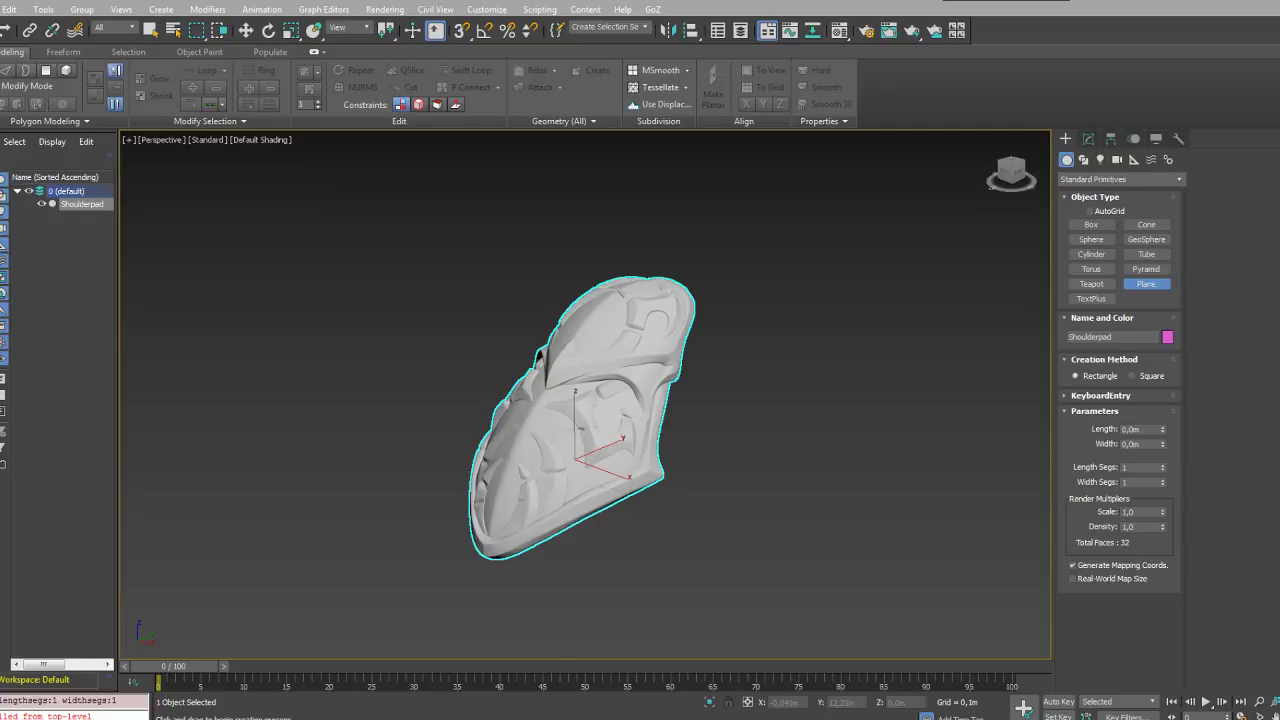
Step: Inspect the shoulderpad's front and sides up close
middle_click_drag(756, 312, 846, 264)
scroll(767, 262, "up", 3)
scroll(791, 283, "down", 2)
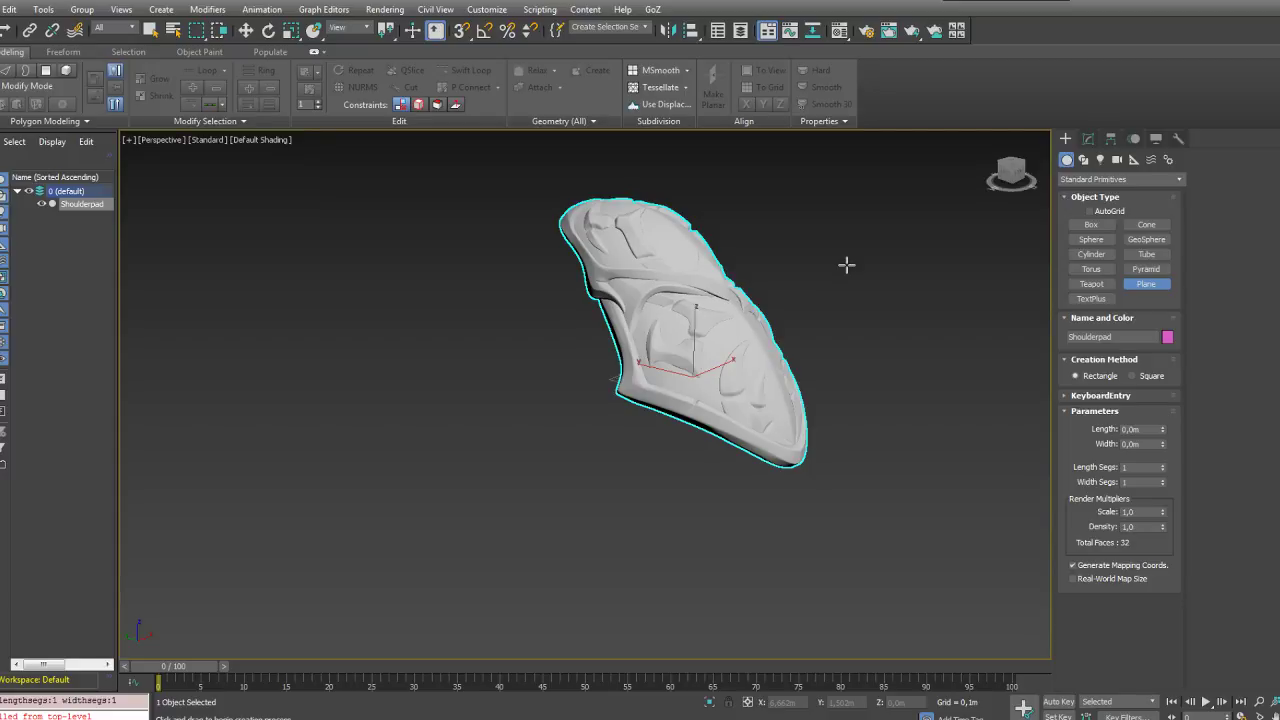
middle_click_drag(846, 264, 744, 269, "alt")
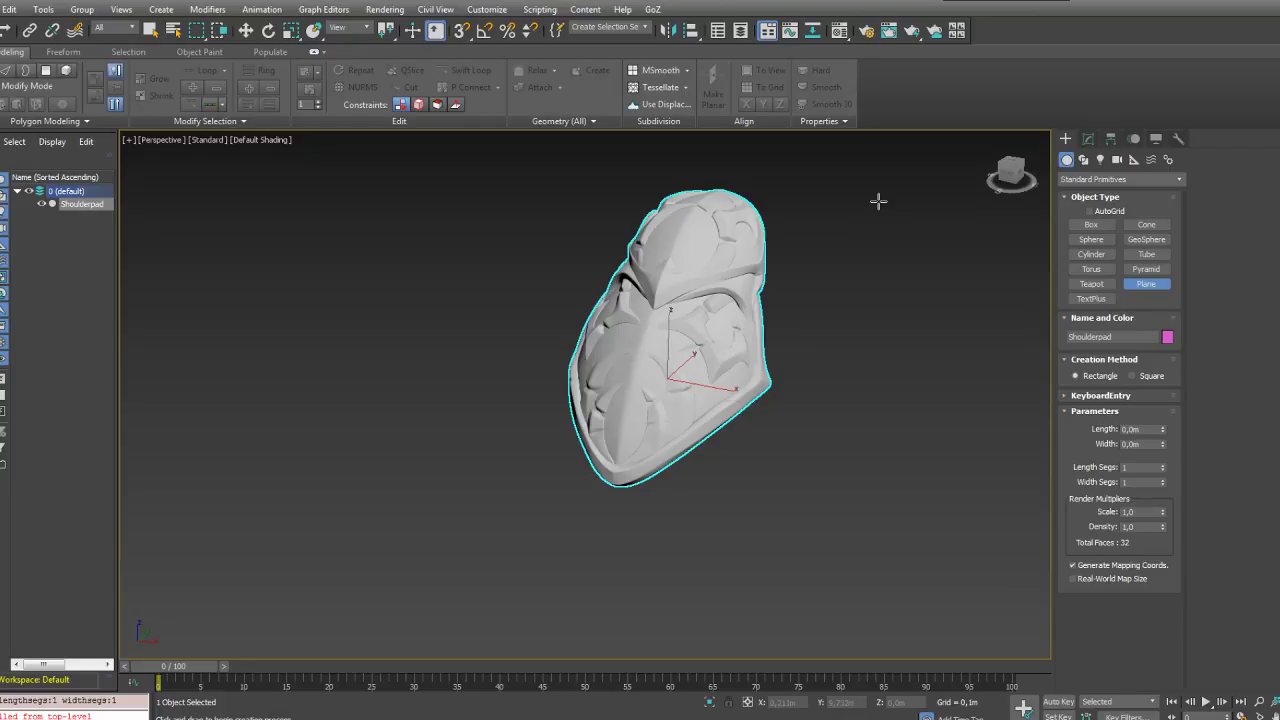
middle_click_drag(878, 201, 770, 218)
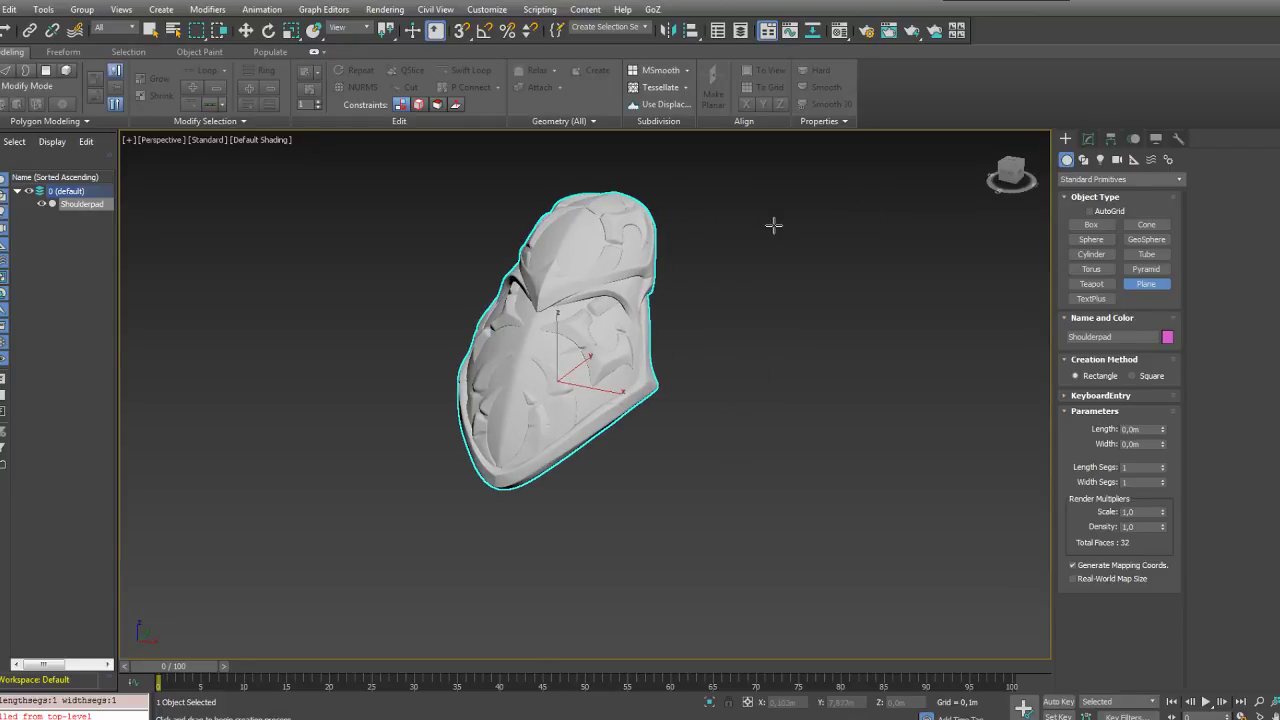
middle_click_drag(723, 254, 767, 265)
scroll(764, 293, "up", 3)
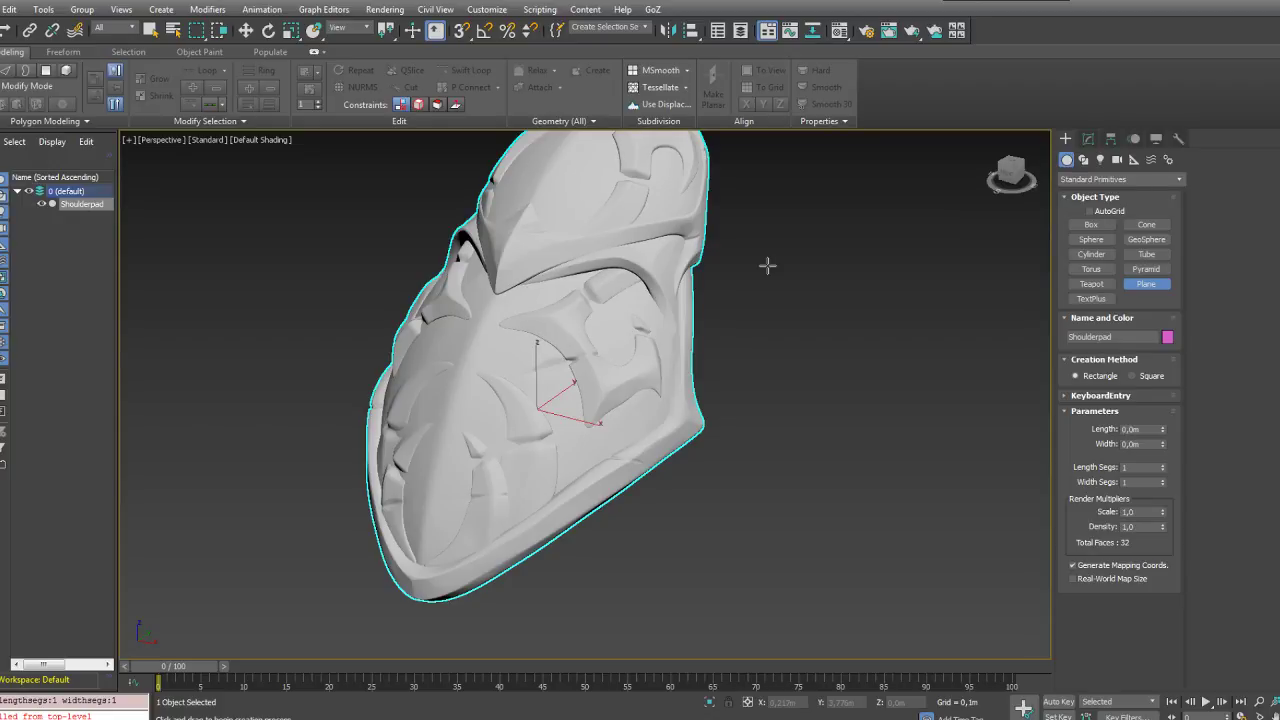
Step: Create a plane about 0.241 m long and 0.195 m wide on the shoulderpad's central front surface, using AutoGrid
middle_click_drag(760, 306, 812, 279, "alt")
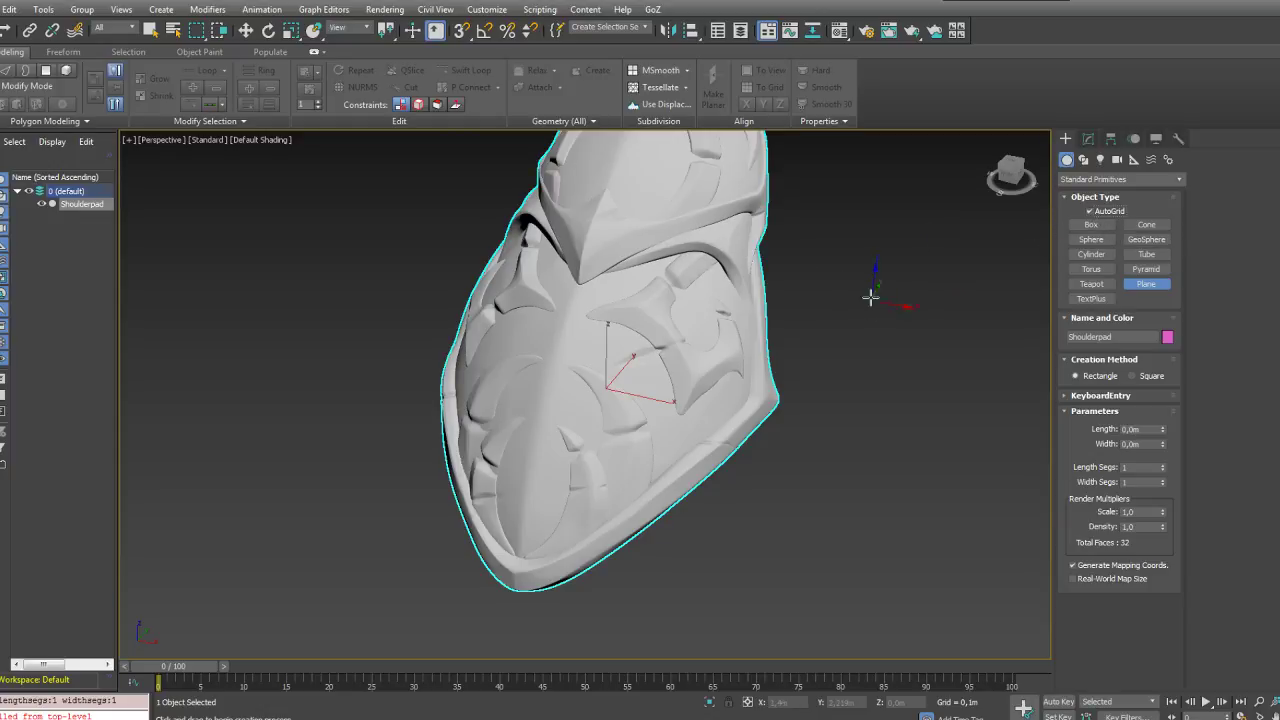
middle_click_drag(854, 363, 833, 410, "alt")
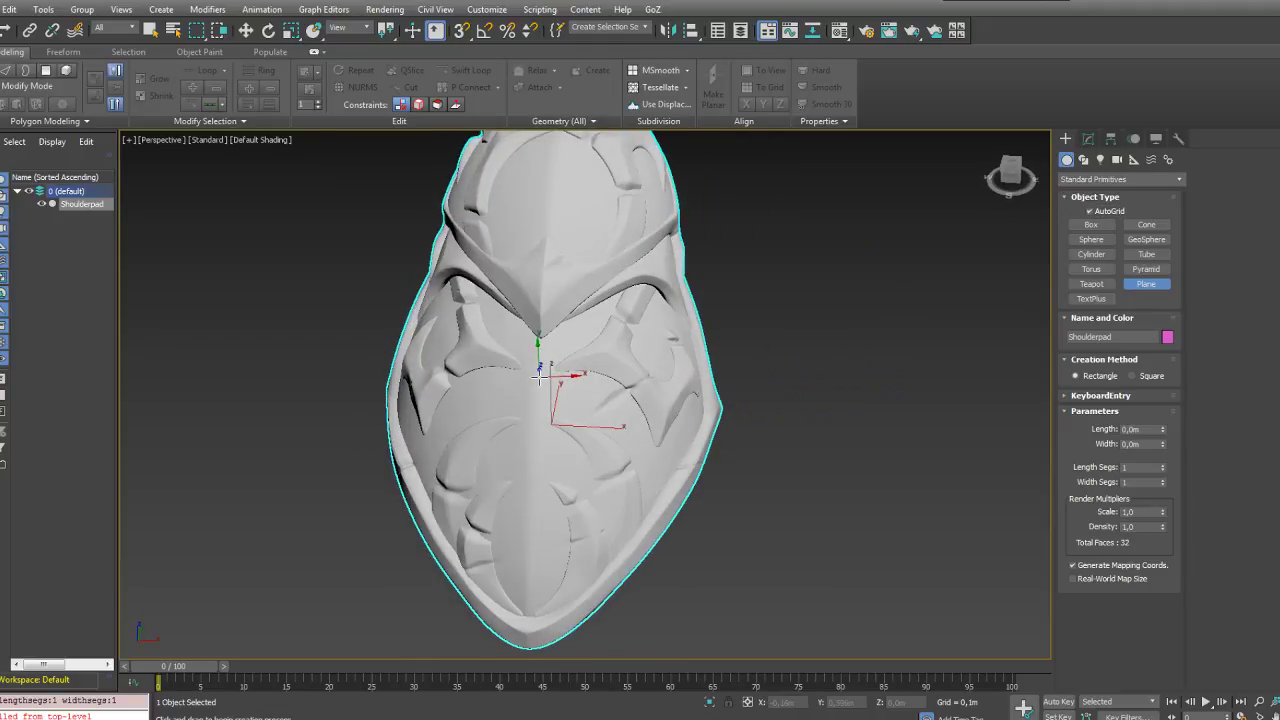
left_click_drag(541, 376, 575, 414)
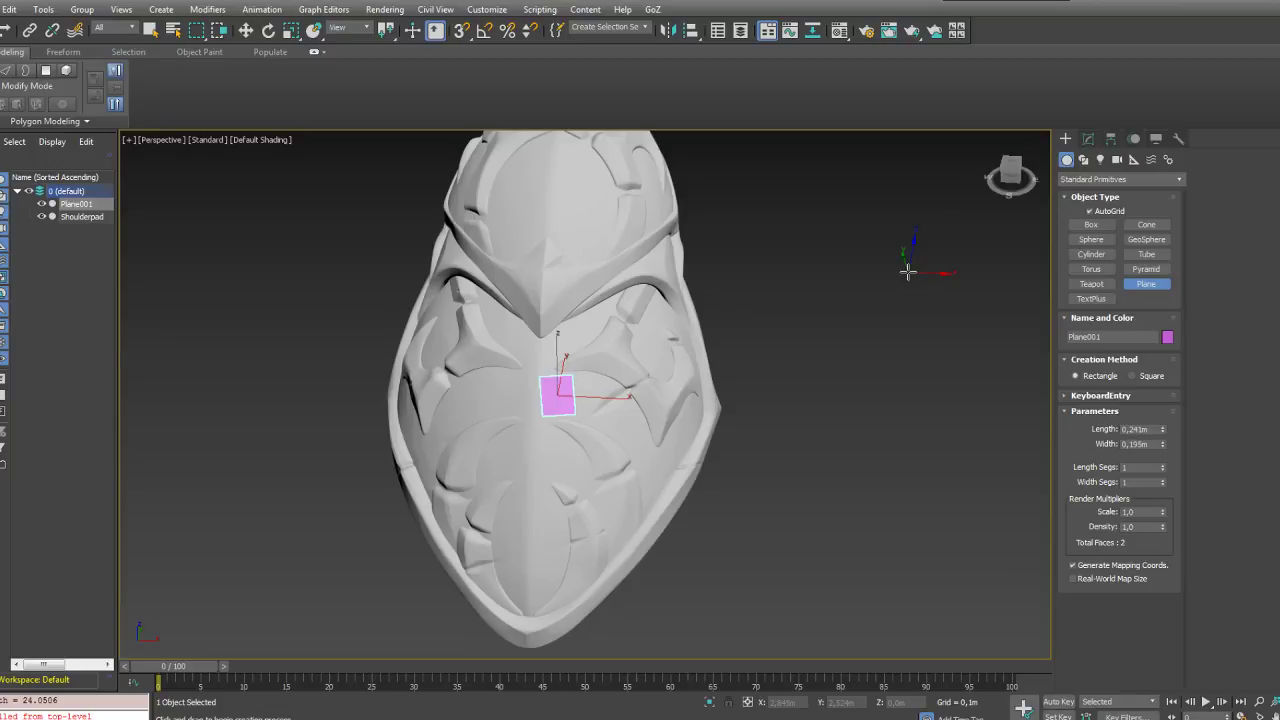
left_click(1090, 211)
key("w")
Step: Convert the new plane on the shoulderpad to an Editable Poly
middle_click_drag(670, 476, 700, 455)
scroll(698, 453, "up", 3)
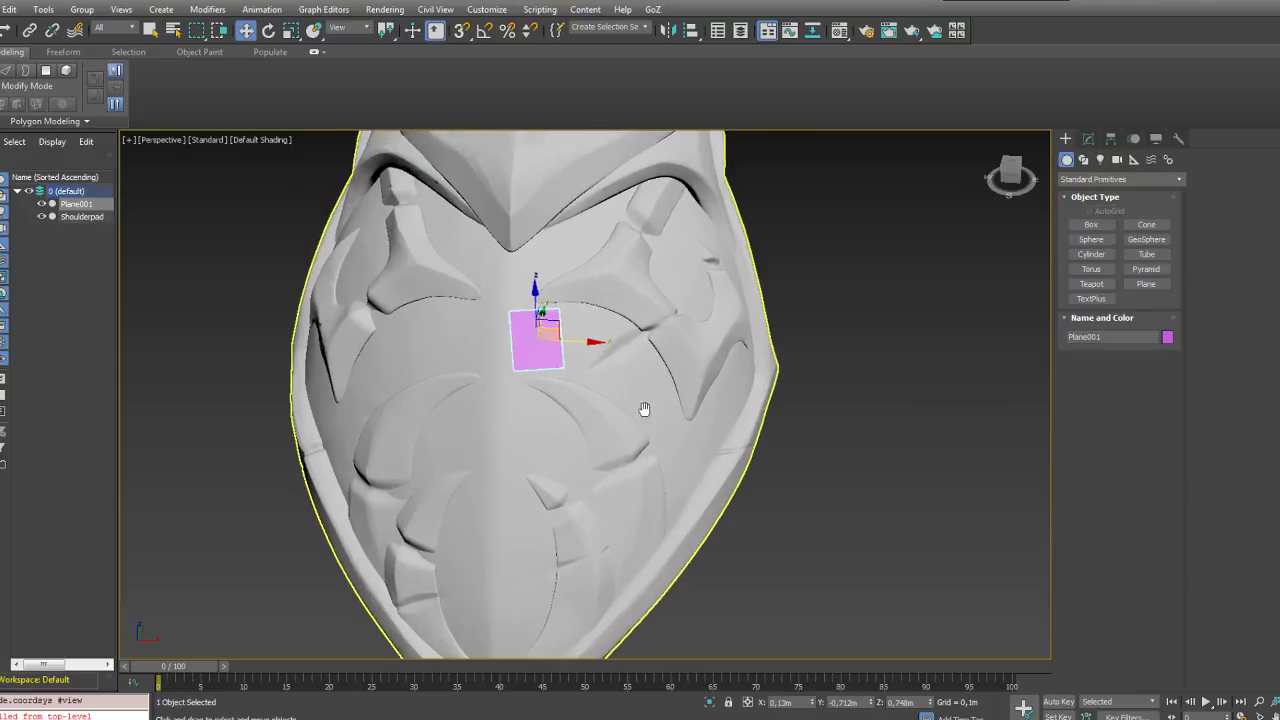
middle_click_drag(646, 409, 692, 452)
middle_click_drag(692, 452, 654, 437, "alt")
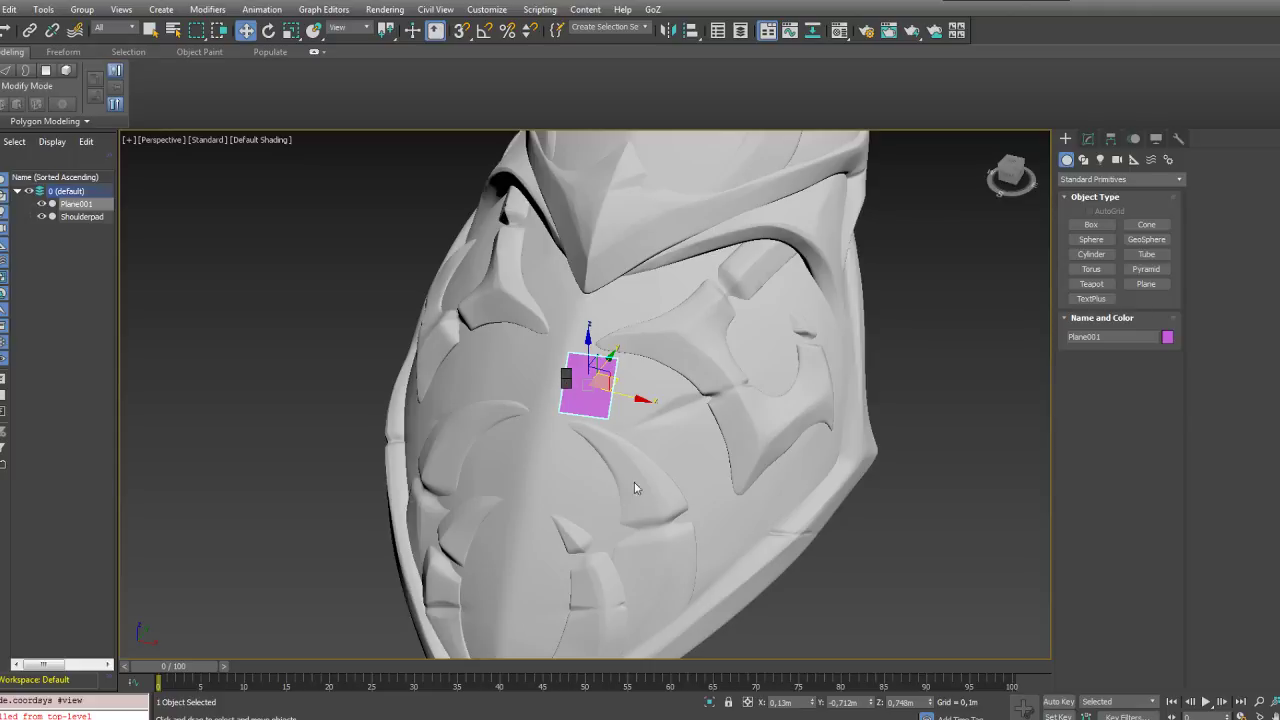
left_click(731, 558)
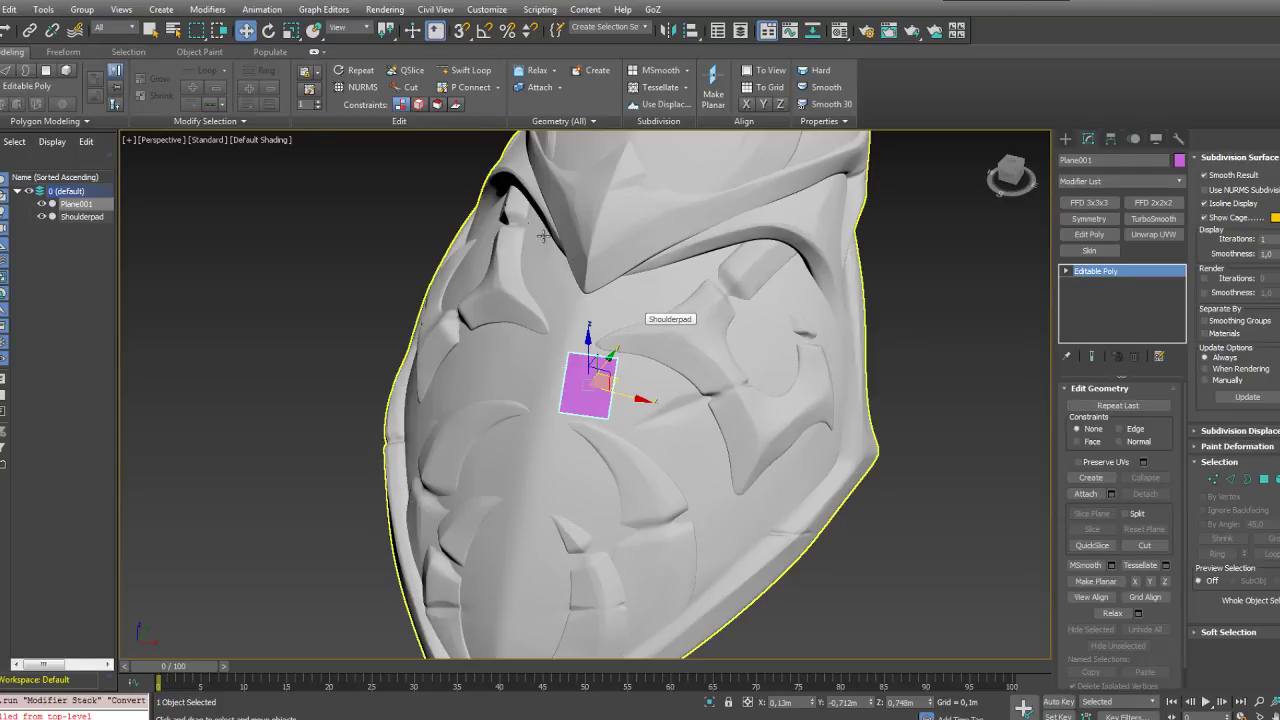
Step: Display the Freeform PolyDraw tools for the editable plane
left_click(63, 52)
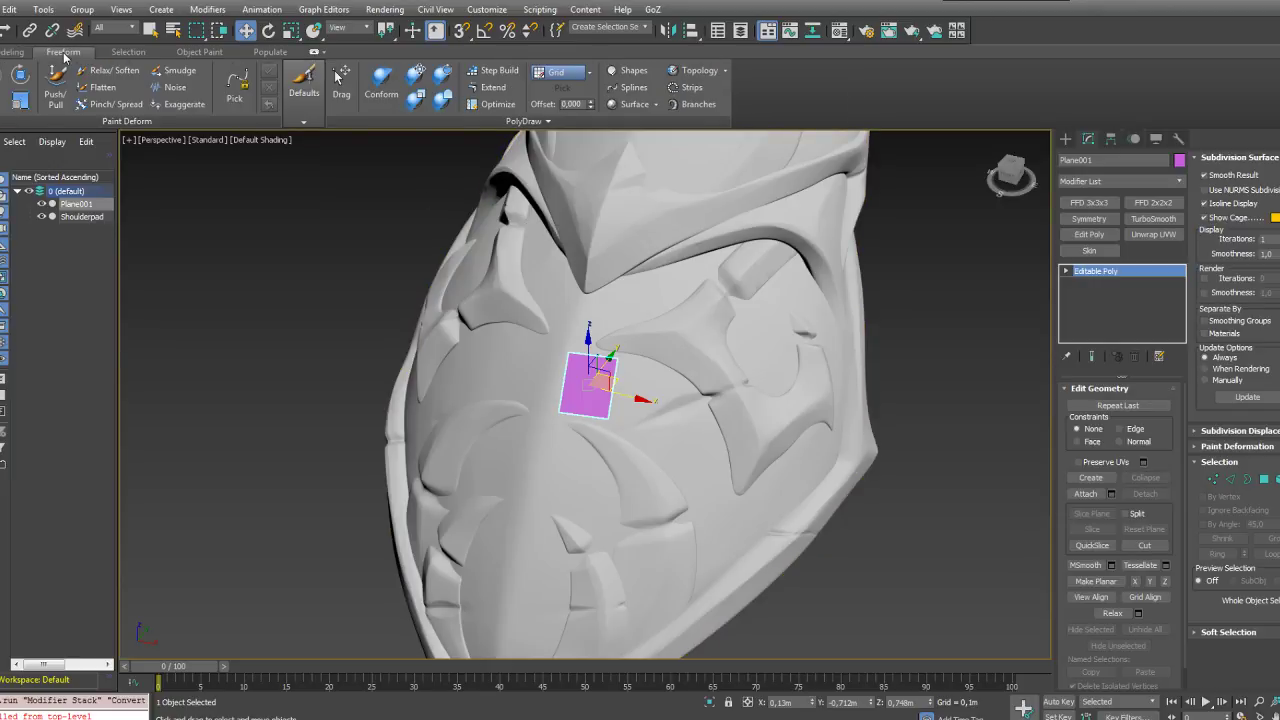
middle_click_drag(636, 385, 589, 388, "alt")
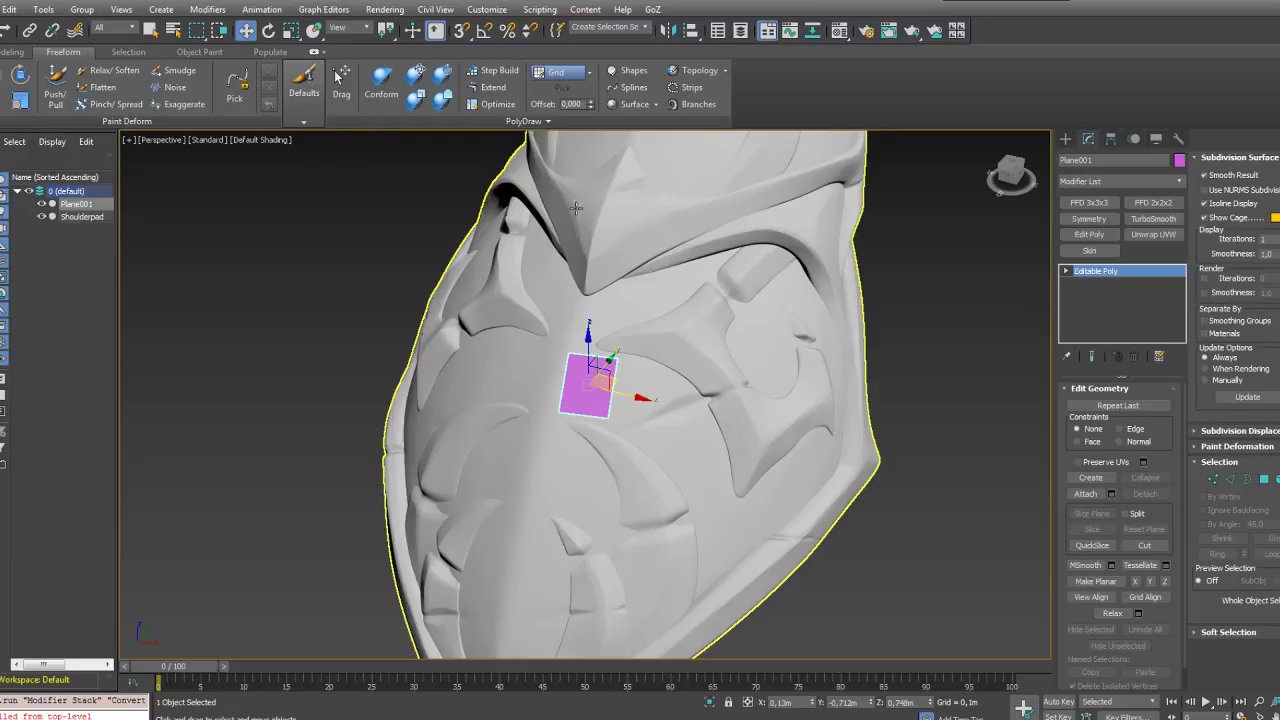
left_click(590, 73)
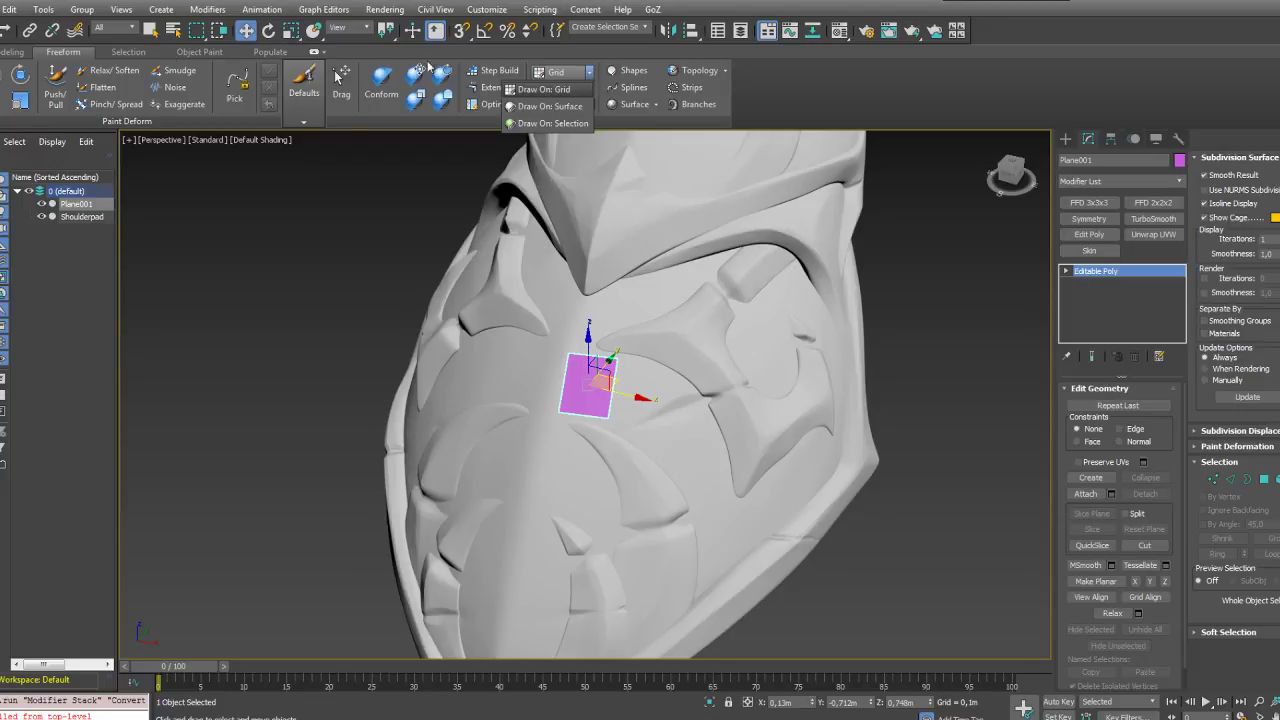
left_click(57, 55)
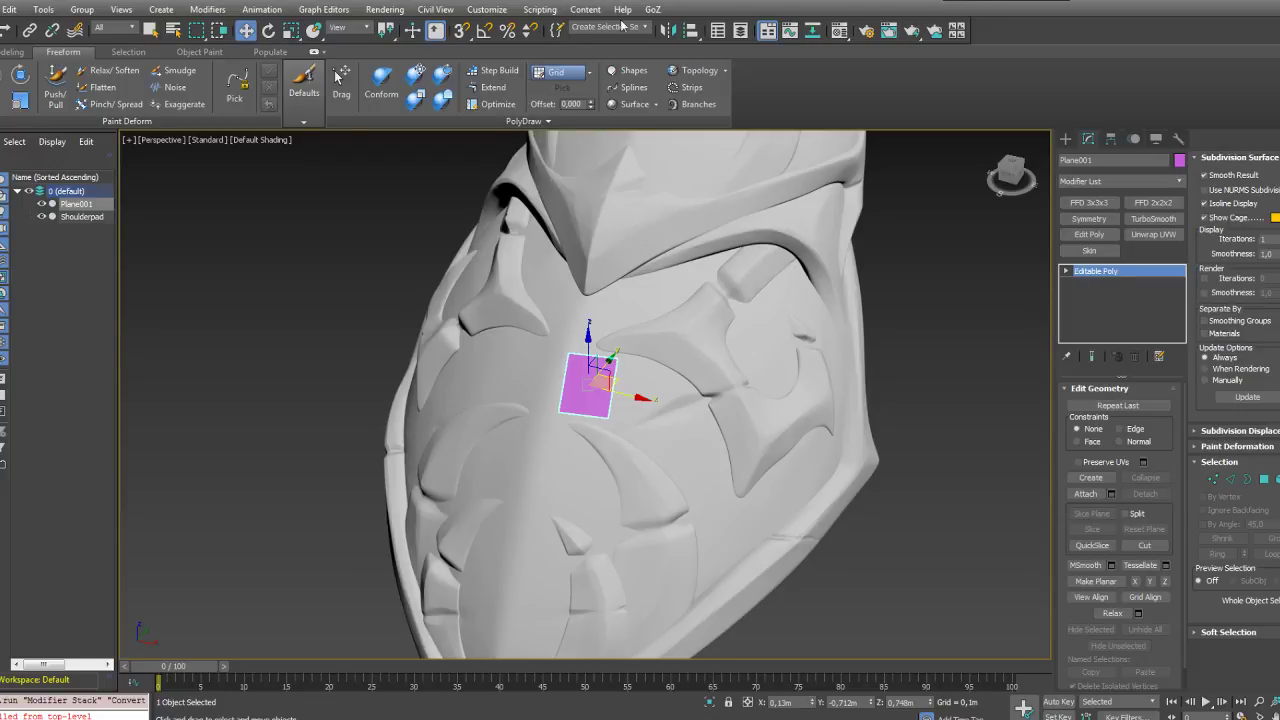
Step: Hide and restore the modeling ribbon, and collapse and expand it
left_click(766, 32)
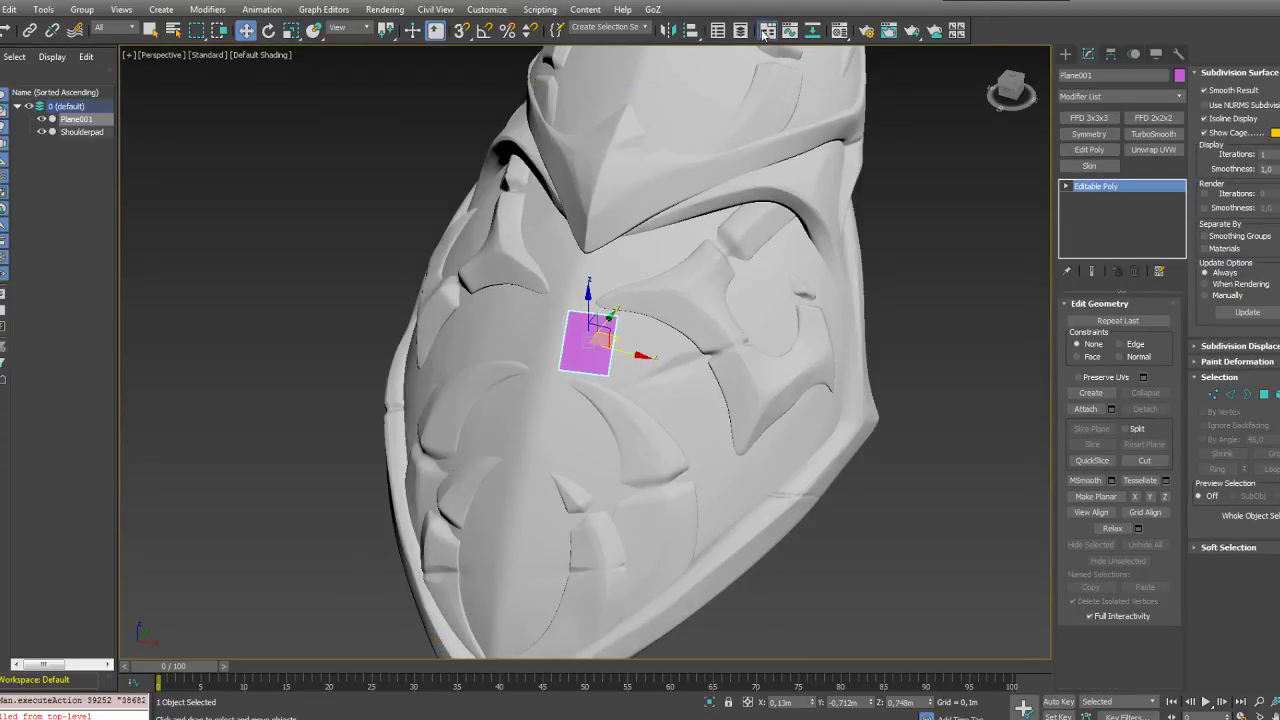
left_click(766, 32)
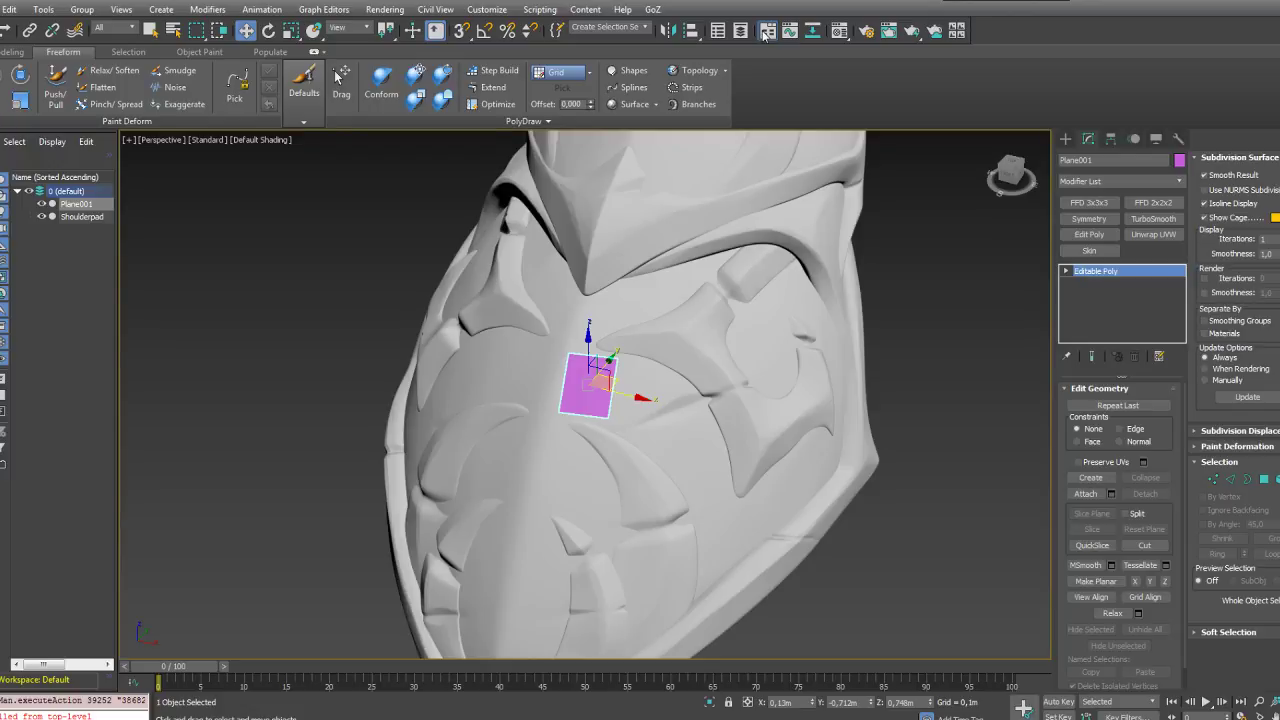
double_click(60, 53)
mouse_move(20, 68)
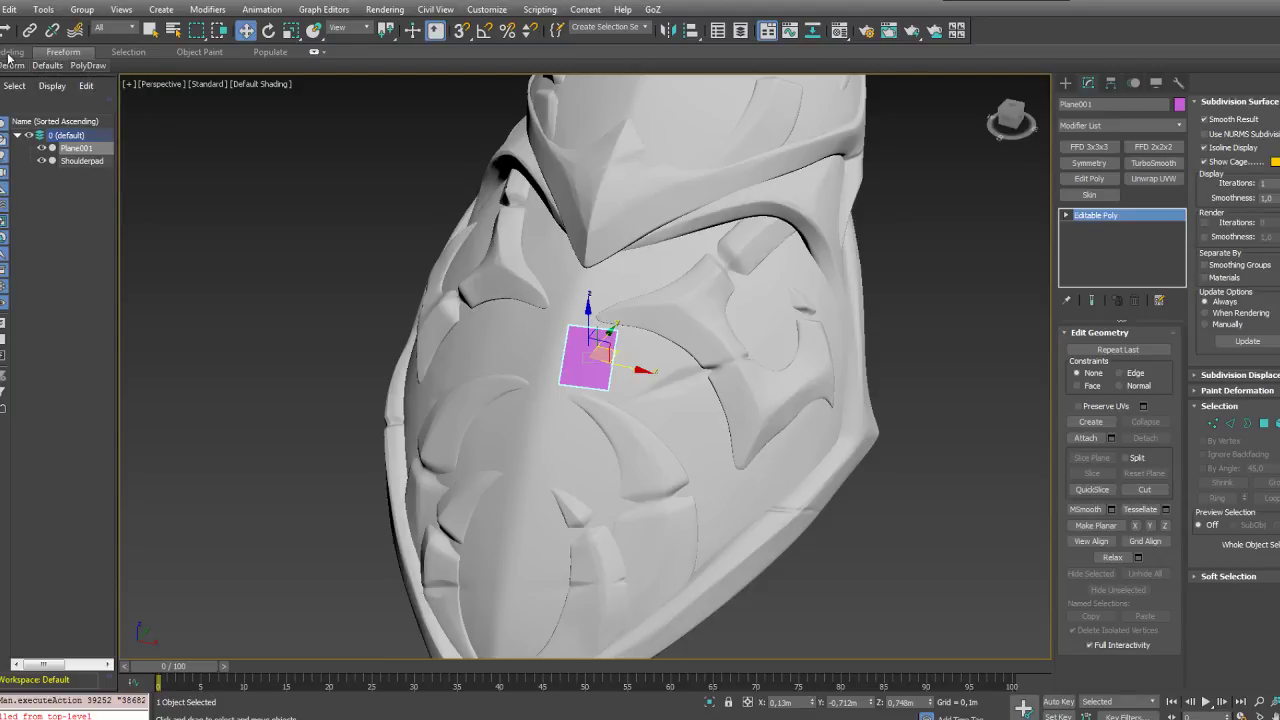
double_click(47, 53)
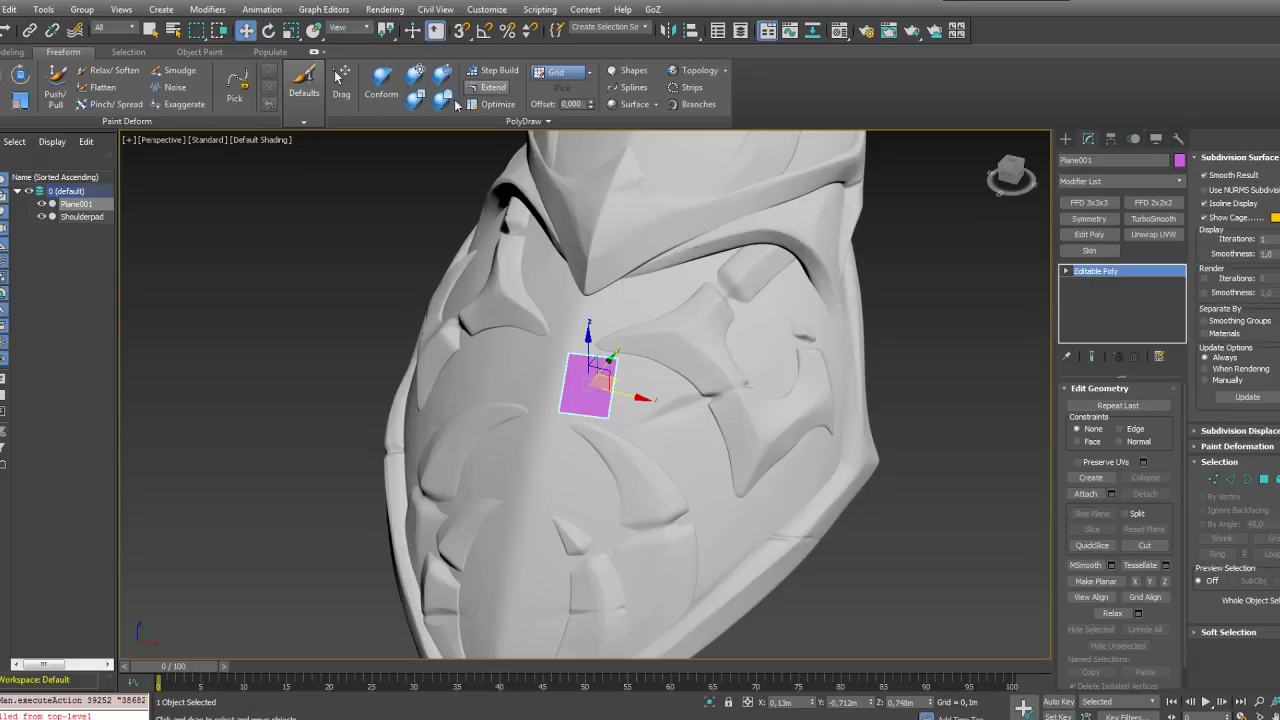
Step: Set PolyDraw to draw on a surface, with the Shoulderpad as the target and an offset of 0,1
left_click(591, 72)
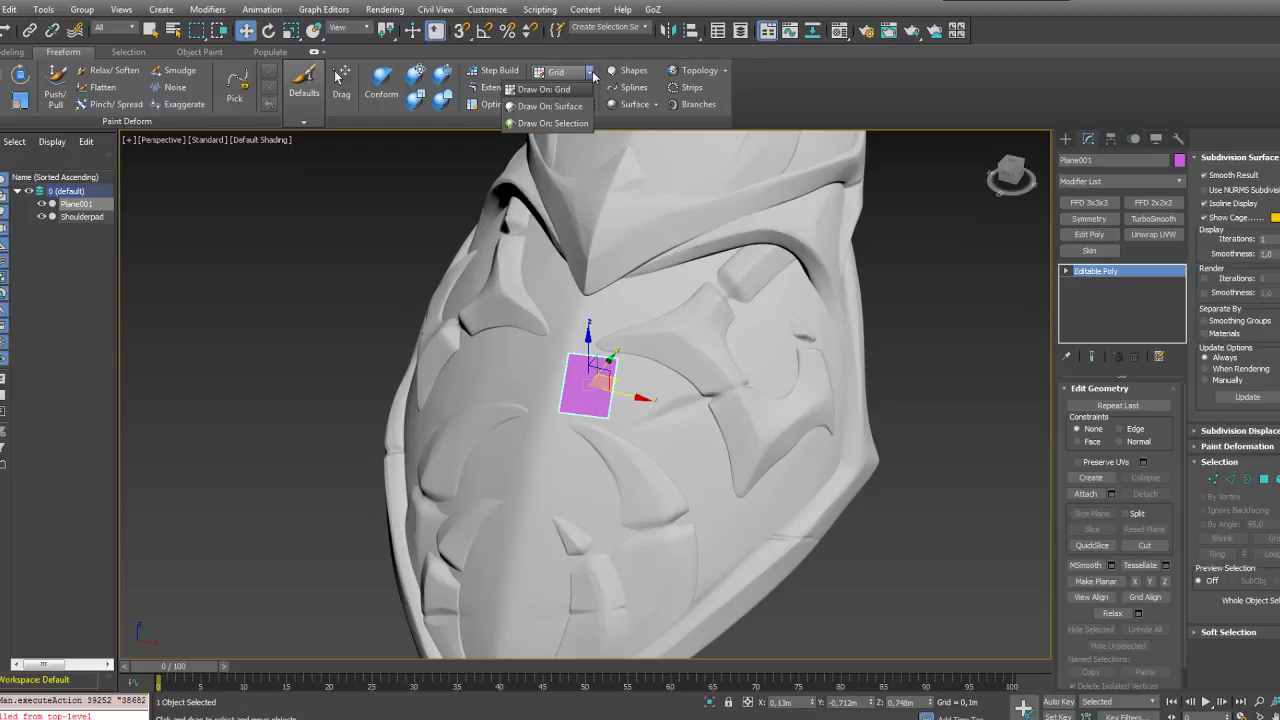
left_click(556, 109)
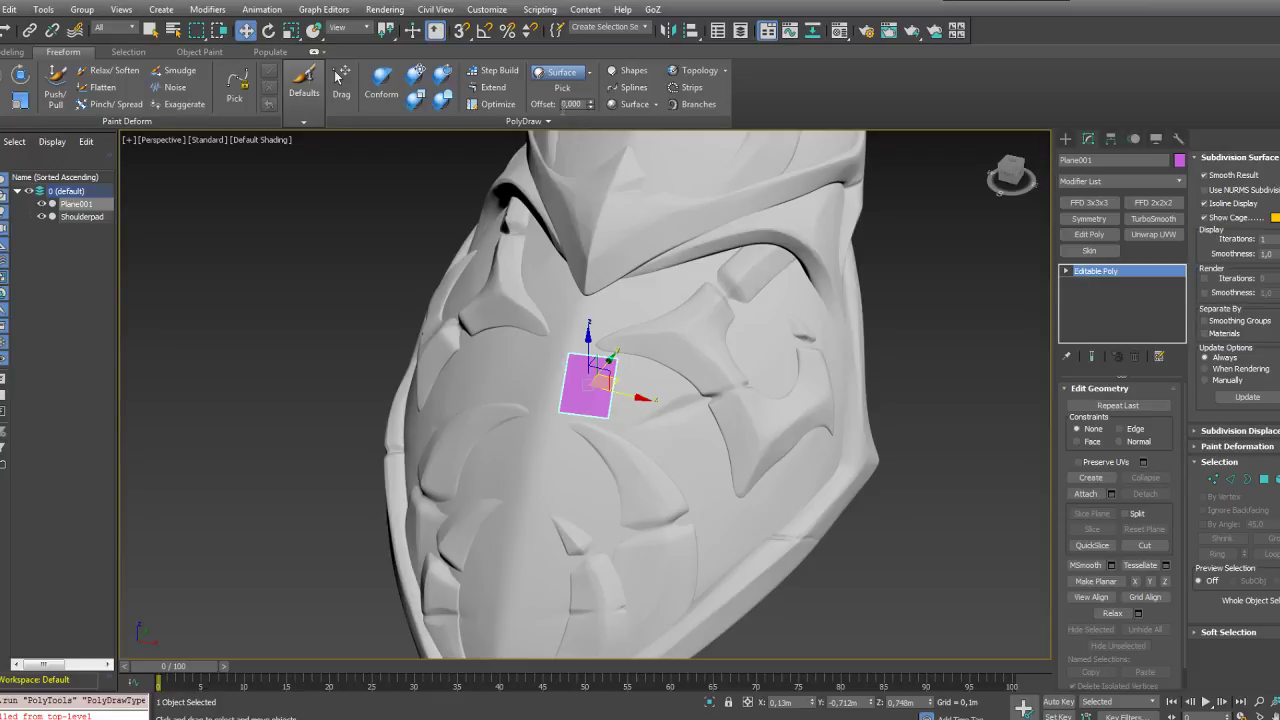
left_click(564, 88)
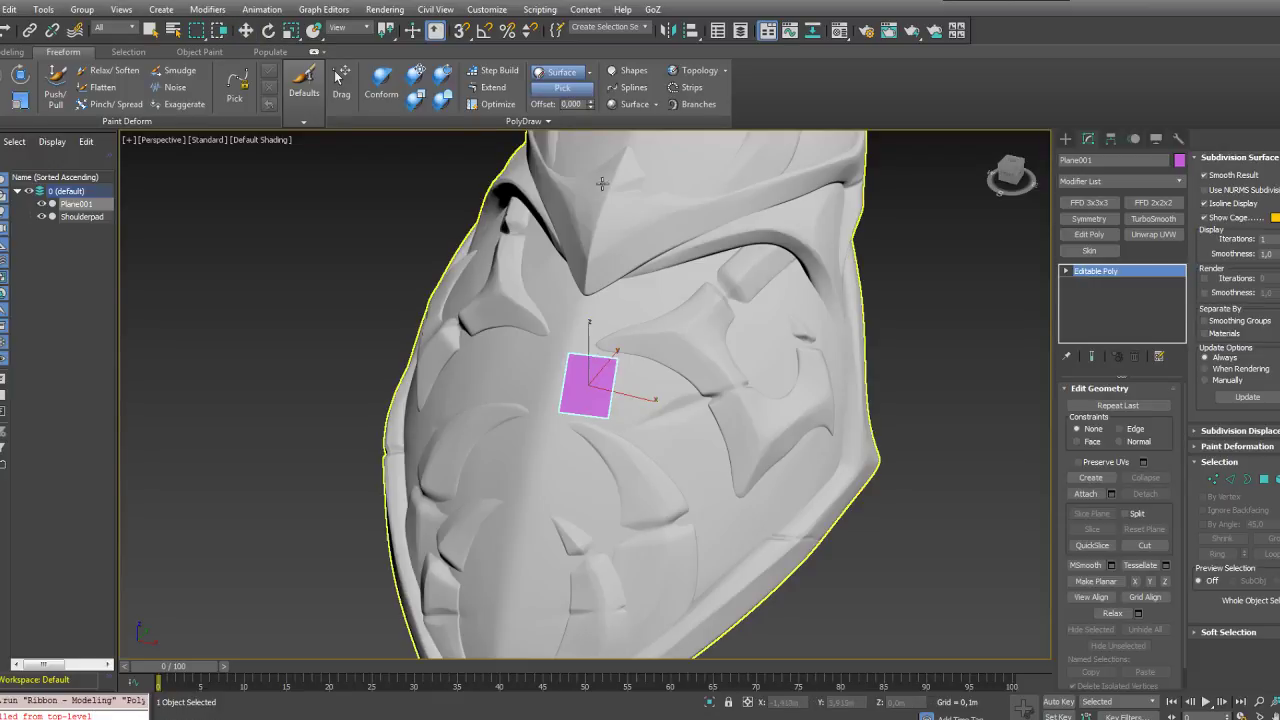
key("w")
left_click(688, 281)
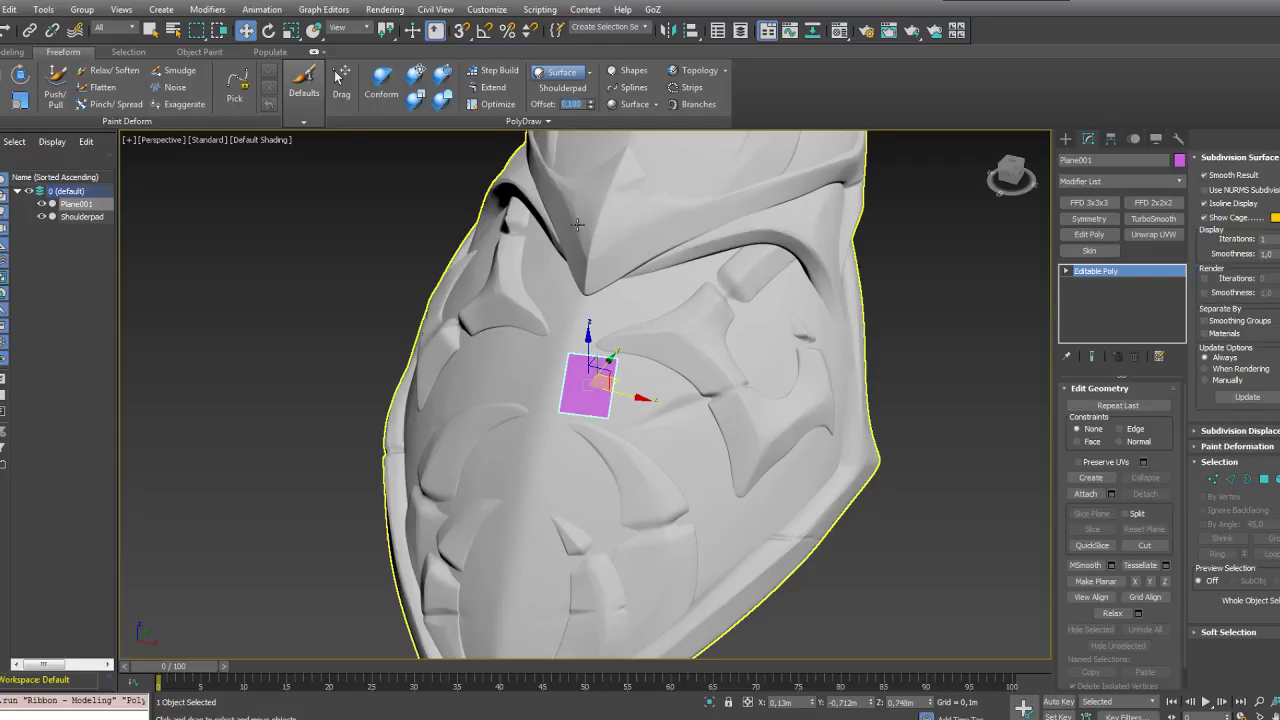
Step: Use Step Build to place four vertices beside the plane, fill them with a quad face and adjust its lower corner
middle_click_drag(676, 403, 708, 400, "alt")
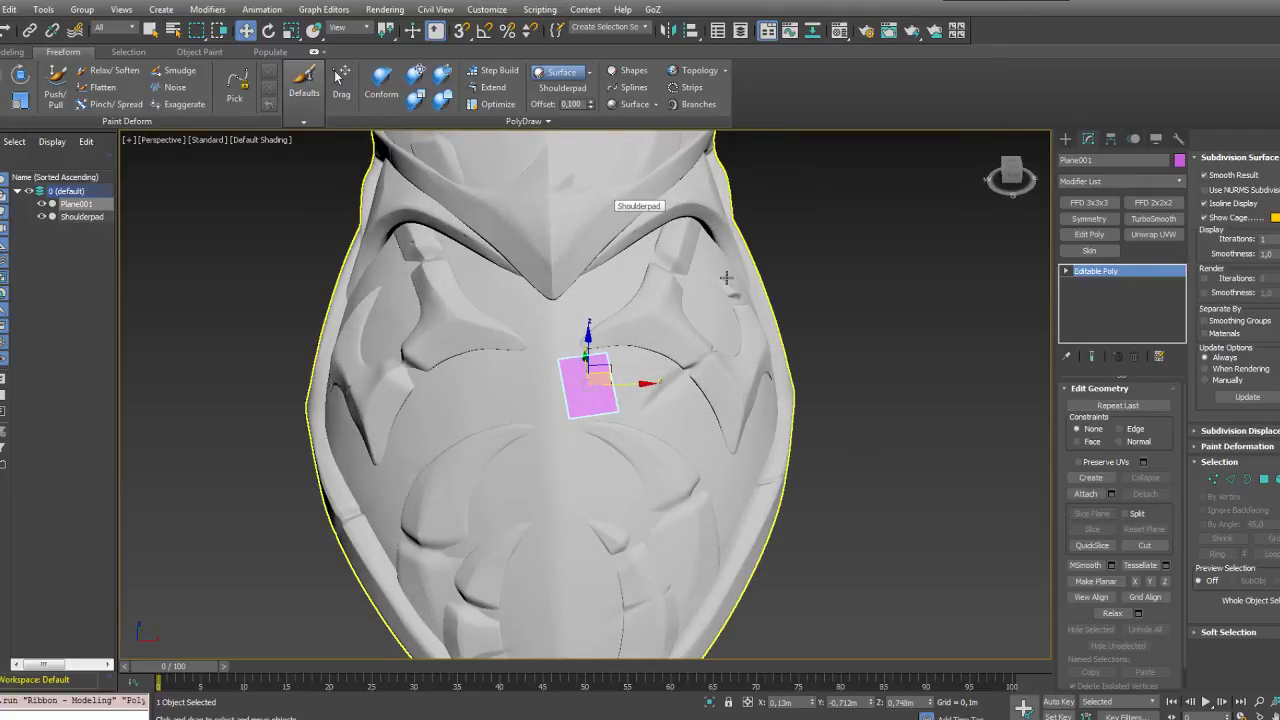
scroll(860, 260, "up", 3)
middle_click_drag(806, 304, 846, 290)
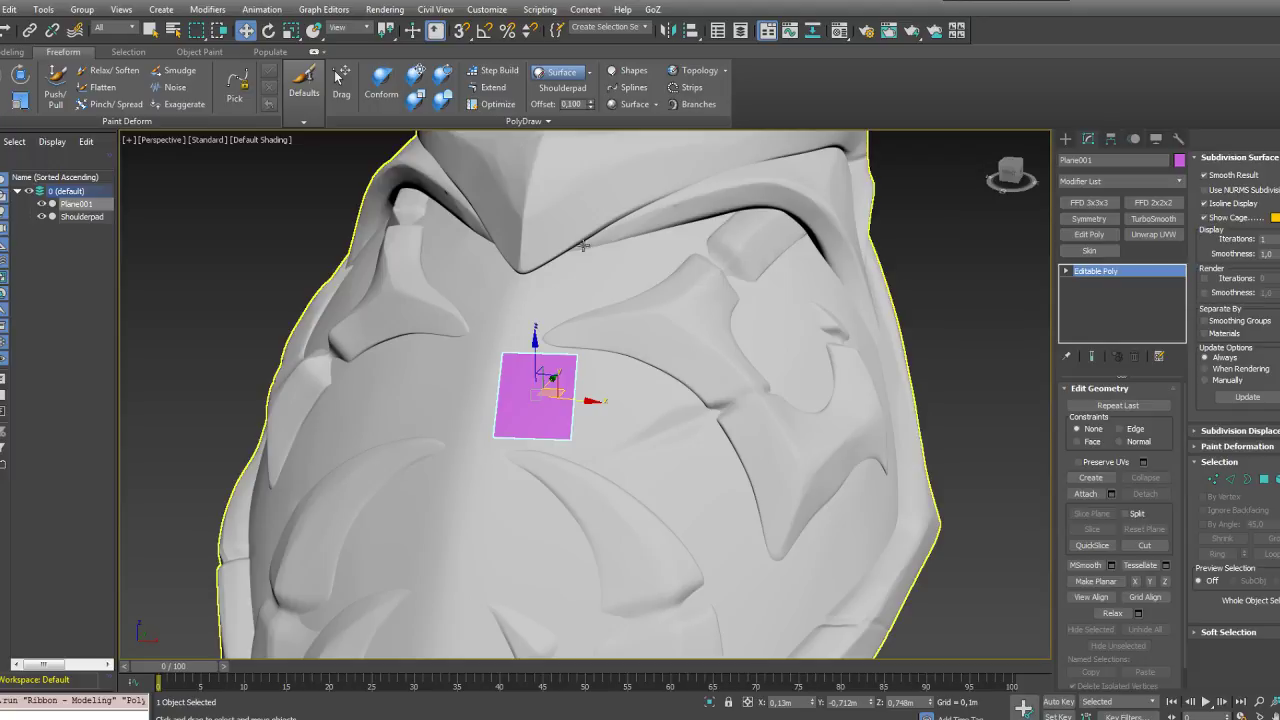
left_click(498, 72)
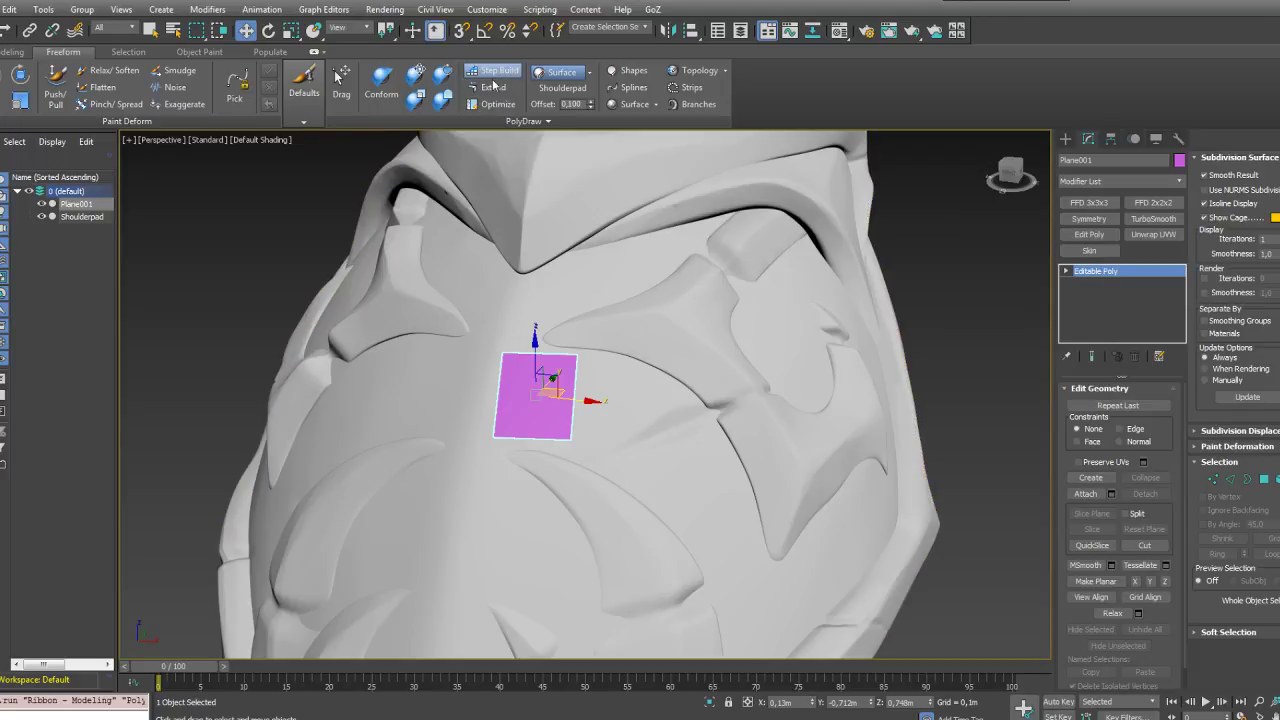
middle_click_drag(984, 334, 932, 265, "alt")
left_click(644, 342)
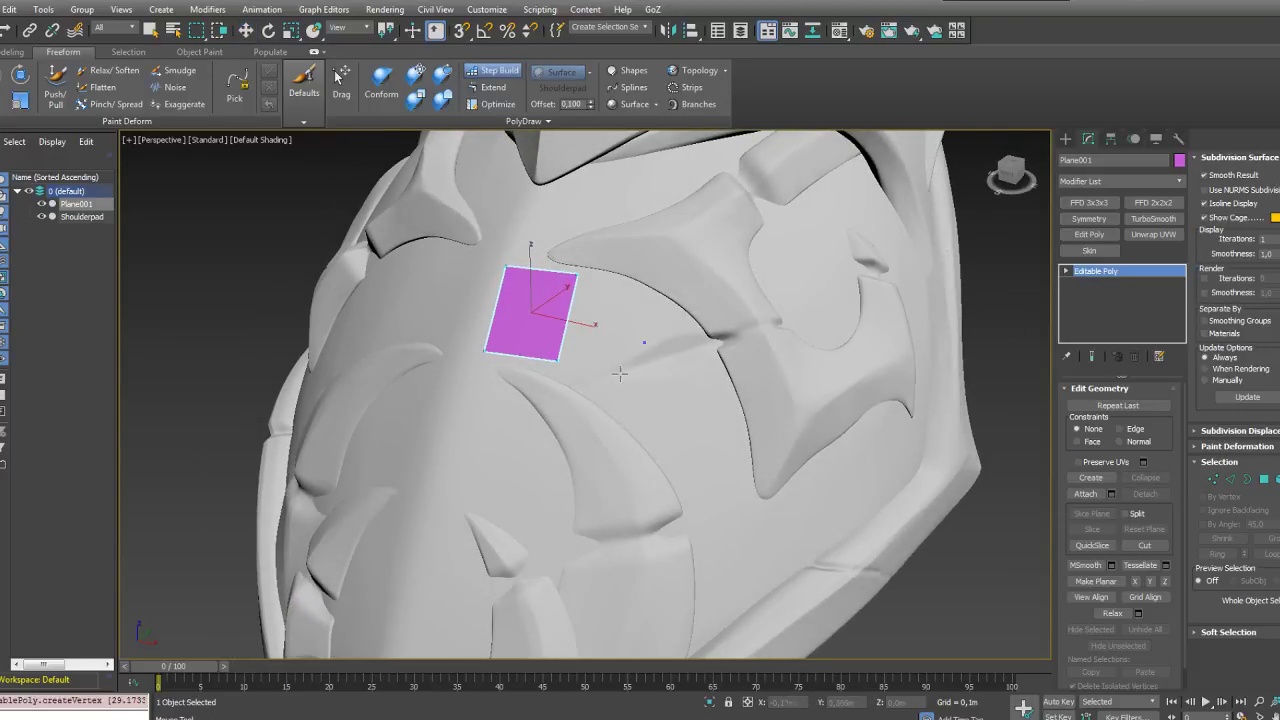
left_click(604, 389)
left_click(658, 434)
left_click(699, 383)
left_click(640, 393, "shift")
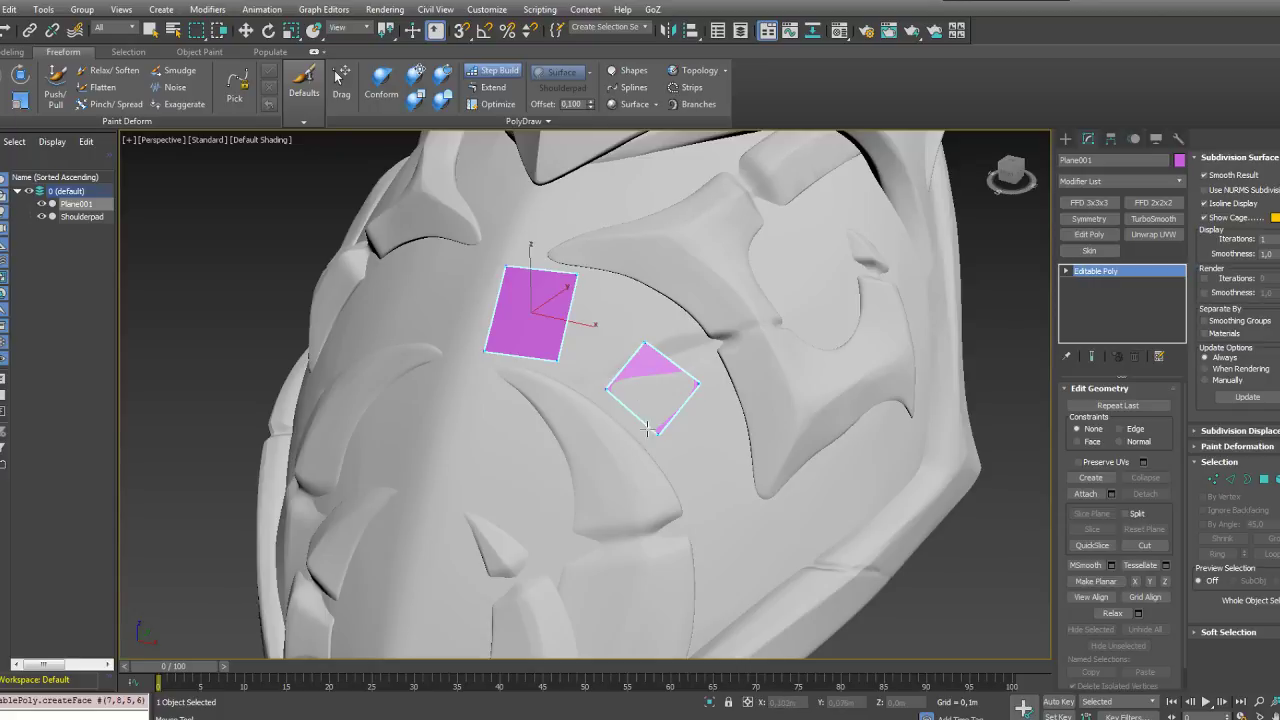
left_click_drag(657, 433, 648, 427, "ctrl+alt+shift")
left_click(647, 385, "ctrl")
Step: Undo the Step Build edits until only the original plane remains on the shoulderpad
key("ctrl+z")
key("ctrl+z")
key("ctrl+z")
key("ctrl+z")
key("ctrl+z")
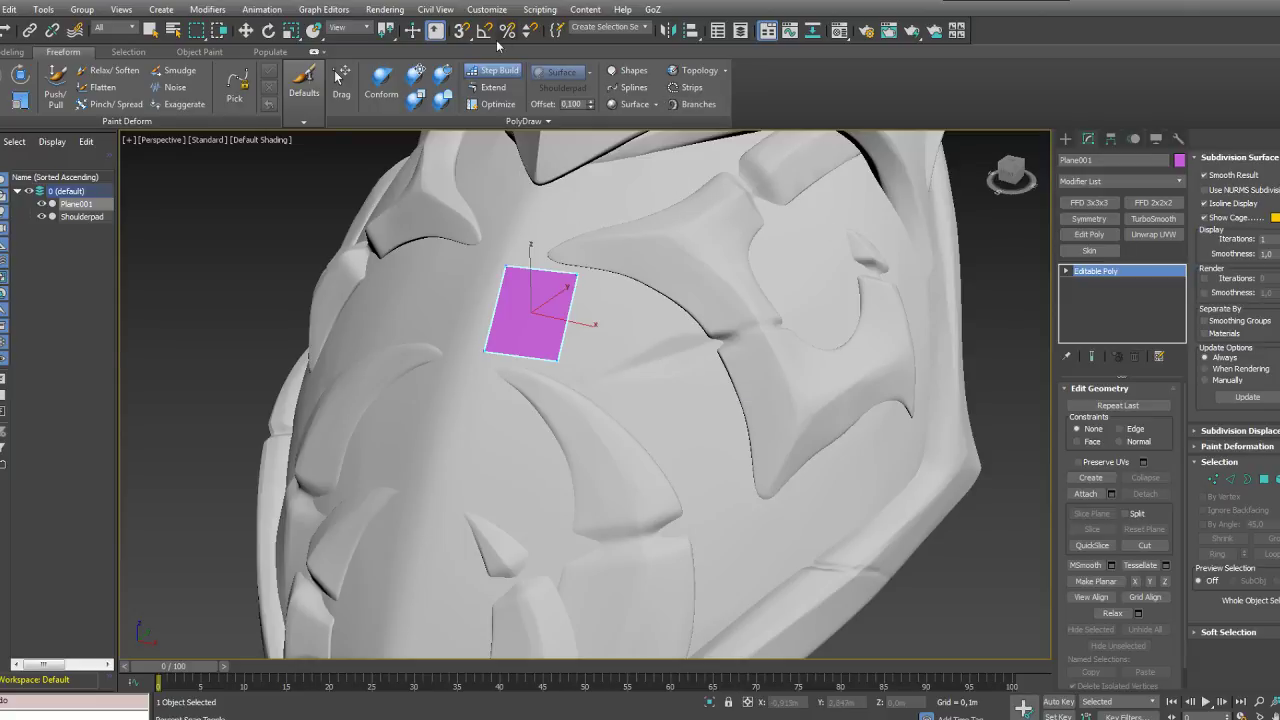
Step: Use the Extend tool to move the plane's corner points so they snap to the shoulderpad surface
middle_click_drag(623, 289, 608, 268, "alt")
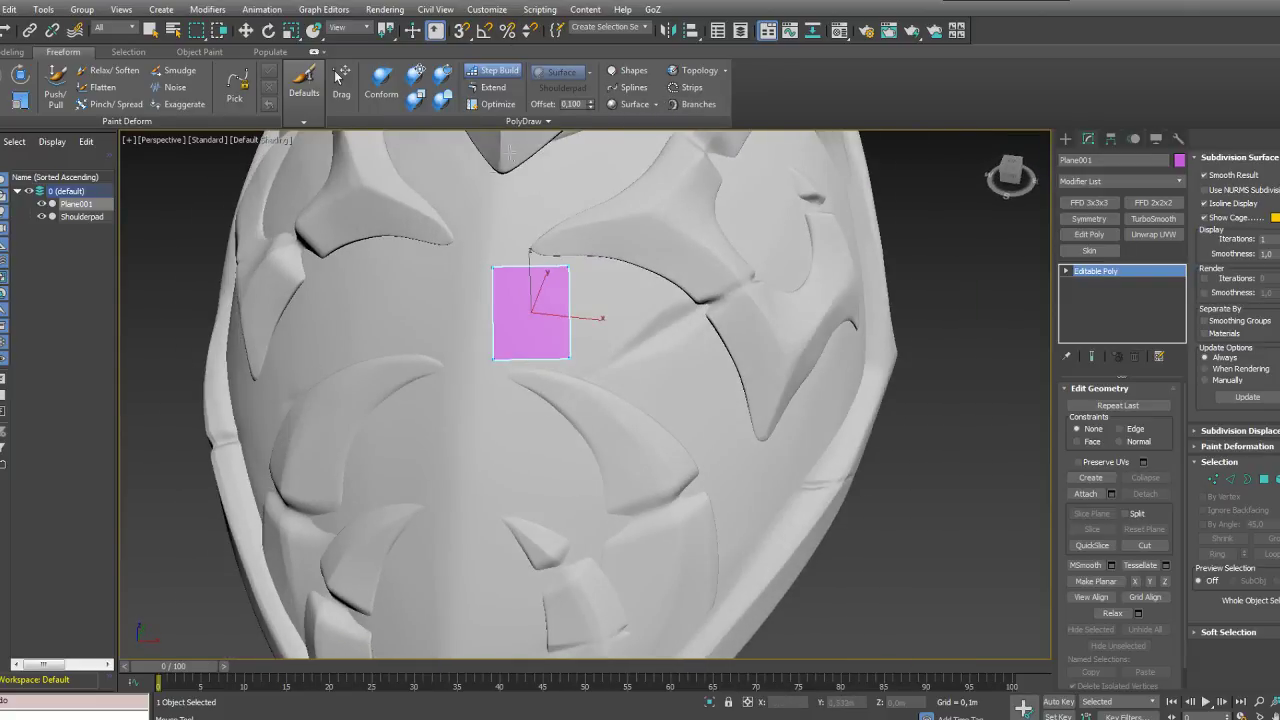
left_click(492, 88)
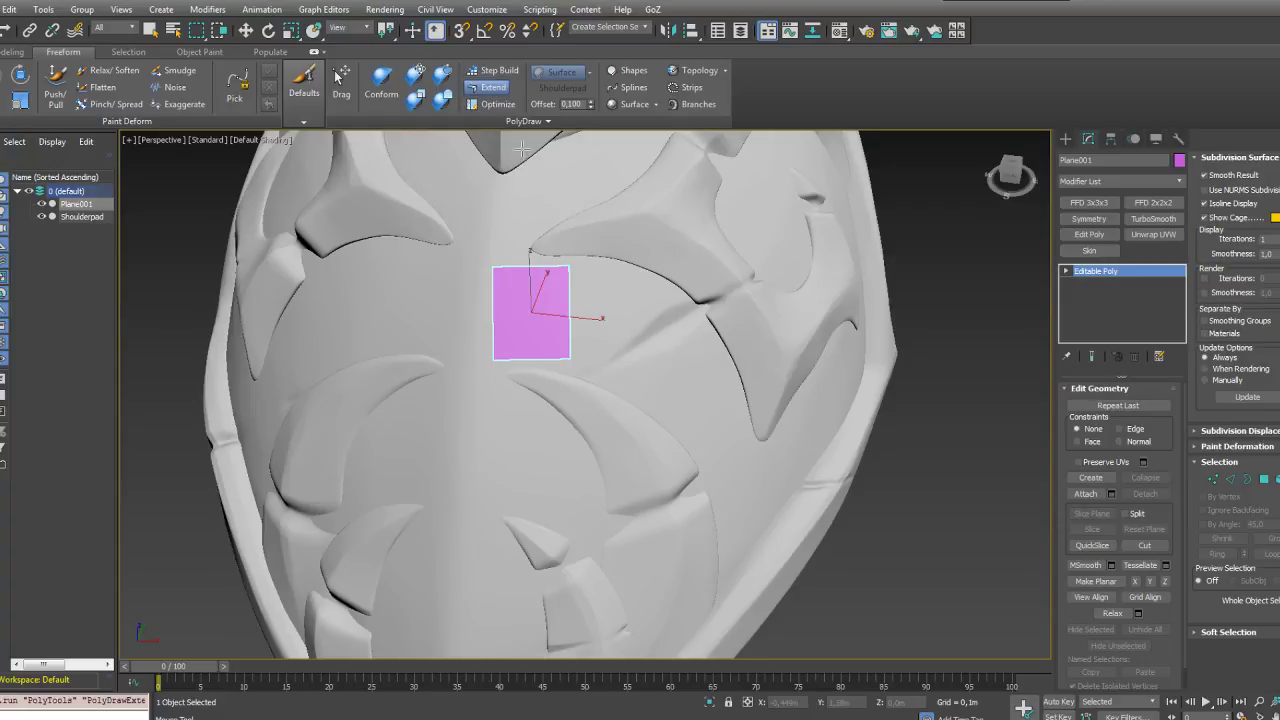
left_click_drag(493, 358, 485, 355)
left_click_drag(564, 364, 559, 368)
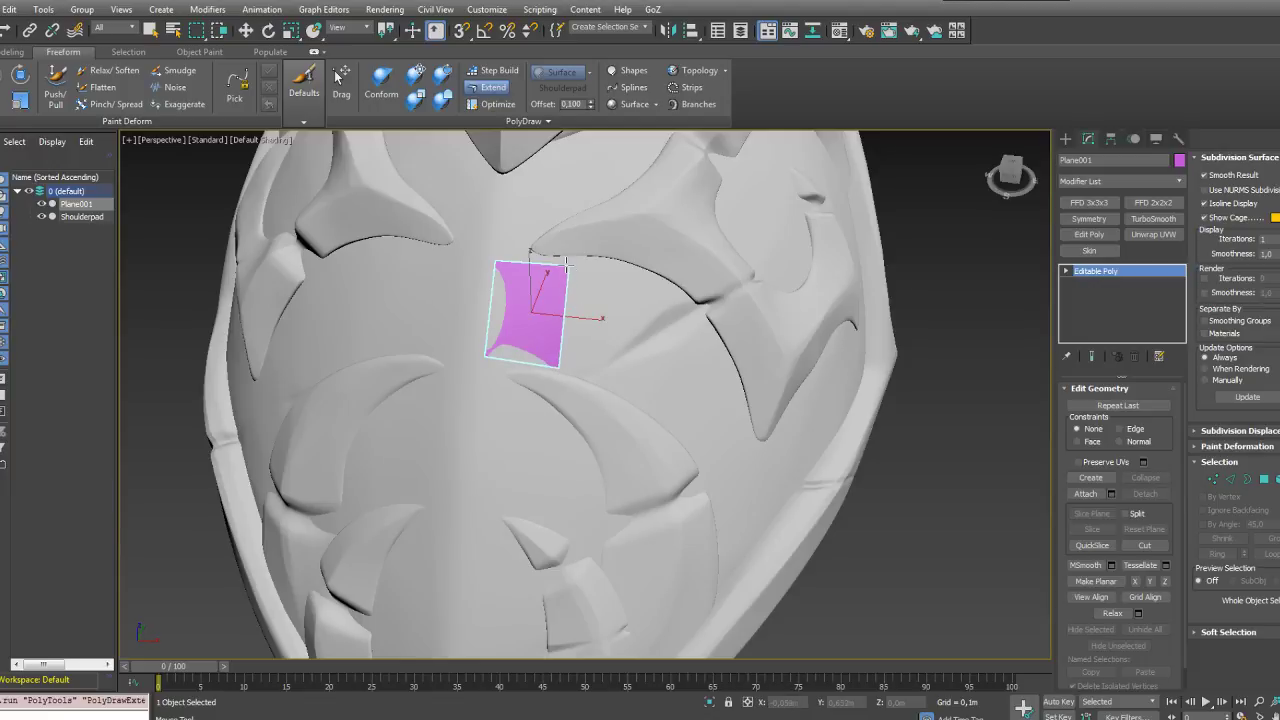
left_click_drag(570, 266, 567, 276)
Step: Set the PolyDraw surface offset to 0,25 and nudge the plane's four corners so they adopt it
mouse_move(566, 276)
middle_mouse_down("alt")
mouse_move(509, 217)
mouse_move(580, 289)
mouse_move(630, 228)
mouse_move(503, 251)
mouse_move(565, 270)
middle_mouse_up("alt")
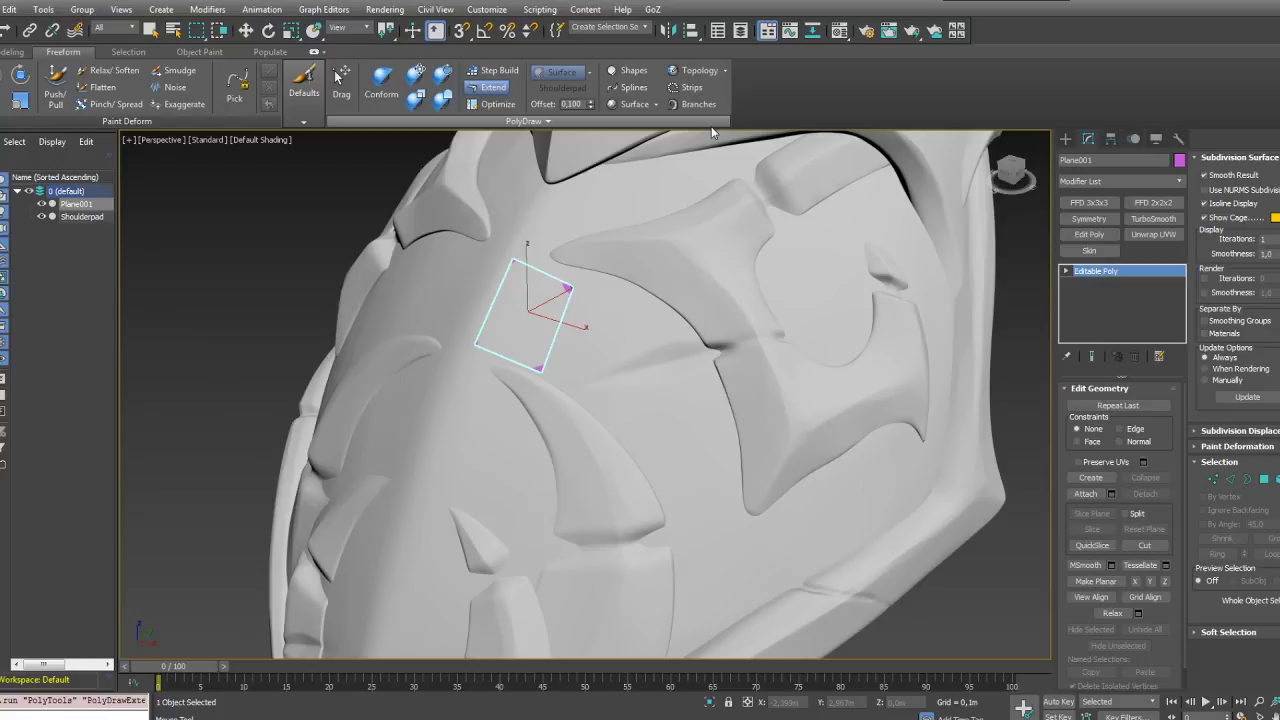
type("0,25")
key("Return")
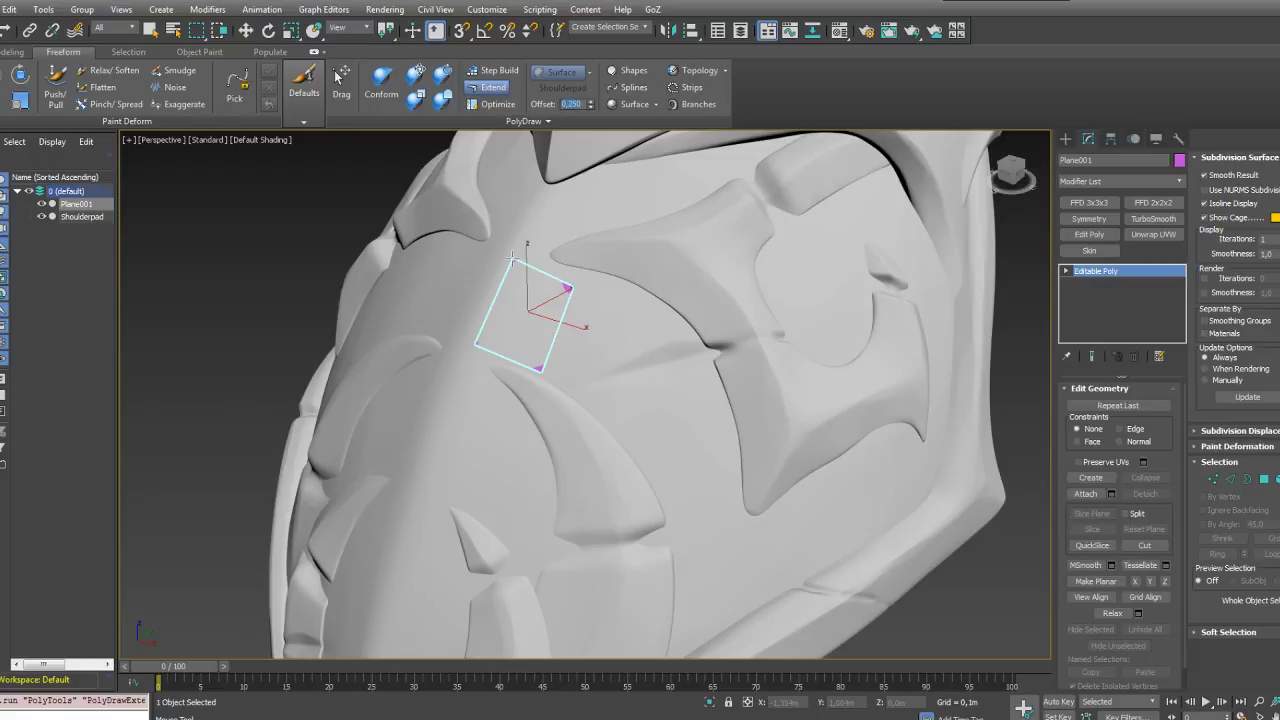
left_click_drag(512, 259, 576, 281, "ctrl+alt+shift")
left_click_drag(542, 372, 545, 369, "ctrl+alt+shift")
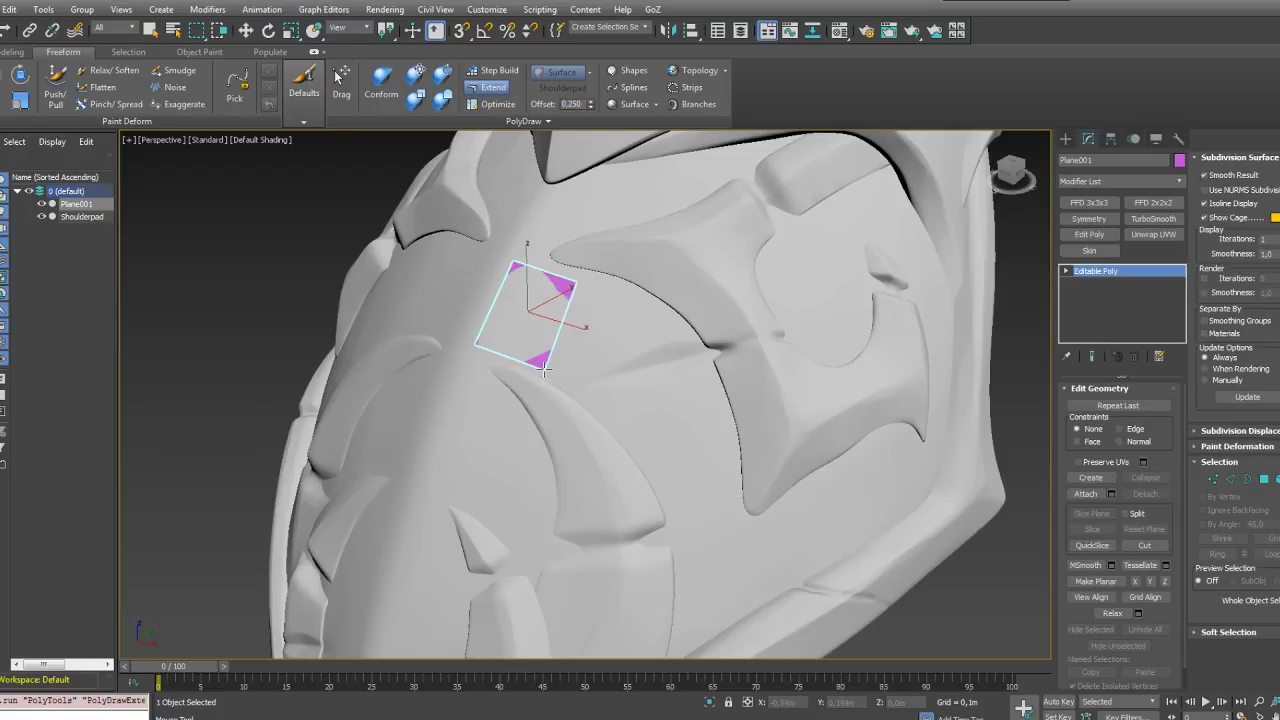
left_click_drag(476, 347, 480, 350, "ctrl+alt+shift")
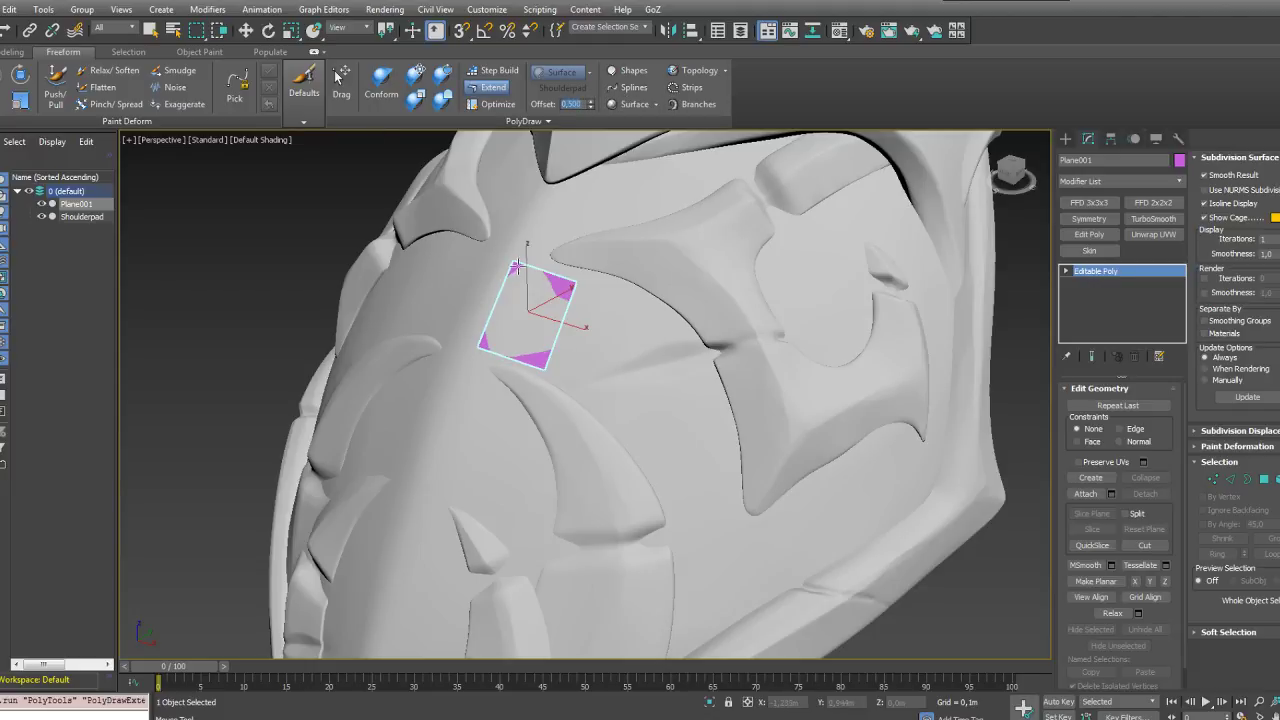
Step: Nudge the plane's four corners with the Extend tool so they adopt the 0,500 surface offset
left_click_drag(515, 260, 510, 262, "ctrl+alt+shift")
left_click_drag(481, 348, 482, 346, "ctrl+alt+shift")
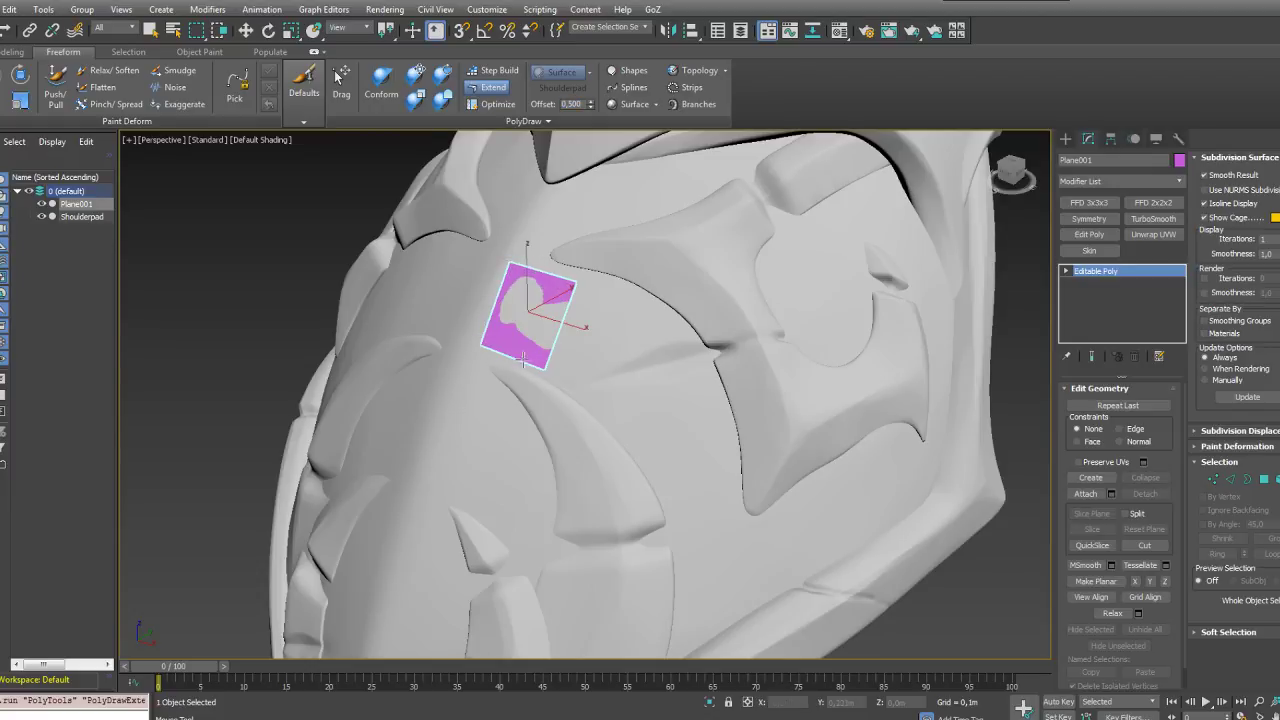
left_click_drag(547, 370, 543, 365, "ctrl+alt+shift")
left_click_drag(576, 282, 575, 286, "ctrl+alt+shift")
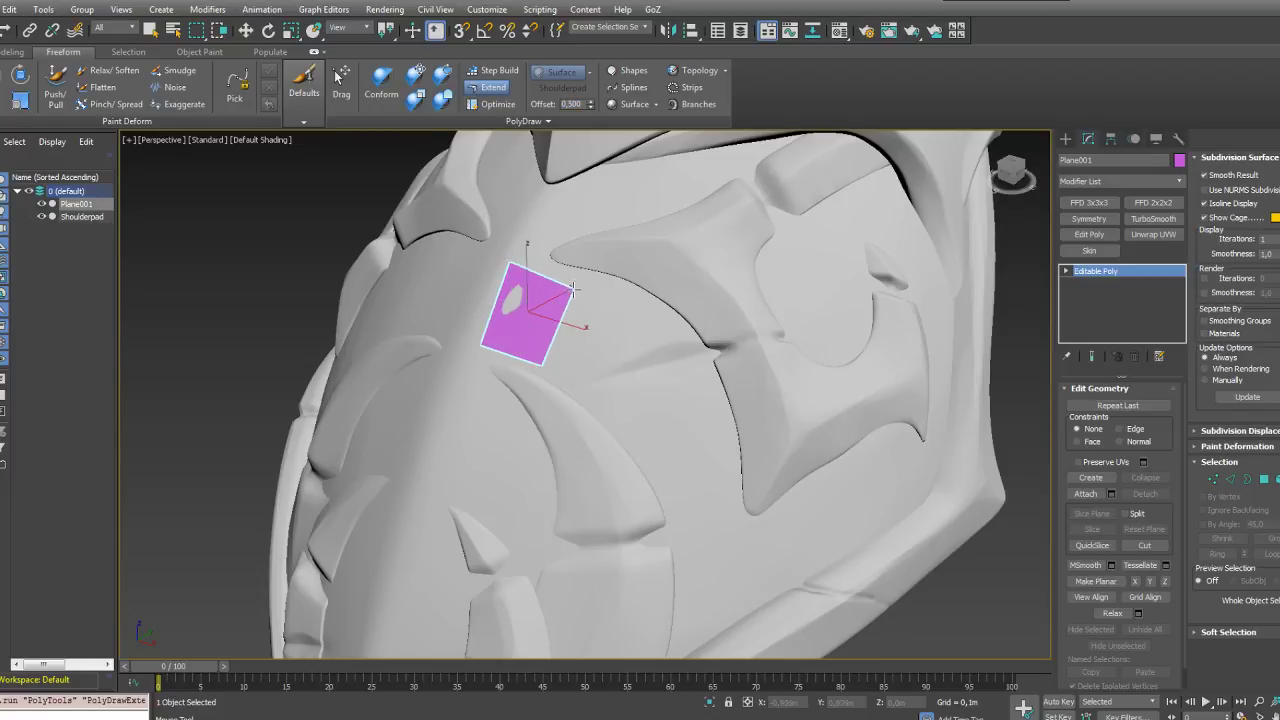
Step: Move the plane's corner points to reshape it into a narrow strip along the shoulderpad's central ridge
middle_click_drag(563, 286, 603, 319, "alt")
left_click_drag(493, 270, 482, 264, "ctrl+alt+shift")
mouse_move(494, 362)
left_mouse_down("ctrl+alt+shift")
mouse_move(482, 369)
mouse_move(540, 361)
mouse_move(515, 368)
left_mouse_up("ctrl+alt+shift")
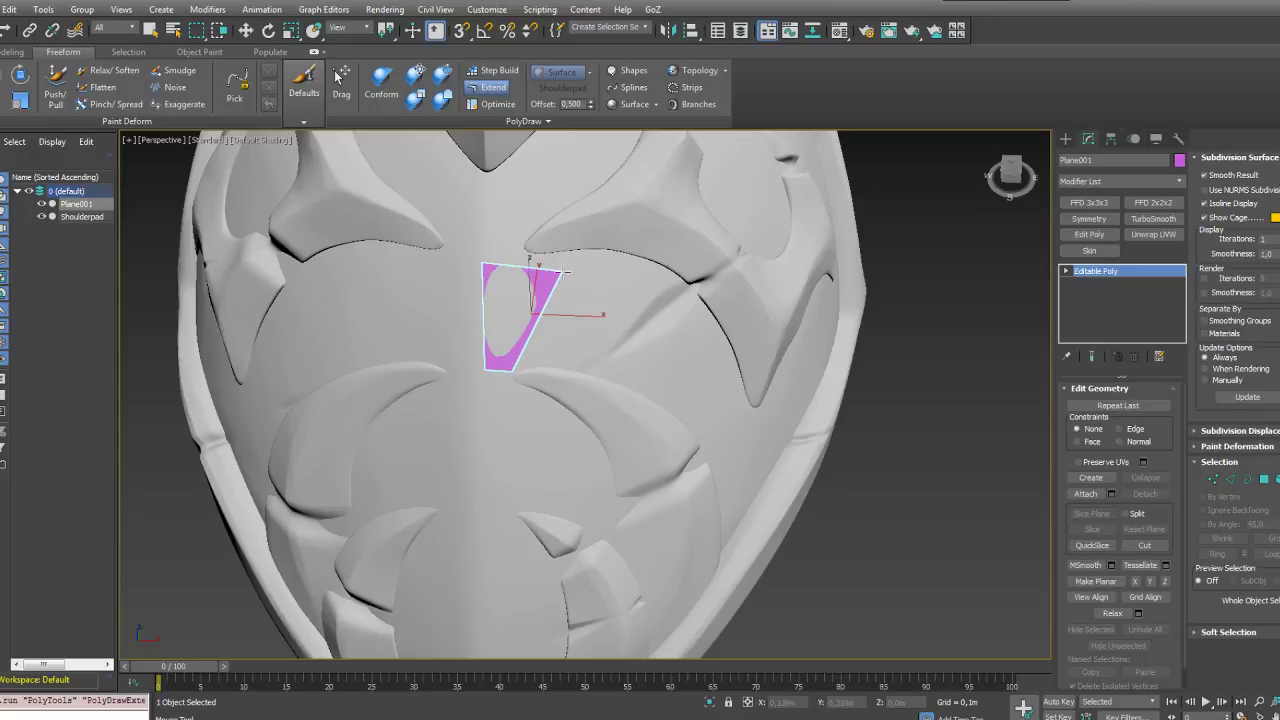
left_click_drag(562, 268, 483, 248, "ctrl+alt+shift")
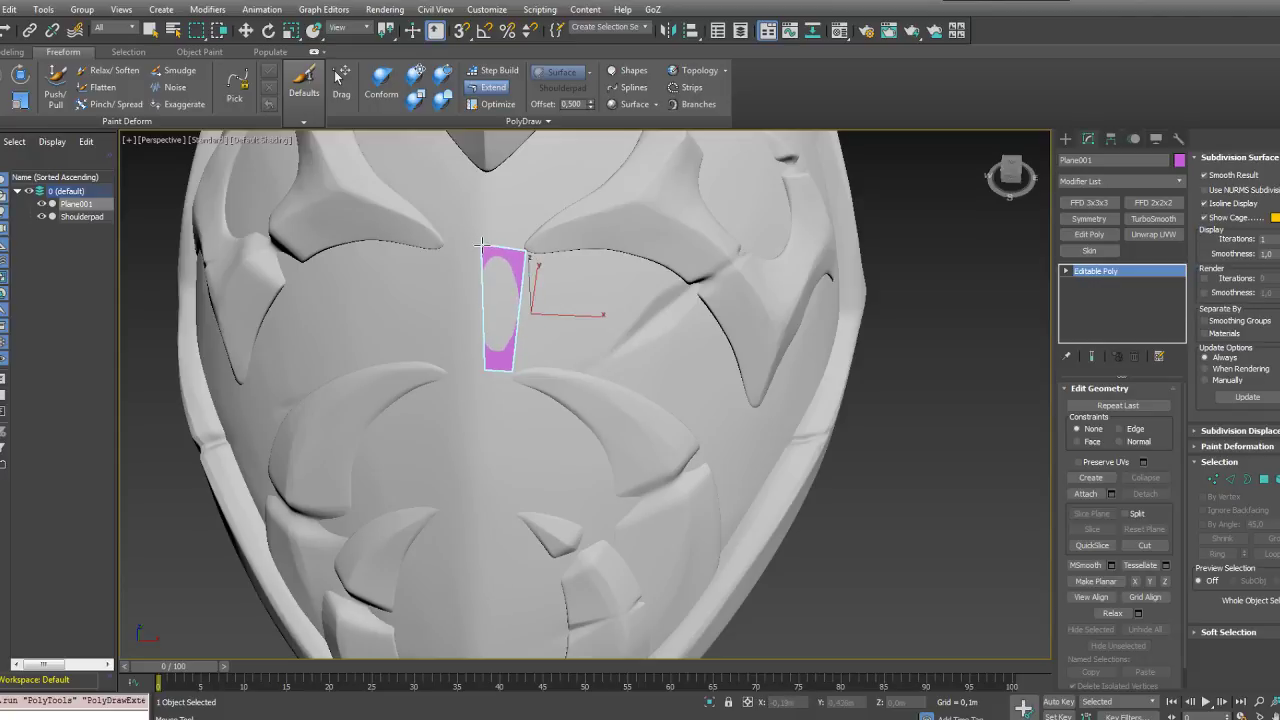
mouse_move(506, 265)
middle_mouse_down("alt")
mouse_move(486, 223)
mouse_move(429, 214)
mouse_move(500, 262)
mouse_move(480, 250)
mouse_move(530, 255)
mouse_move(513, 263)
middle_mouse_up("alt")
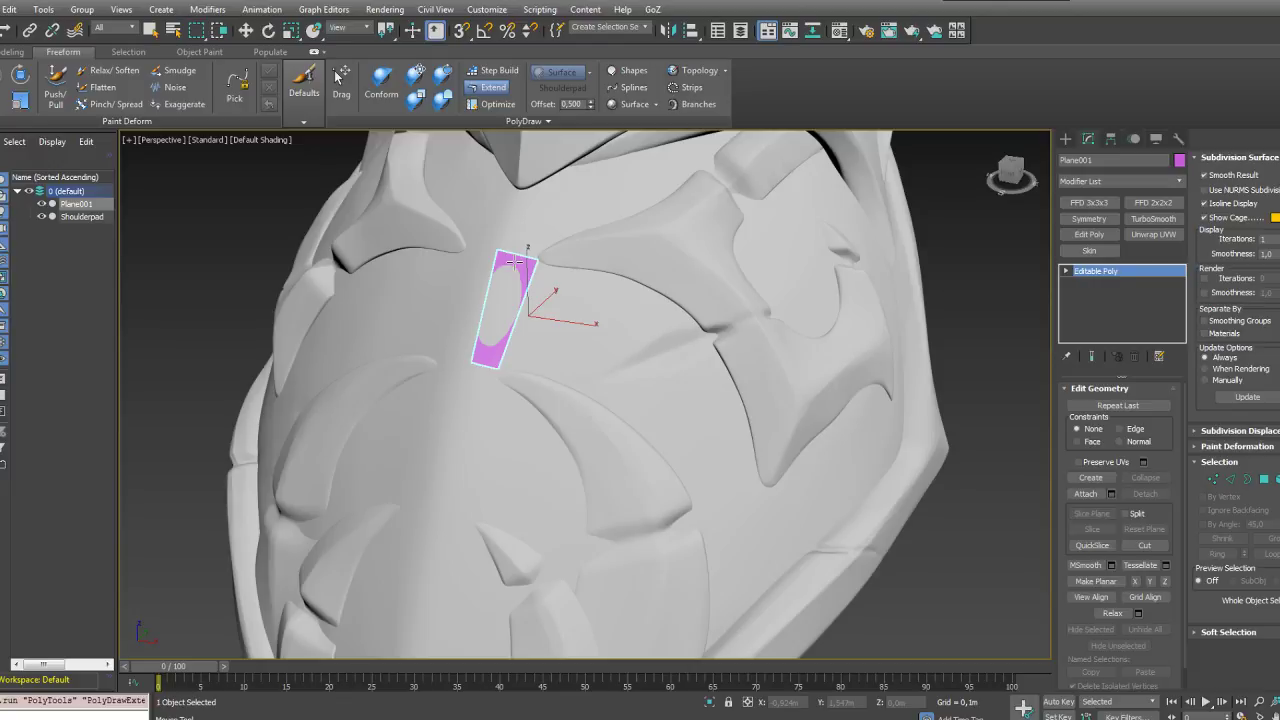
Step: Extend the strip's edge facing away from the ridge into a wider quad and pull its upper corner inward
left_click(489, 90)
left_click(494, 88)
left_click_drag(505, 349, 588, 325, "shift")
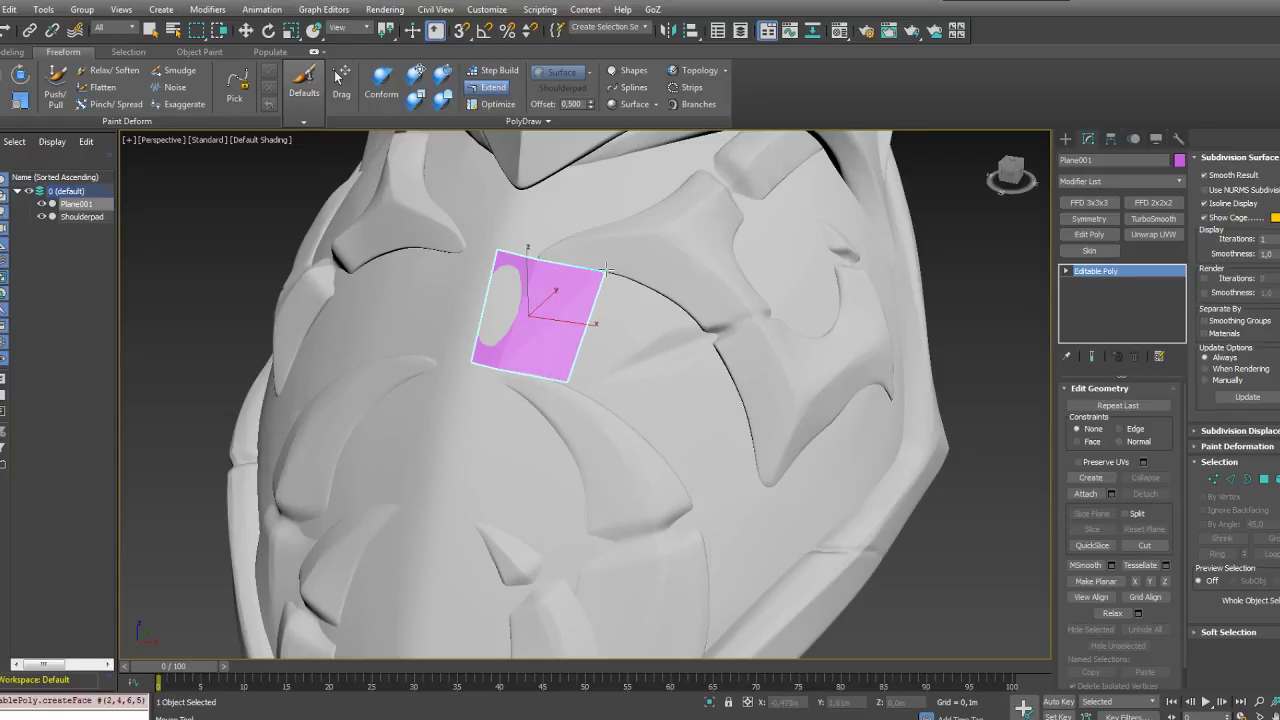
left_click_drag(604, 270, 583, 265)
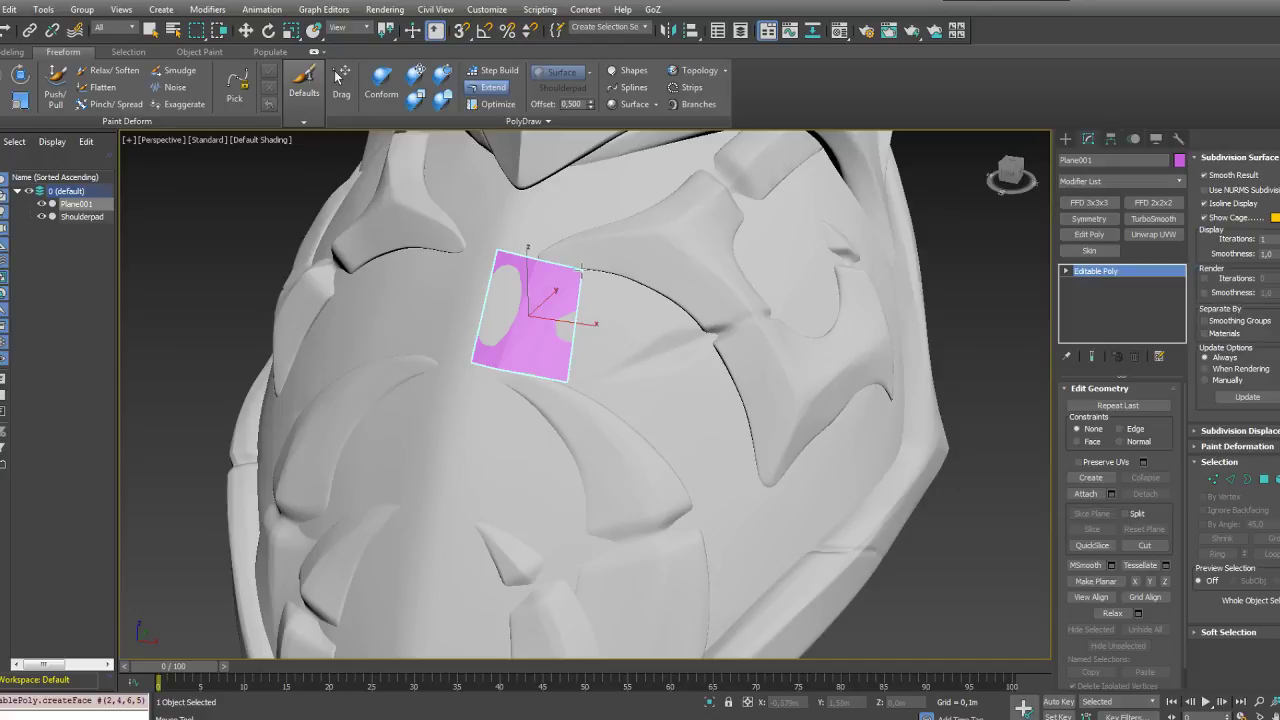
Step: Extend the narrow strip's lower edge into a short quad running down the central ridge
middle_click_drag(590, 272, 493, 377, "alt")
left_click_drag(483, 365, 474, 400, "shift")
middle_click_drag(475, 398, 471, 371, "alt")
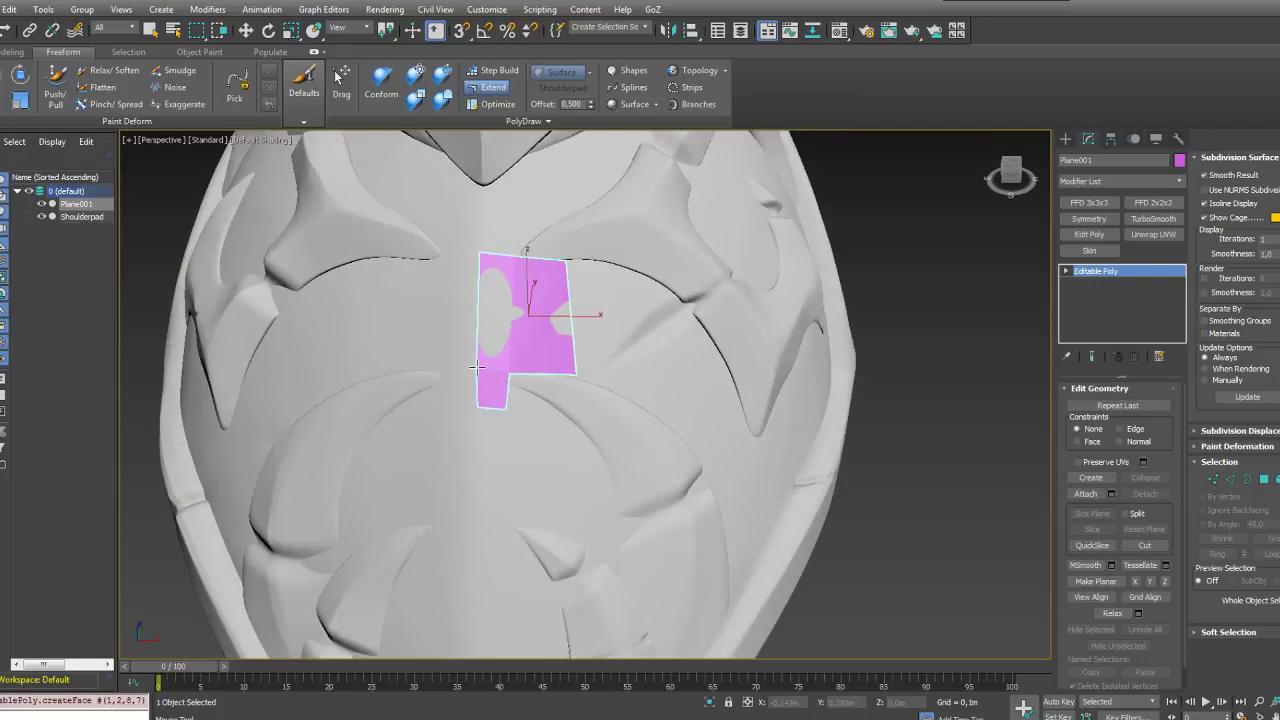
Step: Extend the wider quad's lower edge over the tip of the horn-shaped detail and adjust the new face's inner corner
middle_click_drag(523, 416, 514, 400, "alt")
scroll(554, 362, "up", 3)
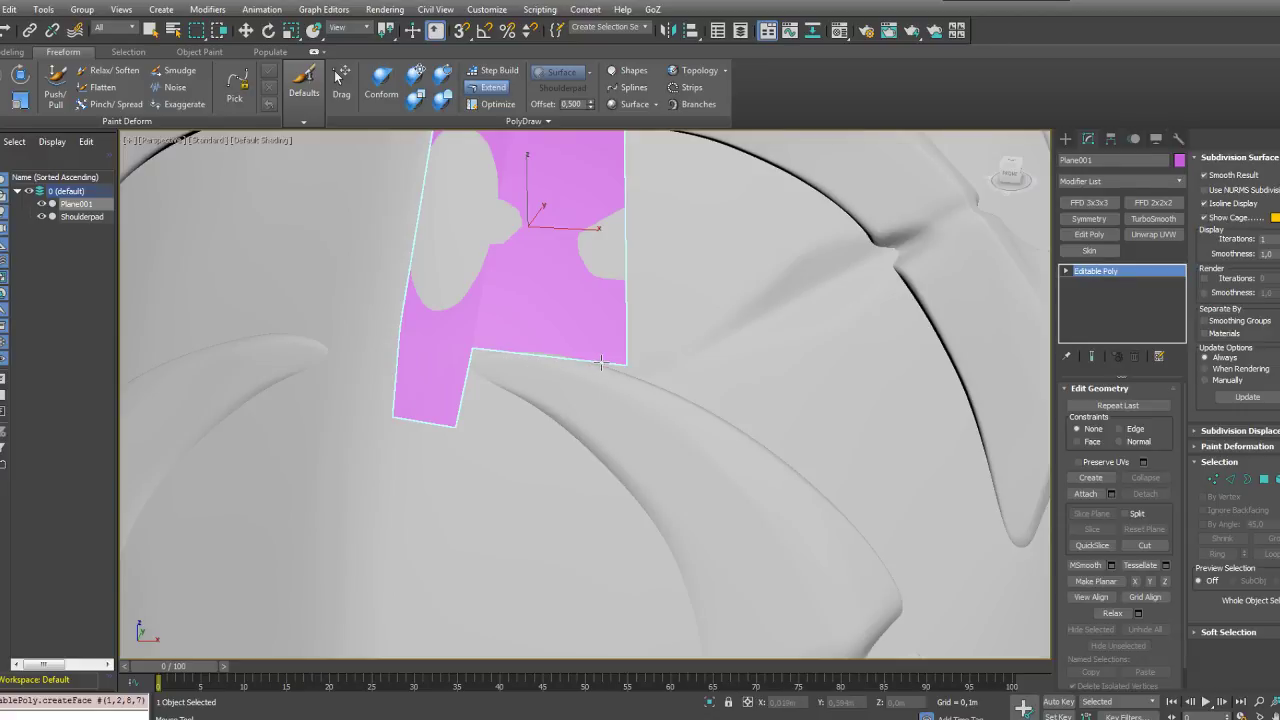
mouse_move(601, 363)
left_mouse_down("shift")
mouse_move(592, 430)
mouse_move(568, 385)
mouse_move(582, 430)
mouse_move(622, 372)
left_mouse_up("shift")
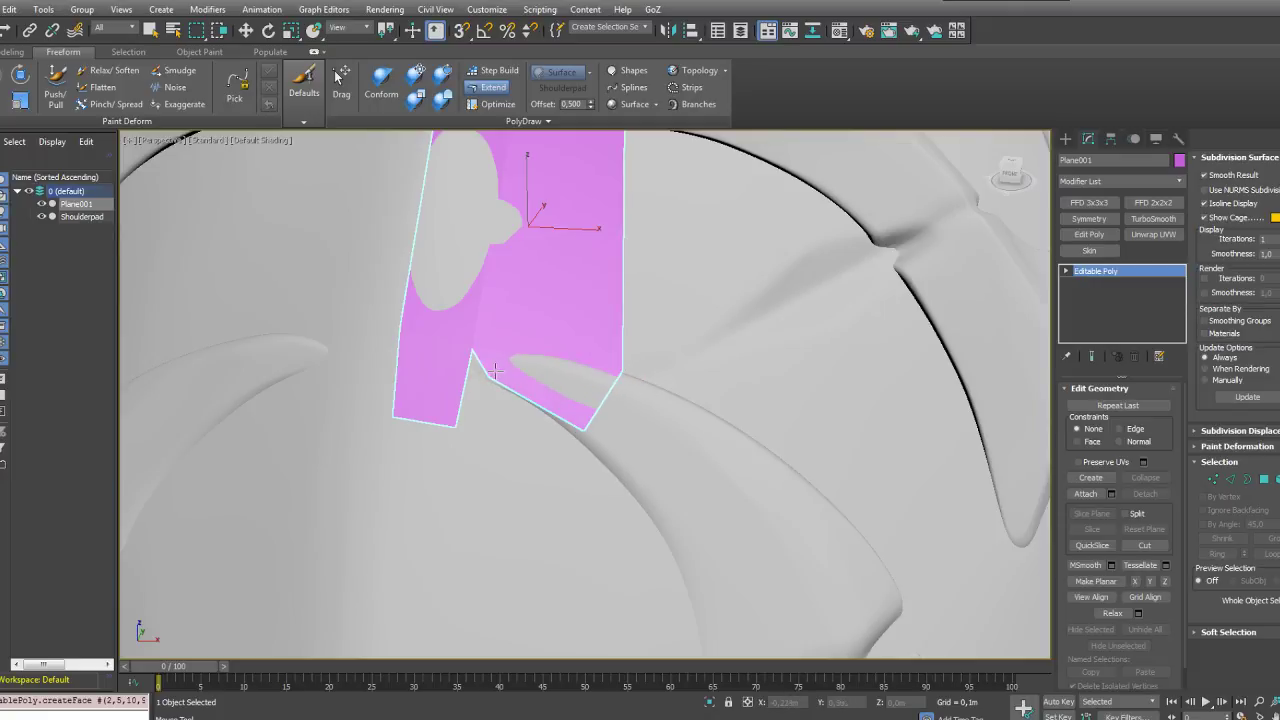
left_click_drag(487, 376, 484, 373, "ctrl+alt+shift")
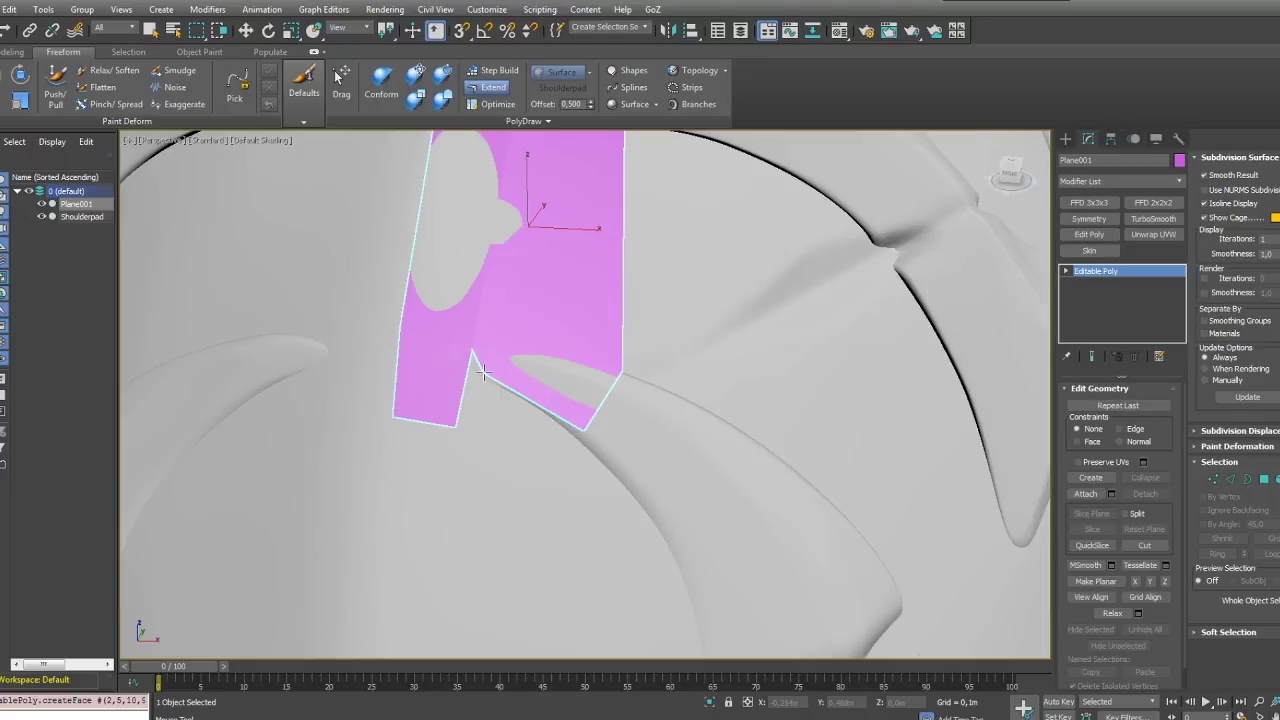
Step: Turn on Display Selected With Edged Faces for the viewport so the selected mesh shows its edges
left_click(128, 146)
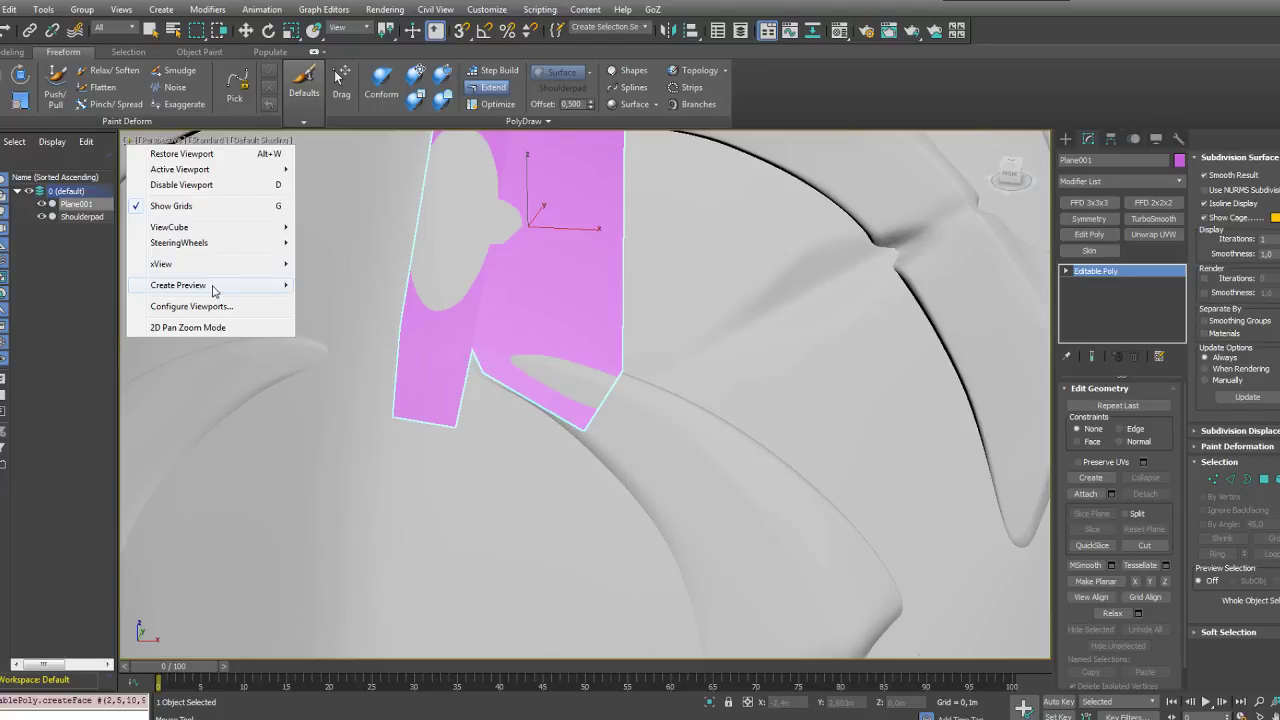
mouse_move(213, 291)
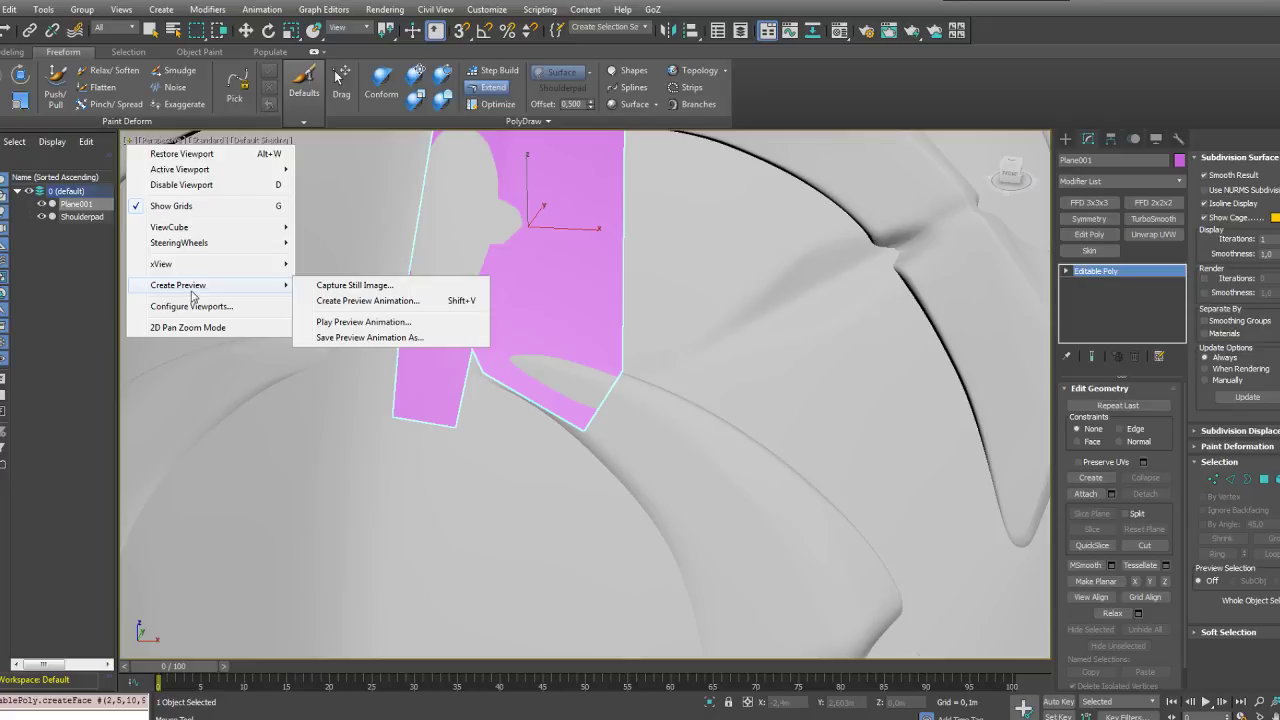
left_click(258, 142)
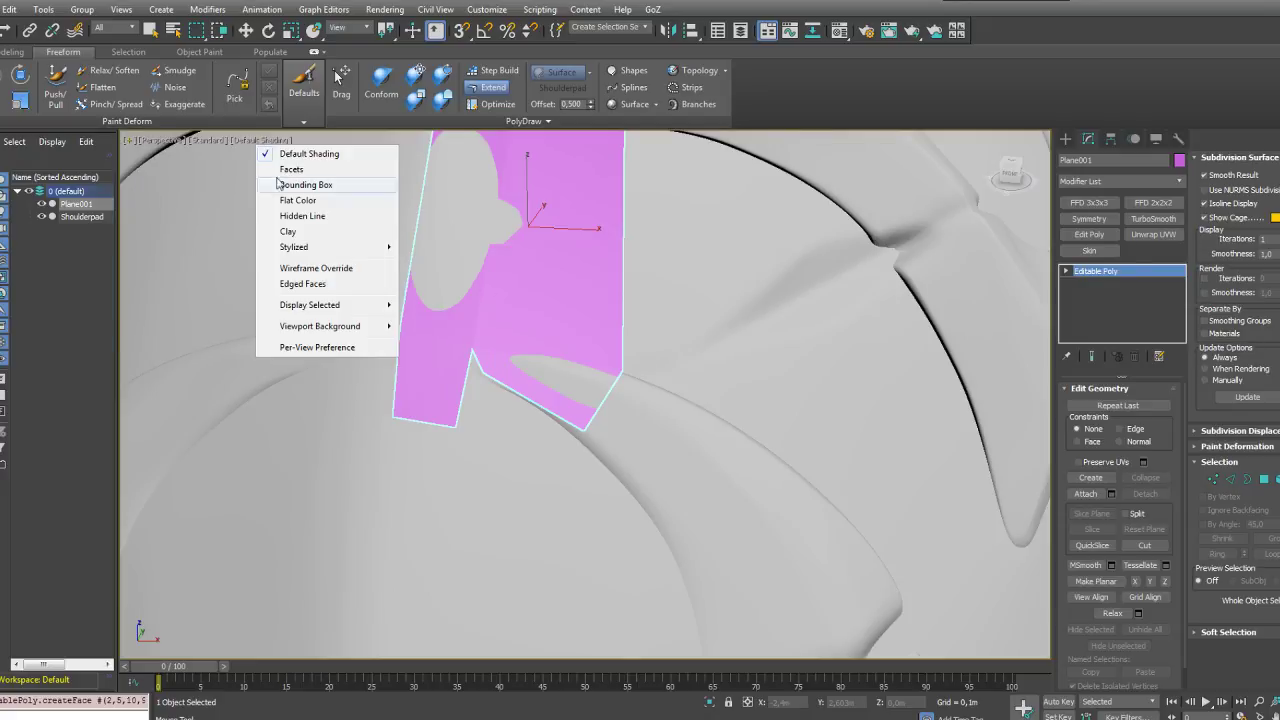
mouse_move(328, 310)
left_click(189, 298)
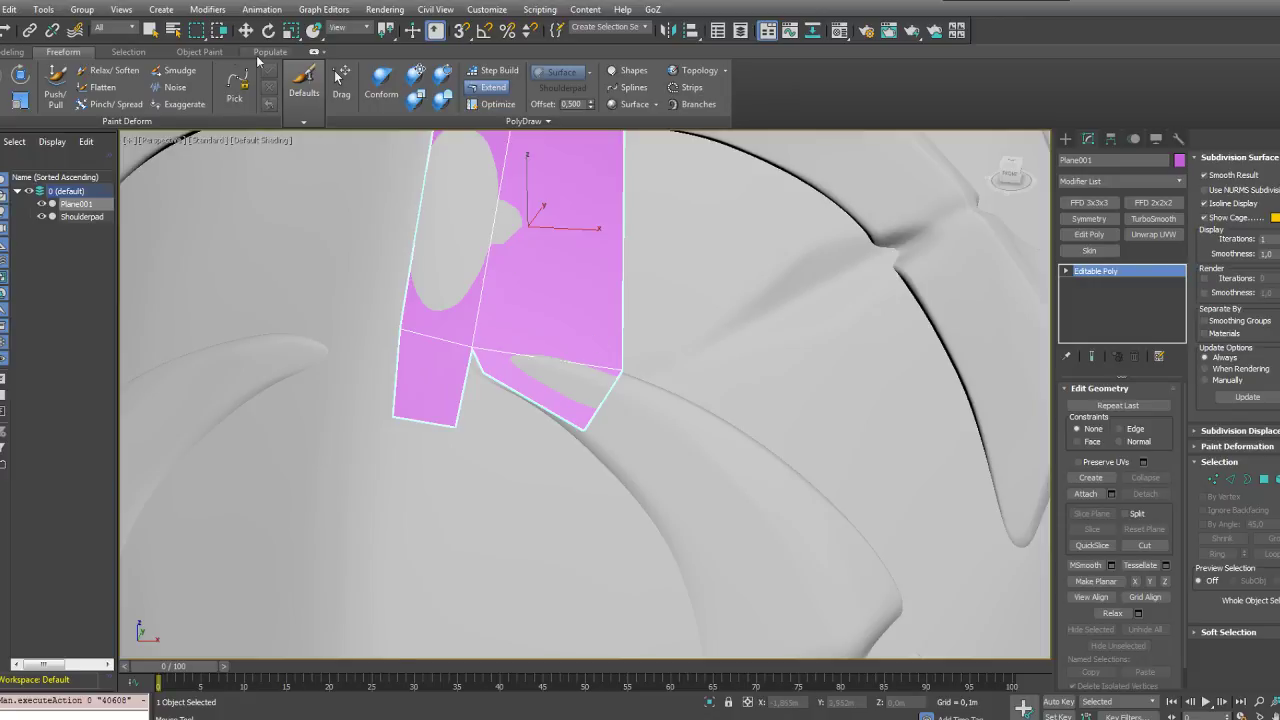
left_click(254, 141)
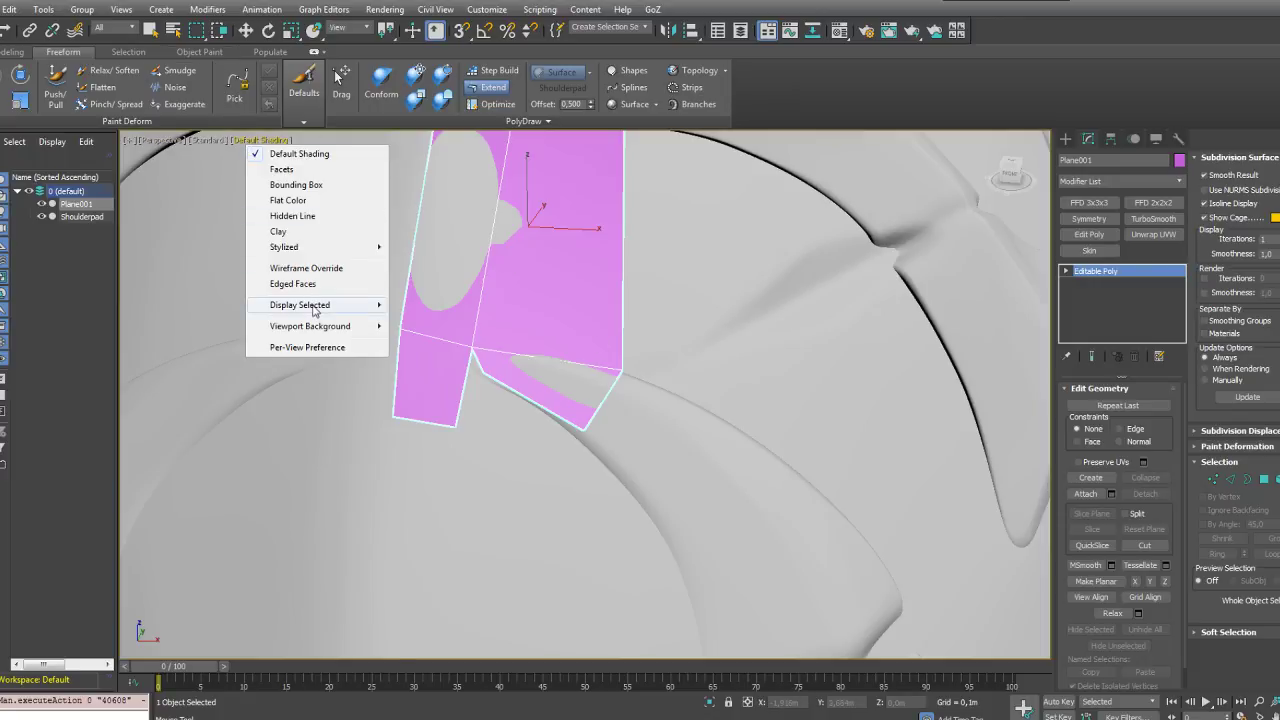
mouse_move(314, 310)
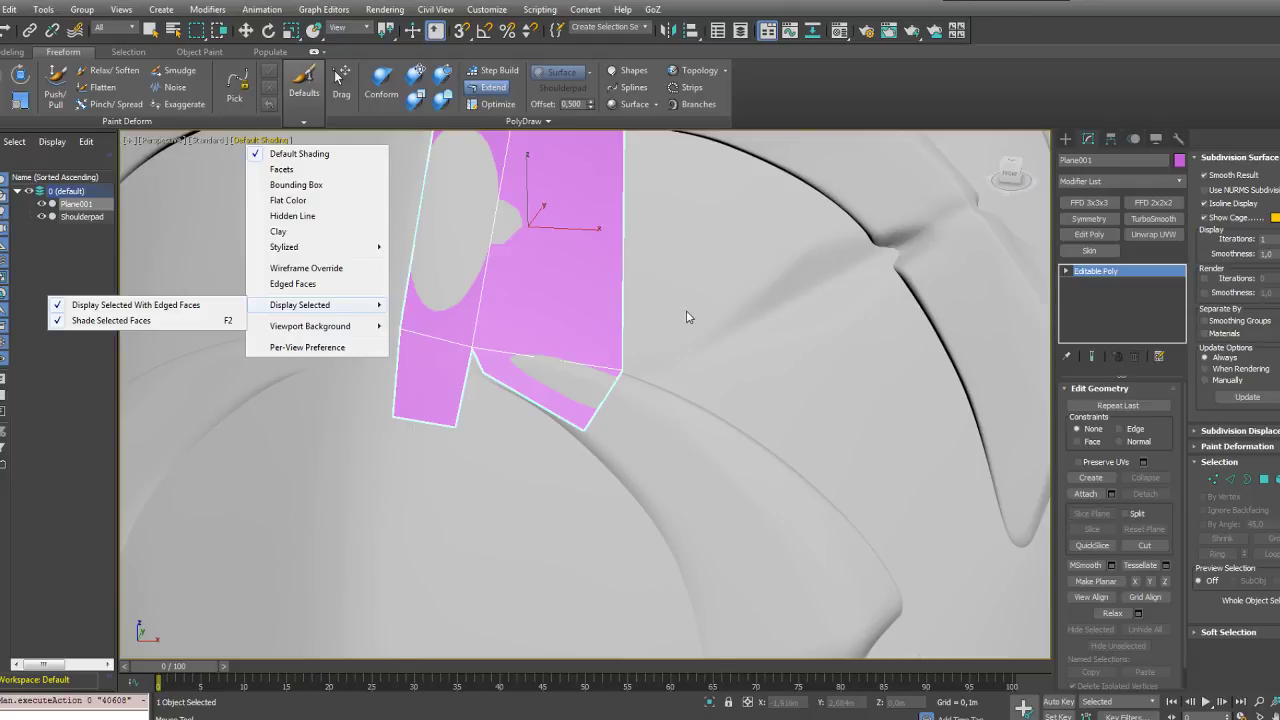
left_click(688, 368)
Step: Extend the wider quad's upper edge into a new face on the raised ornament above it
mouse_move(688, 368)
middle_mouse_down("alt")
mouse_move(705, 358)
mouse_move(686, 363)
mouse_move(687, 335)
mouse_move(640, 360)
mouse_move(598, 343)
middle_mouse_up("alt")
scroll(687, 335, "down", 5)
left_click_drag(604, 360, 574, 338)
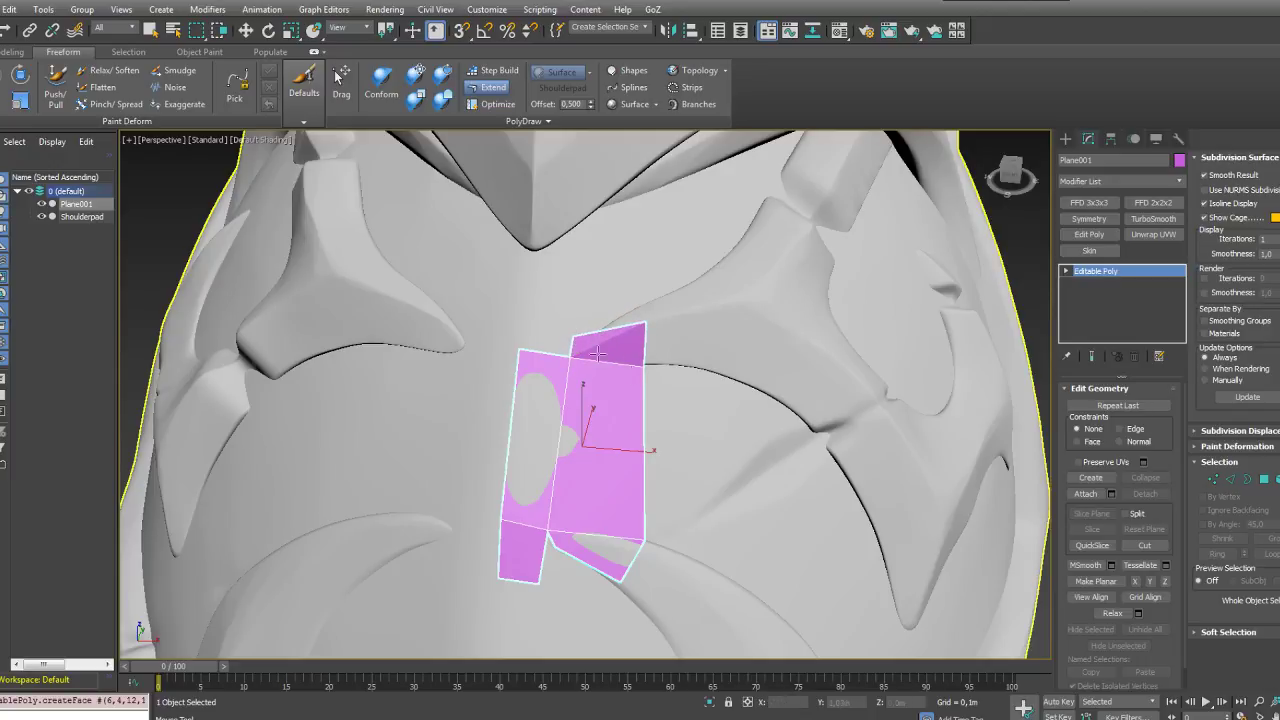
Step: Move the two lower vertices of the face on the horn's tip closer to the wide quad
middle_click_drag(672, 401, 533, 346, "alt")
scroll(533, 346, "up", 3)
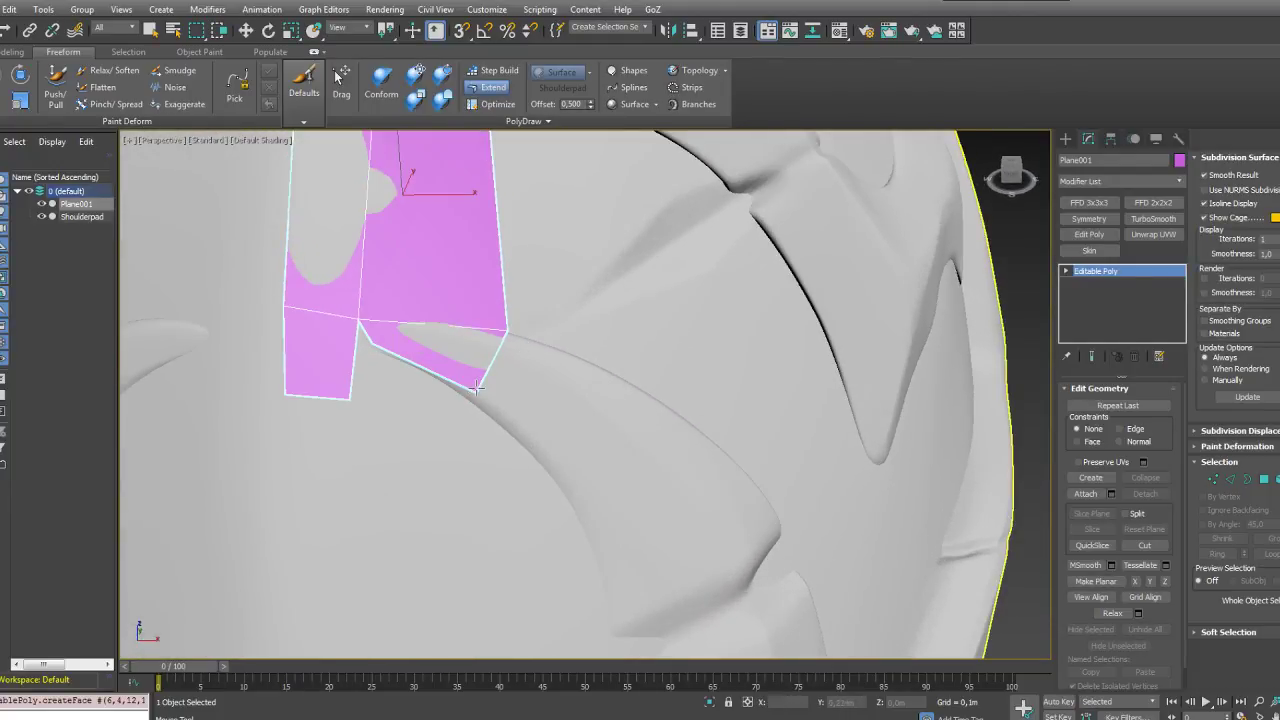
left_click_drag(476, 388, 499, 355, "ctrl+alt+shift")
left_click_drag(373, 343, 391, 333, "ctrl+alt+shift")
Step: Extend the wide quad's outer edge into another quad and fit its corners to the ornament's lower contour
middle_click_drag(532, 268, 621, 417, "alt")
middle_click_drag(631, 332, 562, 341, "alt")
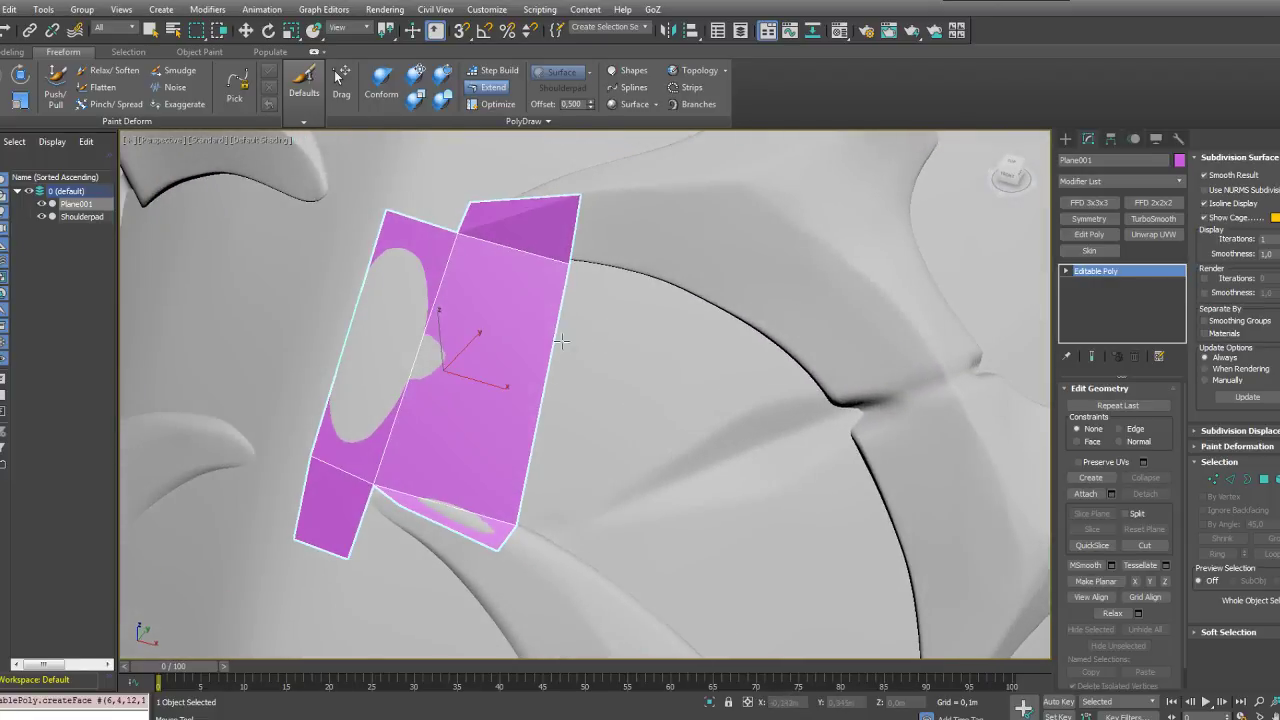
left_click_drag(562, 341, 672, 367, "shift")
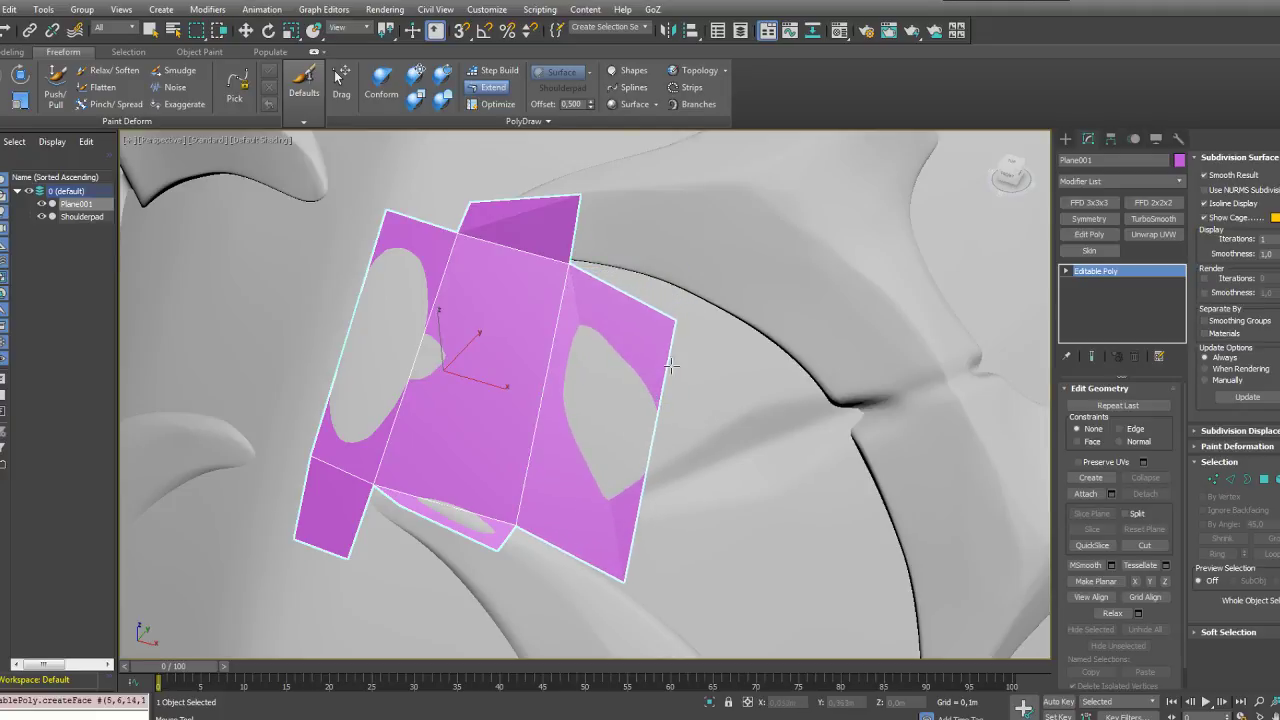
left_click_drag(676, 321, 690, 297, "ctrl+alt+shift")
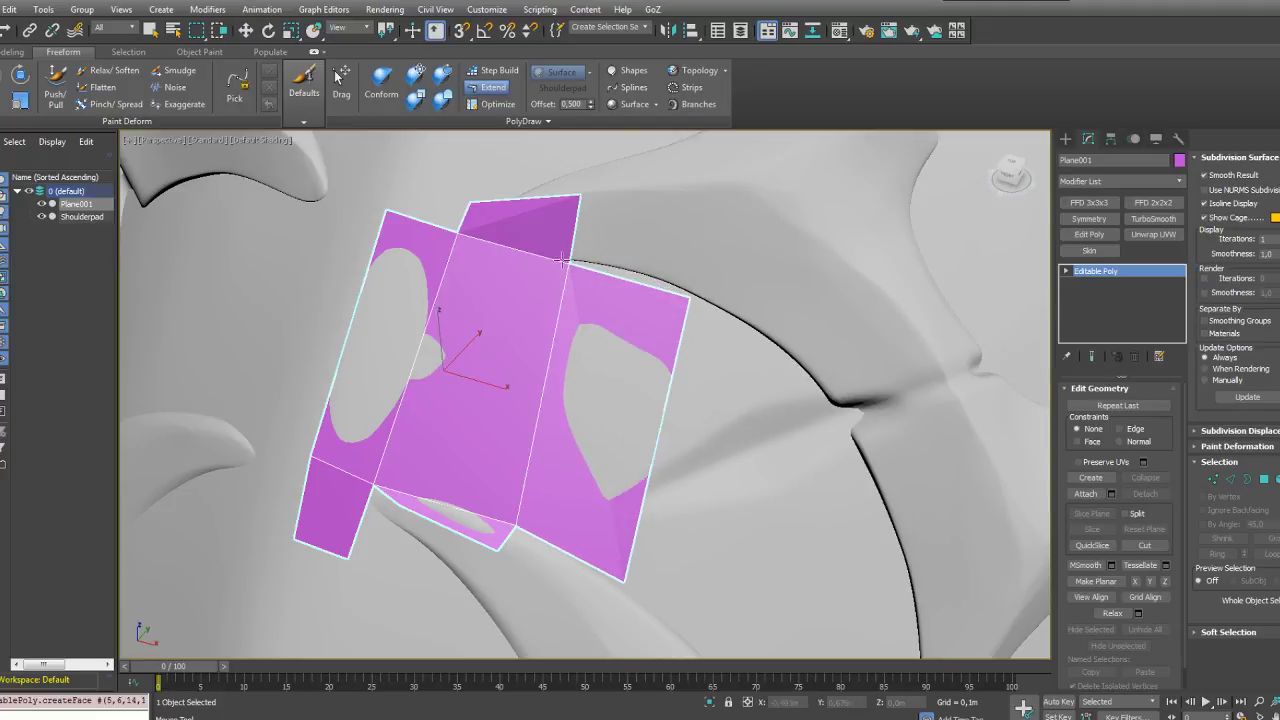
left_click_drag(564, 260, 575, 262, "ctrl+alt+shift")
left_click_drag(623, 580, 612, 575, "ctrl+alt+shift")
left_click_drag(689, 296, 689, 297, "ctrl+alt+shift")
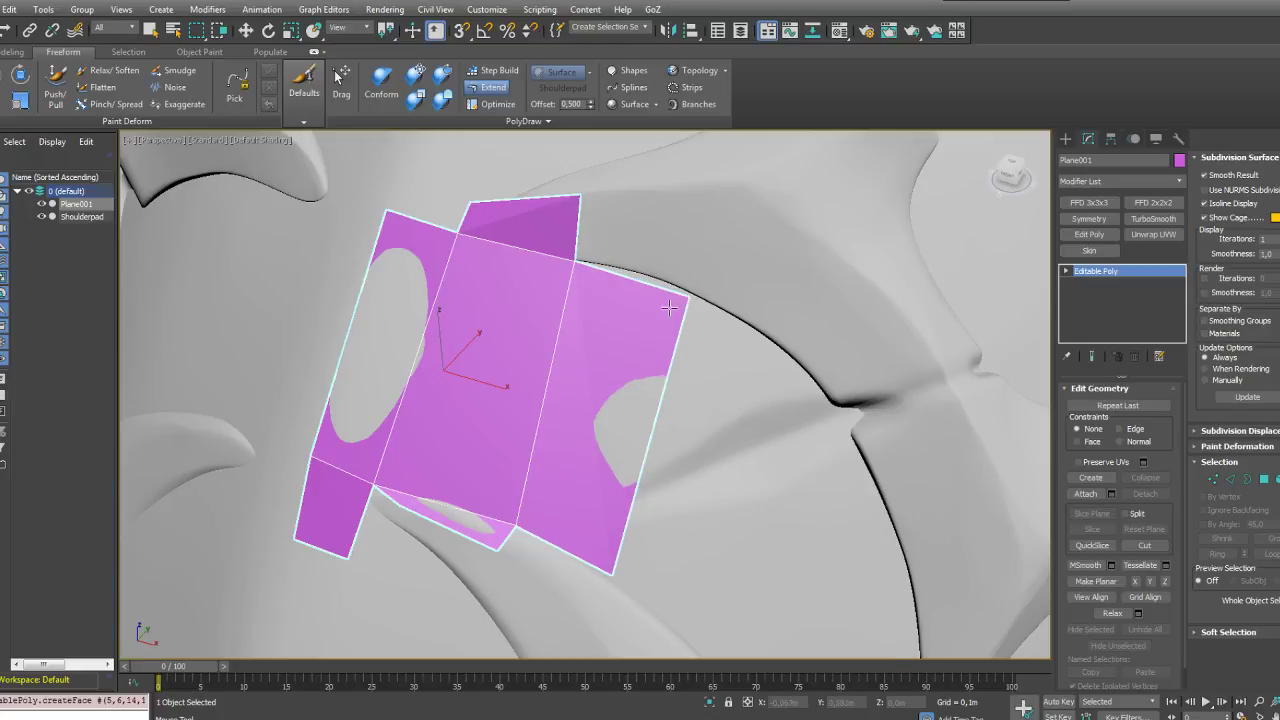
Step: Examine how the low-poly faces follow the shoulderpad's horn and ornament shapes from several angles and distances
scroll(672, 234, "down", 5)
mouse_move(670, 308)
middle_mouse_down()
mouse_move(672, 234)
mouse_move(618, 185)
mouse_move(668, 231)
mouse_move(682, 326)
middle_mouse_up()
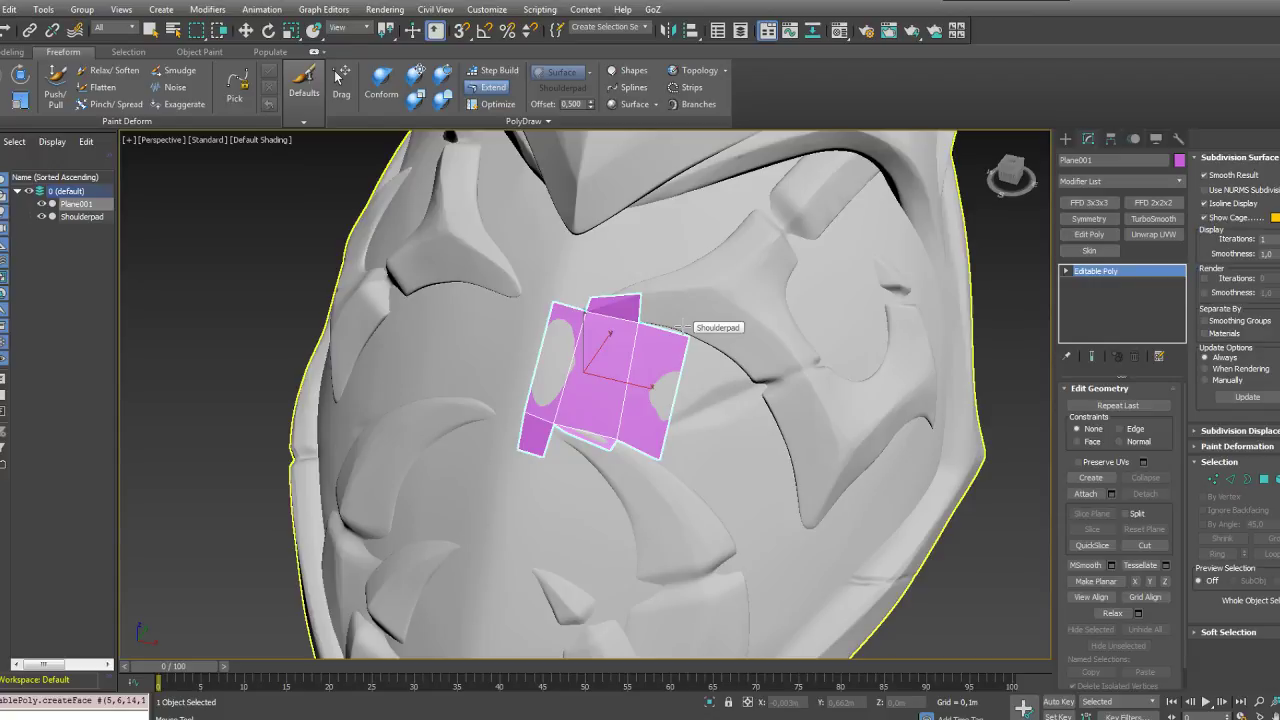
middle_click_drag(632, 438, 666, 378)
scroll(666, 378, "up", 3)
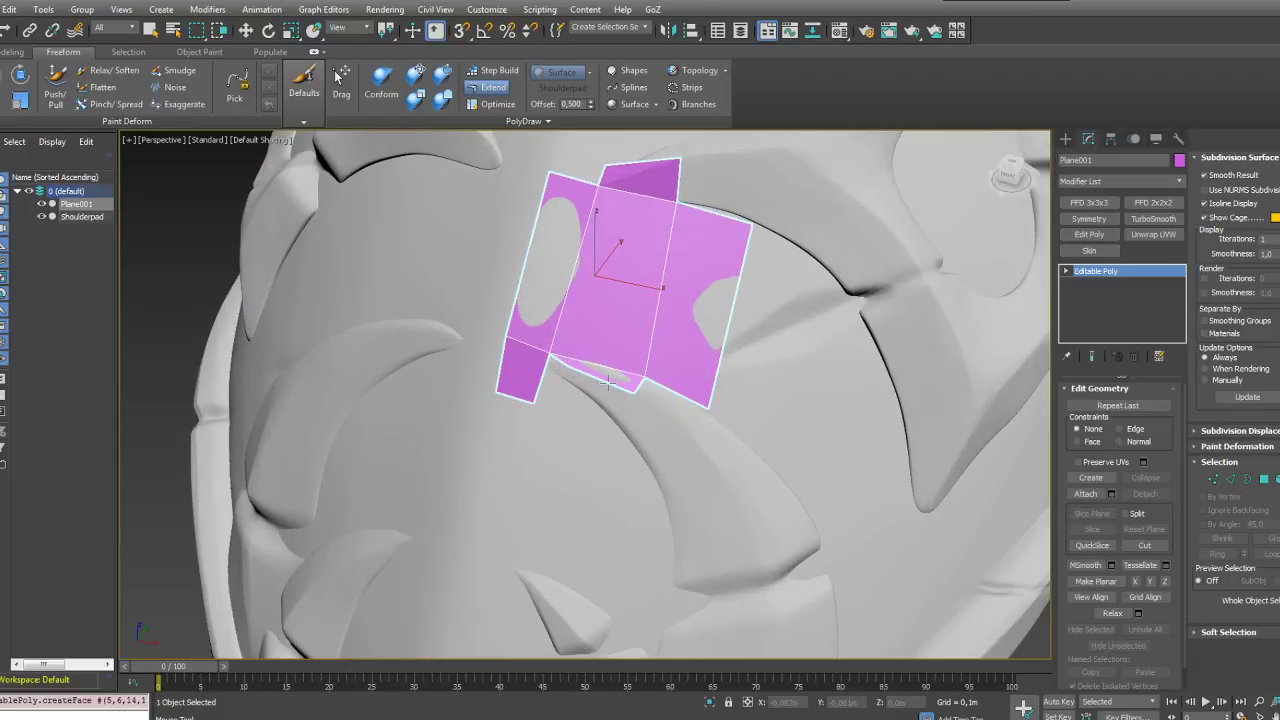
middle_click_drag(674, 303, 620, 312, "alt")
scroll(566, 319, "down", 5)
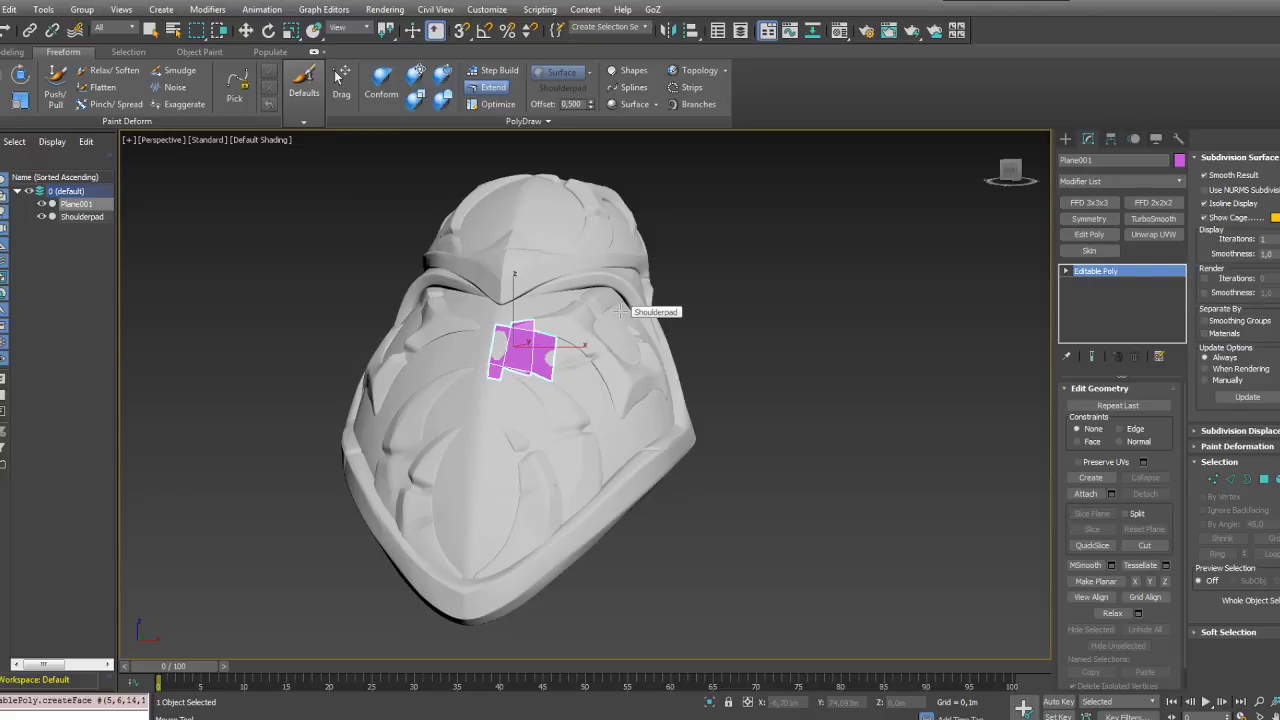
middle_click_drag(666, 320, 654, 346, "alt")
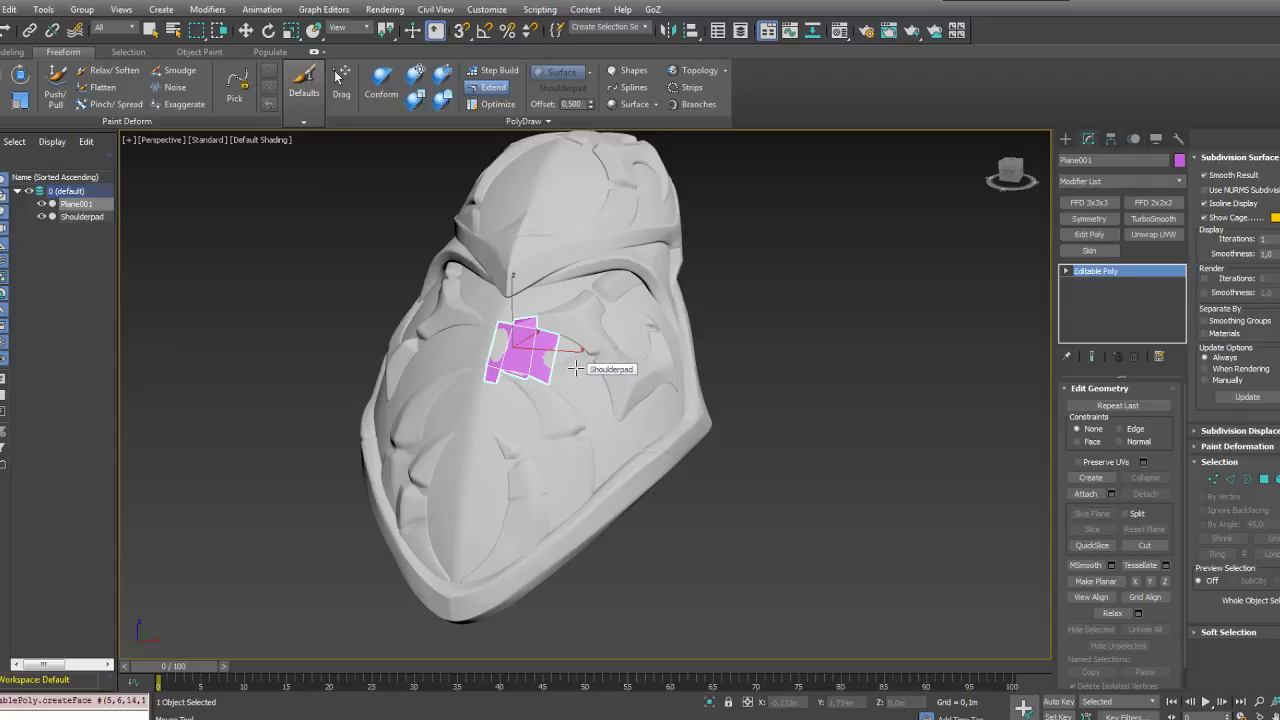
middle_click_drag(630, 376, 435, 370, "alt")
scroll(612, 366, "up", 5)
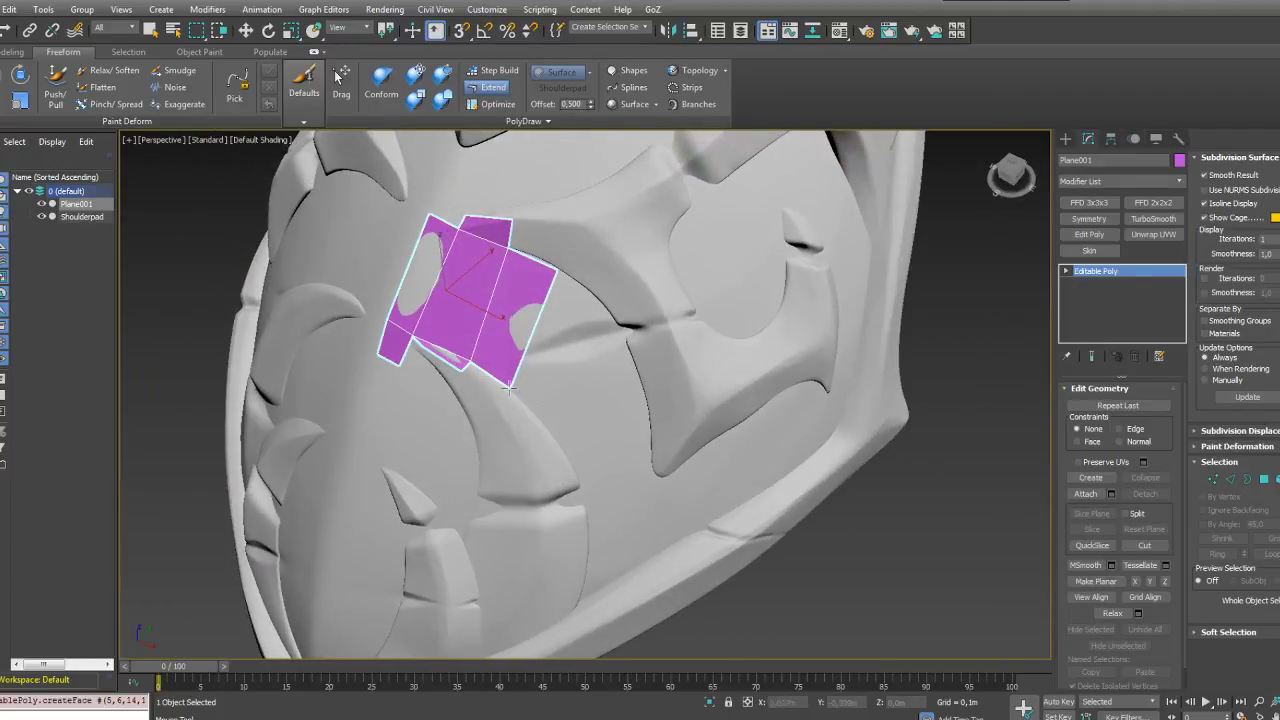
middle_click_drag(577, 328, 600, 349, "alt")
scroll(580, 347, "up", 3)
middle_click_drag(591, 433, 593, 426)
scroll(593, 426, "down", 3)
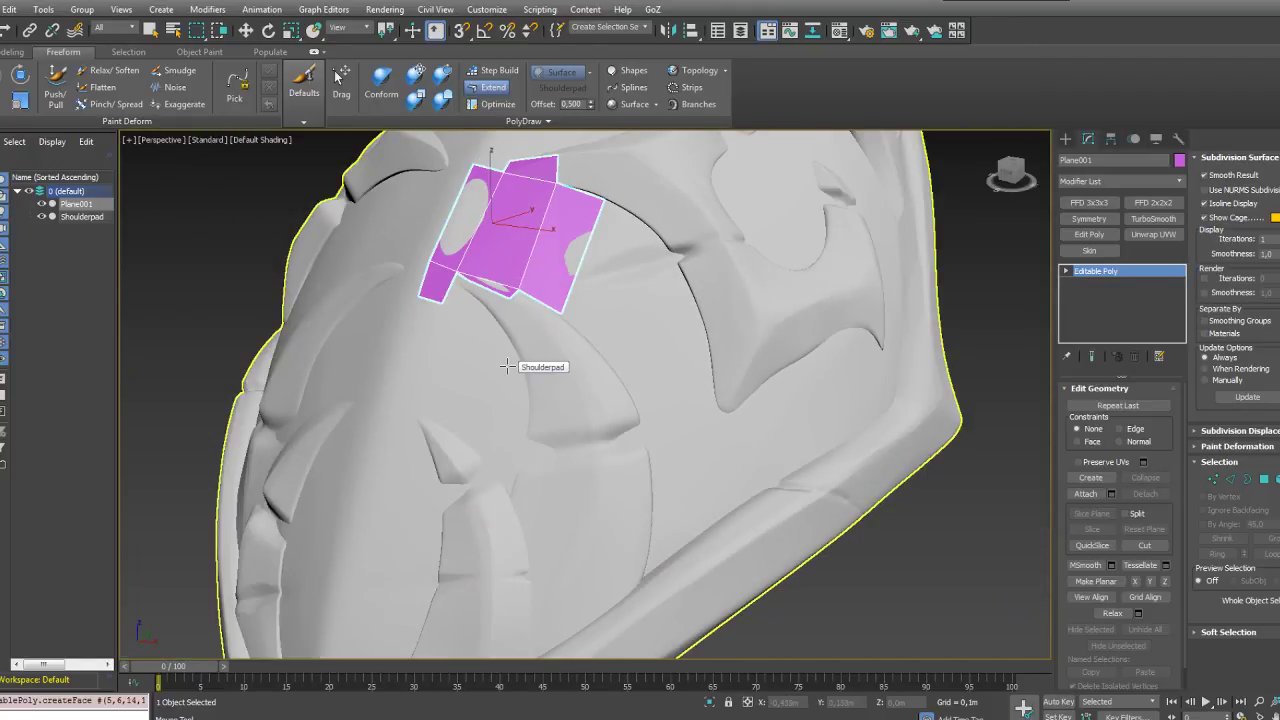
middle_click_drag(511, 339, 575, 379, "alt")
scroll(575, 379, "up", 3)
scroll(576, 379, "up", 2)
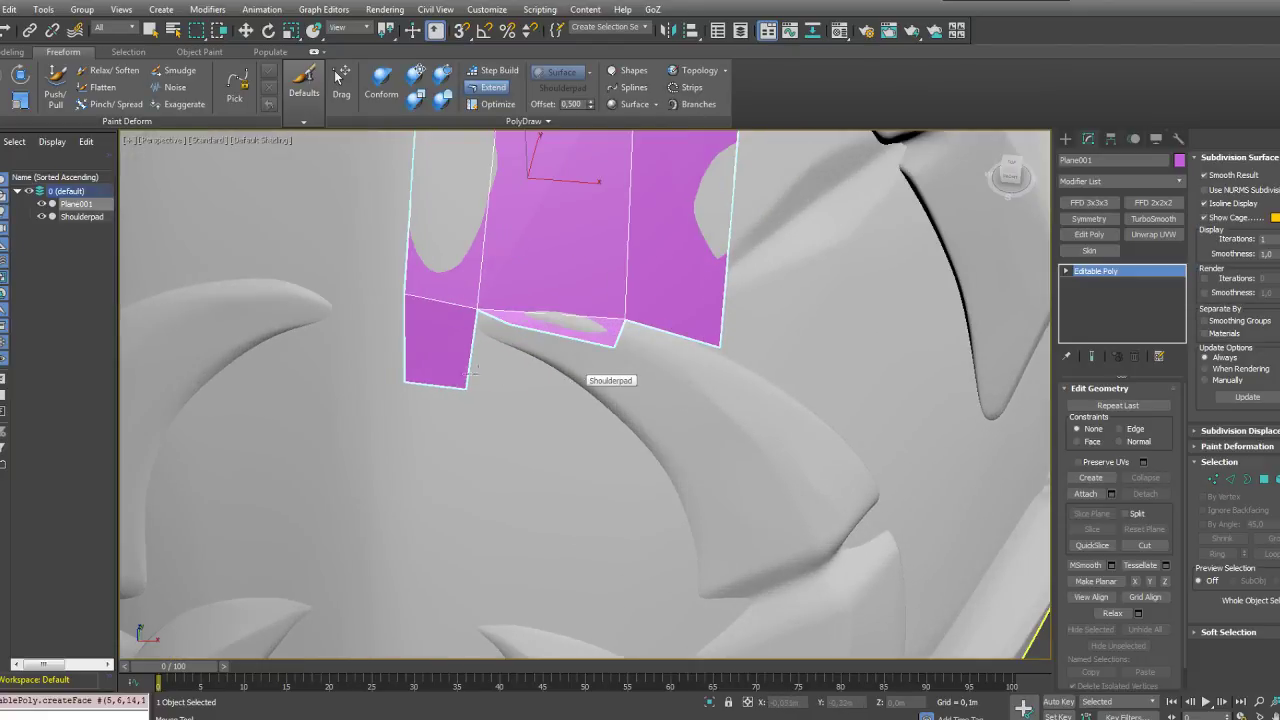
Step: Extend the outermost edge into another quad ending near the ornament's notch and adjust the shared upper vertex to the contour
middle_click_drag(600, 263, 458, 349, "alt")
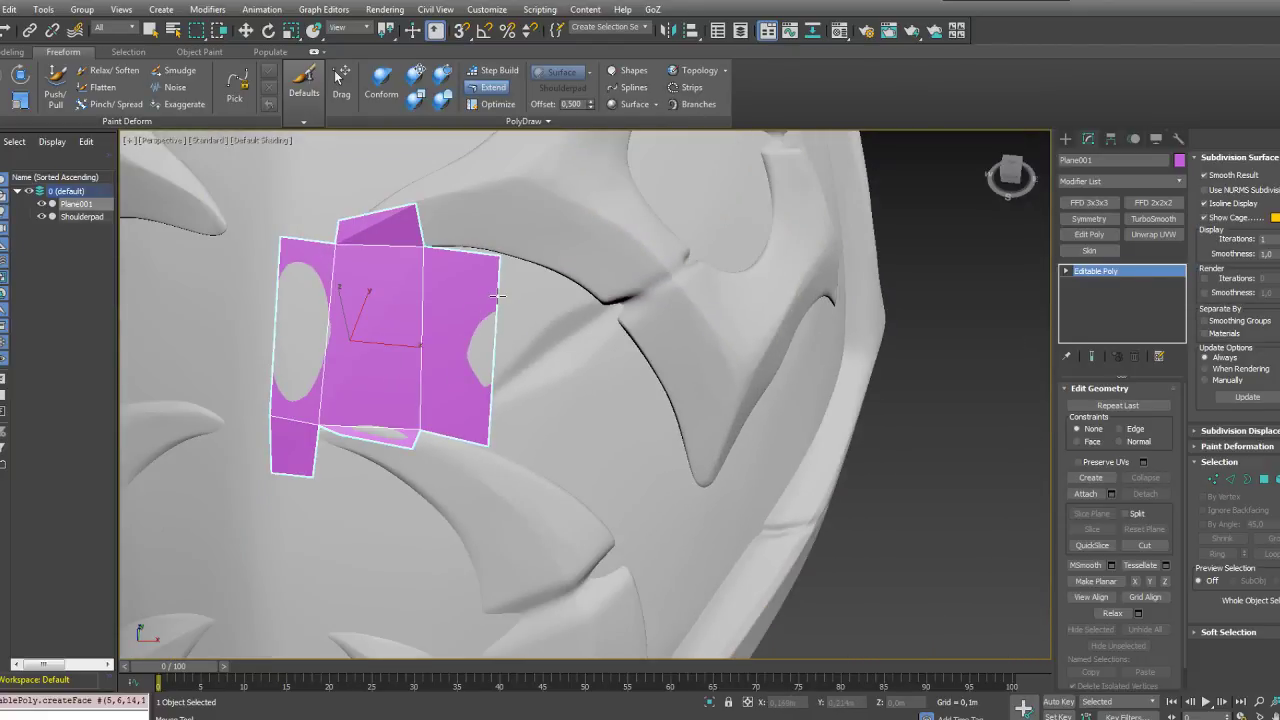
left_click_drag(498, 340, 588, 290, "shift")
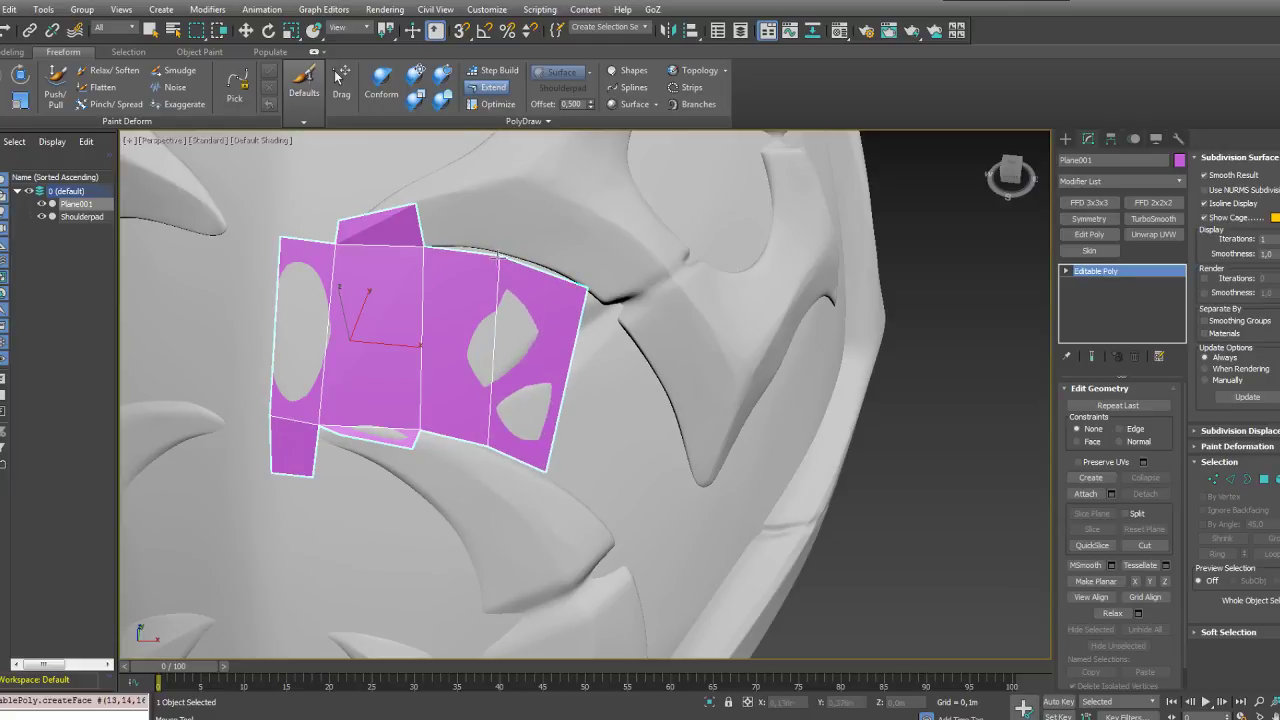
left_click_drag(499, 257, 509, 253)
Step: Extend two more quads across the raised ornament, continuing the upper row of faces to the notch
middle_click_drag(484, 212, 543, 271)
scroll(594, 320, "up", 4)
left_click_drag(473, 350, 474, 350)
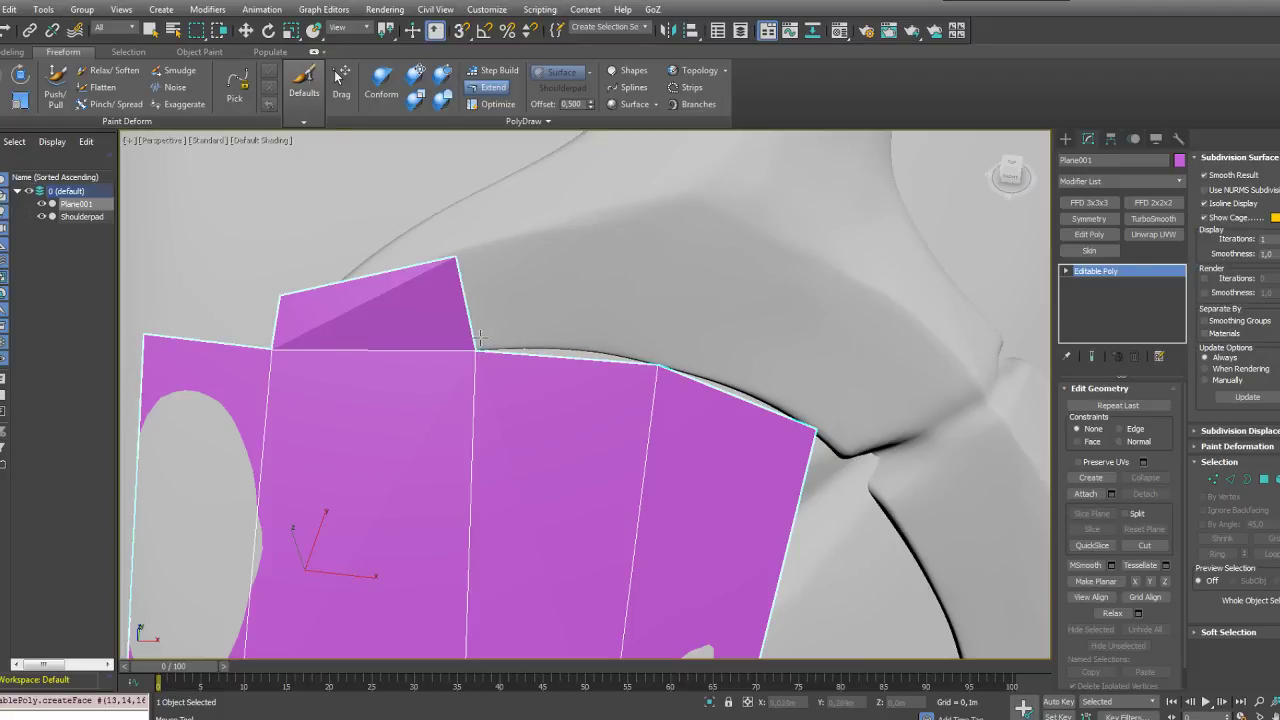
left_click_drag(480, 342, 686, 198, "shift")
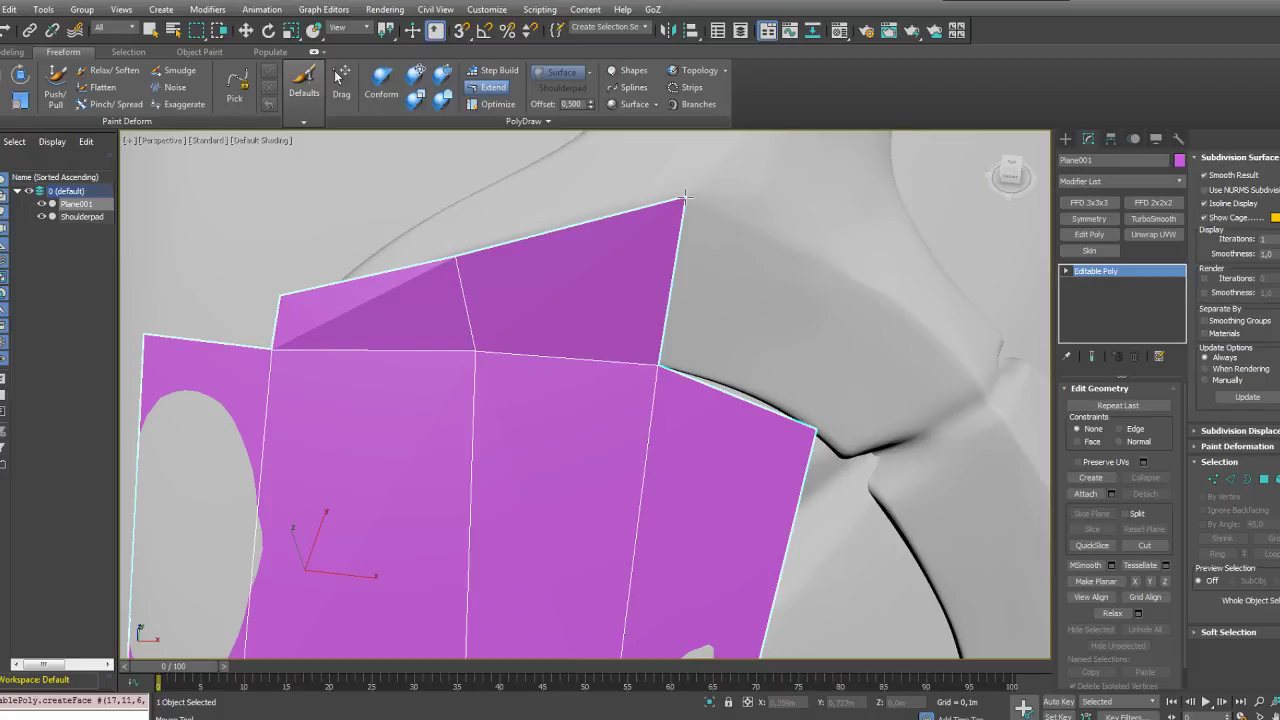
left_click_drag(666, 362, 912, 315)
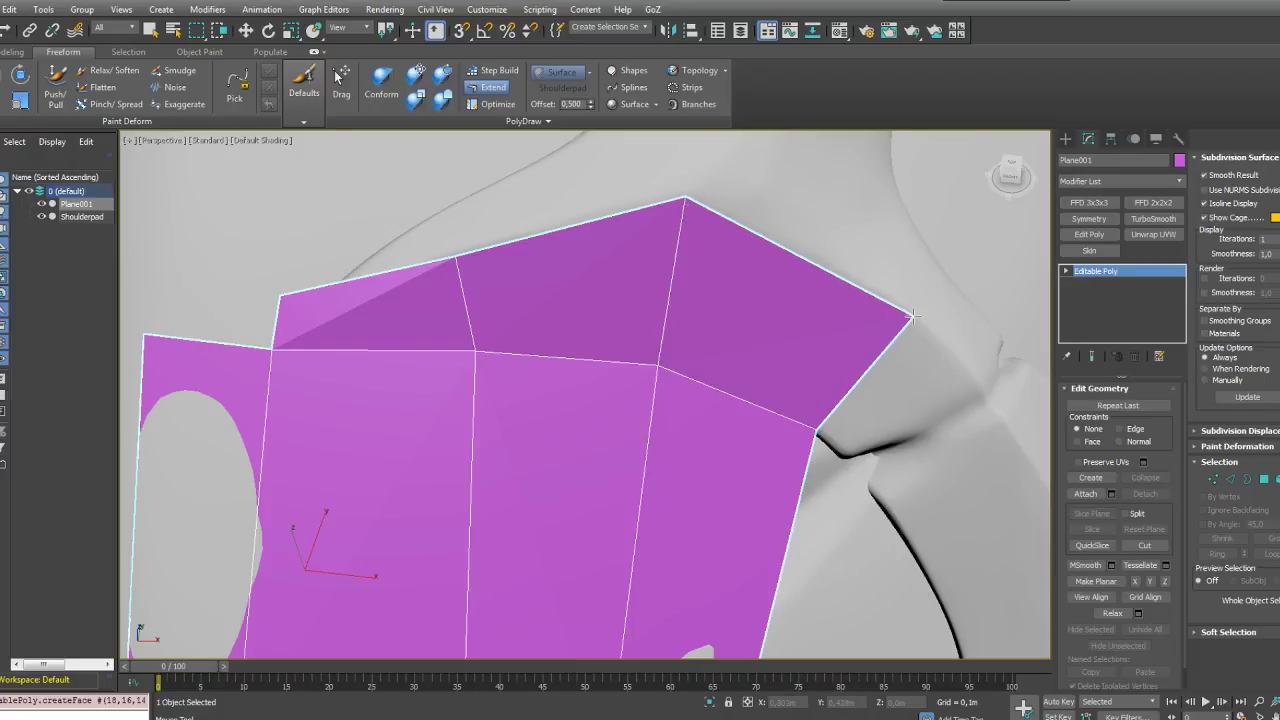
Step: Nudge the vertices along the low-poly mesh's lower boundary to follow the upper contour of the horn
middle_click_drag(657, 309, 527, 424)
scroll(768, 320, "down", 5)
left_click_drag(433, 481, 424, 477, "ctrl+alt+shift")
left_click_drag(368, 444, 359, 440, "ctrl+alt+shift")
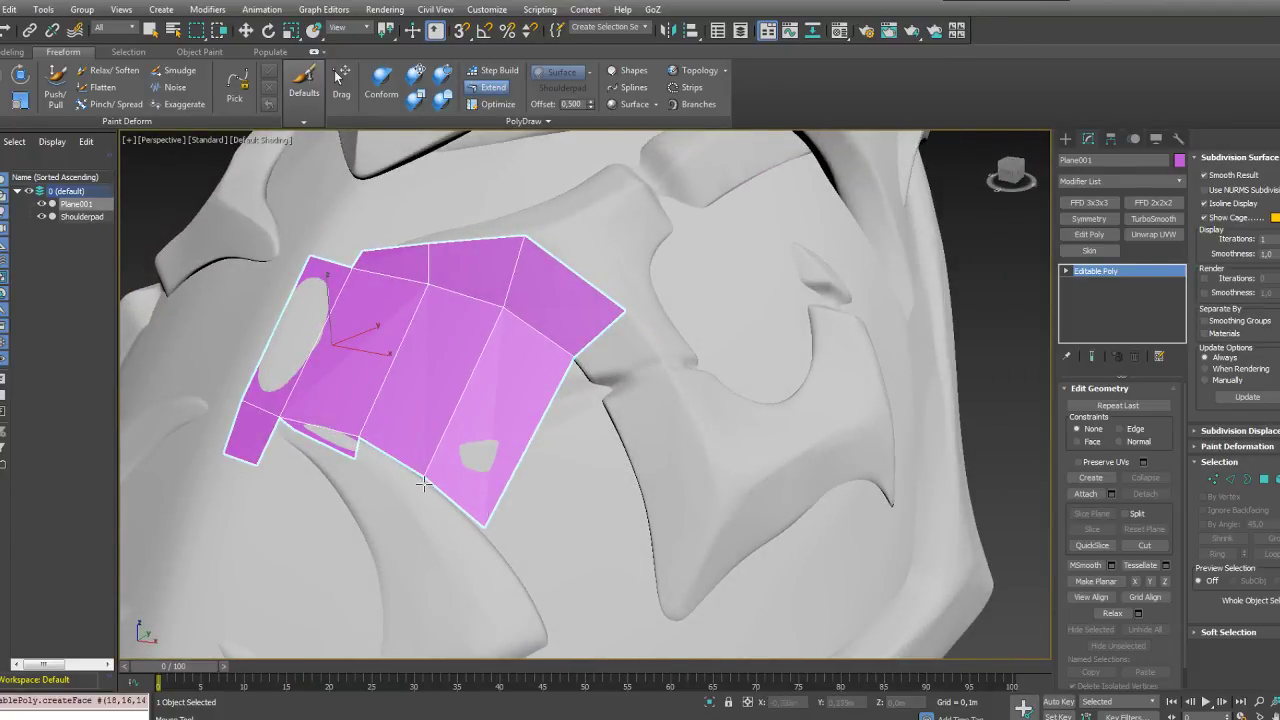
left_click_drag(485, 523, 482, 521, "ctrl+alt+shift")
Step: Extend the end edge of the upper face row into another quad past the notch, fitted to the ornament's contour
middle_click_drag(586, 389, 555, 390, "alt")
left_click_drag(553, 364, 622, 397, "shift")
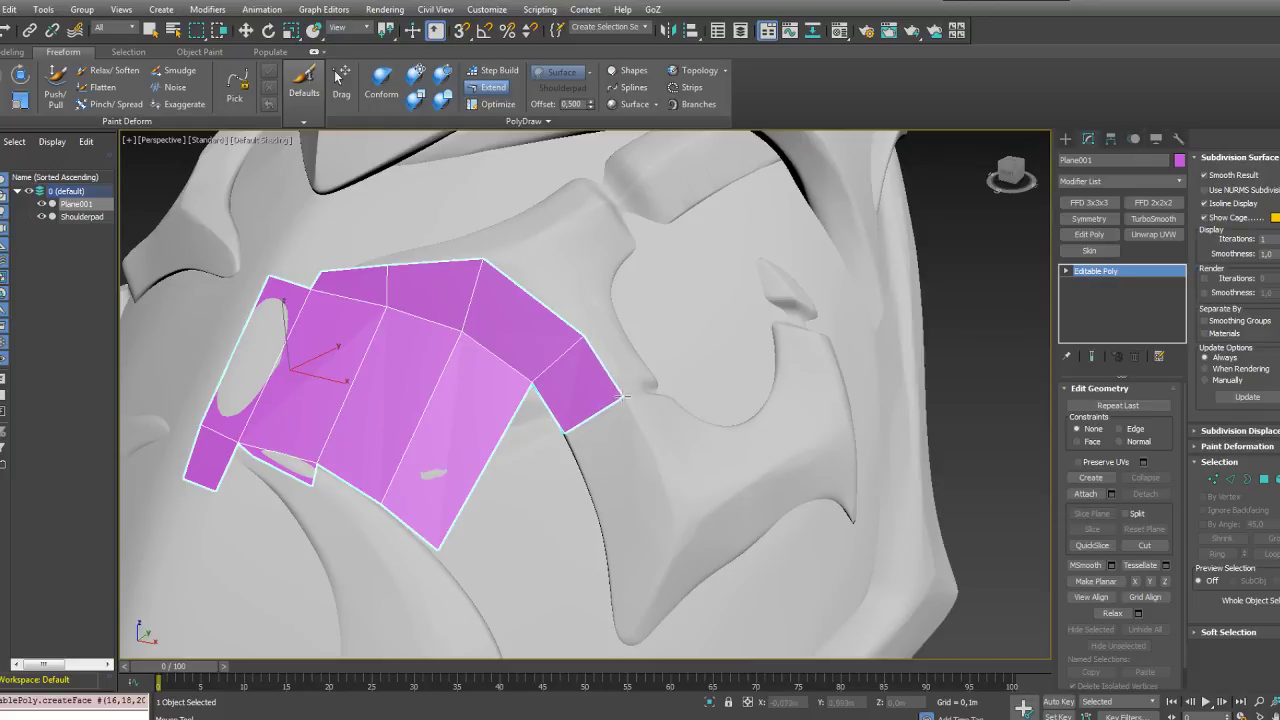
mouse_move(646, 378)
middle_mouse_down("alt")
mouse_move(588, 421)
mouse_move(643, 370)
middle_mouse_up("alt")
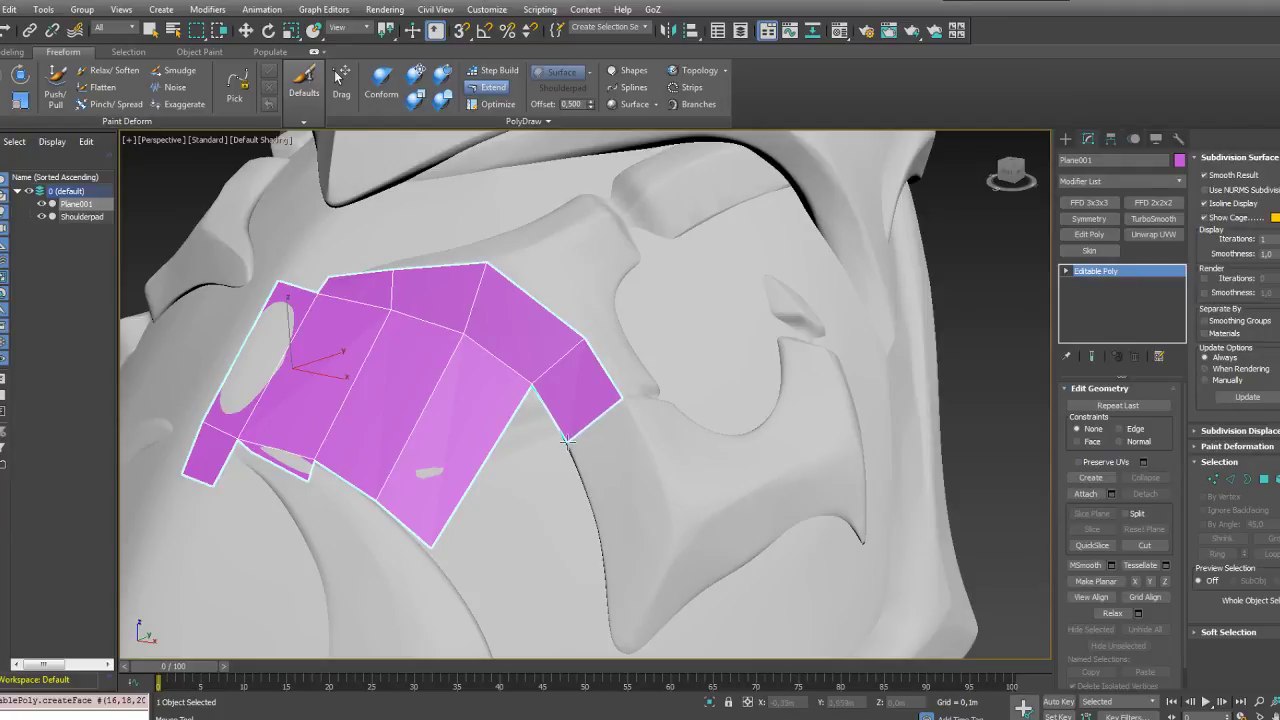
middle_click_drag(566, 440, 701, 397, "alt")
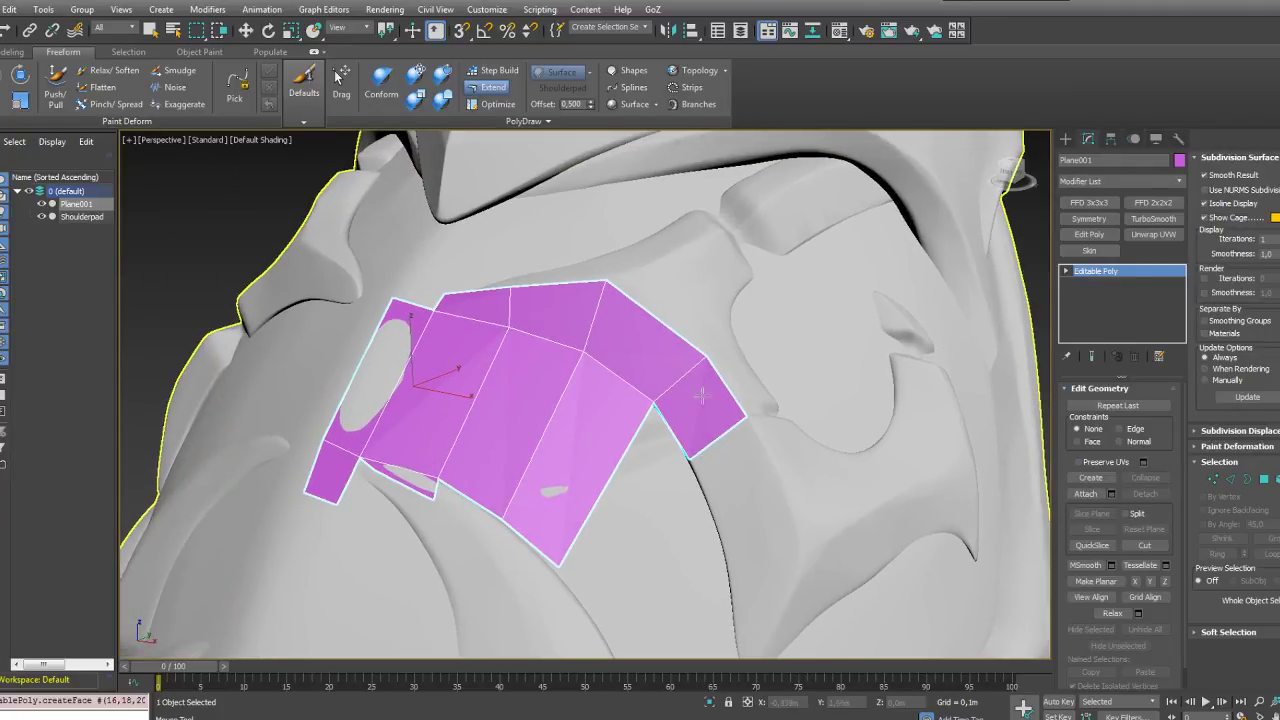
Step: Extend a strip of three quads from the upper row along the ornament's raised upper arm, fitting the first quad's corners to its outline
middle_click_drag(422, 323, 486, 371, "alt")
scroll(486, 371, "up", 3)
left_click_drag(513, 353, 471, 328)
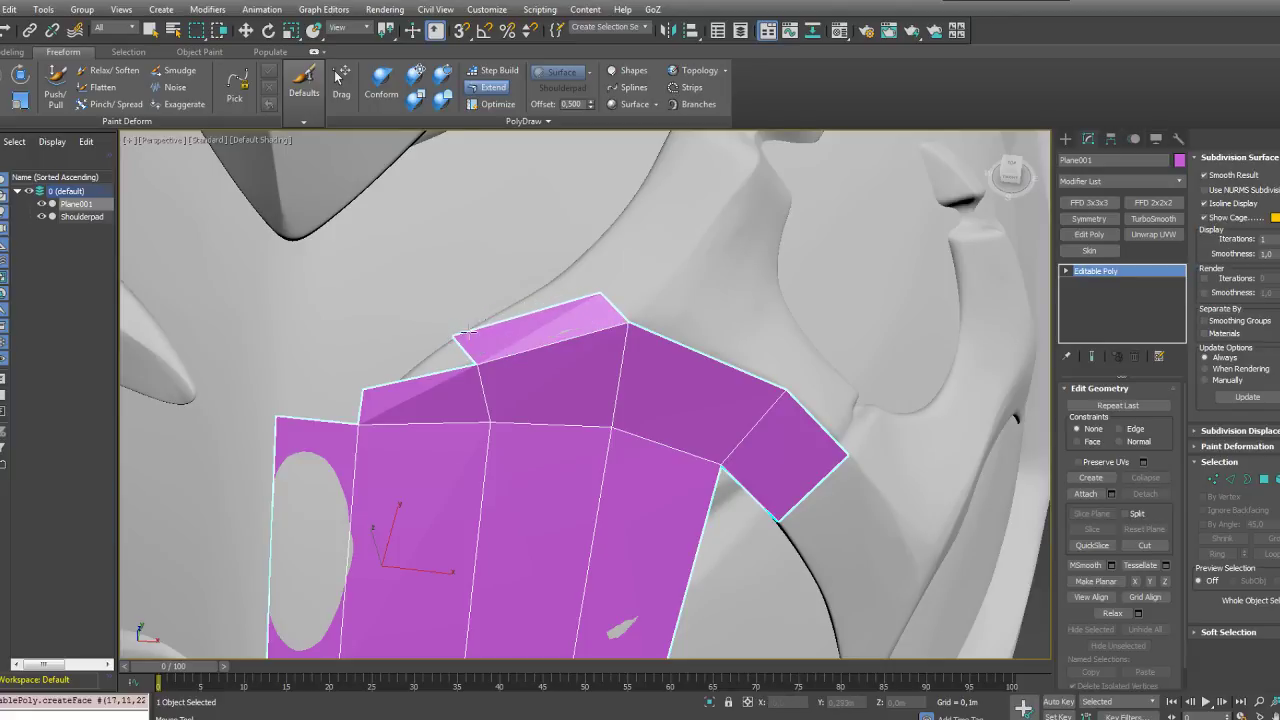
left_click_drag(600, 293, 567, 272)
middle_click_drag(631, 268, 494, 337)
left_click_drag(461, 365, 511, 283, "shift")
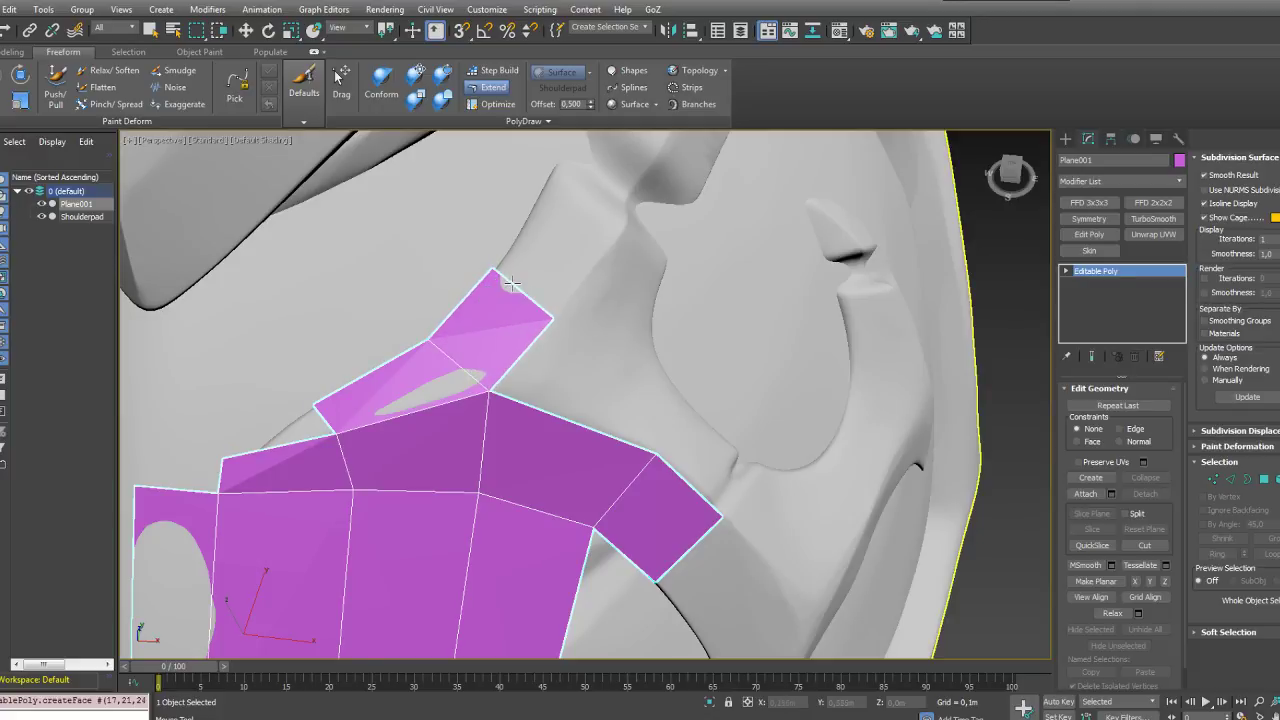
middle_click_drag(494, 270, 494, 370)
left_click_drag(494, 369, 514, 254, "shift")
mouse_move(571, 374)
middle_mouse_down()
mouse_move(491, 294)
mouse_move(464, 298)
mouse_move(458, 334)
middle_mouse_up()
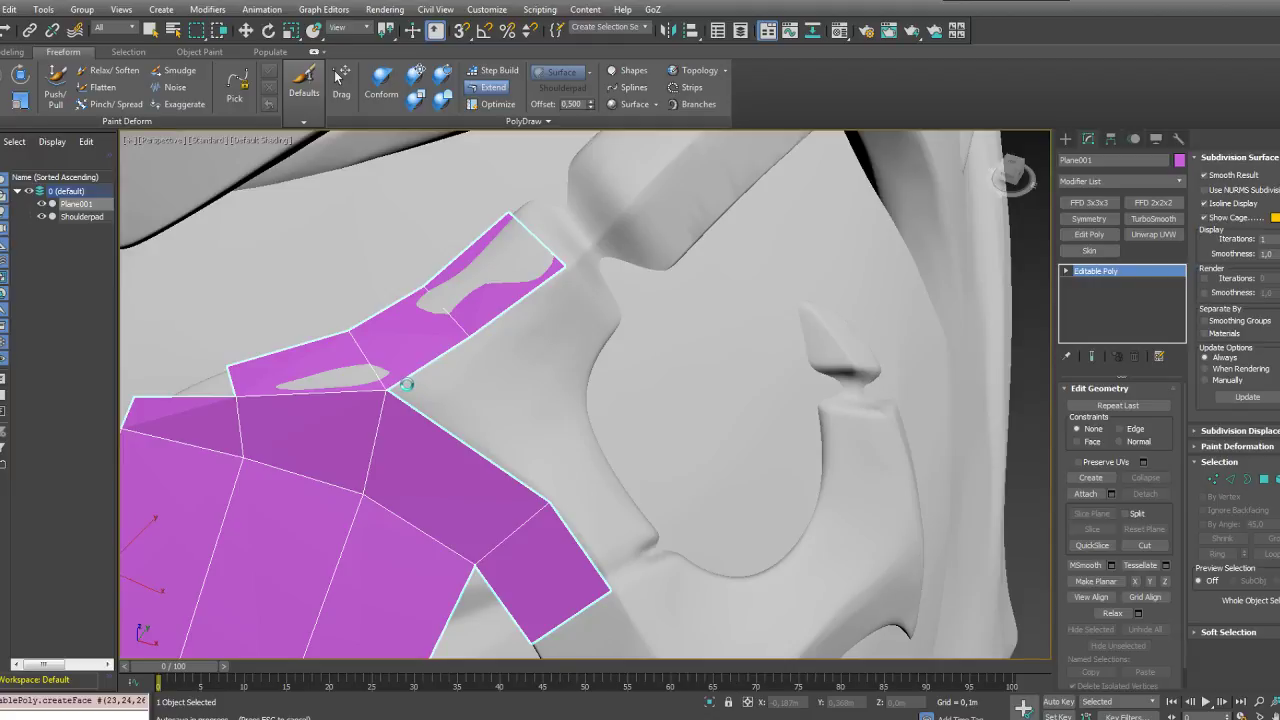
Step: Extend two quads inward from the upper-arm strip across the ornament's face and adjust their shared vertex
middle_click_drag(485, 388, 515, 386, "alt")
left_click_drag(398, 391, 540, 421)
mouse_move(541, 422)
middle_mouse_down("alt")
mouse_move(524, 354)
mouse_move(502, 413)
mouse_move(518, 413)
middle_mouse_up("alt")
left_click_drag(532, 445, 518, 432, "ctrl+alt+shift")
mouse_move(518, 432)
middle_mouse_down("alt")
mouse_move(590, 424)
mouse_move(527, 447)
middle_mouse_up("alt")
left_click_drag(522, 452, 629, 443, "shift")
middle_click_drag(629, 443, 553, 398, "alt")
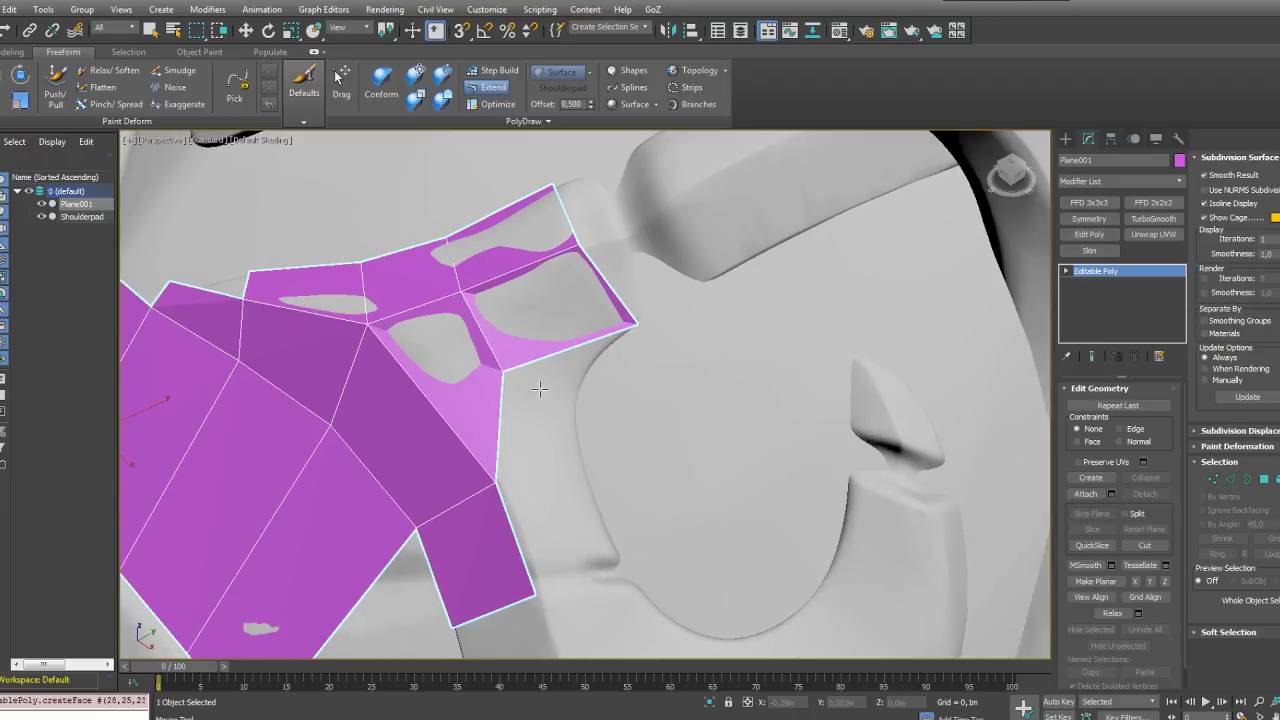
Step: Extend two more quads along the ornament's inner curve, connecting the upper arm to the end quad near the notch
left_click_drag(539, 389, 572, 418, "shift")
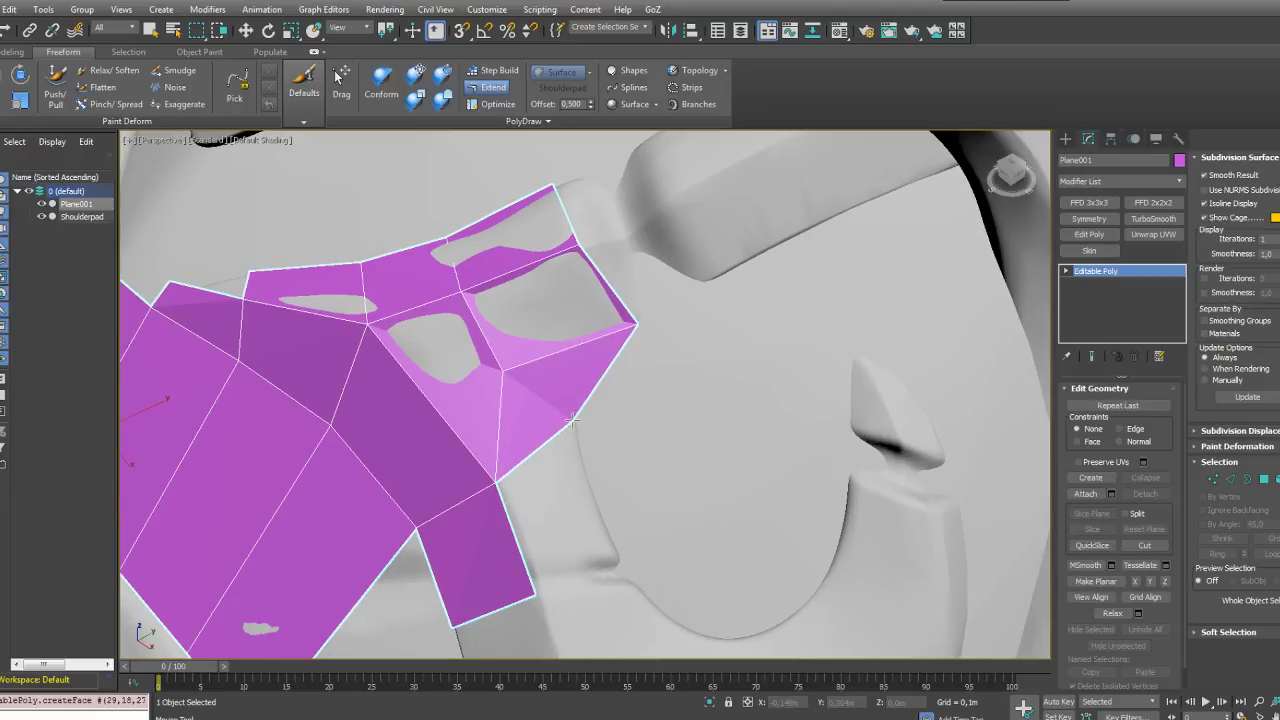
middle_click_drag(581, 488, 571, 419)
left_click_drag(502, 415, 609, 485)
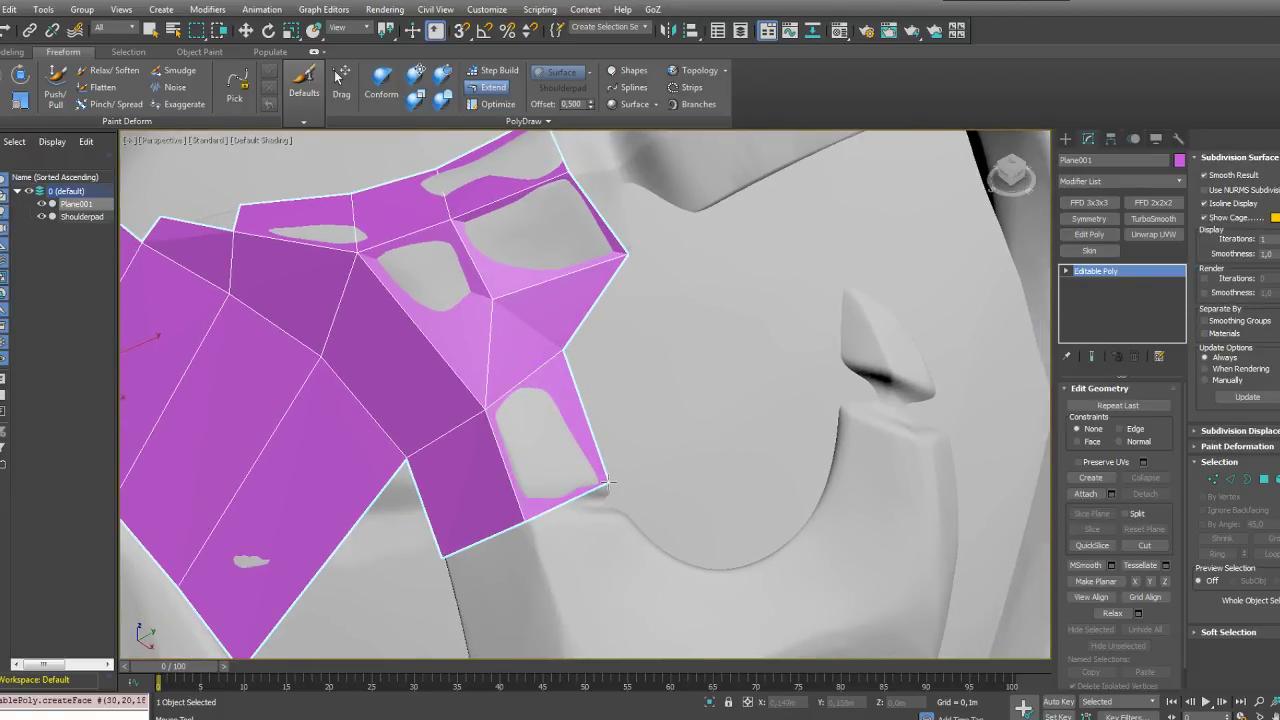
middle_click_drag(519, 383, 523, 331, "alt")
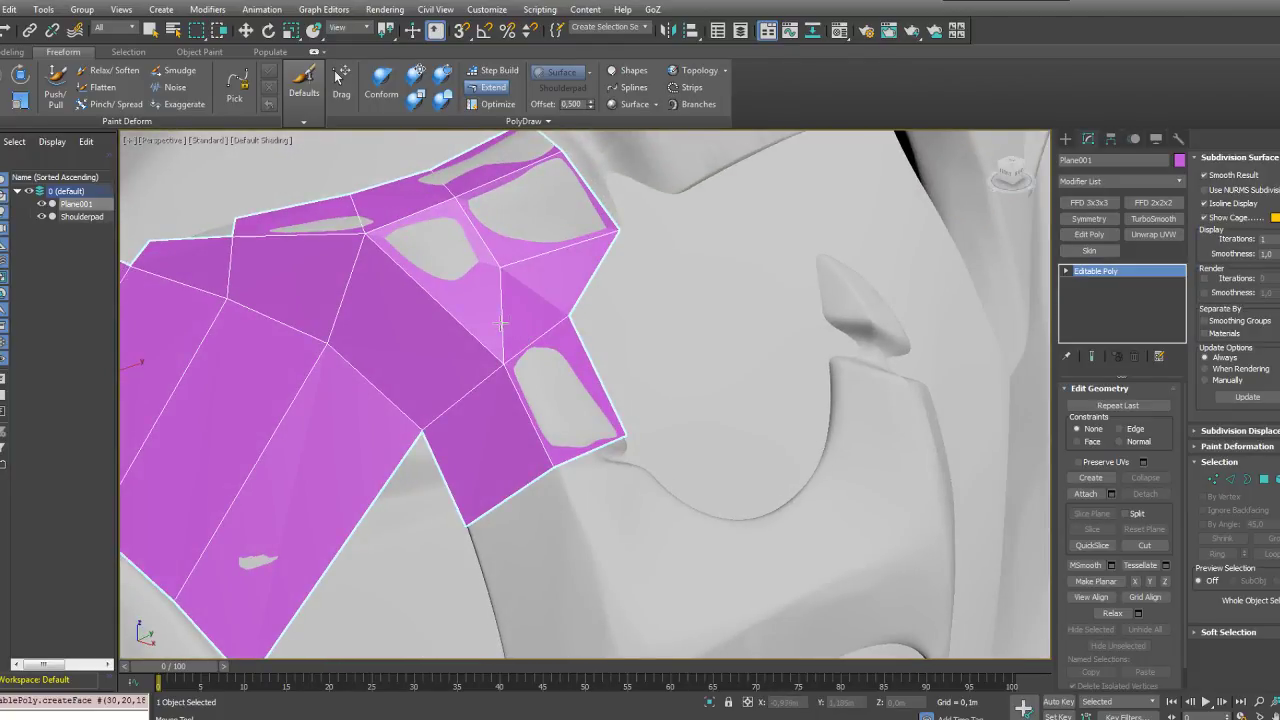
mouse_move(502, 322)
middle_mouse_down("alt")
mouse_move(466, 323)
mouse_move(509, 346)
middle_mouse_up("alt")
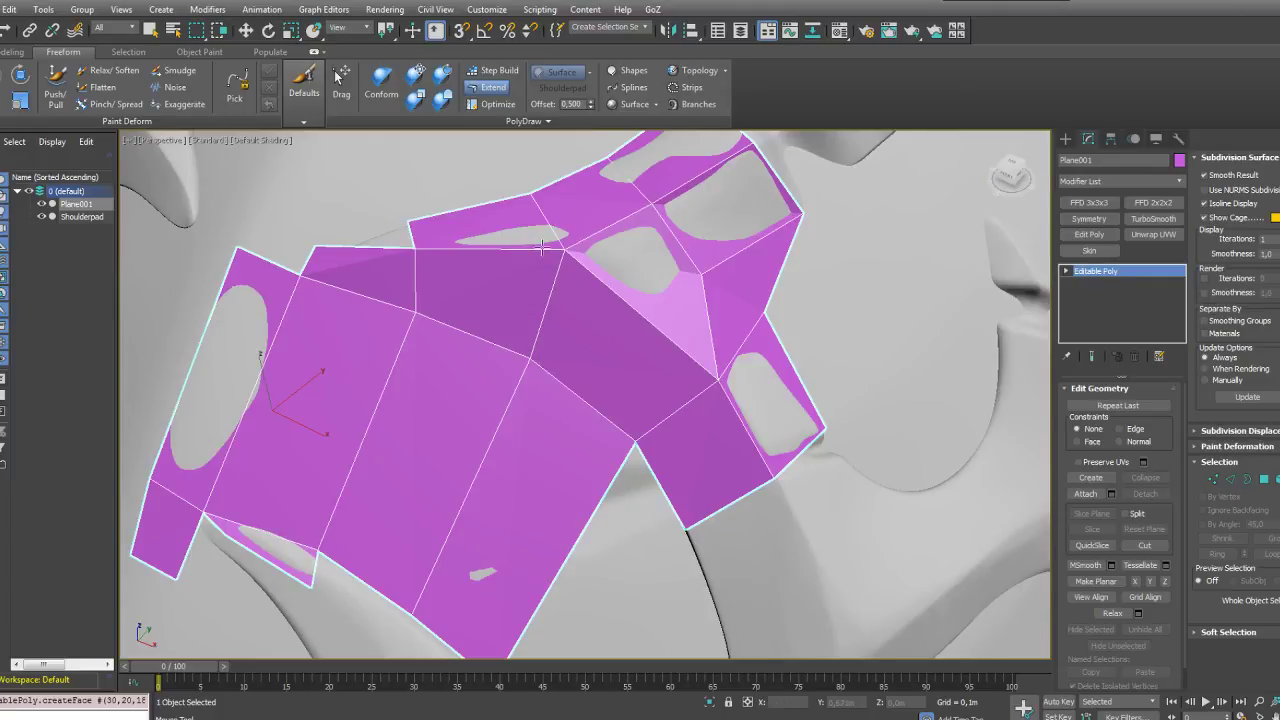
Step: Collapse the protruding outer corner of the upper row's first quad into the adjacent vertex with Optimize
middle_click_drag(543, 248, 477, 138, "alt")
left_click(500, 105)
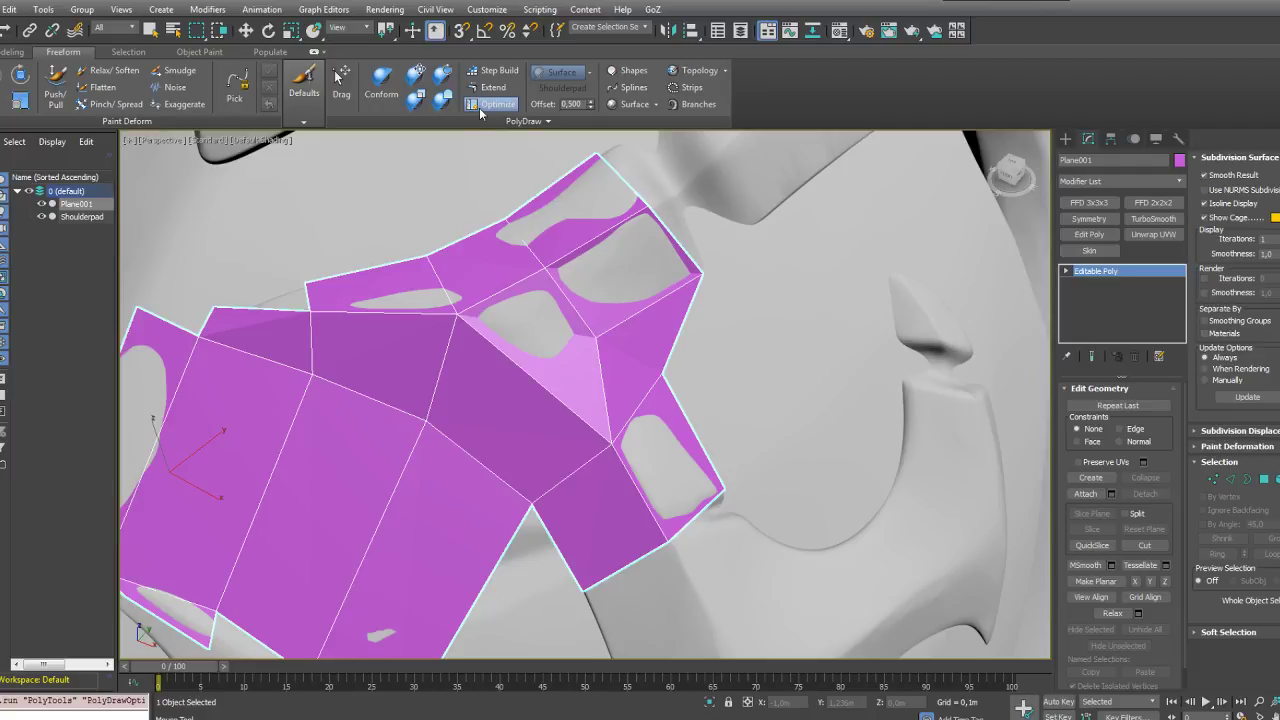
left_click(481, 106)
middle_click_drag(743, 381, 797, 361)
scroll(797, 361, "down", 5)
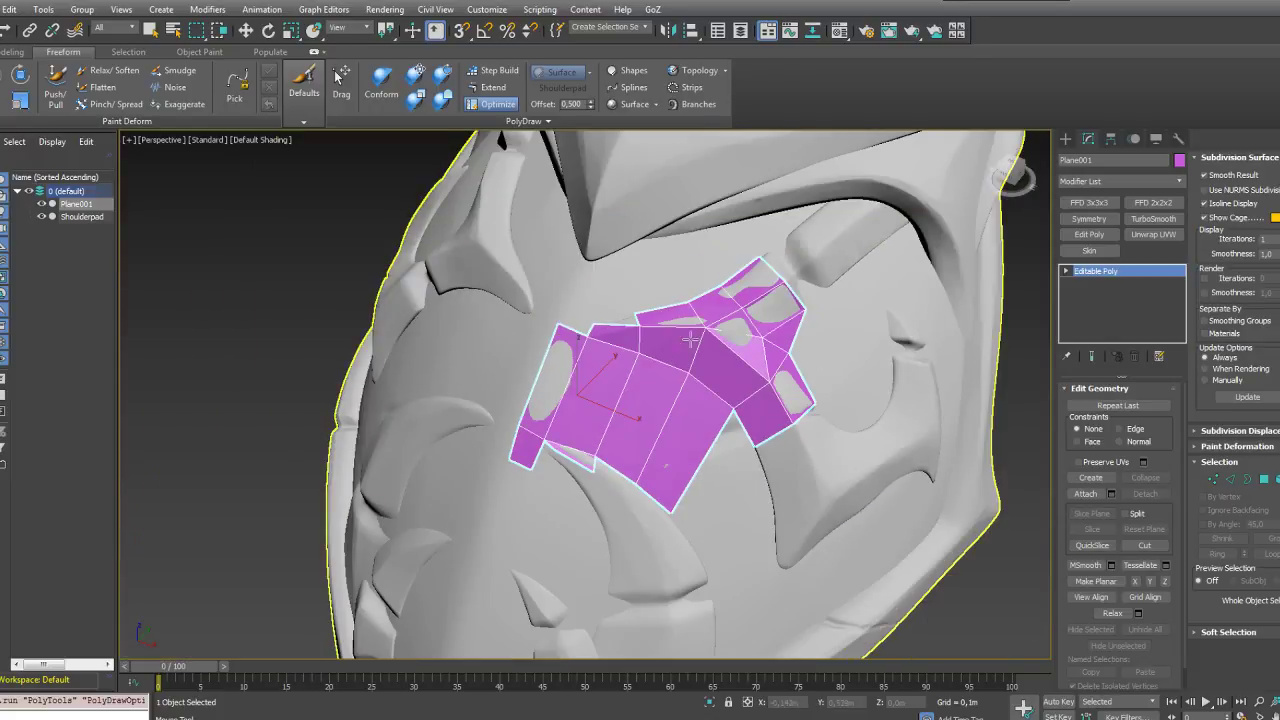
scroll(538, 344, "up", 4)
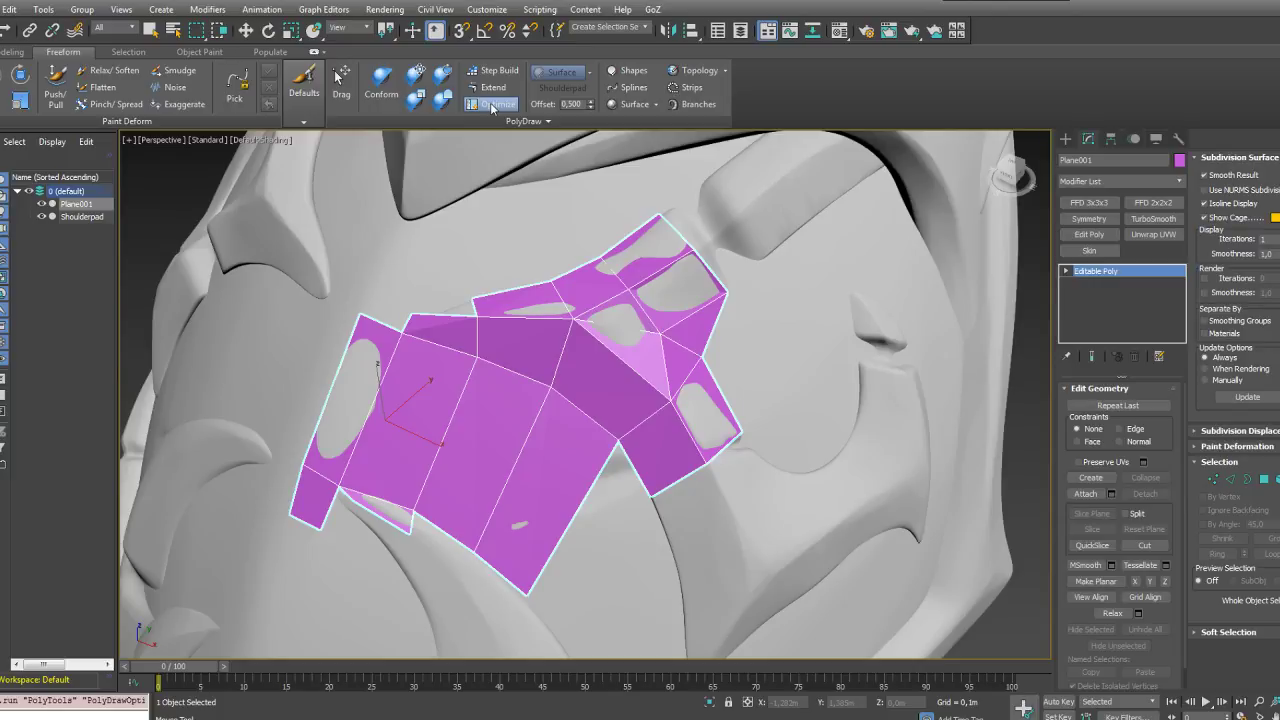
left_click(491, 106)
scroll(497, 346, "up", 5)
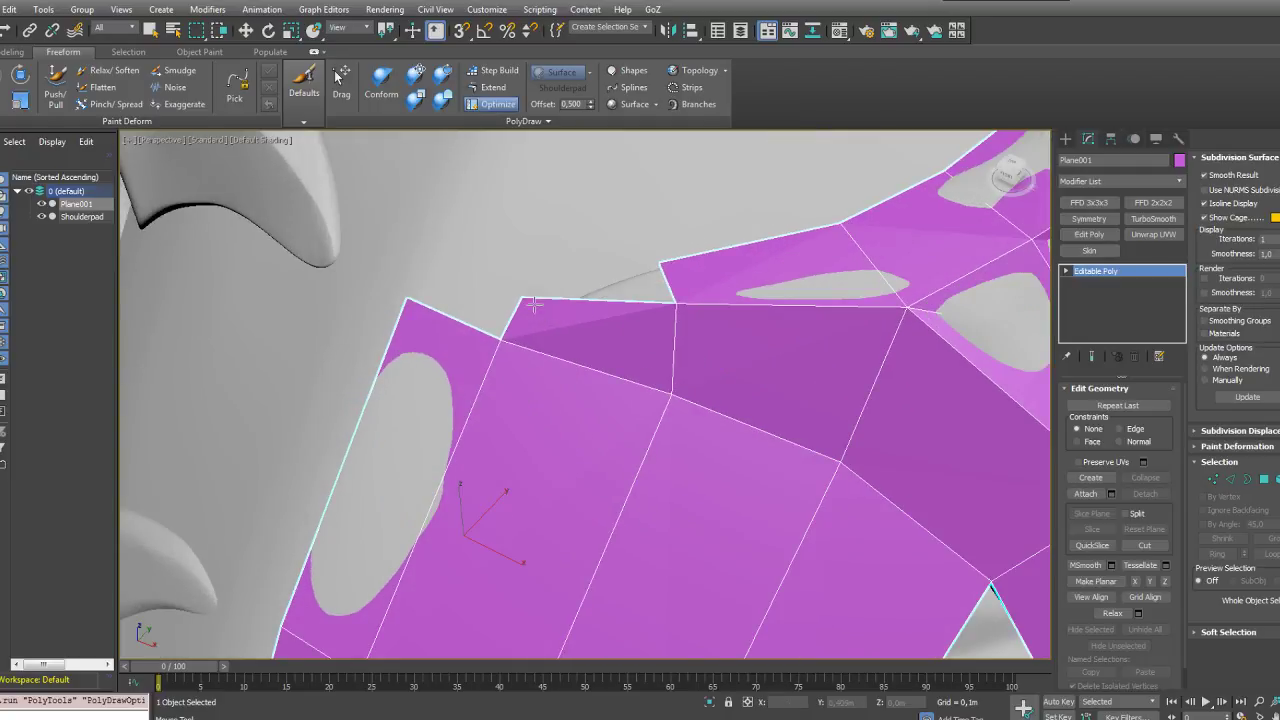
left_click_drag(519, 298, 512, 331)
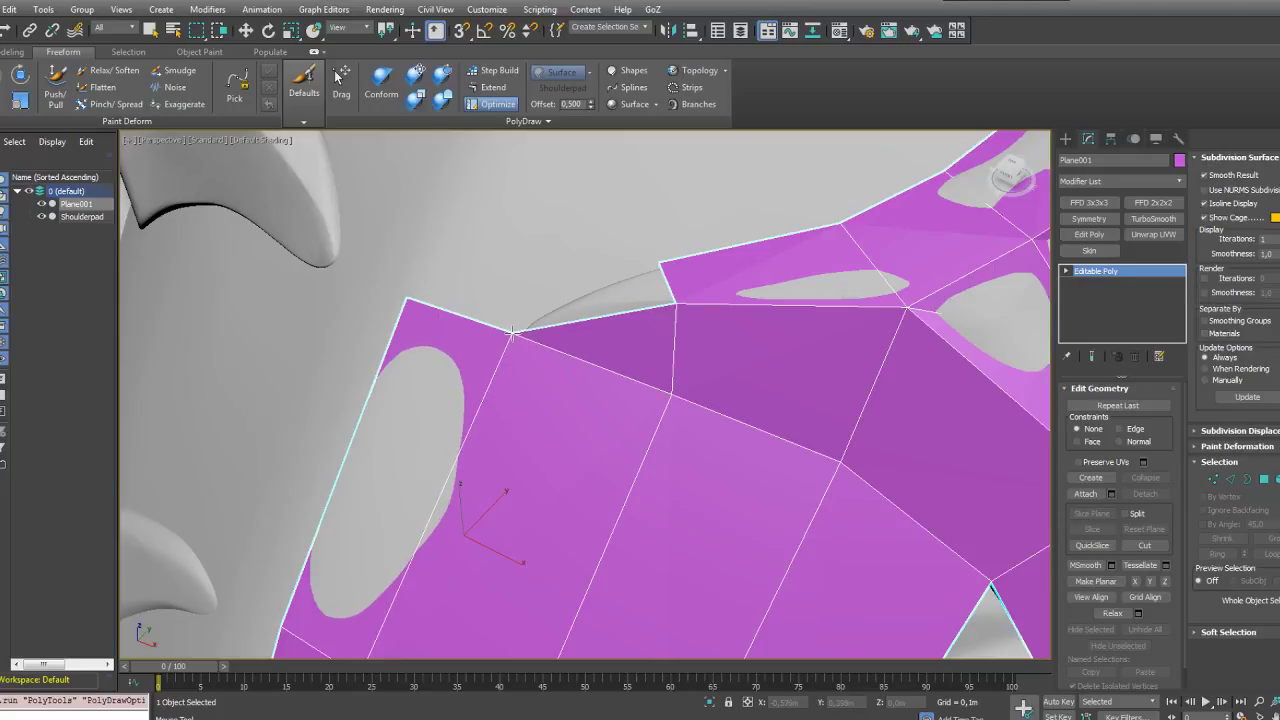
Step: Fill the gap between the upper row and the upper-arm strip with an extended triangle and fine-tune its adjoining vertices
left_click(664, 305)
key("ctrl+z")
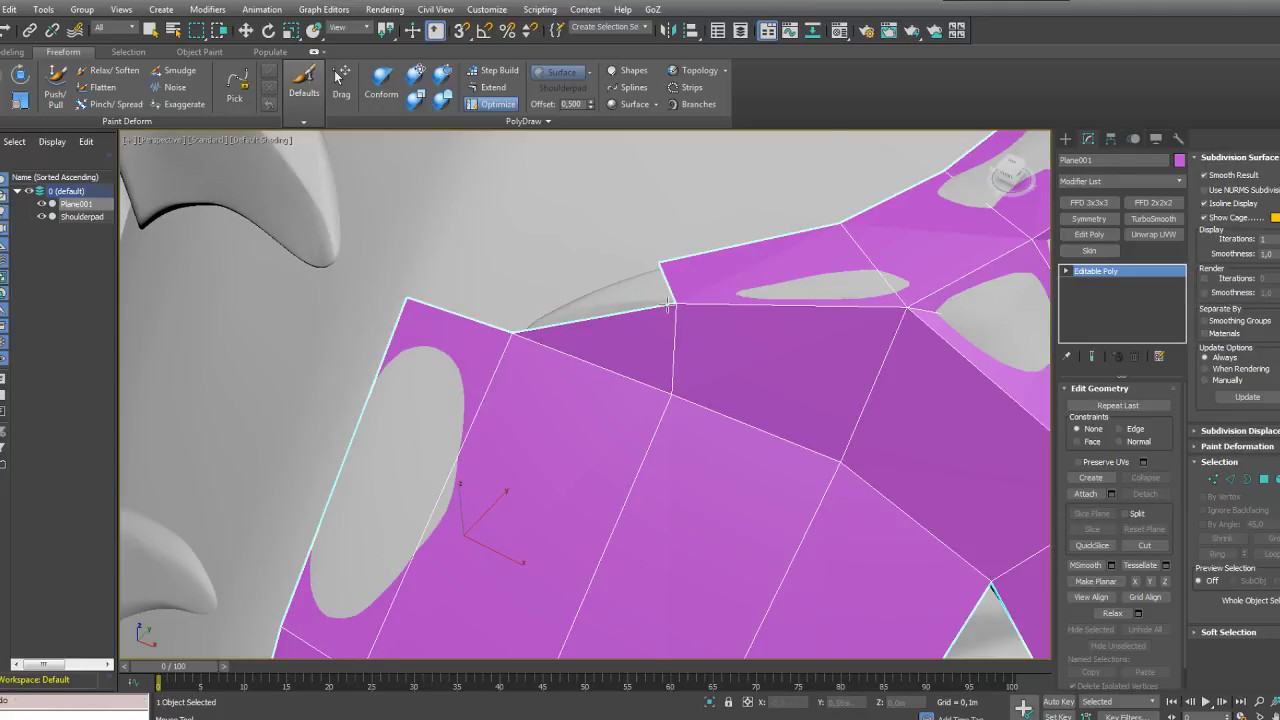
left_click(486, 92)
left_click(486, 92)
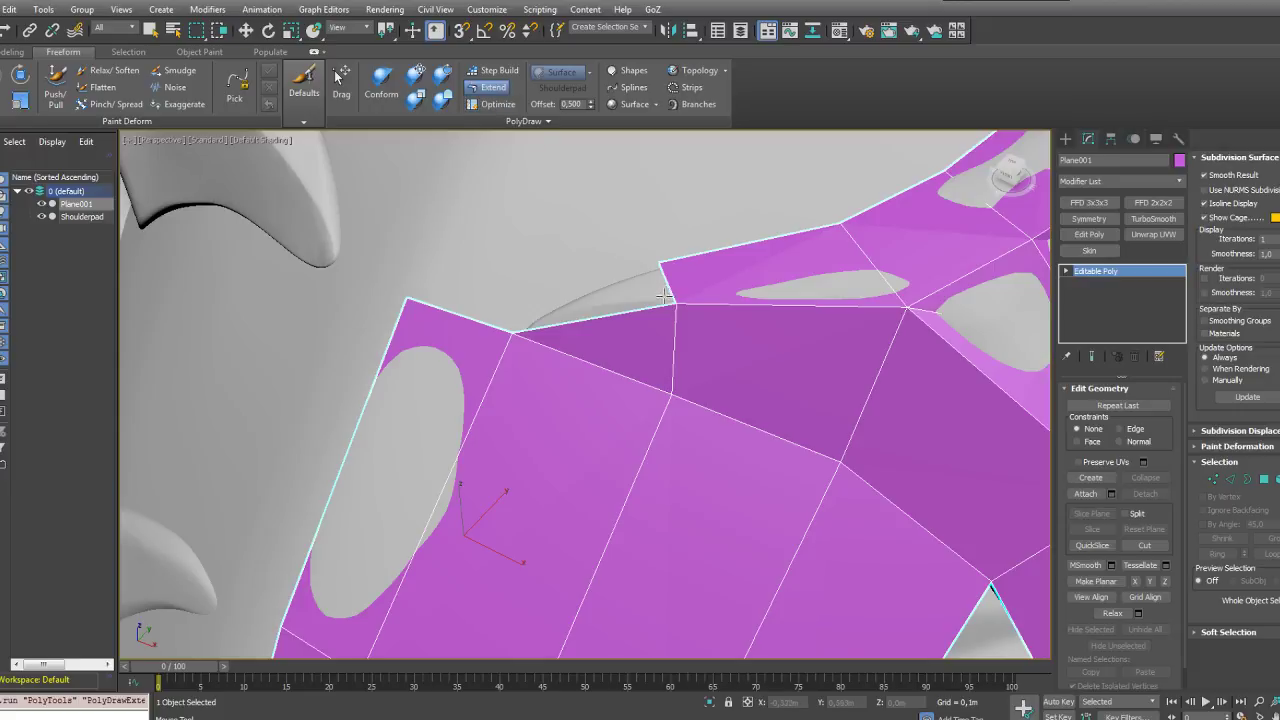
left_click_drag(664, 296, 510, 332)
left_click(490, 104)
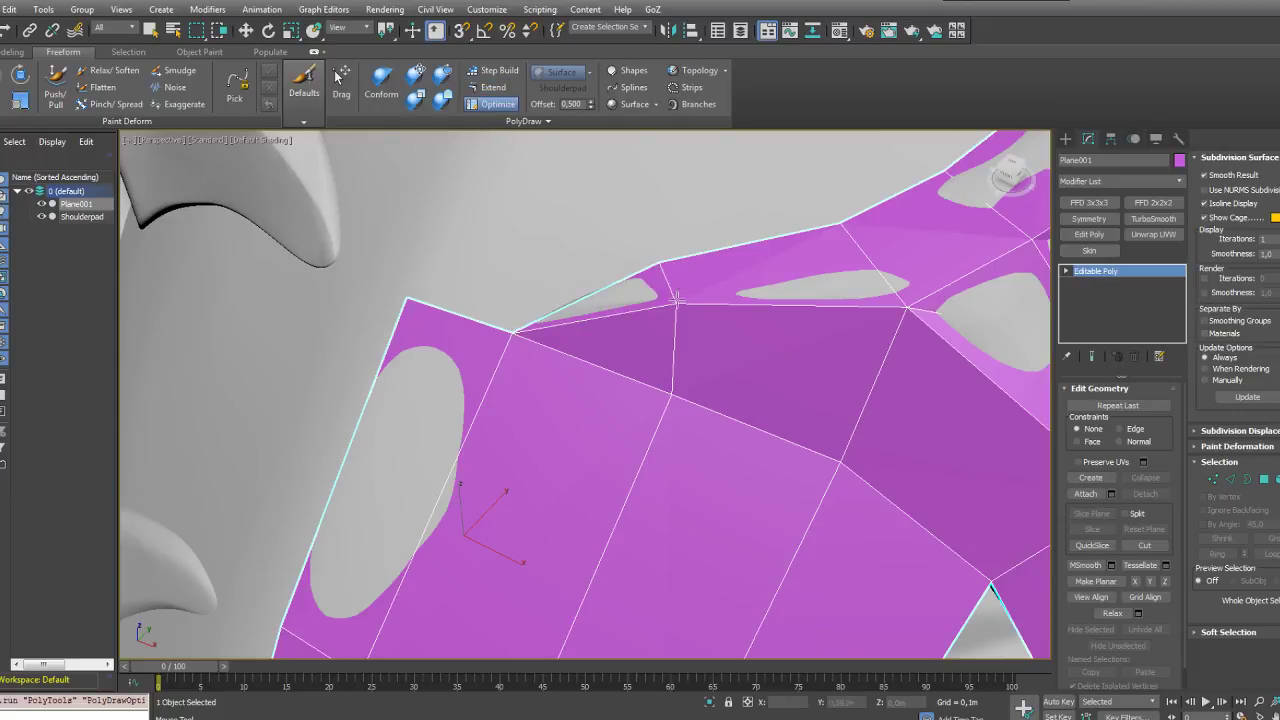
left_click_drag(677, 302, 675, 302, "ctrl+alt+shift")
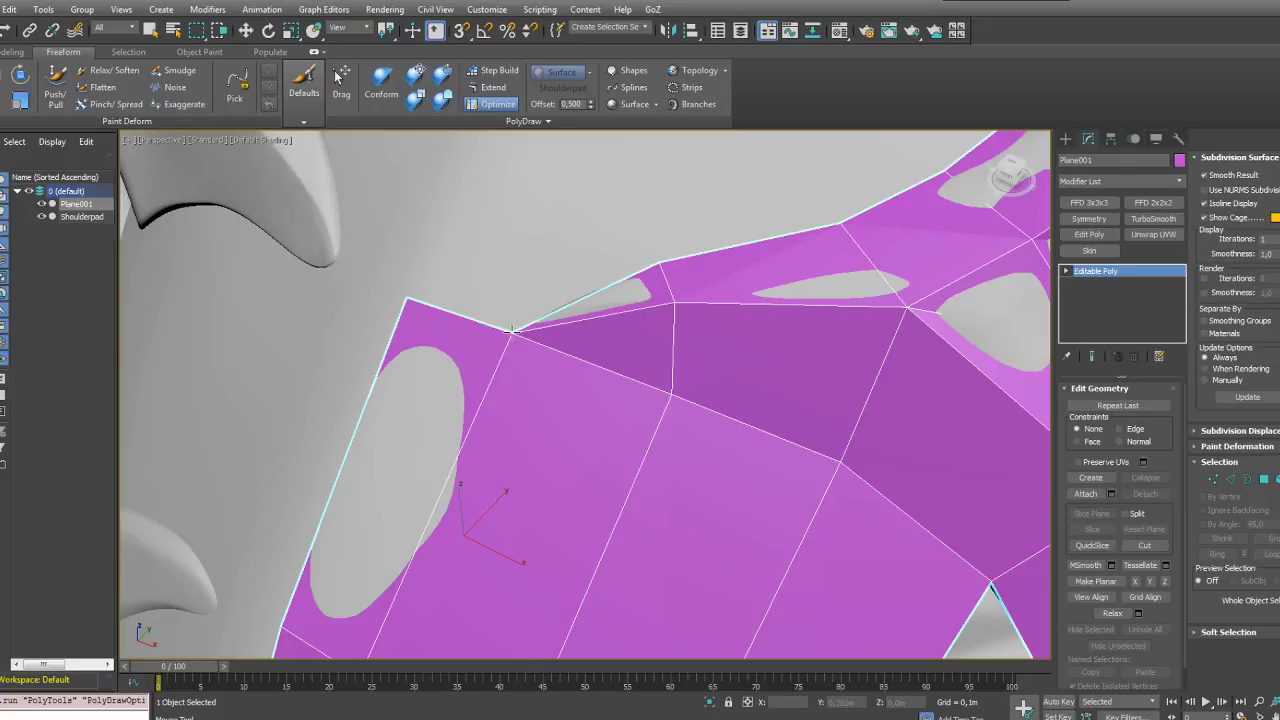
left_click_drag(512, 331, 514, 330, "ctrl+alt+shift")
scroll(639, 361, "down", 1)
middle_click_drag(639, 361, 420, 260)
scroll(415, 256, "down", 1)
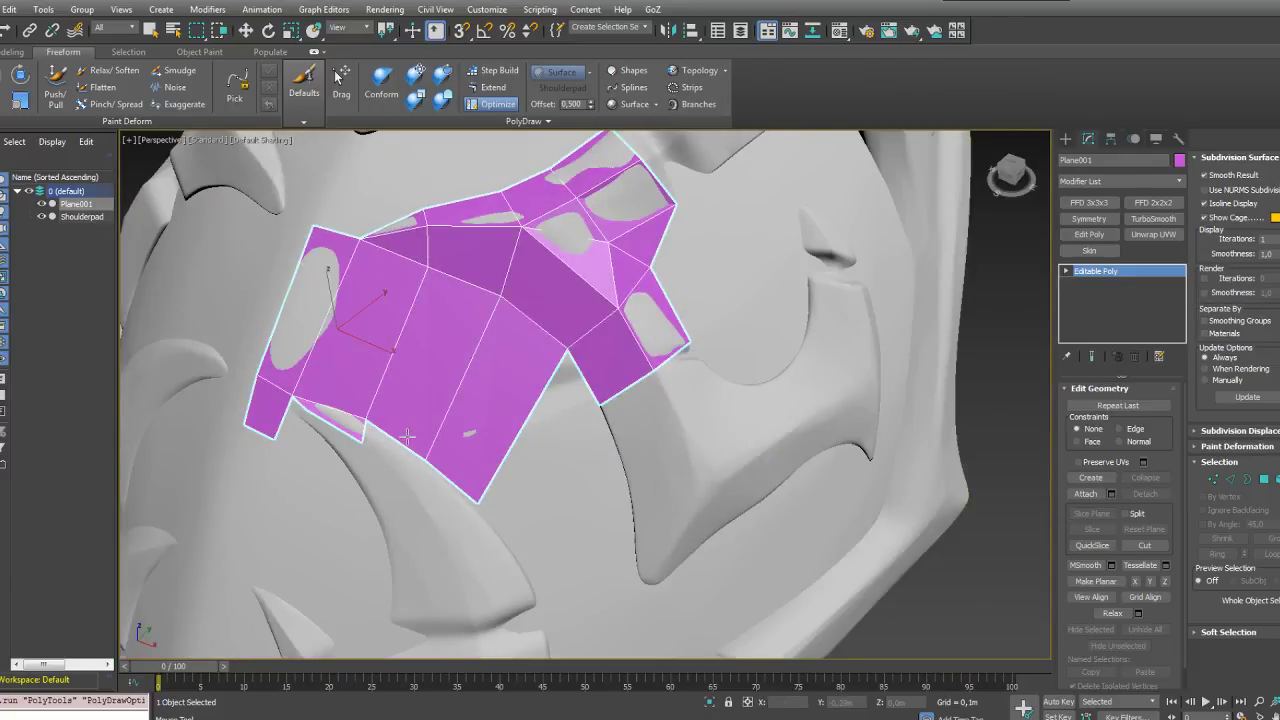
Step: Tighten the sliver face at the horn's tip and extend its lower edge into a quad ending on the horn's inner crease
scroll(407, 436, "up", 3)
middle_click_drag(407, 436, 668, 385)
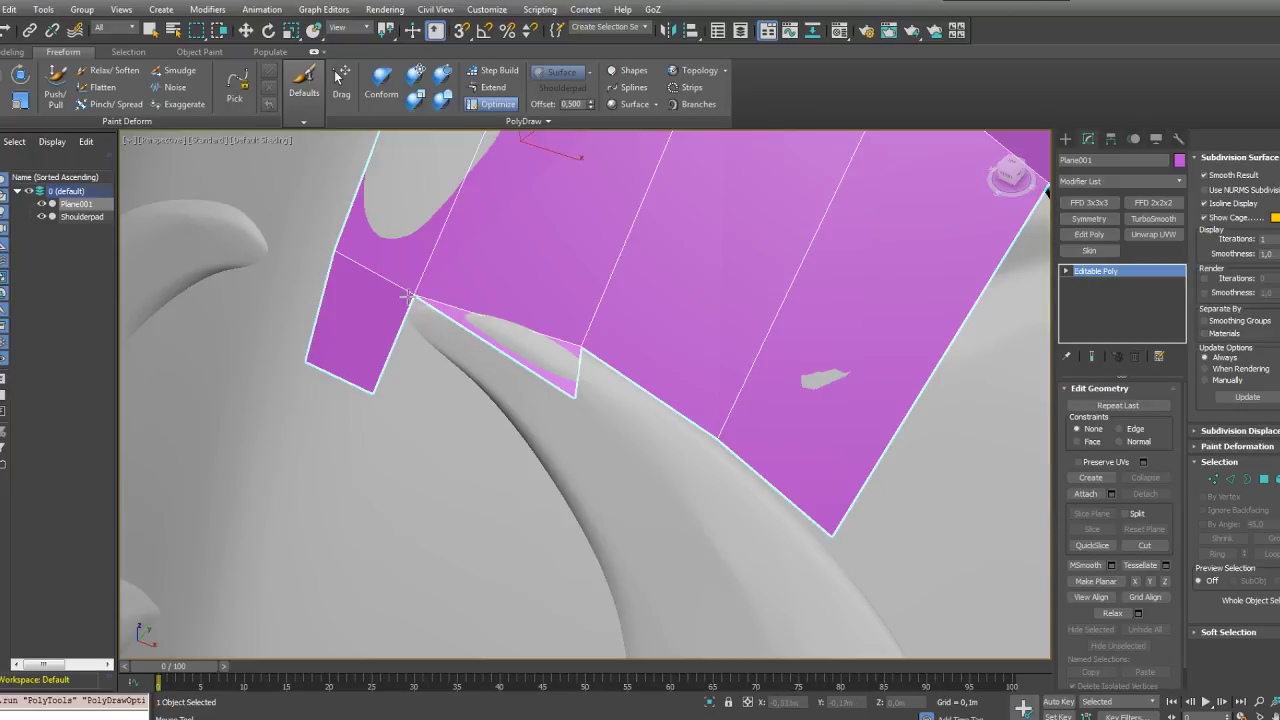
left_click_drag(573, 397, 578, 382)
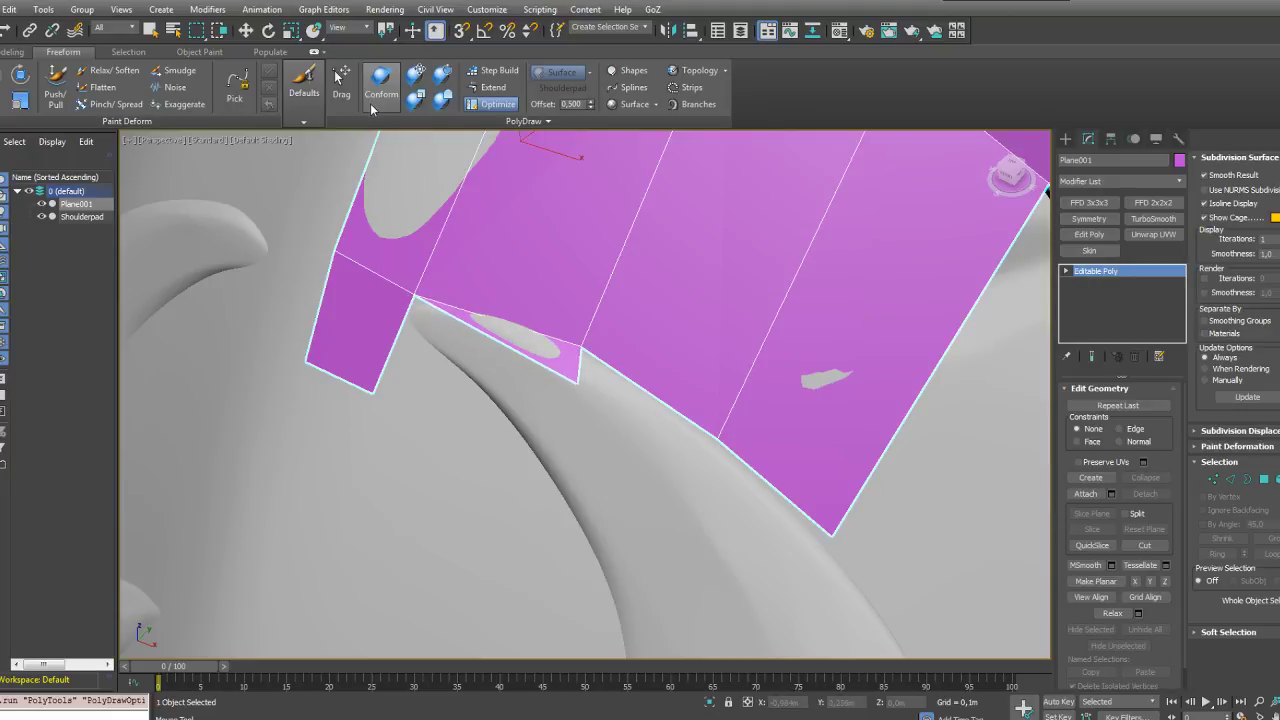
left_click(471, 106)
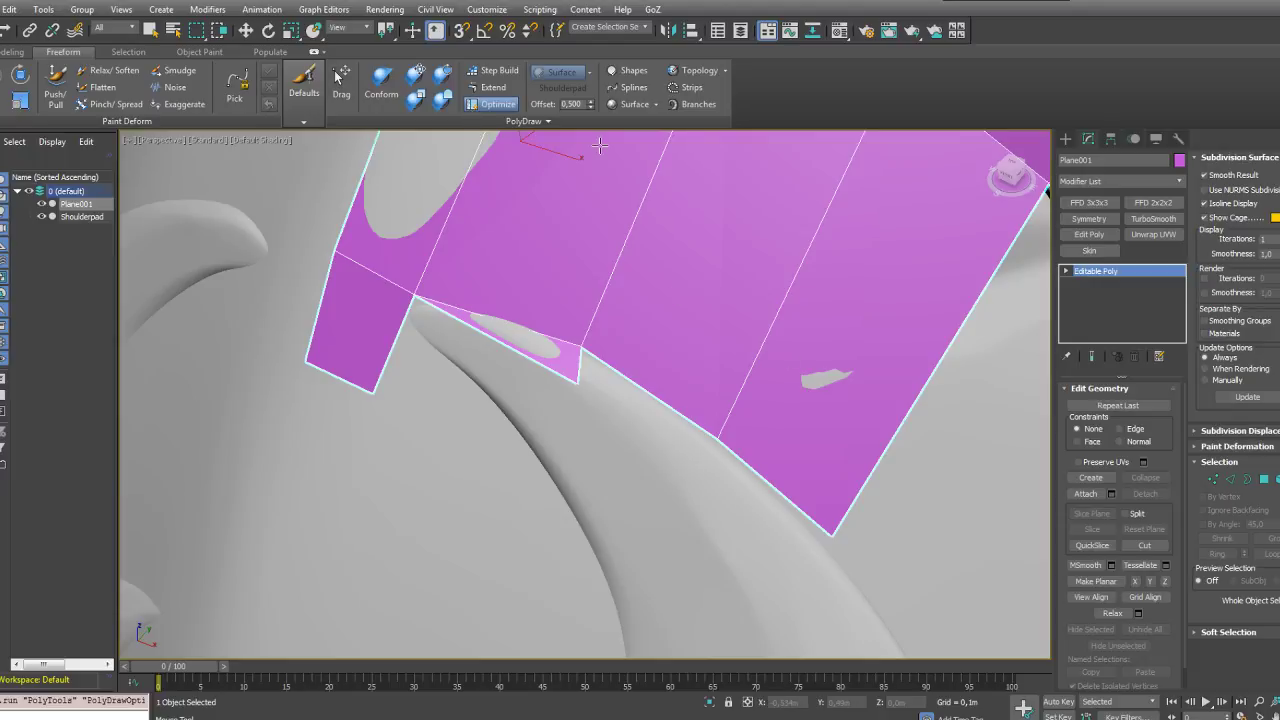
left_click(493, 87)
left_click_drag(504, 326, 507, 411, "shift")
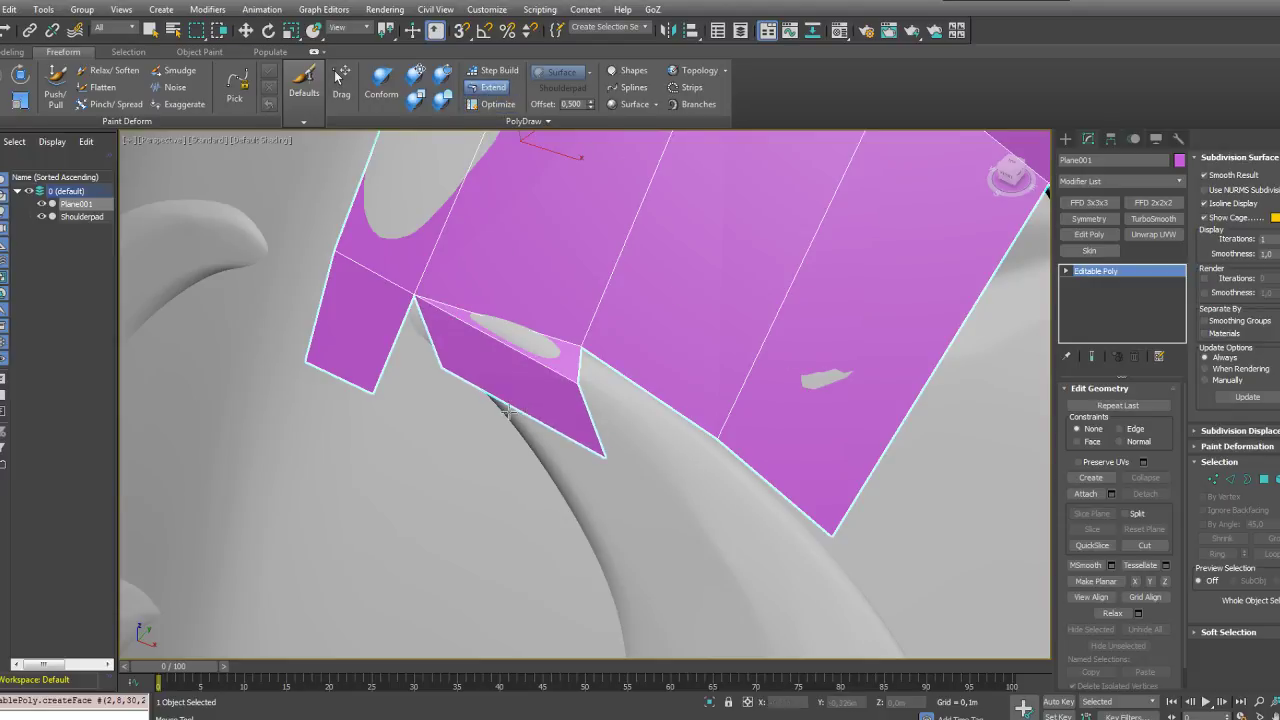
left_click_drag(604, 455, 523, 436)
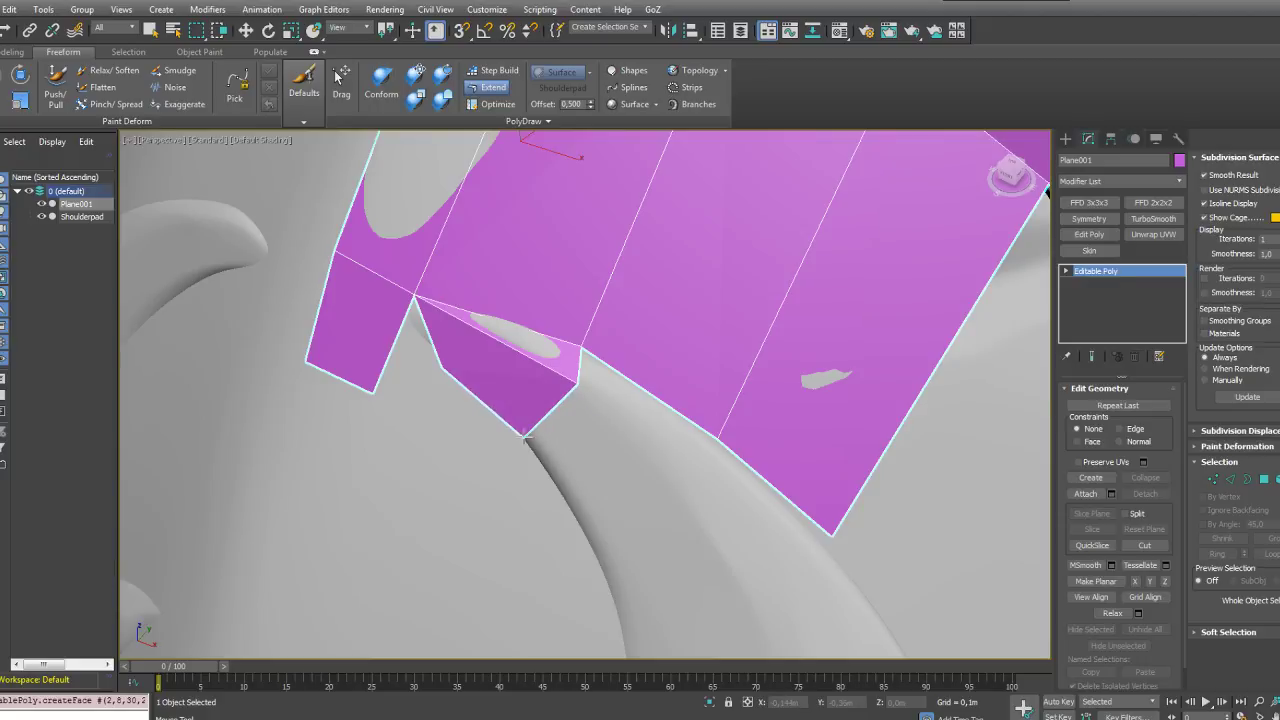
Step: Collapse the new quad's extra corner into the horn-tip vertex with Optimize and pull the surrounding vertices closer to the tip
left_click(496, 105)
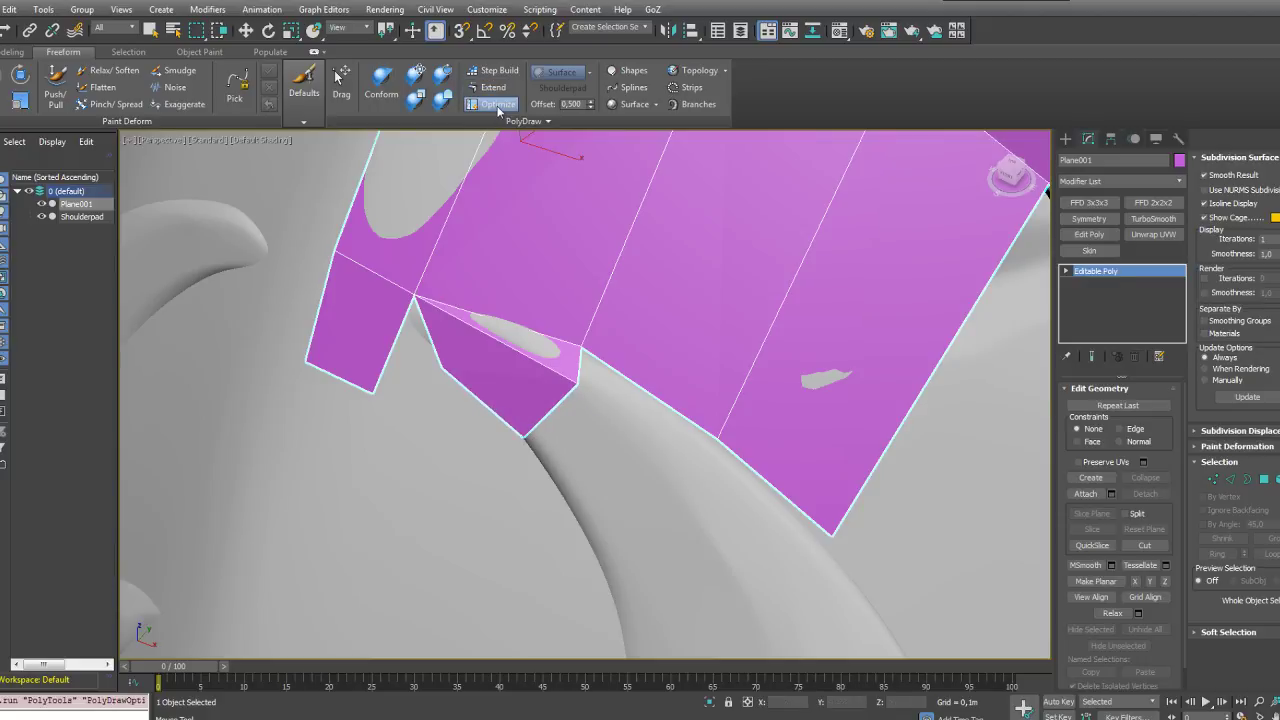
left_click(417, 304)
left_click_drag(416, 298, 404, 305)
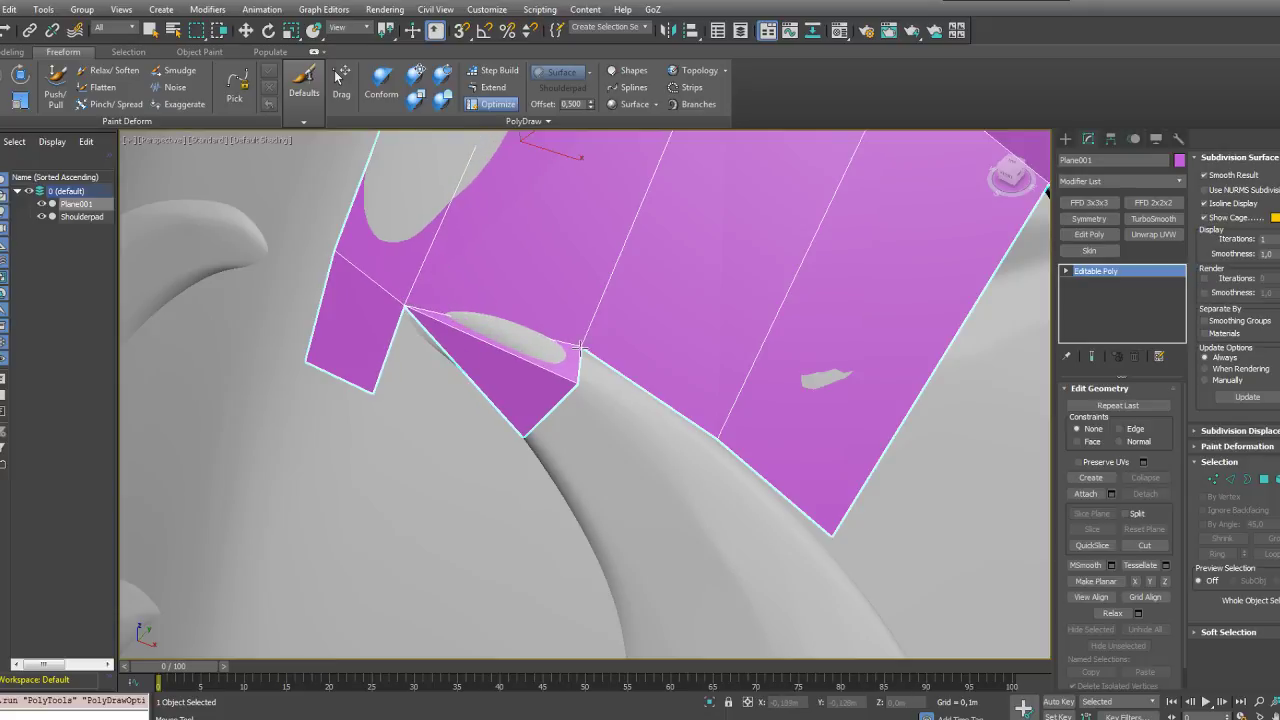
left_click_drag(580, 348, 561, 332)
left_click_drag(575, 381, 527, 352)
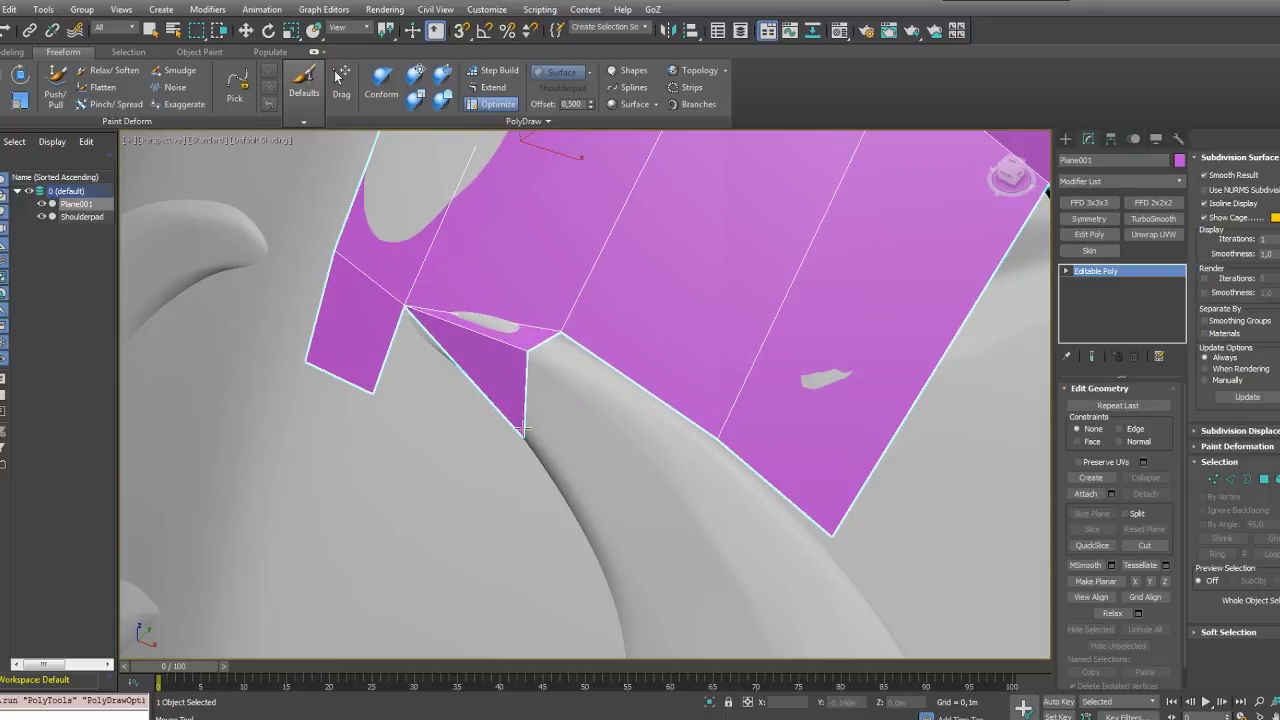
left_click_drag(524, 428, 491, 402)
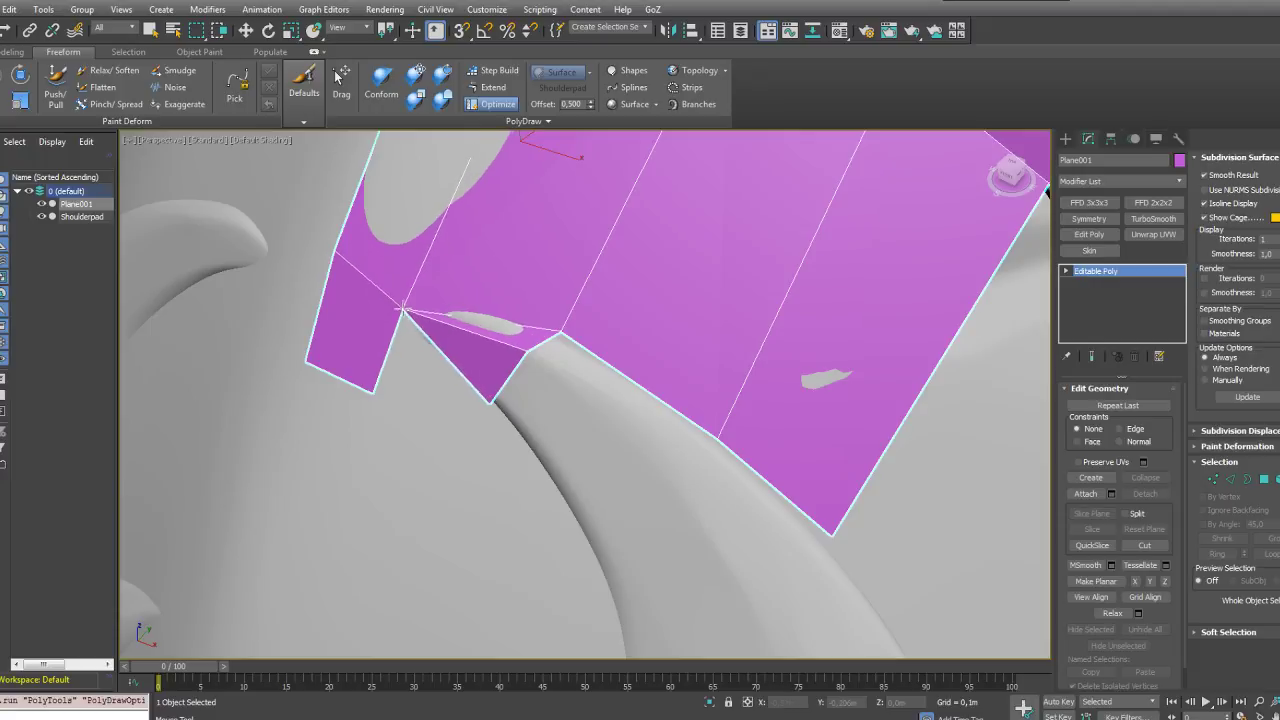
Step: Refine the shared horn-tip vertex and both lower corners of the narrow quad beside the horn
left_click_drag(404, 309, 405, 304)
left_click_drag(373, 393, 368, 394)
left_click_drag(307, 364, 296, 371)
middle_click_drag(511, 337, 491, 366)
scroll(440, 366, "down", 6)
mouse_move(538, 283)
middle_mouse_down("alt")
mouse_move(551, 338)
mouse_move(598, 300)
mouse_move(503, 280)
mouse_move(547, 280)
mouse_move(550, 298)
middle_mouse_up("alt")
middle_click_drag(550, 298, 591, 343)
scroll(592, 343, "up", 3)
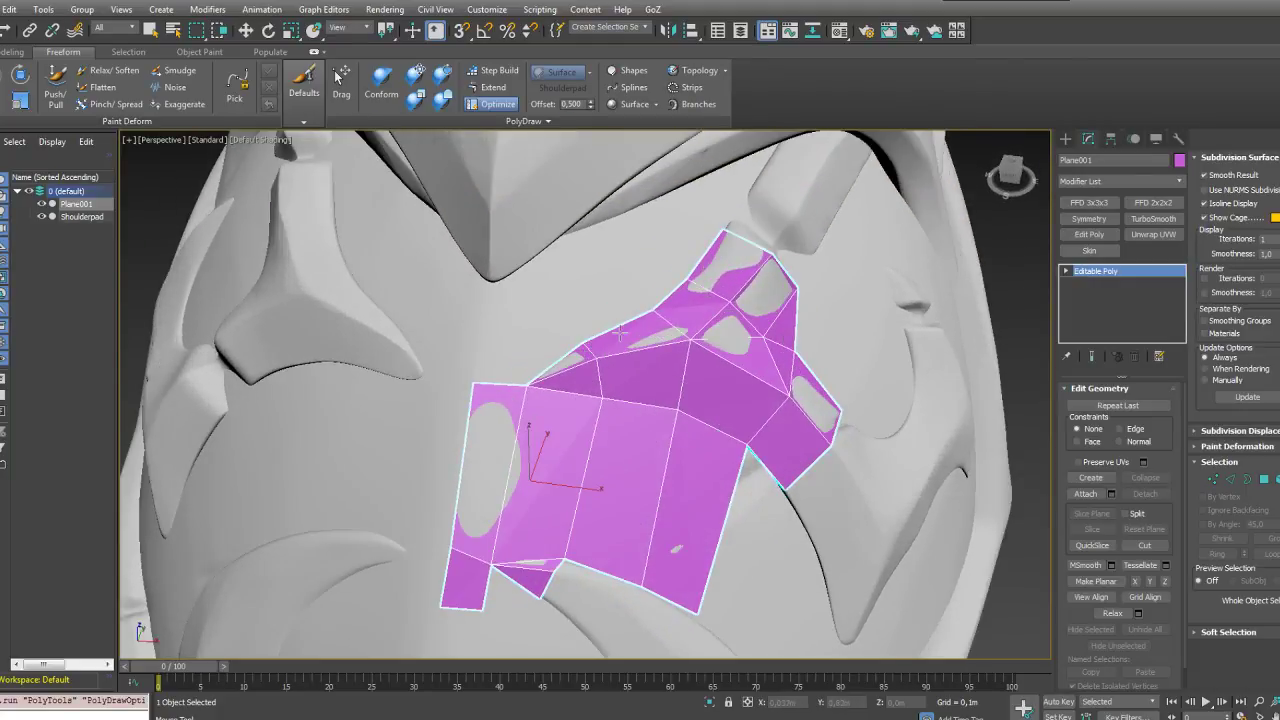
scroll(619, 332, "up", 3)
left_click(500, 105)
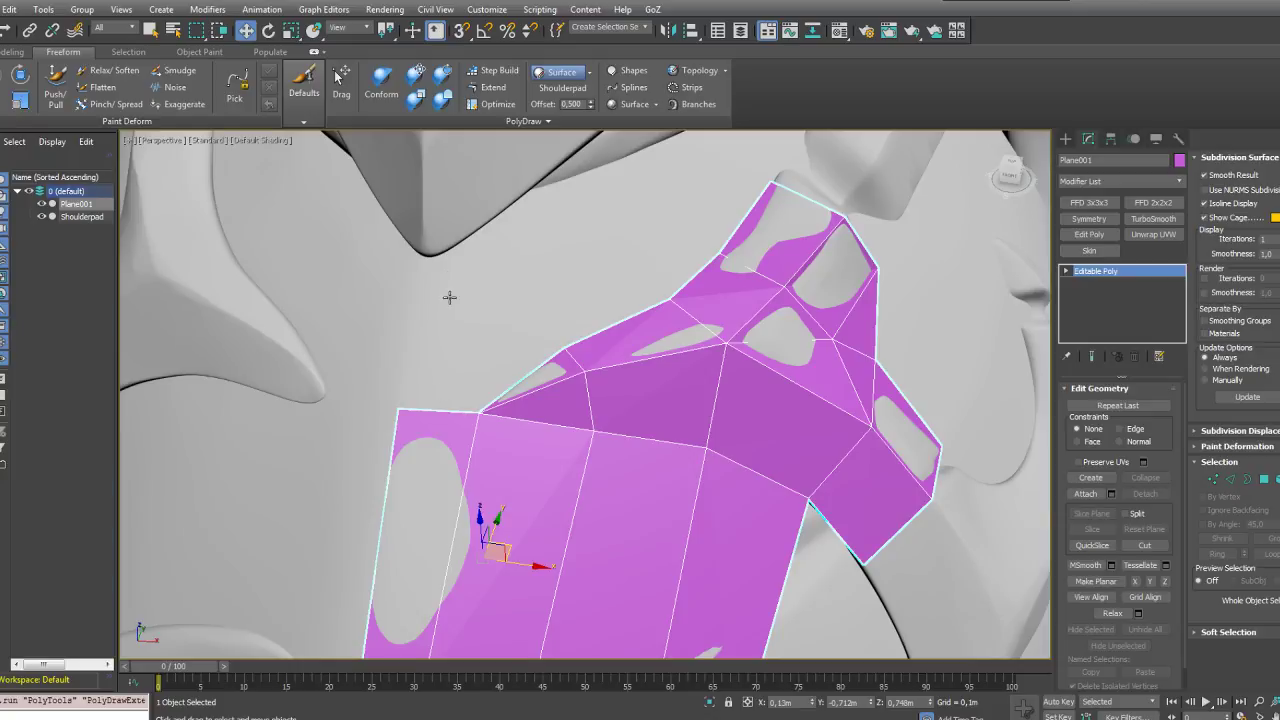
left_click(443, 378, "shift")
left_click(685, 423)
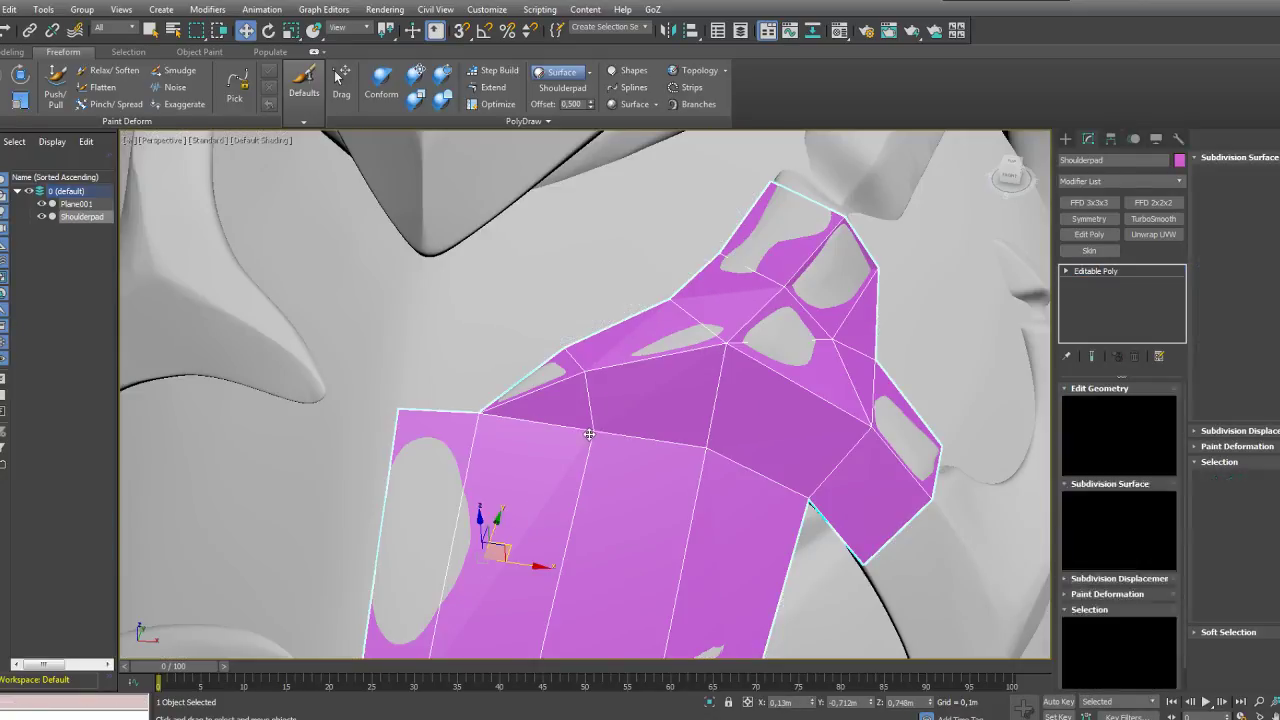
left_click(589, 434)
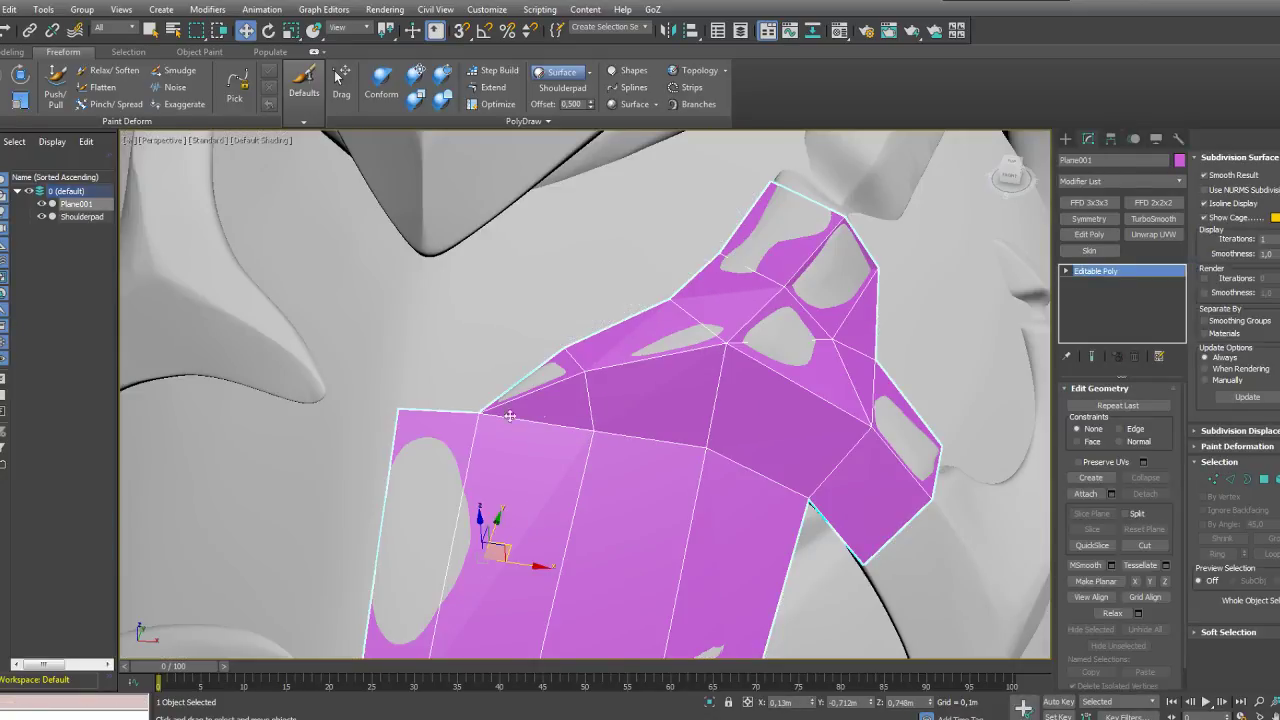
Step: Extend the upper-arm strip's top edge up to the pointed overhang's tip and fill the corner beside it with a quad
left_click(492, 87)
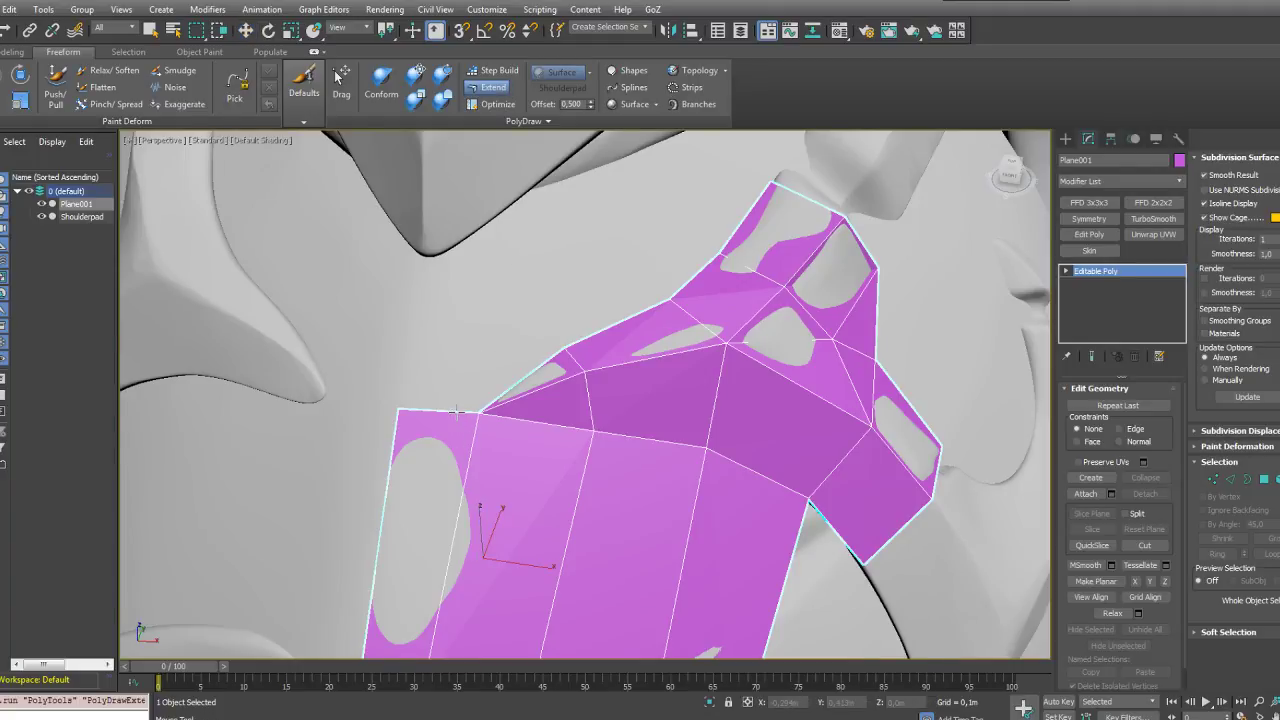
left_click_drag(455, 411, 459, 263)
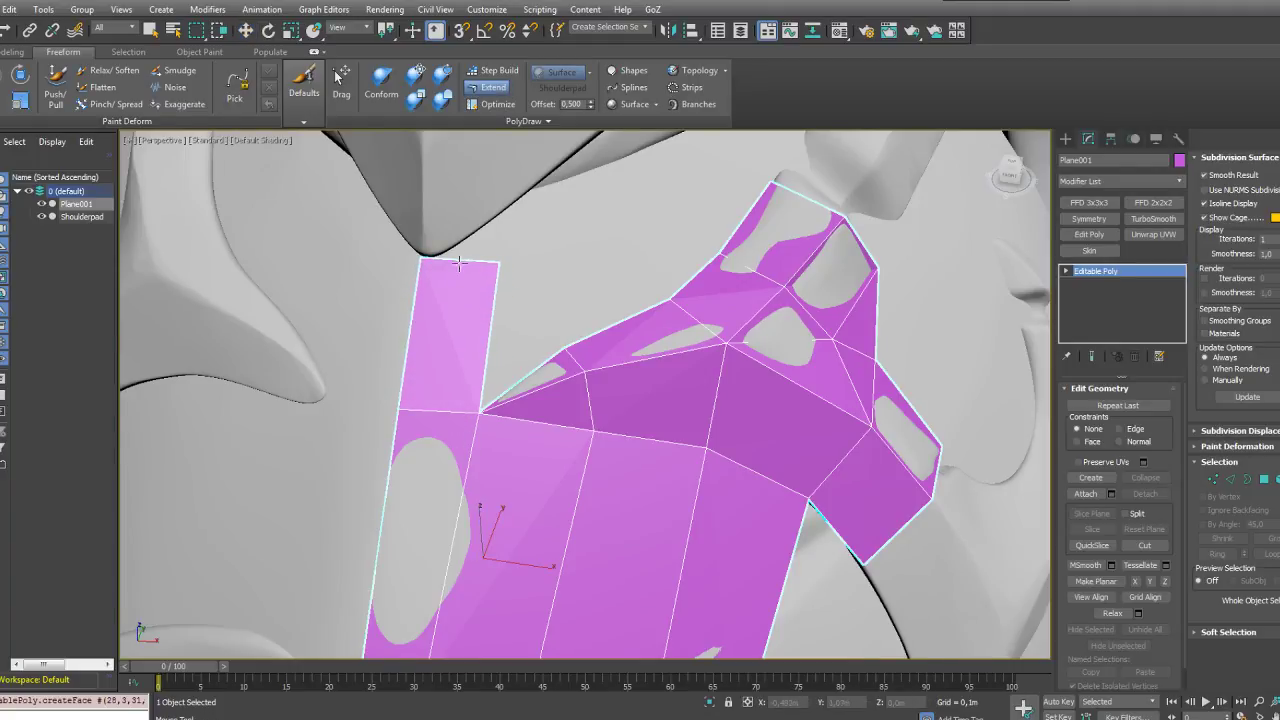
middle_click_drag(459, 263, 461, 325, "alt")
left_click_drag(494, 267, 524, 199, "ctrl+alt+shift")
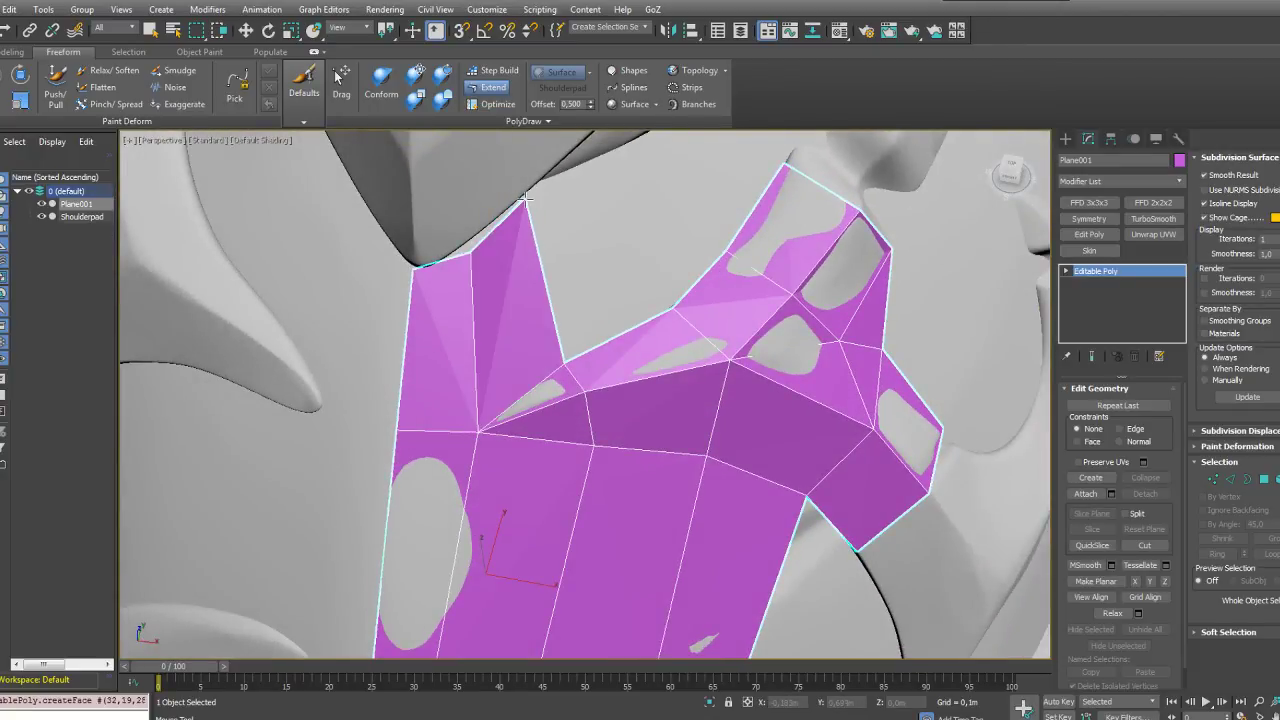
left_click_drag(471, 252, 415, 276, "ctrl+alt+shift")
Step: Extend another quad from the neighbouring corner vertex up to the overhang's lower rim
scroll(542, 311, "down", 3)
middle_click_drag(550, 260, 500, 320)
left_click_drag(563, 363, 619, 243)
mouse_move(645, 317)
middle_mouse_down("alt")
mouse_move(722, 320)
mouse_move(631, 302)
middle_mouse_up("alt")
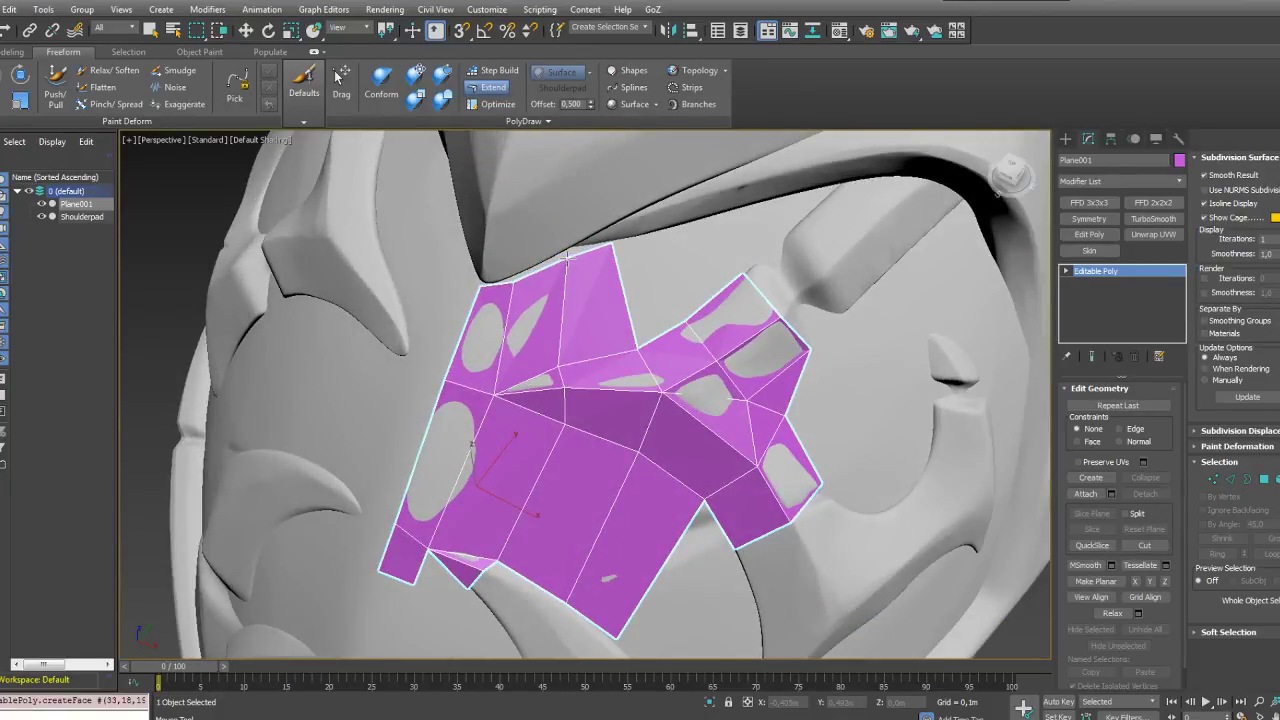
middle_click_drag(561, 262, 578, 275, "alt")
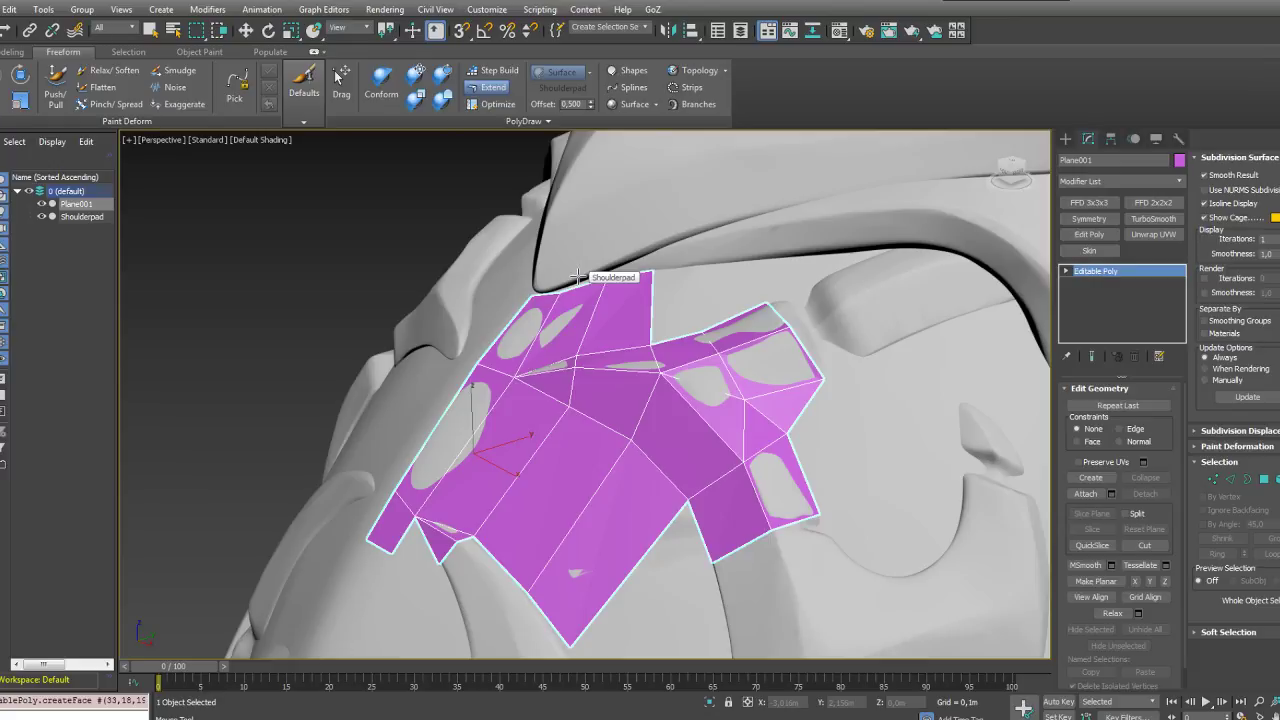
middle_click_drag(578, 276, 591, 369, "alt")
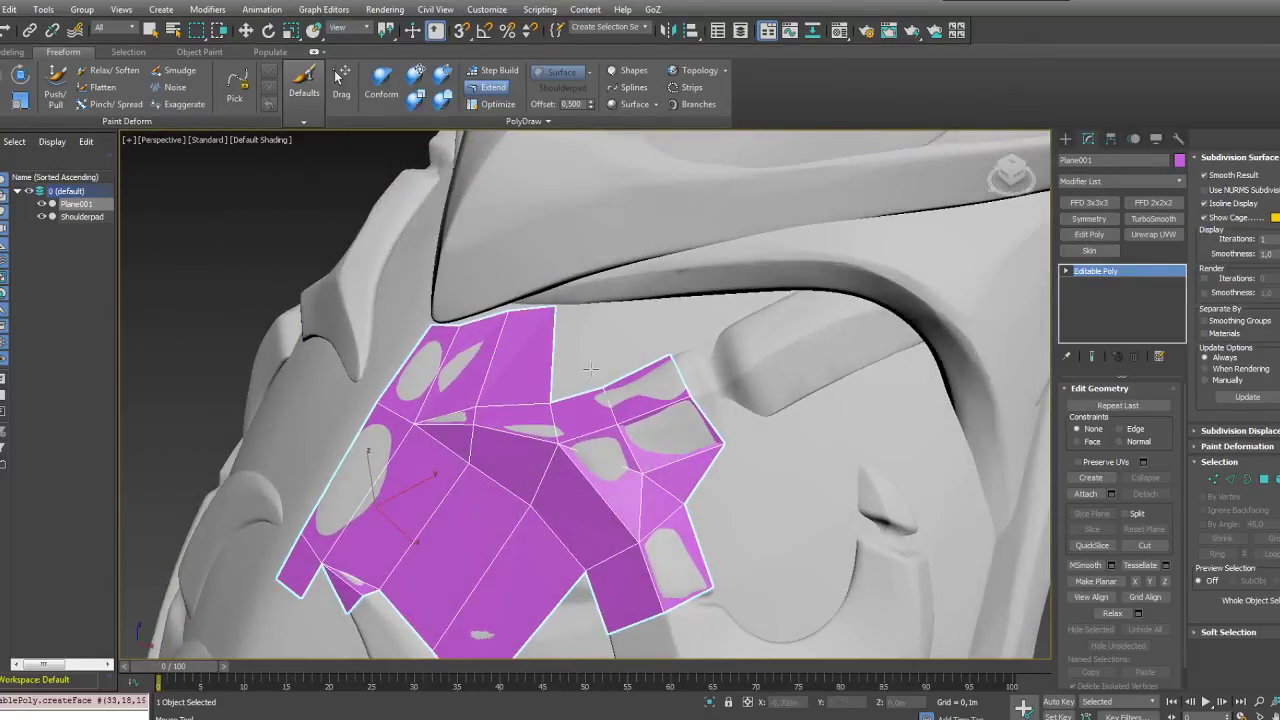
Step: Adjust the upper row's end vertices and extend two adjoining quads onto the start of the raised bar
left_click_drag(605, 388, 606, 384, "ctrl+alt+shift")
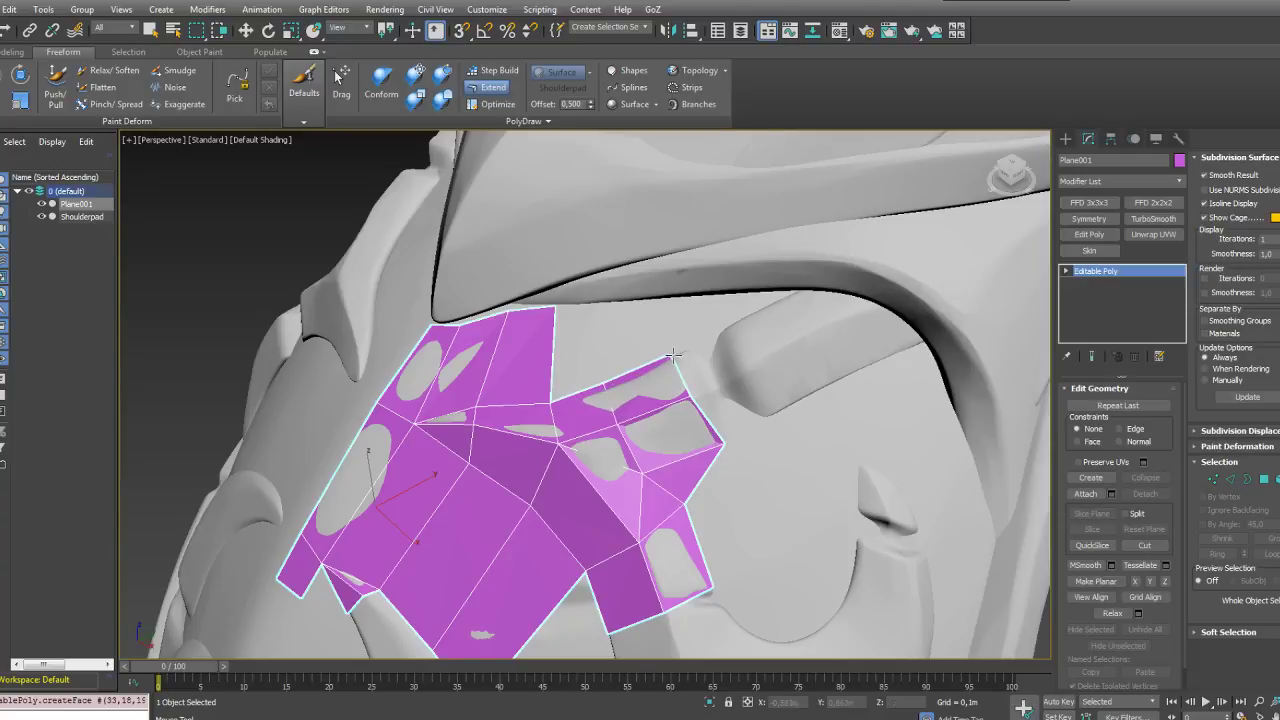
left_click_drag(674, 354, 686, 348, "ctrl+alt+shift")
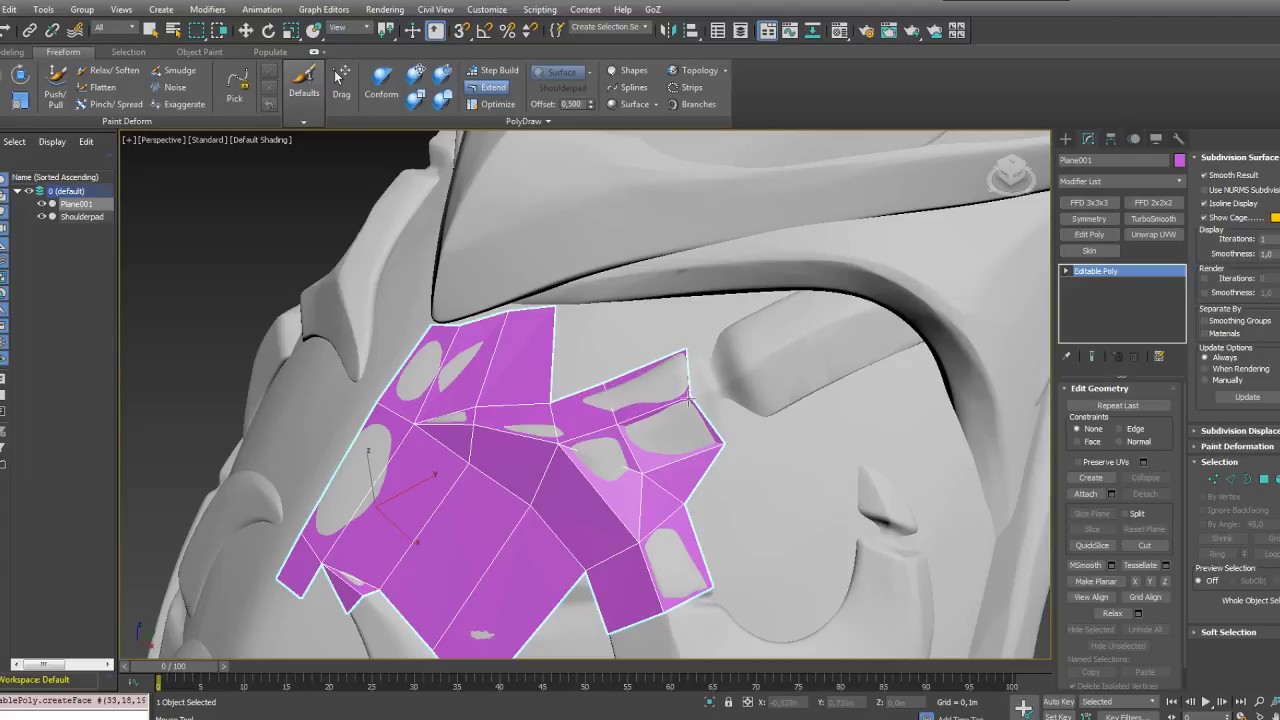
left_click_drag(690, 401, 700, 395, "ctrl+alt+shift")
mouse_move(754, 361)
middle_mouse_down("alt")
mouse_move(722, 380)
mouse_move(753, 373)
middle_mouse_up("alt")
left_click_drag(695, 379, 749, 320, "shift")
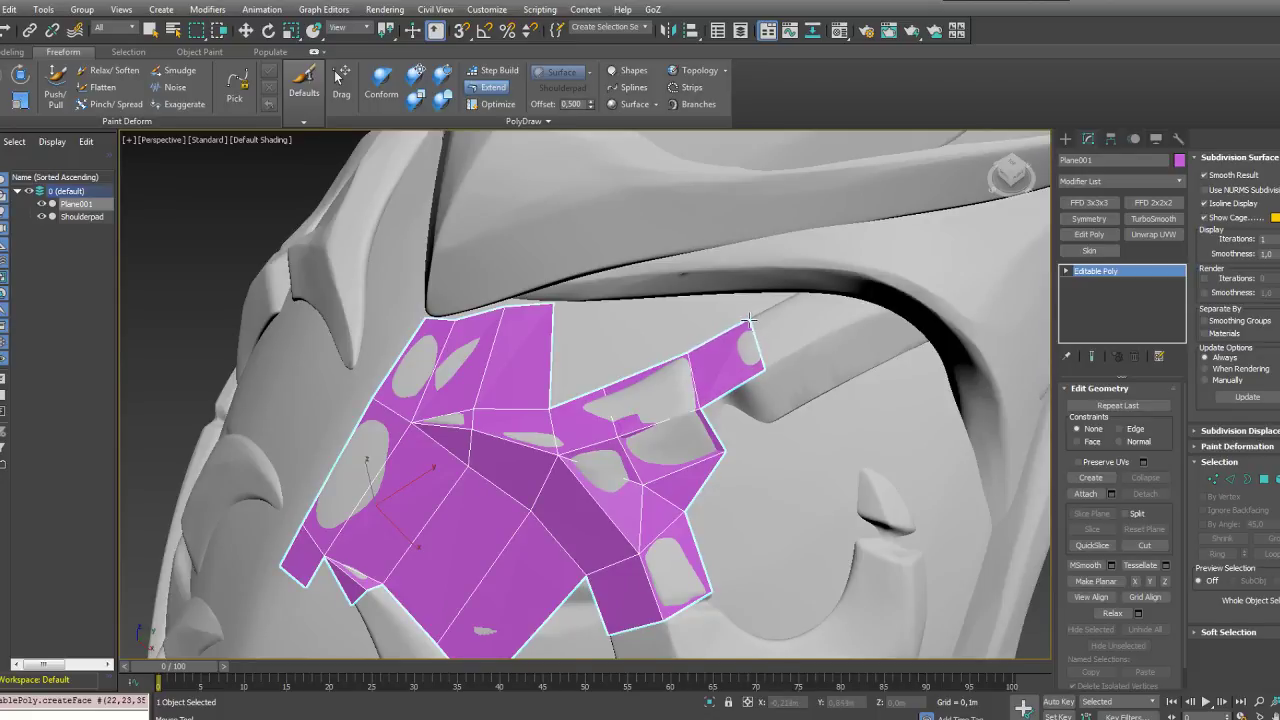
left_click_drag(764, 368, 795, 413, "ctrl+alt+shift")
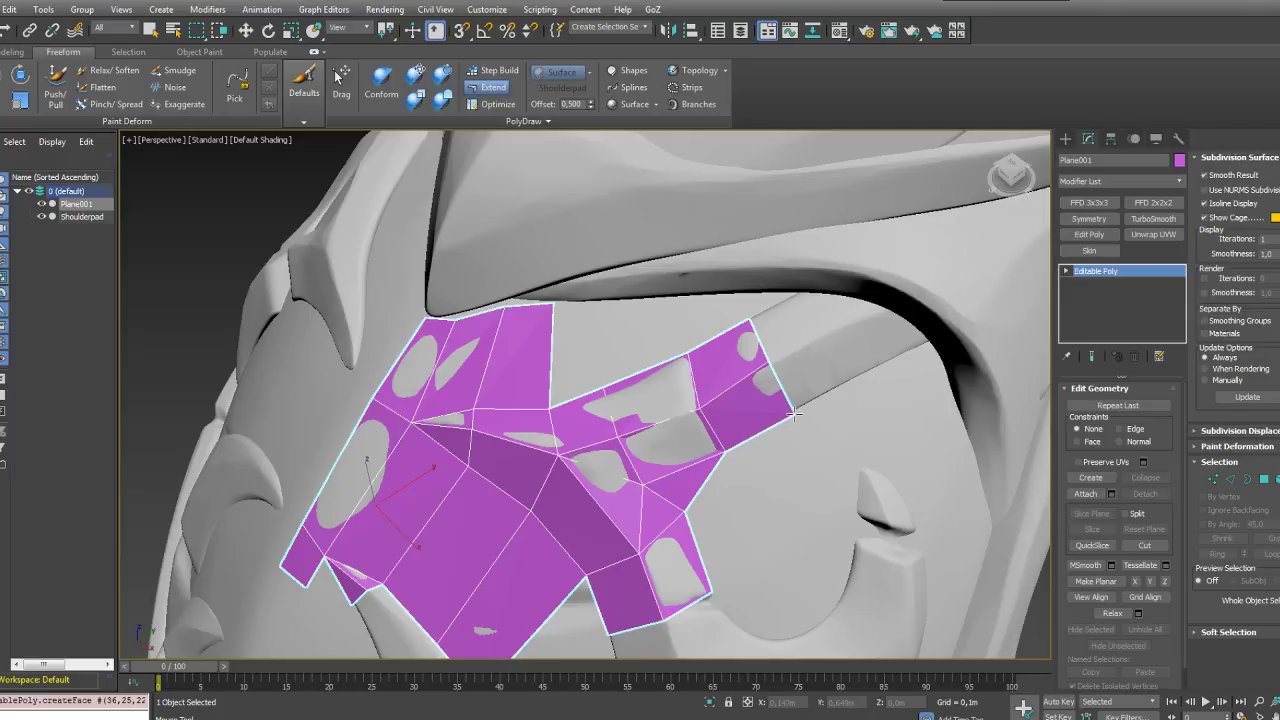
Step: Extend the two quads along the raised bar to the arch's inner rim and refine the upper edge vertex
left_click_drag(786, 349, 936, 342, "shift")
middle_click_drag(807, 389, 789, 344, "alt")
left_click_drag(775, 273, 768, 279, "ctrl+alt+shift")
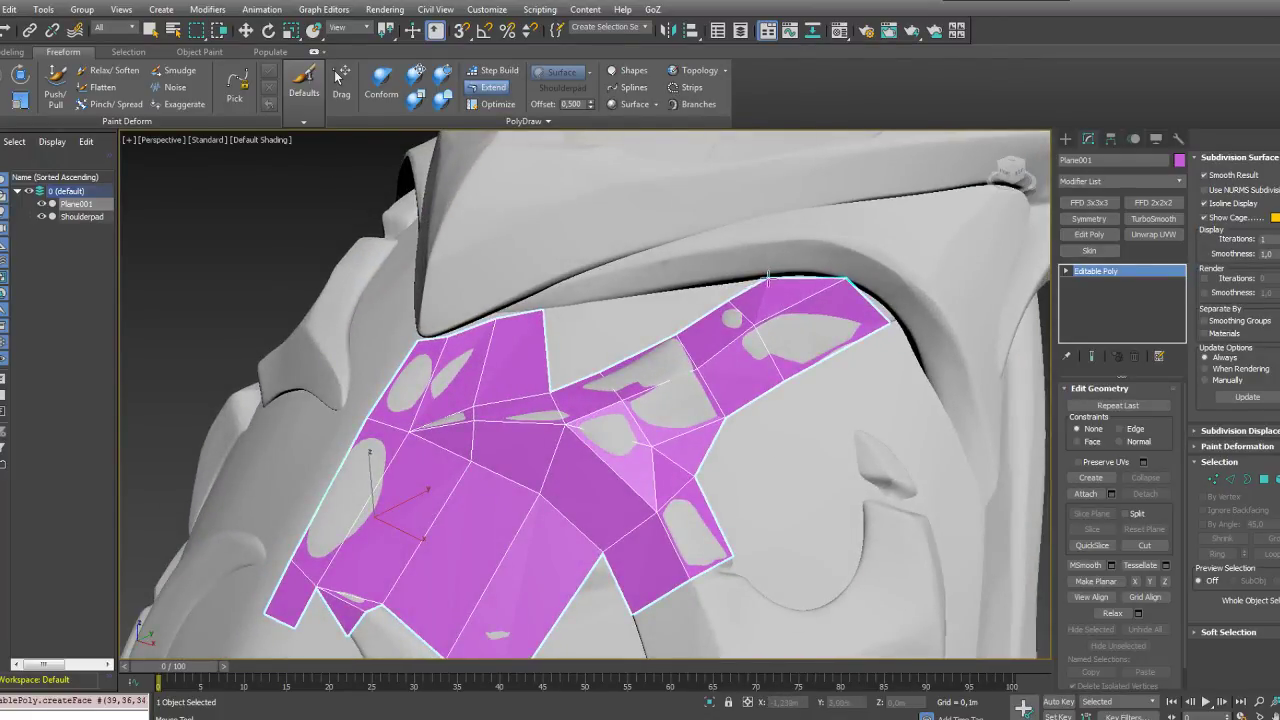
middle_click_drag(726, 282, 680, 344, "alt")
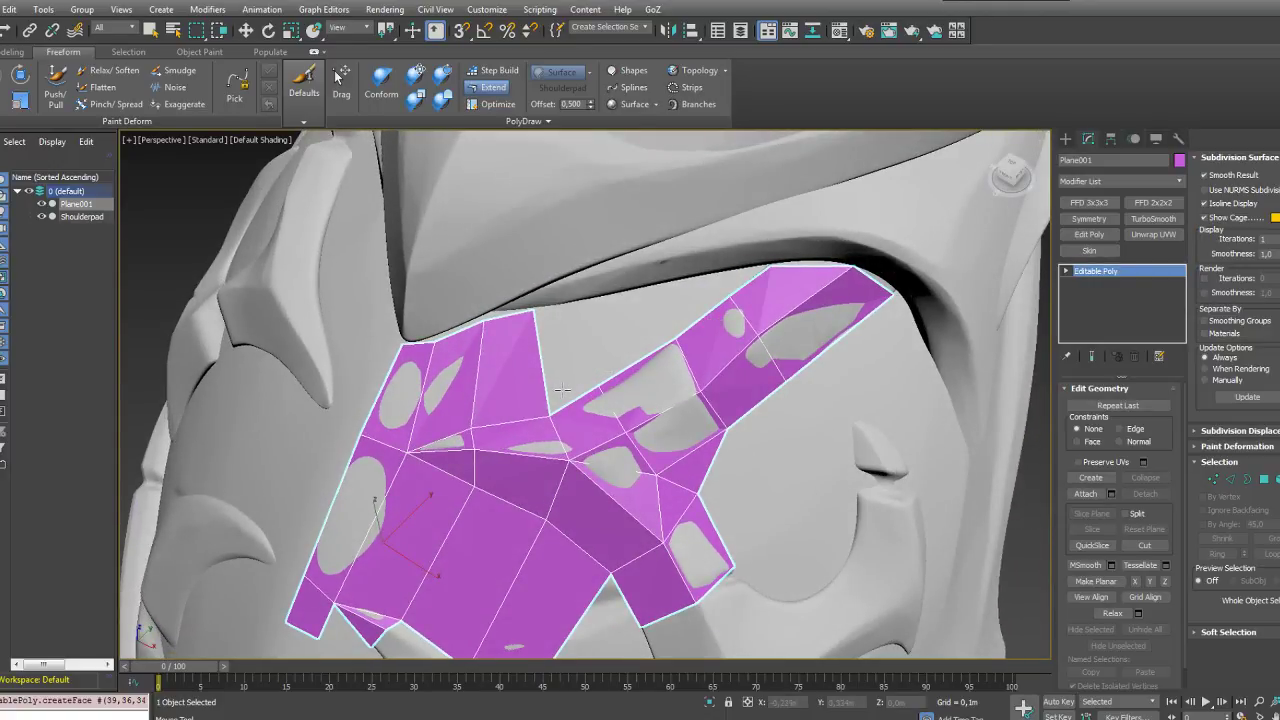
Step: Fill the gap between the overhang faces and the raised-bar strip with corner-extended faces following the rim
left_click_drag(600, 386, 586, 318)
key("ctrl+z")
left_click_drag(551, 414, 640, 290)
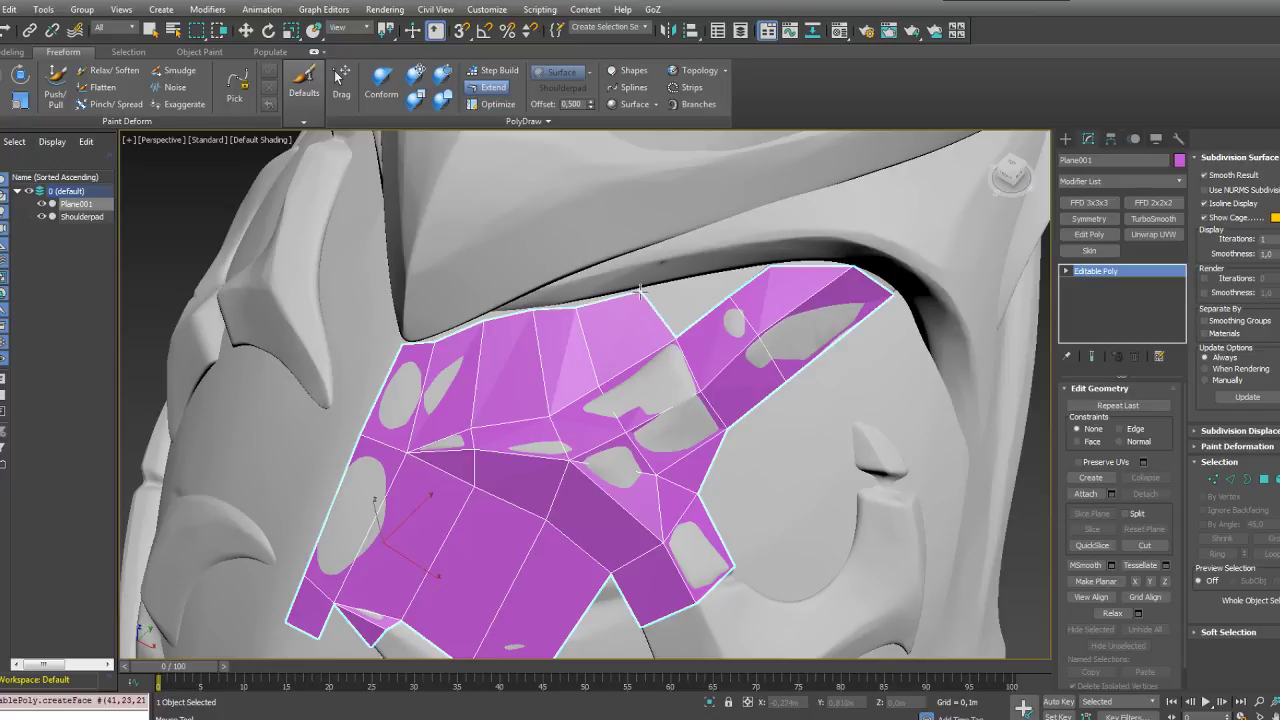
left_click_drag(676, 335, 738, 272)
Step: Collapse the surplus rim edges with Optimize and reposition the shared vertex between the rim faces and the bar strip
left_click(490, 105)
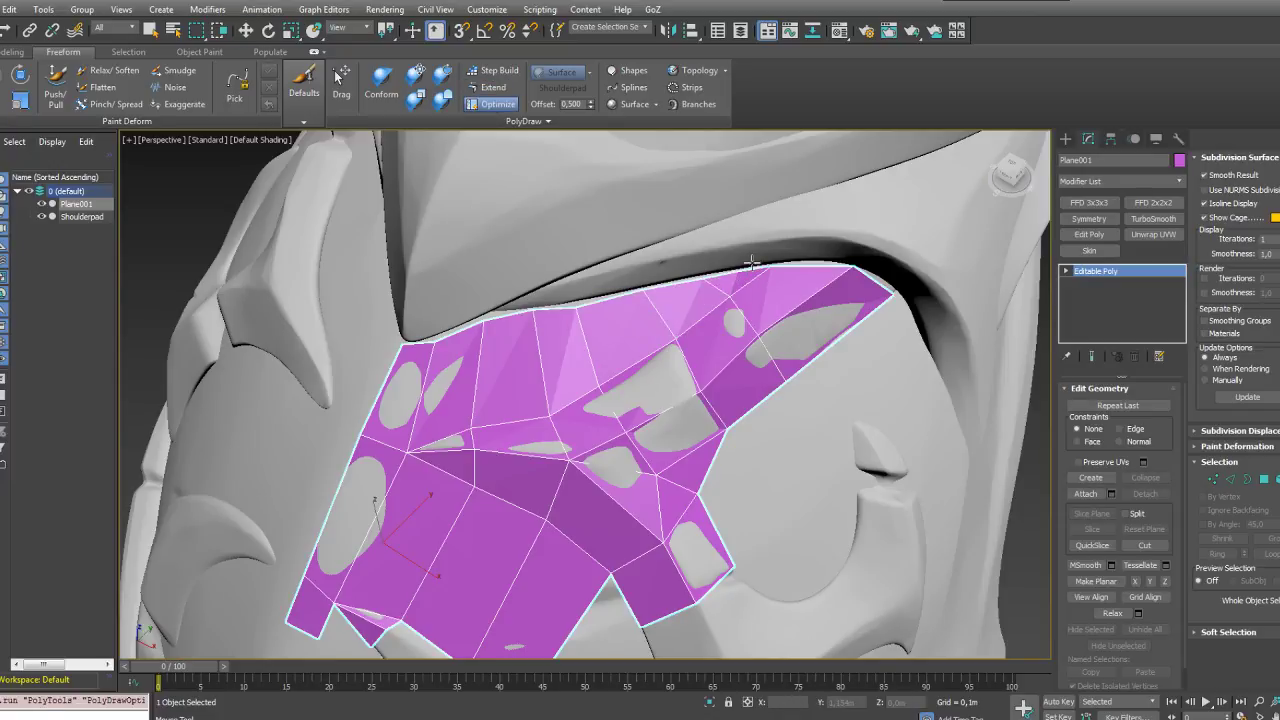
left_click(764, 271)
left_click_drag(573, 309, 486, 313, "shift")
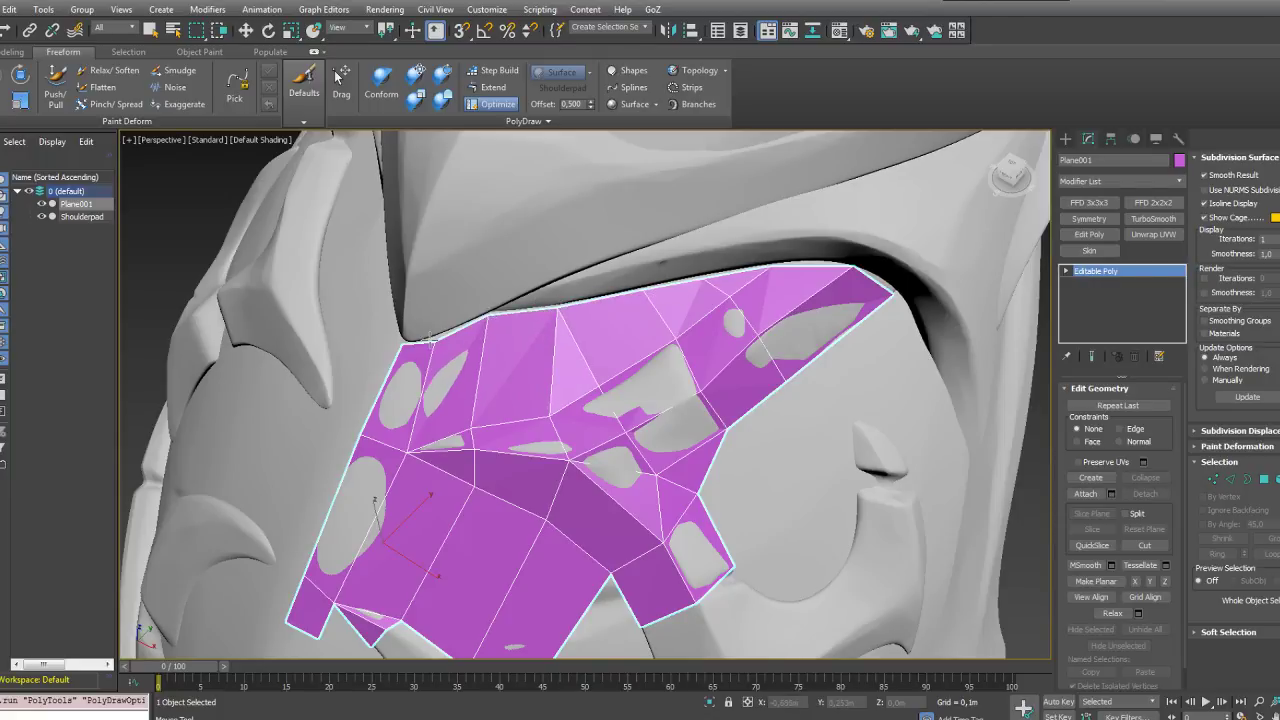
middle_click_drag(430, 338, 482, 345, "alt")
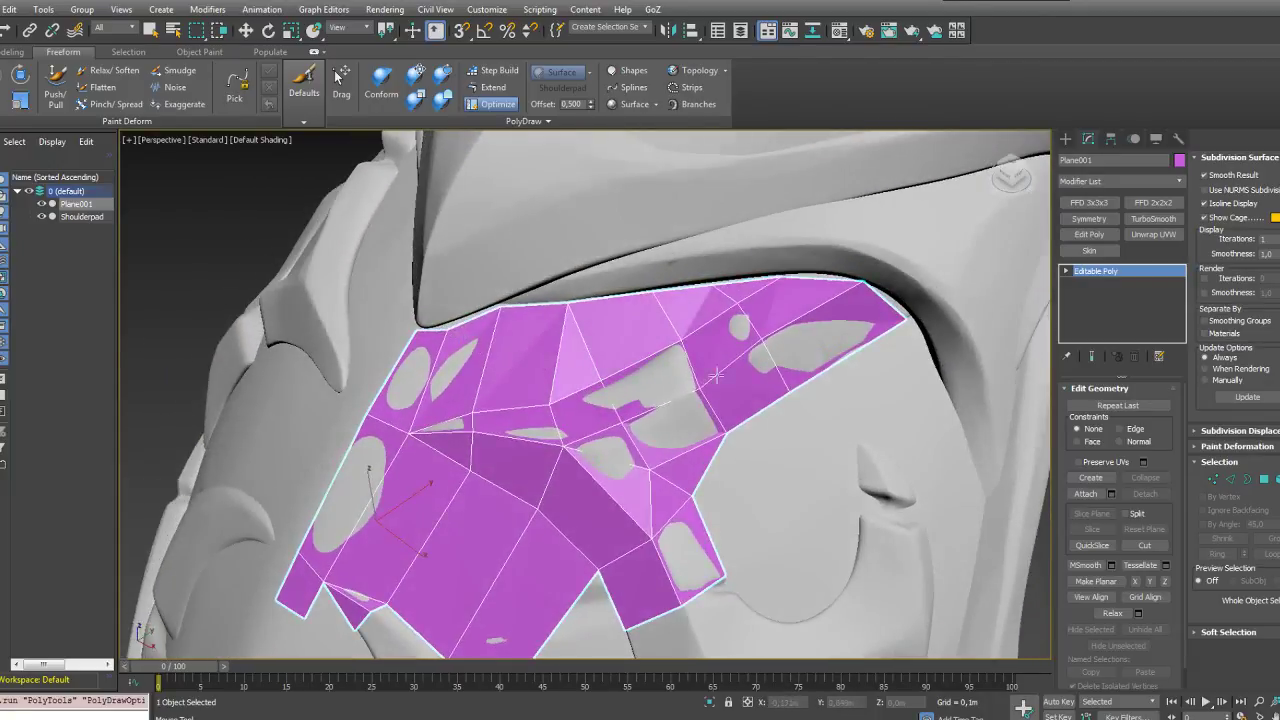
left_click_drag(680, 340, 673, 346, "ctrl+alt+shift")
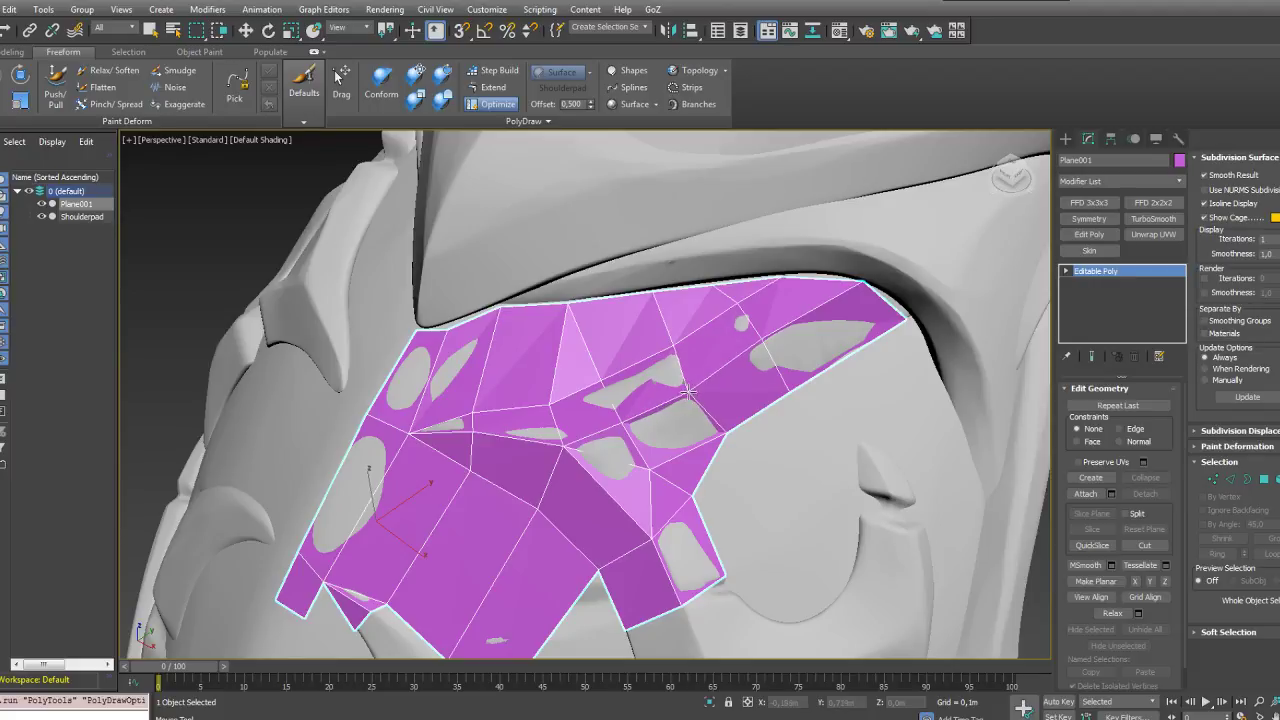
Step: Collapse the short edge at the overhang's tip with Optimize and realign the adjacent rim vertices
middle_click_drag(695, 383, 716, 342, "alt")
scroll(716, 342, "down", 4)
scroll(716, 342, "up", 2)
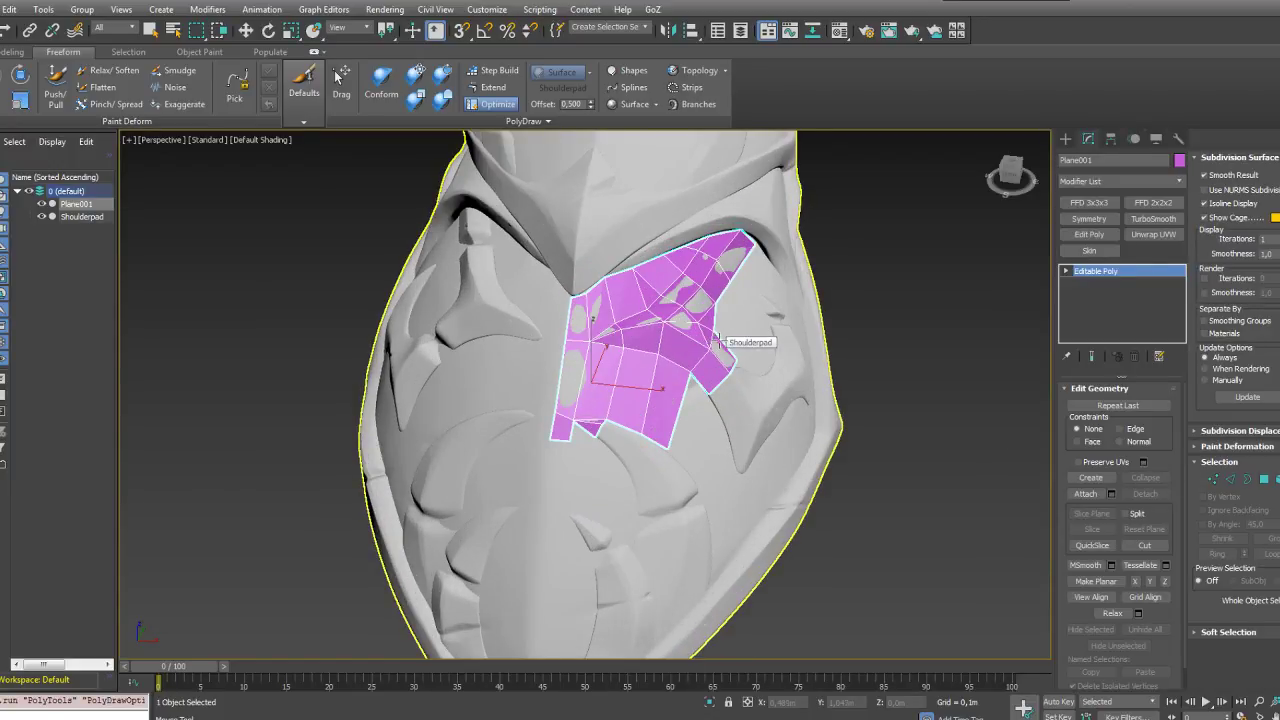
mouse_move(716, 342)
middle_mouse_down("alt")
mouse_move(650, 320)
mouse_move(680, 330)
mouse_move(665, 325)
mouse_move(690, 300)
mouse_move(771, 303)
mouse_move(760, 350)
mouse_move(677, 323)
mouse_move(736, 320)
mouse_move(705, 340)
middle_mouse_up("alt")
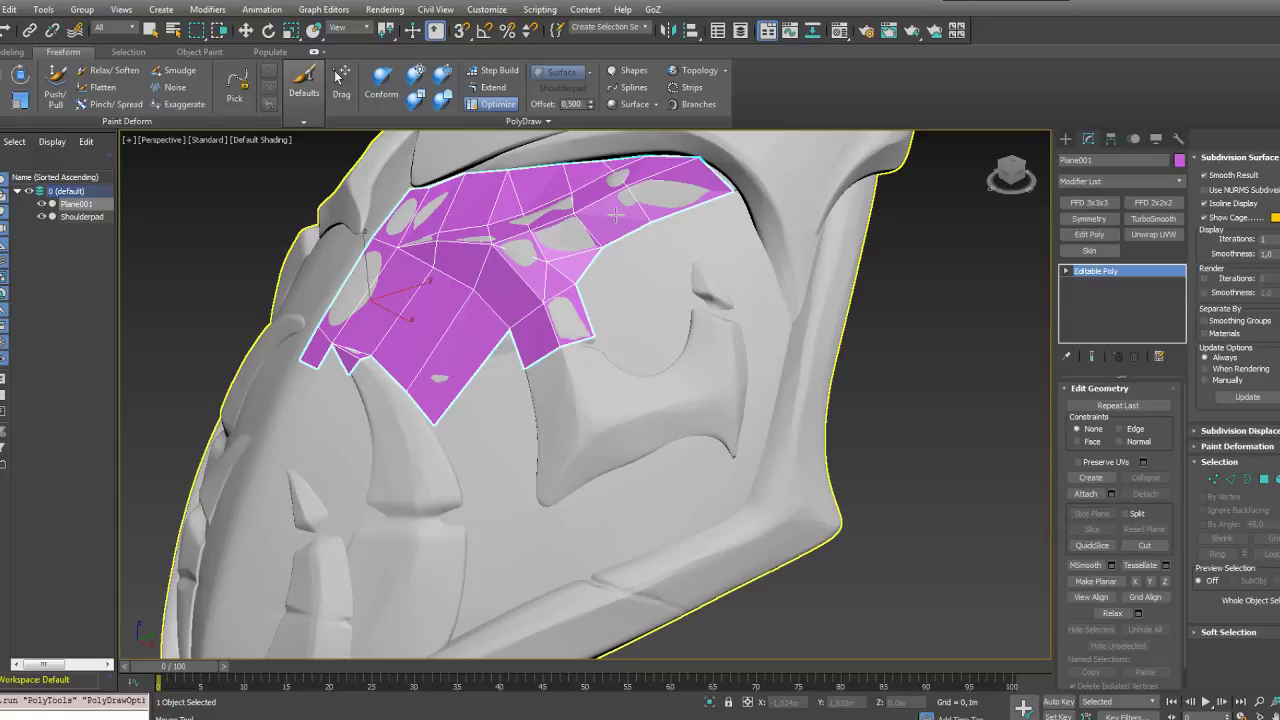
middle_click_drag(617, 213, 664, 223, "alt")
middle_click_drag(415, 214, 612, 318)
scroll(600, 300, "up", 3)
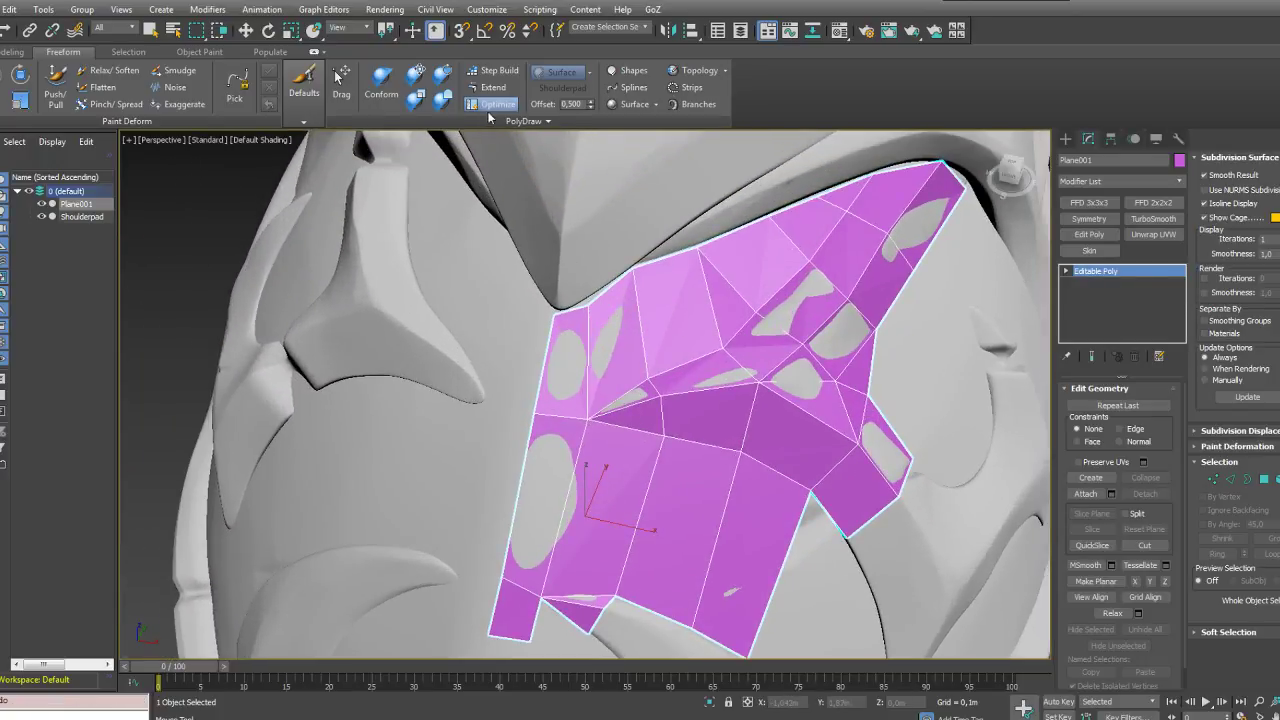
left_click(495, 105)
left_click(563, 311)
left_click_drag(570, 311, 562, 315, "ctrl+alt+shift")
left_click_drag(636, 266, 634, 266, "ctrl+alt+shift")
mouse_move(635, 267)
middle_mouse_down("alt")
mouse_move(573, 330)
mouse_move(631, 286)
middle_mouse_up("alt")
scroll(549, 281, "down", 5)
scroll(517, 297, "up", 6)
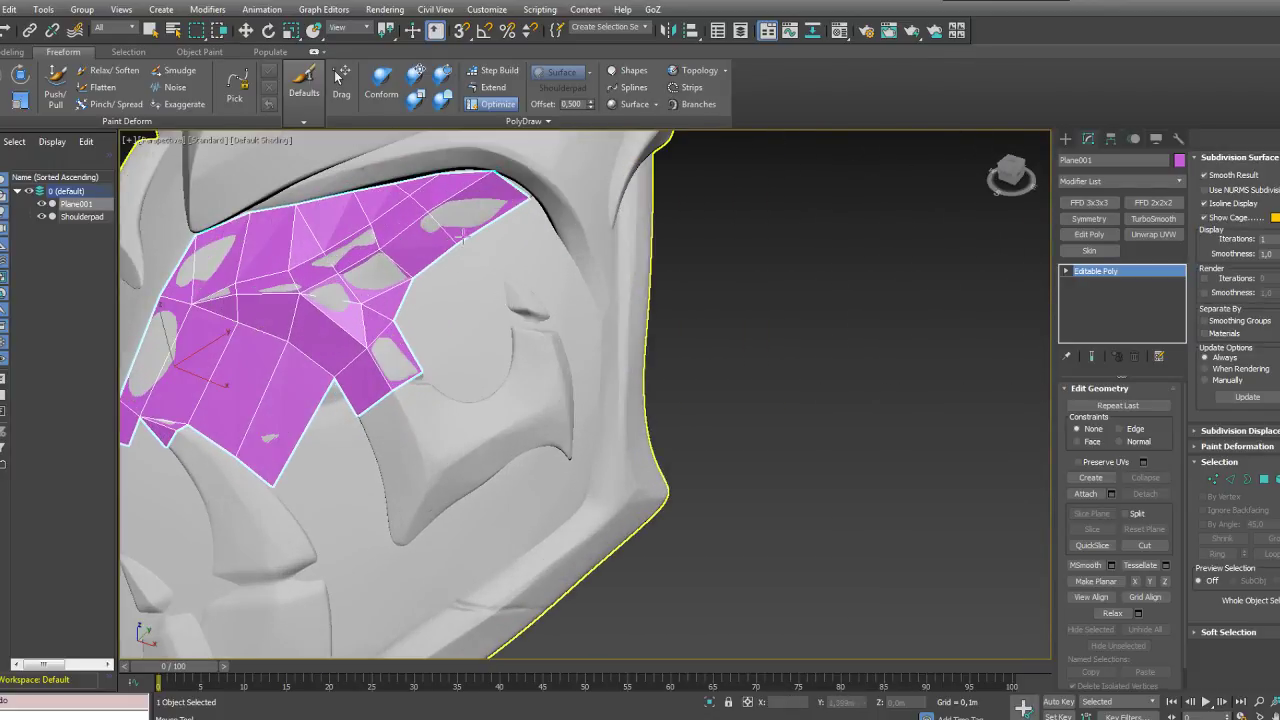
left_click(490, 87)
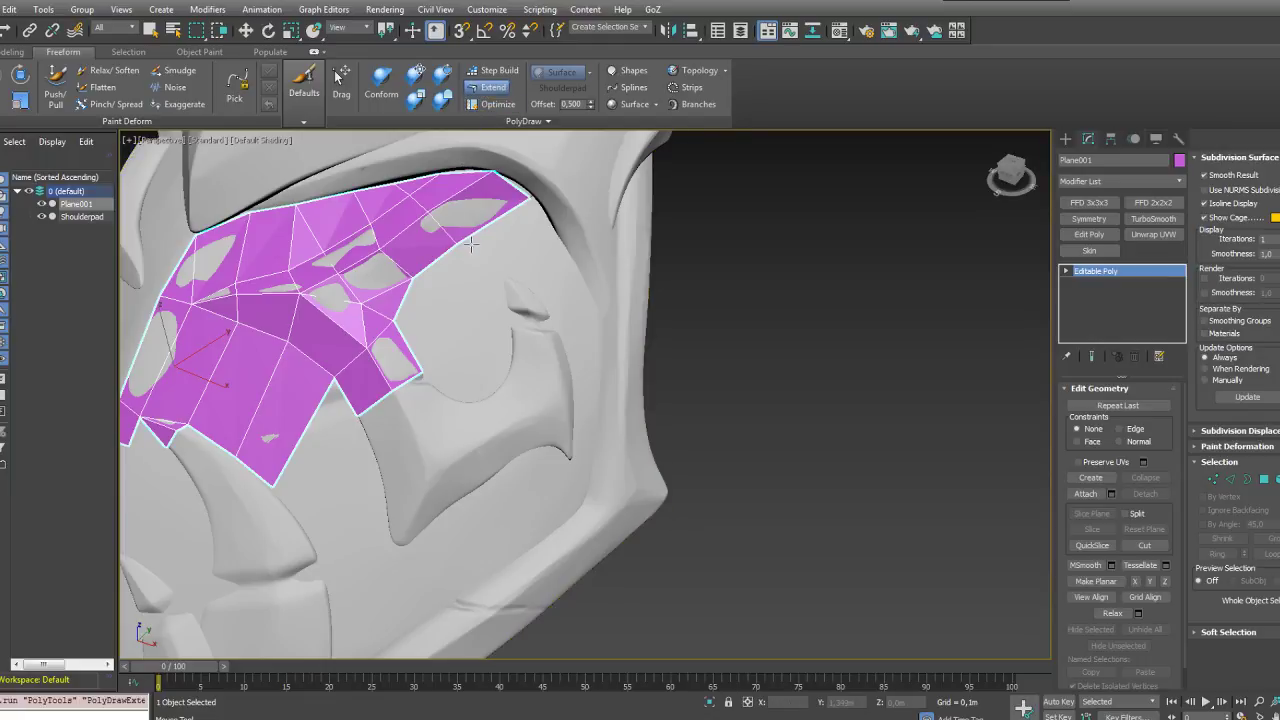
left_click_drag(466, 246, 583, 304)
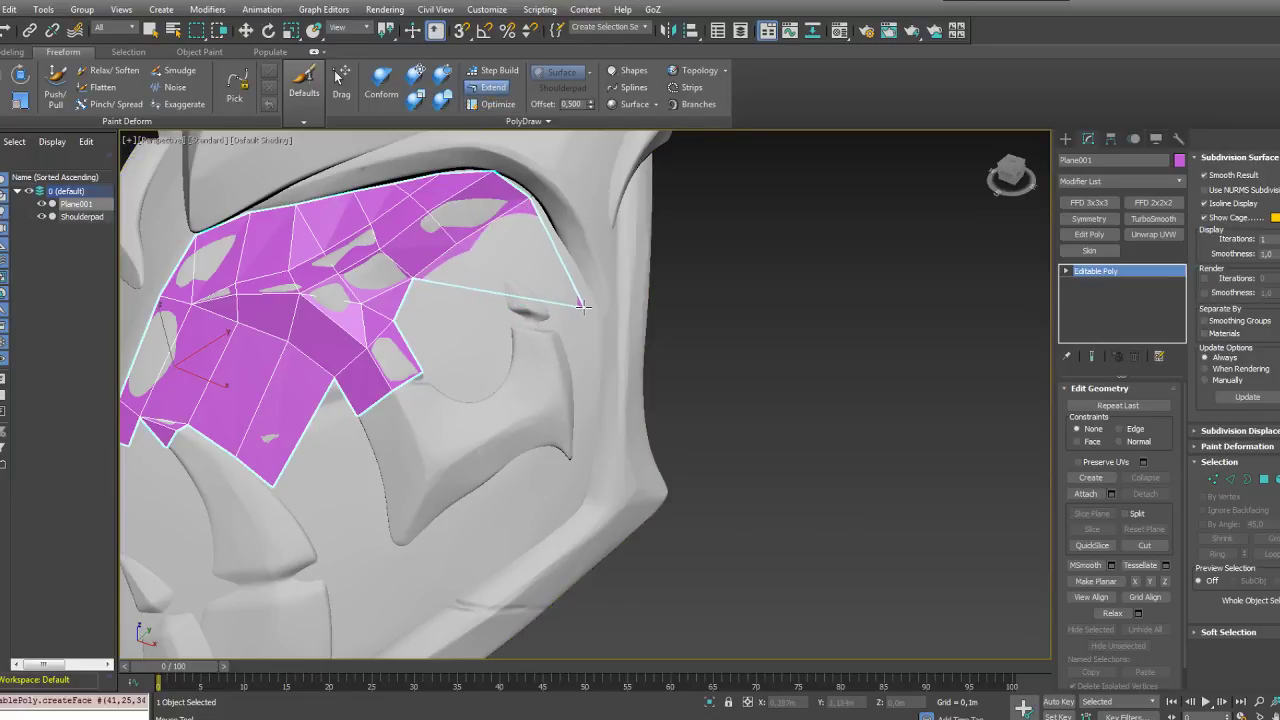
left_click_drag(414, 280, 550, 383)
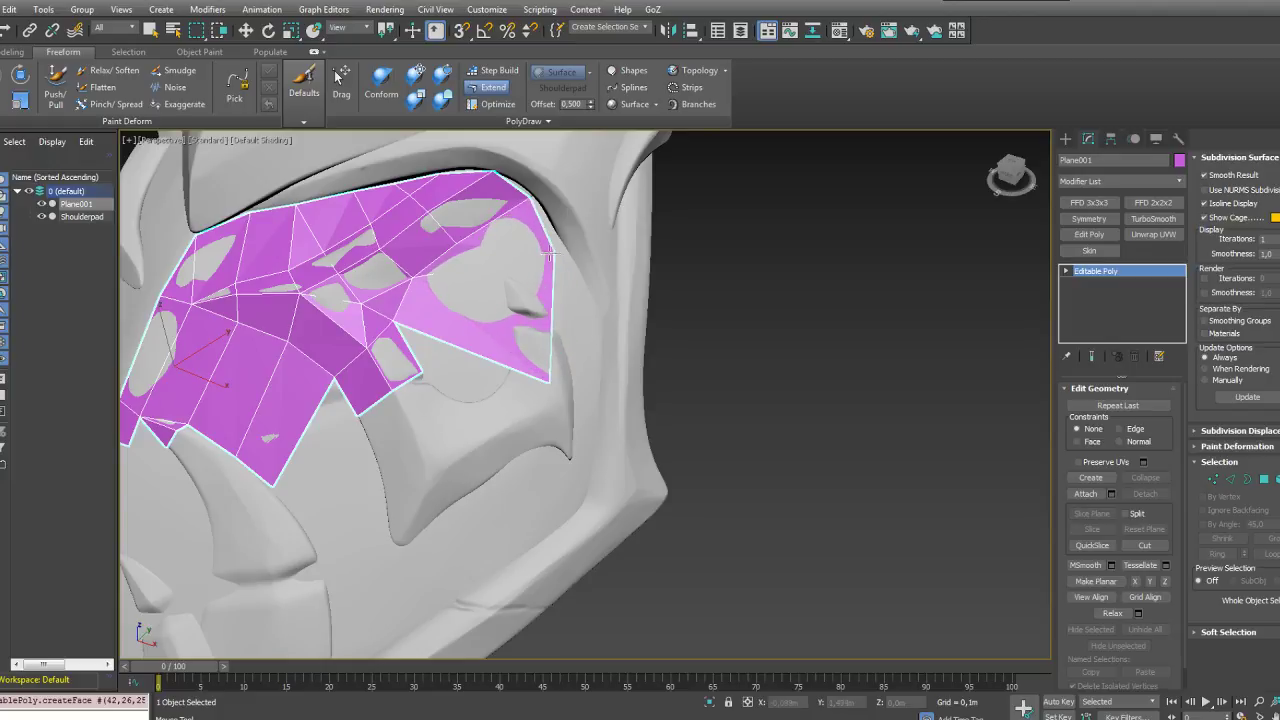
key("ctrl+z")
key("ctrl+z")
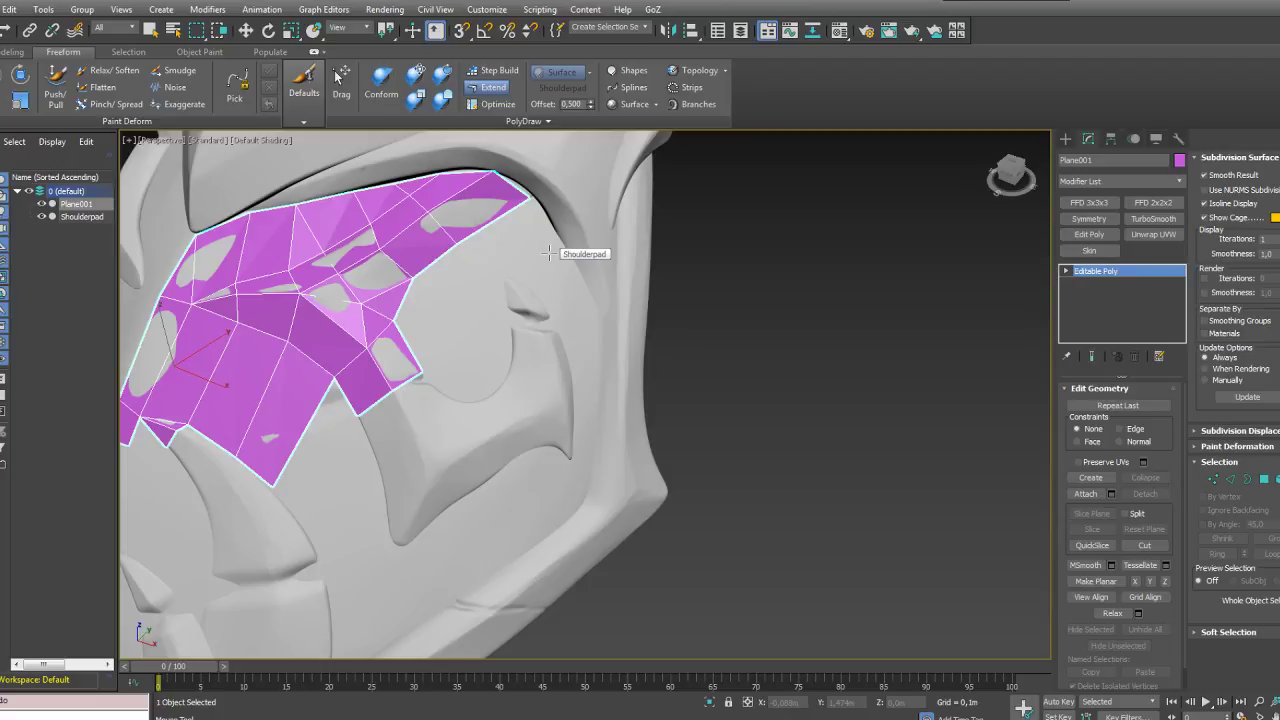
Step: Extend a strip of three quads from the bar's end edge down along the arch's inner side, and refine its last corner
middle_click_drag(380, 371, 446, 333, "alt")
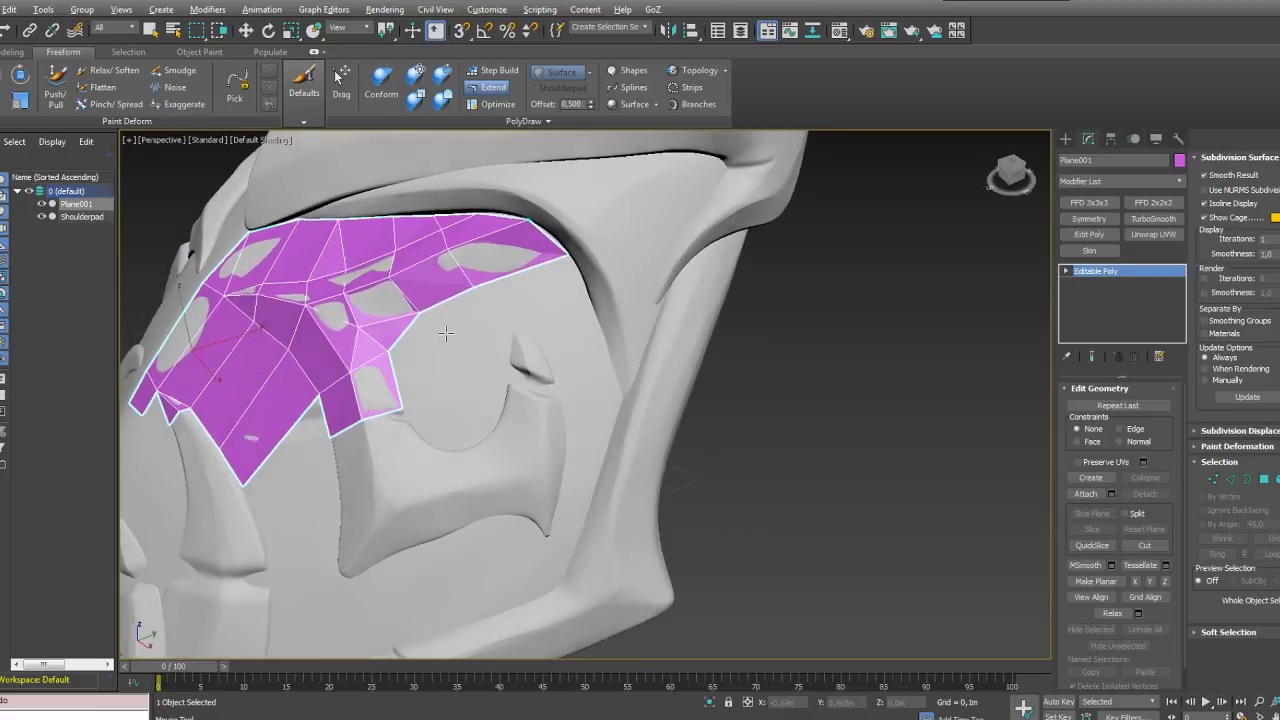
scroll(446, 333, "up", 3)
left_click_drag(533, 244, 672, 272, "shift")
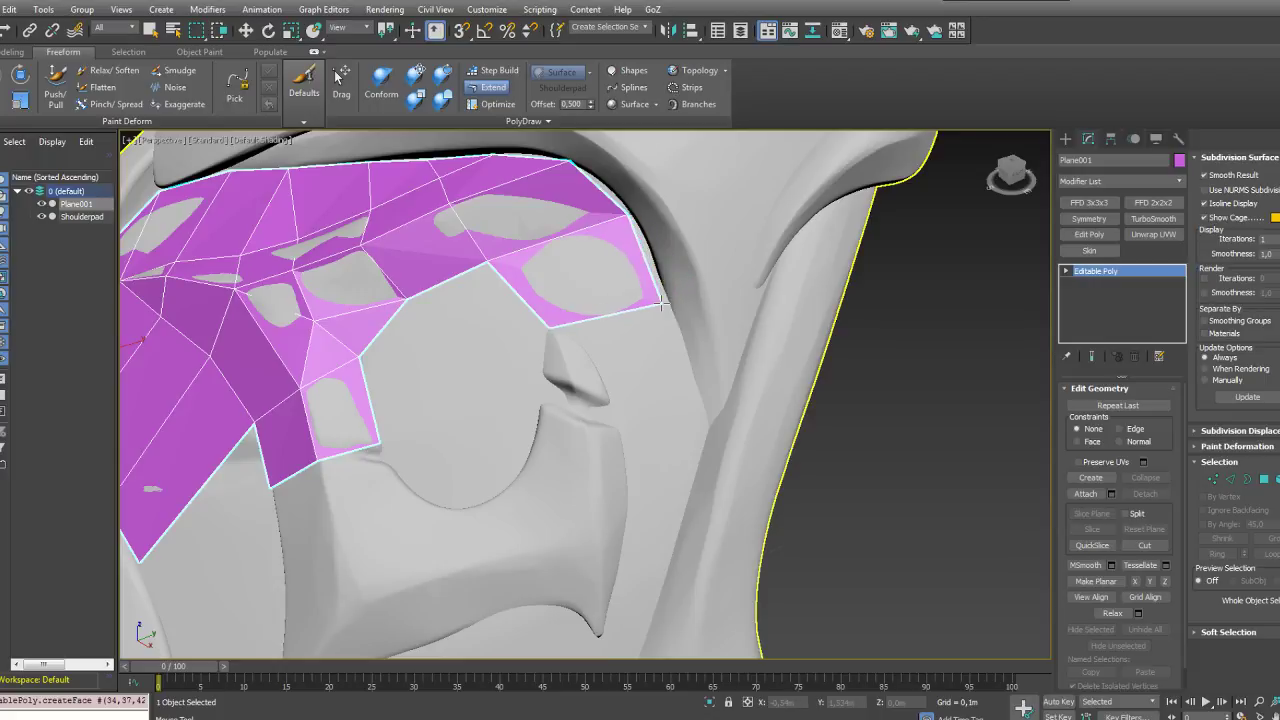
mouse_move(596, 314)
middle_mouse_down("alt")
mouse_move(576, 283)
mouse_move(578, 312)
middle_mouse_up("alt")
left_click_drag(585, 312, 583, 362, "shift")
left_click_drag(709, 362, 666, 420)
left_click_drag(698, 432, 697, 436, "ctrl+alt+shift")
Step: Fill the corner above the round recess with a quad and cover the small pointed ornament with a second corner-extended quad
middle_click_drag(405, 240, 460, 284, "alt")
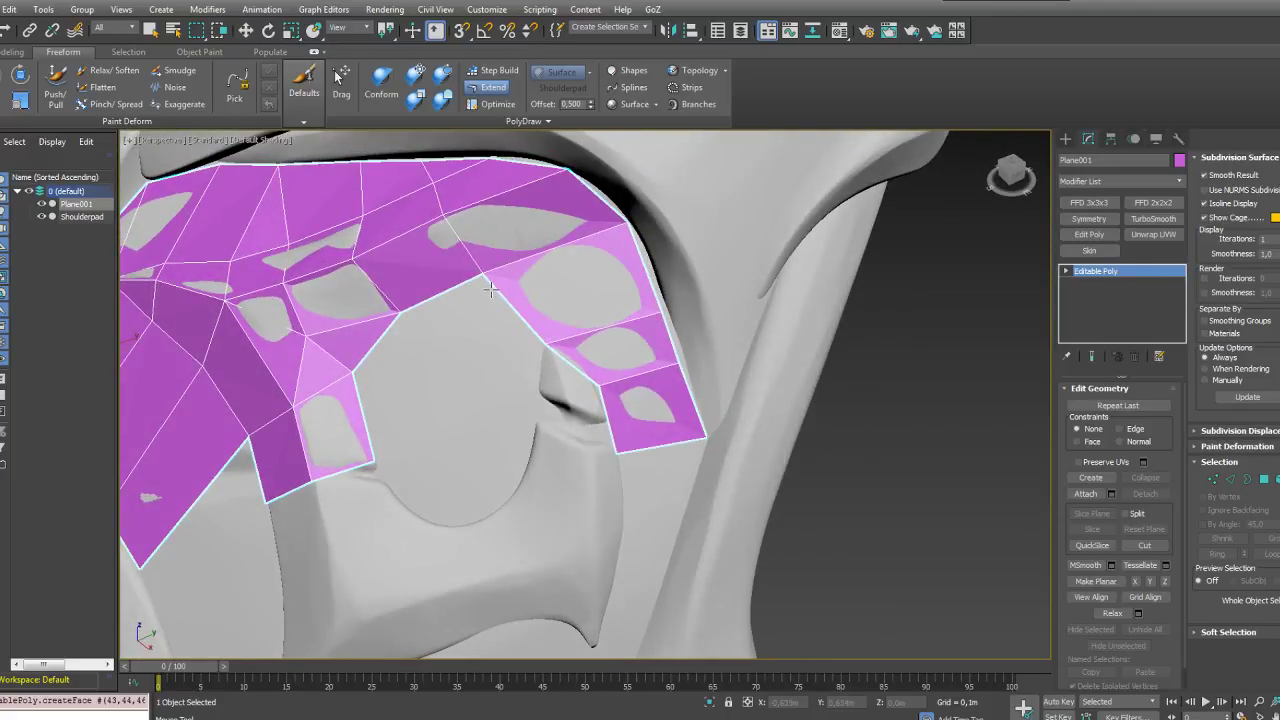
left_click_drag(490, 289, 537, 383, "ctrl+alt+shift")
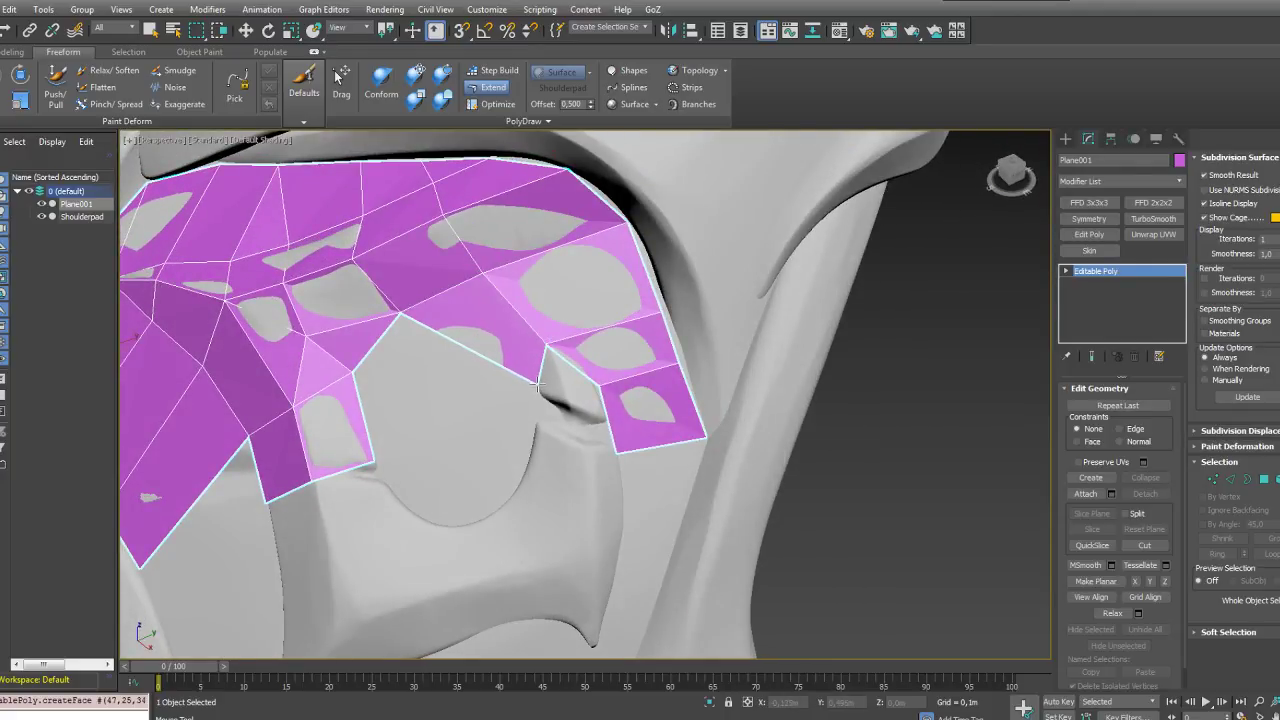
scroll(538, 383, "up", 5)
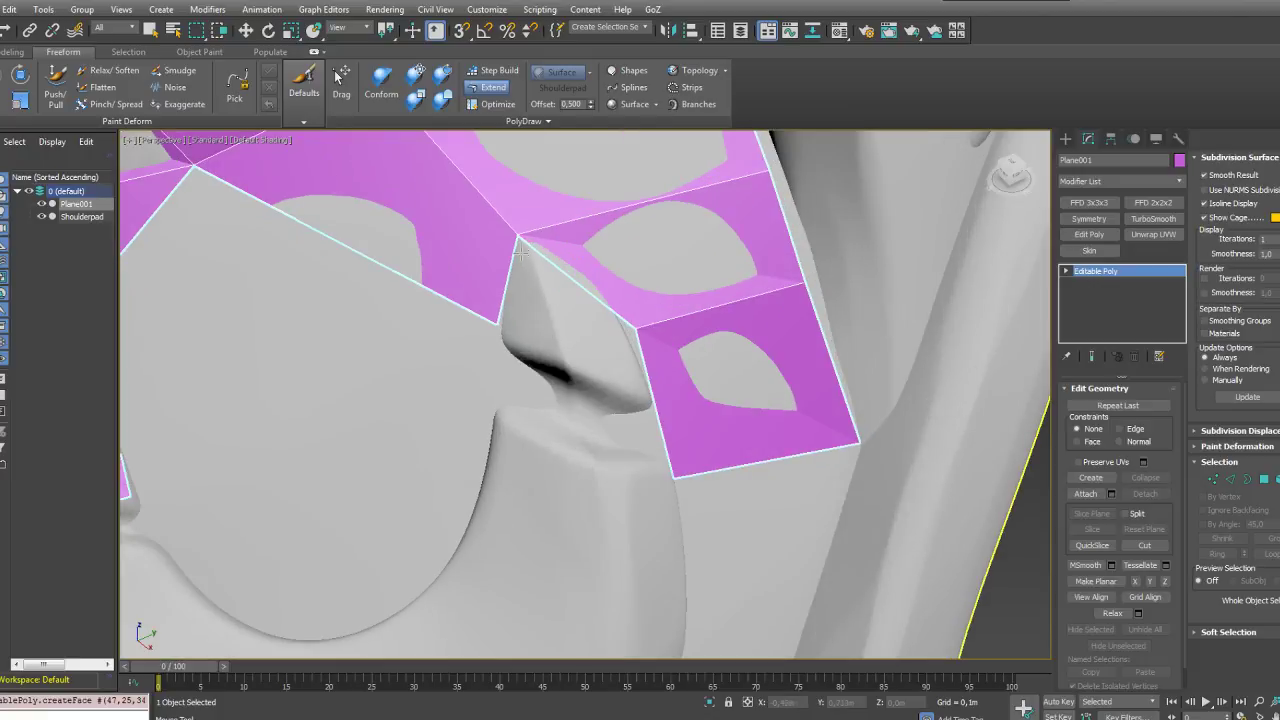
left_click_drag(519, 245, 563, 360)
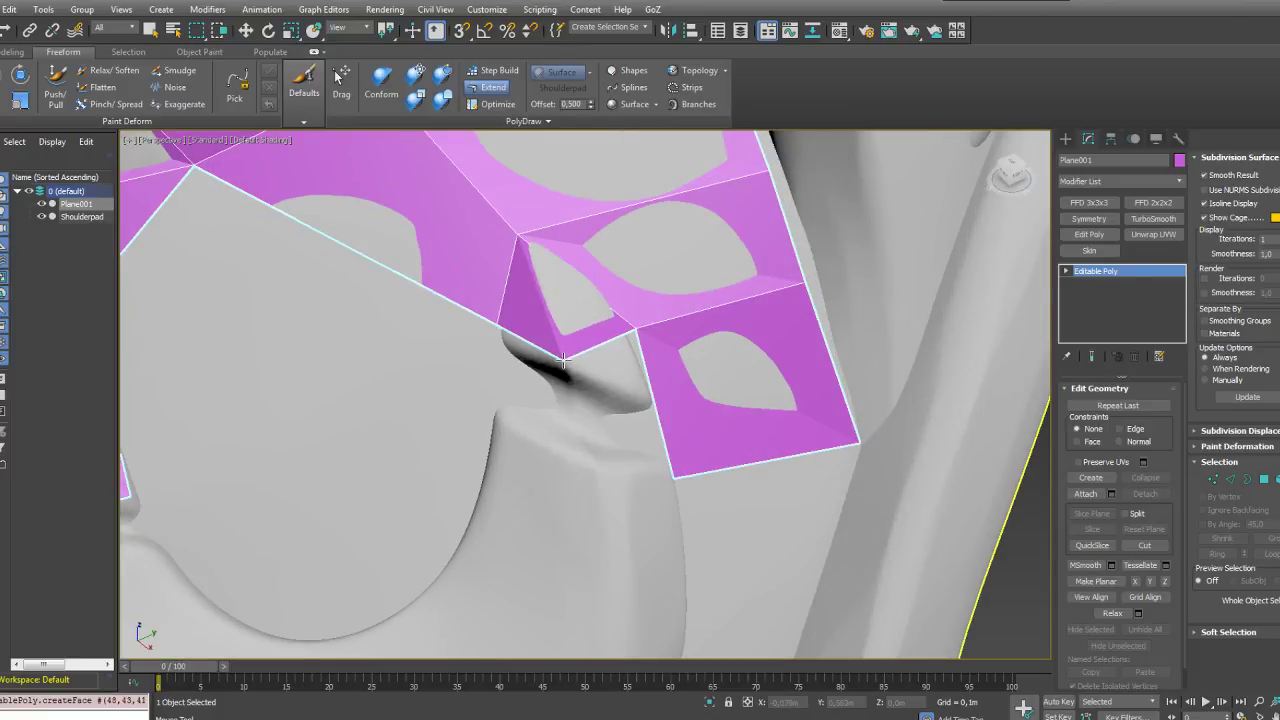
key("o")
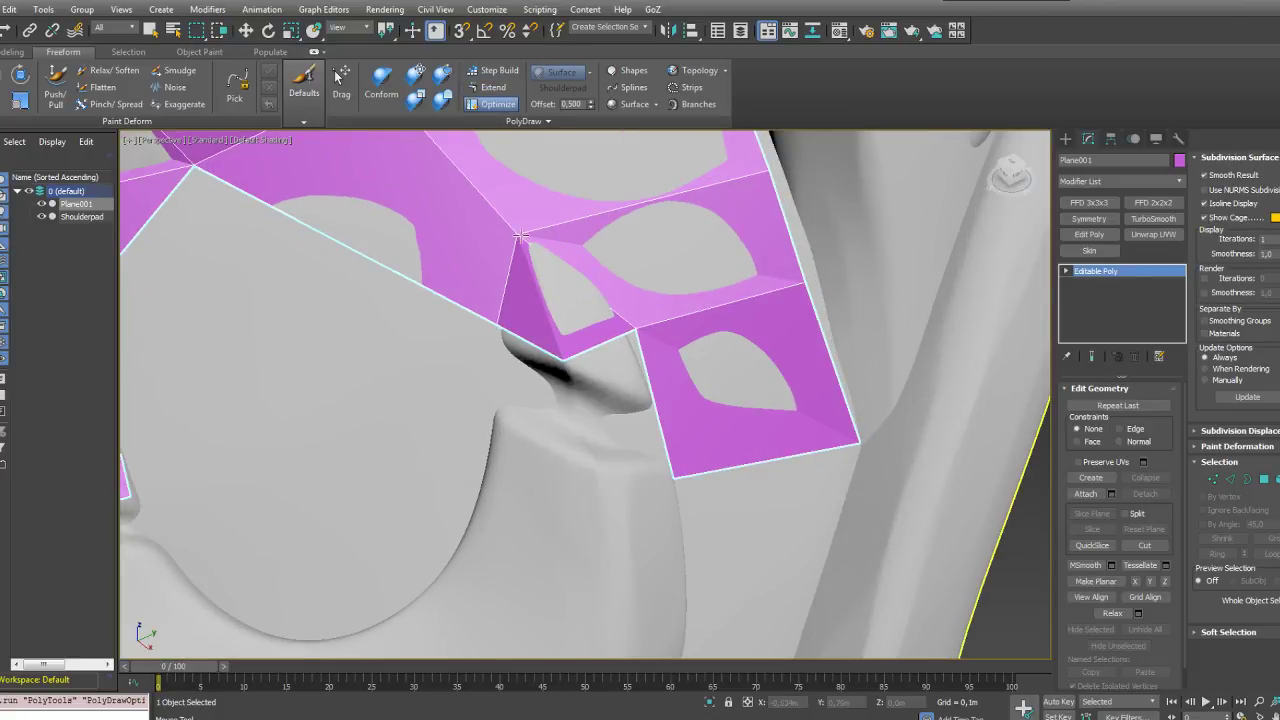
left_click_drag(553, 343, 561, 360)
Step: Extend two adjoining quads below the small pointed ornament, from the arch strip to the round recess's edge
left_click(487, 87)
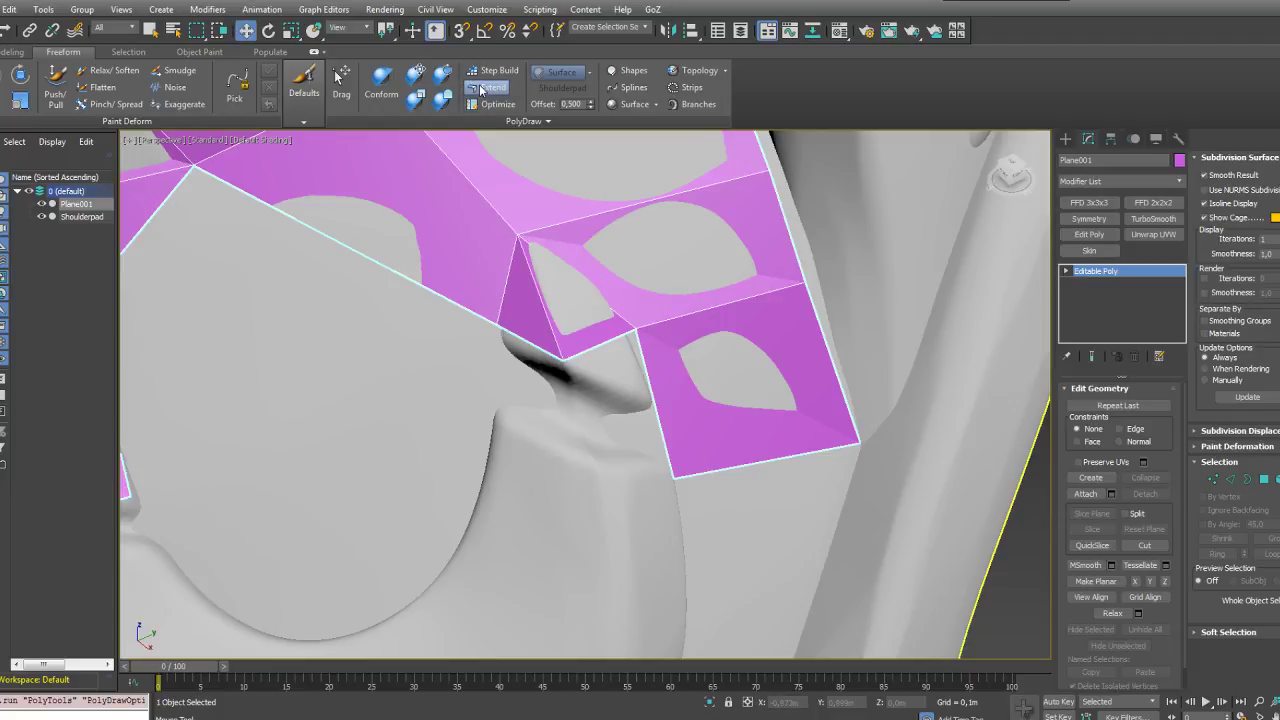
left_click_drag(637, 331, 605, 496)
left_click_drag(555, 368, 489, 477)
Step: Fine-tune the vertices at the small ornament's tip, its lower corner and the bottom edge of the new quads
scroll(527, 418, "down", 2)
left_click_drag(533, 303, 525, 291)
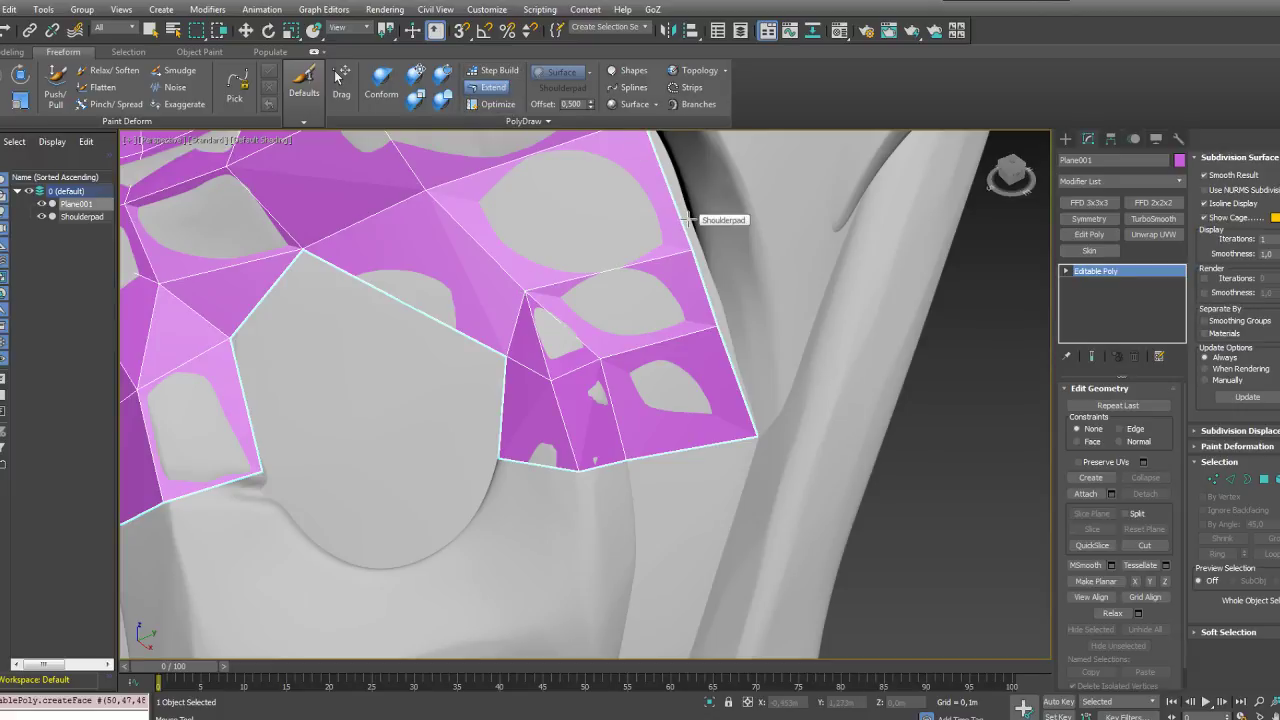
left_click_drag(584, 471, 577, 475)
left_click_drag(601, 357, 604, 357)
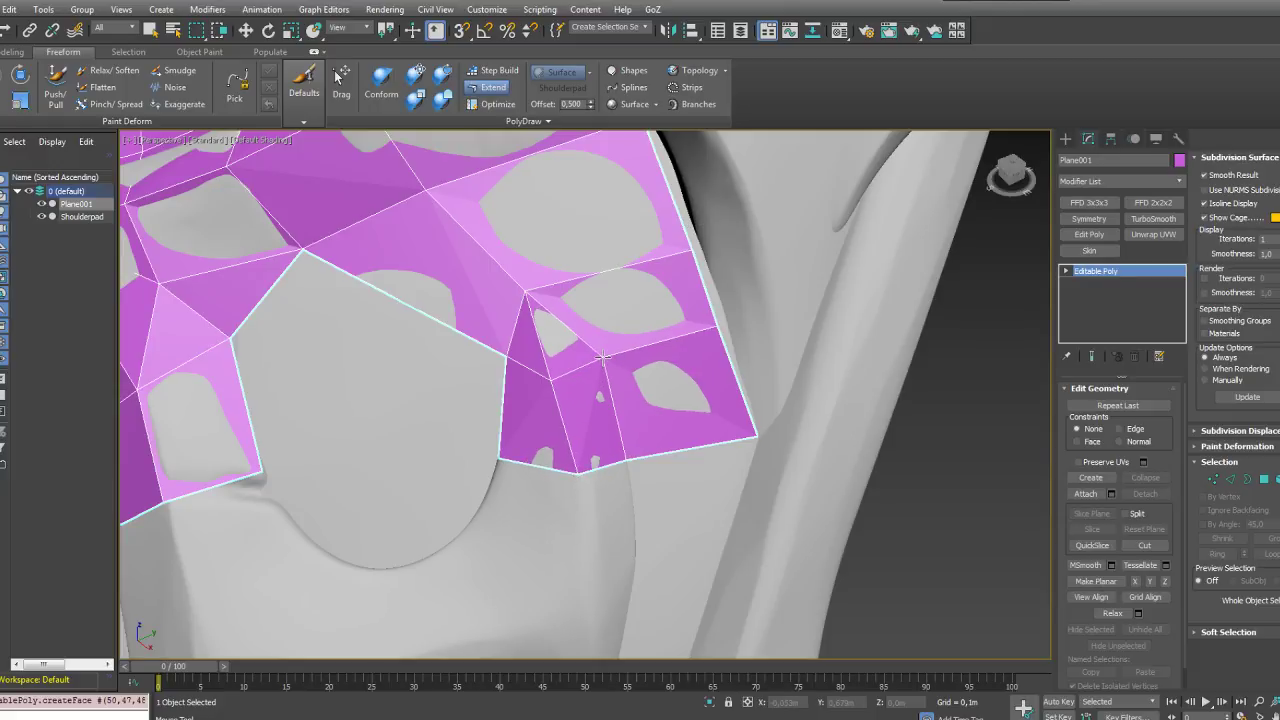
Step: Extend a quad down from the new quads' bottom edge and fill the corner beside it toward the outer rim with another
left_click_drag(525, 290, 536, 294)
scroll(475, 247, "down", 4)
mouse_move(524, 322)
middle_mouse_down()
mouse_move(475, 247)
mouse_move(524, 325)
middle_mouse_up()
scroll(524, 325, "up", 2)
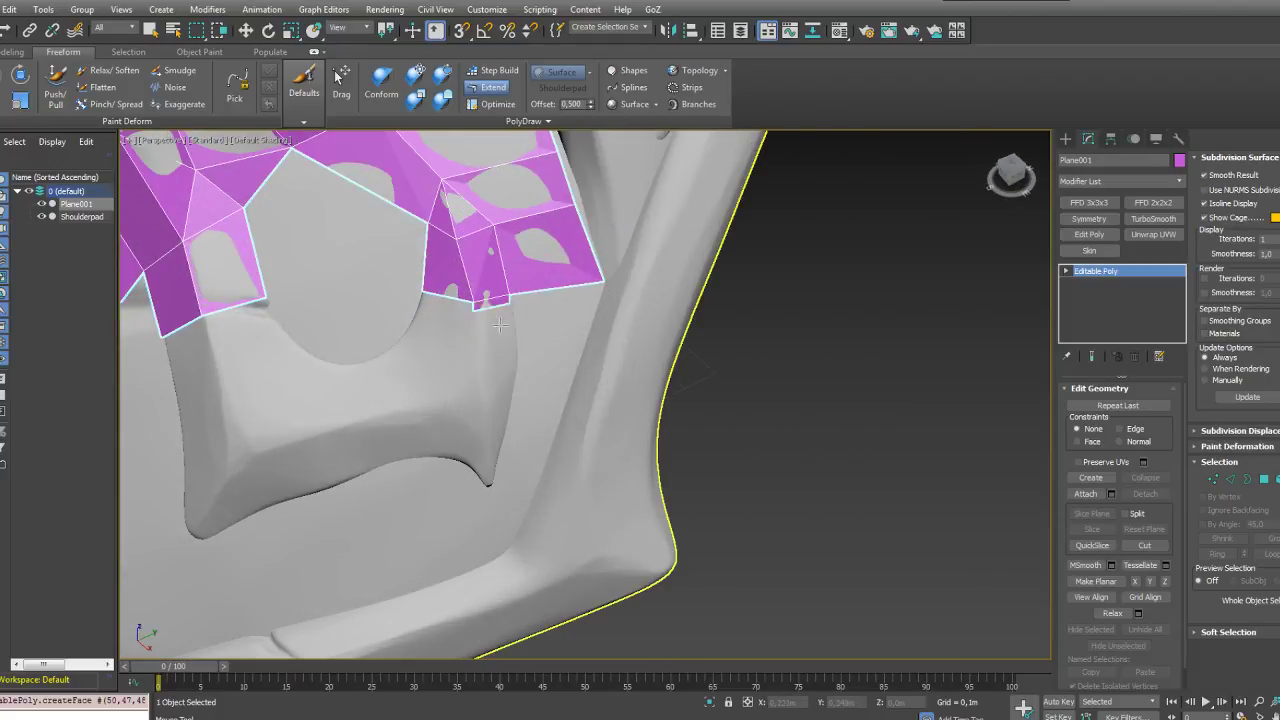
left_click_drag(493, 300, 516, 358, "shift")
middle_click_drag(542, 333, 514, 332, "alt")
left_click_drag(479, 299, 548, 376)
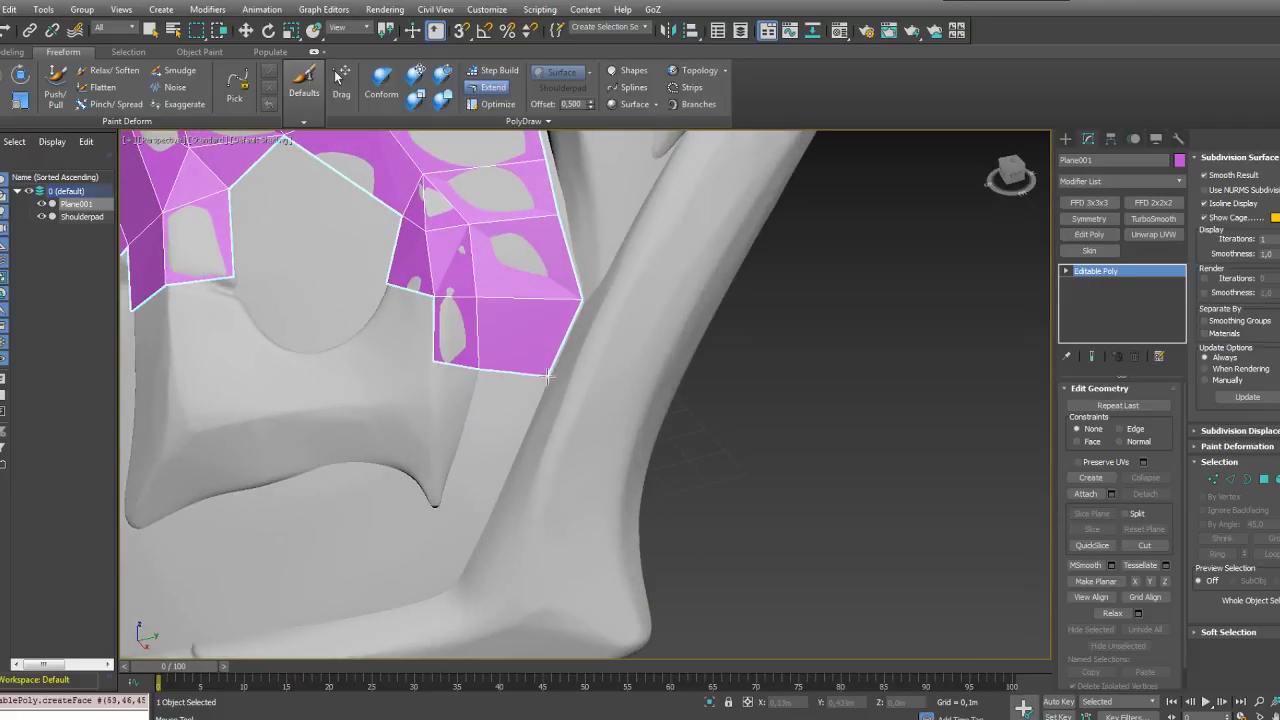
Step: Extend a second row of two quads downward, following the ornament's ridge and the inner side of the outer rim
middle_click_drag(548, 376, 569, 343, "alt")
left_click_drag(533, 306, 589, 404)
scroll(559, 386, "up", 2)
mouse_move(559, 386)
middle_mouse_down()
mouse_move(573, 323)
mouse_move(543, 391)
middle_mouse_up()
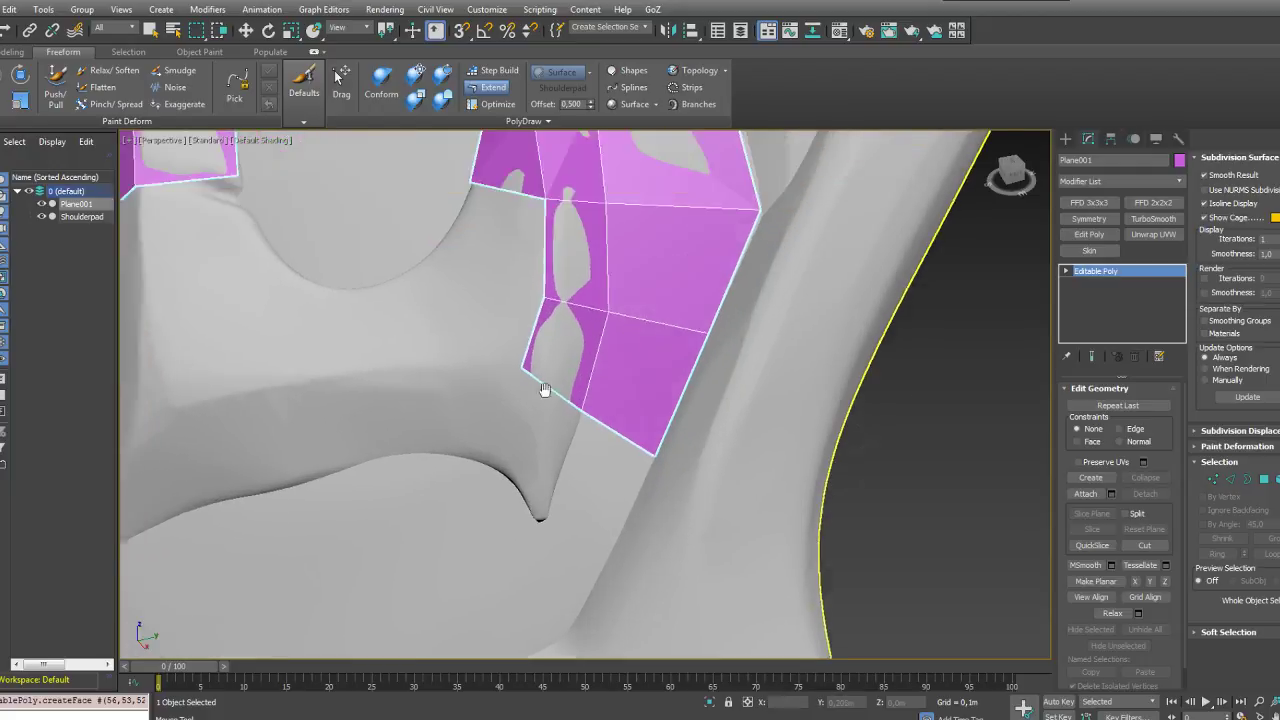
Step: Extend two quads down beside the round recess's lower edge, and one from the ridge strip's end toward the ornament's lower spike tip
scroll(543, 391, "down", 5)
scroll(546, 301, "up", 3)
left_click_drag(560, 397, 492, 425)
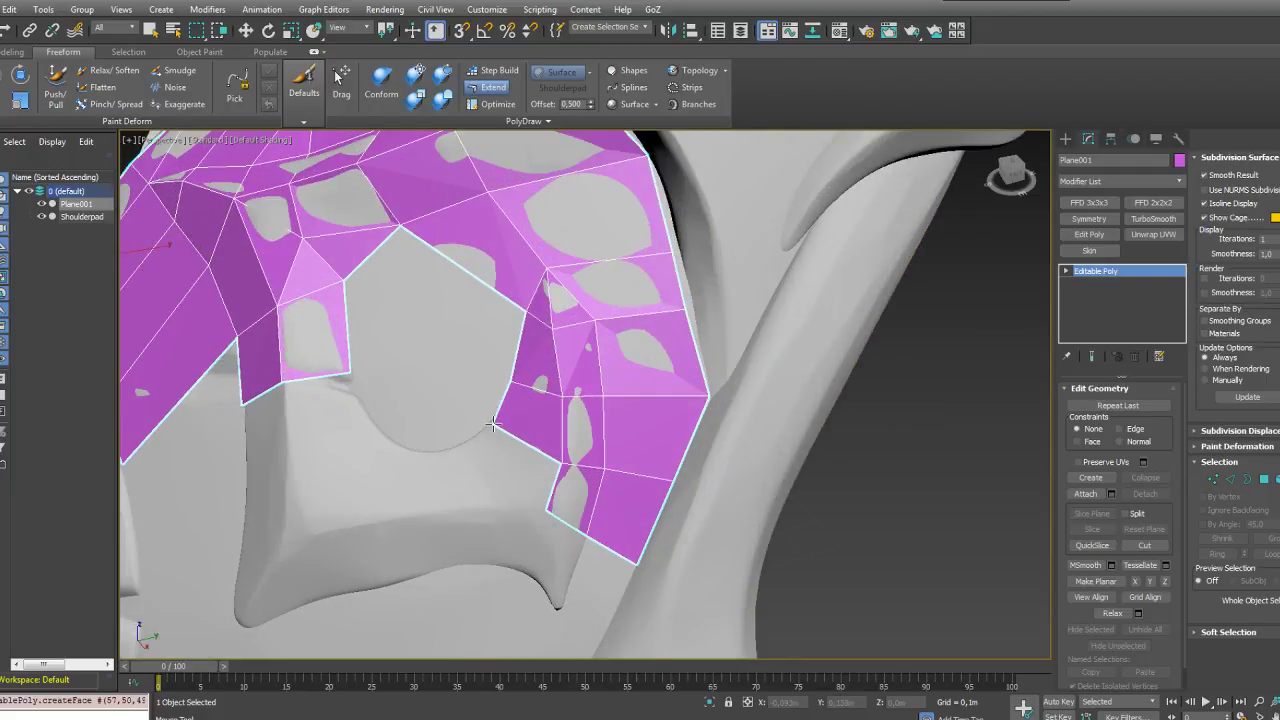
left_click_drag(559, 463, 487, 505)
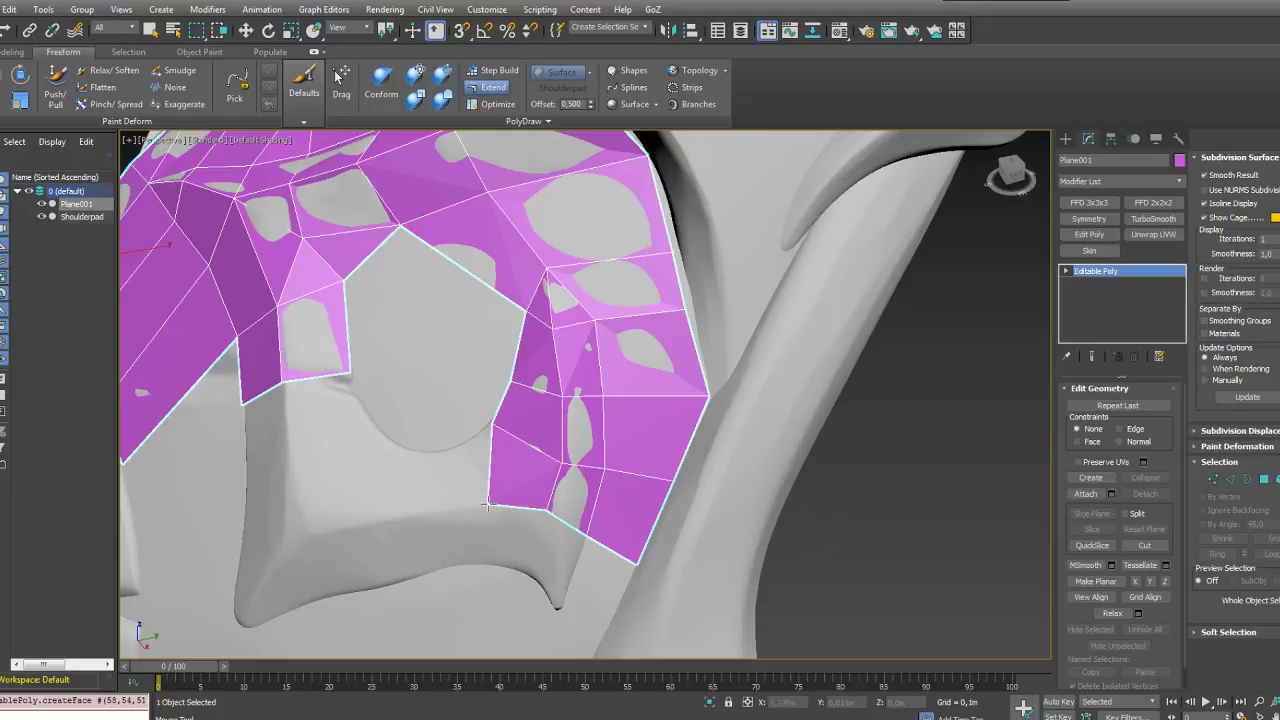
middle_click_drag(569, 519, 578, 453)
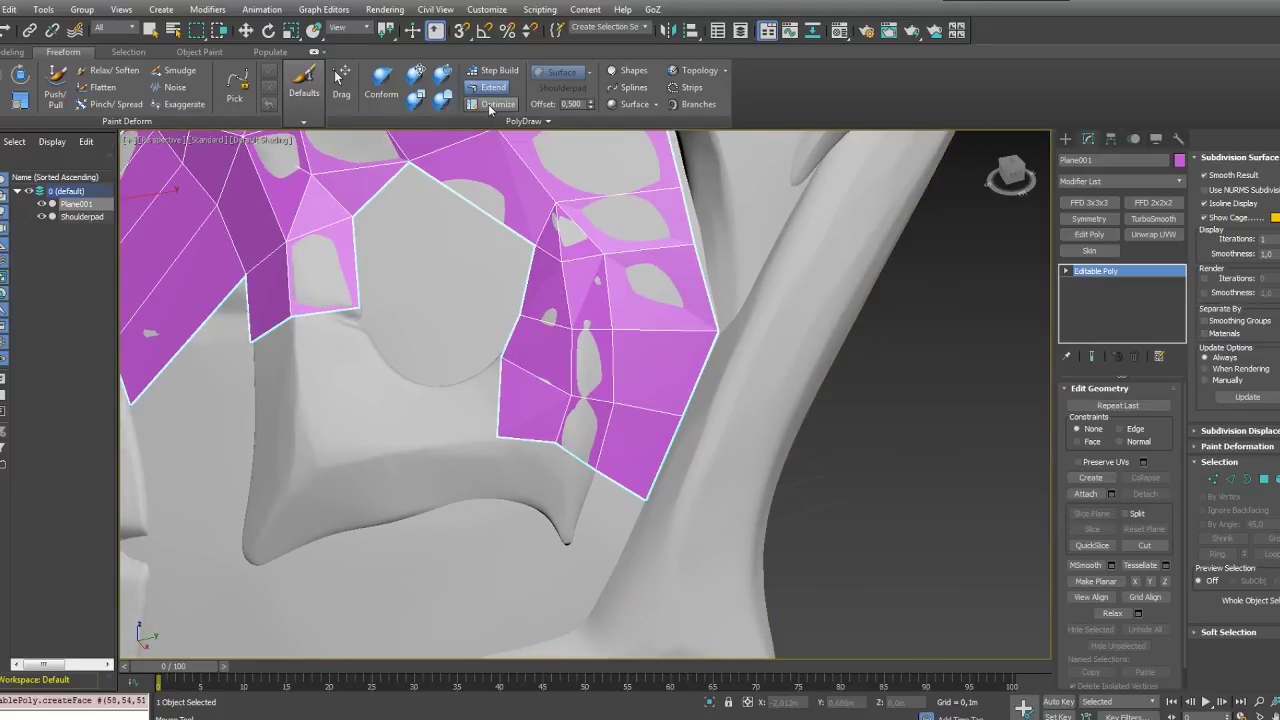
middle_click_drag(549, 390, 531, 292)
left_click_drag(537, 346, 549, 447)
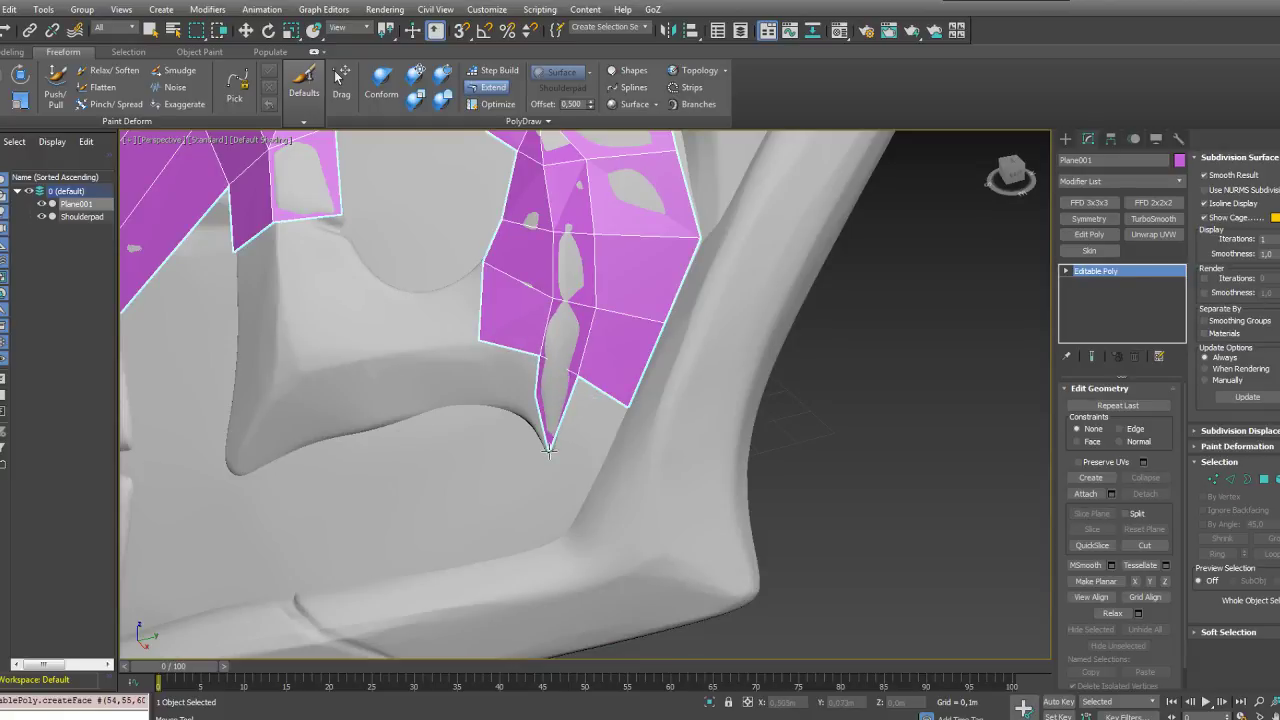
left_click(493, 104)
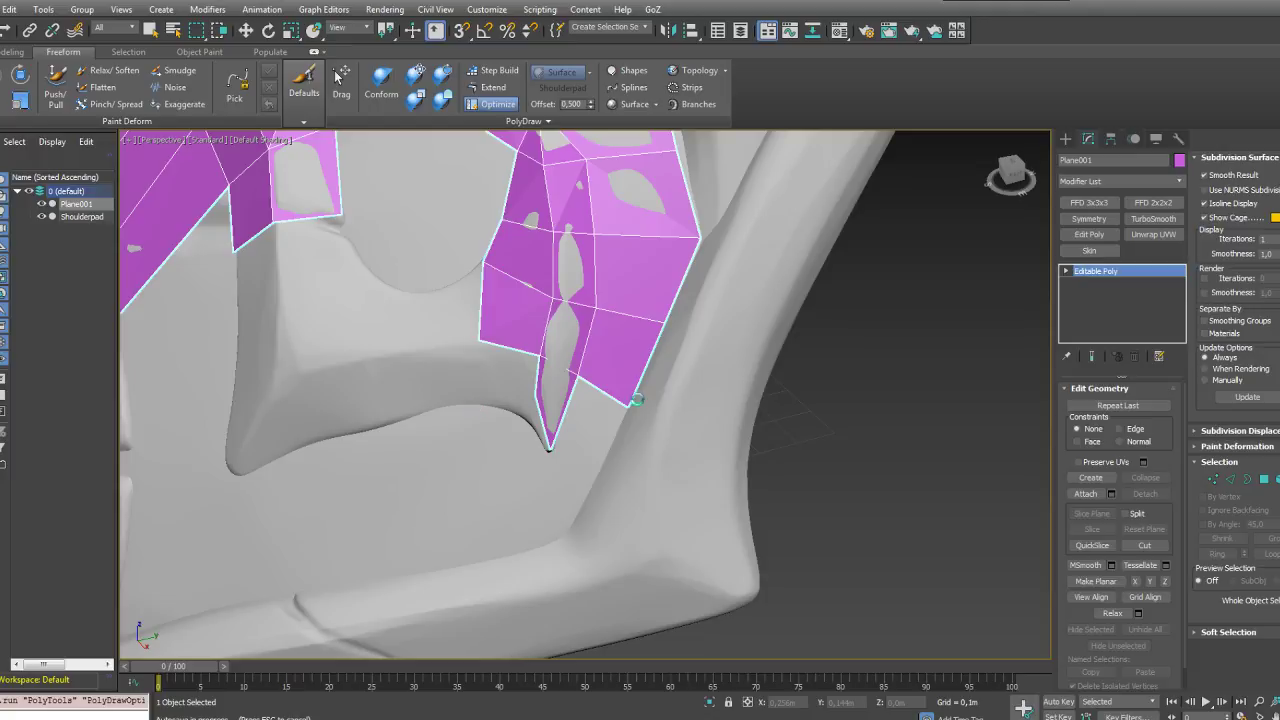
left_click(474, 343)
key("ctrl+z")
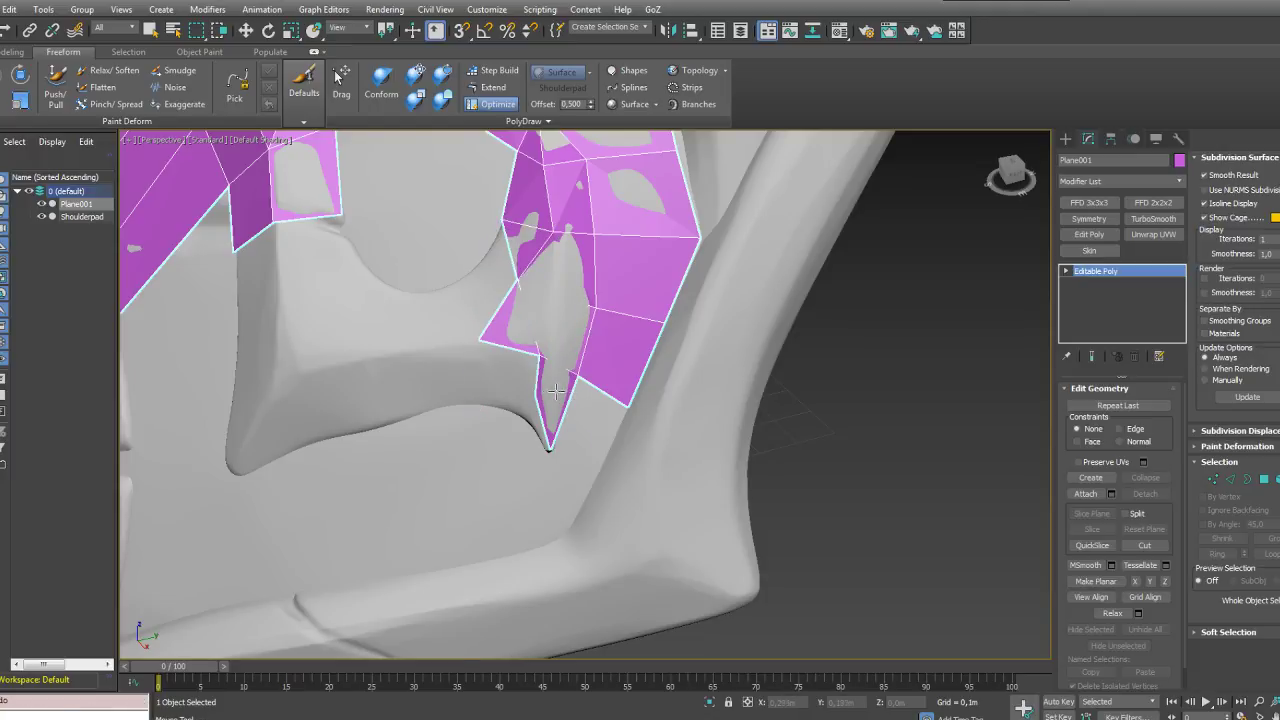
left_click(539, 357)
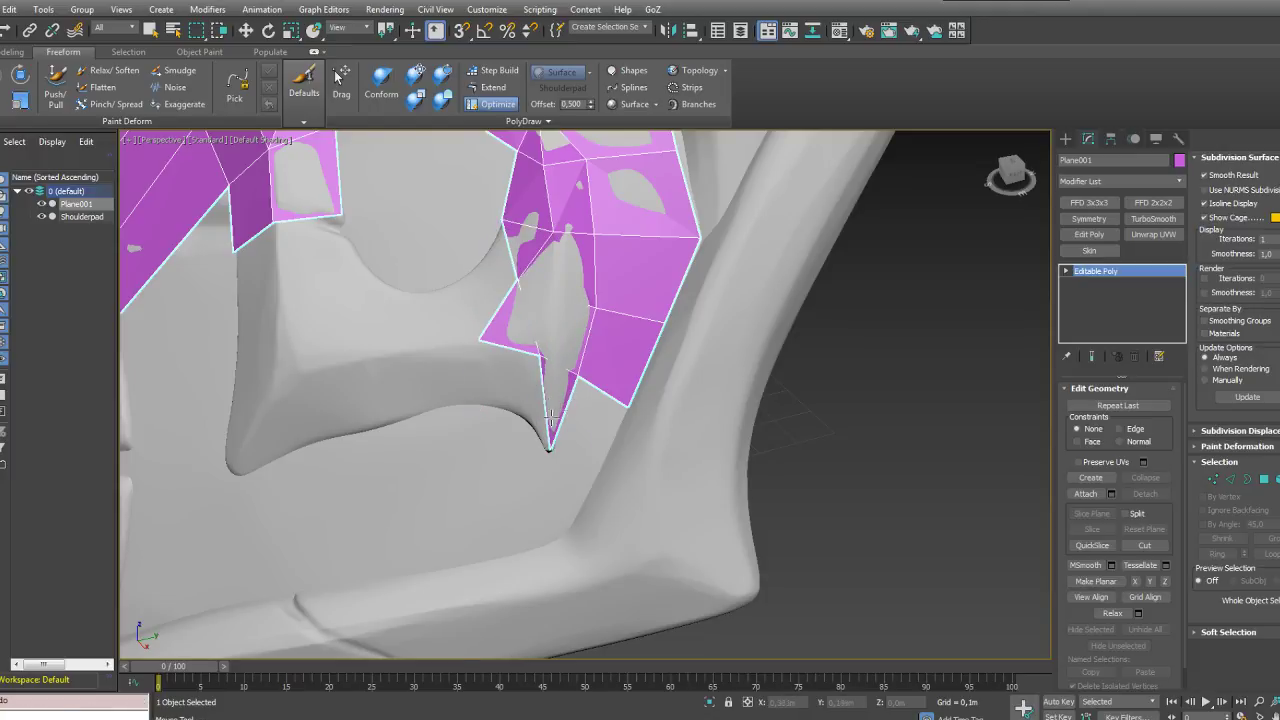
left_click(496, 88)
left_click_drag(578, 379, 591, 488)
left_click_drag(540, 354, 493, 406)
mouse_move(555, 354)
middle_mouse_down("alt")
mouse_move(498, 371)
mouse_move(549, 340)
middle_mouse_up("alt")
scroll(544, 317, "up", 3)
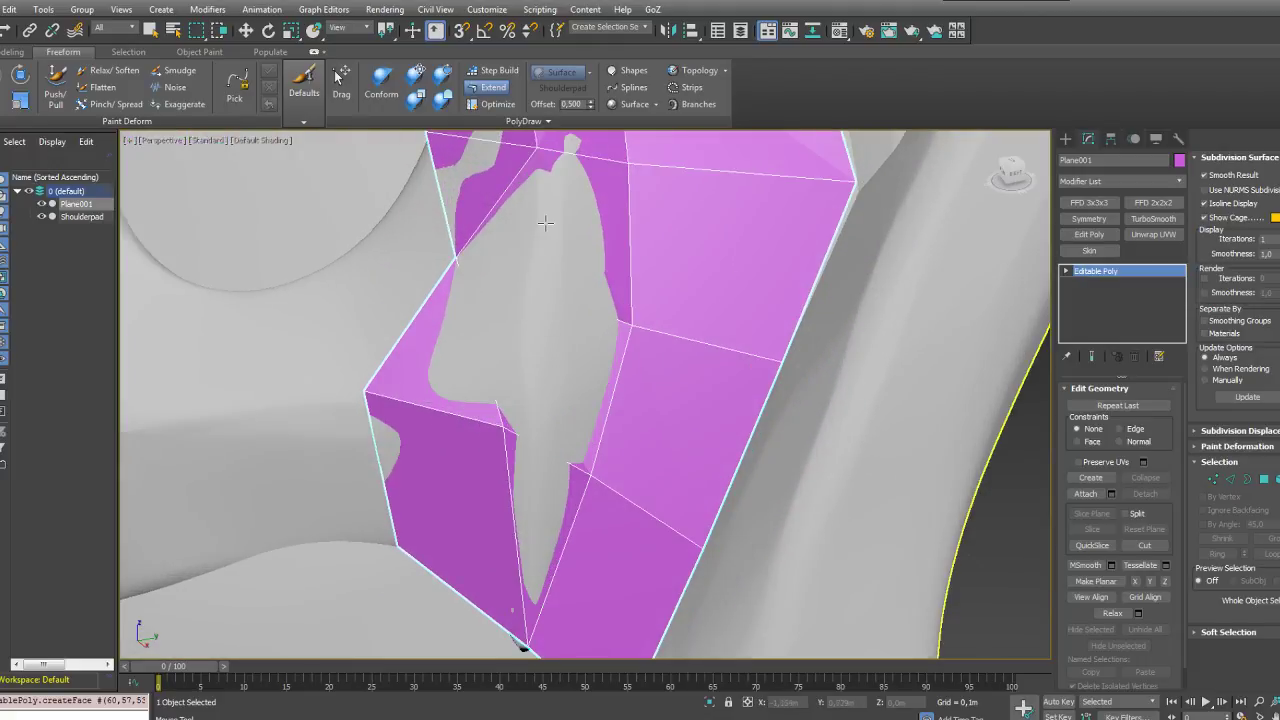
middle_click_drag(547, 224, 549, 252, "alt")
key("F3")
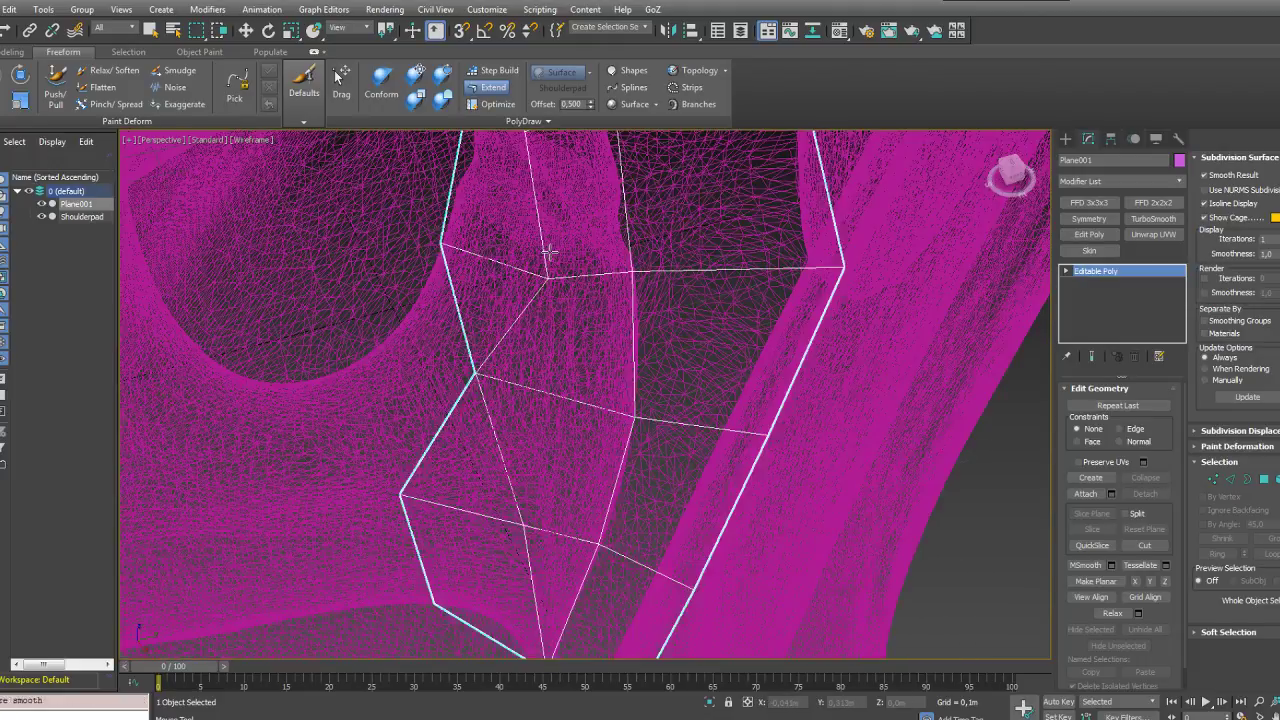
key("F3")
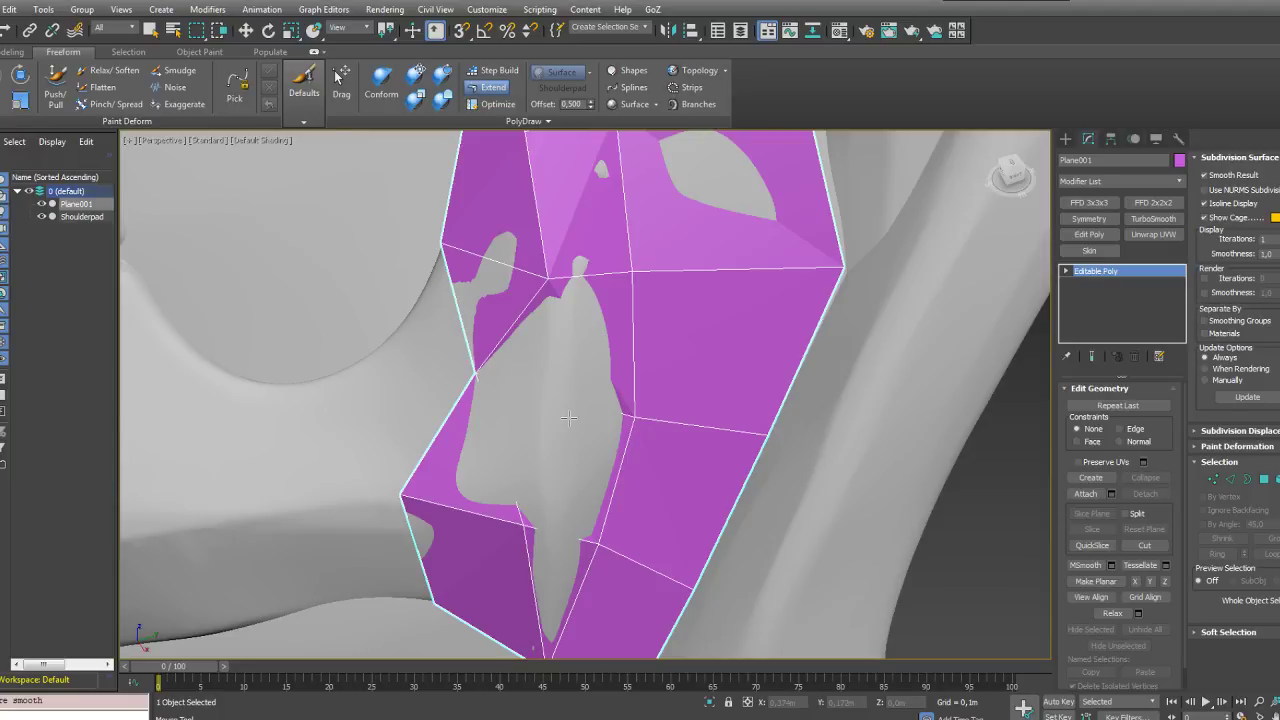
key("ctrl+z")
key("ctrl+z")
key("ctrl+z")
key("ctrl+z")
key("ctrl+z")
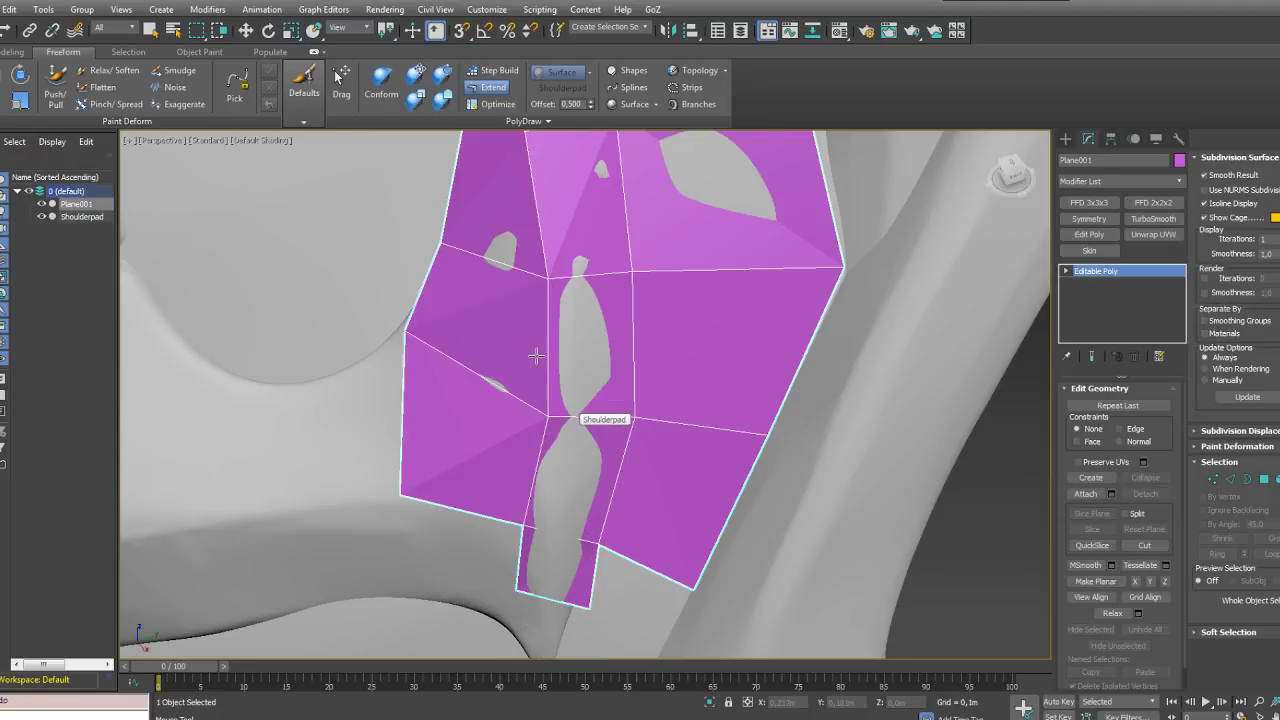
Step: Collapse the spike quad's two bottom vertices into one point at the spike's tip with Optimize, and return to Extend
middle_click_drag(536, 356, 484, 276)
scroll(484, 276, "down", 3)
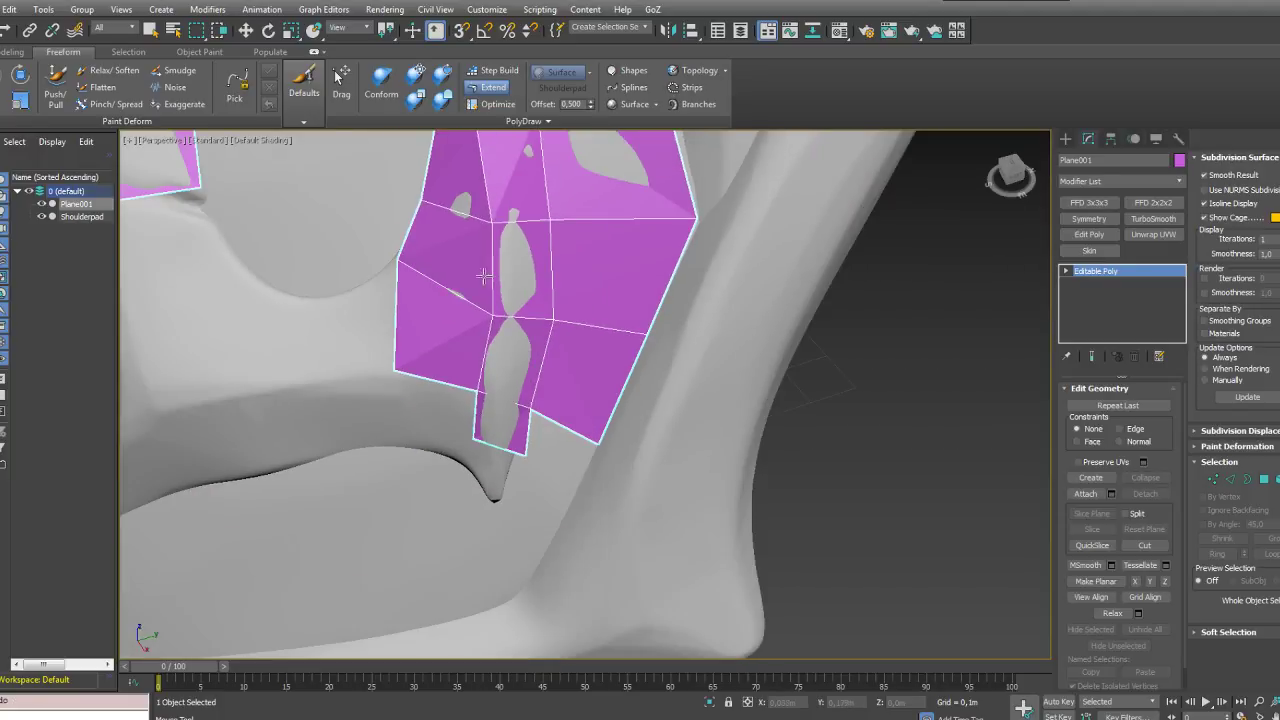
left_click(494, 104)
left_click_drag(474, 440, 494, 500)
left_click(490, 89)
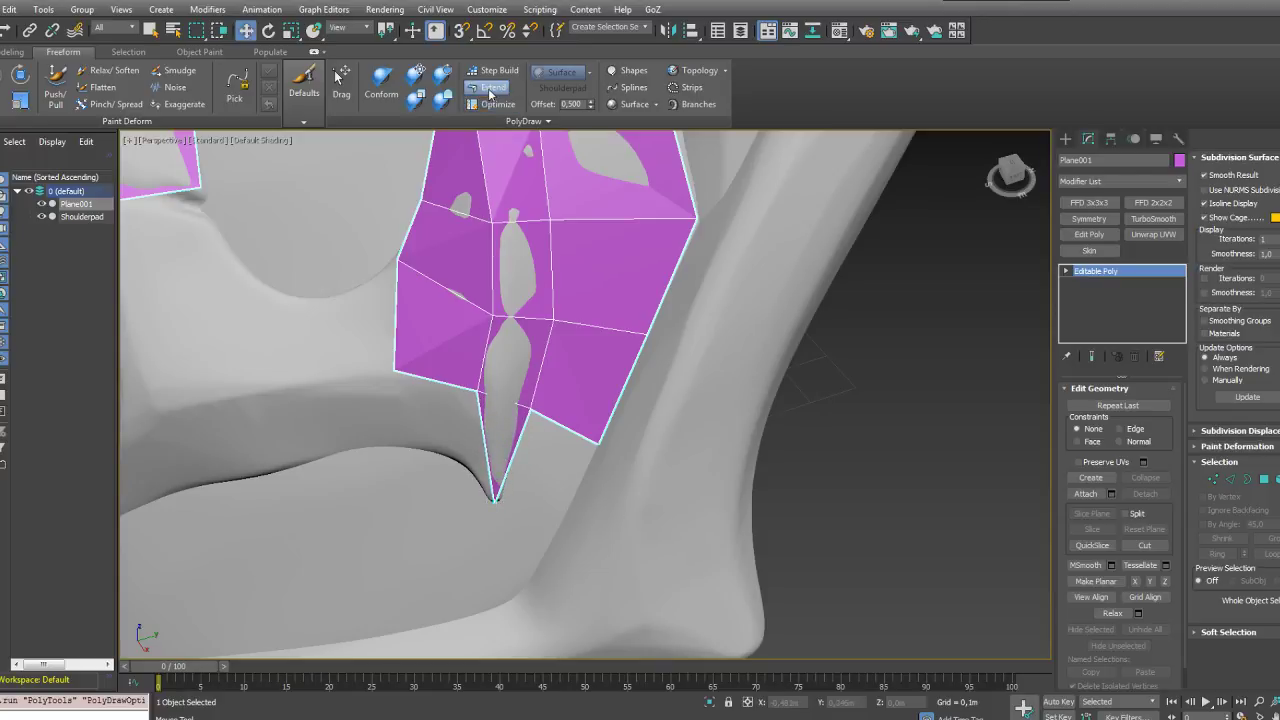
Step: Extend a quad on each side of the spike's tip and fit the tip and inner corner vertices to the ornament's edge
left_click_drag(530, 410, 550, 533)
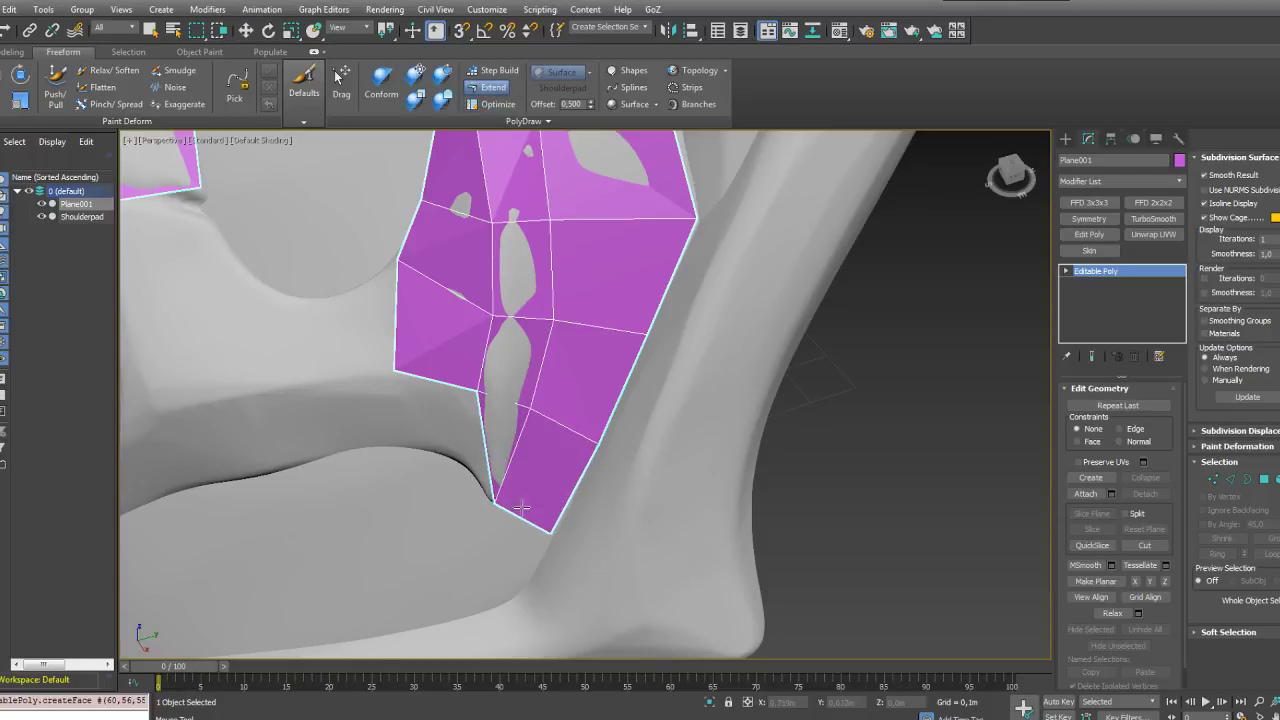
middle_click_drag(521, 508, 553, 402)
left_click_drag(591, 369, 519, 421)
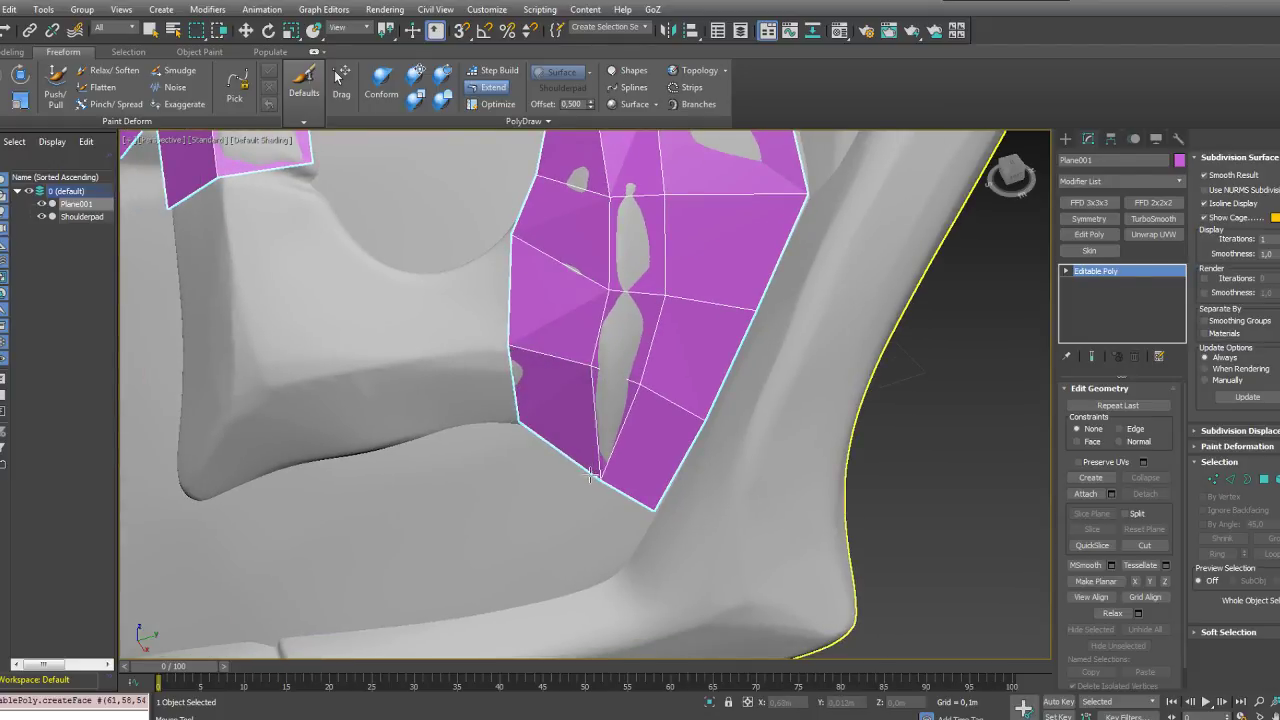
mouse_move(602, 481)
left_mouse_down("ctrl+alt+shift")
mouse_move(606, 442)
mouse_move(600, 477)
left_mouse_up("ctrl+alt+shift")
left_click_drag(520, 421, 551, 412, "ctrl+alt+shift")
Step: Extend two quads from the spike along the ornament's lower bar, adjusting the first quad's end vertices to the bar's edges
left_click_drag(517, 356, 438, 389, "shift")
left_click_drag(420, 346, 429, 354, "ctrl+alt+shift")
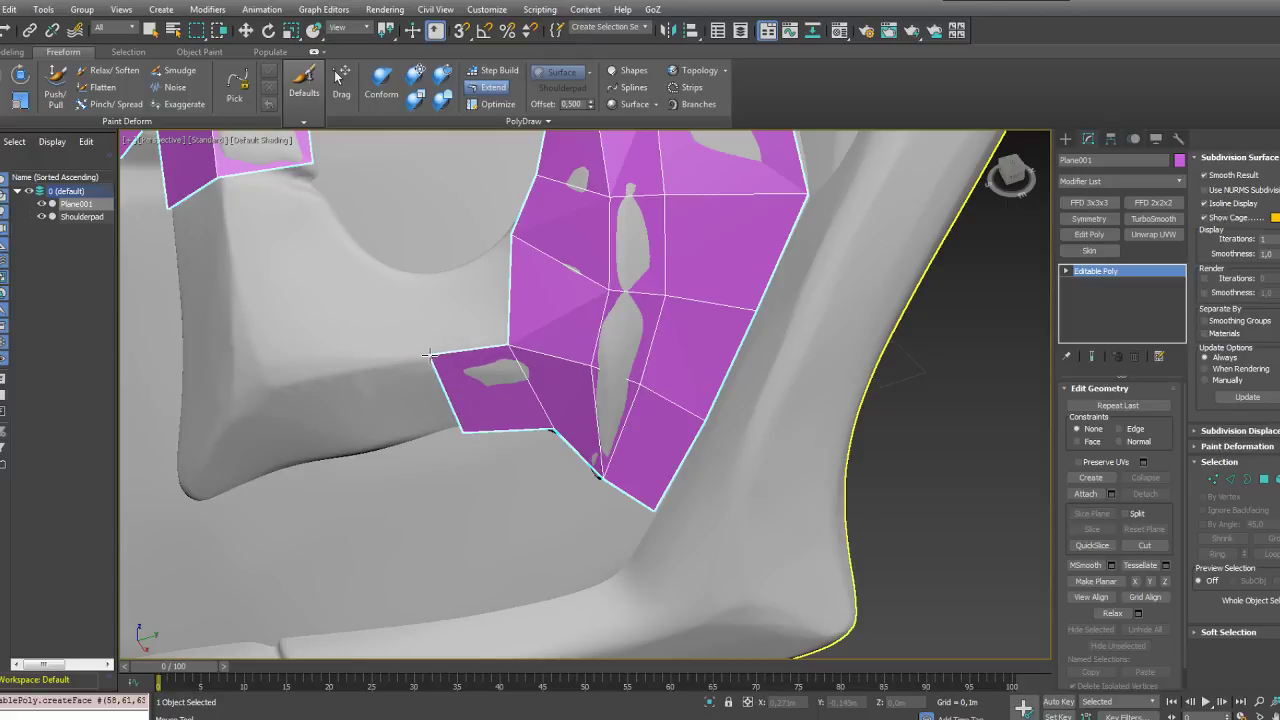
left_click_drag(456, 432, 441, 436, "ctrl+alt+shift")
left_click_drag(430, 356, 404, 360, "ctrl+alt+shift")
left_click_drag(442, 435, 429, 440, "ctrl+alt+shift")
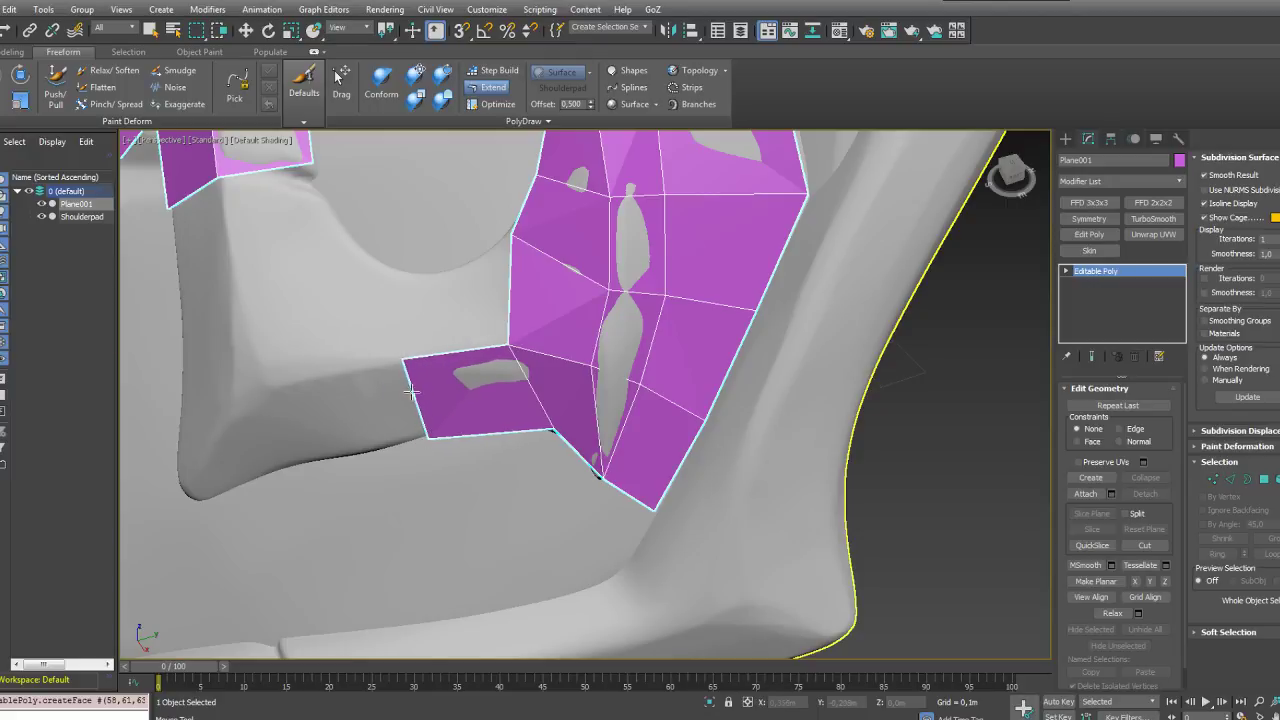
left_click_drag(411, 391, 295, 473, "shift")
middle_click_drag(530, 304, 500, 319)
scroll(500, 317, "down", 4)
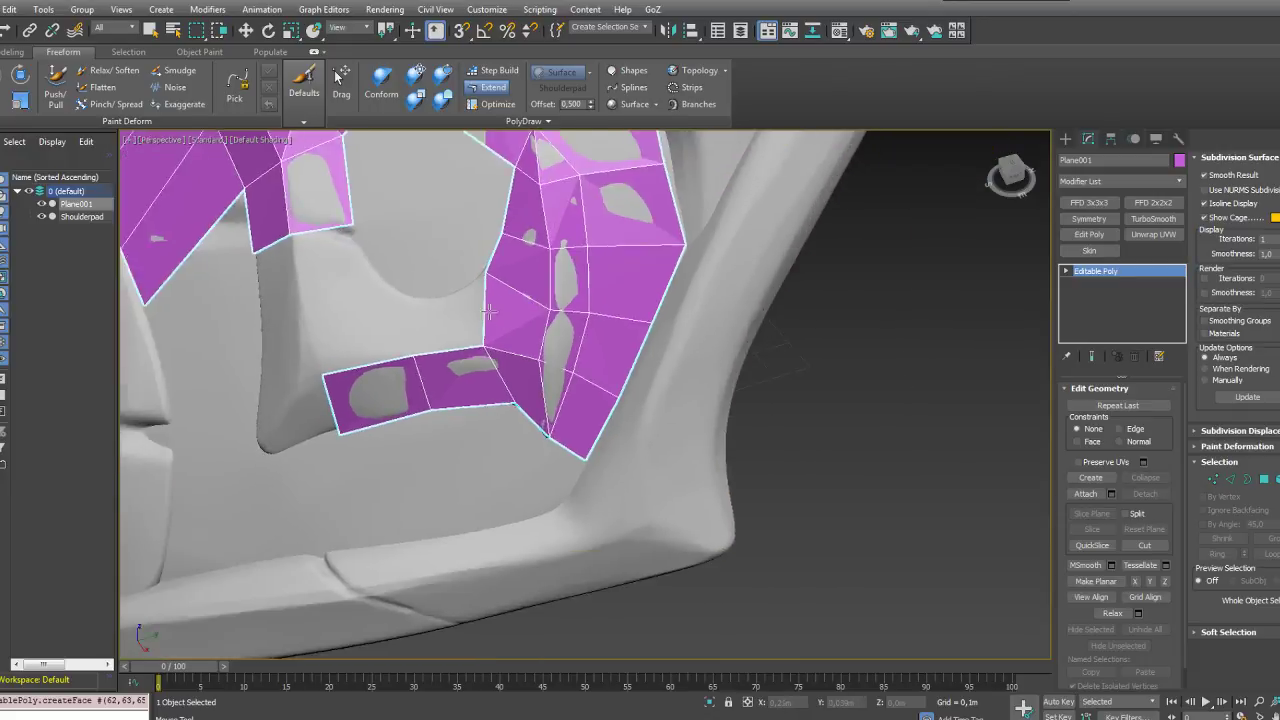
Step: Extend quads from the lower bar's bottom edge across the flat area to the lower rim, joining them to the spike's outer quads
scroll(502, 370, "up", 2)
middle_click_drag(502, 372, 563, 360)
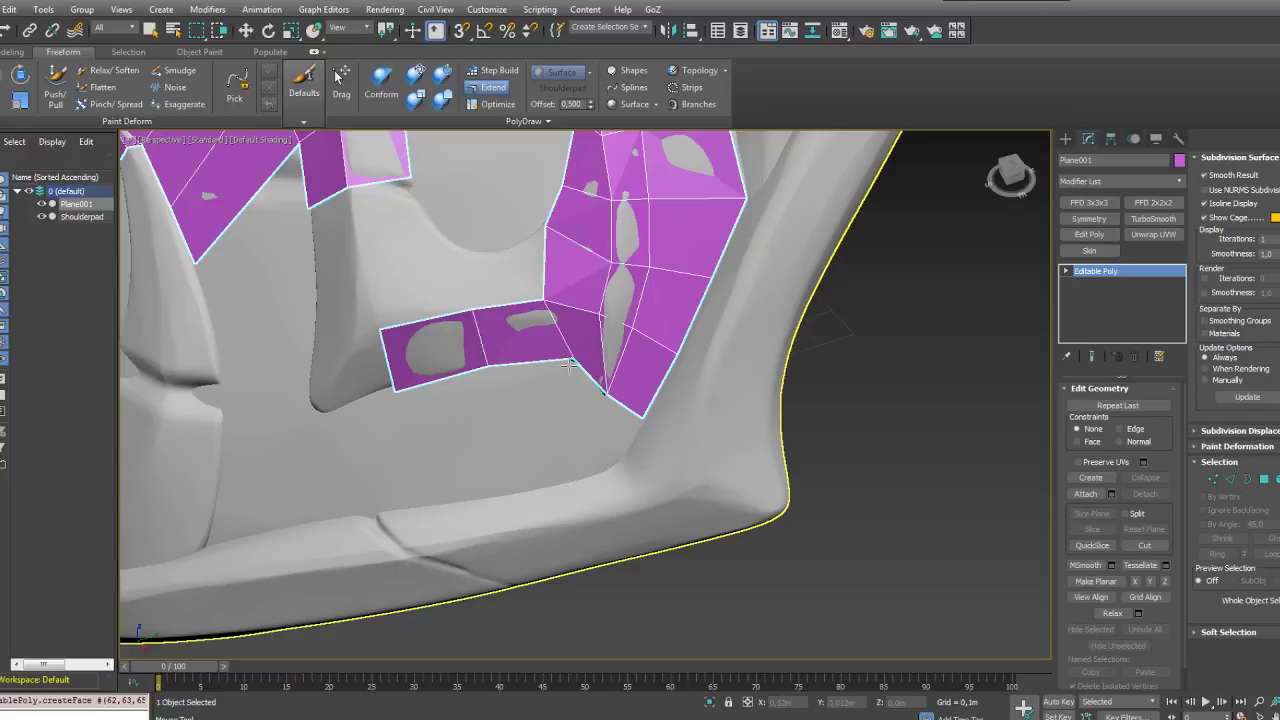
left_click_drag(568, 366, 571, 473, "shift")
middle_click_drag(521, 438, 608, 402, "alt")
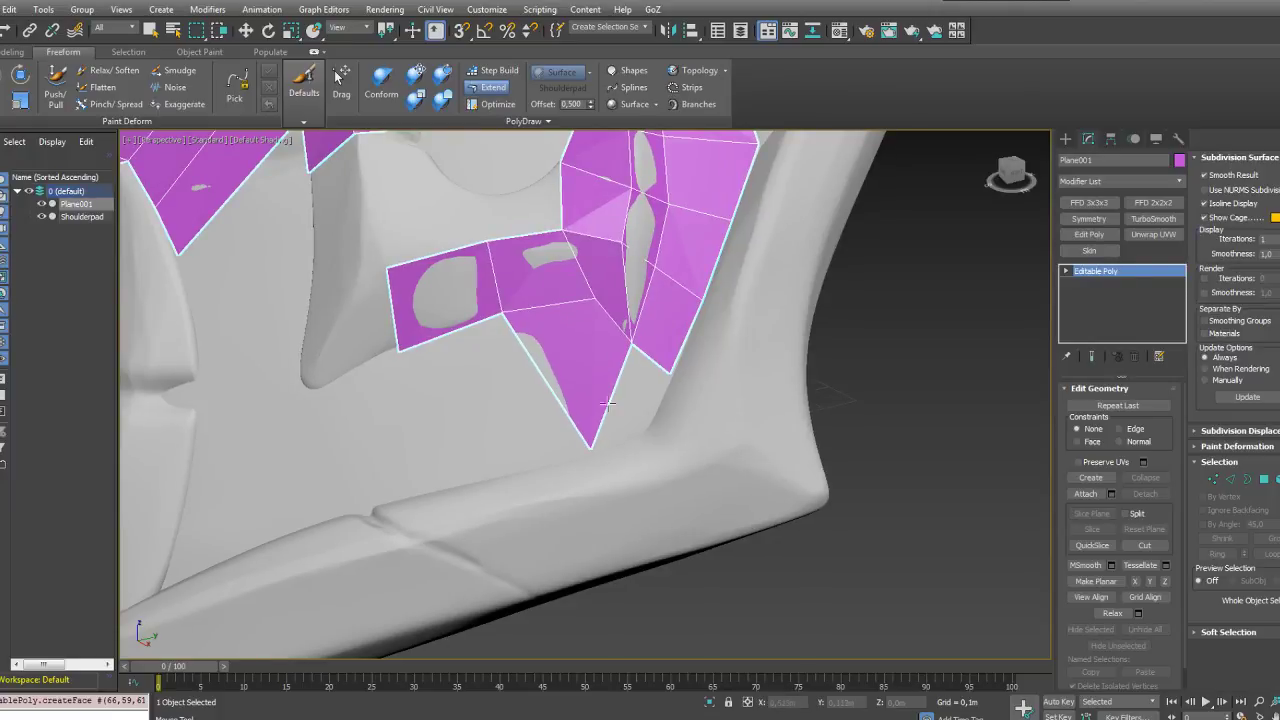
middle_click_drag(569, 379, 554, 393, "alt")
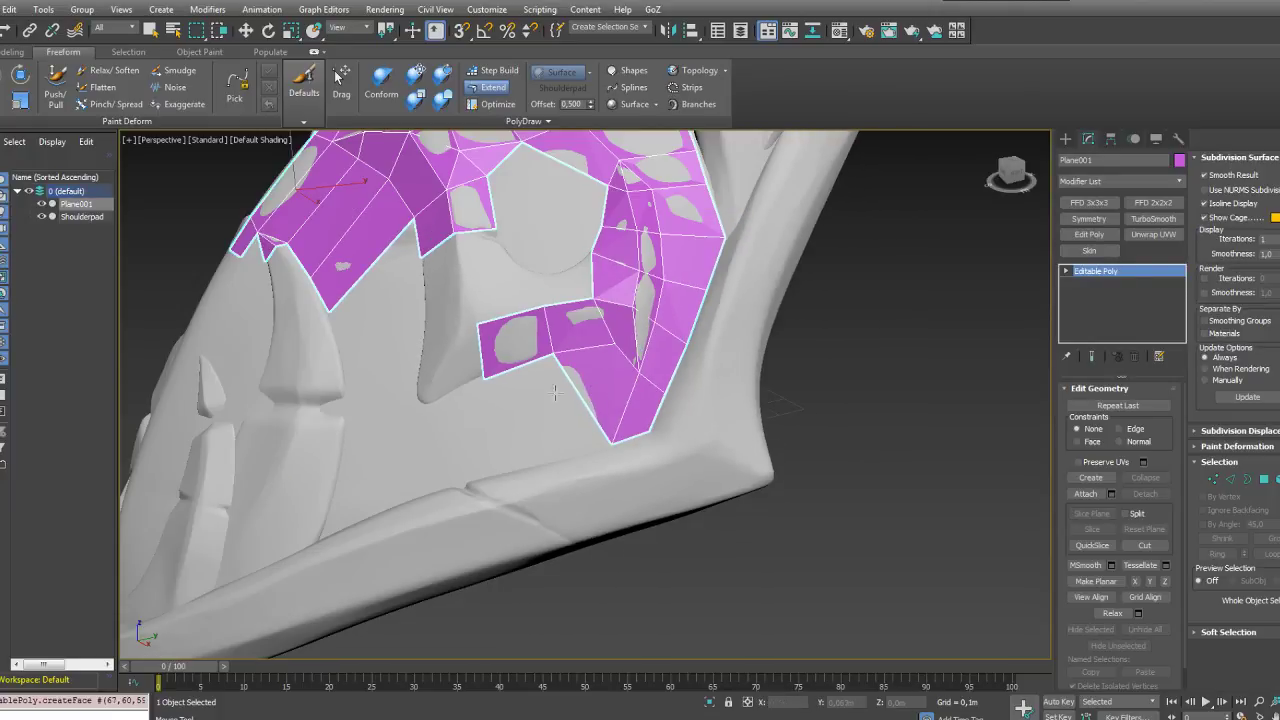
left_click_drag(552, 360, 494, 475)
middle_click_drag(490, 472, 526, 458, "alt")
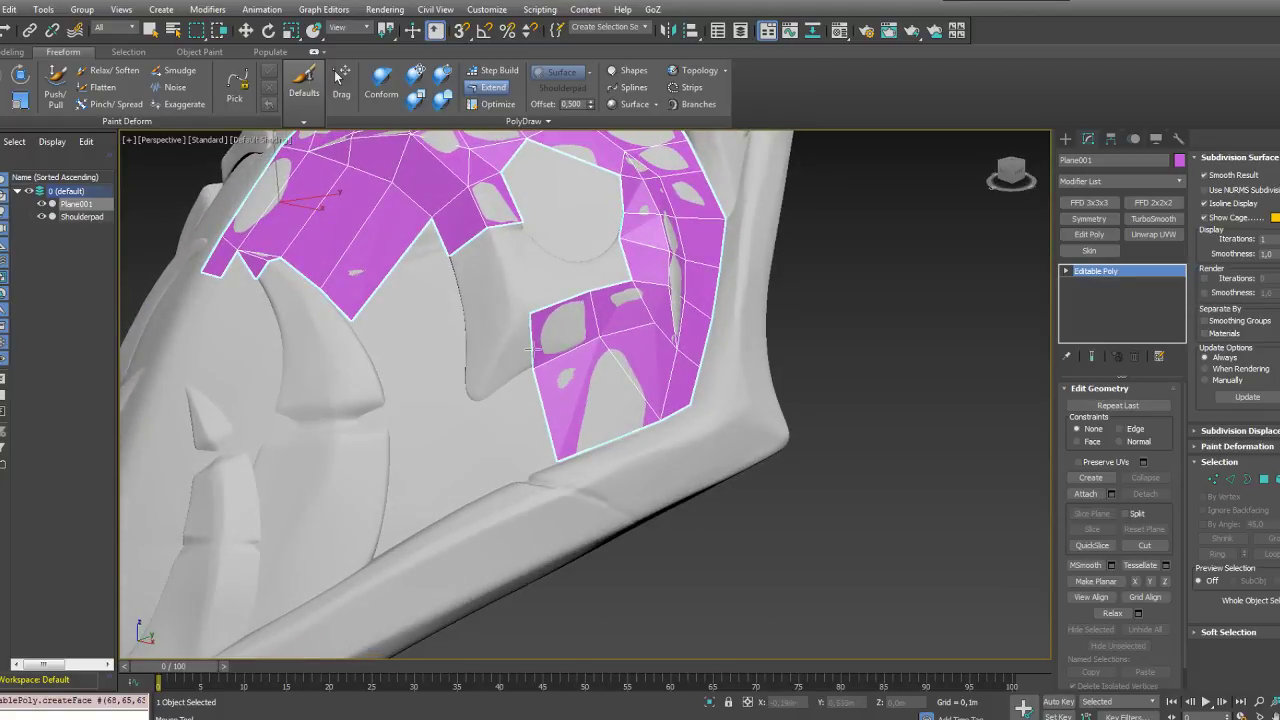
Step: Extend the lower bar's end to the ornament's pointed corner, and continue the arch strip down with two quads to join it
left_click_drag(533, 355, 475, 399)
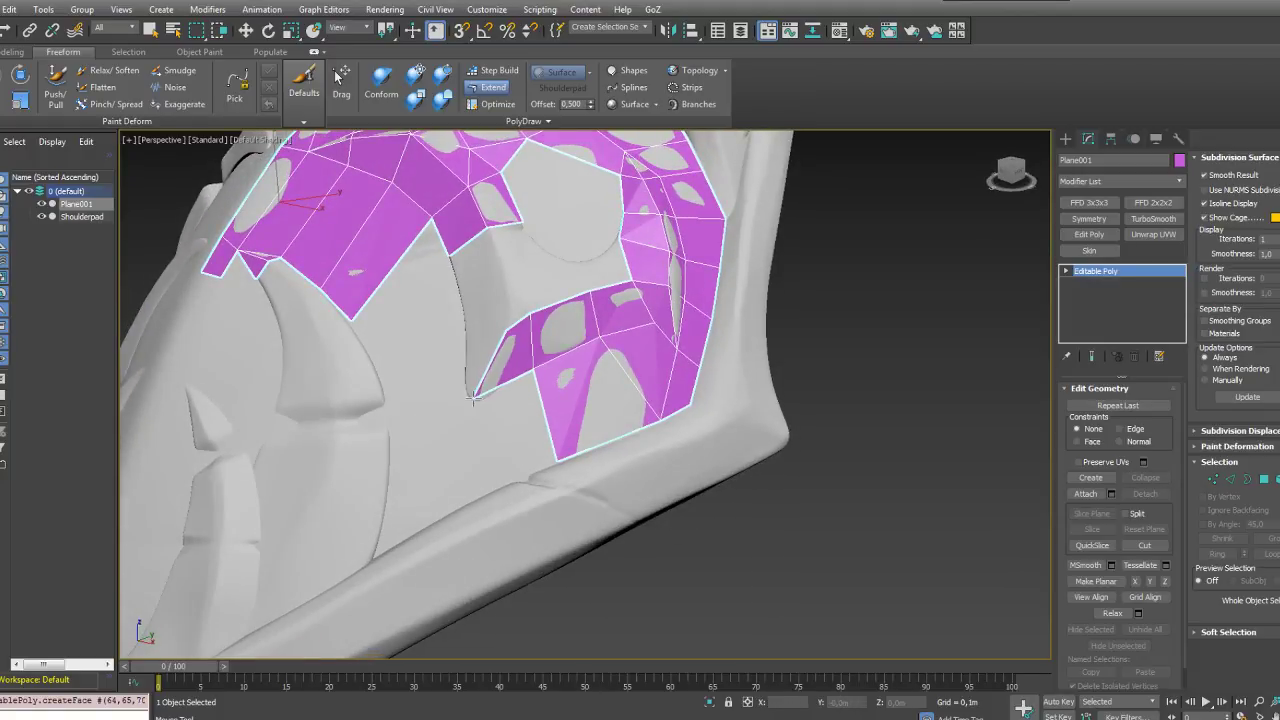
scroll(497, 290, "up", 3)
mouse_move(460, 248)
left_mouse_down("shift")
mouse_move(484, 312)
mouse_move(443, 352)
left_mouse_up("shift")
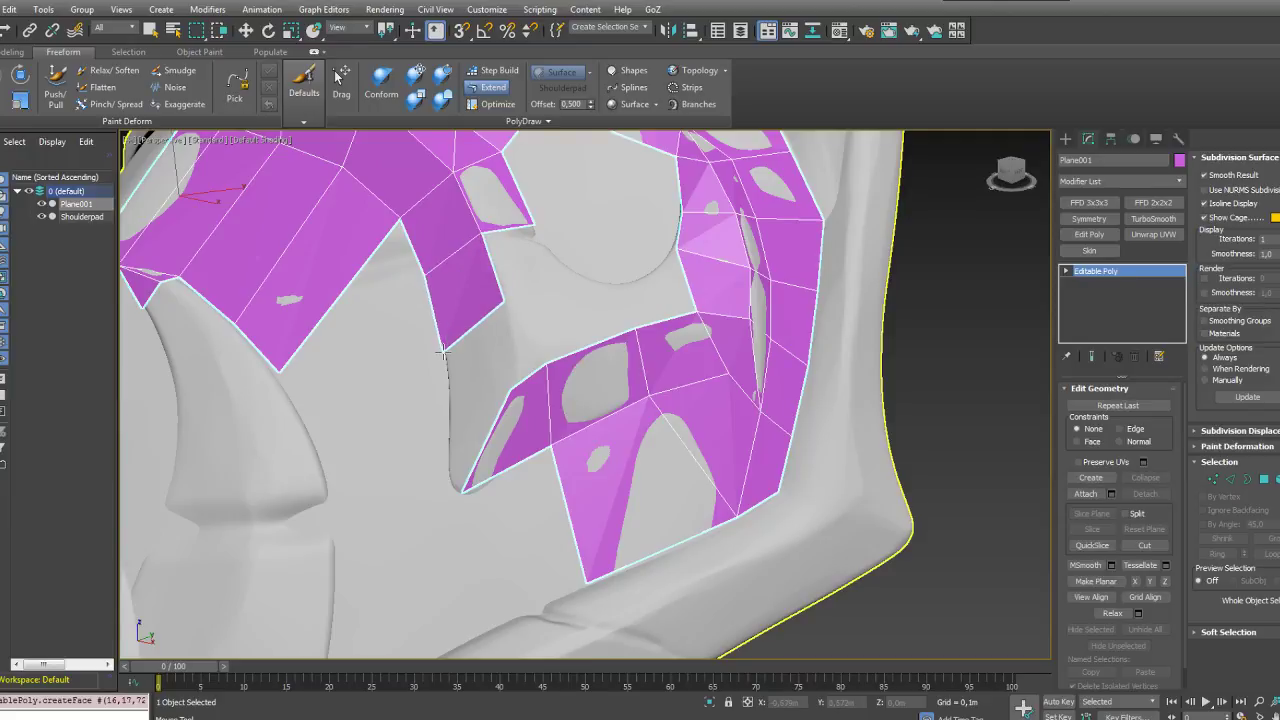
mouse_move(540, 305)
middle_mouse_down("alt")
mouse_move(540, 334)
mouse_move(549, 309)
middle_mouse_up("alt")
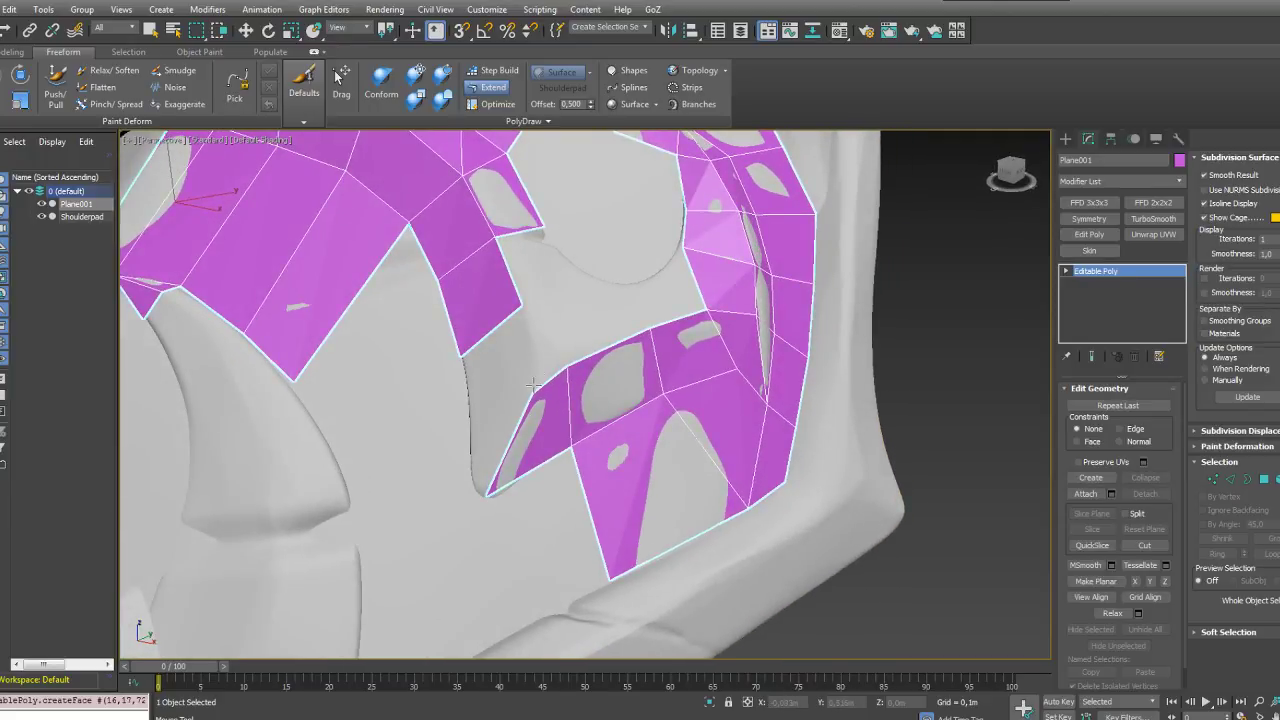
left_click_drag(531, 388, 567, 368, "ctrl+alt+shift")
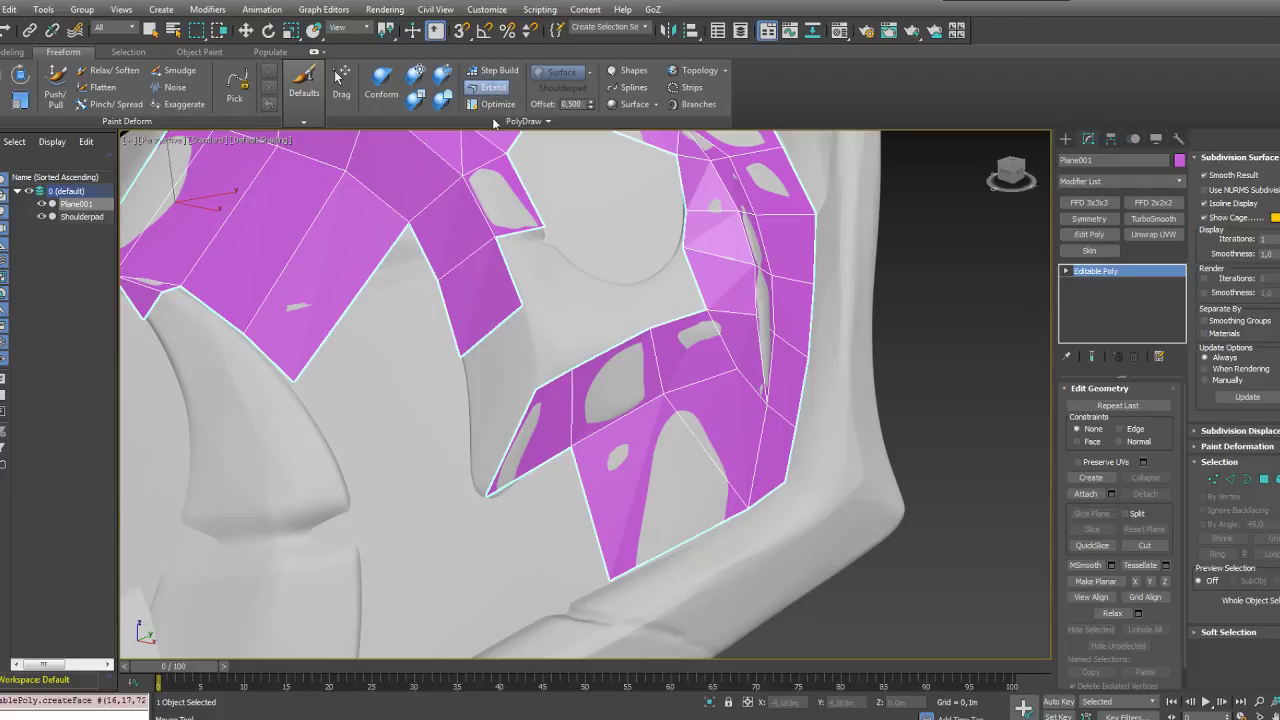
left_click_drag(493, 371, 508, 440)
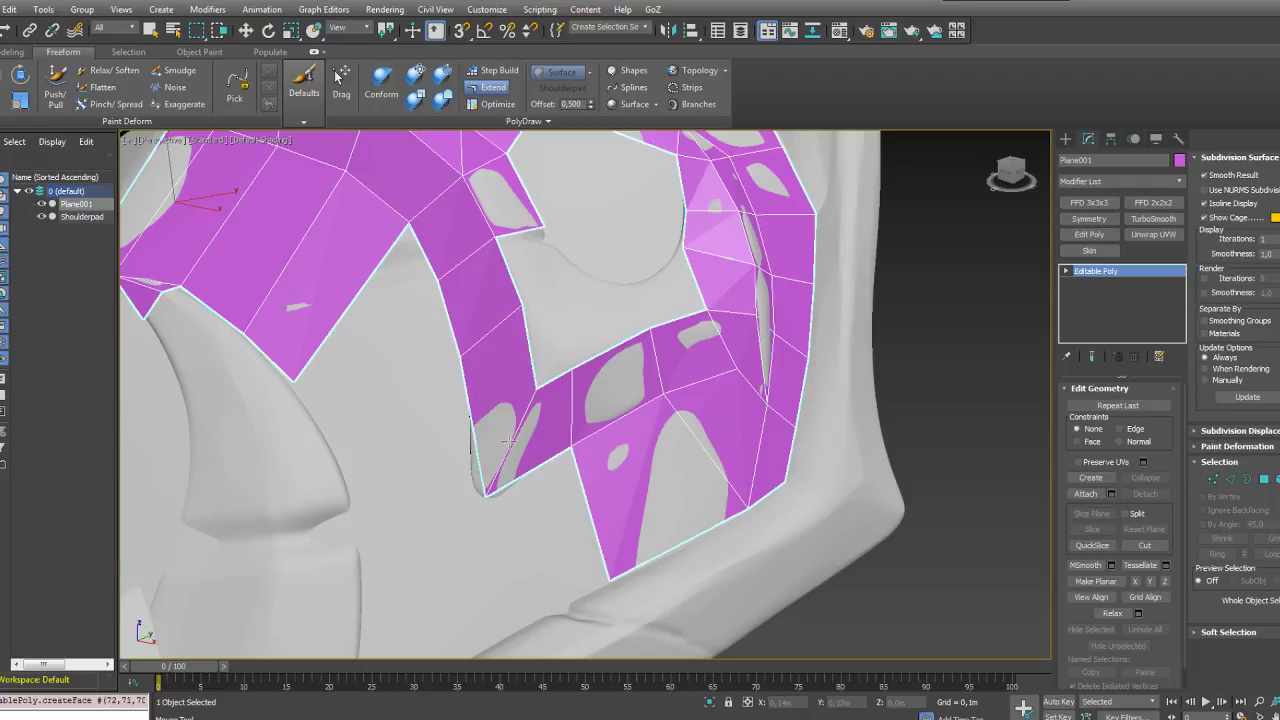
Step: Fine-tune the vertices at the ornament's pointed corner and along the inner edge of the joined arch strip
left_click_drag(490, 495, 479, 503)
left_click_drag(541, 389, 540, 388)
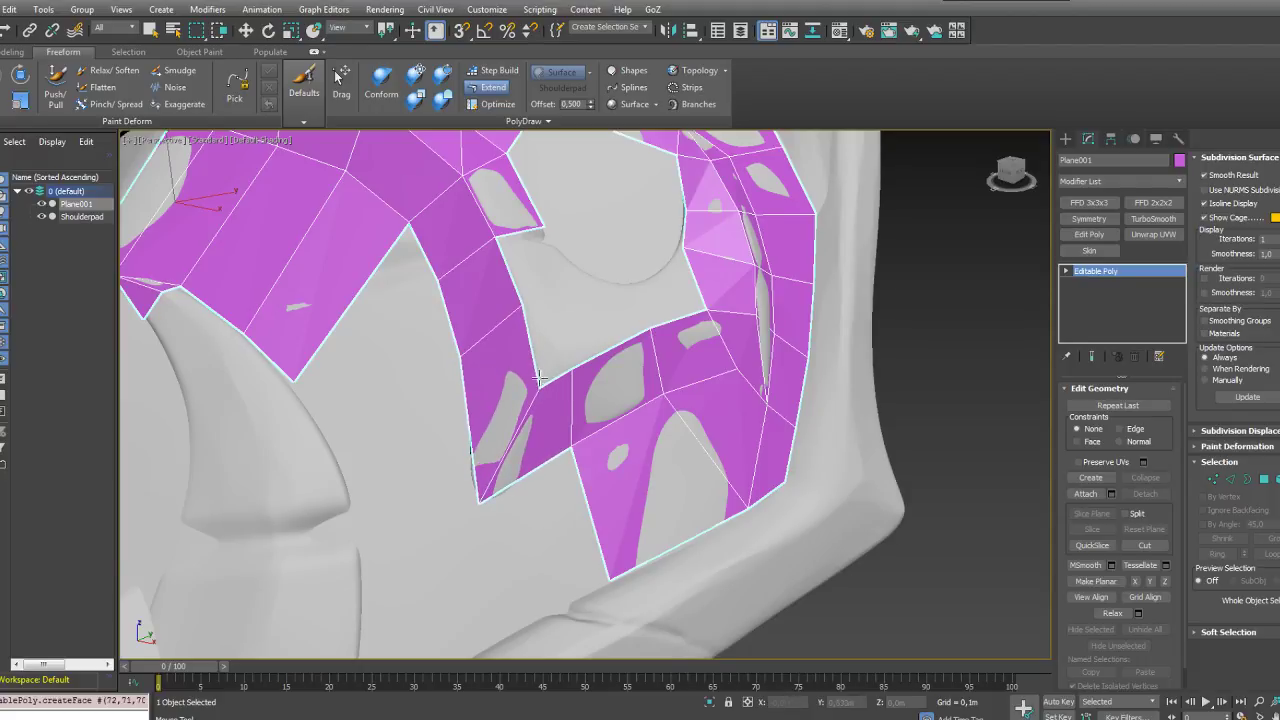
left_click_drag(522, 306, 522, 313)
middle_click_drag(522, 313, 481, 330, "alt")
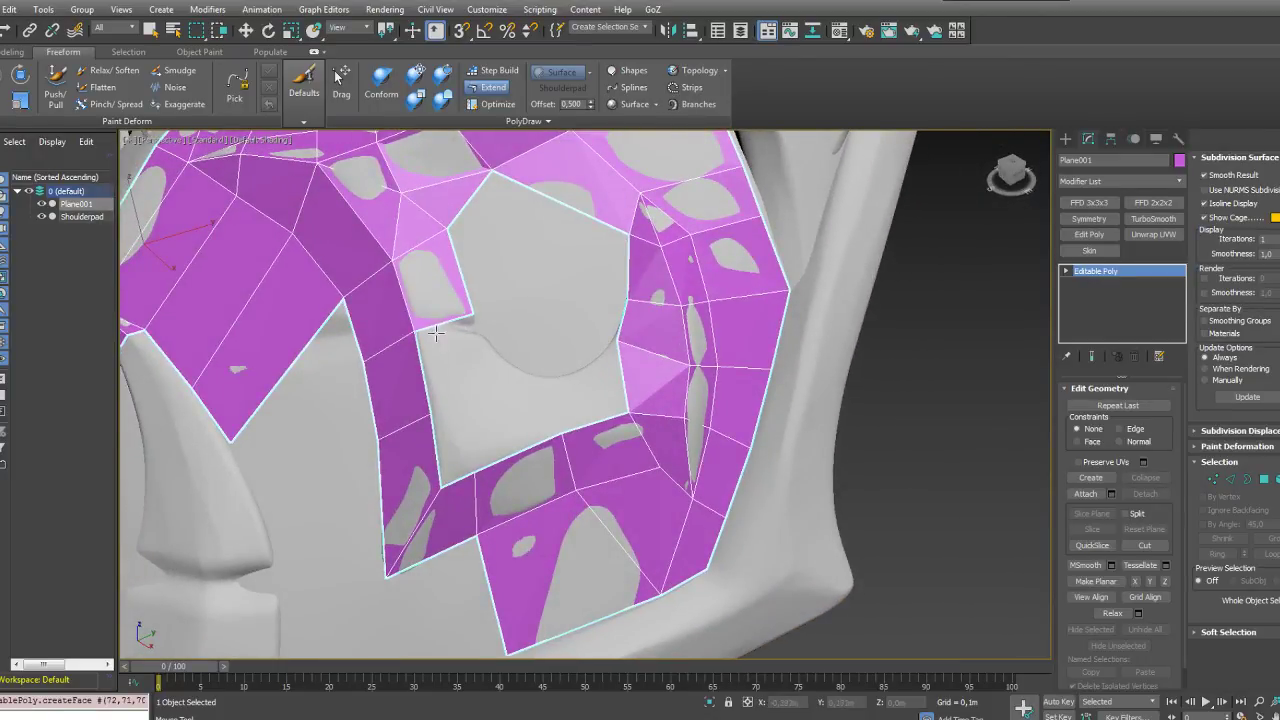
Step: Extend one quad from each side of the remaining gap along the round recess's lower edge
left_click_drag(436, 333, 500, 357)
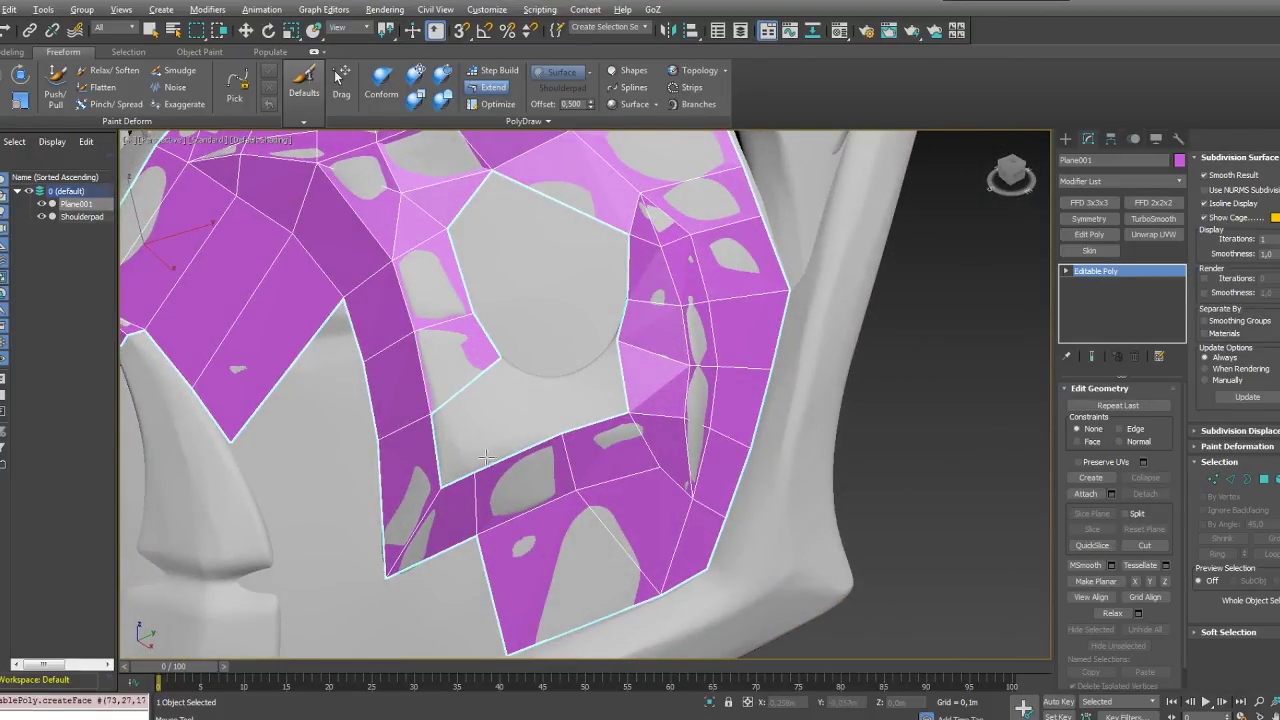
left_click_drag(477, 467, 494, 458)
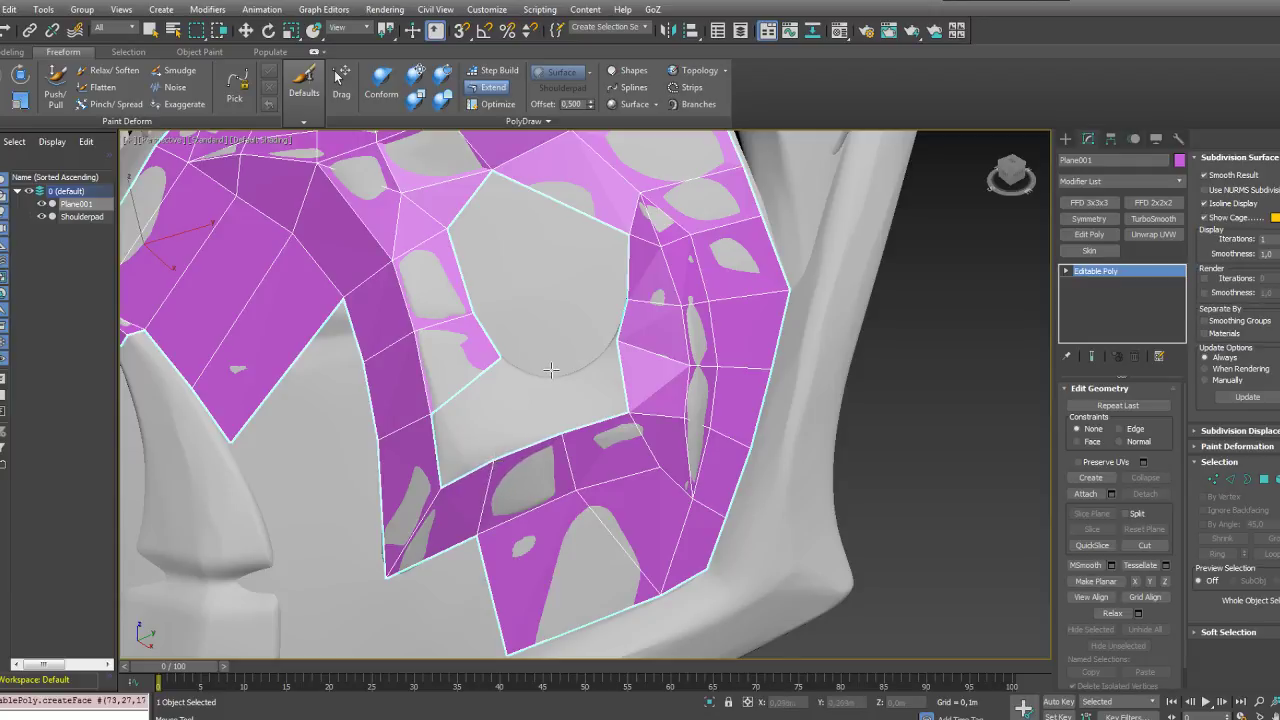
left_click_drag(630, 406, 554, 380)
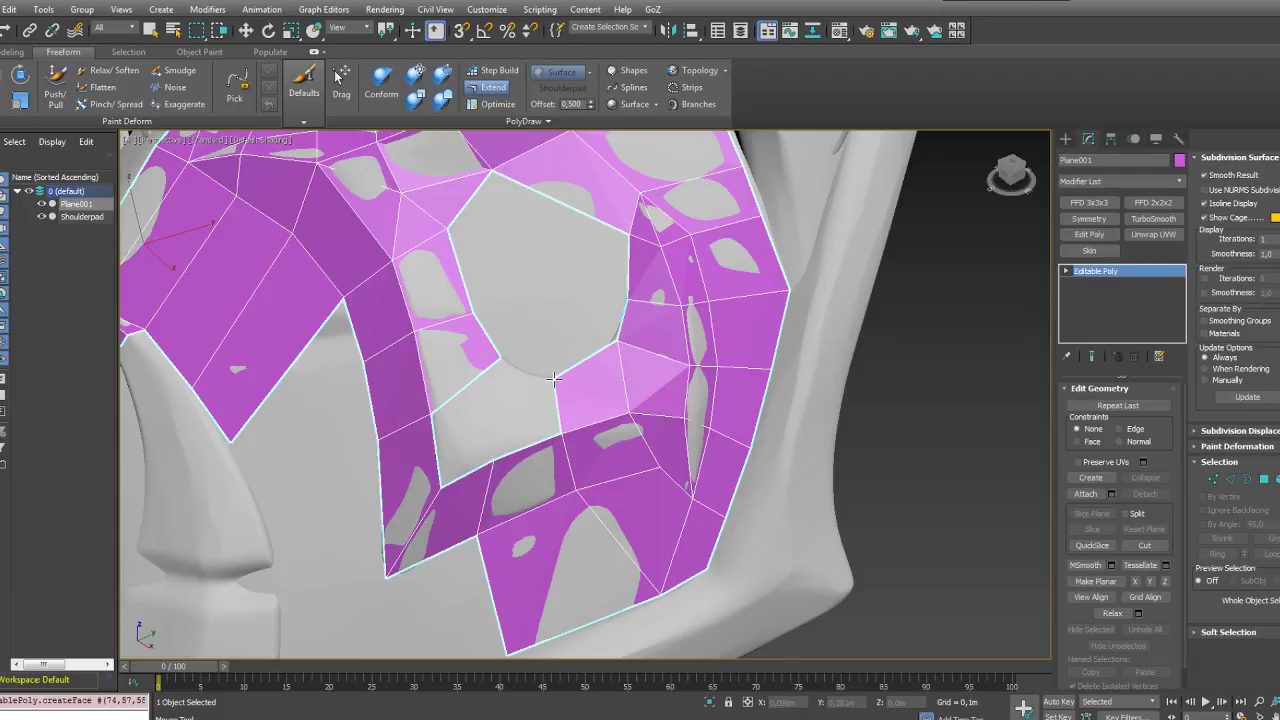
Step: Fill the gap along the round recess's lower edge with quads and weld the split vertices there using Optimize
left_click_drag(561, 432, 504, 365)
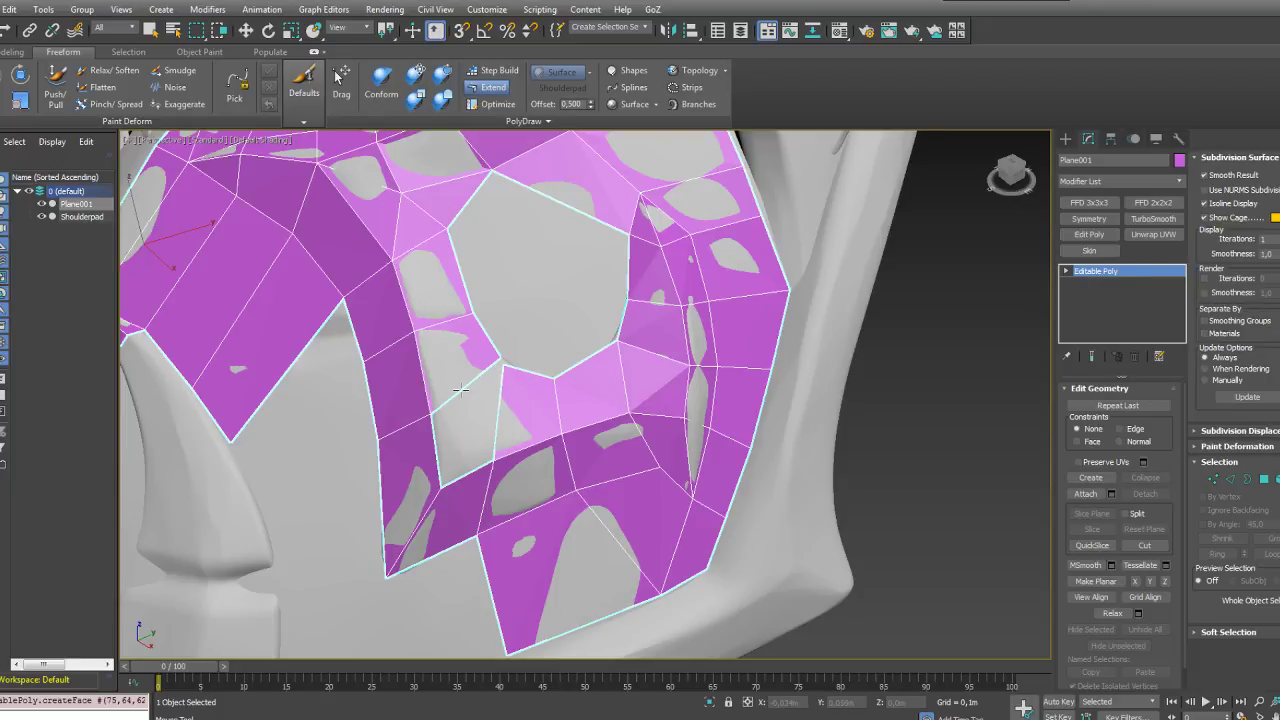
left_click_drag(461, 390, 480, 469, "ctrl+alt")
scroll(510, 360, "up", 4)
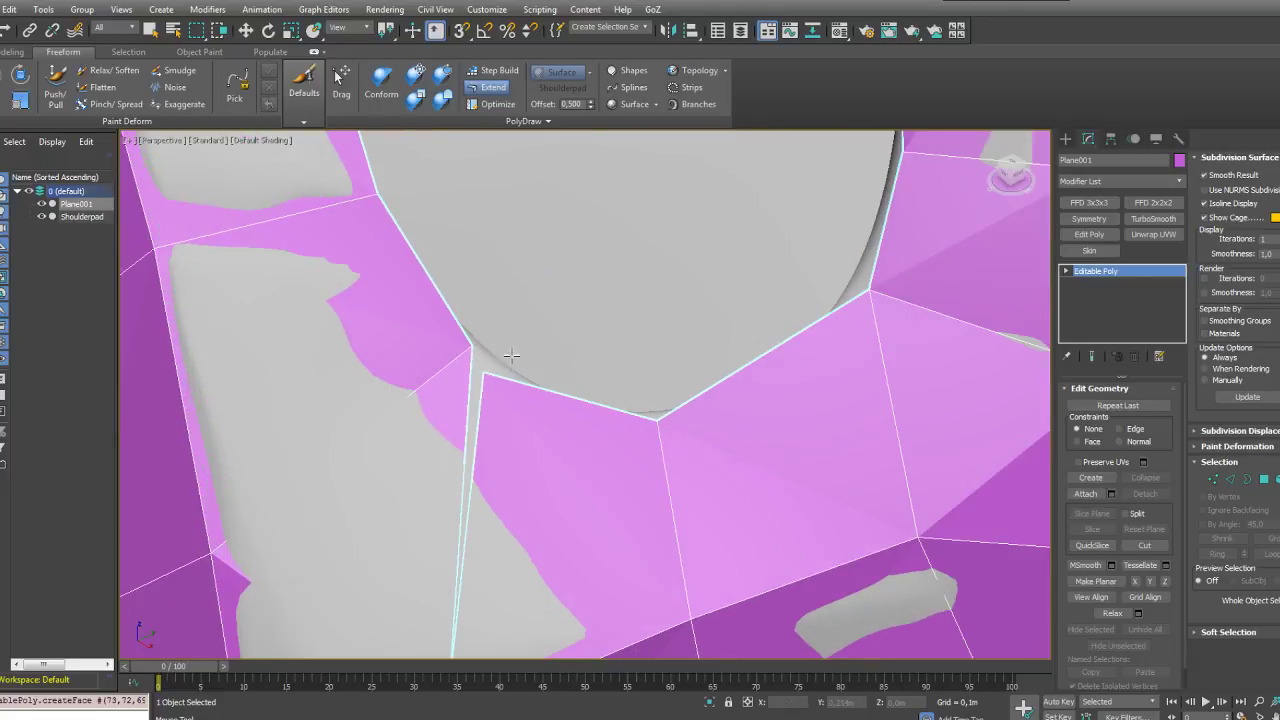
left_click(495, 104)
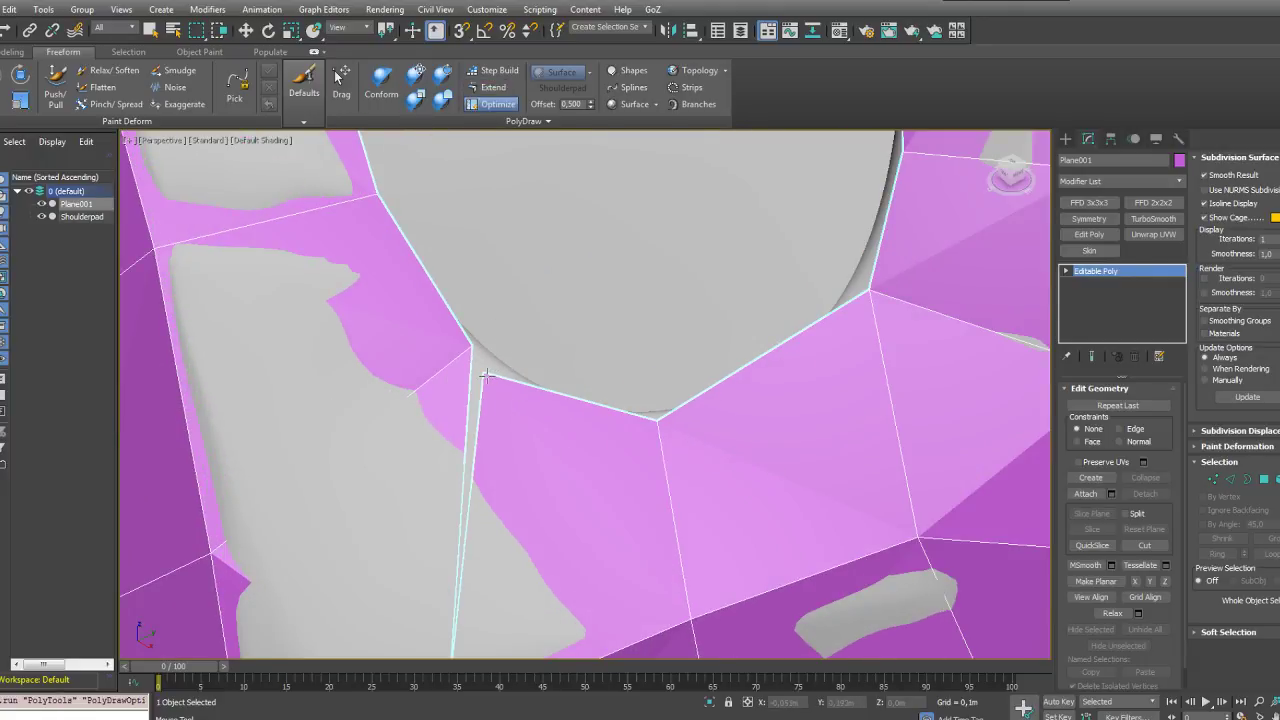
left_click(479, 355)
left_click_drag(475, 348, 484, 347, "ctrl+alt+shift")
left_click_drag(656, 420, 651, 414, "ctrl+alt+shift")
scroll(560, 363, "down", 3)
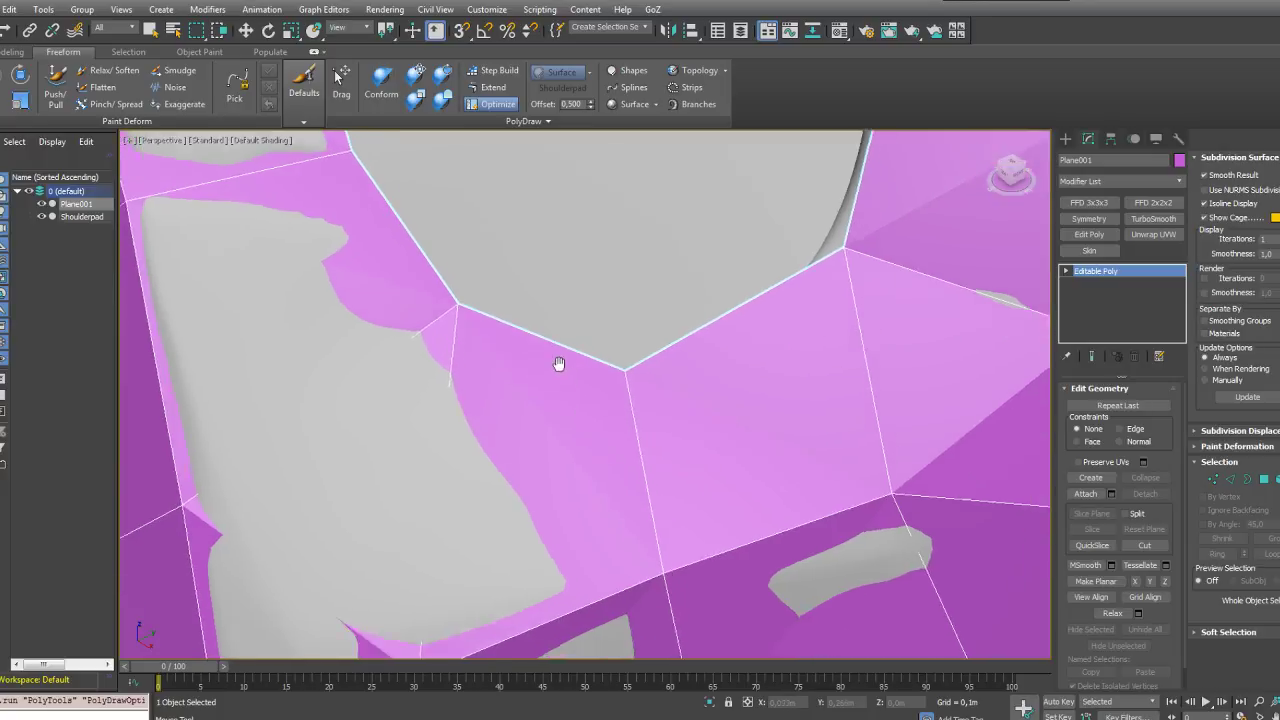
left_click_drag(388, 400, 488, 477)
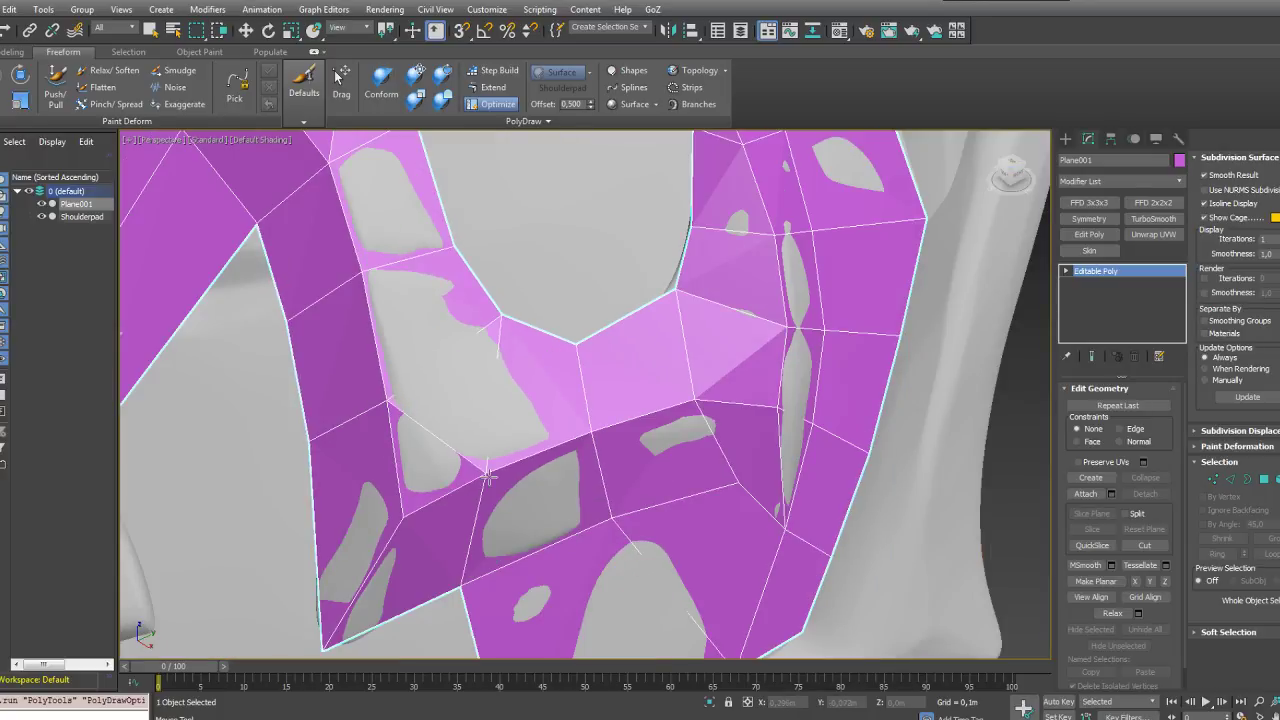
scroll(543, 354, "down", 2)
mouse_move(553, 382)
middle_mouse_down("alt")
mouse_move(533, 398)
mouse_move(562, 308)
mouse_move(552, 368)
mouse_move(563, 382)
mouse_move(257, 386)
mouse_move(543, 375)
mouse_move(551, 391)
mouse_move(551, 374)
mouse_move(550, 390)
middle_mouse_up("alt")
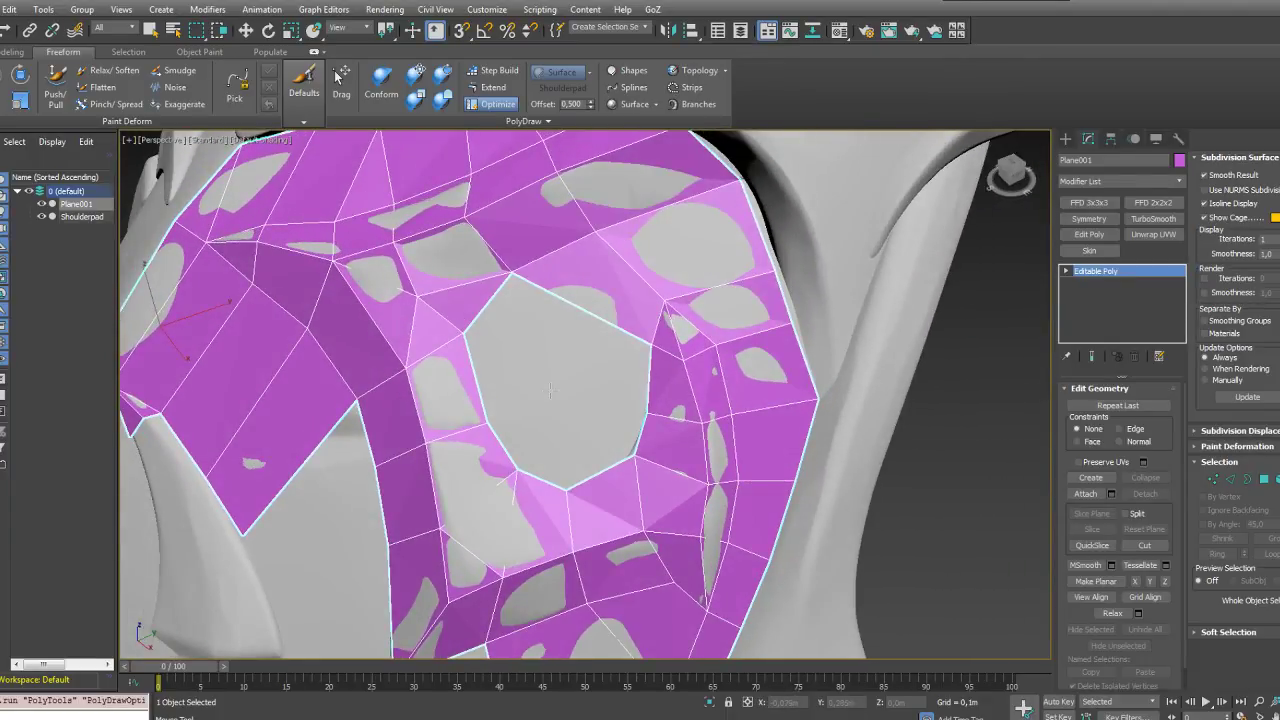
Step: Extend quads inward from the round recess's border until its whole opening is filled
left_click(488, 87)
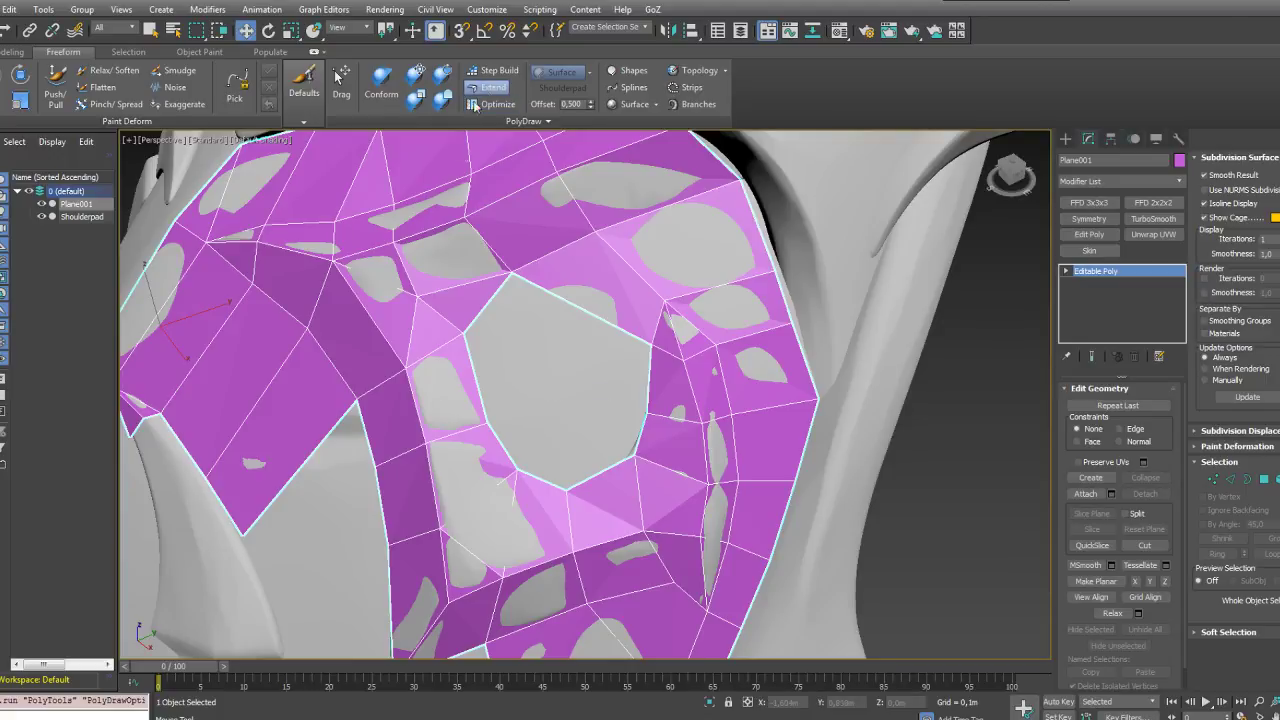
left_click_drag(466, 338, 554, 384, "shift")
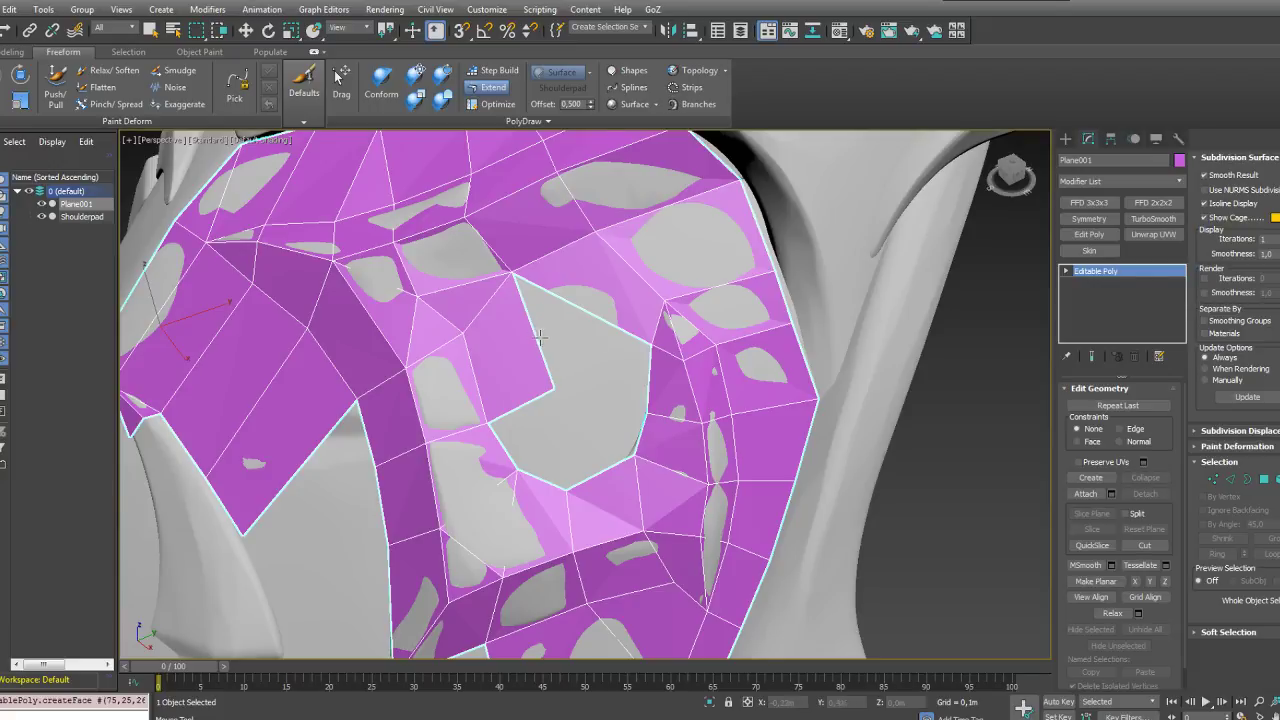
left_click_drag(540, 338, 648, 389, "ctrl+alt")
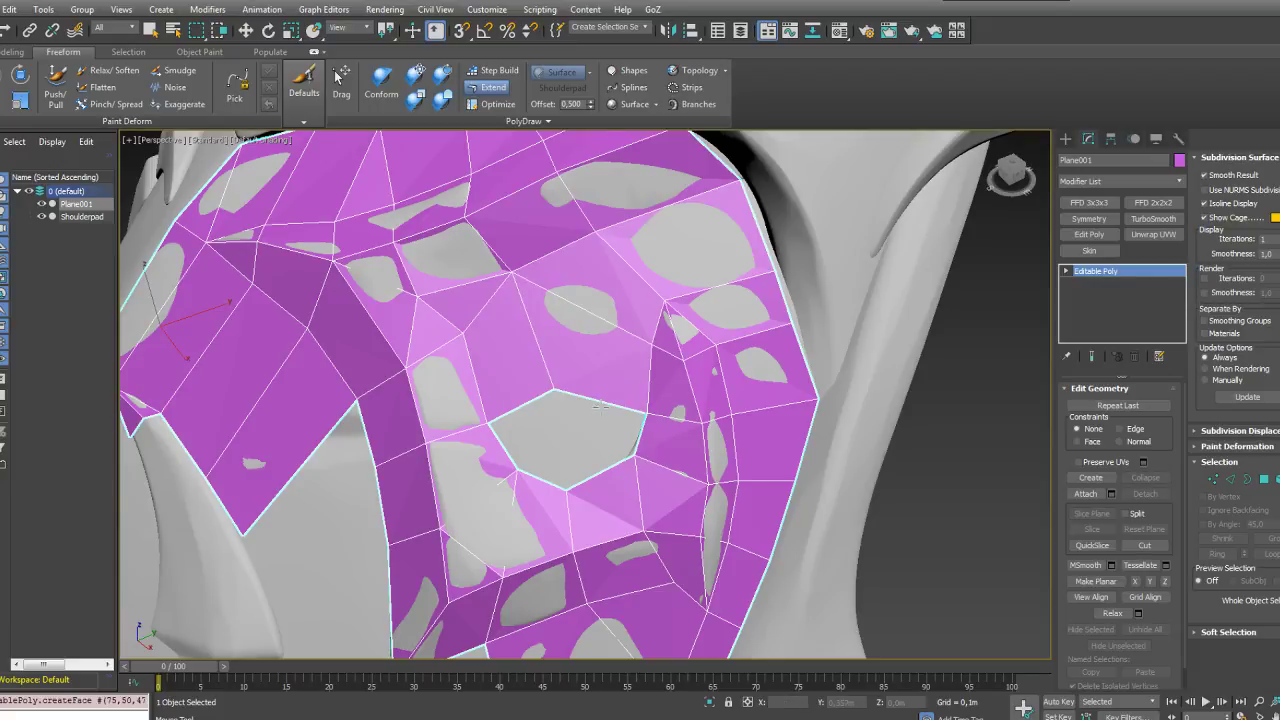
left_click_drag(606, 447, 539, 479, "ctrl+alt")
scroll(540, 416, "down", 6)
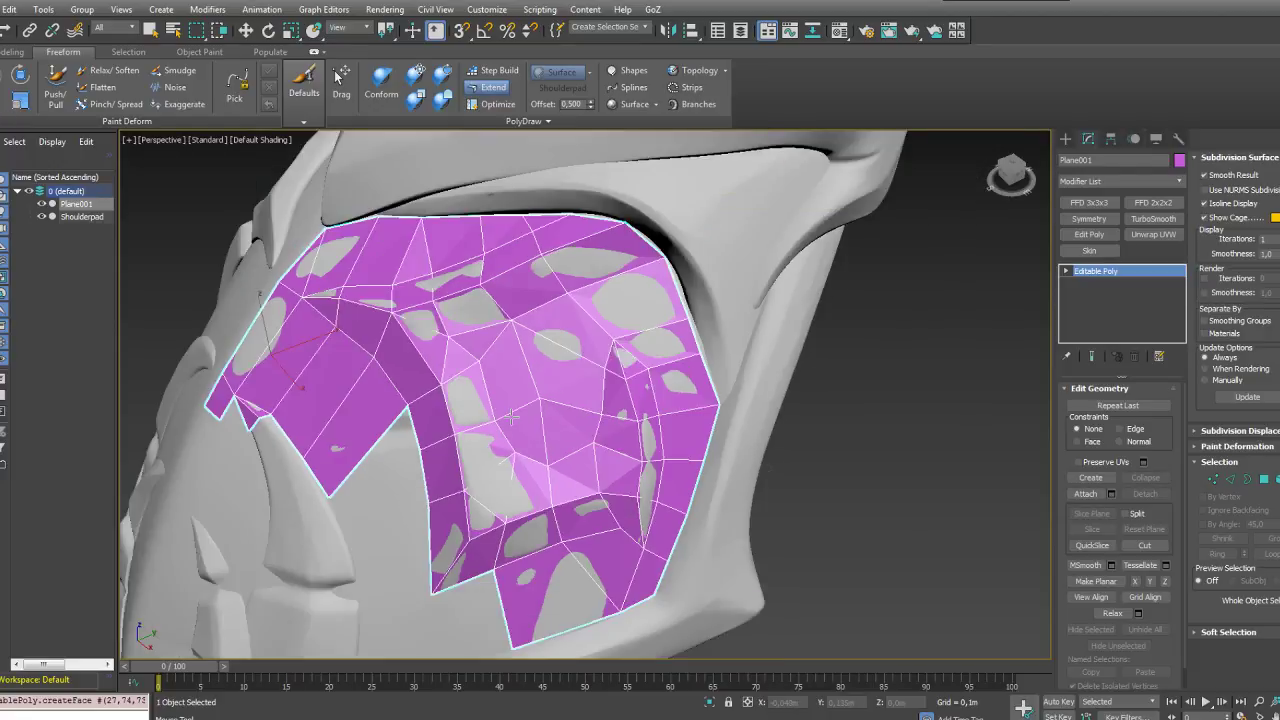
Step: Extend two quads along the lower rim from the flat area's open side to the edge of the curved plate
middle_click_drag(463, 453, 474, 418, "alt")
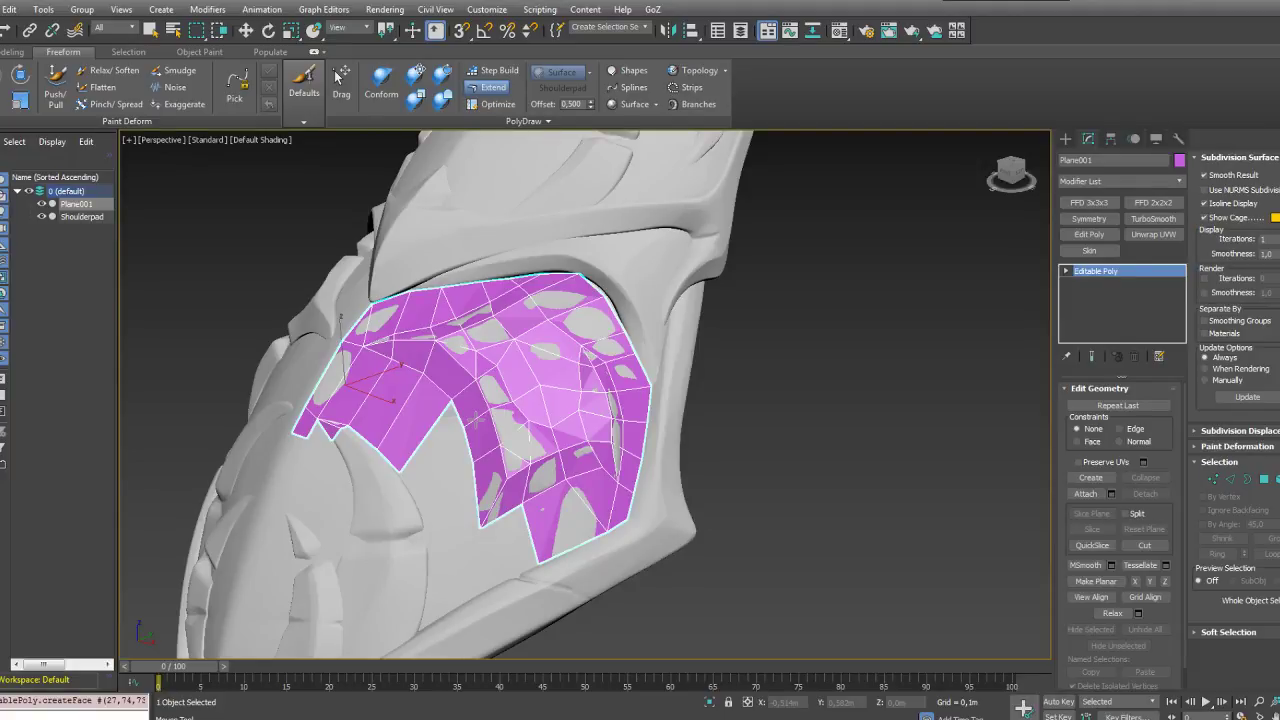
scroll(511, 374, "down", 8)
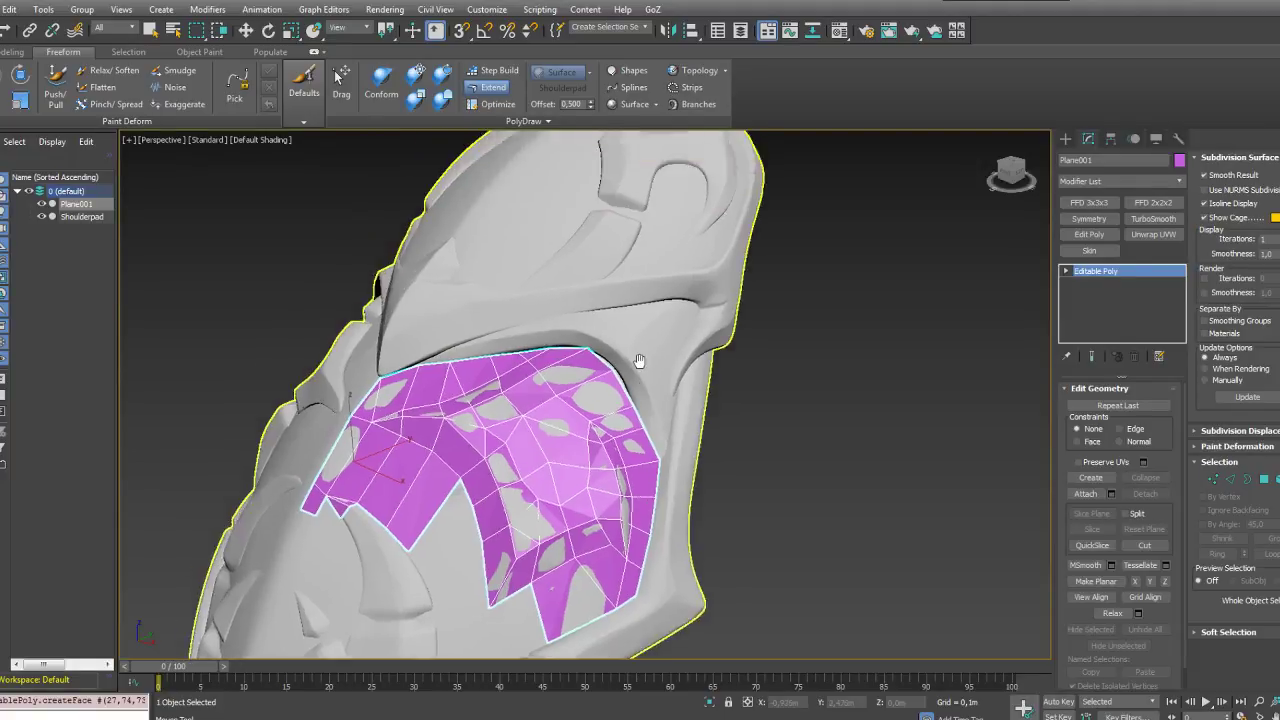
middle_click_drag(757, 409, 718, 432, "alt")
scroll(716, 432, "up", 5)
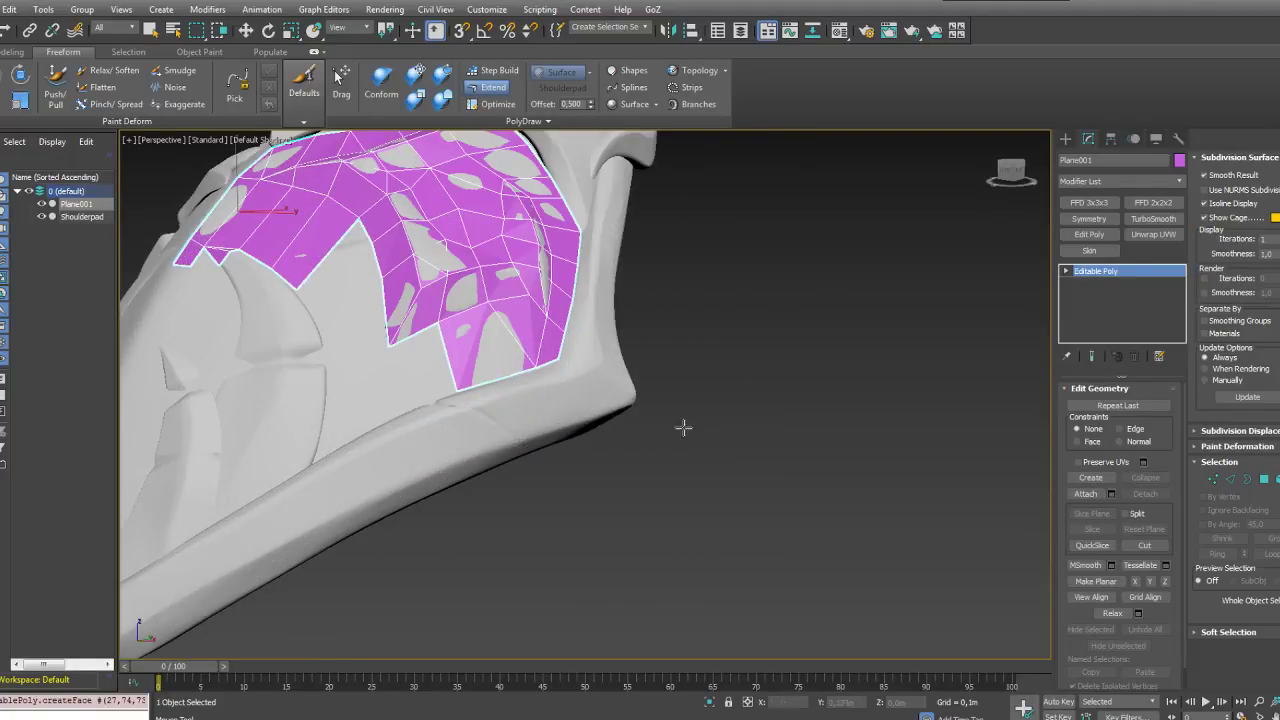
middle_click_drag(533, 443, 726, 516)
scroll(726, 516, "up", 2)
middle_click_drag(598, 368, 616, 343, "alt")
left_click_drag(635, 328, 580, 464)
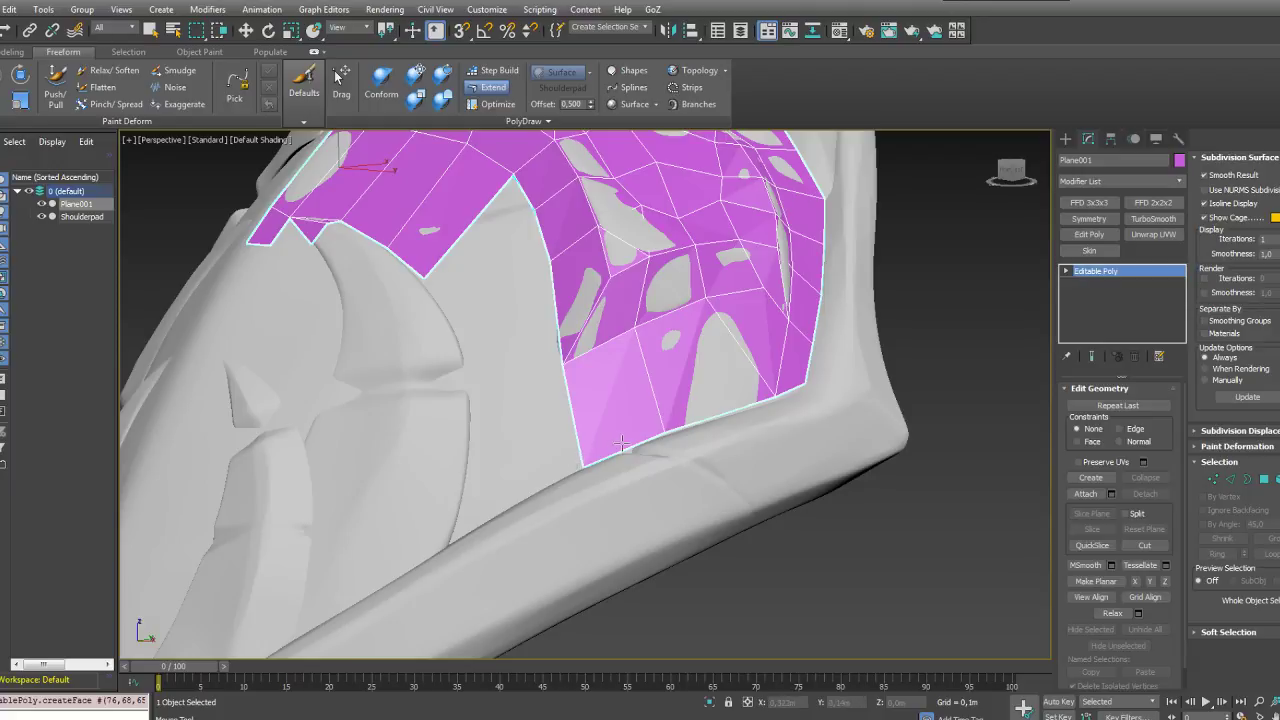
middle_click_drag(622, 443, 612, 469, "alt")
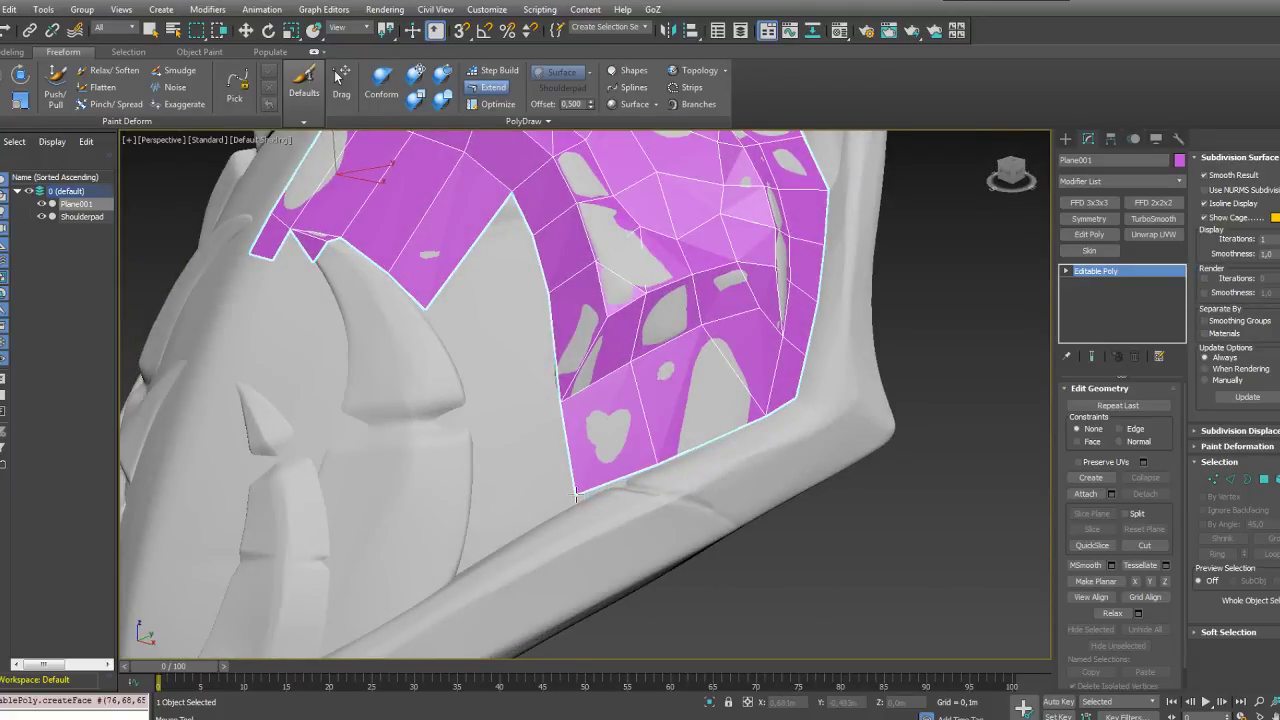
left_click_drag(576, 495, 462, 569)
left_click_drag(474, 438, 475, 471)
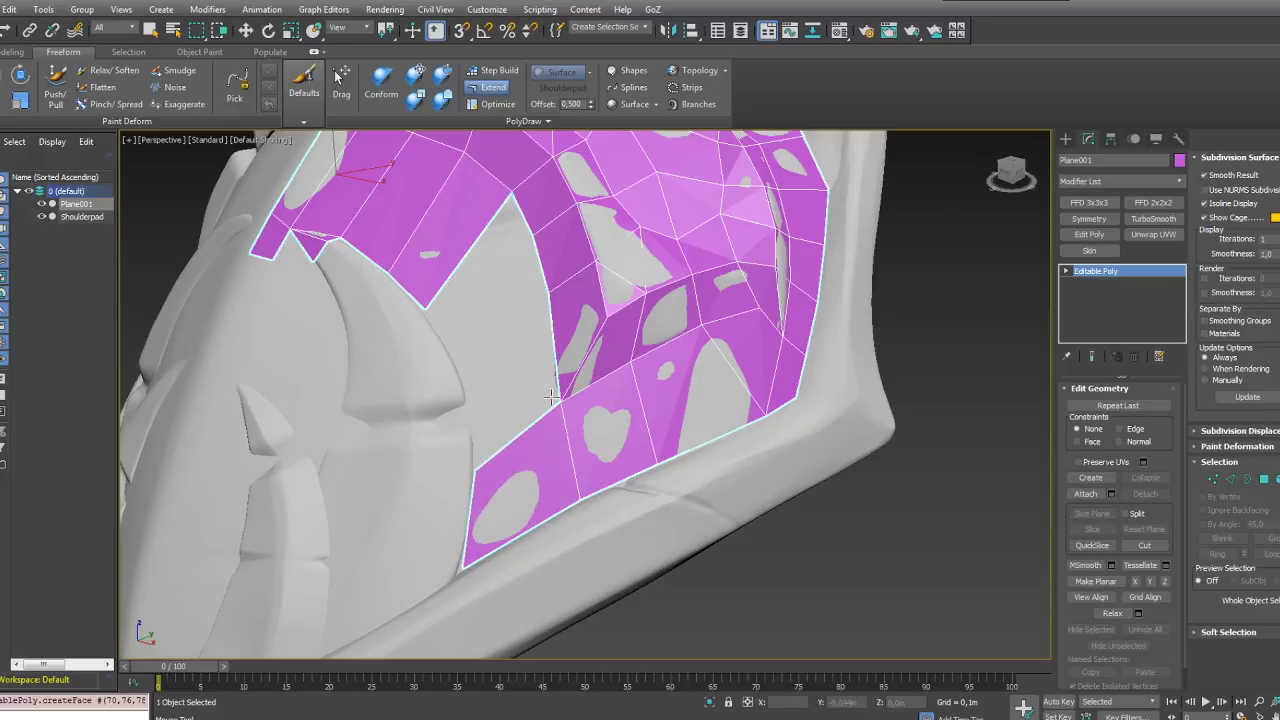
Step: Close the gap between the lower rim quads and the arch's outer faces, and merge the extra vertex on their curved border
left_click_drag(552, 397, 469, 390)
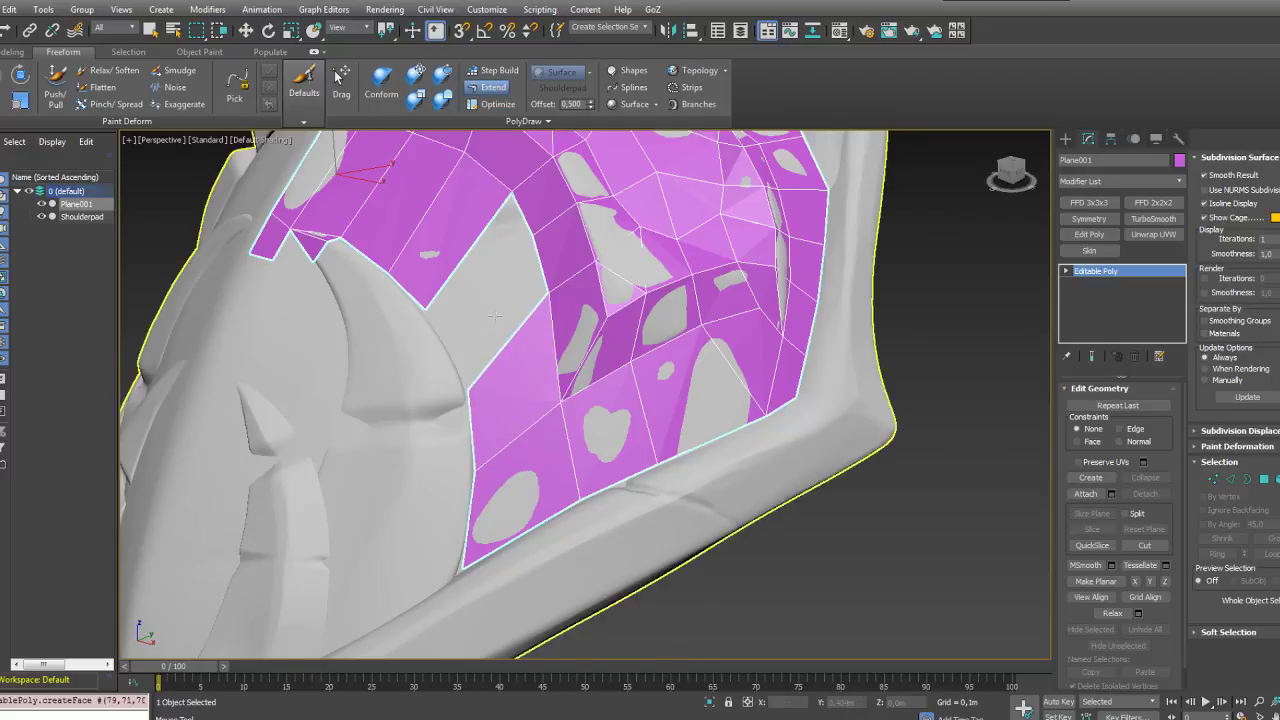
middle_click_drag(494, 316, 547, 394)
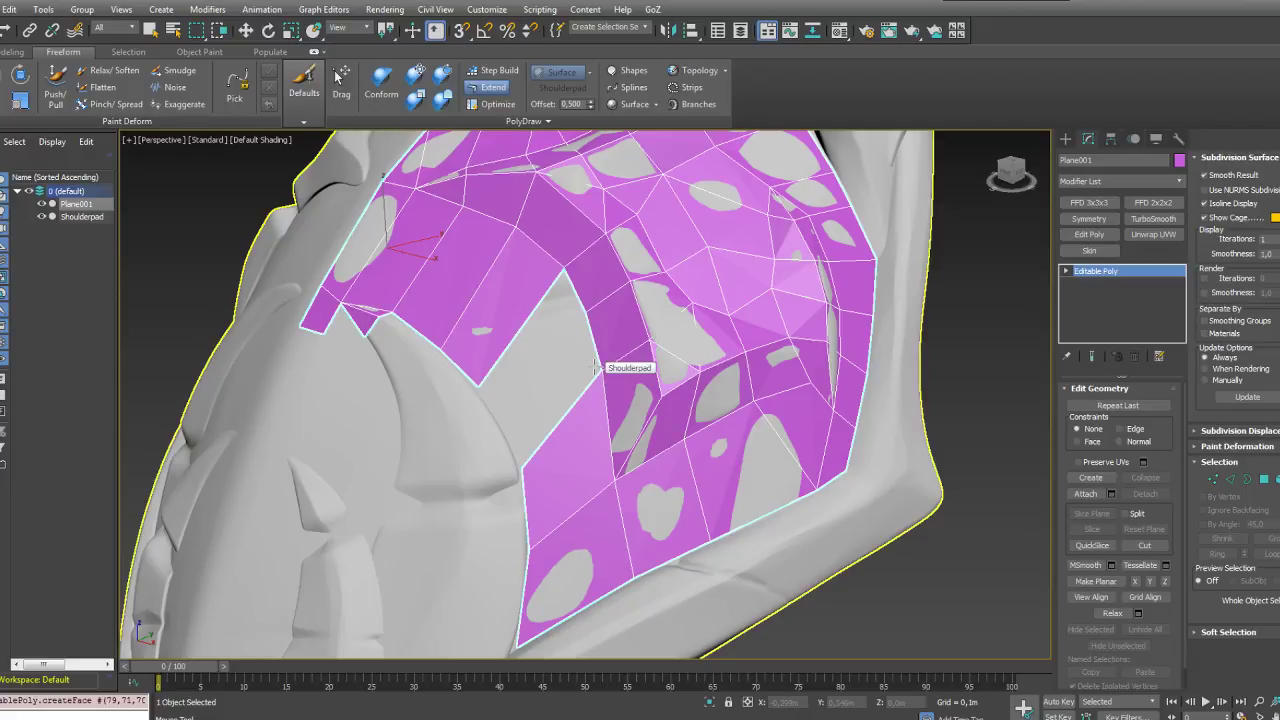
left_click_drag(600, 371, 521, 398)
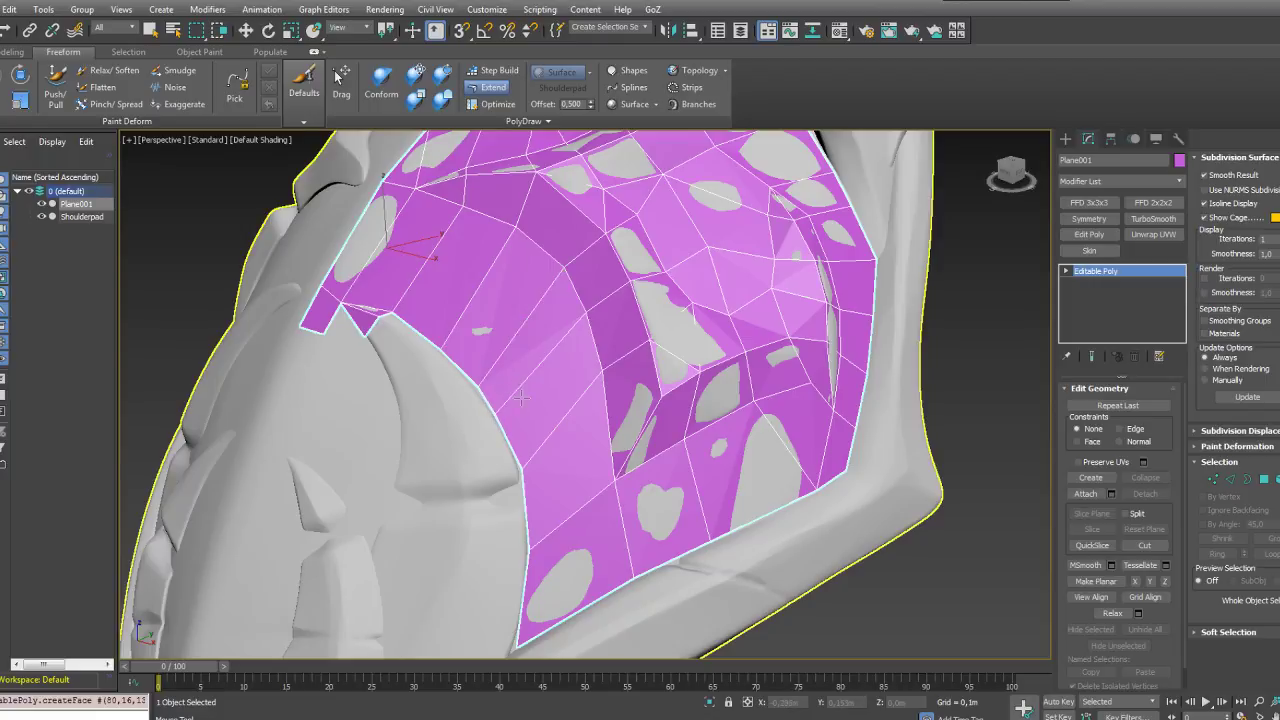
left_click(480, 104)
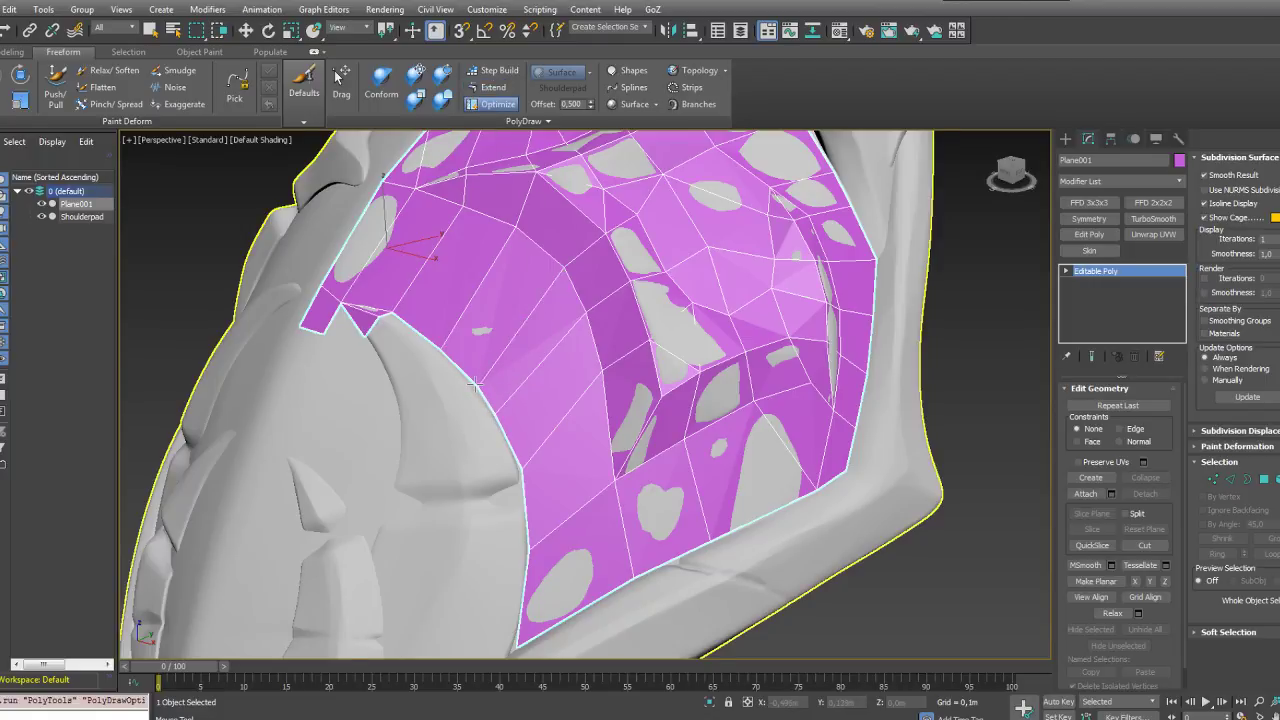
mouse_move(476, 383)
left_mouse_down()
mouse_move(490, 411)
mouse_move(479, 387)
left_mouse_up()
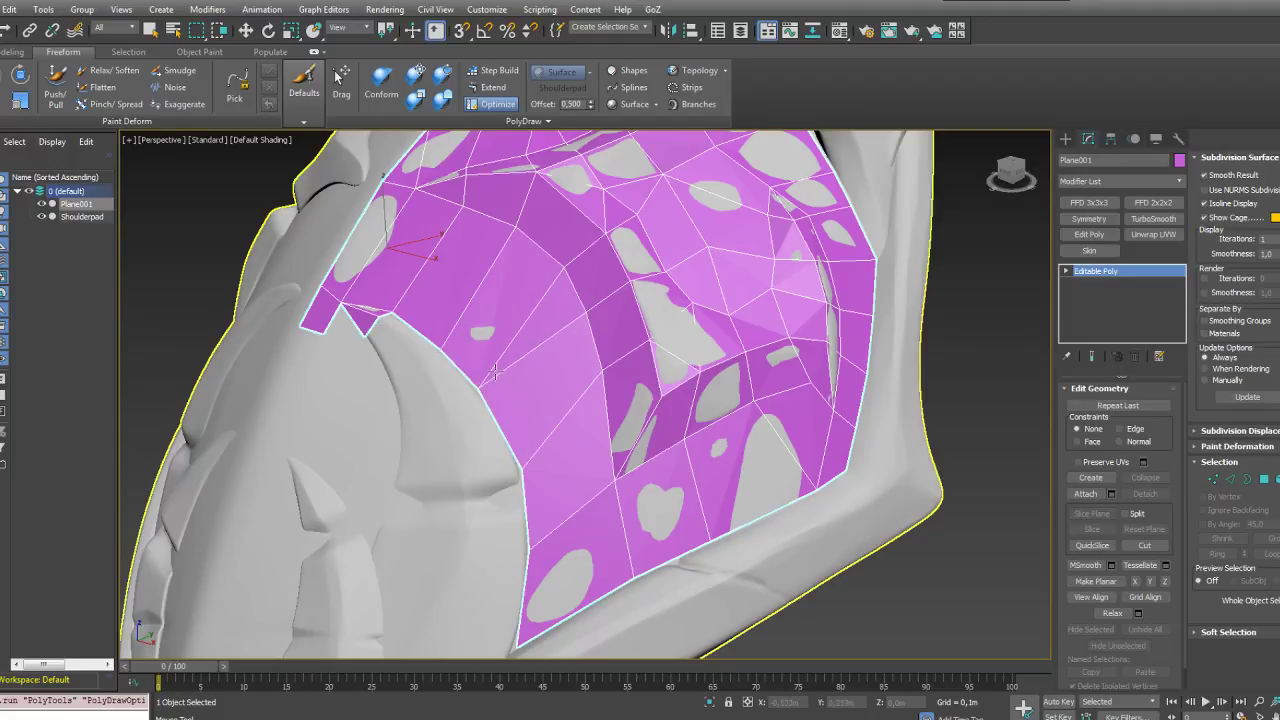
Step: Extend a narrow row of quads onto the curved plate, from the lower rim up along the border to the notched faces
middle_click_drag(468, 362, 498, 368, "alt")
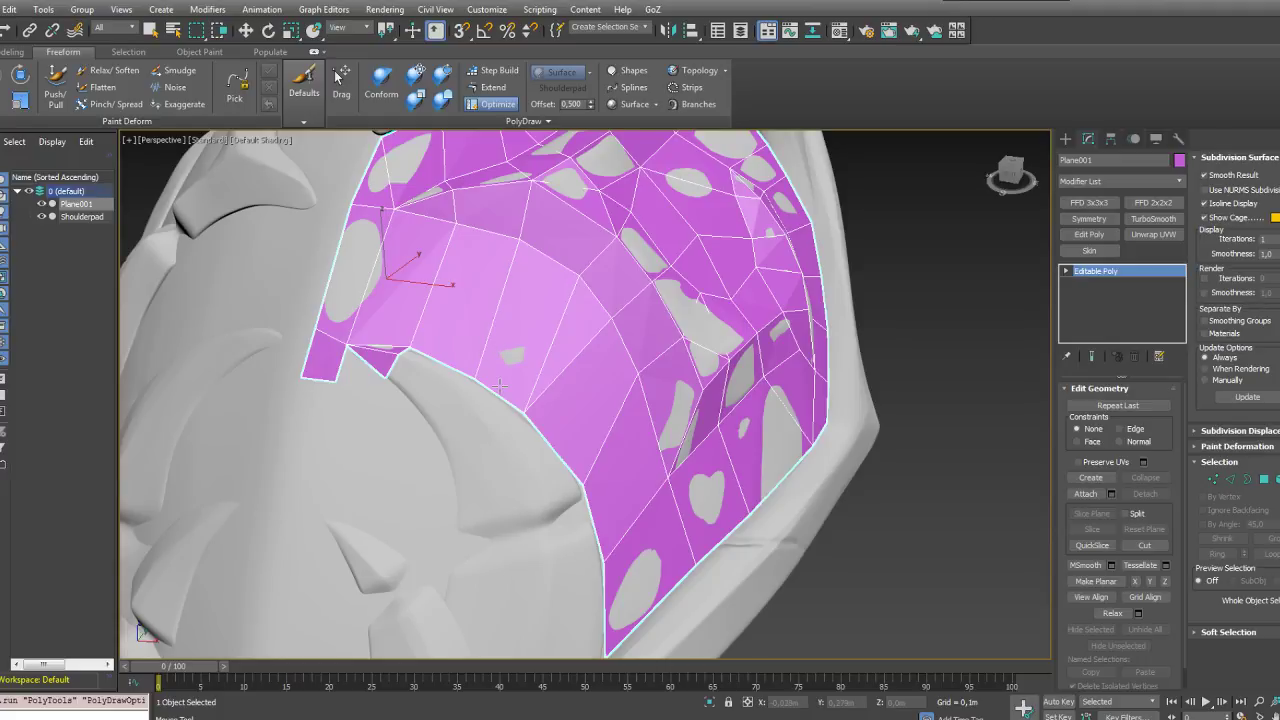
middle_click_drag(500, 386, 597, 424, "alt")
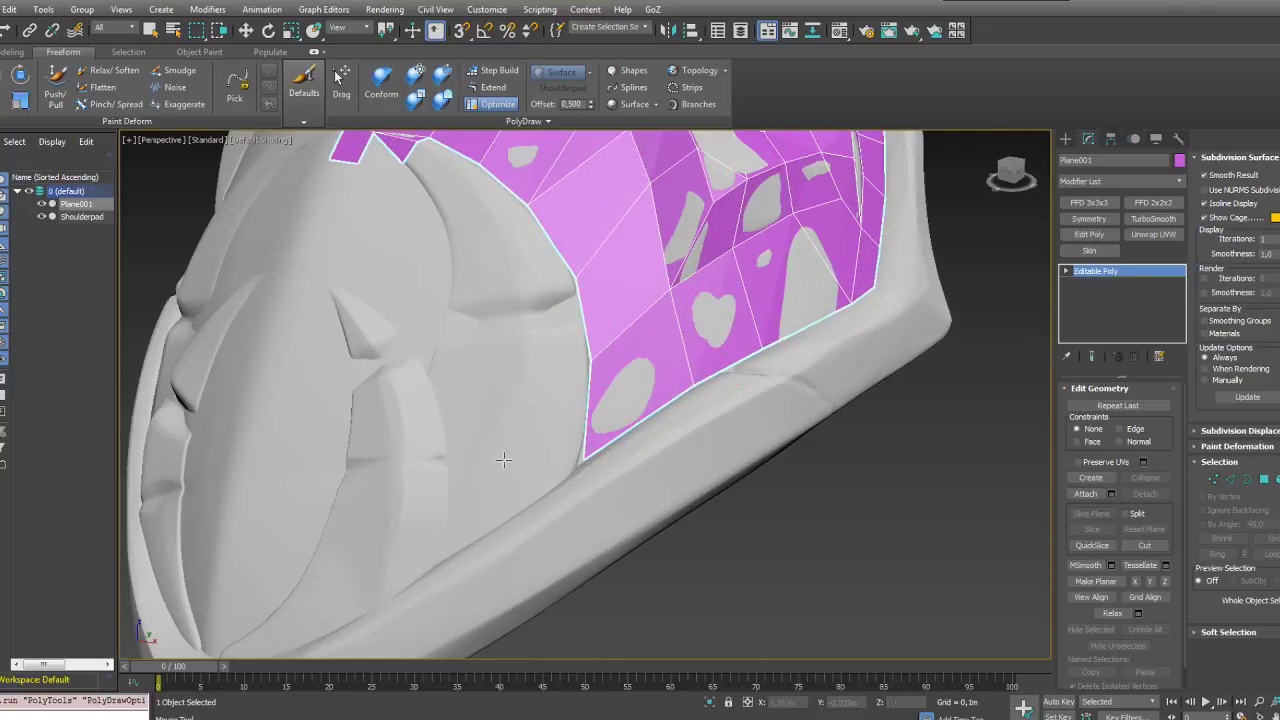
left_click(490, 87)
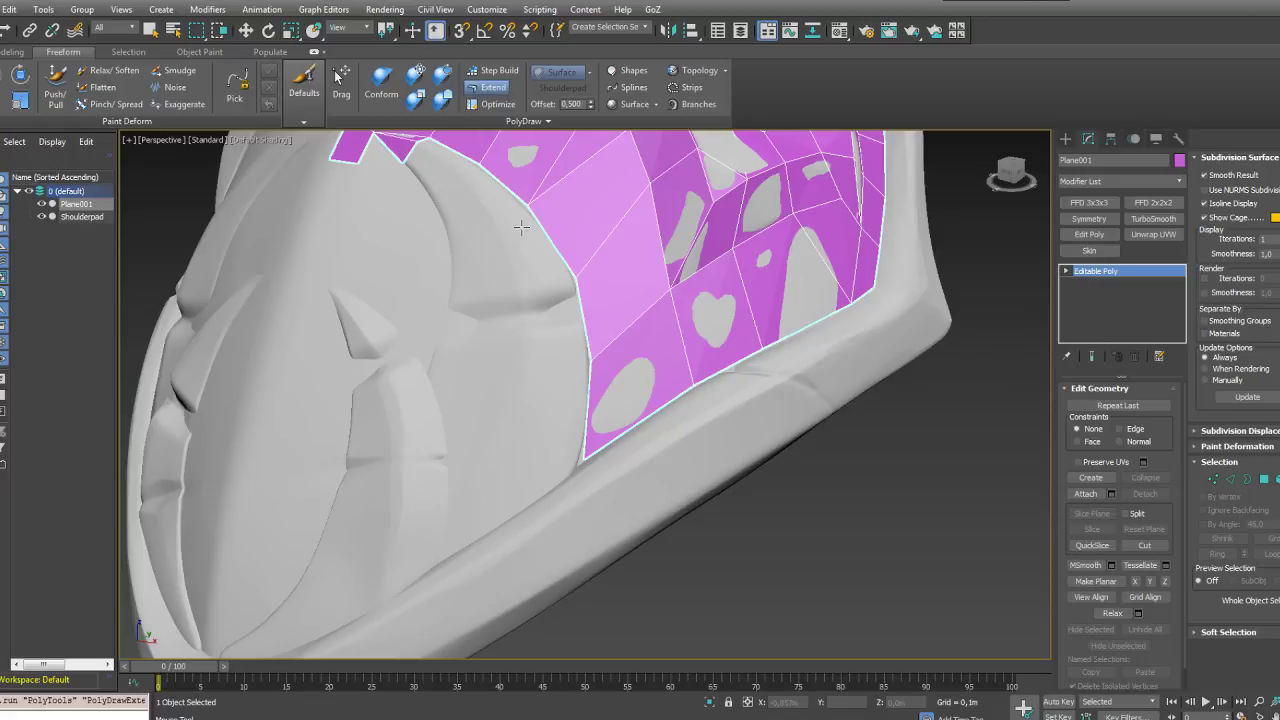
left_click_drag(583, 410, 525, 507)
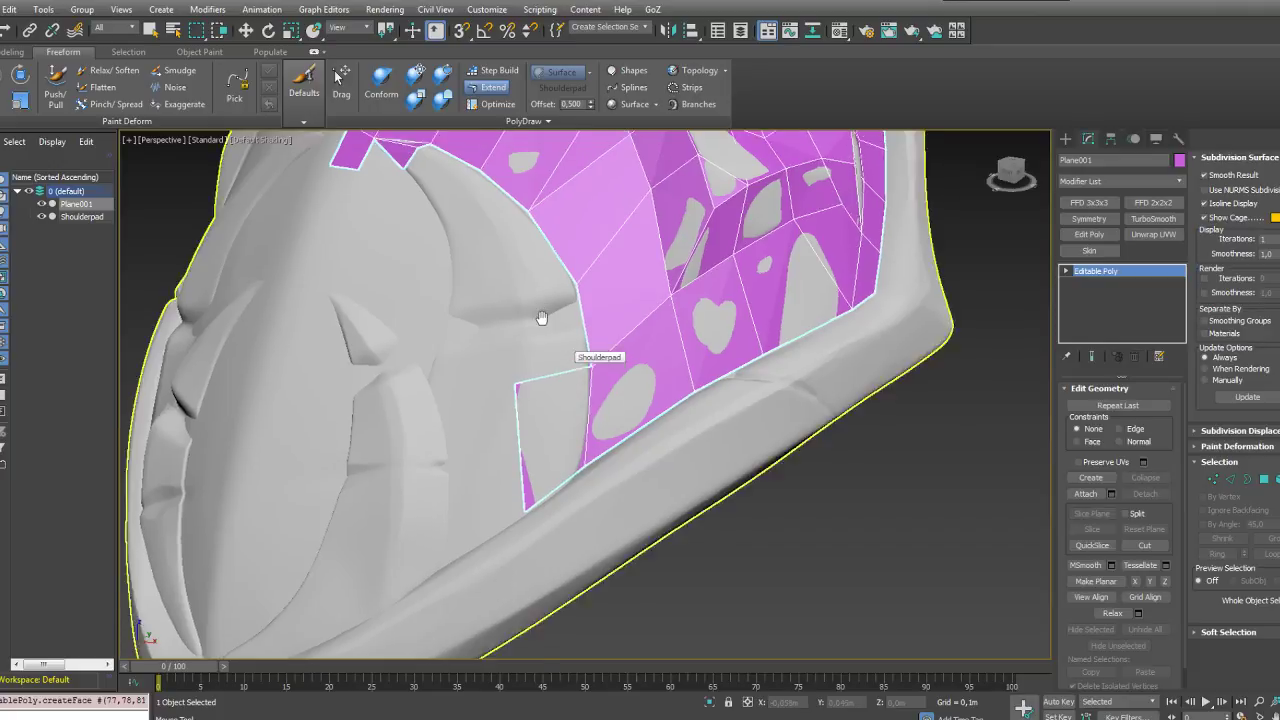
middle_click_drag(542, 318, 546, 397)
left_click_drag(586, 420, 522, 358)
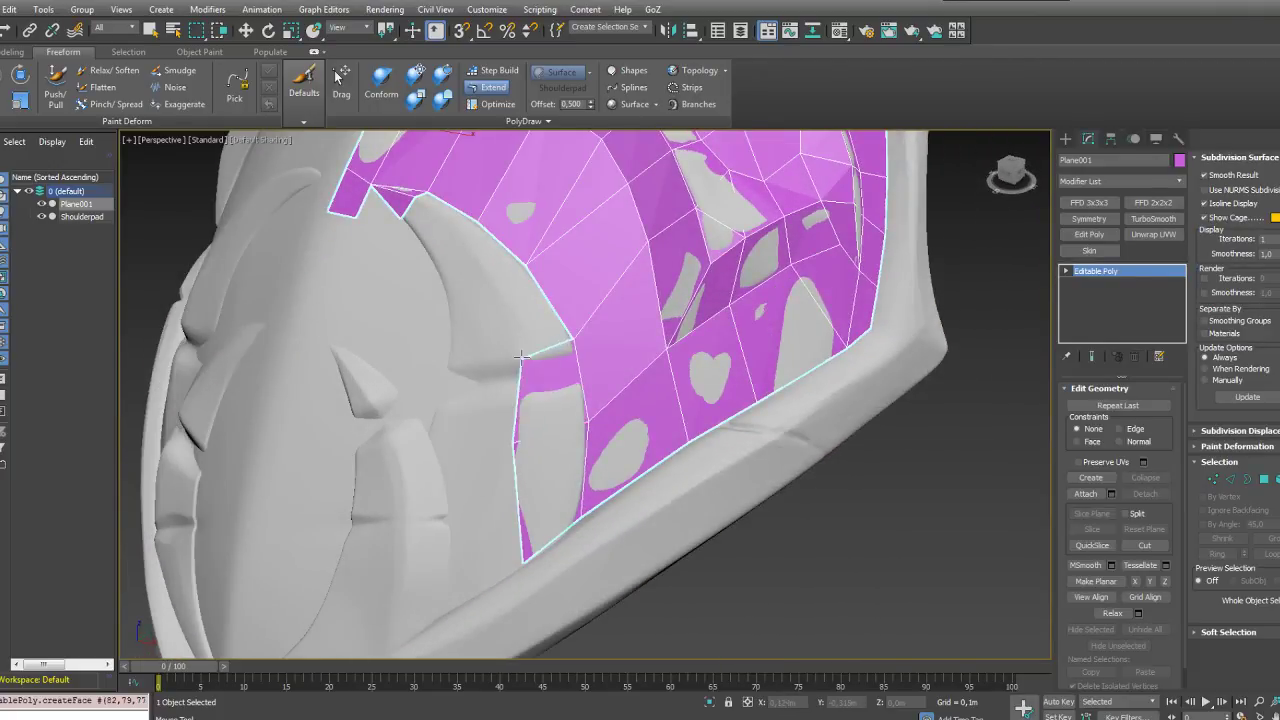
middle_click_drag(518, 352, 548, 360, "alt")
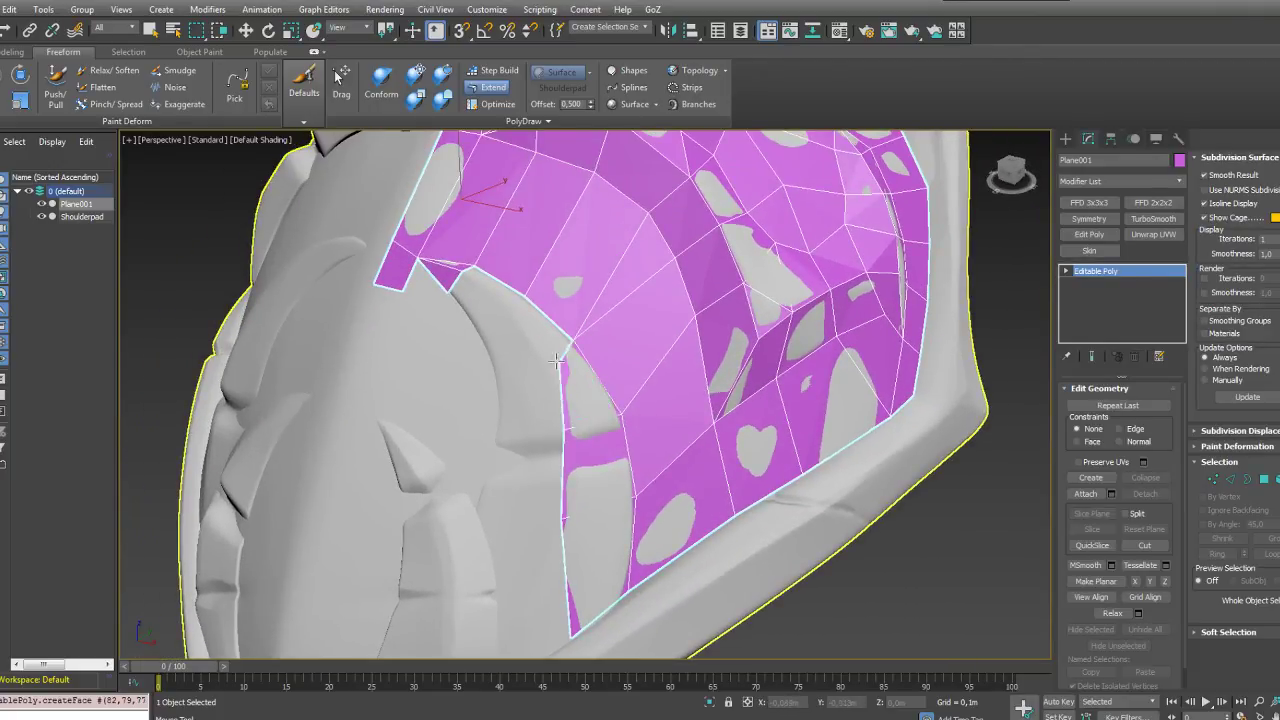
left_click_drag(557, 362, 543, 356)
middle_click_drag(545, 356, 566, 383, "alt")
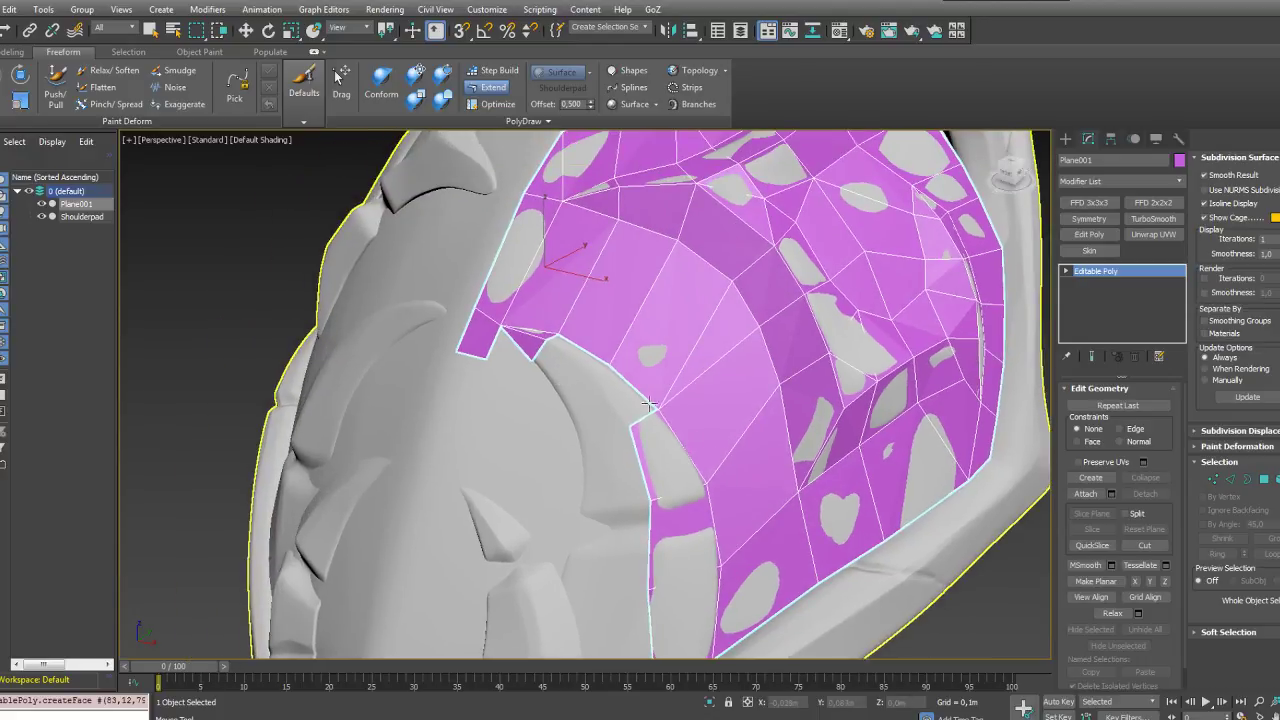
left_click_drag(594, 375, 598, 376)
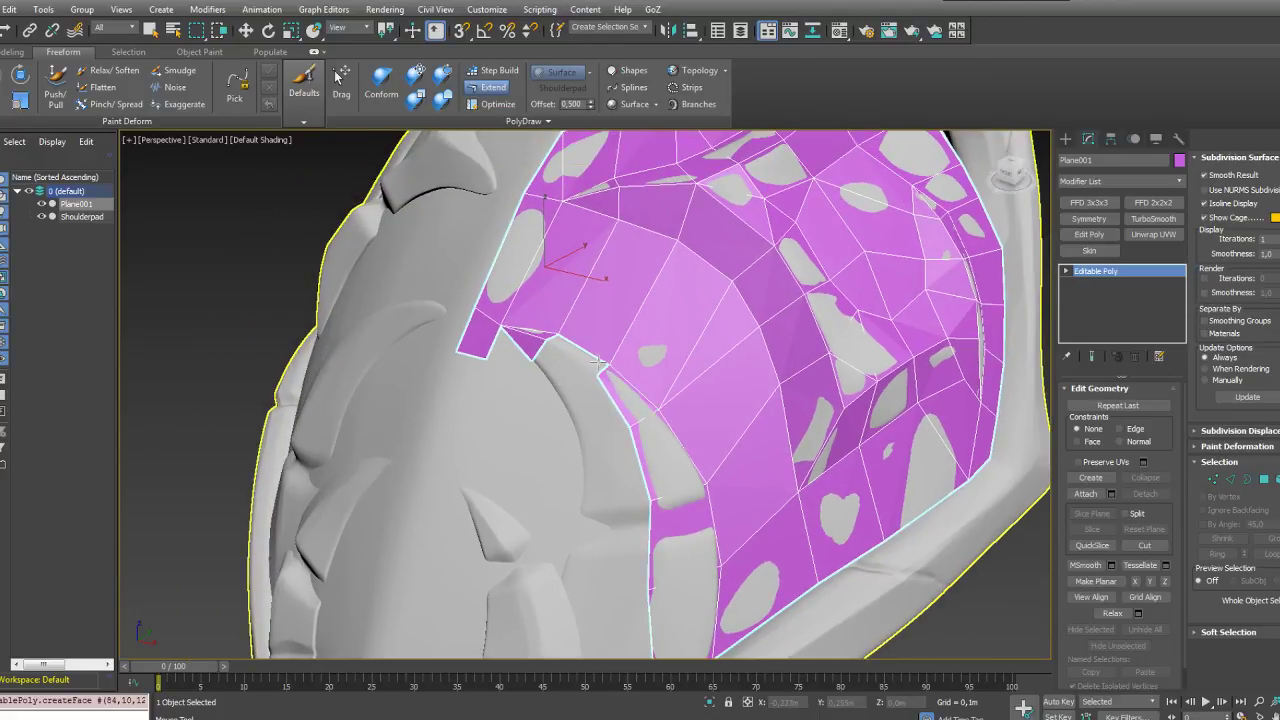
left_click_drag(552, 336, 606, 373, "shift")
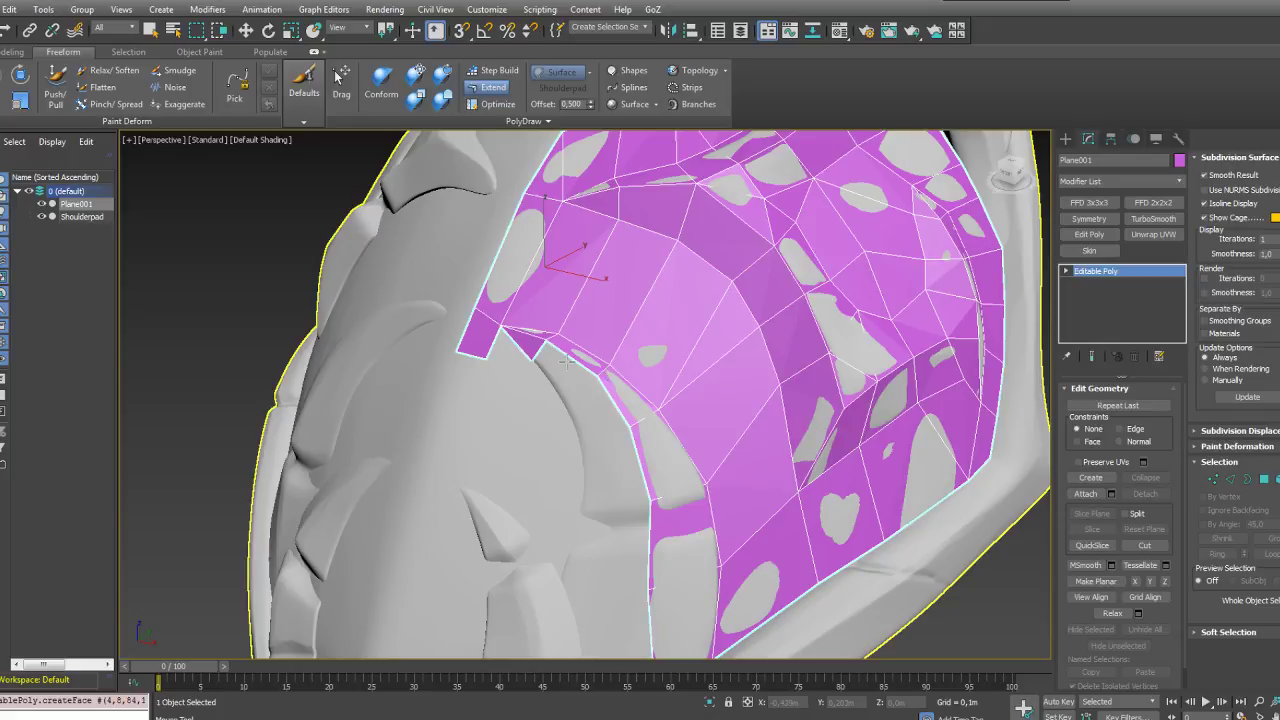
Step: Extend a second, wider row of quads along the curved plate from the notched faces down to the lower rim
left_click_drag(547, 343, 582, 441)
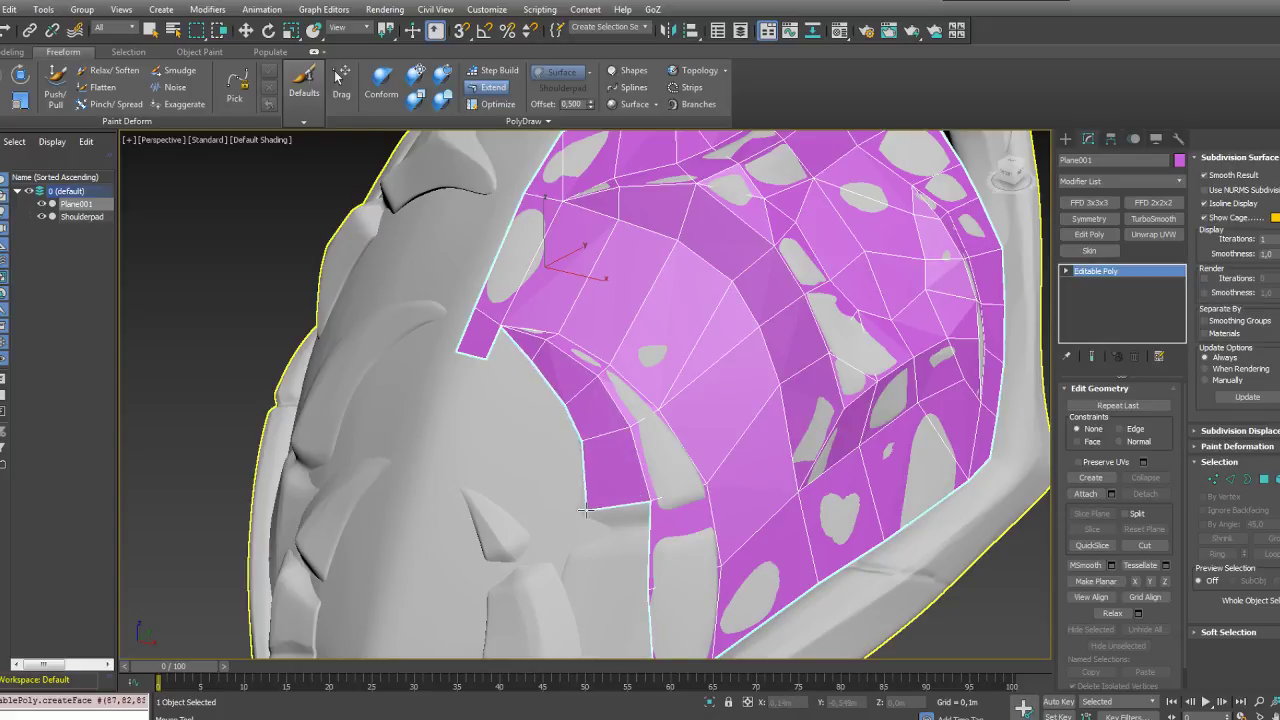
middle_click_drag(598, 500, 577, 410)
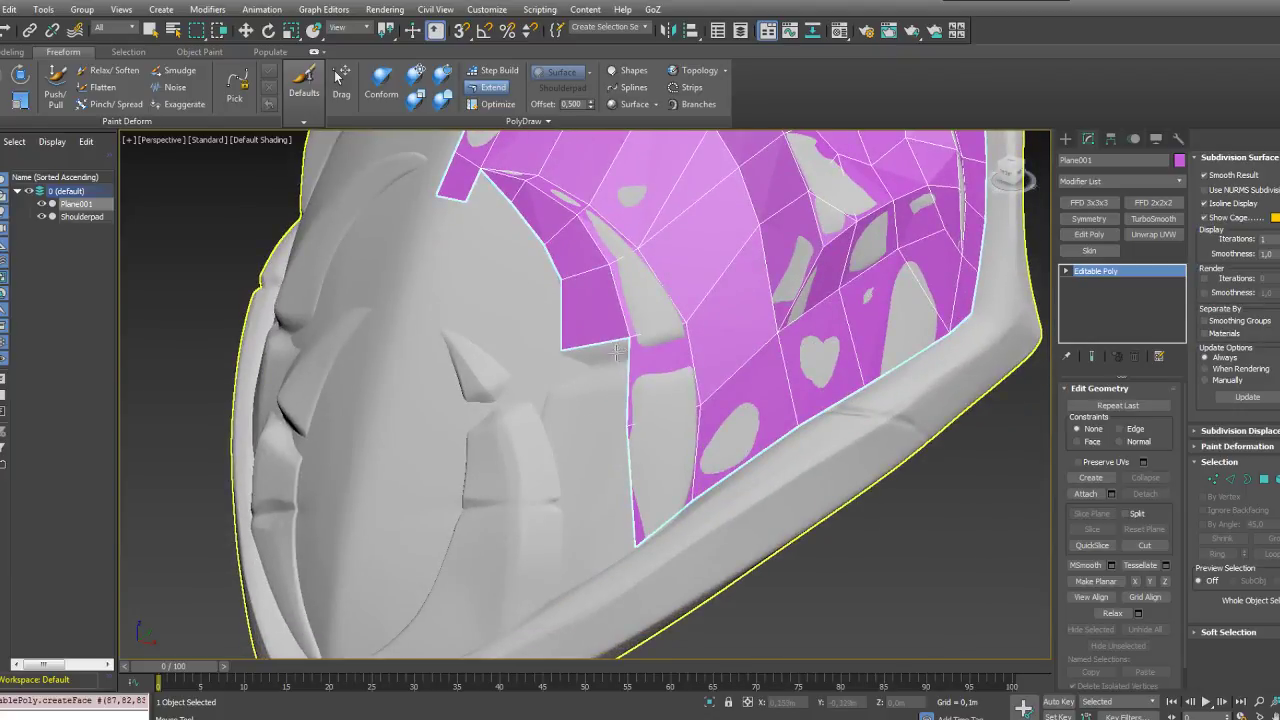
left_click_drag(616, 350, 538, 421)
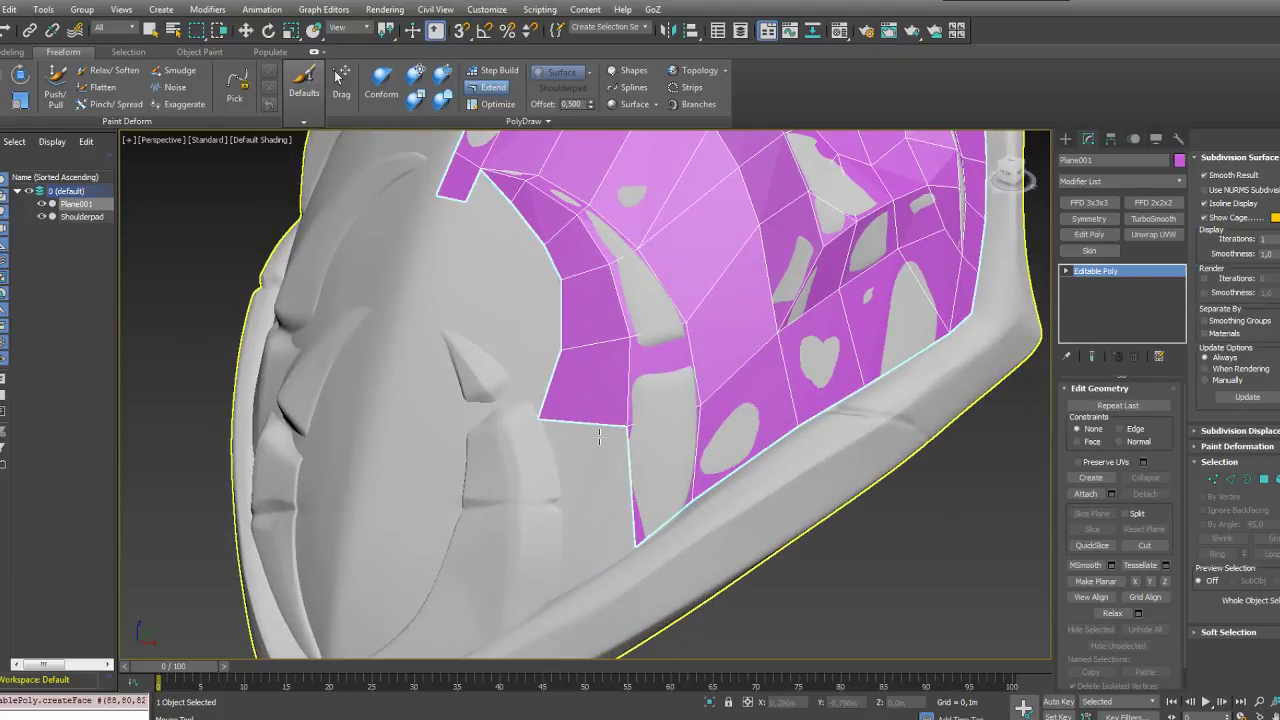
left_click_drag(625, 430, 562, 505)
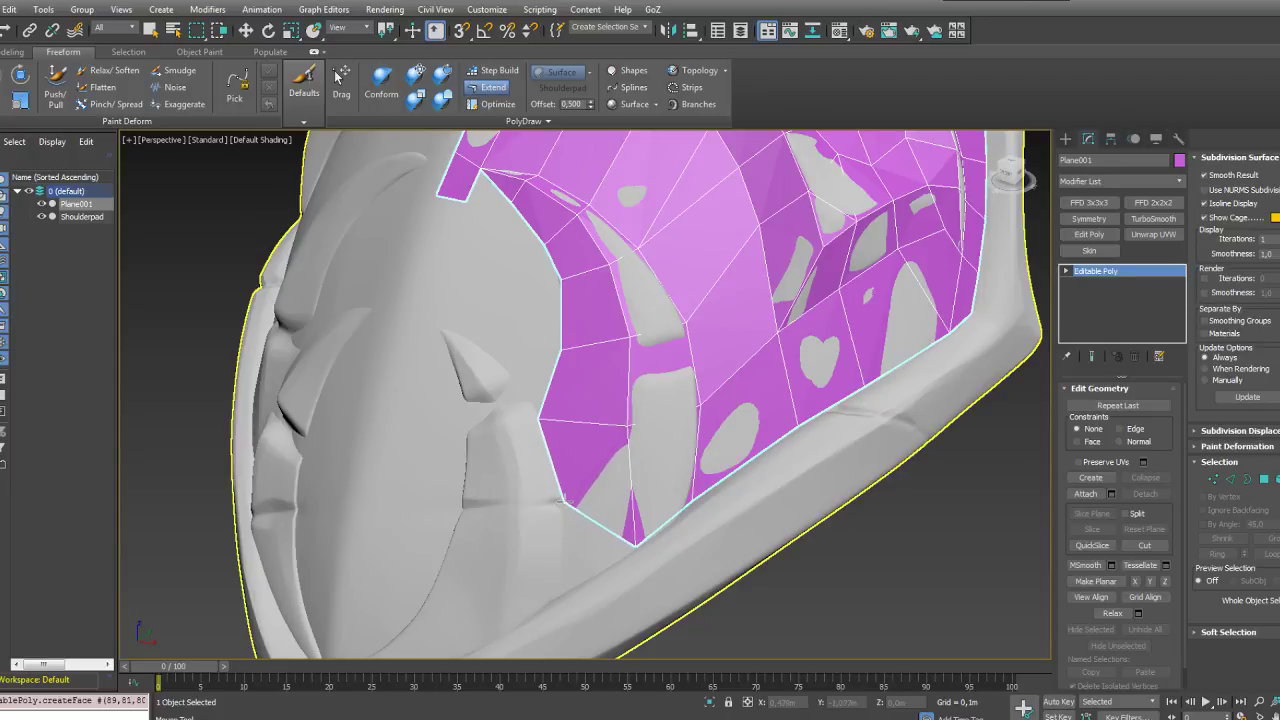
middle_click_drag(565, 525, 566, 409)
scroll(568, 408, "up", 3)
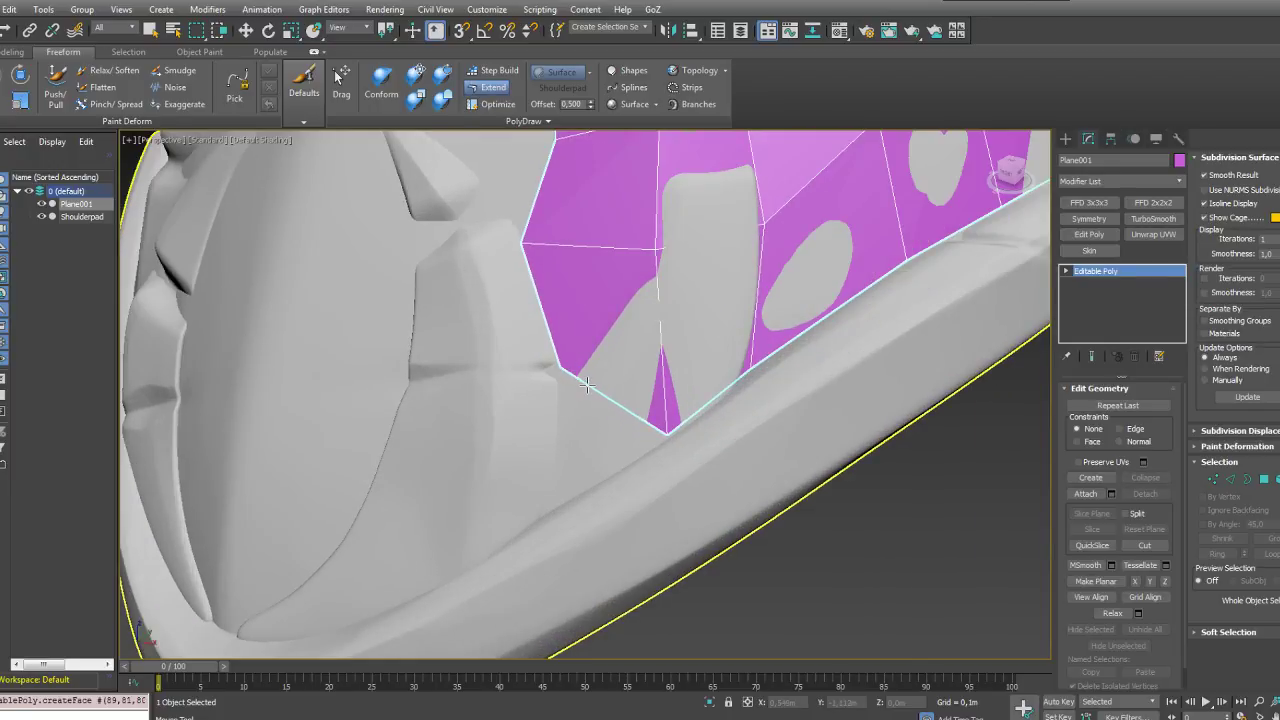
Step: Extend a quad from the curved plate's border along the lower rim, collapse its outer edge, and adjust the remaining corner vertices
left_click_drag(586, 386, 557, 503)
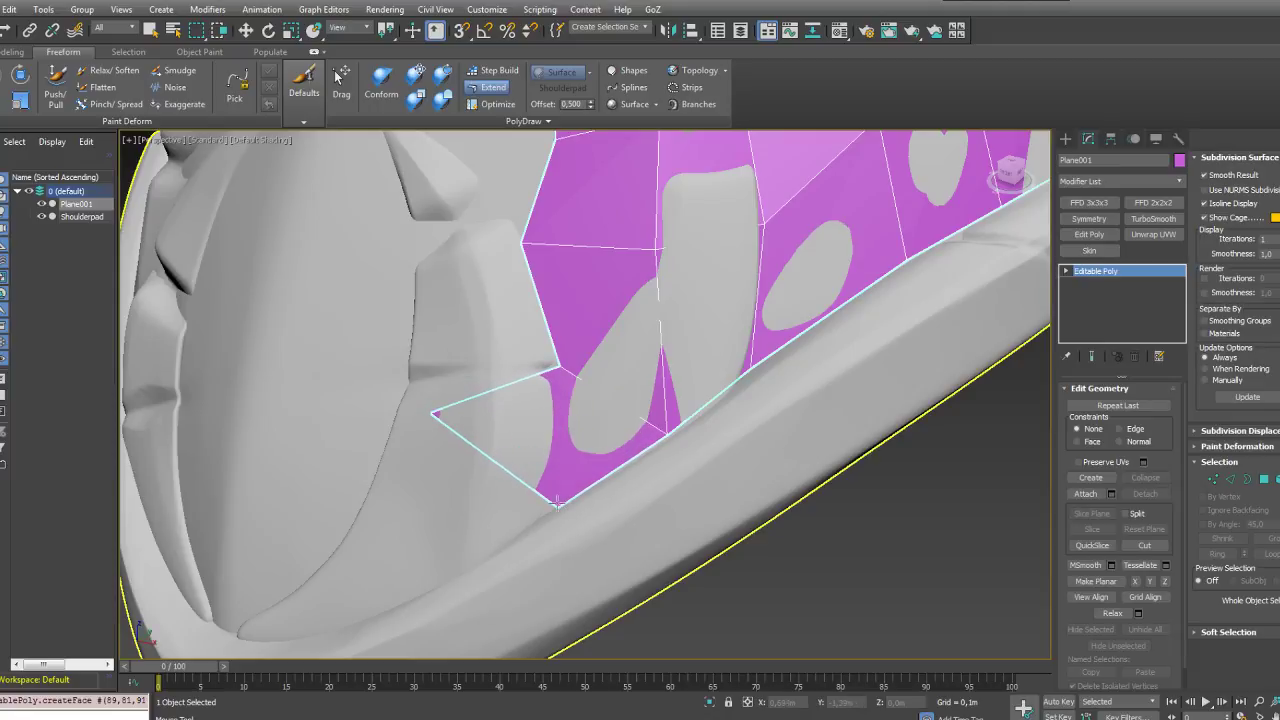
left_click(497, 105)
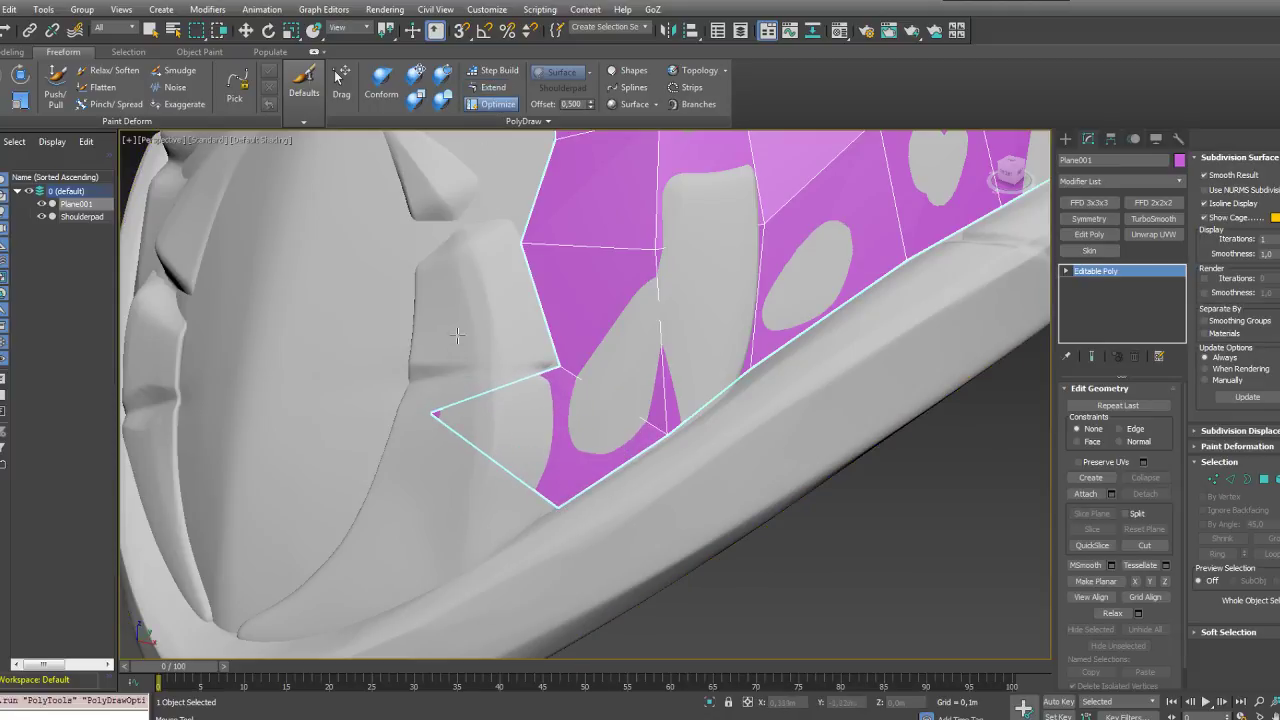
left_click(514, 474)
mouse_move(559, 509)
left_mouse_down()
mouse_move(557, 489)
mouse_move(554, 502)
left_mouse_up()
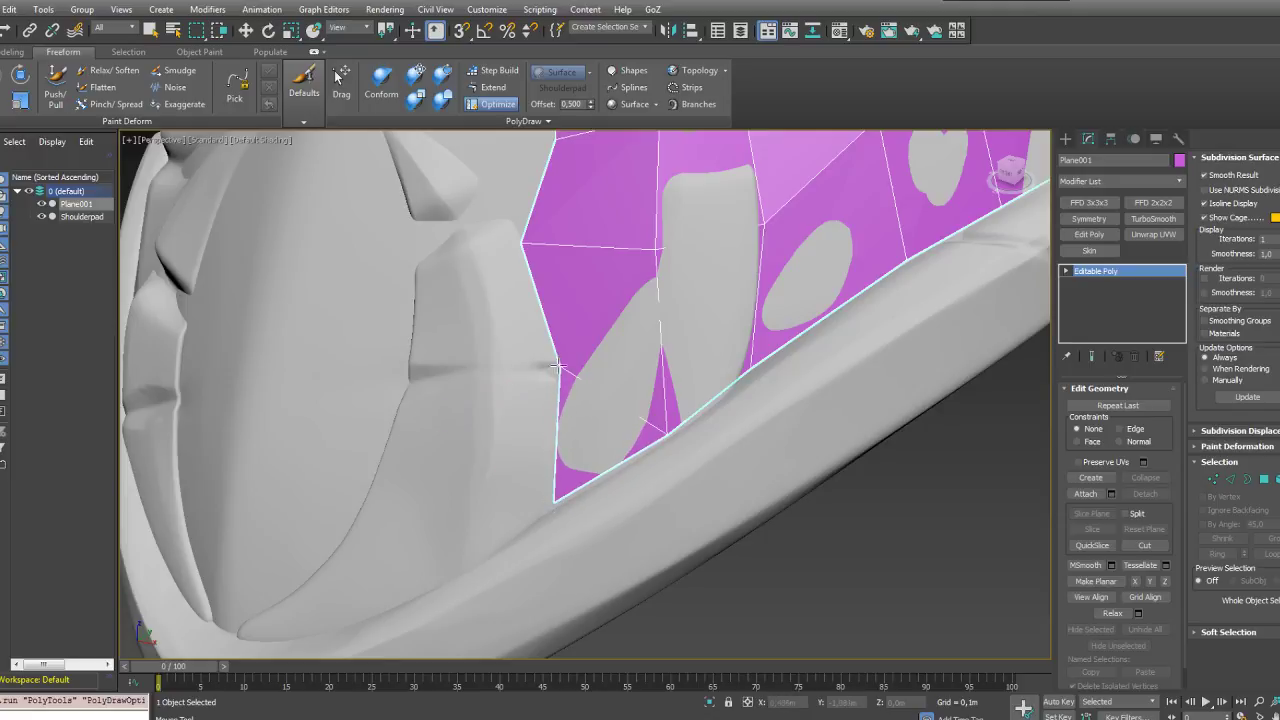
left_click_drag(559, 366, 560, 369)
Step: Straighten the curved border, extend a quad from it towards the small spike, and merge its upper corner into the border to make a triangle
middle_click_drag(540, 278, 577, 380)
scroll(590, 370, "down", 4)
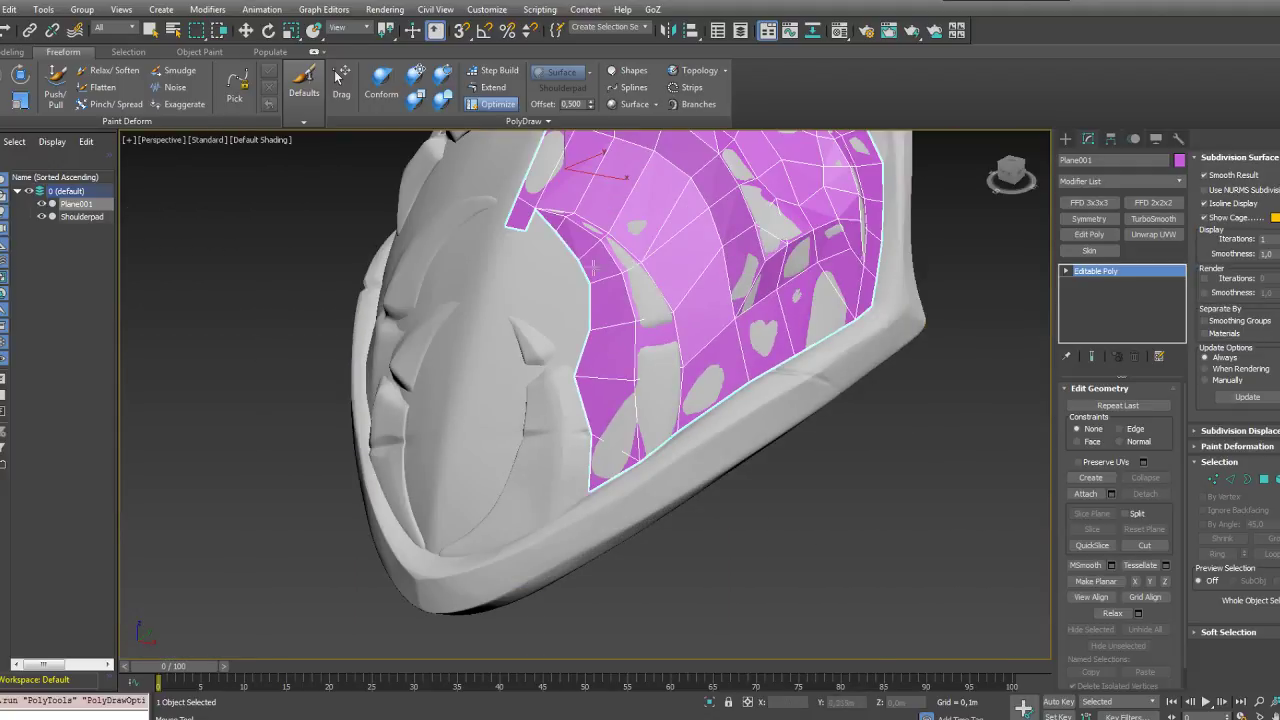
middle_click_drag(593, 268, 594, 346, "alt")
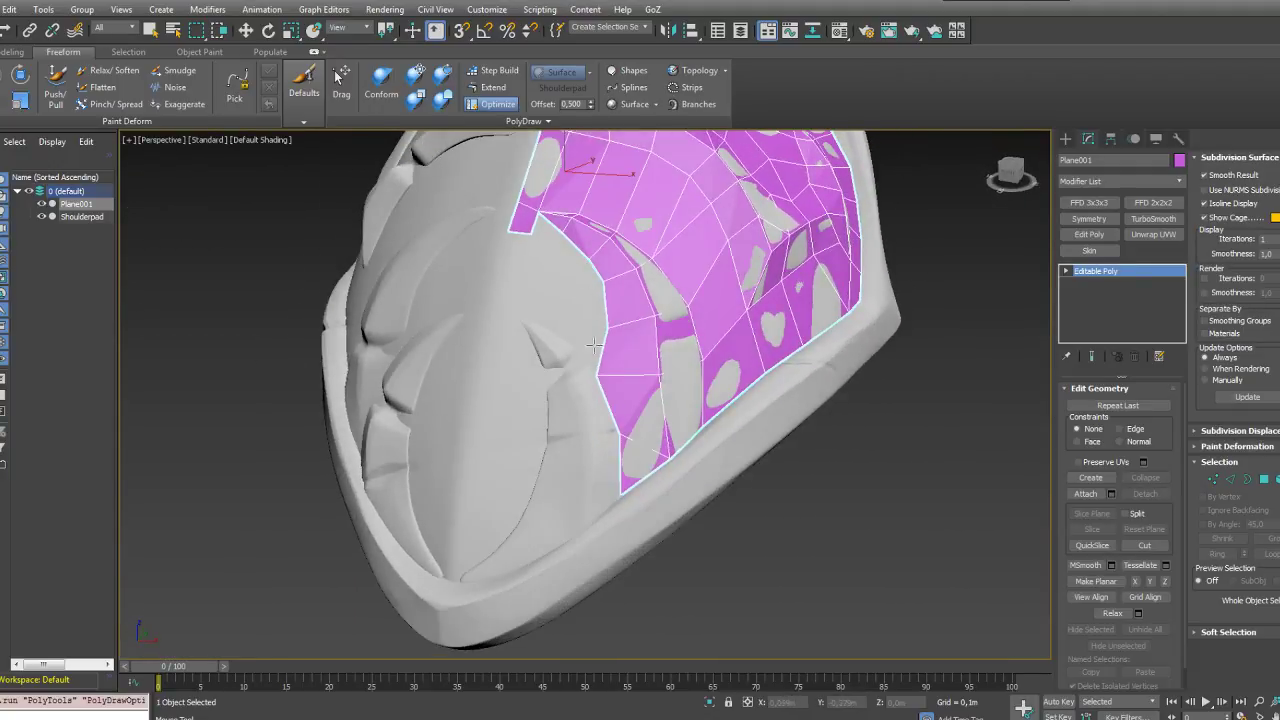
left_click(492, 88)
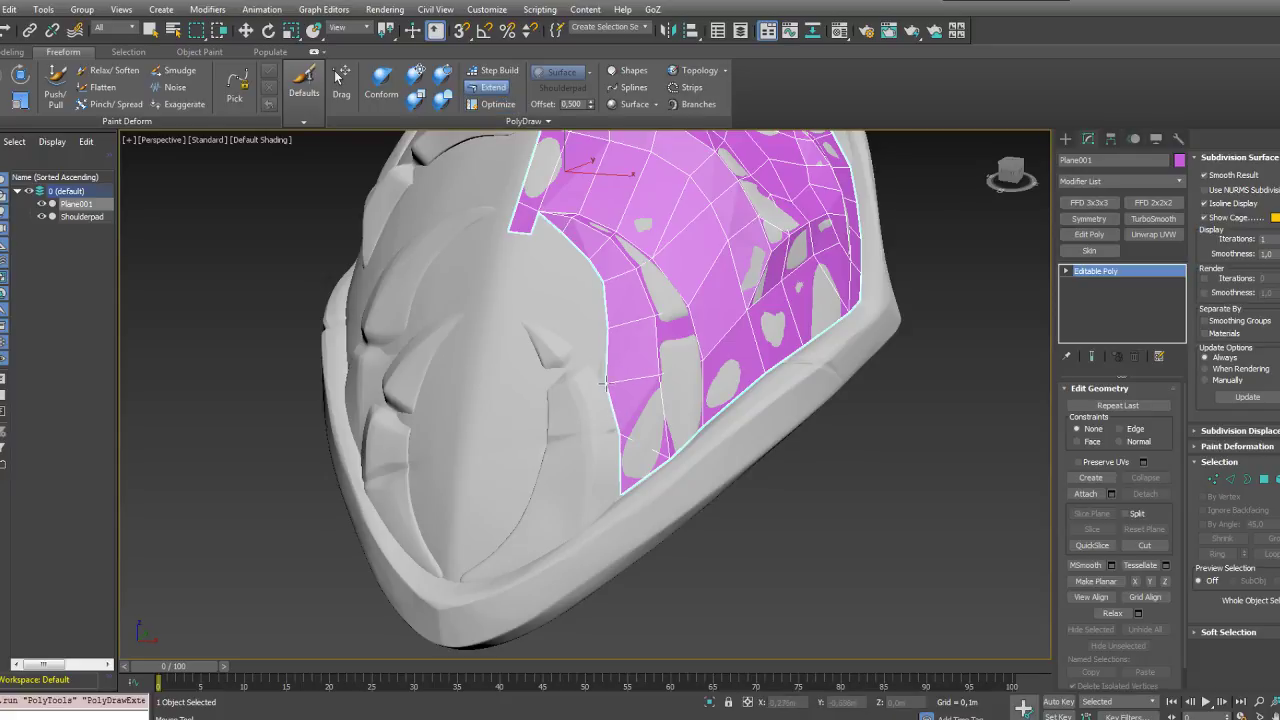
scroll(602, 378, "up", 5)
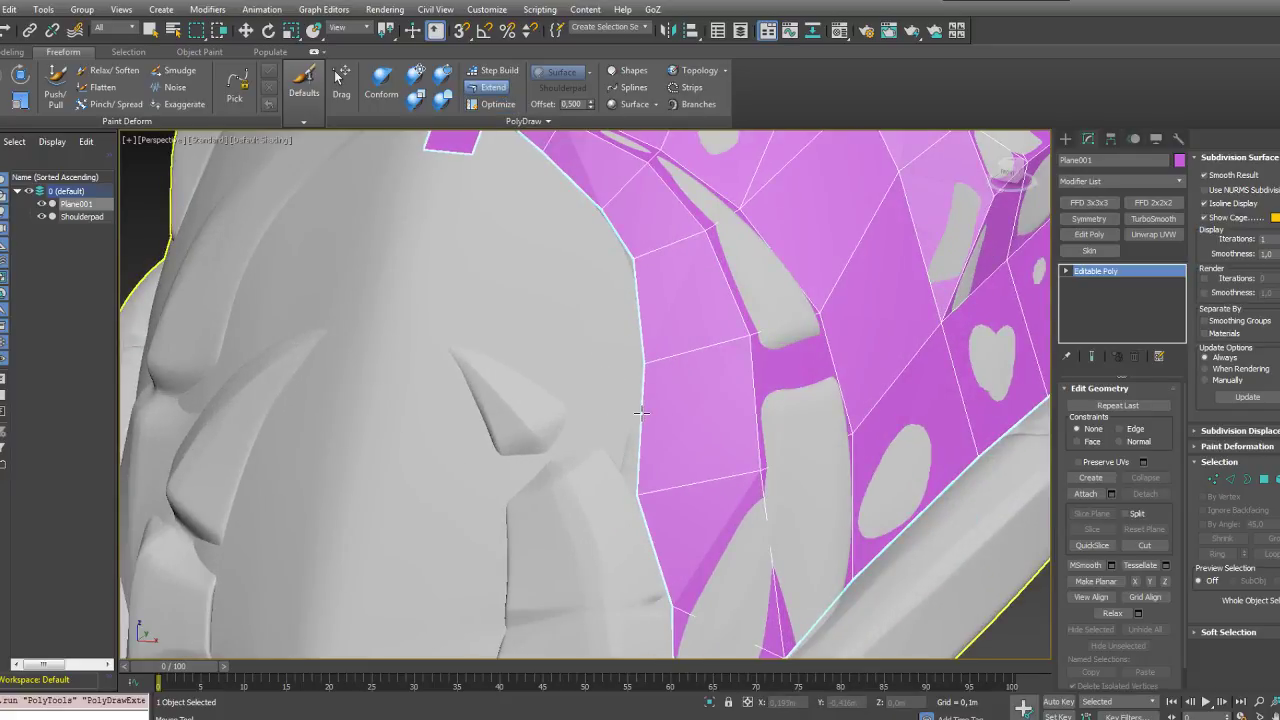
left_click_drag(641, 411, 597, 338, "shift")
left_click(504, 106)
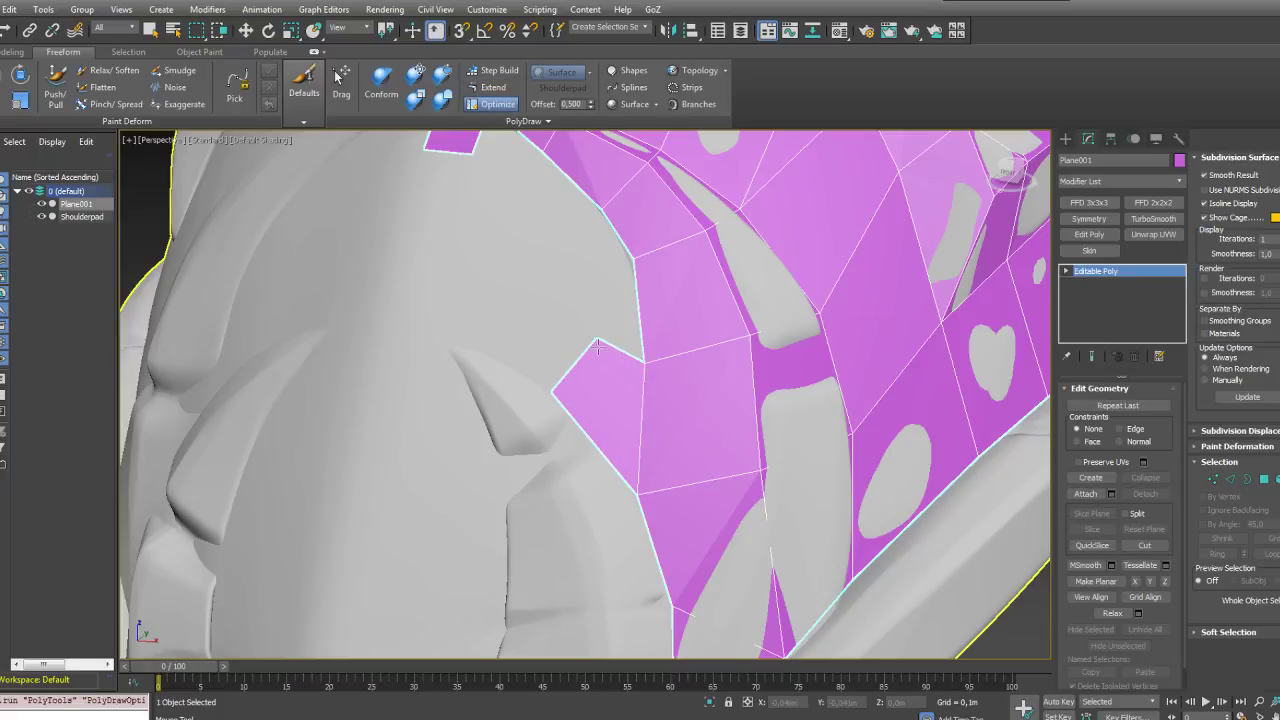
left_click_drag(598, 346, 648, 371)
Step: Extend a quad above the small spike and reposition its outer corner and the centre strip's lower corner
left_click(491, 87)
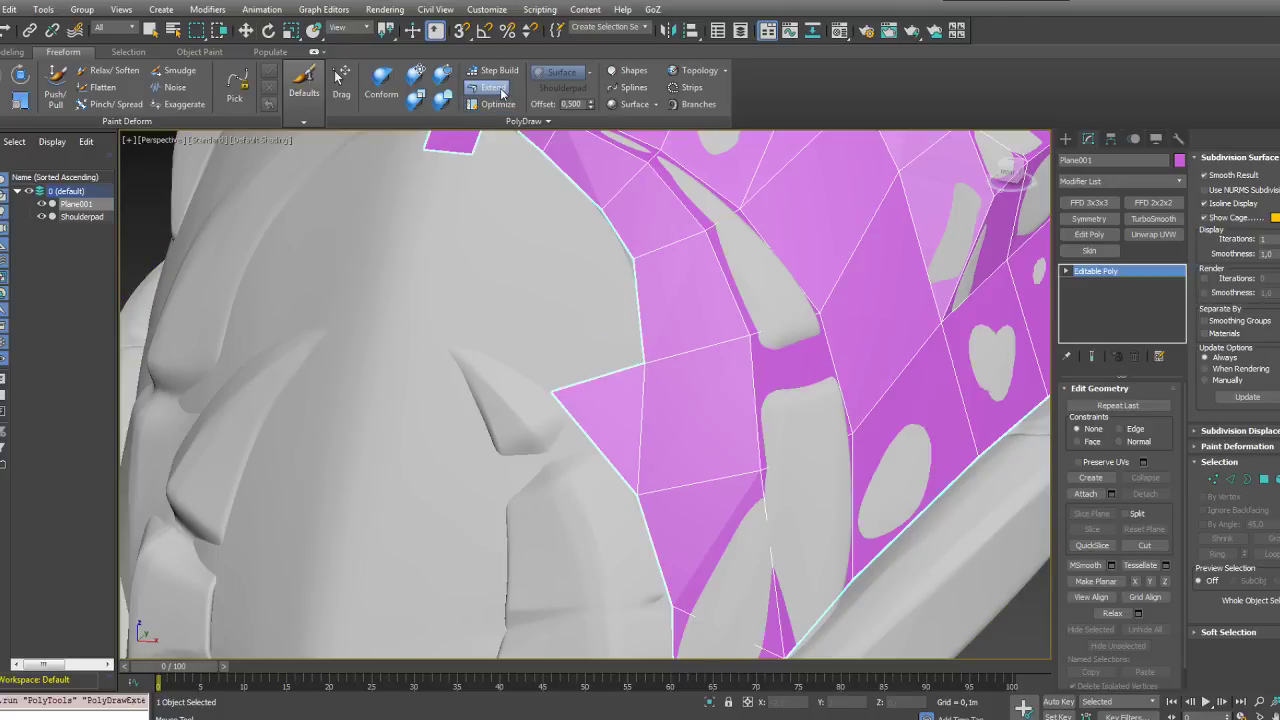
left_click_drag(633, 349, 452, 342, "shift")
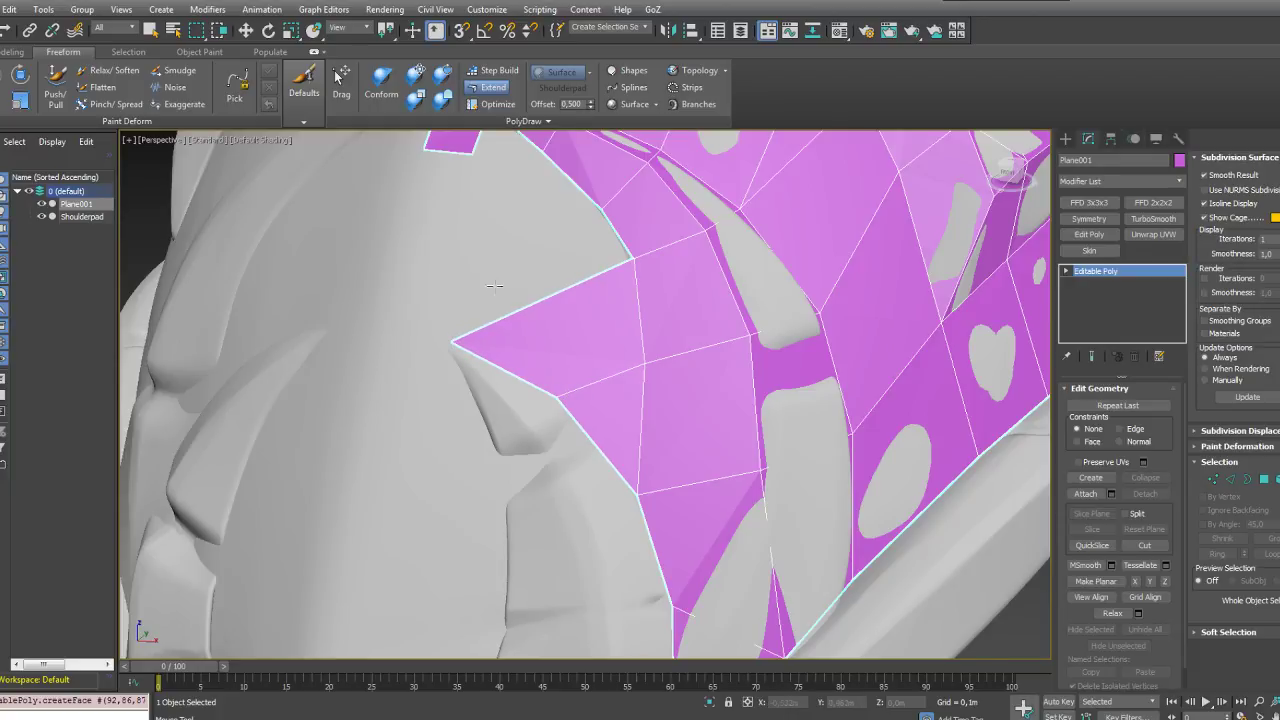
middle_click_drag(494, 286, 640, 356, "alt")
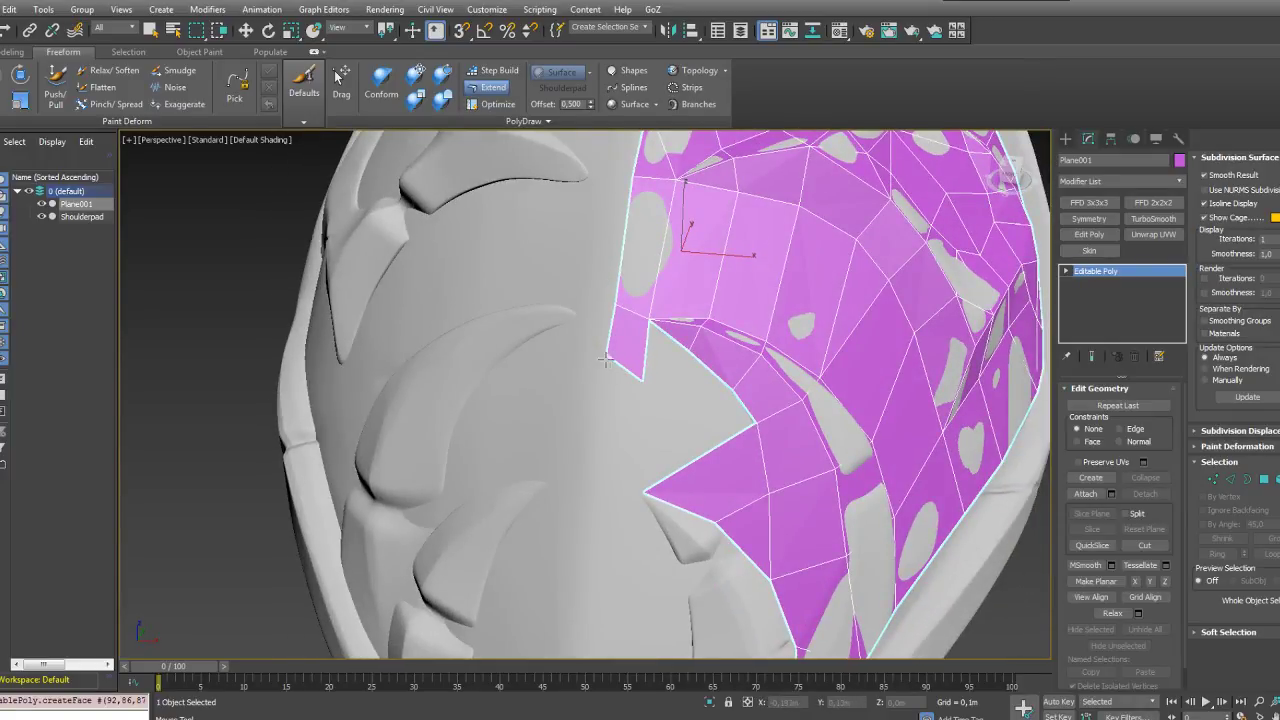
left_click_drag(606, 360, 620, 395)
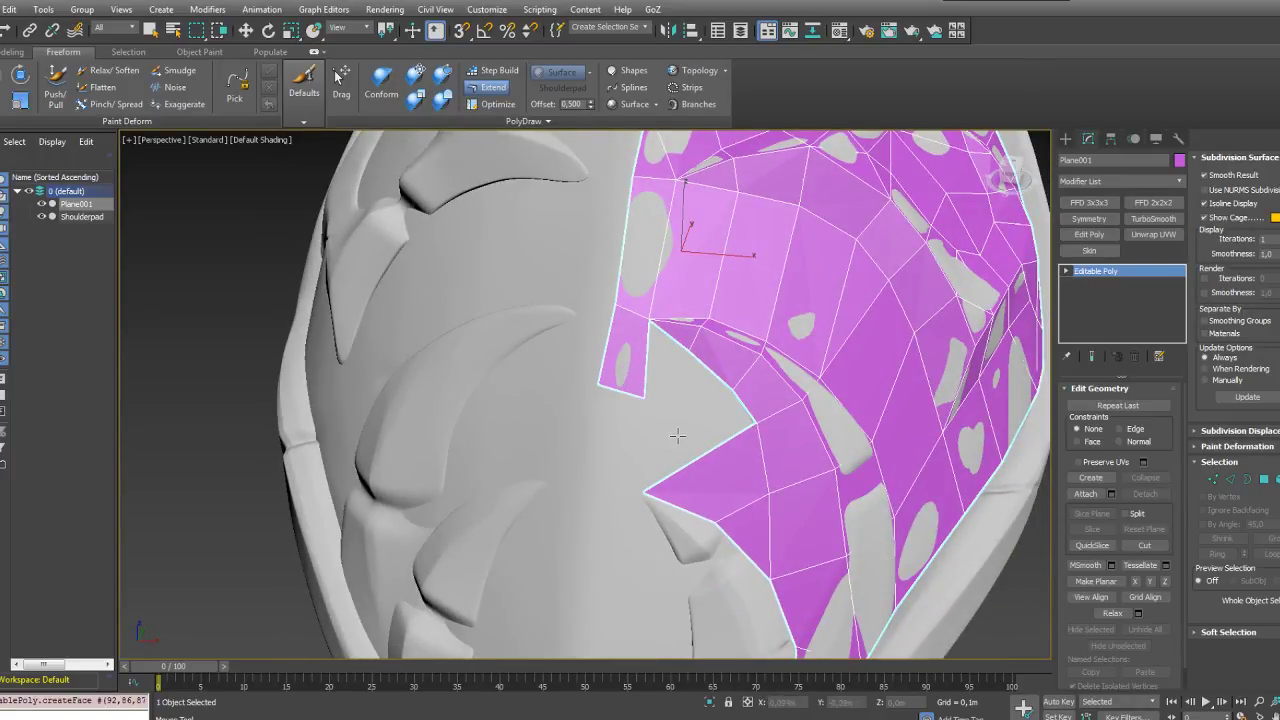
middle_click_drag(677, 436, 634, 440, "alt")
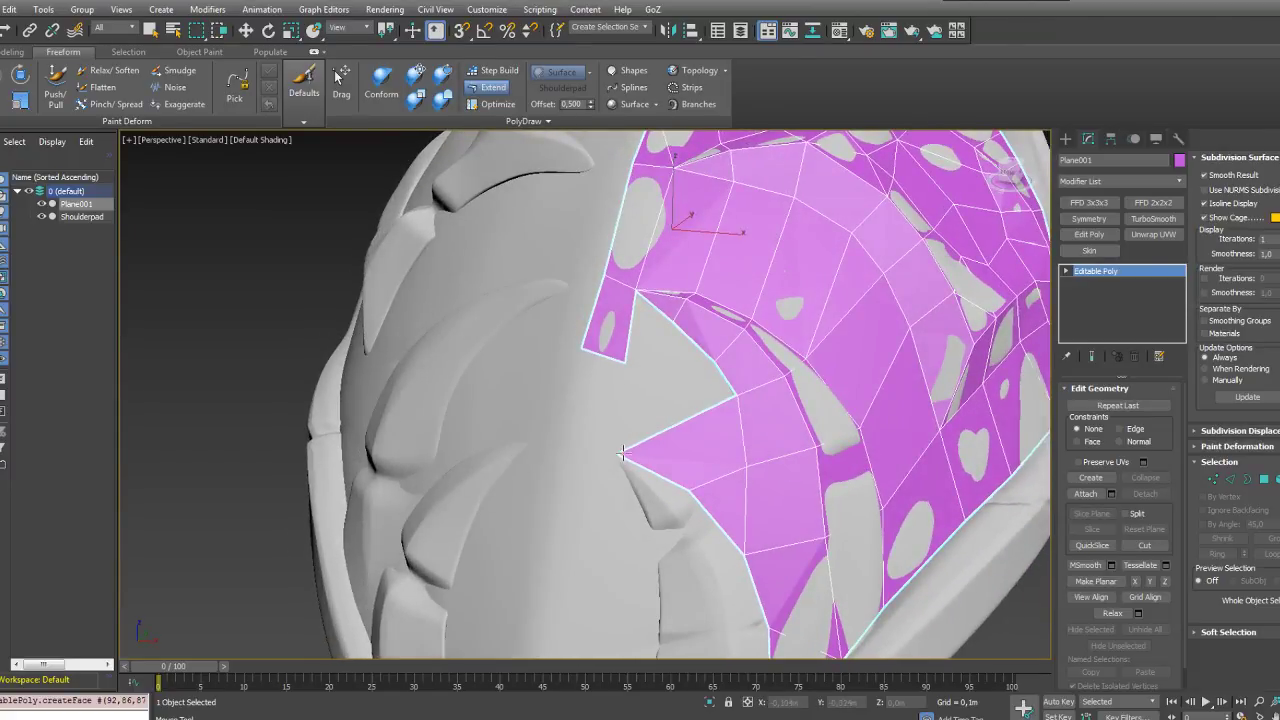
left_click_drag(622, 454, 697, 418)
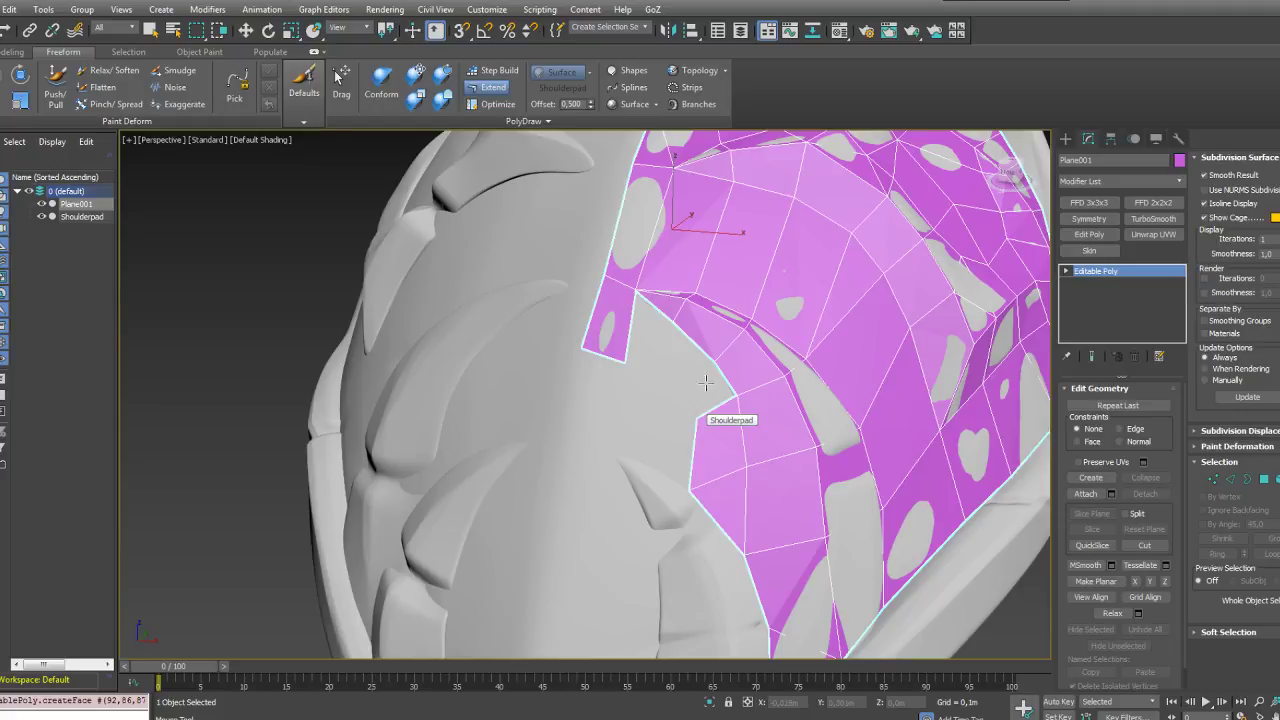
left_click_drag(578, 347, 585, 355)
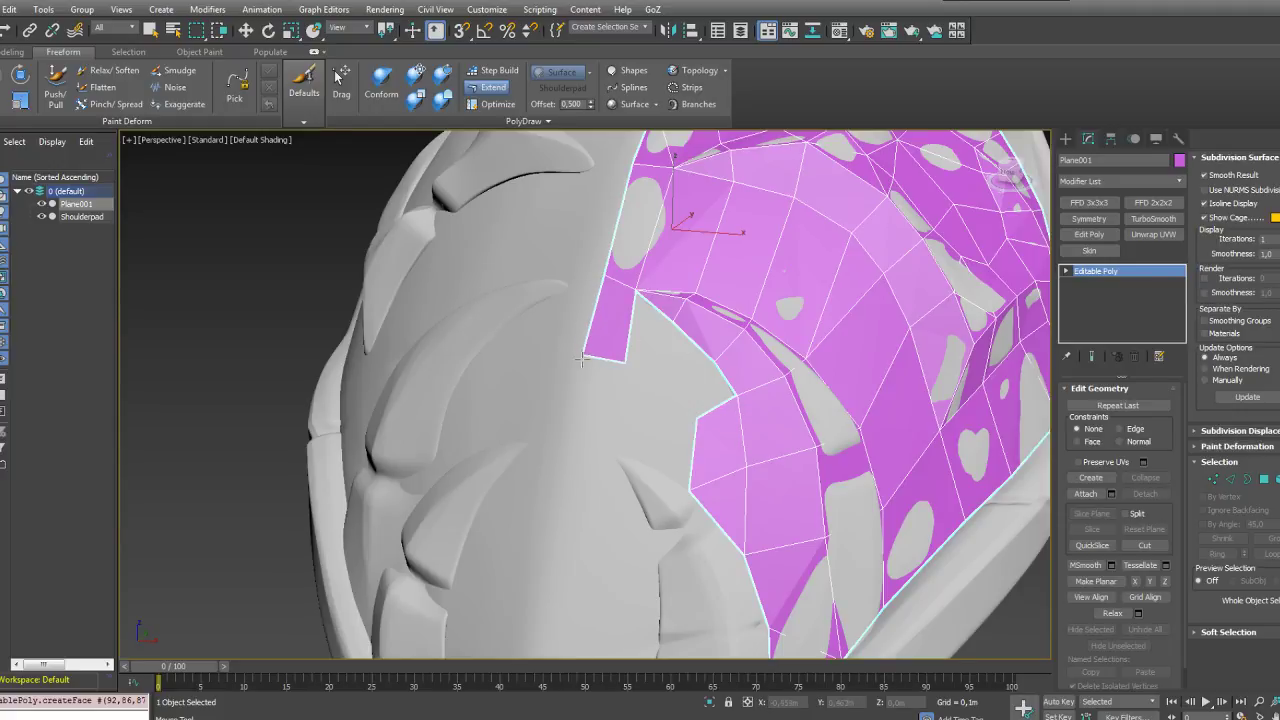
Step: Extend a quad to the small spike's tip and fill the gap between the new faces, the arch and the centre strip
mouse_move(610, 388)
middle_mouse_down("alt")
mouse_move(592, 385)
mouse_move(613, 387)
middle_mouse_up("alt")
left_click_drag(692, 452, 632, 389, "shift")
middle_click_drag(632, 387, 650, 332, "alt")
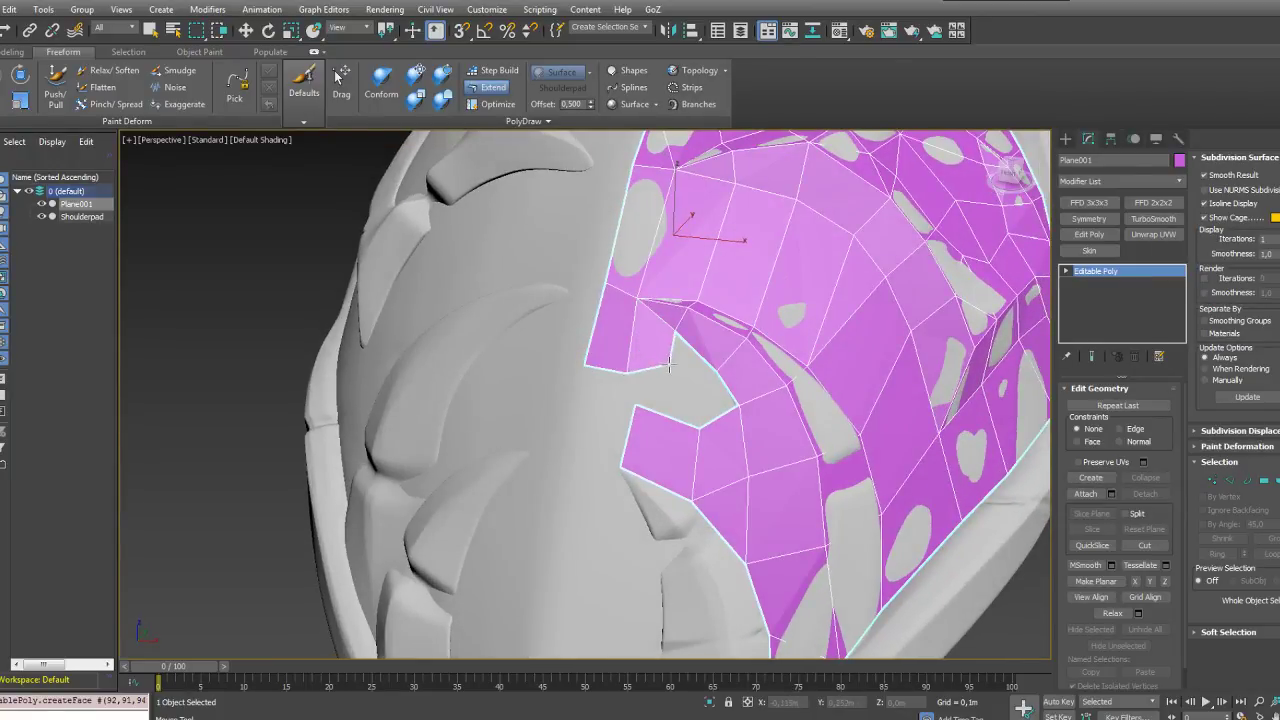
left_click_drag(671, 386, 667, 379, "shift")
key("ctrl+z")
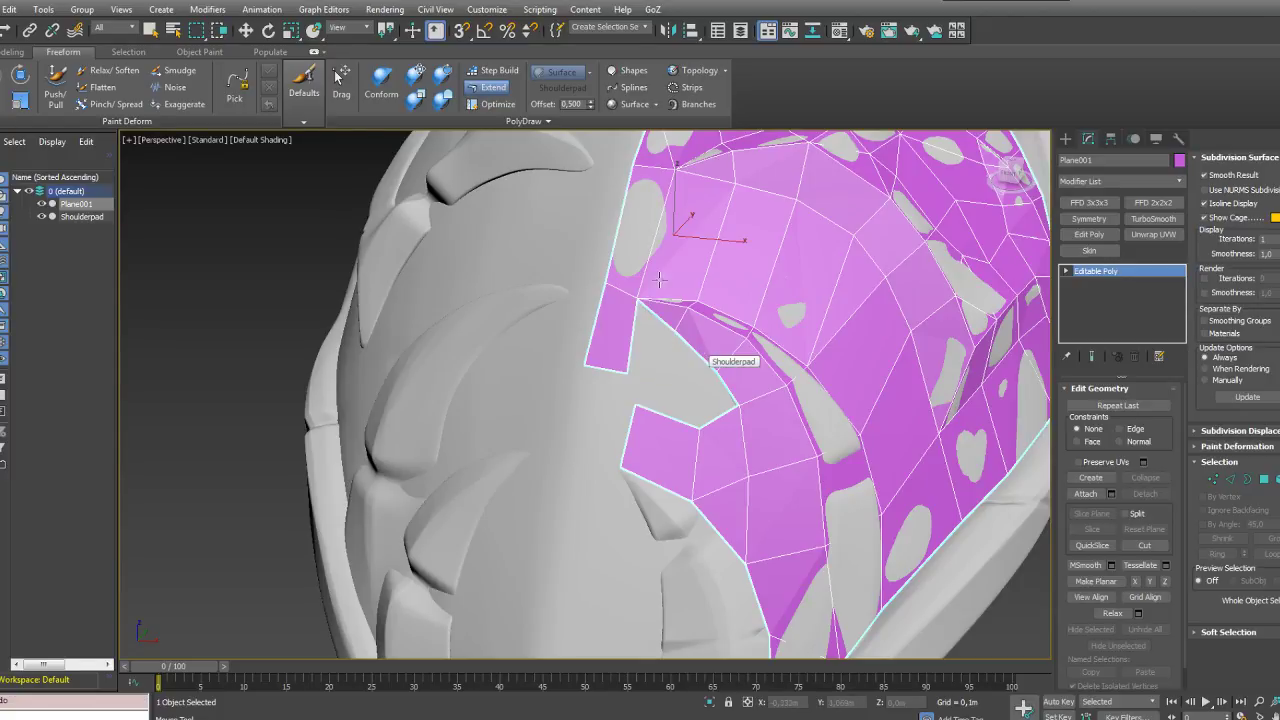
left_click(676, 420, "shift")
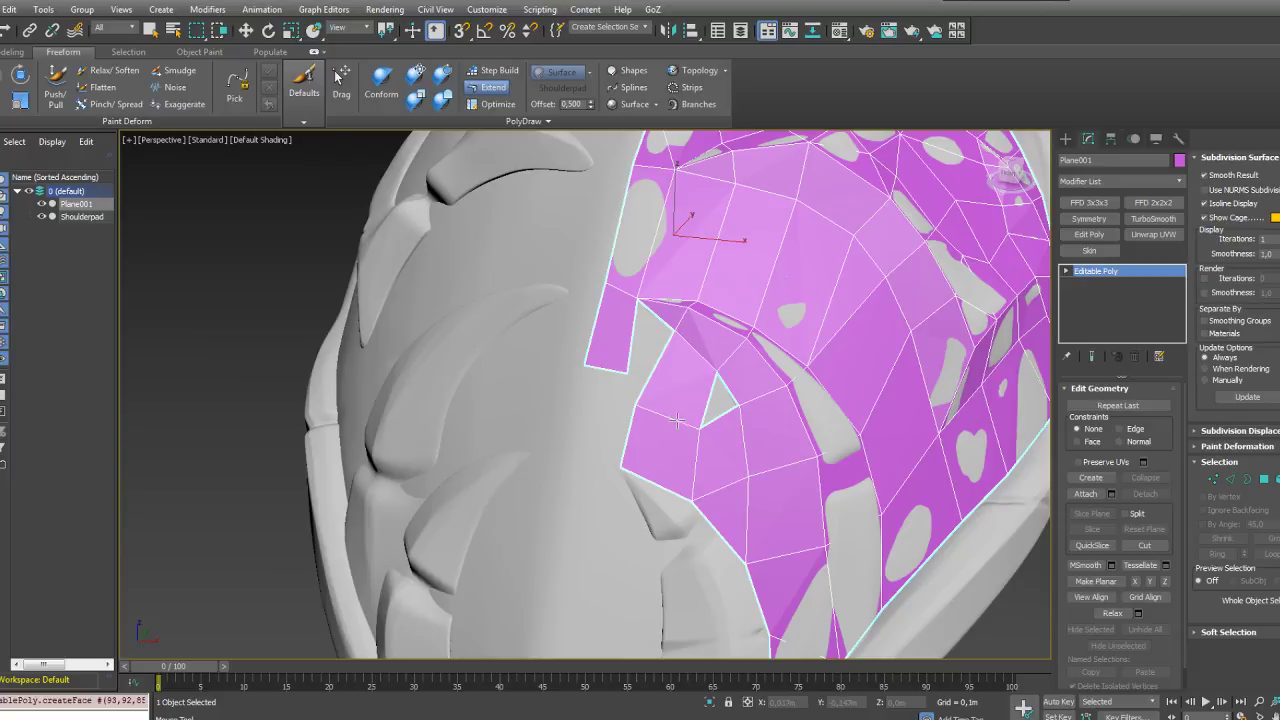
left_click(716, 409, "shift")
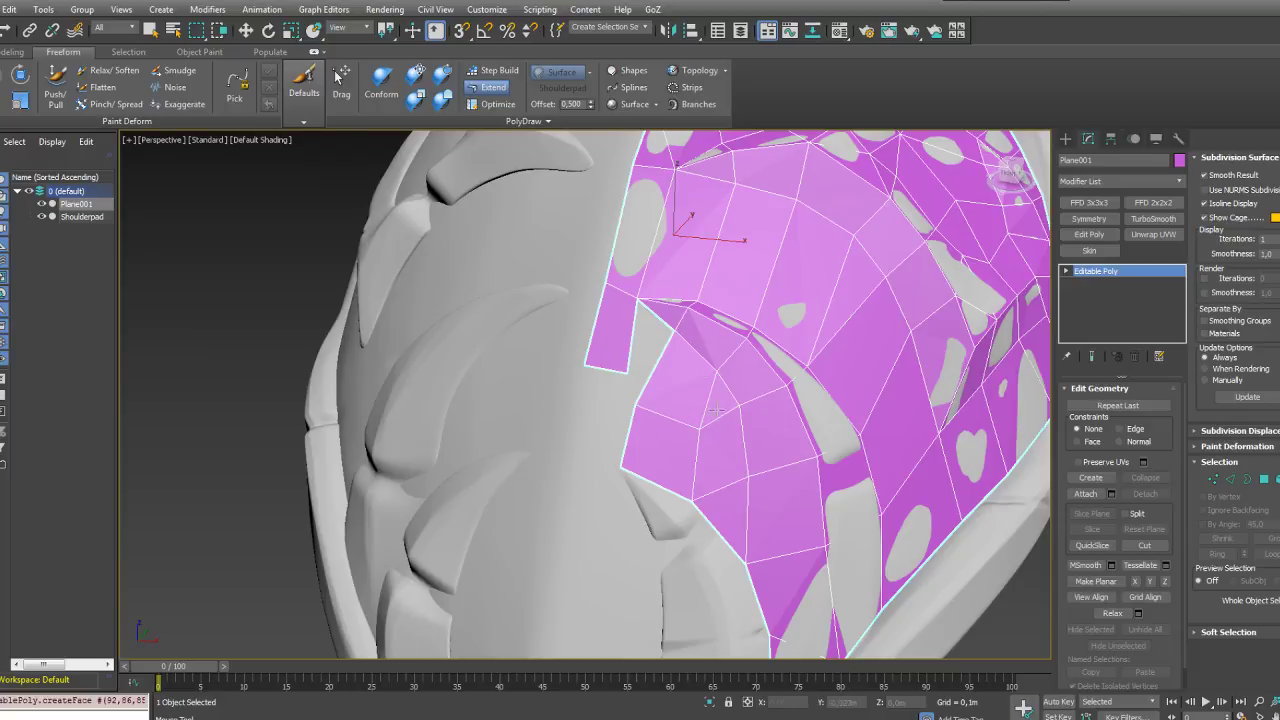
left_click(634, 345, "shift")
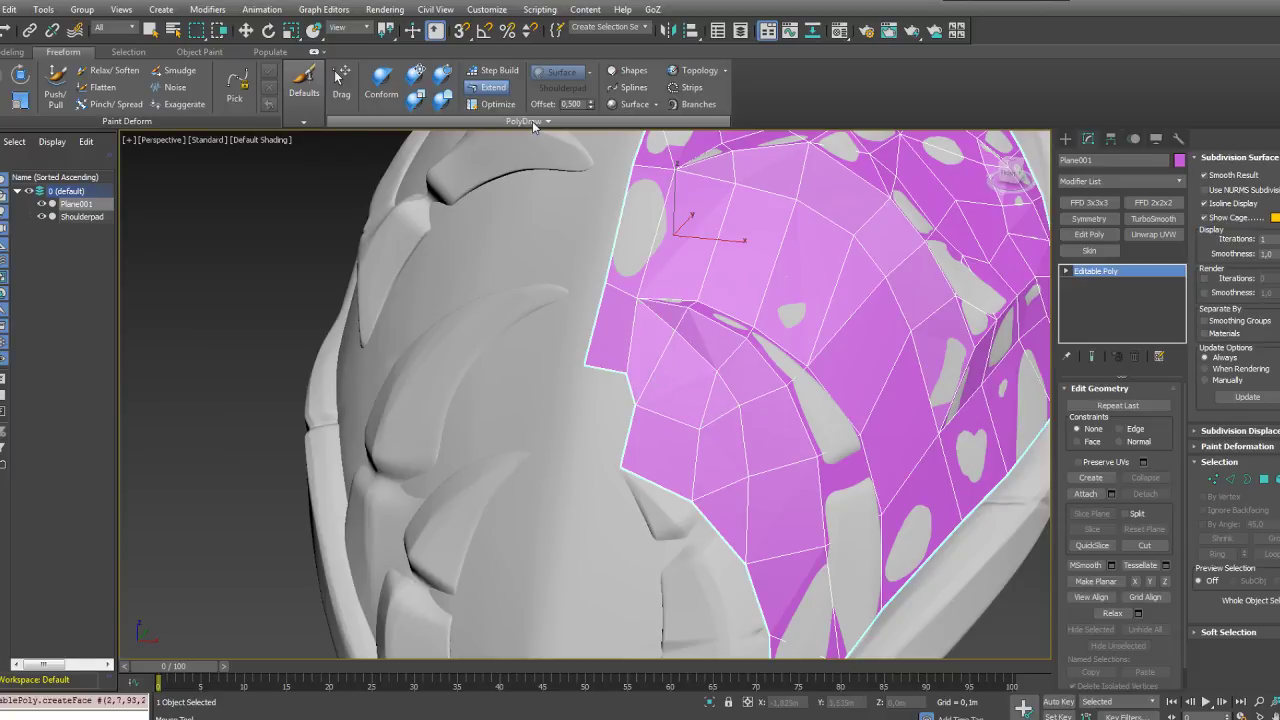
Step: Merge the centre strip's lower inner corner into the adjacent face corner and extend a quad down along the centre line
left_click(497, 104)
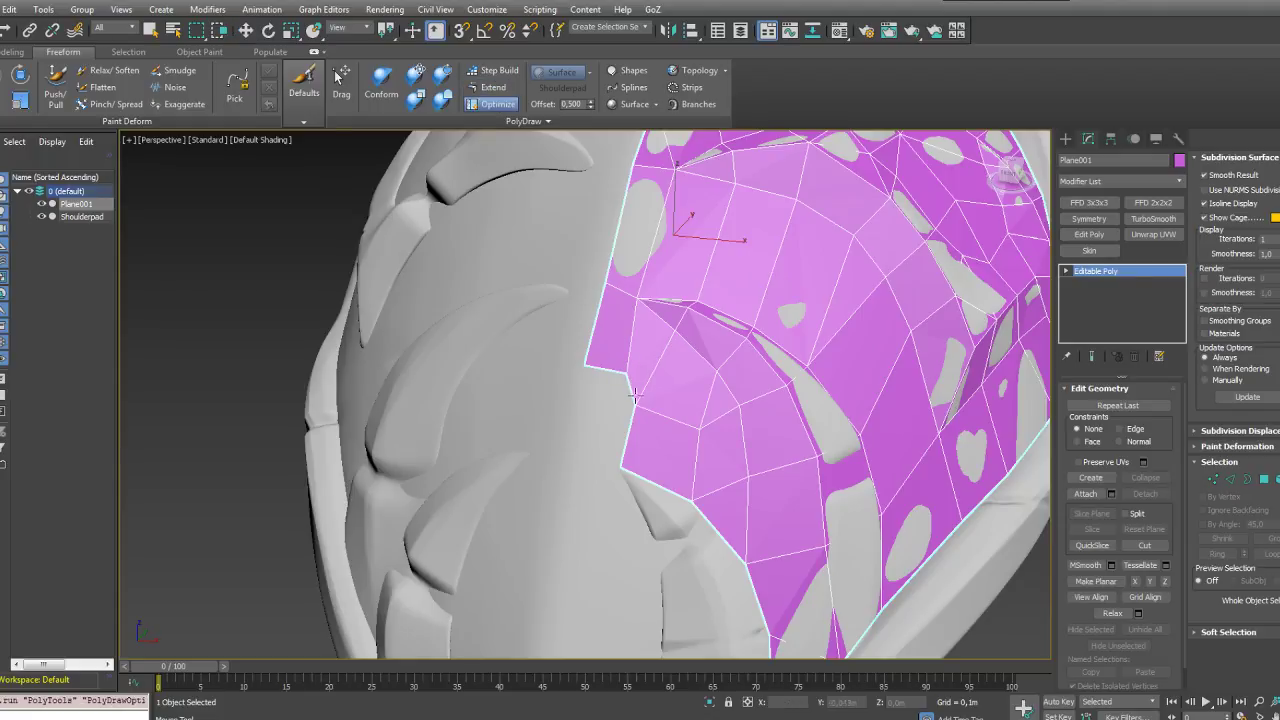
left_click_drag(626, 374, 636, 403, "shift")
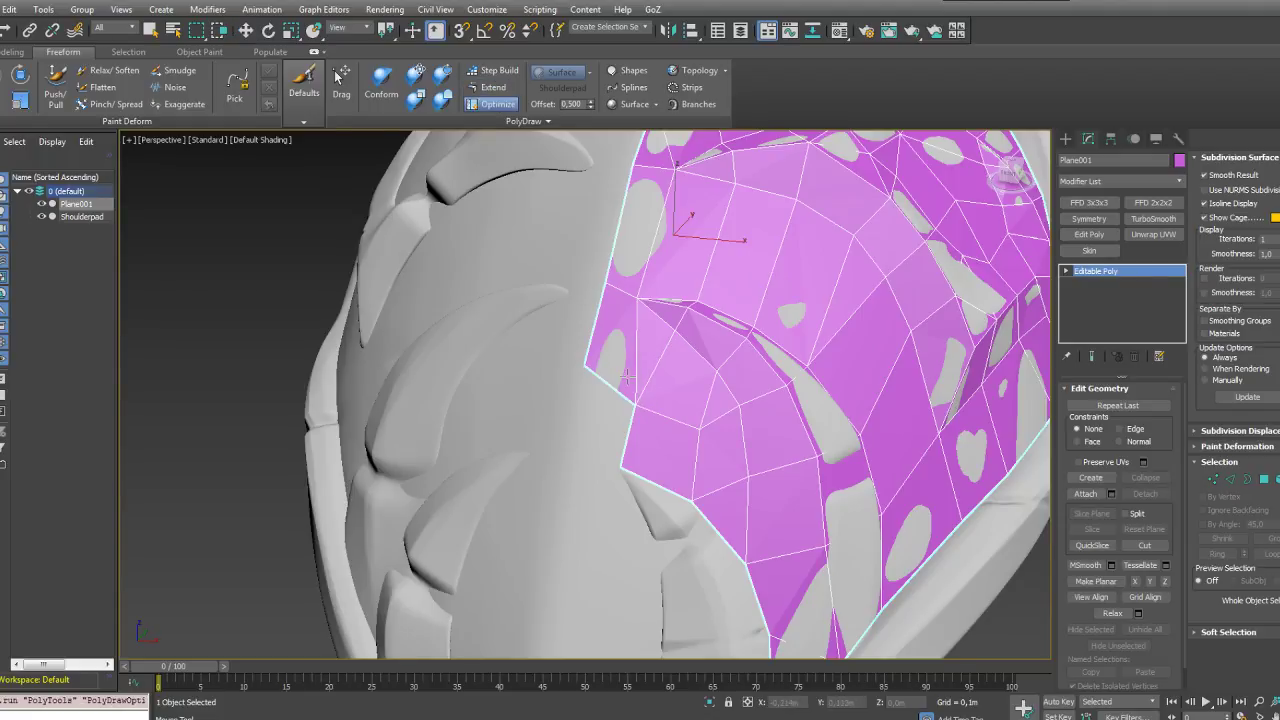
middle_click_drag(627, 376, 660, 398, "alt")
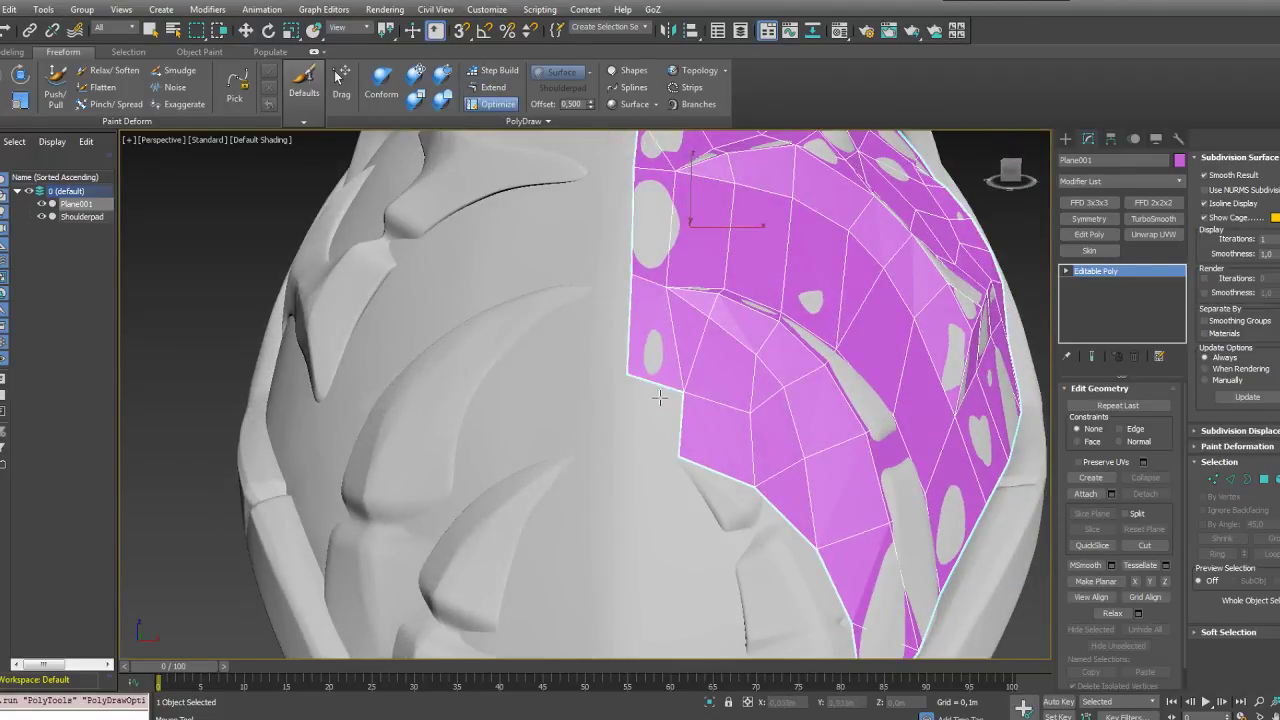
left_click(680, 428)
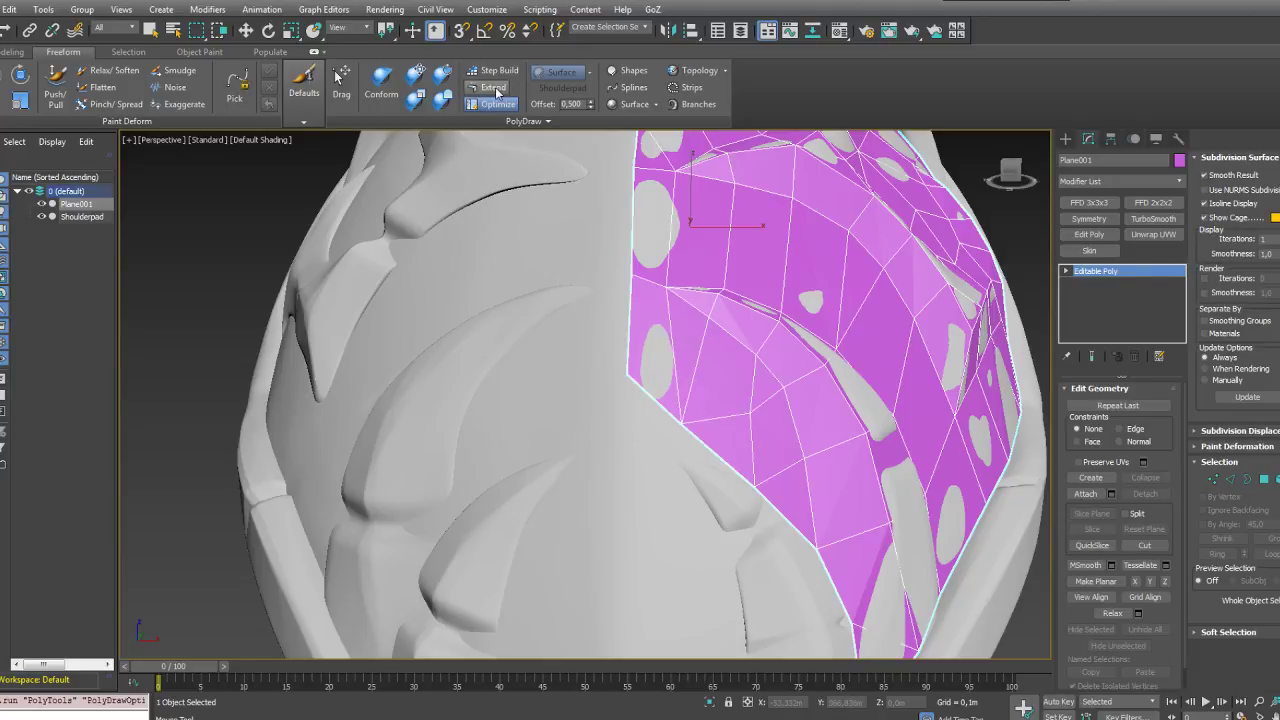
key("ctrl+z")
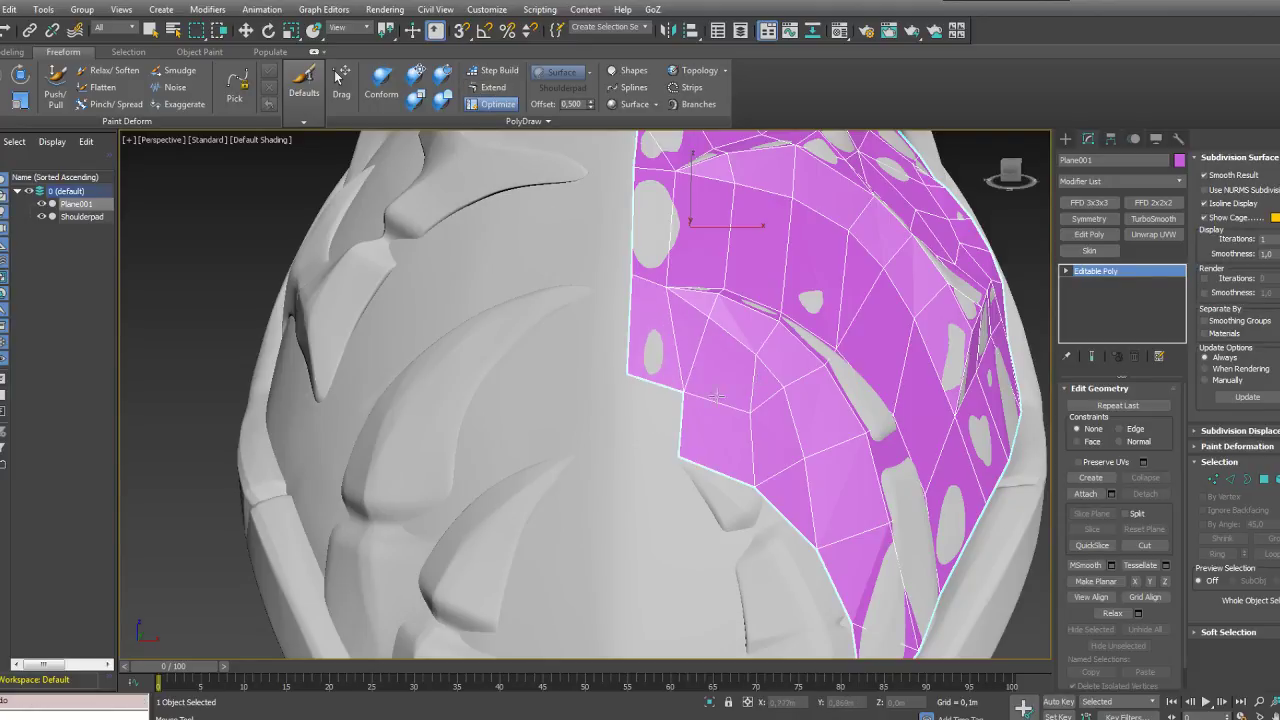
left_click(491, 87)
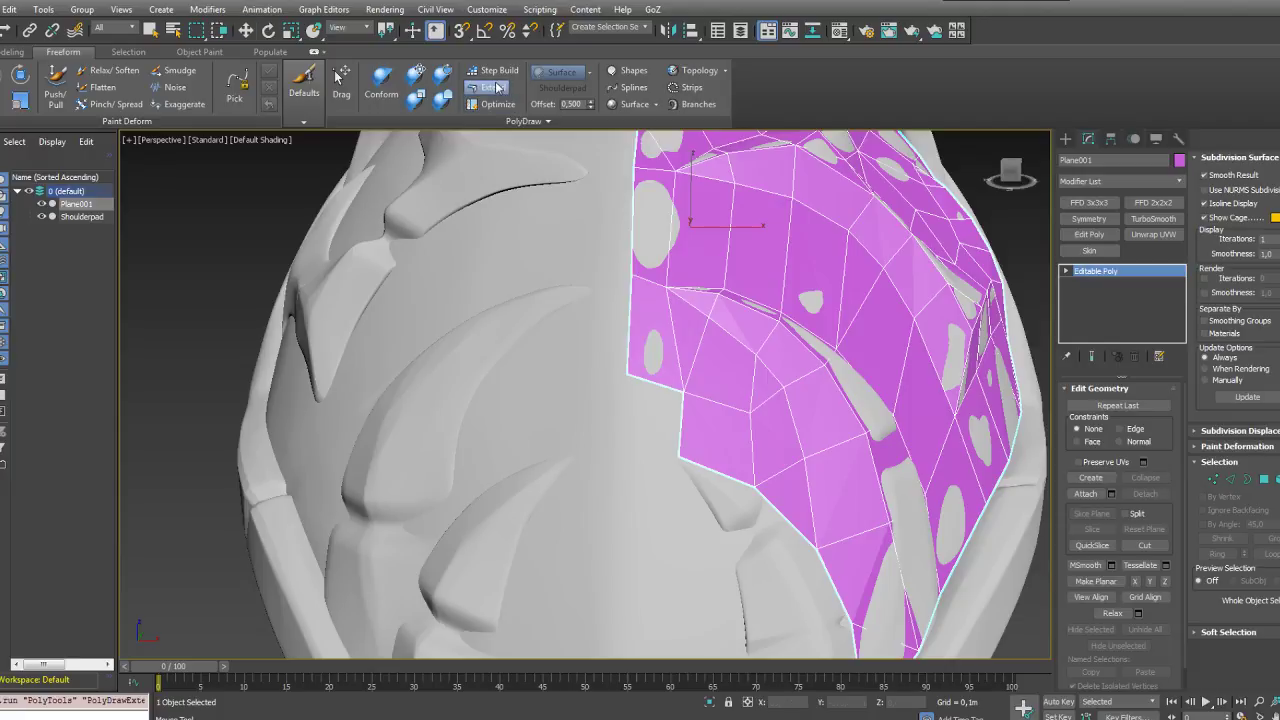
left_click_drag(679, 392, 626, 455)
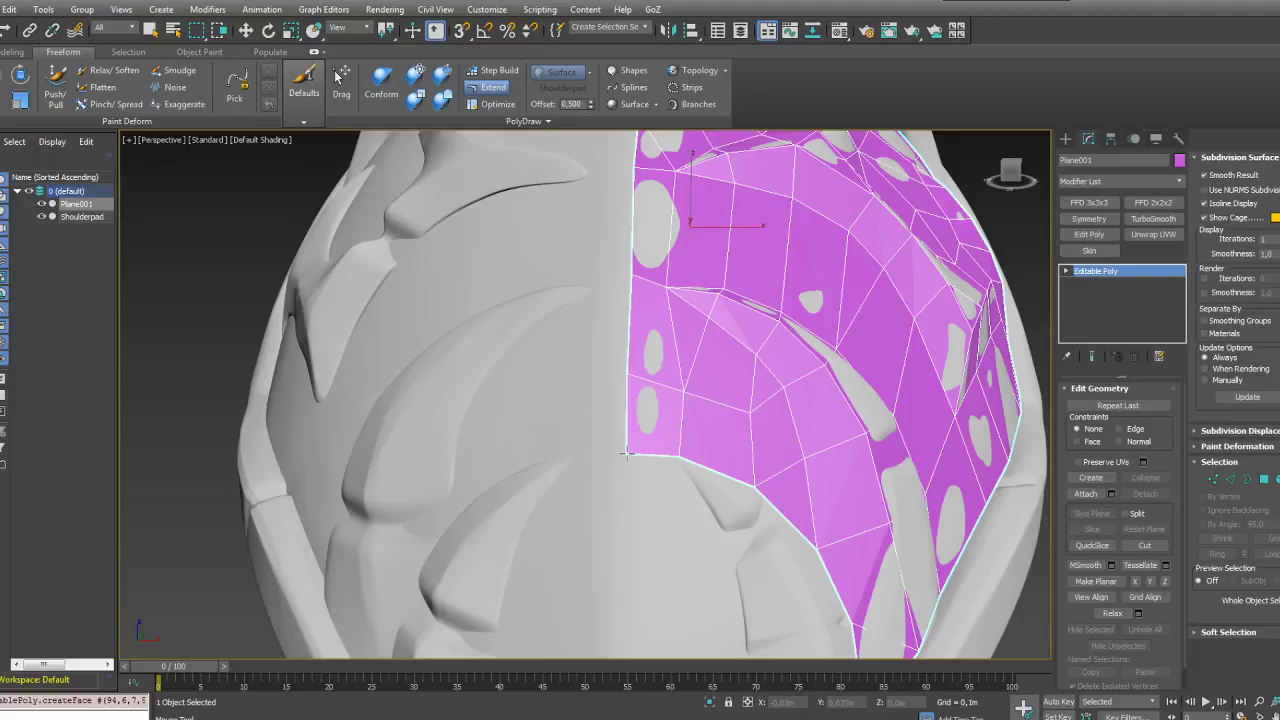
Step: Shift the two vertices on the arch's inner side slightly outward towards the recess
middle_click_drag(770, 224, 735, 340, "alt")
scroll(784, 441, "up", 4)
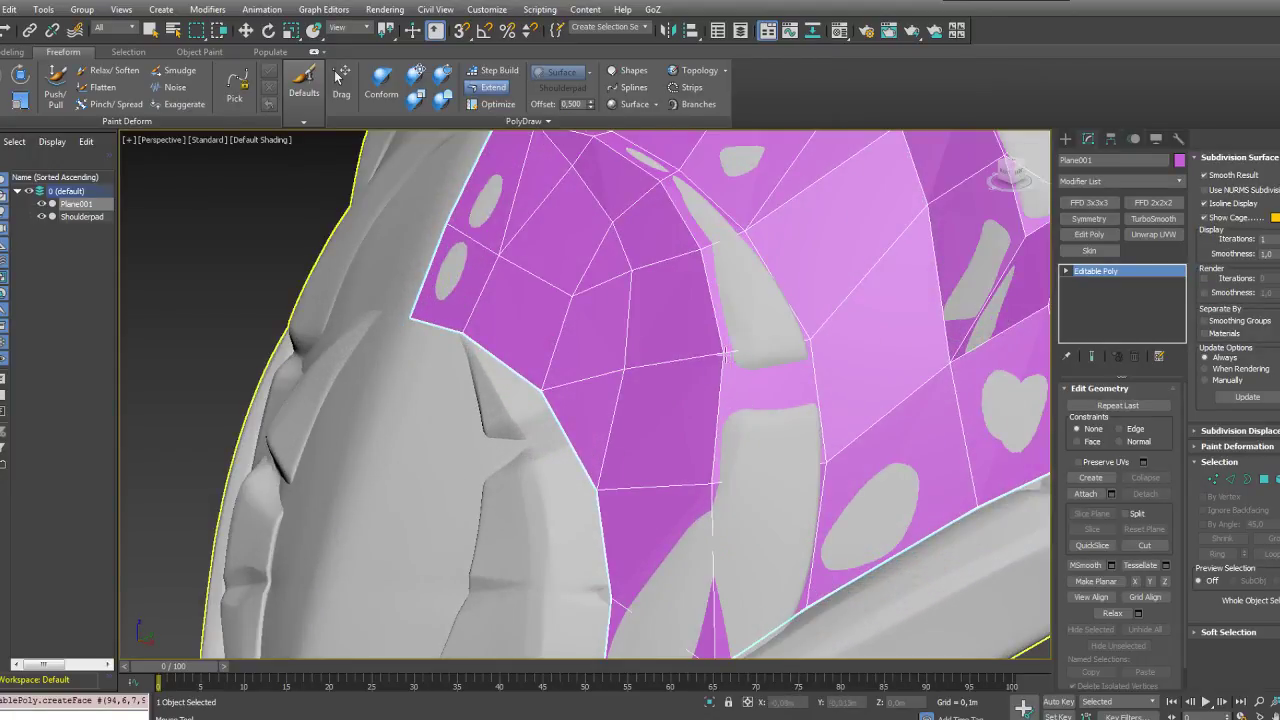
left_click_drag(726, 352, 736, 352)
left_click_drag(714, 483, 733, 481)
Step: Extend a narrow row of three quads along the curved border from beside the small spike down to the lower rim
scroll(709, 409, "down", 3)
middle_click_drag(734, 480, 736, 333)
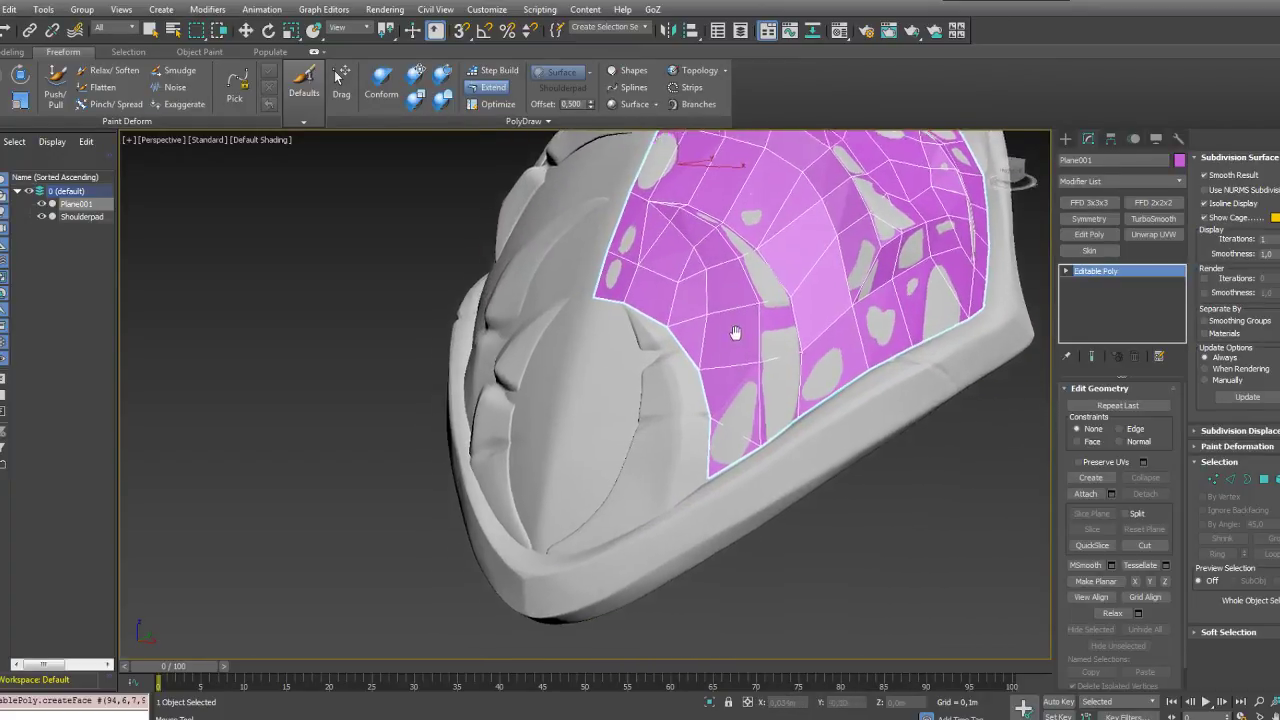
scroll(736, 333, "up", 3)
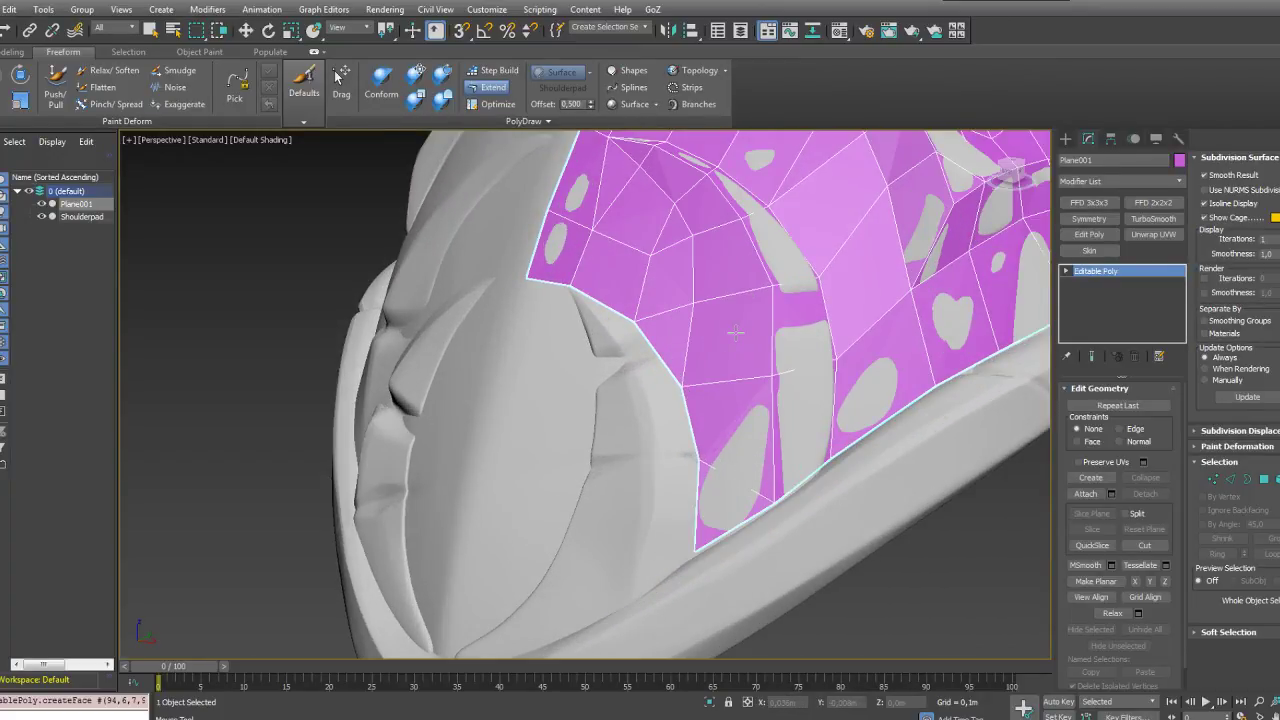
middle_click_drag(676, 351, 686, 310, "alt")
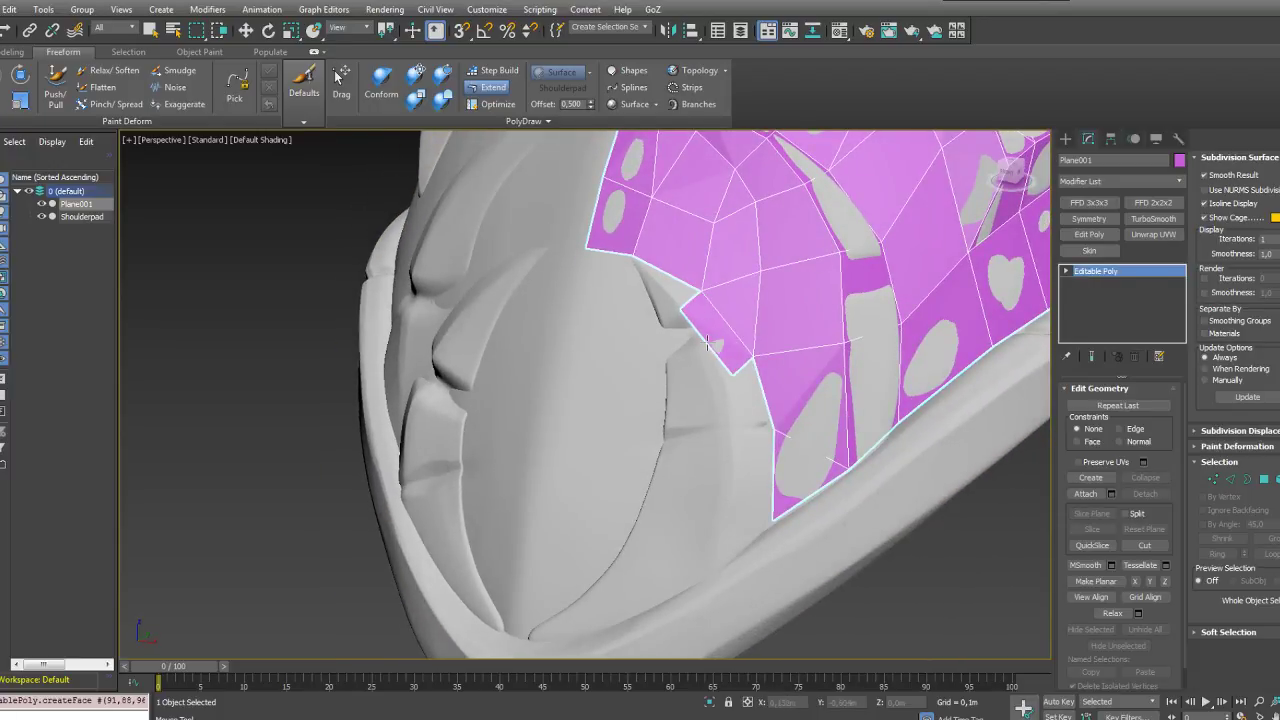
left_click_drag(753, 358, 718, 567)
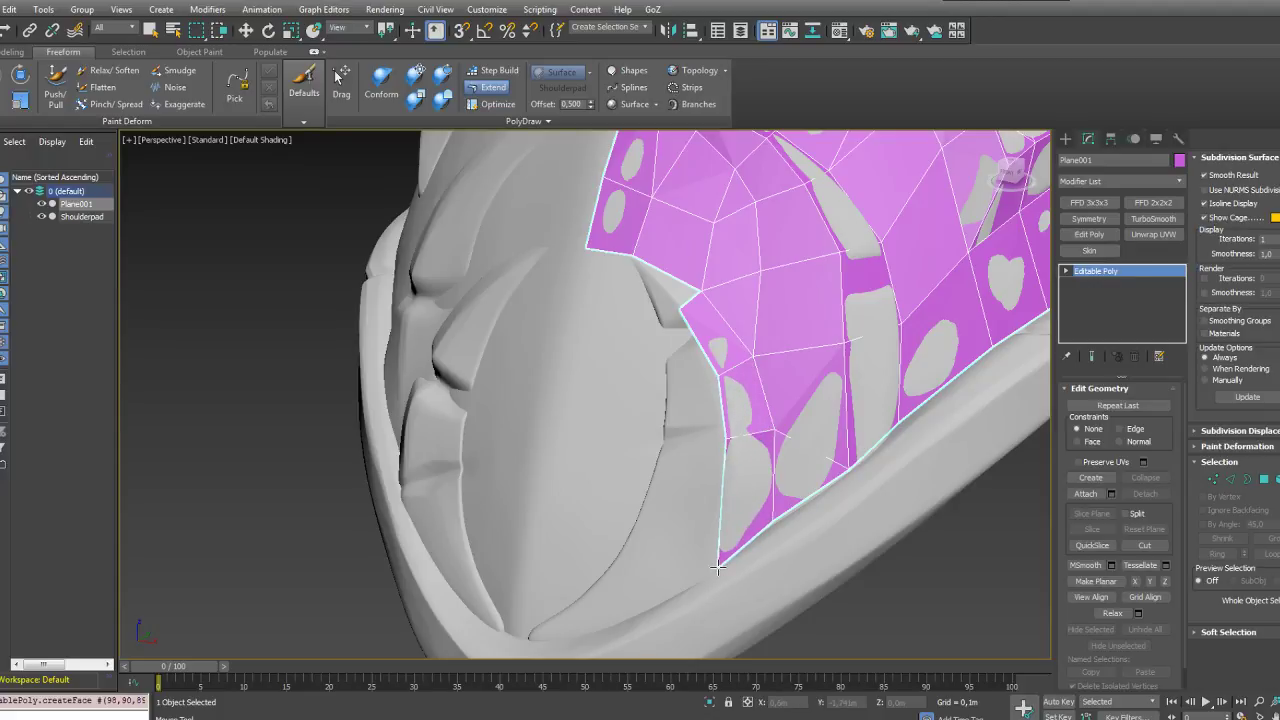
Step: Extend a second row of quads along the notched plate's edge from near the lower rim up to the small spike's tip
left_click_drag(718, 497, 624, 546)
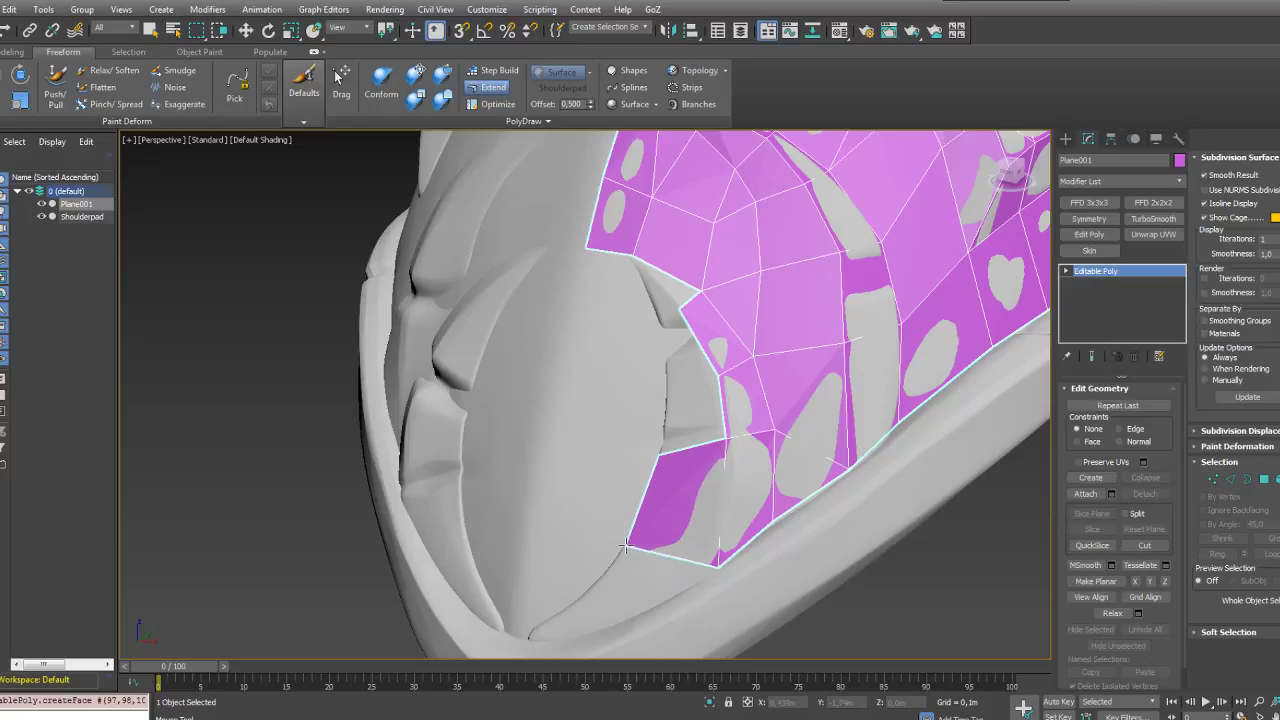
left_click_drag(730, 410, 659, 312)
middle_click_drag(659, 312, 665, 378)
scroll(665, 378, "up", 3)
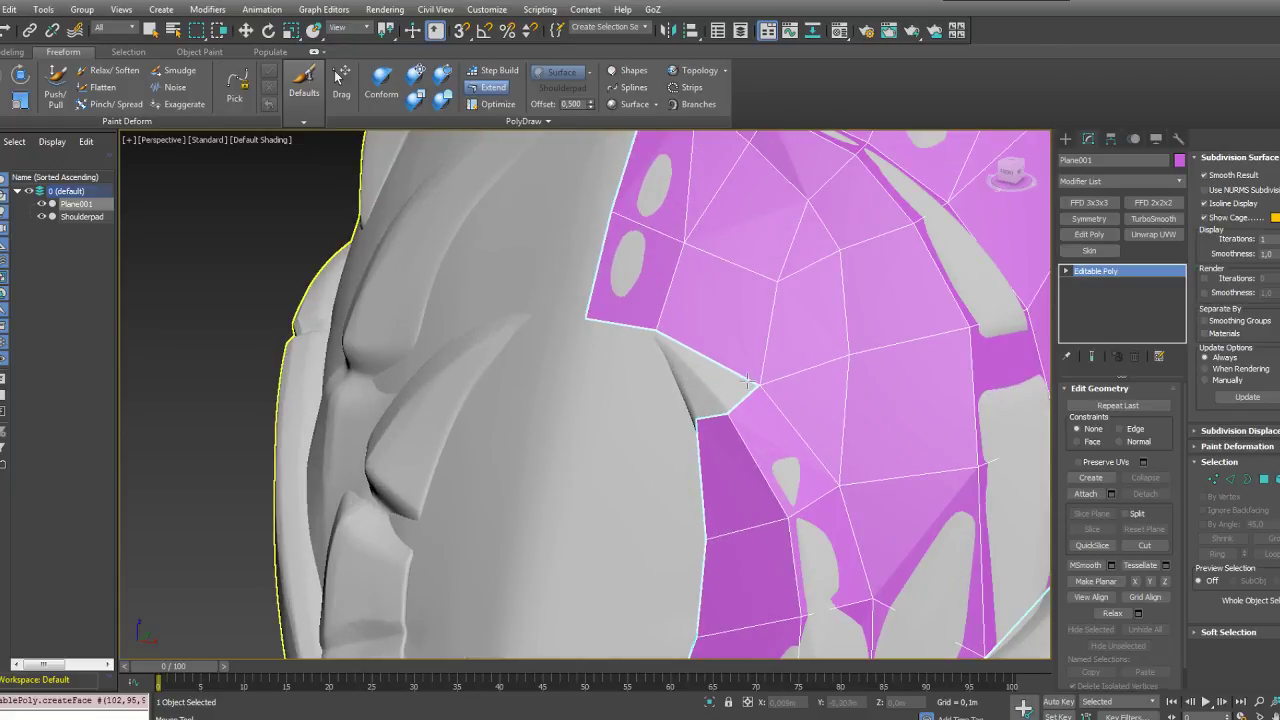
left_click_drag(727, 405, 665, 345)
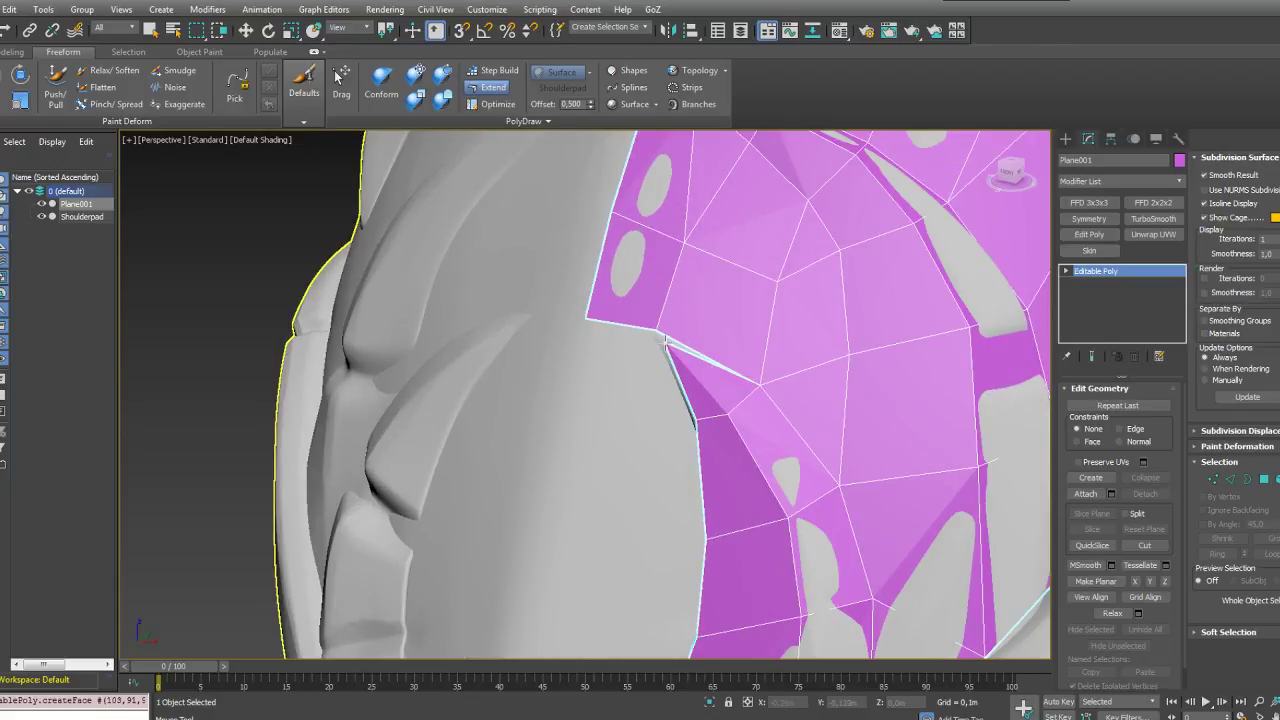
Step: Close the narrow gap at the small spike's tip and extend a quad between the notched plate's edge and the centre line
left_click(497, 104)
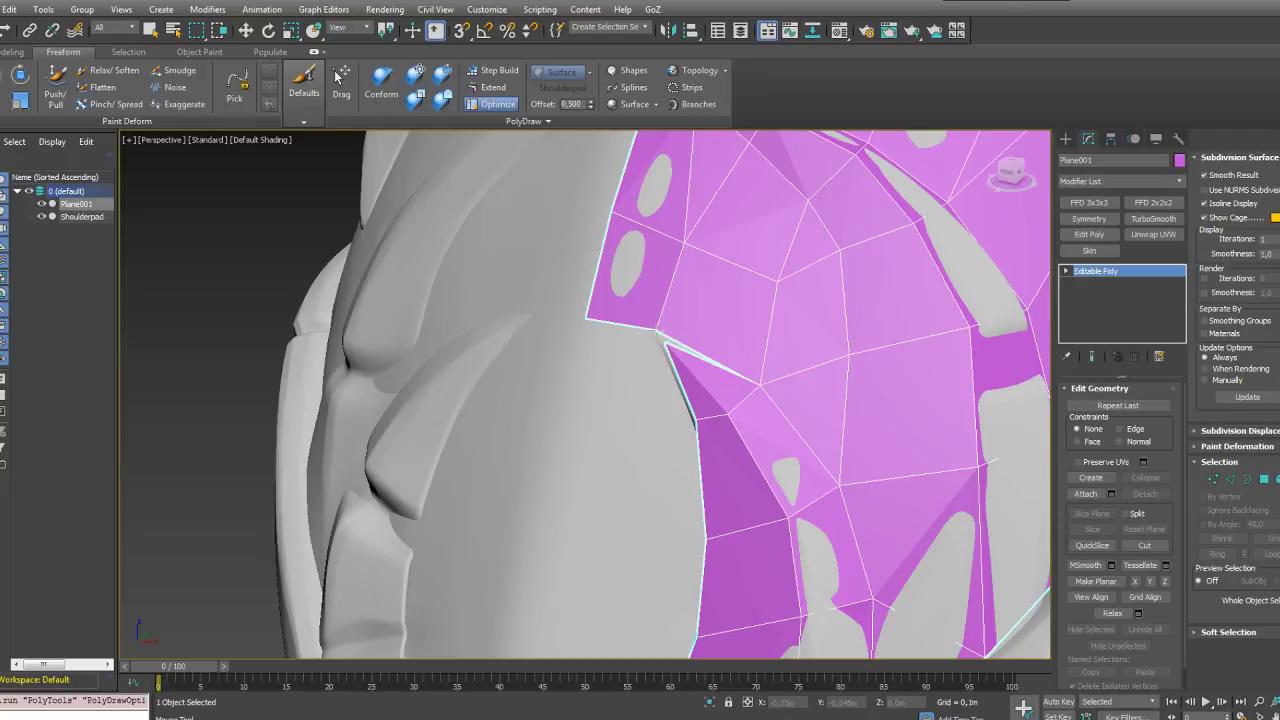
mouse_move(666, 345)
left_mouse_down()
mouse_move(656, 327)
mouse_move(631, 394)
mouse_move(583, 413)
left_mouse_up()
left_click(490, 90)
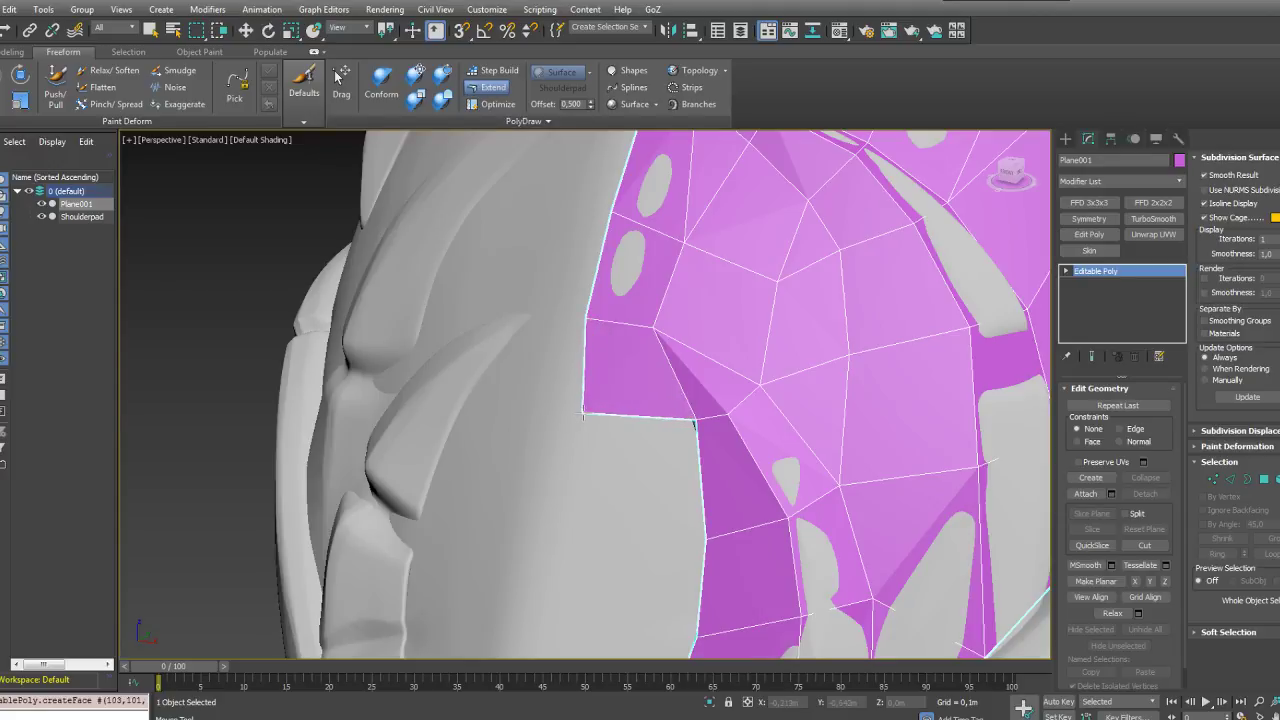
middle_click_drag(583, 413, 648, 379, "alt")
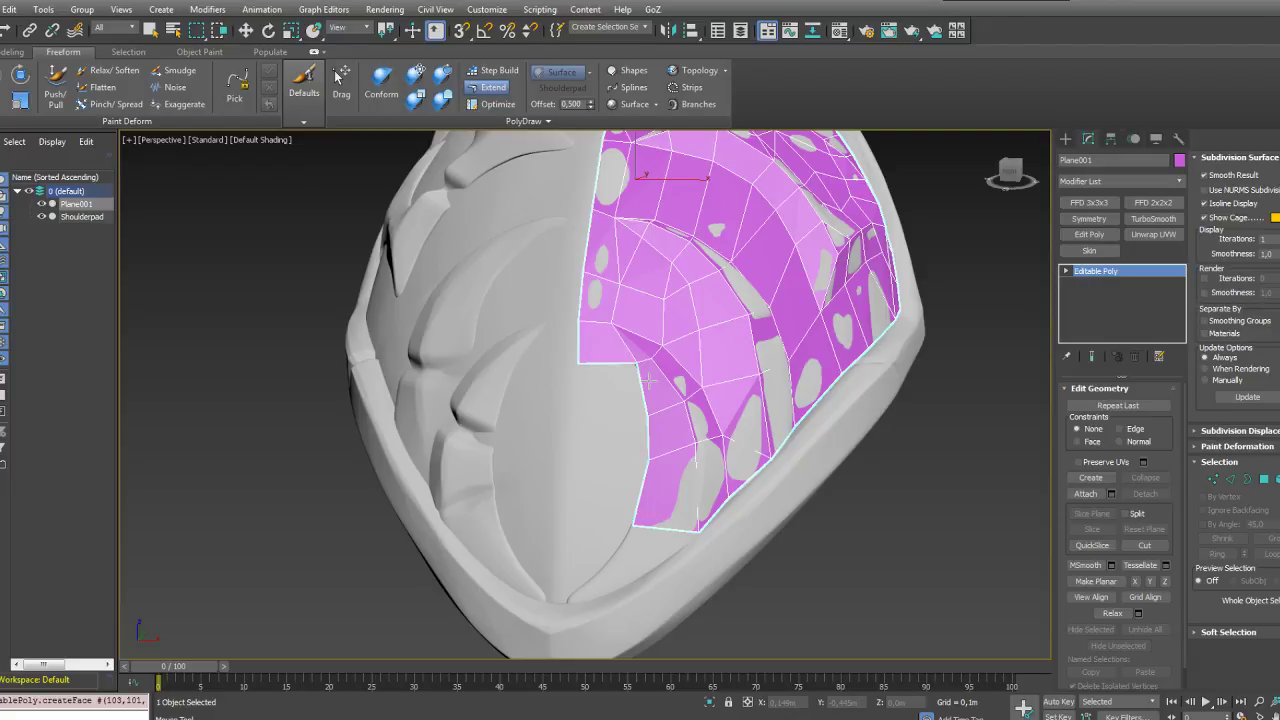
Step: Extend three more quads down the centre line, joining them to the existing faces beside the smooth lower plate
key("w")
middle_click_drag(686, 416, 657, 415, "alt")
scroll(657, 415, "up", 3)
middle_click_drag(630, 348, 600, 300, "alt")
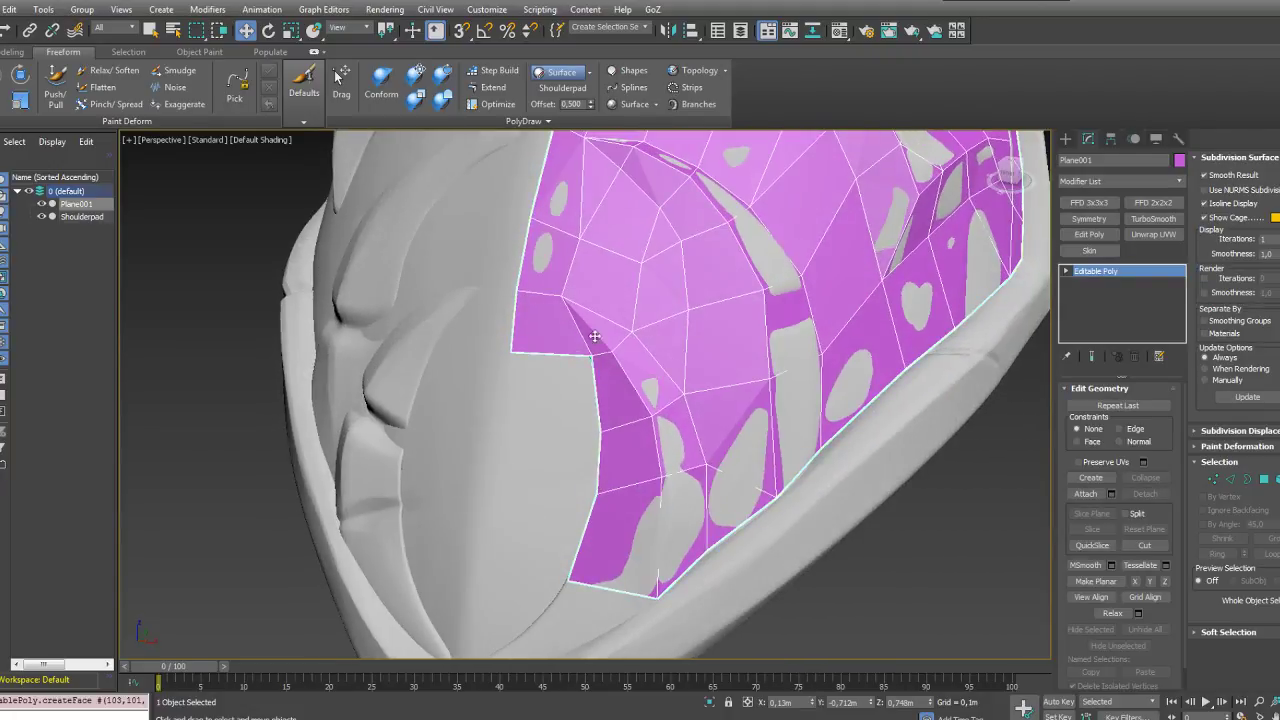
left_click(492, 104)
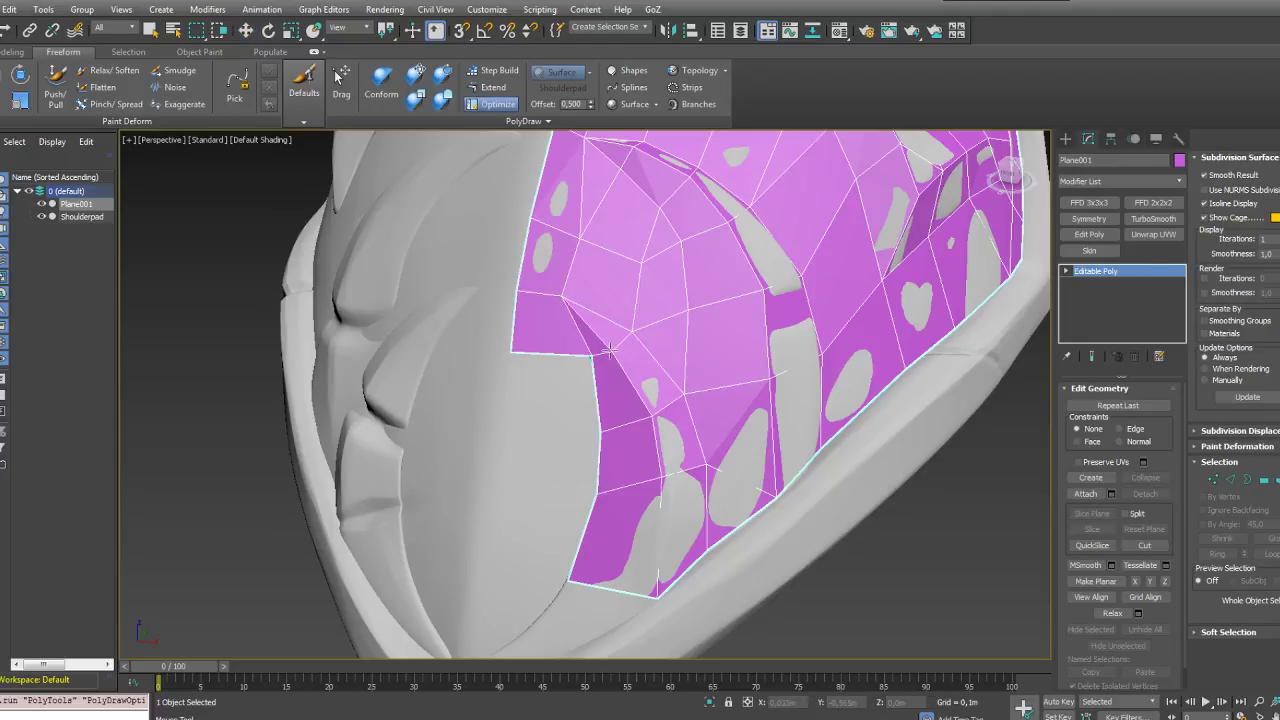
left_click(492, 89)
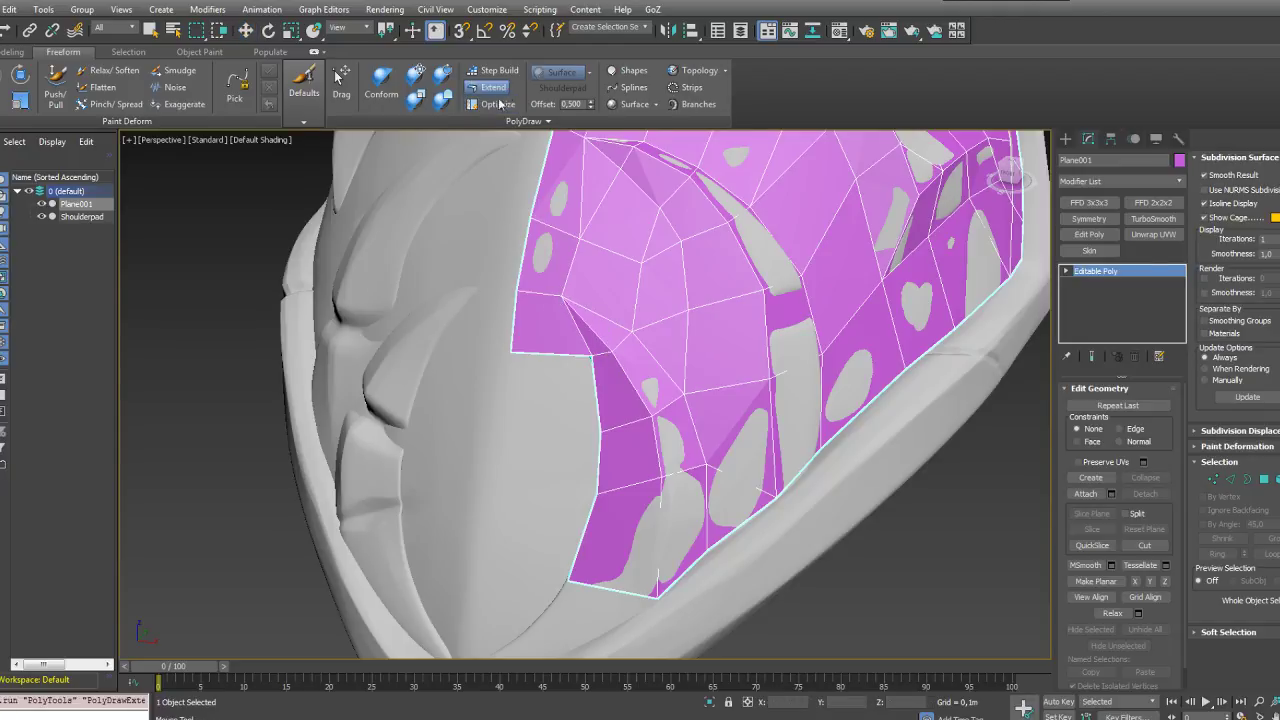
middle_click_drag(497, 375, 553, 269)
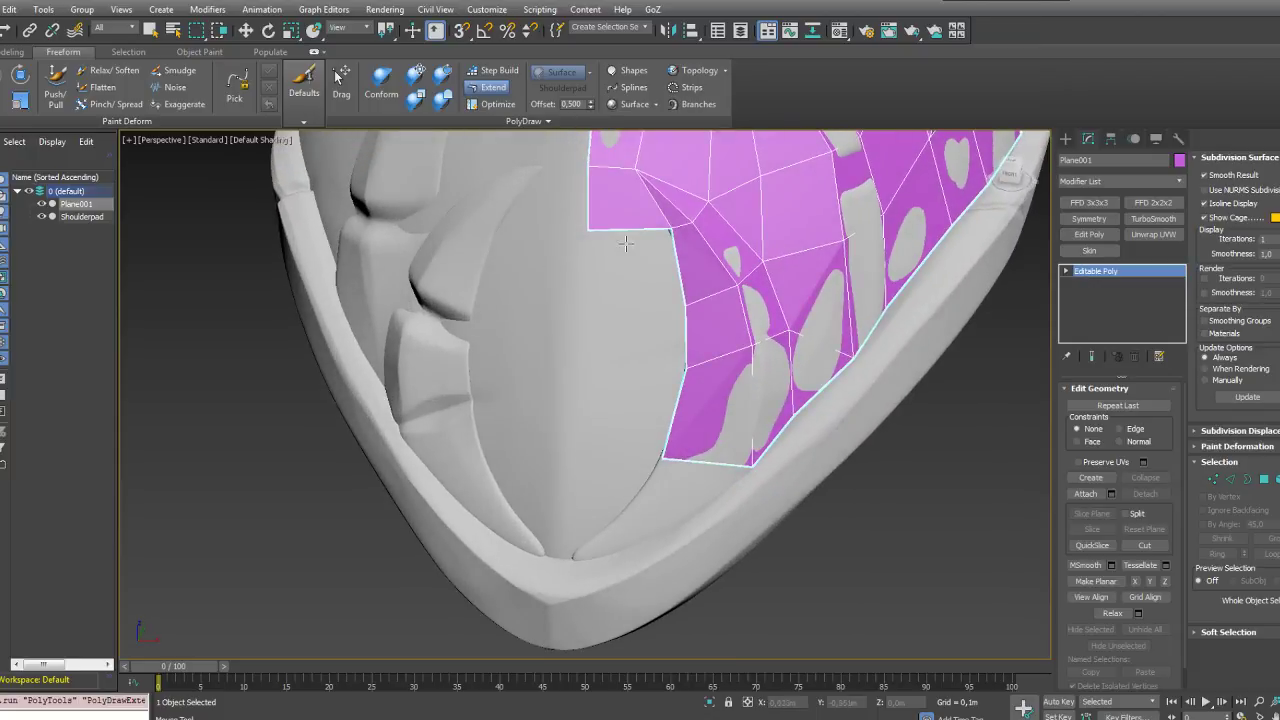
left_click_drag(665, 240, 581, 307, "shift")
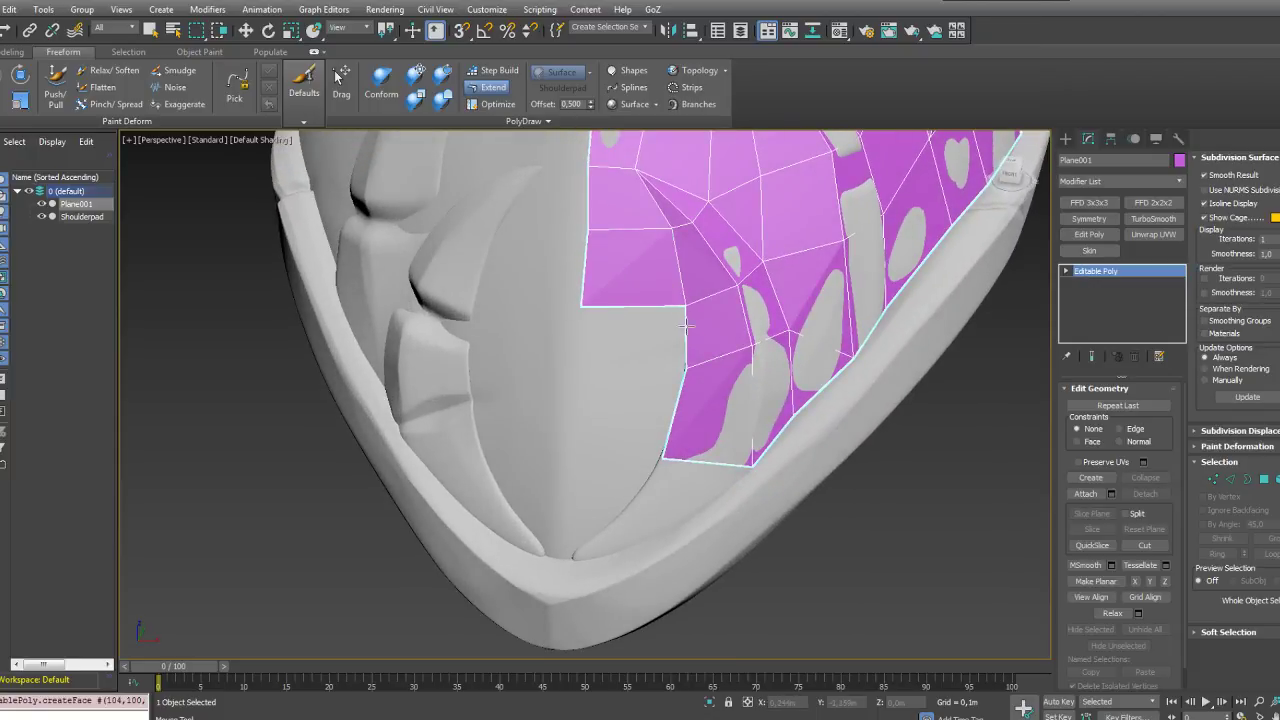
left_click_drag(686, 310, 575, 368)
mouse_move(632, 400)
middle_mouse_down("alt")
mouse_move(571, 329)
mouse_move(631, 375)
middle_mouse_up("alt")
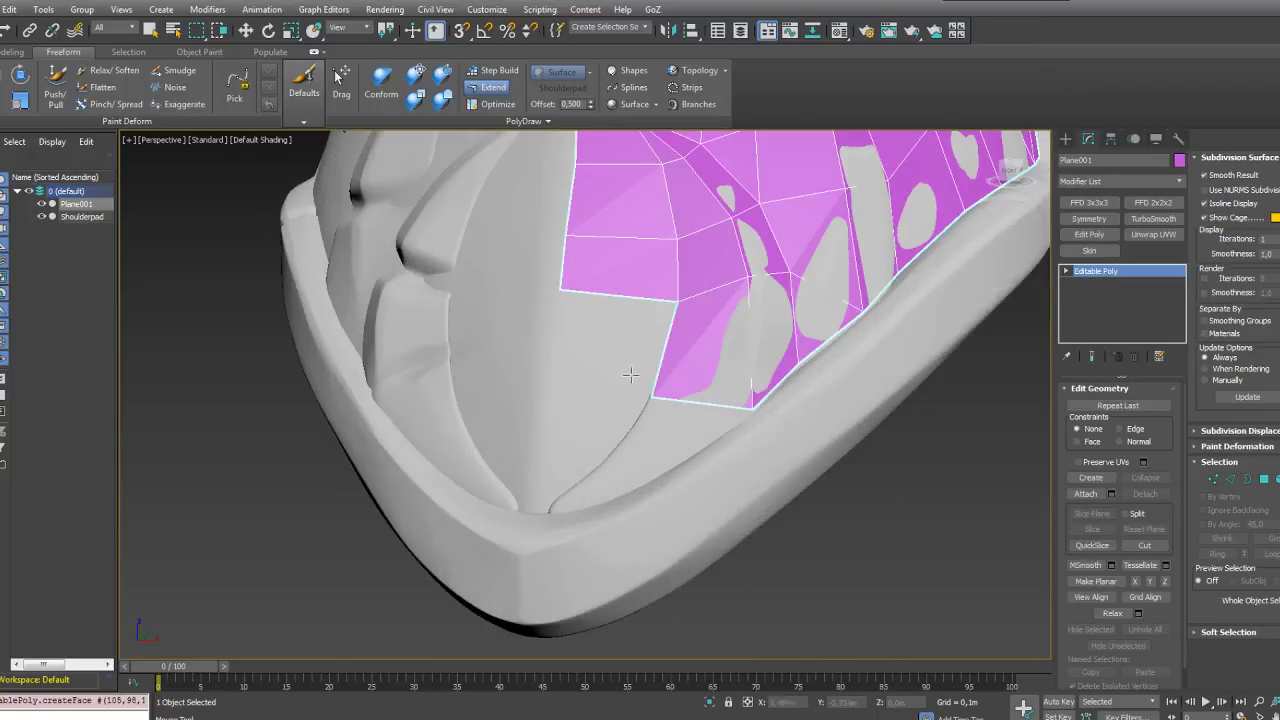
left_click_drag(660, 313, 551, 392)
mouse_move(555, 392)
middle_mouse_down("alt")
mouse_move(588, 368)
mouse_move(575, 395)
middle_mouse_up("alt")
Step: Extend two quads along the inner rim towards the lower tip and collapse the end edge into a single point
left_click_drag(706, 408, 577, 501)
left_click(497, 104)
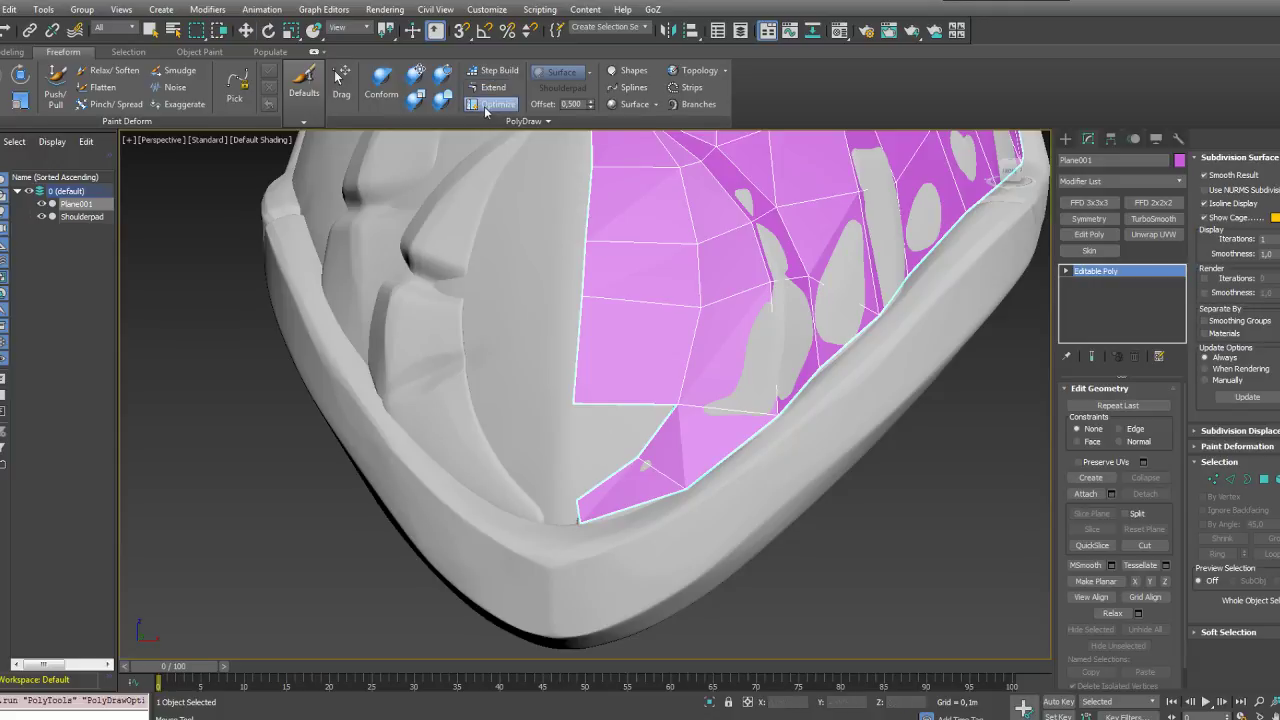
left_click_drag(578, 503, 573, 523)
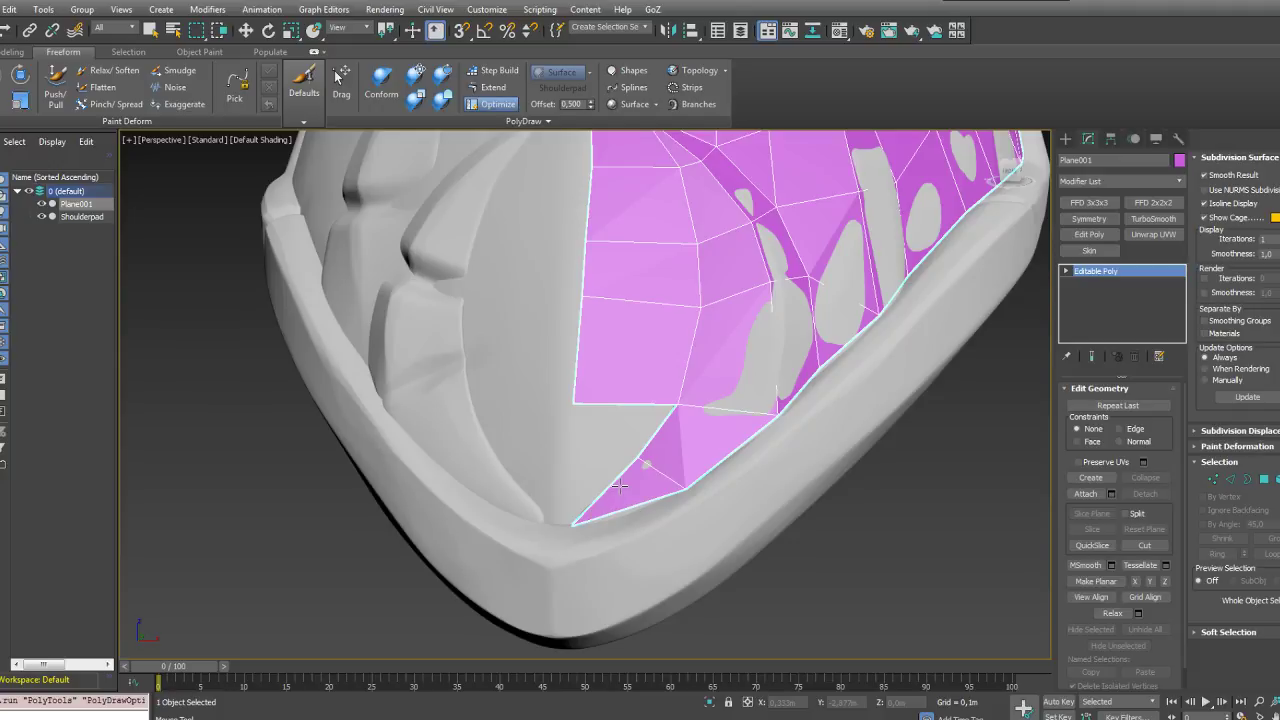
Step: Fill the remaining gap above the lower tip with a face and shift the tip vertex onto the centre line
middle_click_drag(604, 376, 617, 403, "alt")
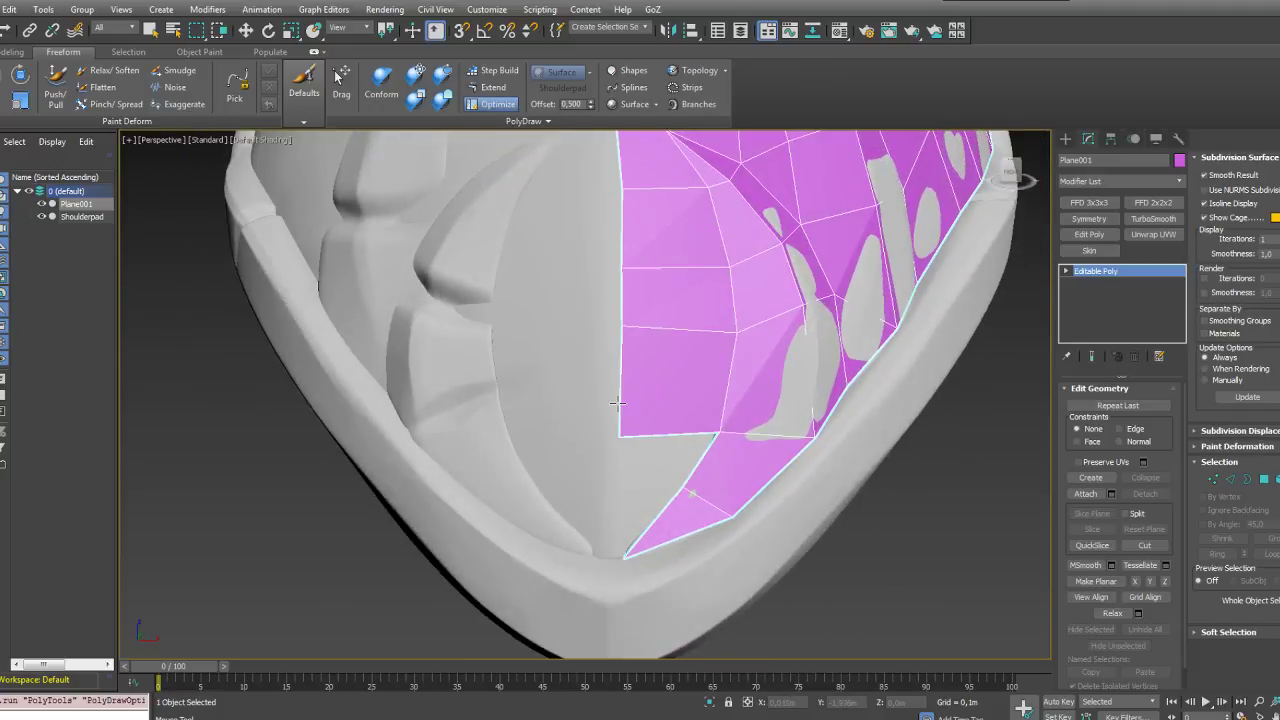
left_click(493, 87)
left_click_drag(668, 434, 662, 499, "shift")
key("ctrl+z")
left_click_drag(663, 447, 662, 512, "ctrl+alt")
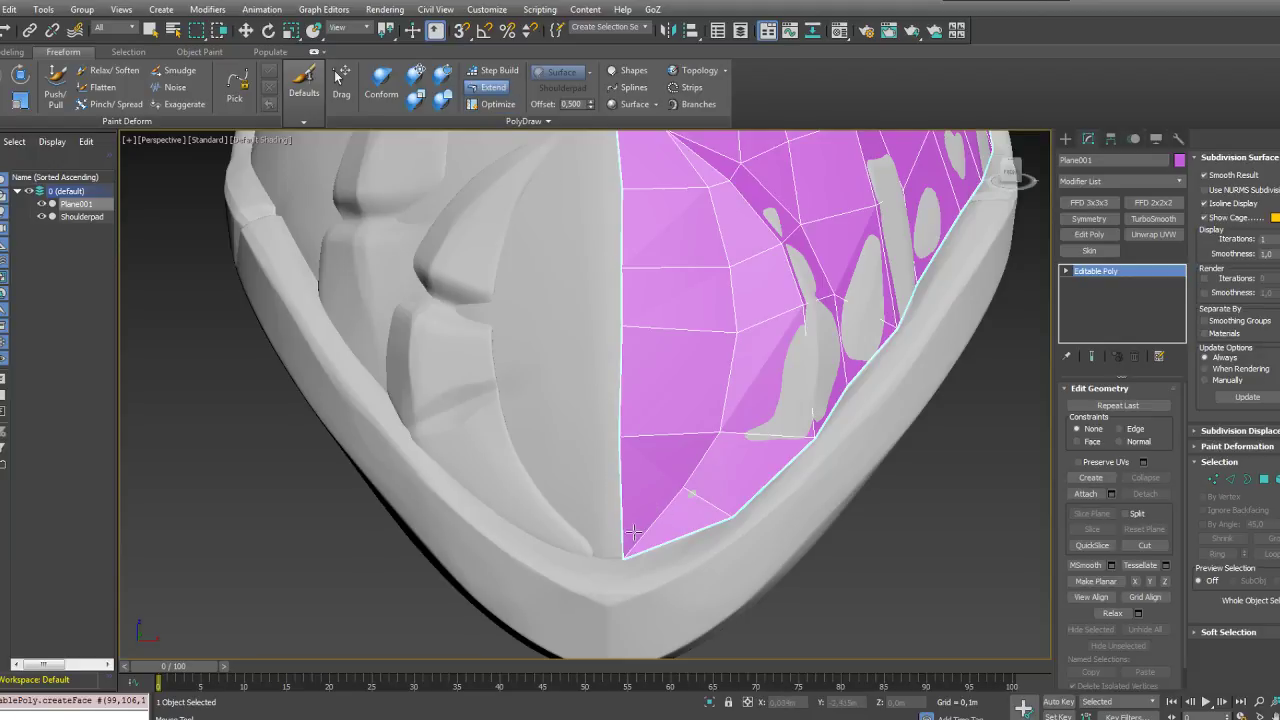
left_click_drag(625, 550, 611, 560)
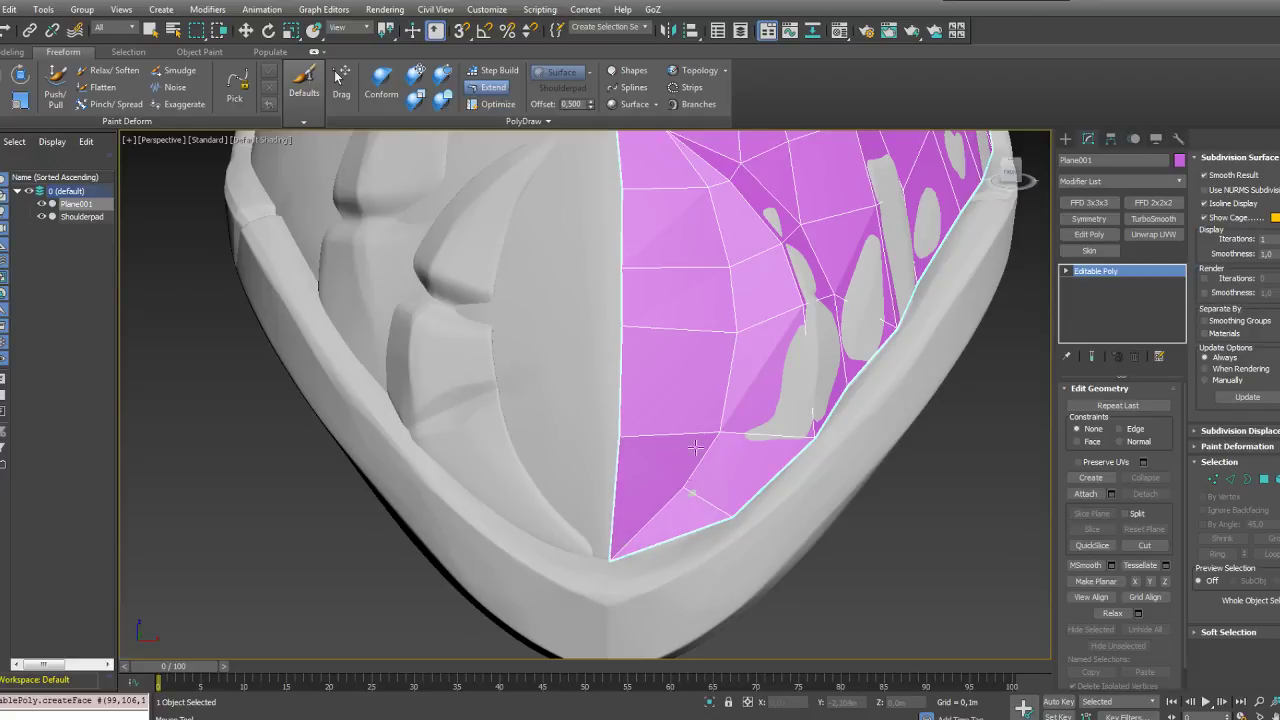
Step: Connect the lowest centre-line vertex above the tip to the middle inner vertex of the rim faces with an edge
left_click(497, 104)
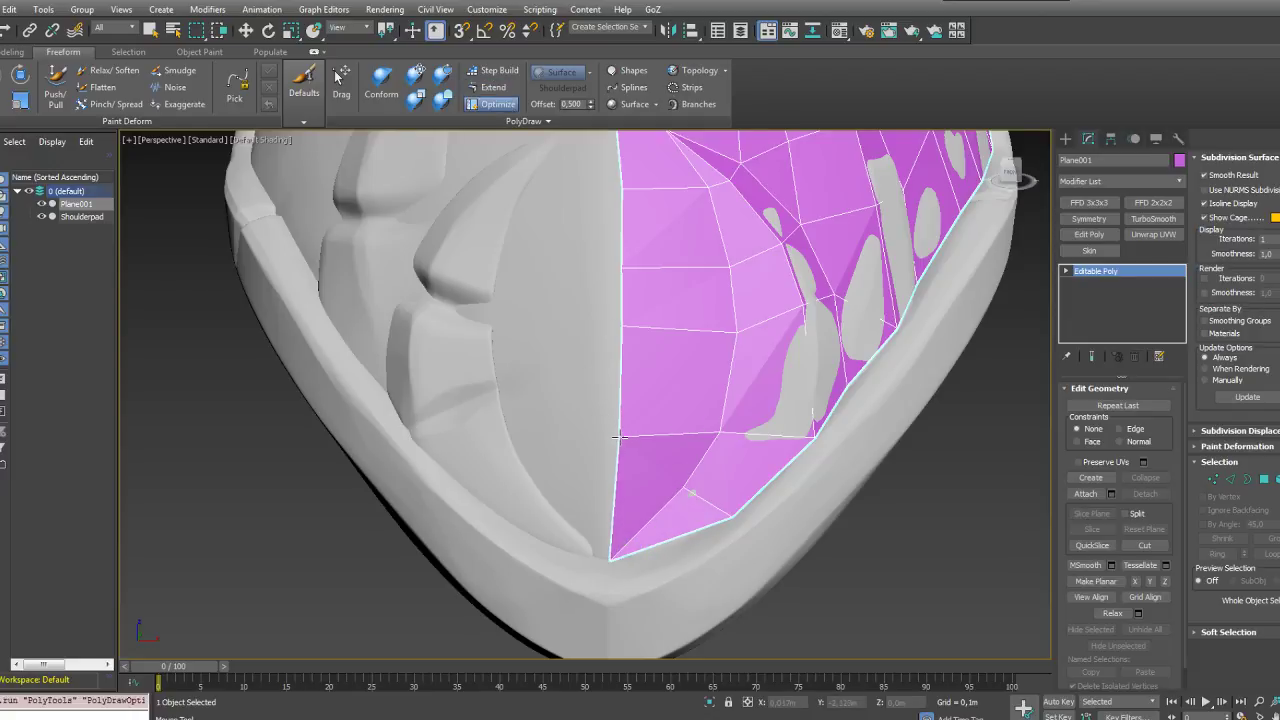
left_click(671, 484)
middle_click_drag(635, 354, 672, 410)
scroll(630, 408, "down", 5)
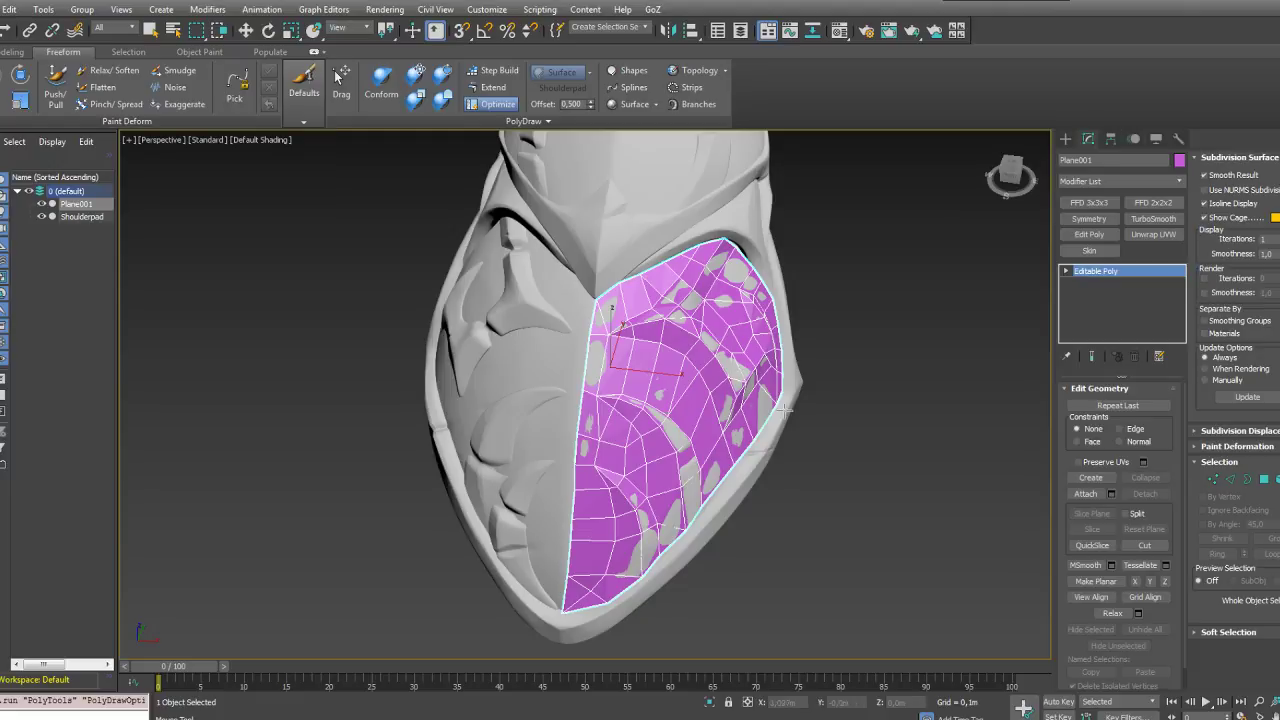
Step: Slide the rim border vertex beside the lower tip closer to the tip and nudge the tip vertex slightly down
middle_click_drag(707, 349, 694, 278, "alt")
scroll(695, 278, "up", 3)
middle_click_drag(644, 482, 683, 389)
scroll(683, 389, "up", 3)
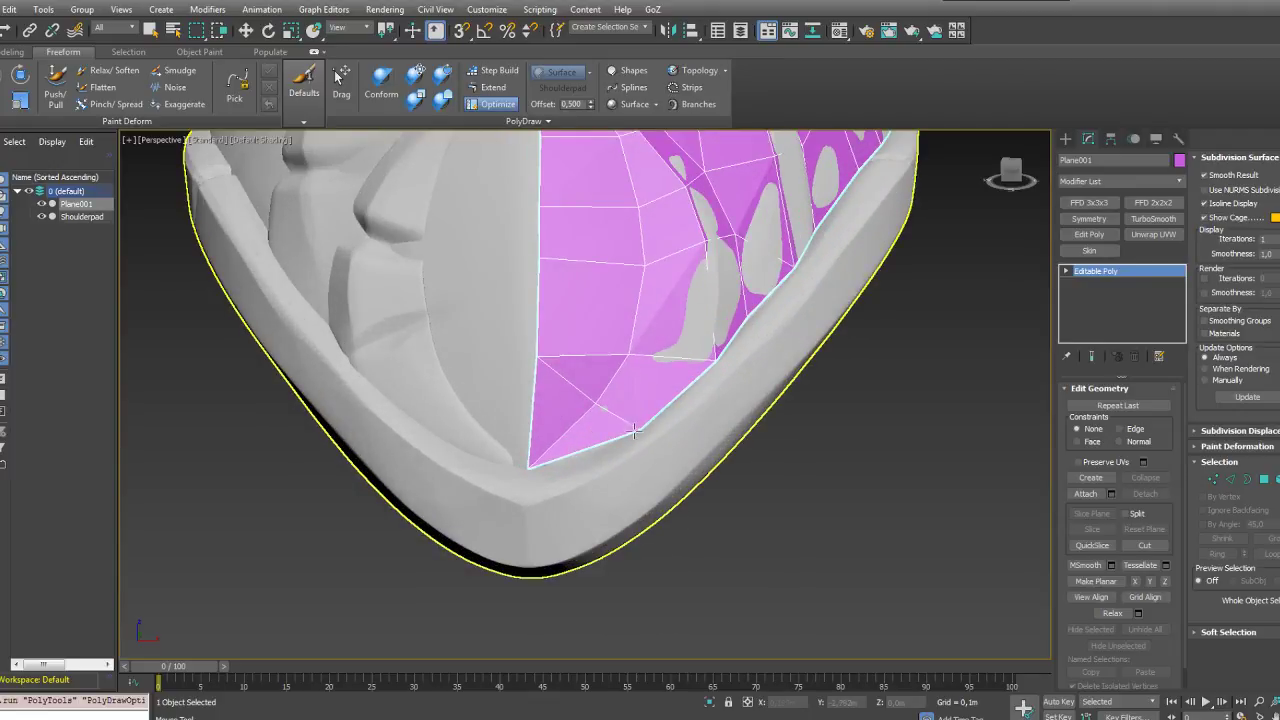
left_click_drag(634, 431, 613, 441)
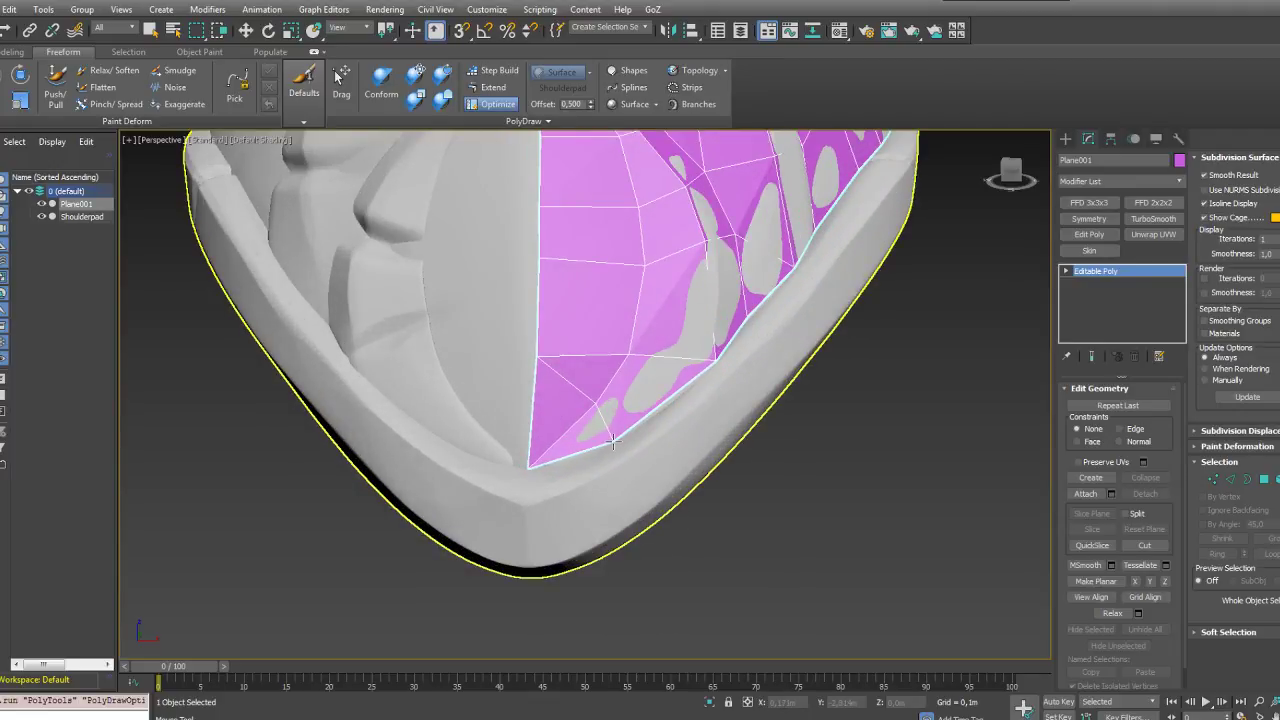
mouse_move(690, 431)
middle_mouse_down("alt")
mouse_move(638, 436)
mouse_move(626, 418)
mouse_move(700, 445)
middle_mouse_up("alt")
left_click_drag(557, 494, 557, 500)
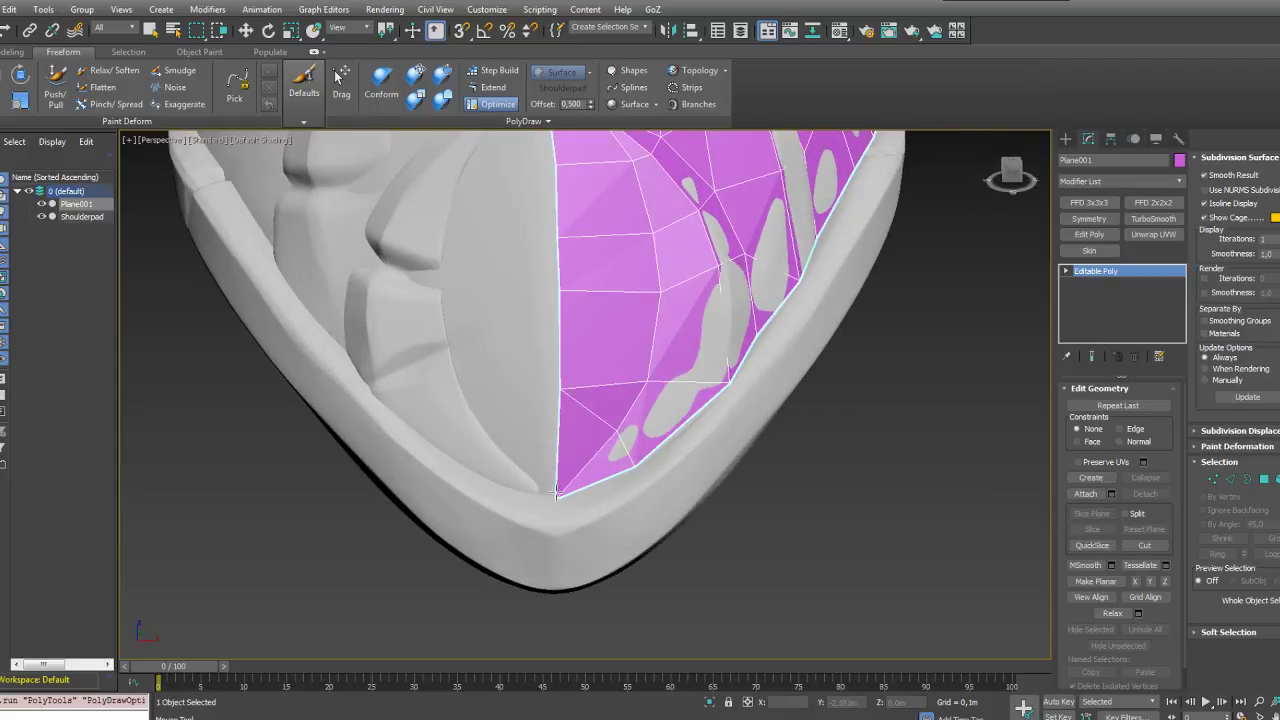
Step: Extend two columns of lip and outer-face quads over the rim, starting at the lower tip's centre line
left_click(493, 88)
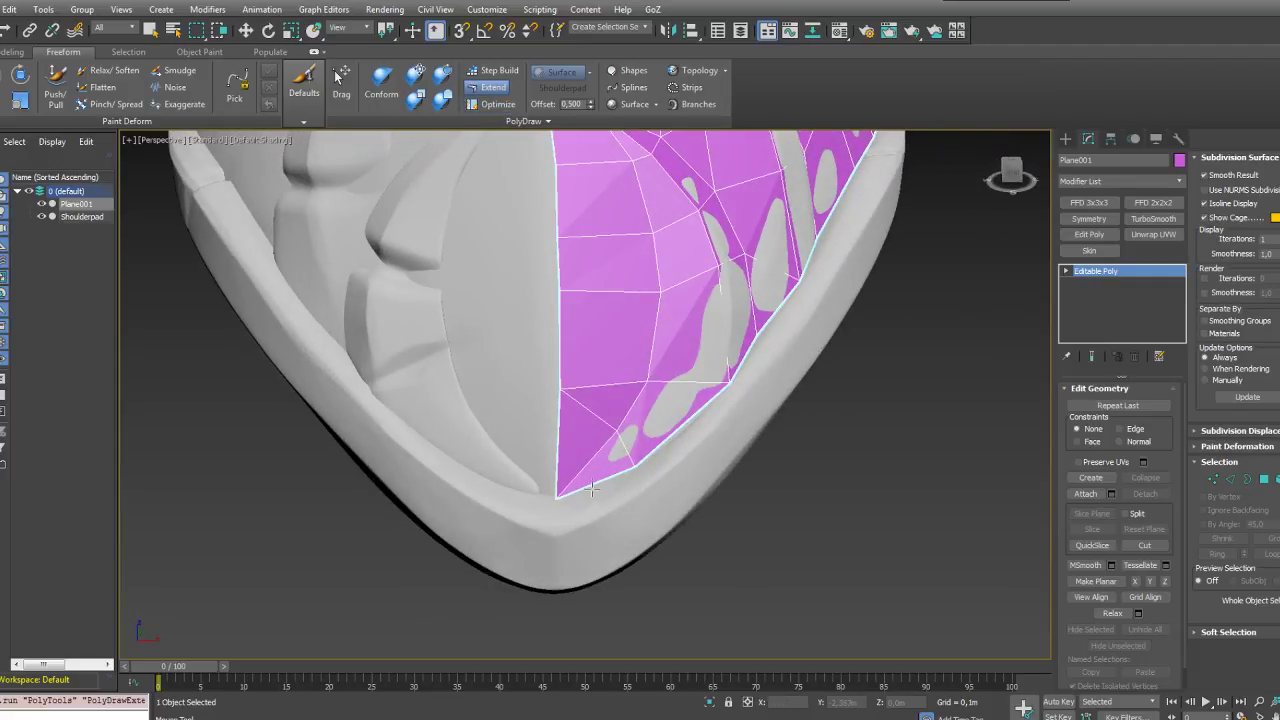
left_click_drag(592, 489, 631, 565, "shift")
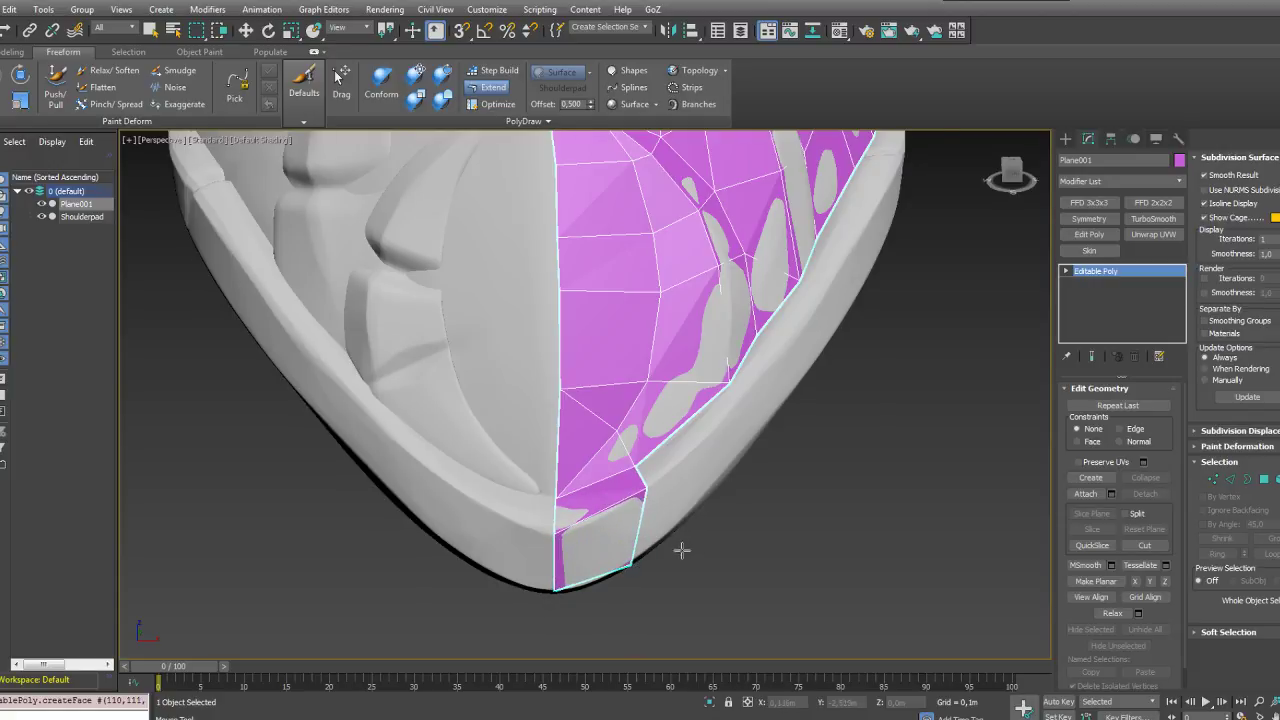
middle_click_drag(681, 549, 558, 452, "alt")
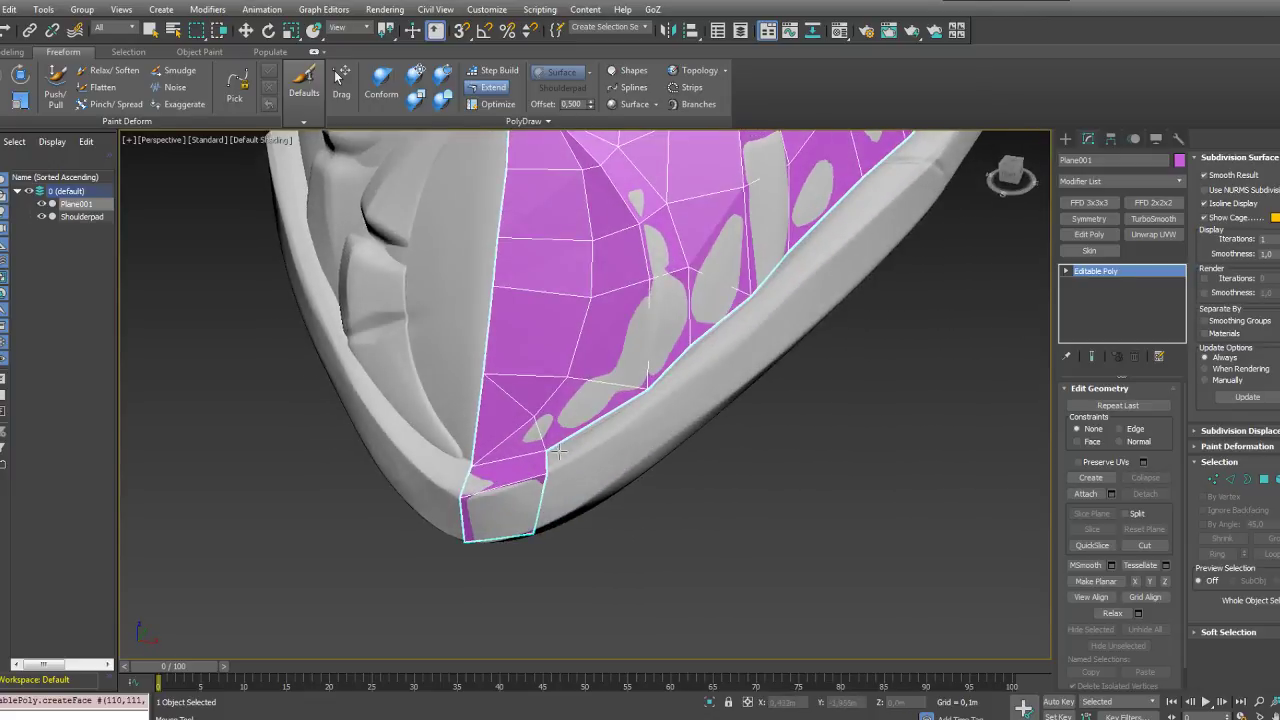
left_click_drag(558, 452, 677, 427, "shift")
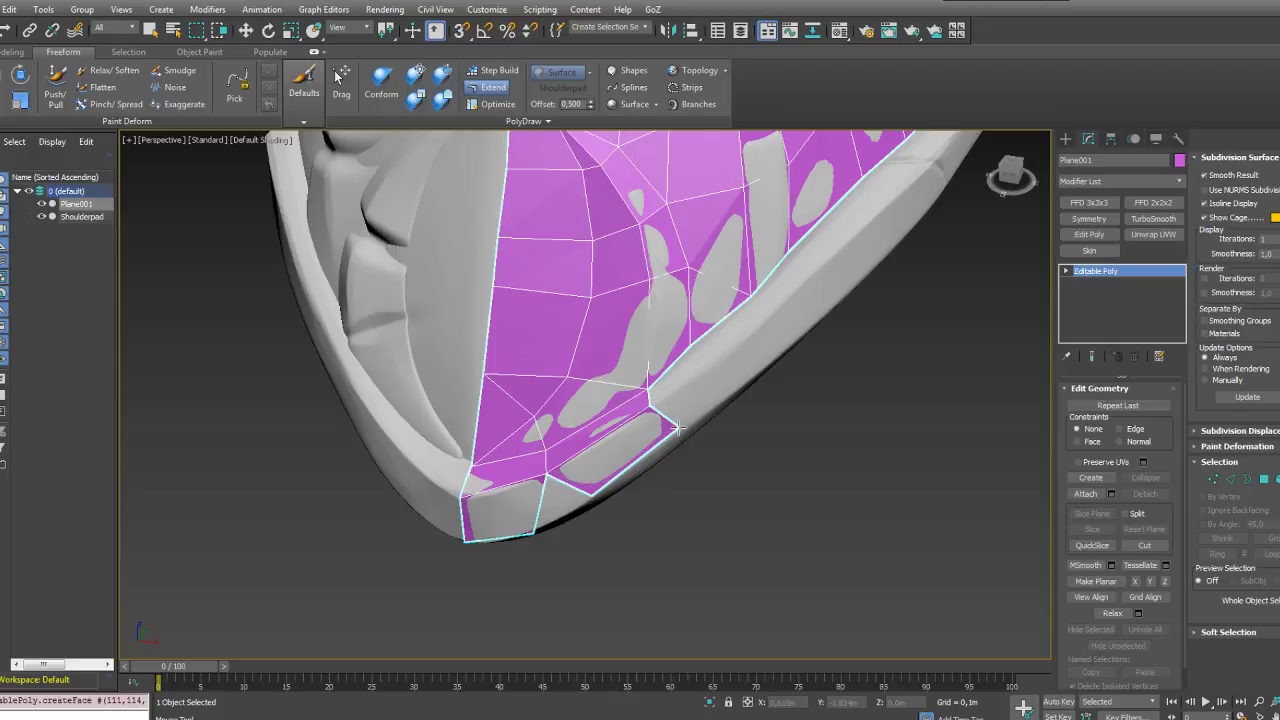
middle_click_drag(677, 427, 560, 462, "alt")
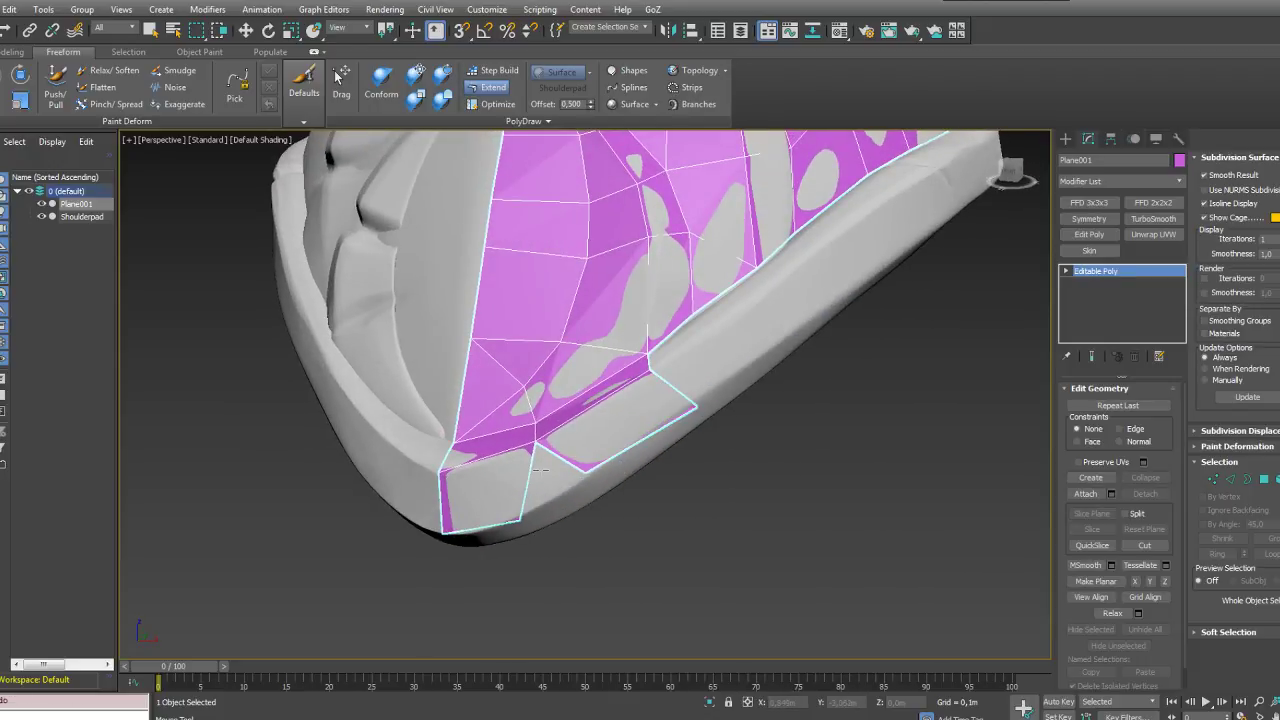
key("ctrl+z")
left_click_drag(536, 444, 601, 468)
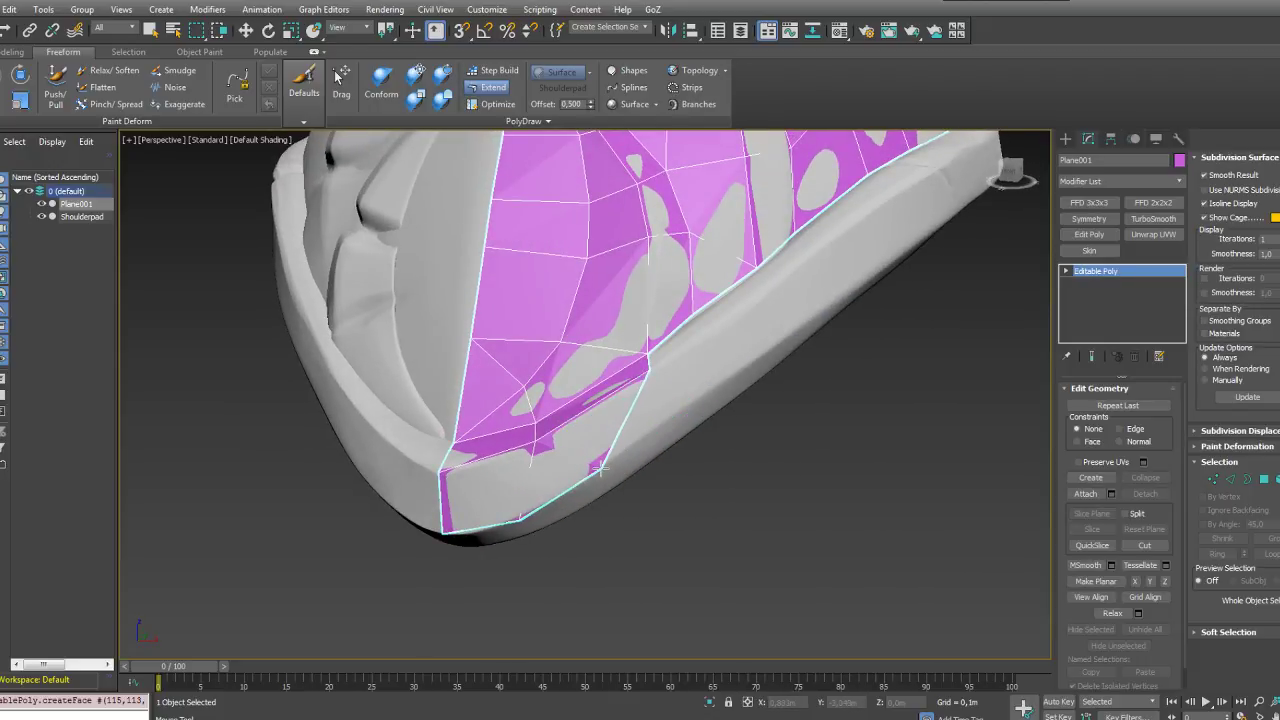
Step: Extend two more narrow lip quads up along the rim and cover the outer face beneath them with two quads
middle_click_drag(600, 468, 589, 436, "alt")
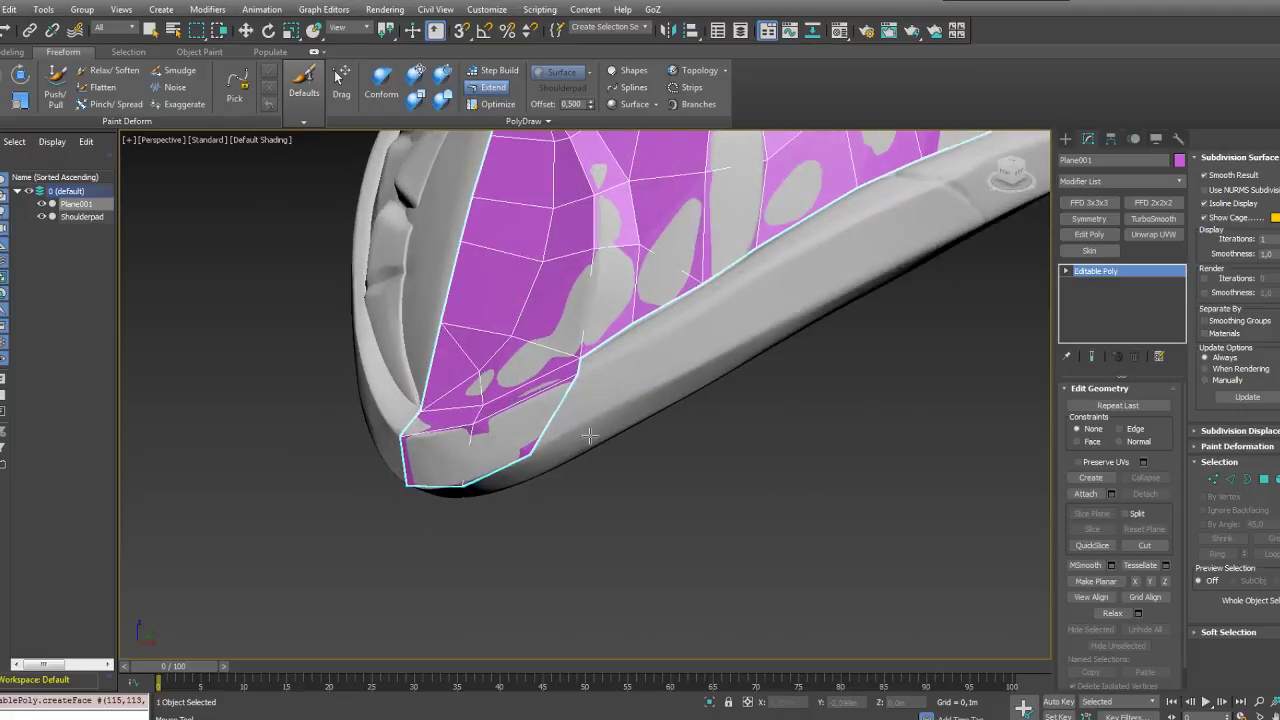
scroll(565, 393, "up", 4)
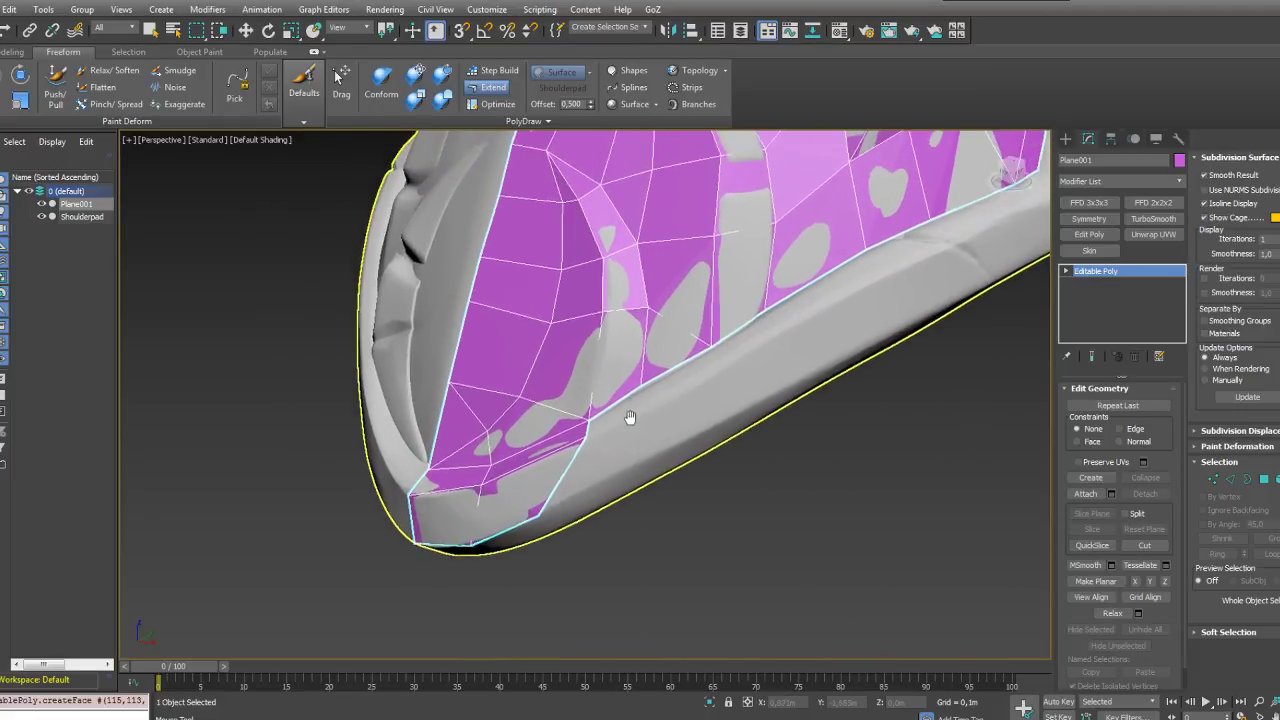
left_click_drag(563, 434, 766, 350)
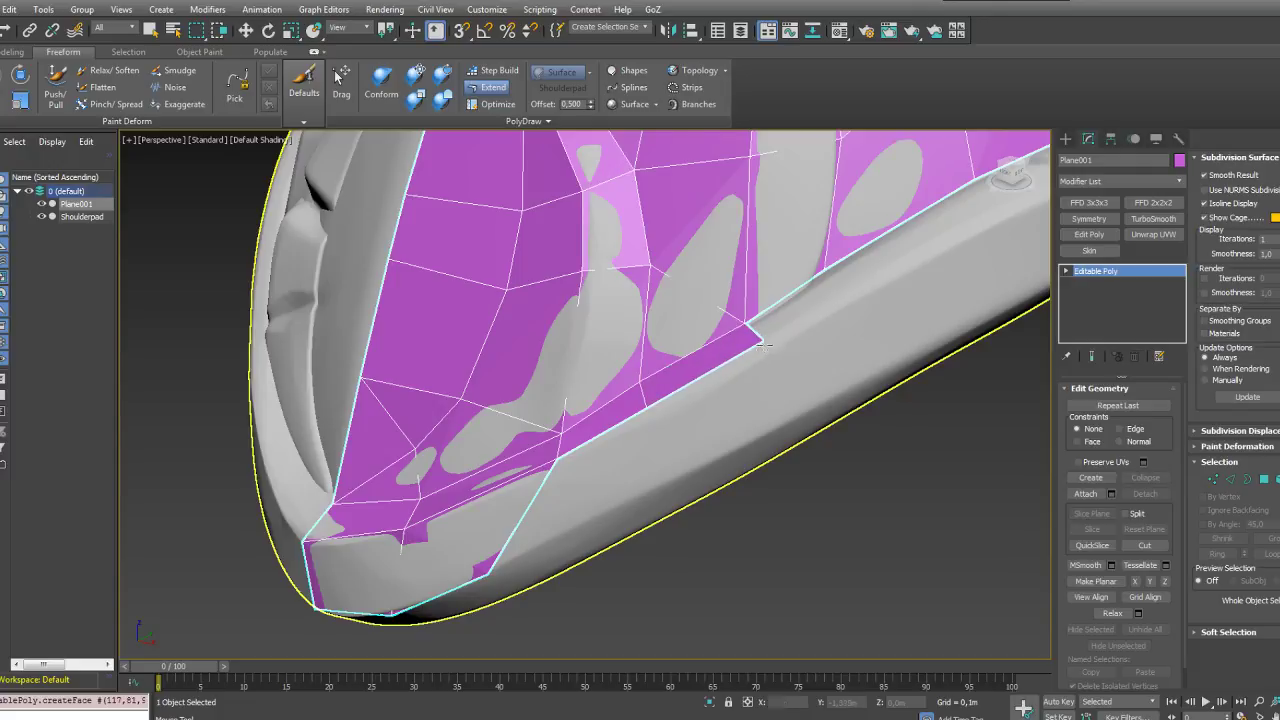
scroll(766, 350, "down", 2)
middle_click_drag(789, 353, 692, 425, "alt")
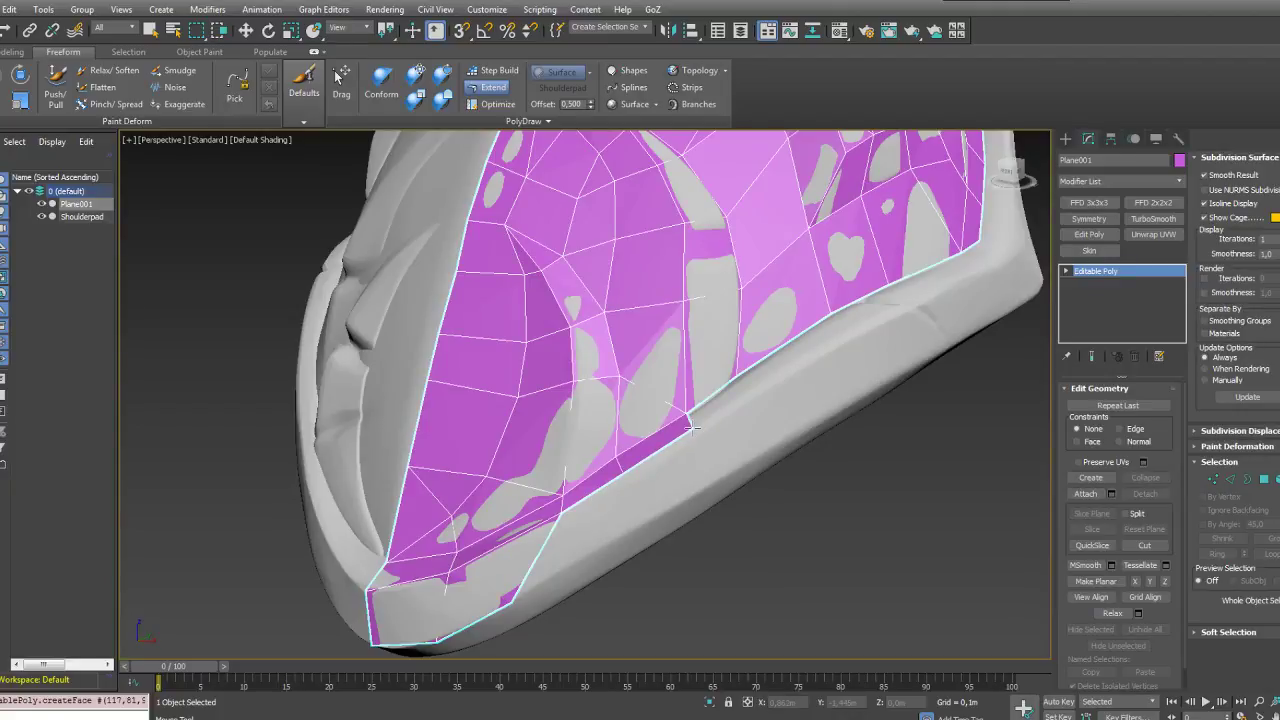
left_click_drag(567, 512, 643, 518)
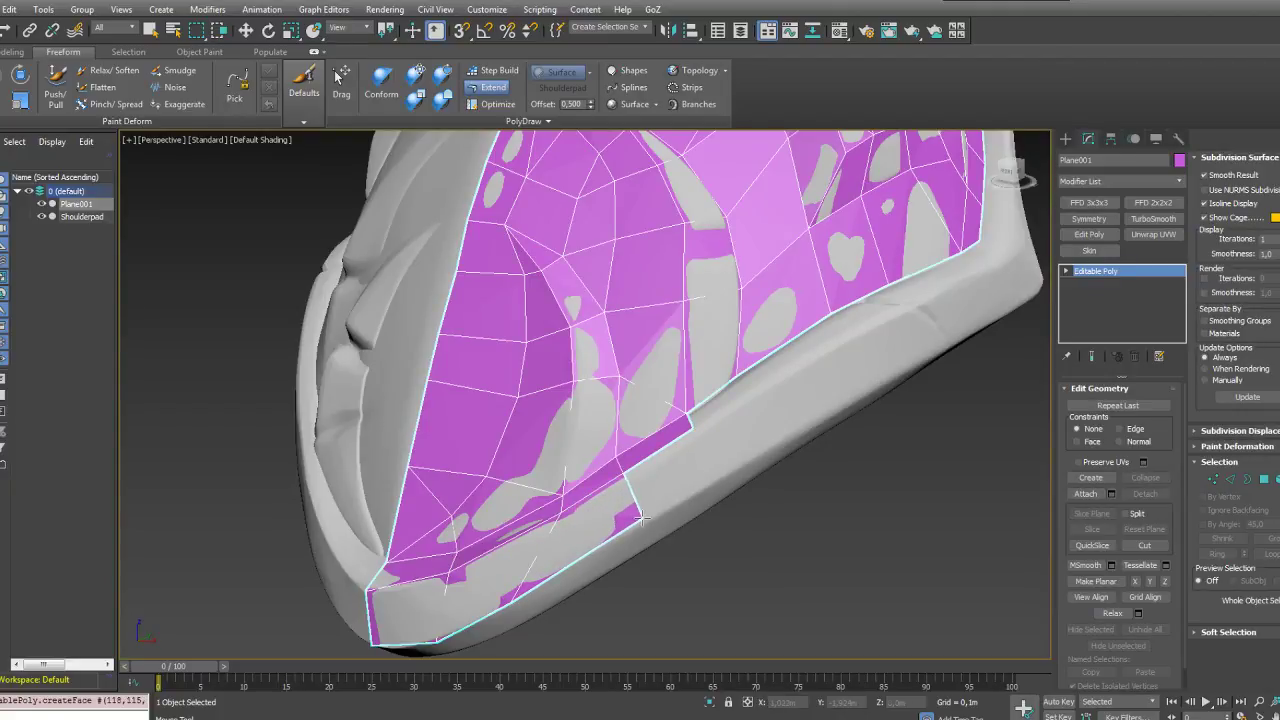
left_click_drag(626, 472, 726, 473)
scroll(750, 471, "down", 4)
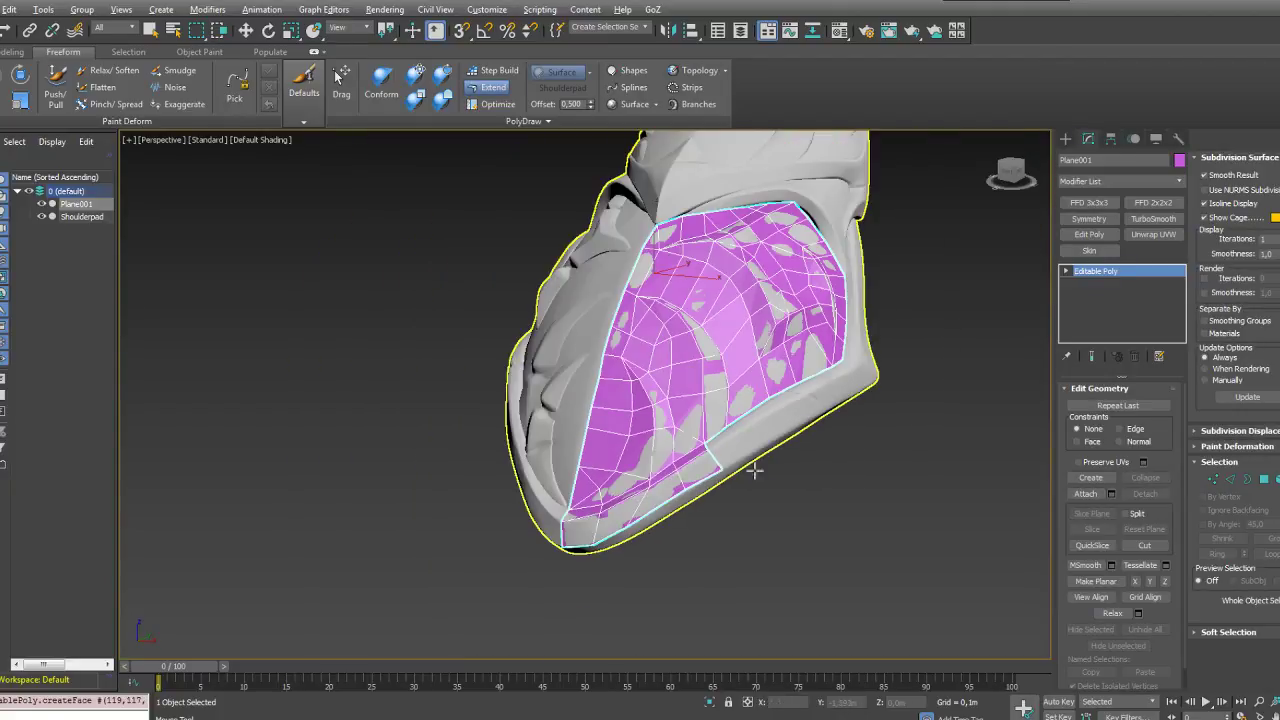
Step: Continue the rim strip by one column with a lip quad beside the tall plate gap and an outer-face quad below
middle_click_drag(754, 471, 826, 431, "alt")
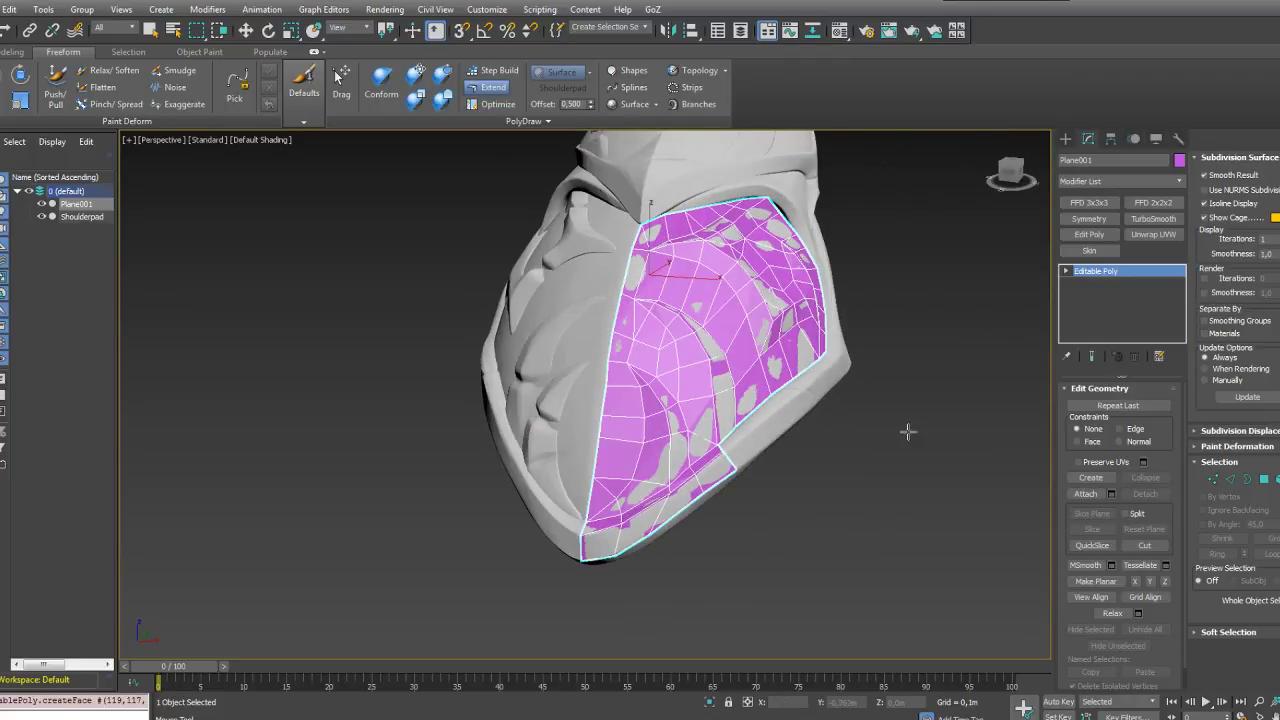
scroll(828, 430, "up", 3)
mouse_move(603, 515)
middle_mouse_down("alt")
mouse_move(623, 526)
mouse_move(614, 514)
middle_mouse_up("alt")
scroll(614, 514, "up", 3)
left_click_drag(430, 465, 505, 437, "shift")
left_click_drag(430, 492, 560, 501)
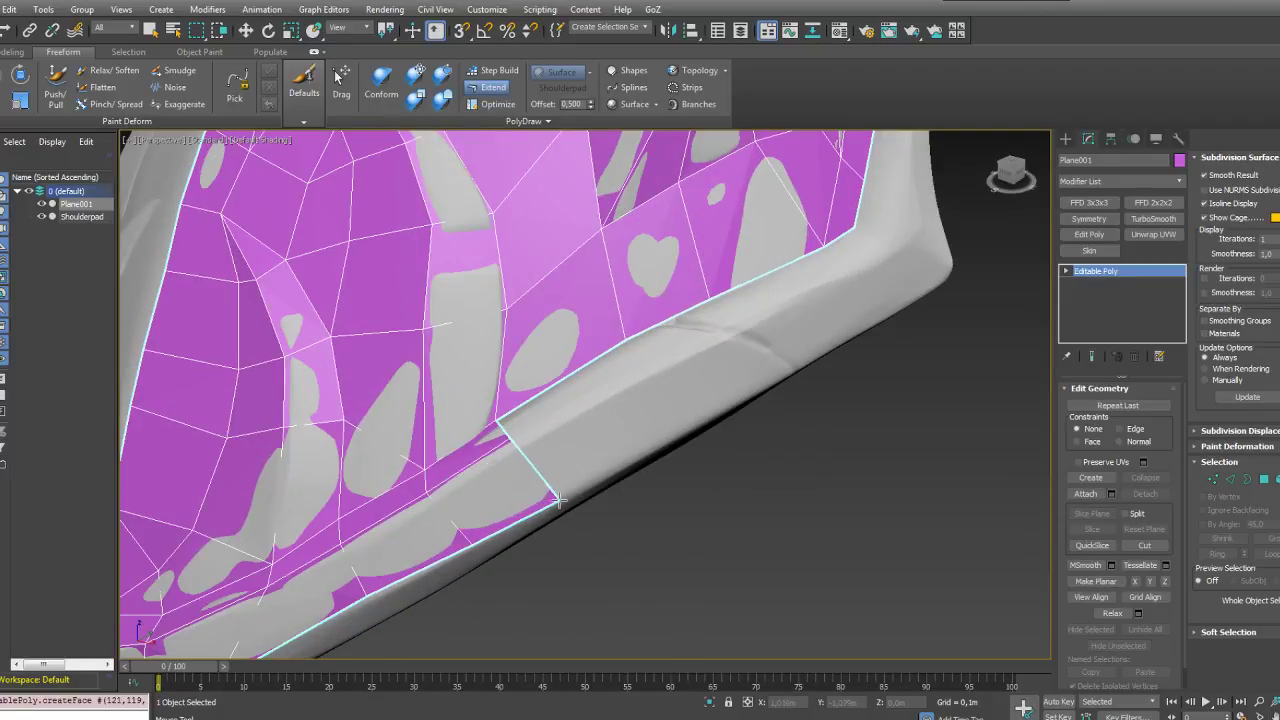
Step: Extend the rim strip by three columns of lip and outer-face quads past the crease, towards the side corner
middle_click_drag(566, 479, 546, 471, "alt")
left_click_drag(493, 421, 617, 386, "shift")
left_click_drag(489, 454, 640, 458, "ctrl+alt+shift")
mouse_move(640, 458)
middle_mouse_down("alt")
mouse_move(622, 425)
mouse_move(632, 446)
middle_mouse_up("alt")
left_click_drag(592, 367, 733, 438)
middle_click_drag(733, 438, 684, 403, "alt")
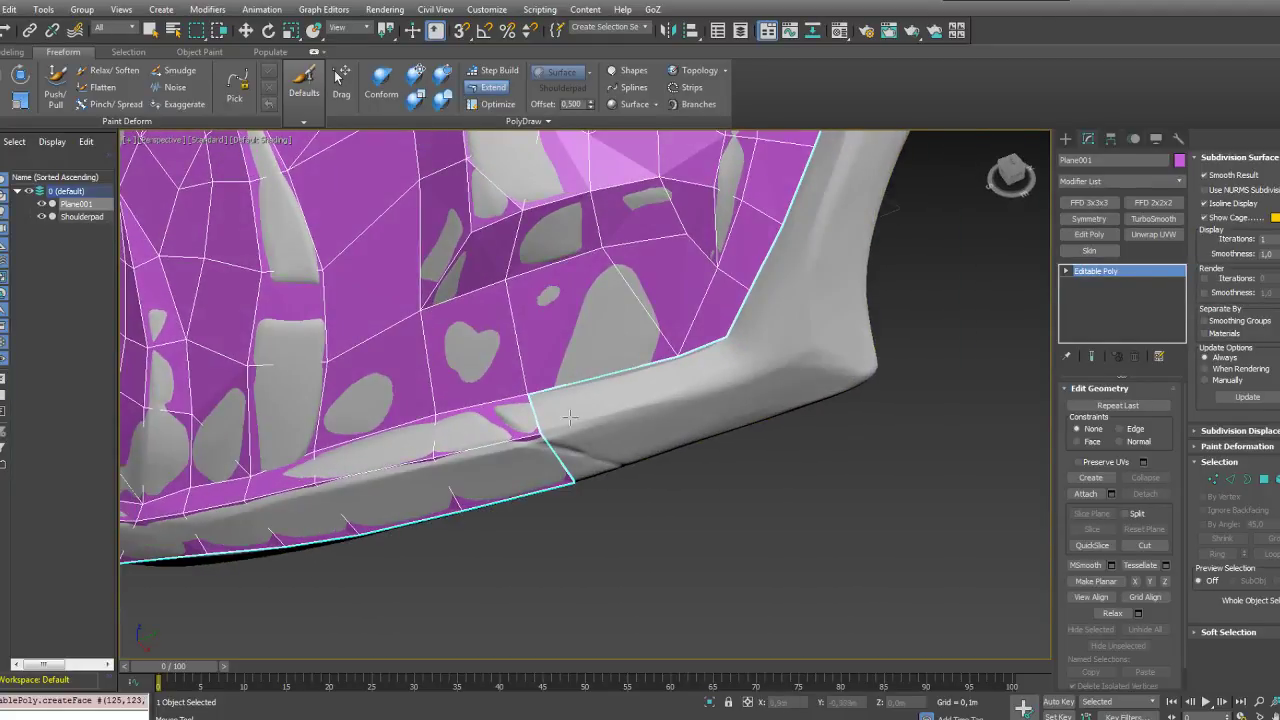
left_click_drag(684, 403, 683, 390)
middle_click_drag(685, 430, 634, 410, "alt")
left_click_drag(517, 400, 707, 436)
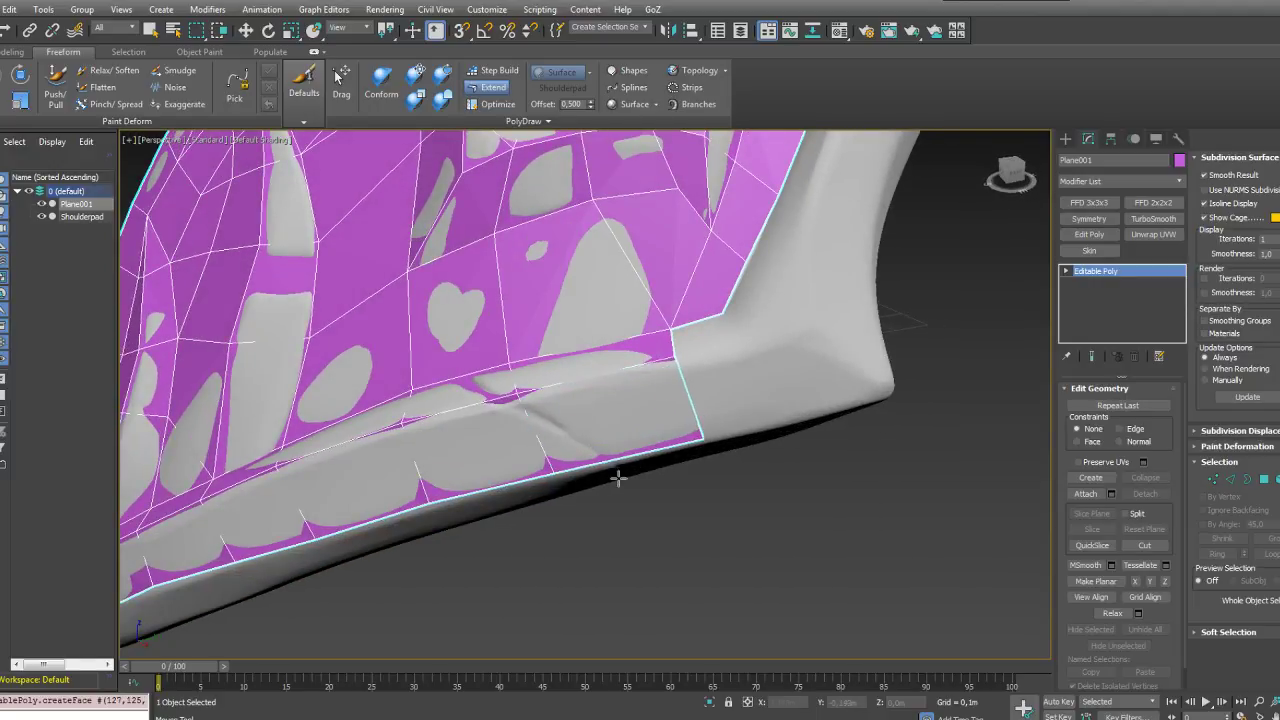
Step: Extend the rim's outer face by one quad towards the side corner and extend the lip beside it
middle_click_drag(617, 477, 569, 507, "alt")
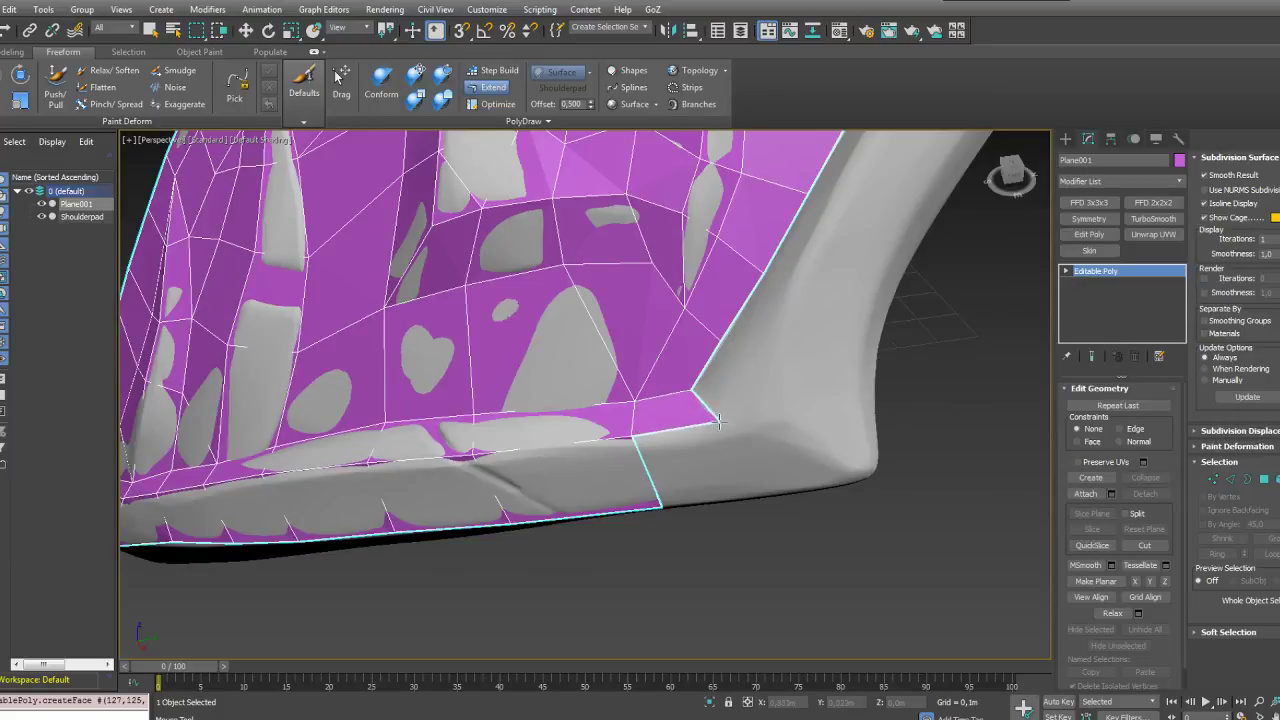
left_click_drag(683, 447, 757, 488)
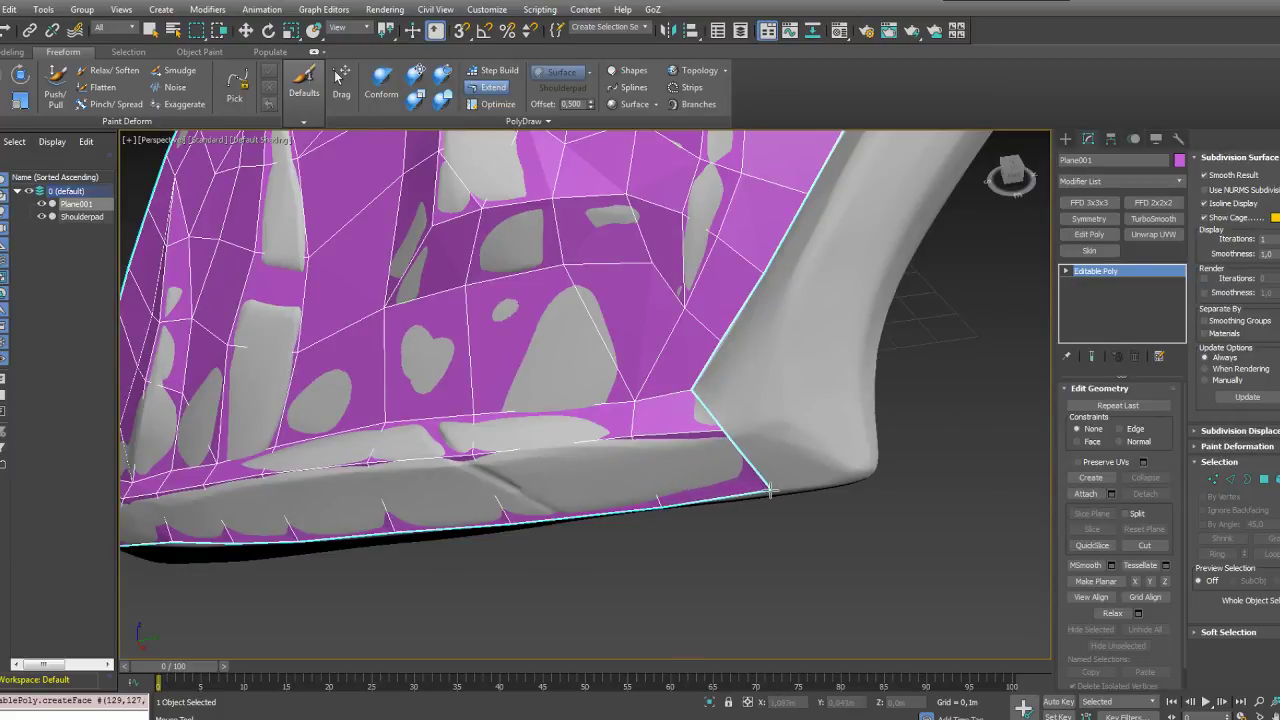
middle_click_drag(745, 492, 713, 468, "alt")
scroll(713, 468, "up", 3)
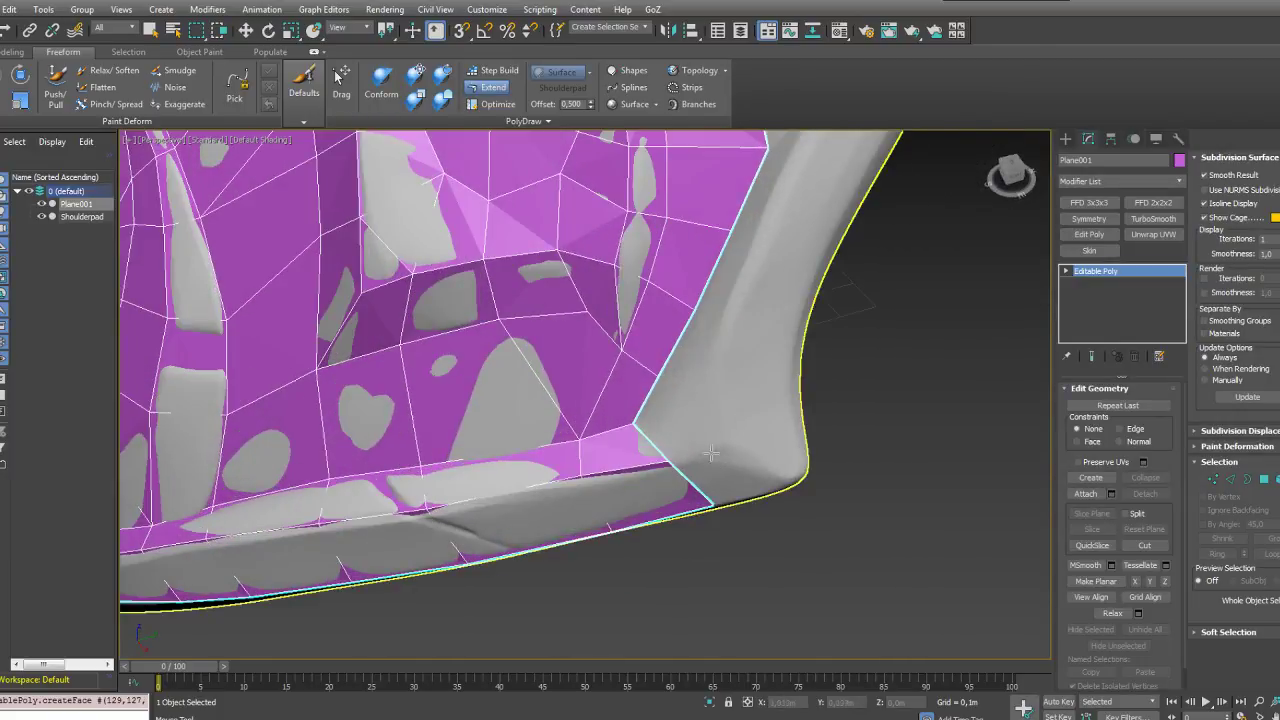
left_click_drag(636, 422, 715, 443)
Step: Continue the lip from the side corner up along the side rim, towards the upper plate
middle_click_drag(700, 439, 576, 488)
left_click_drag(532, 429, 588, 377)
middle_click_drag(589, 378, 583, 467)
scroll(574, 443, "down", 3)
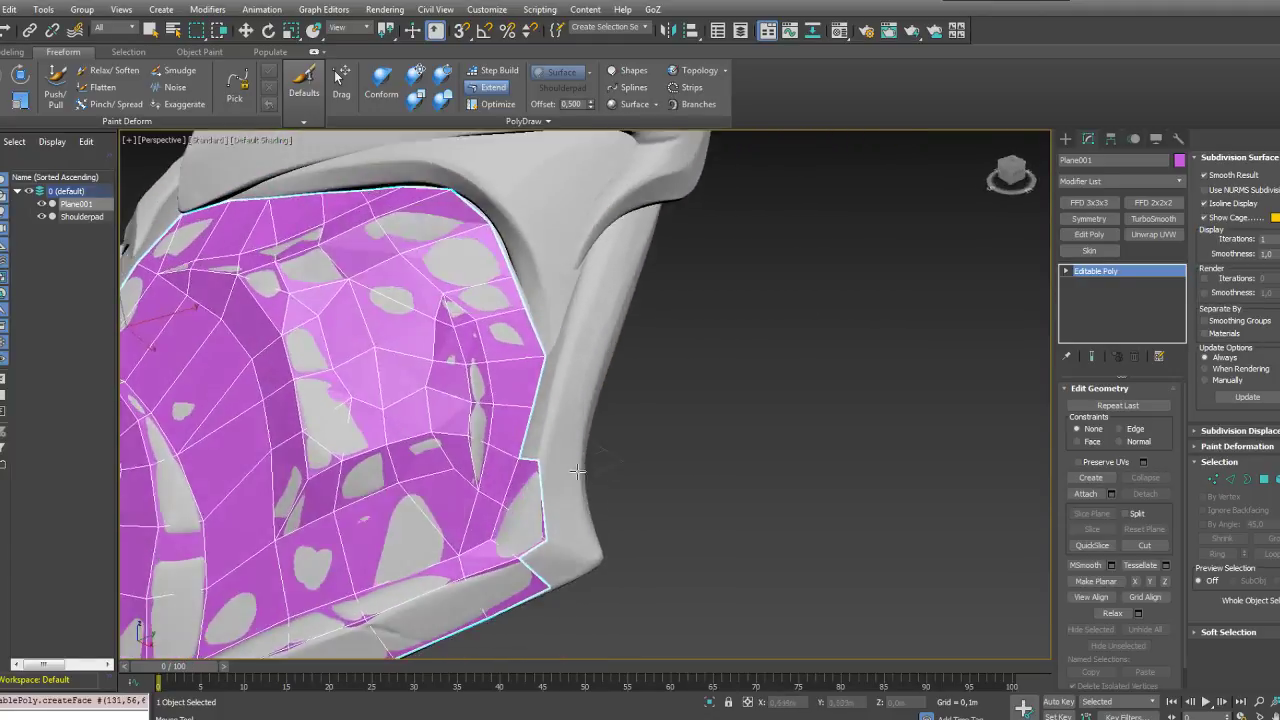
left_click_drag(524, 455, 568, 346)
middle_click_drag(568, 347, 668, 360)
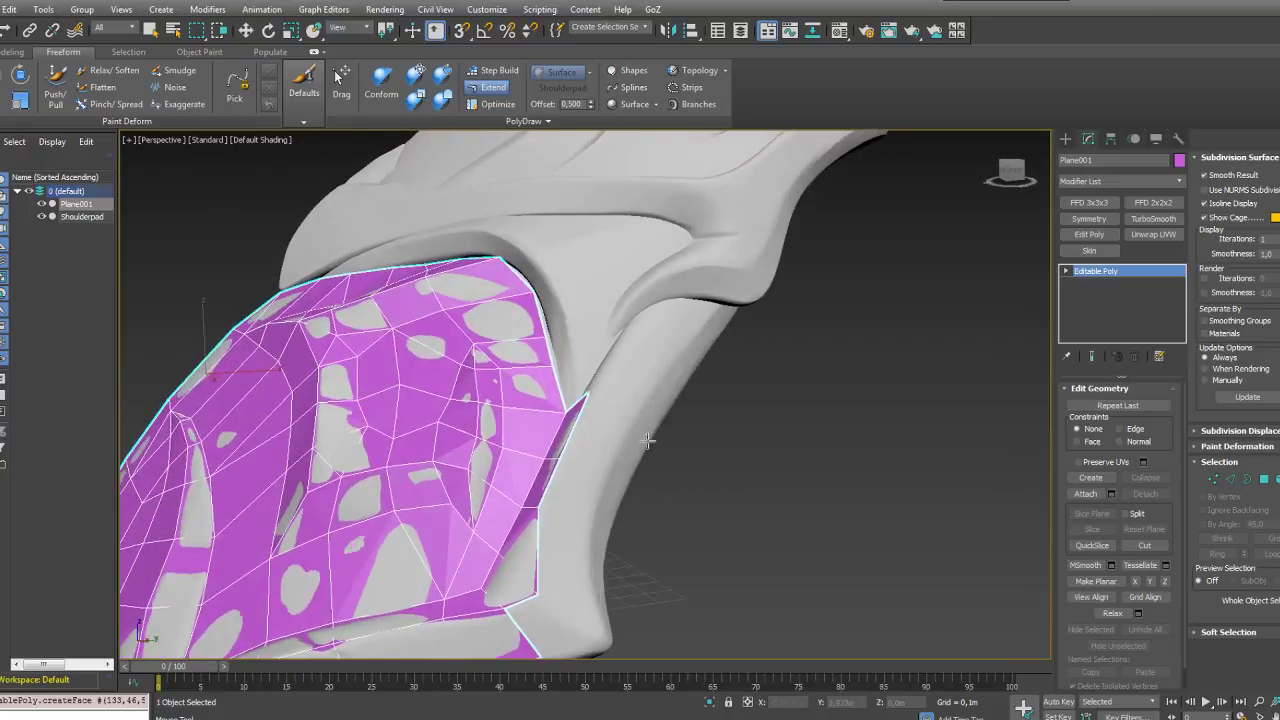
Step: Close the rim's outer face at the side corner with a quad reaching the corner's tip
middle_click_drag(690, 490, 636, 386)
left_click_drag(450, 430, 536, 472)
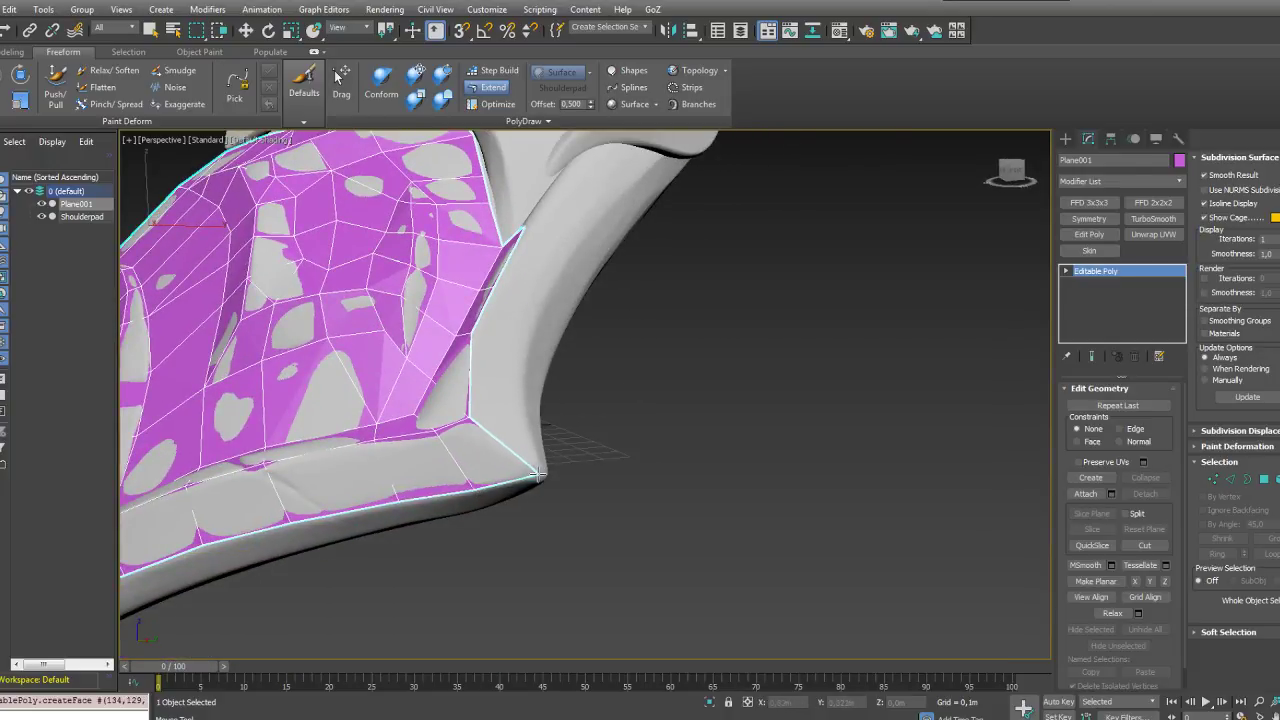
middle_click_drag(540, 443, 494, 460, "alt")
left_click_drag(435, 500, 506, 482)
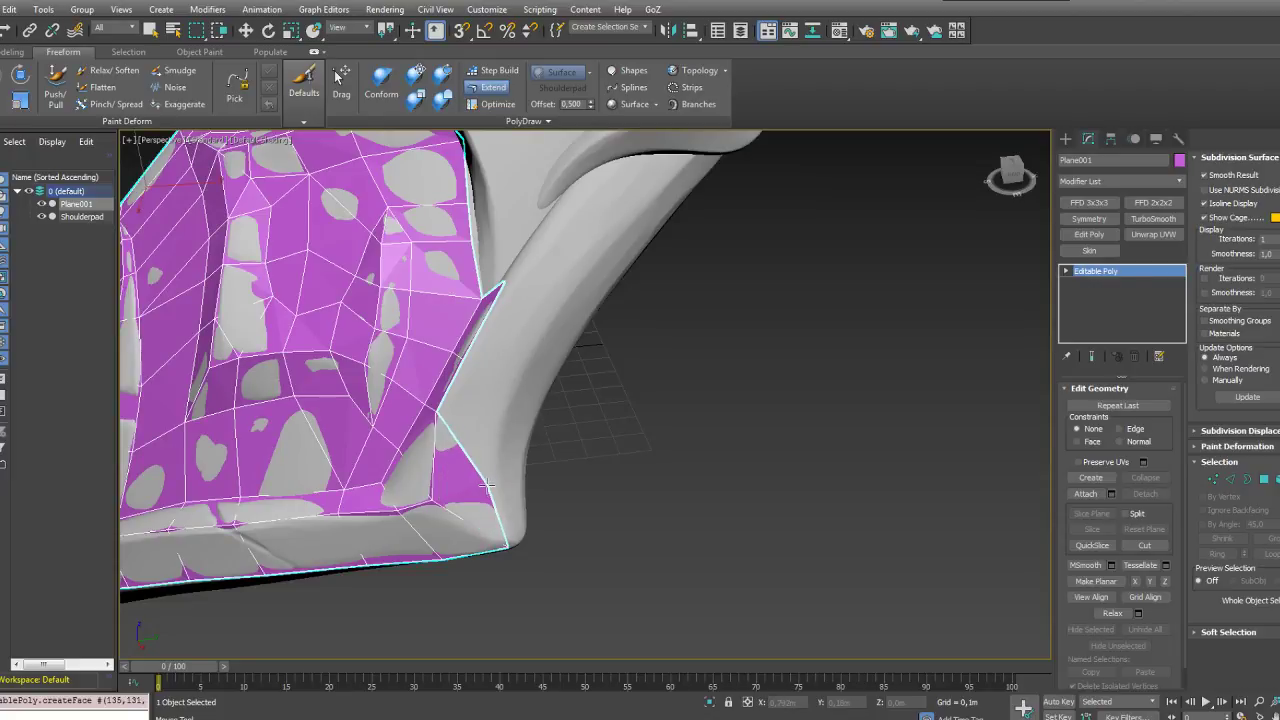
key("ctrl+z")
left_click_drag(466, 519, 461, 496, "shift")
key("ctrl+z")
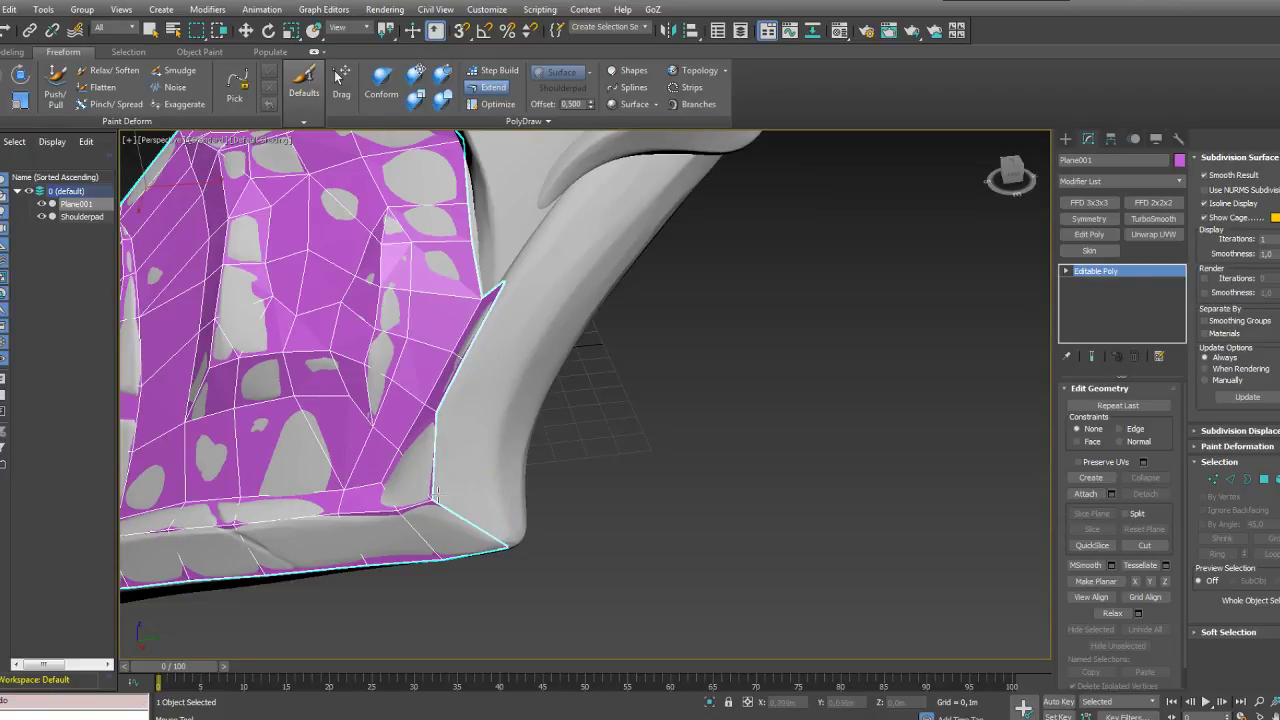
Step: Extend the outer face past the side corner with quads running up the side rim
left_click_drag(434, 499, 494, 480)
middle_click_drag(492, 481, 501, 441, "alt")
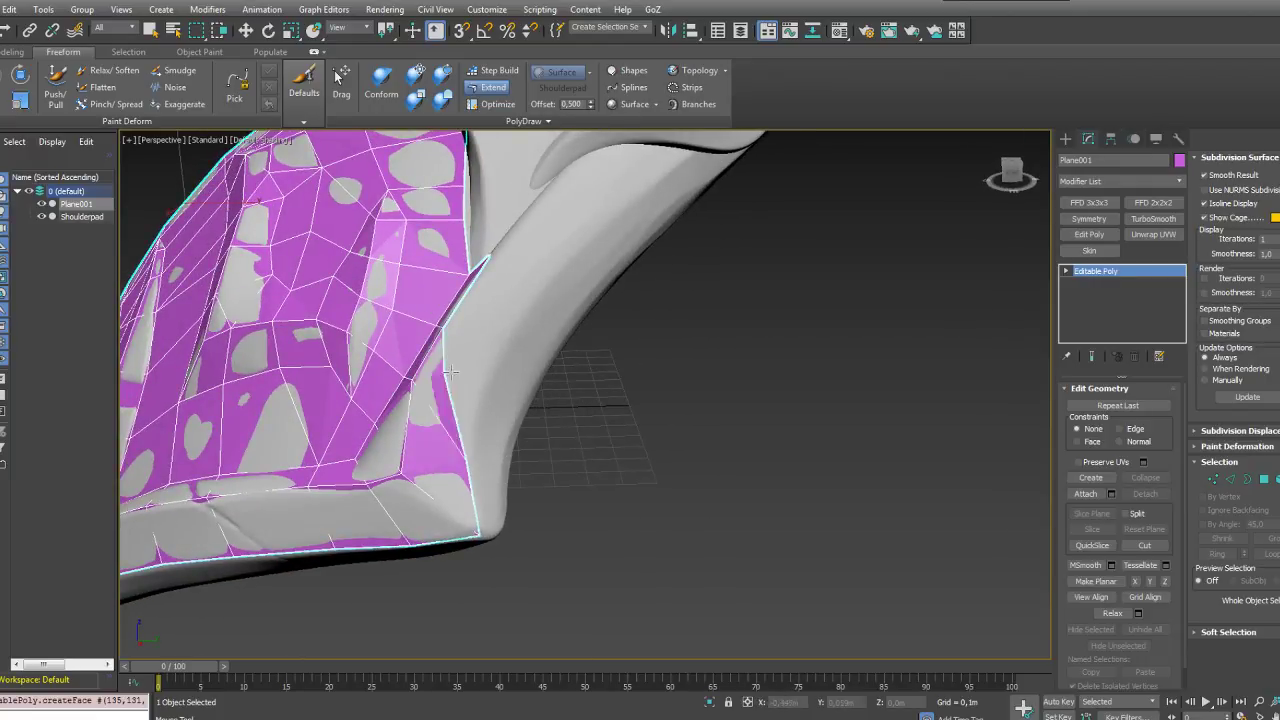
mouse_move(489, 371)
middle_mouse_down("alt")
mouse_move(483, 360)
mouse_move(474, 372)
middle_mouse_up("alt")
mouse_move(414, 384)
left_mouse_down()
mouse_move(466, 405)
mouse_move(436, 396)
left_mouse_up()
left_click_drag(377, 441, 482, 398)
key("ctrl+z")
key("ctrl+z")
Step: Finish the Extend tool and select all vertices along the low-poly mesh's vertical centre line
middle_click_drag(482, 400, 876, 473, "alt")
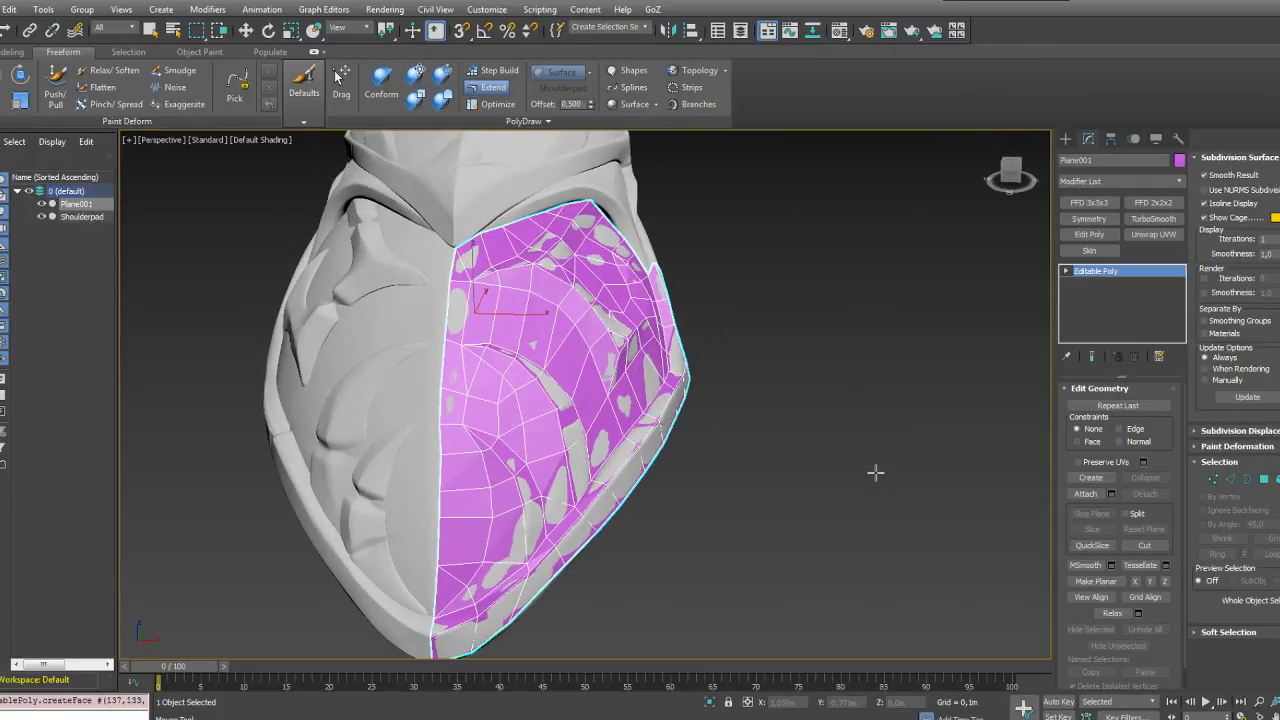
middle_click_drag(728, 351, 806, 291, "alt")
left_click(490, 87)
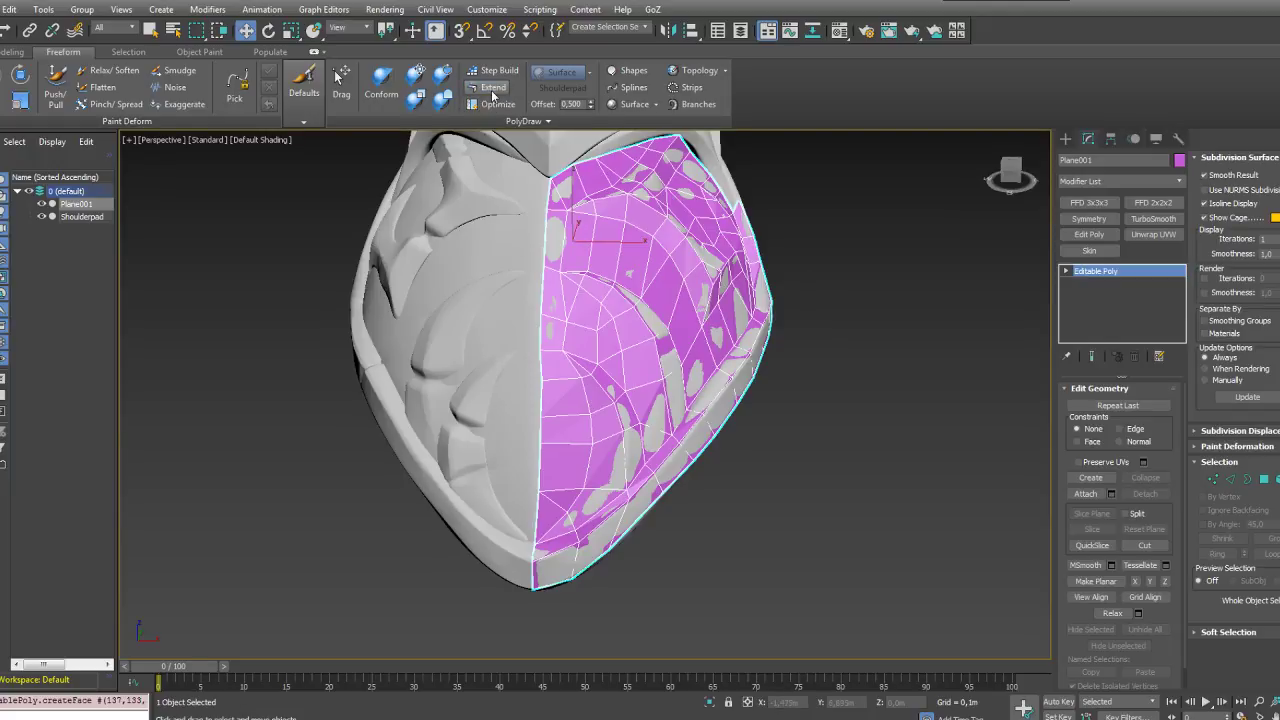
middle_click_drag(812, 278, 821, 293, "alt")
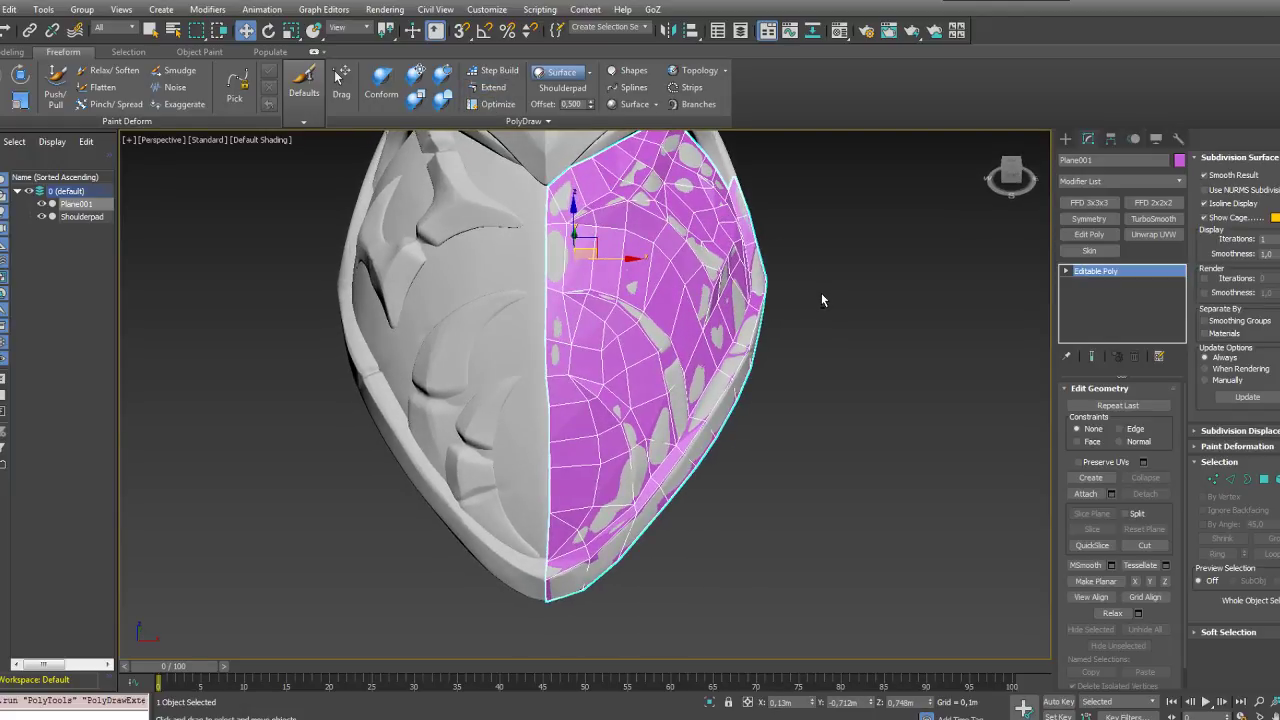
key("1")
left_click_drag(505, 180, 560, 628)
middle_click_drag(560, 628, 558, 527, "alt")
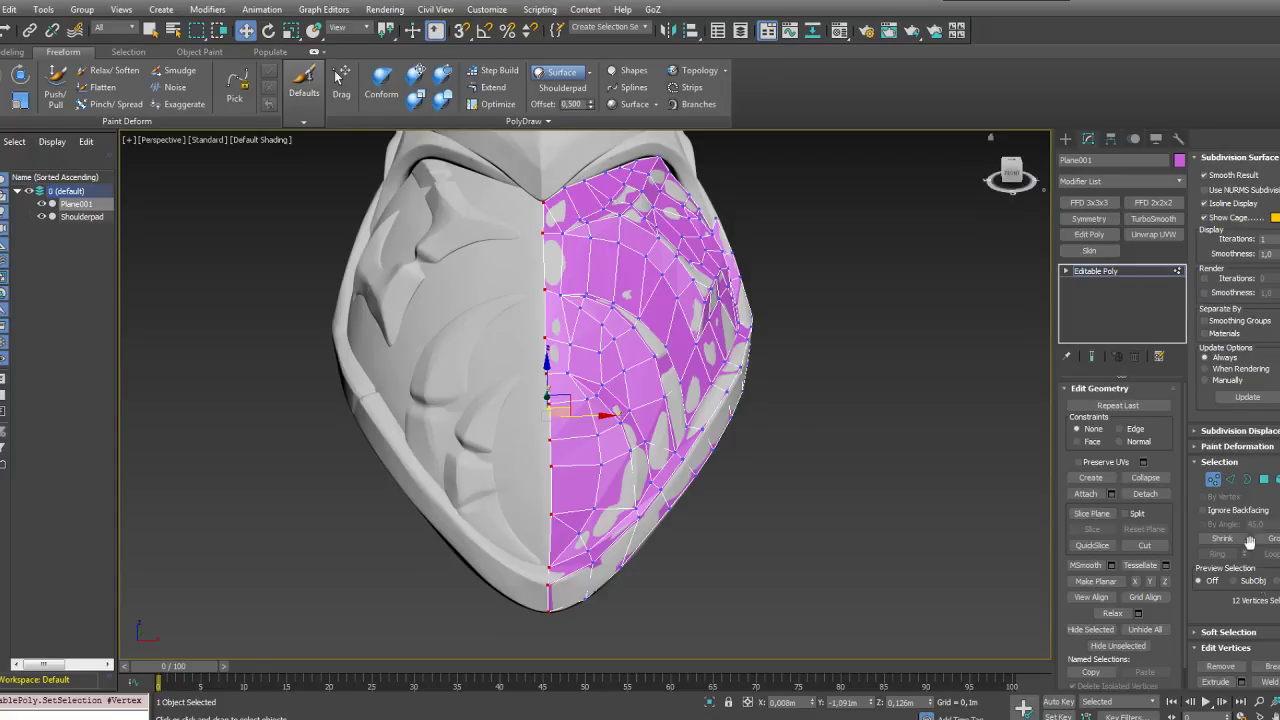
Step: Try to align the selected centre-line vertices with Make Planar in X
left_click_drag(1217, 594, 1181, 284)
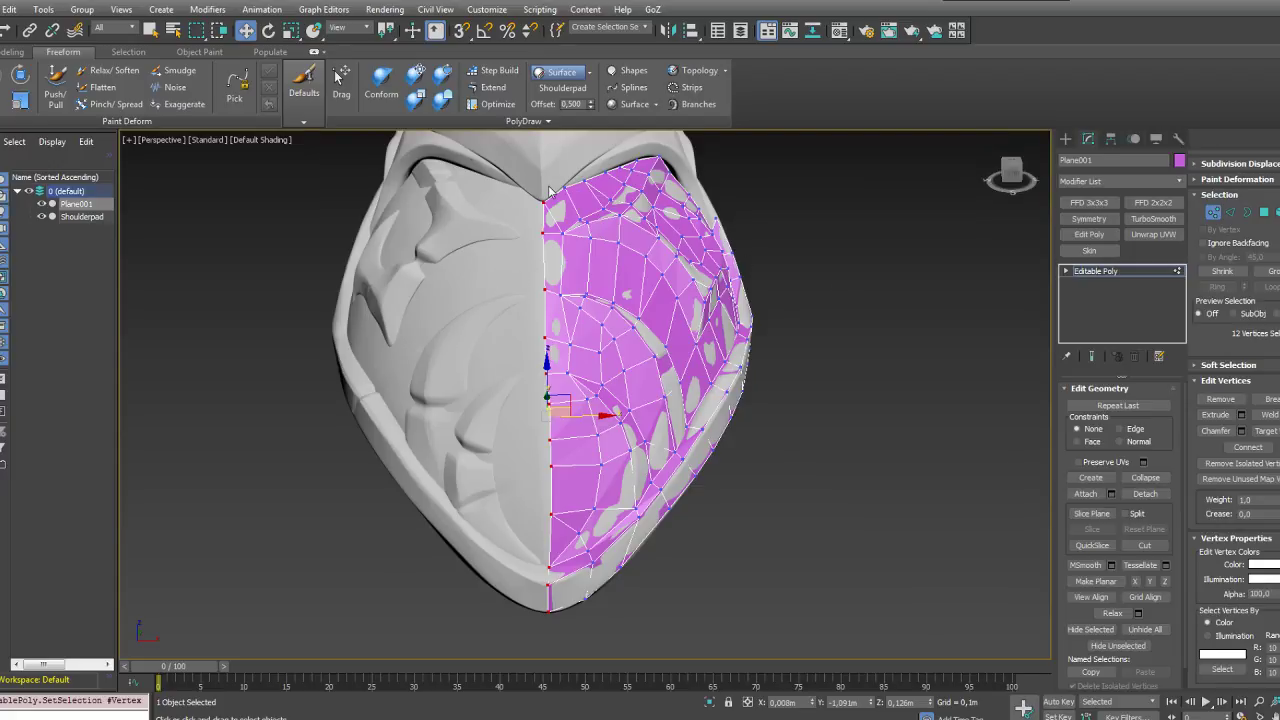
left_click(1136, 581)
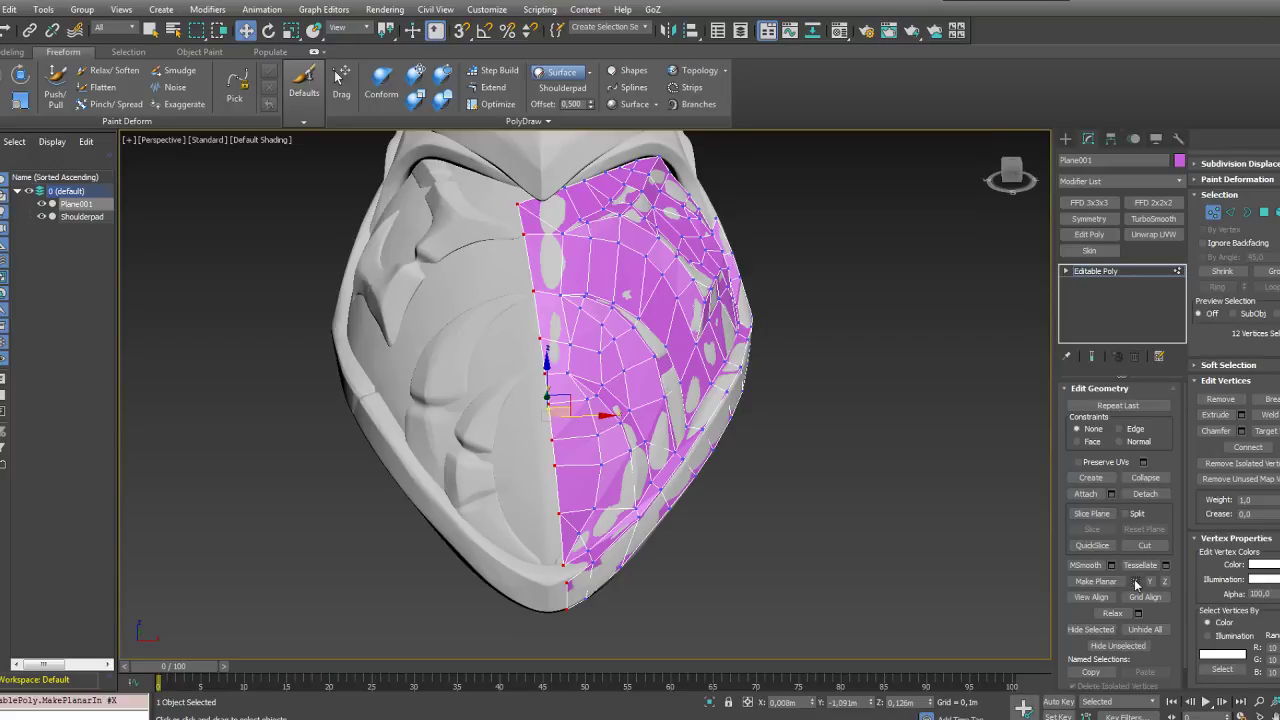
left_click(1136, 581)
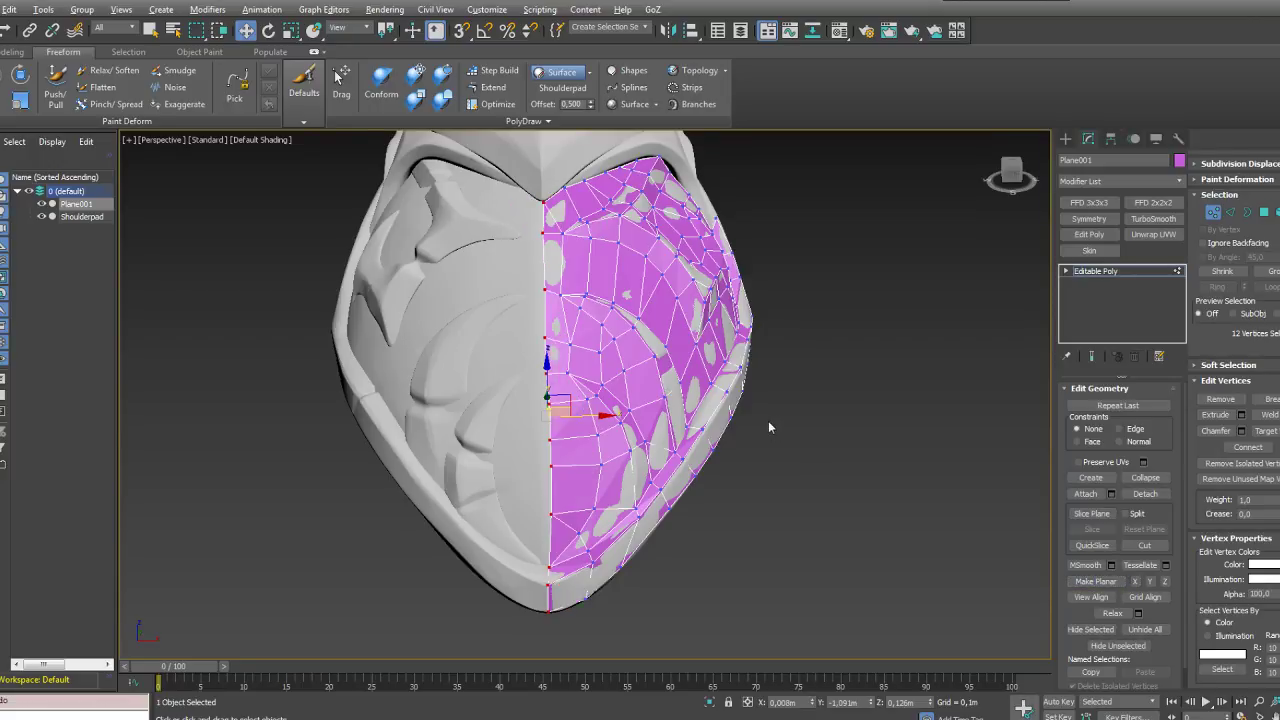
Step: Flatten the selected centre-line vertices into one straight line by scaling them along X, and return to the Move tool
mouse_move(769, 427)
middle_mouse_down("alt")
mouse_move(751, 451)
mouse_move(774, 480)
mouse_move(766, 431)
mouse_move(754, 432)
middle_mouse_up("alt")
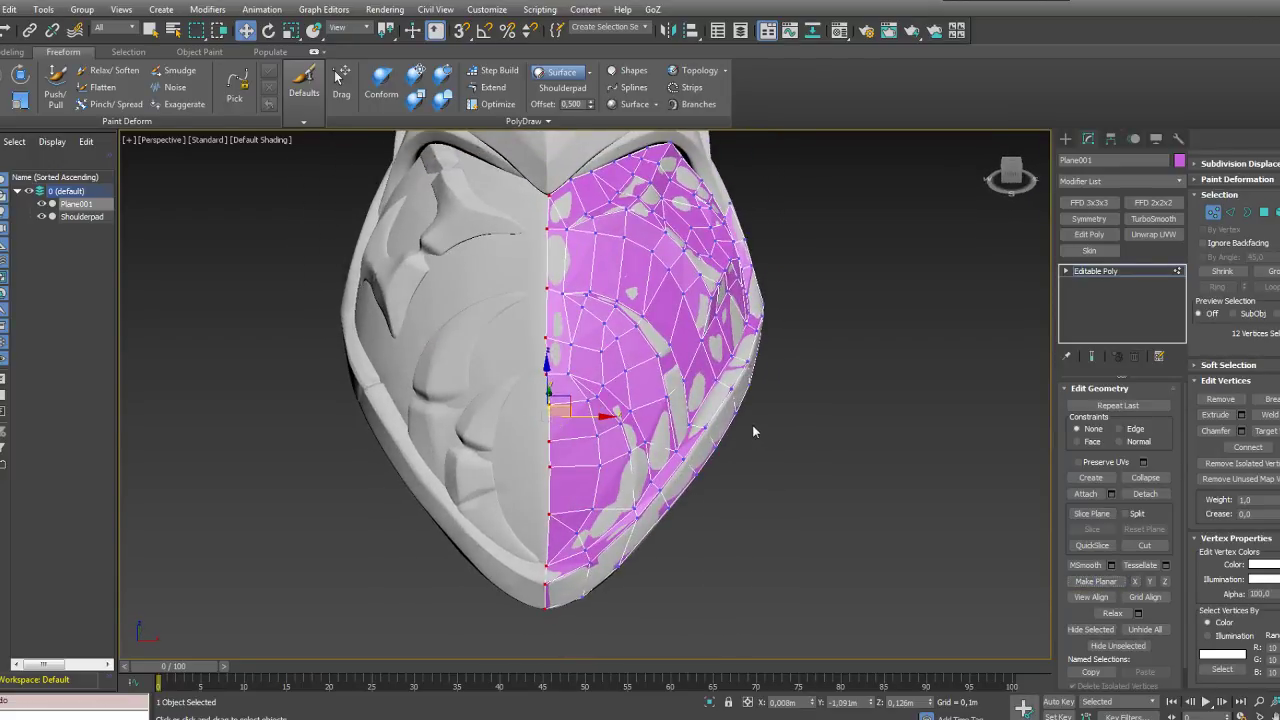
key("r")
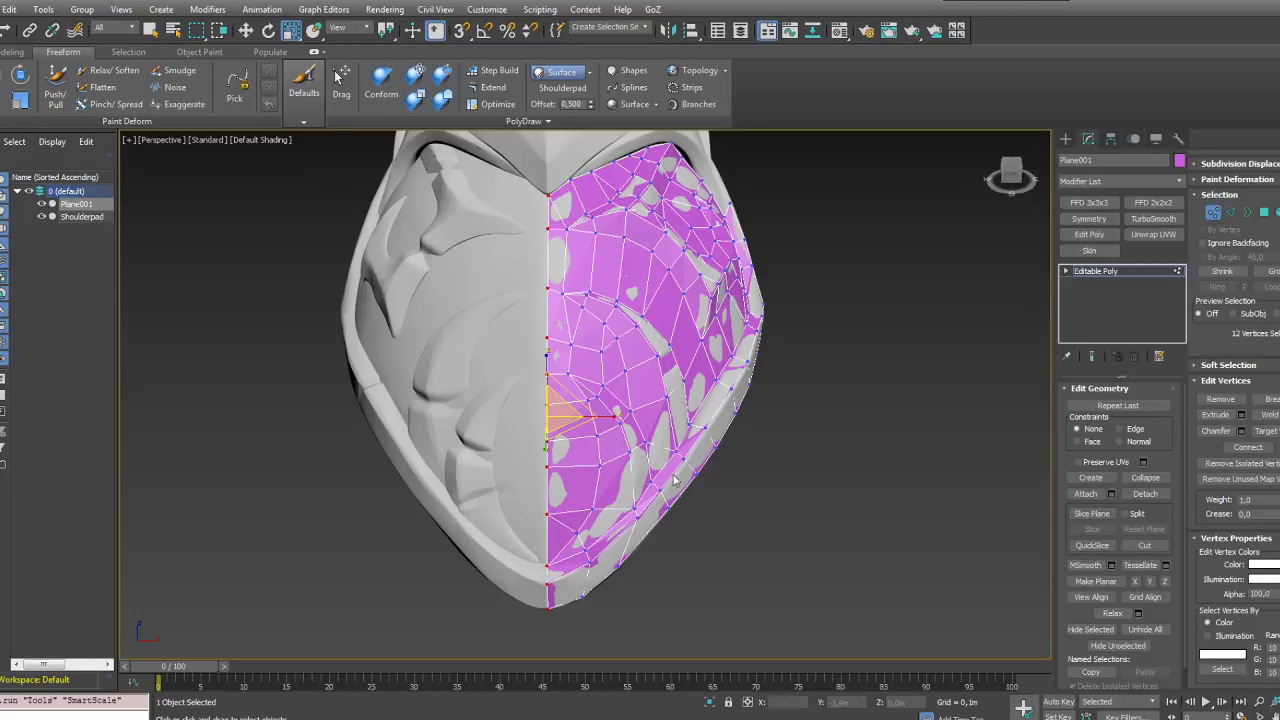
key("w")
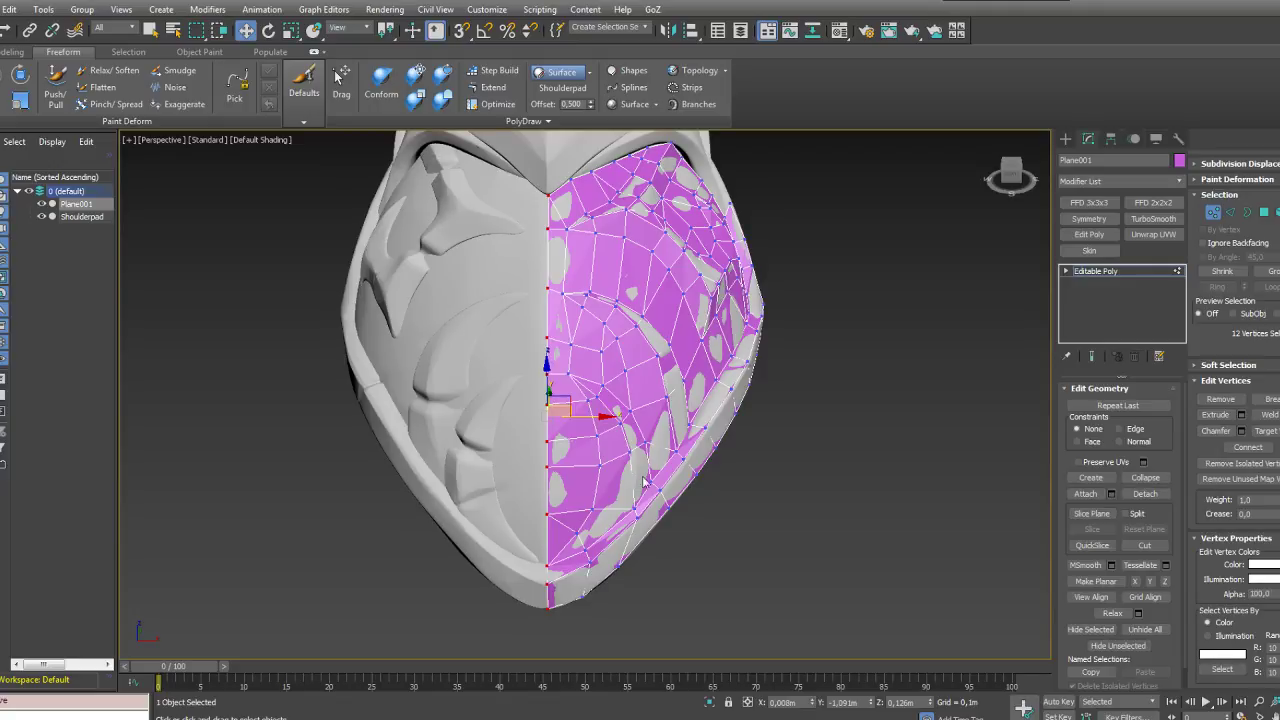
Step: Set the X position of the selected centre-line vertices of the half mesh to 0, and finish vertex editing
right_click(815, 704)
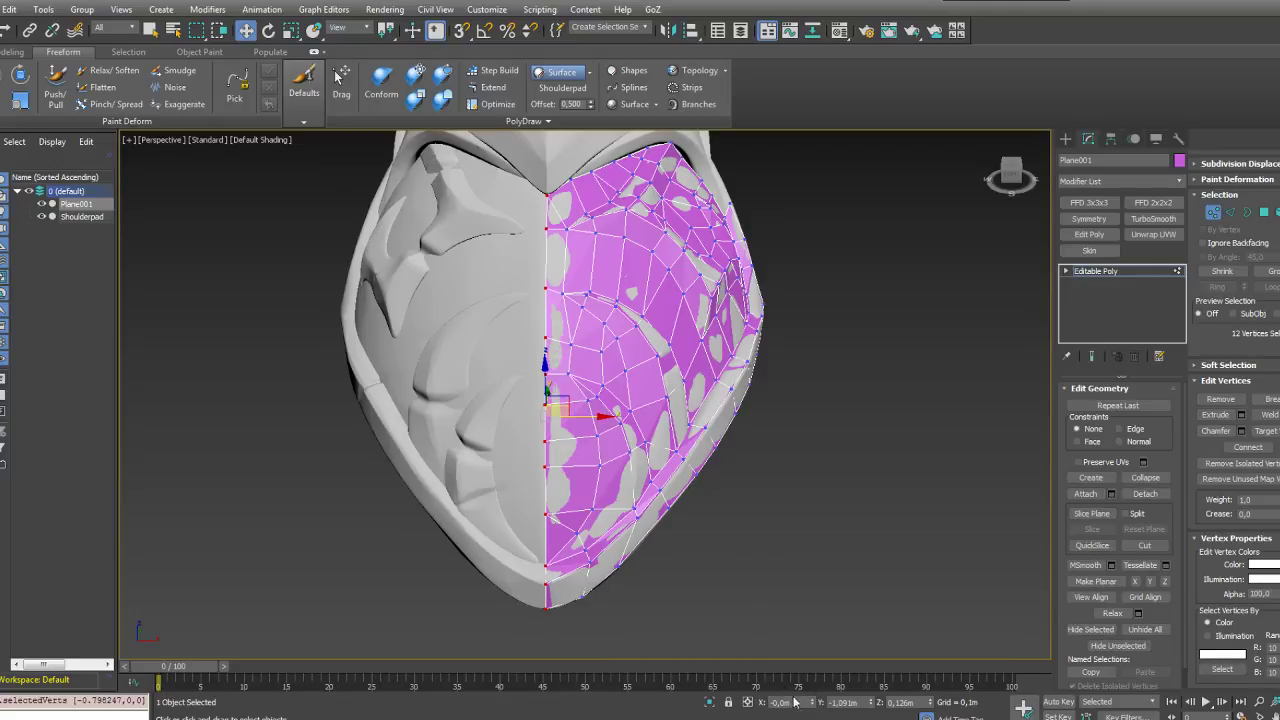
middle_click_drag(722, 540, 937, 360, "alt")
left_click(1065, 138)
middle_click_drag(1000, 168, 769, 314, "alt")
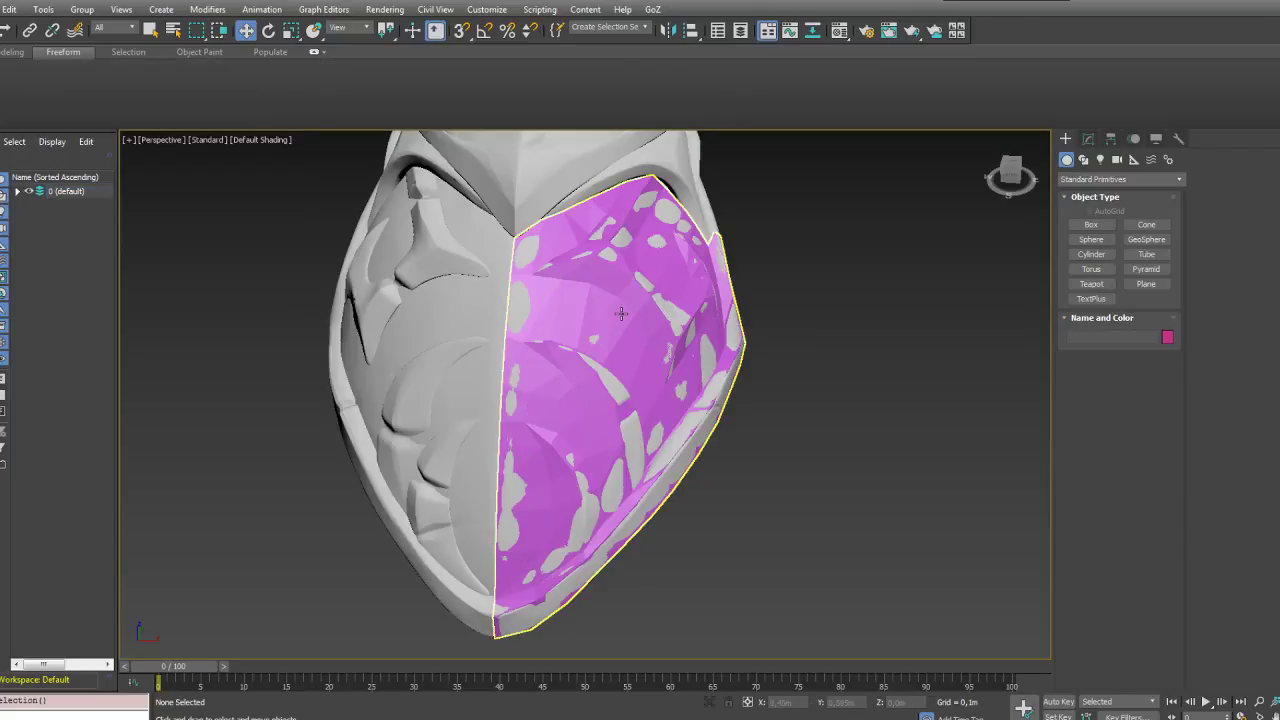
Step: Move only the pivot of the purple half mesh to X 0
left_click(1110, 138)
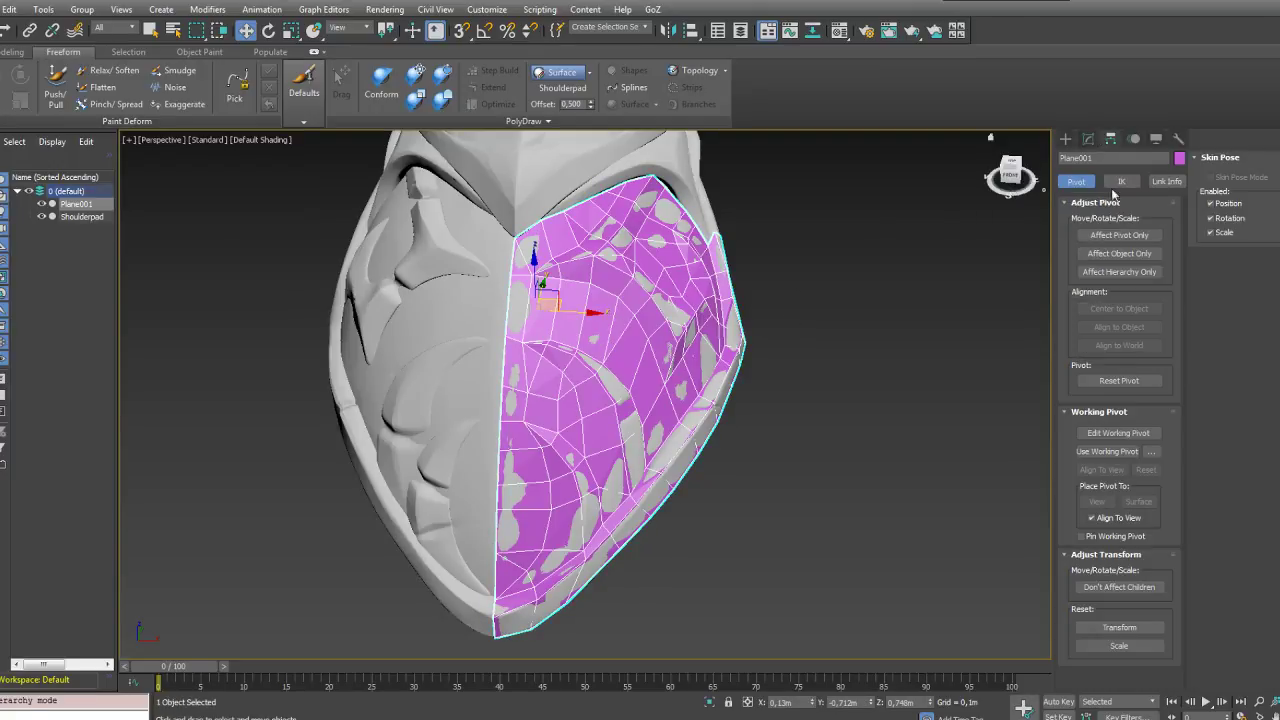
left_click(1117, 236)
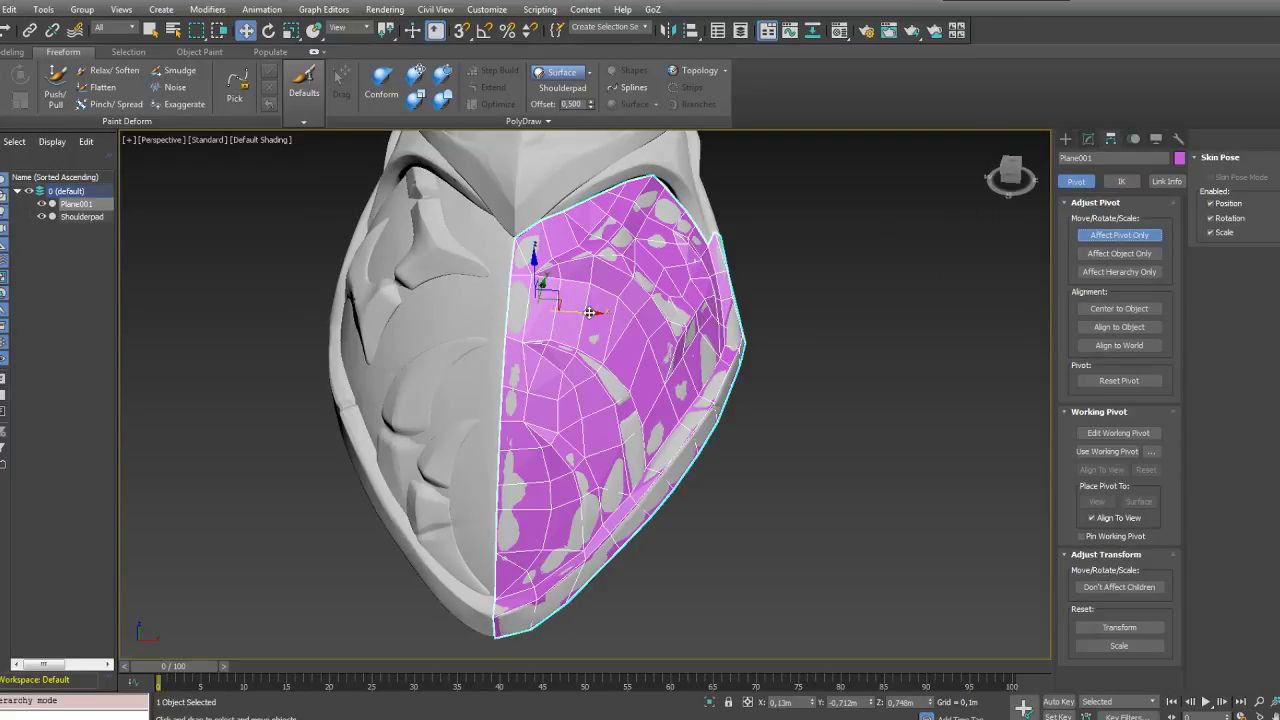
left_click_drag(585, 322, 603, 322)
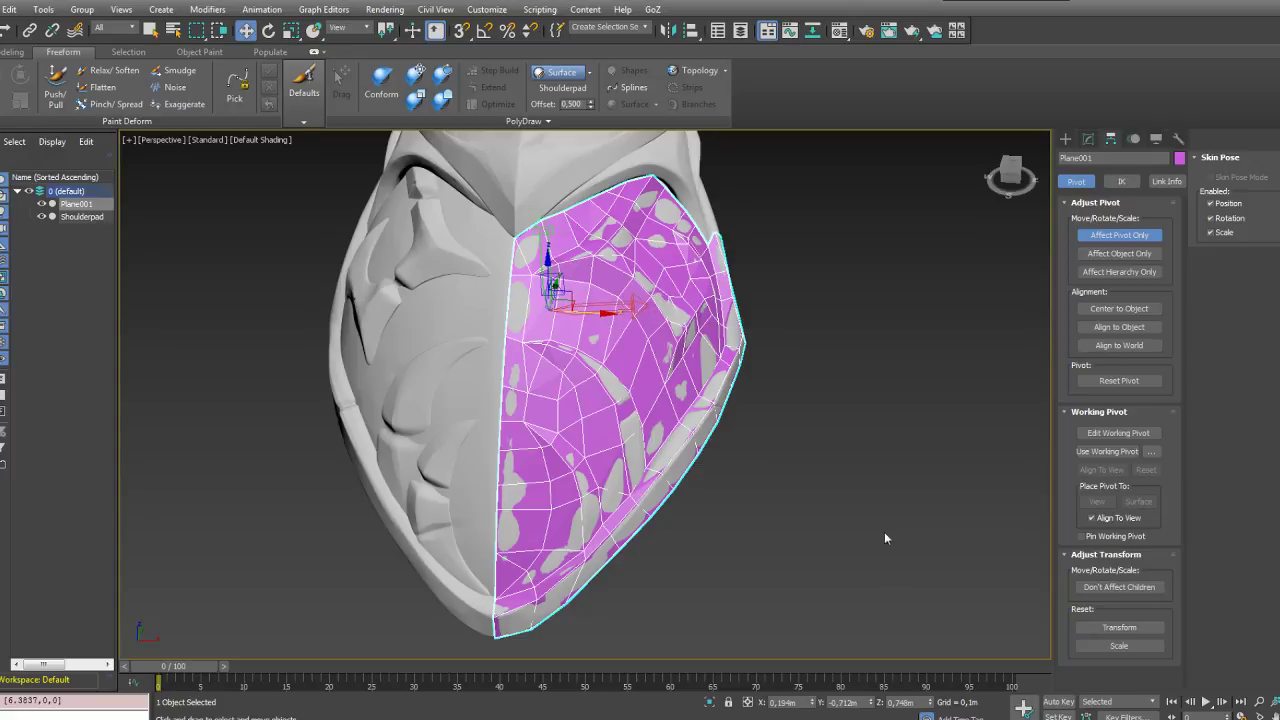
right_click(813, 703)
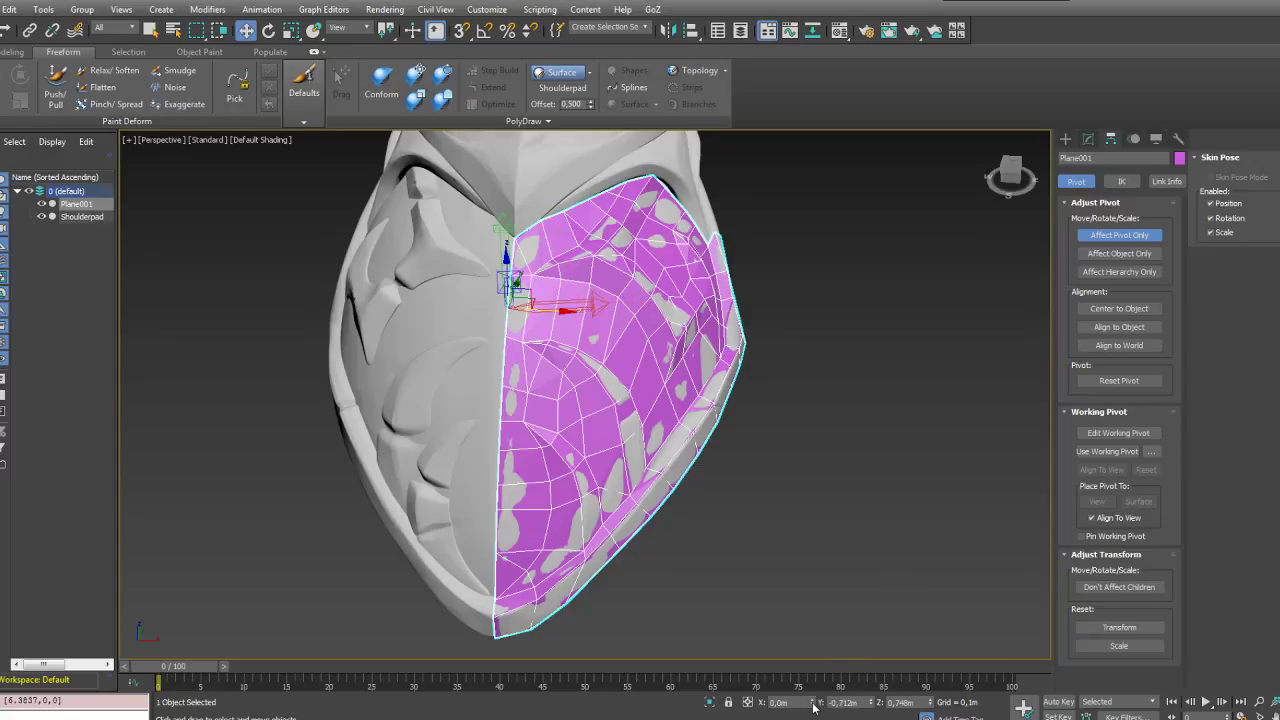
middle_click_drag(840, 513, 740, 470, "alt")
left_click(1119, 235)
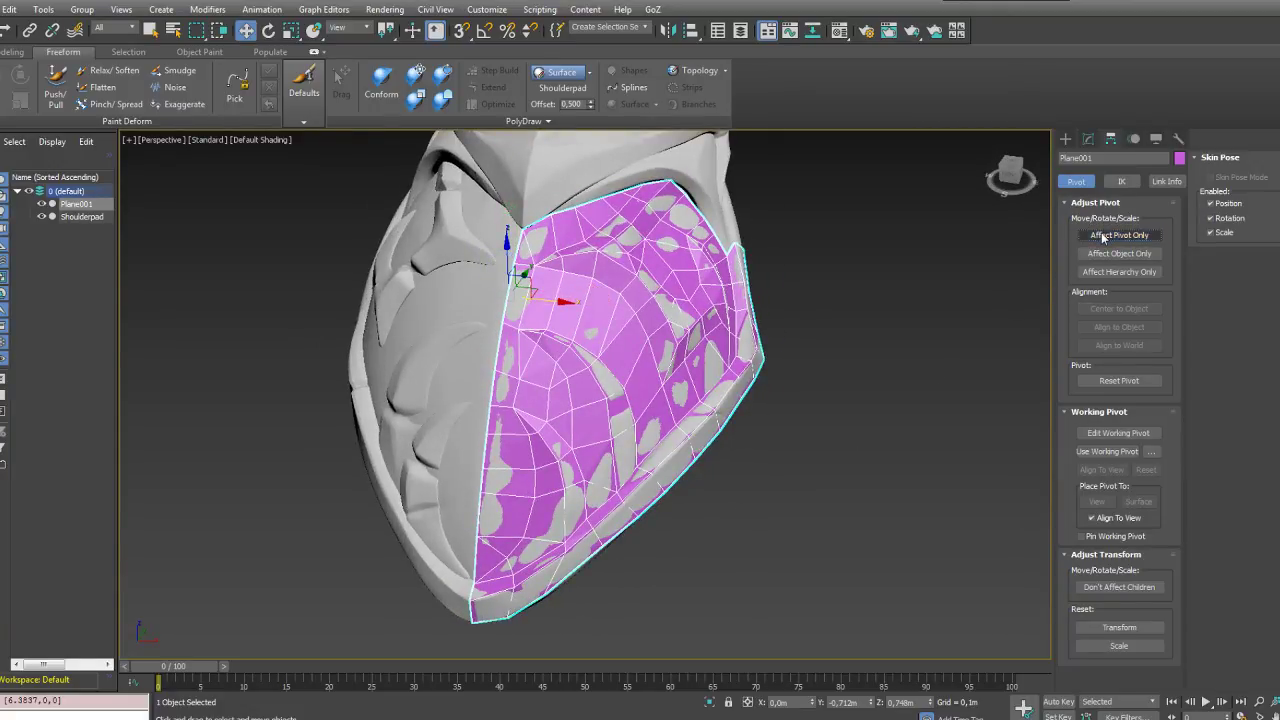
Step: Try mirroring the half mesh across X with a Symmetry modifier, and delete the modifier
left_click(1066, 140)
left_click(1090, 138)
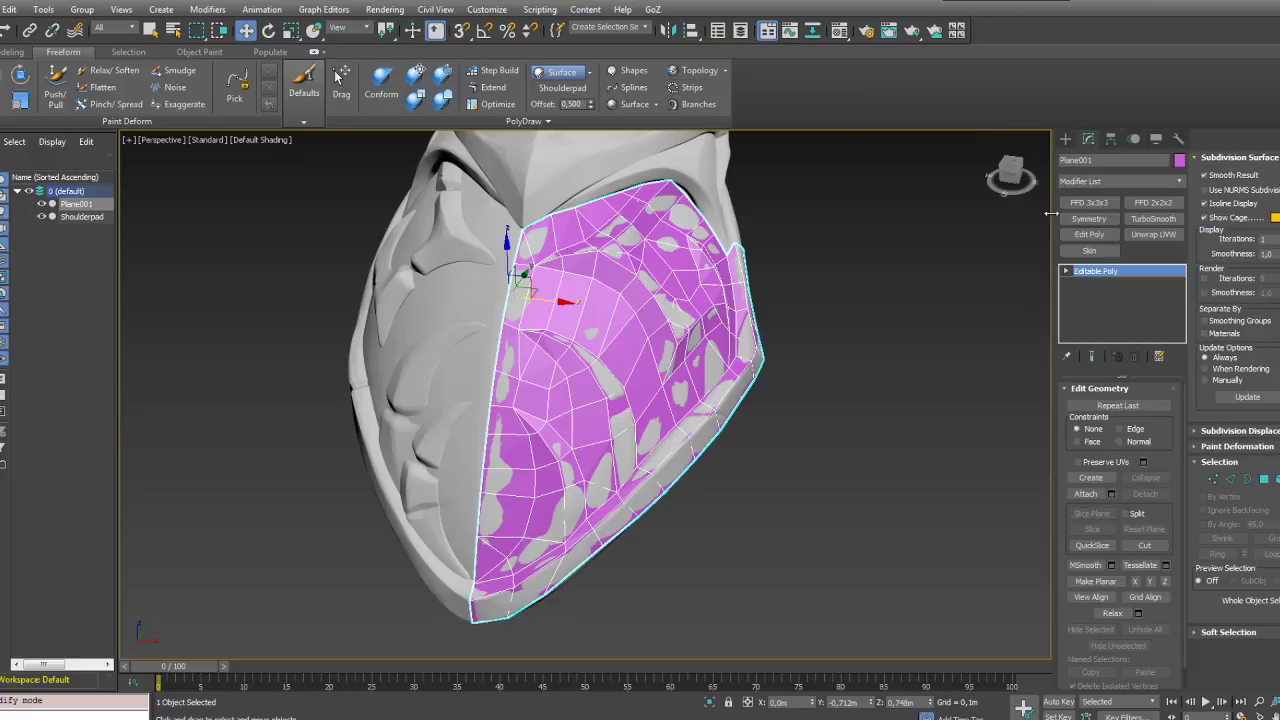
left_click(1085, 219)
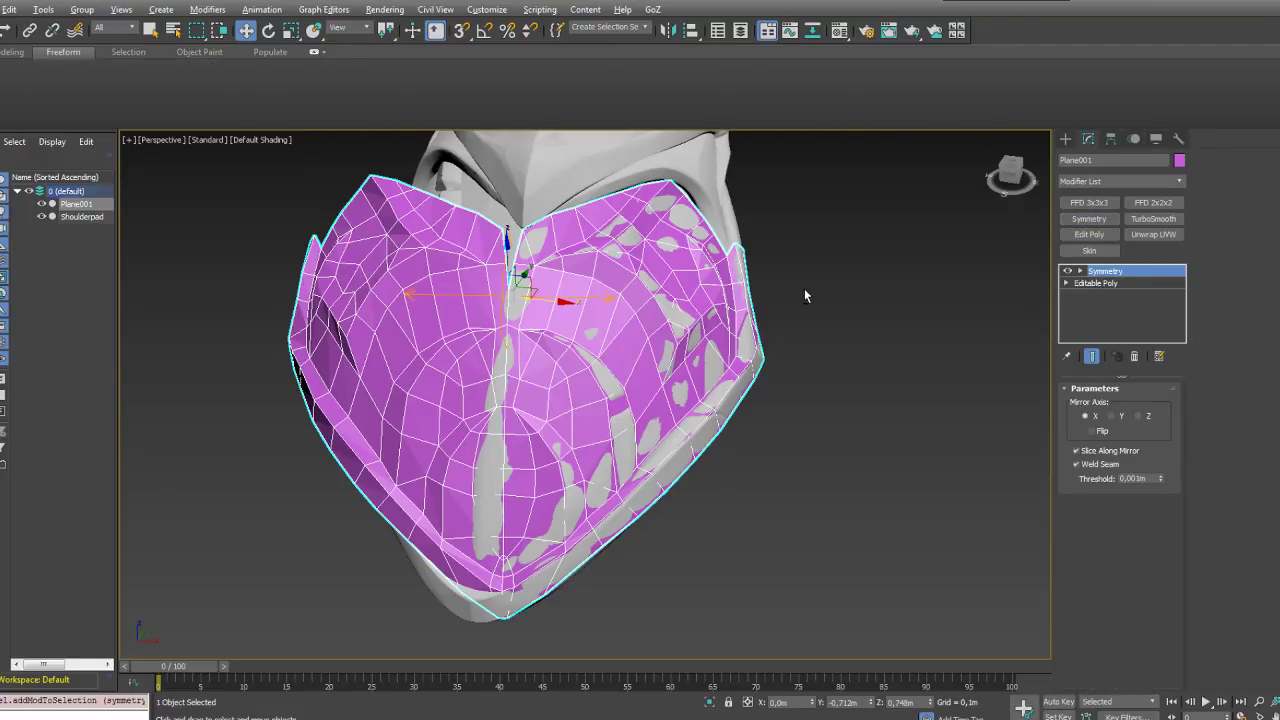
middle_click_drag(805, 295, 796, 262, "alt")
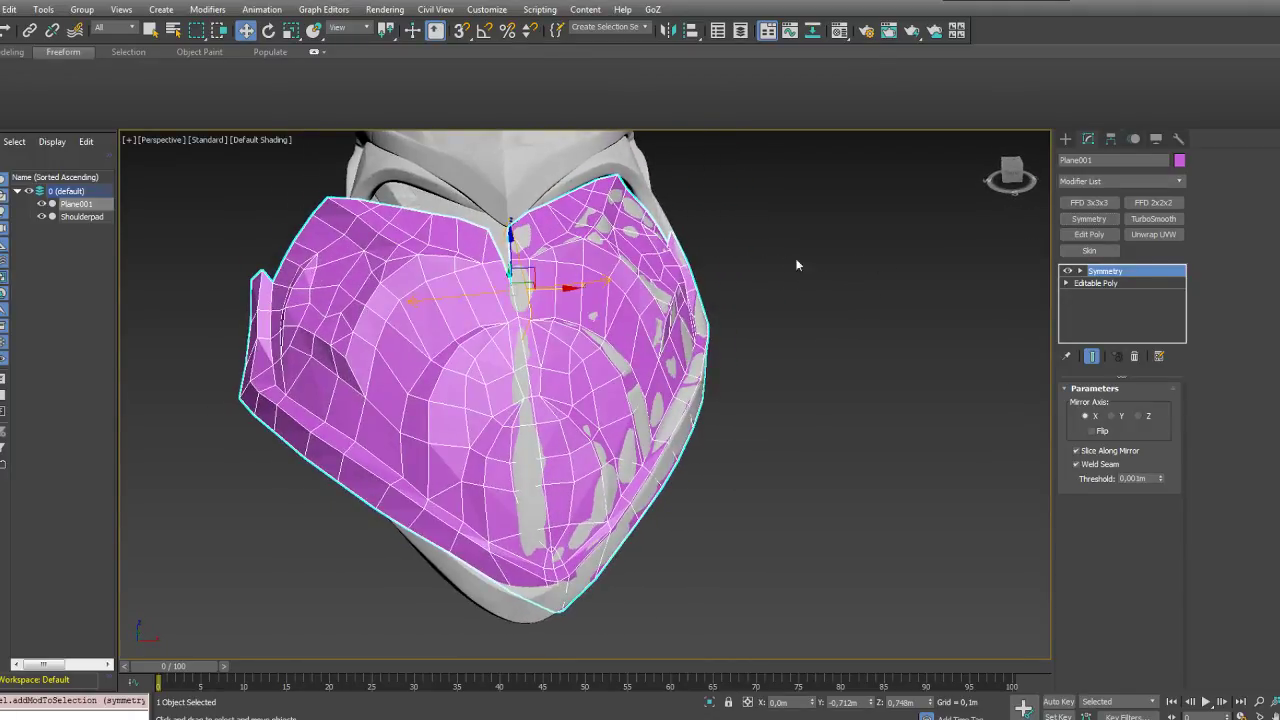
right_click(1113, 274)
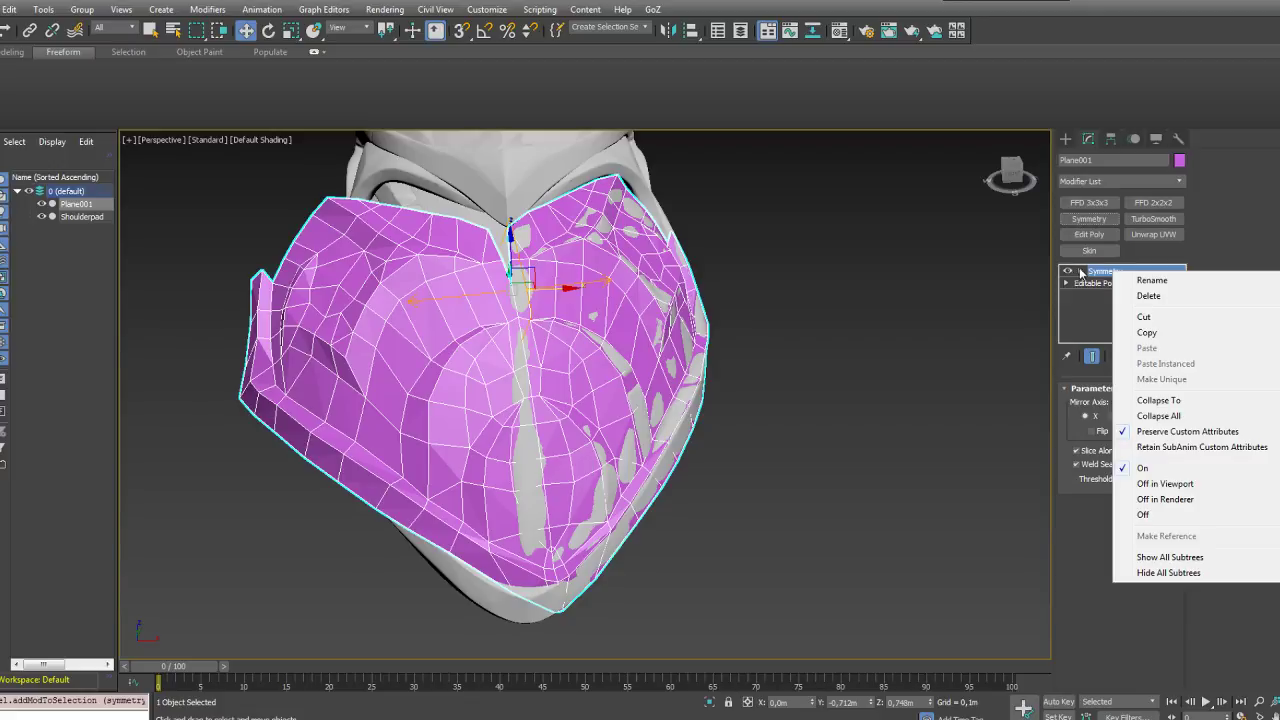
left_click(1149, 296)
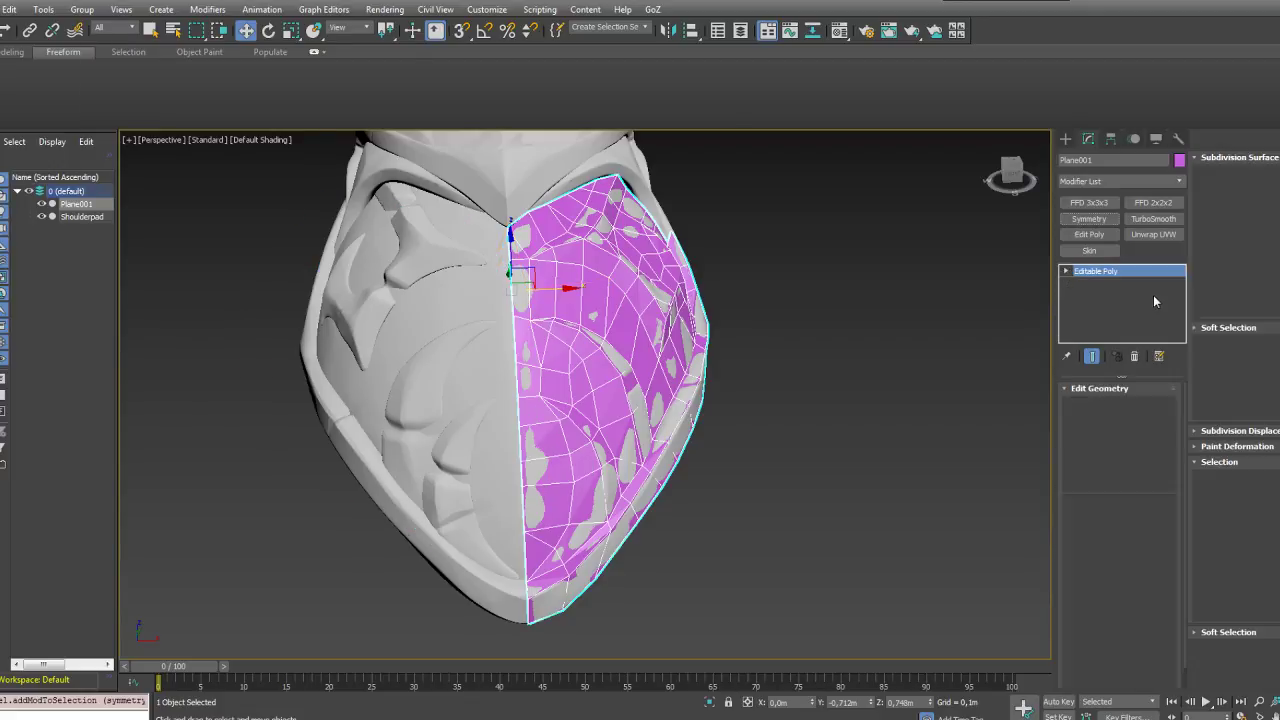
Step: Reset the transform of the purple half mesh with Reset XForm
left_click(756, 341)
left_click(674, 331)
middle_click_drag(698, 325, 877, 180, "alt")
left_click(1178, 138)
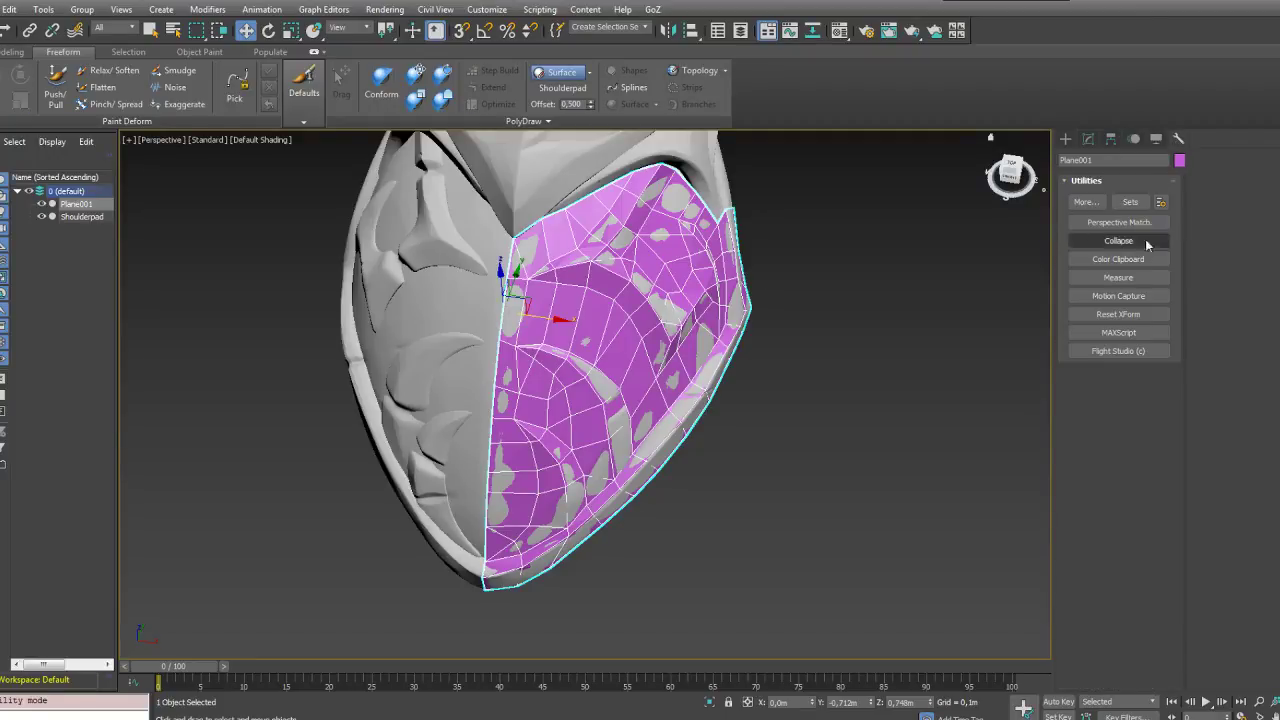
left_click(1120, 314)
left_click(1131, 398)
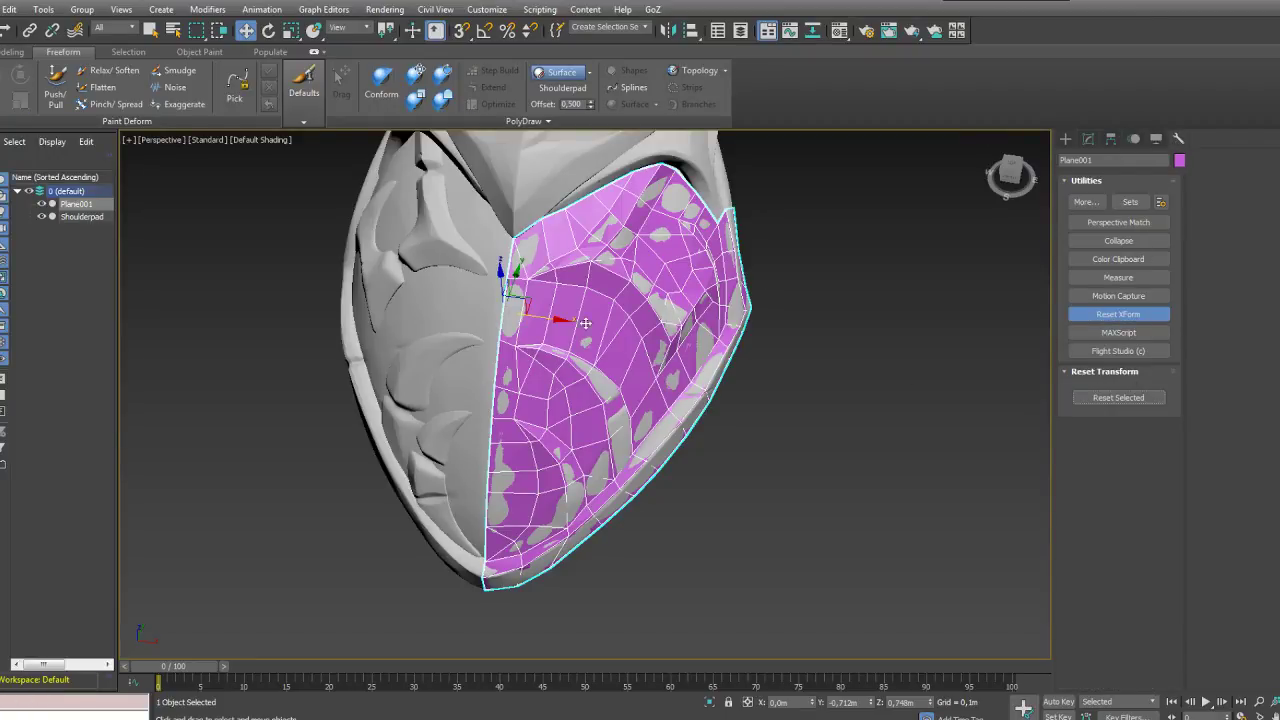
Step: Center the half mesh's pivot to the object, and set the pivot's X position to 0
left_click(1110, 138)
left_click(1127, 240)
left_click(1116, 308)
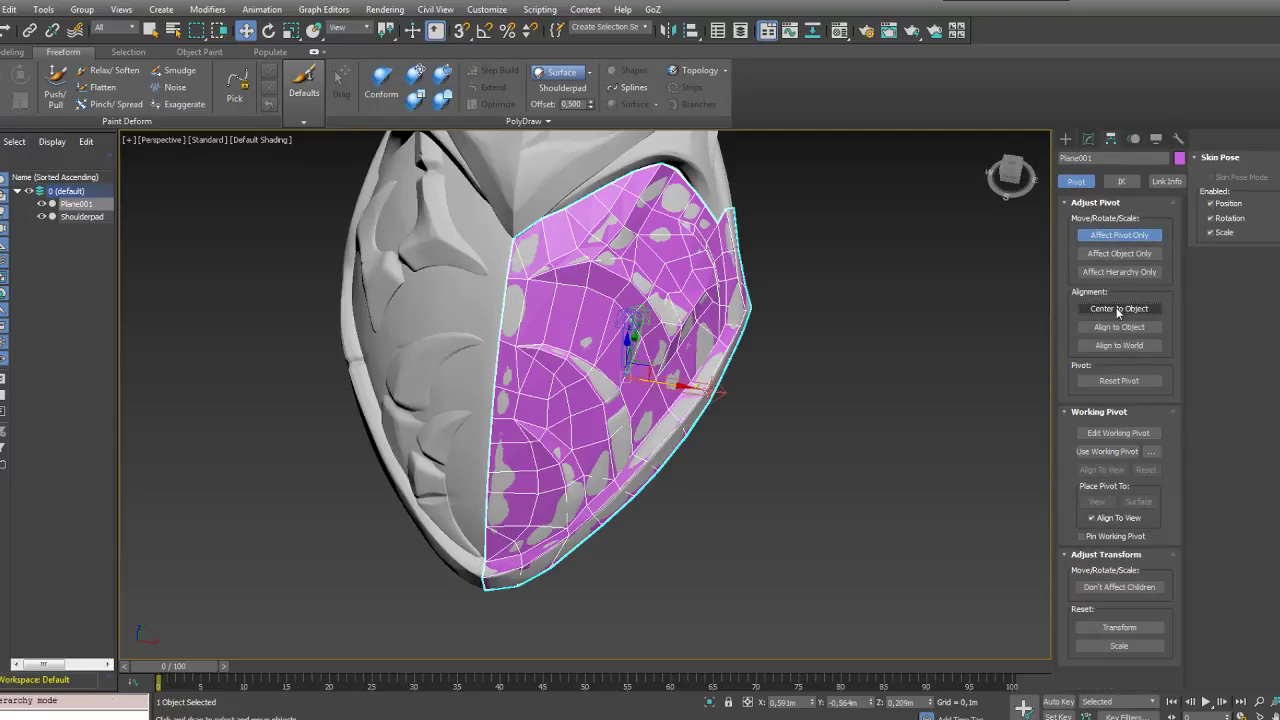
right_click(812, 706)
left_click(1119, 235)
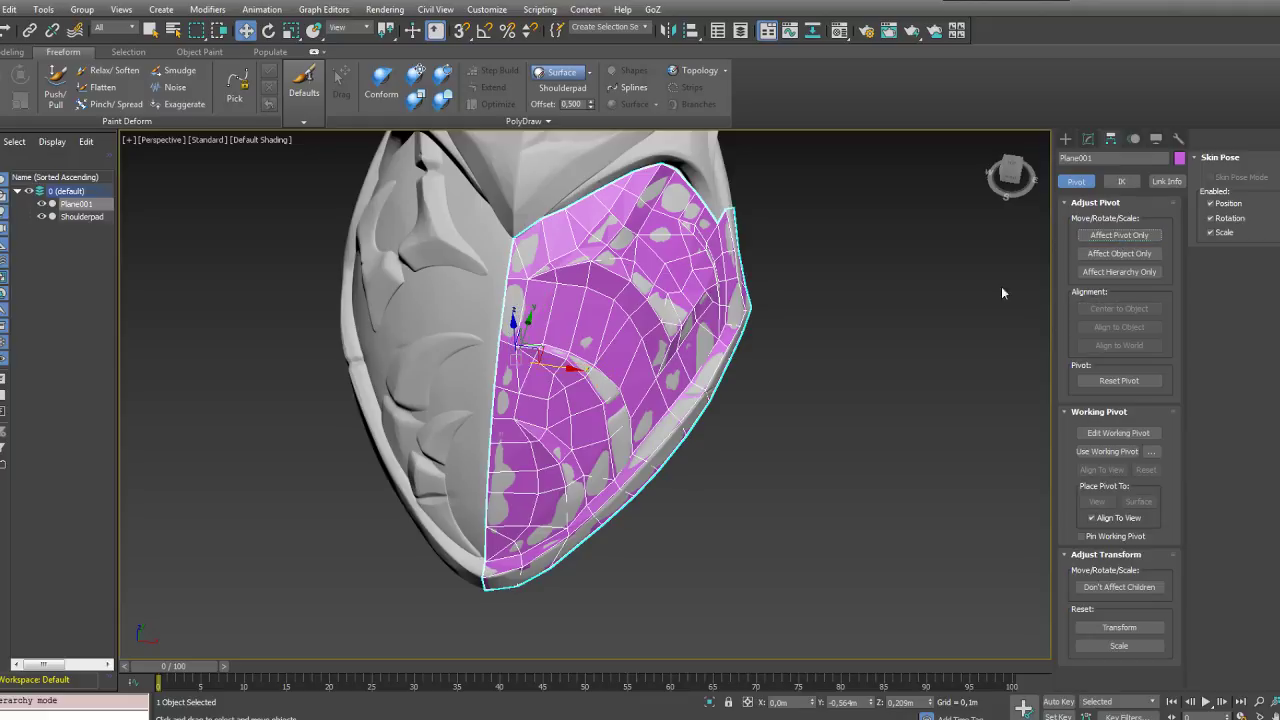
middle_click_drag(840, 300, 763, 335, "alt")
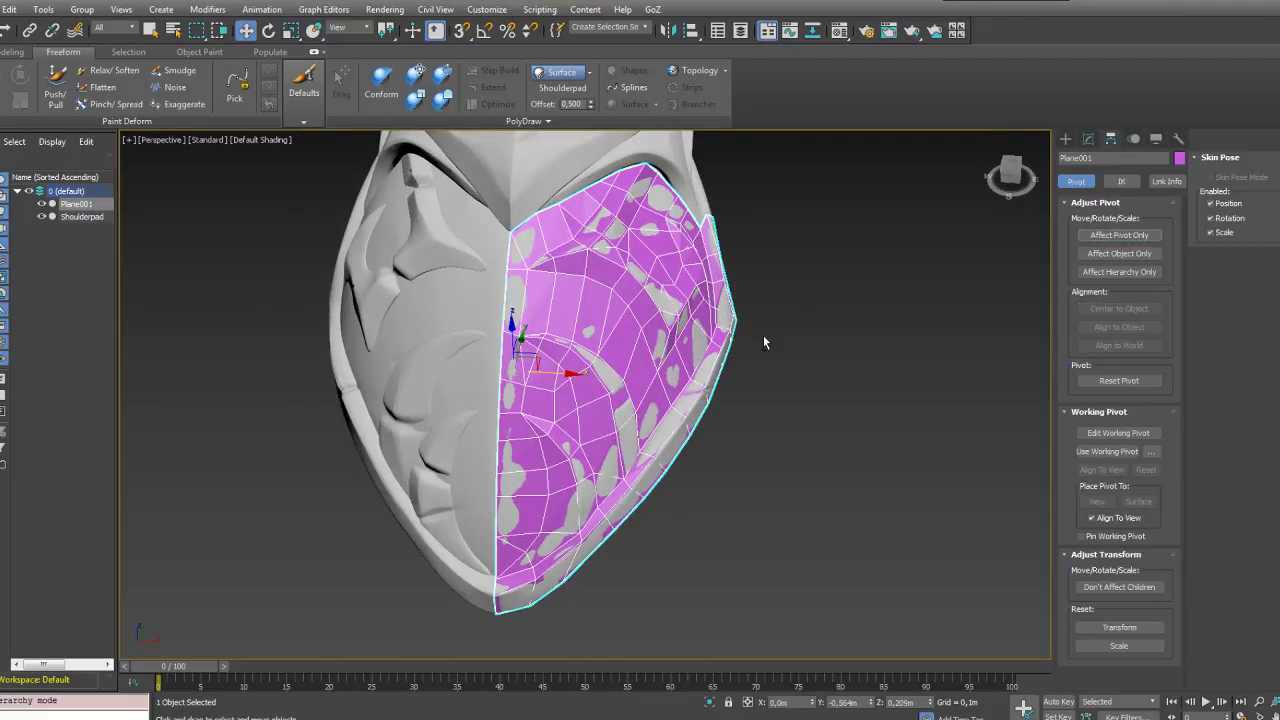
Step: Mirror the half mesh across the X axis with a Symmetry modifier
left_click(1089, 140)
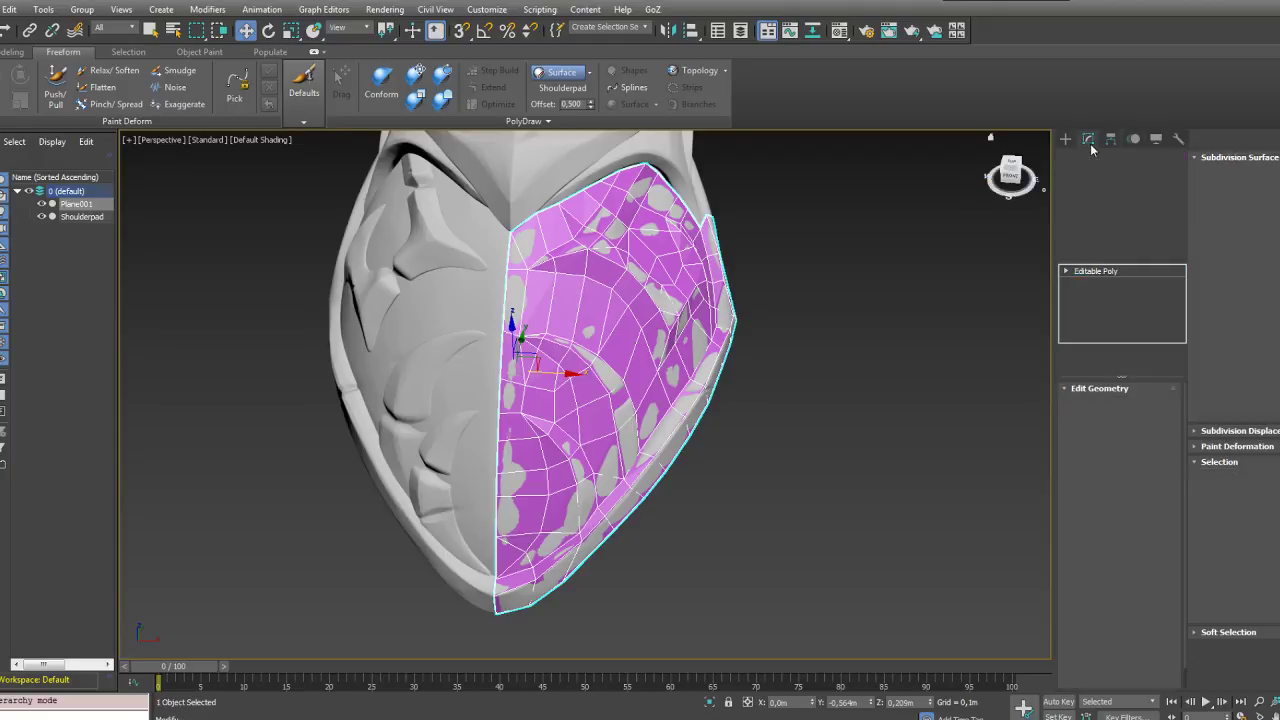
left_click(1089, 219)
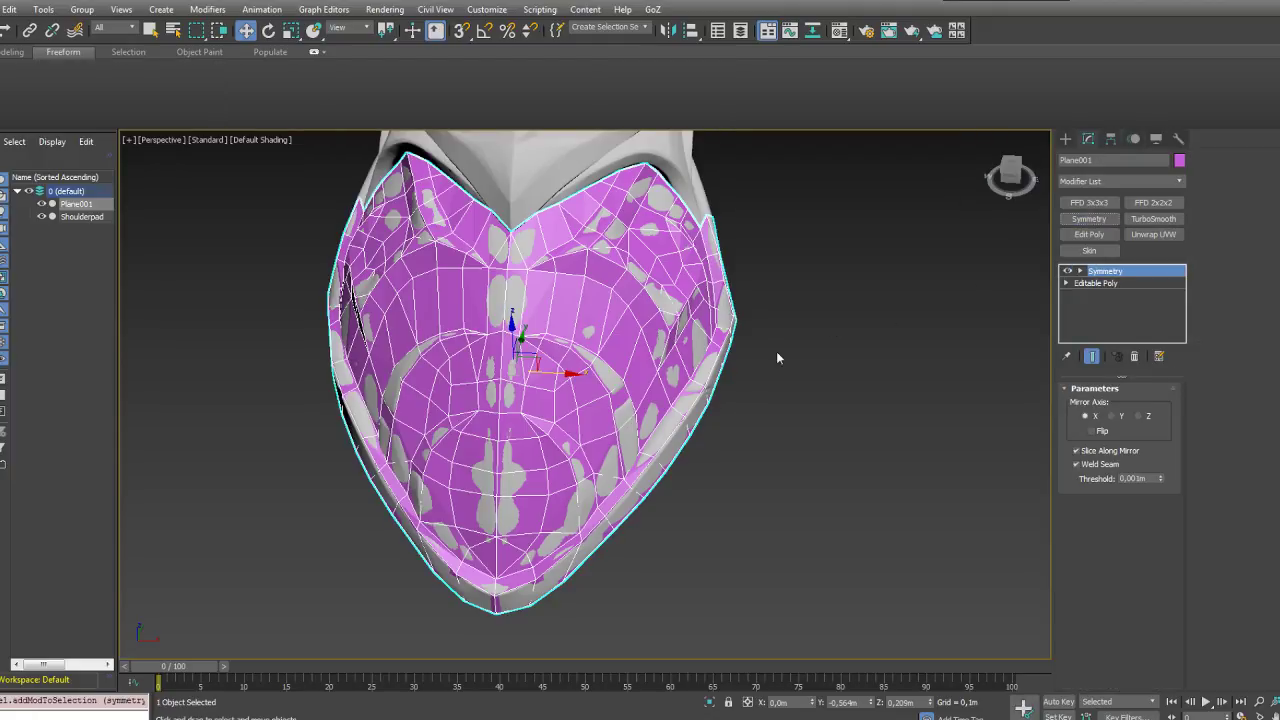
middle_click_drag(711, 423, 704, 371, "alt")
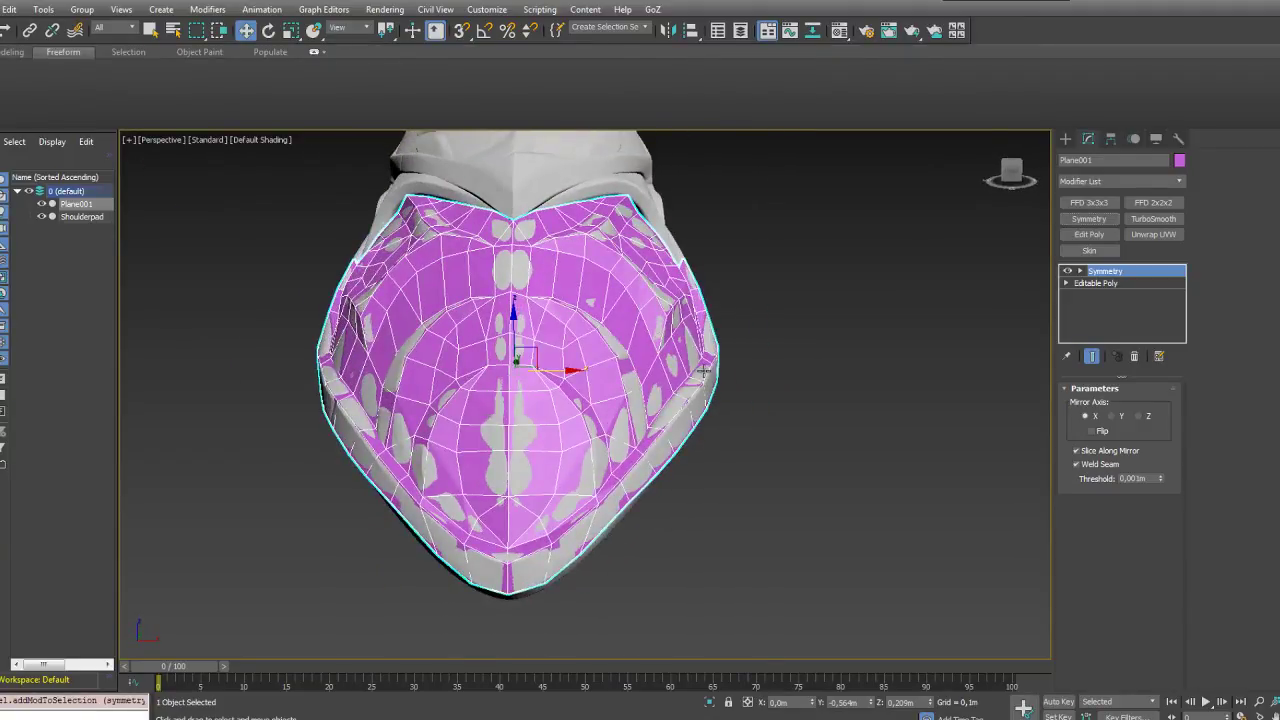
Step: Return to the Editable Poly level beneath Symmetry with the end result shown, so both halves stay displayed while editing
left_click(1109, 284)
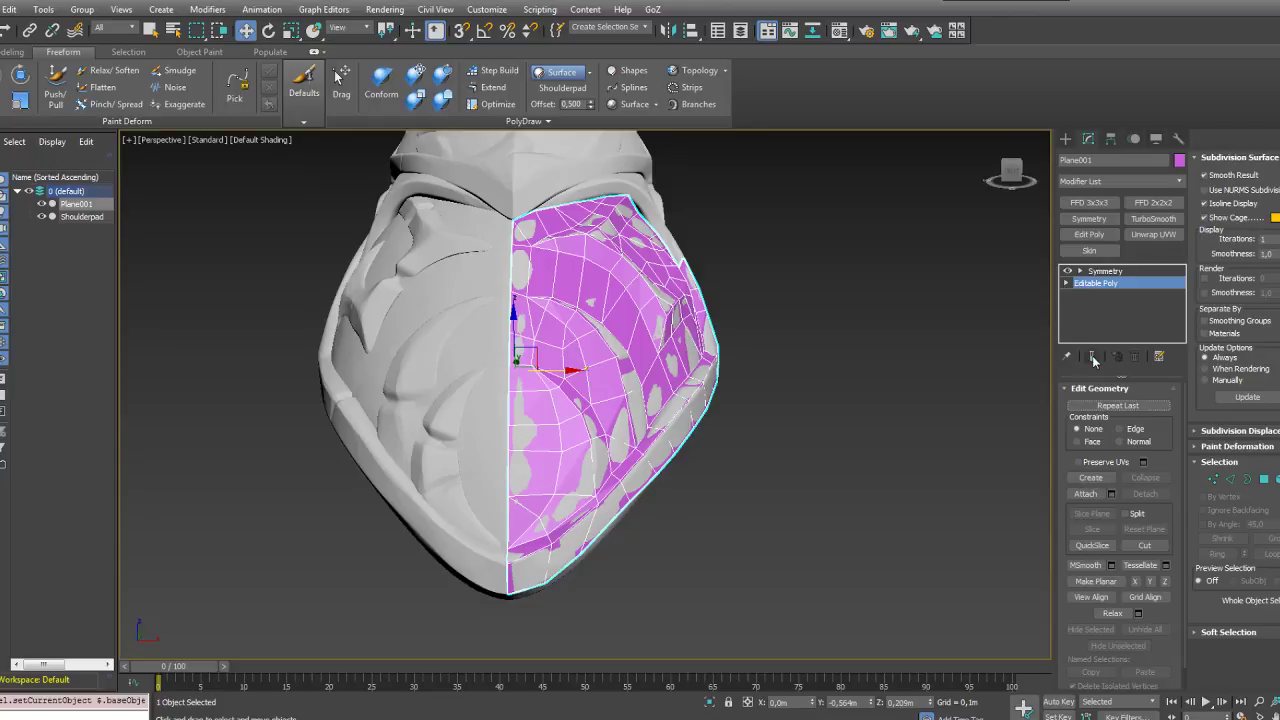
left_click(1092, 358)
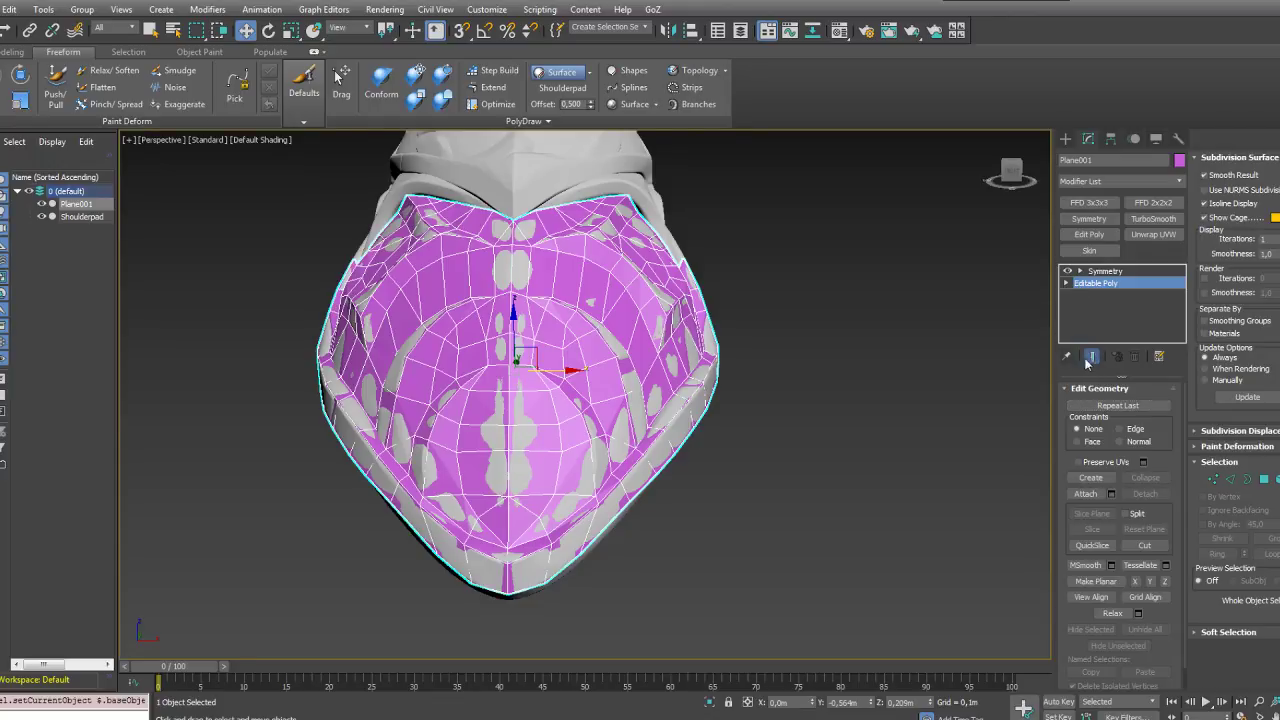
middle_click_drag(830, 364, 746, 361, "alt")
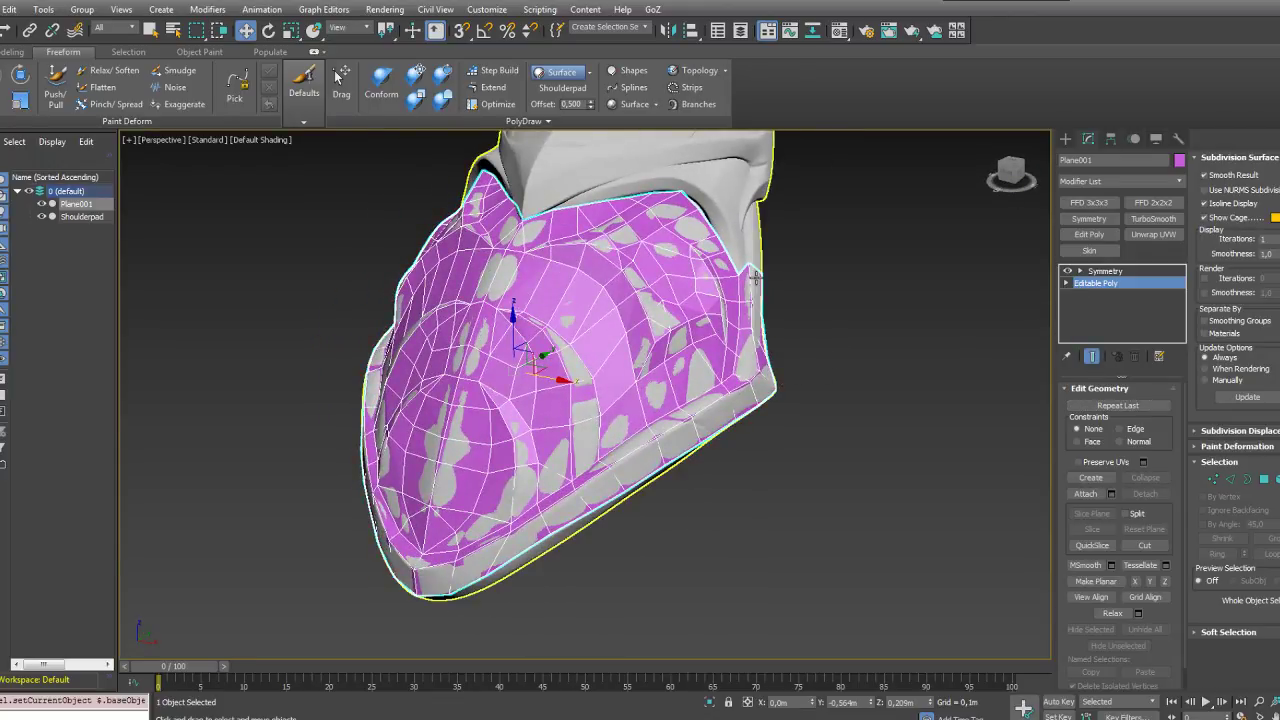
Step: Extend a new polygon down from the mesh's border edge at the shoulder pad's lower tip, using the PolyDraw Extend tool
middle_click_drag(882, 258, 813, 341)
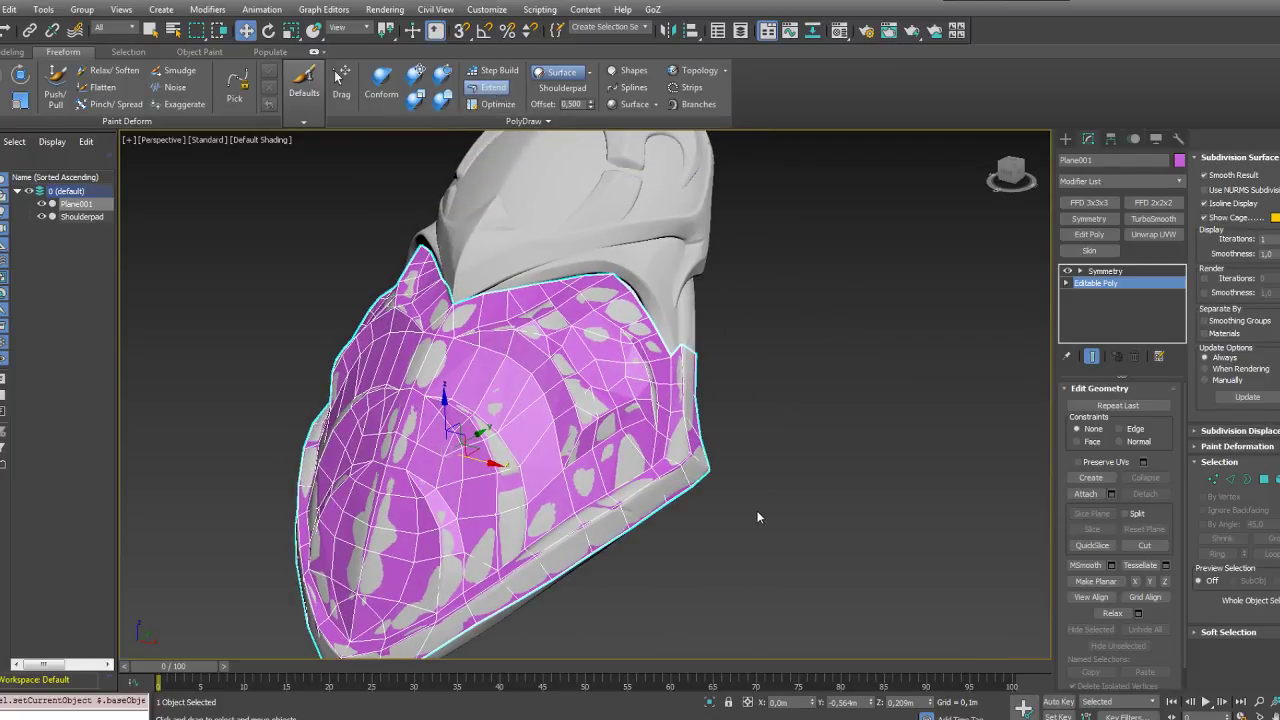
scroll(758, 517, "down", 2)
middle_click_drag(758, 517, 790, 434, "alt")
middle_click_drag(682, 526, 742, 446)
middle_click_drag(450, 447, 511, 471)
scroll(511, 471, "up", 4)
middle_click_drag(620, 514, 599, 530, "alt")
left_click_drag(590, 501, 600, 541, "shift")
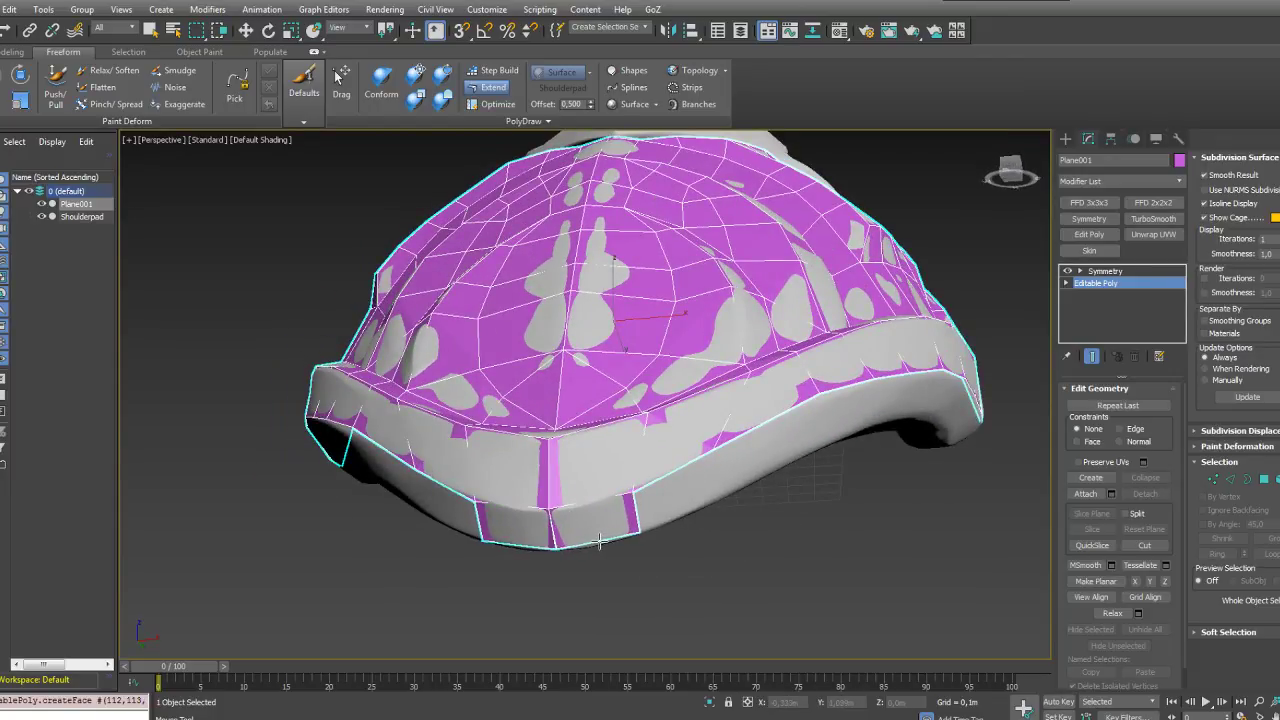
Step: Extend the polygon strip from the tip along the rim's lower edge, undoing misplaced extensions
middle_click_drag(602, 543, 658, 538, "alt")
left_click_drag(584, 574, 730, 515)
key("ctrl+z")
middle_click_drag(741, 519, 692, 530, "alt")
left_click_drag(603, 546, 687, 521)
key("ctrl+z")
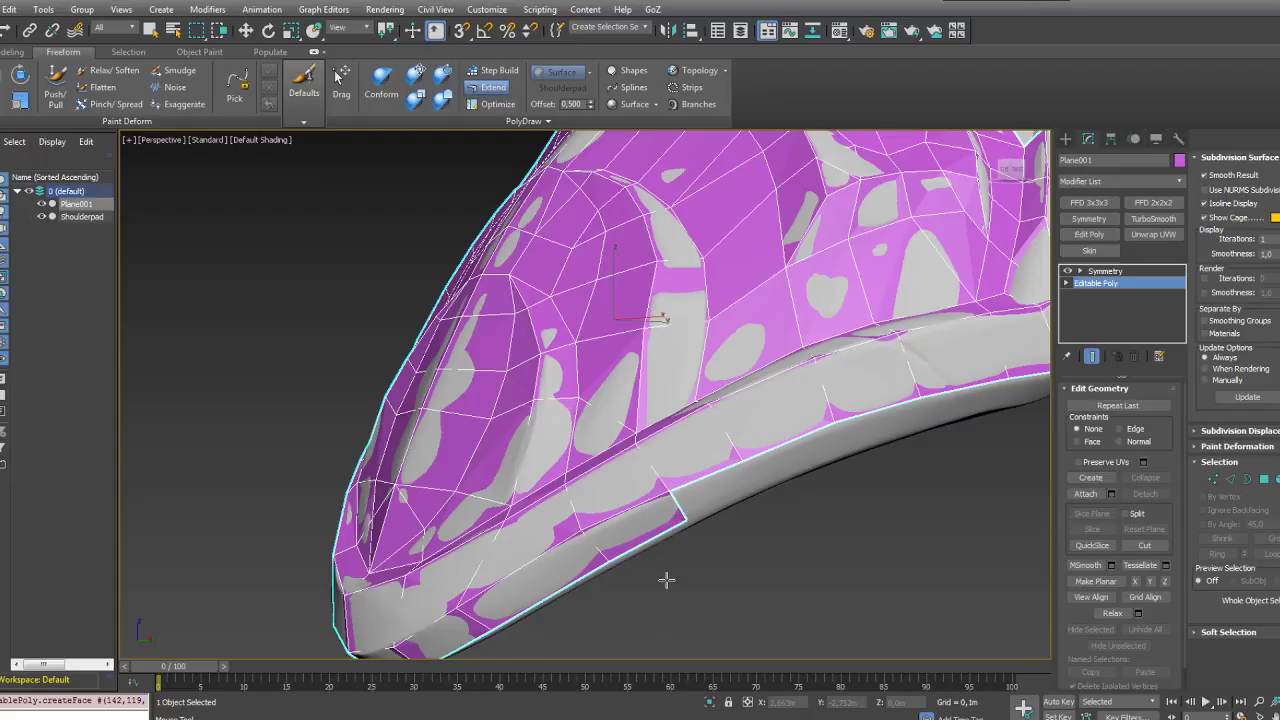
Step: Continue the lower rim's polygon strip along the side toward the shoulder pad's side corner
middle_click_drag(666, 580, 611, 483, "alt")
left_click_drag(588, 410, 744, 379)
middle_click_drag(945, 316, 632, 444)
left_click_drag(406, 473, 686, 444)
middle_click_drag(684, 443, 609, 396, "alt")
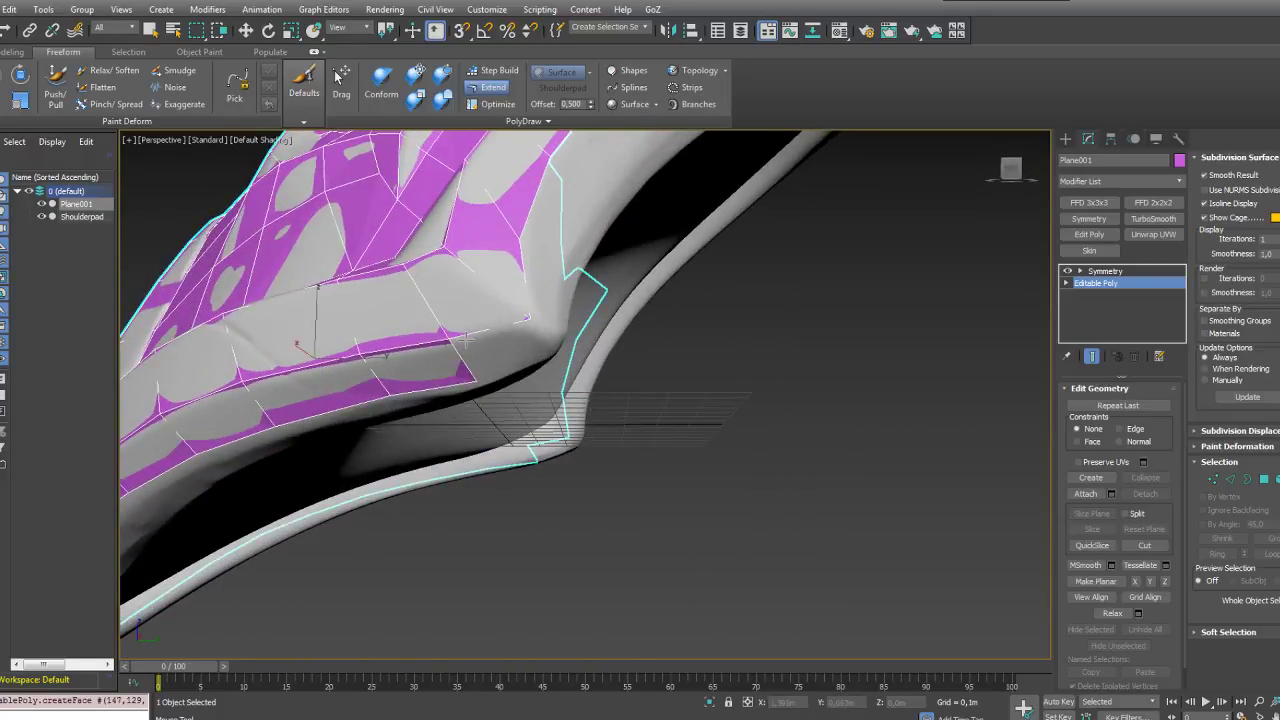
Step: Extend the mesh around the rim's side corner, and adjust the corner vertex to fit the sculpt
left_click_drag(465, 339, 513, 302)
middle_click_drag(513, 302, 528, 320, "alt")
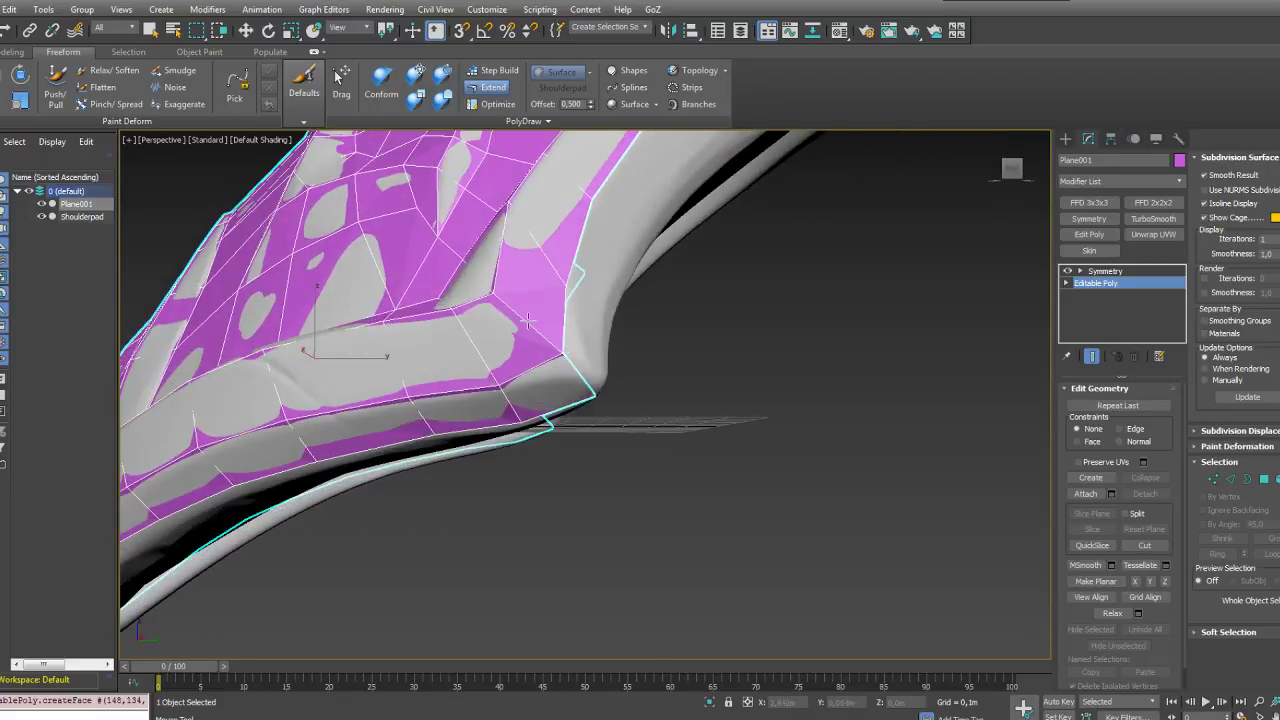
left_click(576, 388, "ctrl+shift")
middle_click_drag(551, 385, 592, 403, "alt")
left_click_drag(595, 391, 618, 409, "ctrl+alt+shift")
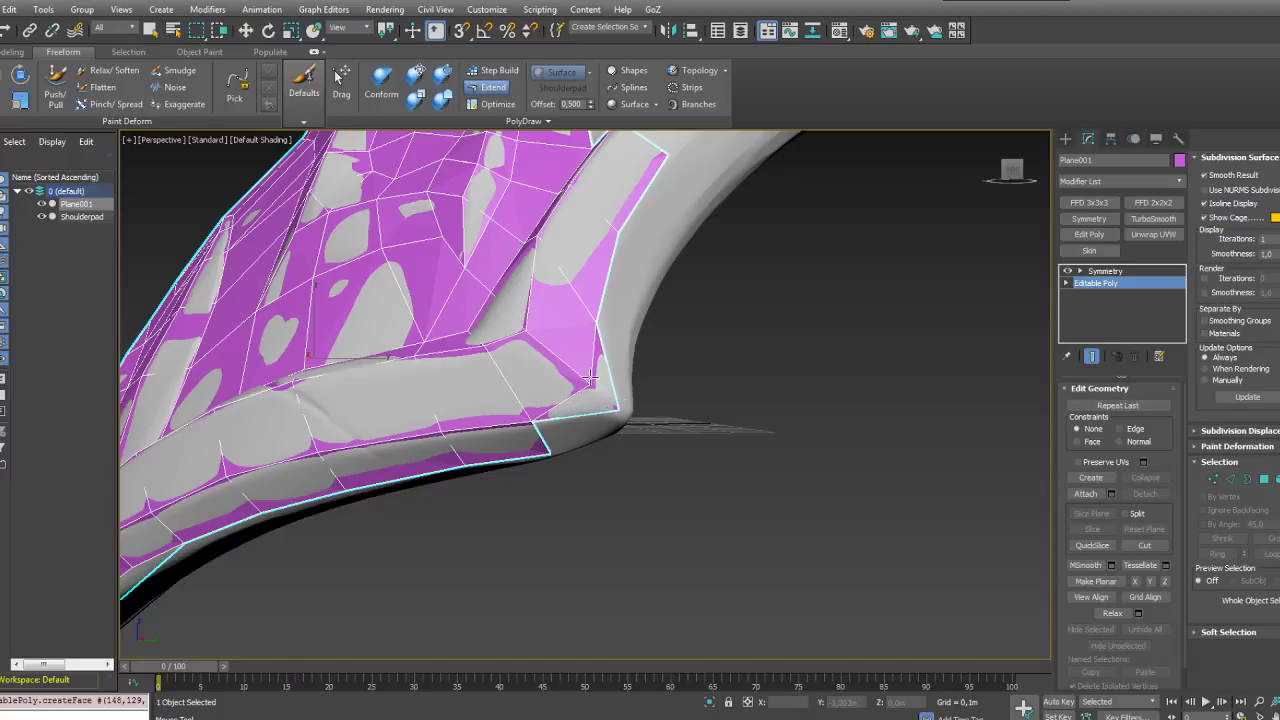
Step: Close the gap in the lower strip beneath the rim's side corner with another Extend polygon
left_click(495, 104)
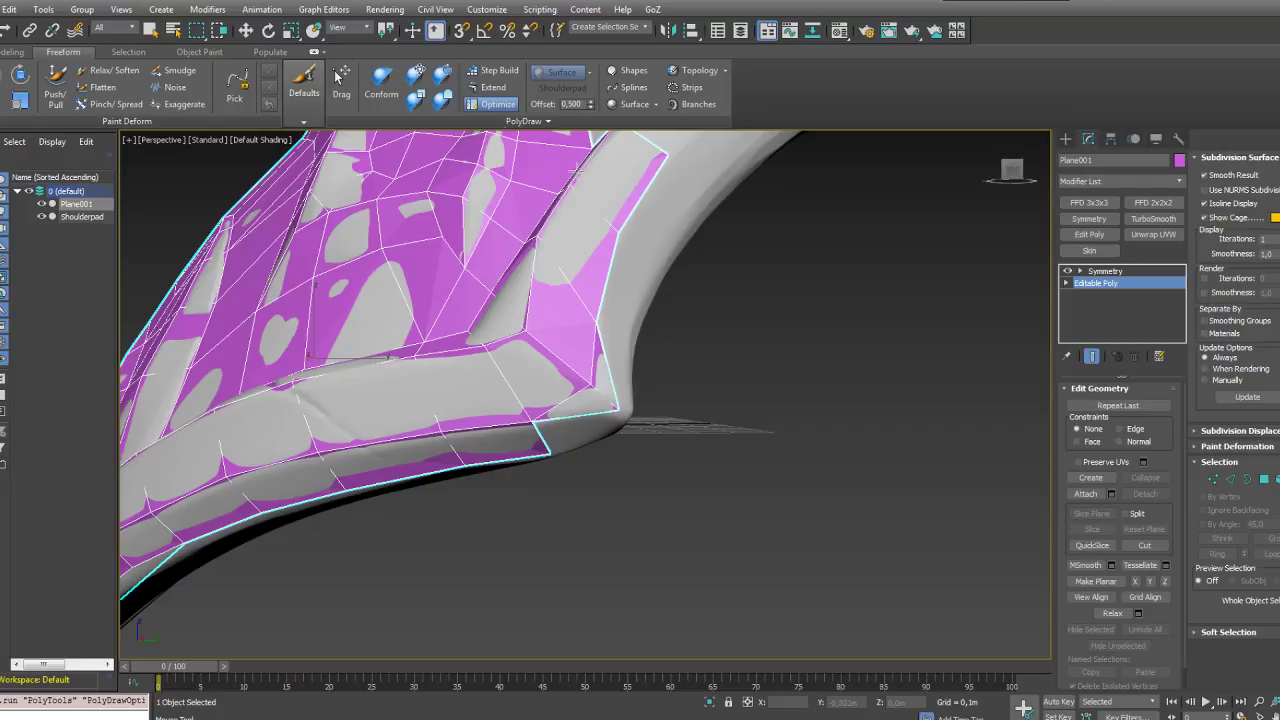
left_click(487, 91)
middle_click_drag(720, 455, 586, 391, "alt")
left_click_drag(481, 378, 575, 378)
middle_click_drag(575, 378, 580, 414, "alt")
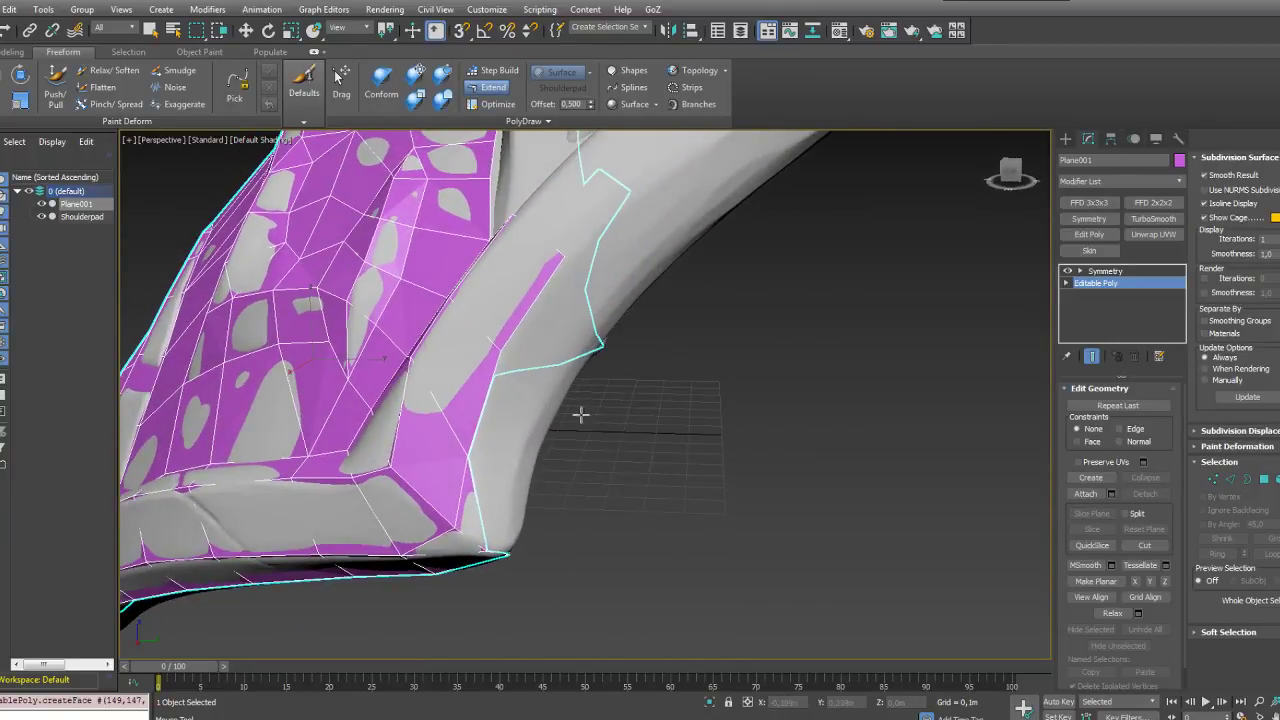
Step: Extend polygons from the rim's side corner upward along the outer face of the shoulder pad's side rim
left_click_drag(488, 547, 514, 517)
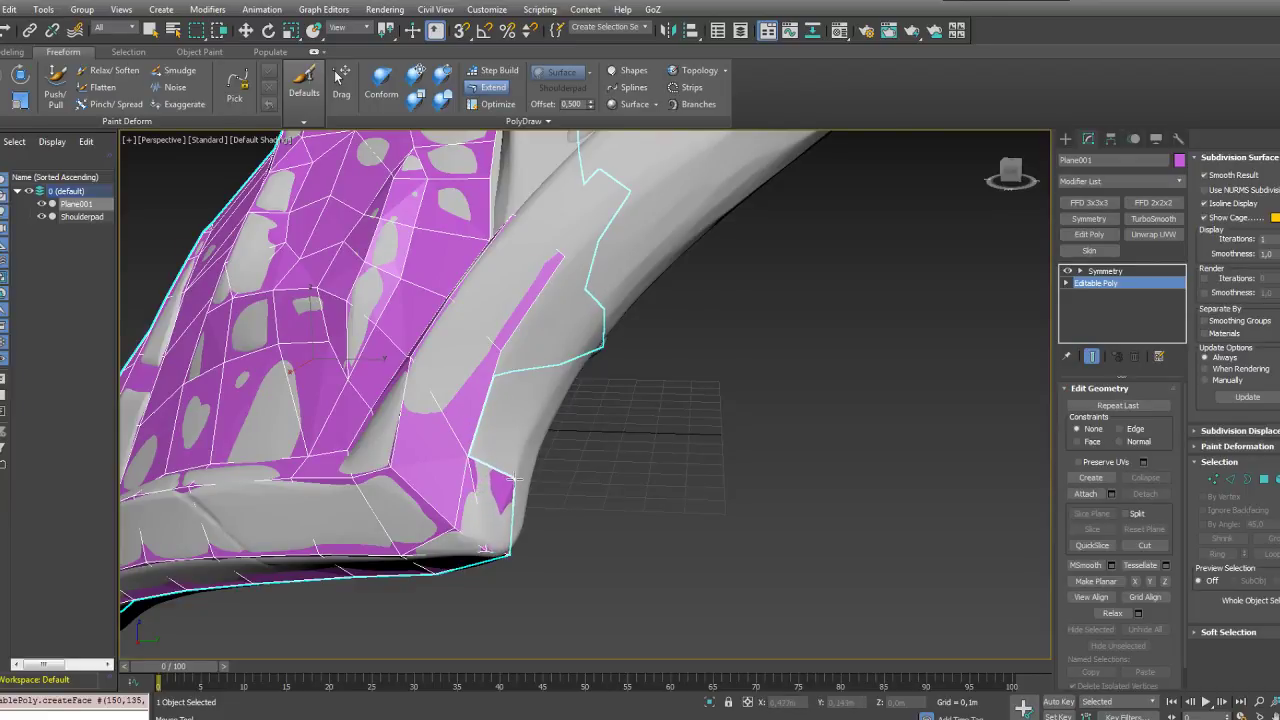
middle_click_drag(514, 517, 503, 487, "alt")
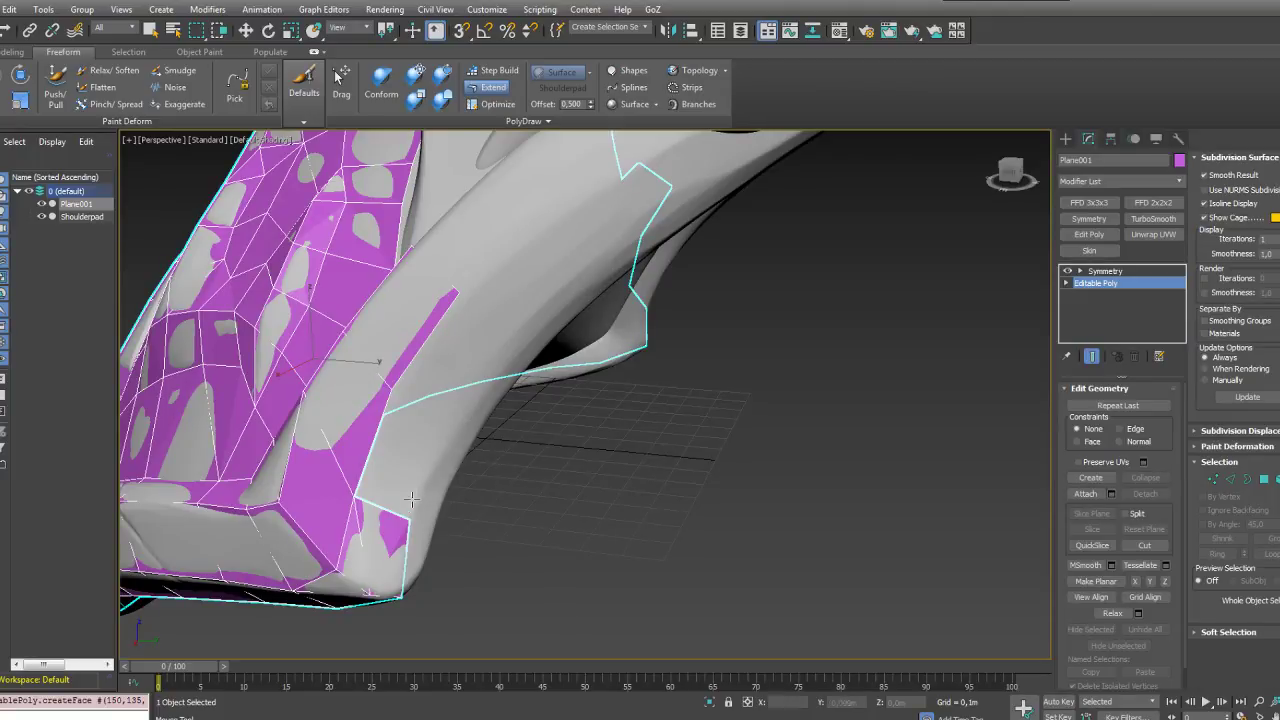
middle_click_drag(407, 517, 470, 607, "alt")
left_click_drag(500, 604, 484, 580)
left_click_drag(527, 522, 580, 466)
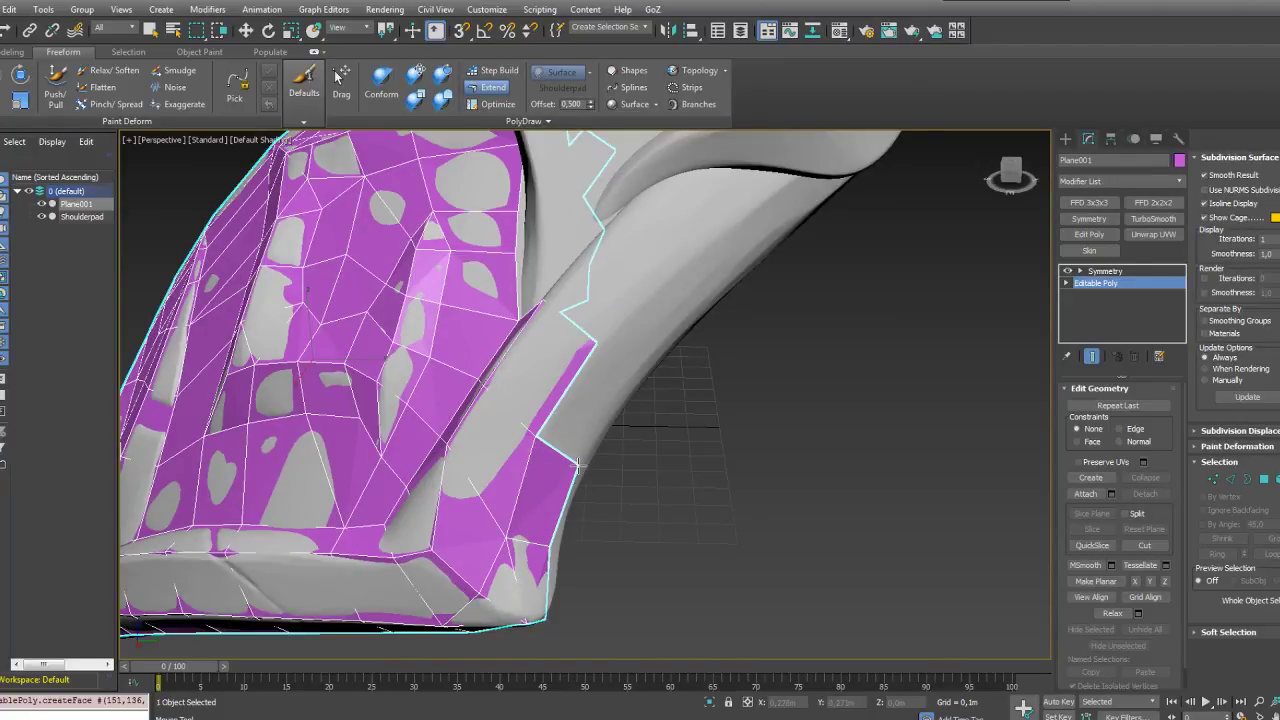
middle_click_drag(580, 466, 555, 478, "alt")
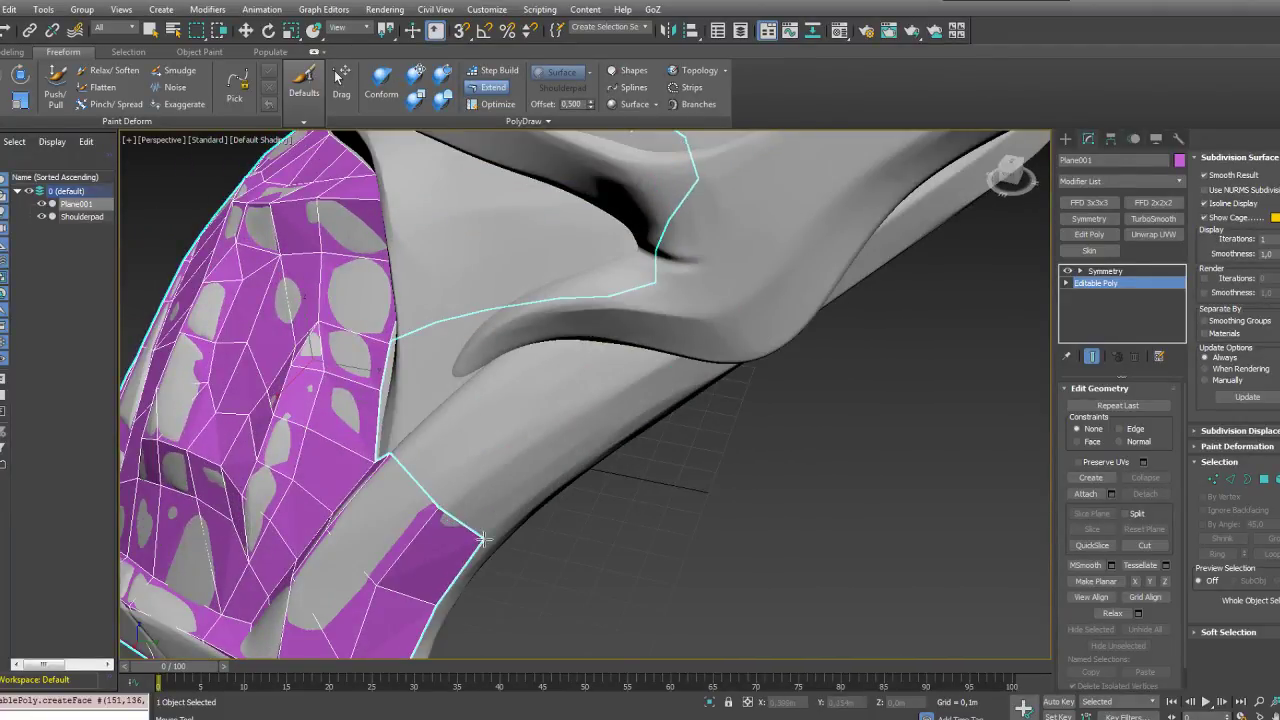
middle_click_drag(465, 555, 581, 558, "alt")
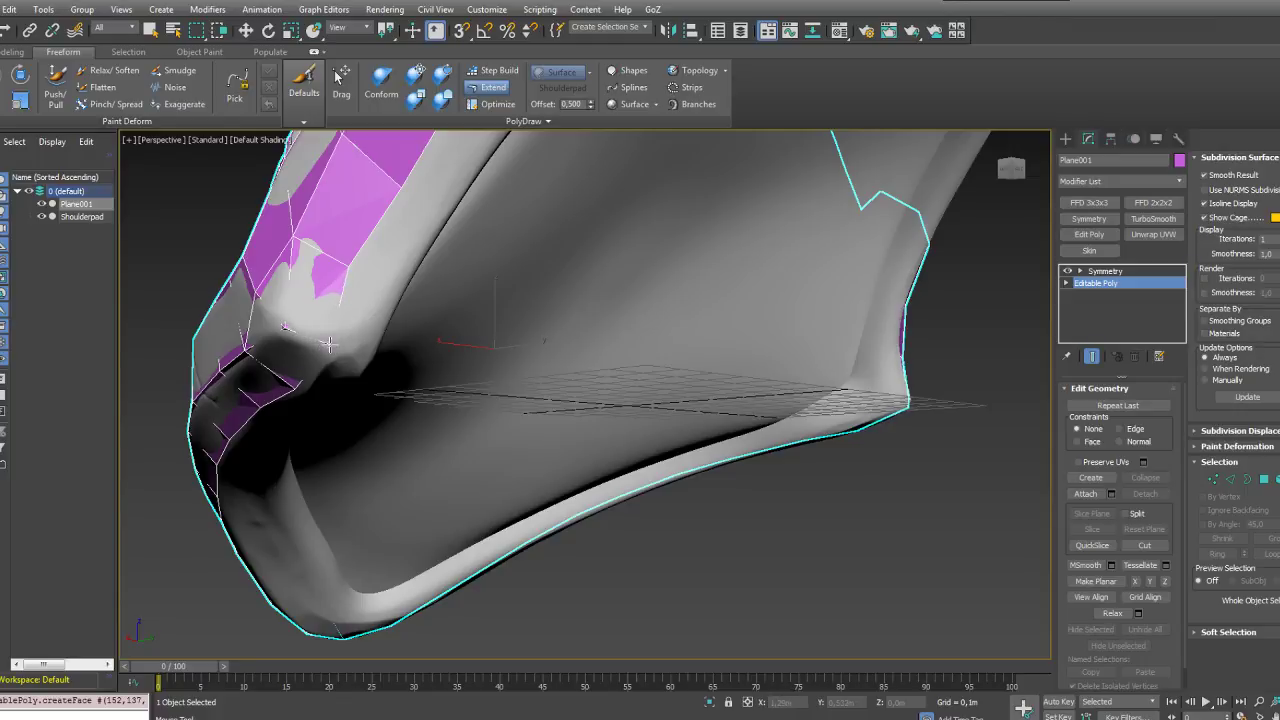
middle_click_drag(332, 346, 334, 392, "alt")
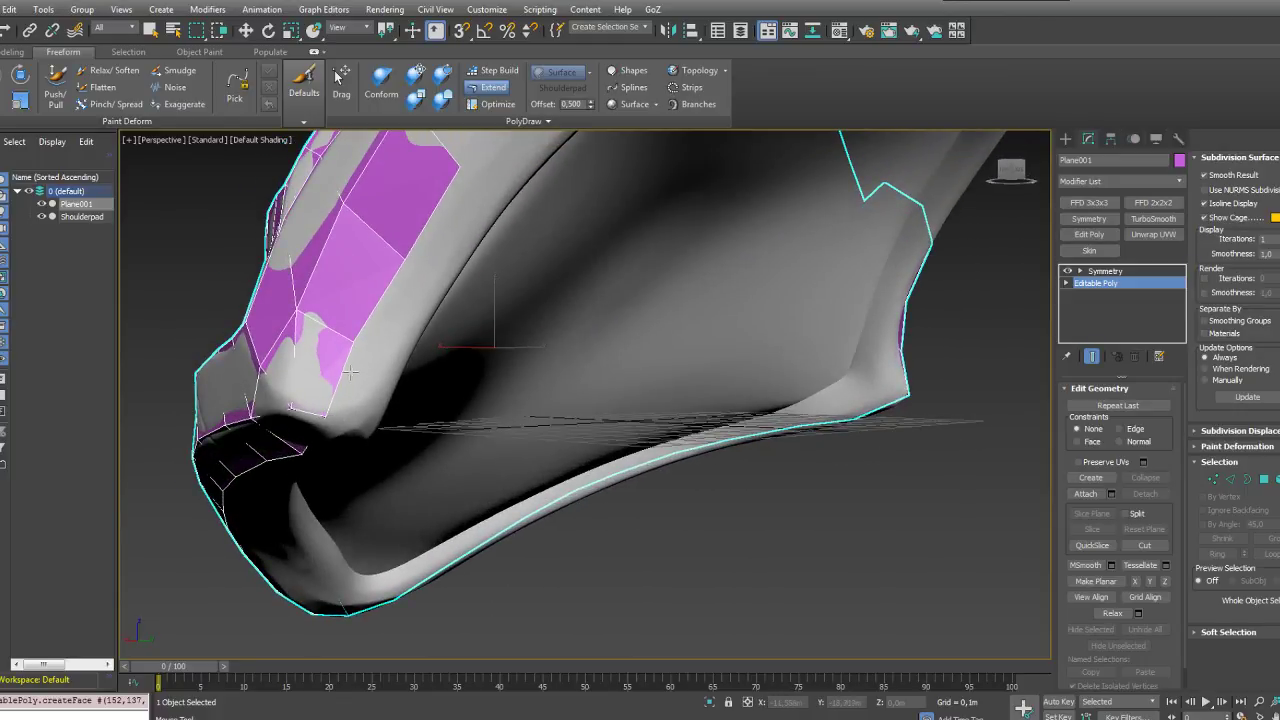
Step: Extend the side strip's border edges toward the inside of the rim, continuing upward from the corner
left_click_drag(343, 373, 393, 375, "shift")
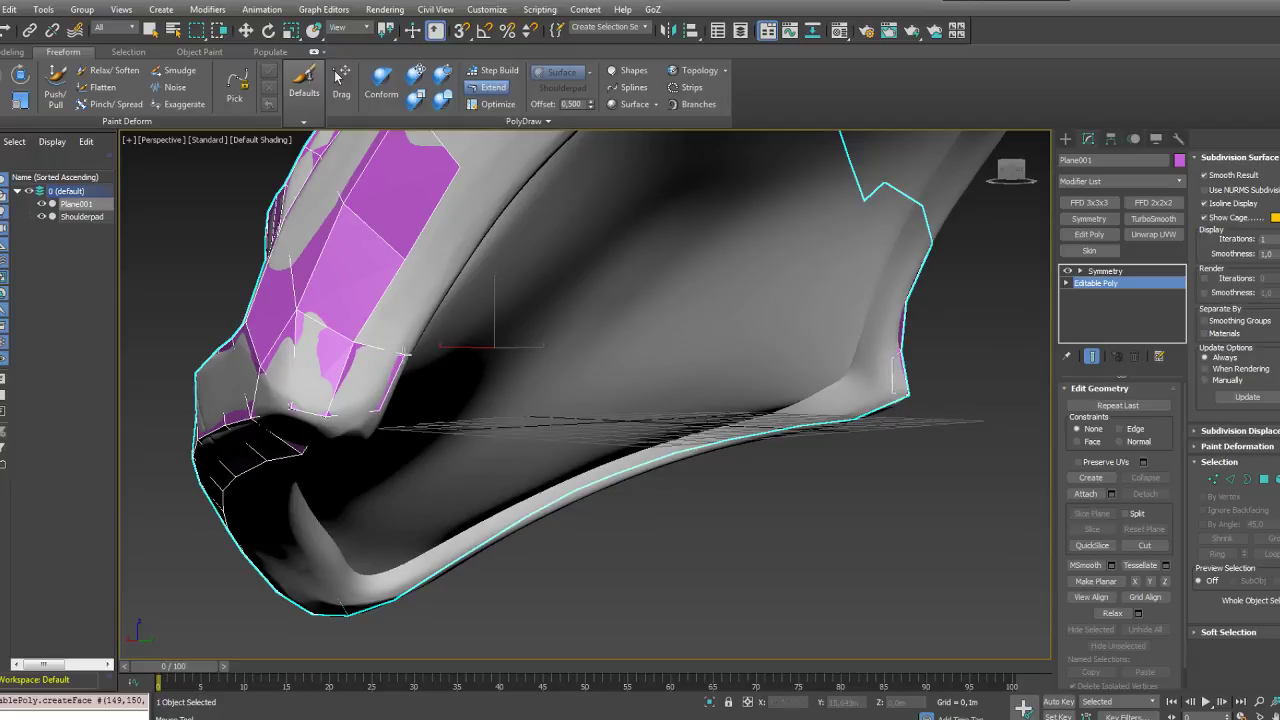
left_click_drag(376, 326, 449, 281, "shift")
middle_click_drag(448, 273, 428, 317)
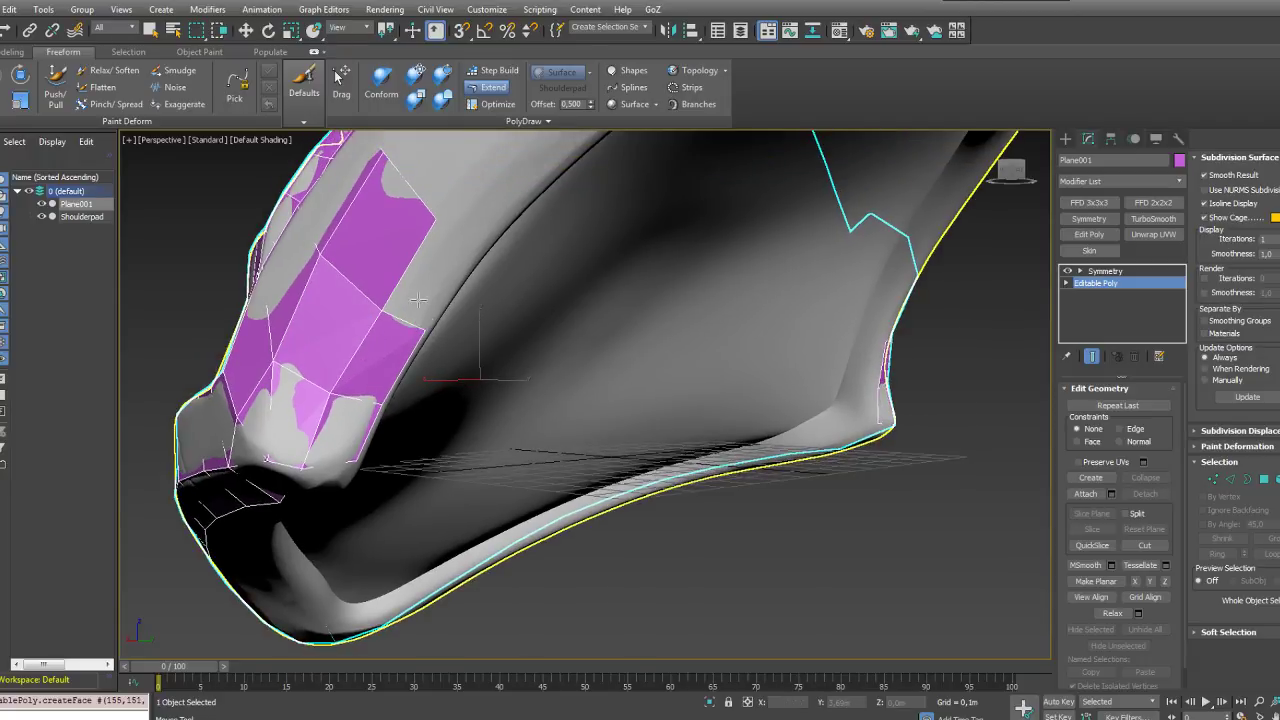
left_click_drag(385, 310, 482, 245)
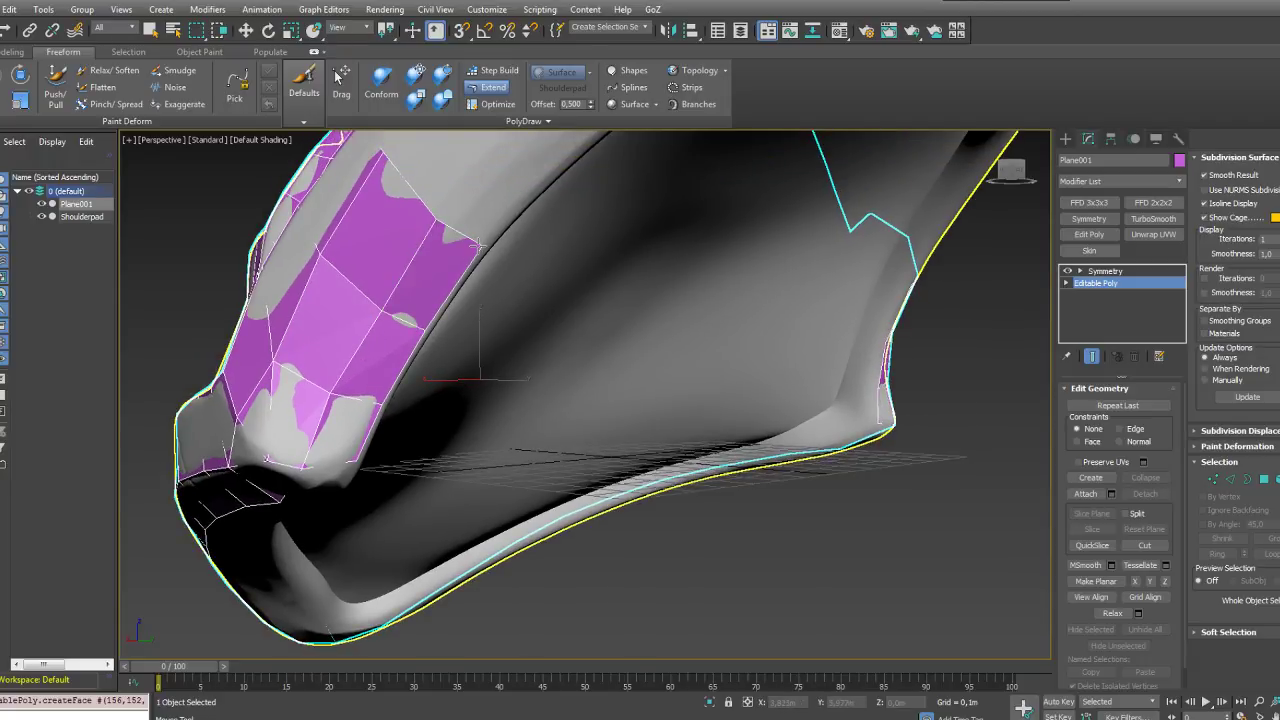
Step: Extend a narrow polygon up the groove between the front plate and the side rim, and adjust its end to fit
middle_click_drag(486, 203, 580, 371)
scroll(496, 262, "down", 2)
scroll(668, 377, "up", 2)
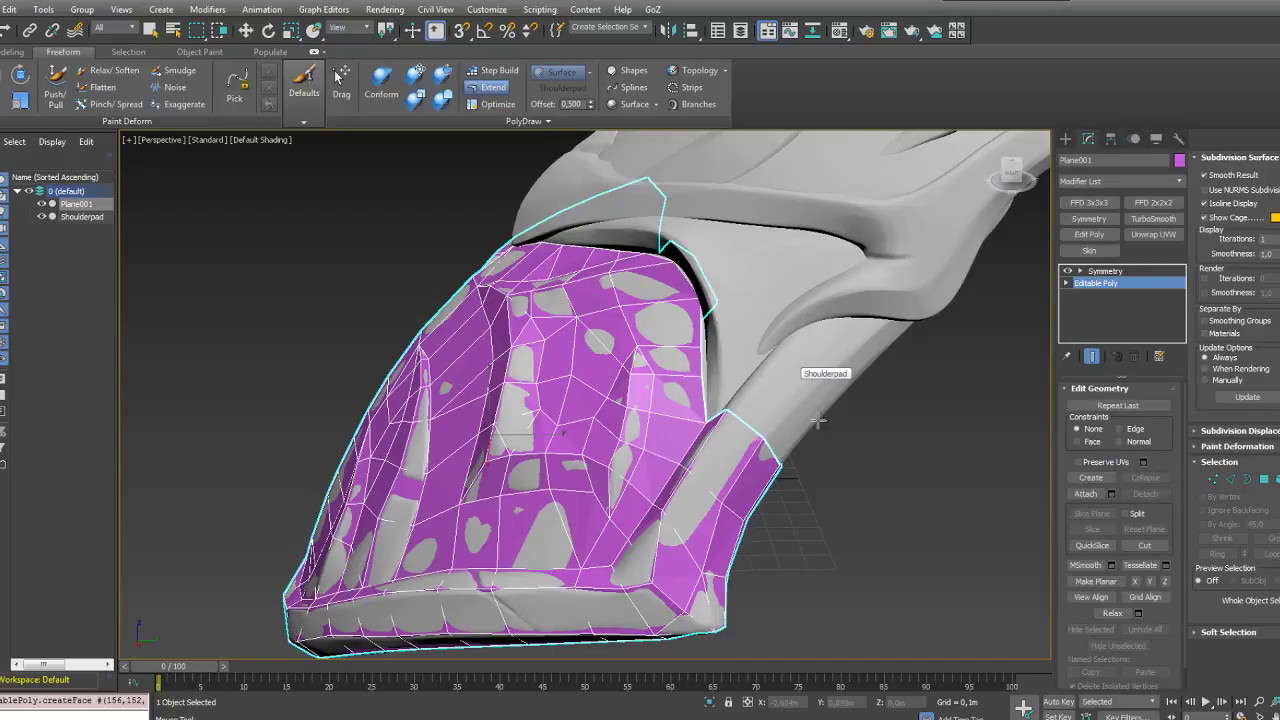
middle_click_drag(857, 500, 766, 514)
scroll(760, 513, "up", 4)
middle_click_drag(564, 411, 665, 448)
middle_click_drag(665, 448, 739, 456, "alt")
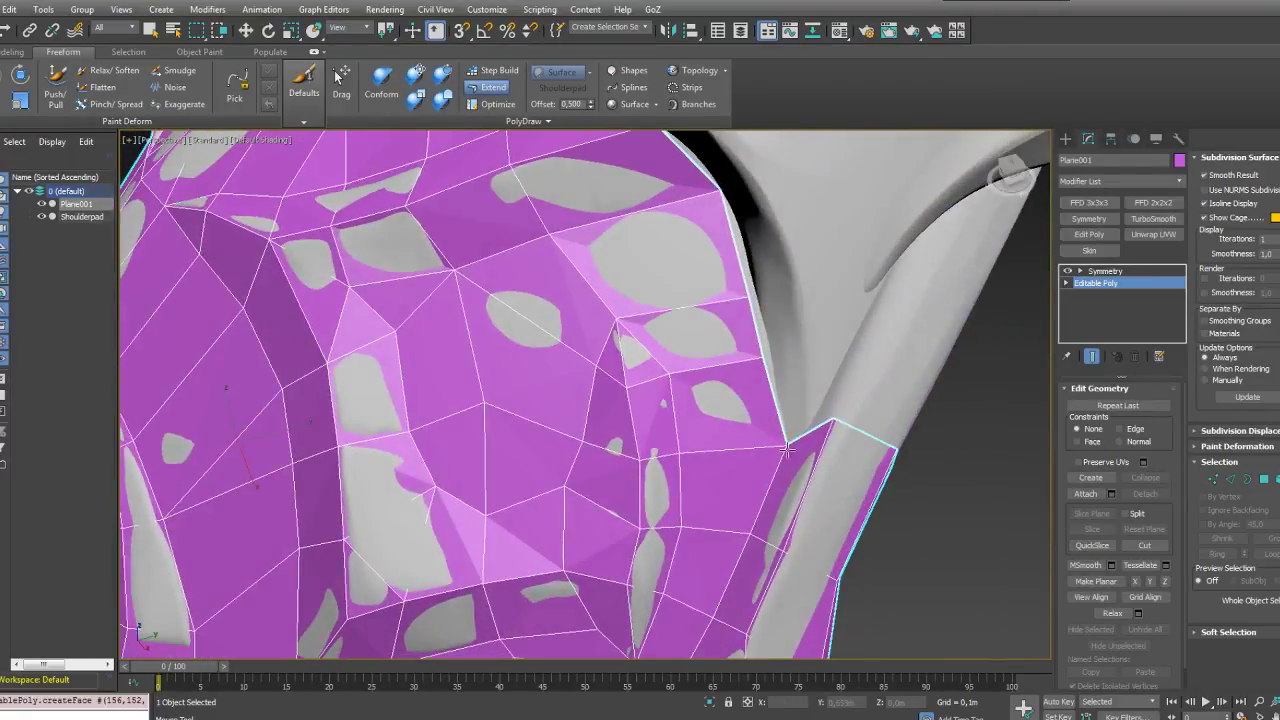
left_click_drag(808, 427, 898, 276, "shift")
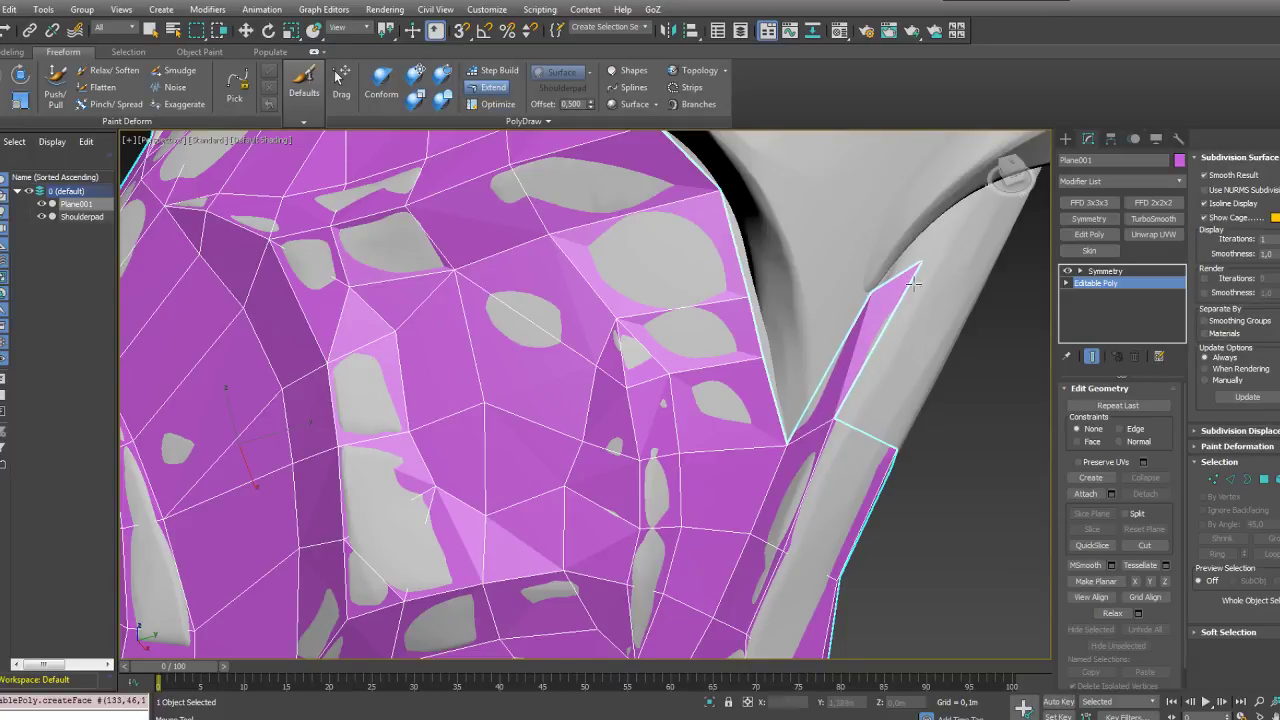
mouse_move(909, 280)
left_mouse_down("ctrl+alt+shift")
mouse_move(866, 294)
mouse_move(894, 290)
left_mouse_up("ctrl+alt+shift")
middle_click_drag(884, 362, 719, 389)
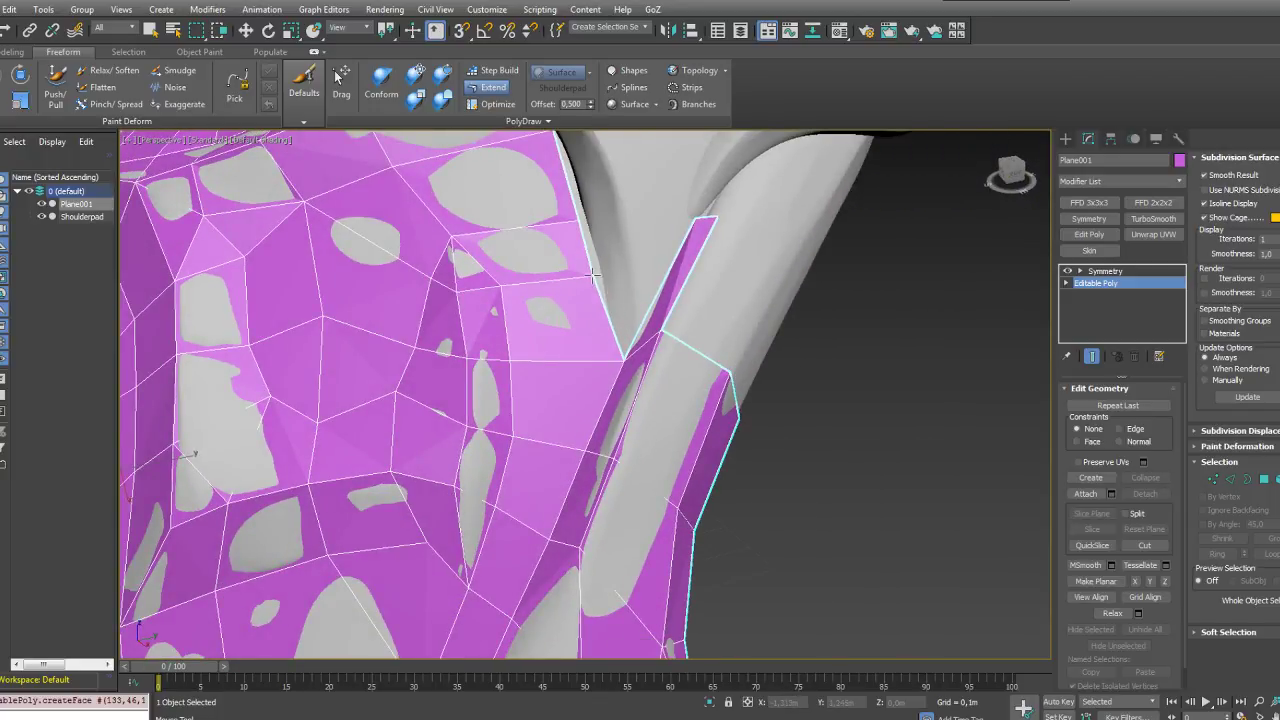
Step: Undo a misplaced extension on the front plate's side border, and shift the border vertex upward along the plate's edge
middle_click_drag(593, 275, 593, 340, "alt")
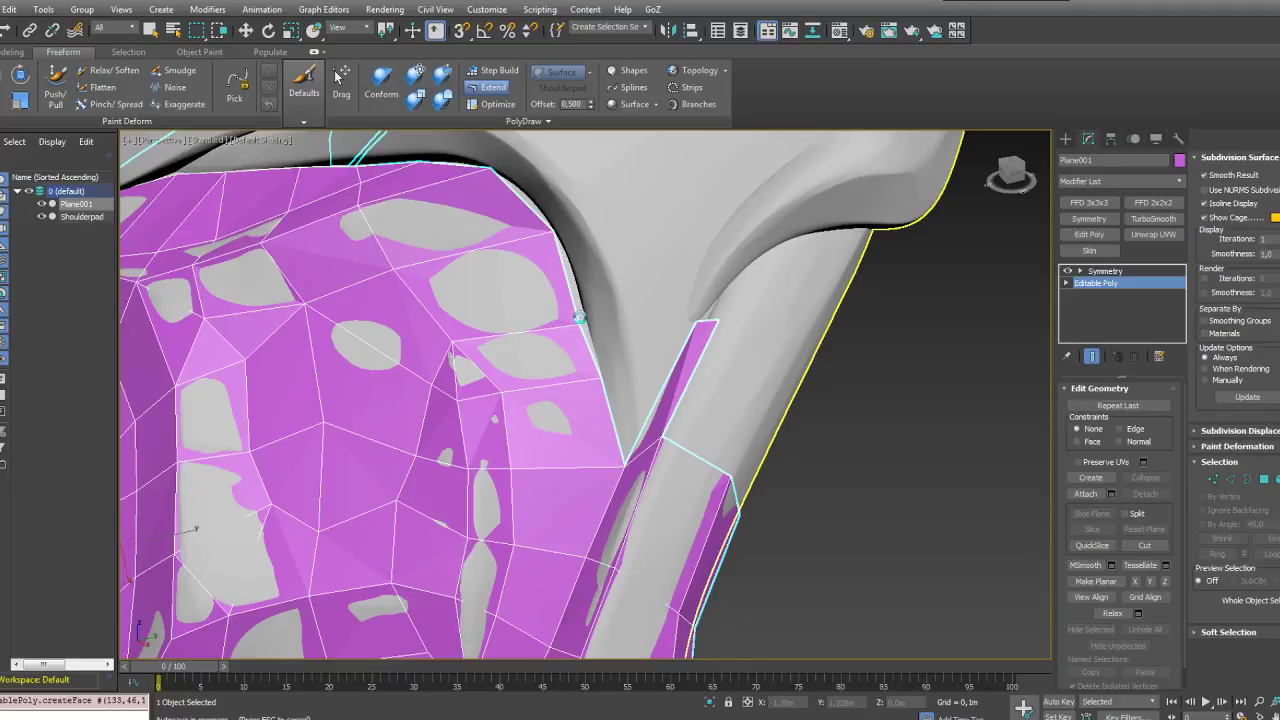
left_click_drag(580, 317, 581, 317)
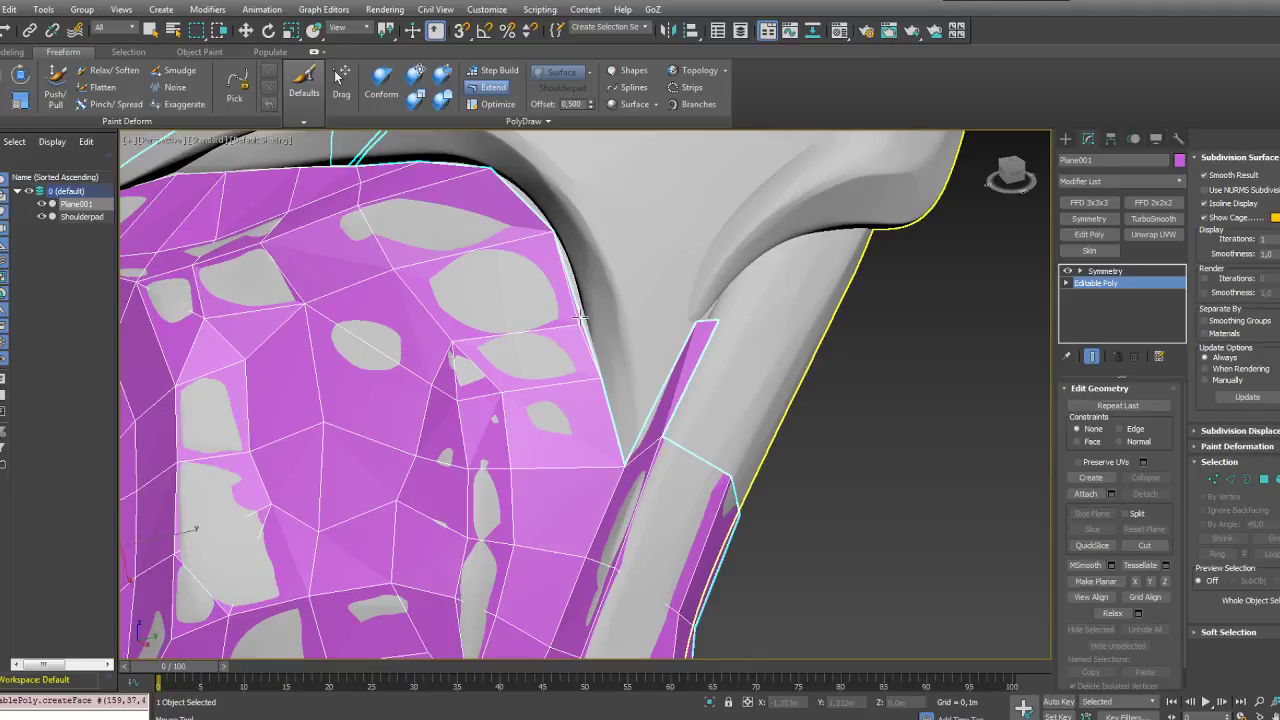
key("ctrl+z")
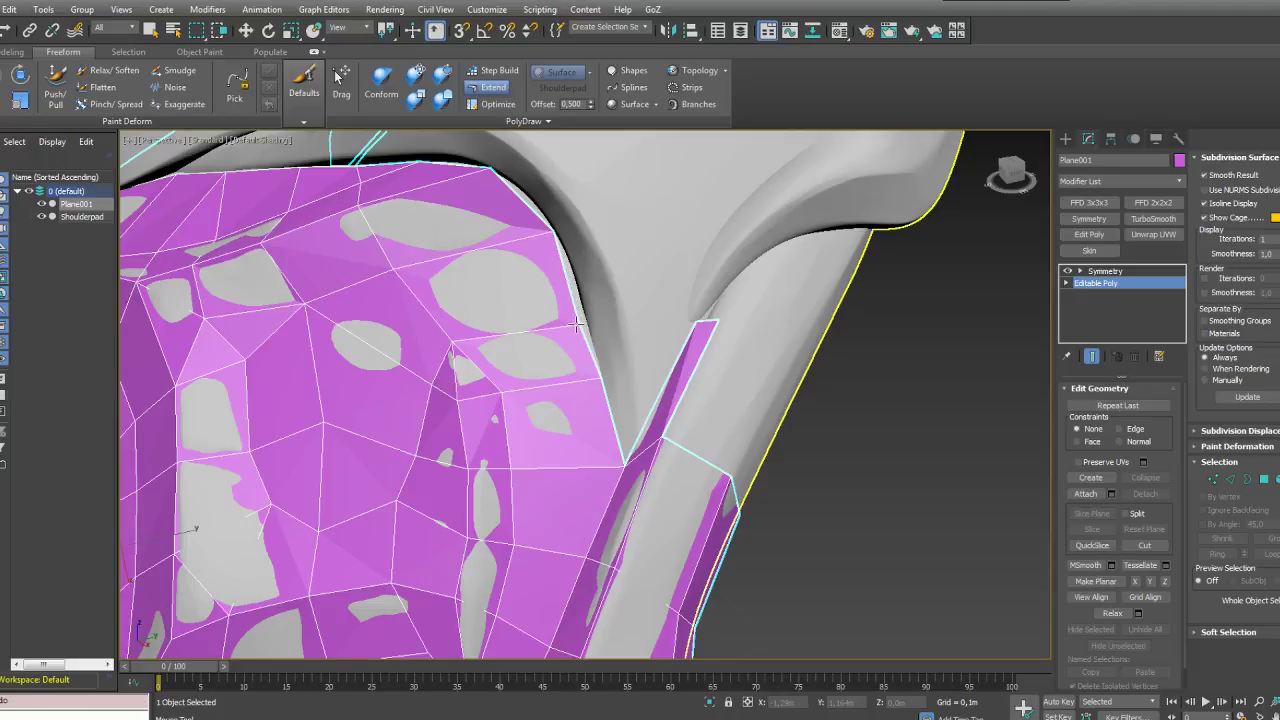
left_click_drag(577, 325, 579, 312, "ctrl+alt+shift")
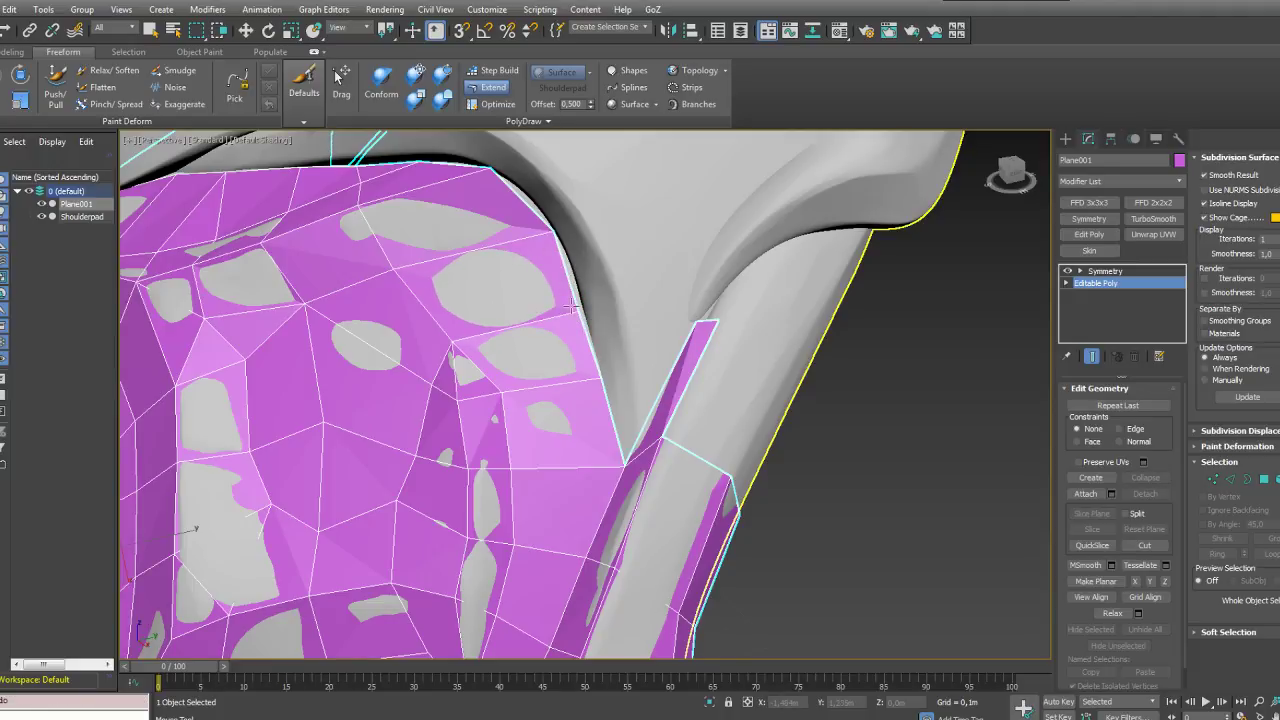
left_click_drag(579, 312, 577, 294)
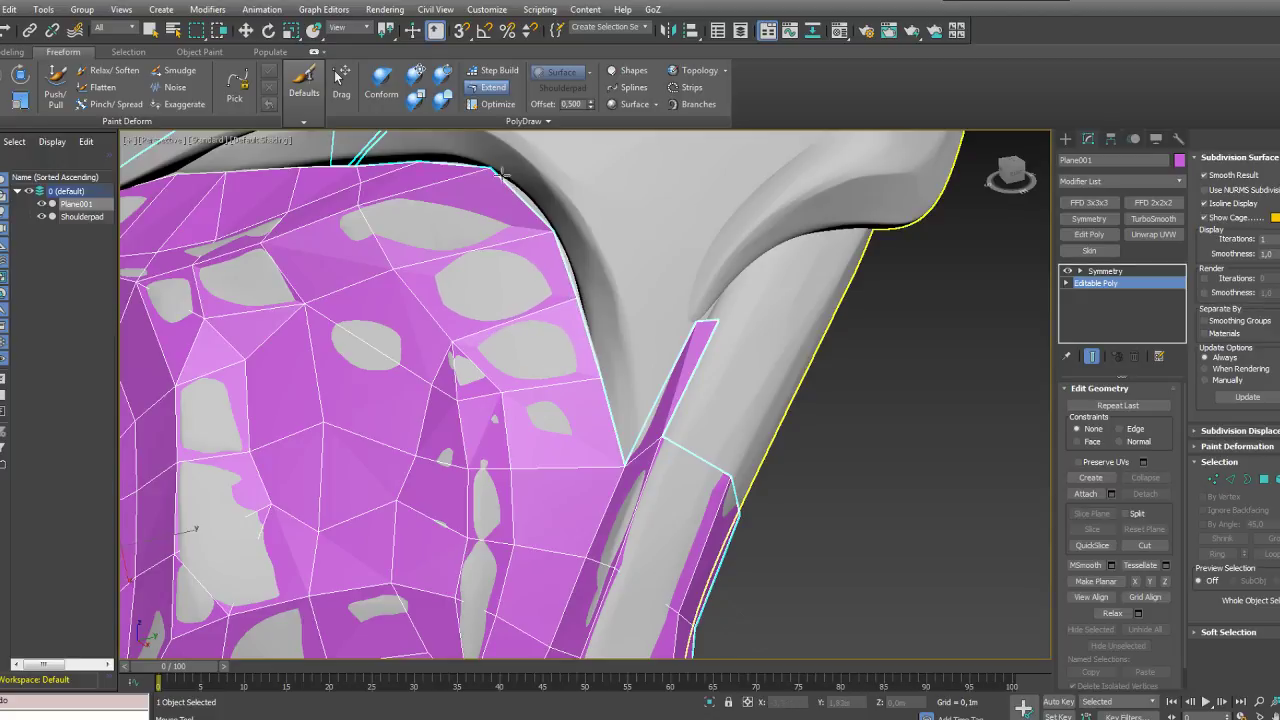
Step: Adjust the narrow strip's end vertex beside the overhang's tip, and extend polygons across the side rim to meet it
middle_click_drag(490, 168, 524, 202, "alt")
scroll(877, 306, "down", 3)
middle_click_drag(850, 325, 661, 297)
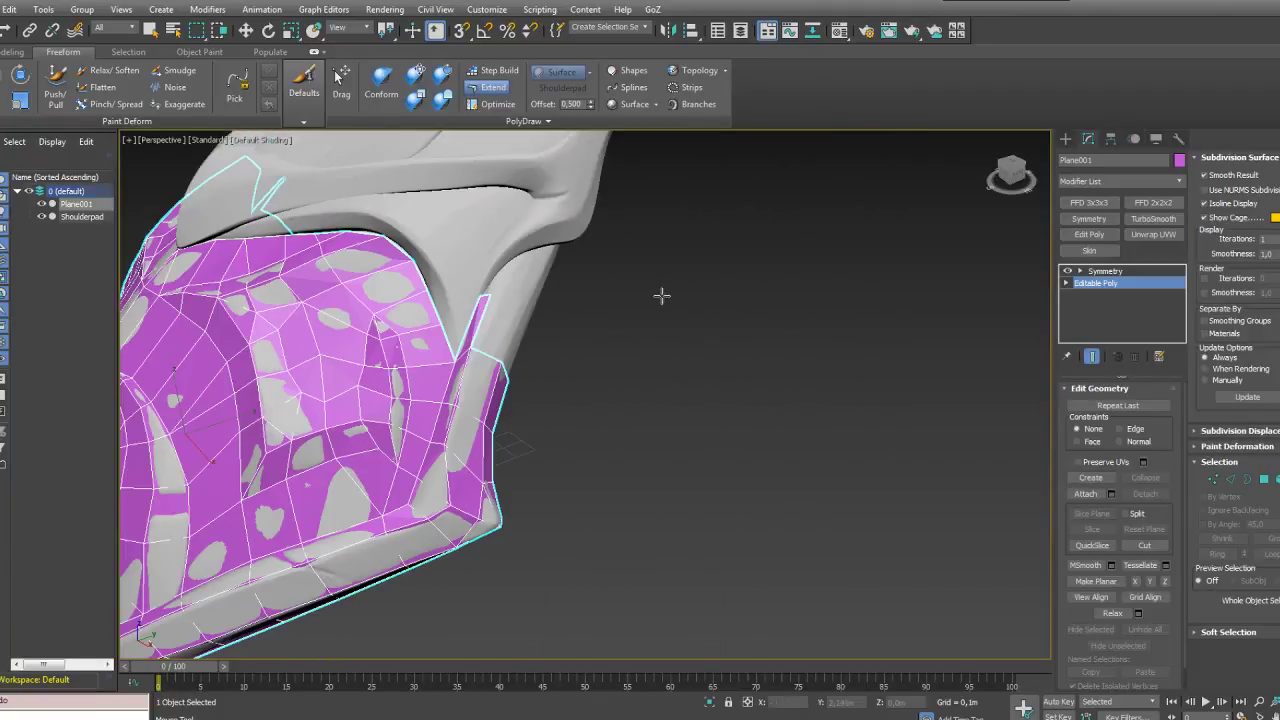
middle_click_drag(600, 338, 650, 421)
scroll(650, 421, "up", 3)
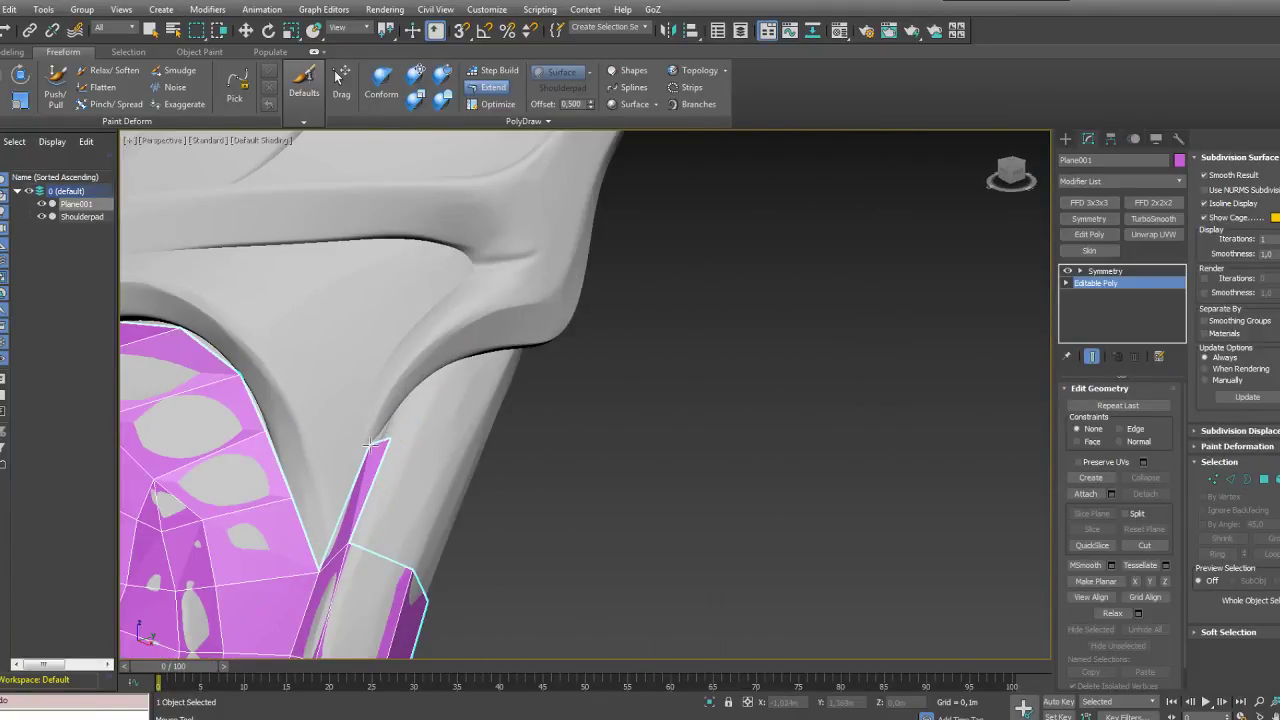
left_click_drag(374, 443, 378, 437)
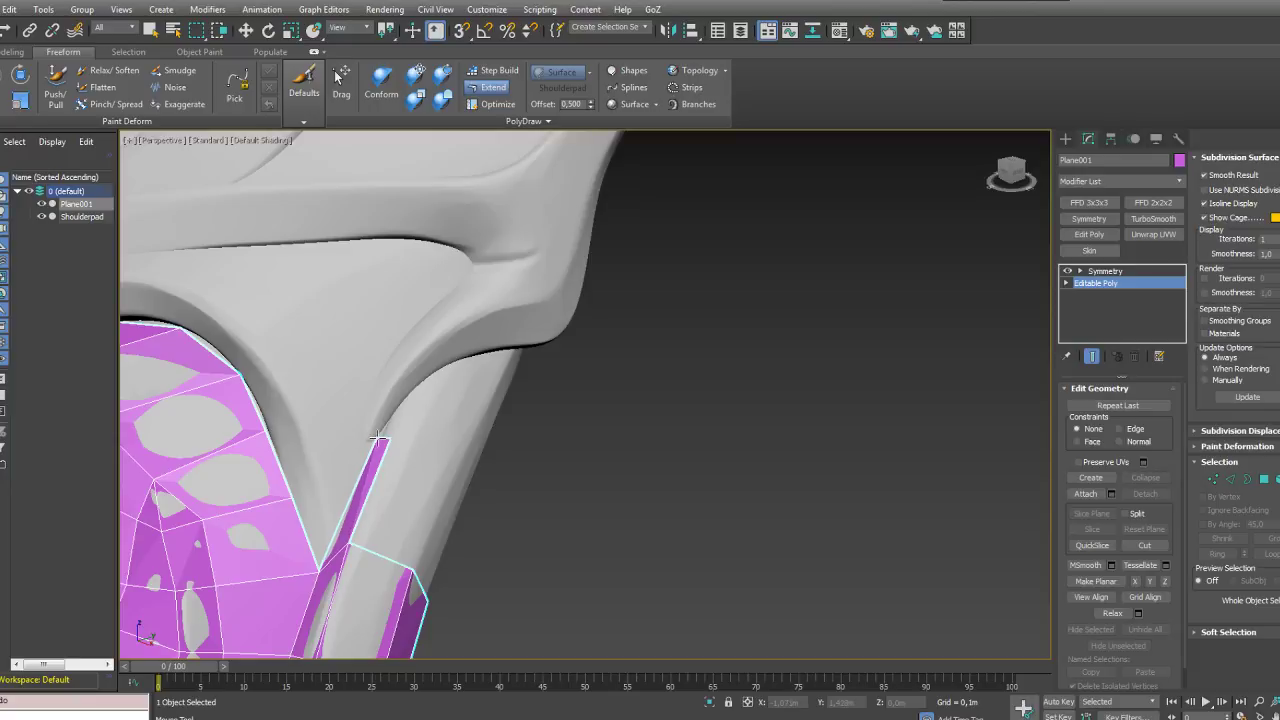
left_click_drag(351, 542, 461, 447)
middle_click_drag(474, 449, 652, 502, "alt")
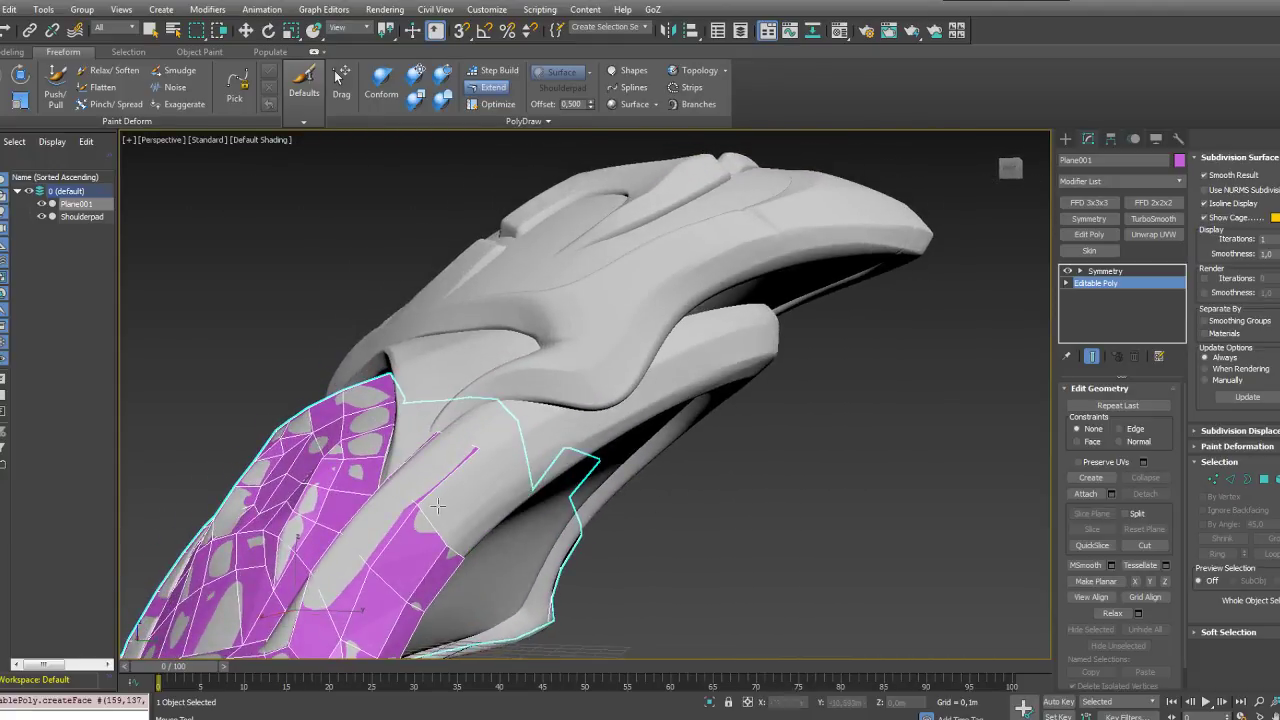
left_click_drag(425, 503, 515, 483)
Step: Simplify the narrow strip's end with Optimize, and extend the rim mesh along the curved overhang's lower edge
middle_click_drag(665, 551, 721, 494, "alt")
scroll(721, 494, "up", 3)
middle_click_drag(656, 410, 714, 469)
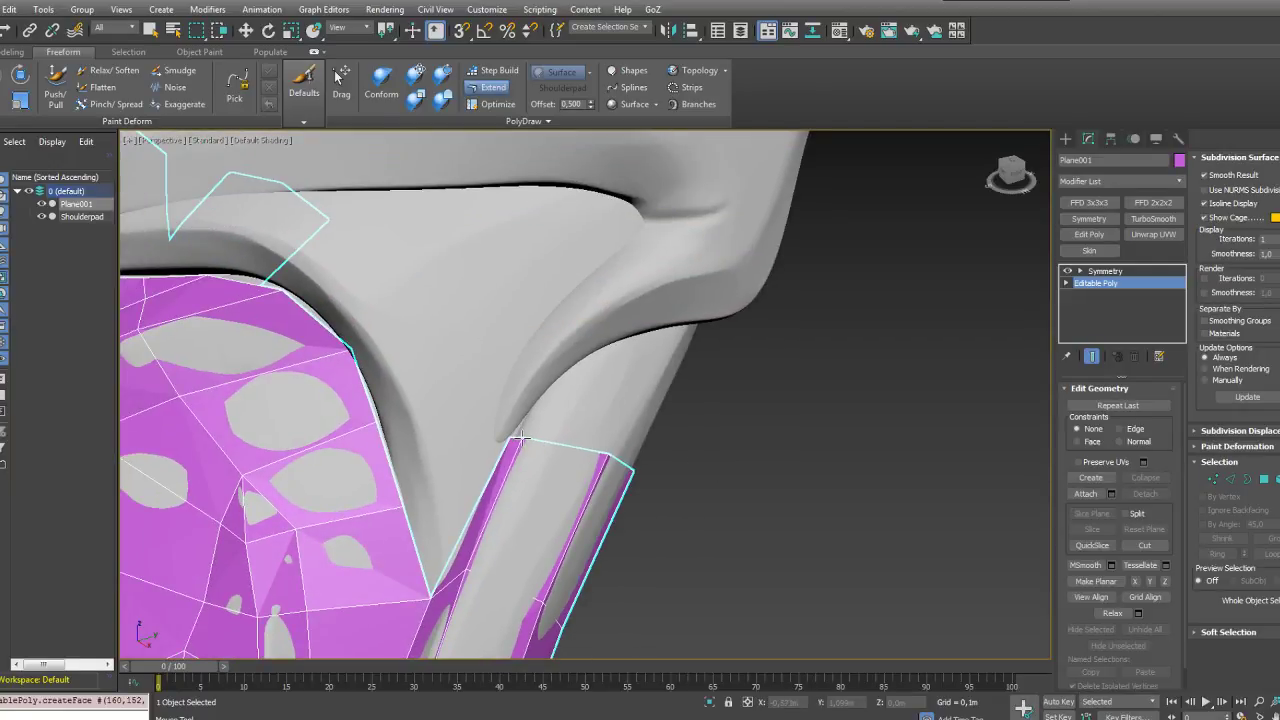
left_click(497, 104)
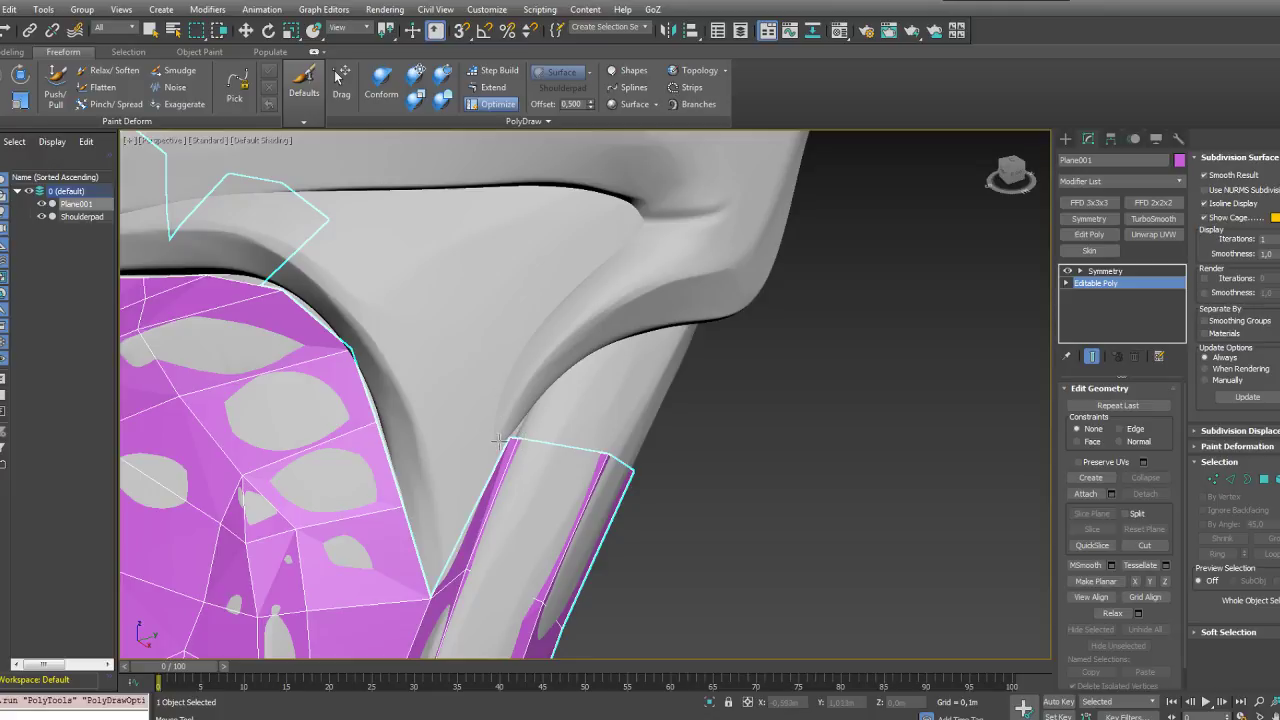
left_click_drag(509, 437, 664, 327)
left_click(493, 87)
left_click_drag(568, 360, 578, 362)
middle_click_drag(632, 420, 591, 396, "alt")
middle_click_drag(557, 329, 587, 358, "alt")
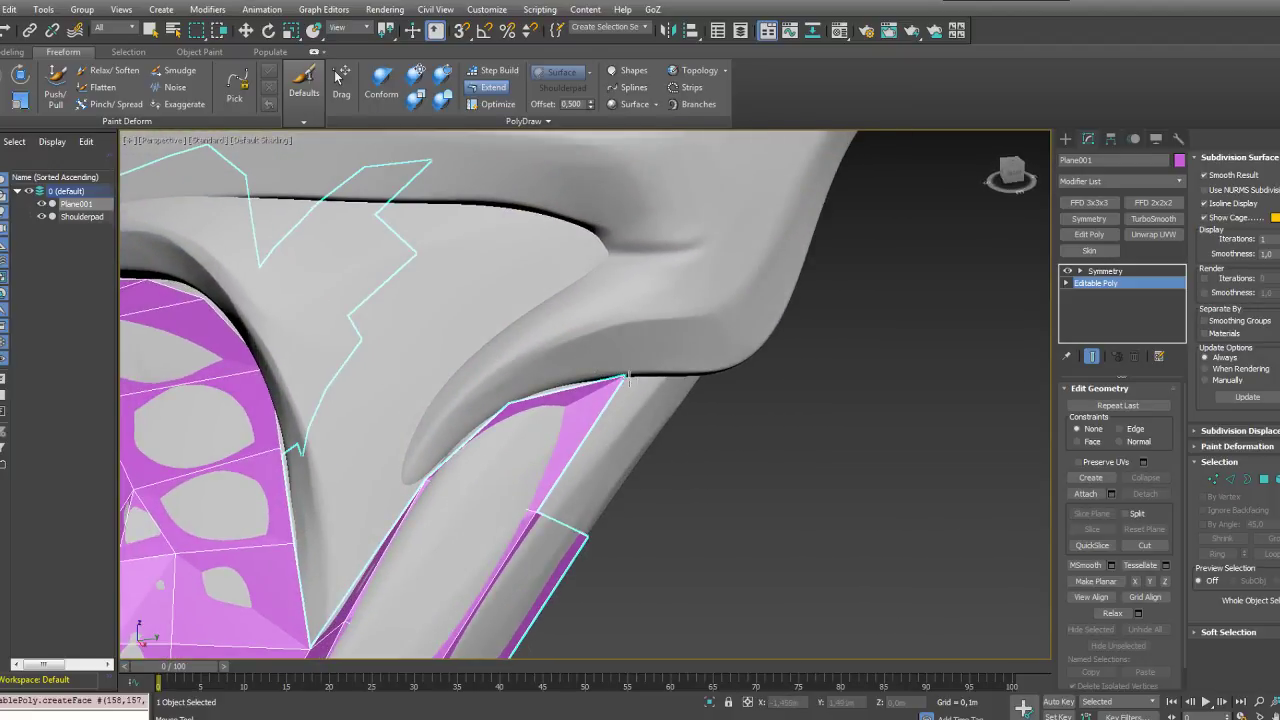
left_click_drag(627, 378, 652, 378)
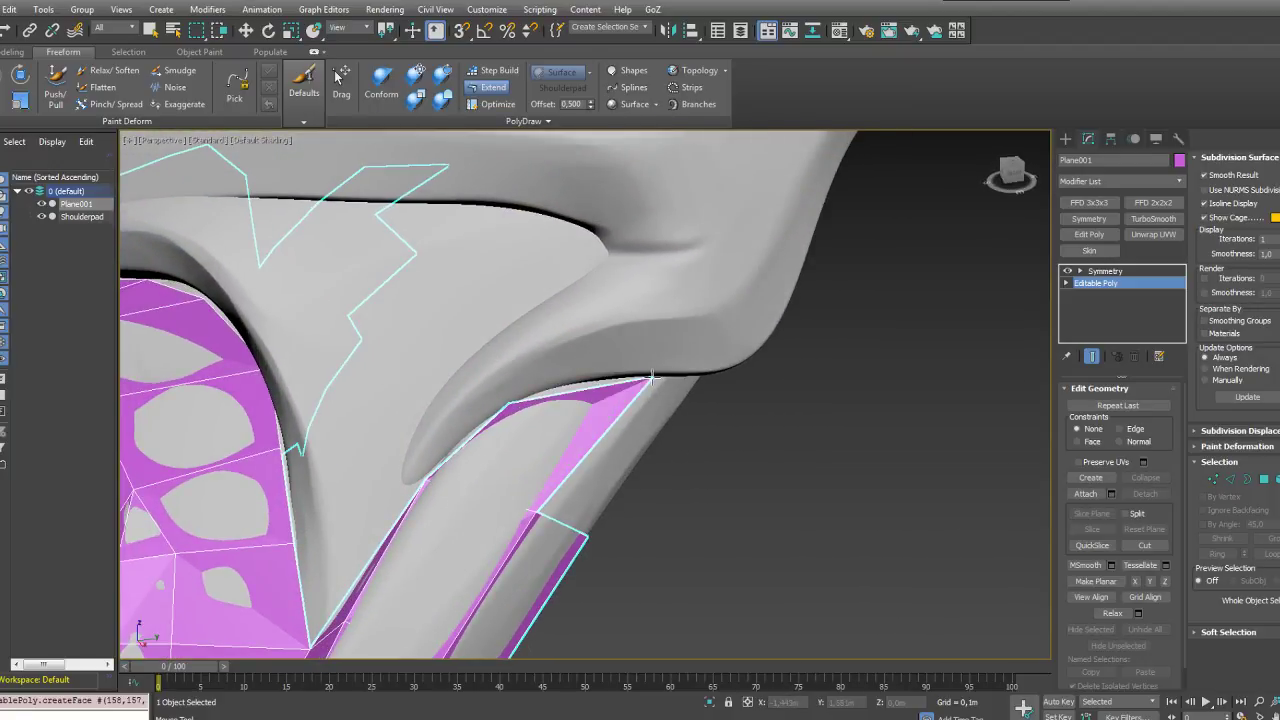
Step: Extend a polygon across the side rim's outer face beneath the overhang to reach the rim's lower edge
middle_click_drag(575, 477, 533, 457, "alt")
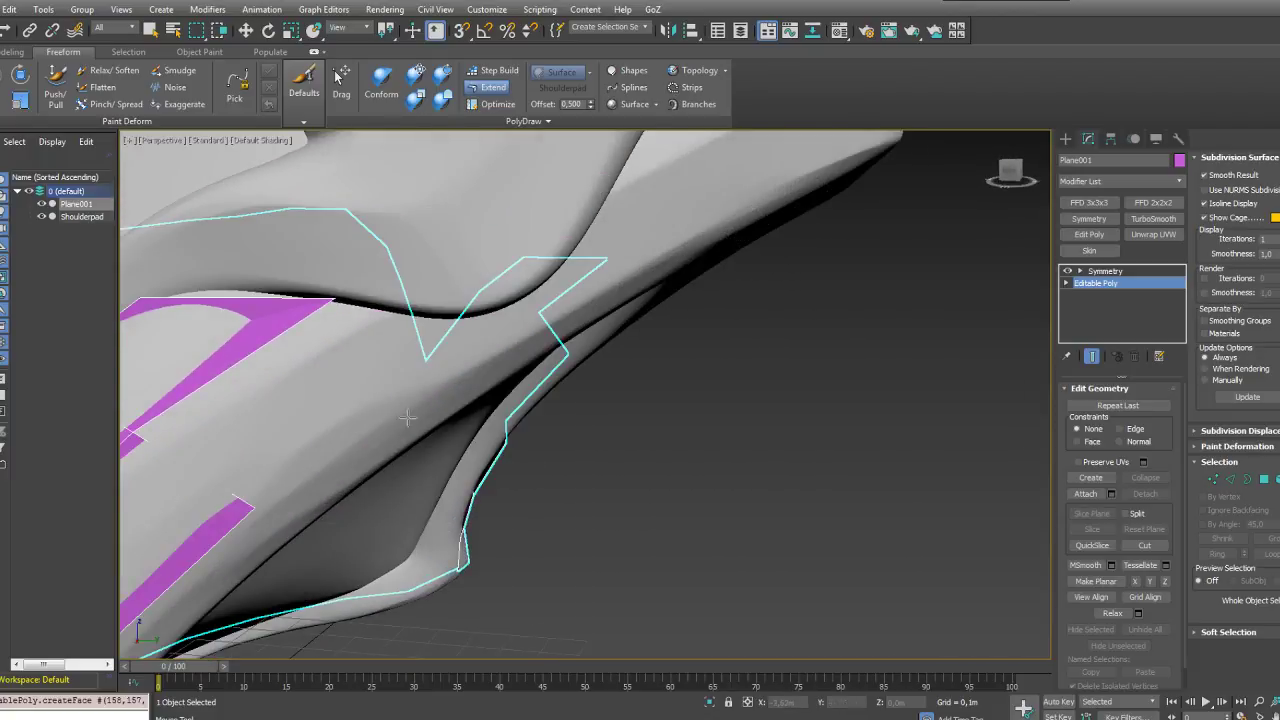
middle_click_drag(409, 419, 394, 439)
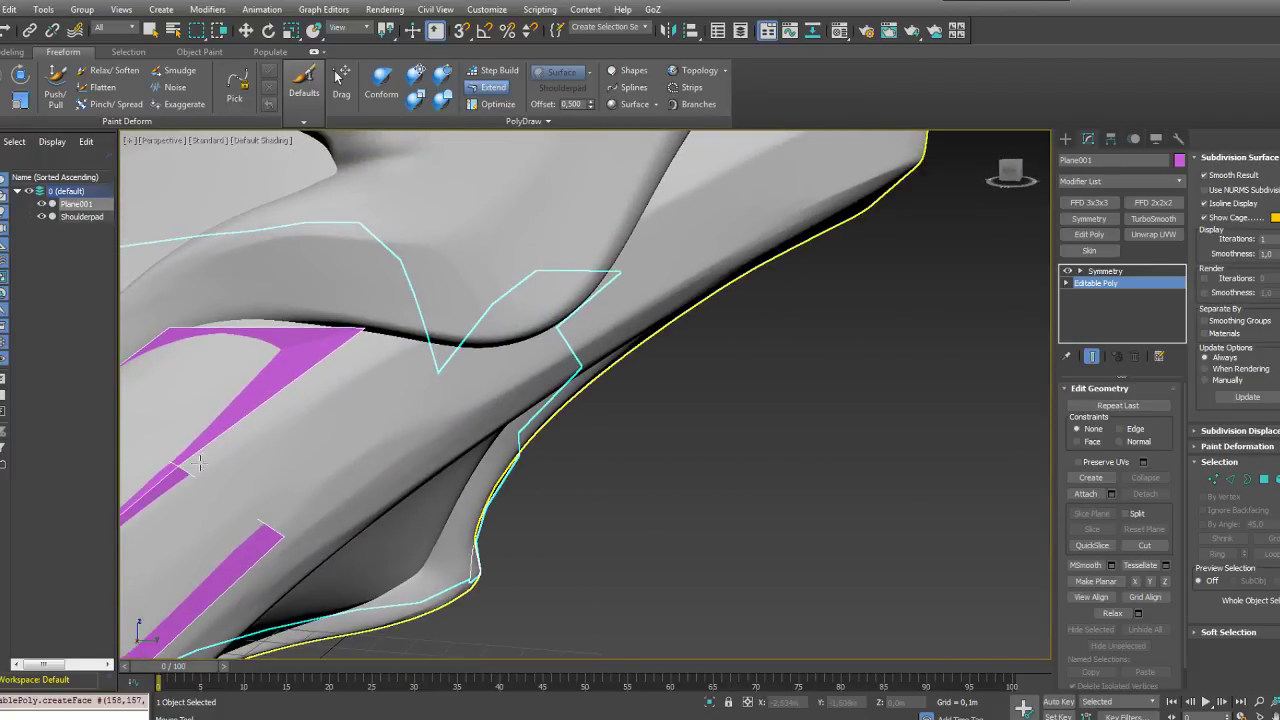
left_click_drag(200, 457, 489, 381)
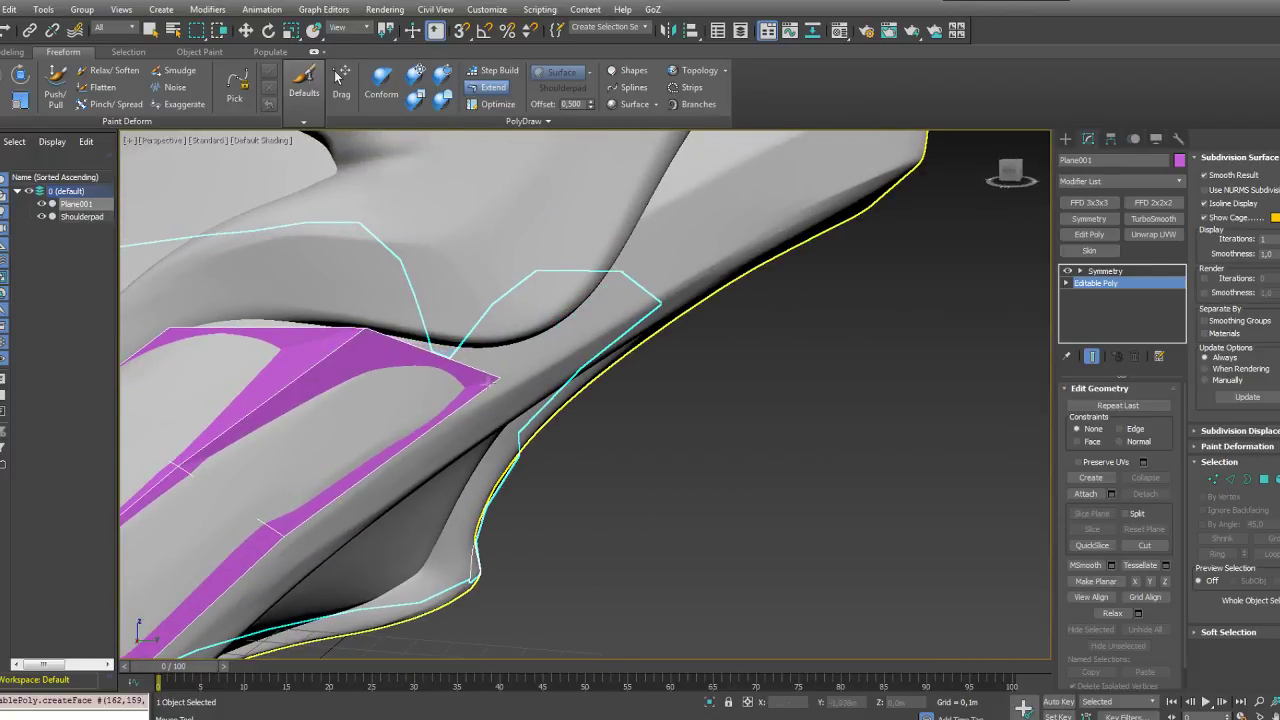
Step: Continue the narrow polygon strip on the side rim's inner edge up to the end of the outer strip
middle_click_drag(420, 424, 555, 355)
scroll(558, 360, "down", 2)
middle_click_drag(619, 475, 607, 455, "alt")
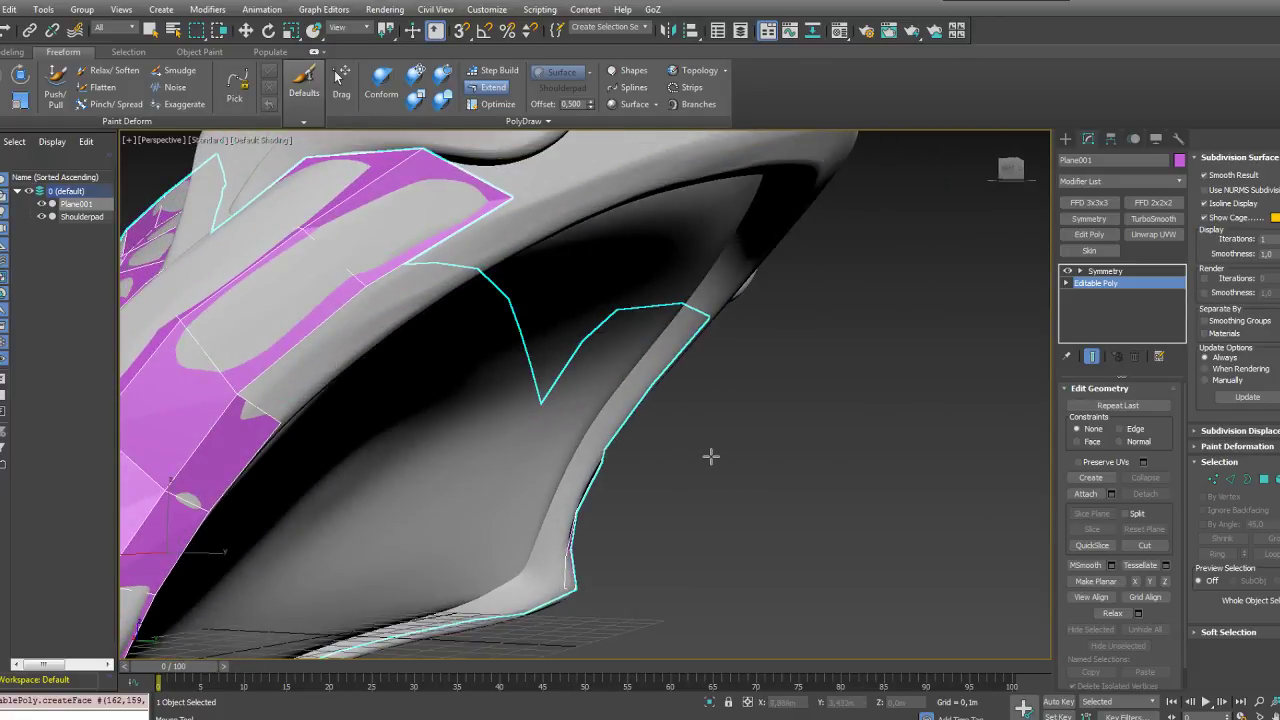
middle_click_drag(711, 457, 754, 496)
left_click_drag(325, 466, 606, 308)
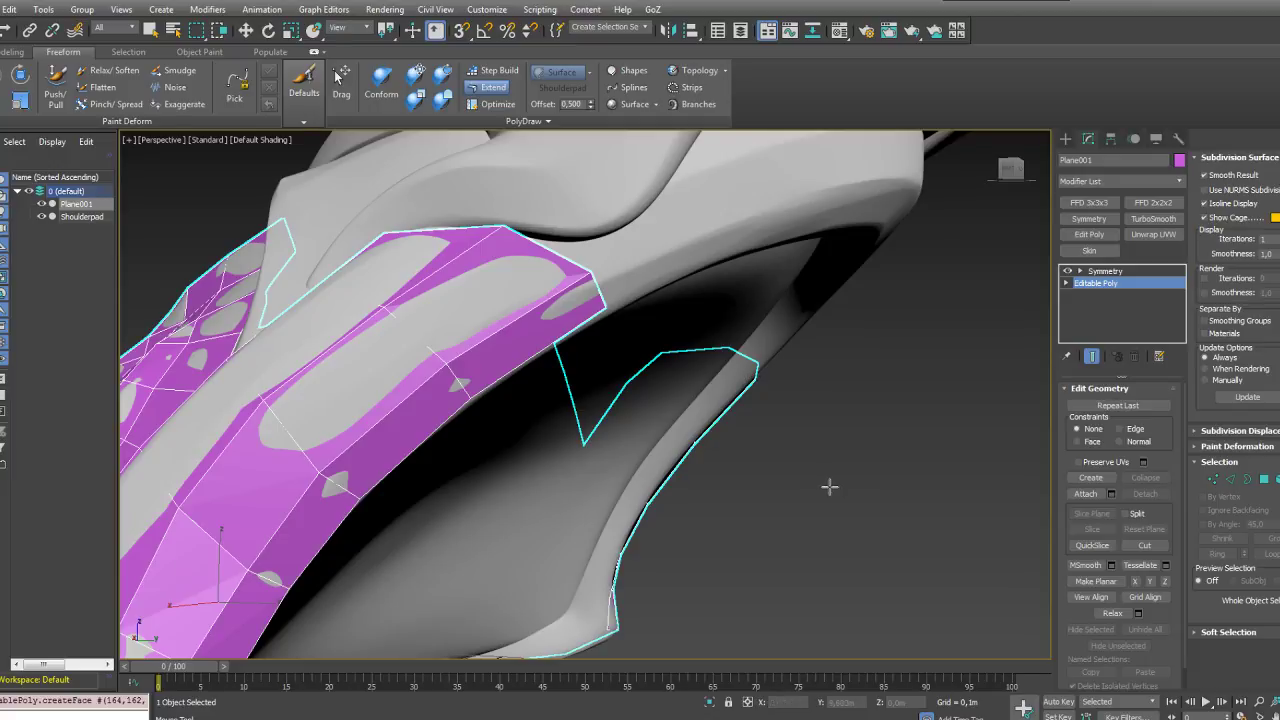
Step: Continue the narrow polygon strip down the side rim's inner edge, extending it segment by segment toward the lower corner
scroll(829, 486, "down", 5)
middle_click_drag(820, 460, 956, 508, "alt")
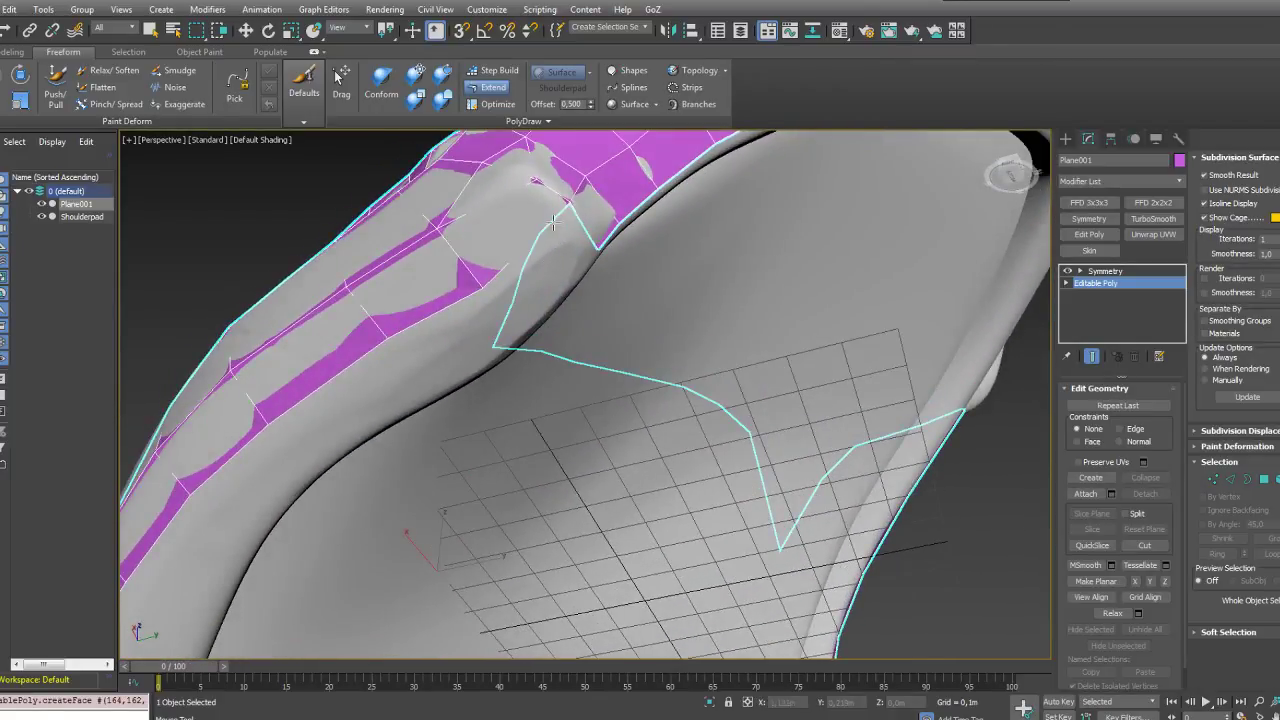
left_click_drag(555, 222, 416, 402)
middle_click_drag(212, 237, 320, 176)
left_click_drag(655, 179, 564, 317)
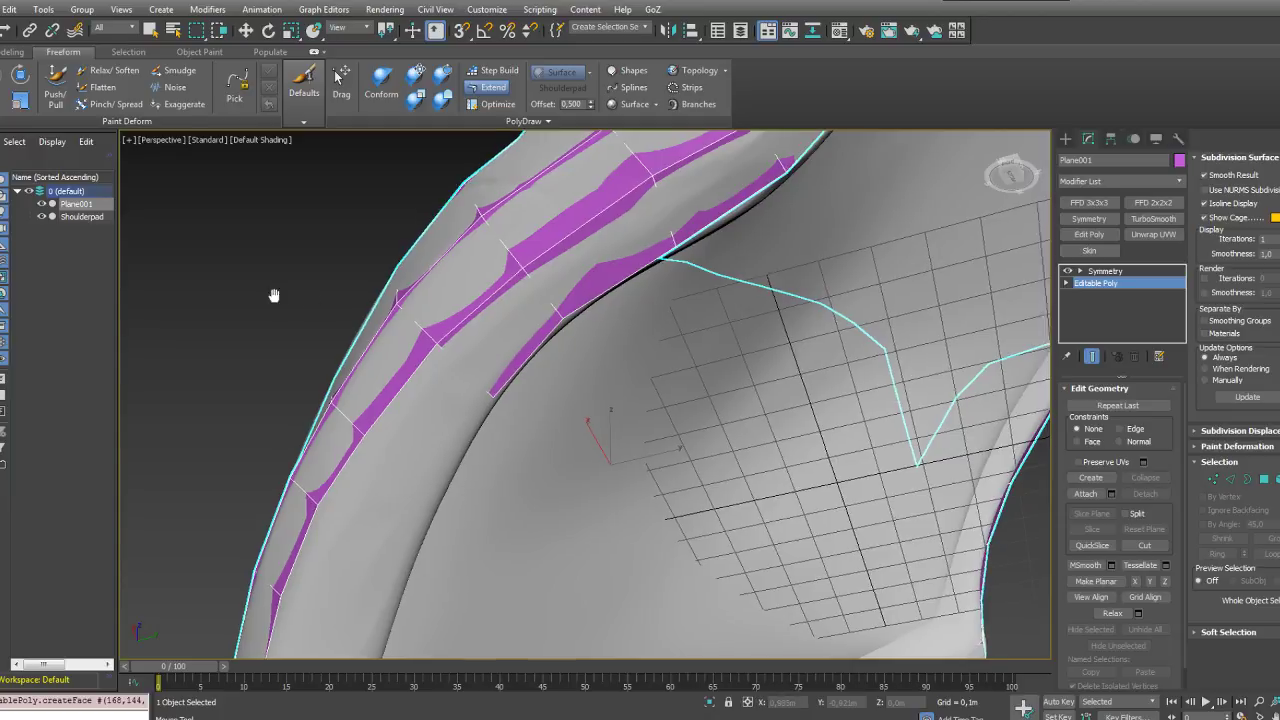
middle_click_drag(277, 289, 285, 210)
left_click_drag(517, 198, 436, 358)
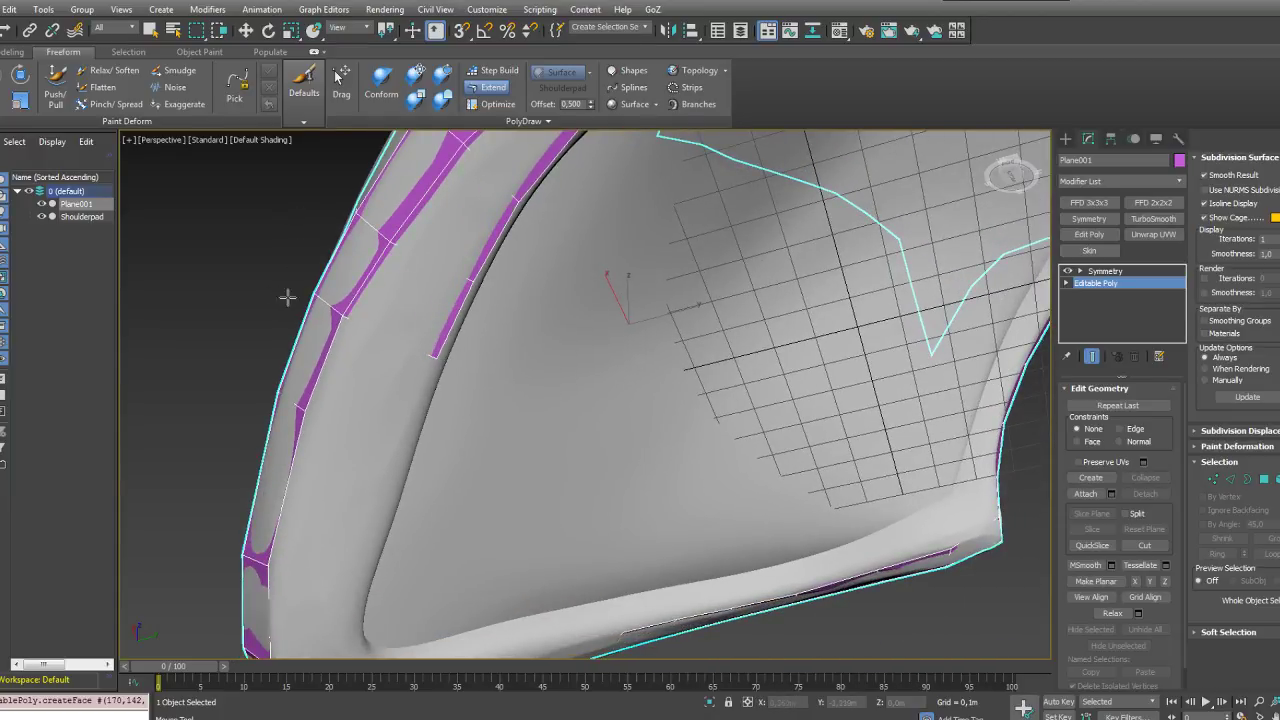
middle_click_drag(287, 297, 277, 239)
left_click_drag(481, 240, 452, 322)
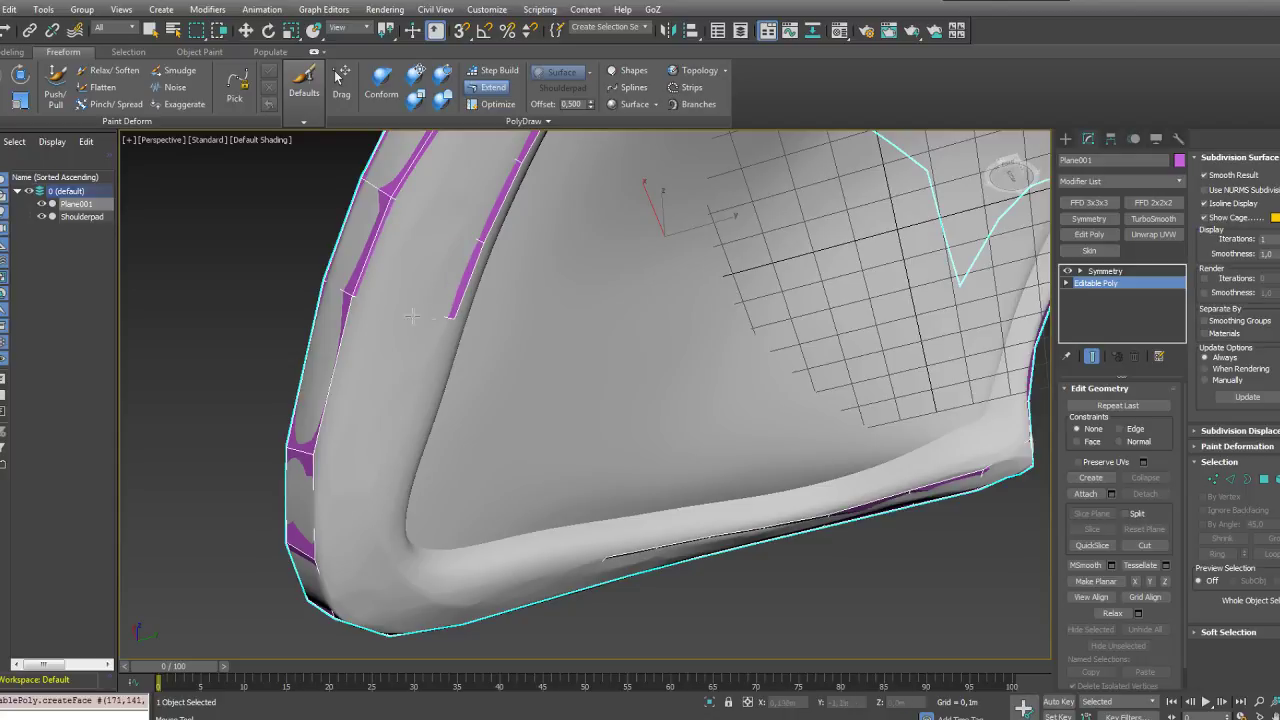
Step: Extend the inner-edge strip around the rim's lower corner so it joins the strip along the bottom rim
left_click_drag(356, 299, 403, 473)
middle_click_drag(386, 486, 427, 285)
left_click_drag(433, 228, 425, 306)
left_click_drag(333, 404, 412, 374)
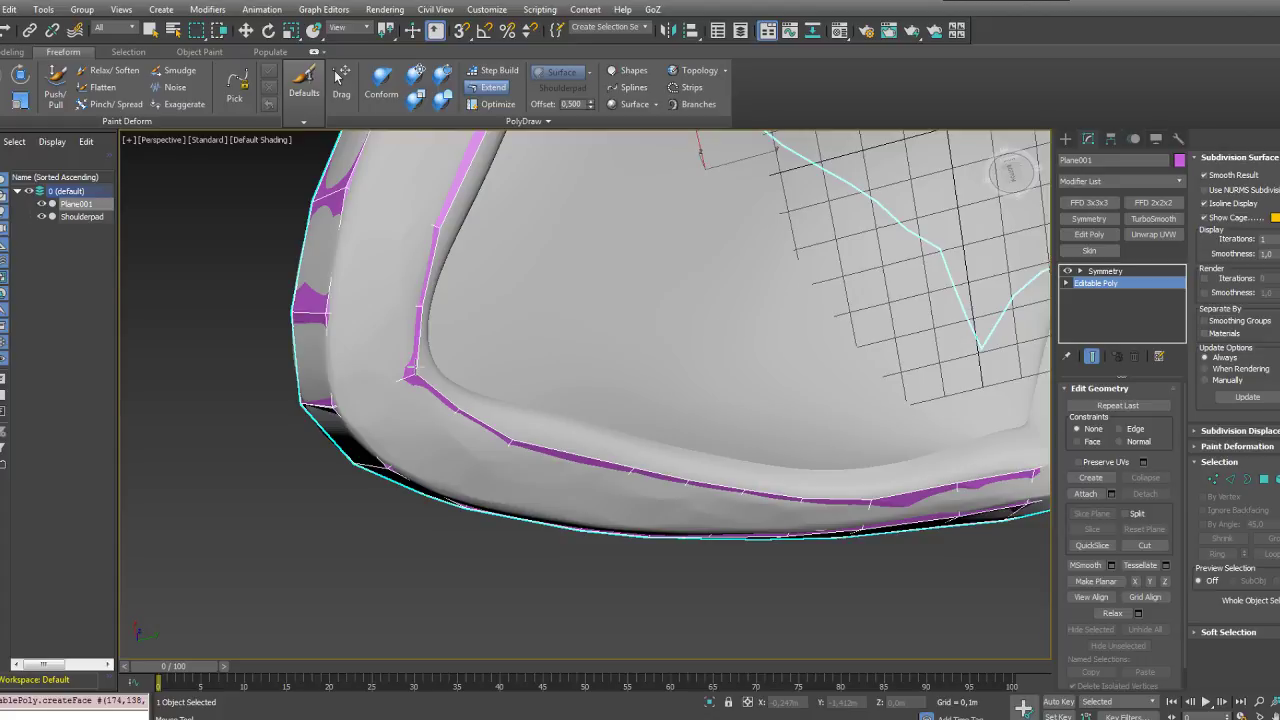
Step: Extend polygons up from the front mesh's upper edge over the central pointed tip and from the neighbouring edge
middle_click_drag(239, 278, 223, 383)
scroll(223, 383, "down", 3)
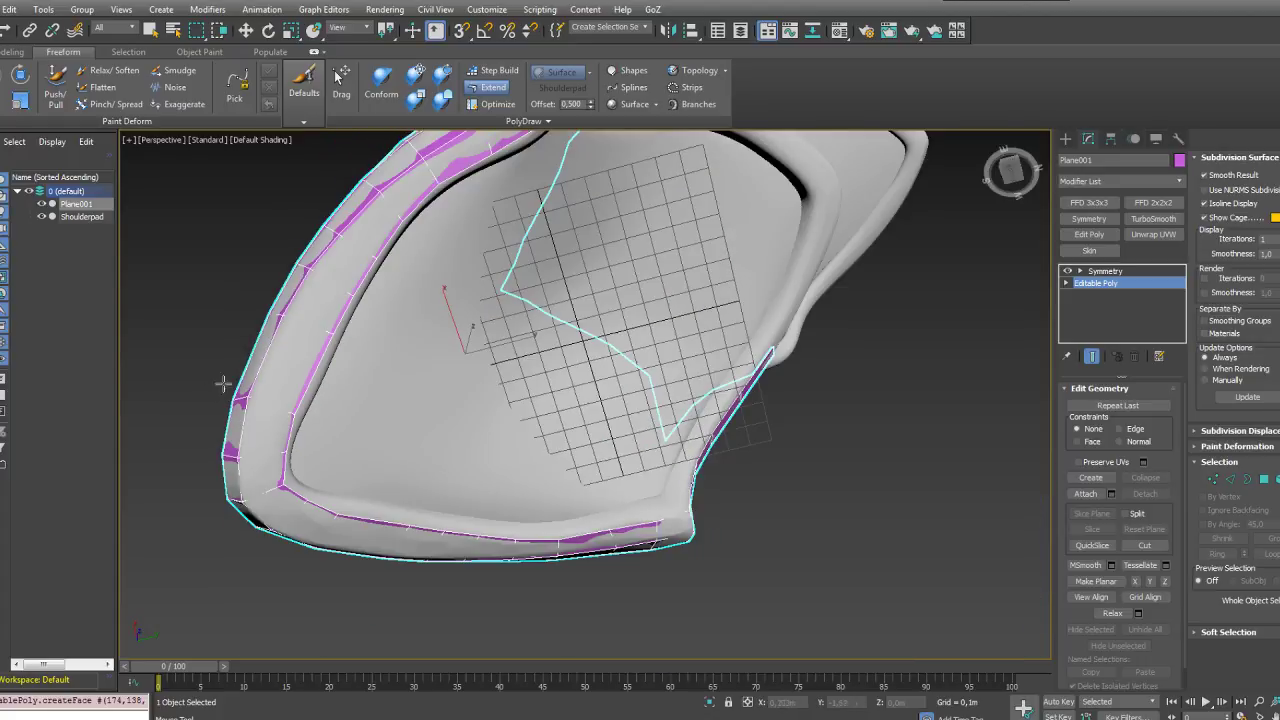
middle_click_drag(352, 277, 511, 425, "alt")
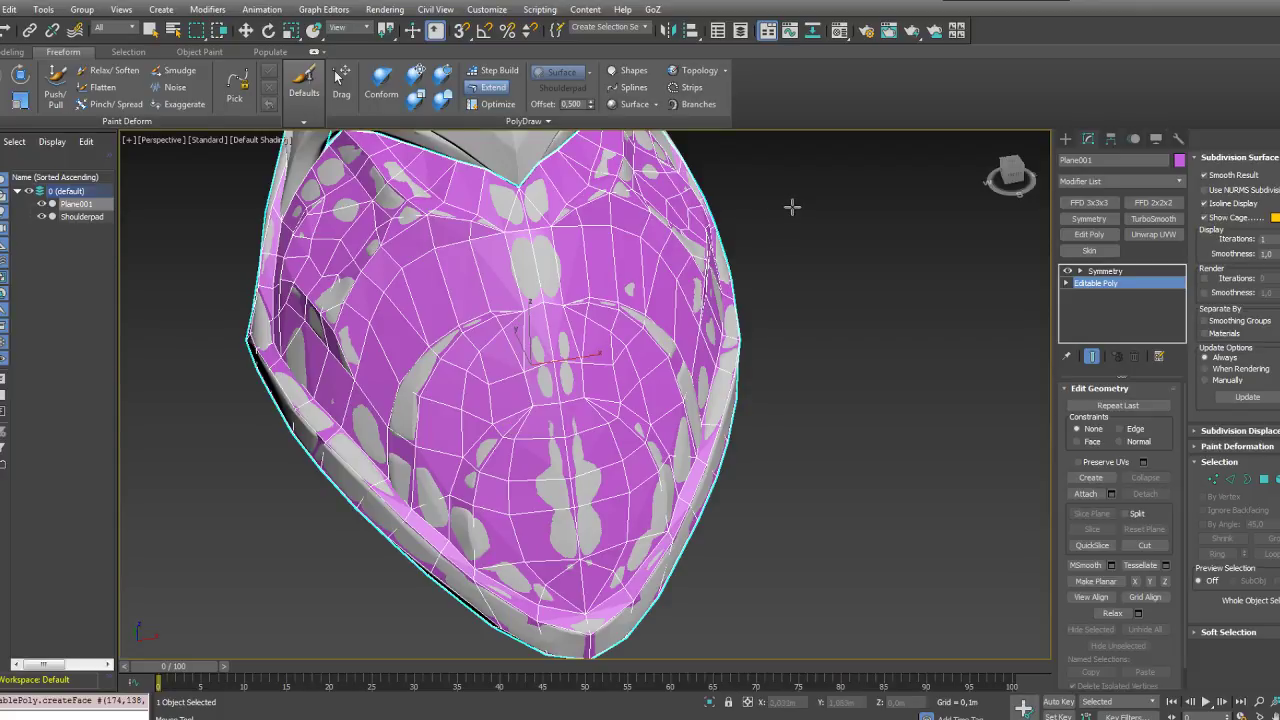
middle_click_drag(791, 206, 799, 312, "alt")
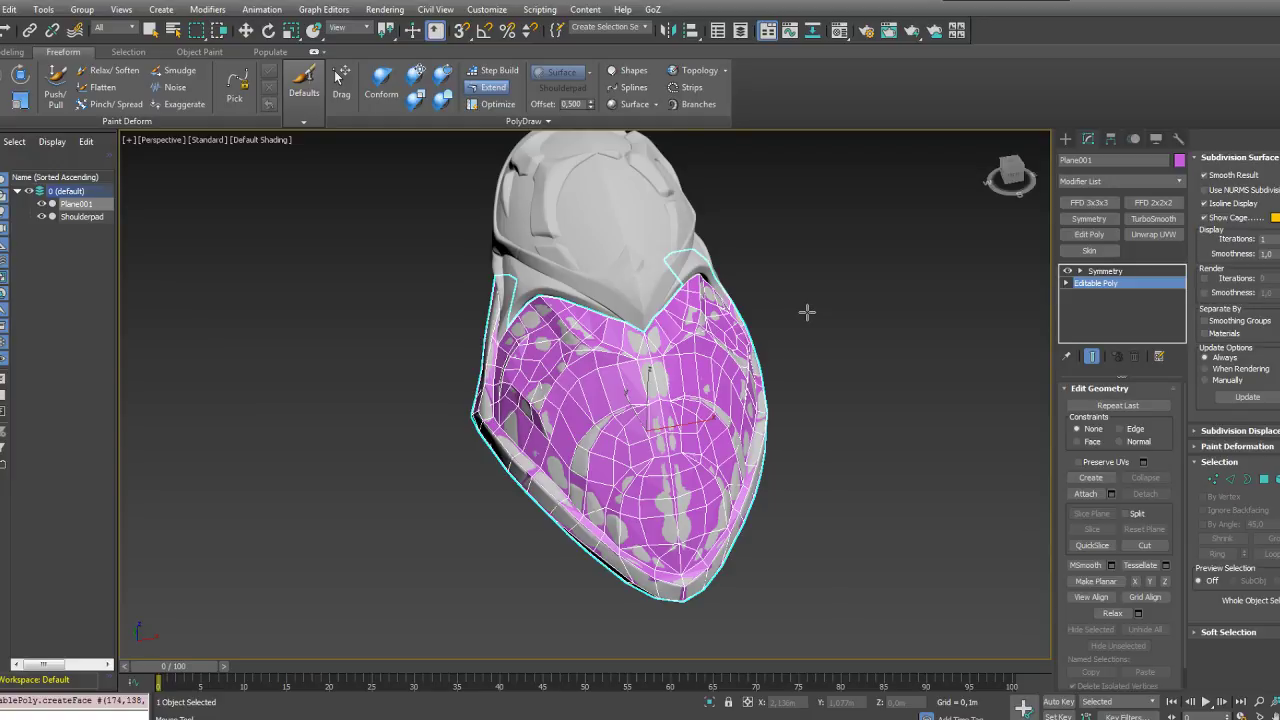
middle_click_drag(903, 289, 746, 374, "alt")
scroll(776, 332, "up", 3)
scroll(860, 345, "up", 4)
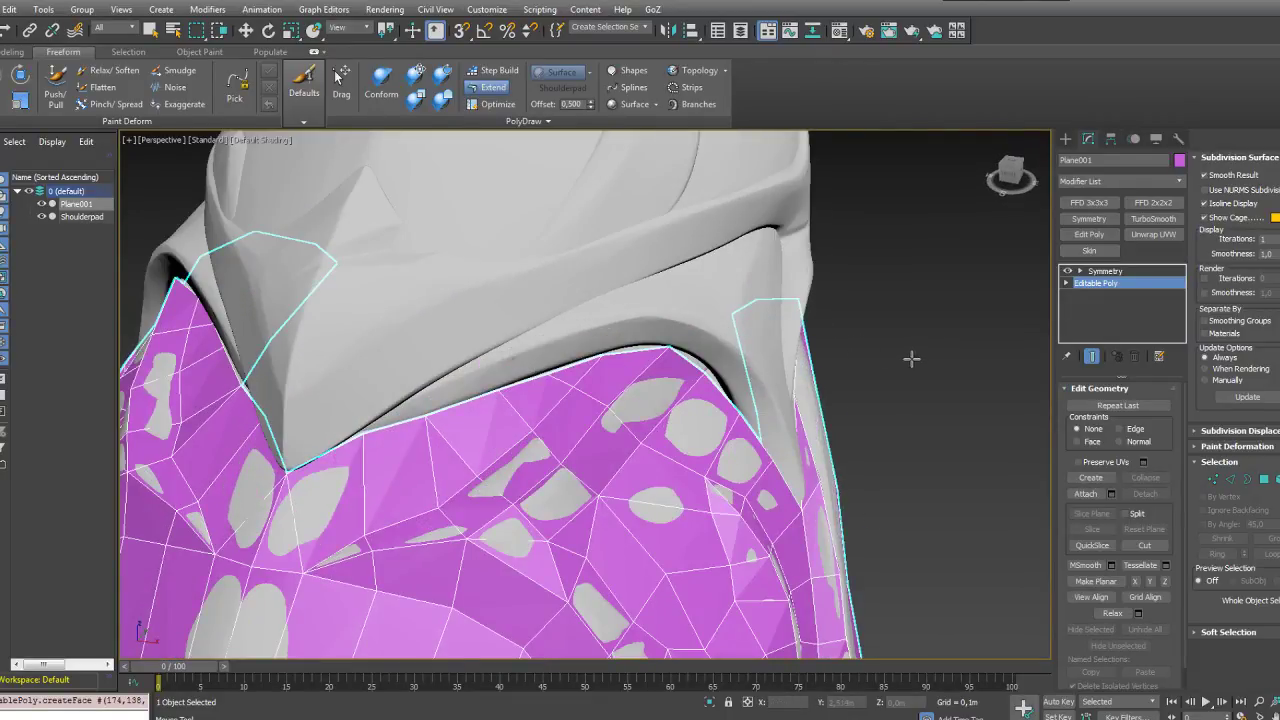
middle_click_drag(911, 359, 986, 343)
left_click_drag(467, 426, 466, 355, "shift")
left_click_drag(494, 346, 490, 330)
middle_click_drag(556, 372, 546, 347, "alt")
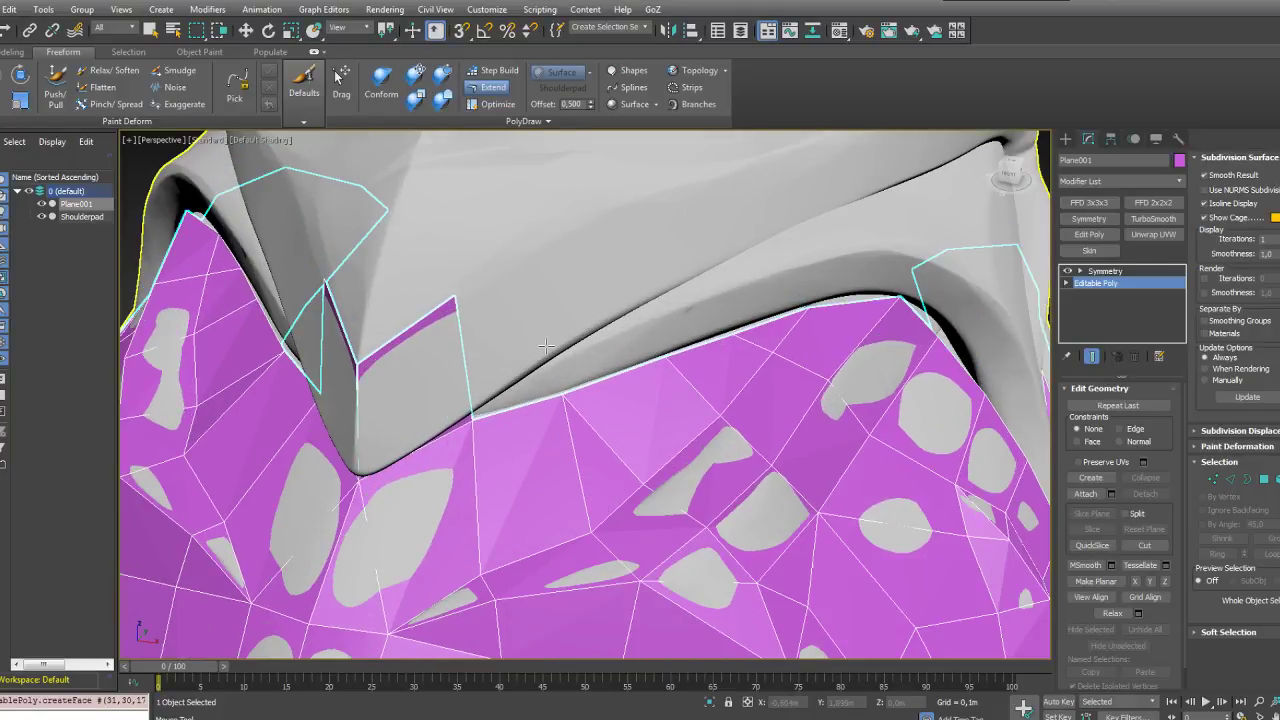
left_click_drag(520, 407, 520, 372, "shift")
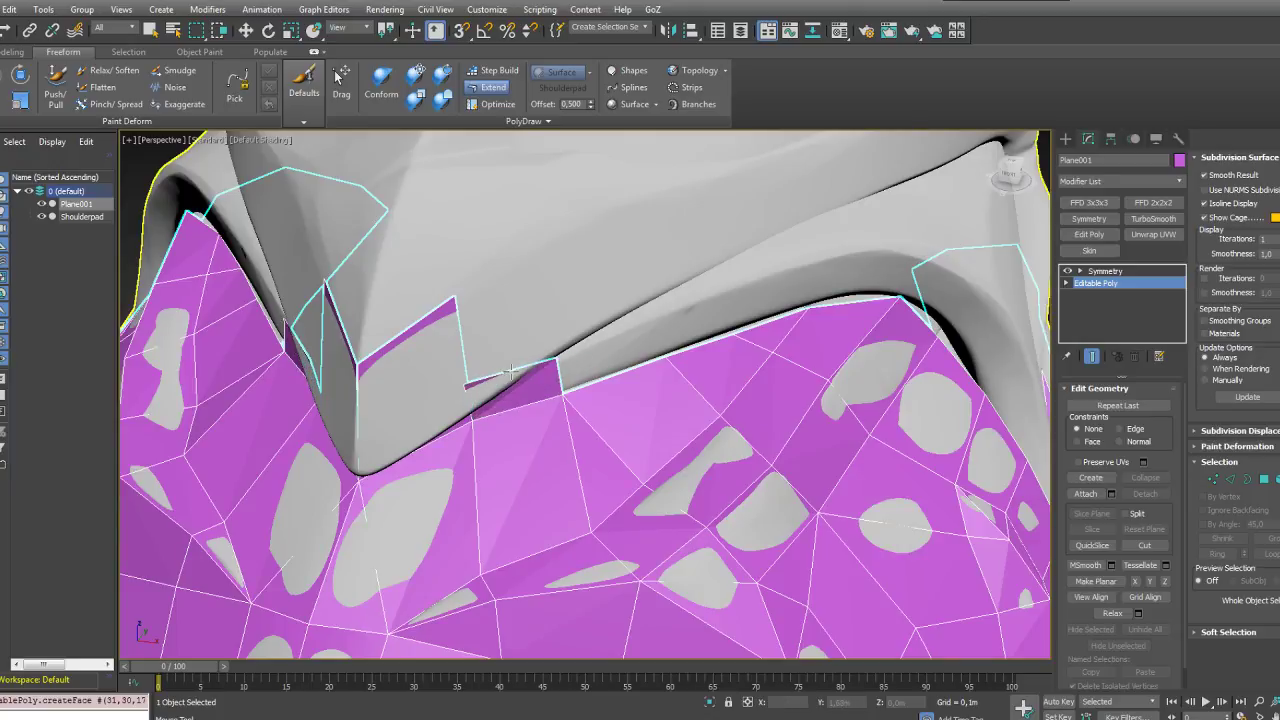
Step: Collapse the new side polygon into the base of the tip polygon with Optimize, and adjust the tip polygon's outer corner
left_click(497, 104)
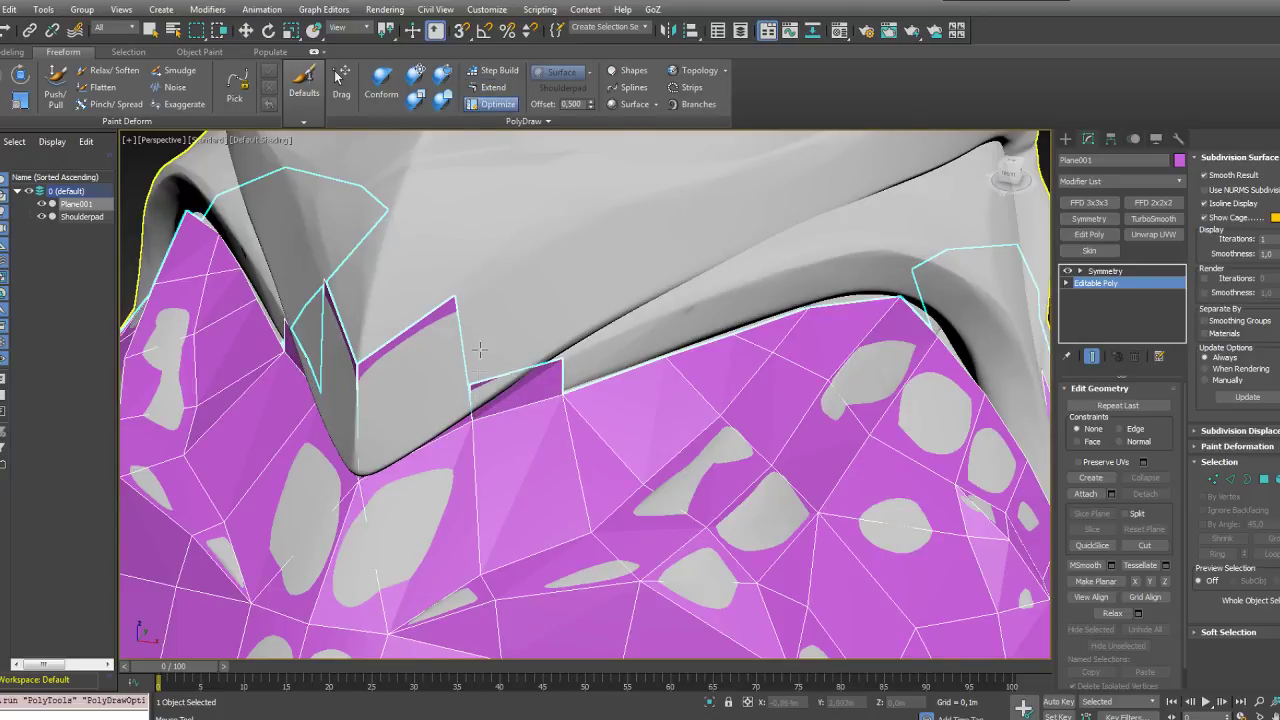
left_click_drag(470, 384, 476, 422)
left_click_drag(562, 360, 503, 396, "shift")
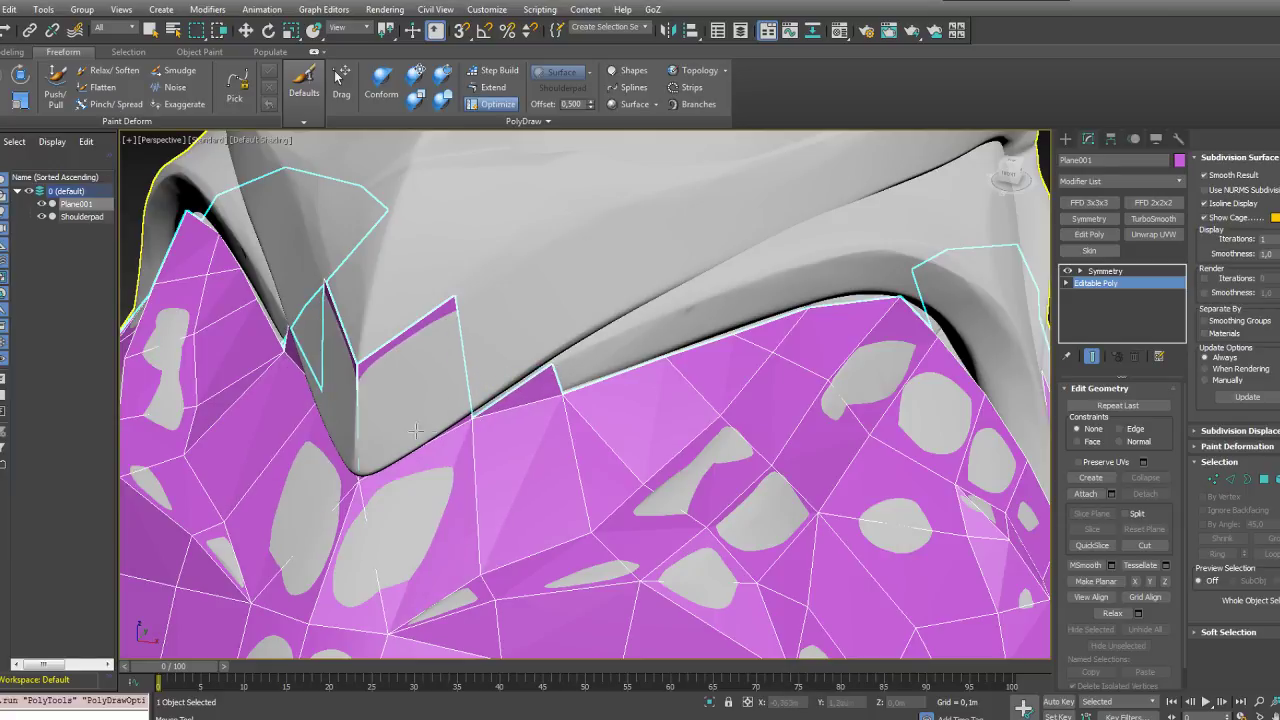
left_click_drag(456, 299, 461, 299, "ctrl+alt+shift")
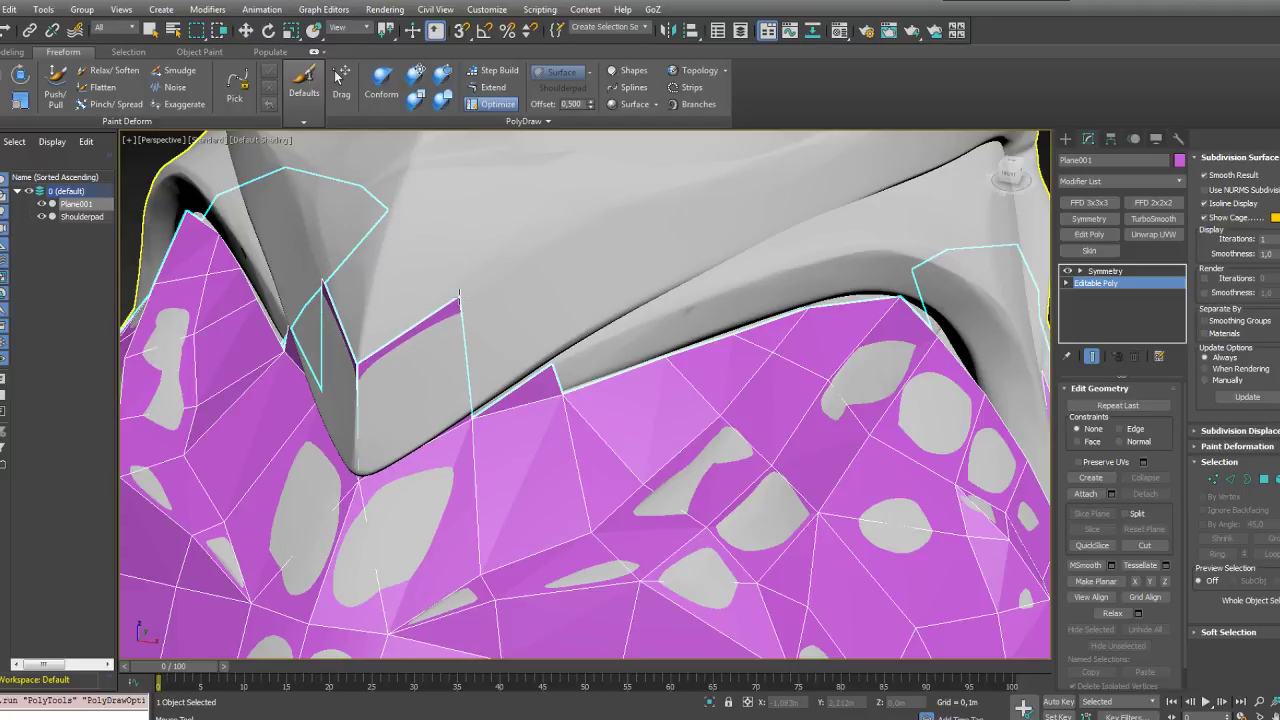
Step: Extend a row of polygons from beside the central tip along the overhang's lower edge to the top of the arch
left_click(489, 94)
left_click_drag(563, 392, 642, 322)
key("ctrl+z")
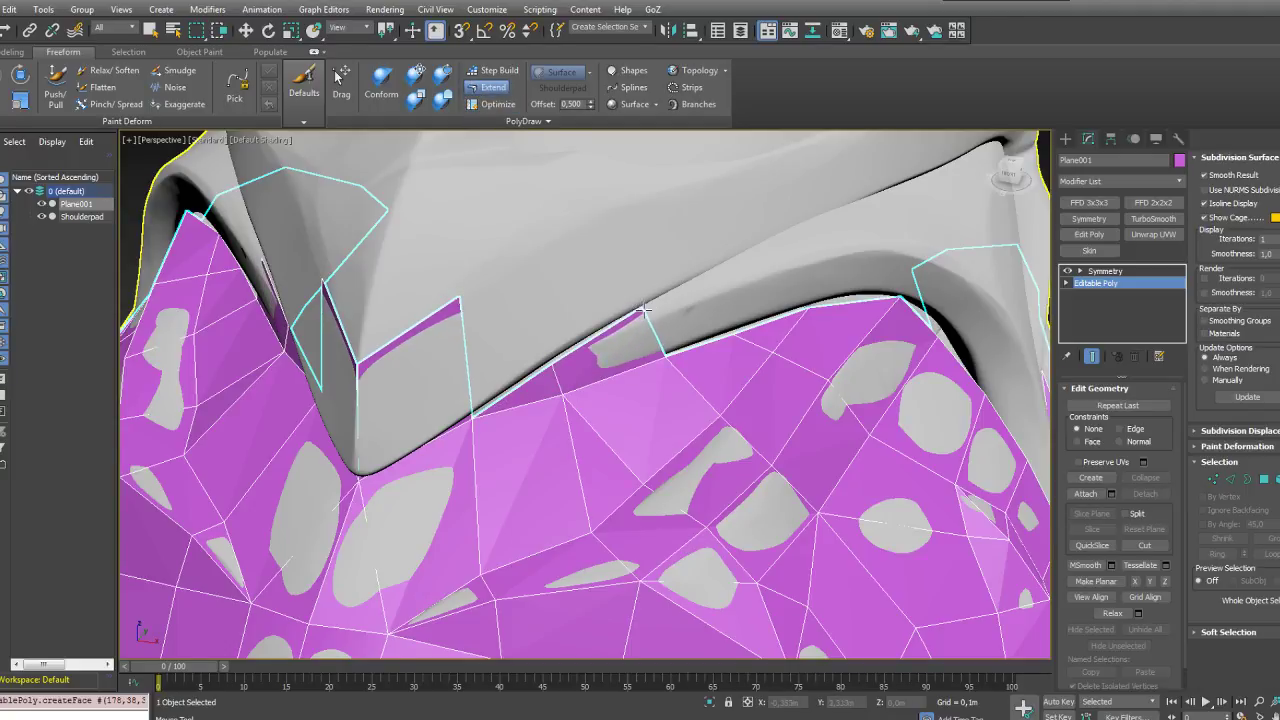
middle_click_drag(641, 322, 606, 340, "alt")
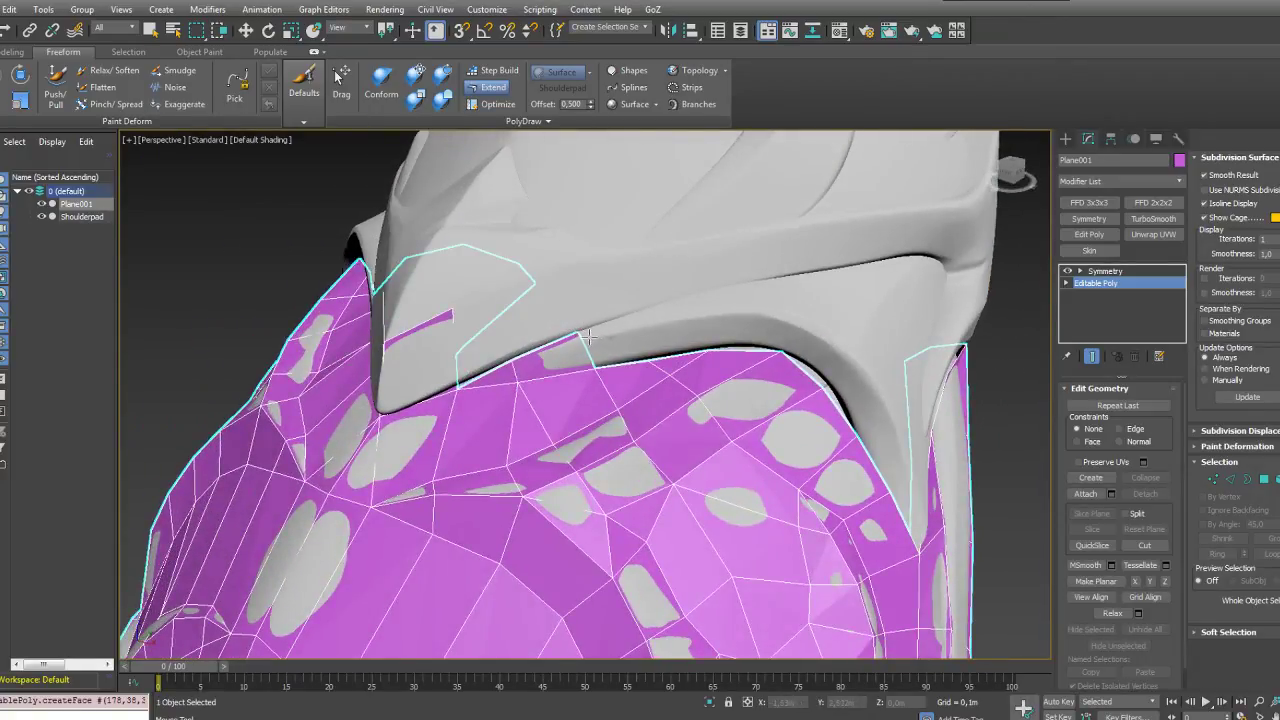
left_click_drag(579, 333, 763, 314, "ctrl+alt+shift")
key("ctrl+z")
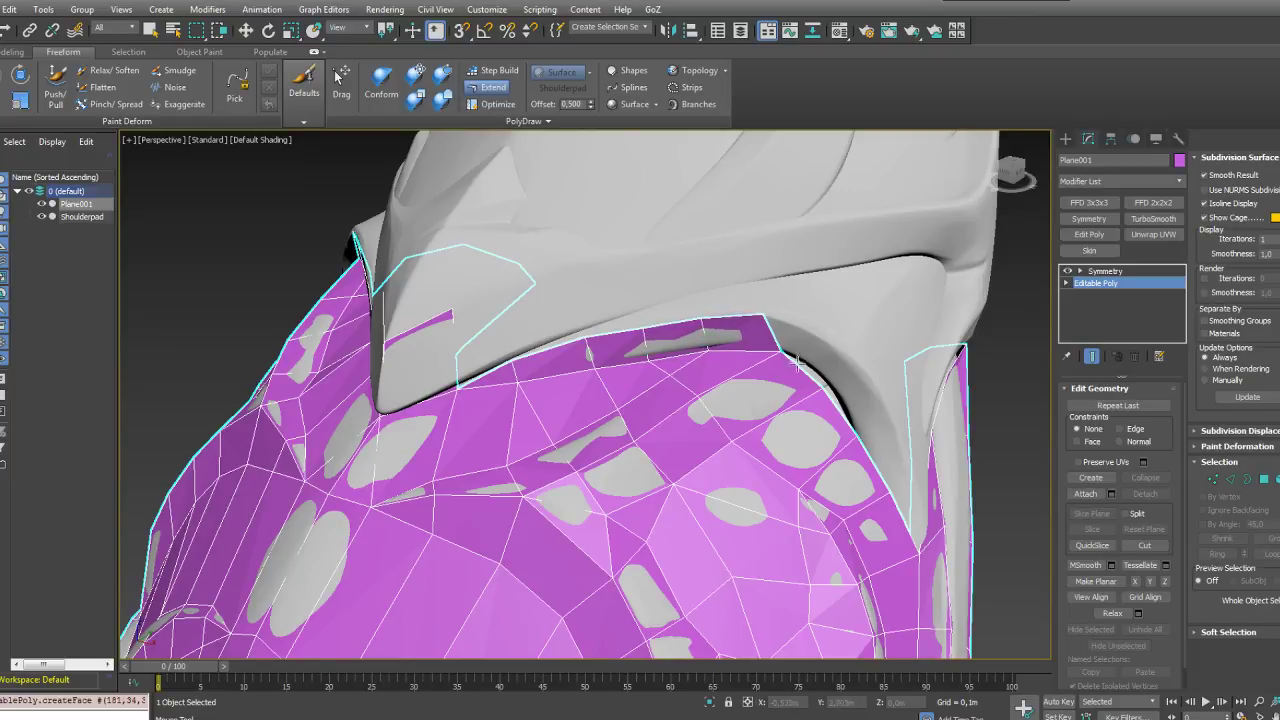
Step: Extend two polygons from the mesh border down the curved groove past the top of the arch
left_click_drag(803, 371, 785, 352)
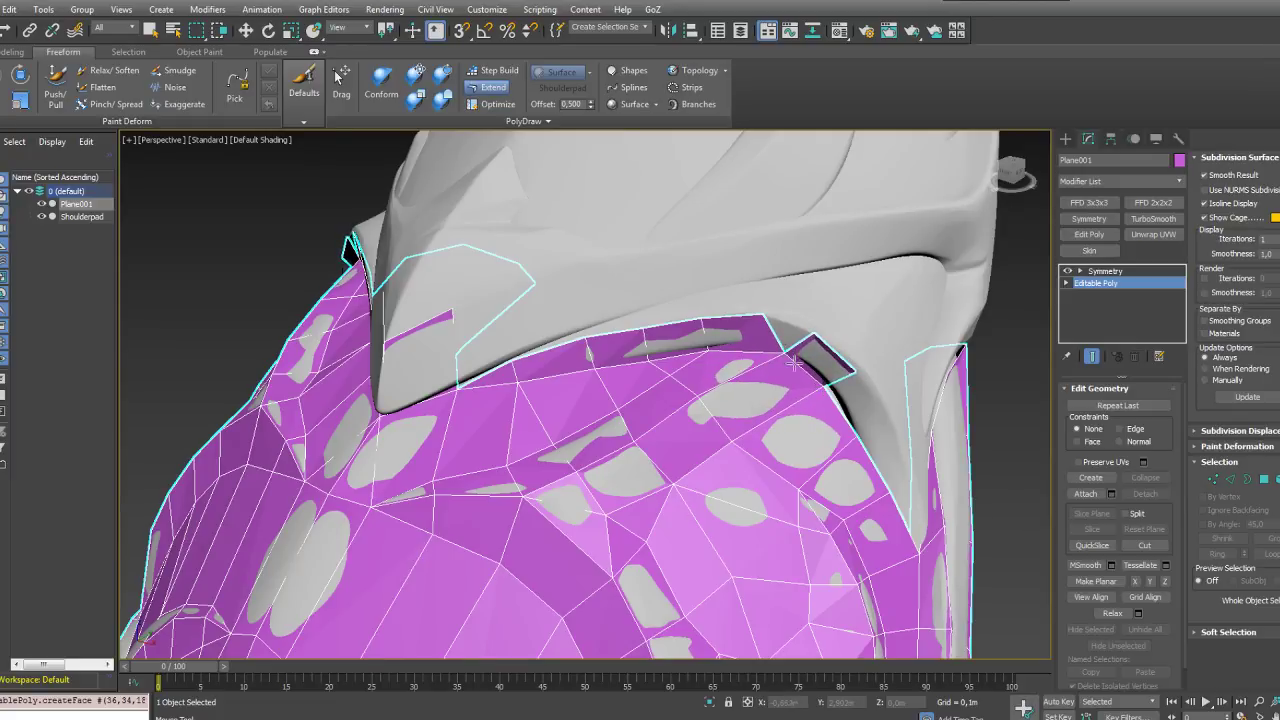
left_click_drag(856, 374, 827, 388)
key("ctrl+z")
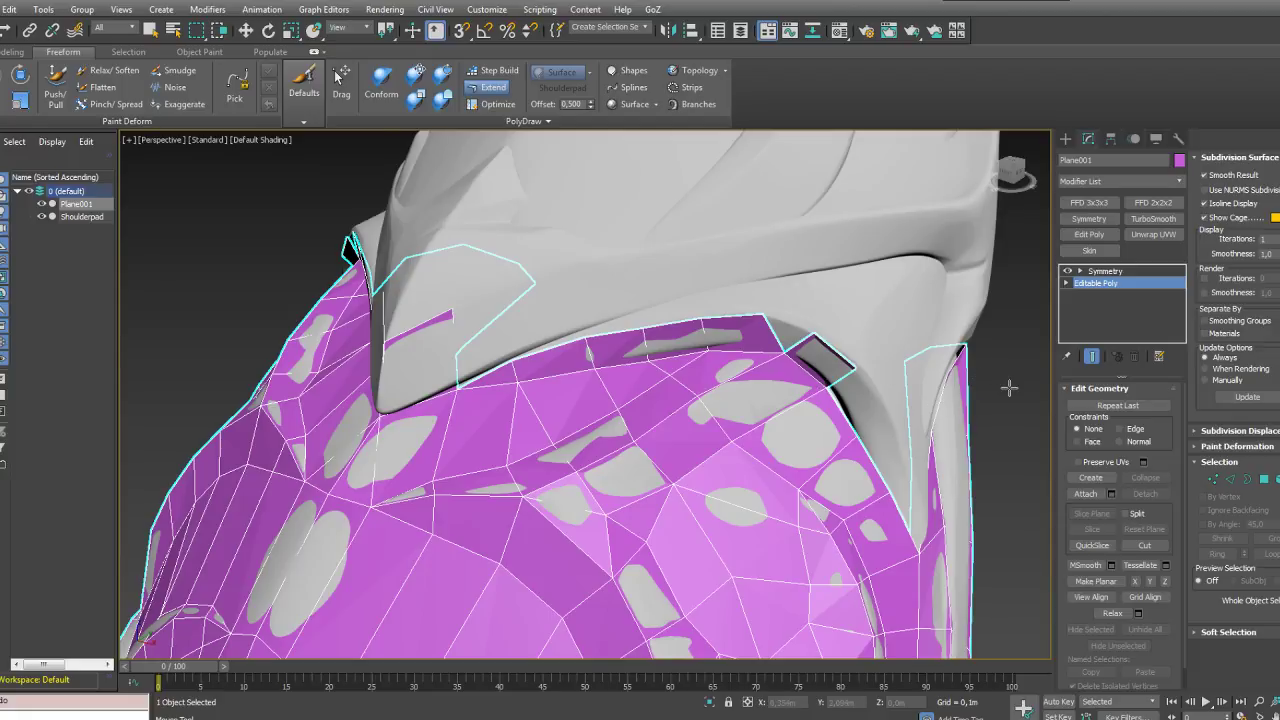
middle_click_drag(1010, 388, 974, 395)
left_click_drag(820, 511, 819, 510)
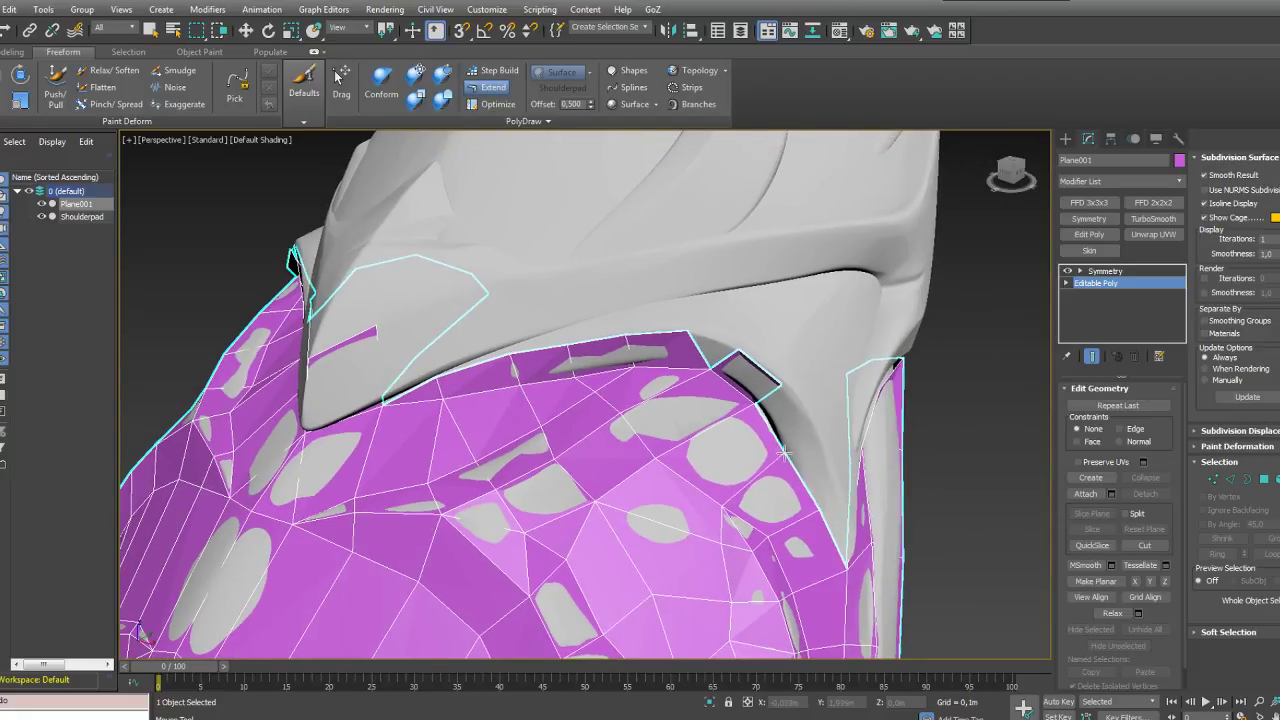
left_click(758, 400, "shift")
key("ctrl+z")
left_click(812, 427, "shift")
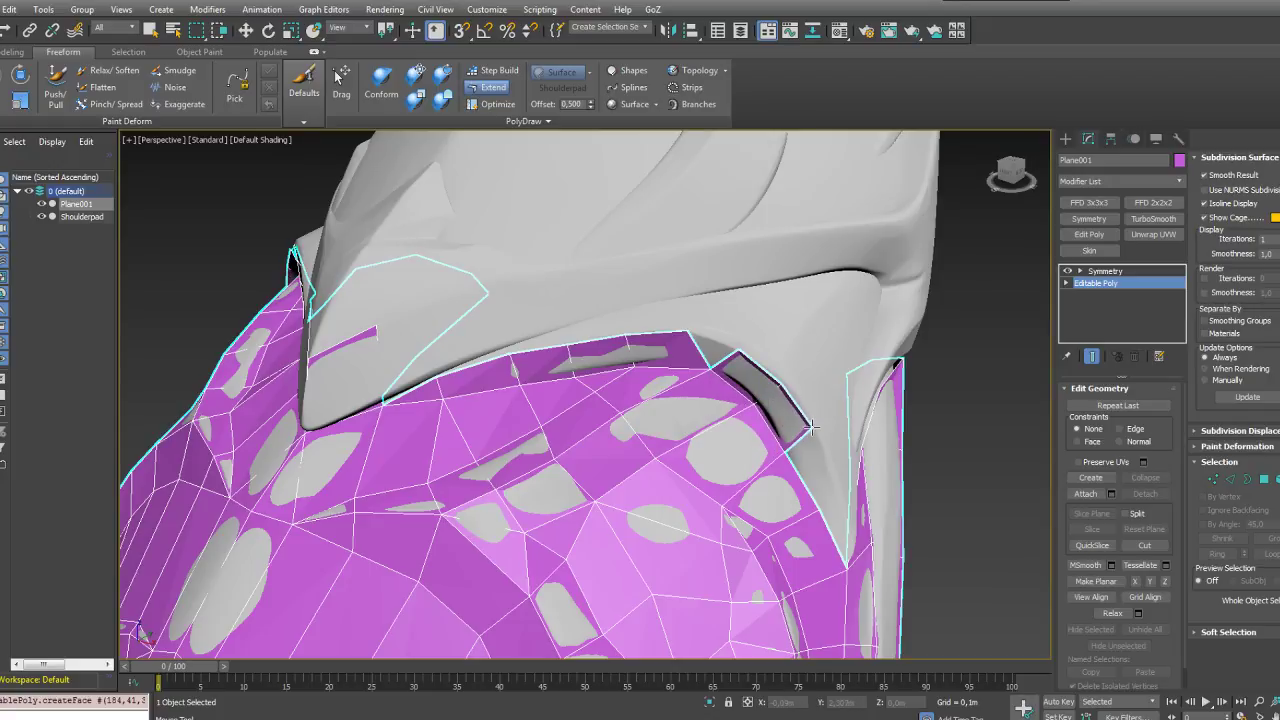
Step: Fill the gap between the arch row and the groove polygons, and collapse the filler's extra corner with Optimize
left_click(720, 333, "shift")
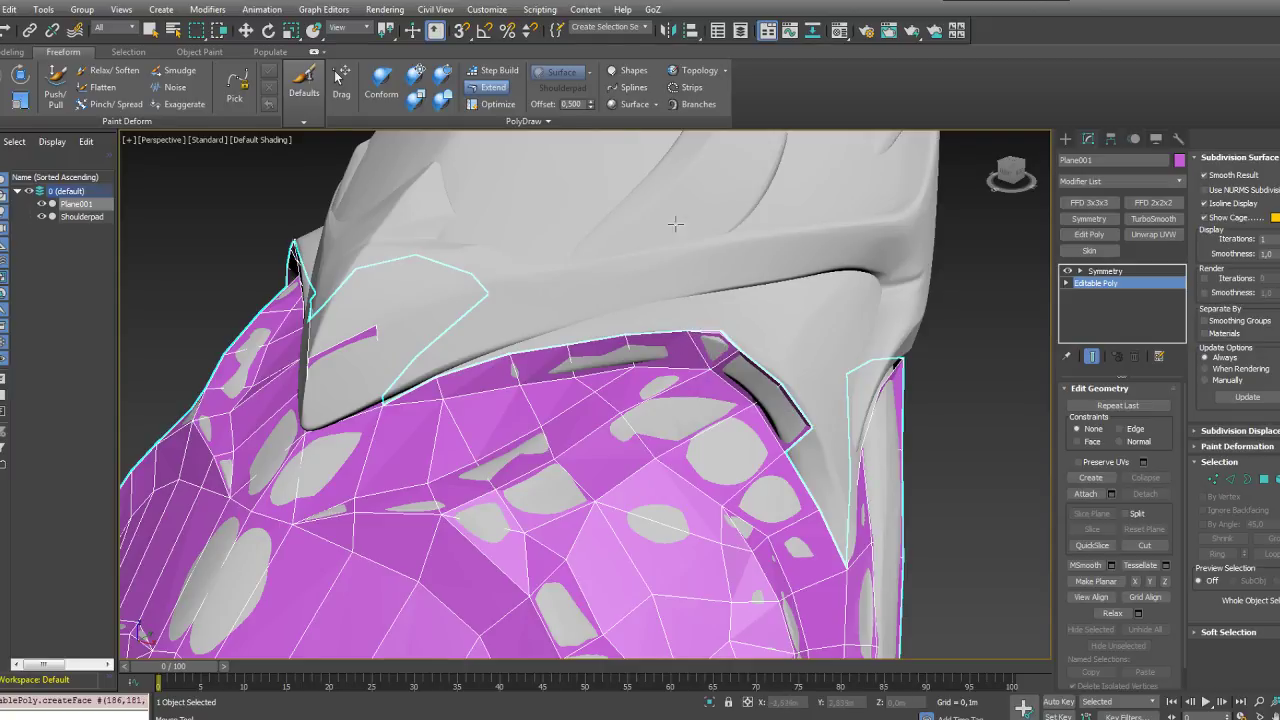
left_click(493, 104)
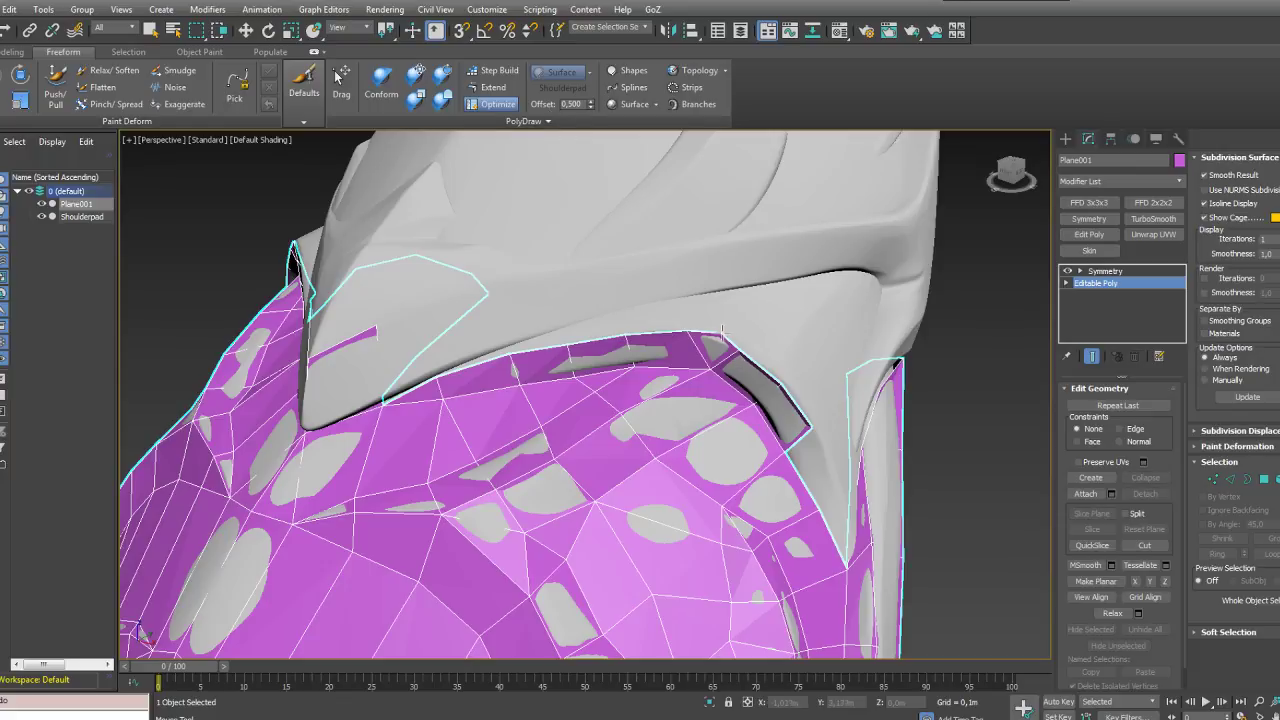
left_click_drag(728, 333, 740, 346)
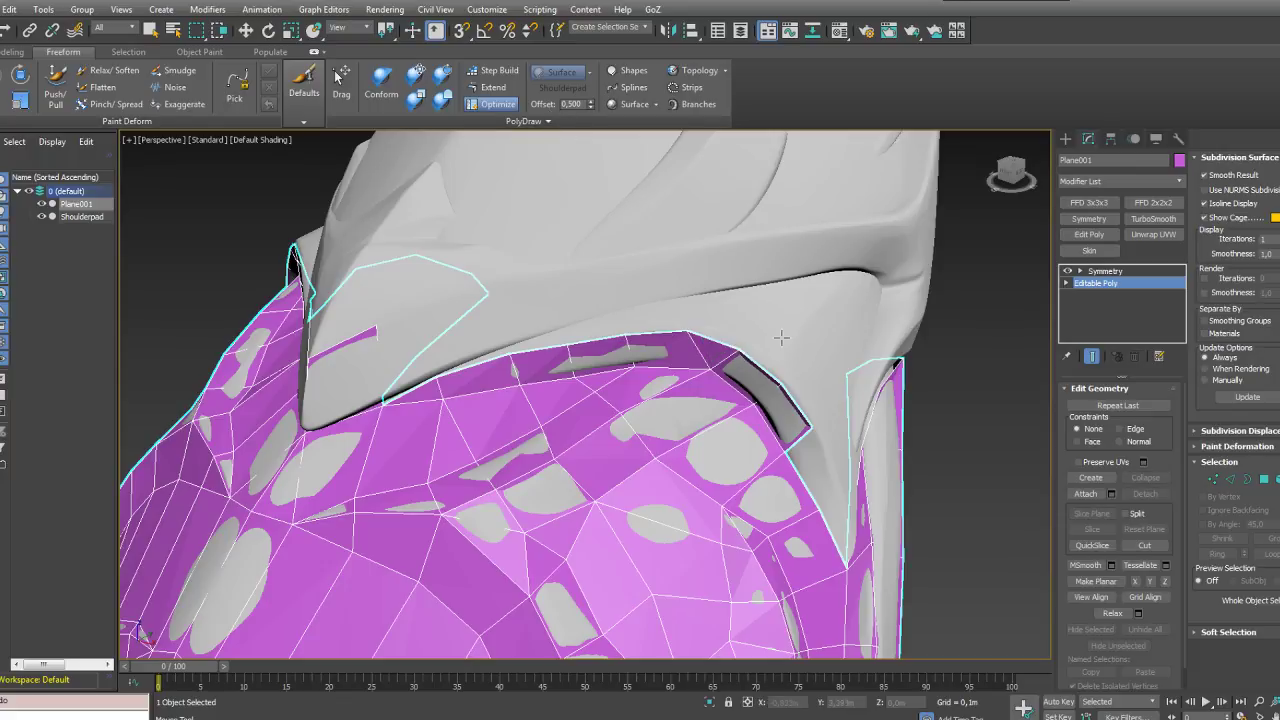
Step: Extend the groove polygons down to the pointed corner beside the side rim, and simplify the strip's end with Optimize
middle_click_drag(781, 338, 702, 272, "alt")
left_click(489, 87)
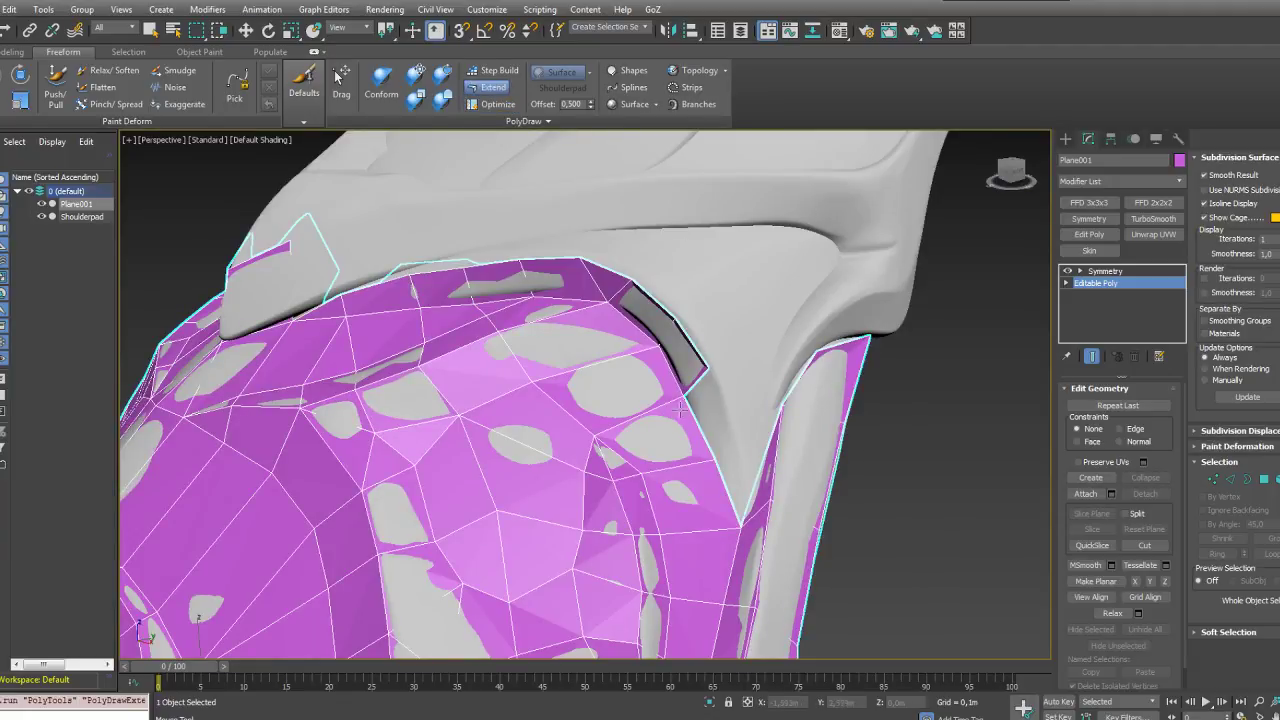
left_click_drag(680, 408, 731, 438, "shift")
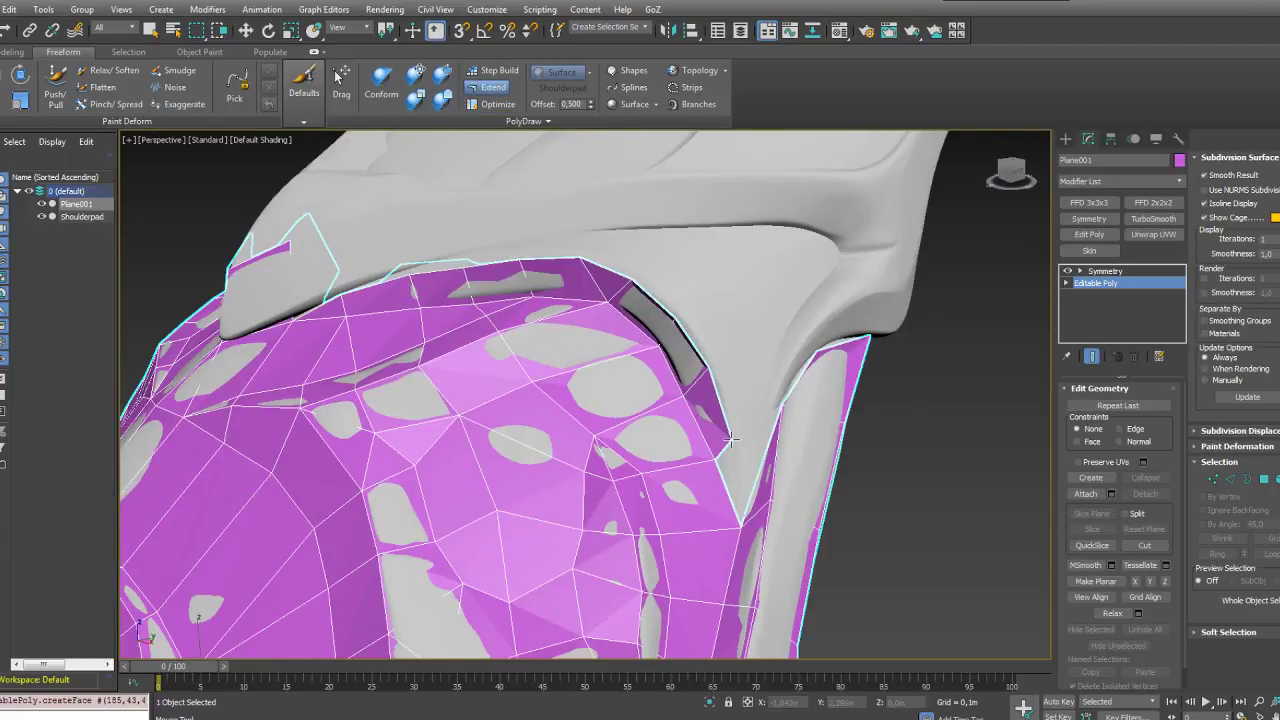
mouse_move(877, 463)
middle_mouse_down("alt")
mouse_move(923, 451)
mouse_move(877, 458)
middle_mouse_up("alt")
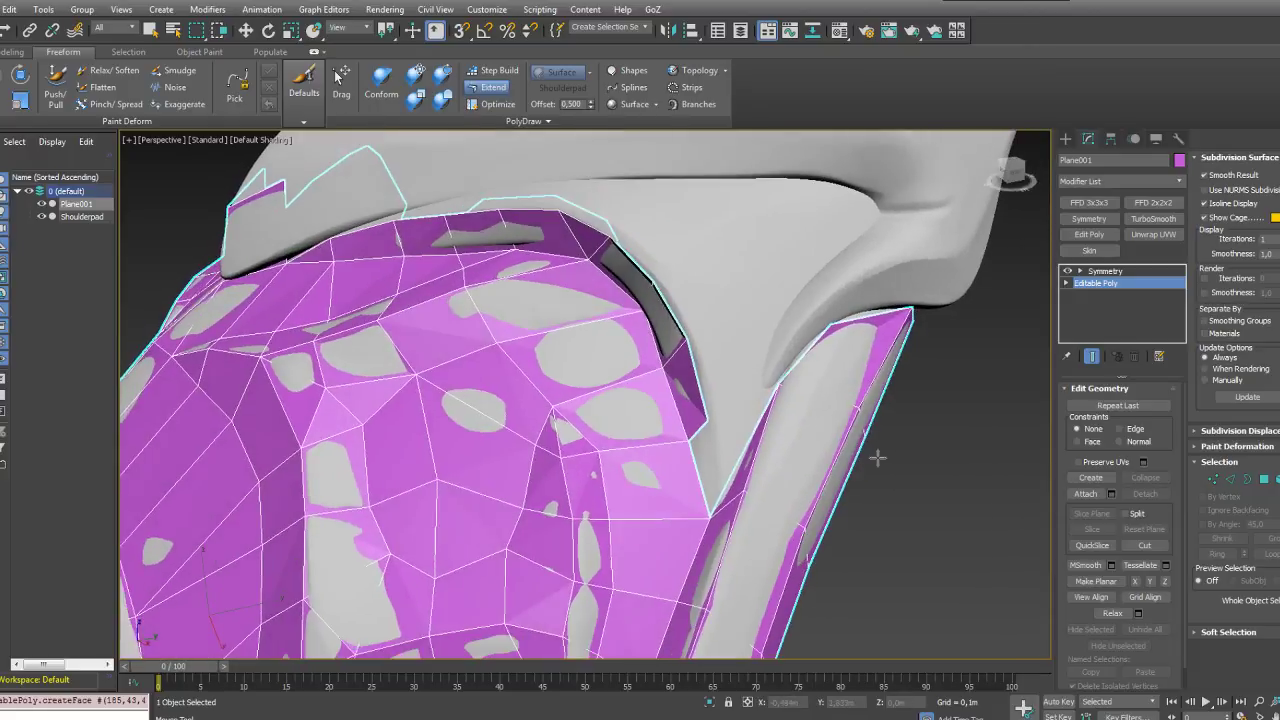
left_click_drag(692, 441, 716, 460)
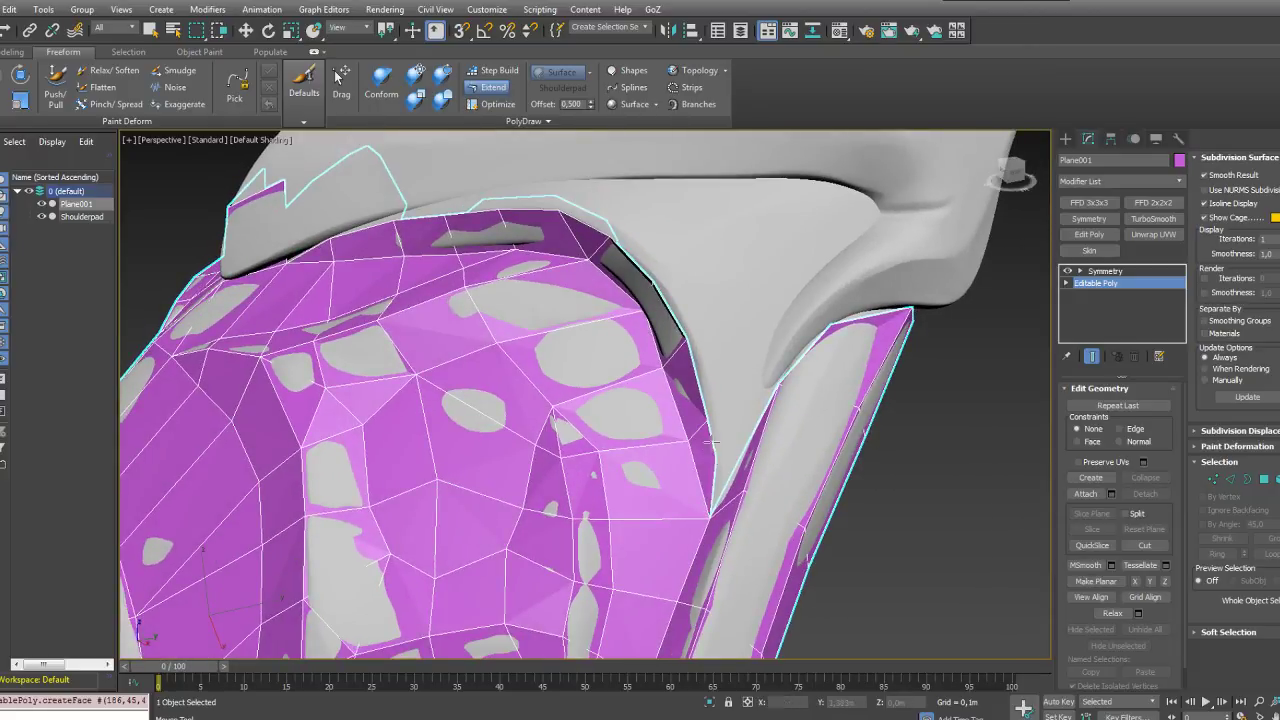
left_click(495, 104)
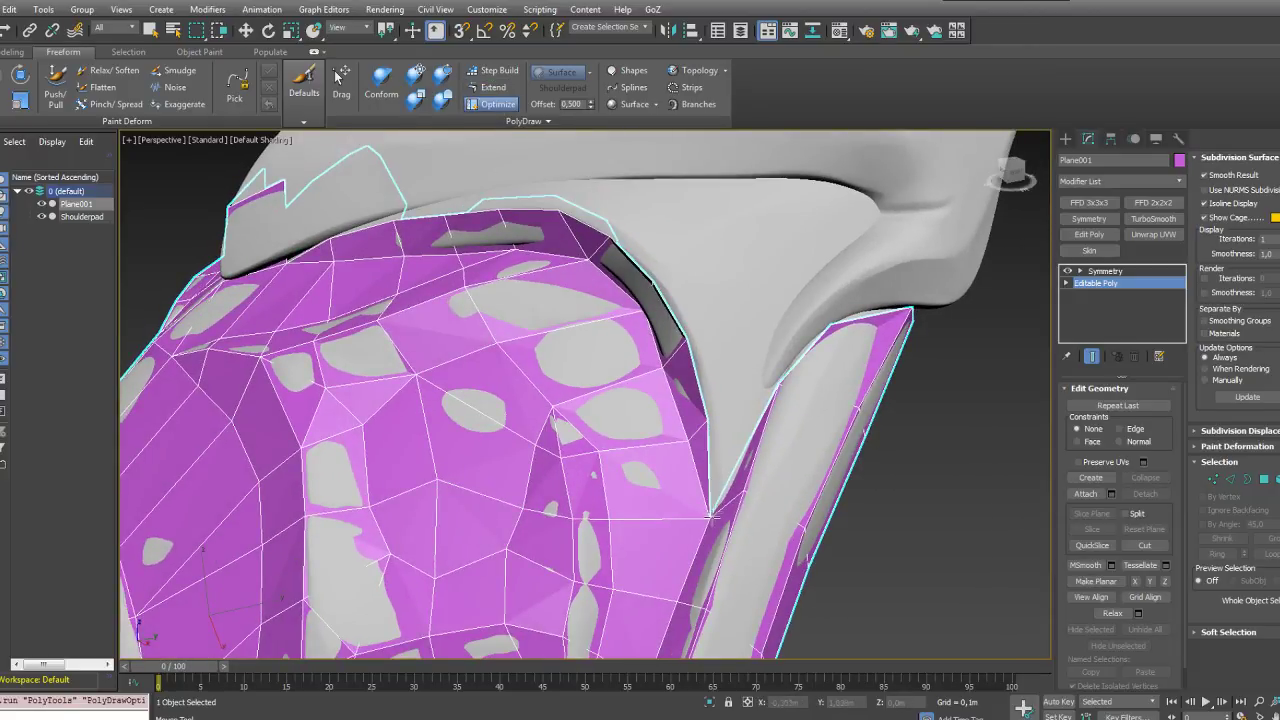
Step: Extend a polygon from the mesh border beside the arch up to the overhang's edge, and collapse its outer corner with Optimize
middle_click_drag(873, 462, 980, 421, "alt")
scroll(1003, 407, "up", 4)
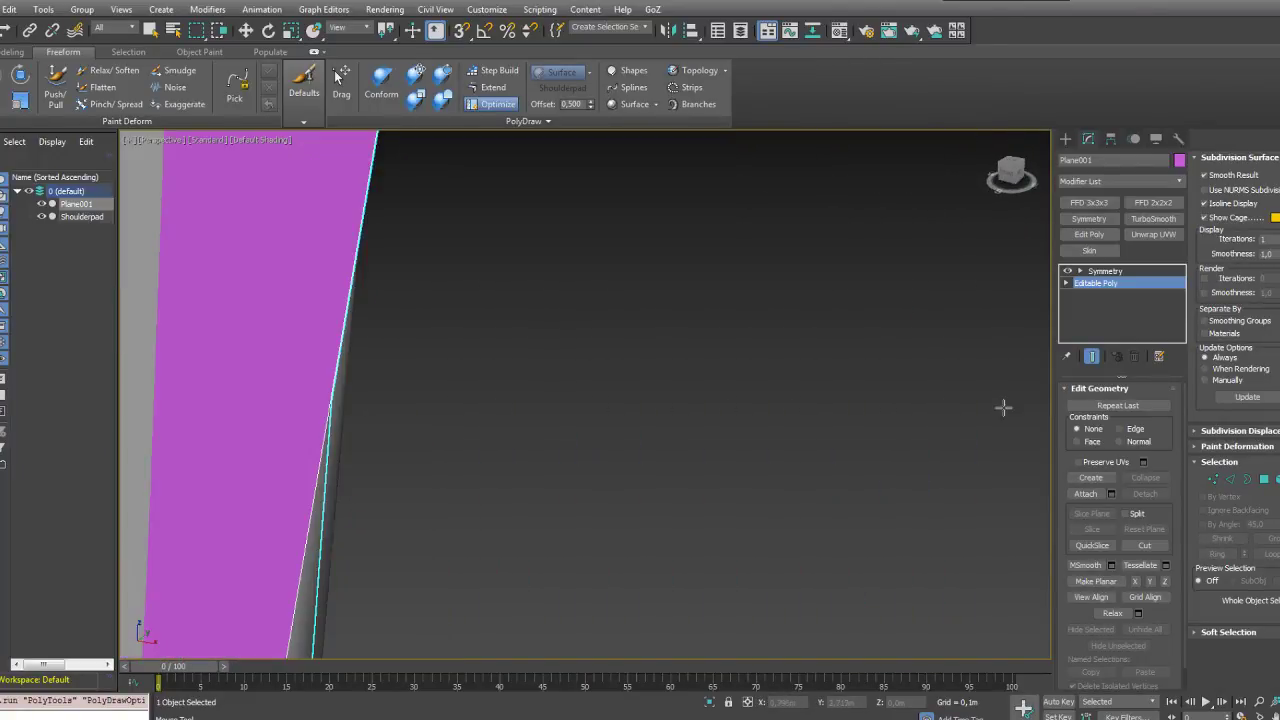
scroll(866, 369, "down", 2)
middle_click_drag(828, 377, 1001, 417)
scroll(880, 460, "up", 2)
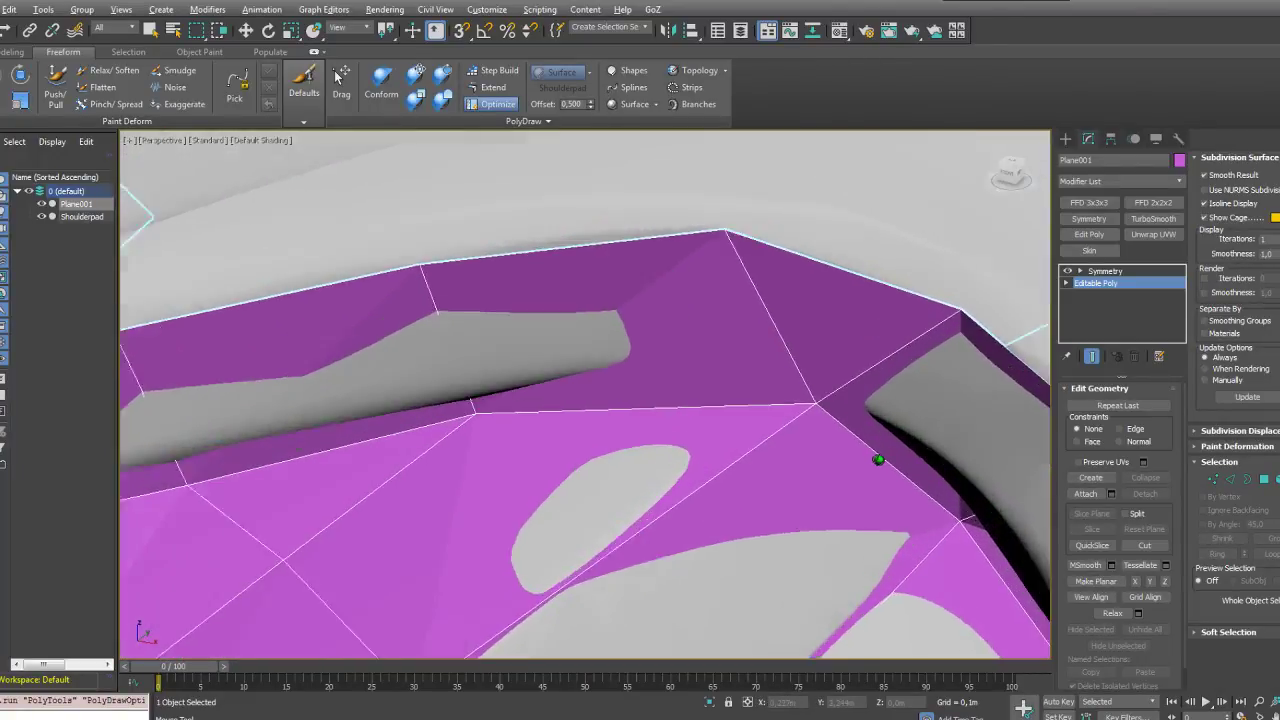
scroll(880, 460, "down", 6)
mouse_move(672, 445)
middle_mouse_down("alt")
mouse_move(658, 467)
mouse_move(671, 469)
middle_mouse_up("alt")
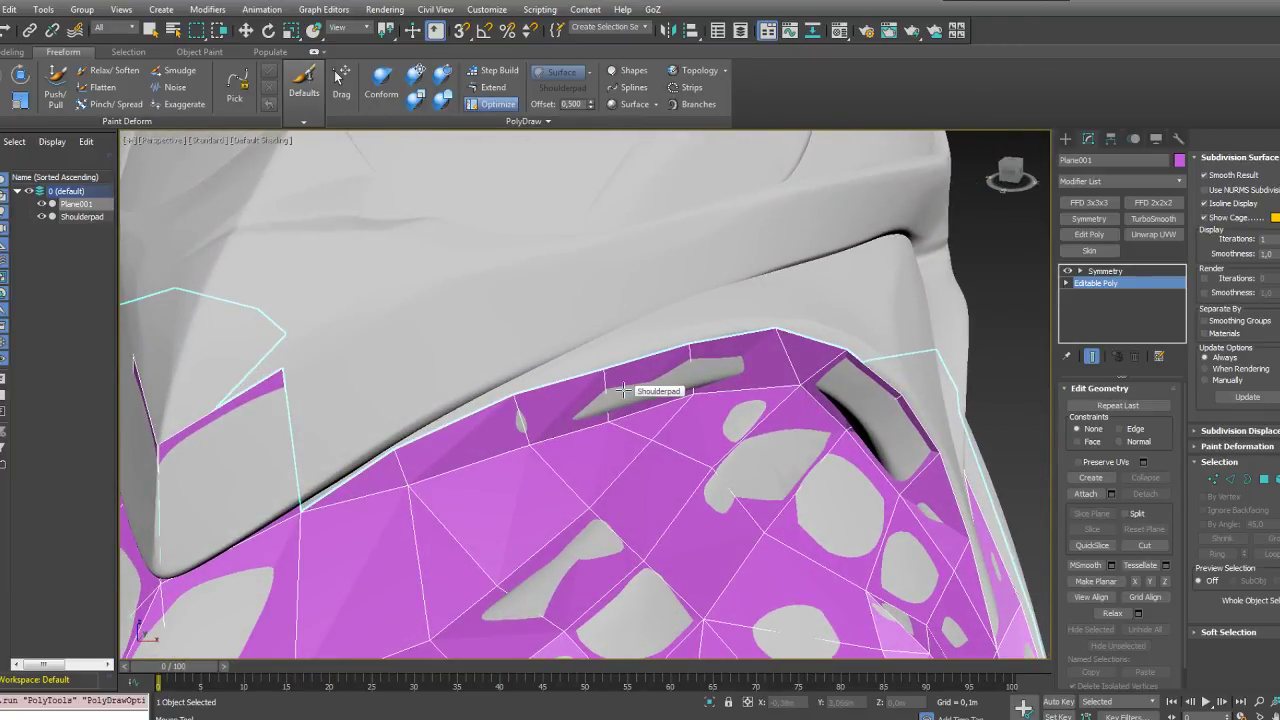
left_click(490, 87)
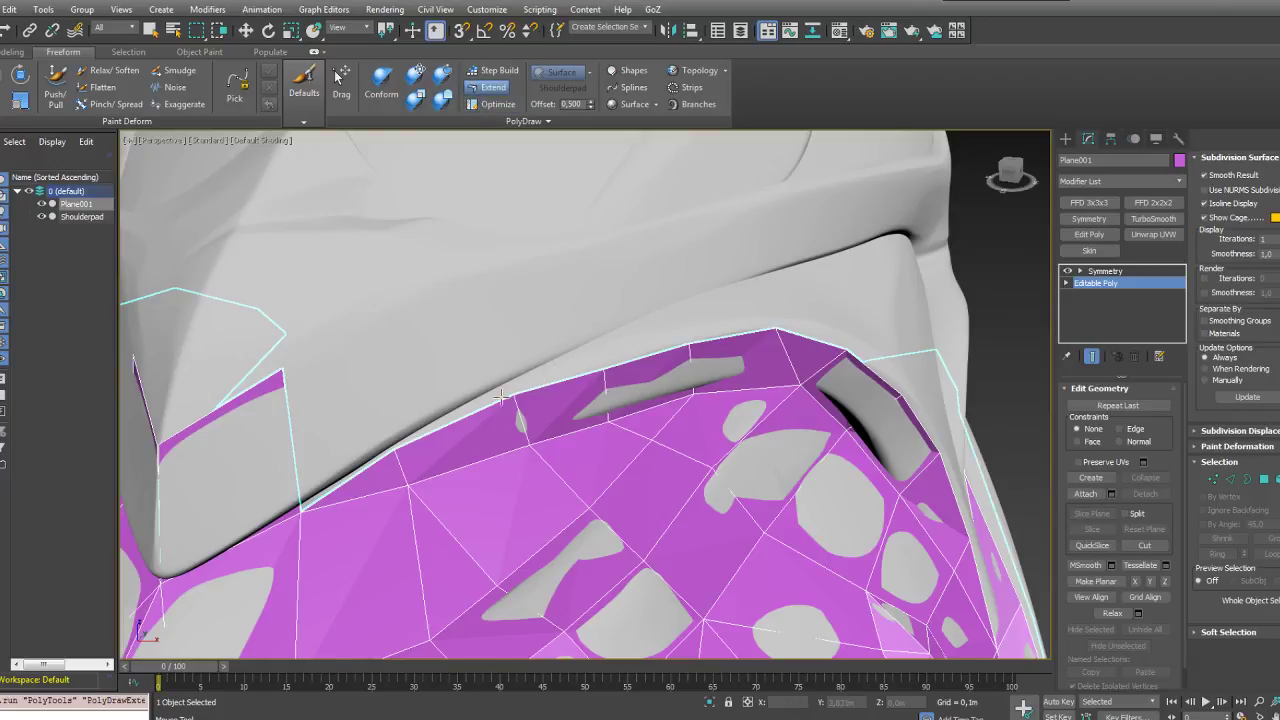
mouse_move(500, 397)
left_mouse_down("shift")
mouse_move(451, 374)
mouse_move(510, 355)
mouse_move(511, 383)
left_mouse_up("shift")
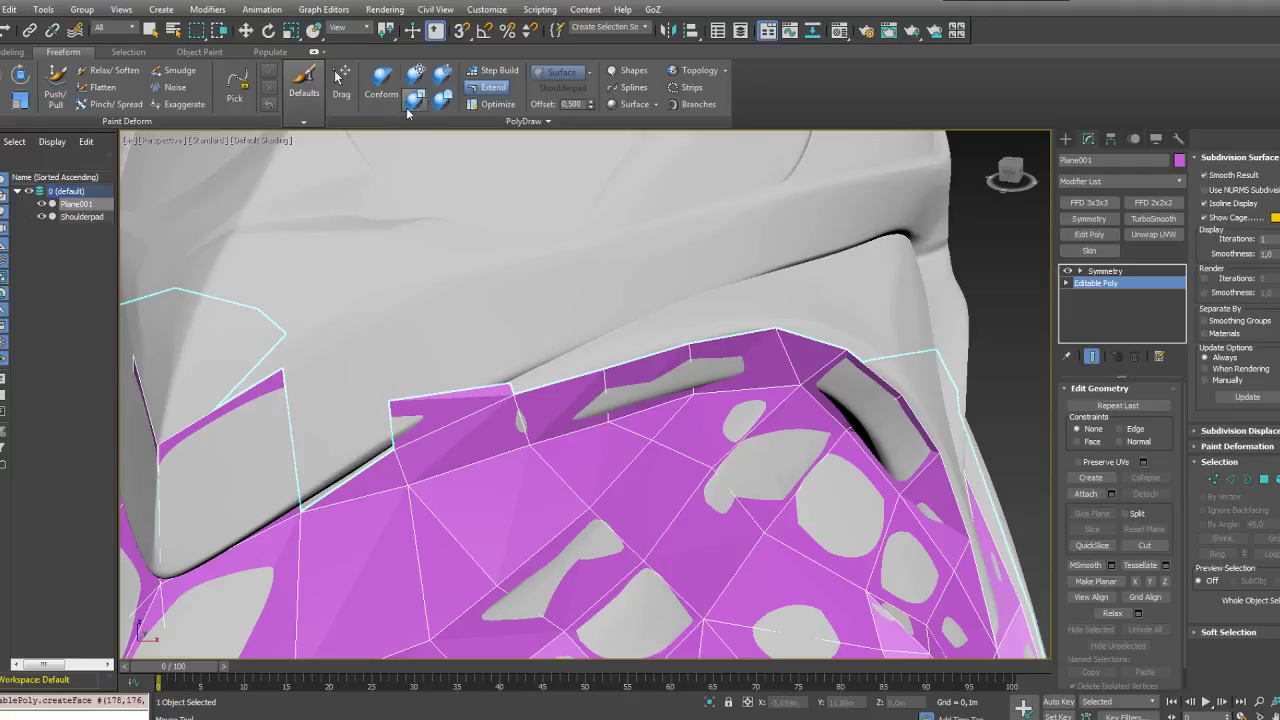
left_click(492, 104)
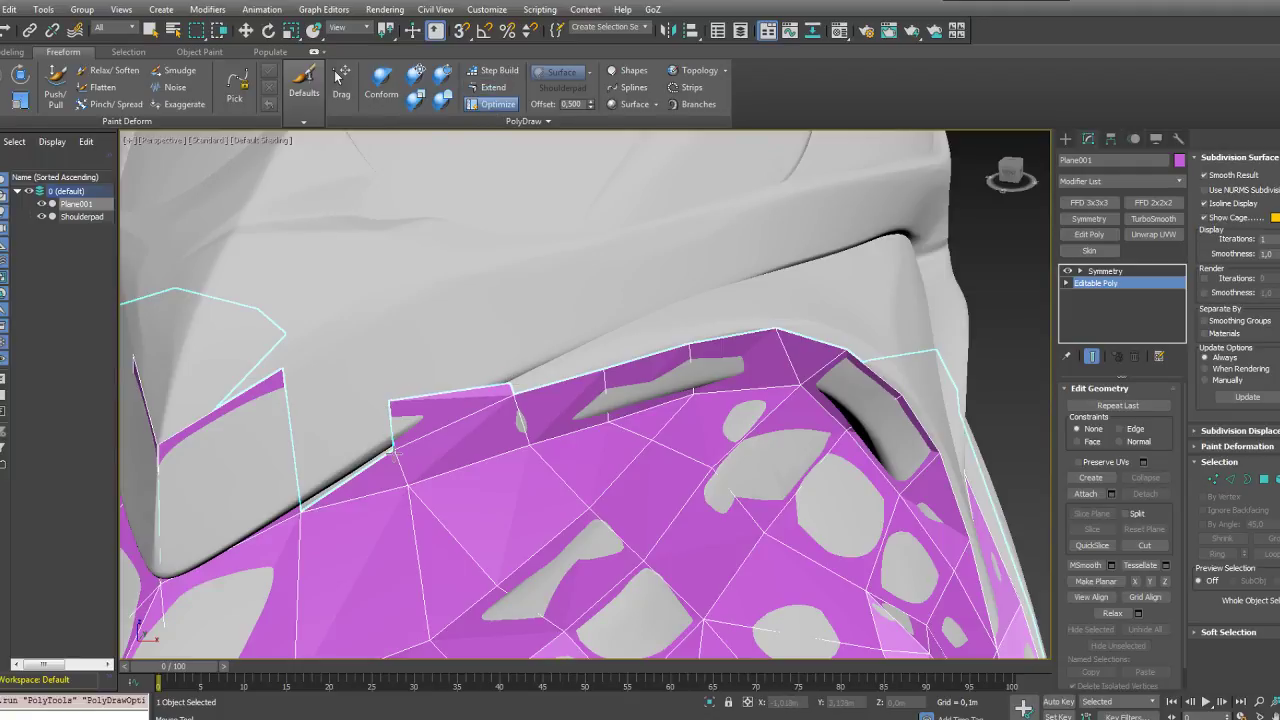
left_click_drag(390, 402, 396, 451)
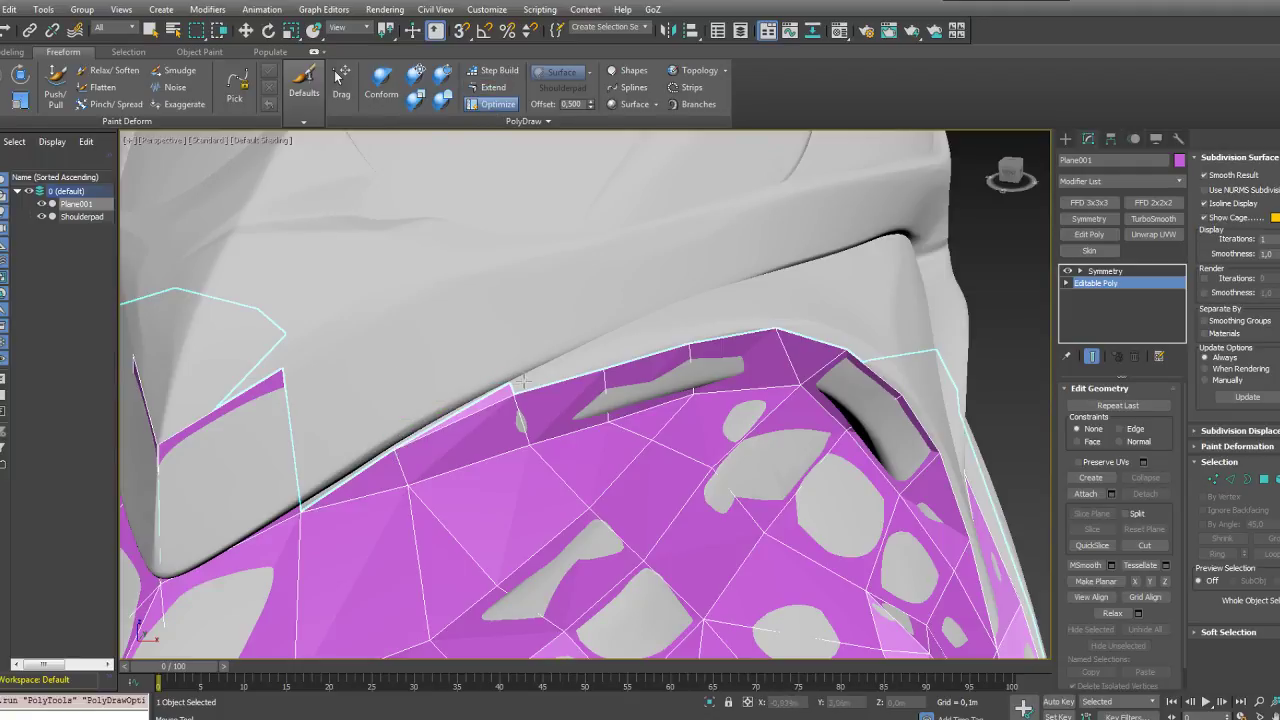
Step: Extend a row of polygons along the crease under the upper plate past the arch's top, and adjust its end corners
left_click(487, 90)
left_click_drag(516, 392, 674, 303)
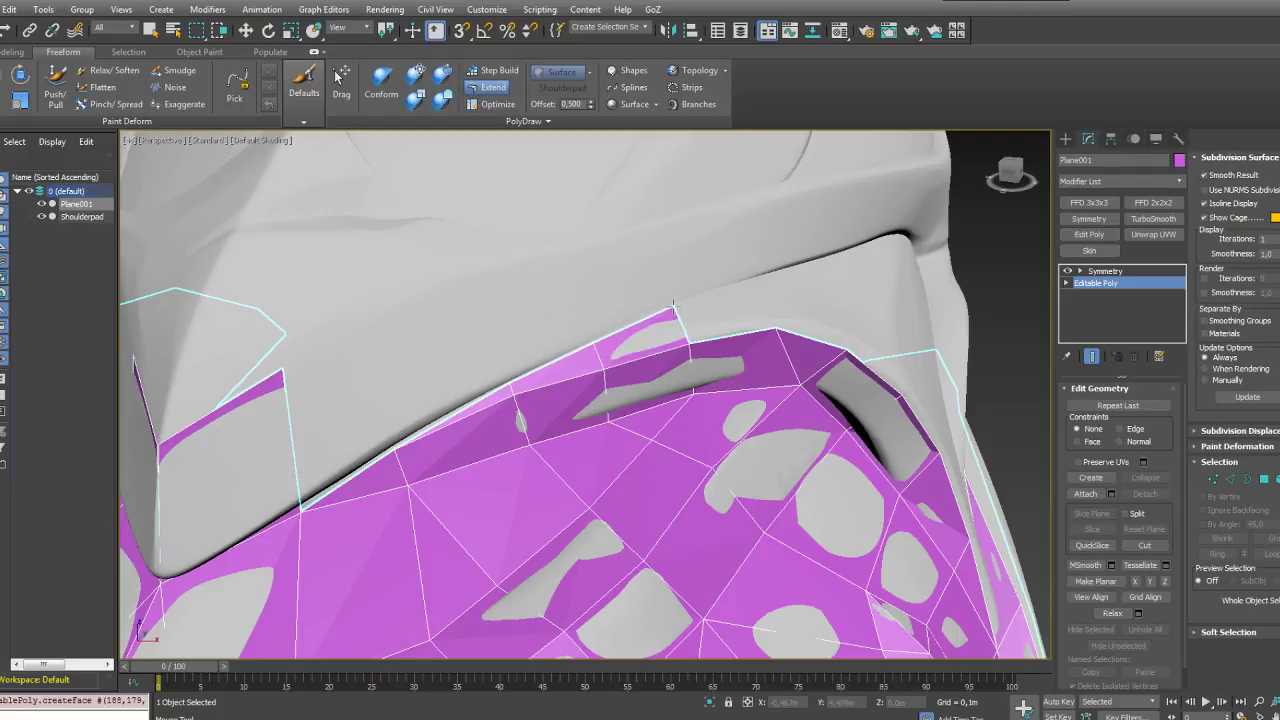
middle_click_drag(730, 321, 600, 380, "alt")
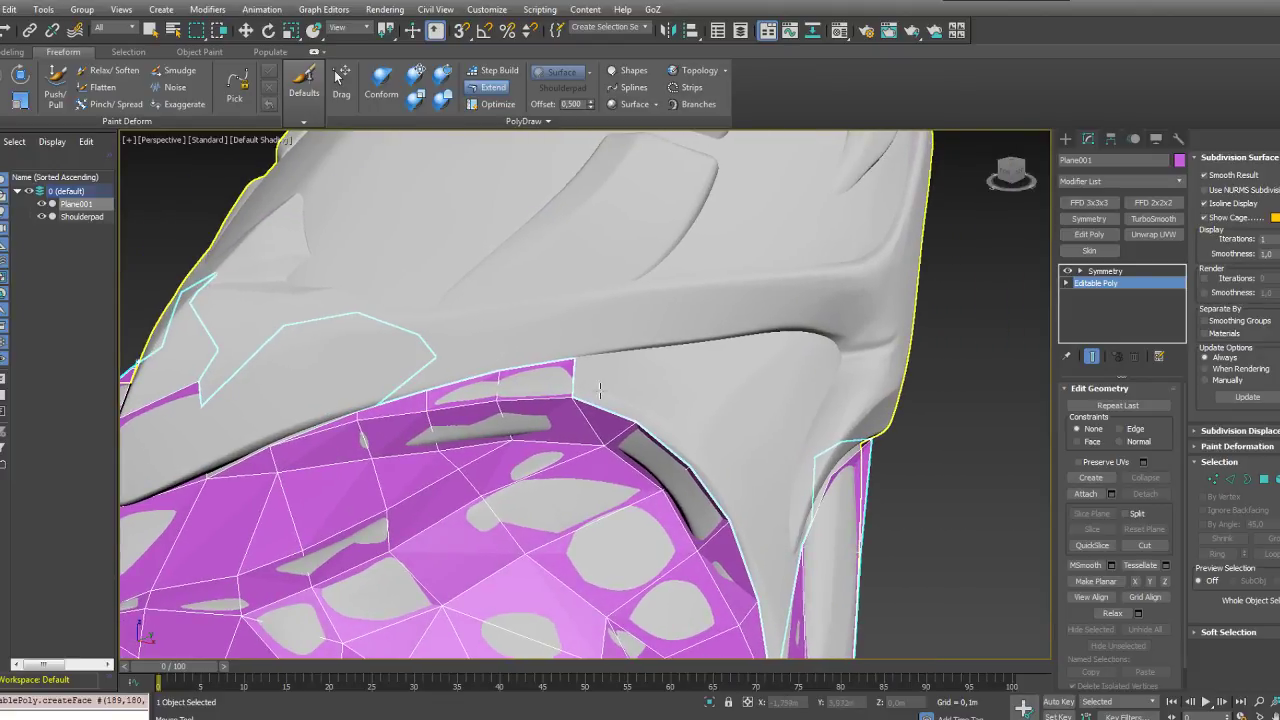
left_click_drag(655, 355, 657, 347)
middle_click_drag(678, 376, 496, 387)
left_click_drag(482, 393, 558, 424, "shift")
middle_click_drag(558, 424, 542, 421, "alt")
left_click_drag(540, 446, 491, 446, "ctrl+alt+shift")
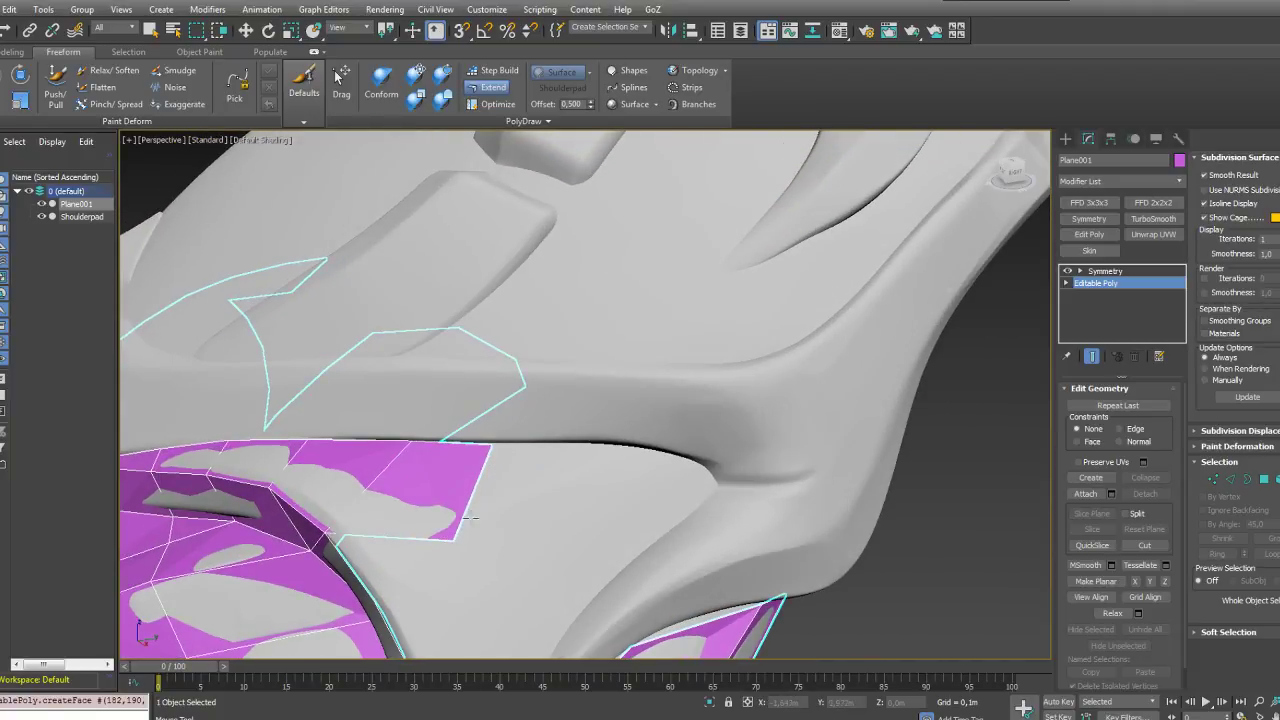
left_click_drag(454, 541, 463, 537, "ctrl+alt+shift")
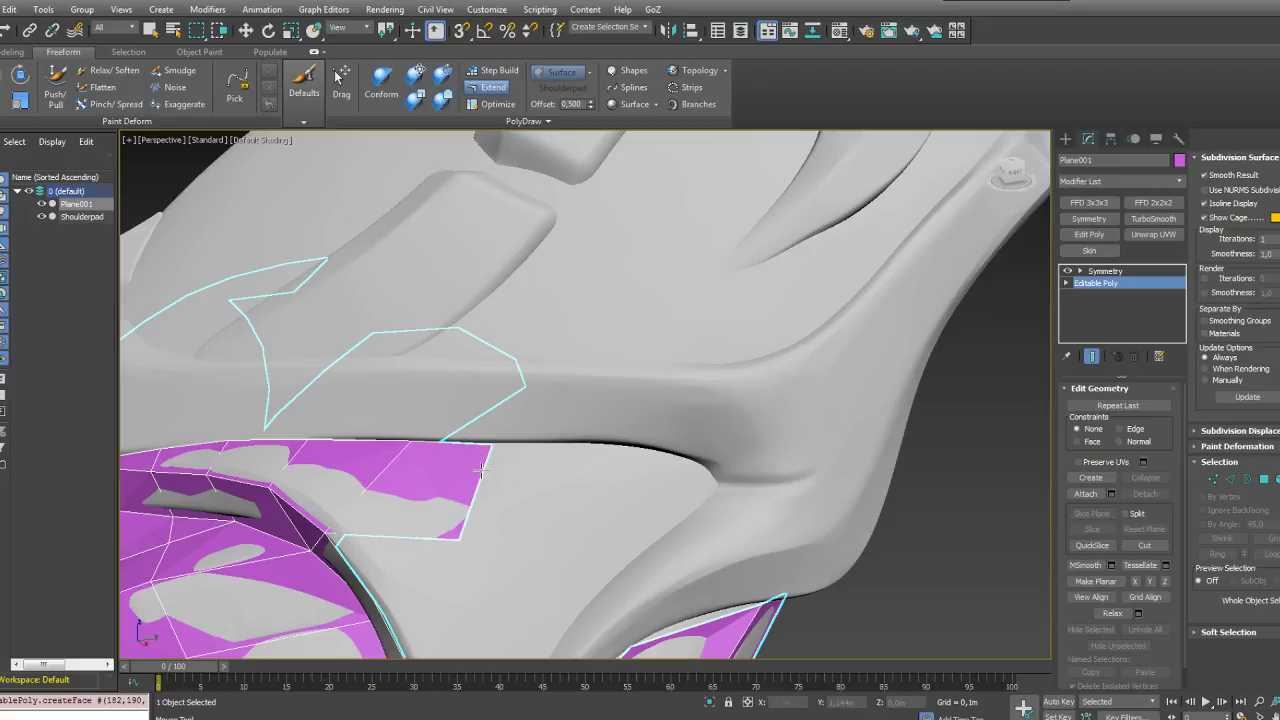
Step: Continue the crease row with more polygons toward the side plate's outer corner, aligning the end vertices to the sculpt
left_click_drag(482, 472, 566, 490, "shift")
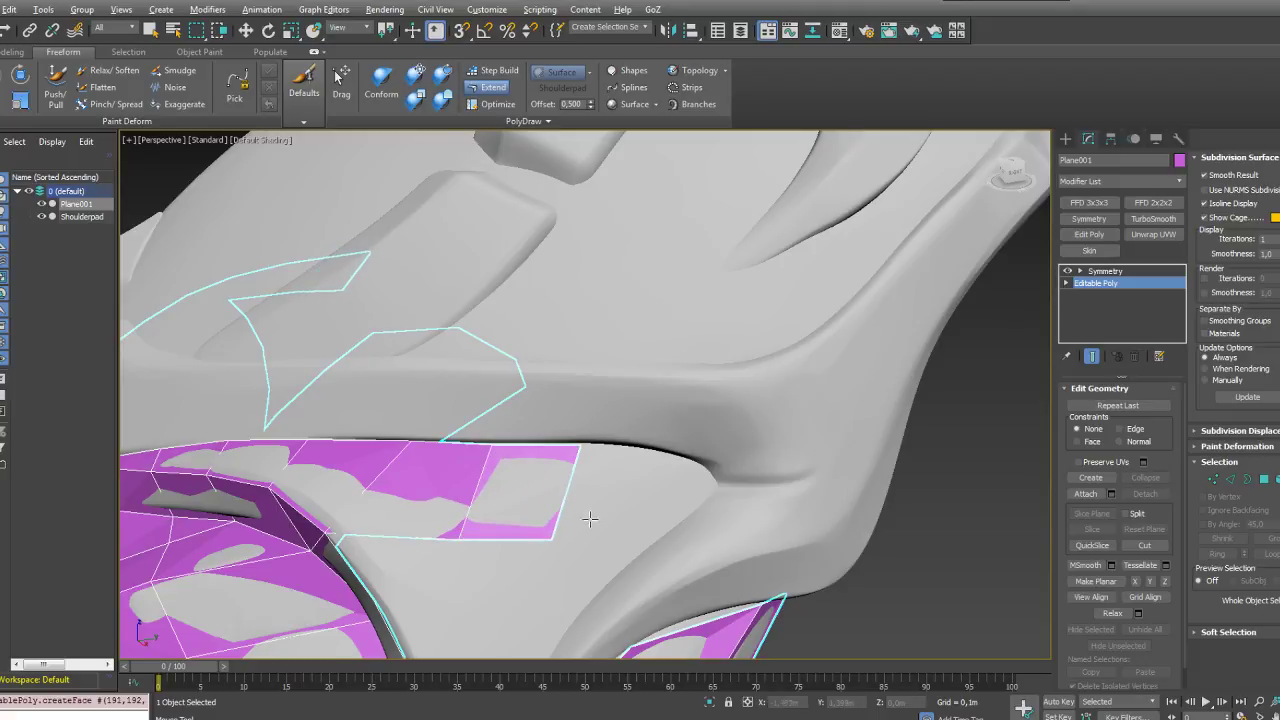
mouse_move(587, 516)
middle_mouse_down("alt")
mouse_move(573, 535)
mouse_move(579, 514)
middle_mouse_up("alt")
left_click_drag(565, 482, 587, 481, "ctrl+alt+shift")
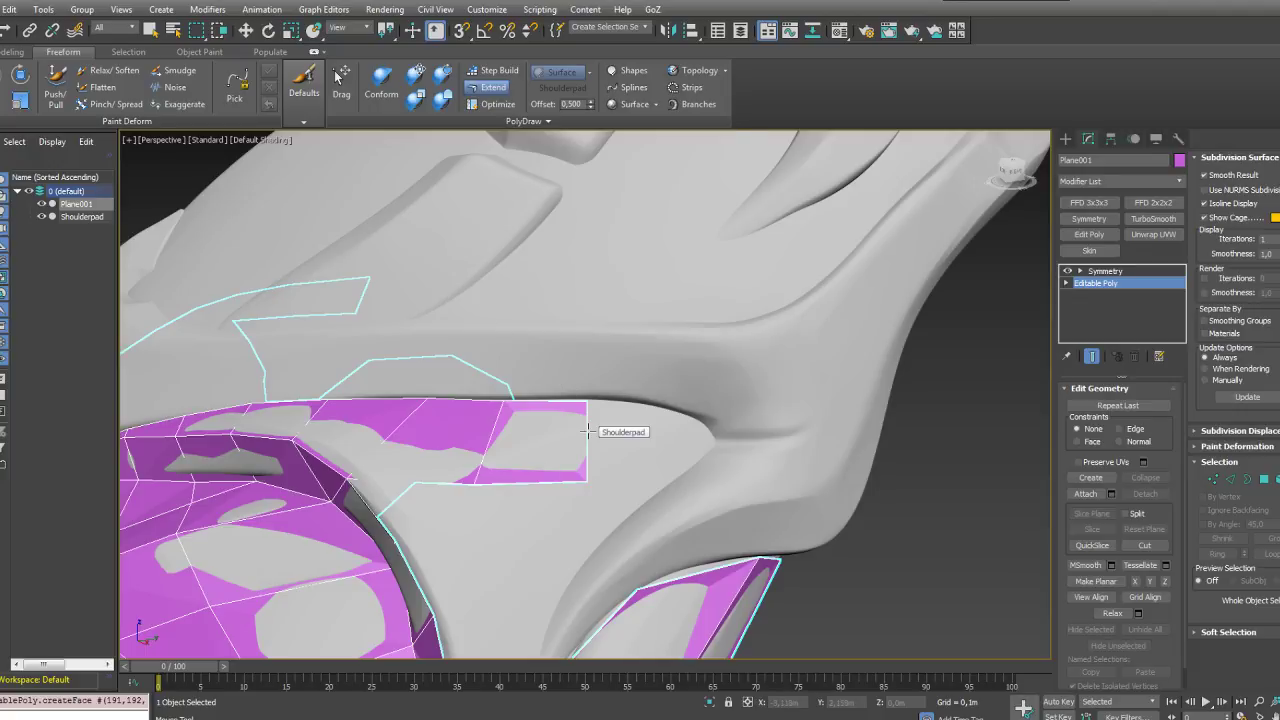
left_click_drag(588, 432, 707, 428)
left_click_drag(706, 487, 708, 449)
Step: Extend polygons down the side plate alongside the arch's curved groove, and adjust their corners on the surface
middle_click_drag(709, 450, 555, 504, "alt")
scroll(597, 447, "down", 3)
left_click_drag(494, 481, 598, 533)
middle_click_drag(598, 533, 537, 486, "alt")
left_click_drag(493, 461, 588, 529)
middle_click_drag(588, 529, 544, 420, "alt")
left_click_drag(477, 425, 509, 460)
left_click_drag(475, 355, 484, 373)
Step: Fill in polygons between the groove strip and the crease row, and collapse the filler's extra corner with Optimize
left_click_drag(505, 415, 589, 354, "shift")
mouse_move(560, 311)
left_mouse_down()
mouse_move(582, 323)
mouse_move(575, 289)
mouse_move(571, 324)
left_mouse_up()
left_click(548, 316, "ctrl")
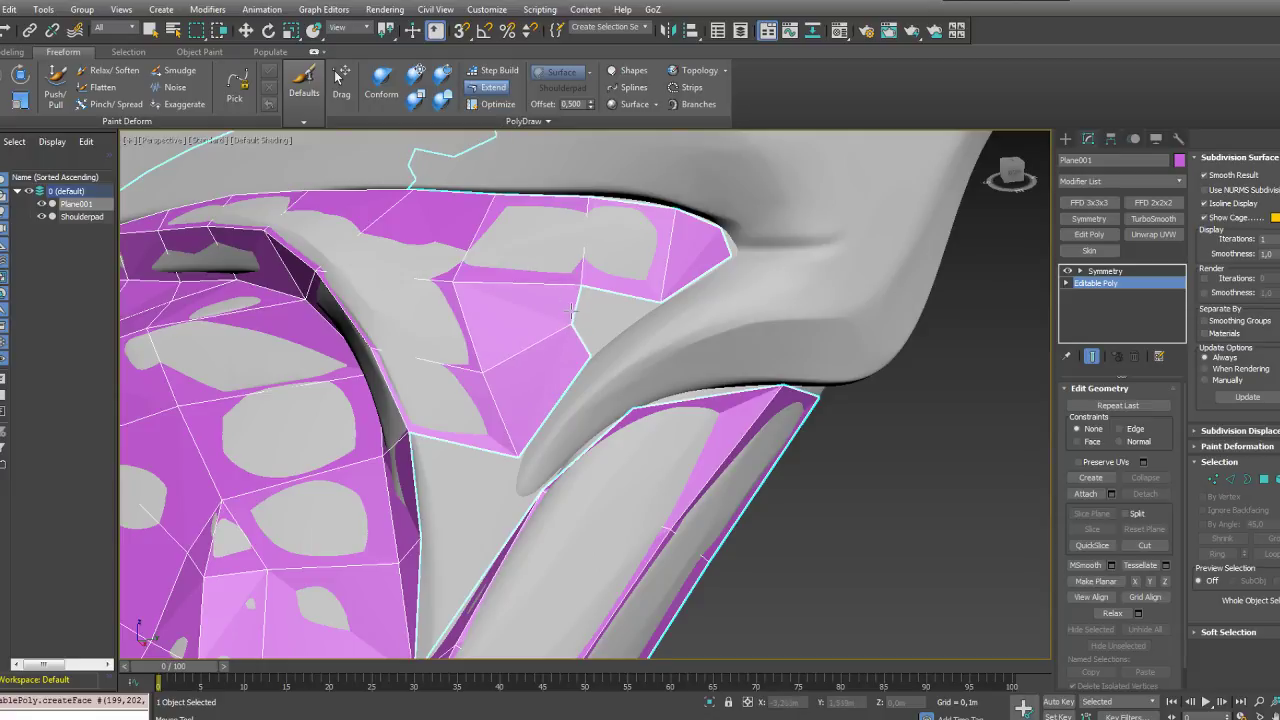
left_click(493, 104)
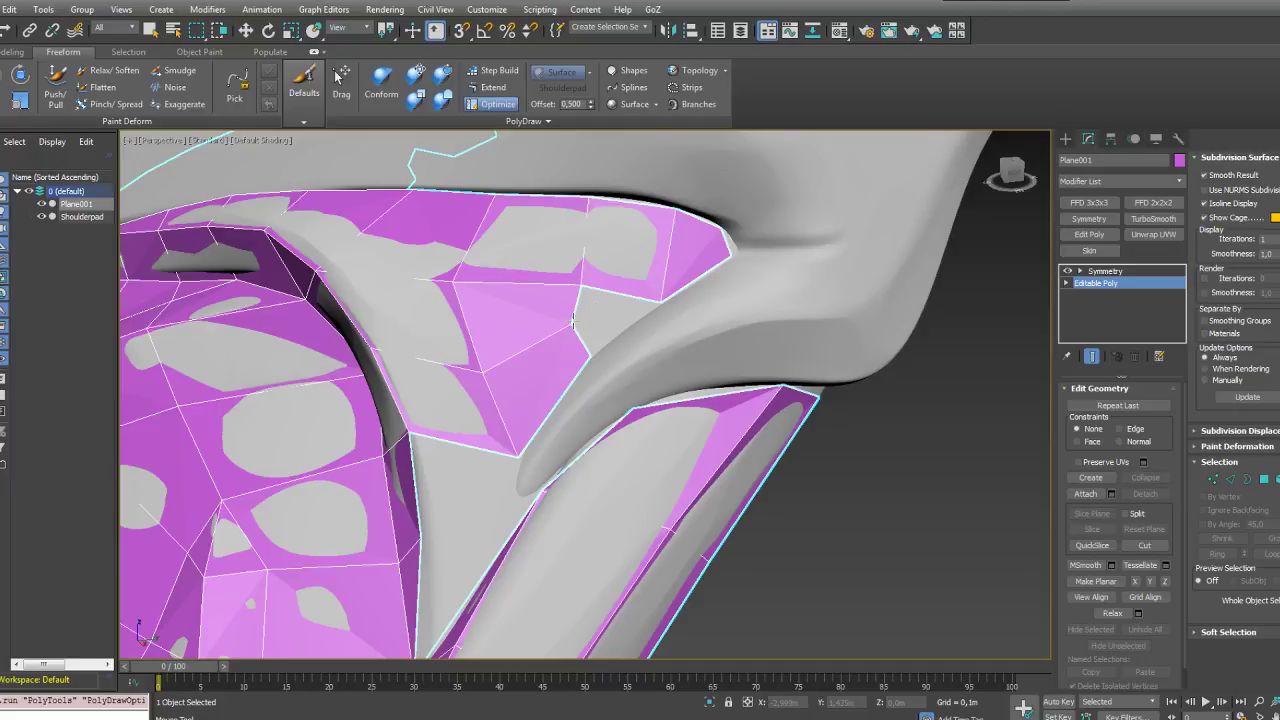
left_click_drag(574, 324, 579, 291)
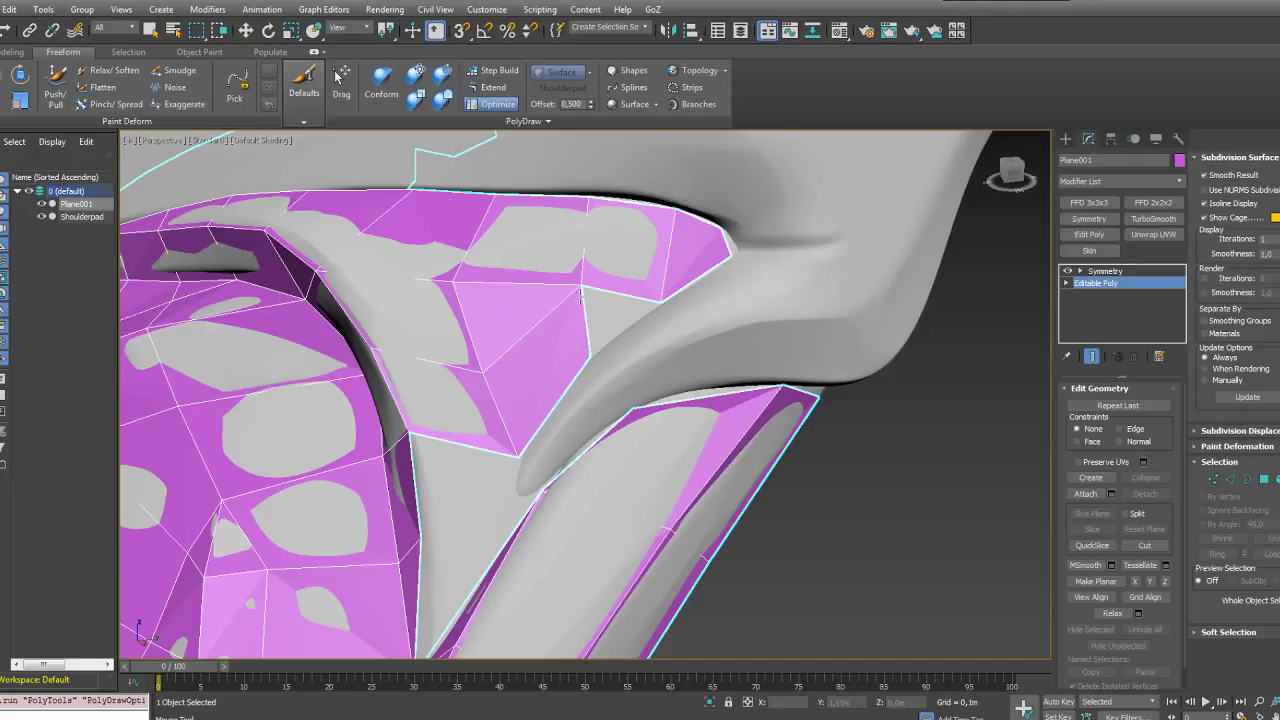
Step: Try to close the remaining notch on the side plate by collapsing its vertices and neighbouring edges with Optimize
left_click_drag(591, 351, 660, 303)
middle_click_drag(558, 340, 586, 335, "alt")
left_click_drag(539, 363, 580, 331)
left_click_drag(618, 276, 589, 279)
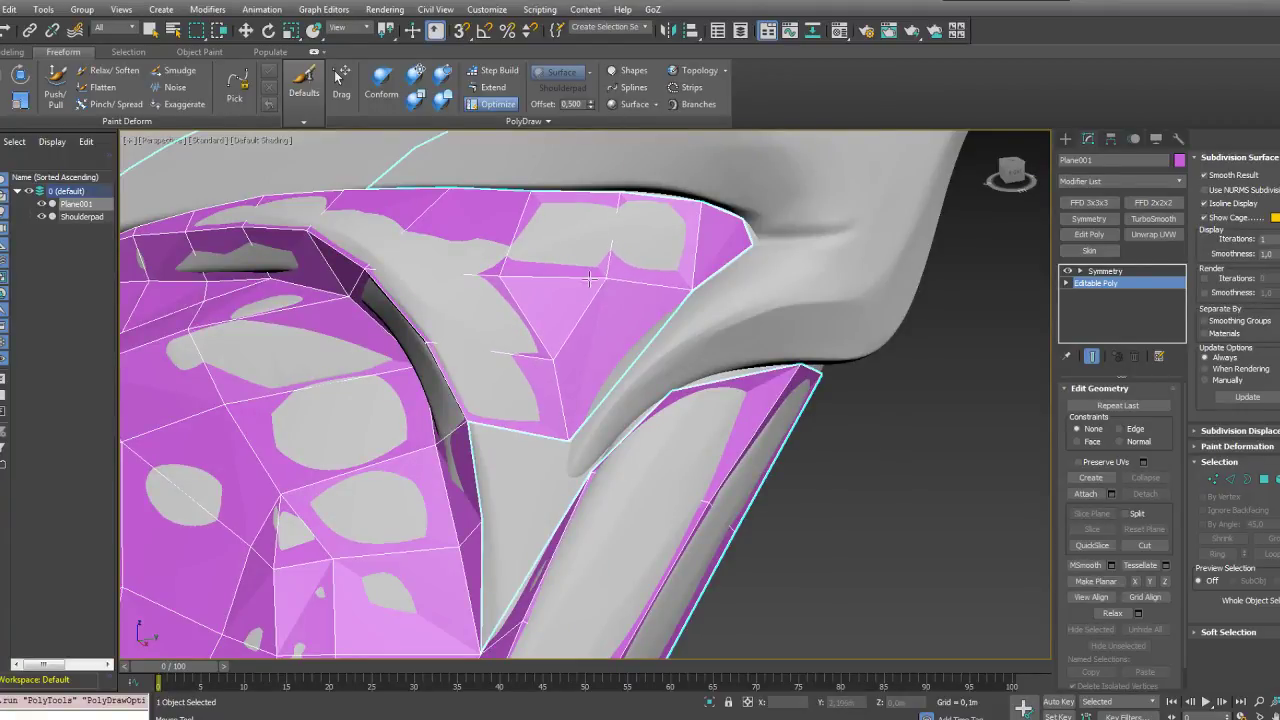
Step: Undo the last three Optimize edits on the side plate
middle_click_drag(502, 276, 565, 307, "alt")
key("ctrl+z")
key("ctrl+z")
key("ctrl+z")
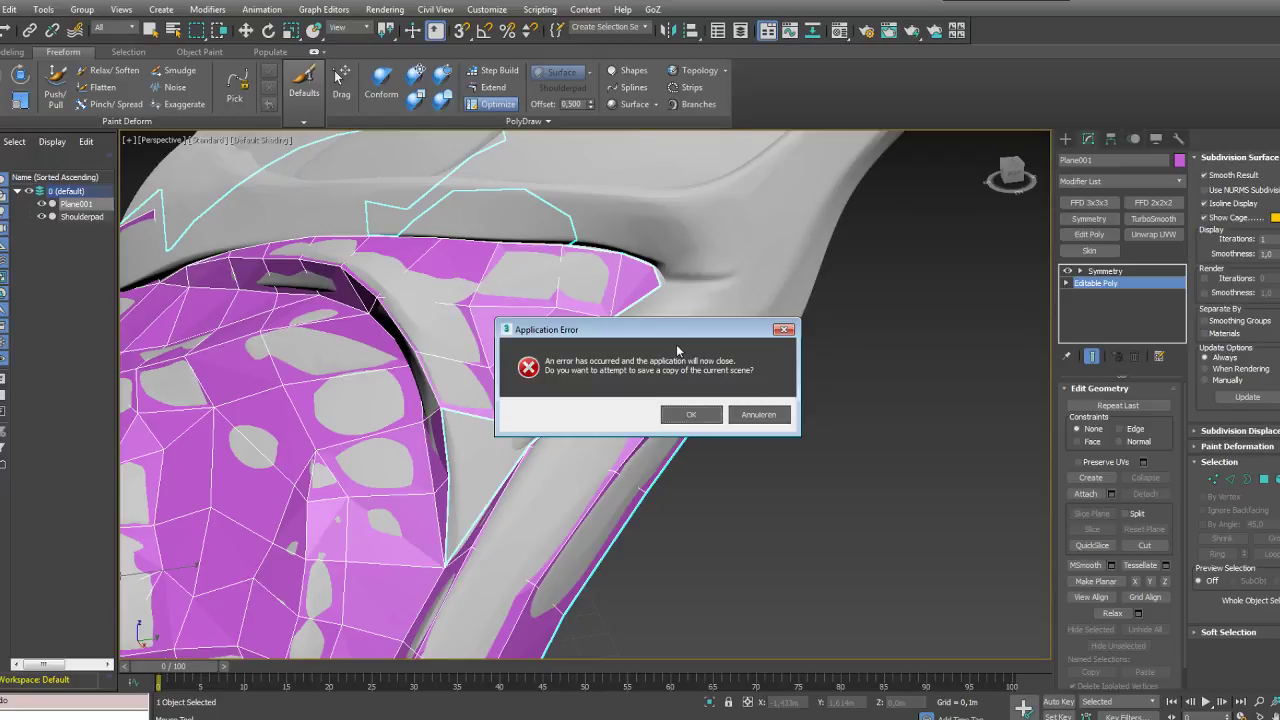
Step: Save a recovery copy of the current scene and let the crashed application close
left_click(691, 414)
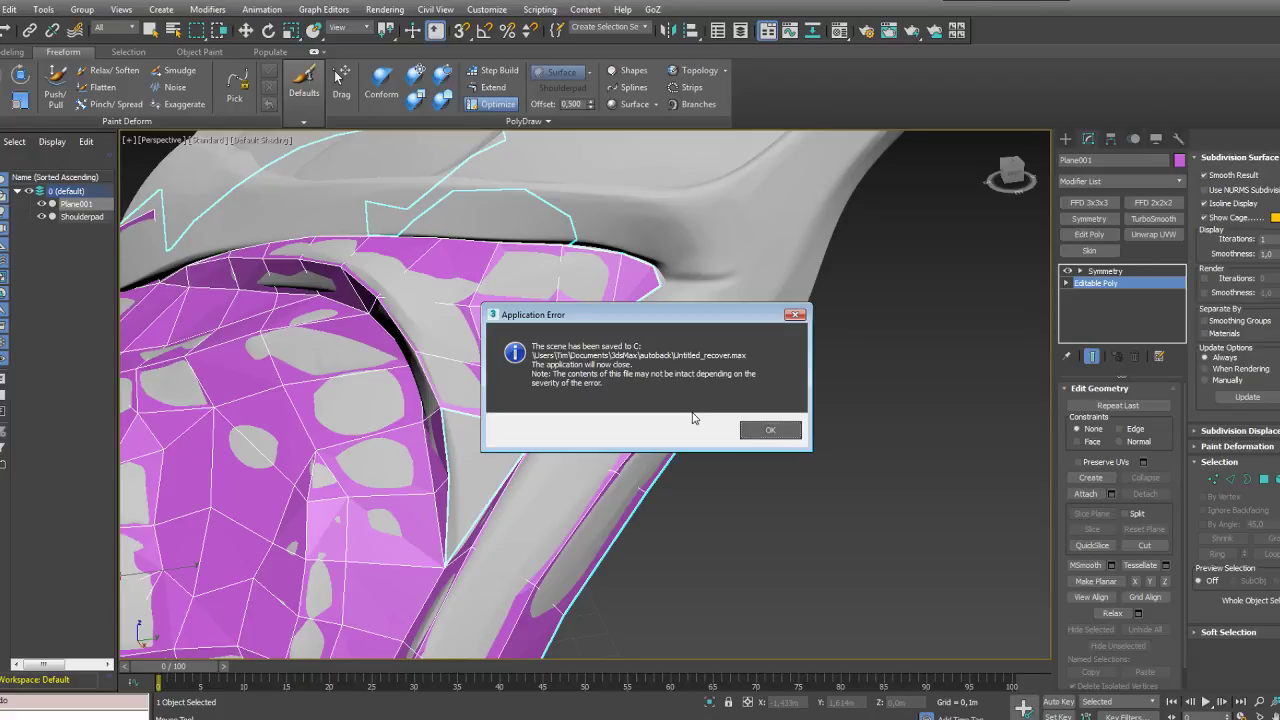
left_click(770, 430)
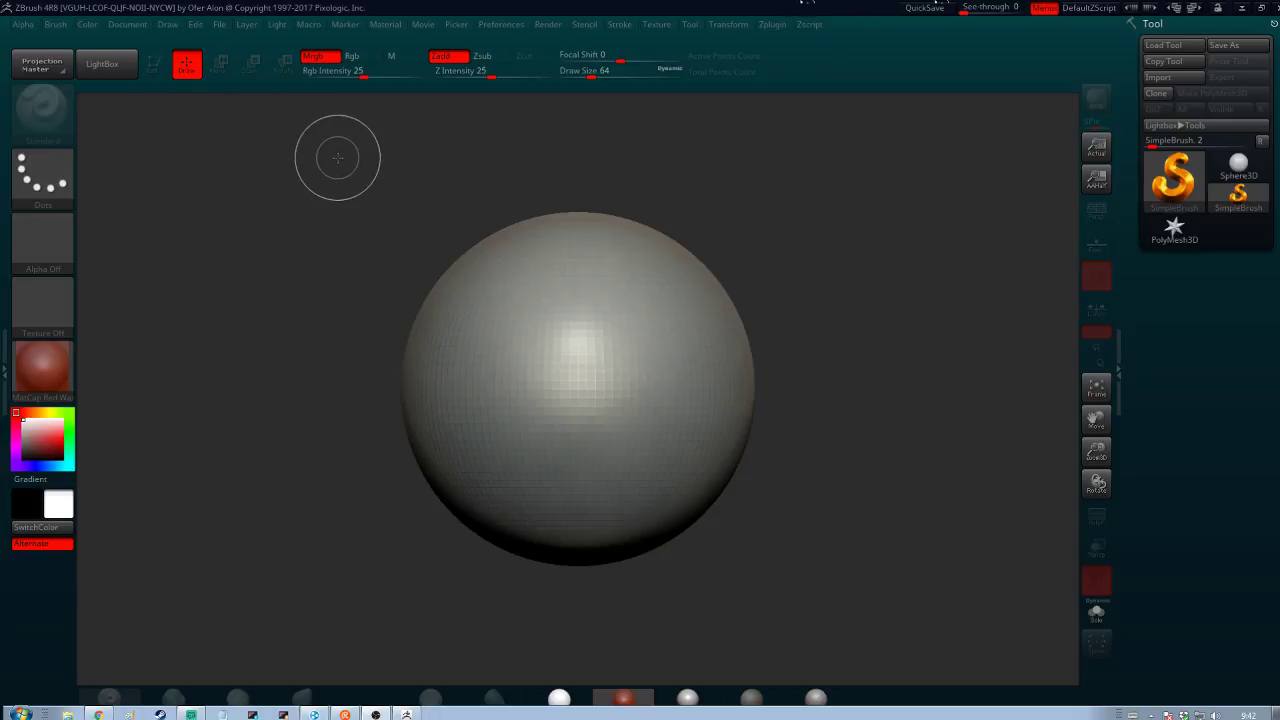
Step: In ZBrush, load Tutorial_pauldron.ZTL from the recent files and place it on the canvas in edit mode
left_click(57, 26)
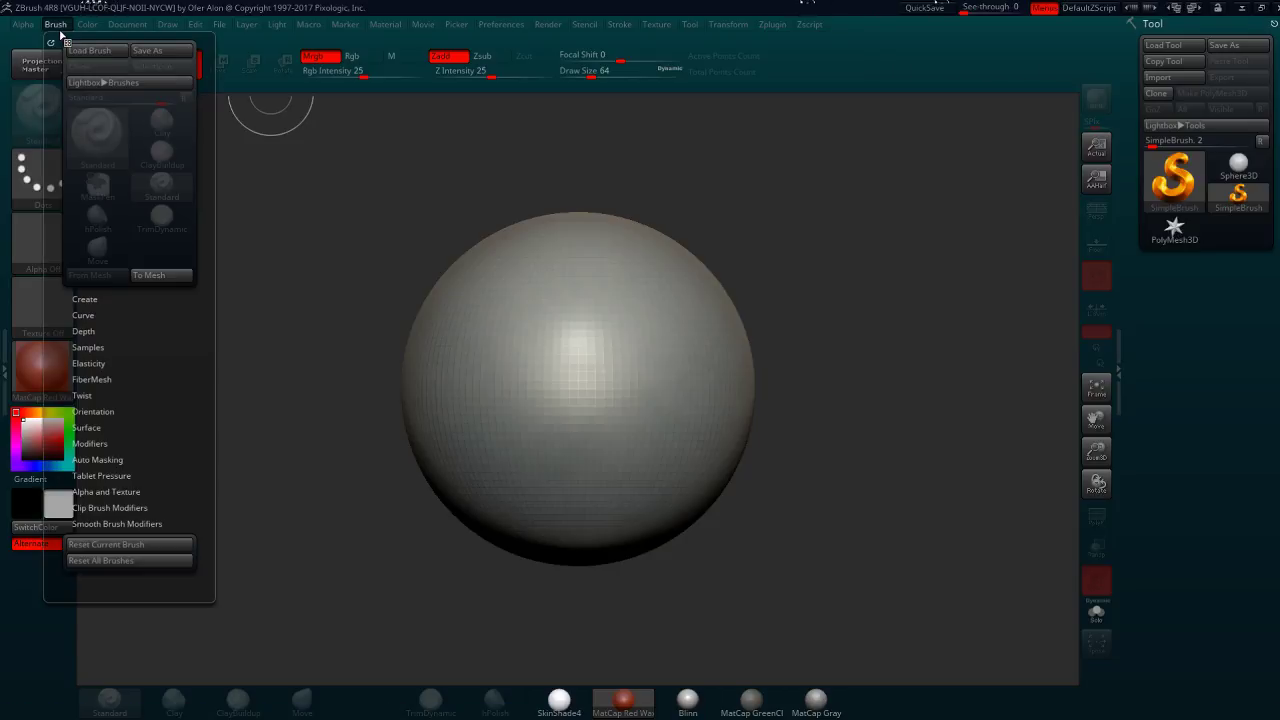
left_click(103, 62)
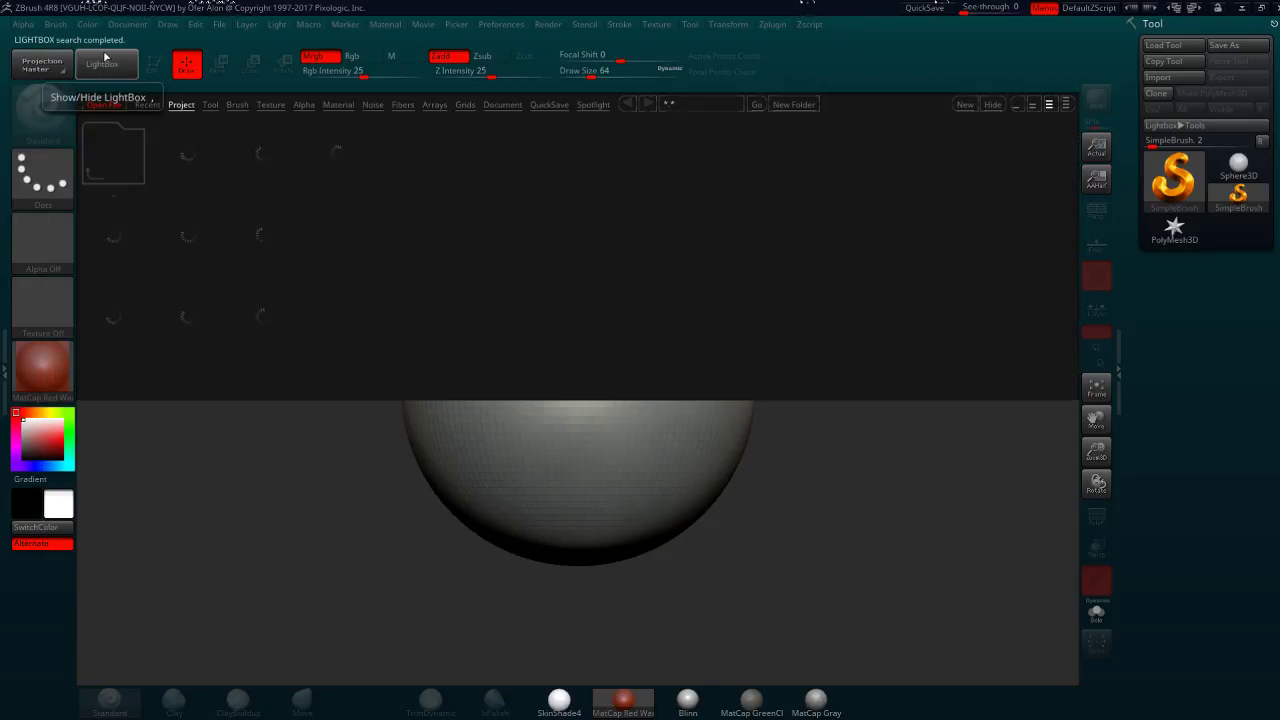
left_click(146, 105)
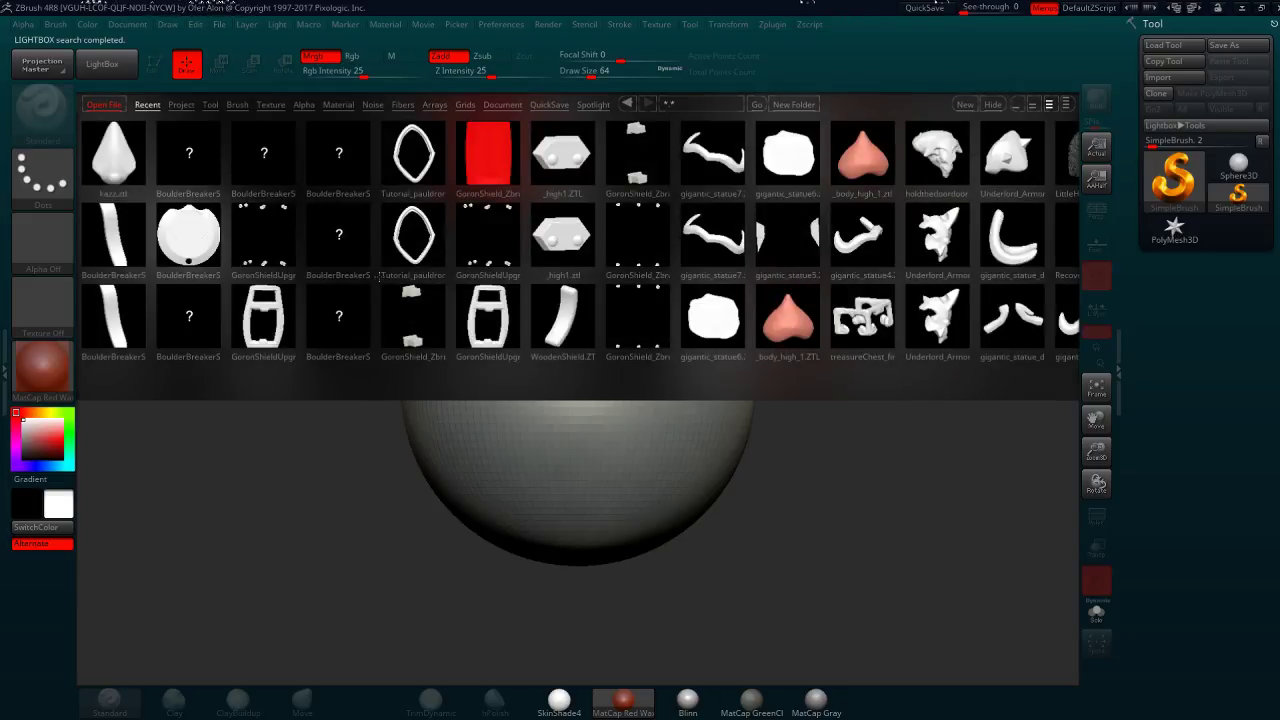
double_click(406, 153)
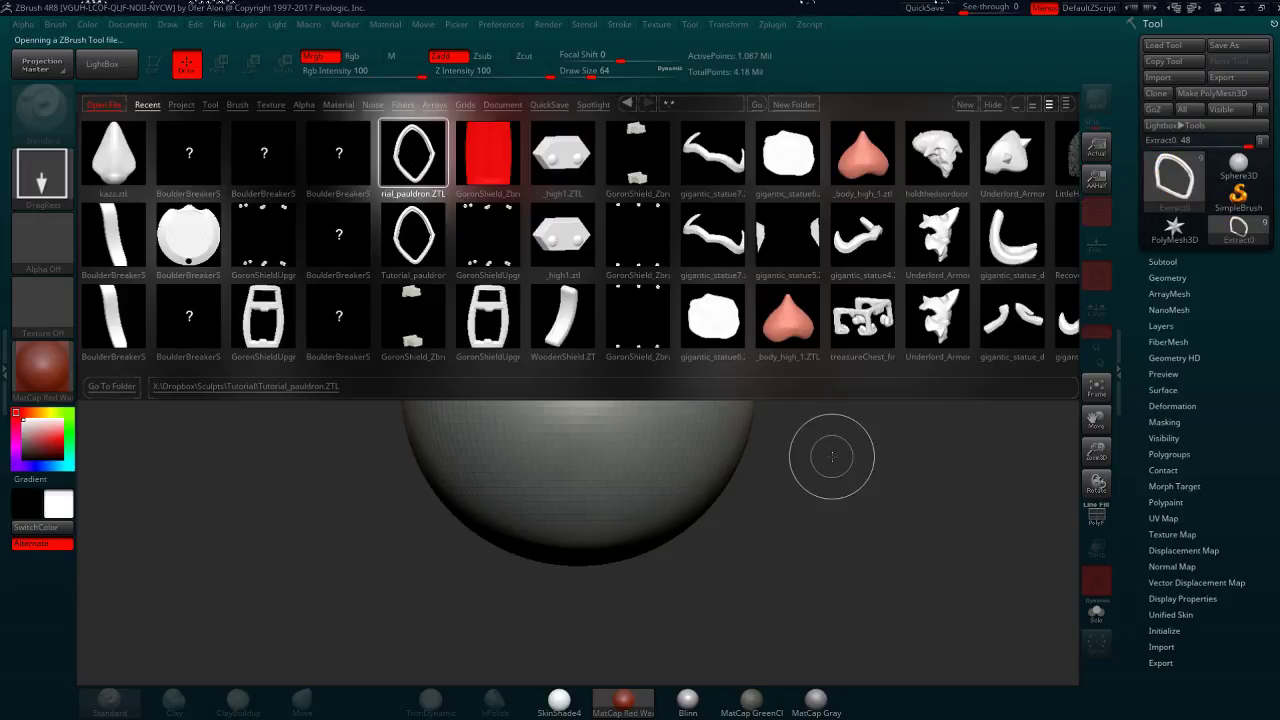
left_click_drag(828, 450, 814, 512)
key("t")
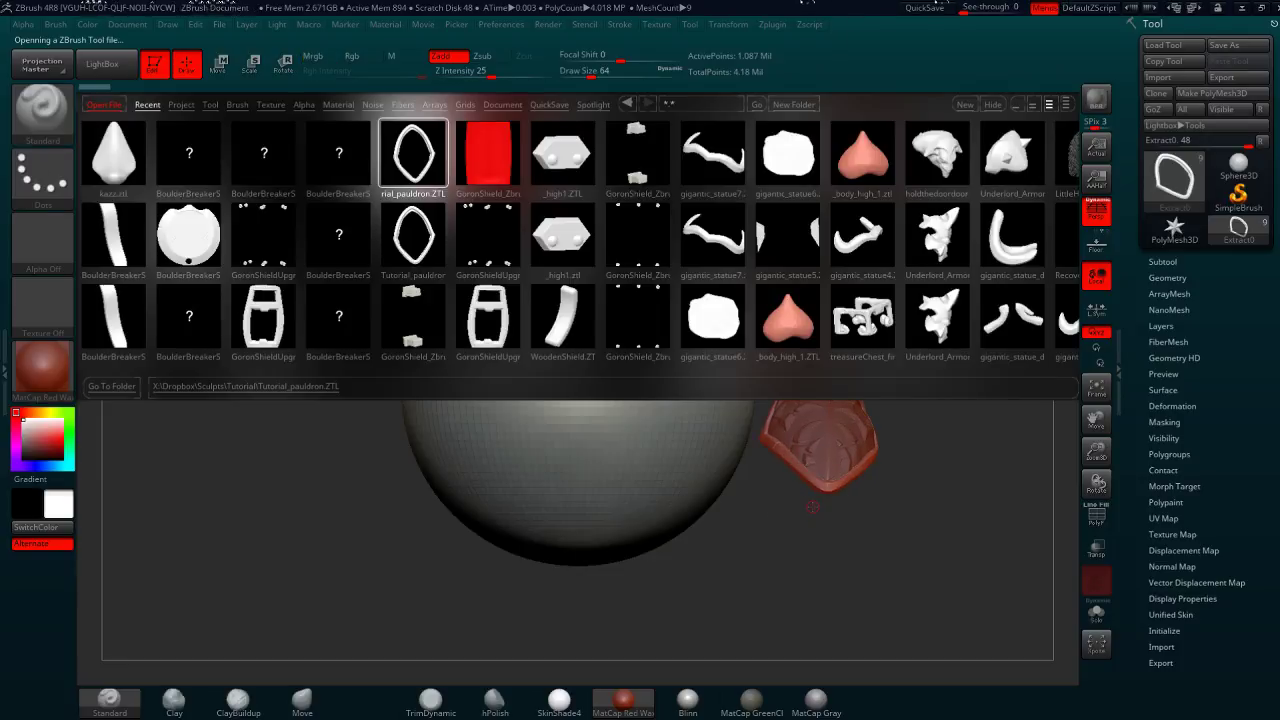
Step: Clear the leftover sphere from the canvas, give the pauldron the grey metal material, and hide LightBox
key("ctrl+n")
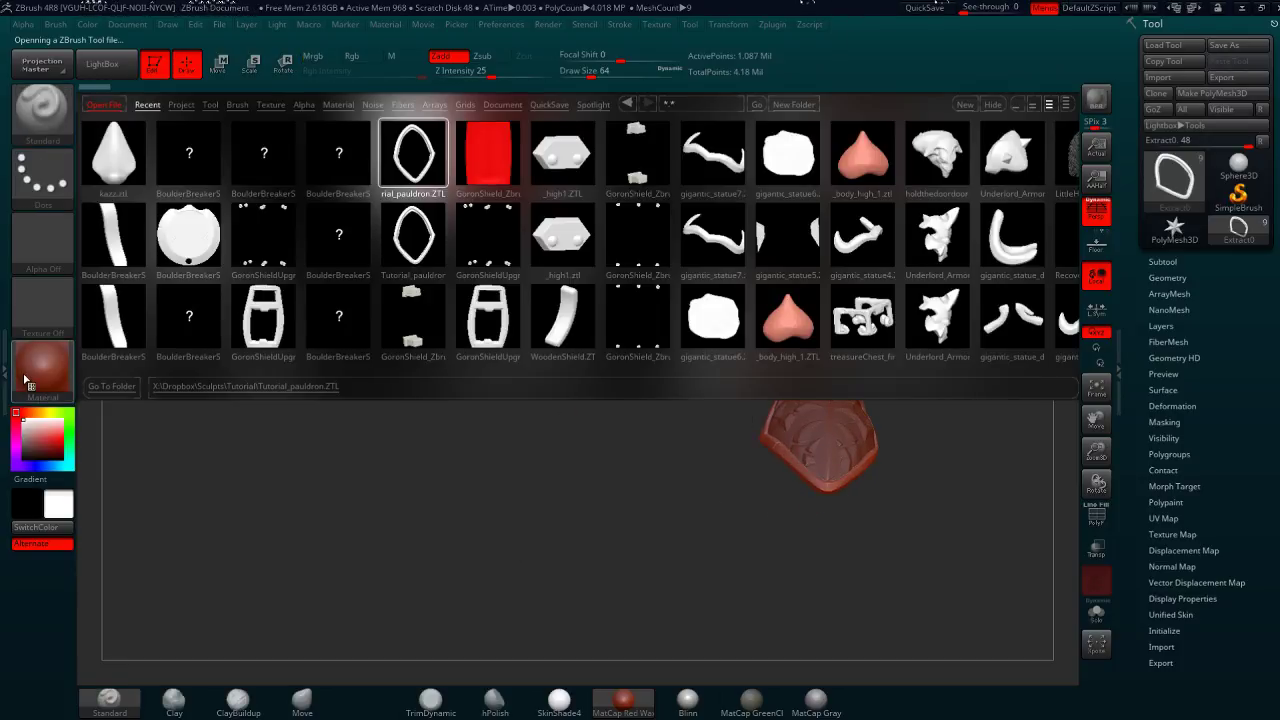
key("m")
left_click(952, 480)
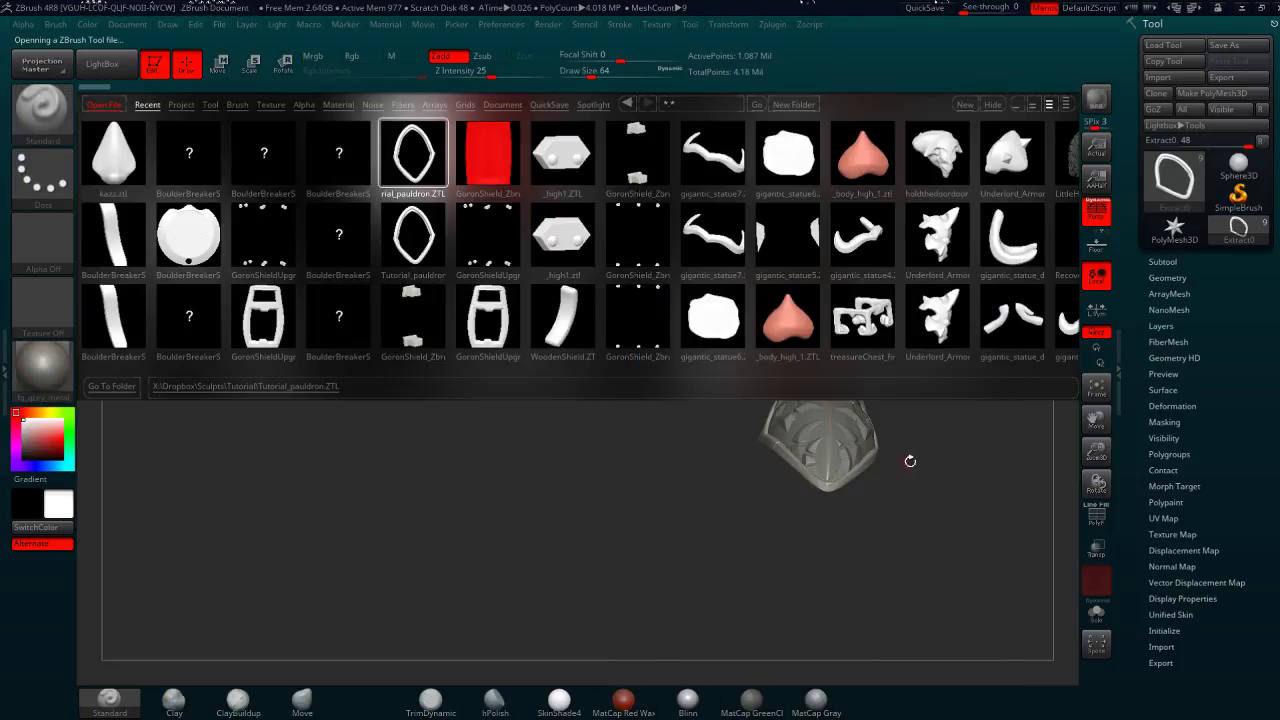
key("comma")
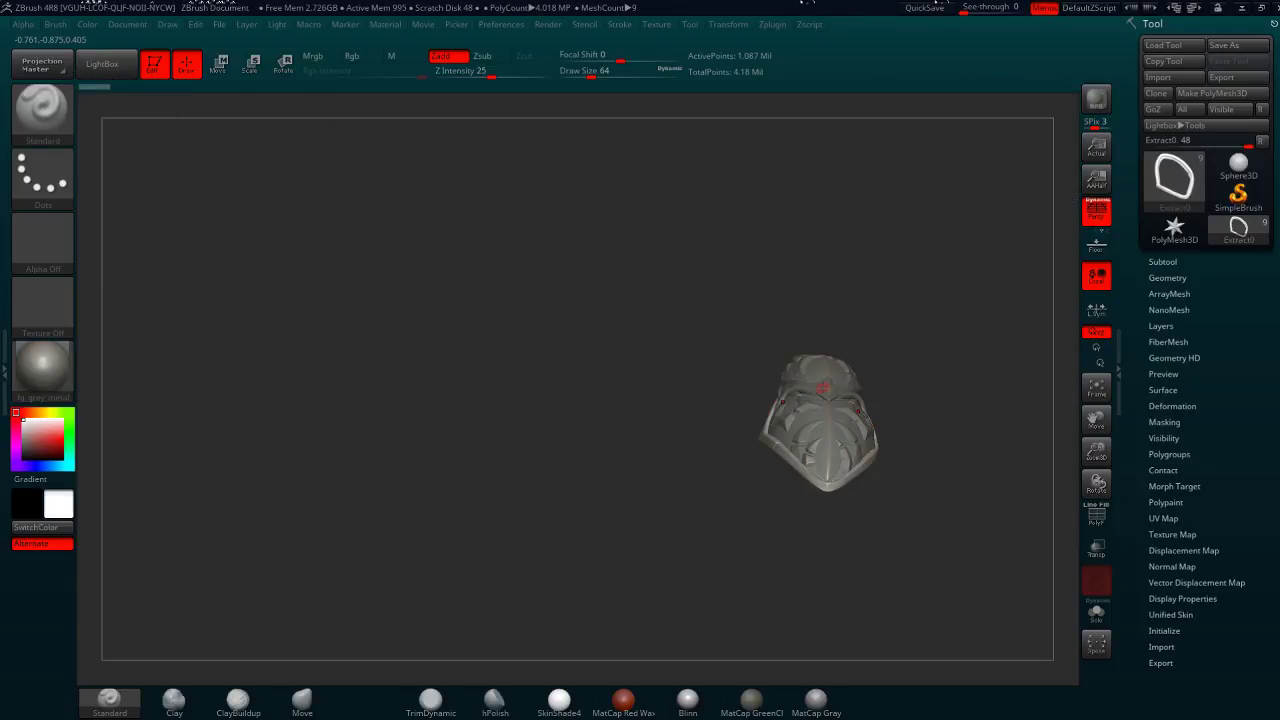
Step: Examine the whole pauldron sculpt from the side and front, and check its total point count
key("f")
left_click_drag(867, 308, 960, 395)
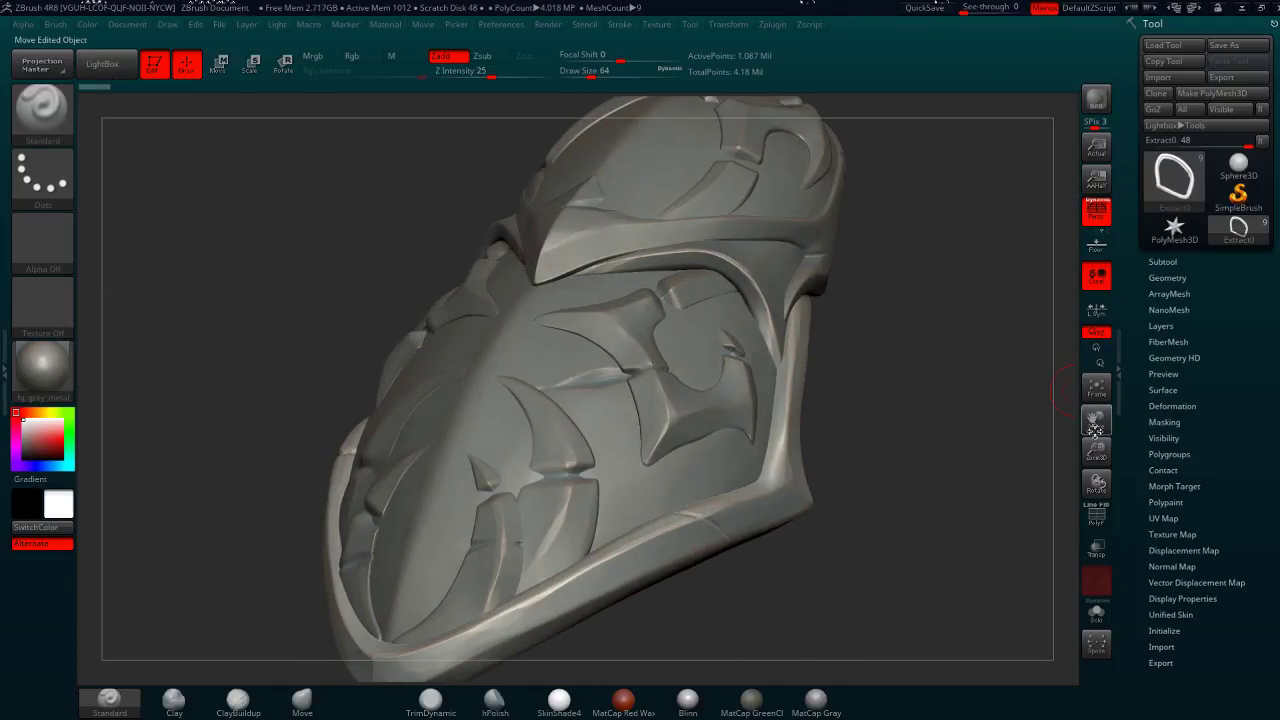
left_click_drag(1090, 418, 1087, 395)
key("f")
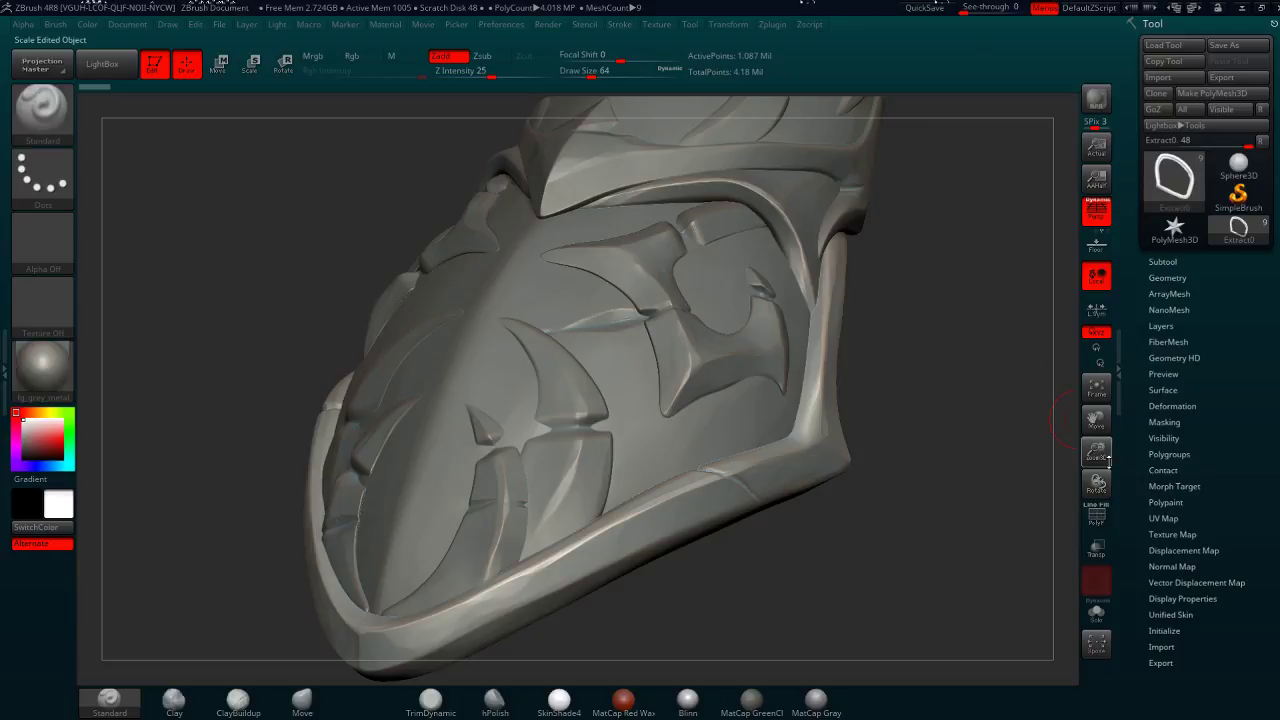
left_click_drag(1096, 449, 798, 346)
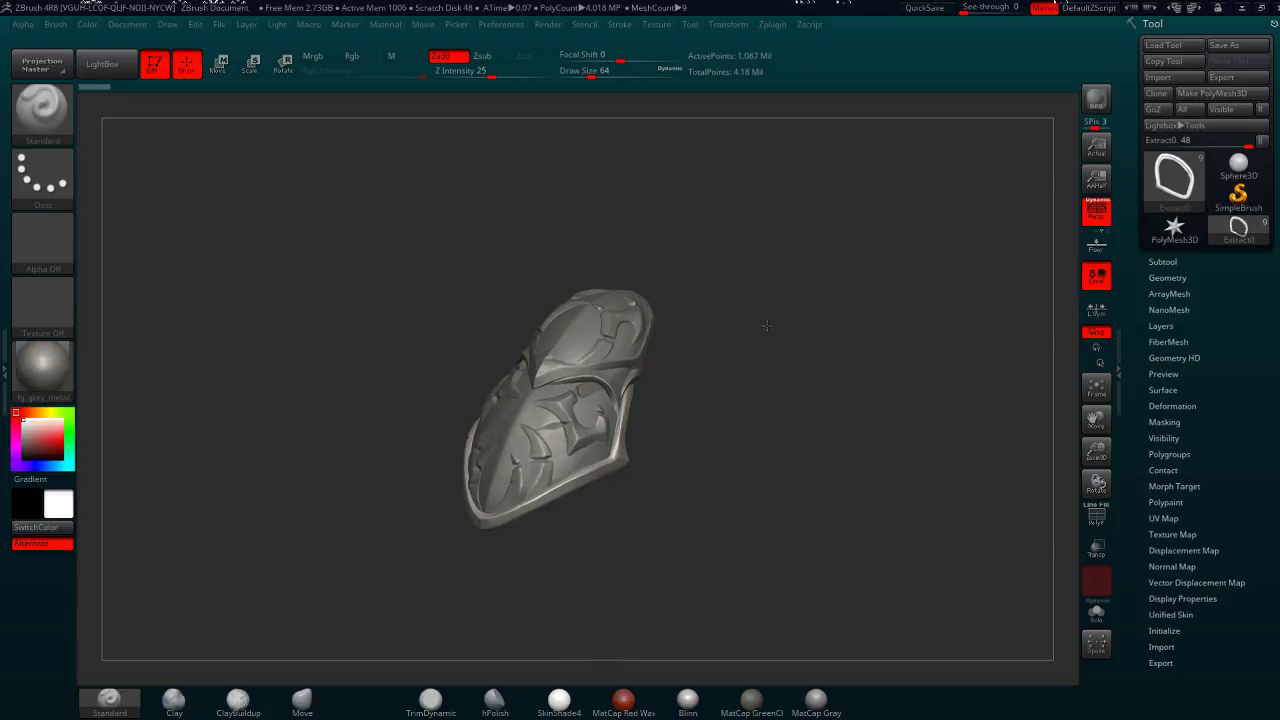
left_click_drag(798, 337, 725, 384)
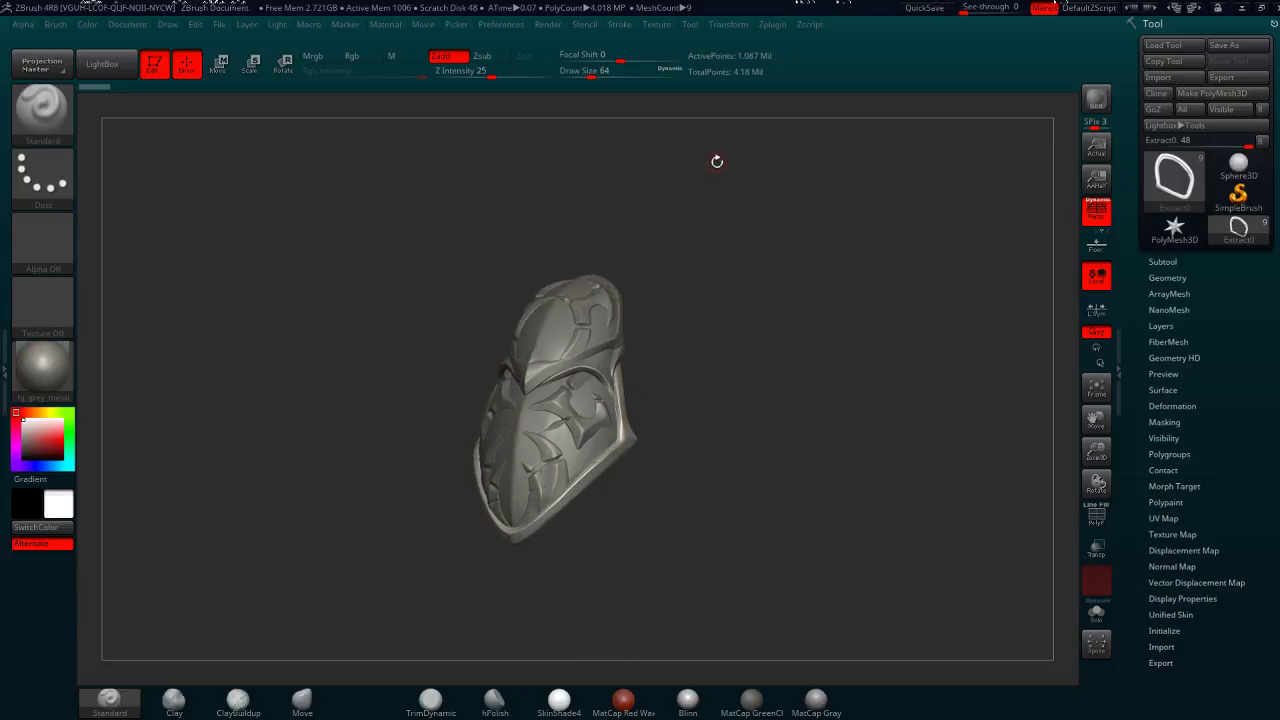
left_click_drag(717, 161, 717, 226)
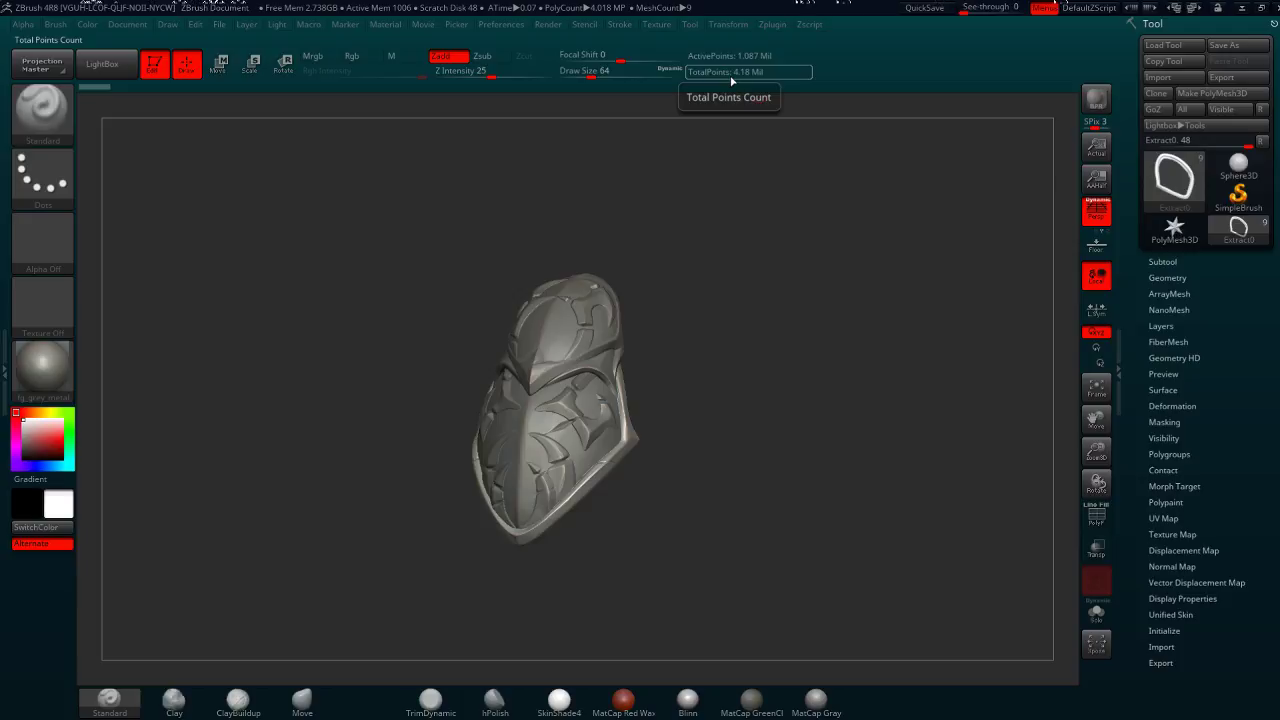
left_click_drag(674, 240, 700, 271)
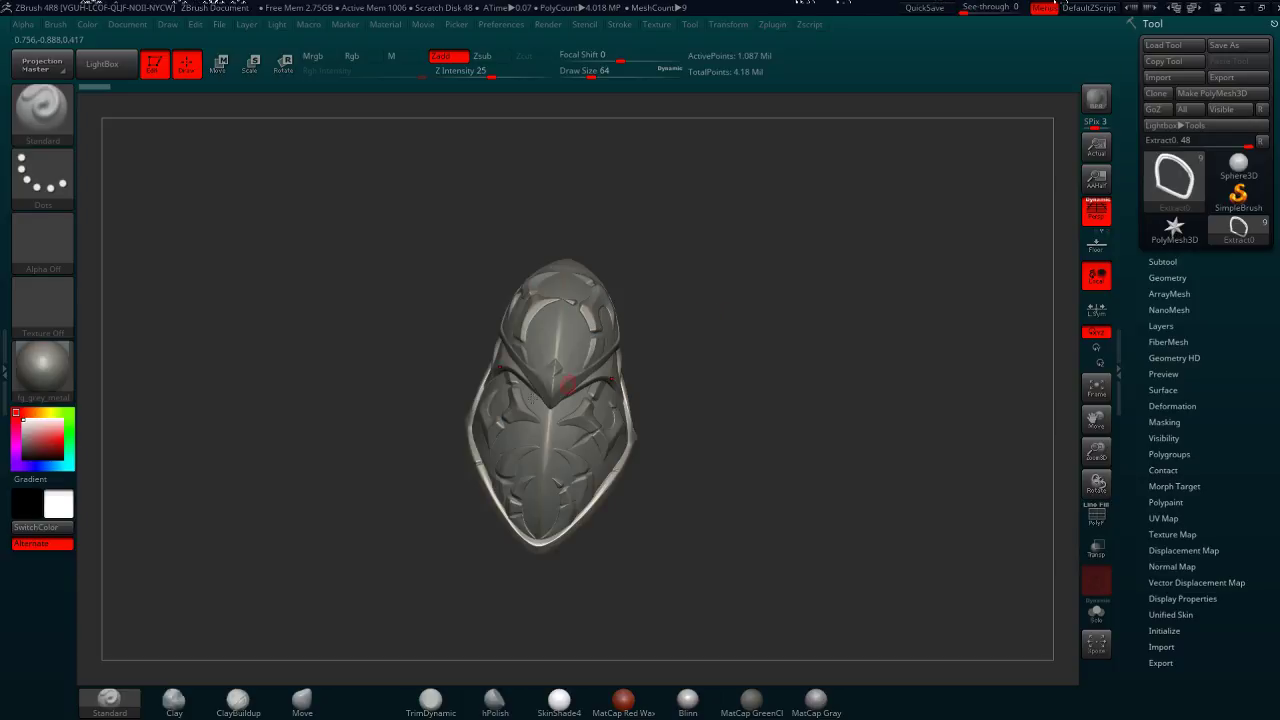
key("super")
left_click(213, 714)
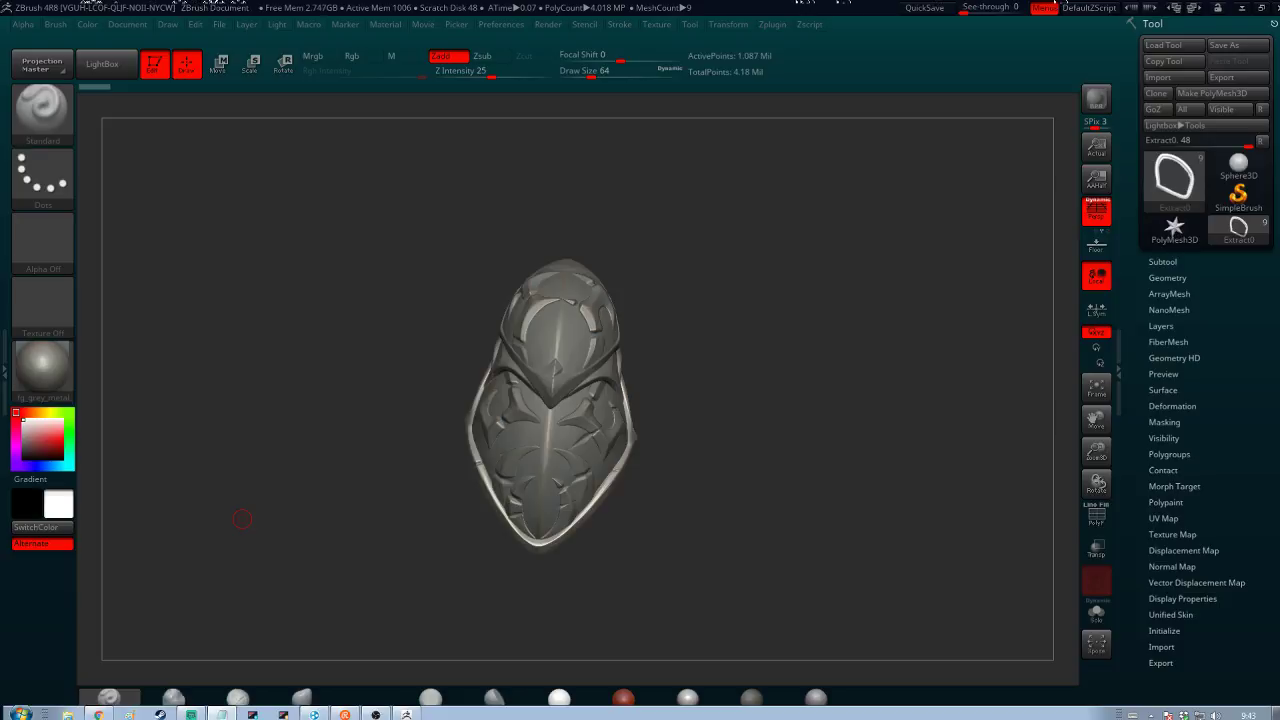
Step: Start 3ds Max 2017, dismiss the startup script error and close the MAXScript editor showing Macro_GoZ.ms
left_click_drag(764, 336, 752, 306)
key("super")
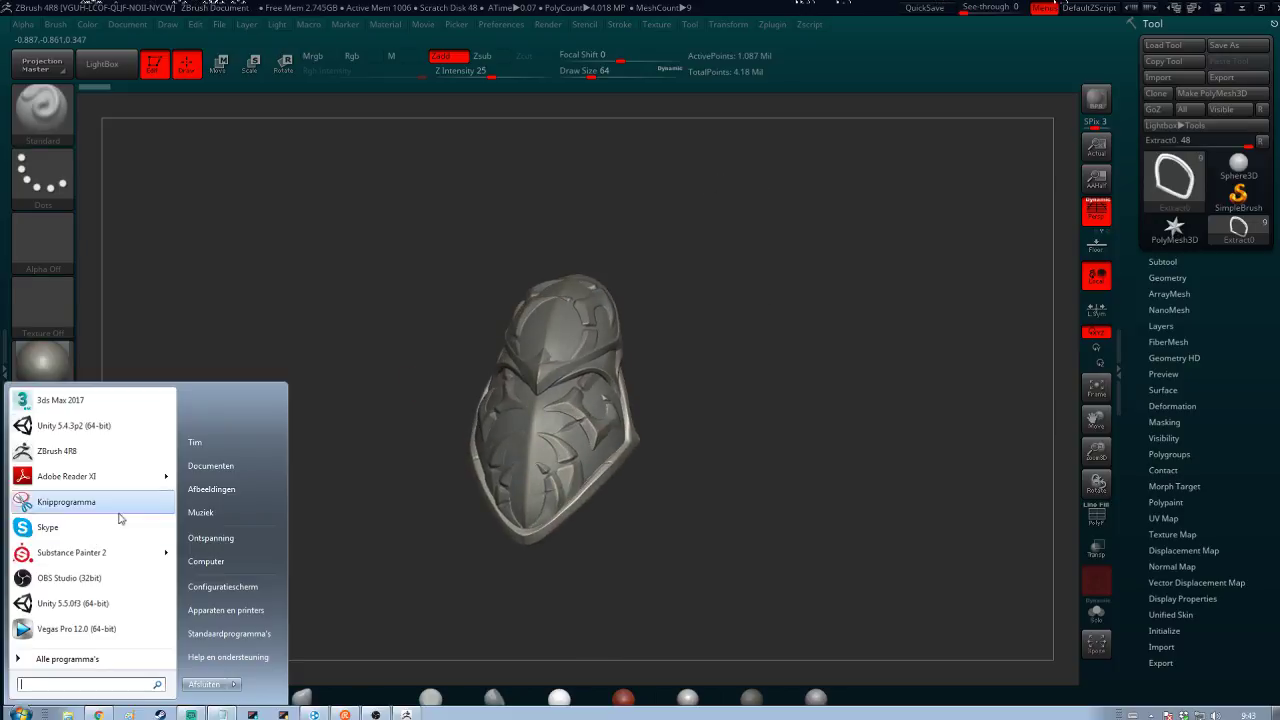
left_click(70, 398)
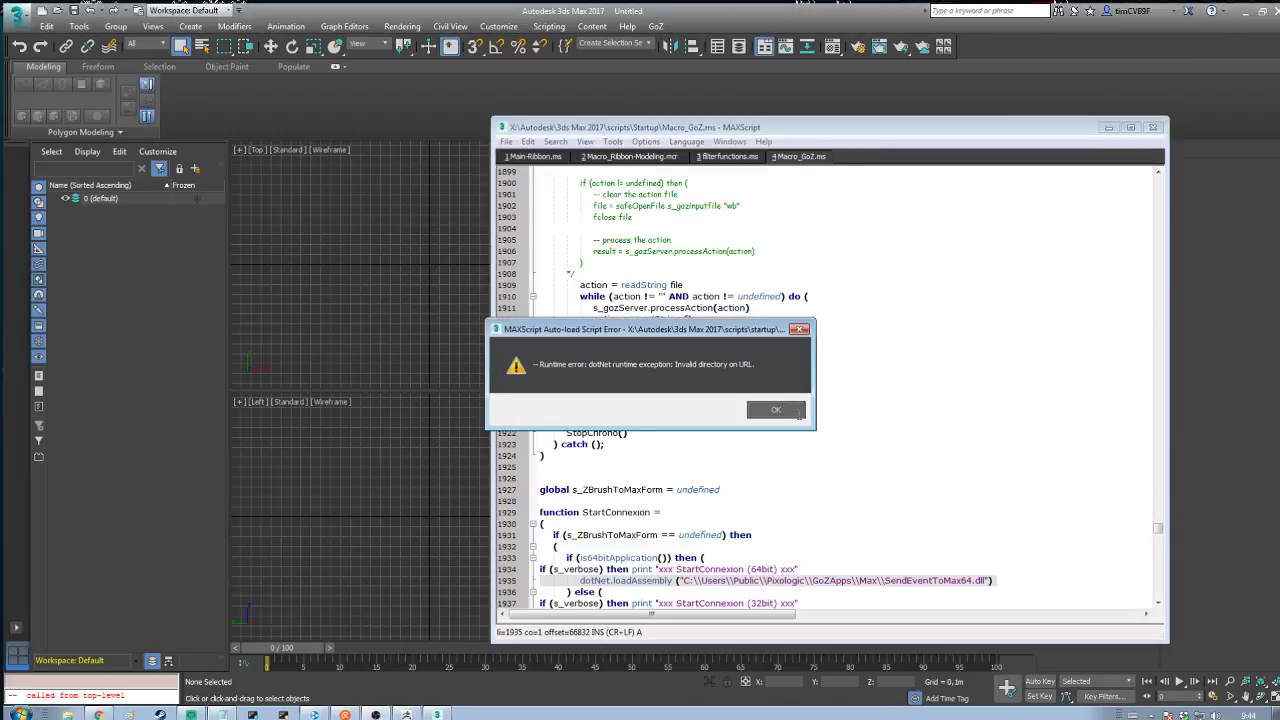
left_click(768, 409)
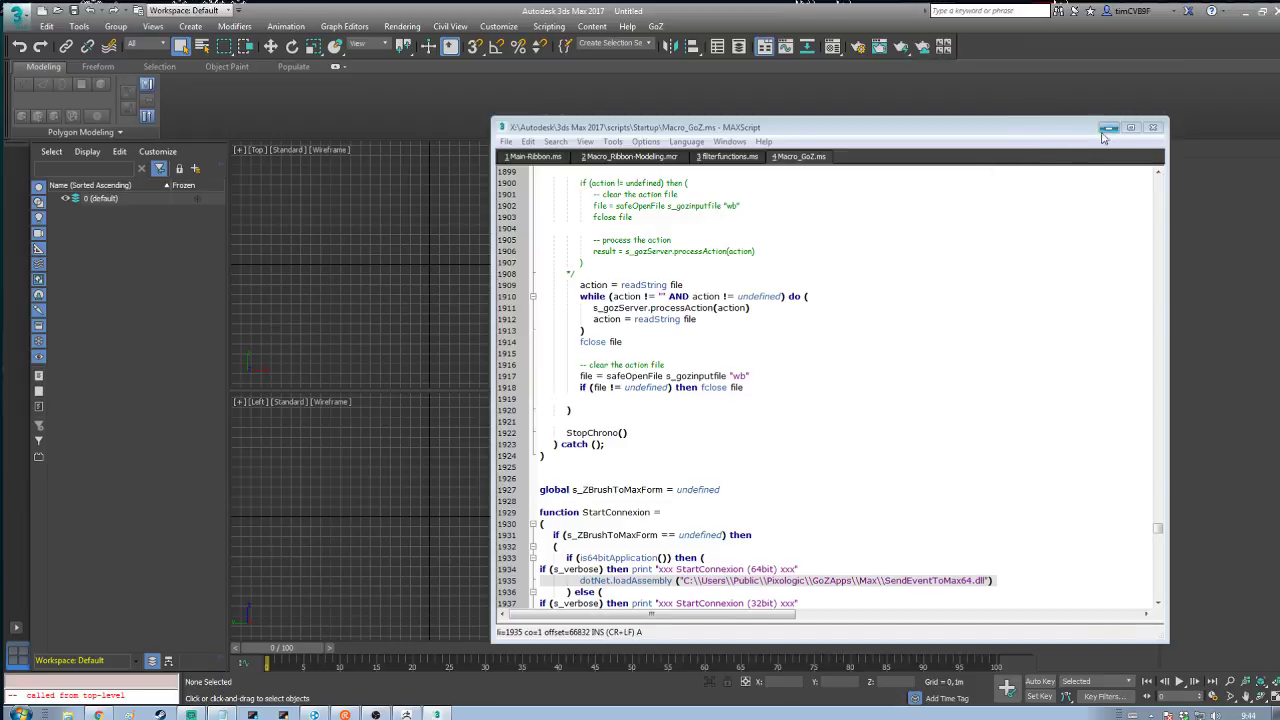
left_click(1152, 127)
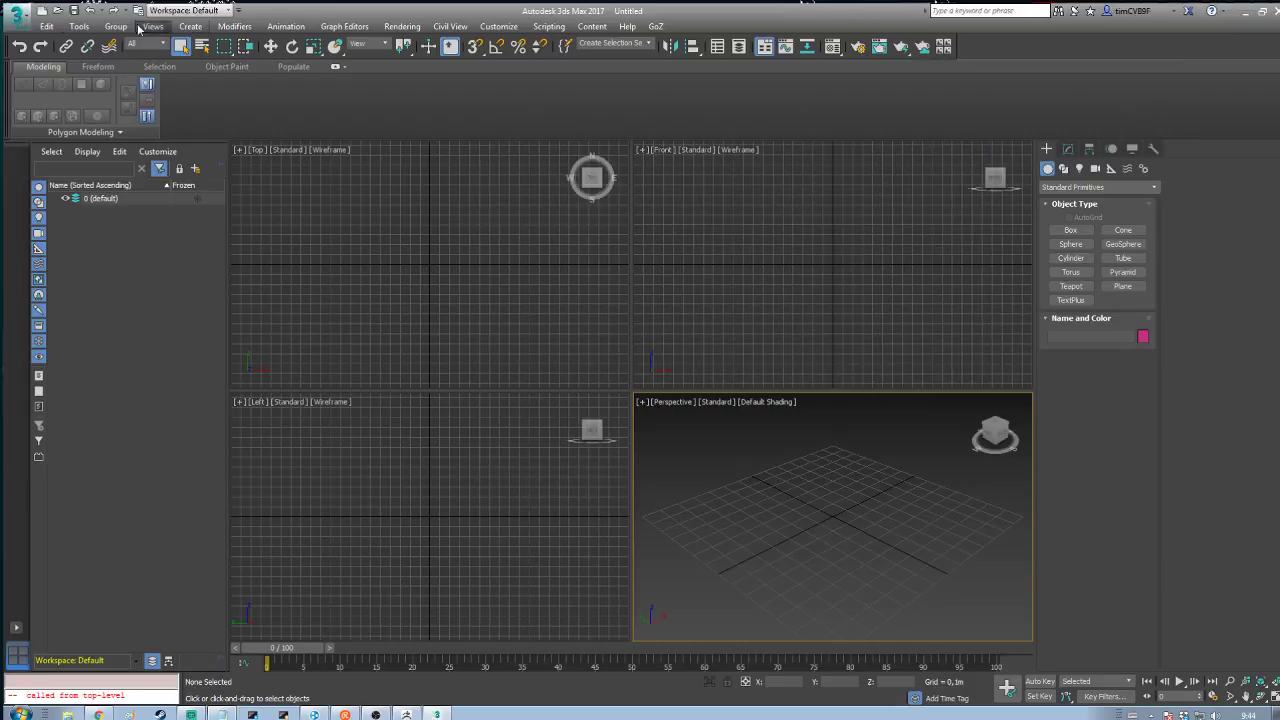
Step: Open the recovered scene Untitled_recover.max and save it under the name Shoulderpad_retopo.max
left_click(17, 18)
left_click(57, 113)
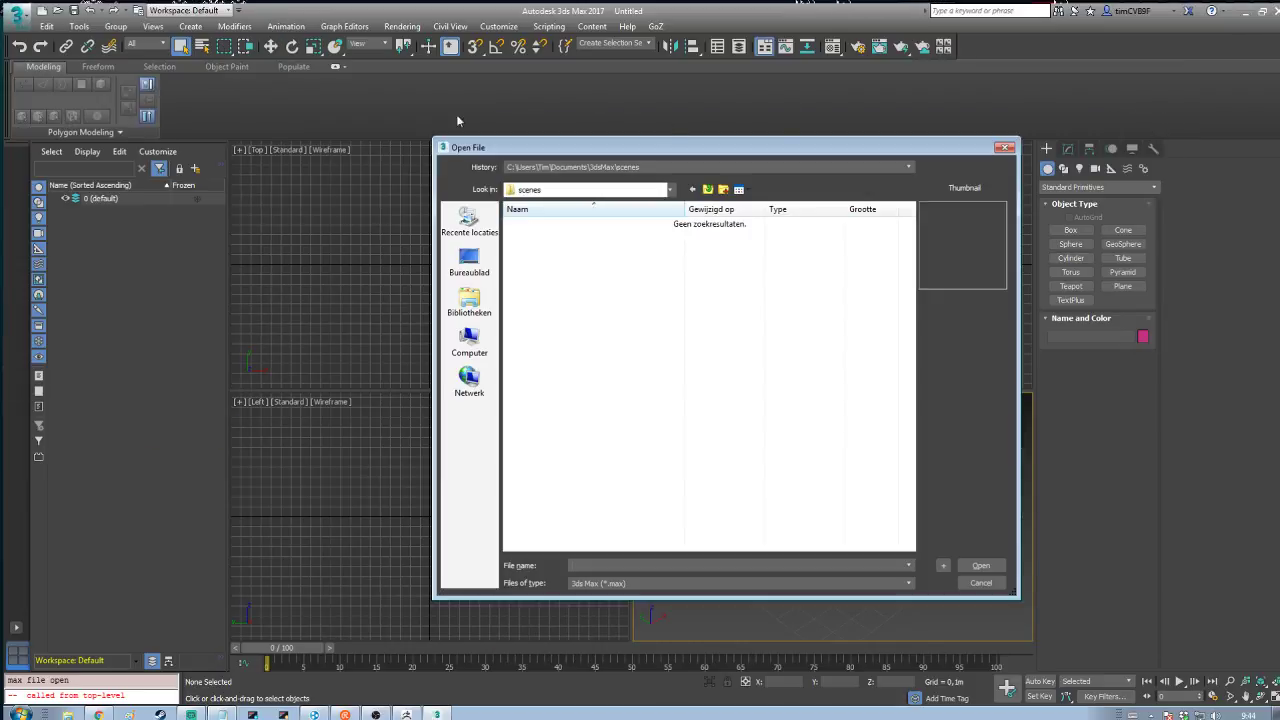
left_click_drag(750, 154, 935, 3)
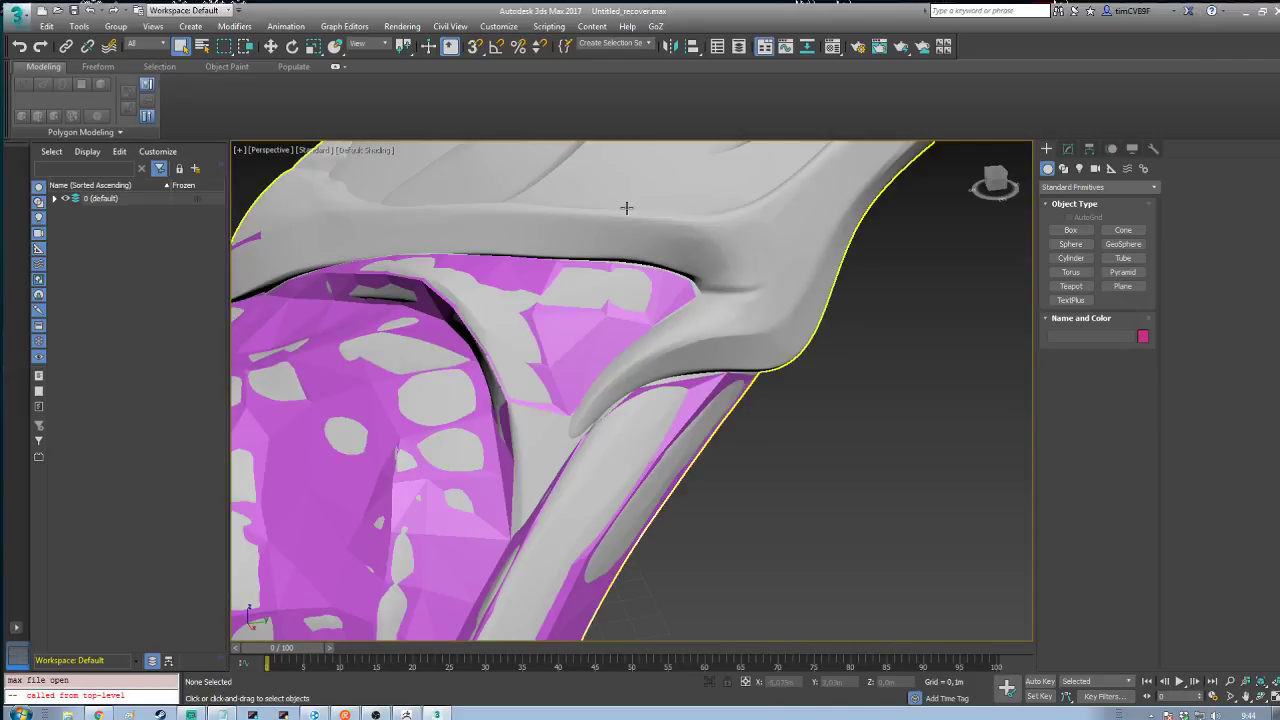
middle_click_drag(806, 465, 876, 380)
scroll(876, 380, "down", 5)
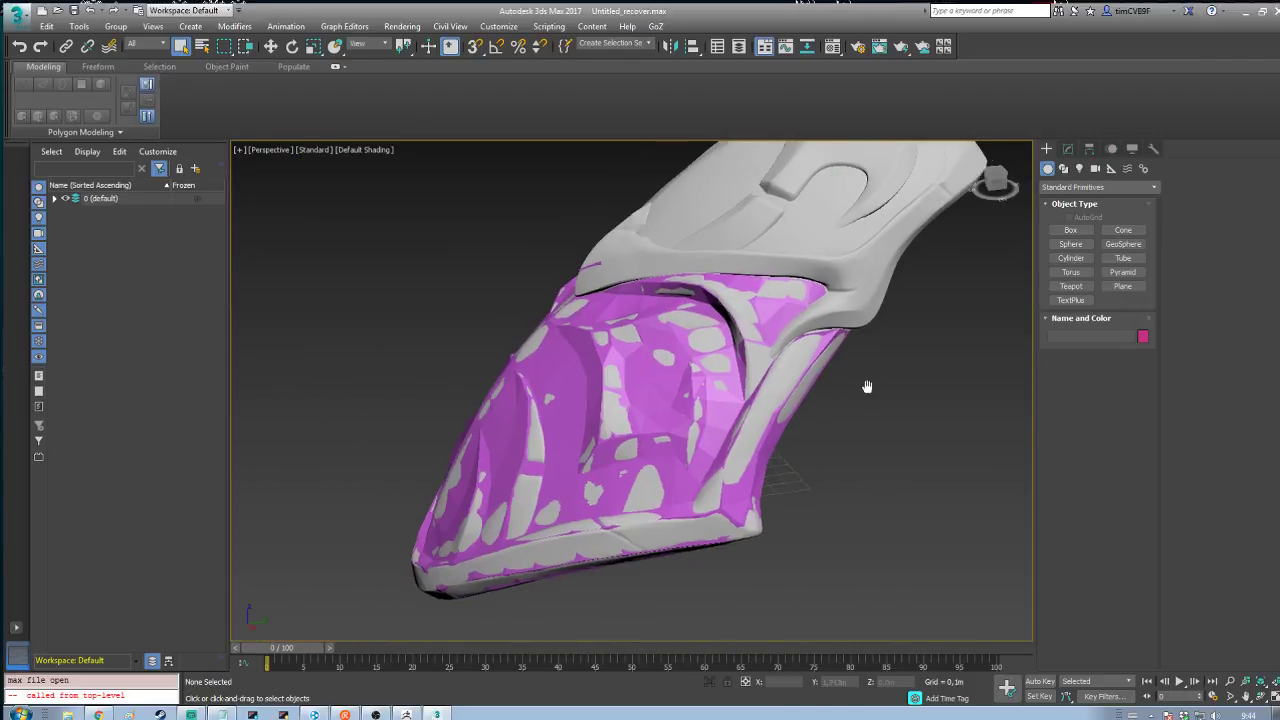
middle_click_drag(786, 386, 831, 397, "alt")
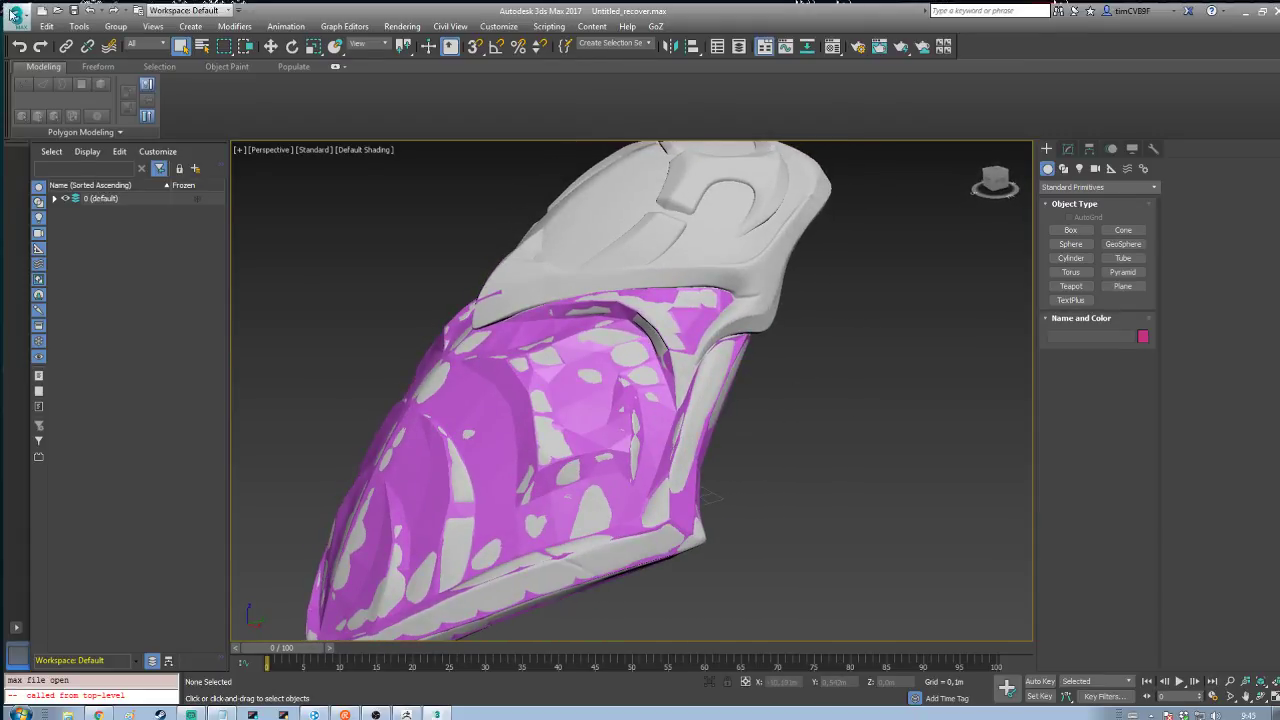
left_click(17, 17)
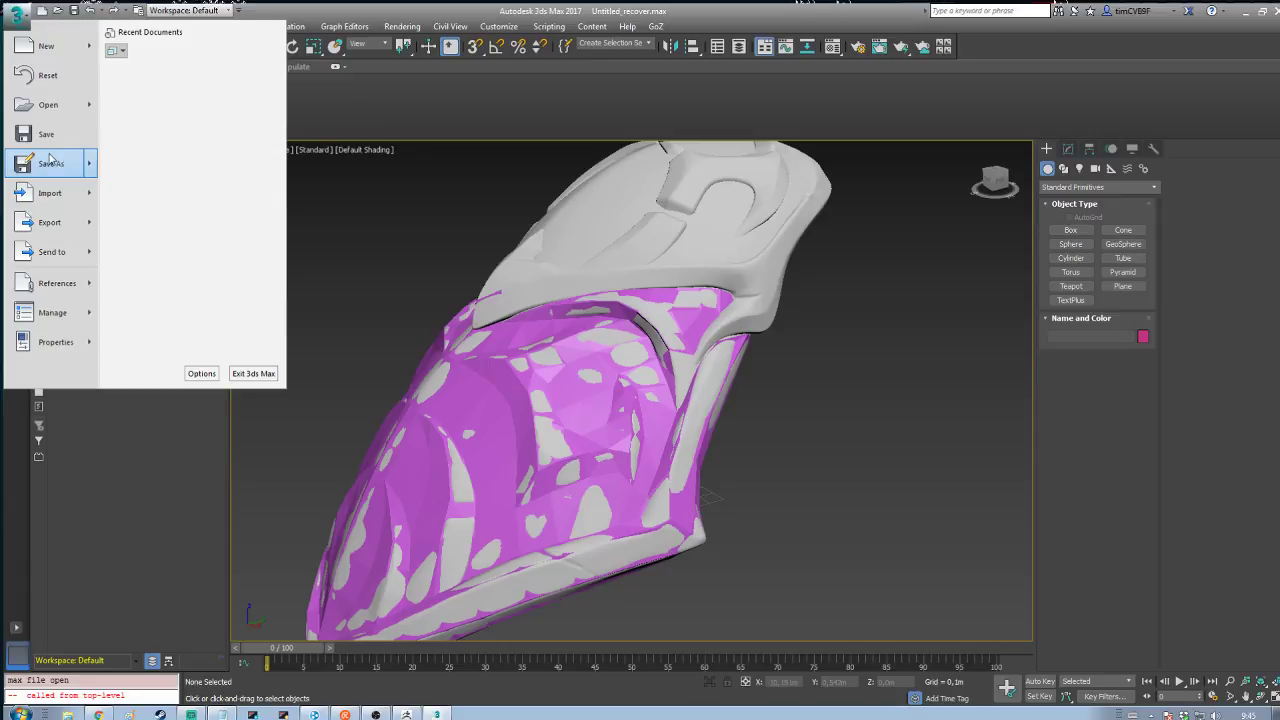
left_click(50, 160)
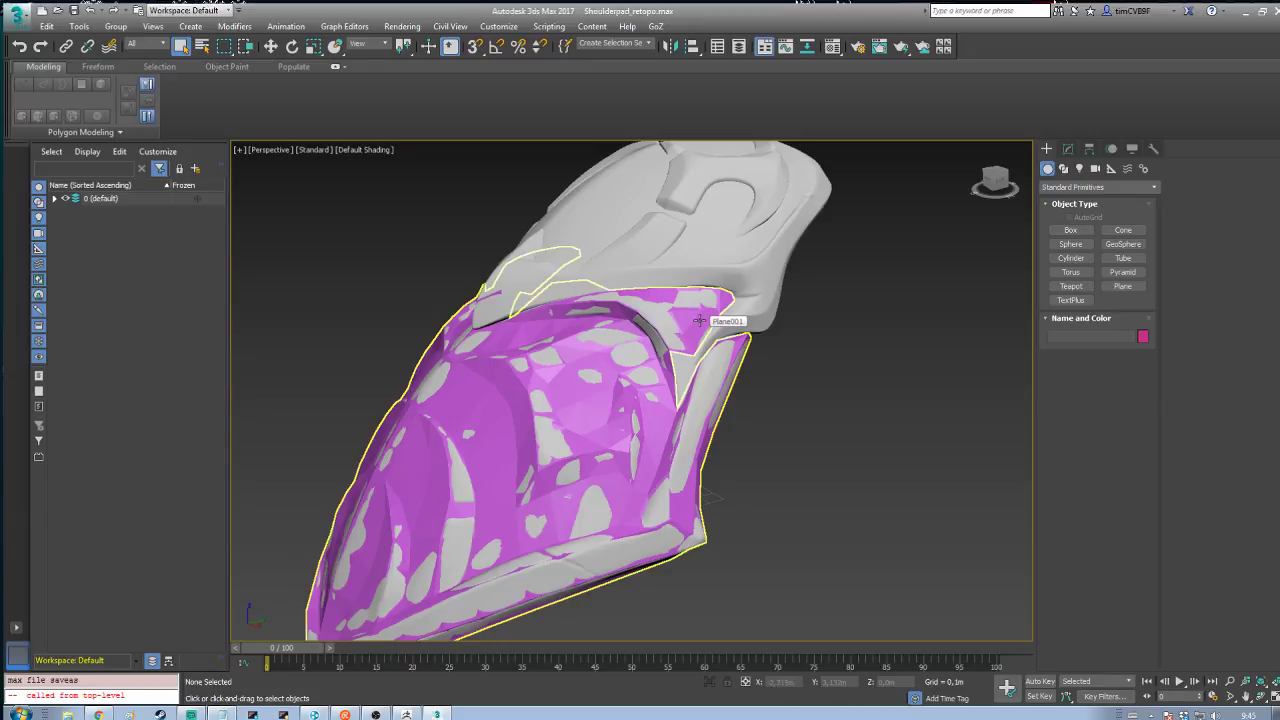
Step: Select the retopology mesh Plane001 and activate its Editable Poly level beneath the Symmetry modifier for editing
left_click(706, 314)
middle_click_drag(854, 402, 824, 442)
scroll(824, 442, "up", 4)
scroll(777, 331, "up", 3)
left_click(1068, 148)
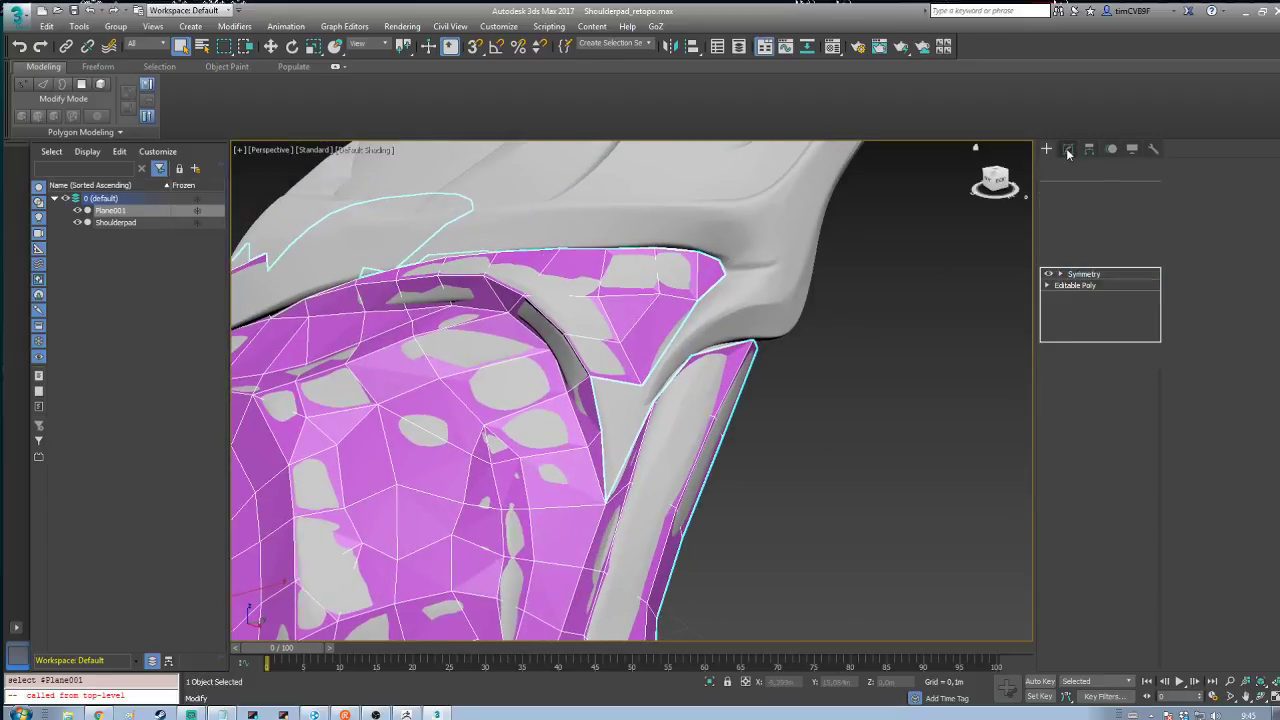
left_click(1076, 286)
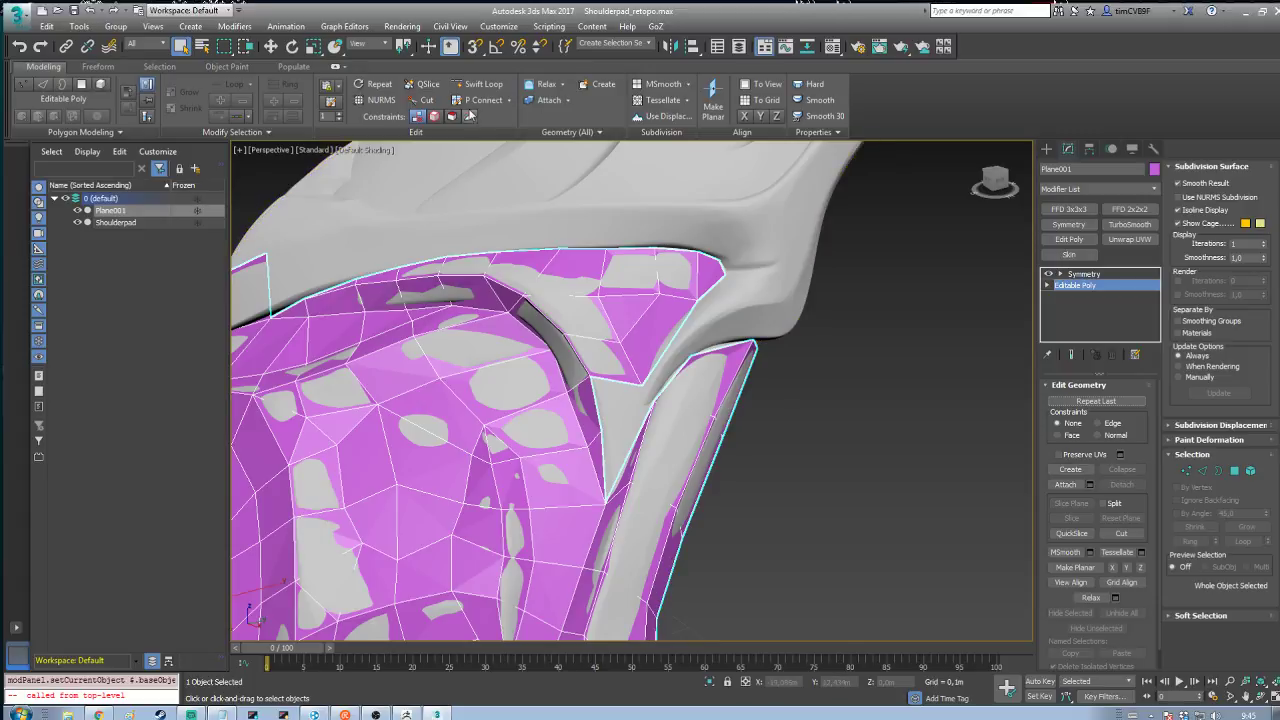
Step: Configure PolyDraw to draw on Surface, with Shoulderpad as the picked object and an offset of 0,500
left_click(98, 66)
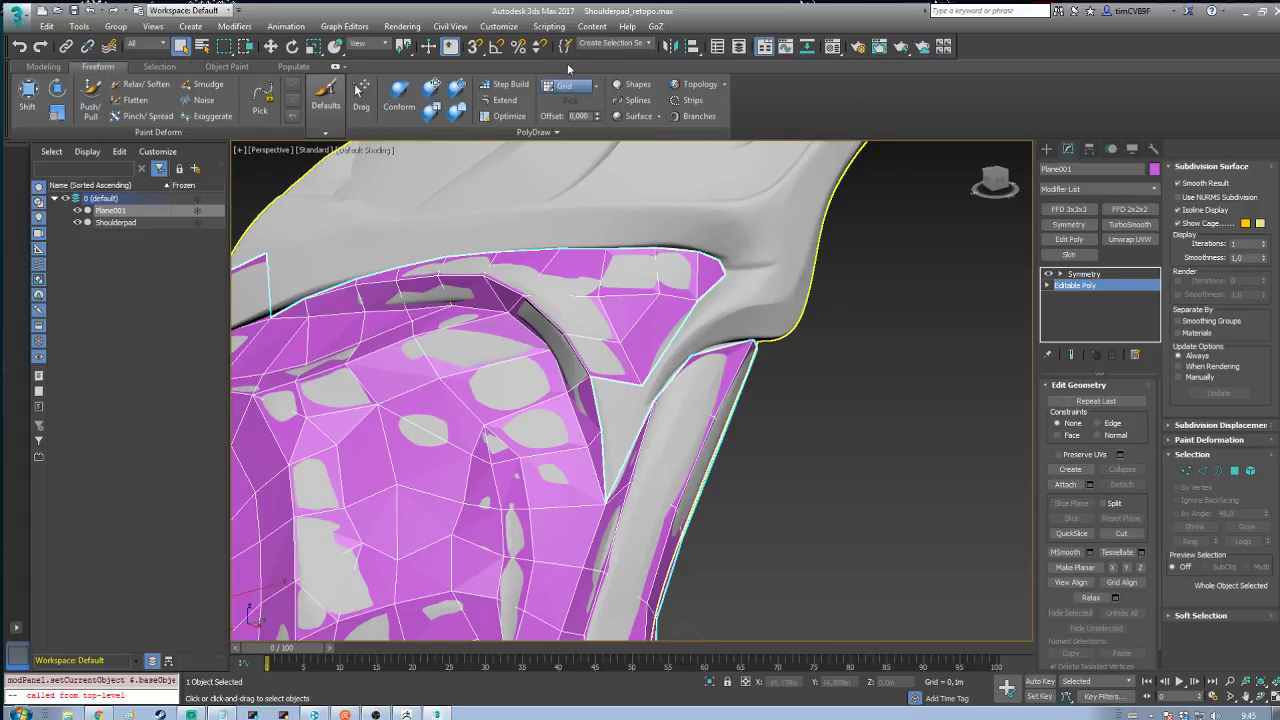
left_click(595, 86)
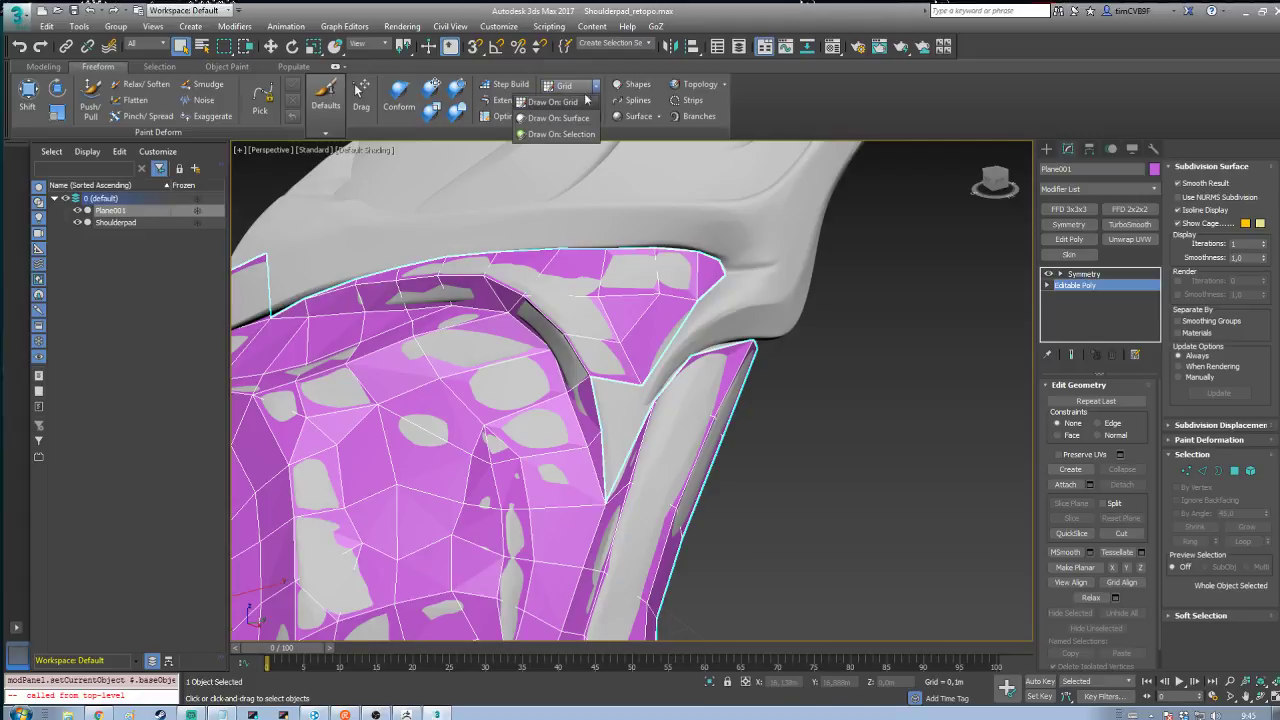
left_click(557, 118)
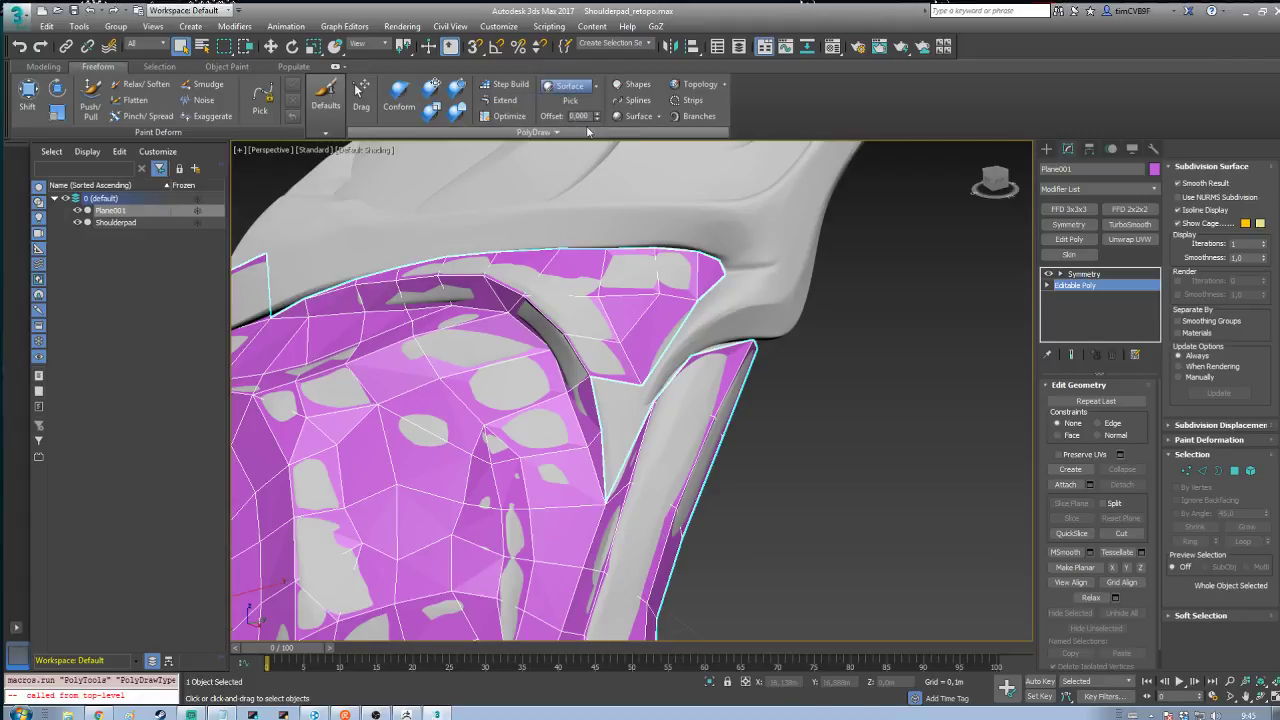
left_click(712, 165)
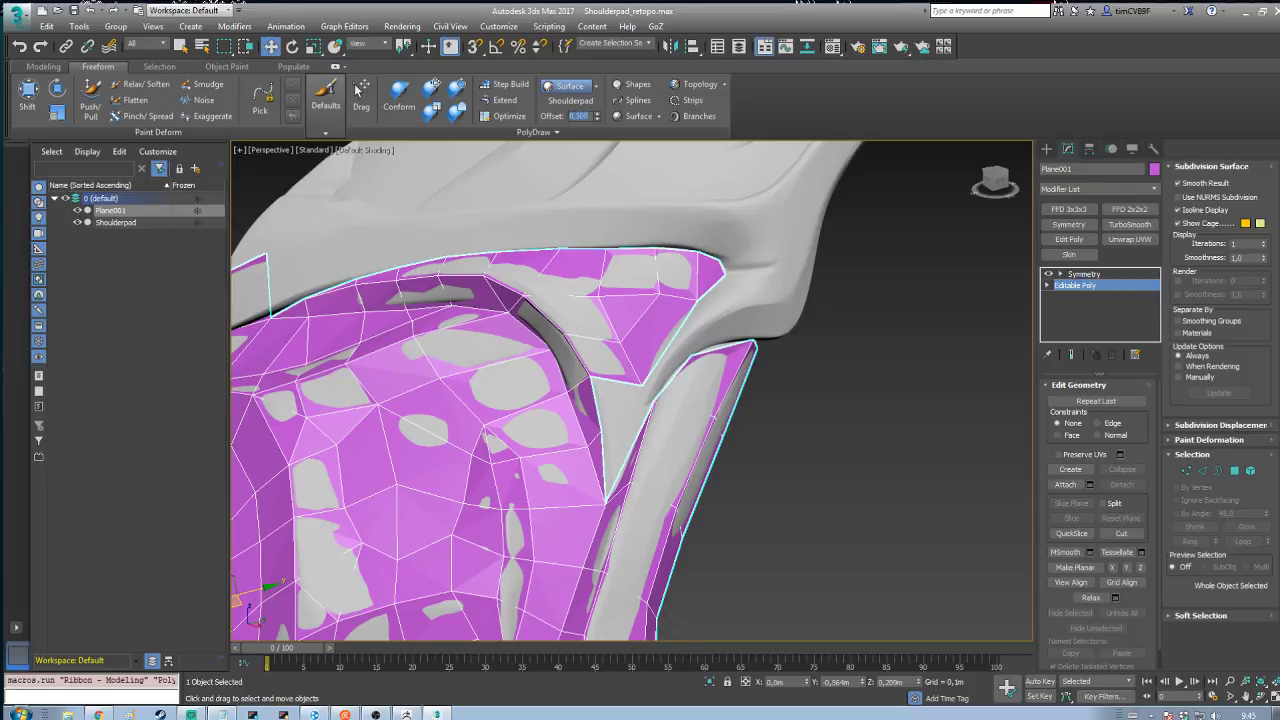
Step: With the Extend tool, delete the outer face beside the curved ridge, after undoing a deletion at the neighbouring tip
left_click(496, 101)
left_click(784, 272, "ctrl")
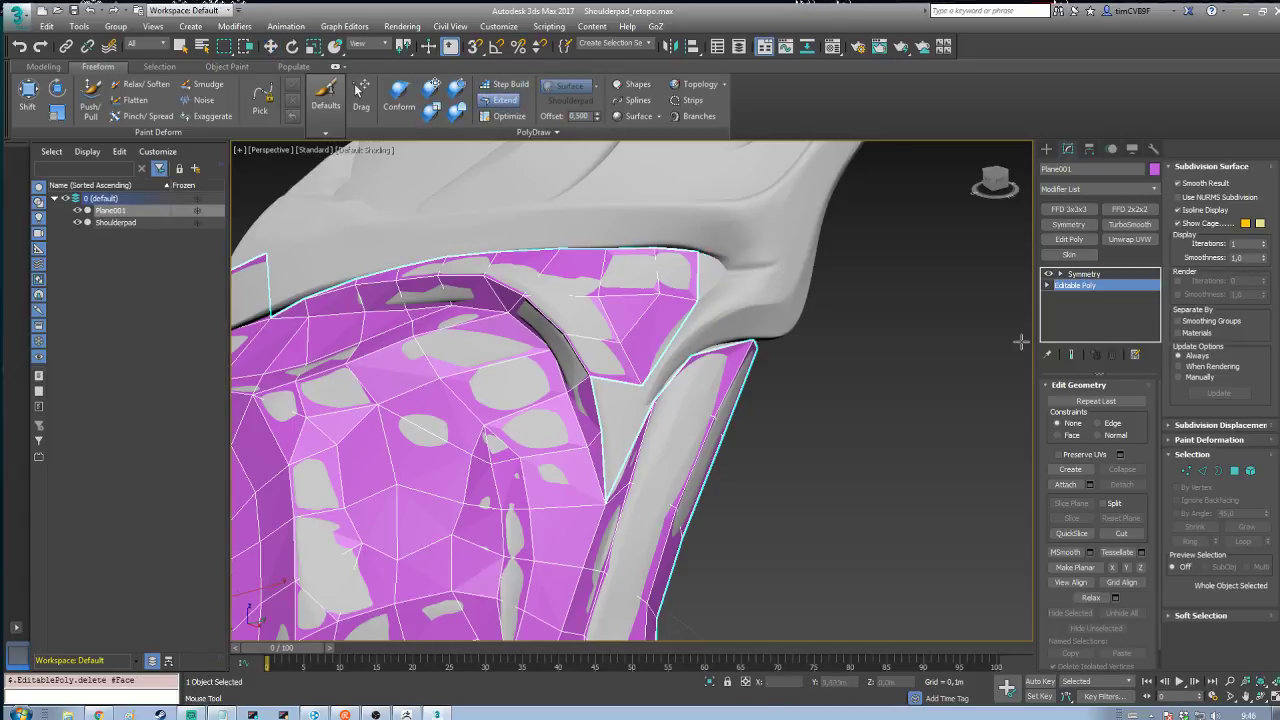
key("ctrl+z")
left_click(664, 333, "ctrl")
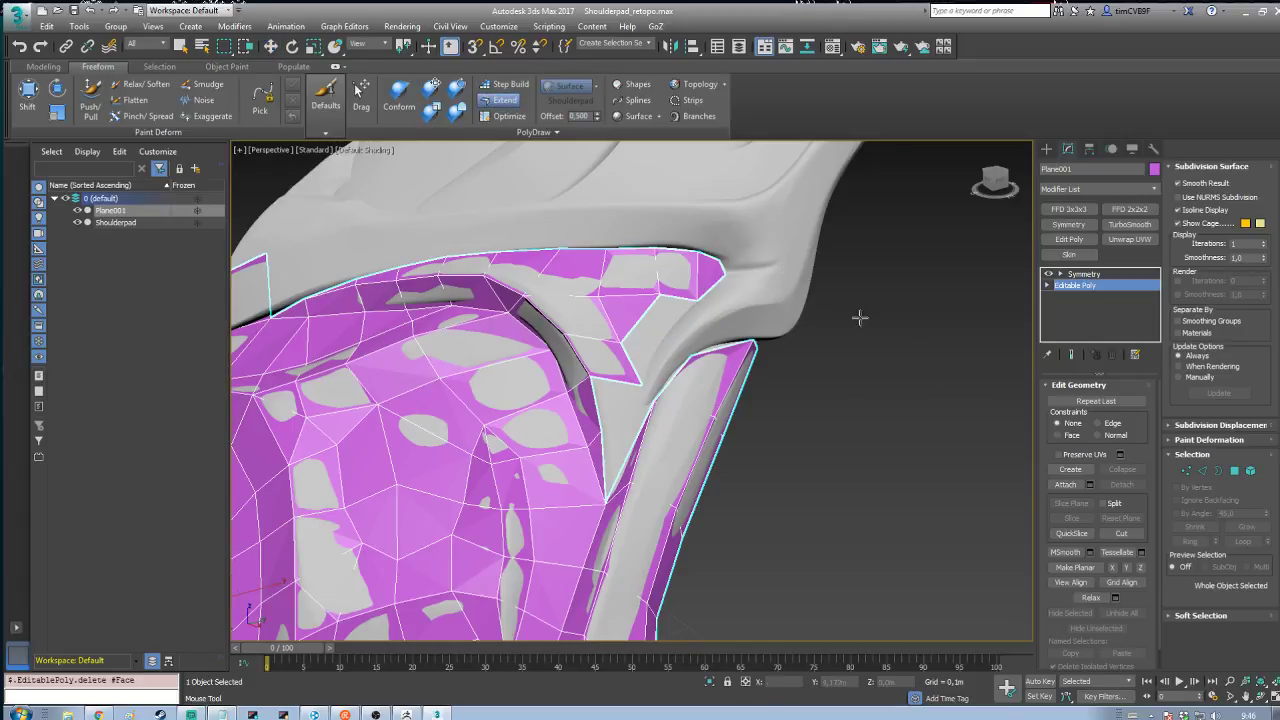
Step: Rebuild the deleted face along the curved ridge with Extend and connect the inner vertex to its new outer vertex with Optimize
scroll(875, 322, "up", 3)
middle_click_drag(757, 309, 880, 298)
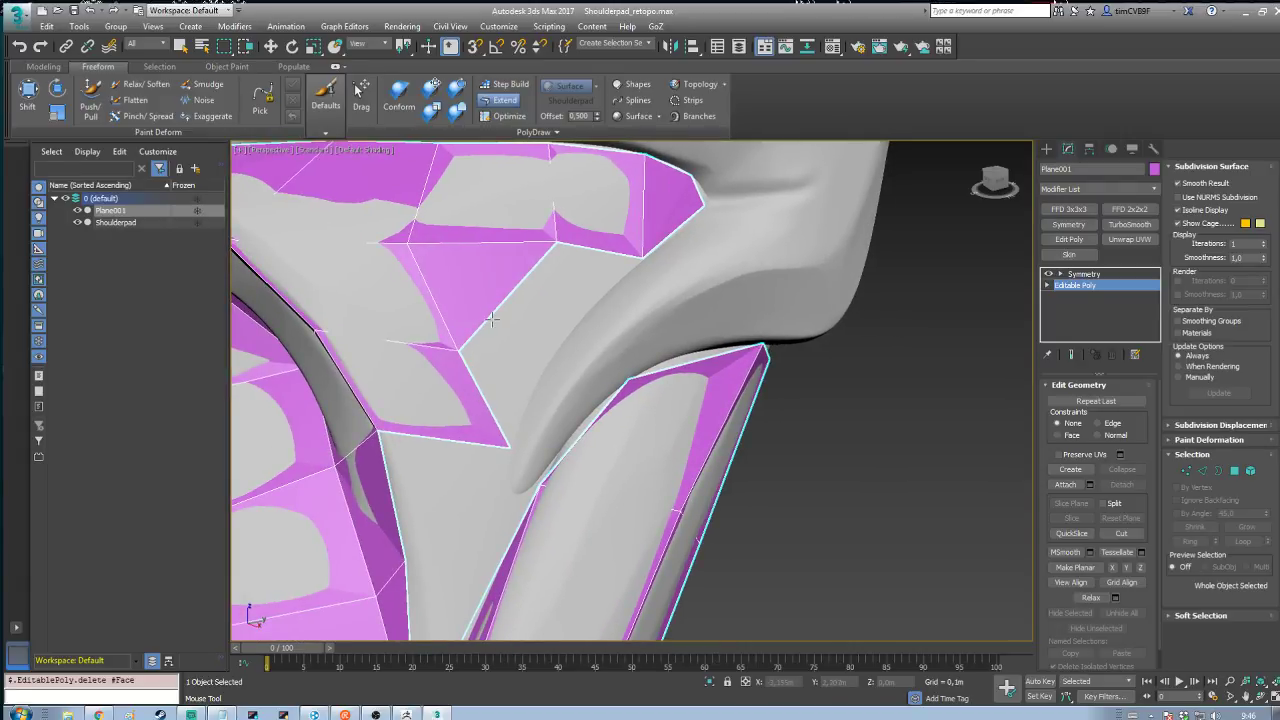
mouse_move(459, 350)
left_mouse_down()
mouse_move(562, 340)
mouse_move(605, 252)
left_mouse_up()
key("ctrl+z")
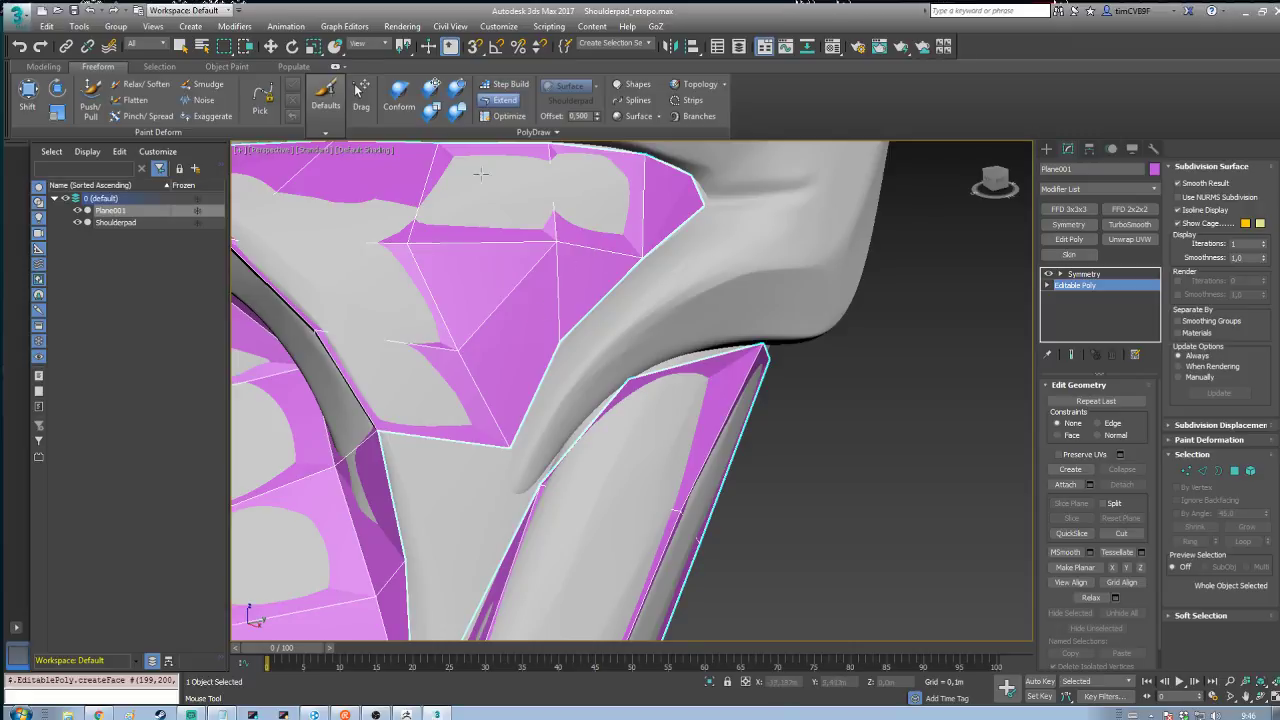
left_click(505, 116)
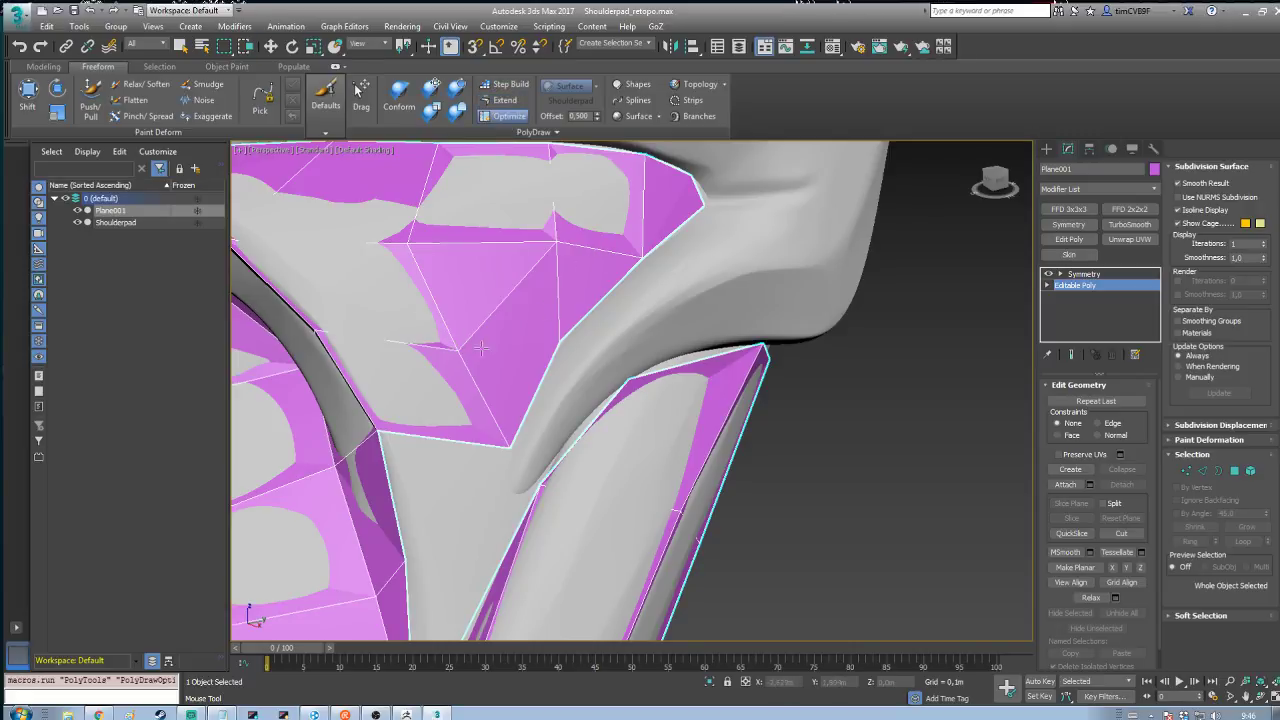
left_click_drag(481, 348, 561, 341, "ctrl")
Step: Extend a new face into the upper part of the triangular gap, down to the tip of the curved ridge
scroll(907, 331, "down", 5)
middle_click_drag(898, 359, 960, 386)
scroll(912, 360, "up", 5)
scroll(813, 329, "down", 2)
middle_click_drag(813, 329, 946, 363)
scroll(939, 370, "up", 4)
scroll(939, 370, "down", 3)
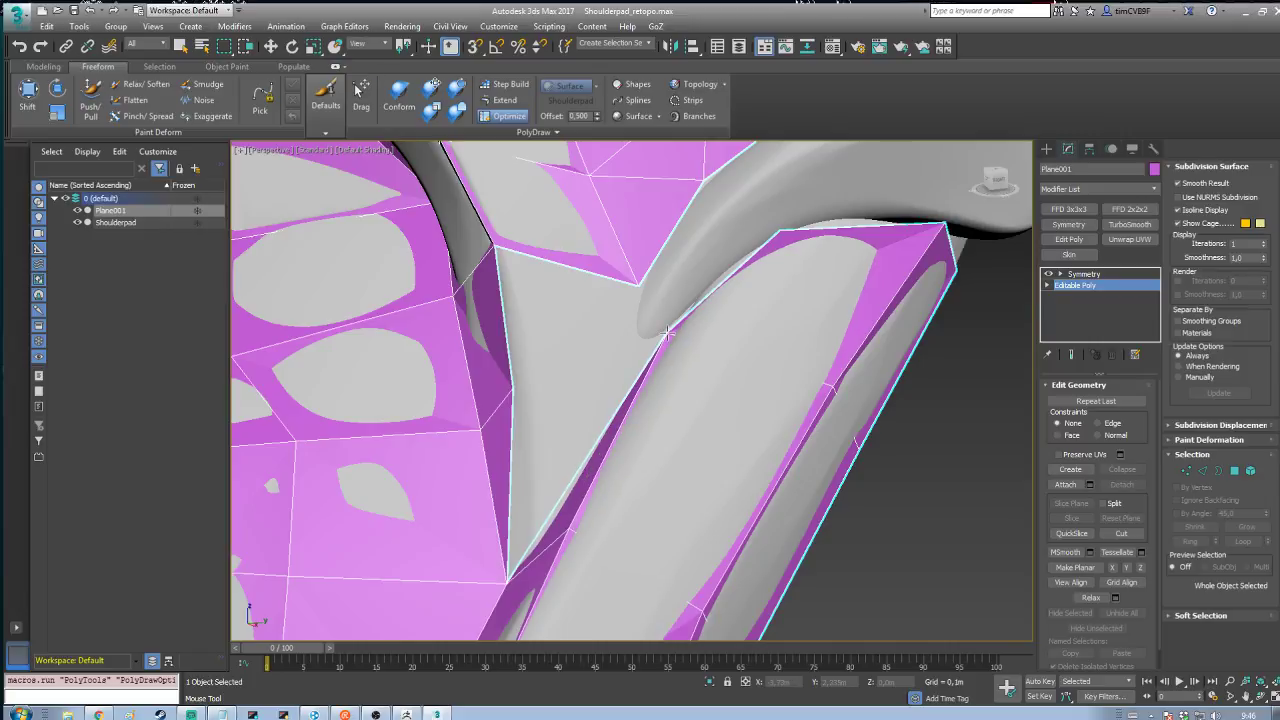
left_click(511, 102)
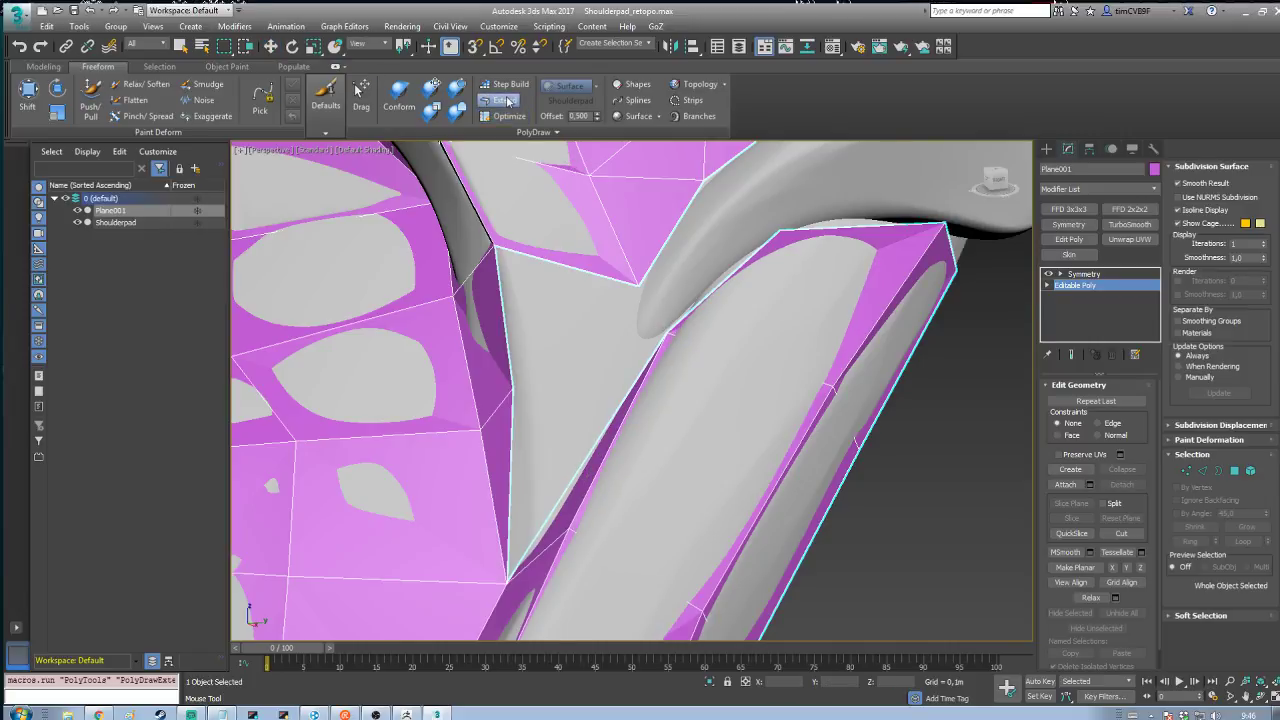
left_click_drag(523, 277, 633, 335)
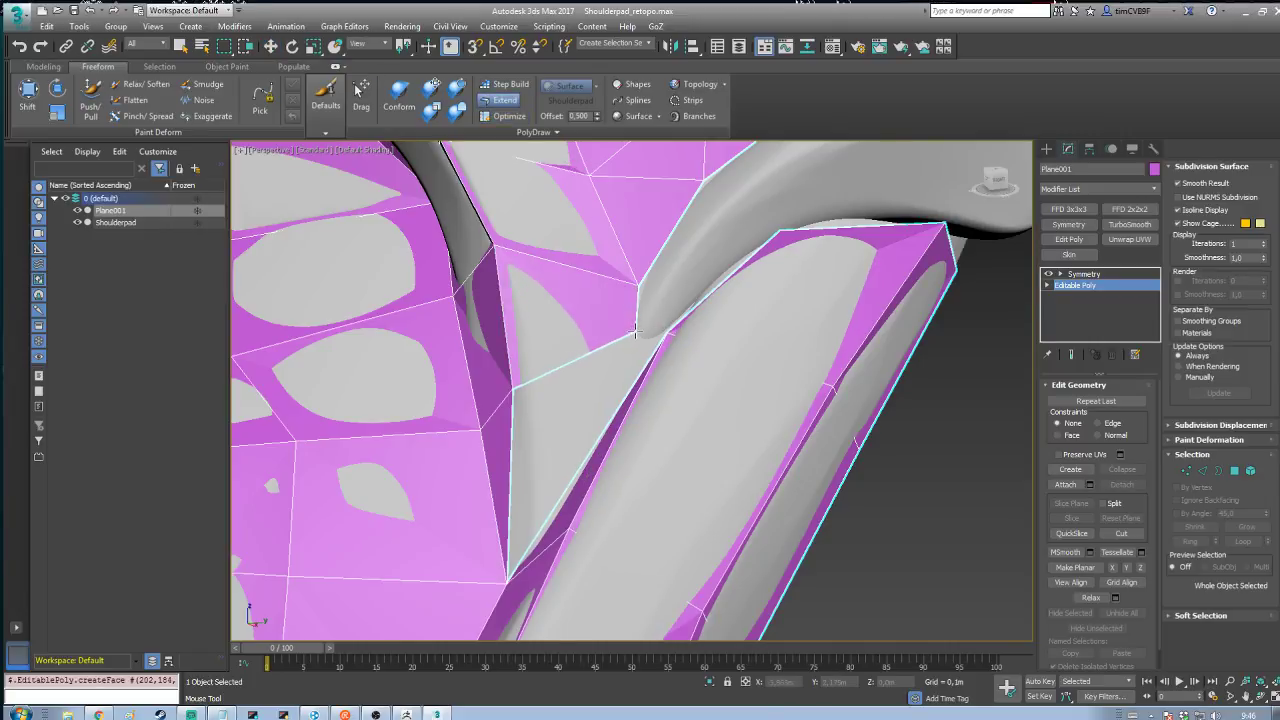
Step: Close the remaining triangular gap with a face joined to the rim strip, and adjust the vertices along the ridge's lower edge
middle_click_drag(586, 416, 582, 341, "alt")
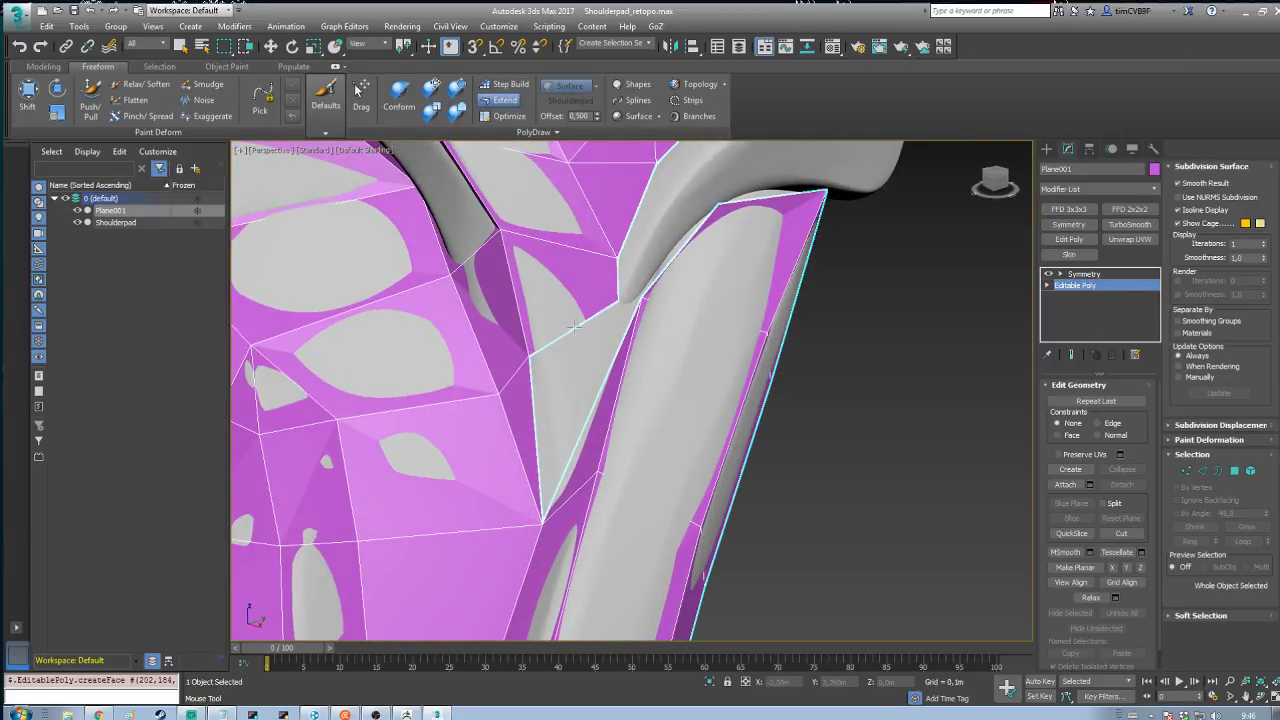
left_click_drag(574, 326, 607, 370, "ctrl+alt")
mouse_move(619, 300)
left_mouse_down("ctrl+alt+shift")
mouse_move(615, 289)
mouse_move(630, 304)
left_mouse_up("ctrl+alt+shift")
middle_click_drag(650, 266, 637, 296, "alt")
scroll(631, 307, "down", 2)
left_click_drag(638, 296, 610, 316, "ctrl+alt+shift")
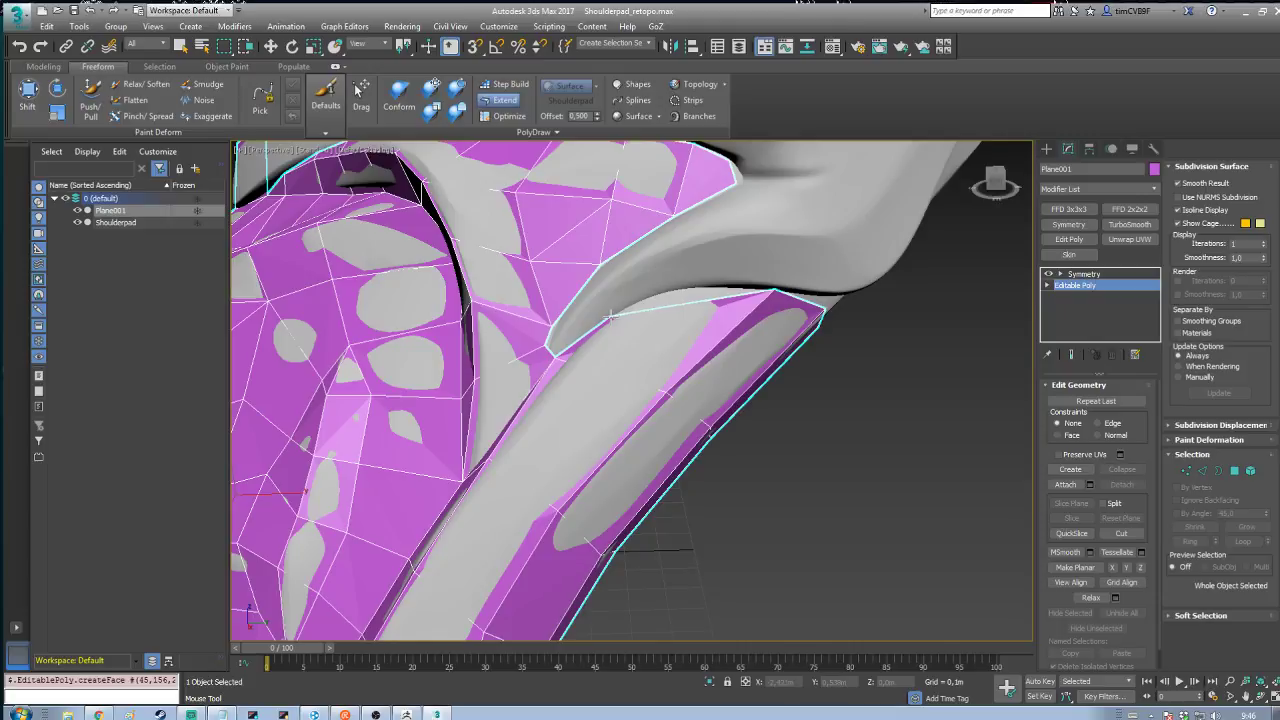
Step: Delete the faces at the rim strip's upper end, extend a new face toward the ridge and adjust its vertices
left_click(768, 333, "ctrl+shift")
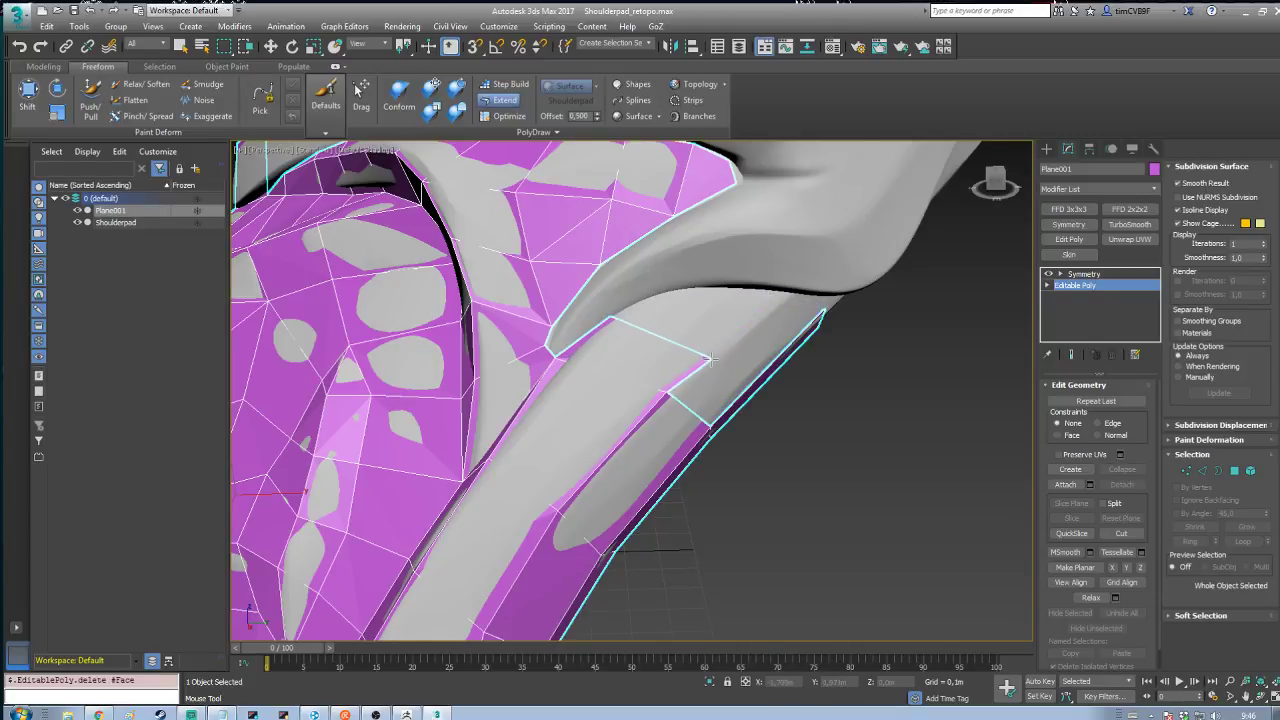
mouse_move(650, 334)
middle_mouse_down("alt")
mouse_move(592, 372)
mouse_move(644, 349)
middle_mouse_up("alt")
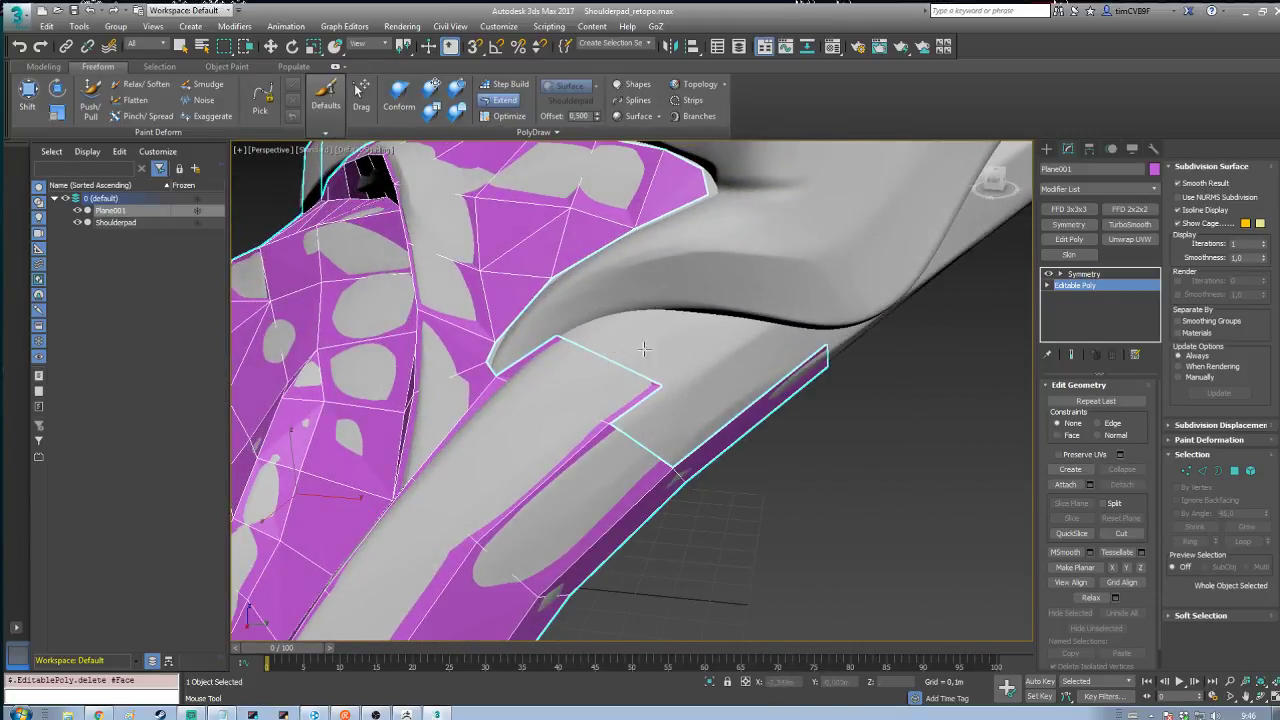
left_click(686, 333, "shift")
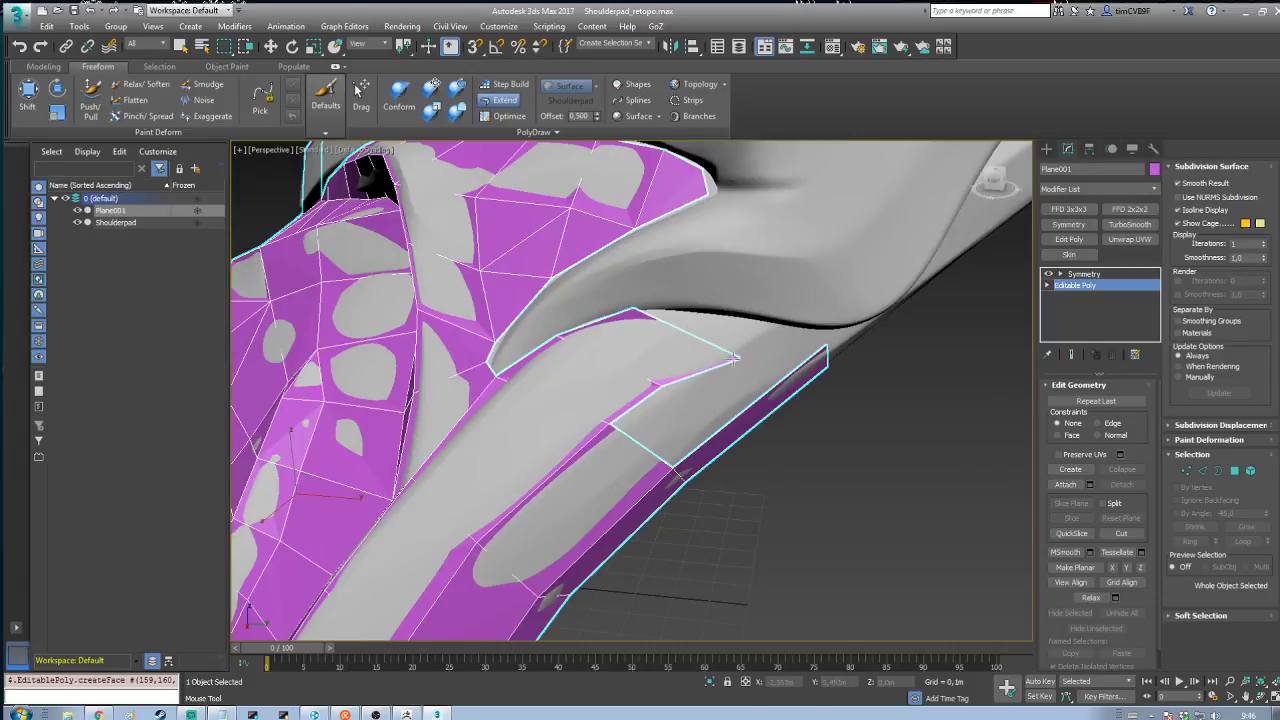
left_click_drag(737, 358, 697, 360, "ctrl+alt+shift")
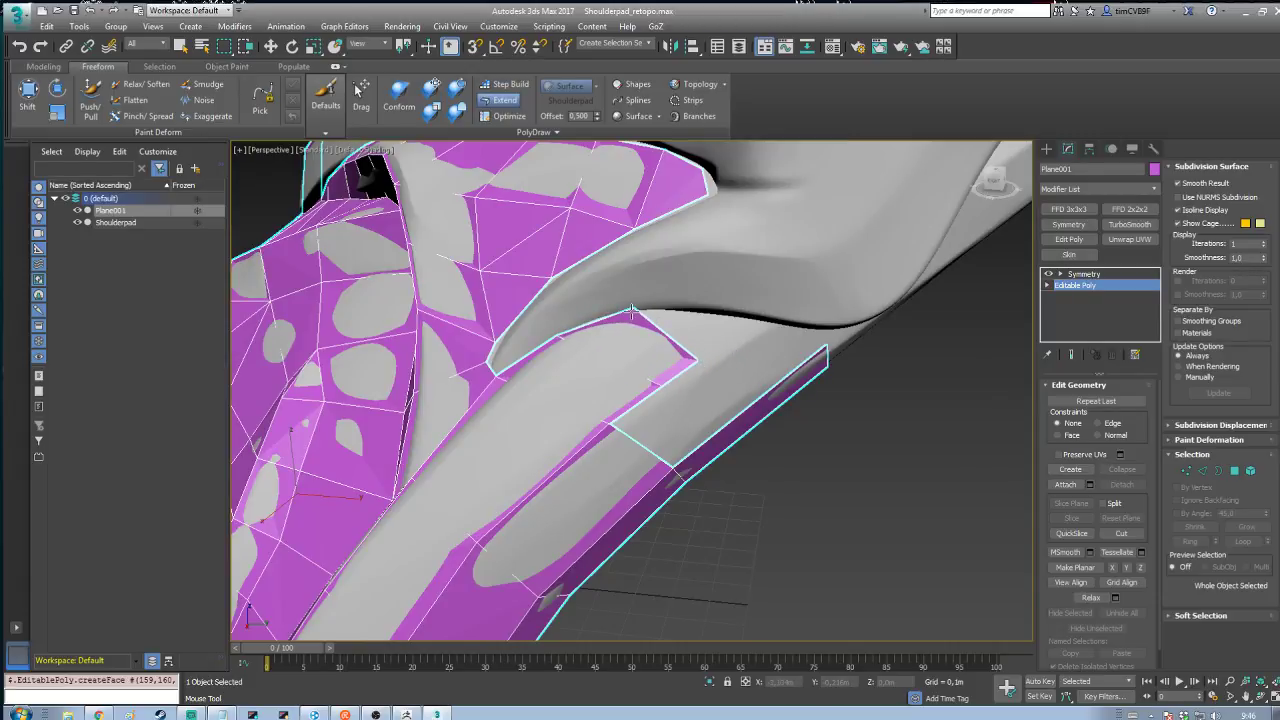
left_click_drag(633, 308, 638, 312, "ctrl+alt+shift")
middle_click_drag(638, 312, 706, 328, "alt")
key("ctrl+z")
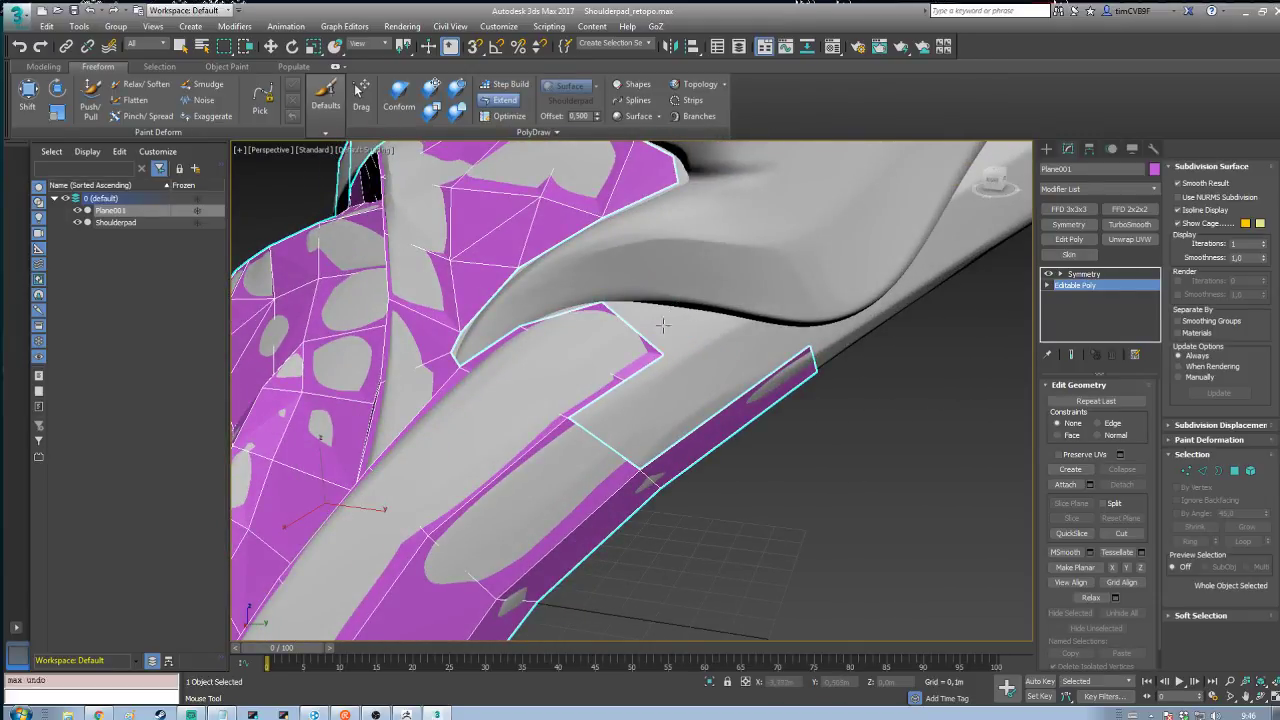
Step: Extend another face from the rim's end edge and merge its two outer vertices with Optimize into a point under the ridge
left_click_drag(645, 337, 705, 297, "shift")
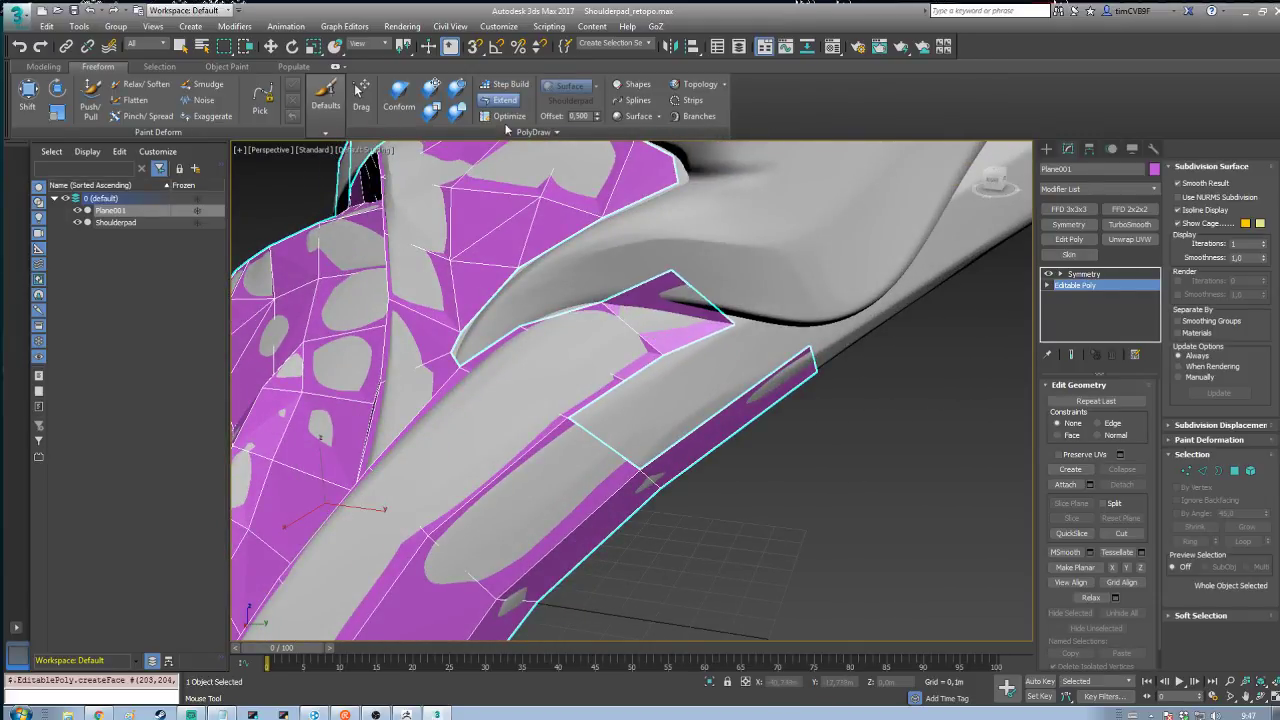
left_click(510, 117)
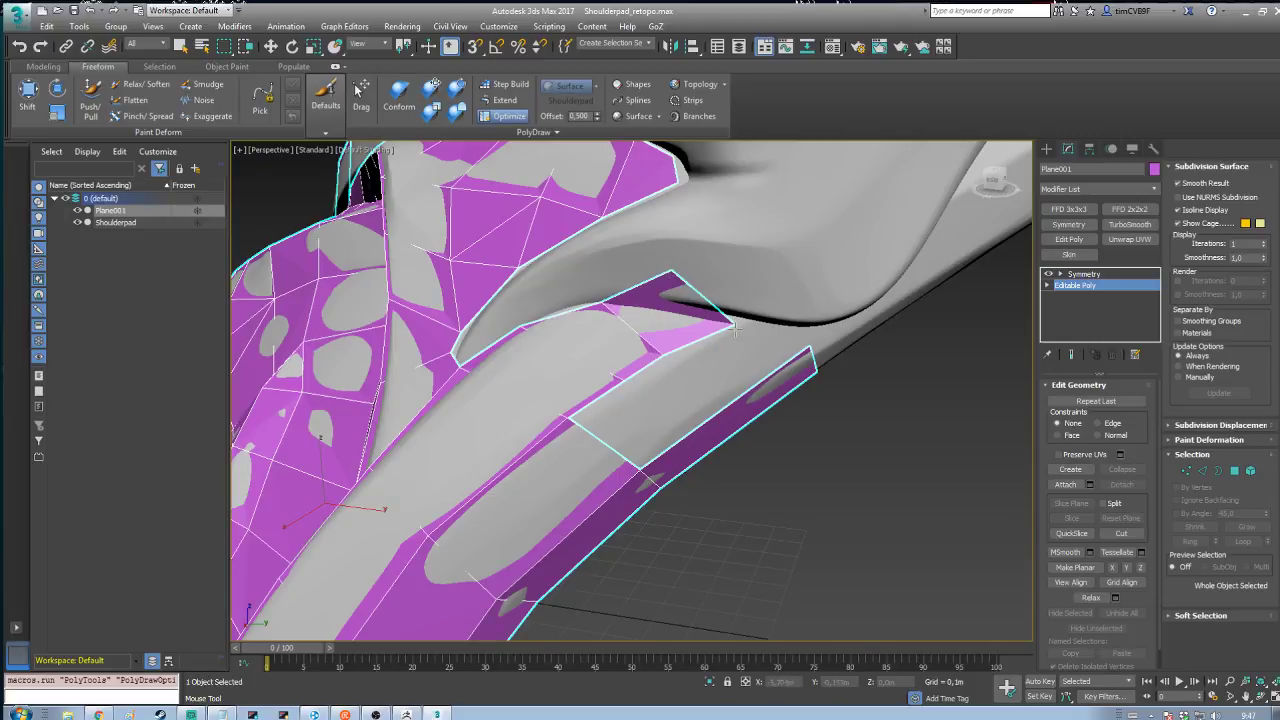
left_click_drag(679, 276, 740, 317)
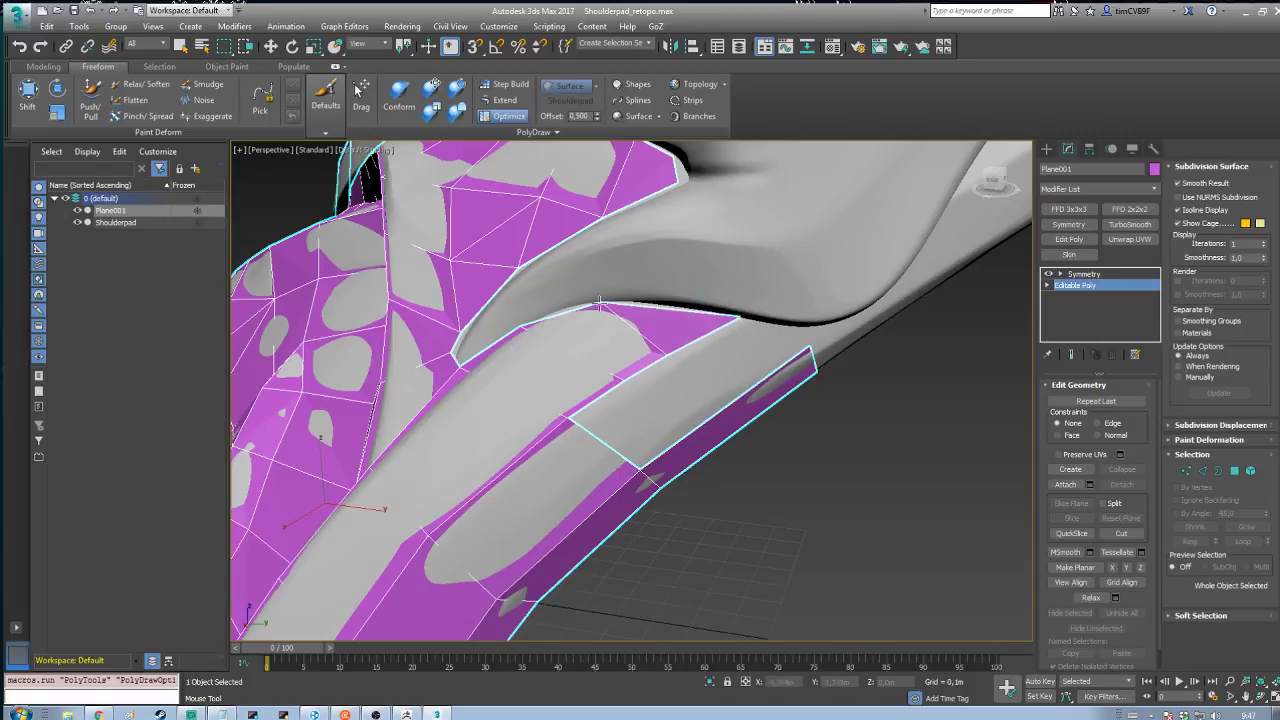
middle_click_drag(598, 300, 628, 313, "alt")
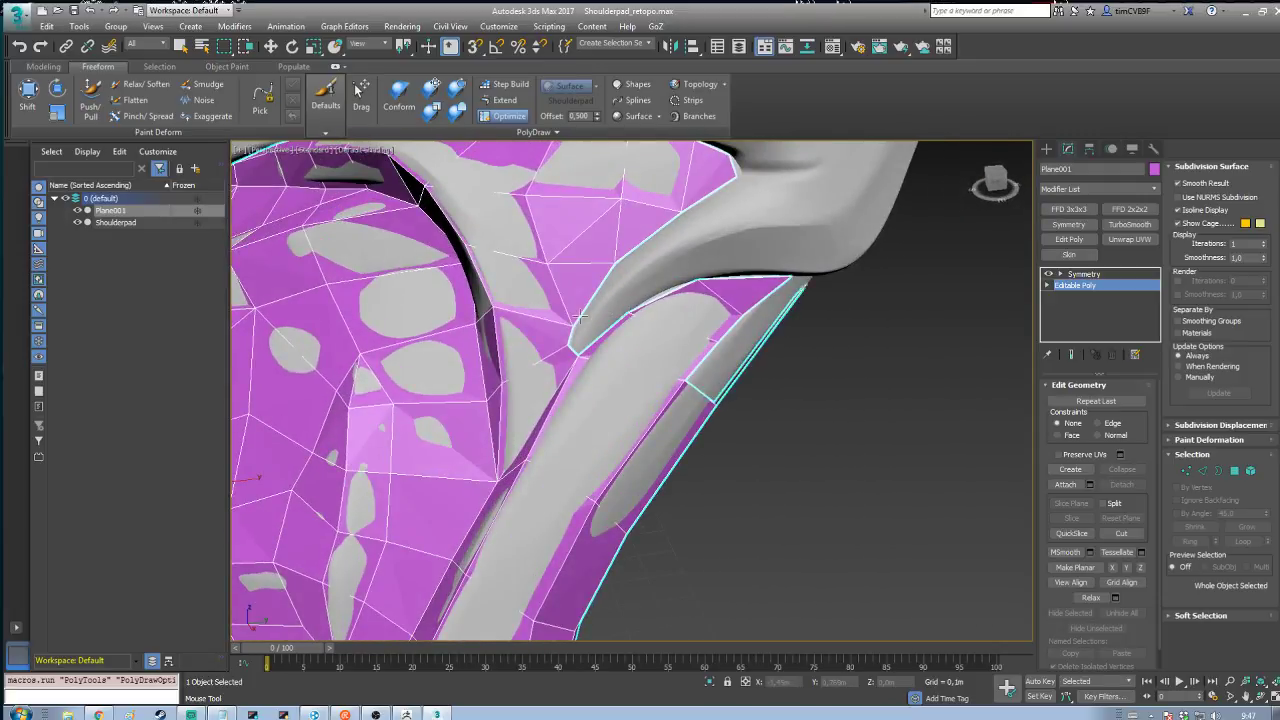
Step: Extend three faces across the curved ridge, closing the gap from its inner tip out to its outer corner
scroll(579, 317, "up", 3)
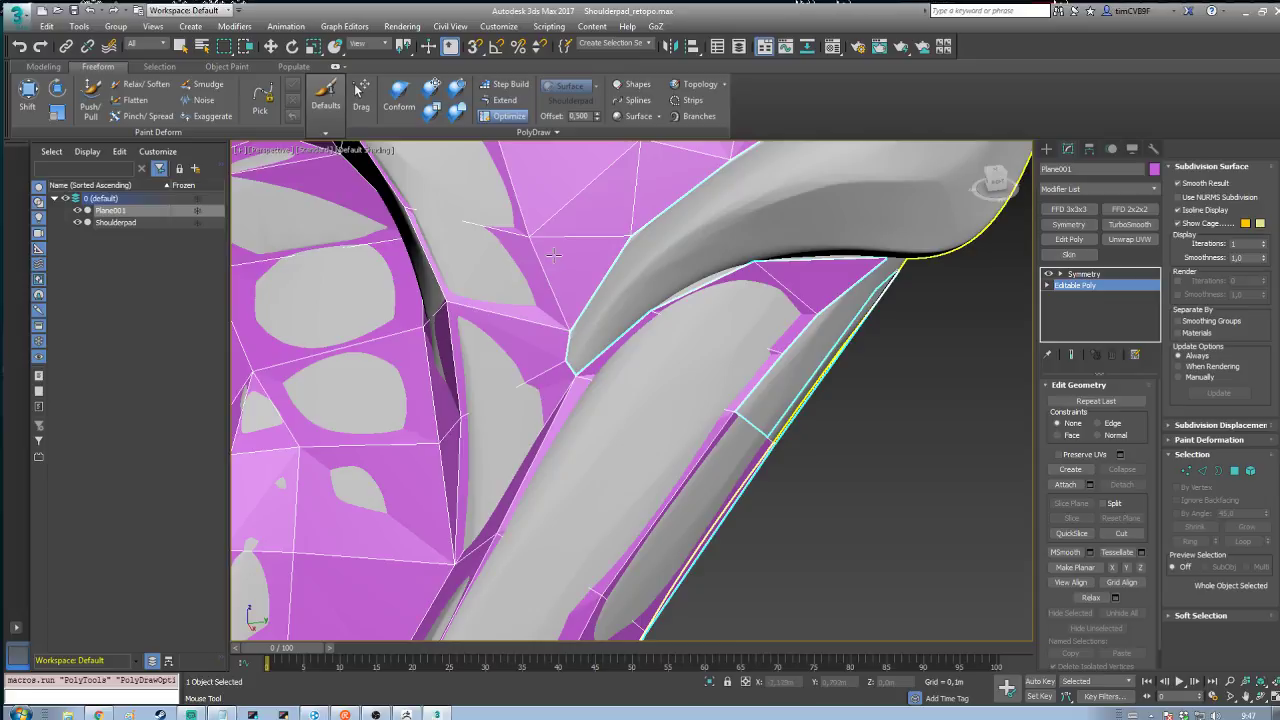
left_click(507, 101)
left_click_drag(572, 329, 644, 264)
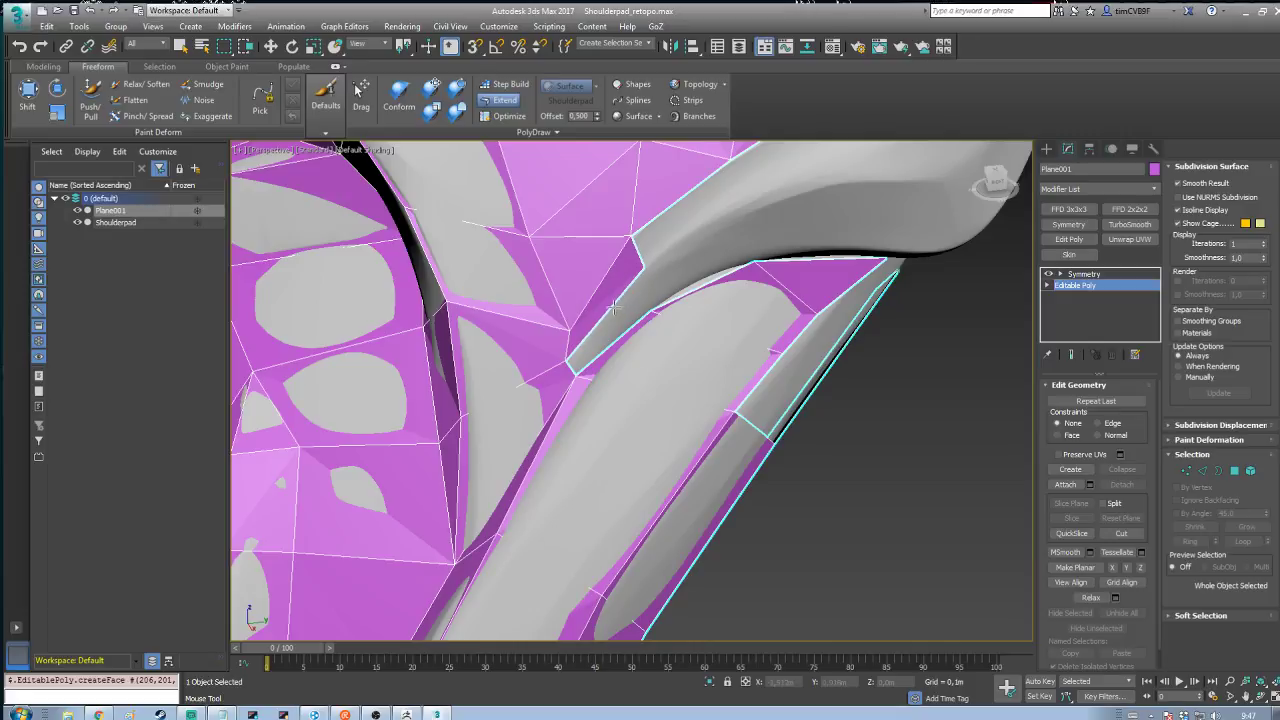
left_click_drag(614, 308, 625, 335, "ctrl+alt")
middle_click_drag(671, 261, 600, 324)
left_click_drag(561, 300, 666, 331)
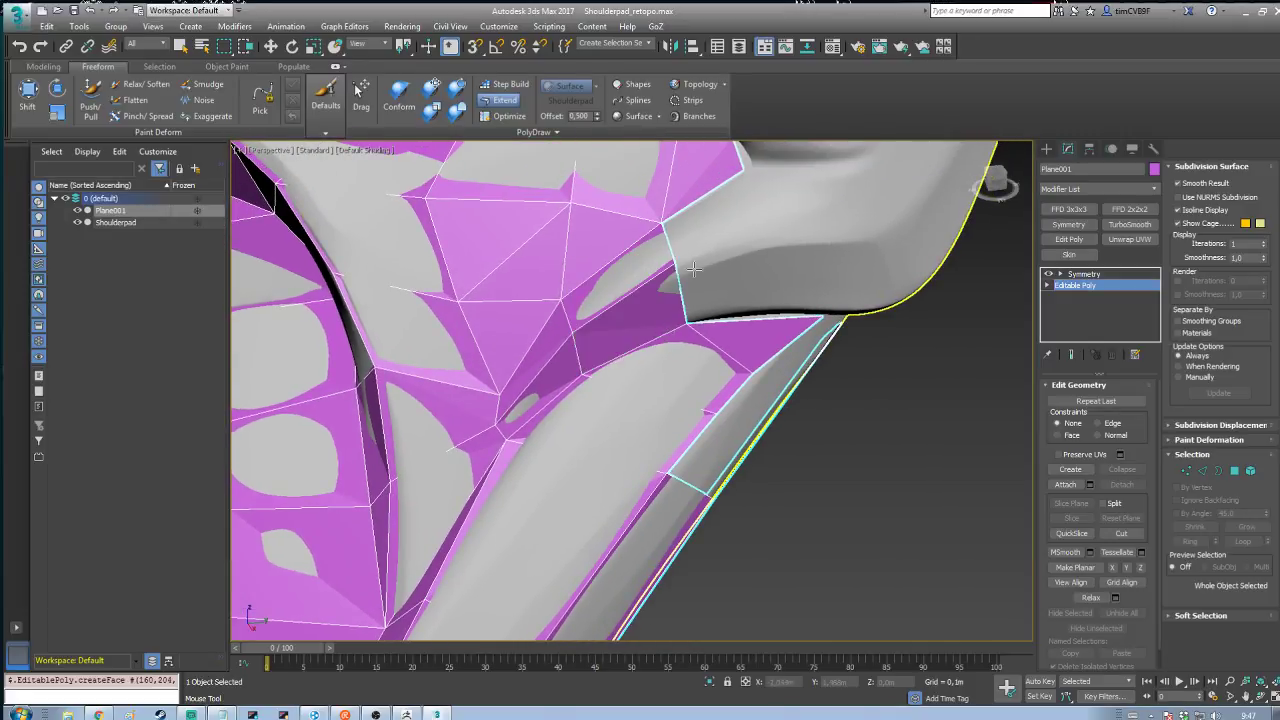
middle_click_drag(694, 269, 590, 338)
left_click_drag(558, 291, 640, 350)
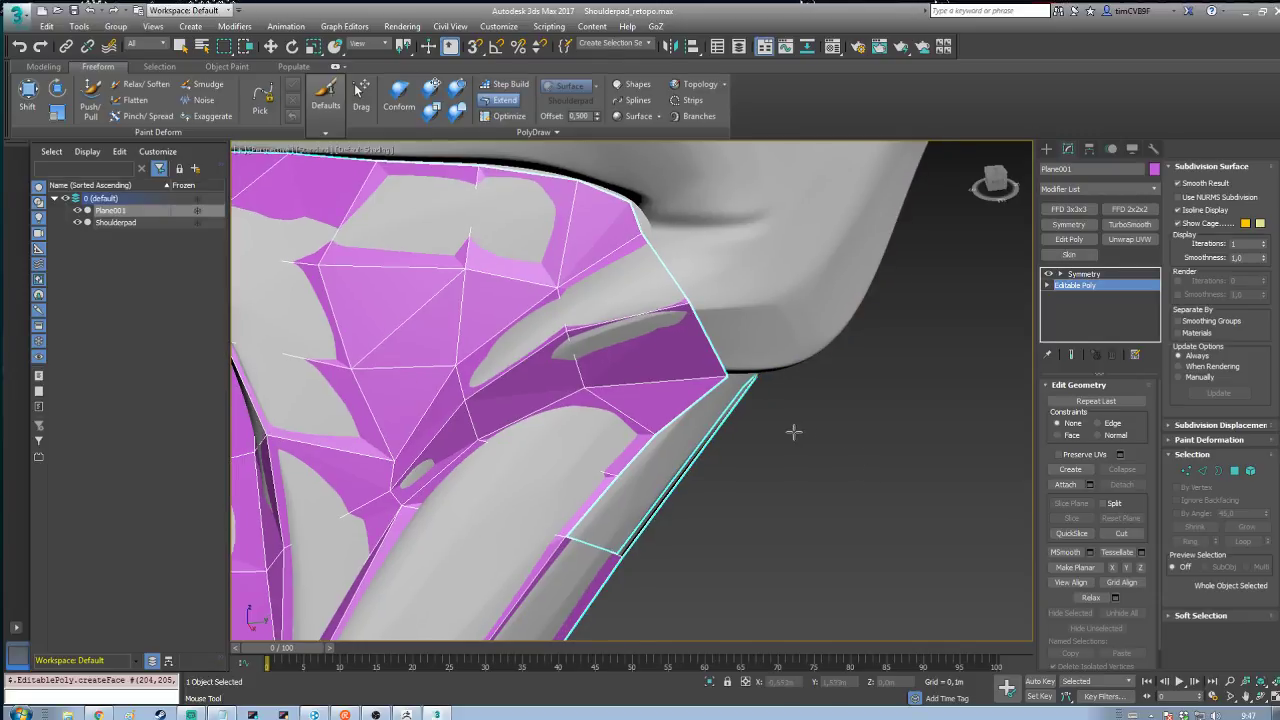
Step: Examine the newly filled ridge corner from several angles and the mesh coverage around it
middle_click_drag(794, 431, 734, 357, "alt")
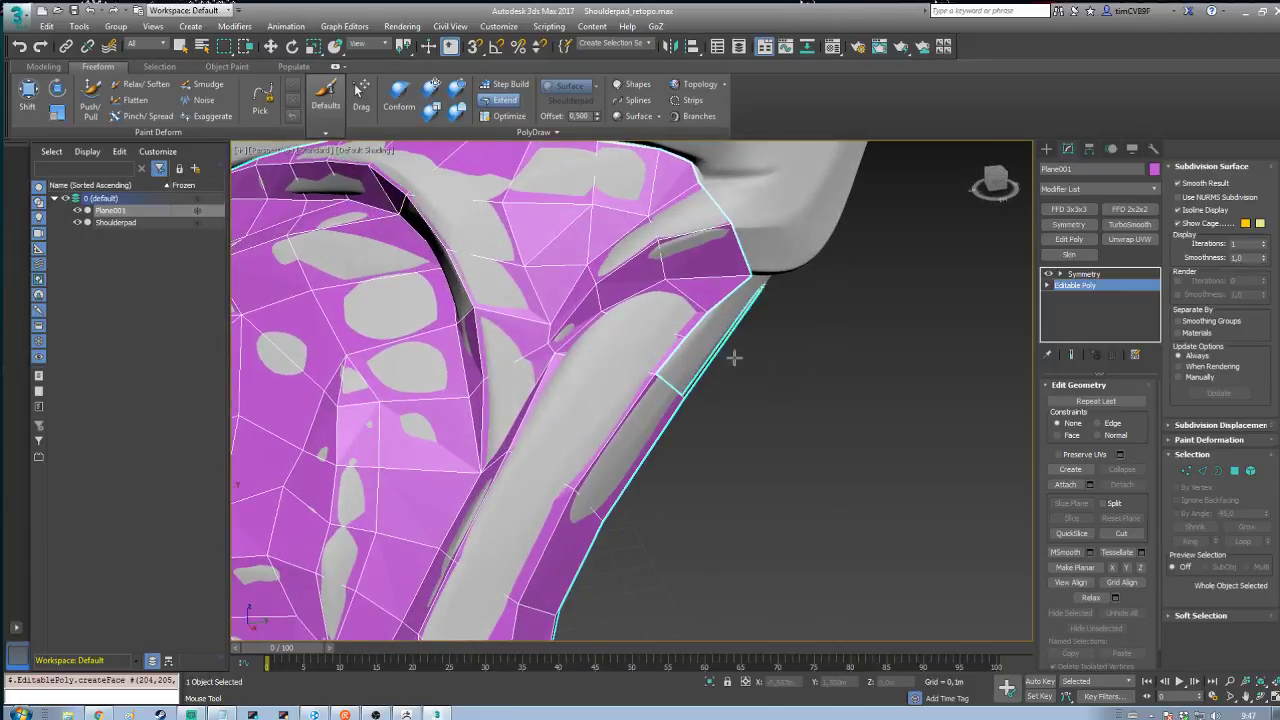
middle_click_drag(657, 345, 769, 391)
scroll(769, 391, "up", 3)
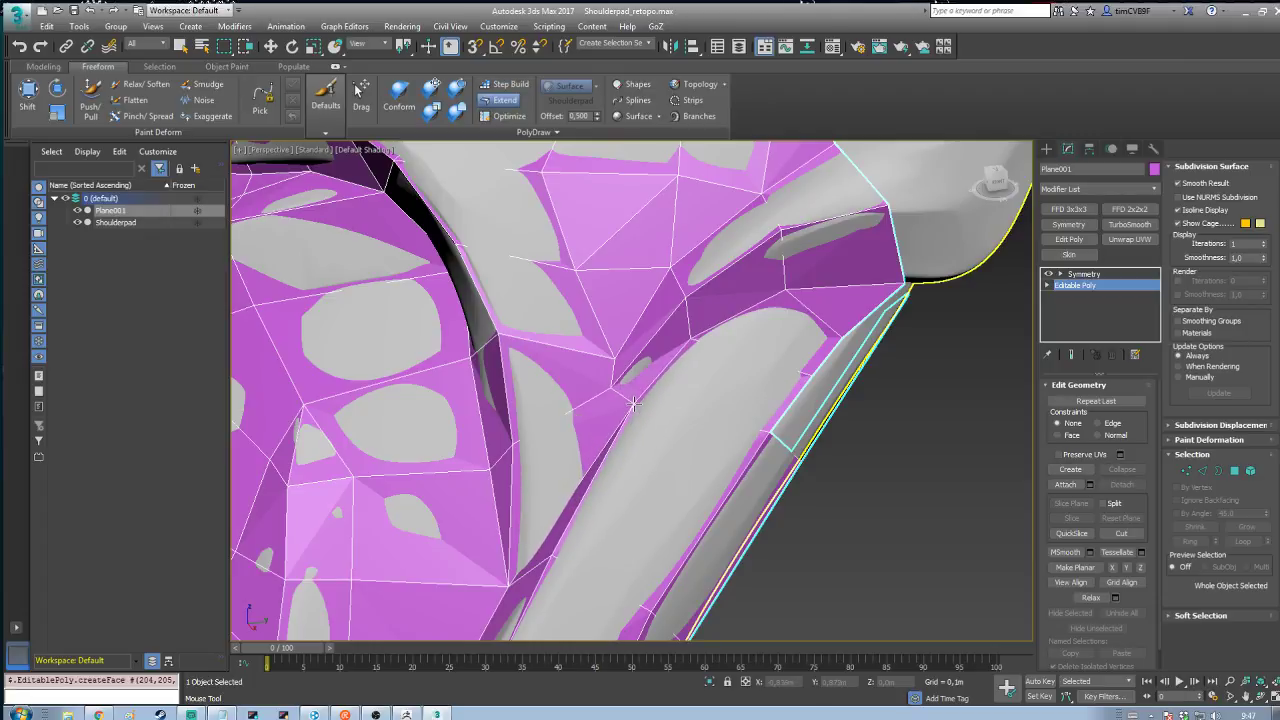
middle_click_drag(654, 391, 642, 400)
scroll(580, 398, "down", 2)
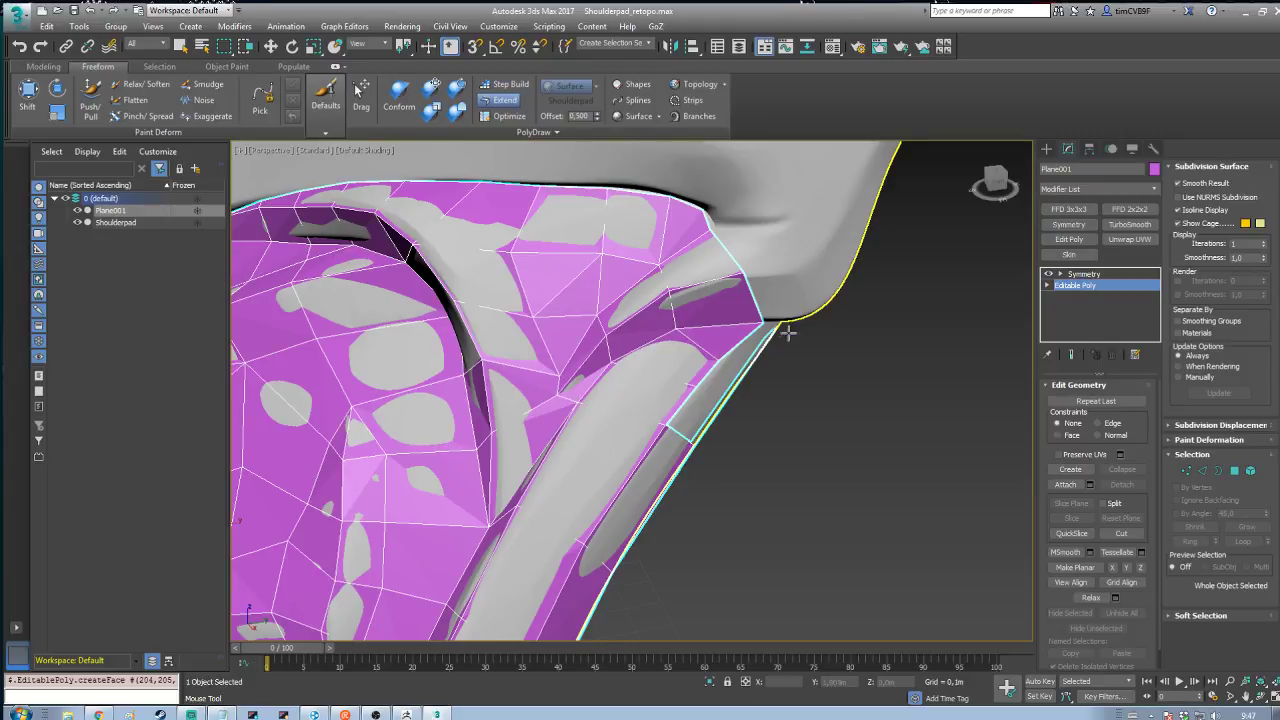
scroll(788, 332, "down", 4)
middle_click_drag(788, 332, 809, 373, "alt")
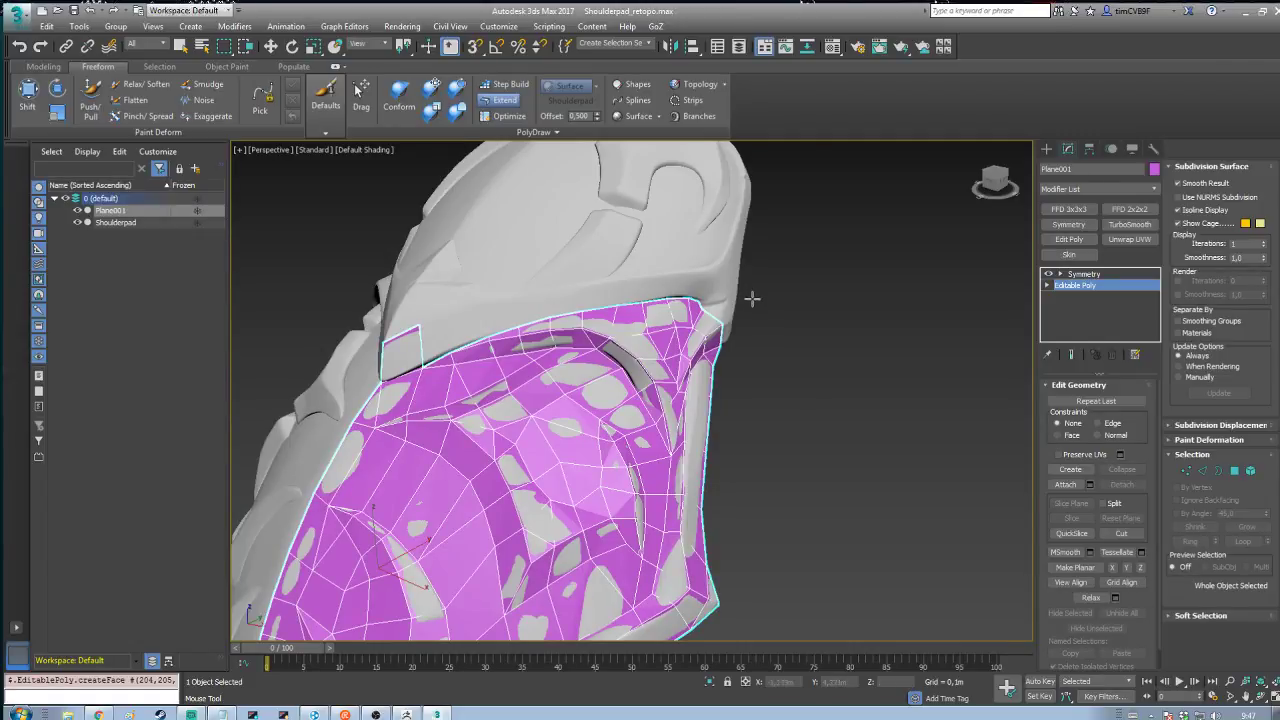
Step: Extend a row of faces along the upper rim band, from the quad at the front point toward the middle
scroll(748, 296, "up", 4)
left_click_drag(497, 430, 574, 353, "shift")
left_click_drag(640, 385, 614, 353)
key("ctrl+z")
left_click_drag(592, 399, 630, 338)
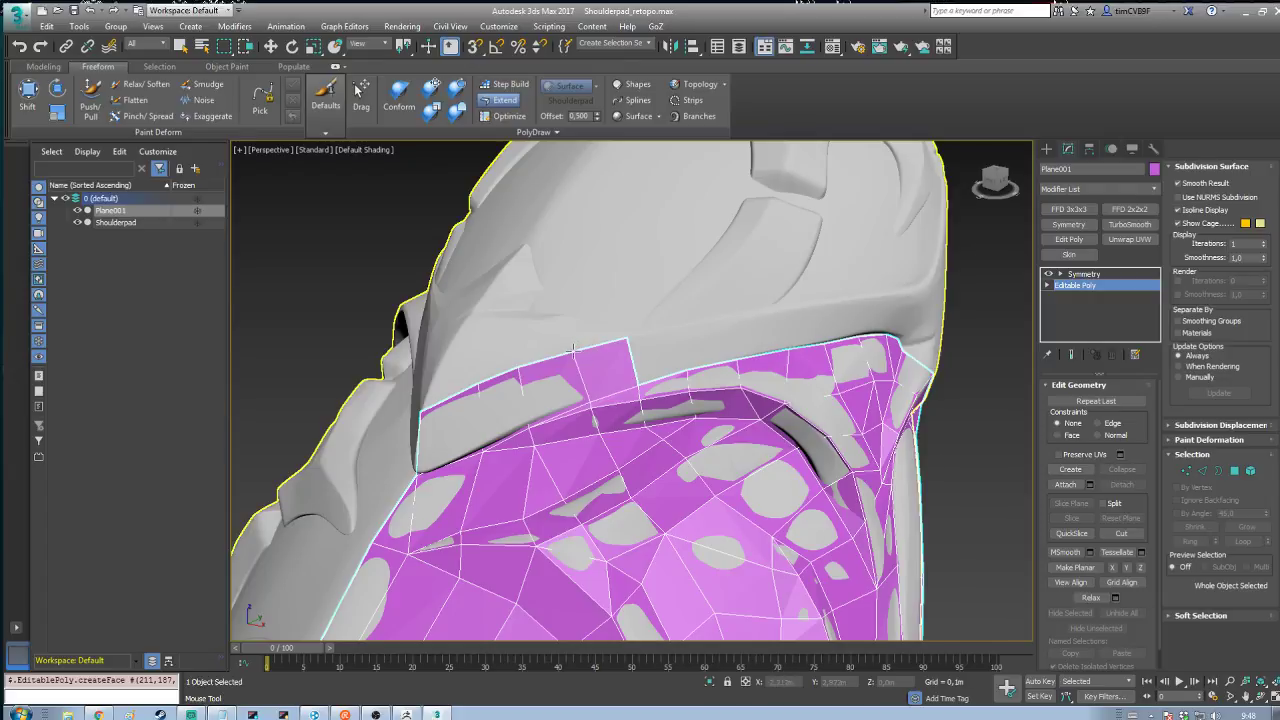
left_click_drag(648, 363, 678, 328, "shift")
Step: Continue the upper rim band with further faces until it reaches the corner above the ridge
middle_click_drag(948, 348, 881, 360, "alt")
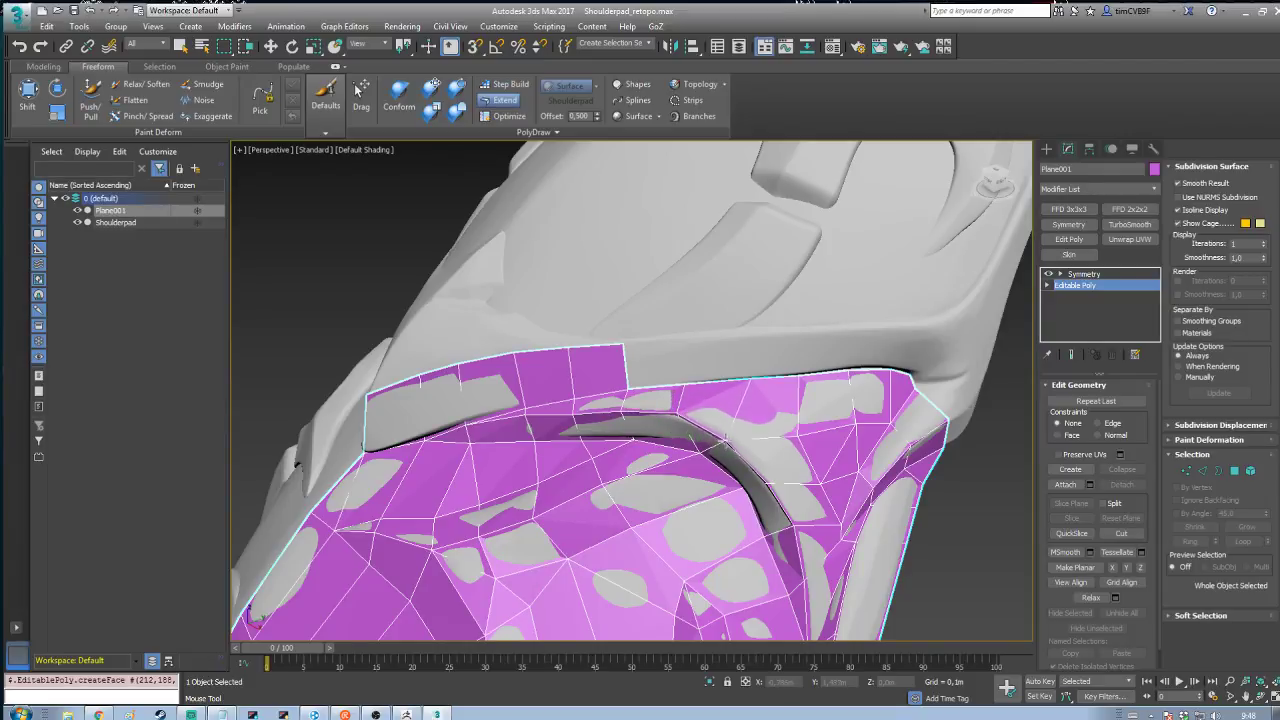
left_click_drag(658, 377, 745, 333)
key("ctrl+z")
middle_click_drag(784, 350, 677, 360)
scroll(678, 360, "up", 2)
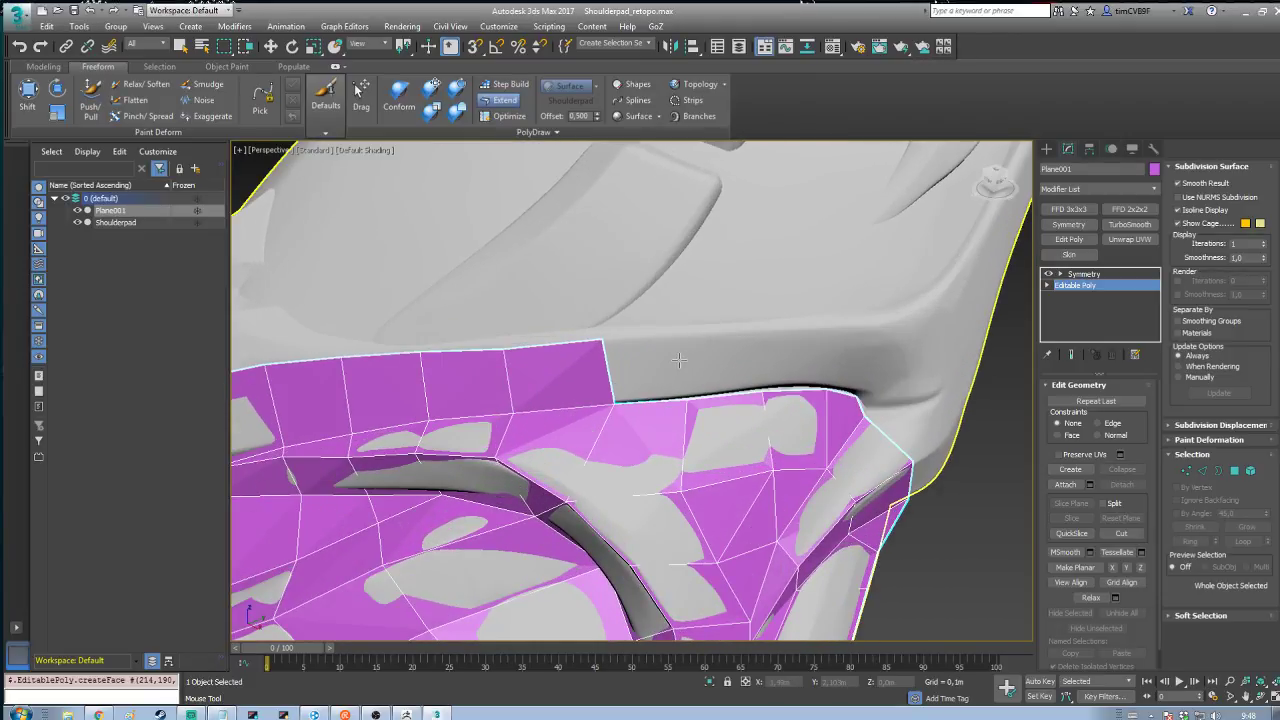
left_click_drag(614, 402, 683, 334)
left_click_drag(689, 396, 760, 332)
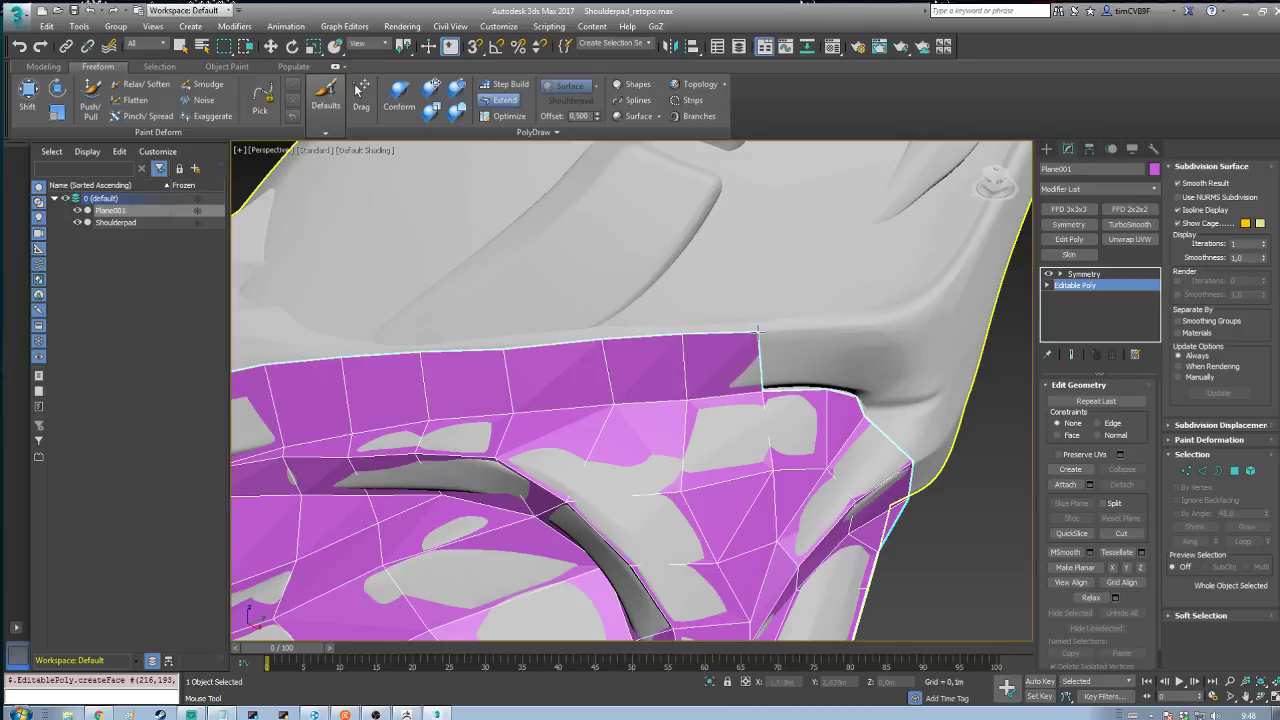
middle_click_drag(788, 359, 662, 374)
left_click_drag(639, 405, 704, 347)
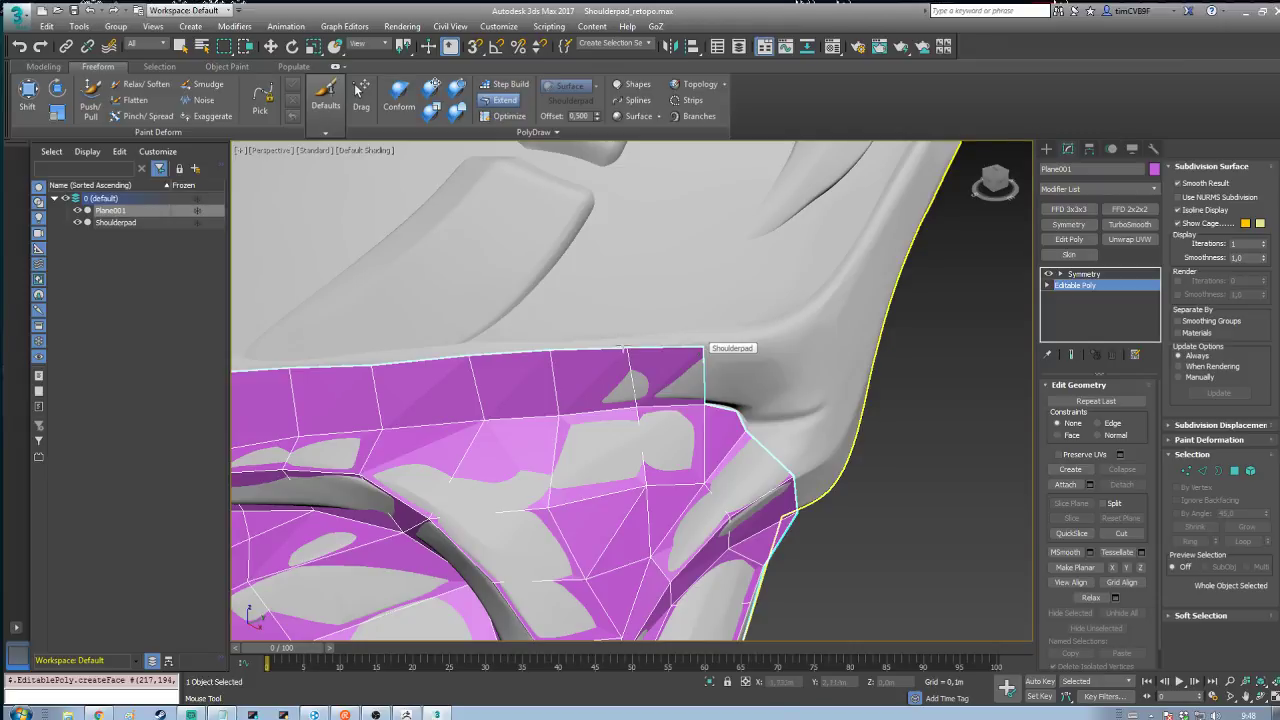
Step: Extend a face from the rim band's front end up the central spike and align its inner vertex with the centre crease
middle_click_drag(877, 457, 923, 403, "alt")
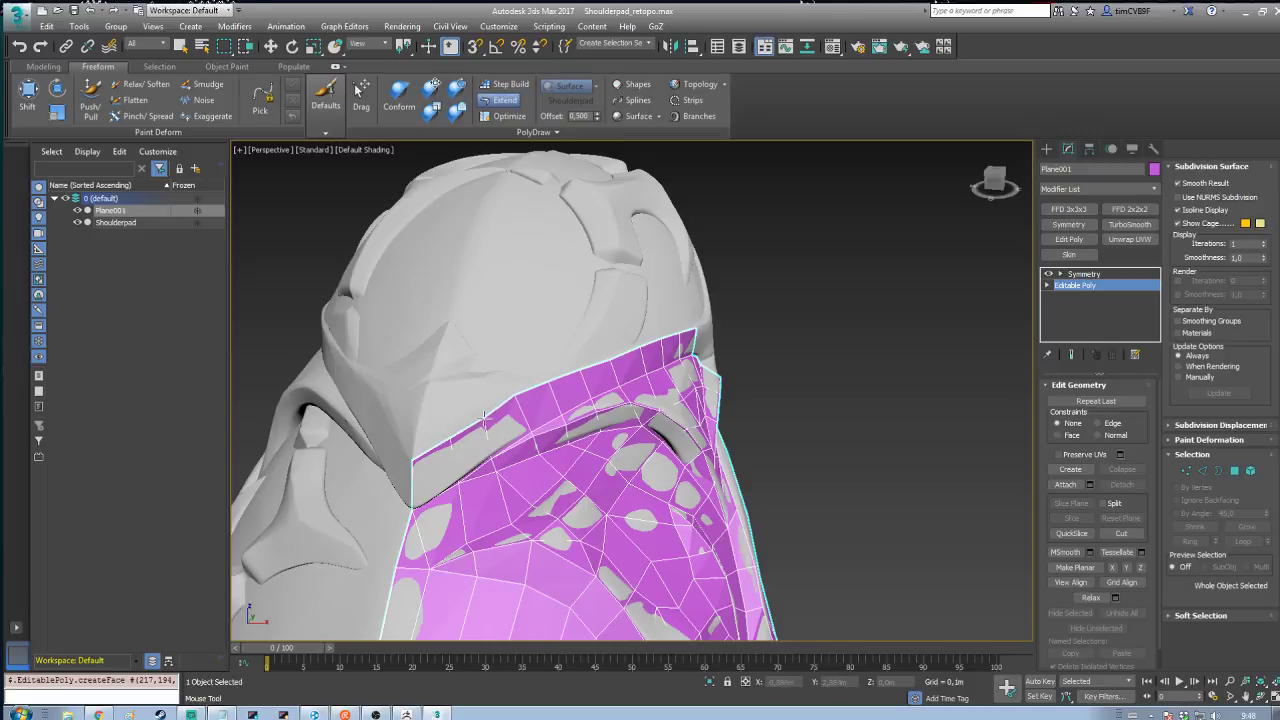
middle_click_drag(490, 412, 609, 397, "alt")
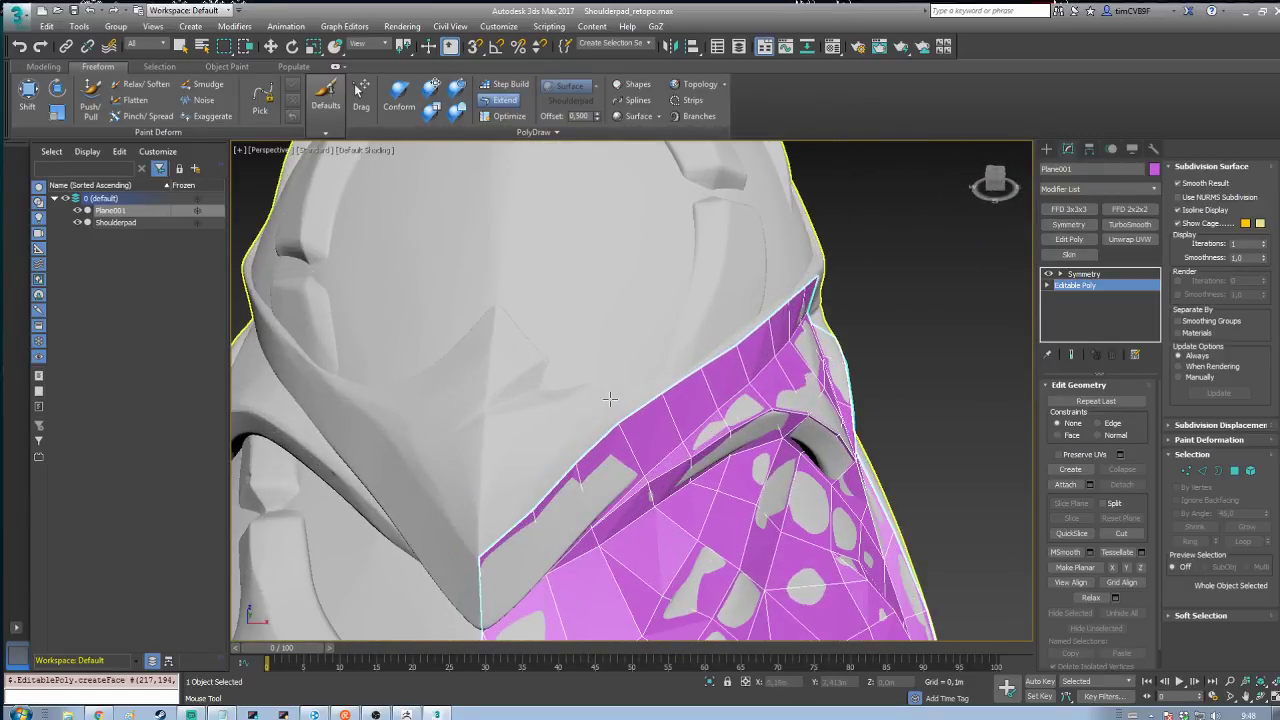
left_click_drag(502, 533, 528, 460, "shift")
middle_click_drag(534, 418, 586, 420, "alt")
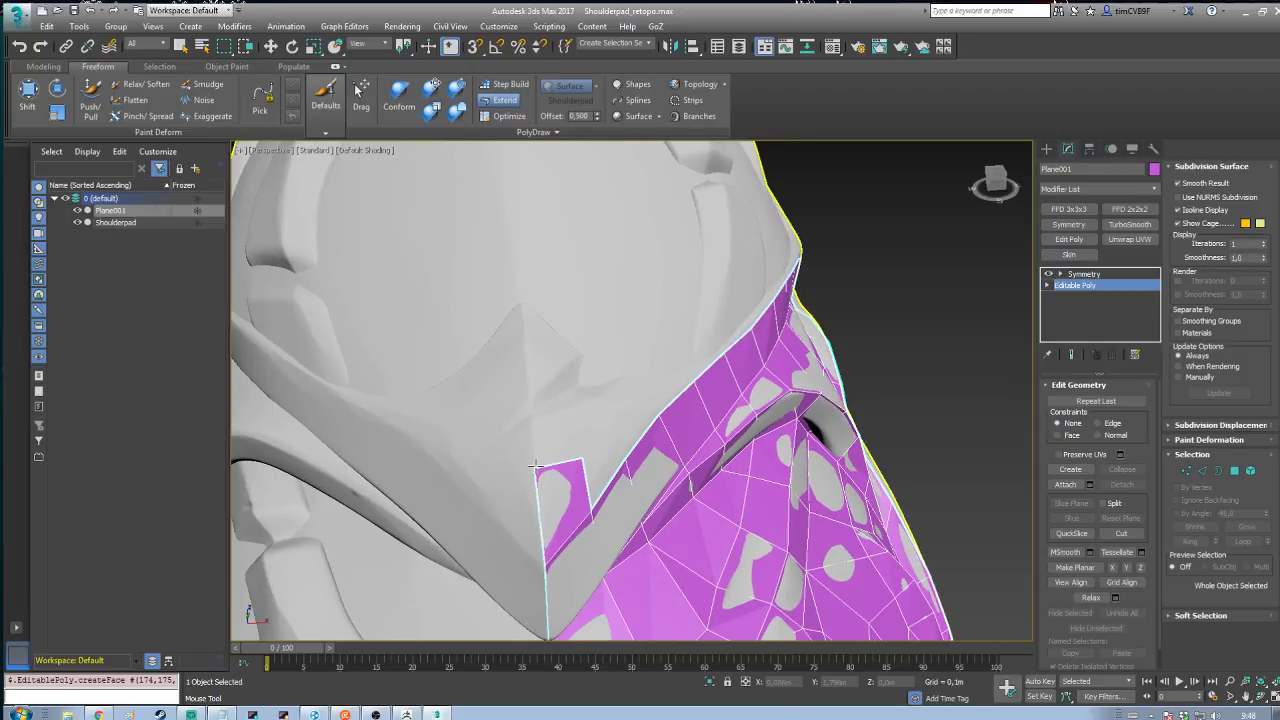
middle_click_drag(575, 414, 615, 424, "alt")
scroll(615, 424, "up", 2)
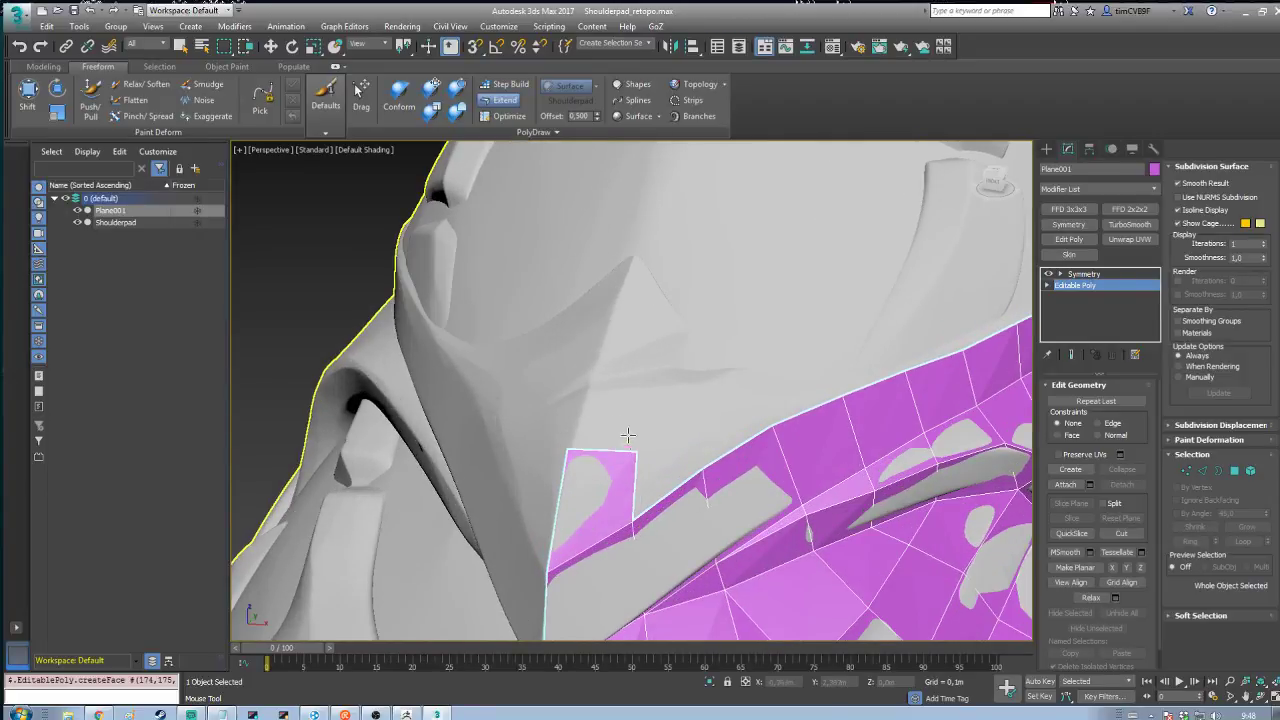
left_click_drag(571, 446, 575, 419, "ctrl+alt+shift")
middle_click_drag(575, 419, 579, 467, "alt")
left_click_drag(538, 506, 543, 501, "ctrl+alt+shift")
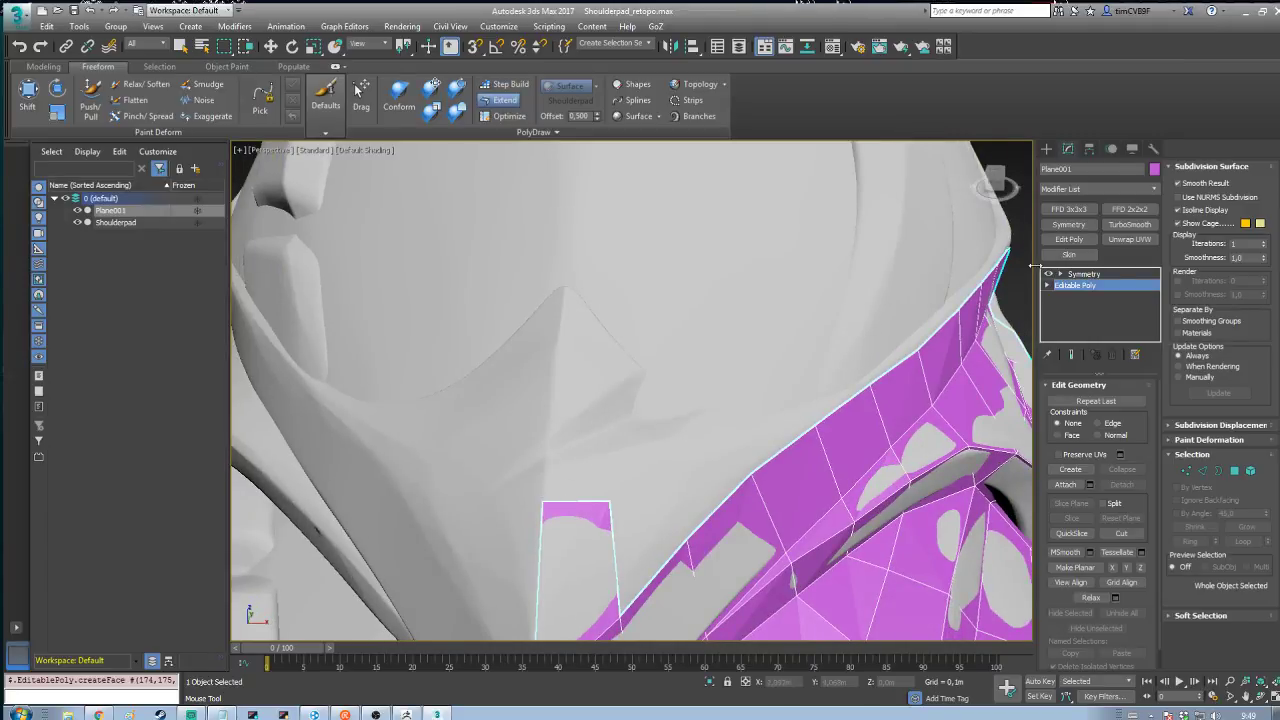
Step: Show the Symmetry result in the stack and extend two more faces up the central spike to its tip
left_click(1071, 356)
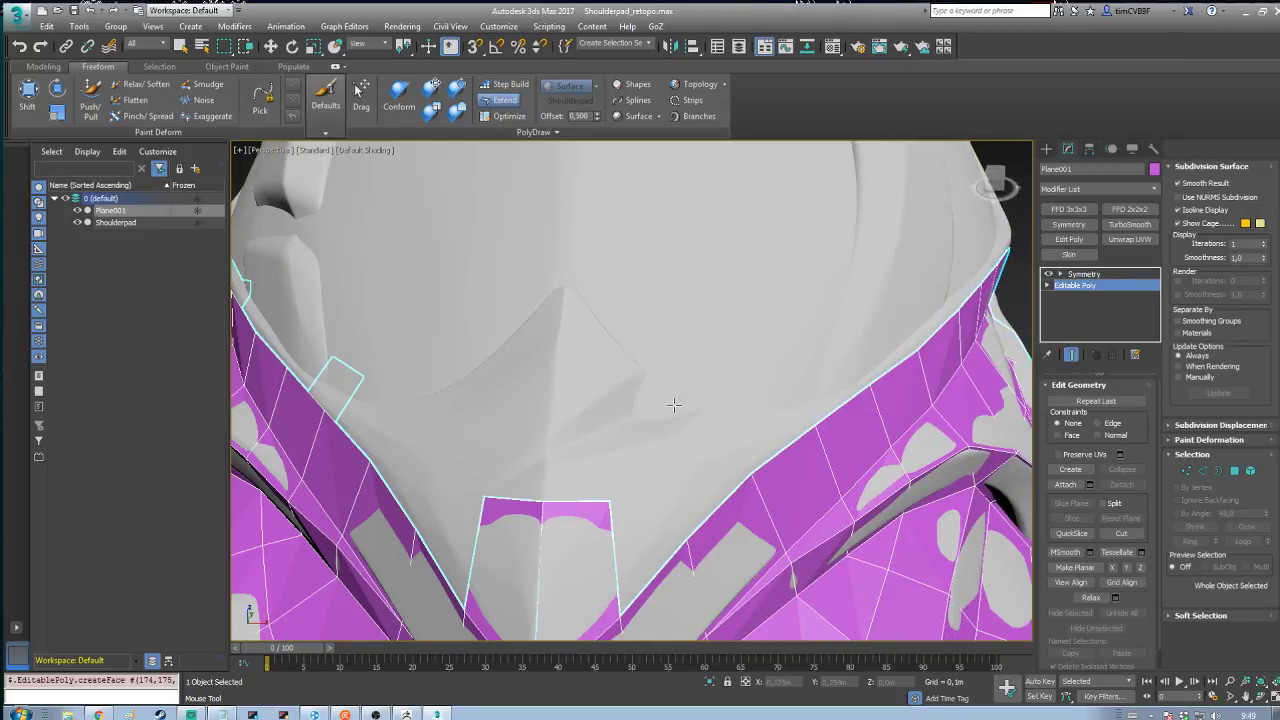
scroll(672, 404, "up", 1)
scroll(615, 411, "down", 2)
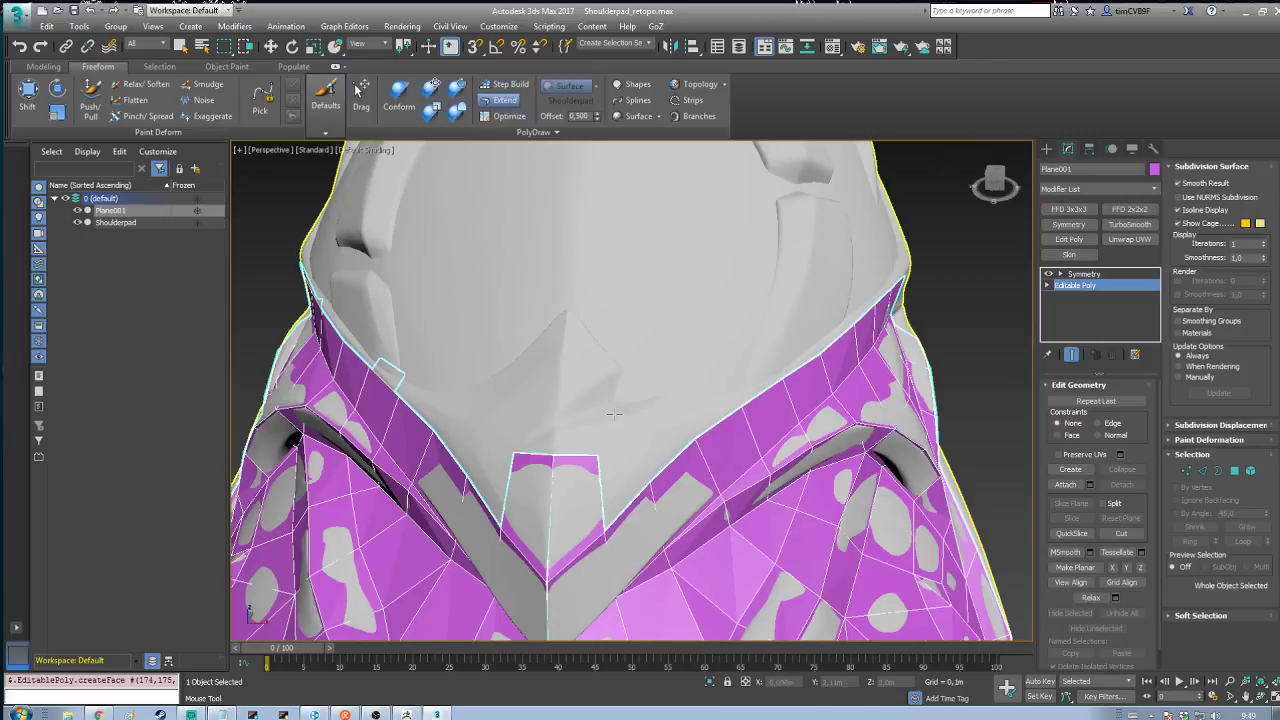
scroll(615, 411, "up", 1)
scroll(615, 411, "down", 1)
scroll(615, 411, "up", 1)
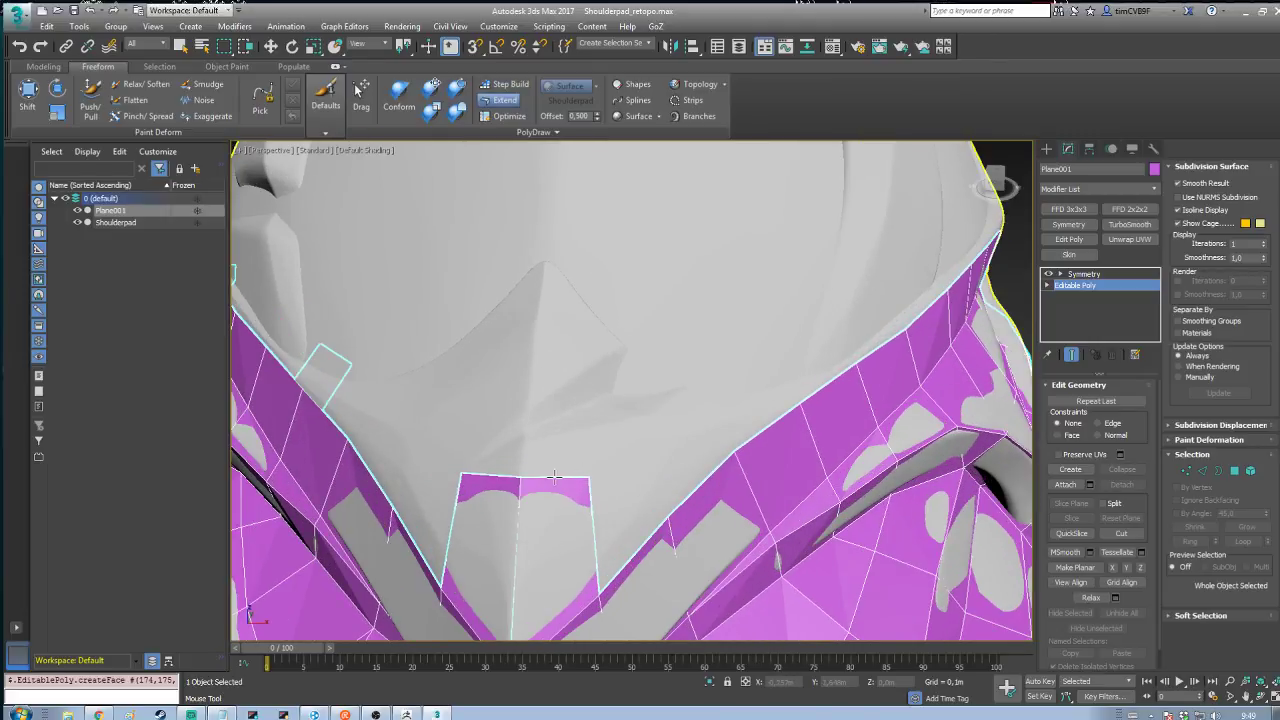
left_click_drag(555, 477, 624, 342, "shift")
left_click_drag(531, 380, 531, 376)
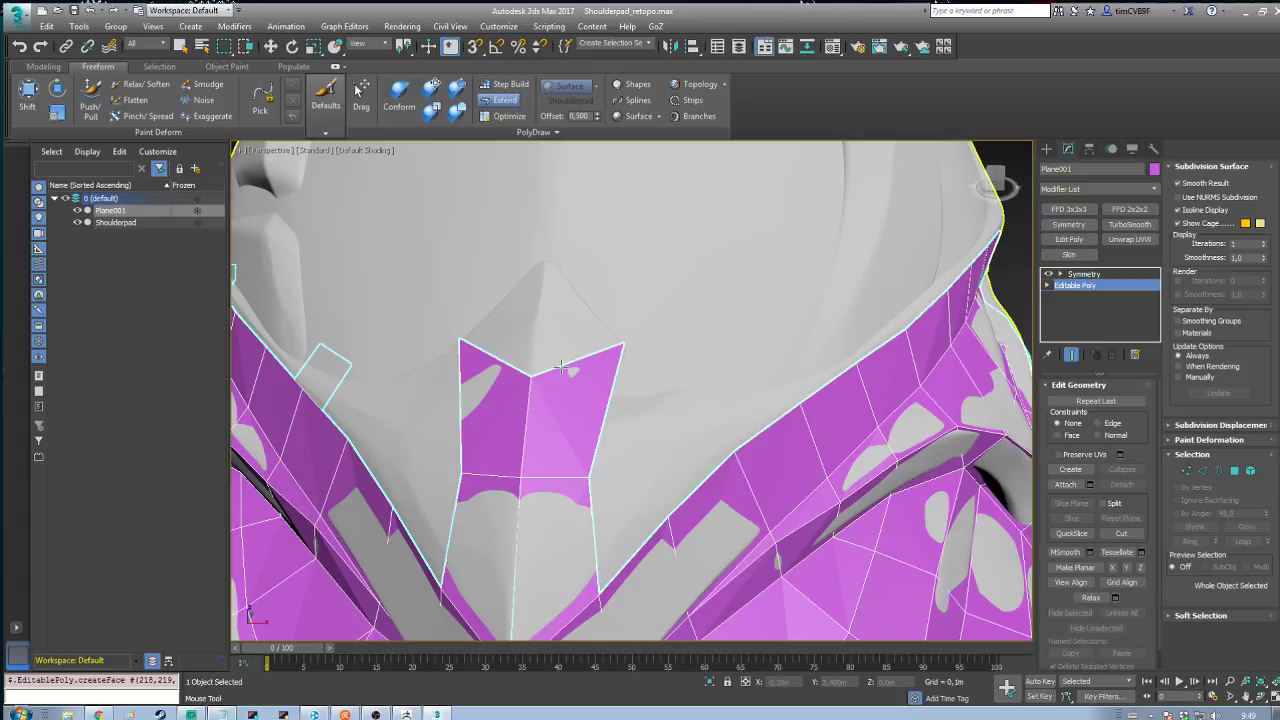
left_click_drag(561, 367, 625, 260, "shift")
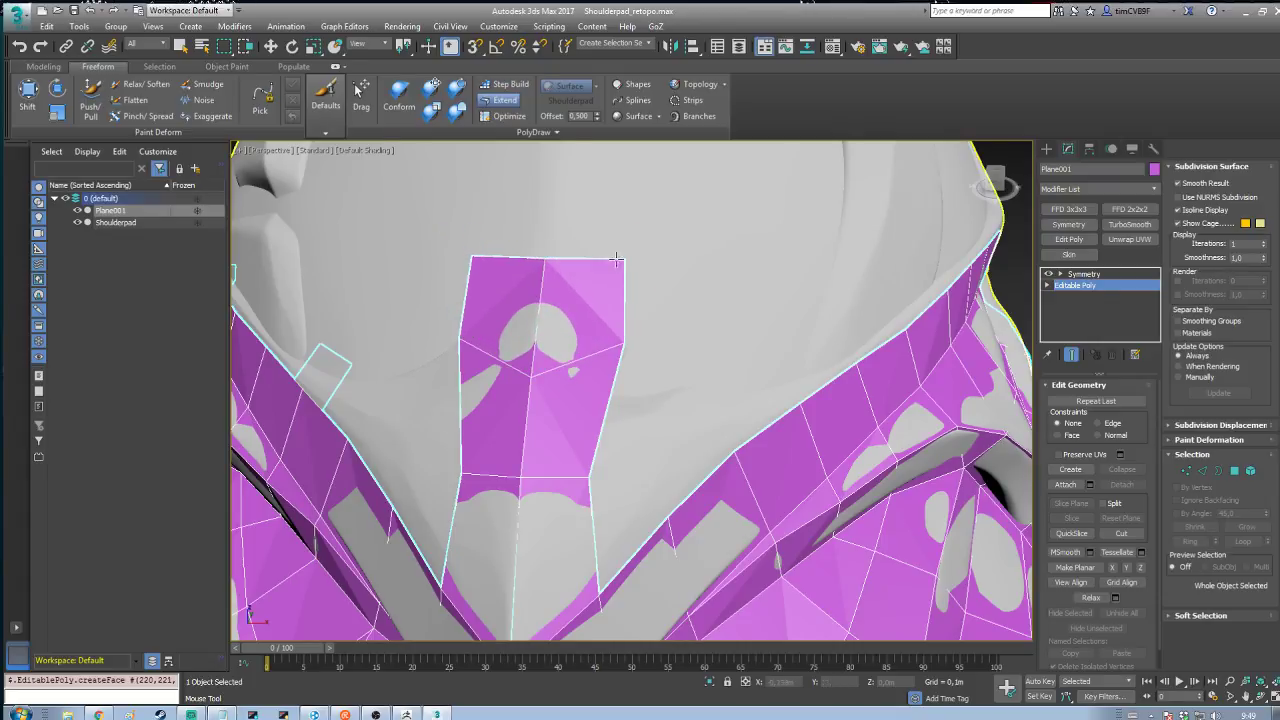
Step: Merge the top face's outer vertex into the one below with Optimize, so the spike's mesh ends in a point
left_click(507, 117)
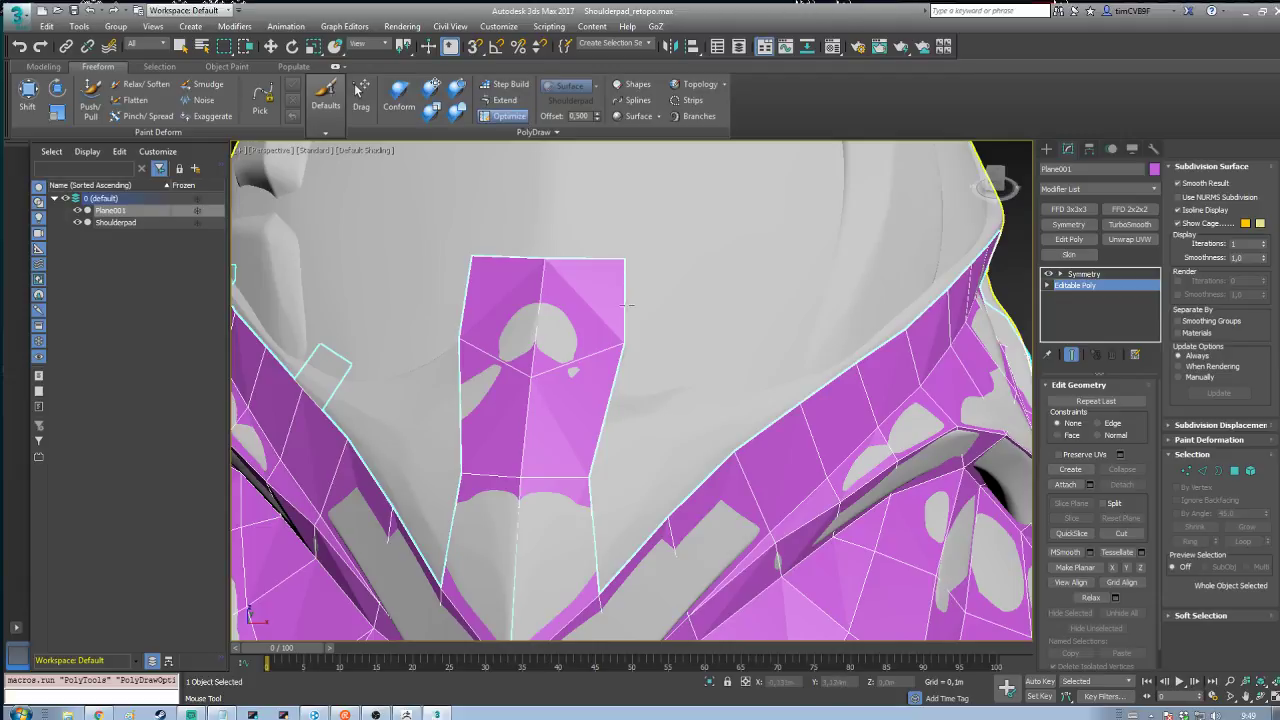
left_click_drag(628, 305, 626, 345)
mouse_move(678, 398)
middle_mouse_down("alt")
mouse_move(572, 380)
mouse_move(654, 362)
mouse_move(636, 345)
mouse_move(590, 350)
mouse_move(632, 364)
mouse_move(642, 351)
mouse_move(675, 390)
middle_mouse_up("alt")
Step: Extend a face from the spike's side edge along its flank and adjust the new outer vertices to the sculpt
left_click(505, 102)
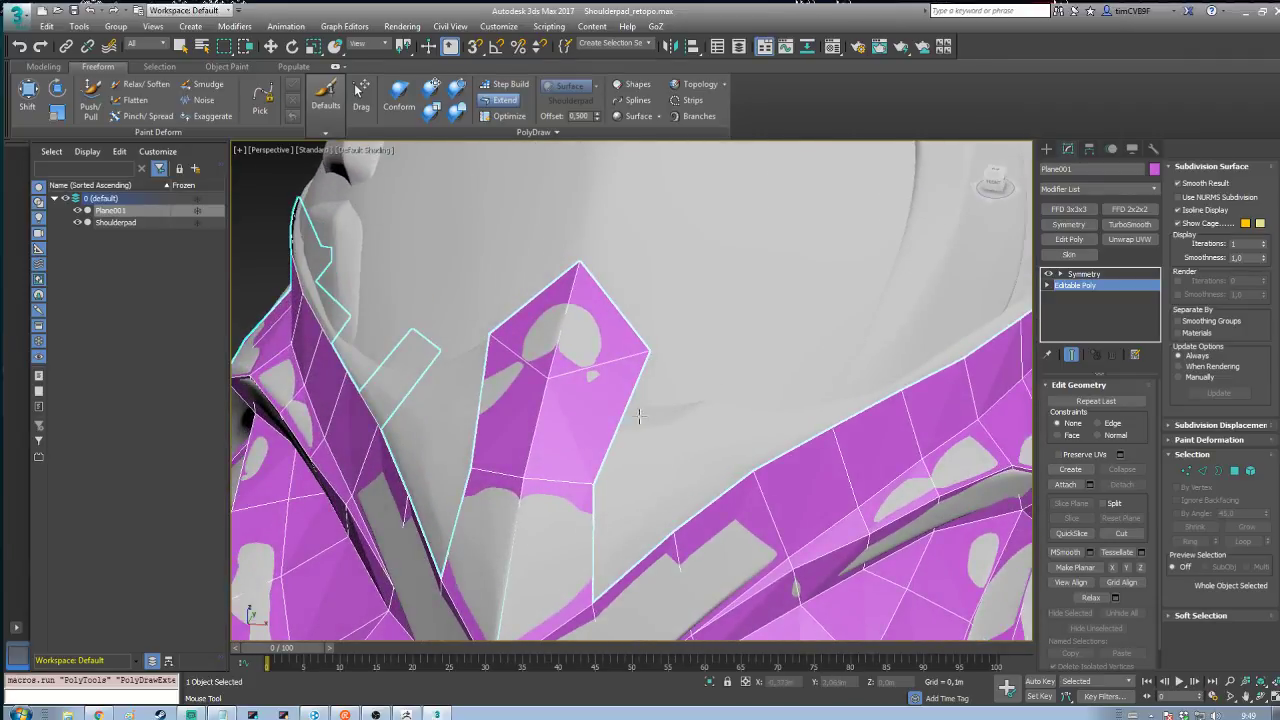
left_click_drag(627, 419, 718, 404)
middle_click_drag(719, 404, 672, 442, "alt")
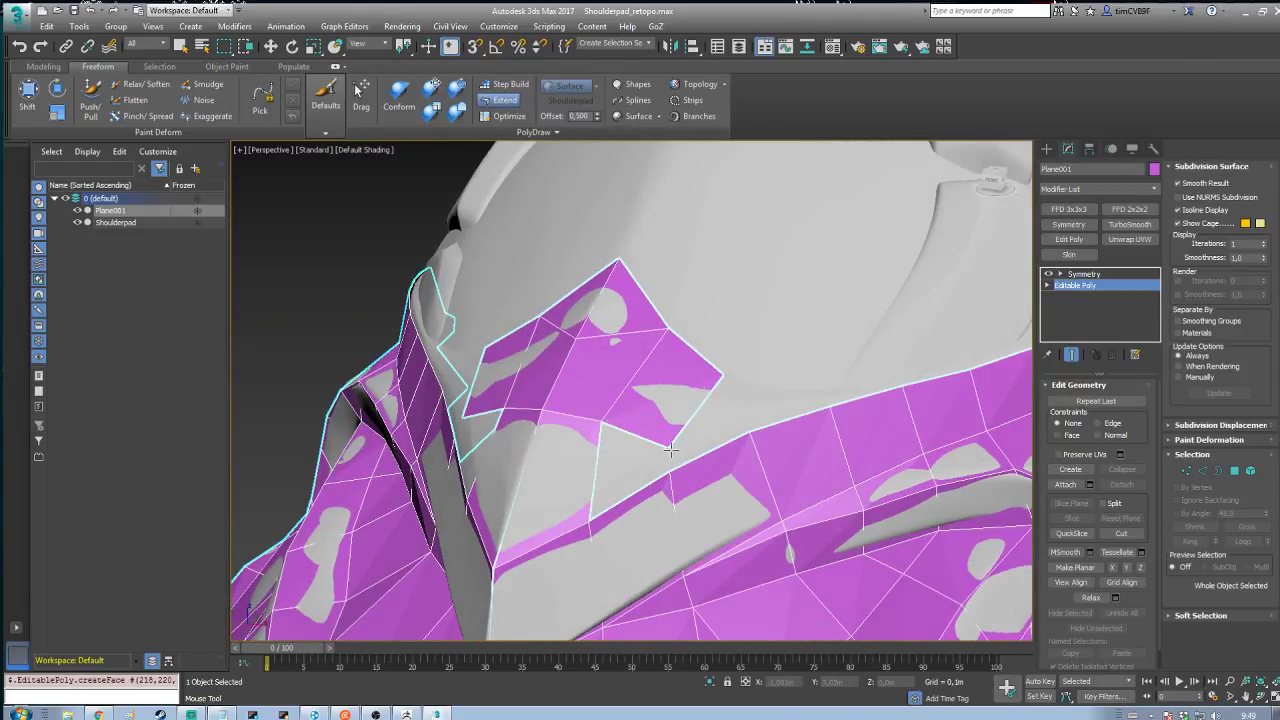
left_click_drag(670, 451, 657, 420)
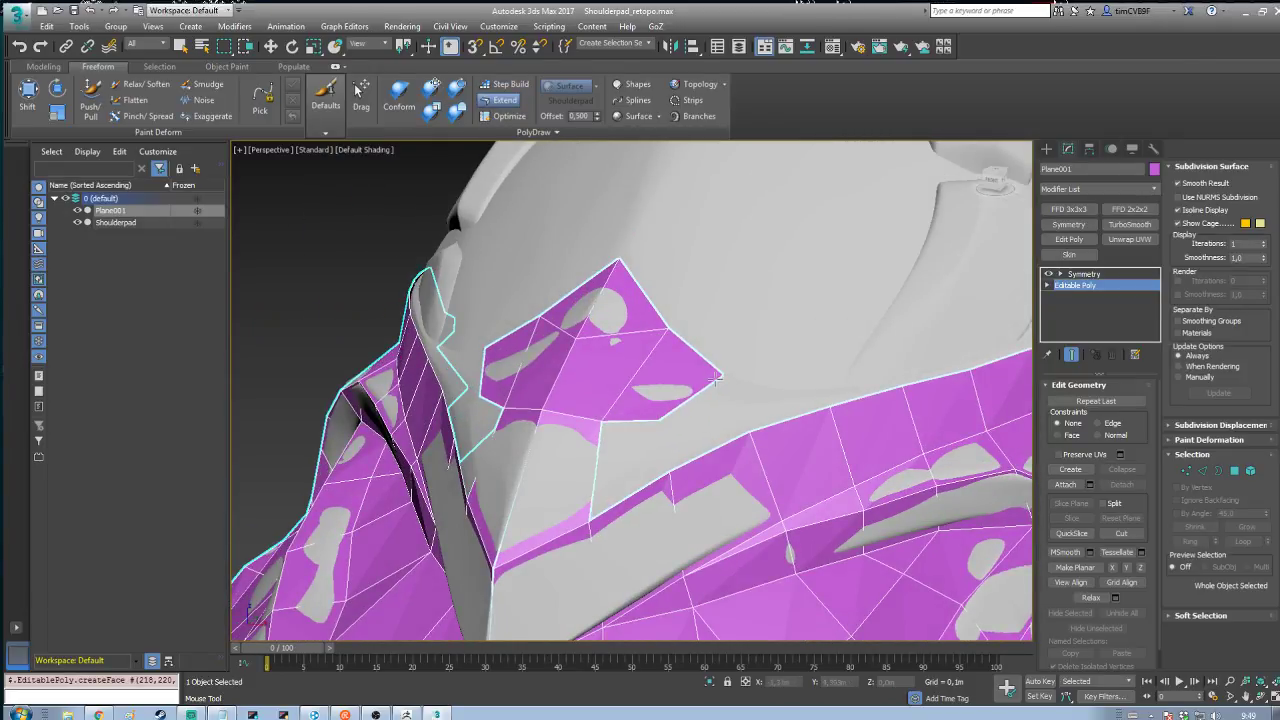
left_click_drag(716, 378, 718, 376)
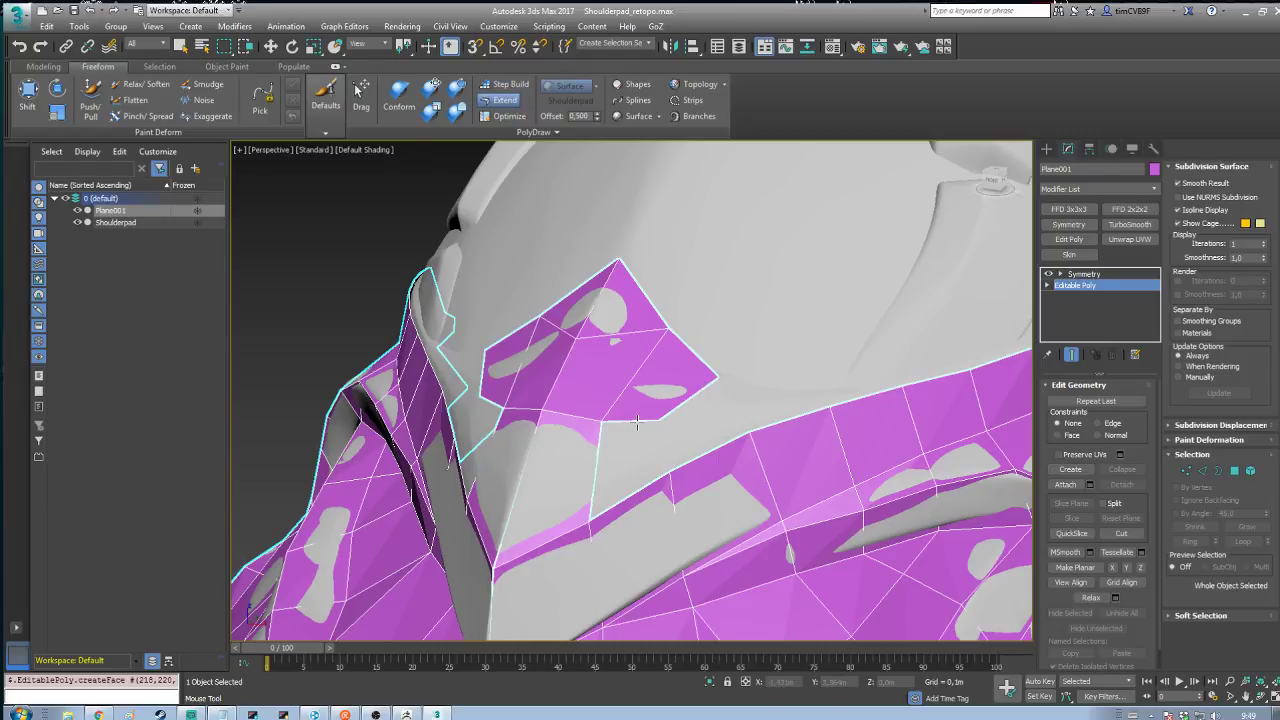
Step: Fill the gap between the spike and rim band with two faces, and extend another face from their corner along the rim
left_click(646, 484, "shift")
left_click(709, 461, "shift")
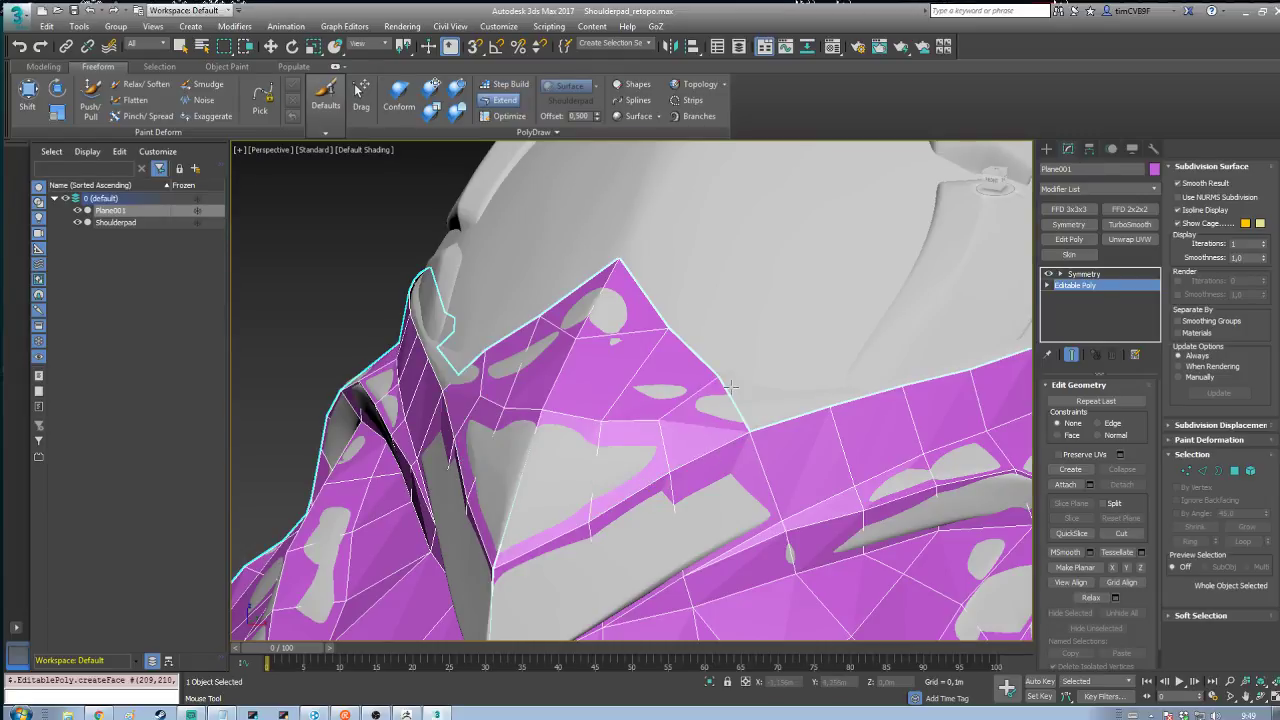
middle_click_drag(731, 387, 671, 402, "alt")
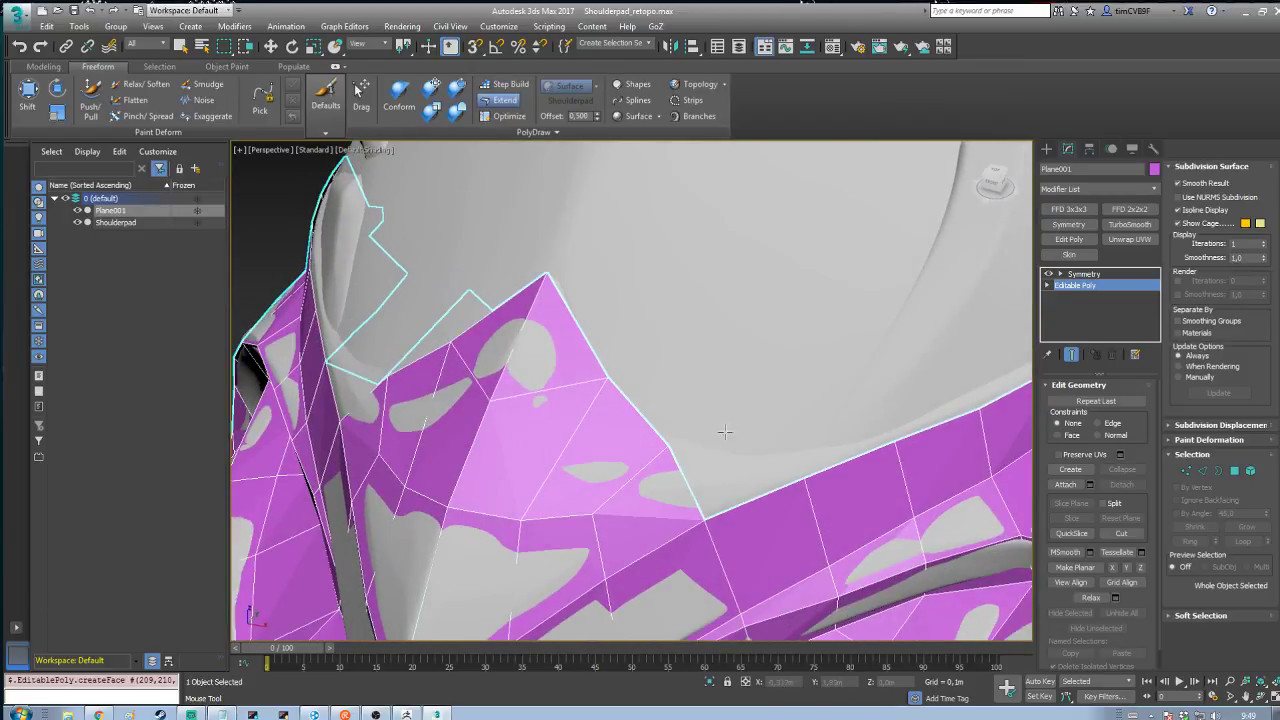
middle_click_drag(667, 443, 607, 362, "alt")
middle_click_drag(677, 400, 735, 476, "alt")
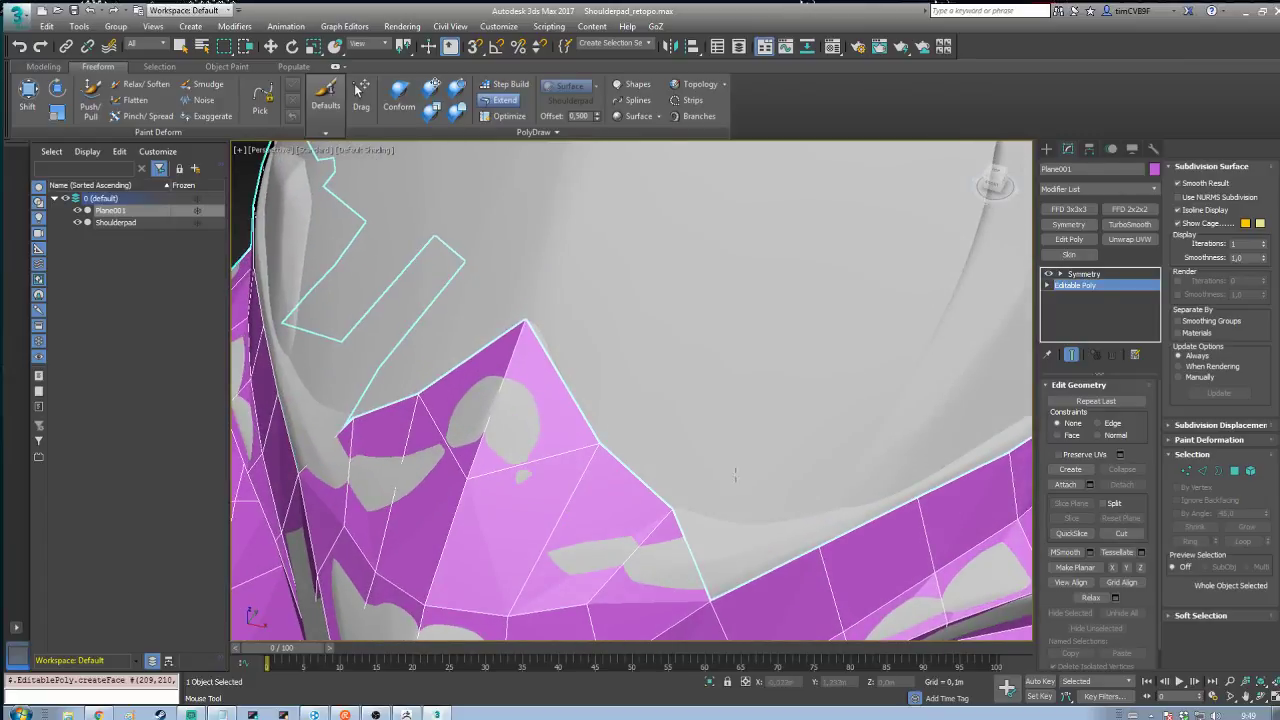
left_click_drag(711, 598, 810, 520)
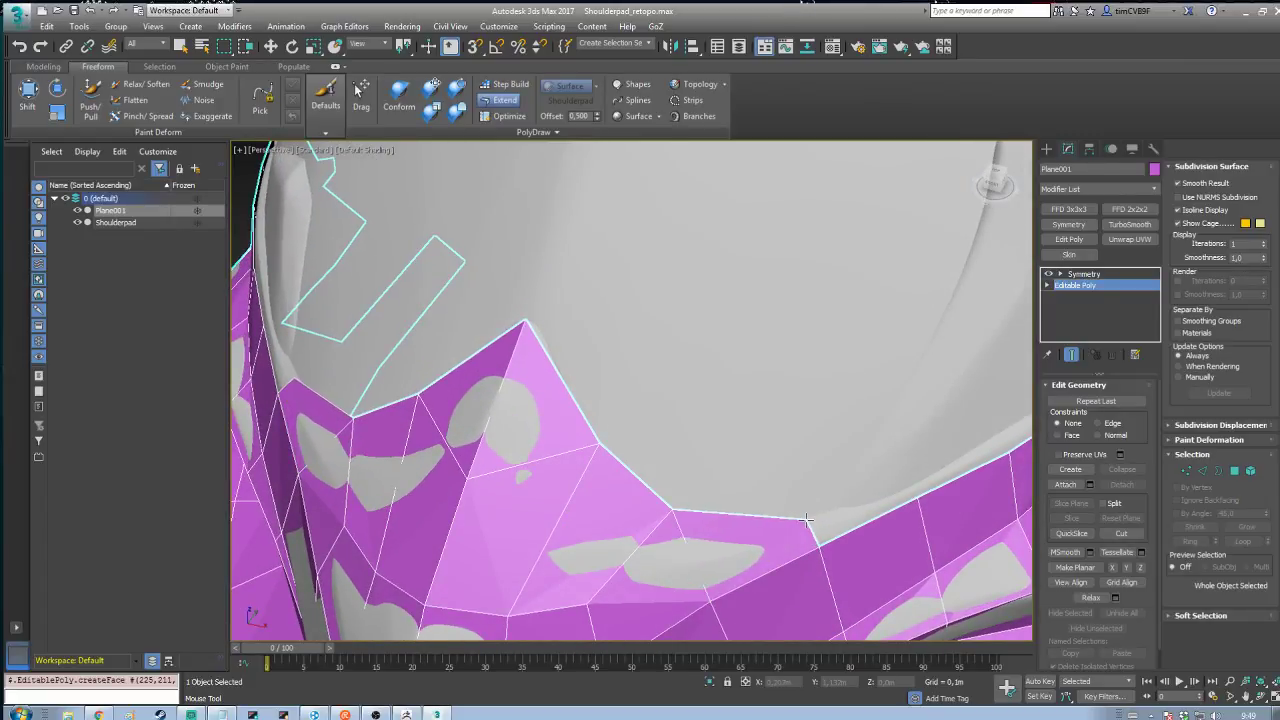
middle_click_drag(860, 487, 533, 412)
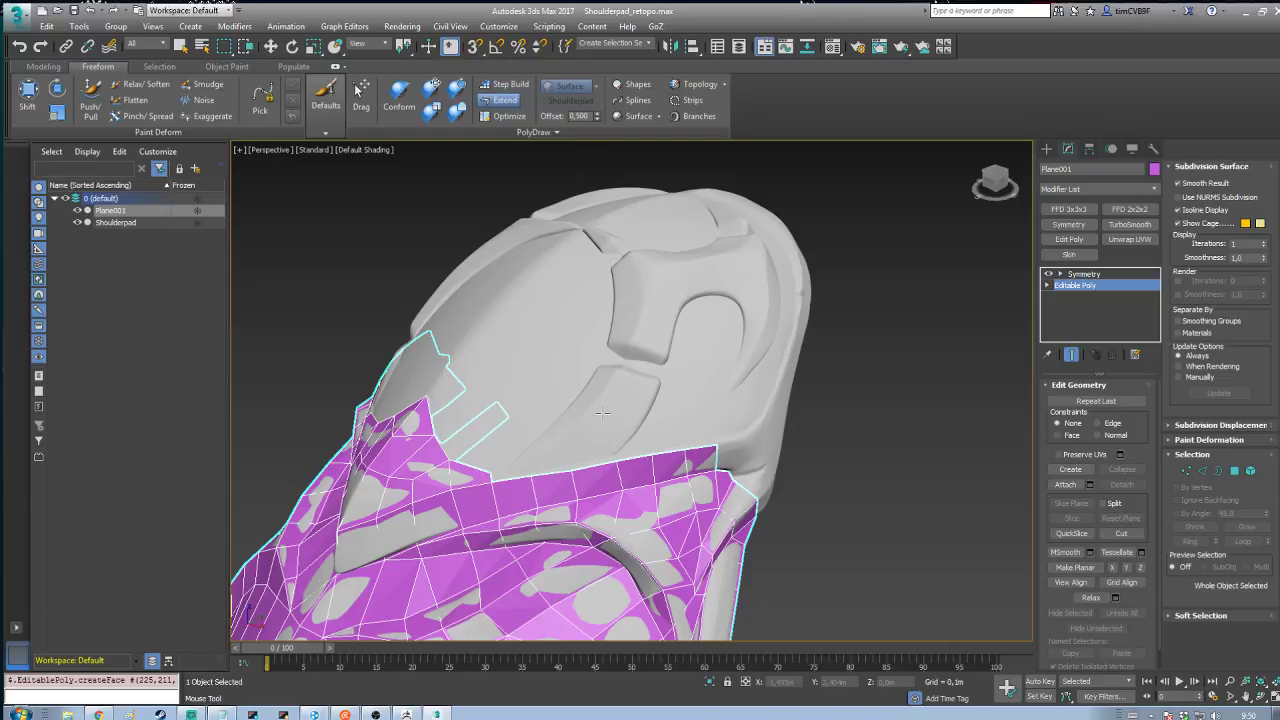
middle_click_drag(814, 411, 930, 368, "alt")
scroll(852, 364, "up", 5)
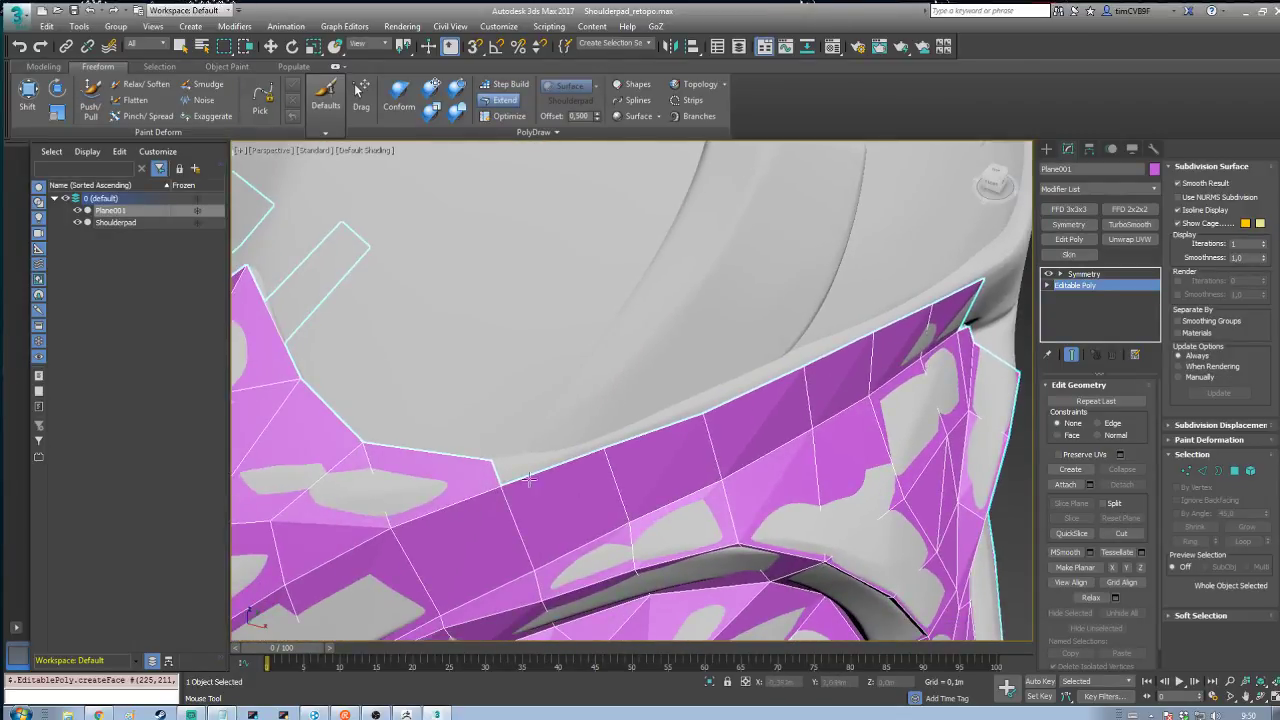
left_click_drag(603, 449, 600, 443, "ctrl+alt+shift")
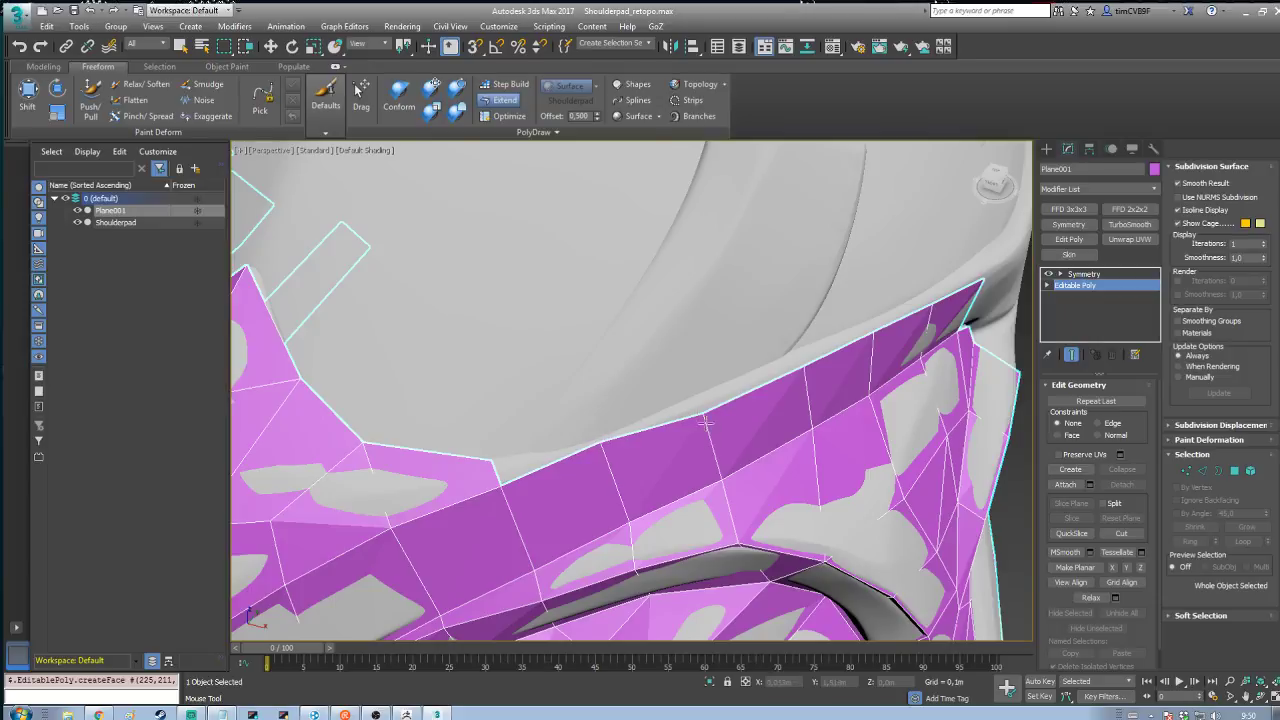
left_click_drag(706, 423, 696, 400, "ctrl+alt+shift")
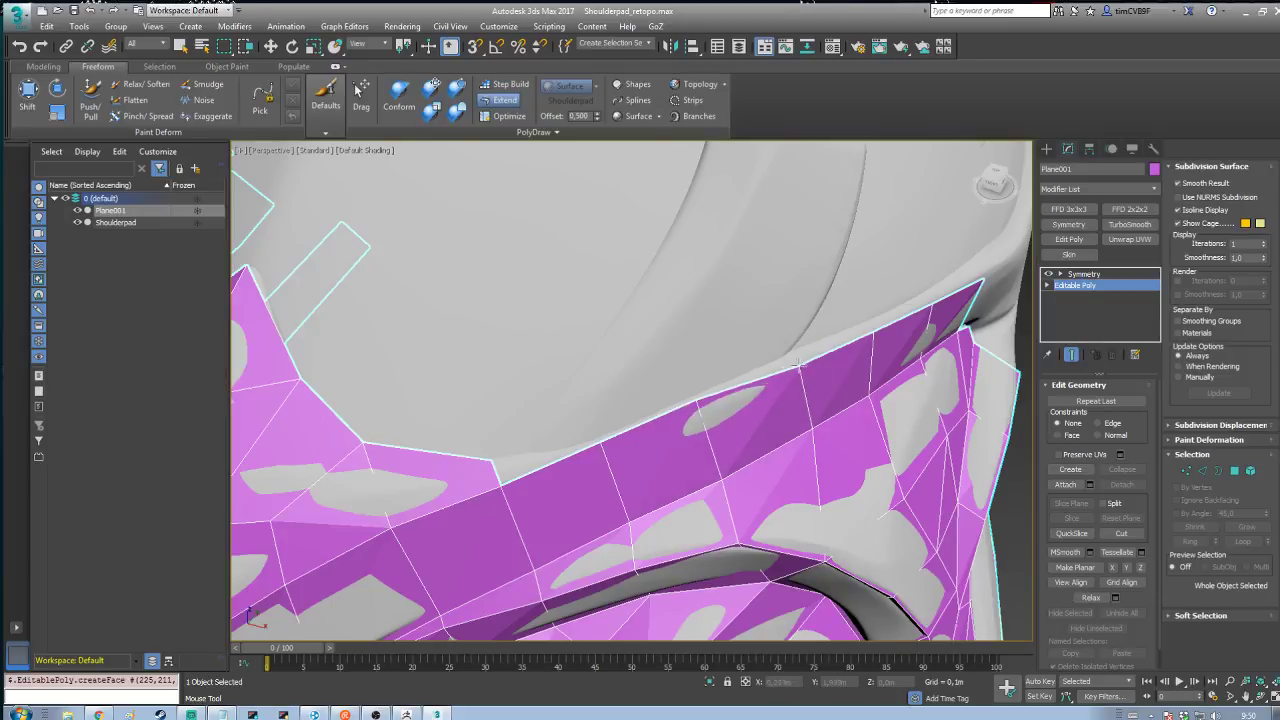
middle_click_drag(796, 360, 658, 411, "alt")
scroll(701, 379, "up", 4)
scroll(701, 379, "down", 4)
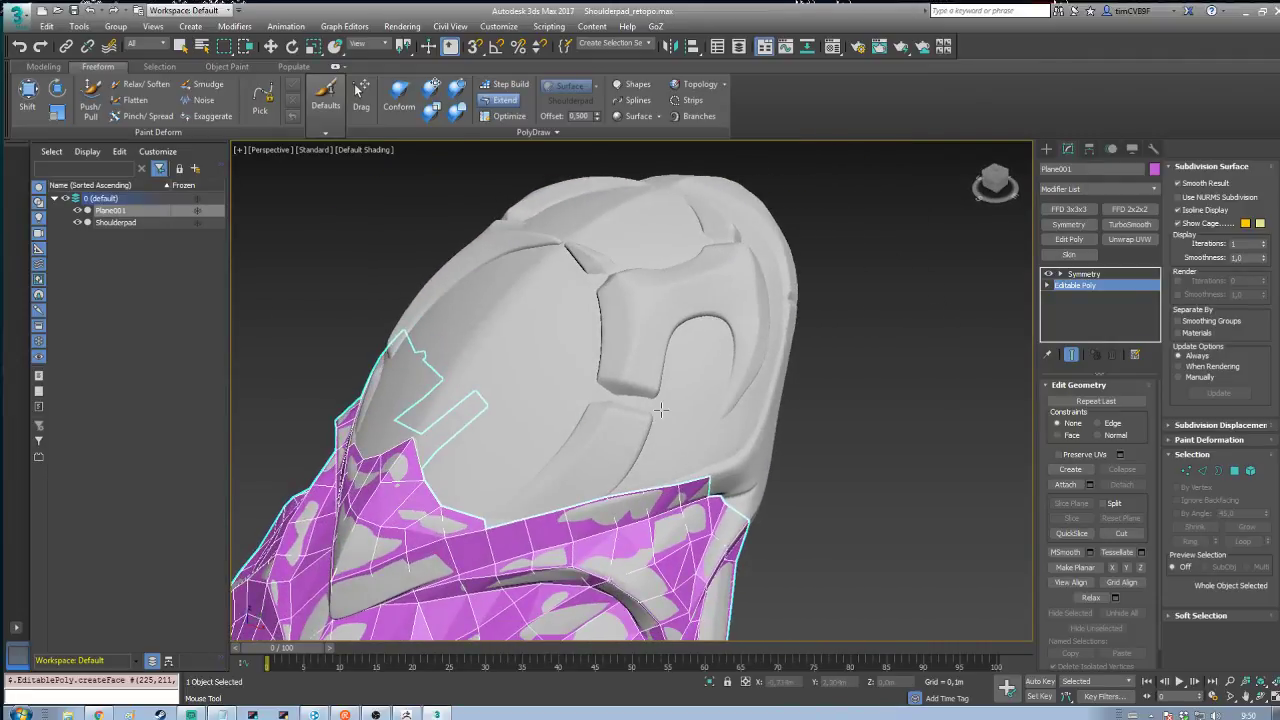
key("ctrl+z")
Step: Extend a row of narrow faces along the rim band's upper edge, from the spike side toward the pad's outer corner
scroll(587, 500, "up", 3)
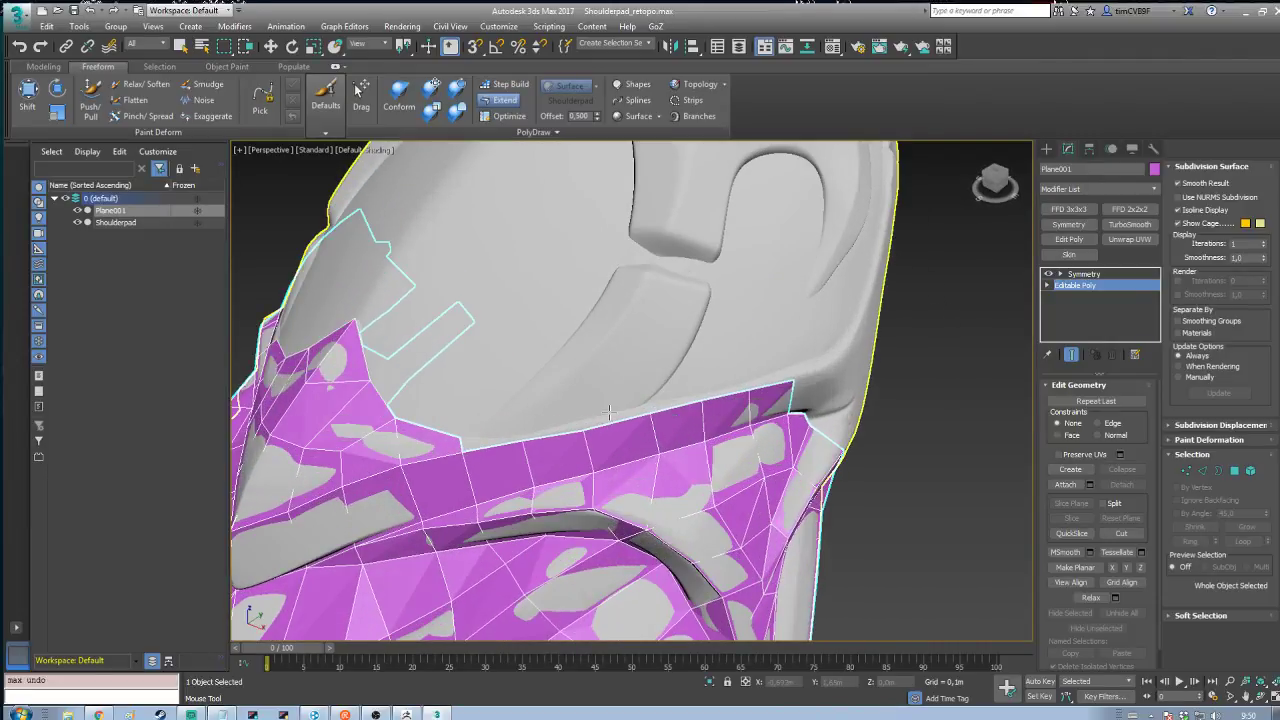
scroll(421, 478, "up", 2)
left_click_drag(421, 504, 498, 461)
key("ctrl+z")
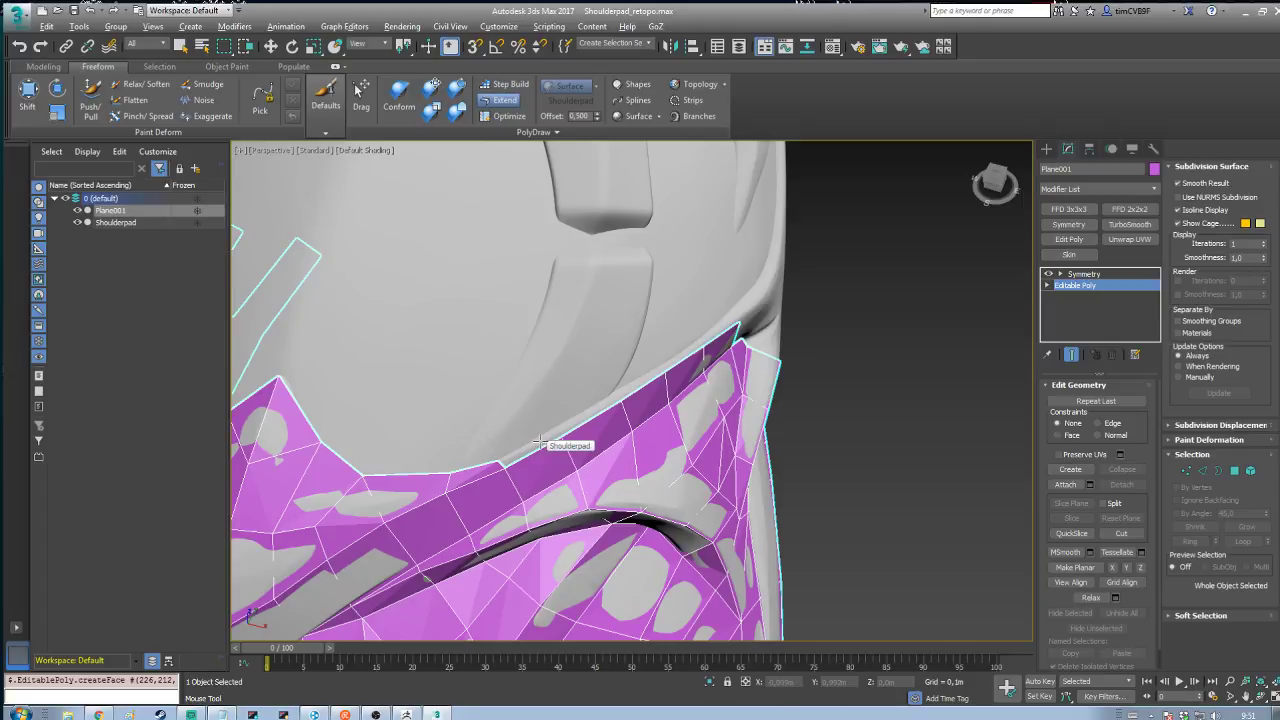
mouse_move(540, 443)
middle_mouse_down("alt")
mouse_move(508, 449)
mouse_move(538, 468)
middle_mouse_up("alt")
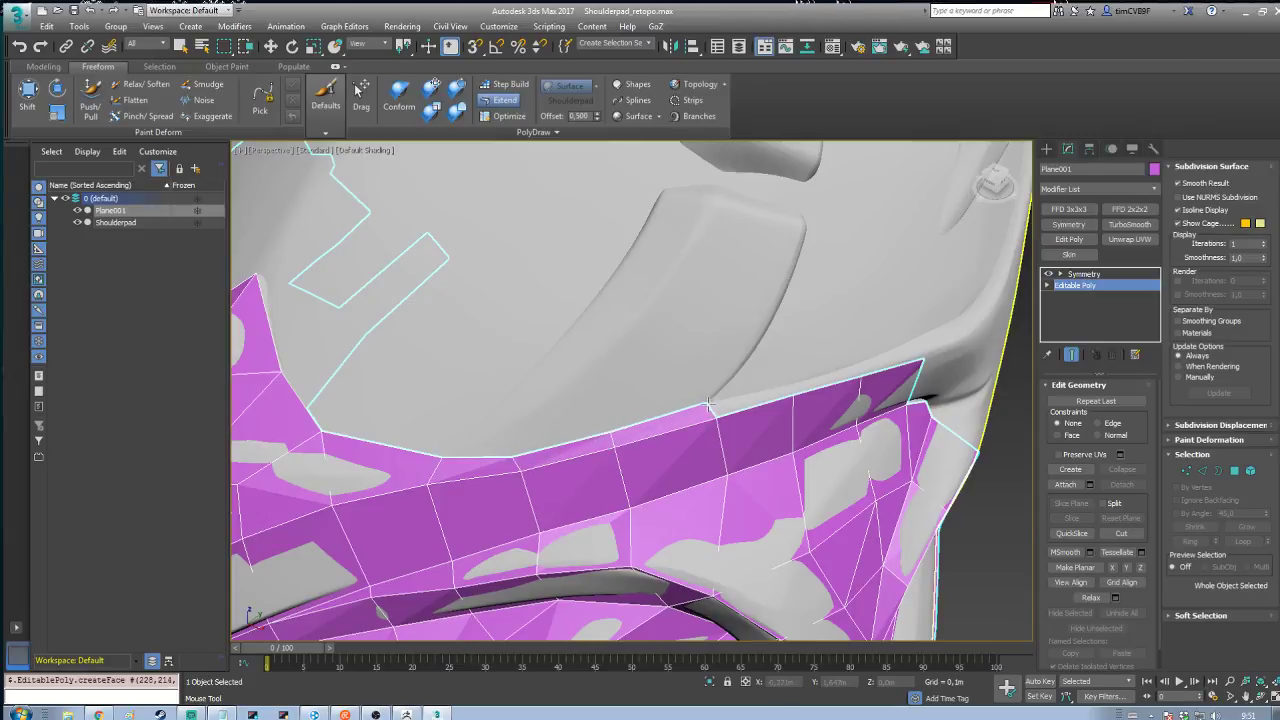
middle_click_drag(707, 408, 608, 433, "alt")
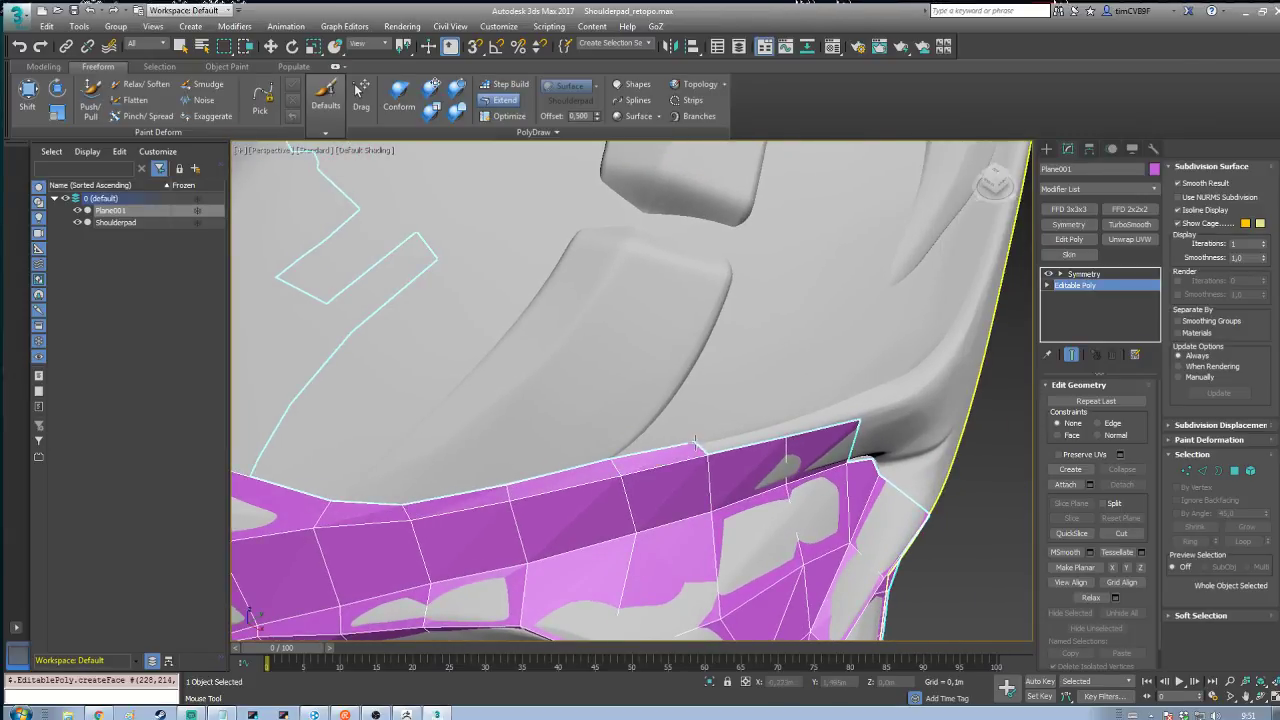
middle_click_drag(700, 442, 885, 436, "alt")
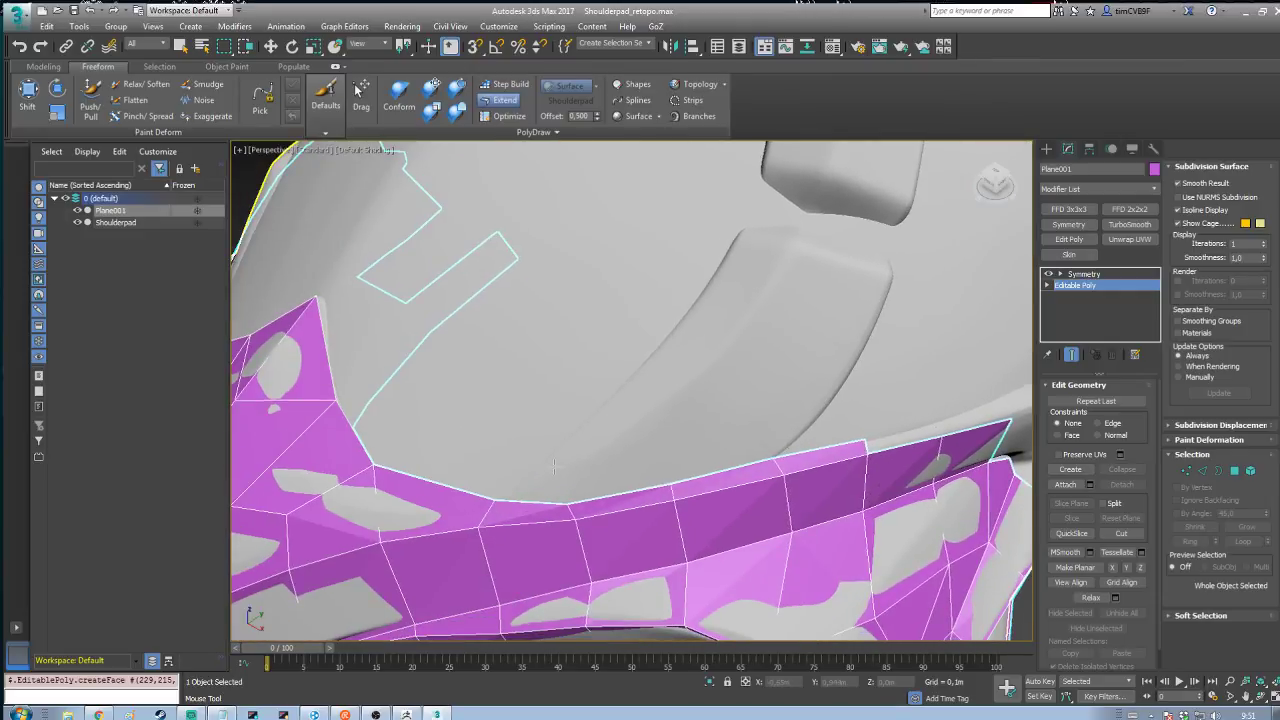
Step: Extend faces from the rim's narrow row onto the base of the raised strip and merge the innermost outer vertex into the rim with Optimize
left_click_drag(530, 497, 671, 408, "shift")
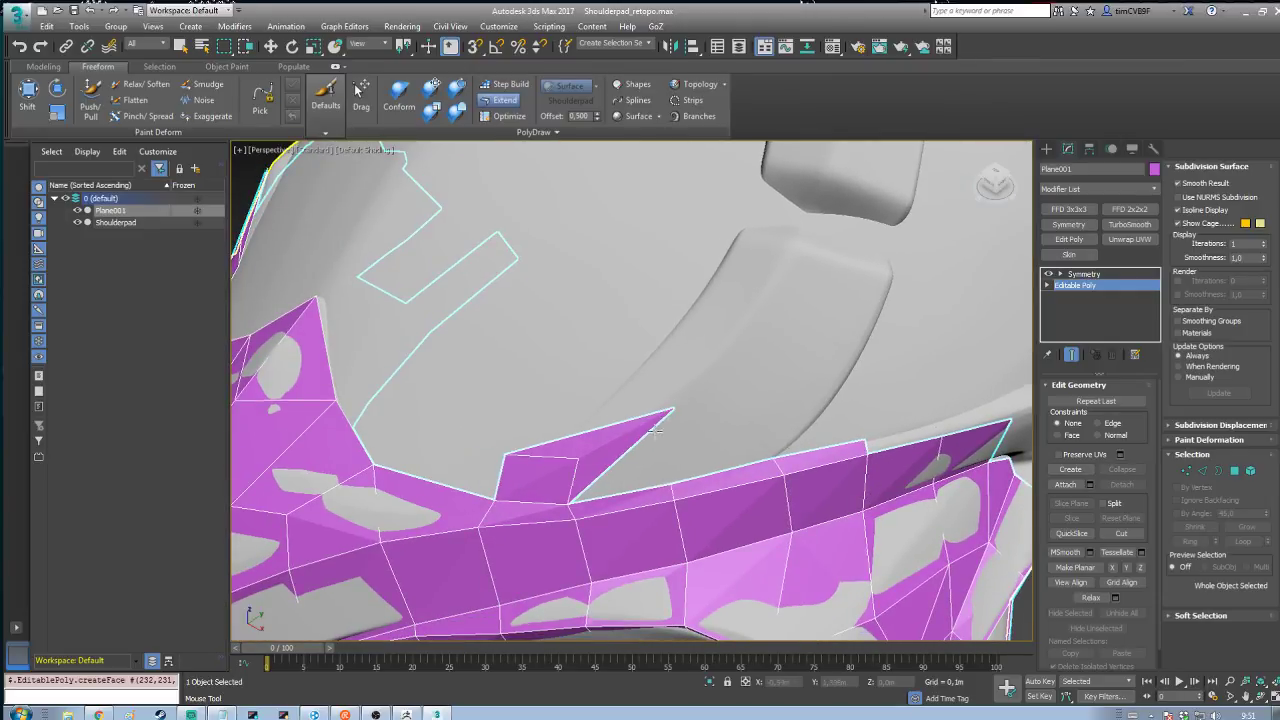
key("ctrl+z")
left_click_drag(582, 494, 658, 408)
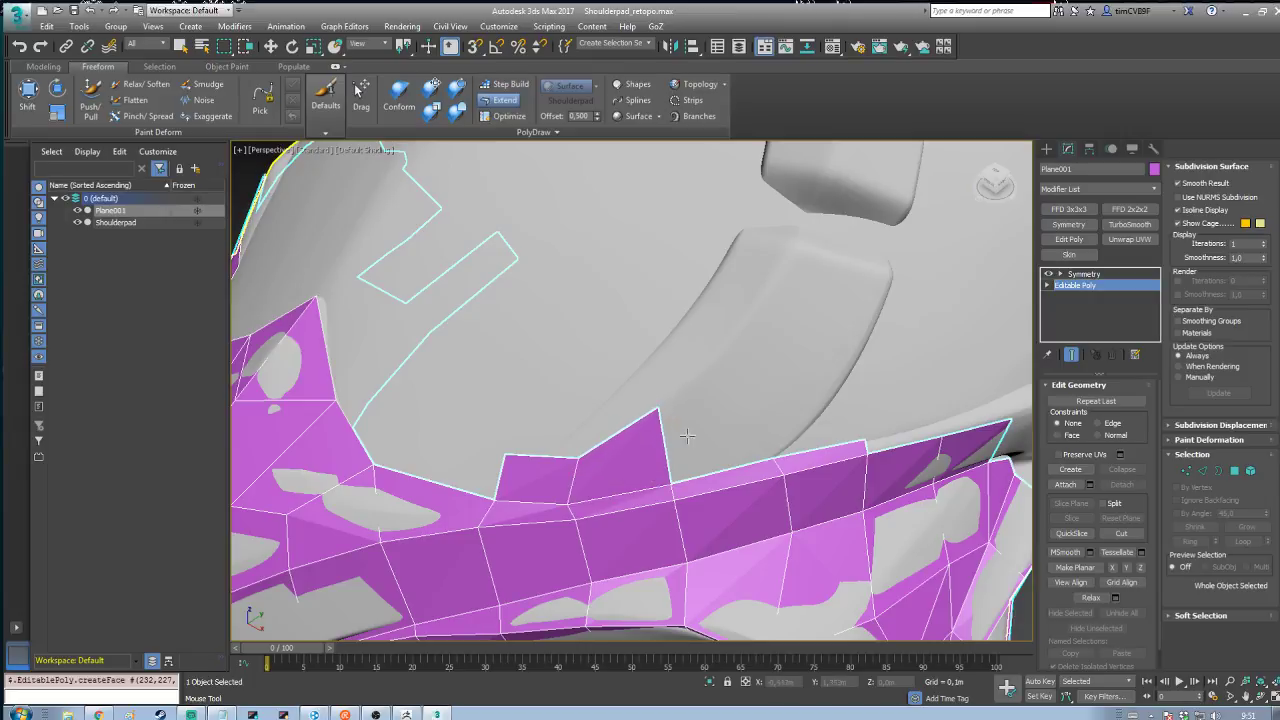
left_click_drag(690, 470, 703, 370)
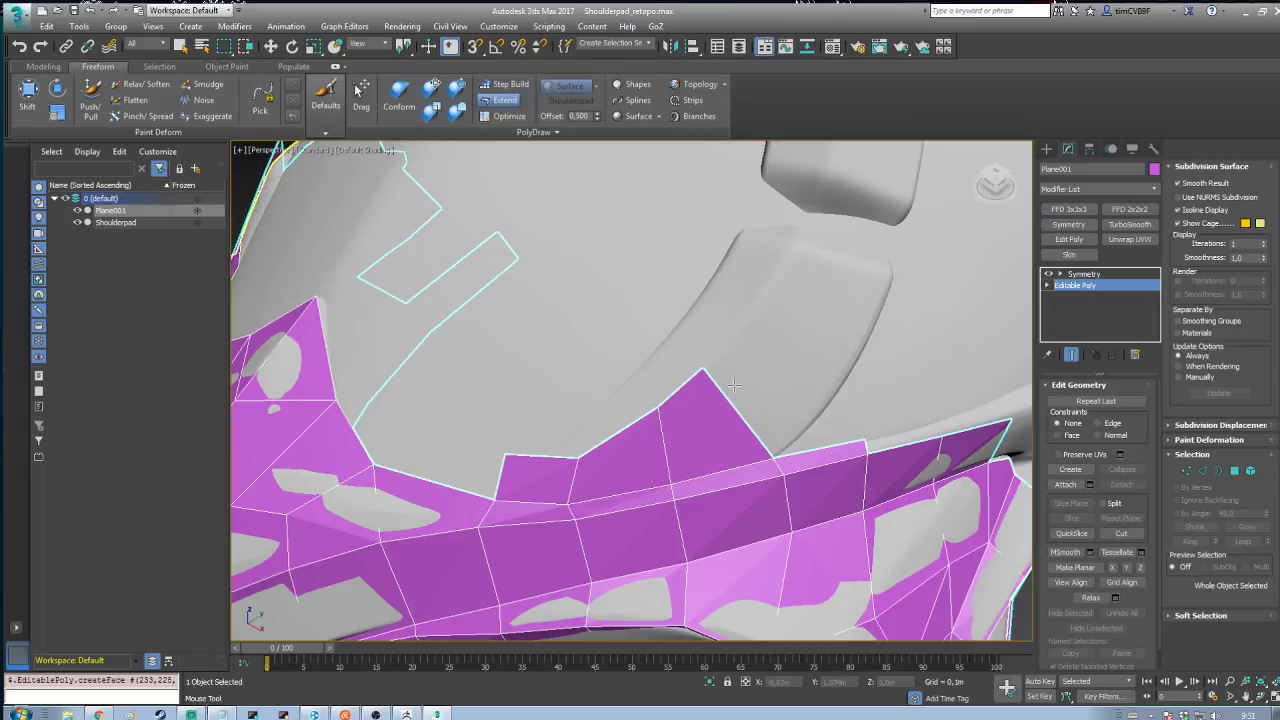
left_click(505, 116)
left_click_drag(506, 460, 493, 501)
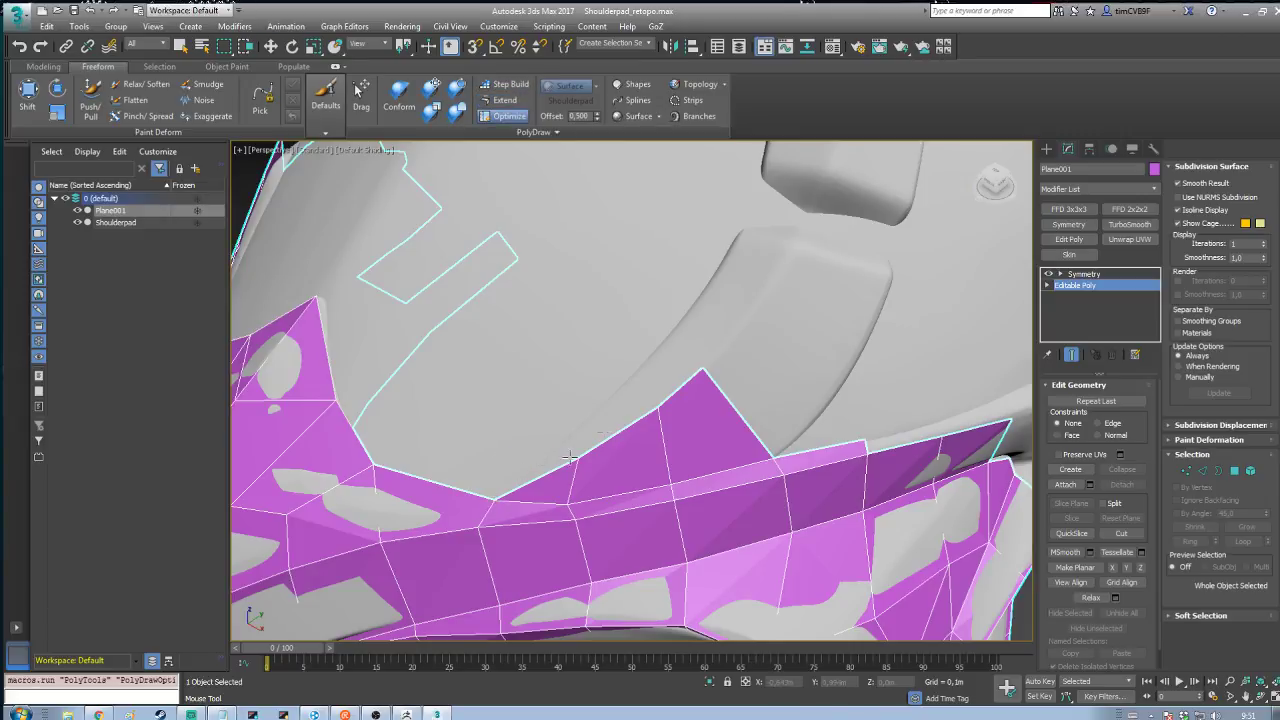
Step: Extend two more faces along the raised strip's inner edge and merge their loose end vertex into the rim with Optimize
left_click(503, 100)
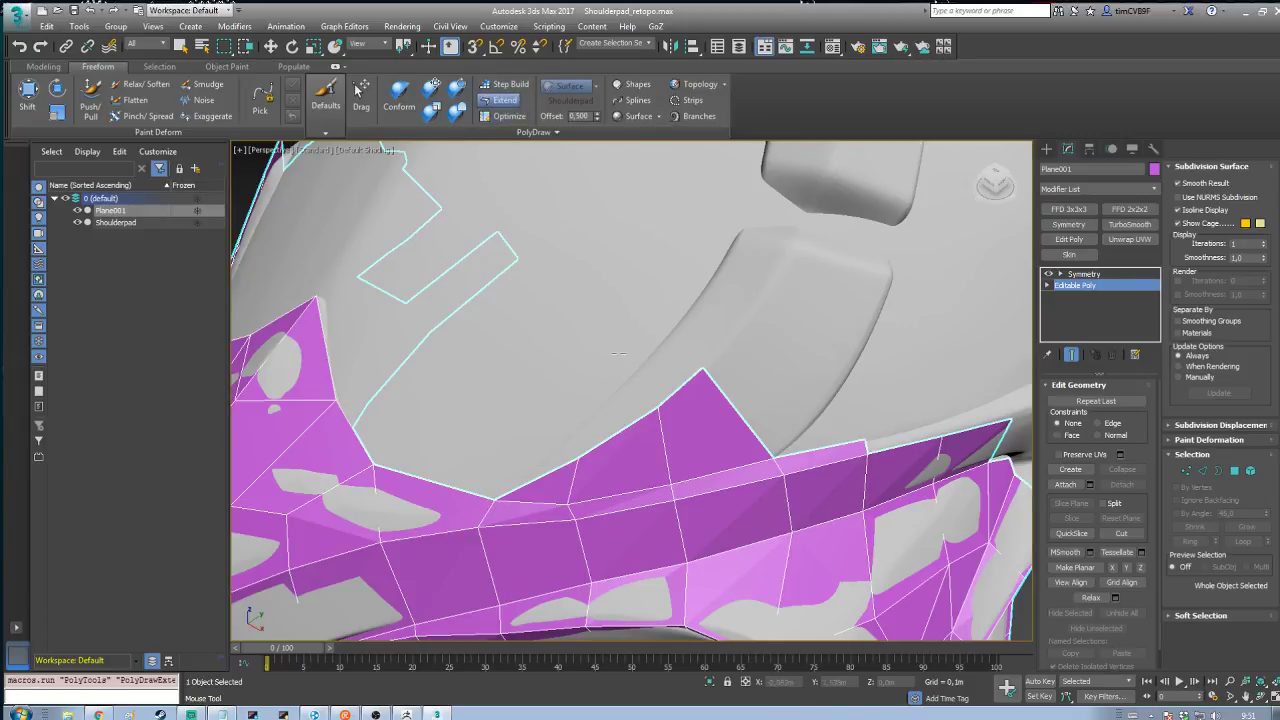
left_click_drag(621, 430, 622, 379)
left_click_drag(573, 457, 507, 449)
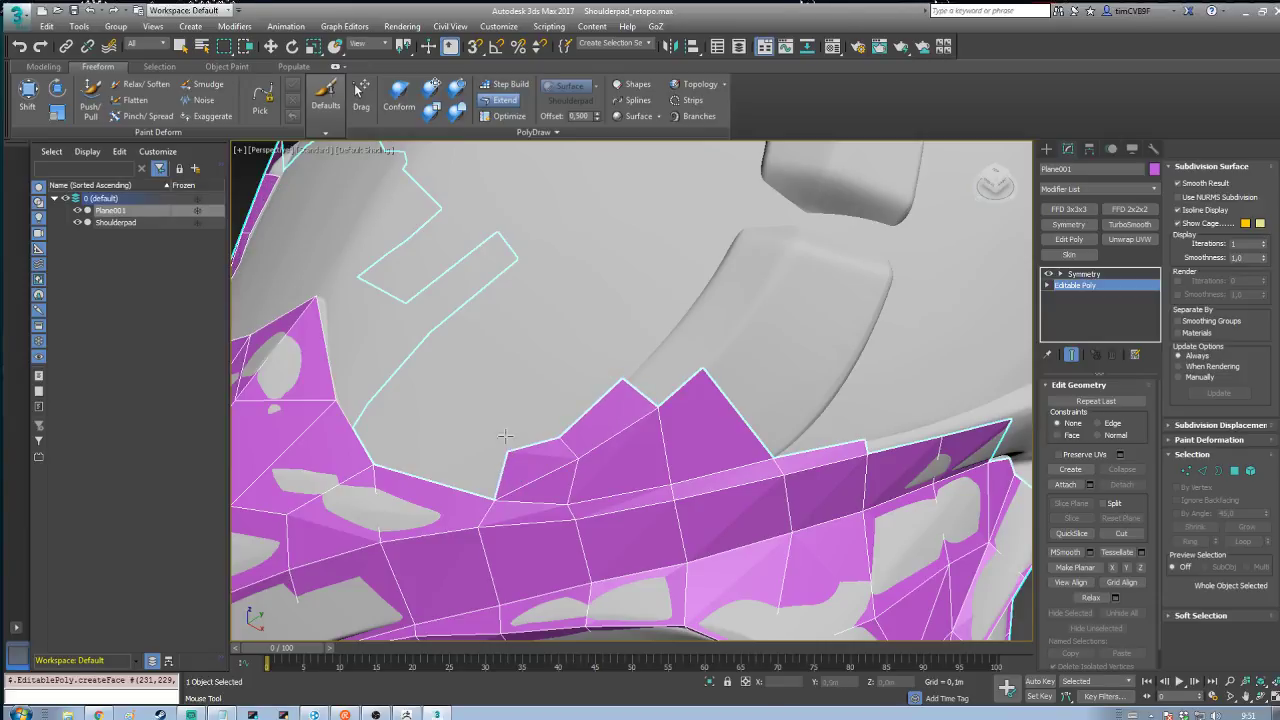
left_click(500, 120)
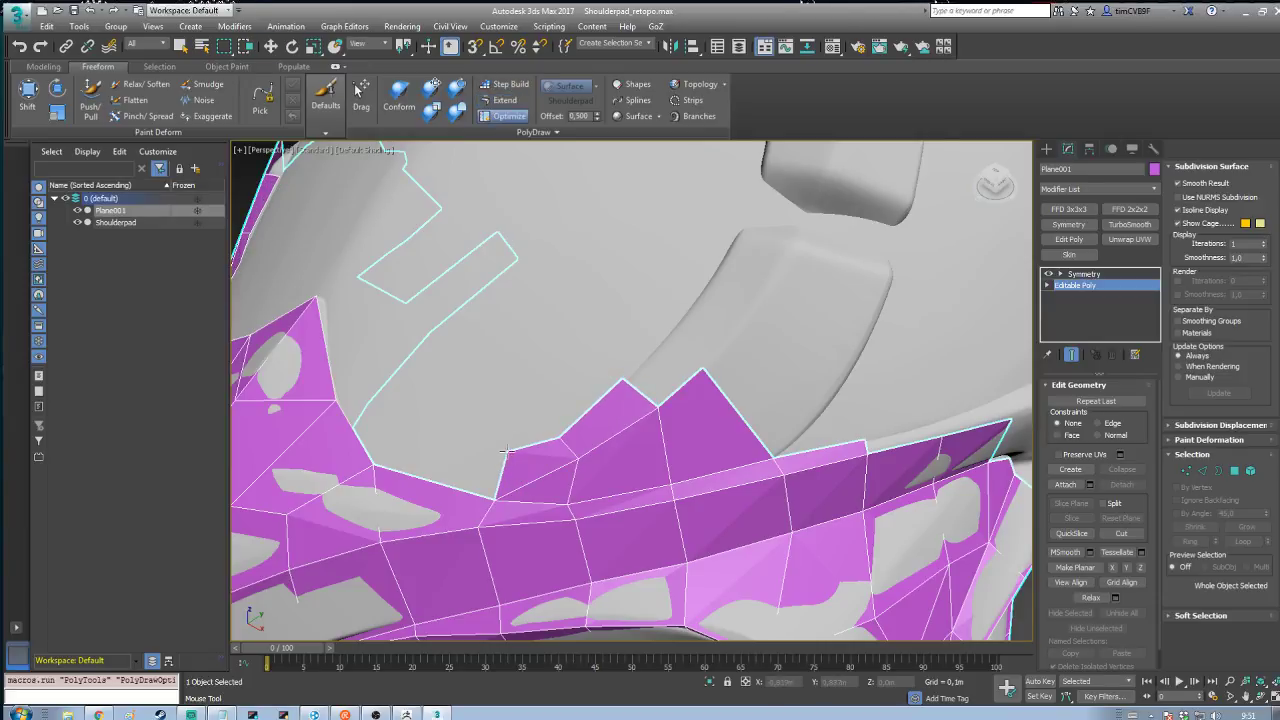
left_click(508, 451)
Step: Extend three more faces up and across the raised strip to its outer edge, and save the scene
left_click(505, 103)
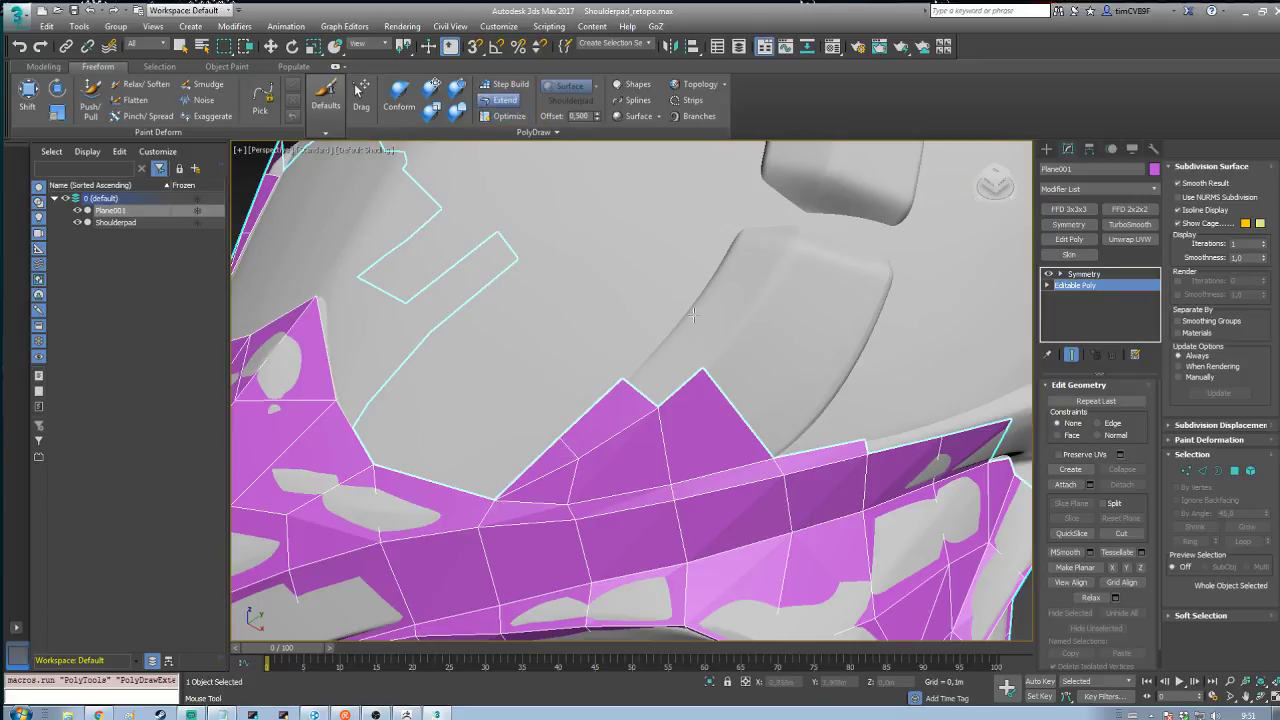
left_click_drag(658, 407, 665, 342)
middle_click_drag(665, 341, 512, 369)
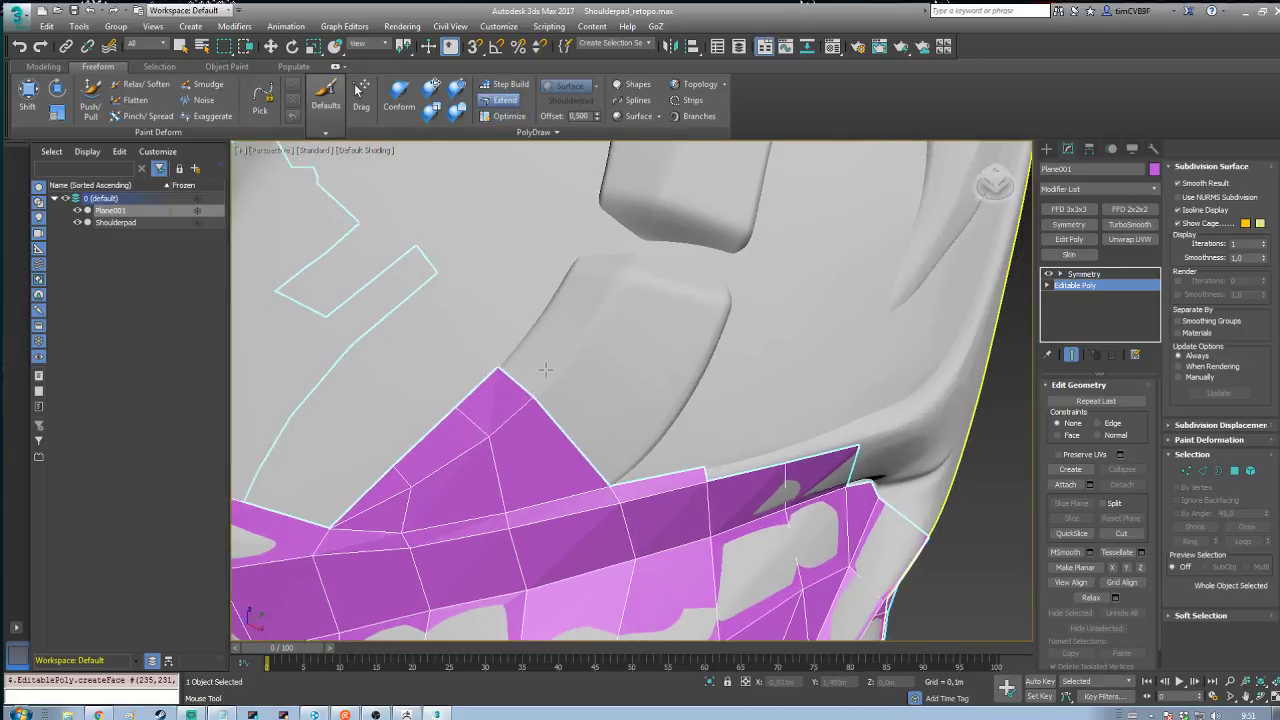
scroll(514, 369, "down", 3)
left_click_drag(574, 427, 576, 344)
left_click_drag(538, 386, 526, 346)
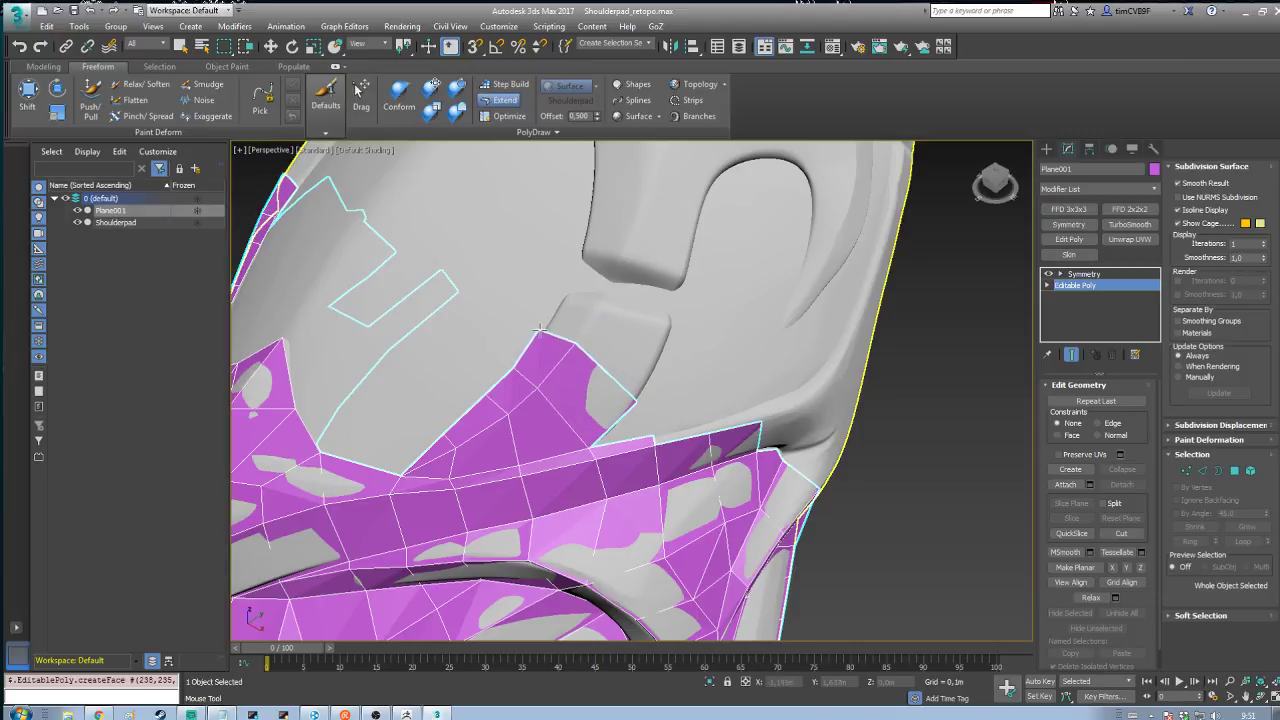
scroll(572, 338, "down", 2)
middle_click_drag(572, 338, 620, 335, "alt")
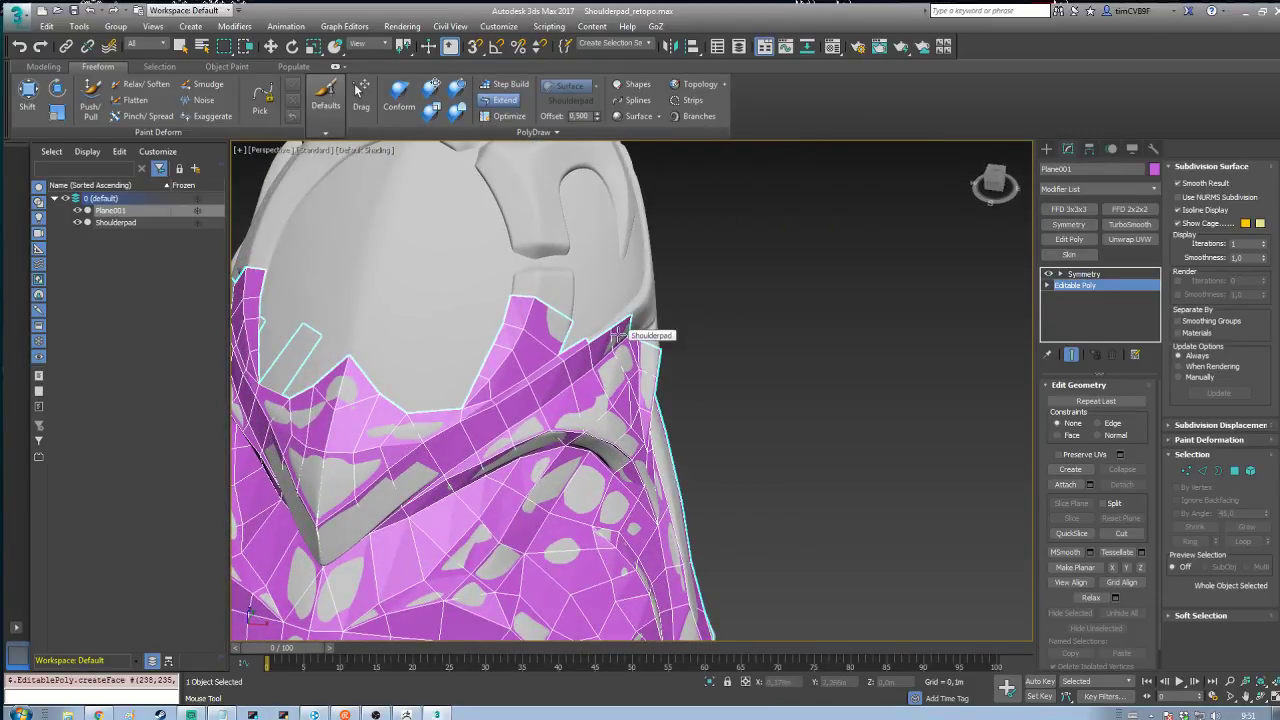
key("ctrl+s")
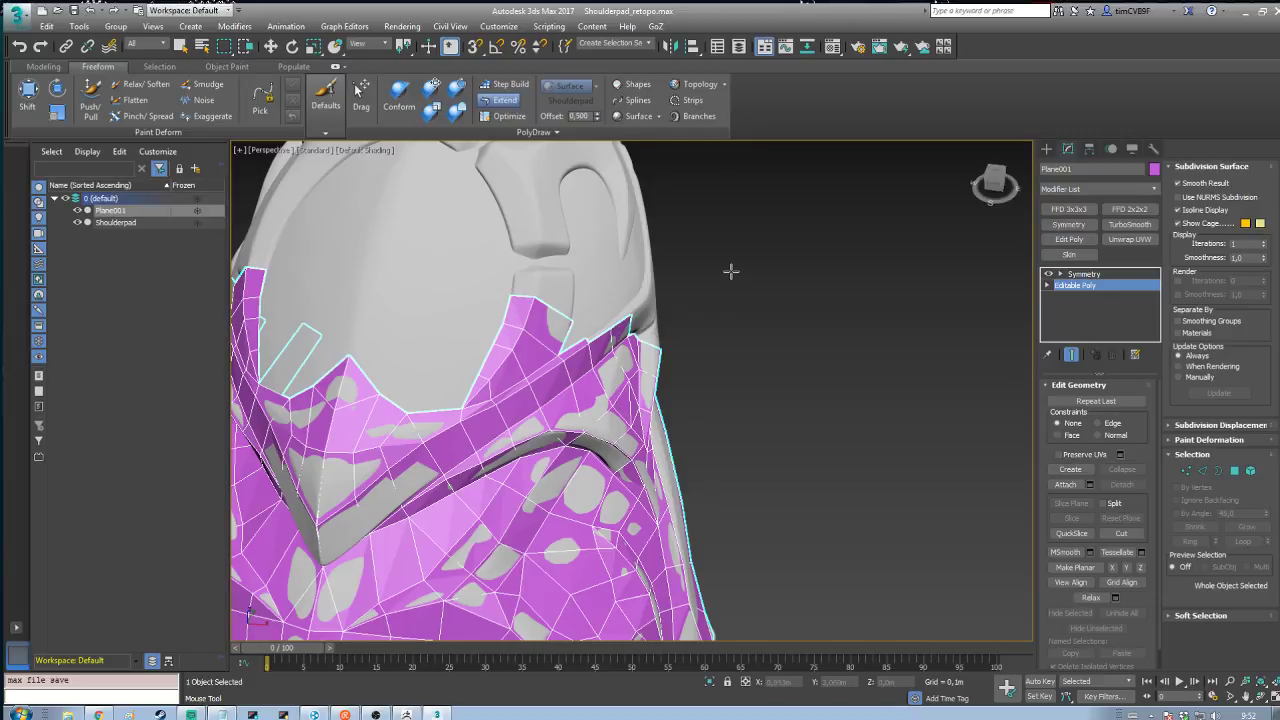
scroll(866, 320, "up", 6)
middle_click_drag(889, 286, 1073, 261)
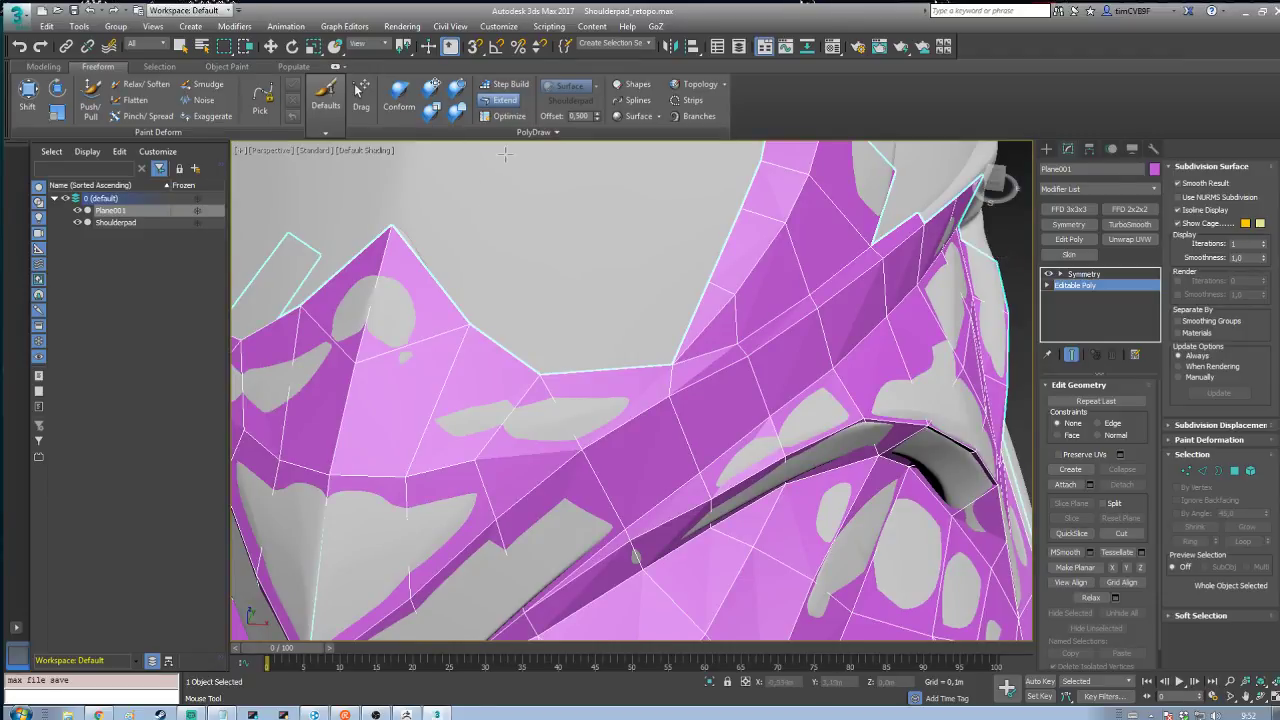
left_click(507, 116)
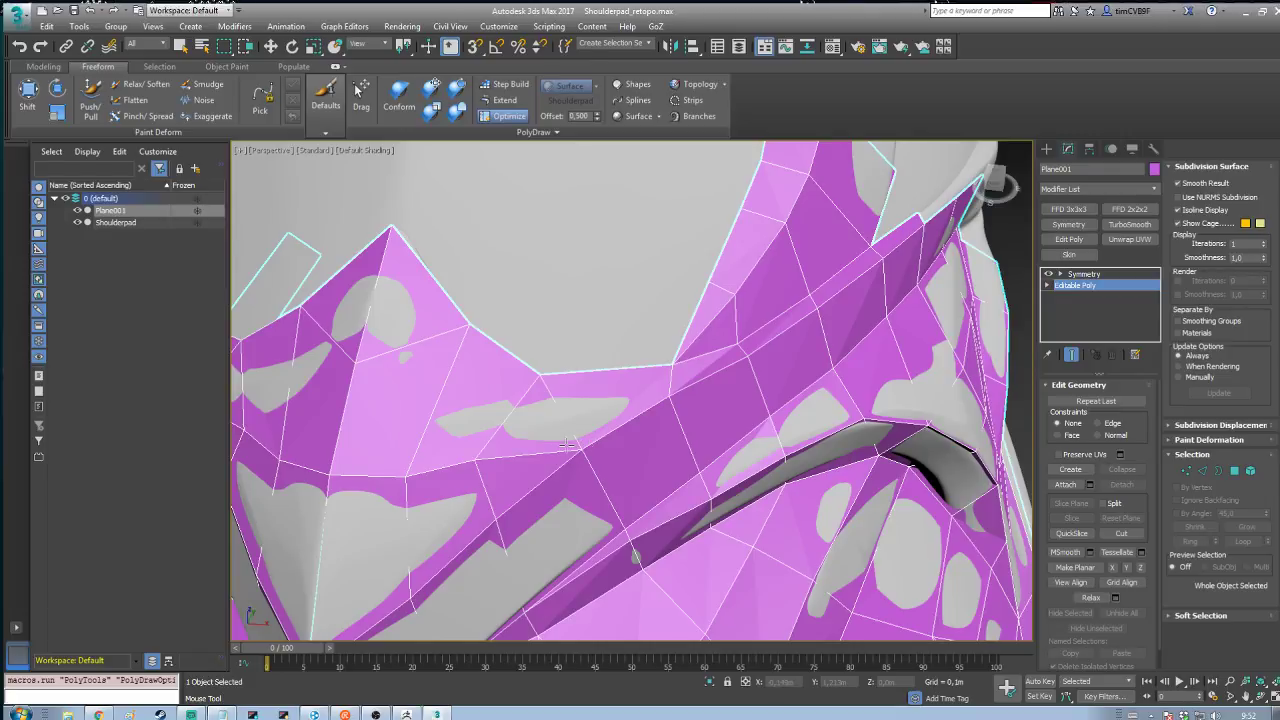
middle_click_drag(528, 386, 650, 360)
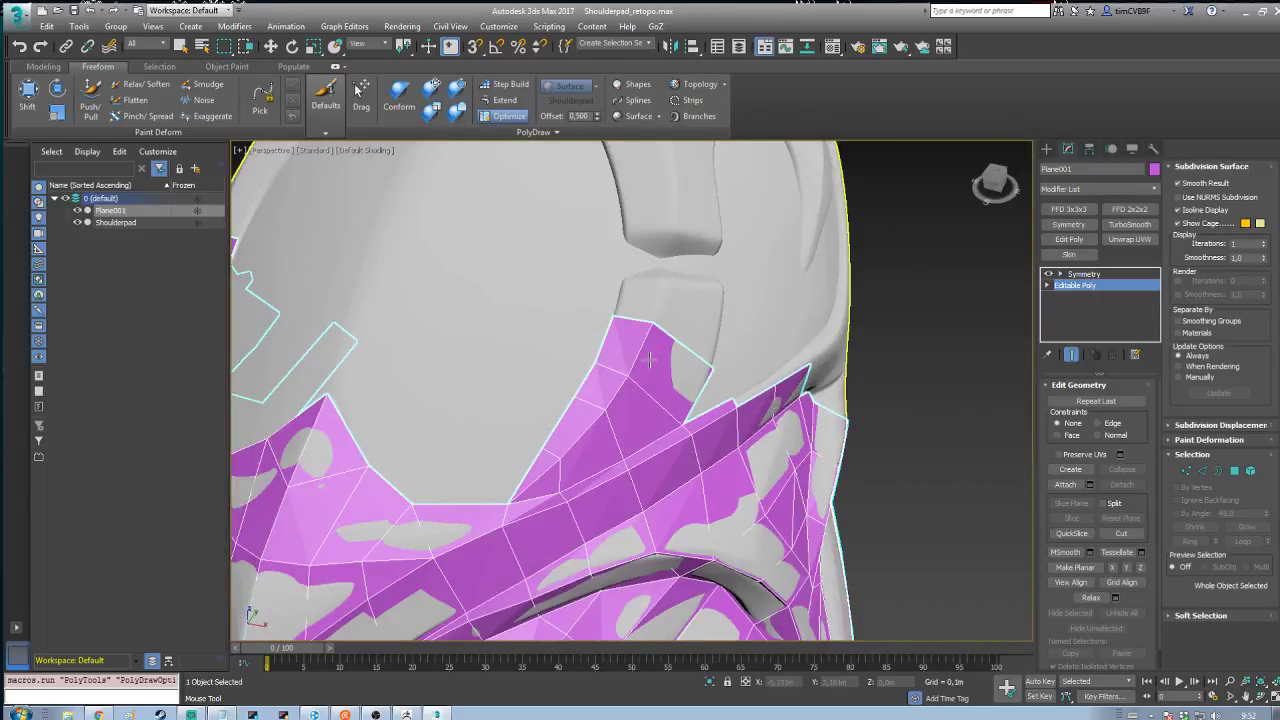
Step: Extend two rows of faces from the raised strip across the gap onto the upper panel, adjusting the inner vertex to the sculpt
left_click(500, 100)
middle_click_drag(656, 294, 638, 382)
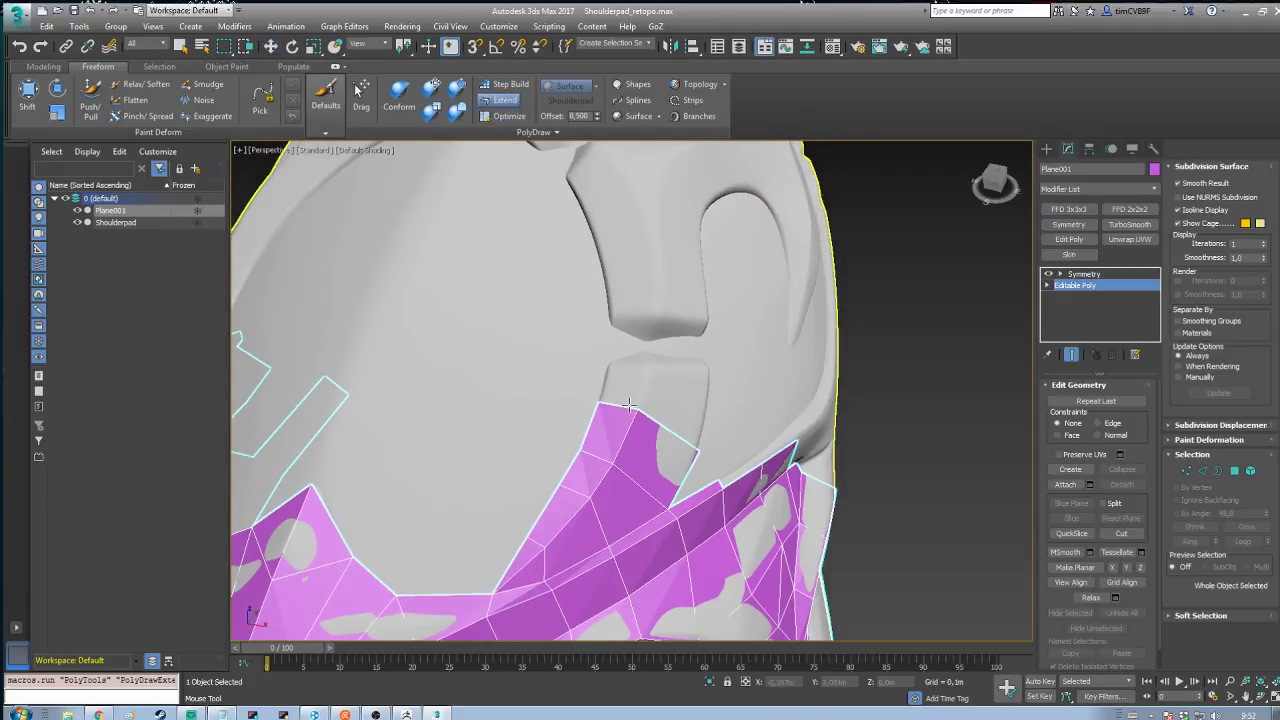
left_click_drag(629, 407, 655, 309, "shift")
left_click_drag(640, 409, 710, 374)
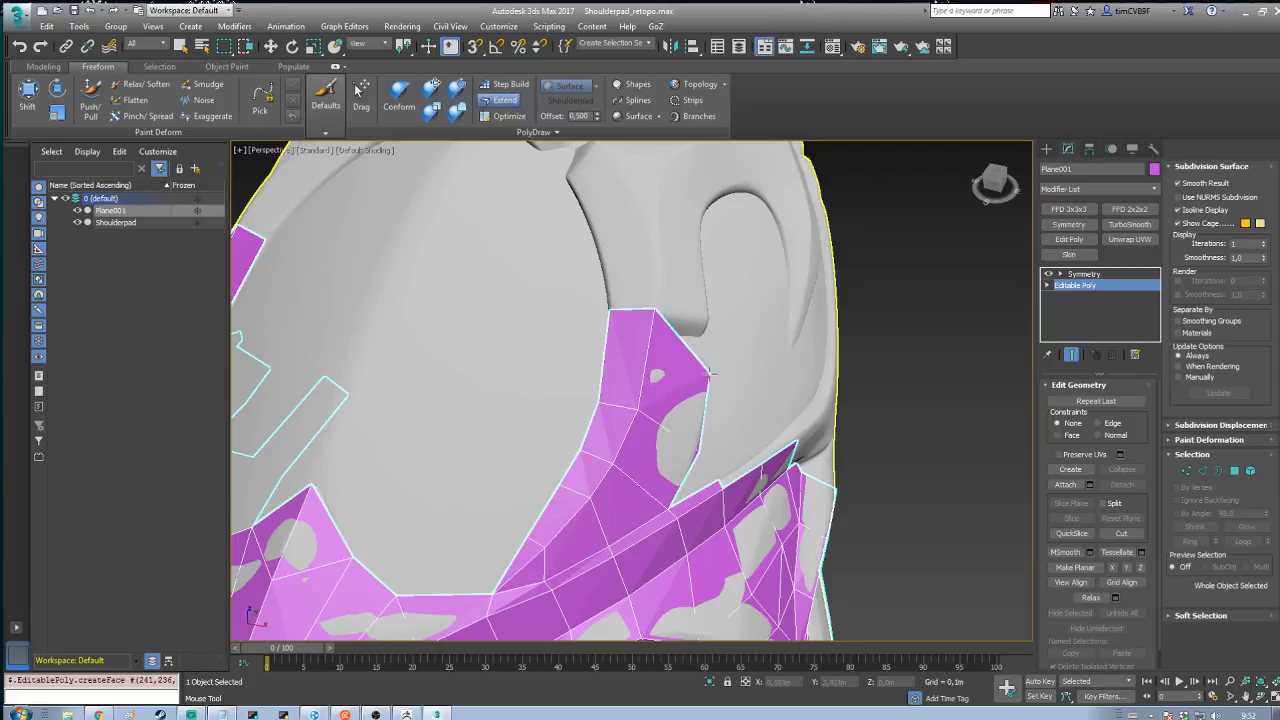
left_click_drag(610, 314, 612, 376, "ctrl+alt+shift")
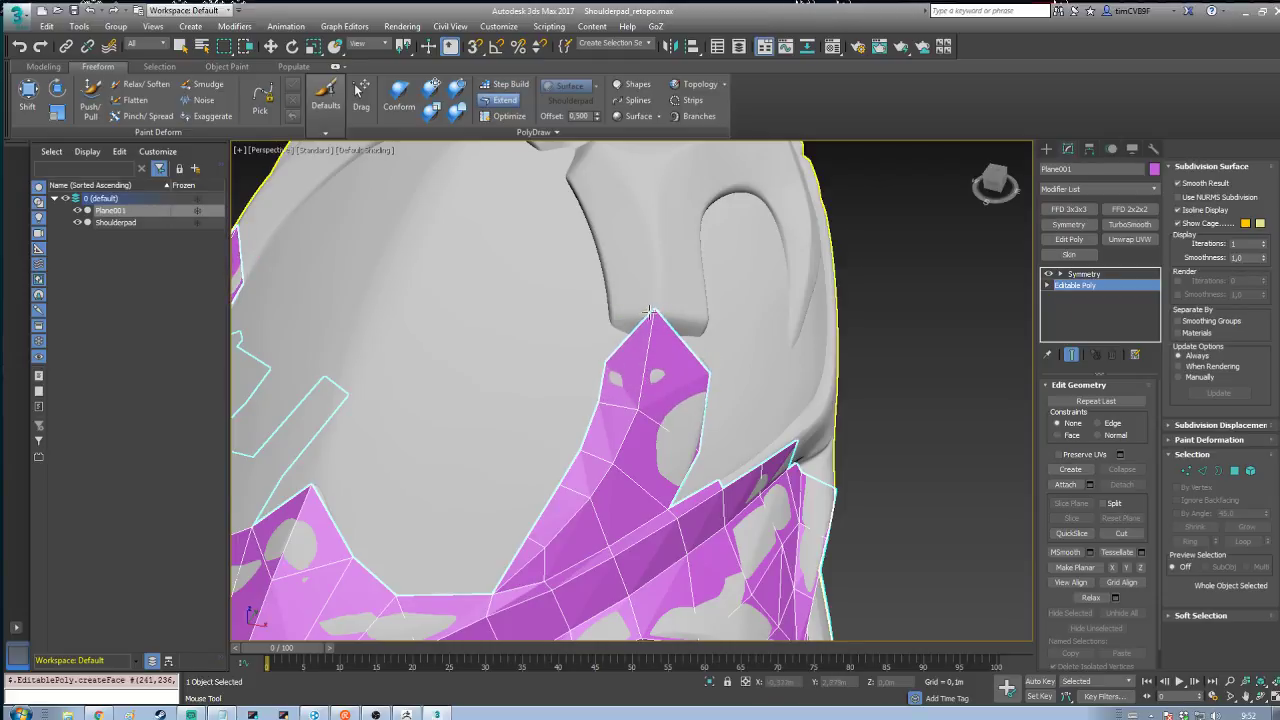
left_click_drag(655, 310, 708, 300)
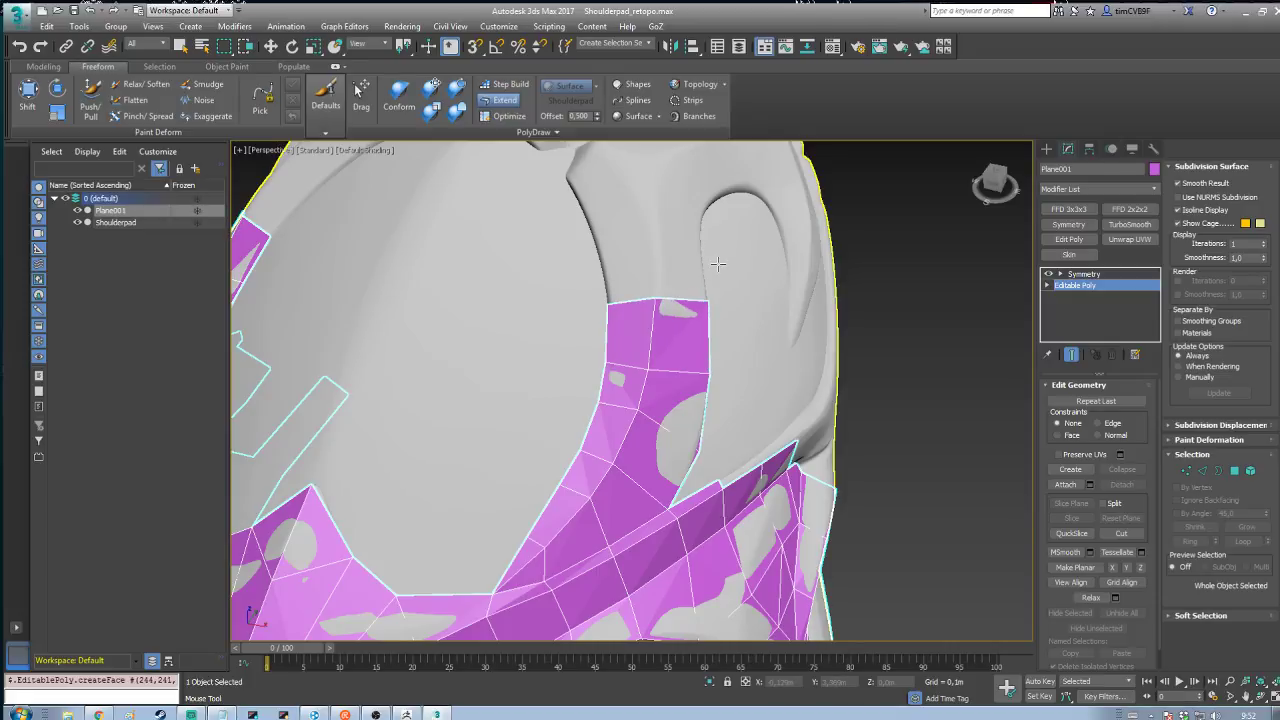
Step: Extend two faces up the panel beside the arched recess and adjust the vertices along the recess edge to the sculpt
middle_click_drag(699, 264, 738, 383, "alt")
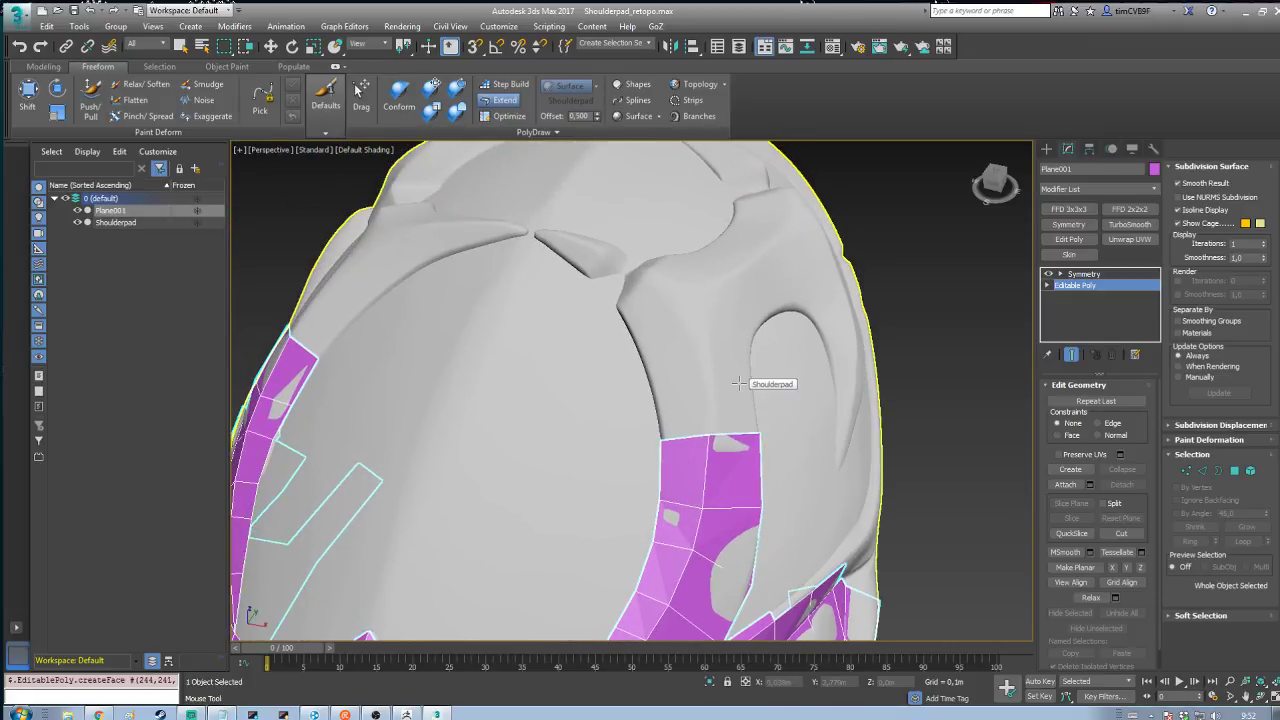
left_click_drag(685, 436, 689, 348, "shift")
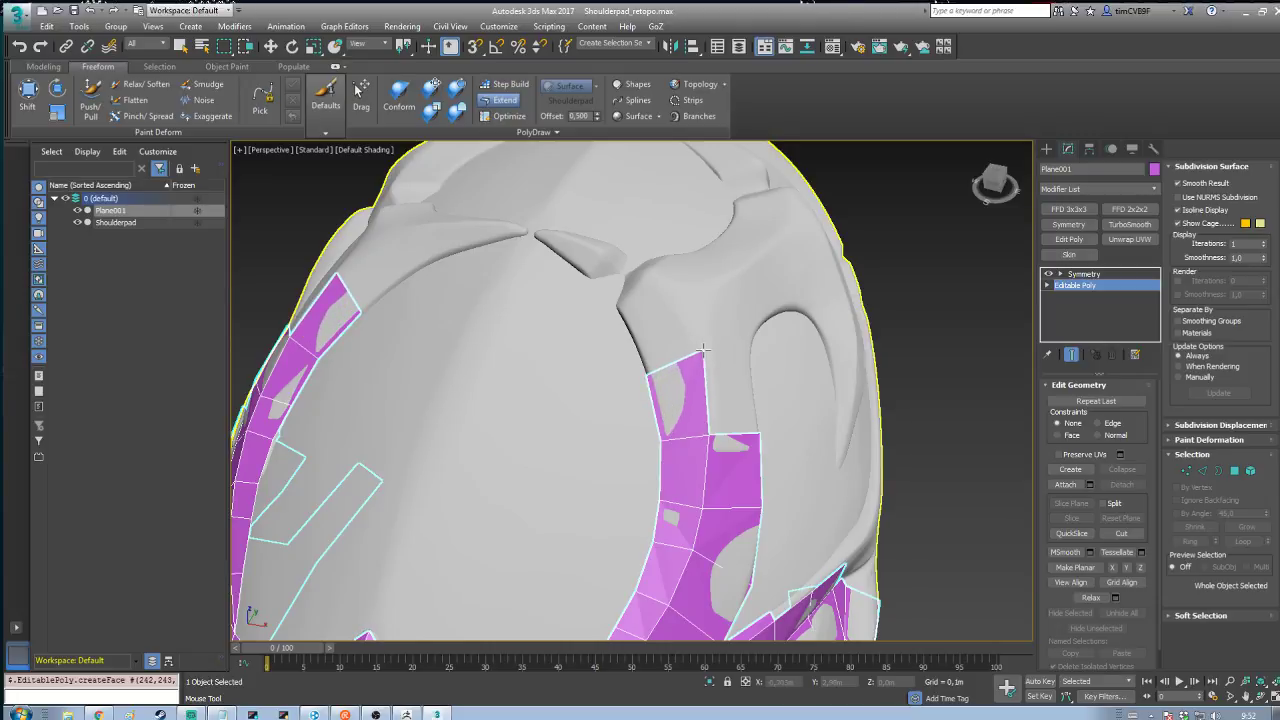
middle_click_drag(606, 366, 614, 337, "alt")
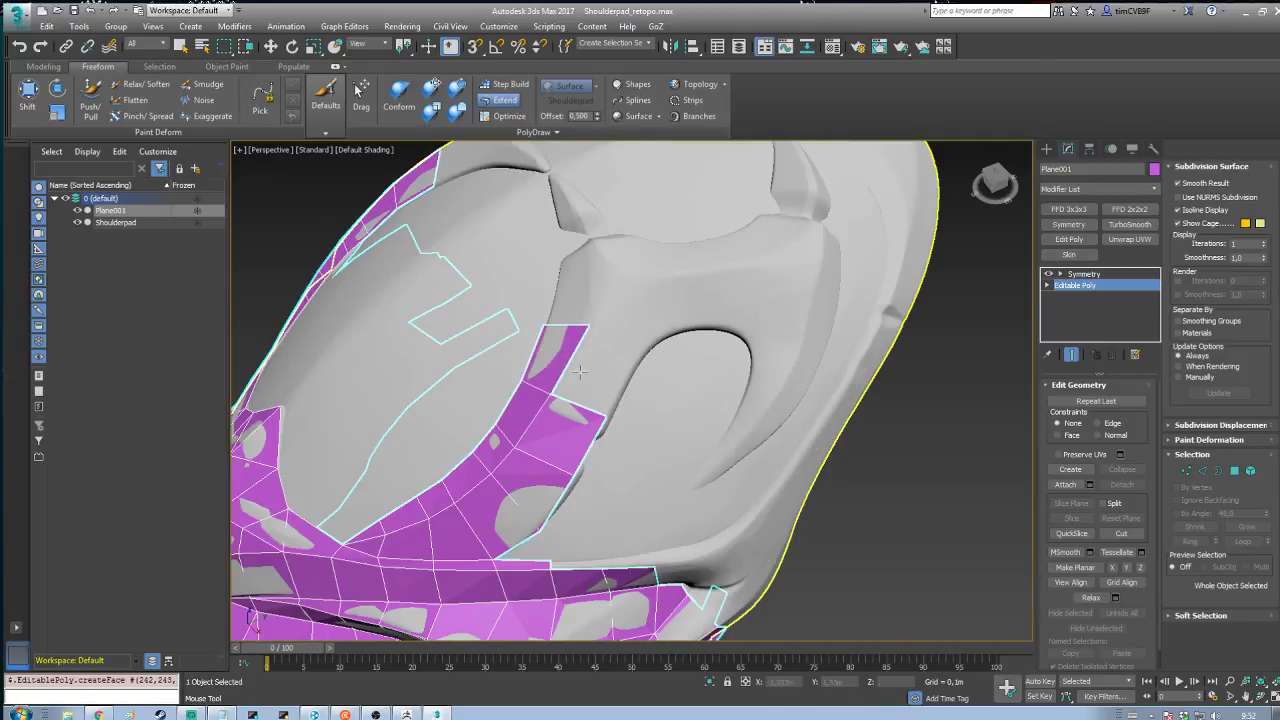
mouse_move(626, 356)
left_mouse_down()
mouse_move(645, 343)
mouse_move(644, 355)
left_mouse_up()
left_click_drag(608, 418, 609, 422, "ctrl+alt+shift")
left_click_drag(574, 476, 580, 480, "ctrl+alt+shift")
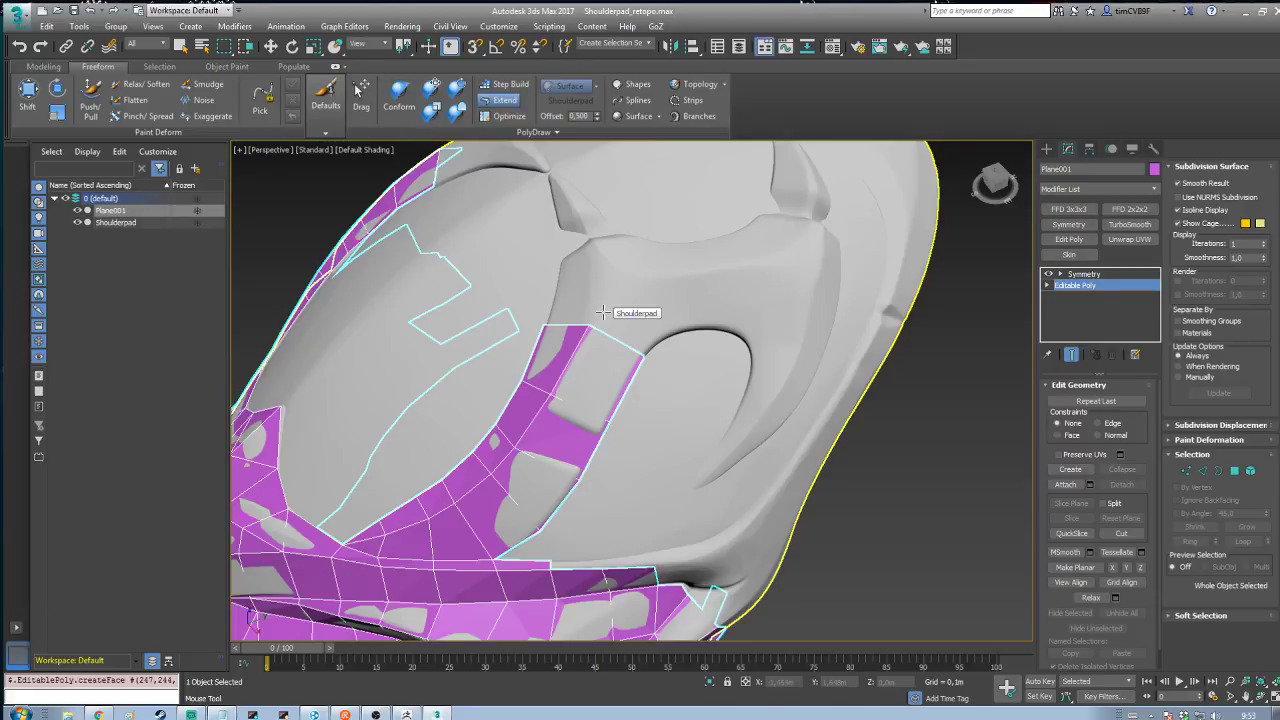
middle_click_drag(663, 297, 668, 340, "alt")
middle_click_drag(563, 326, 580, 290, "alt")
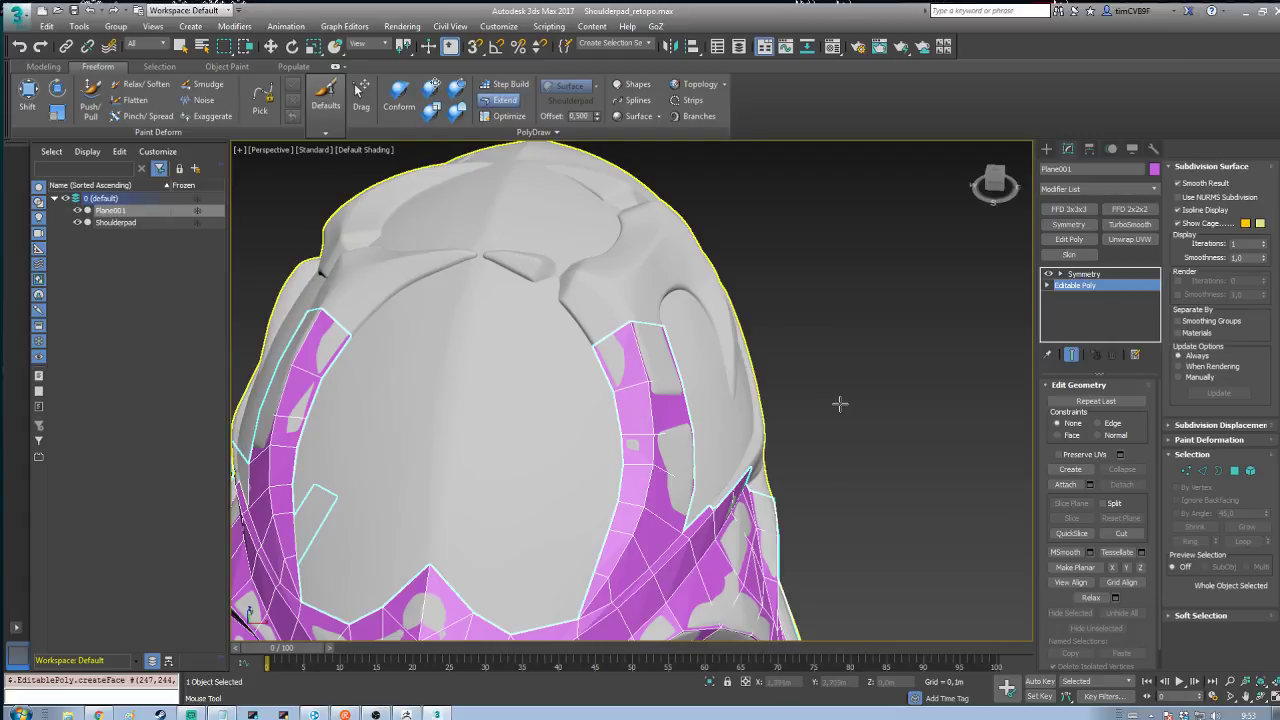
middle_click_drag(837, 403, 675, 488)
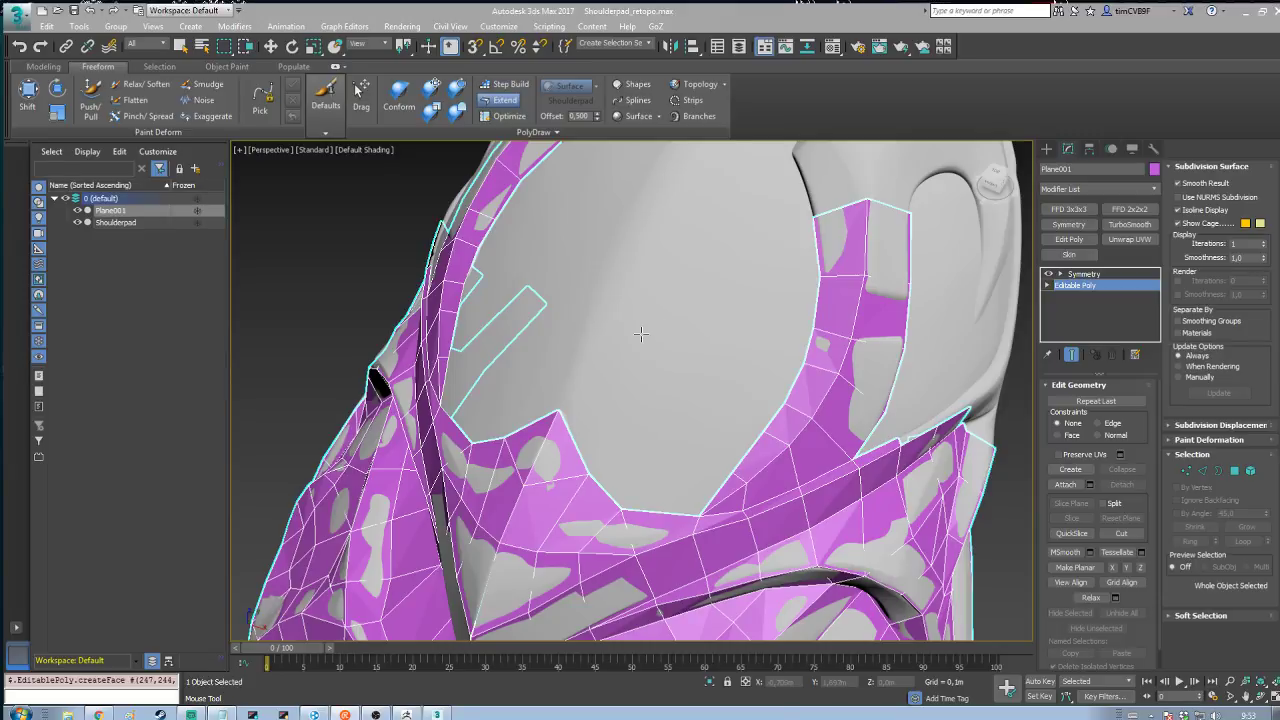
Step: Extend two more faces along the inner edge of the upper panel, curving around the large smooth area toward the centre line
middle_click_drag(640, 334, 598, 342)
scroll(600, 342, "down", 3)
middle_click_drag(664, 285, 612, 325)
middle_click_drag(612, 325, 633, 340, "alt")
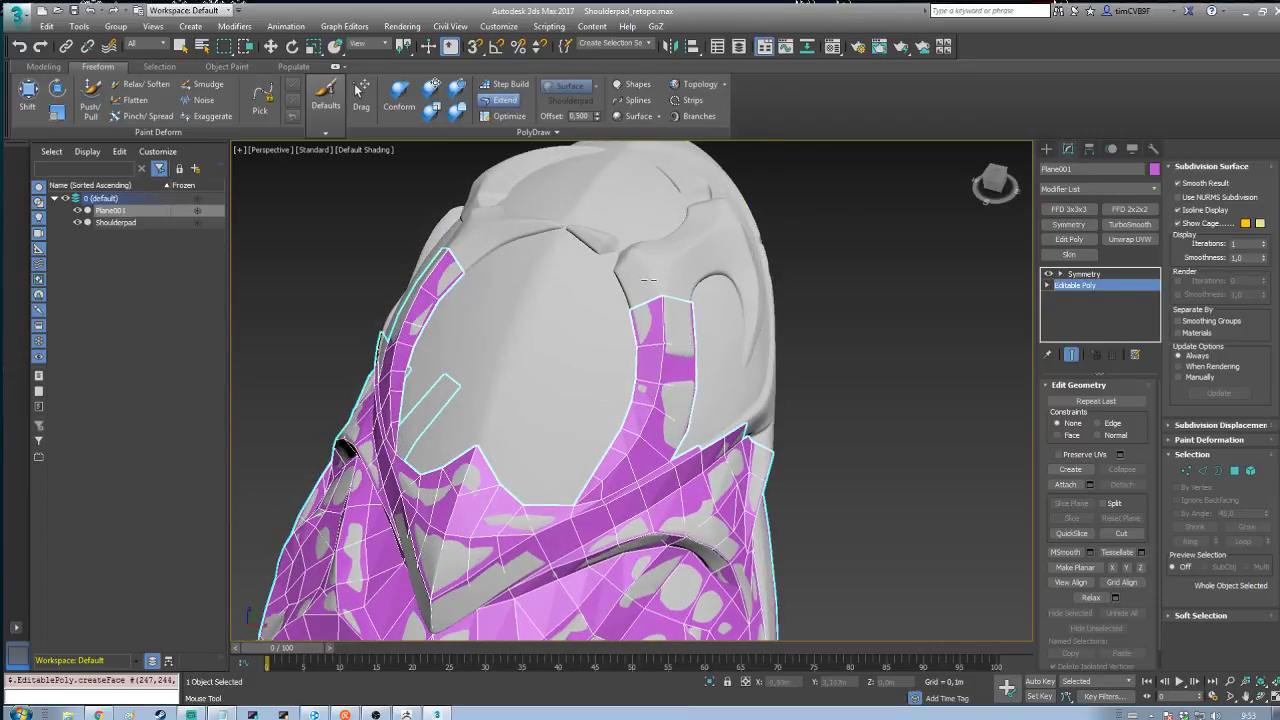
scroll(610, 310, "up", 3)
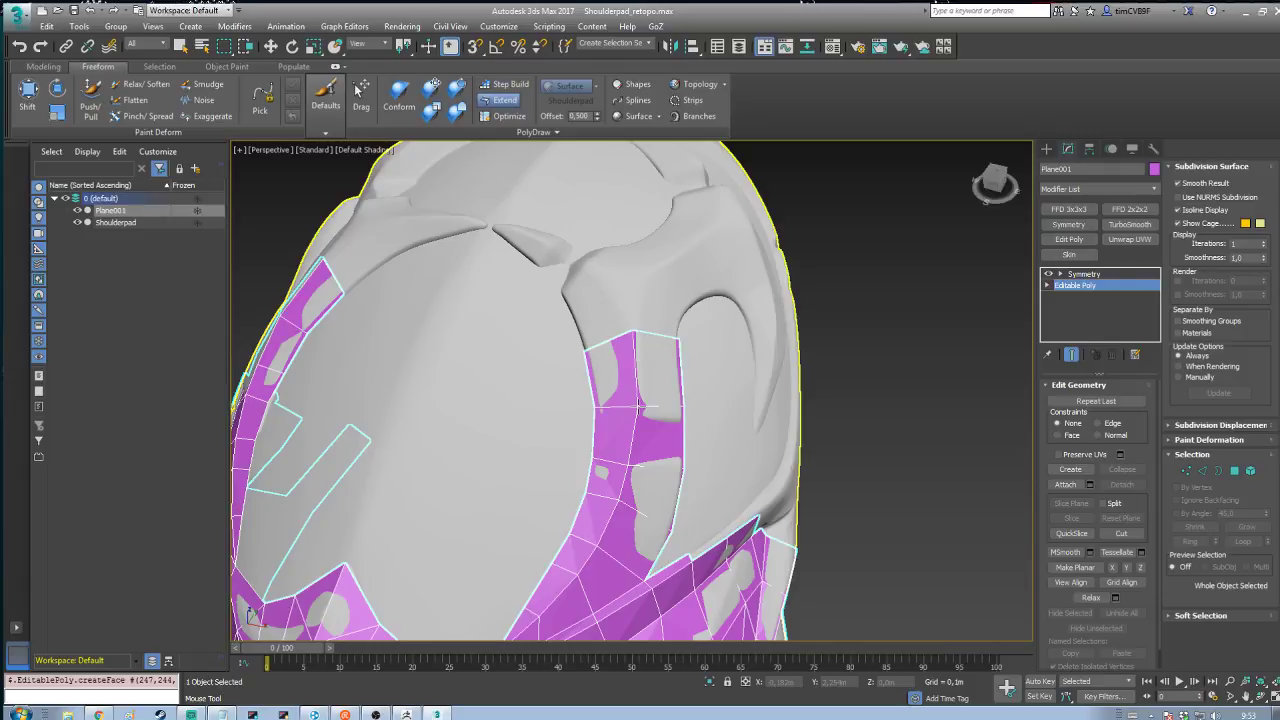
middle_click_drag(599, 314, 621, 371)
left_click_drag(633, 403, 629, 334, "shift")
middle_click_drag(614, 335, 582, 360, "alt")
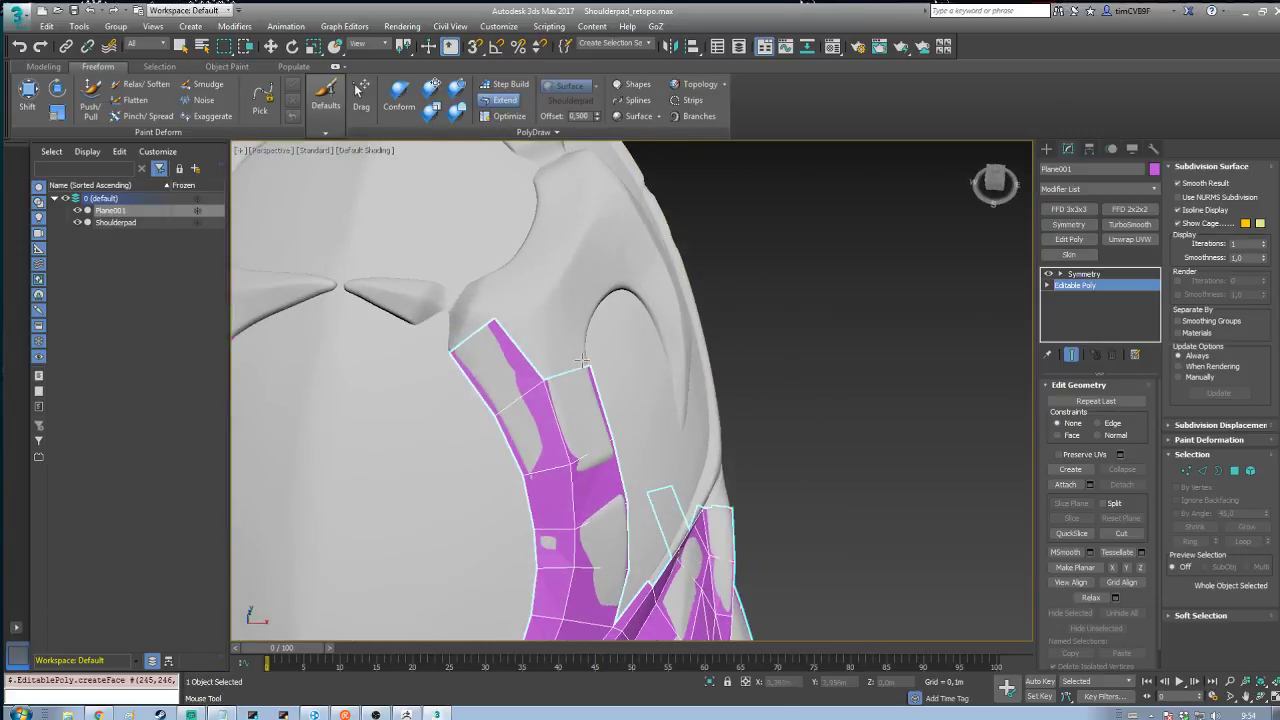
middle_click_drag(440, 328, 556, 358)
left_click_drag(578, 368, 521, 330, "shift")
middle_click_drag(512, 335, 593, 378)
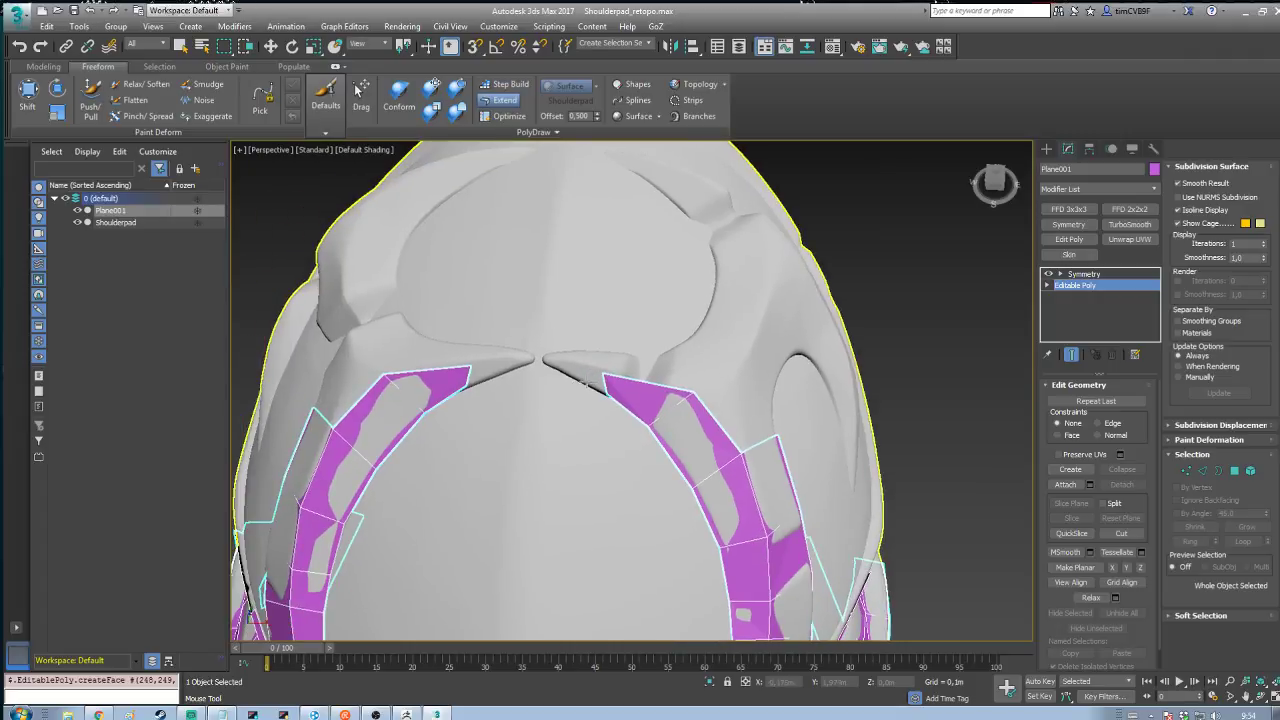
Step: Extend a face along the pointed ridge near the centre, fitting its end edge to the ridge tip and adjusting the upper vertex
left_click_drag(603, 373, 542, 356, "ctrl+alt+shift")
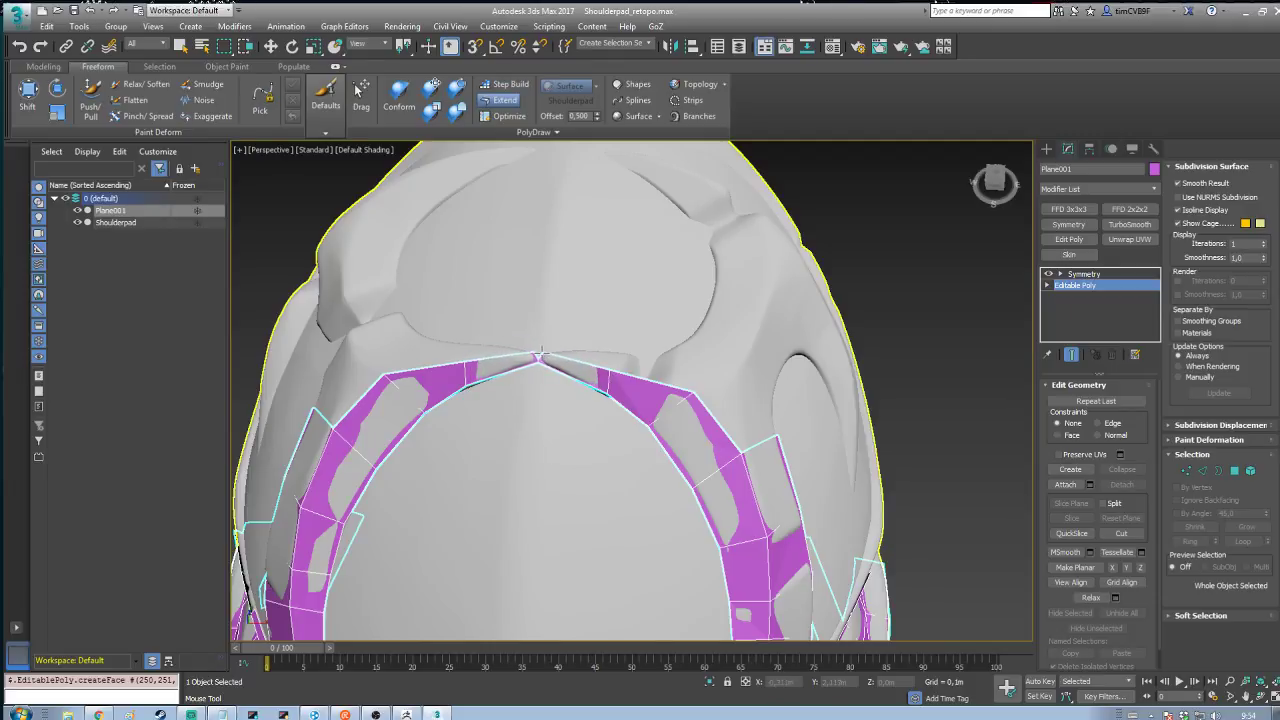
scroll(542, 360, "up", 4)
mouse_move(542, 387)
left_mouse_down("ctrl+alt+shift")
mouse_move(552, 371)
mouse_move(542, 385)
mouse_move(559, 390)
left_mouse_up("ctrl+alt+shift")
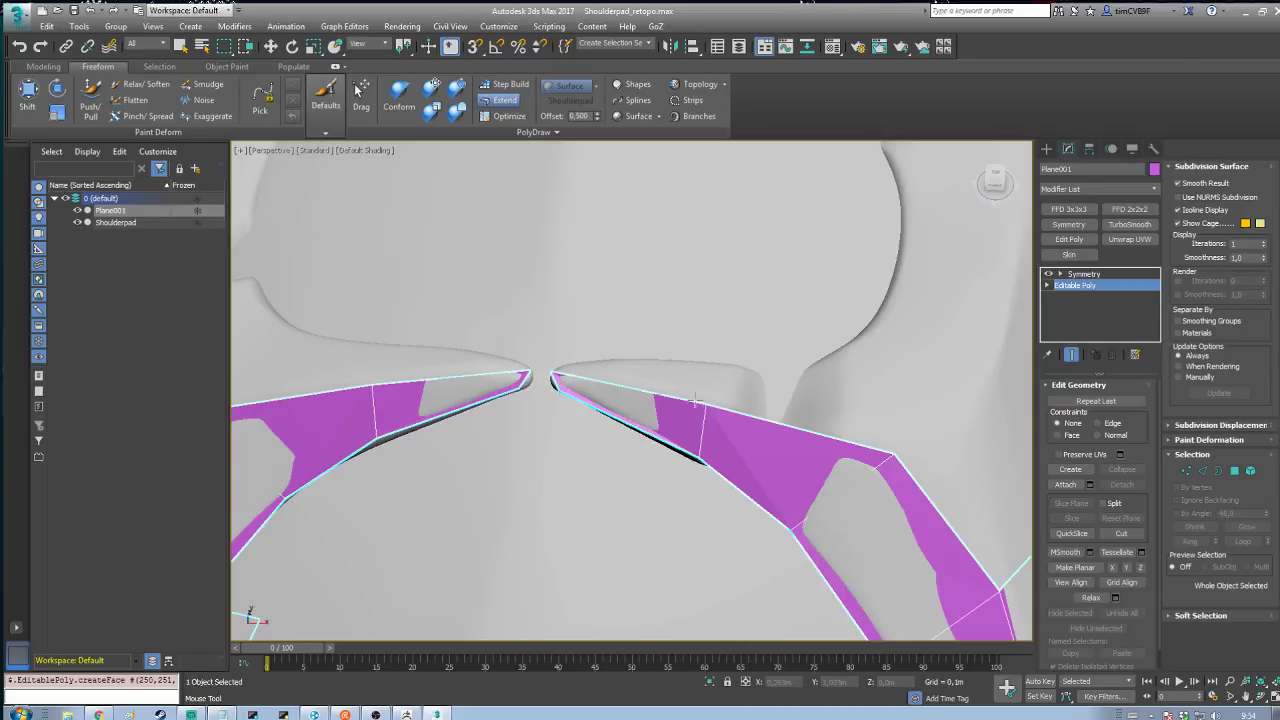
left_click_drag(706, 405, 699, 405, "ctrl+alt+shift")
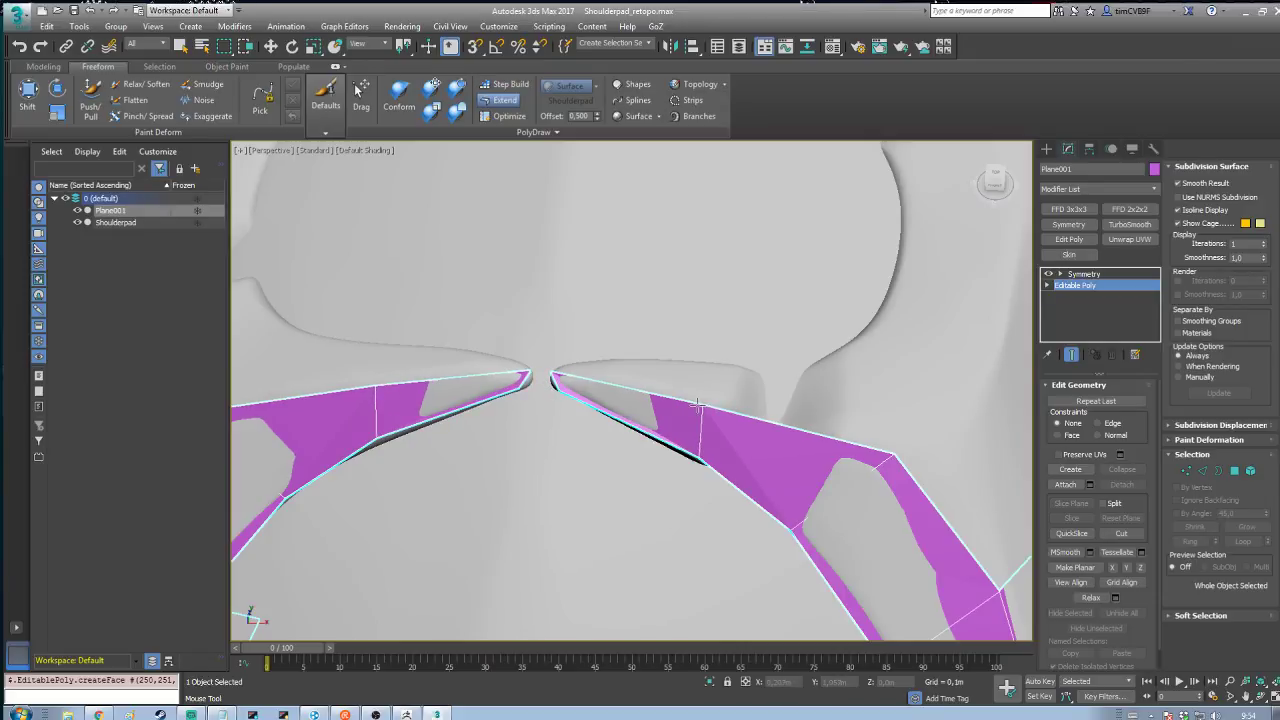
Step: Extend a face upward over the pointed ridge and merge its inner end vertex into the tip with Optimize
left_click_drag(629, 383, 578, 342, "shift")
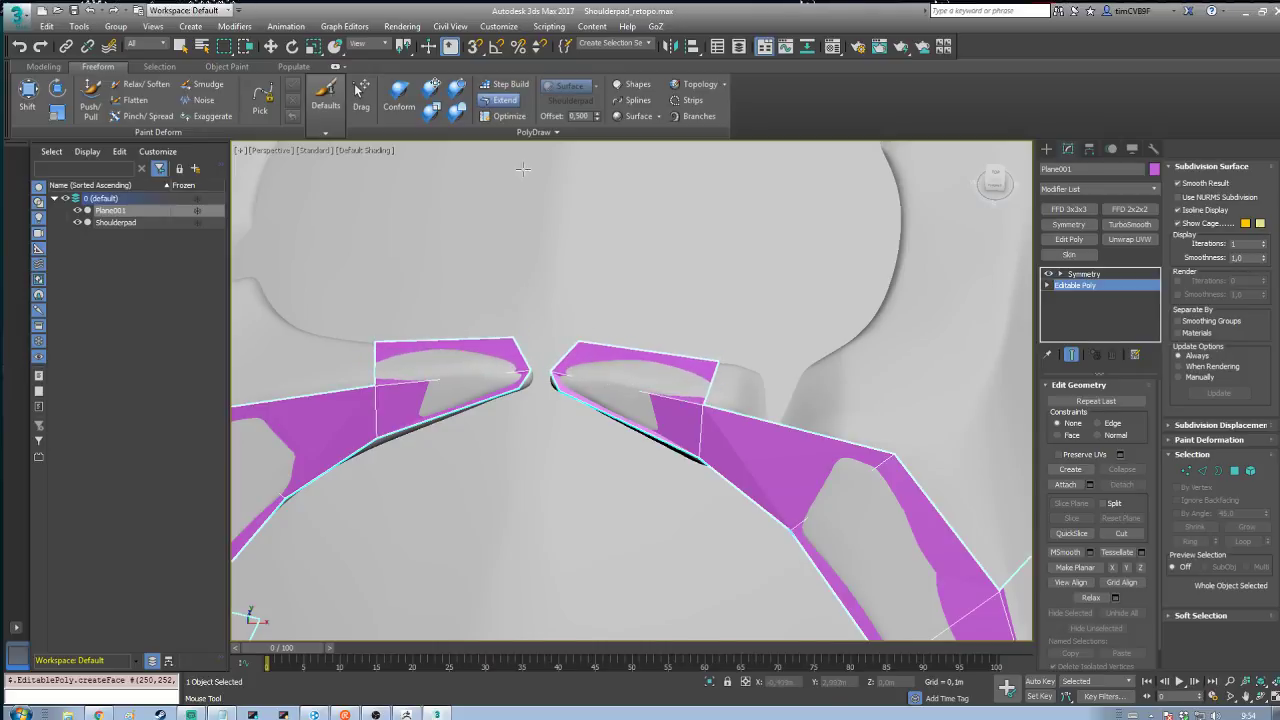
left_click(508, 116)
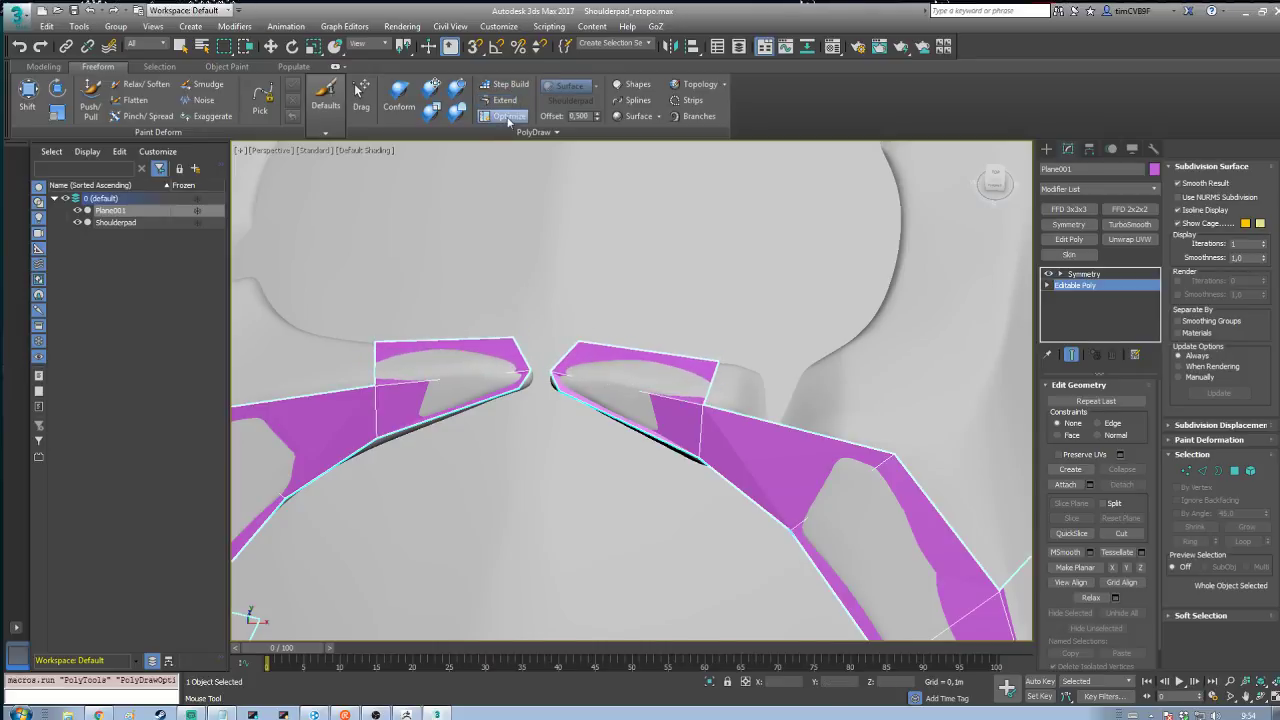
left_click(553, 369)
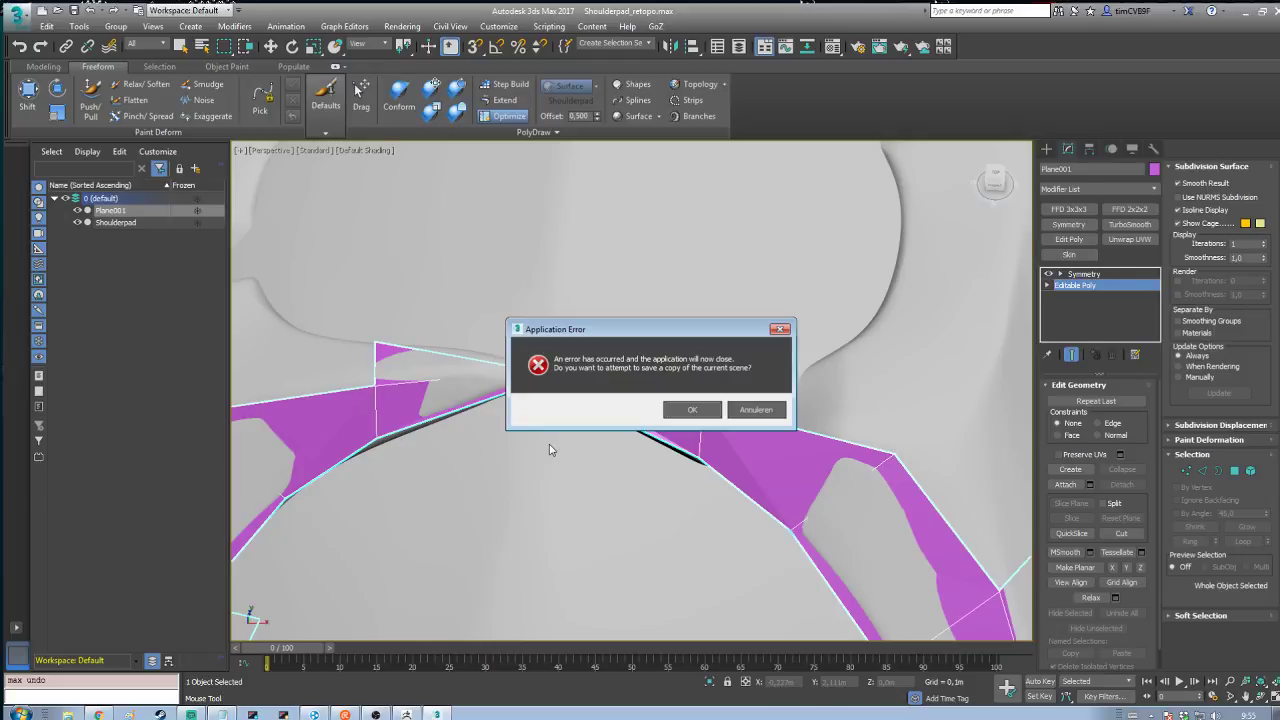
Step: Save a recovery copy of the scene and let the crashed application close
left_click(703, 413)
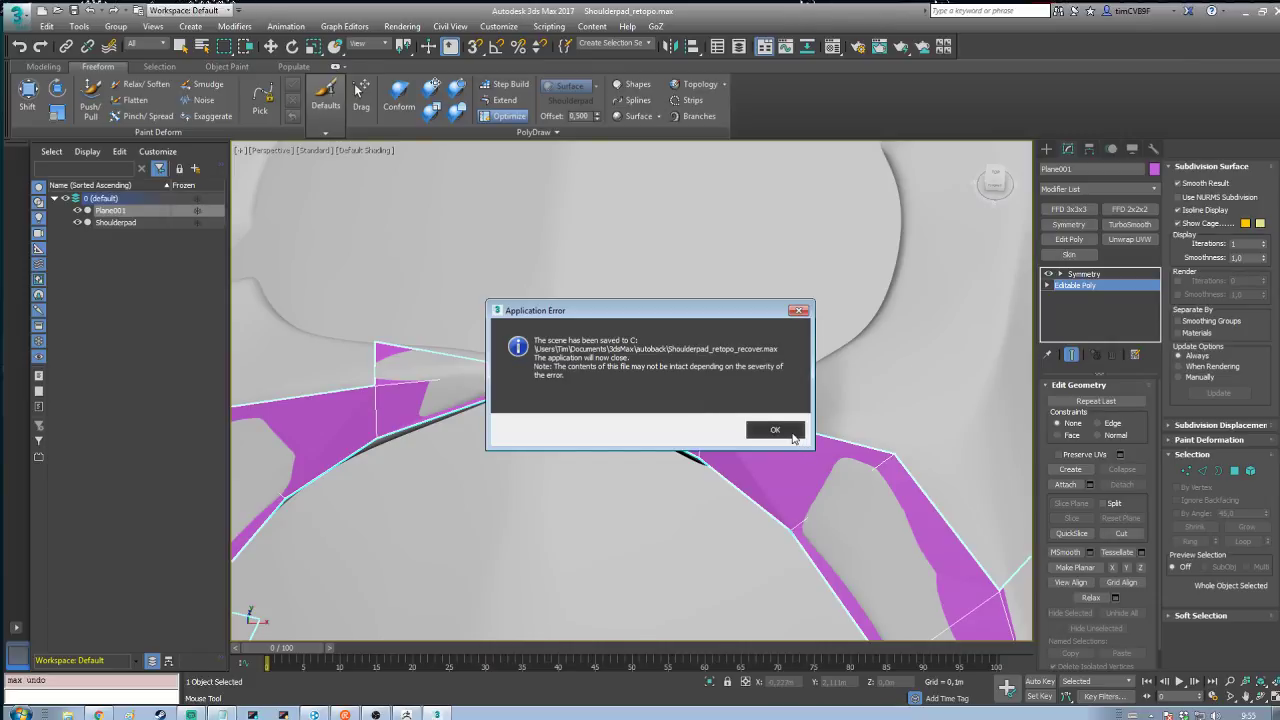
left_click(775, 431)
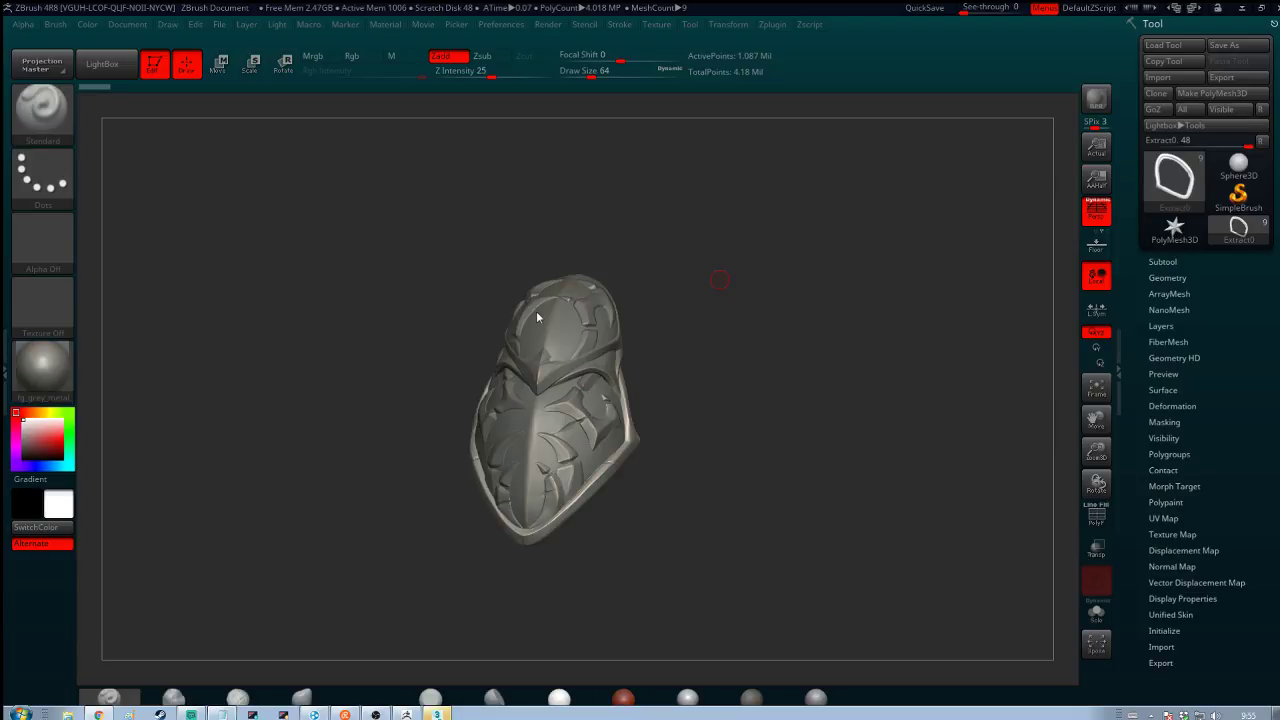
Step: Restart 3ds Max 2017, dismiss the startup script windows, and open Shoulderpad_retopo_recover.max
left_click(20, 713)
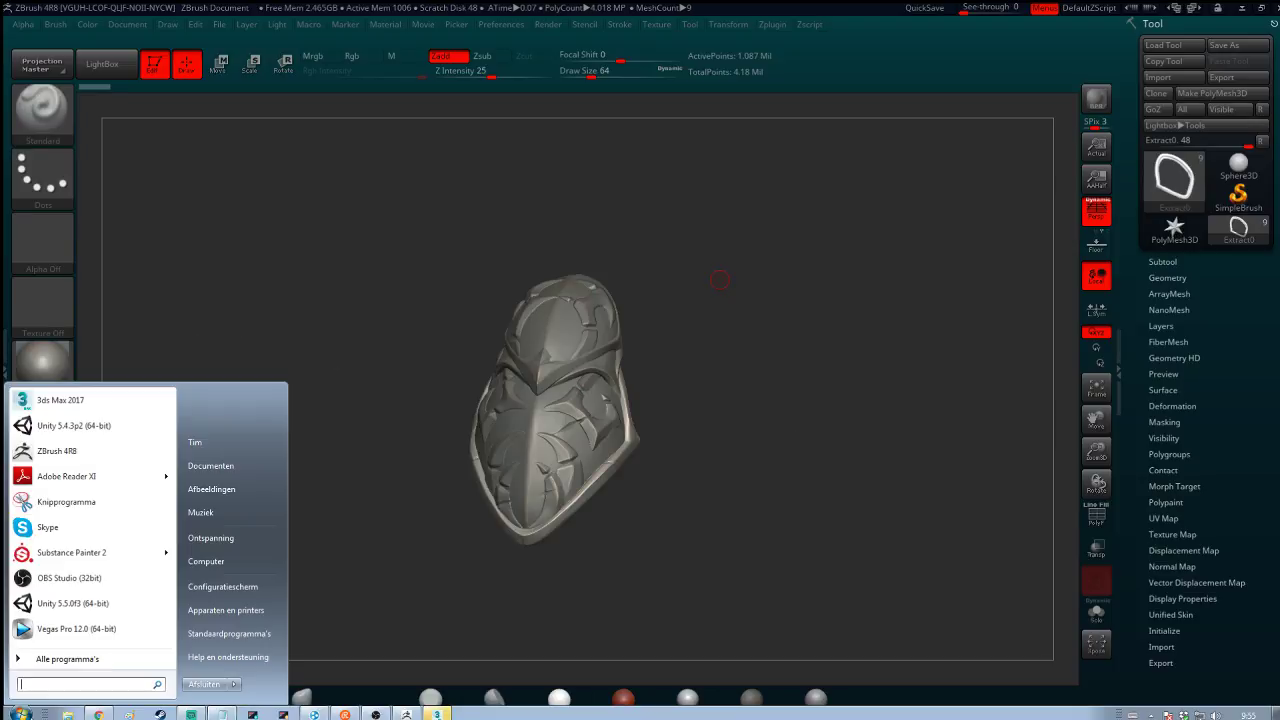
left_click(99, 404)
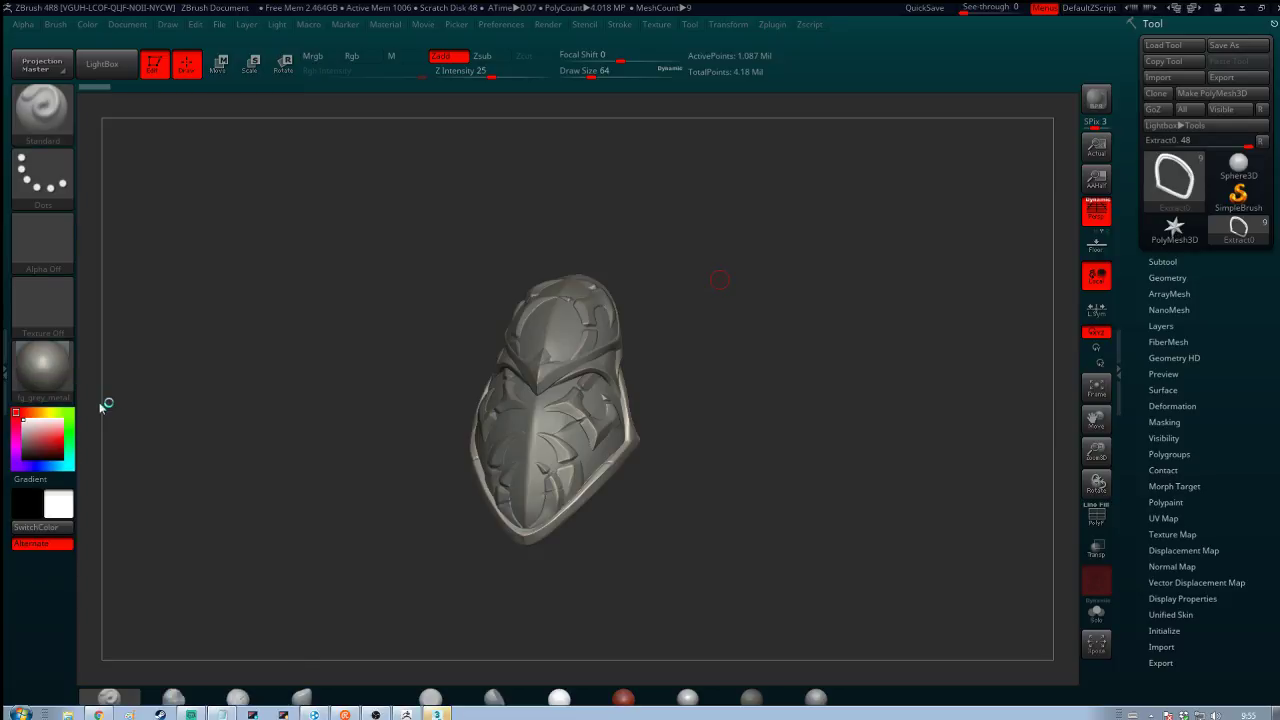
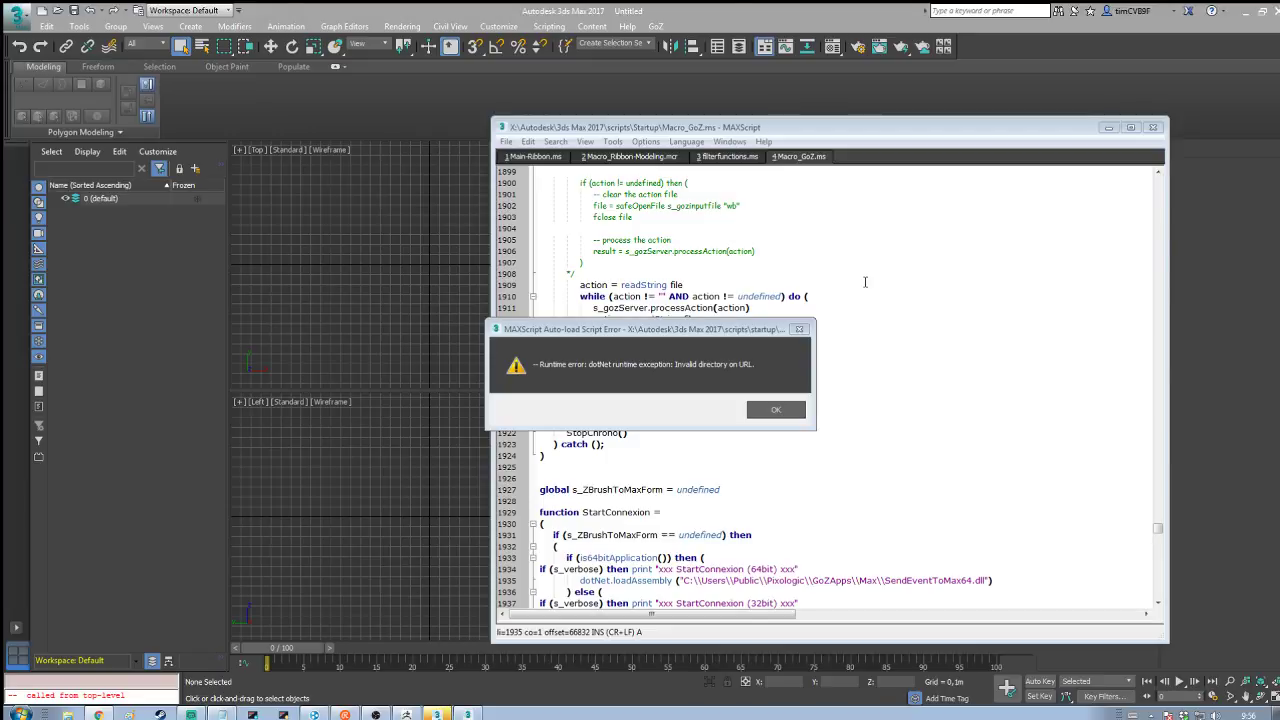
left_click(775, 405)
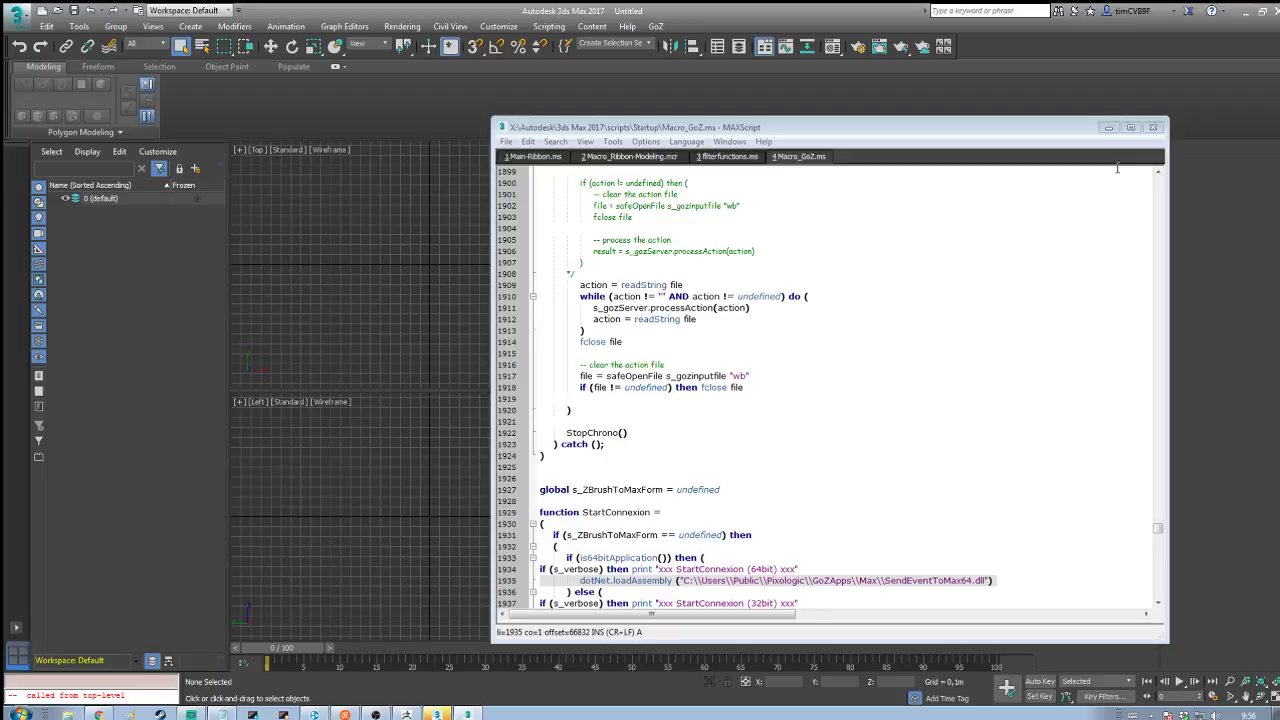
left_click(1153, 128)
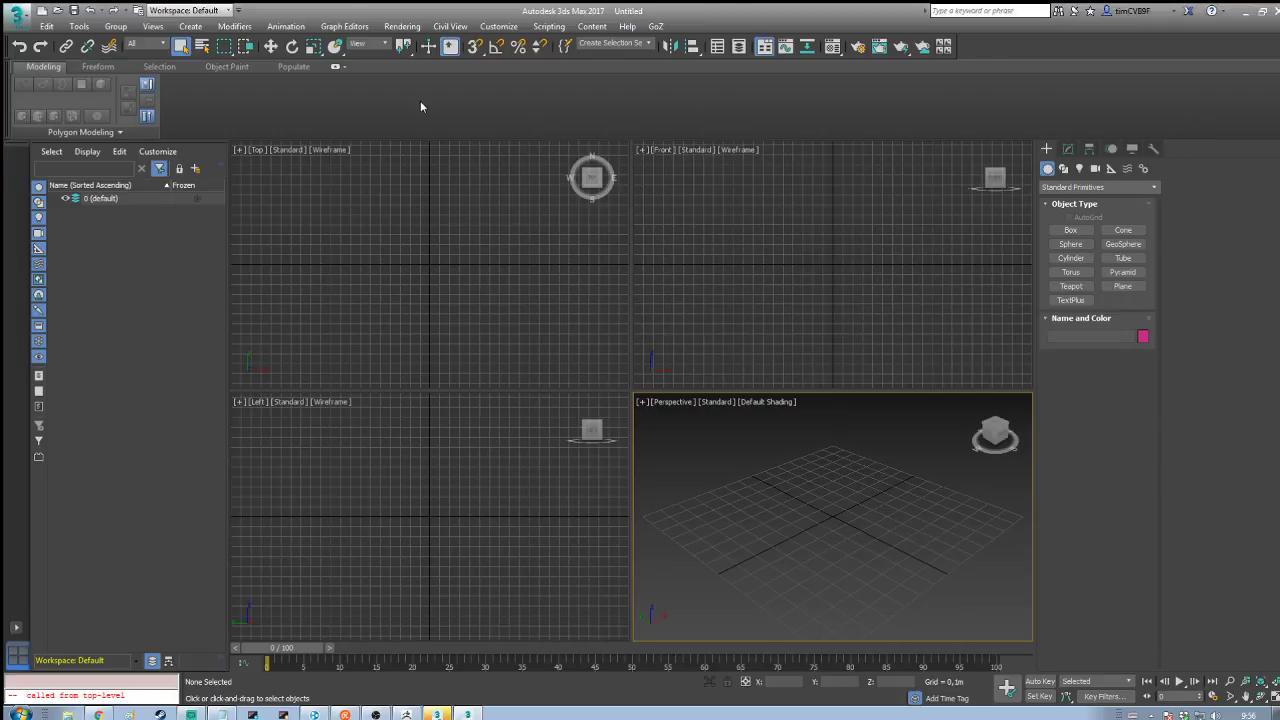
left_click(17, 15)
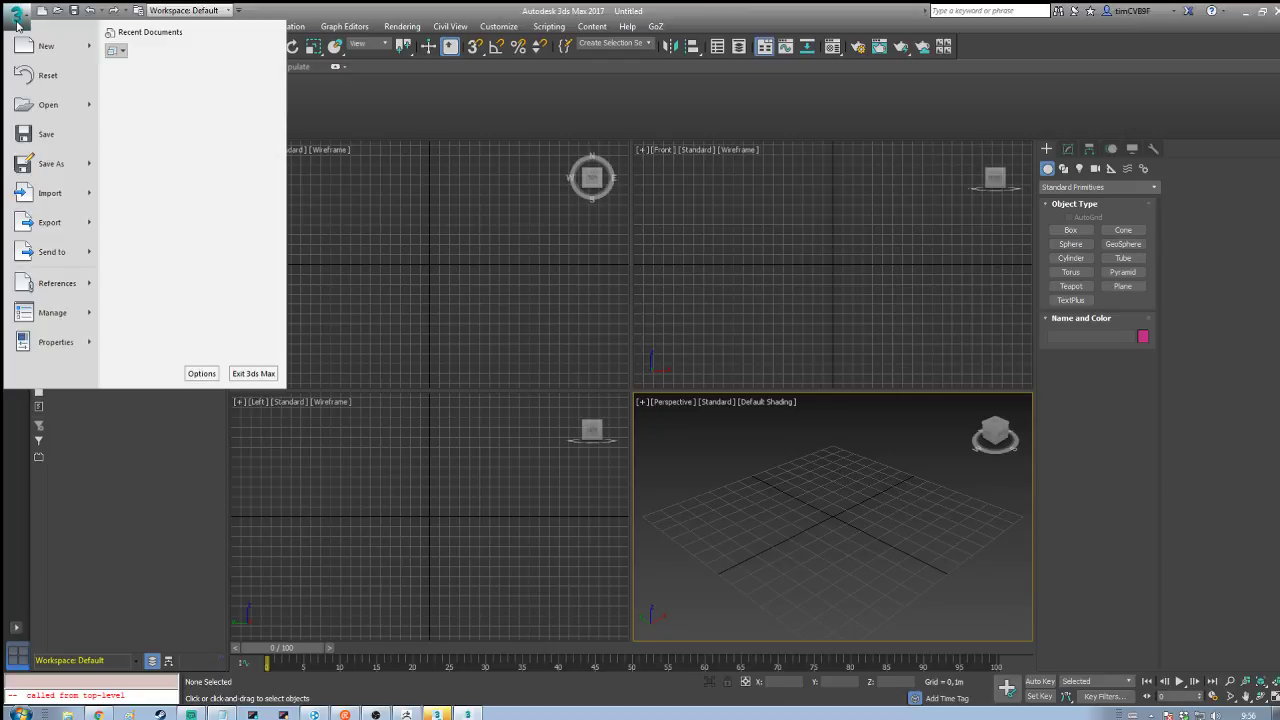
left_click(45, 104)
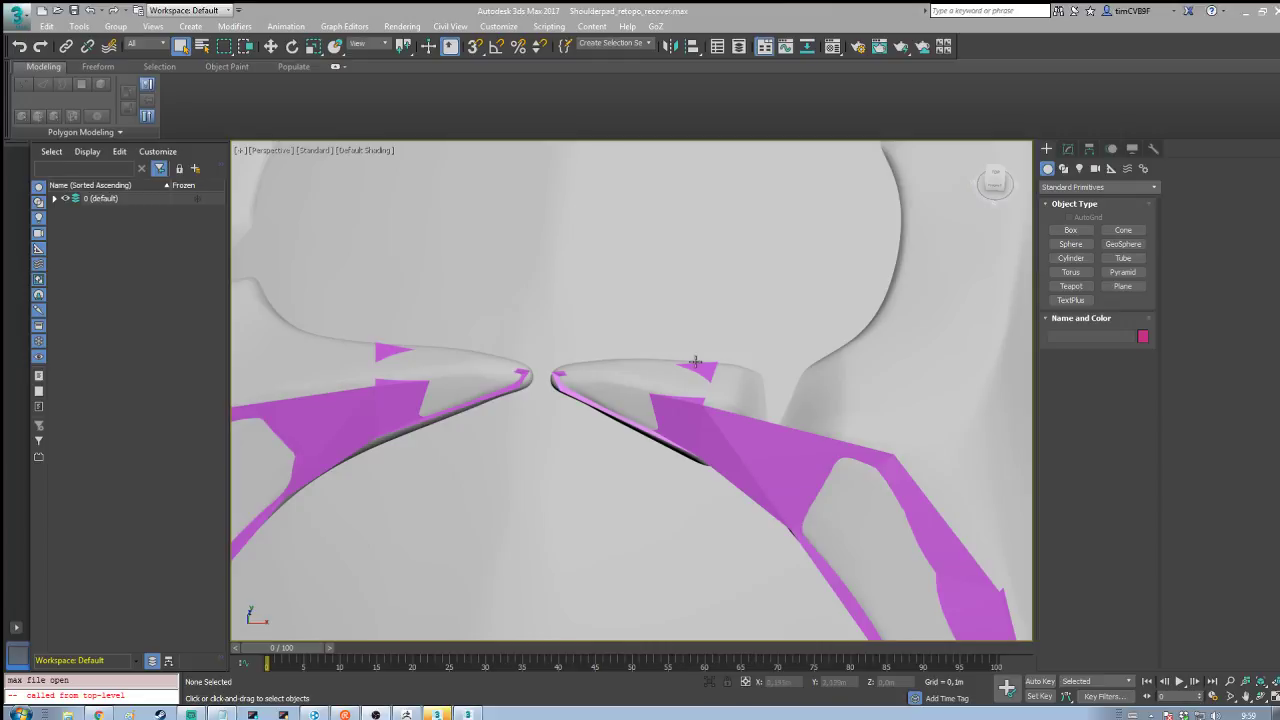
Step: Select the Plane001 retopology mesh and activate its Editable Poly level beneath the Symmetry modifier
middle_click_drag(703, 357, 641, 322)
scroll(641, 322, "down", 3)
left_click(641, 324)
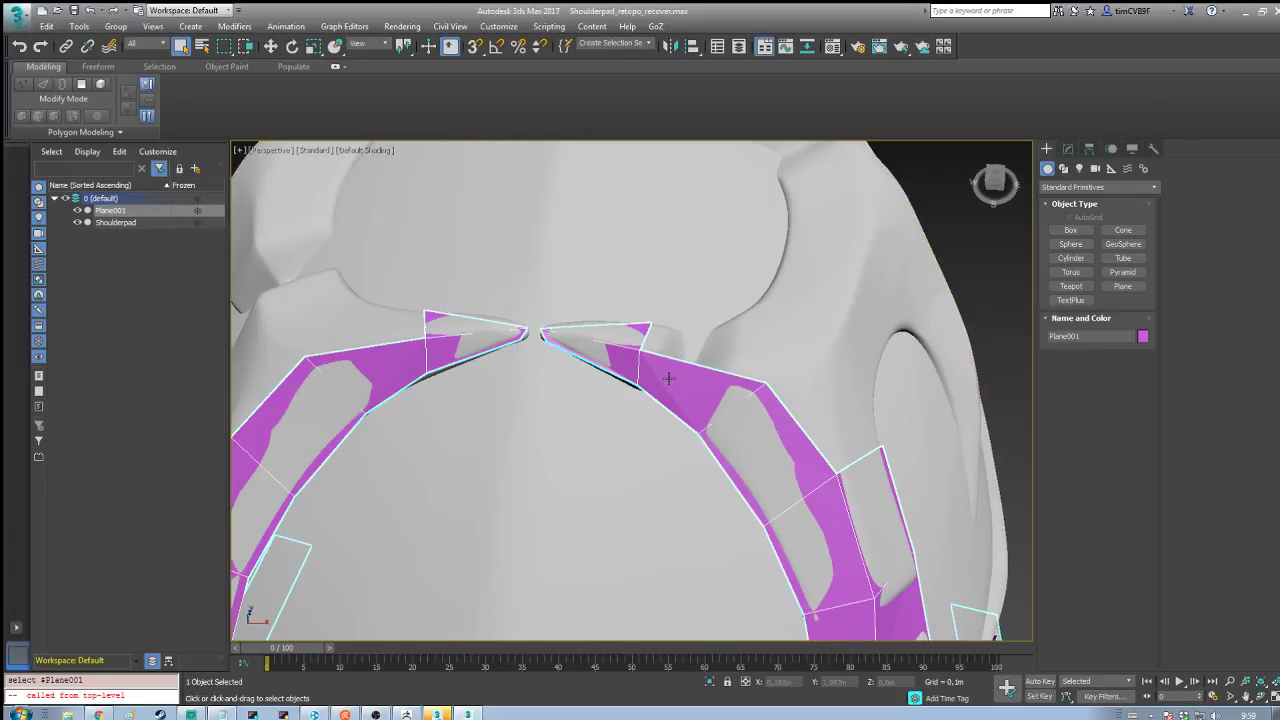
scroll(636, 288, "up", 5)
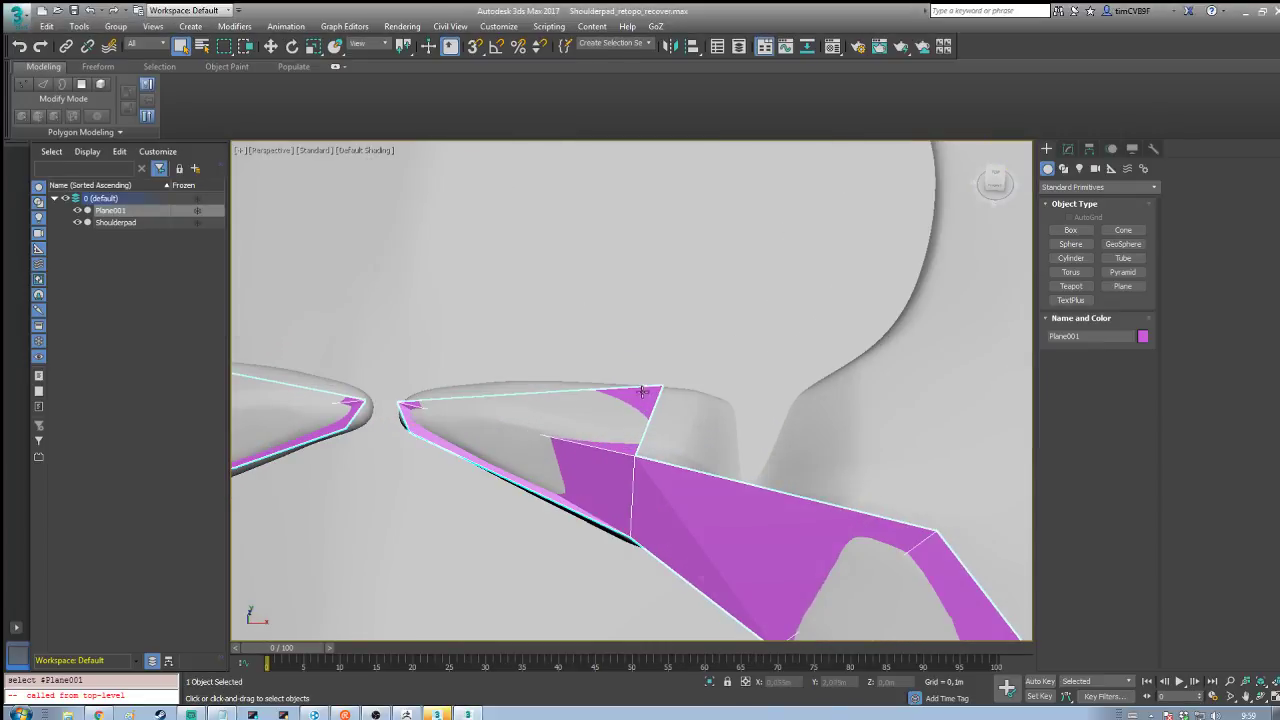
left_click(615, 377)
left_click(615, 377)
left_click(1067, 149)
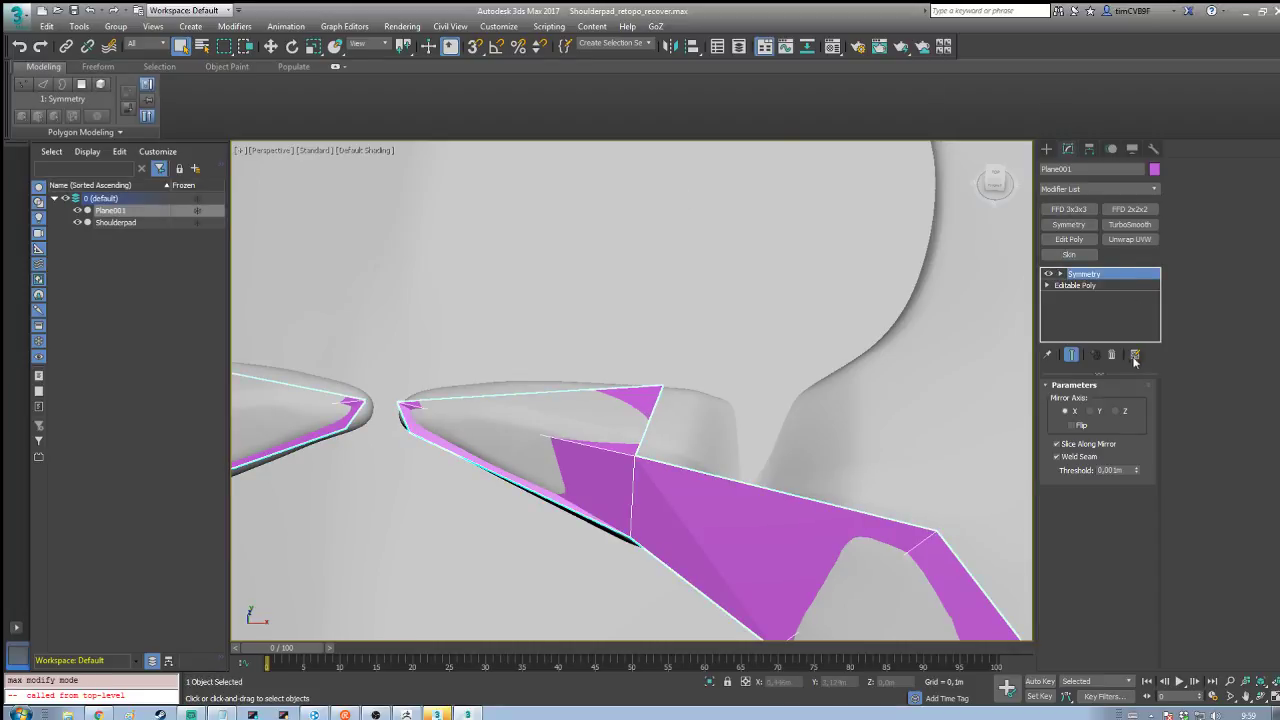
left_click(1088, 286)
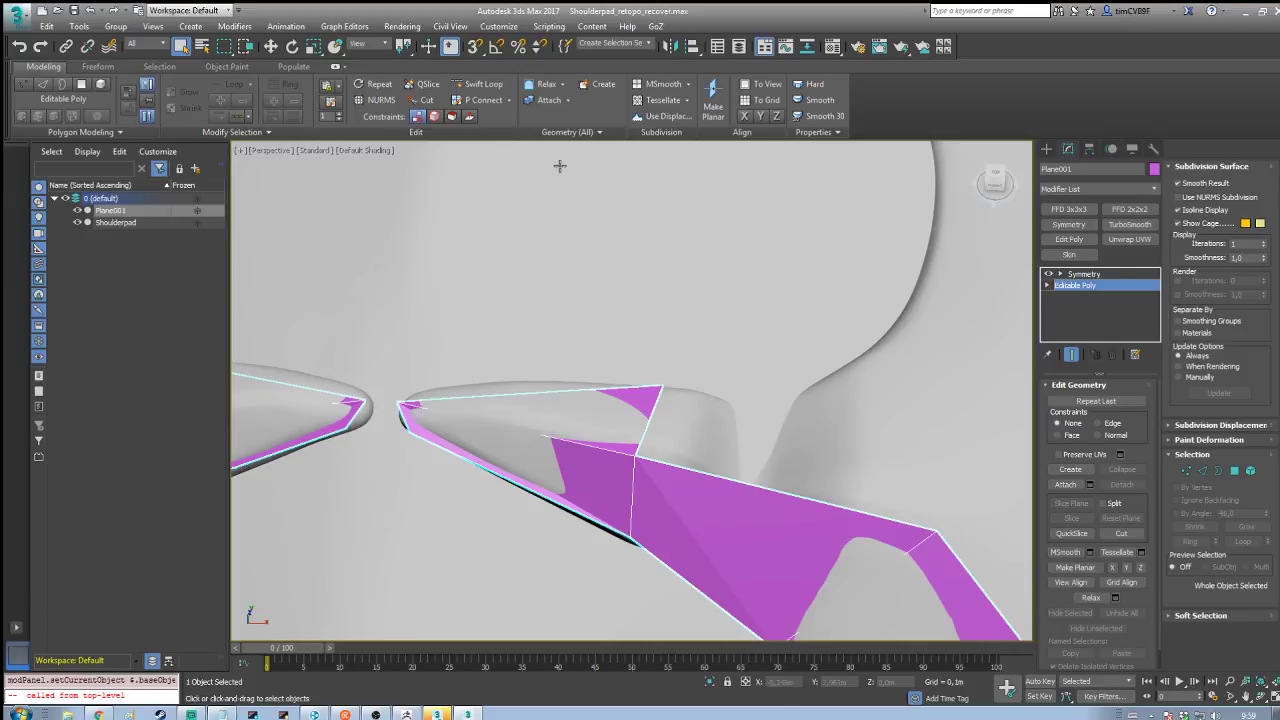
Step: Set PolyDraw to draw on the Shoulderpad surface and activate Extend
left_click(101, 67)
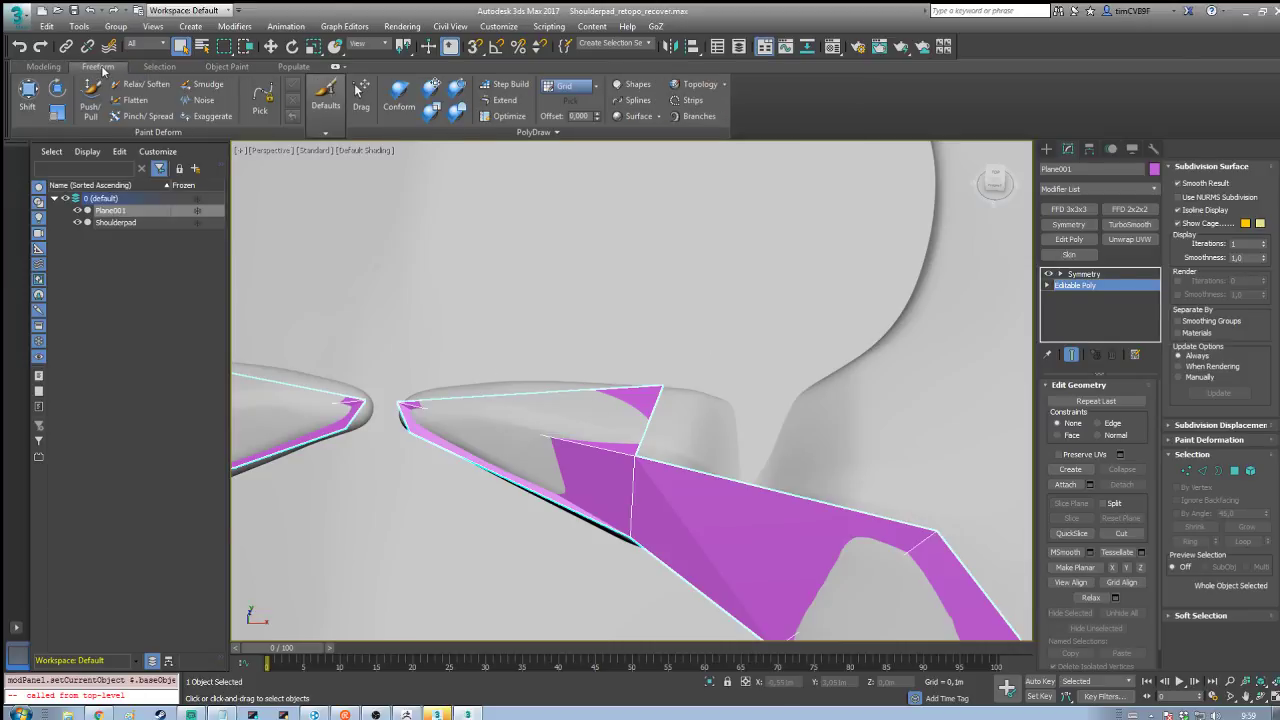
left_click(595, 86)
left_click(590, 118)
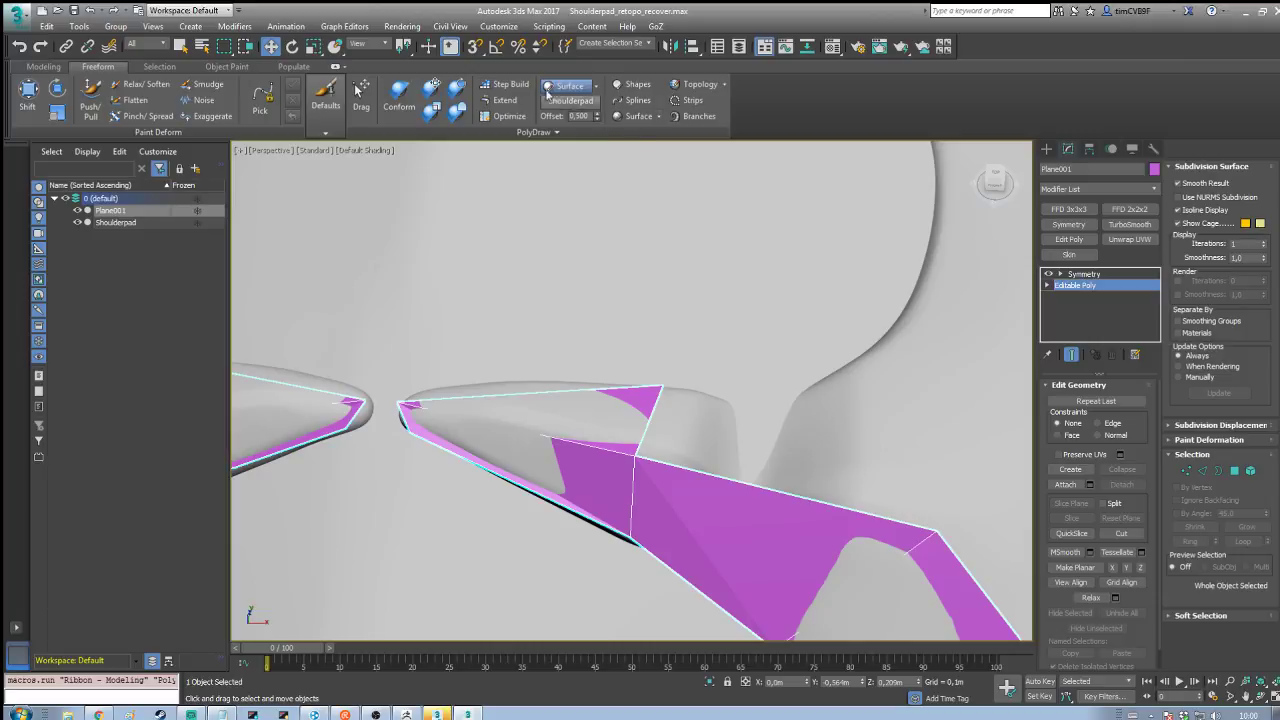
left_click(506, 100)
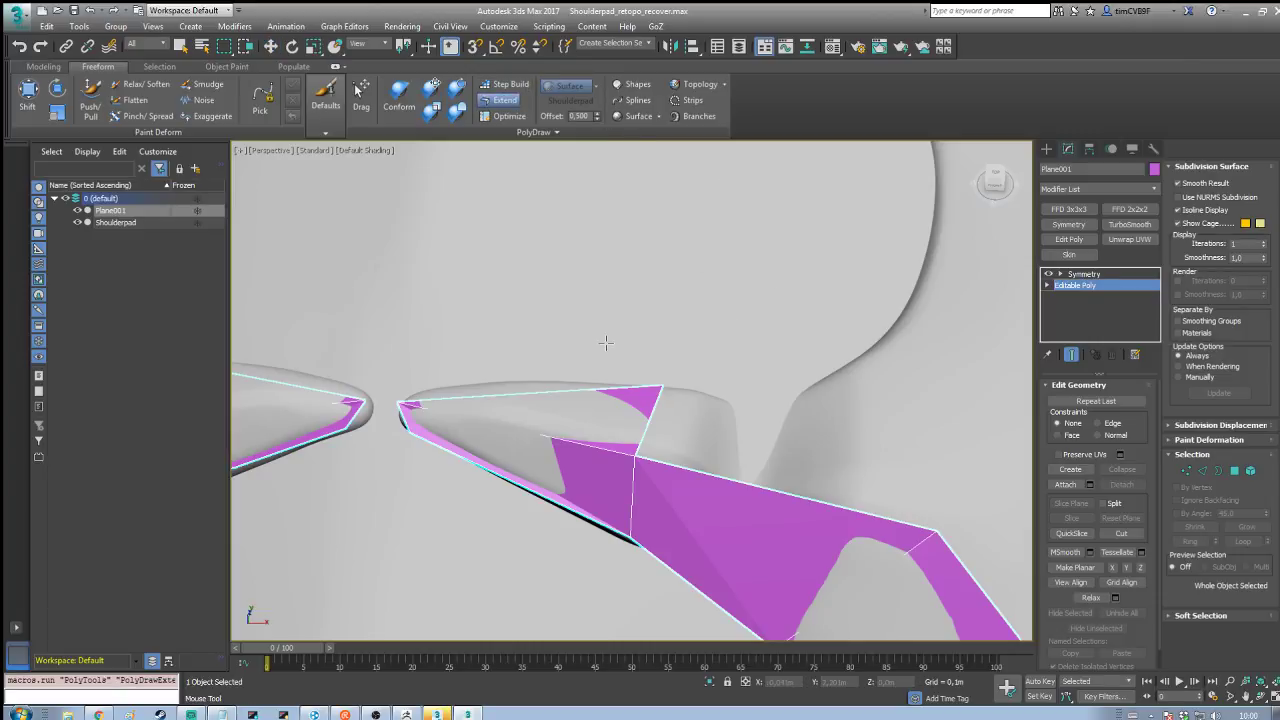
Step: Pull the end edge back from the pointed ridge's tip and delete the triangular face above it
scroll(563, 330, "down", 5)
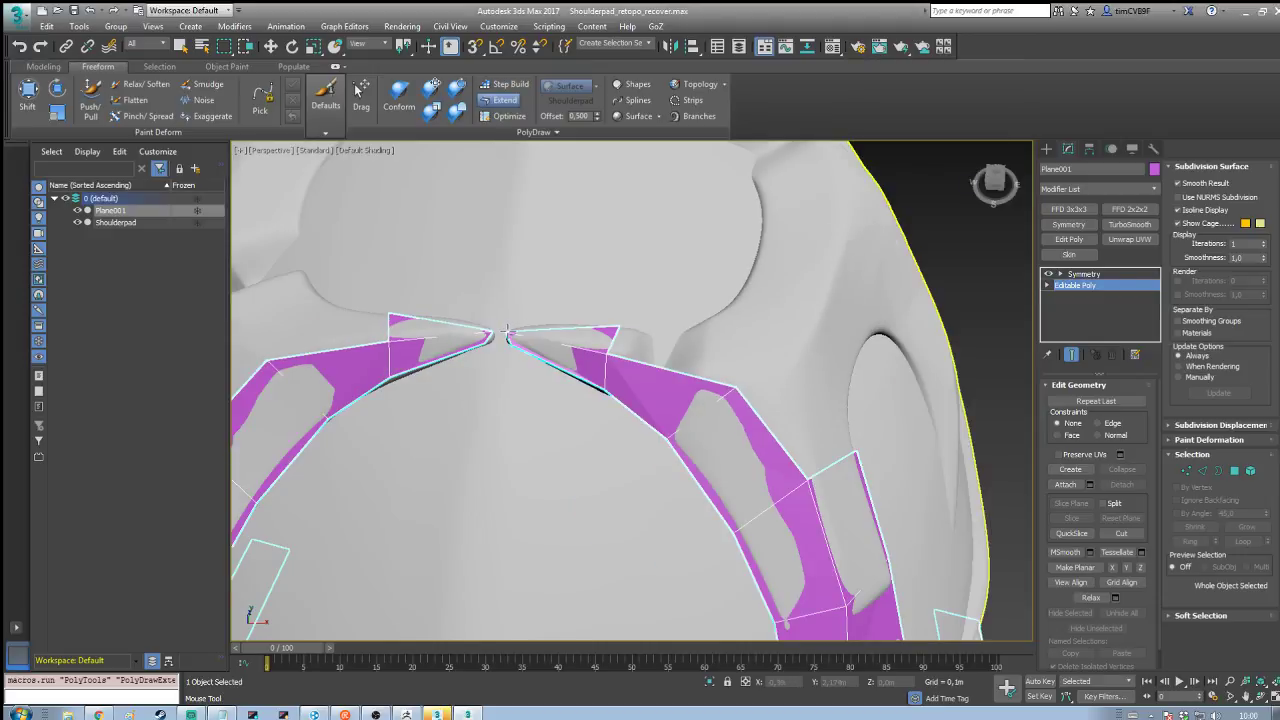
left_click_drag(509, 332, 554, 366, "ctrl+alt+shift")
scroll(556, 351, "up", 5)
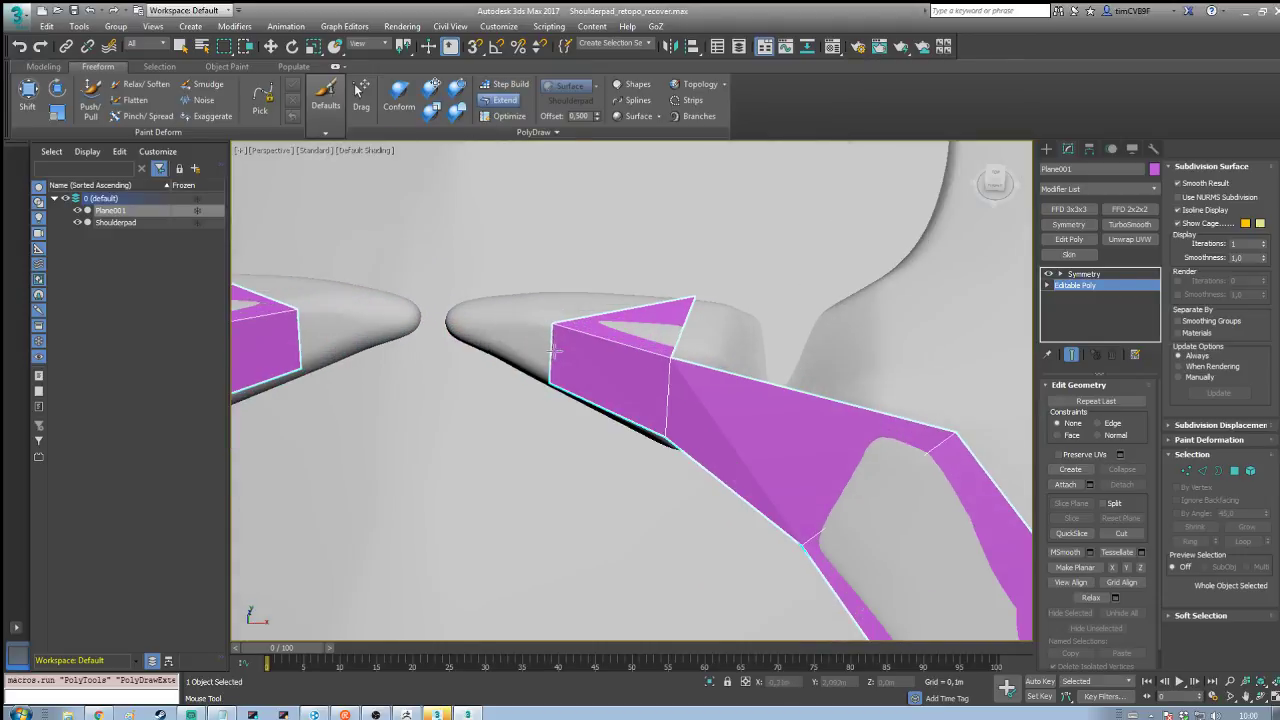
left_click(673, 310, "ctrl")
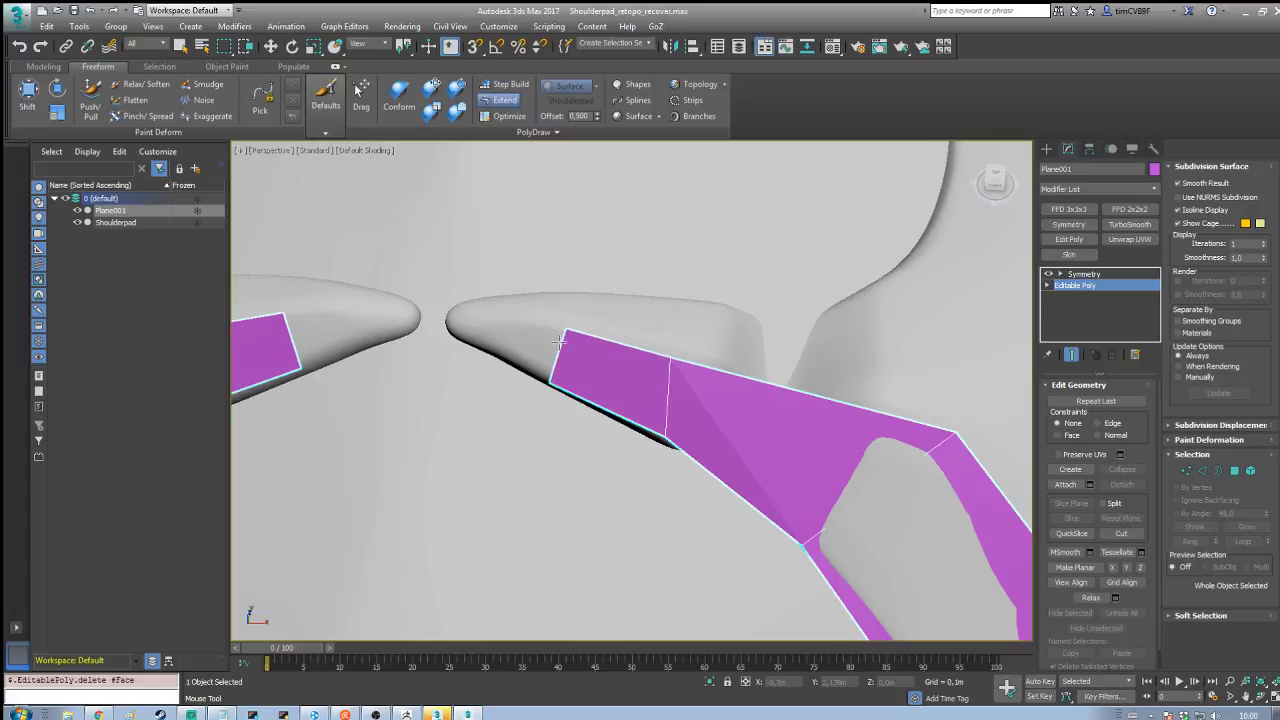
Step: Extend a face toward the pointed ridge's tip, try merging its end vertices with Optimize, and undo the merge
left_click_drag(556, 344, 487, 322, "shift")
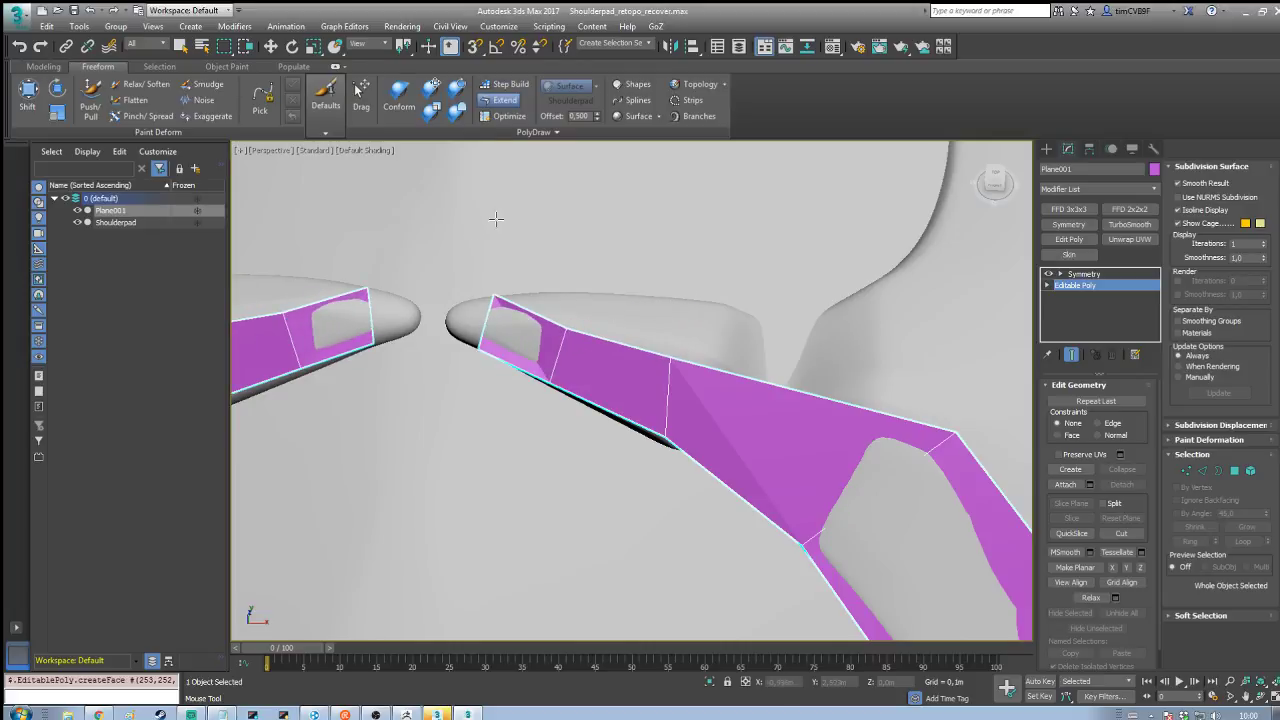
left_click(503, 116)
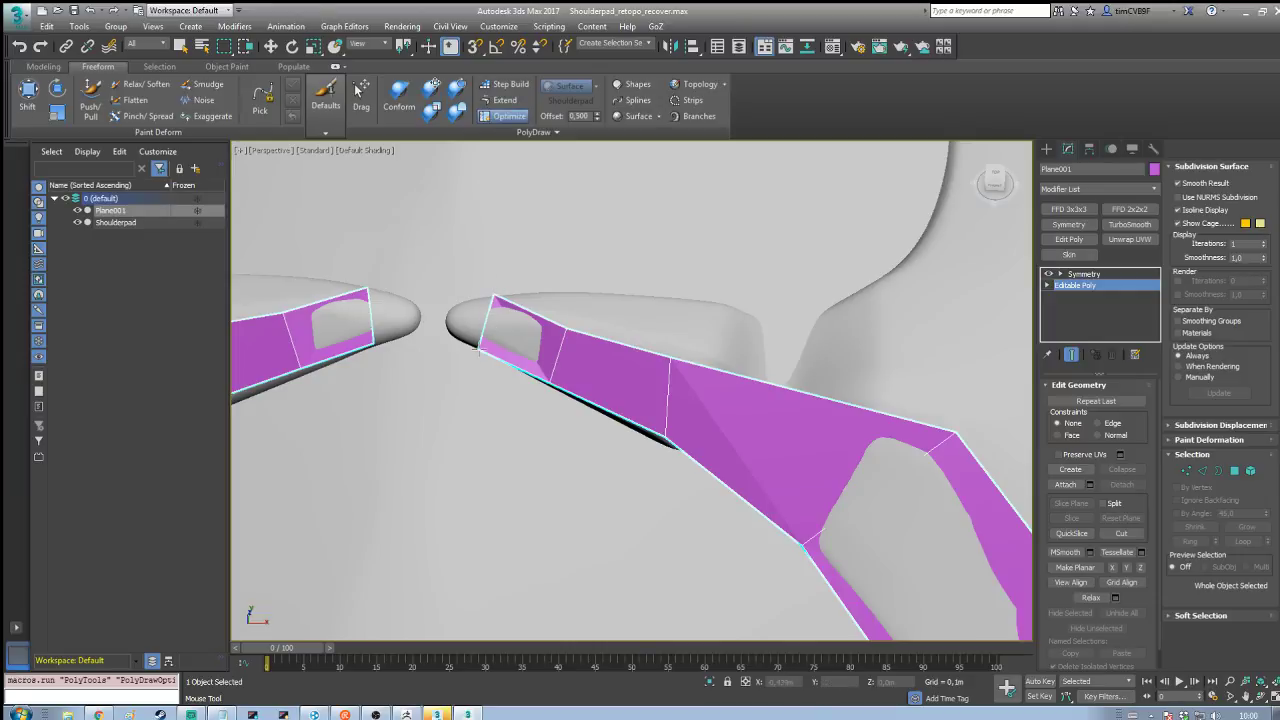
left_click(494, 295)
left_click_drag(494, 295, 447, 332)
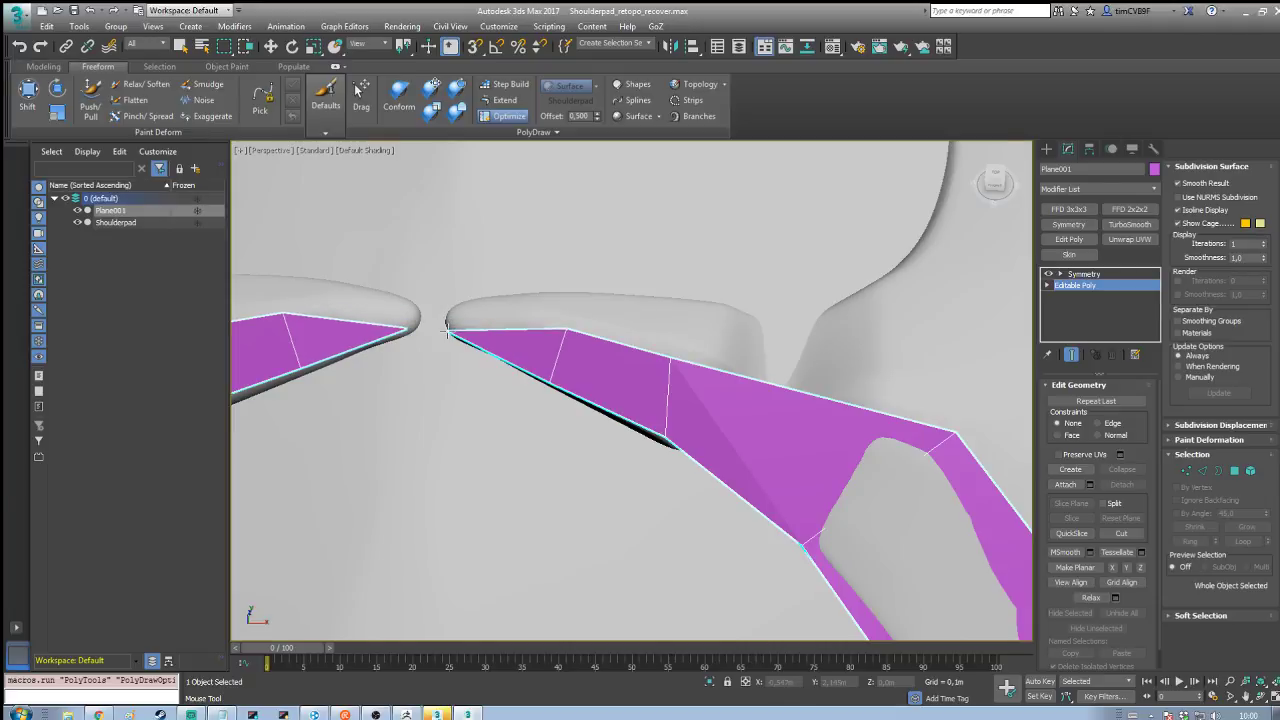
key("ctrl+z")
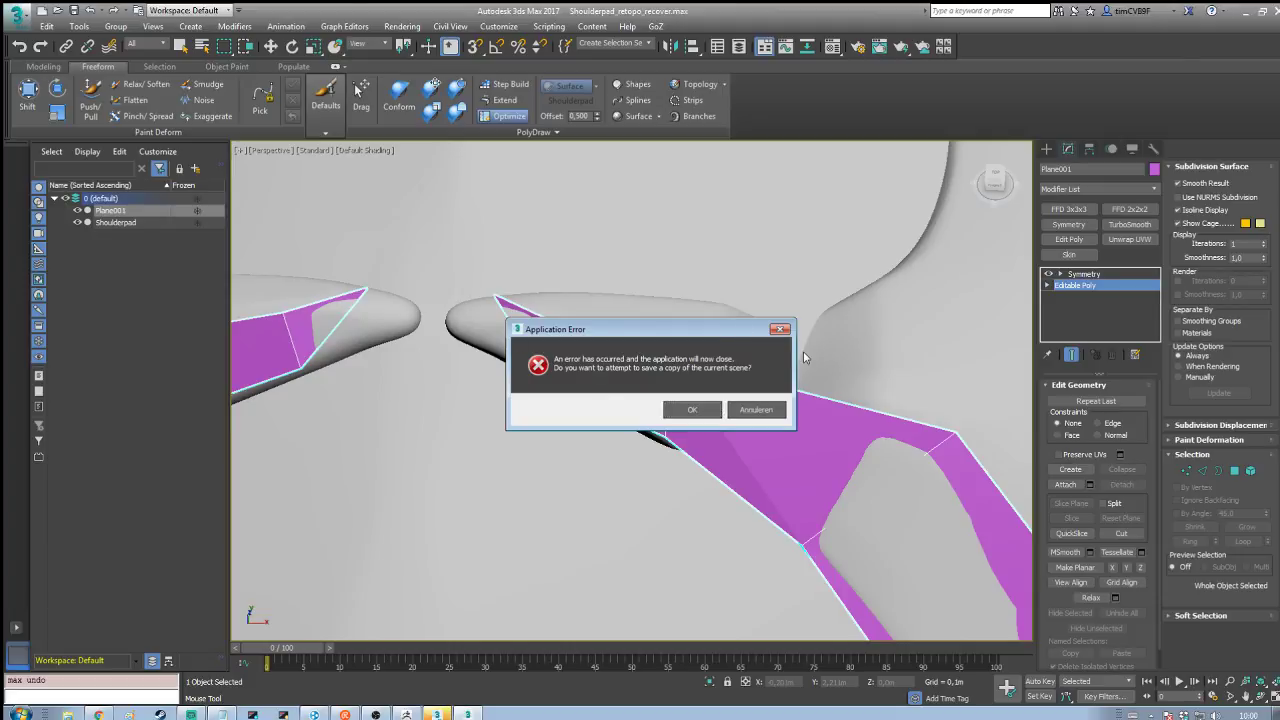
Step: Decline saving a copy of the crashed scene and close the error report without sending it
left_click(756, 409)
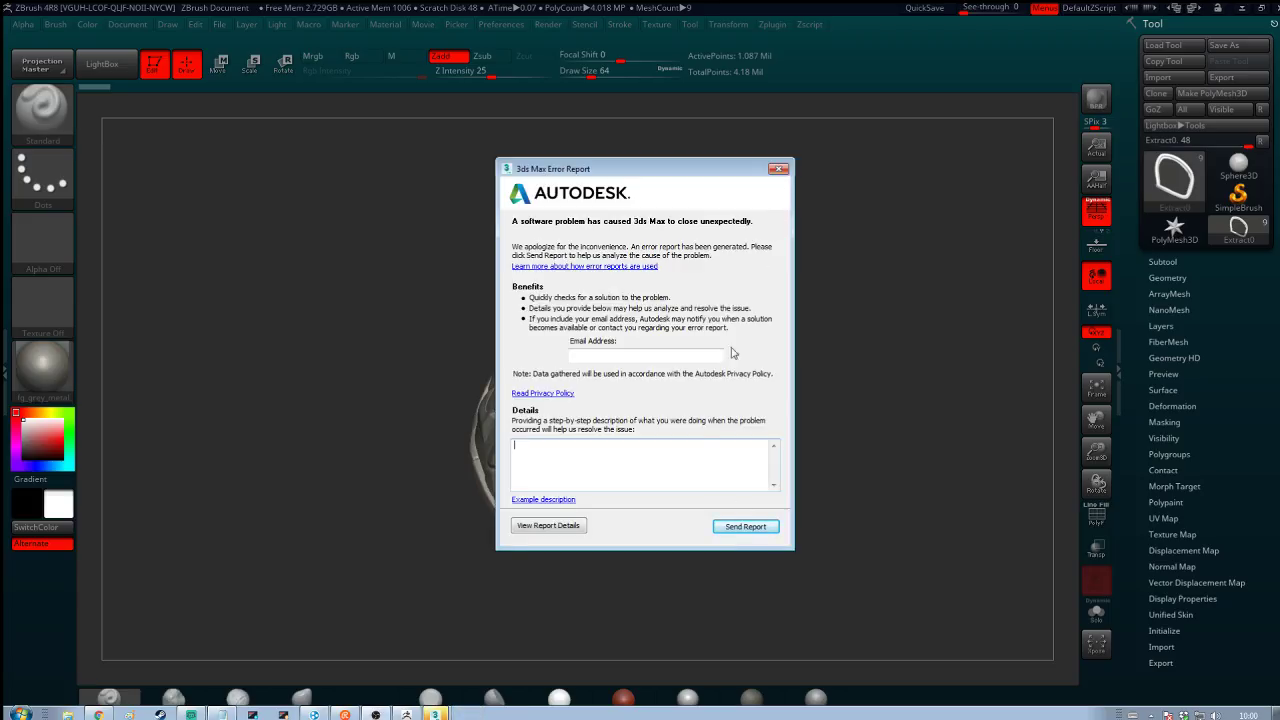
left_click(652, 446)
left_click(774, 174)
left_click(745, 391)
left_click(779, 170)
left_click(746, 391)
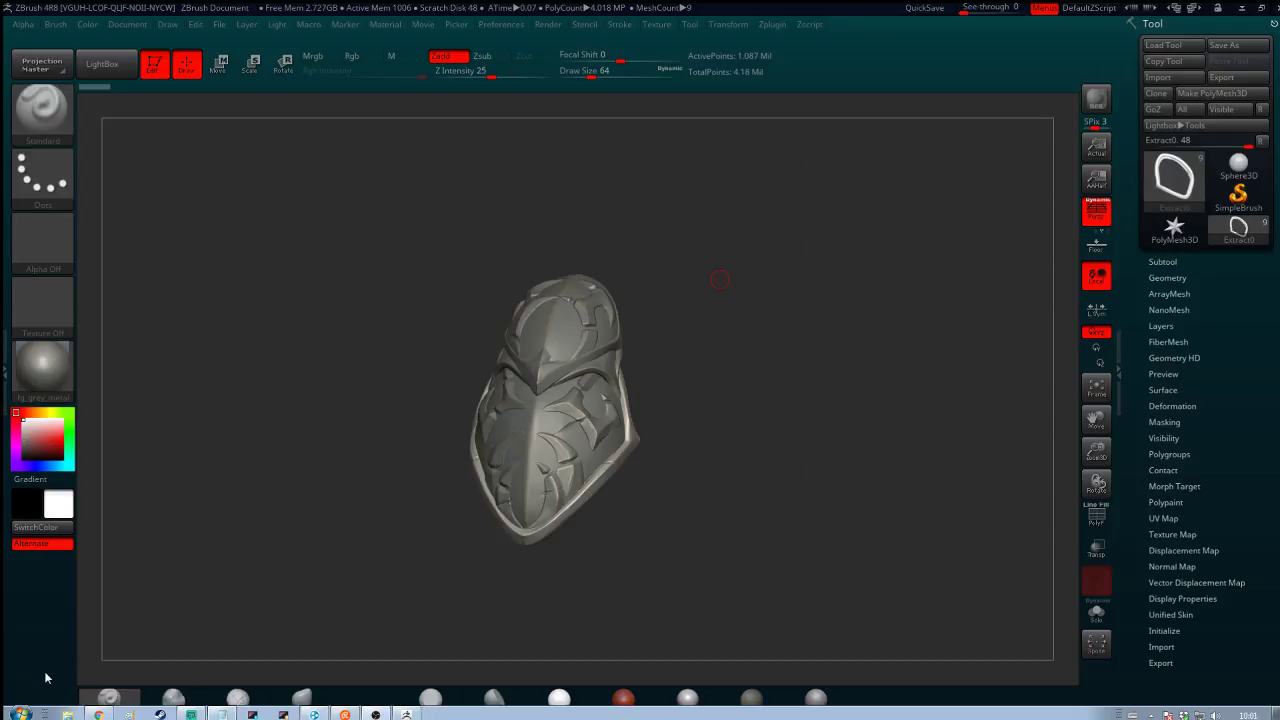
Step: Relaunch 3ds Max 2017, then dismiss the auto-load script error and close the MAXScript editor
left_click(20, 712)
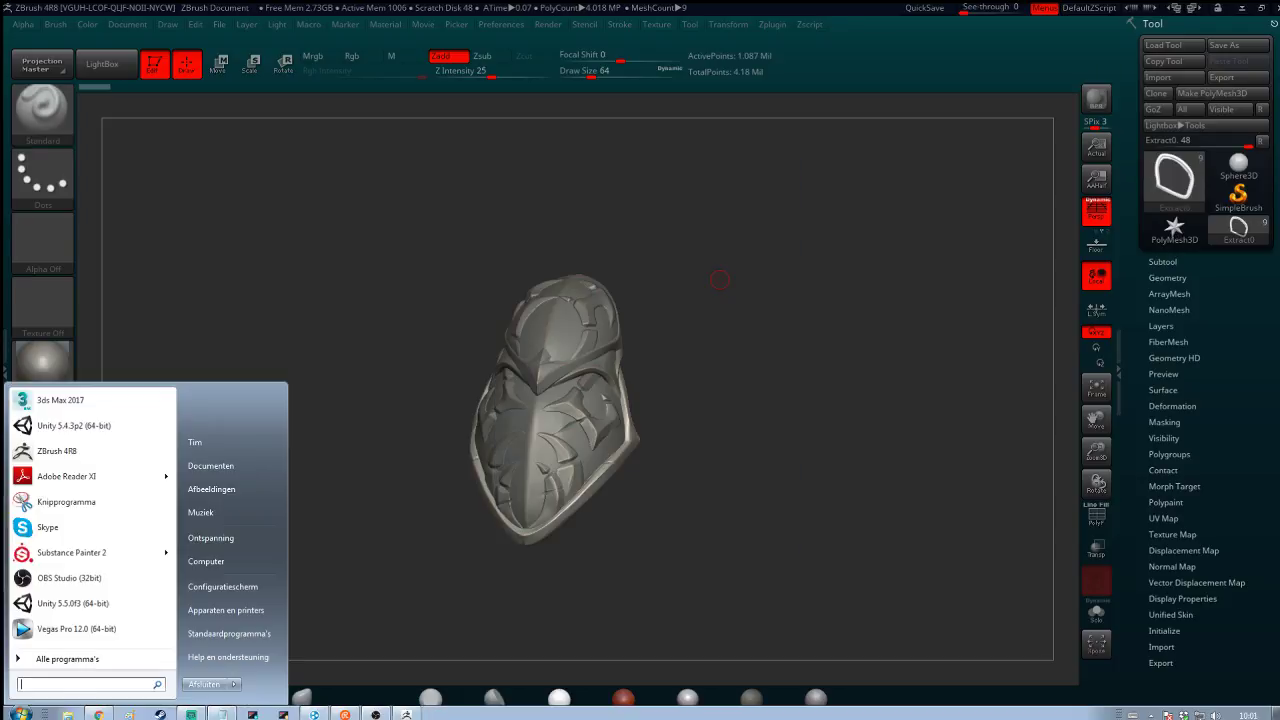
left_click(78, 402)
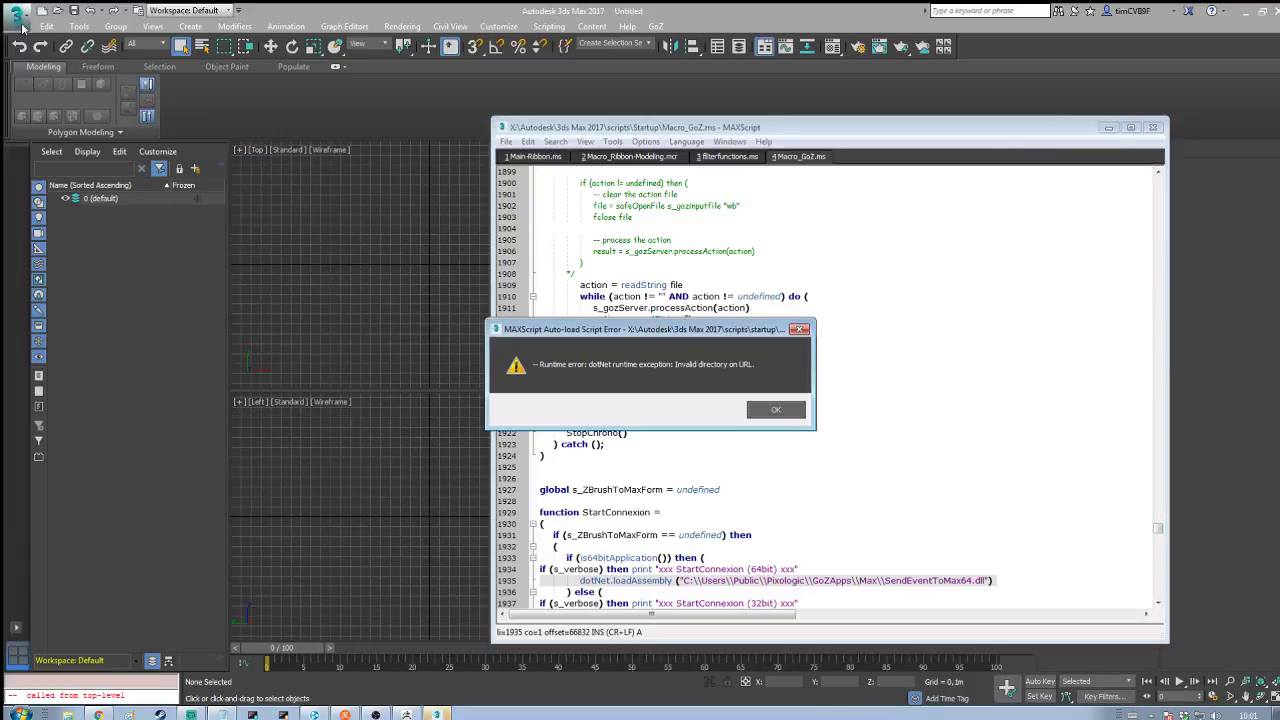
left_click(778, 411)
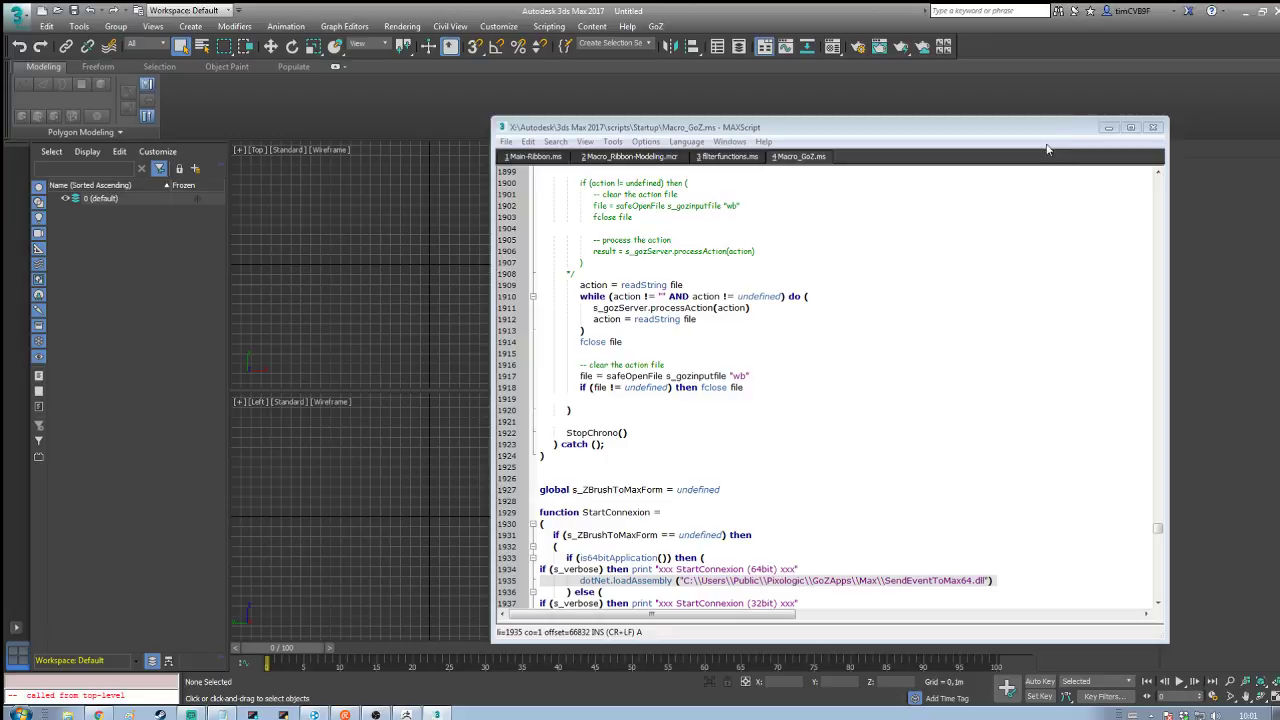
left_click(1152, 127)
Step: Open Shoulderpad_retopo_recover.max and edit Plane001 at its Editable Poly level with the Symmetry end result shown
left_click(17, 17)
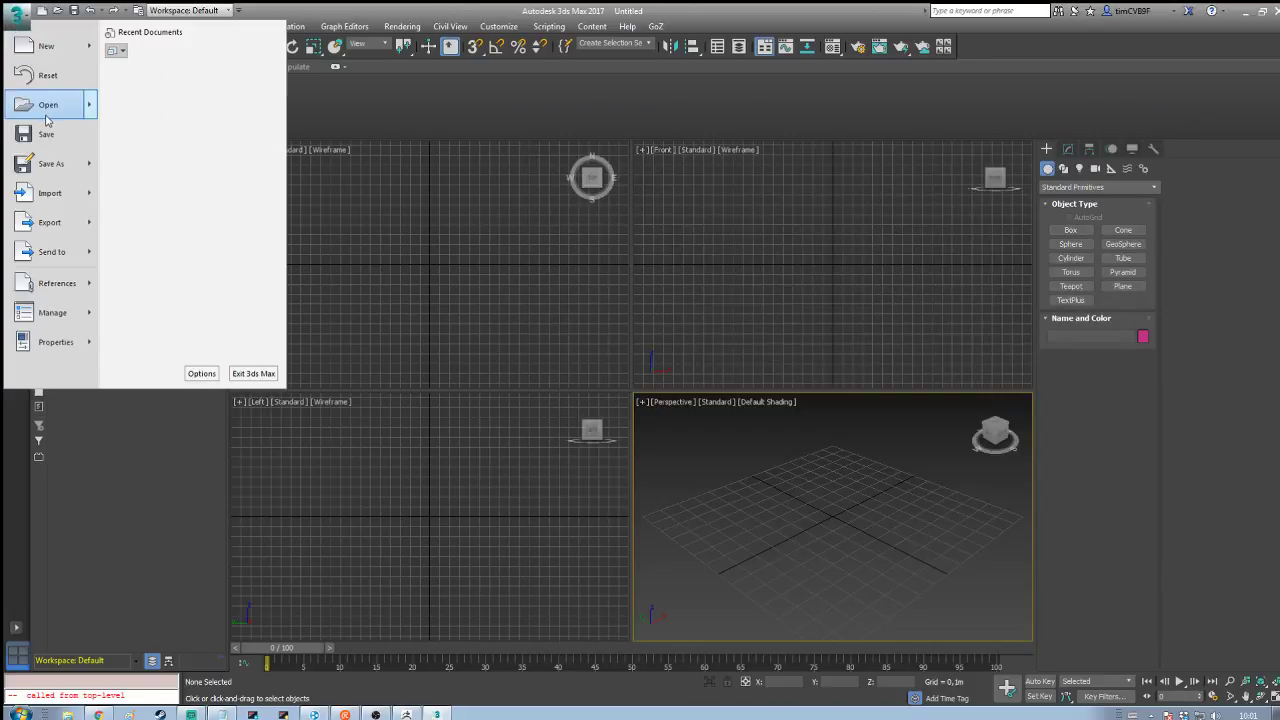
left_click(55, 114)
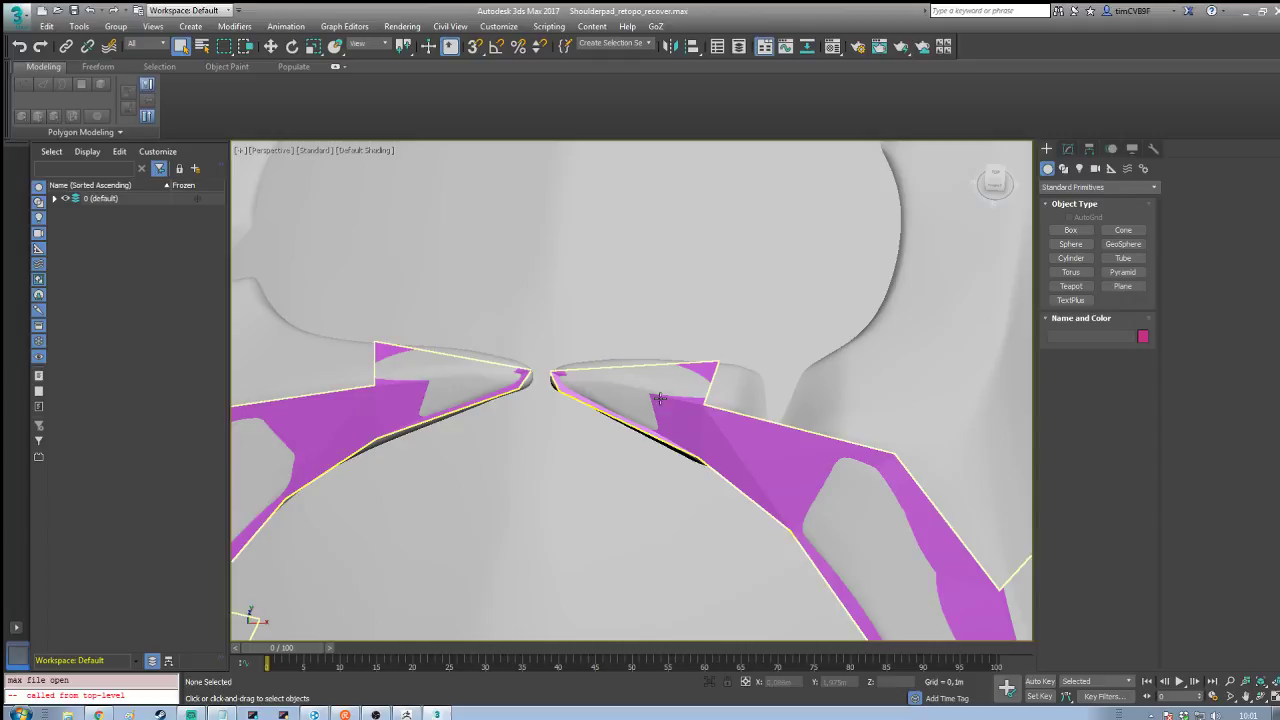
left_click(660, 398)
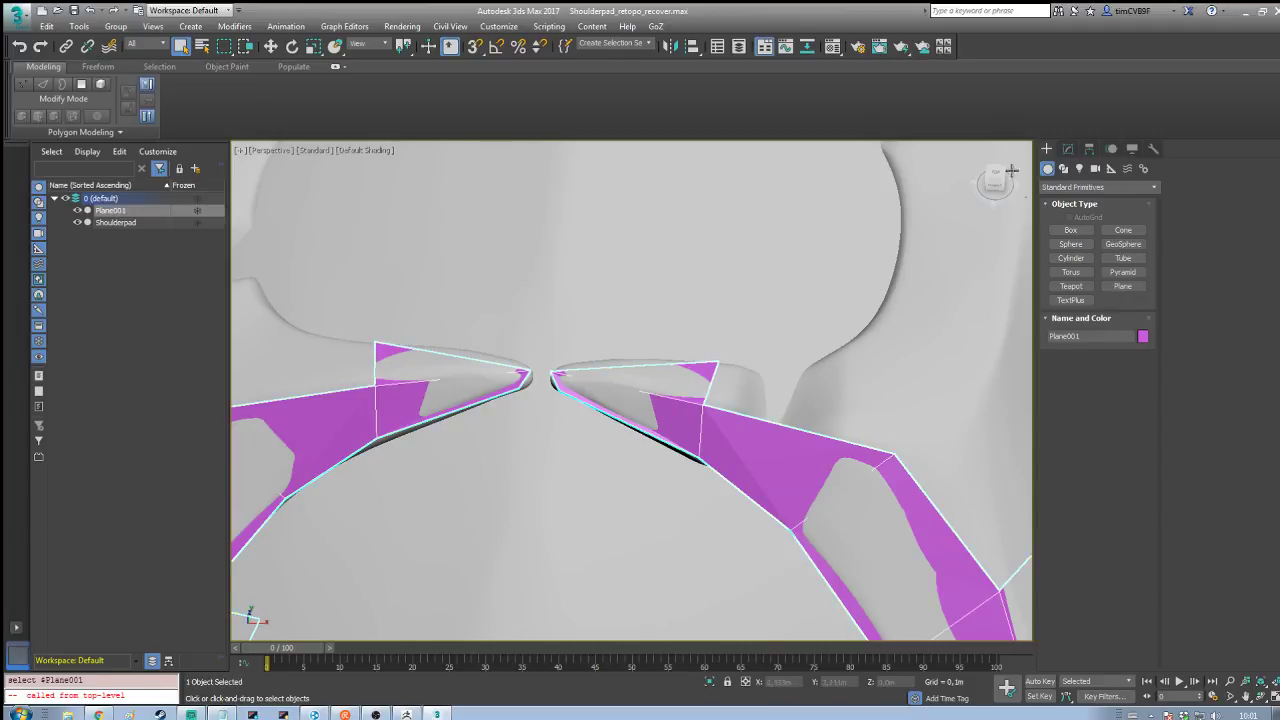
left_click(1068, 148)
left_click(1069, 224)
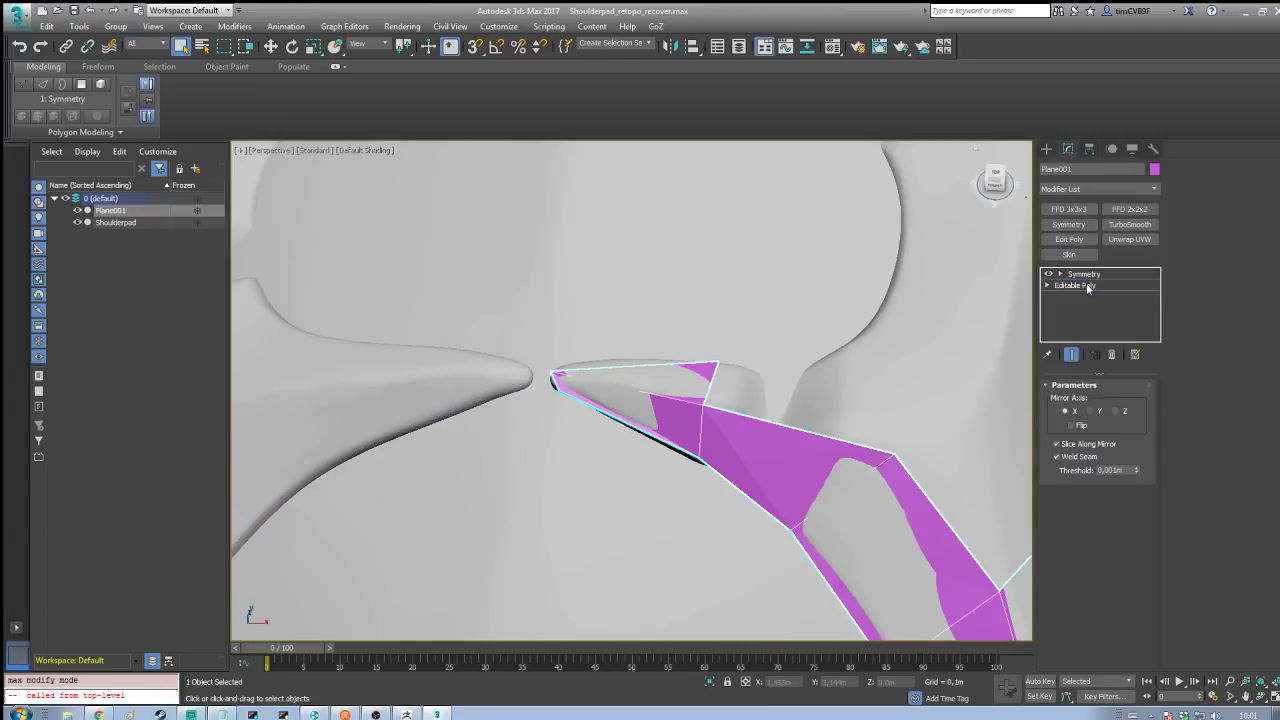
left_click(1086, 286)
left_click(1071, 354)
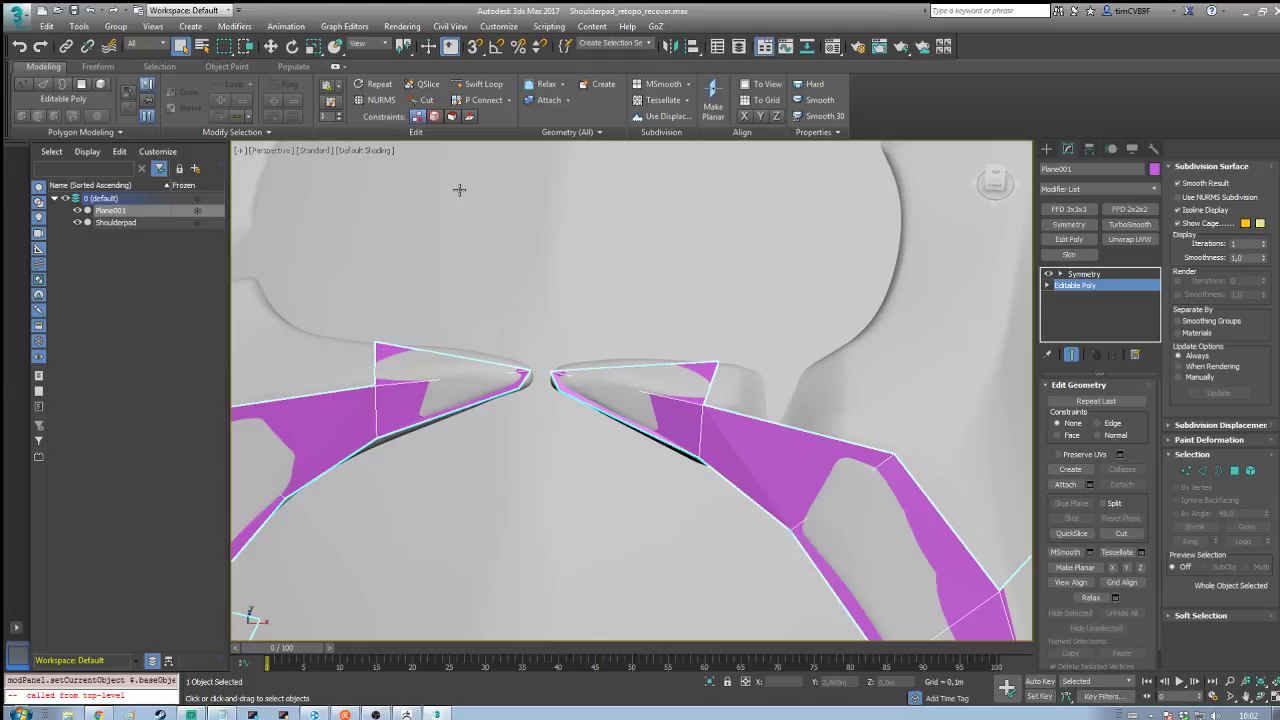
Step: Set PolyDraw to draw on the Shoulderpad surface with an offset of 0.5 and activate Extend
left_click(98, 66)
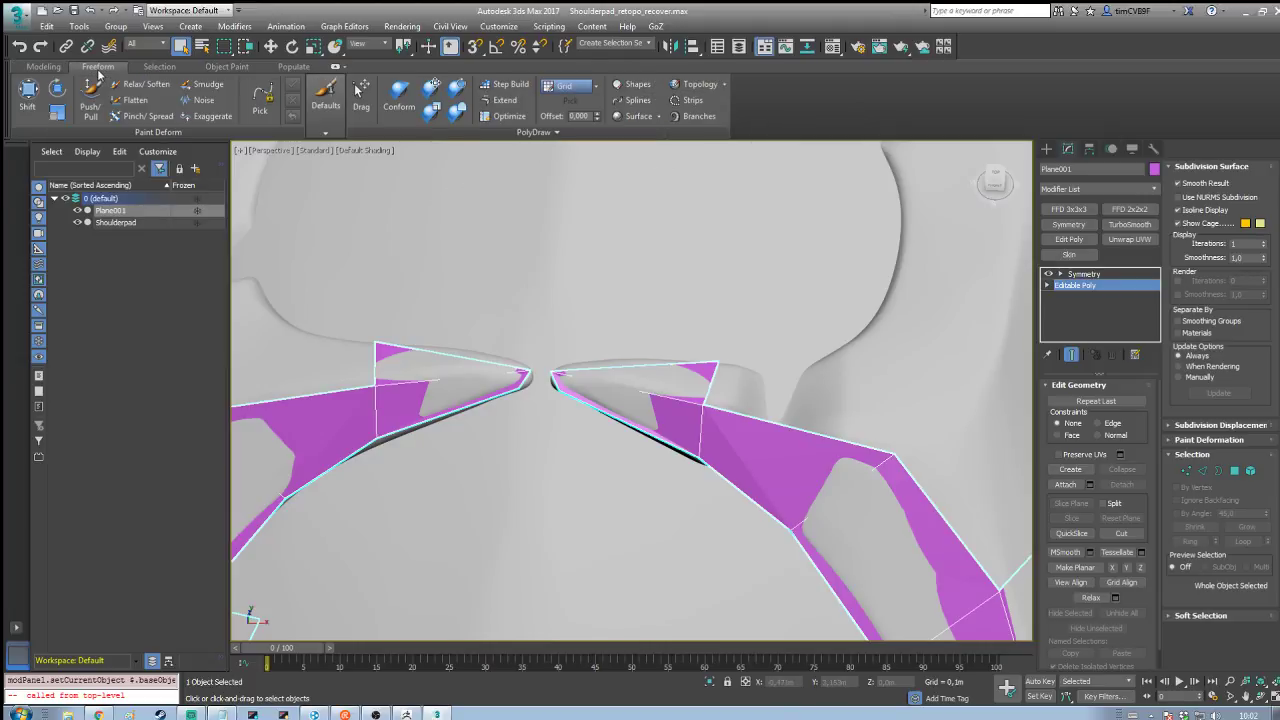
left_click(595, 89)
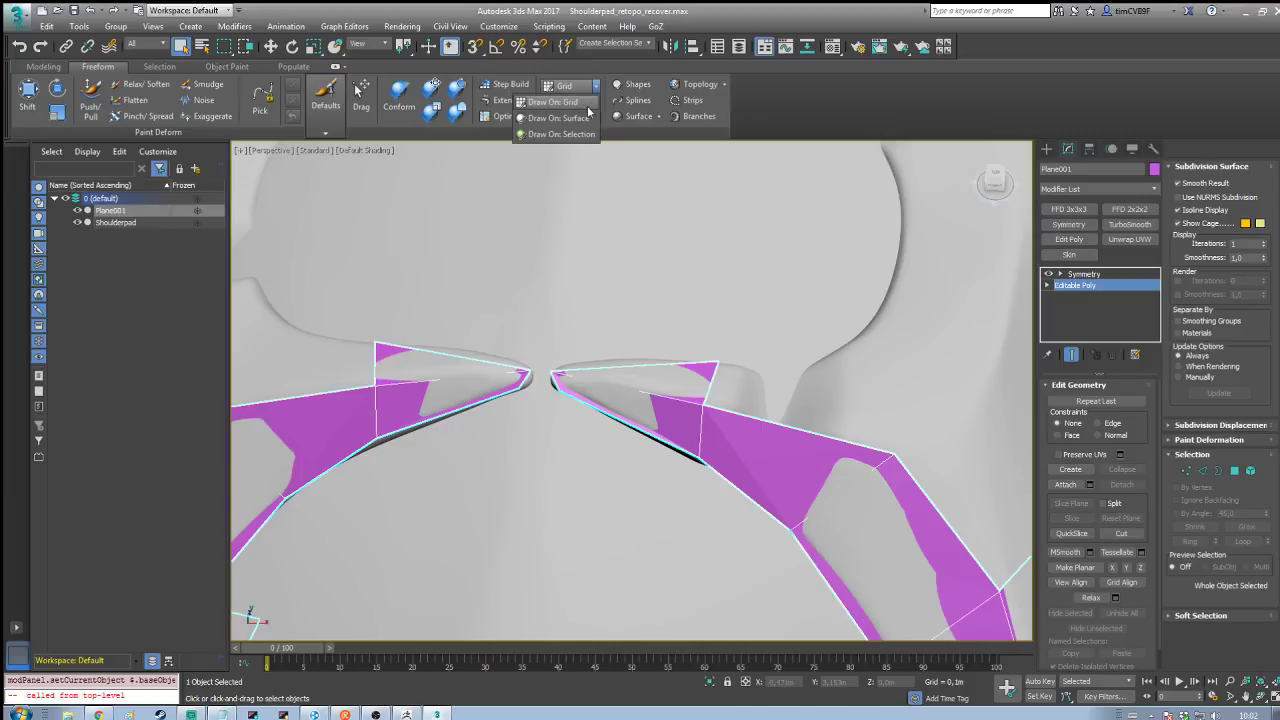
left_click(568, 110)
left_click(668, 182)
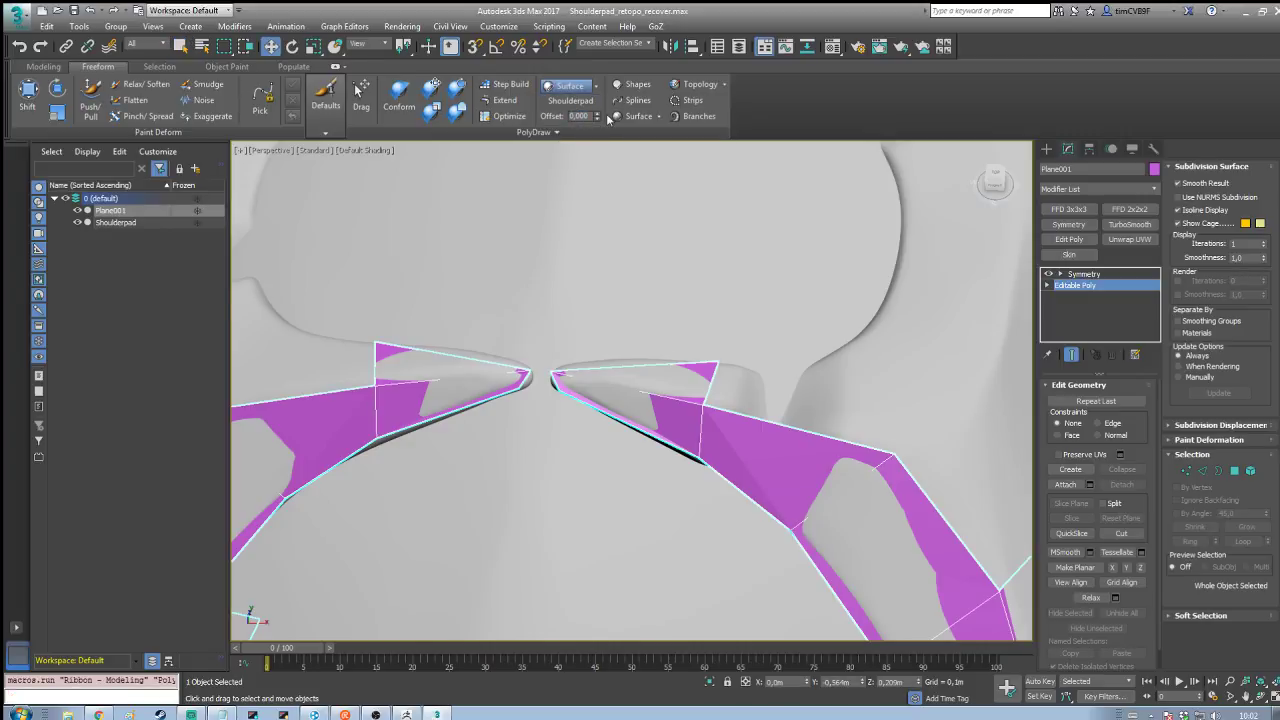
key("0")
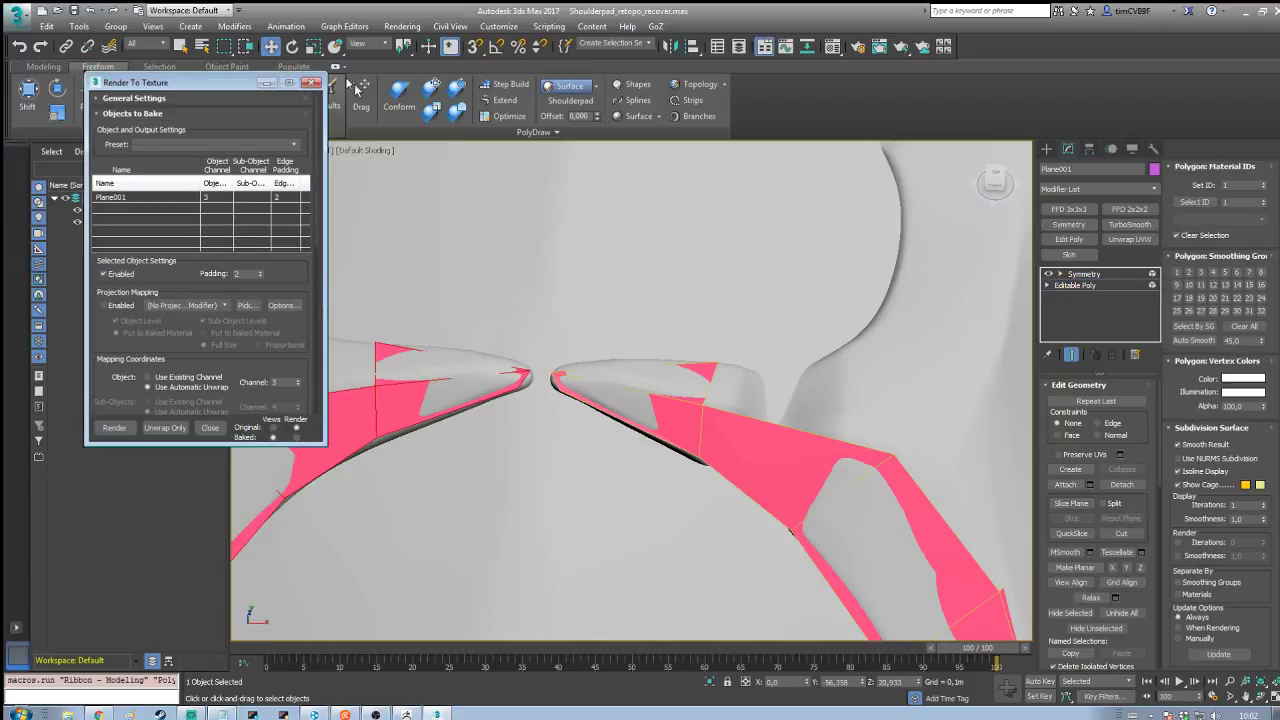
left_click(312, 83)
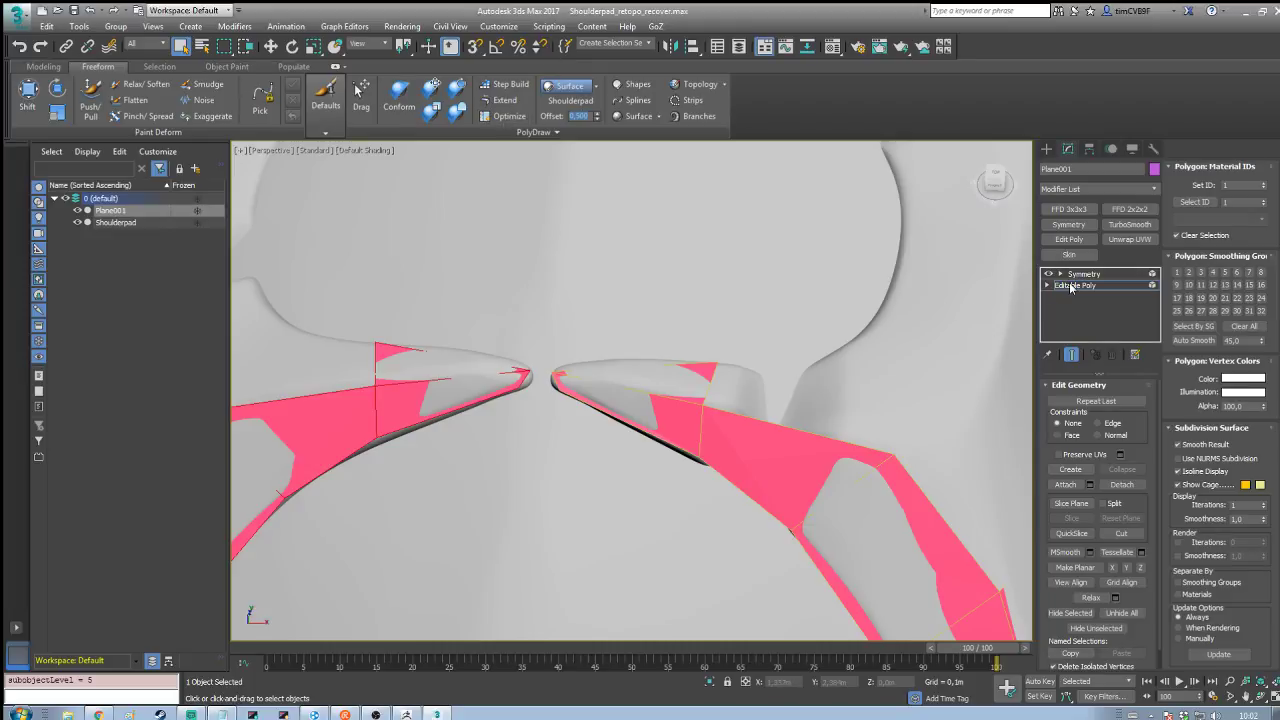
left_click(870, 363)
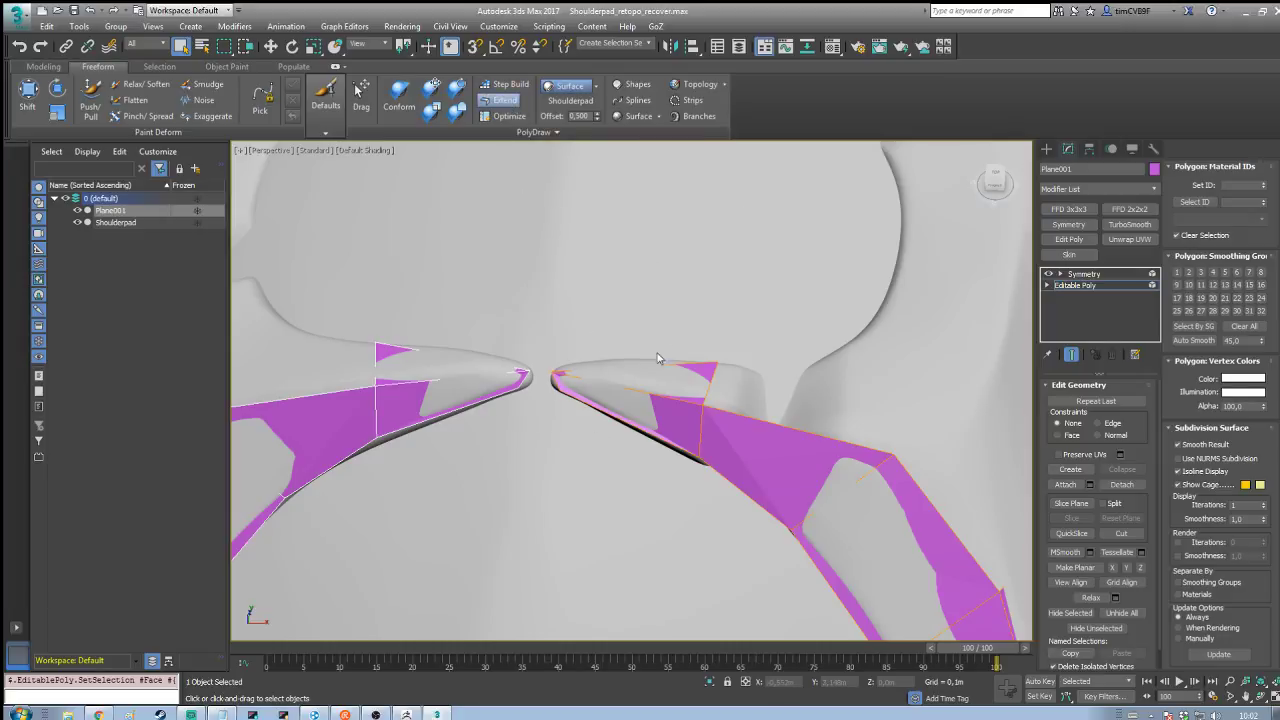
Step: Pull the lower and upper vertices at the pointed ridge's tip onto the centre line to meet their mirrored counterparts
scroll(644, 302, "down", 5)
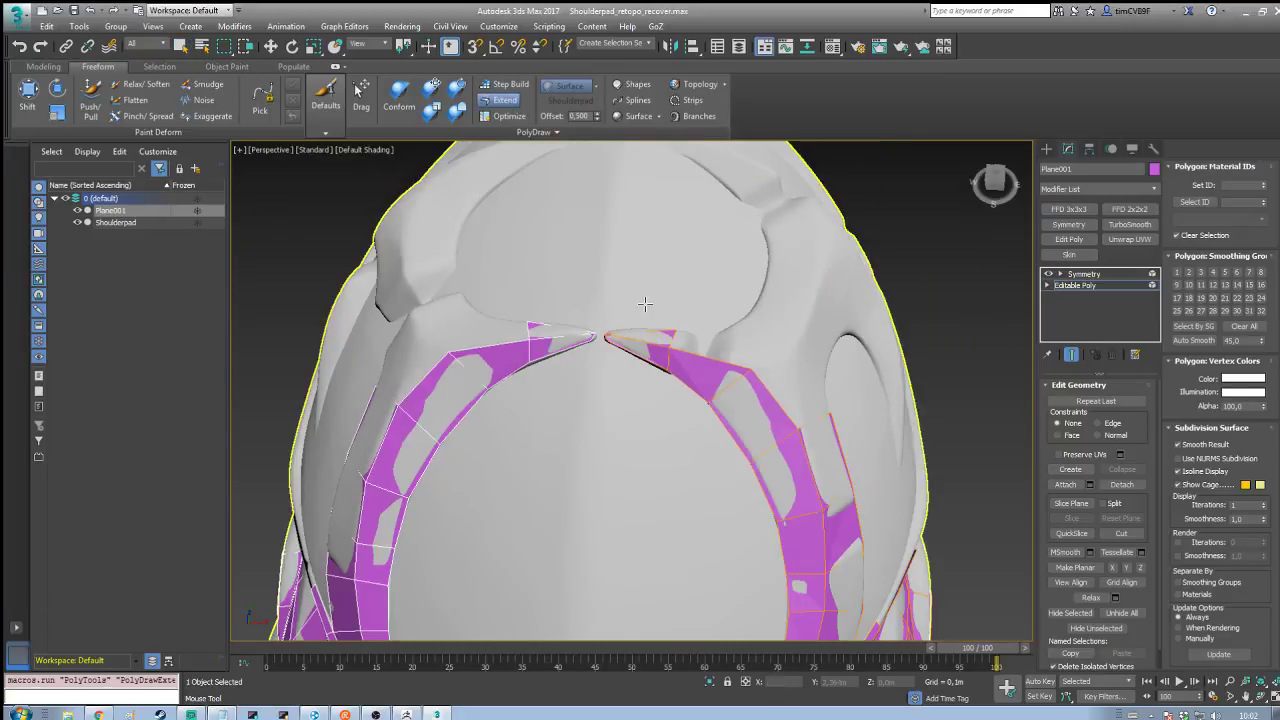
mouse_move(607, 339)
left_mouse_down()
mouse_move(597, 347)
mouse_move(604, 322)
mouse_move(597, 333)
left_mouse_up()
scroll(600, 338, "up", 6)
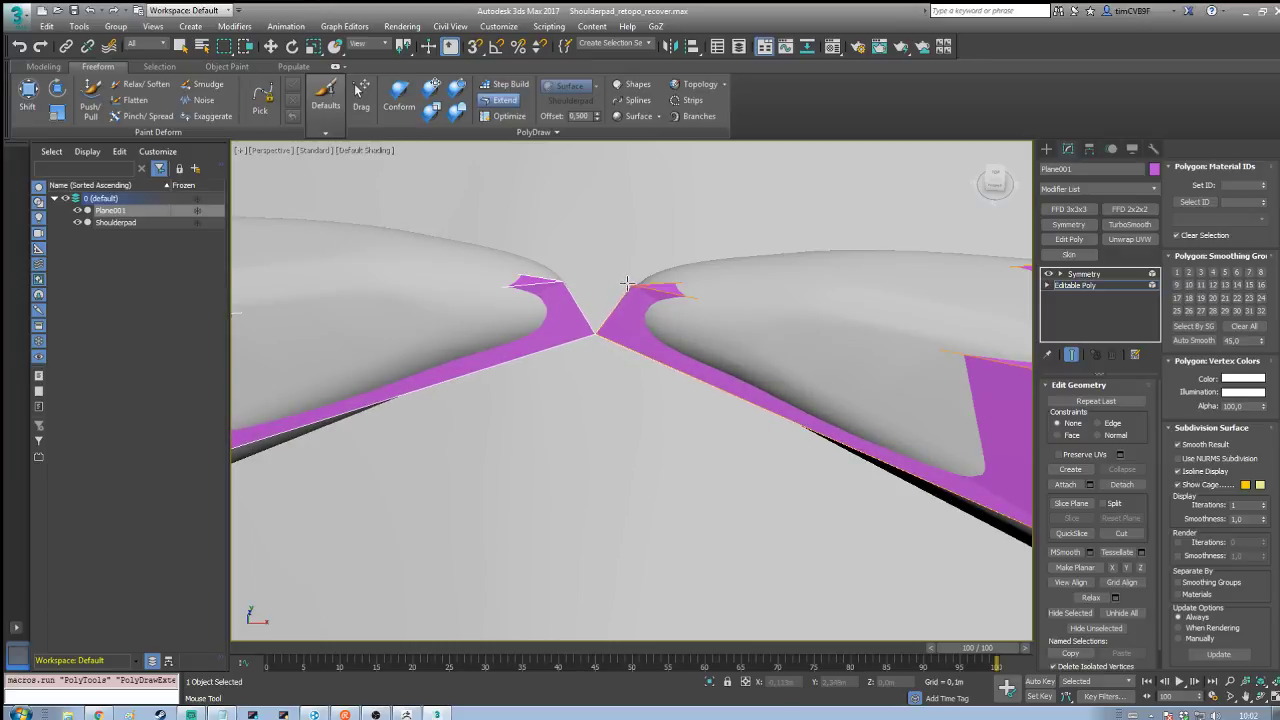
left_click_drag(626, 283, 600, 289)
Step: Delete the triangular face above the pointed ridge and extend a narrow face along the ridge's upper edge from the centre
middle_click_drag(698, 287, 563, 305, "alt")
left_click_drag(566, 300, 472, 278)
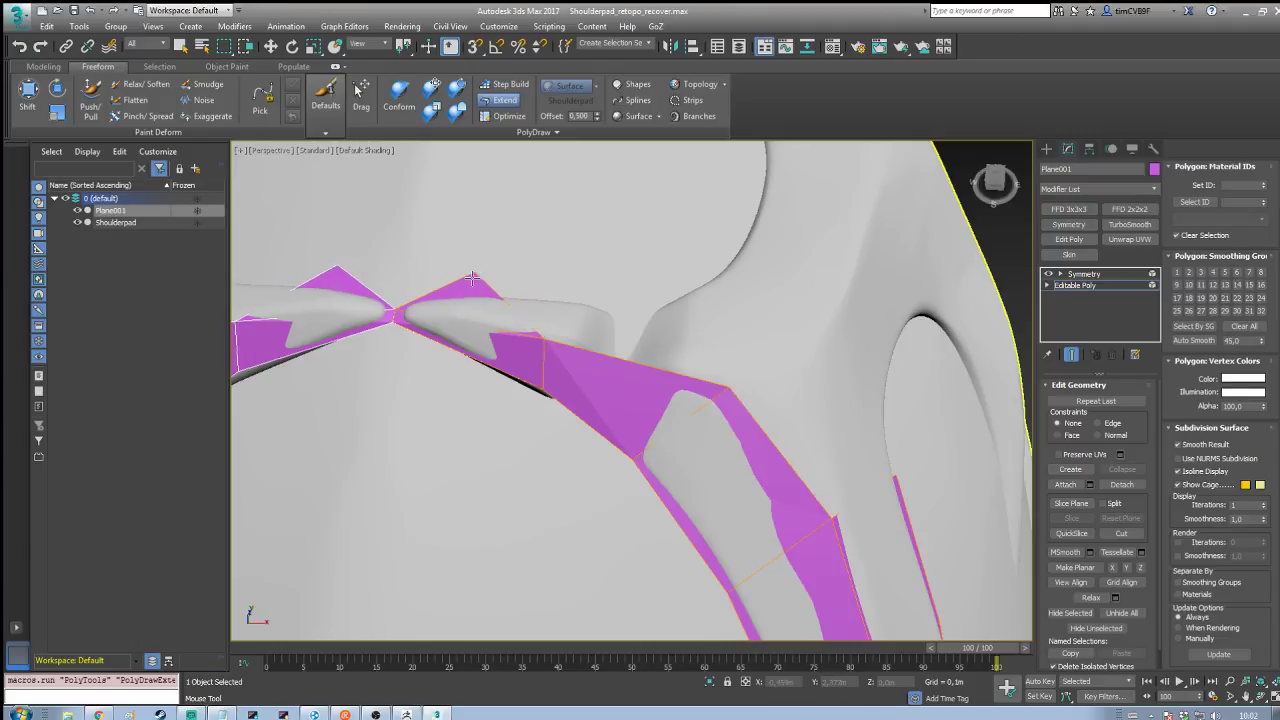
left_click(472, 279, "ctrl")
left_click_drag(529, 335, 397, 300, "shift")
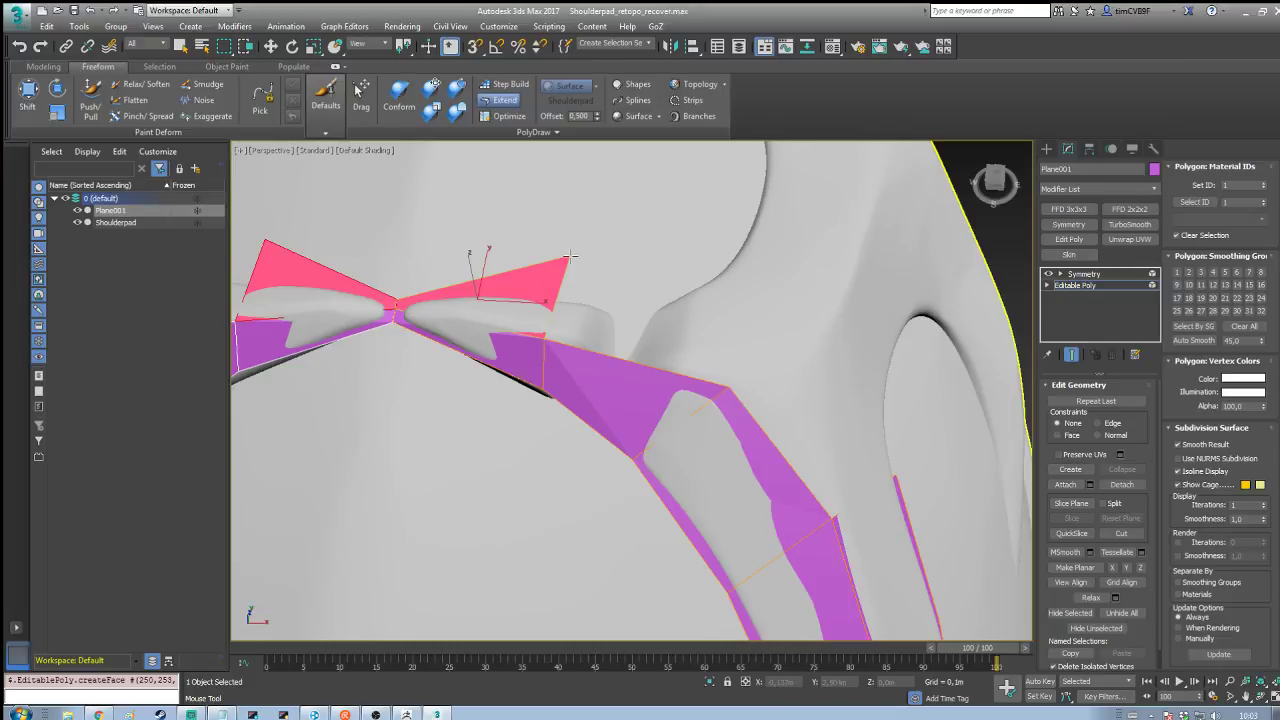
left_click_drag(569, 257, 539, 394)
Step: Extend a quad outward from the narrow ridge face's end, filling the corner above the circular opening's border strip
left_click_drag(543, 332, 711, 283)
key("ctrl+z")
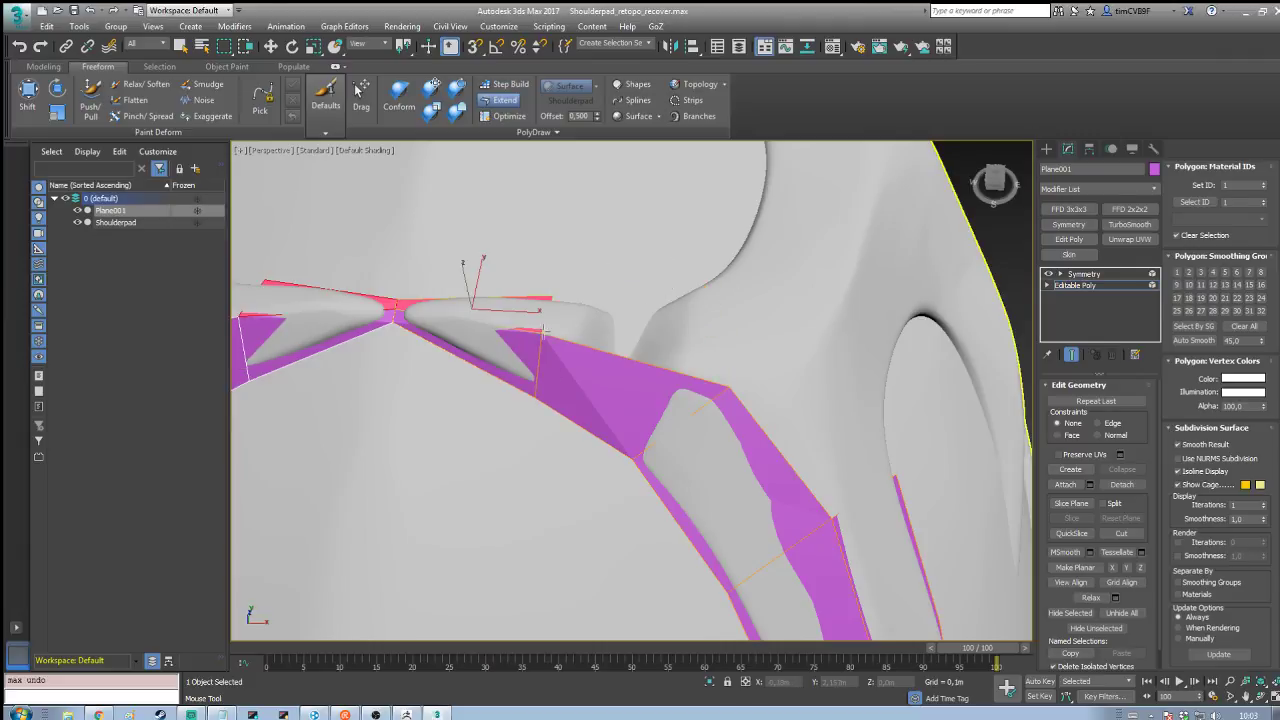
left_click_drag(546, 332, 703, 291)
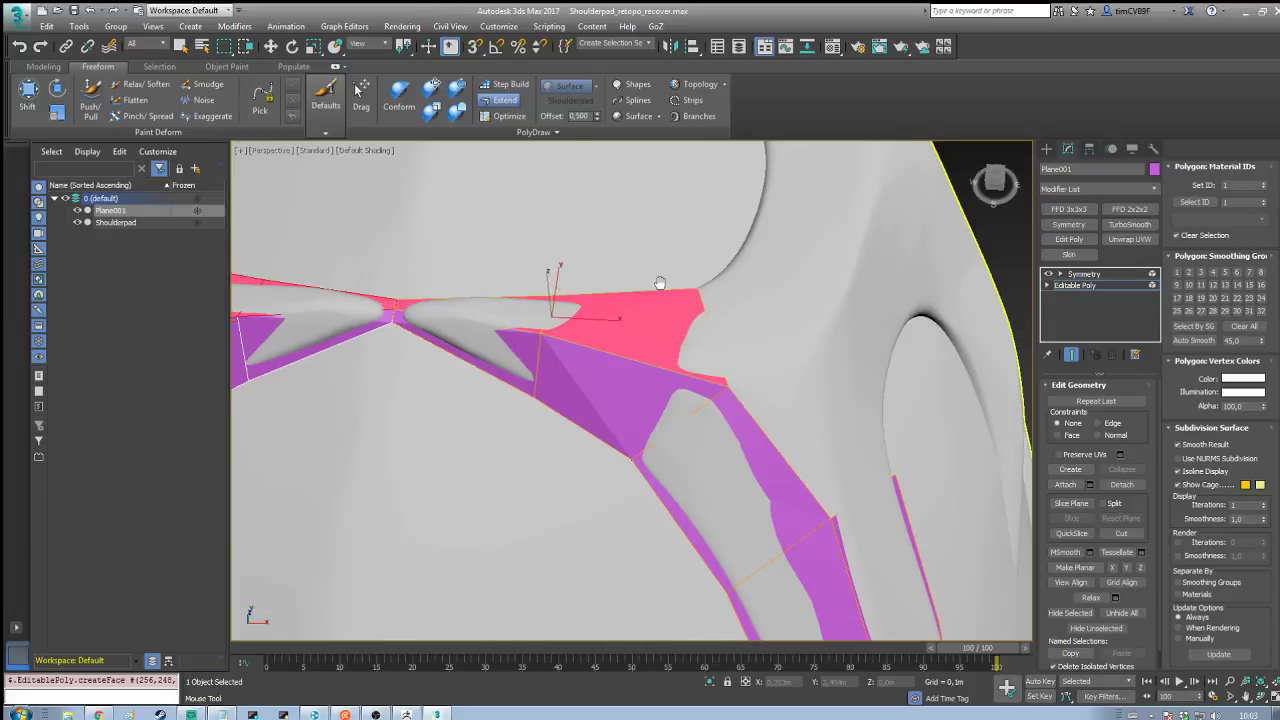
Step: Leave the Element sub-object level and return Plane001 to the top Editable Poly level
scroll(660, 288, "down", 4)
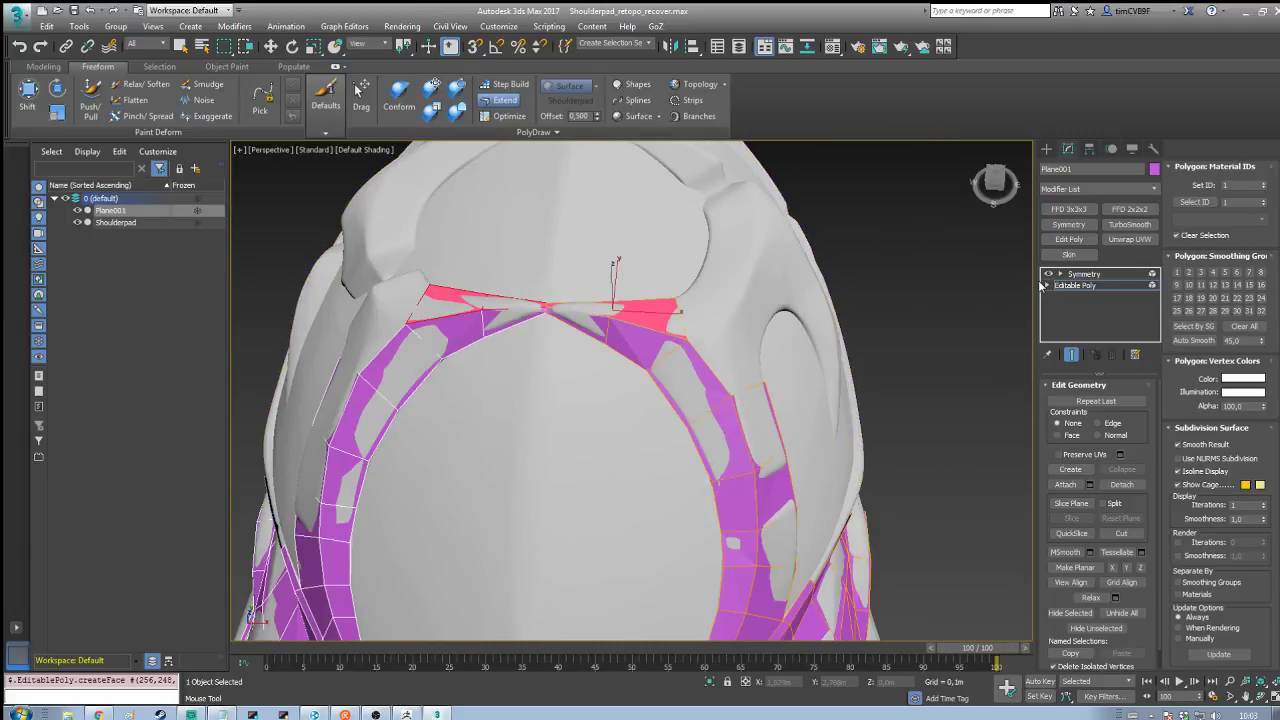
left_click(1047, 285)
left_click(1072, 286)
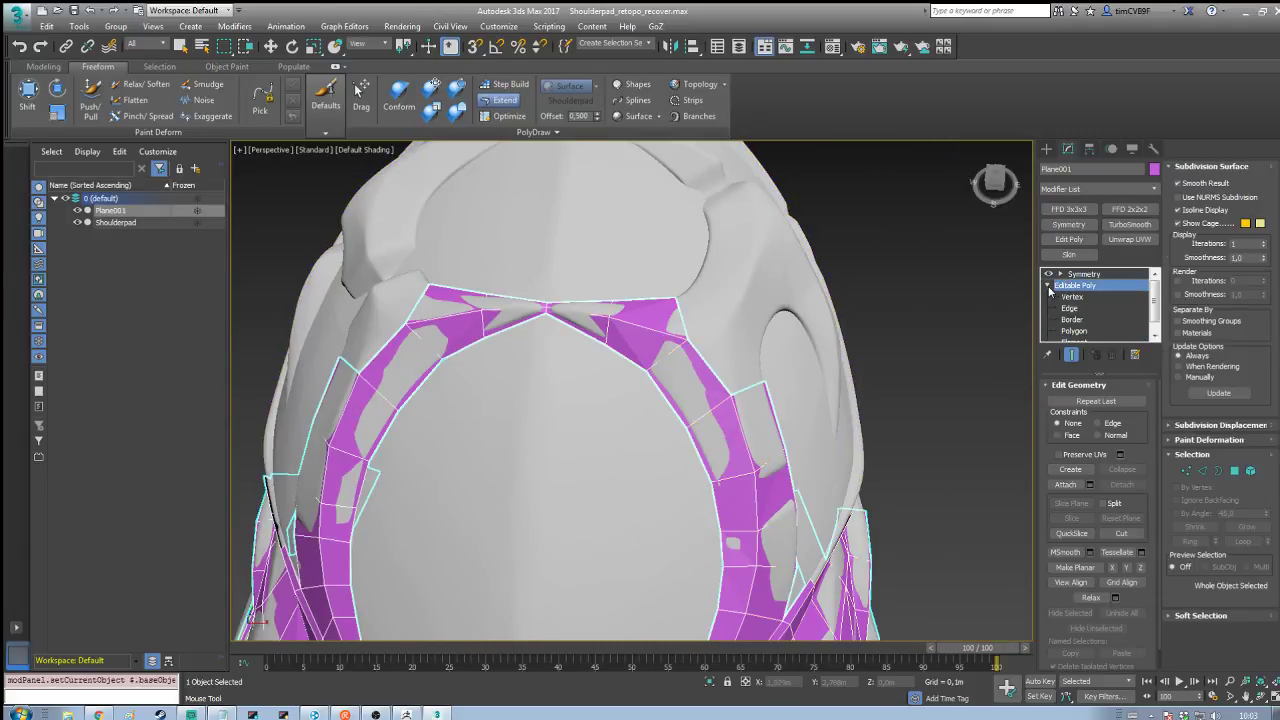
key("5")
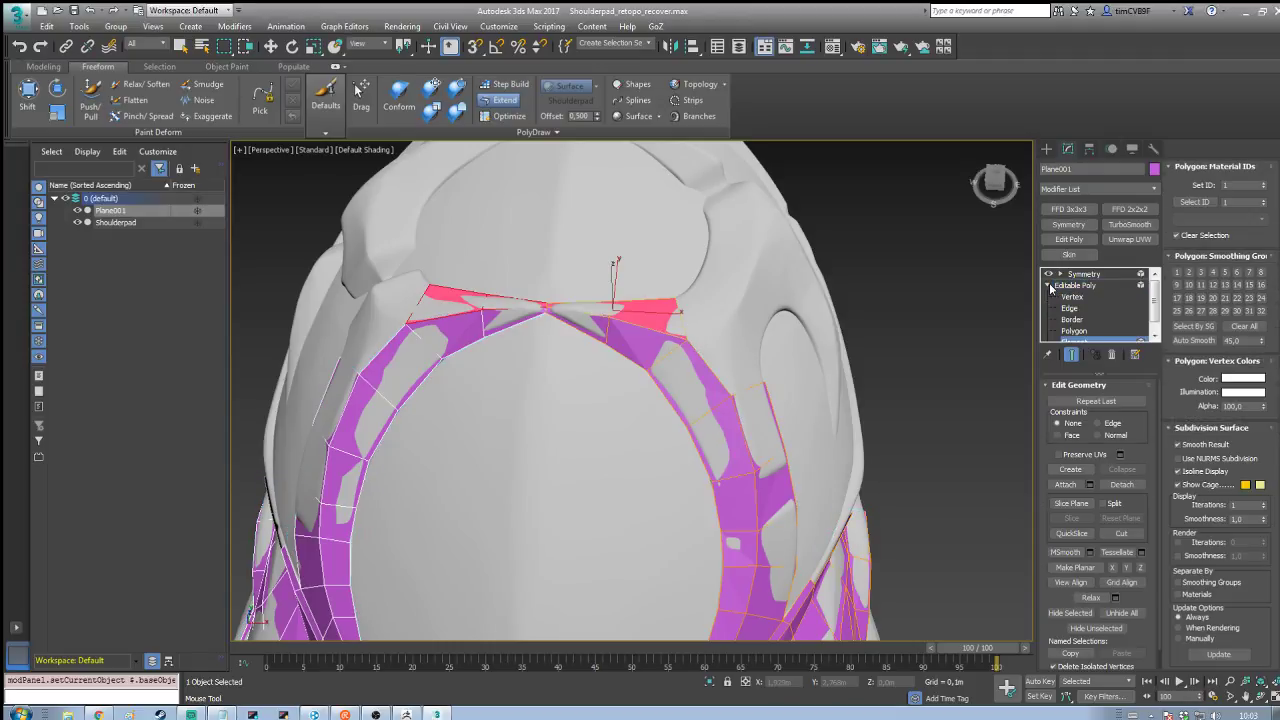
left_click(1061, 288)
left_click(1048, 286)
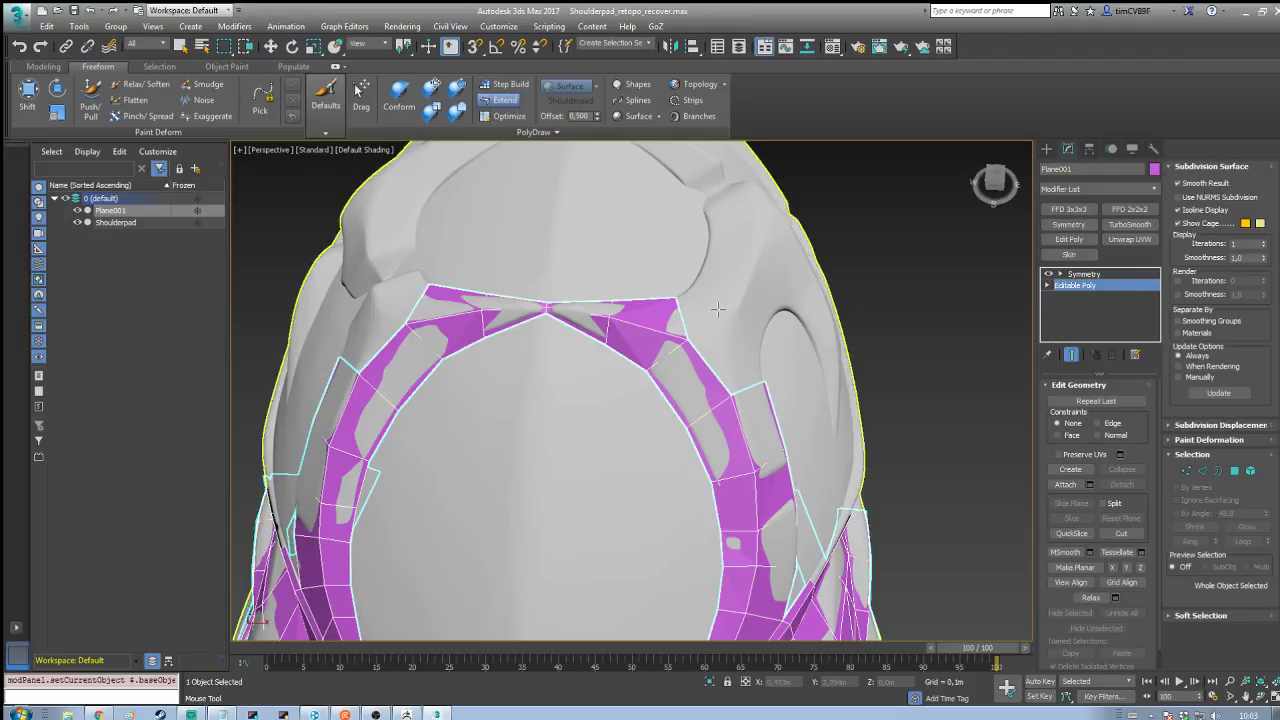
Step: Extend a quad outward along the upper panel's curved rim and add a triangular face beneath it
scroll(655, 323, "down", 3)
middle_click_drag(655, 323, 628, 352, "alt")
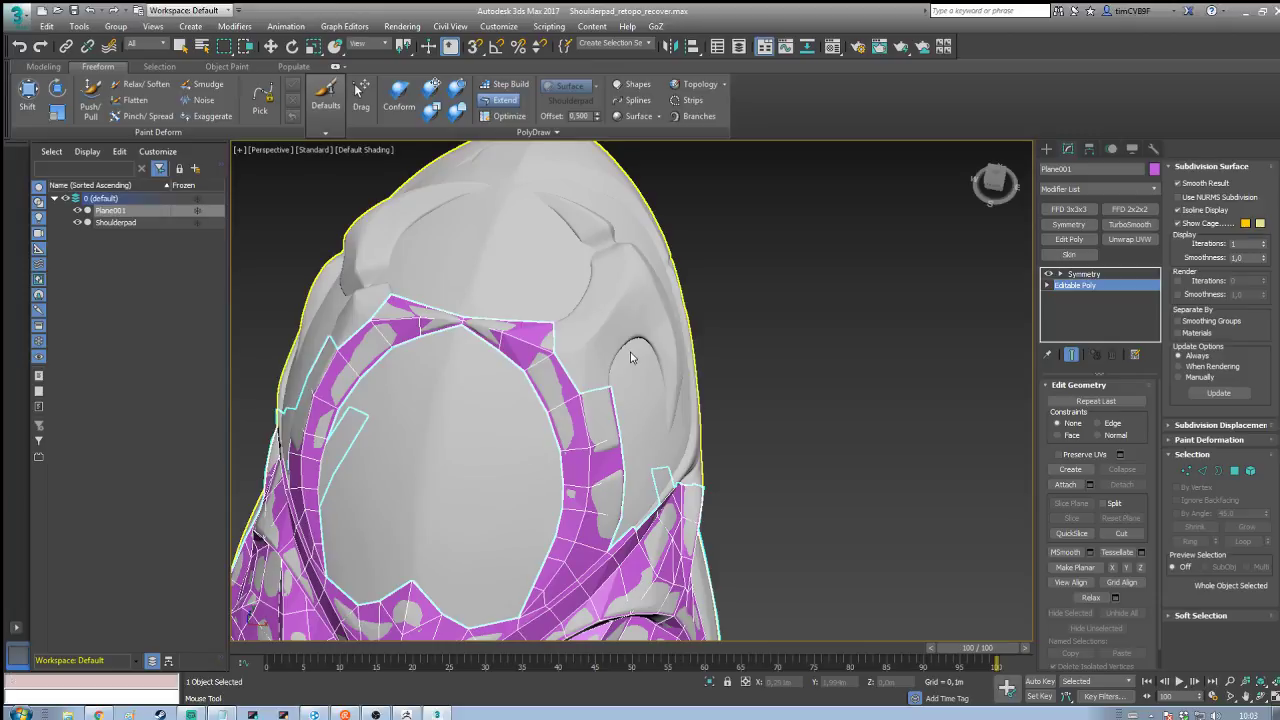
scroll(583, 333, "up", 3)
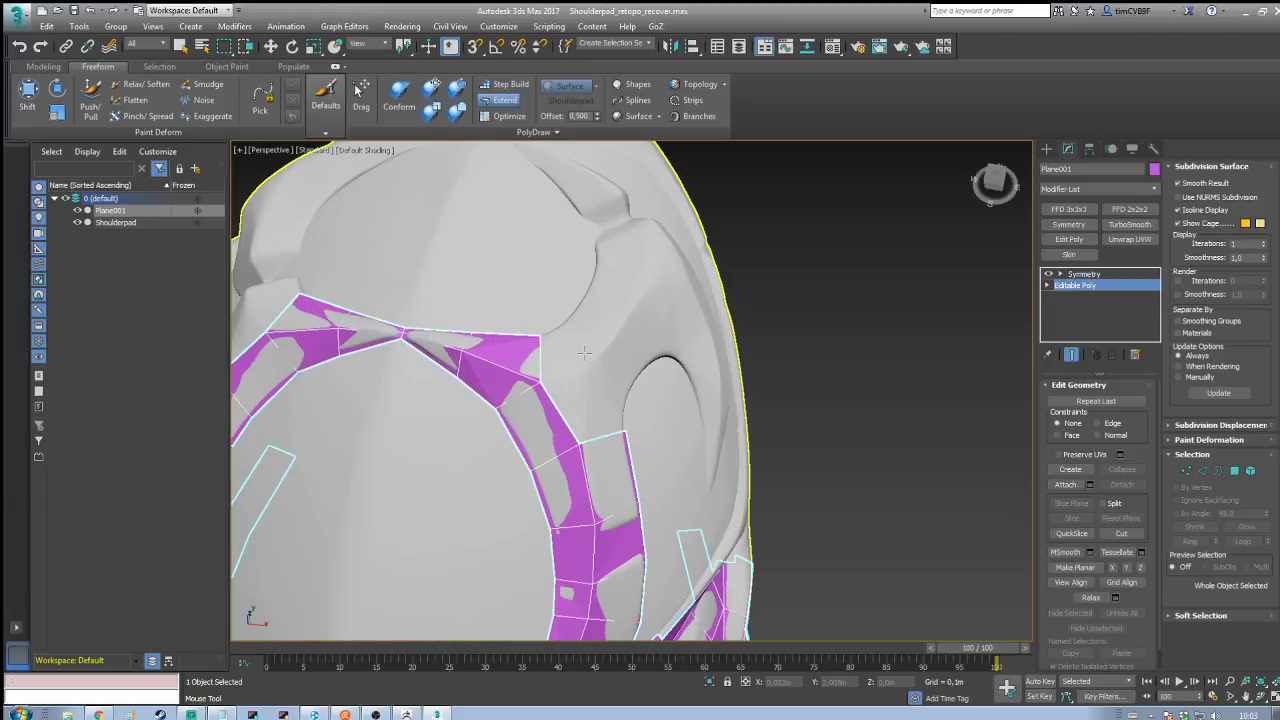
scroll(578, 396, "up", 1)
left_click_drag(627, 492, 618, 453, "shift")
middle_click_drag(619, 453, 578, 373, "alt")
left_click_drag(575, 466, 553, 508, "ctrl+alt+shift")
Step: Undo the triangular corner face and extend further quads along the upper panel's curved rim toward the horn-shaped detail
left_click(514, 118)
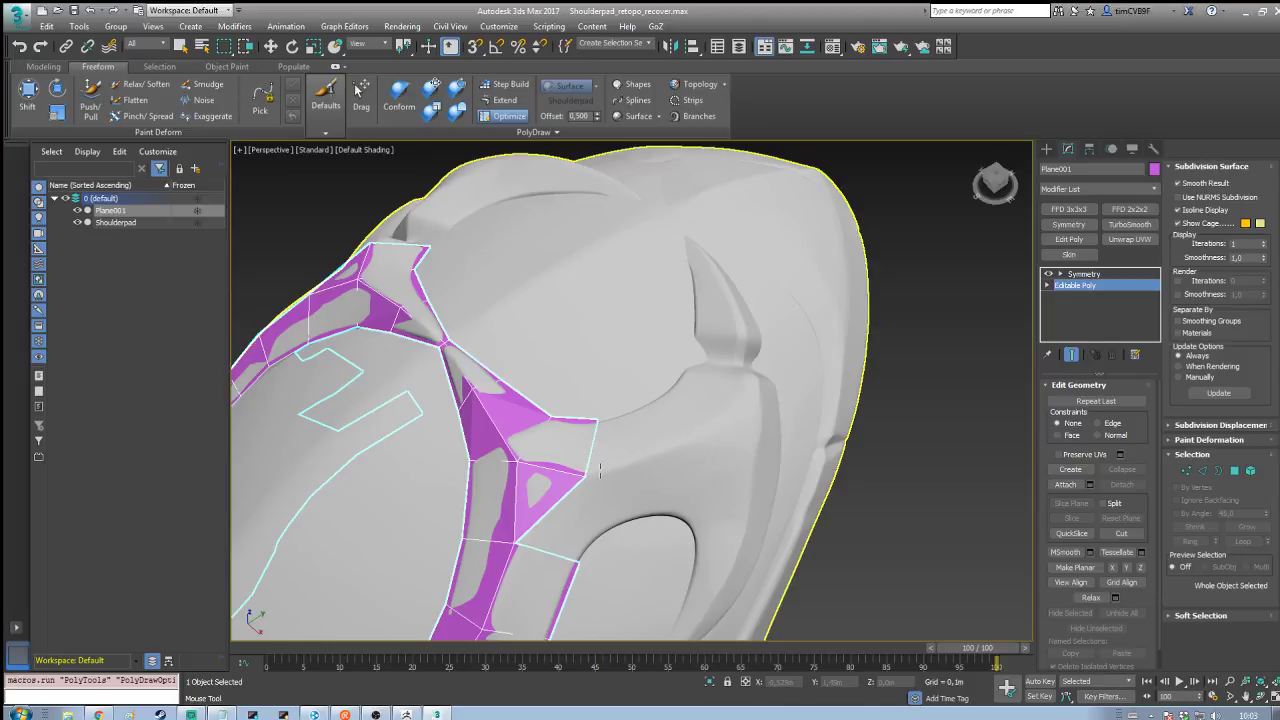
middle_click_drag(600, 470, 590, 415)
key("ctrl+z")
left_click(508, 101)
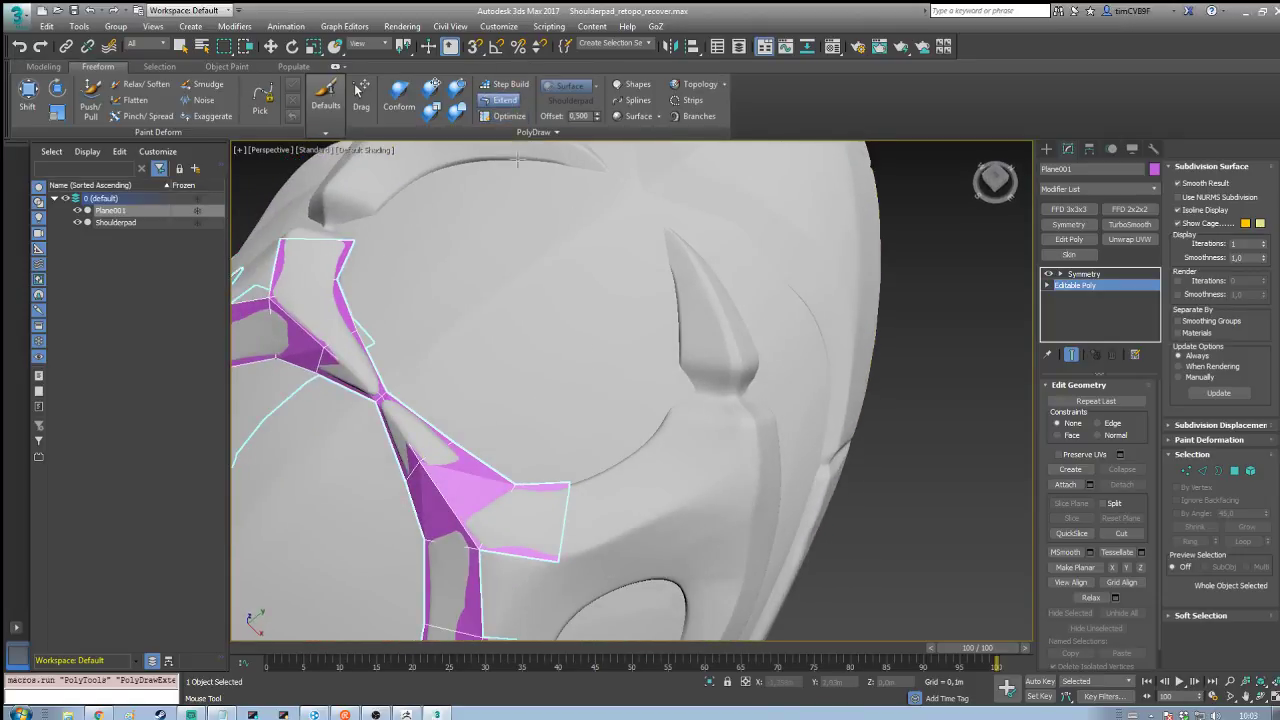
left_click_drag(577, 516, 695, 430)
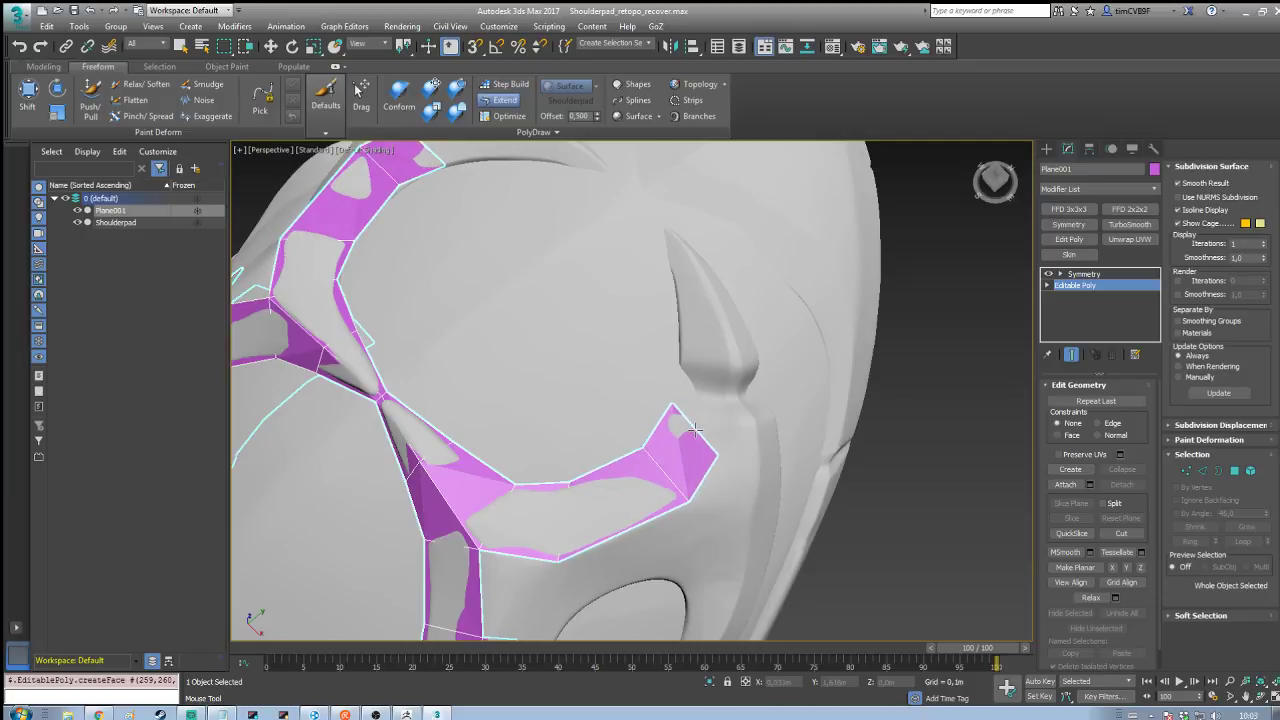
Step: Fill the corner between the rim strip and the opening's border strip with a triangle and an adjoining quad
scroll(695, 430, "down", 6)
middle_click_drag(680, 510, 778, 368, "alt")
scroll(729, 360, "up", 4)
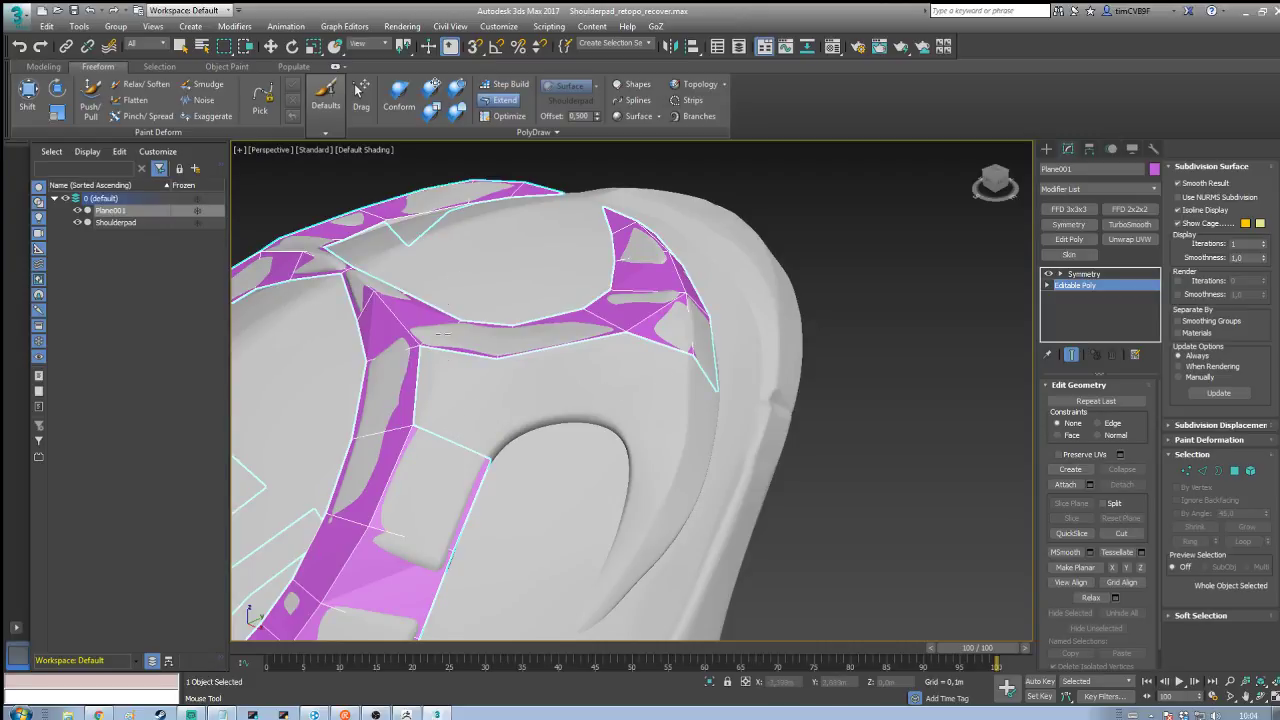
left_click(442, 364, "shift")
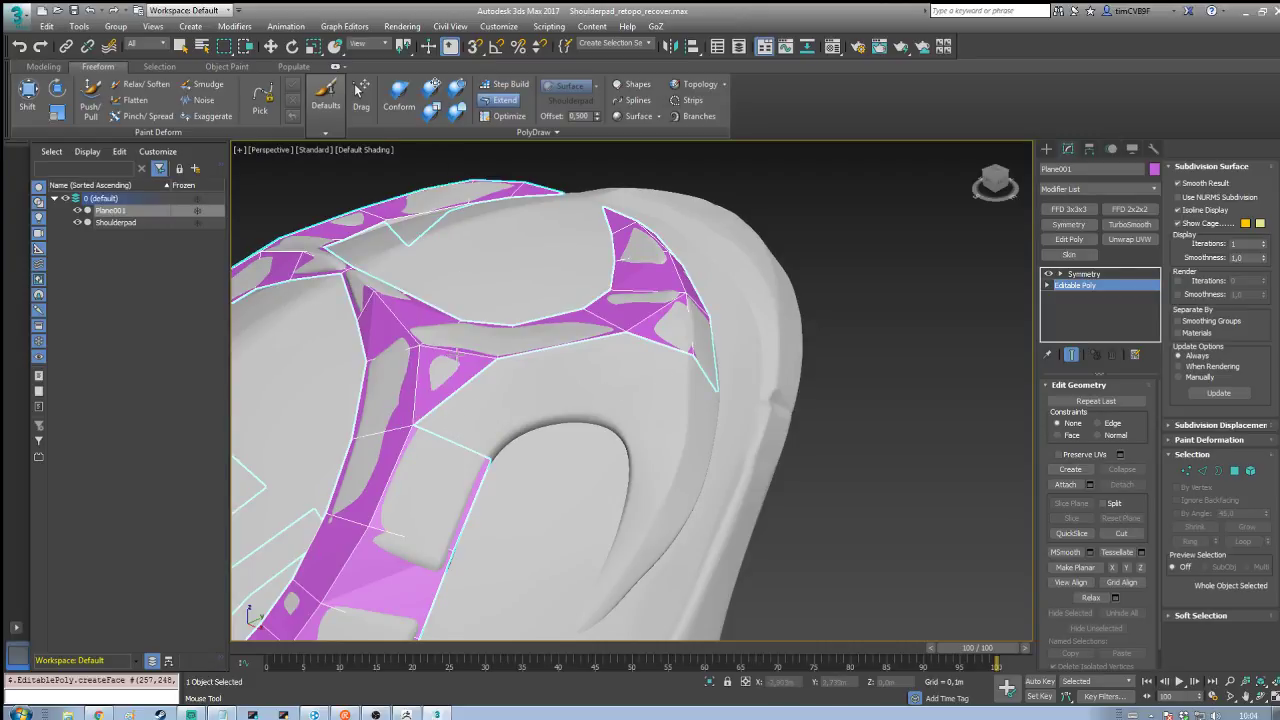
left_click_drag(415, 425, 532, 428)
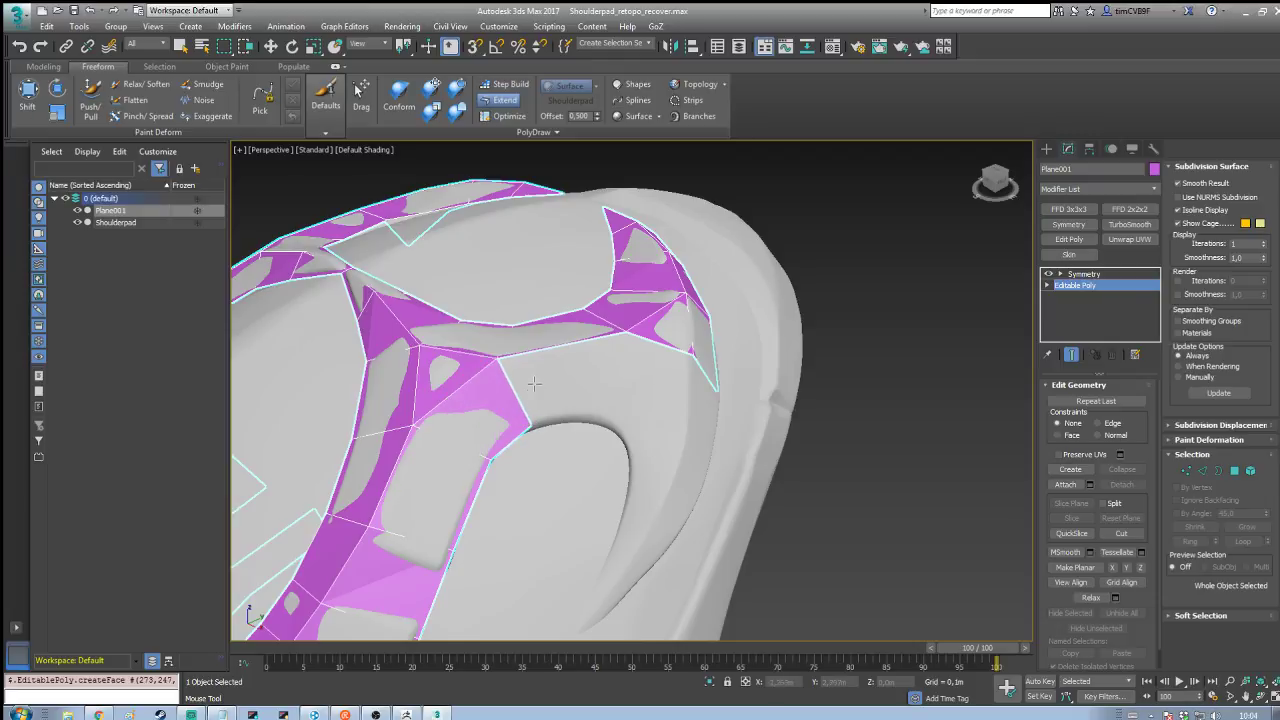
Step: Extend quads along the oval recess's upper edge and around its outer side, then adjust the outer corner vertex
left_click_drag(498, 358, 598, 420)
mouse_move(660, 412)
middle_mouse_down("alt")
mouse_move(664, 446)
mouse_move(670, 414)
middle_mouse_up("alt")
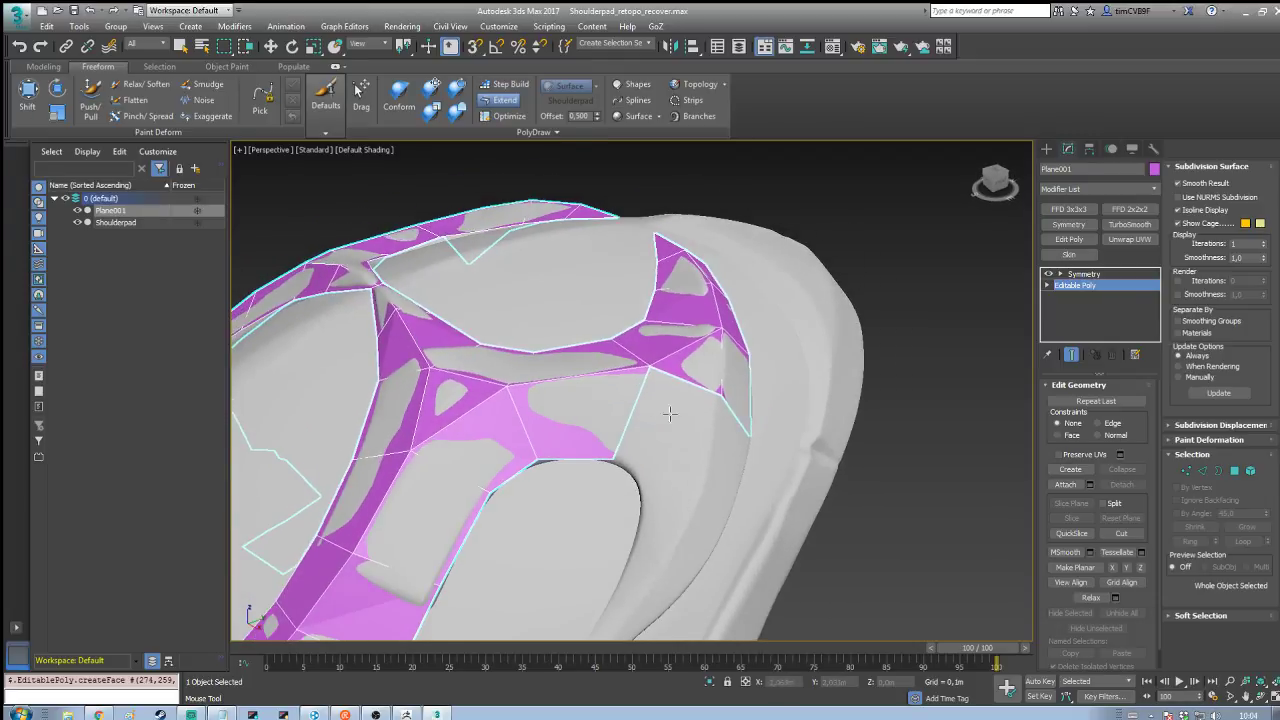
left_click_drag(648, 369, 708, 459)
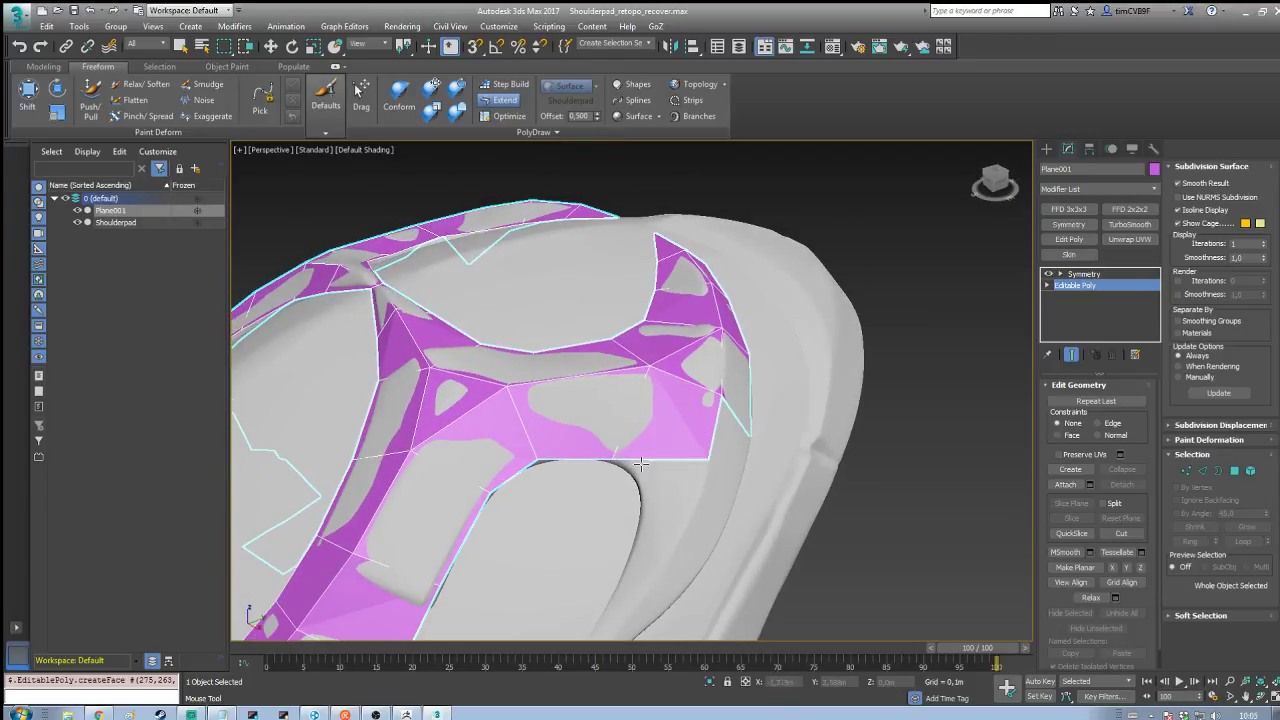
mouse_move(610, 461)
left_mouse_down("ctrl+alt+shift")
mouse_move(538, 463)
mouse_move(623, 457)
mouse_move(703, 503)
mouse_move(741, 502)
mouse_move(641, 511)
left_mouse_up("ctrl+alt+shift")
left_click_drag(711, 457, 708, 448, "ctrl+alt+shift")
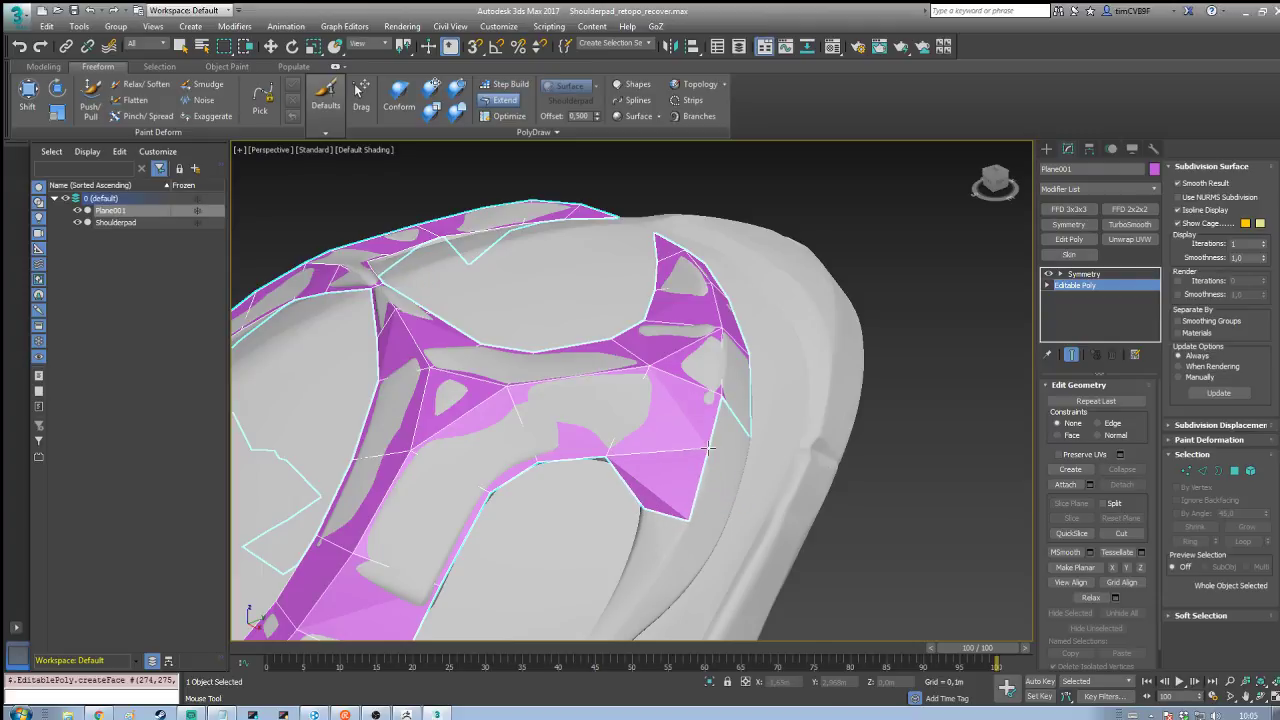
Step: Extend the retopology mesh with polygons down the curved ridge beside the open recess, tapering to the ridge's pointed tip
left_click_drag(611, 457, 542, 462, "ctrl+alt+shift")
mouse_move(694, 512)
middle_mouse_down()
mouse_move(609, 434)
mouse_move(621, 404)
mouse_move(594, 459)
mouse_move(592, 386)
middle_mouse_up()
left_click_drag(654, 354, 658, 475)
left_click_drag(614, 424, 602, 543)
middle_click_drag(602, 543, 623, 379)
scroll(621, 395, "up", 2)
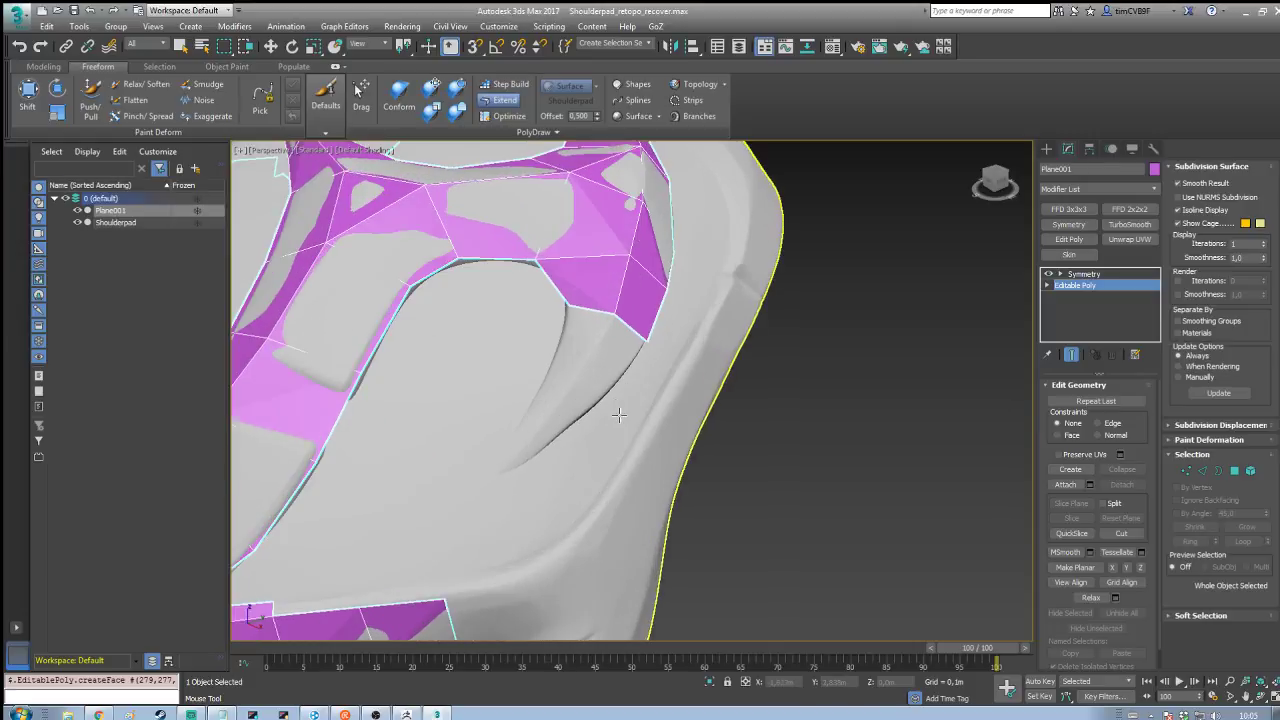
left_click_drag(568, 306, 564, 392)
left_click_drag(617, 319, 496, 479)
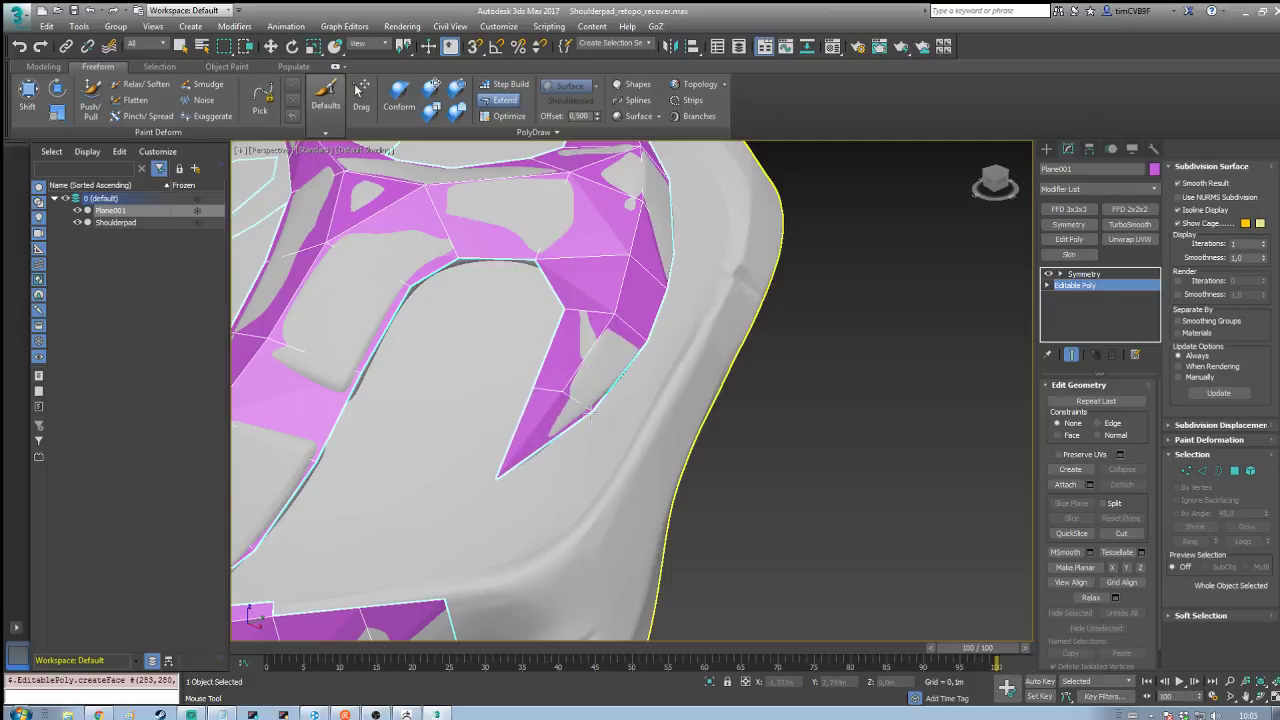
Step: Extend the narrow ledge strip below the open recess towards the outer rim and close the triangular gap at its inner corner
left_click(509, 116)
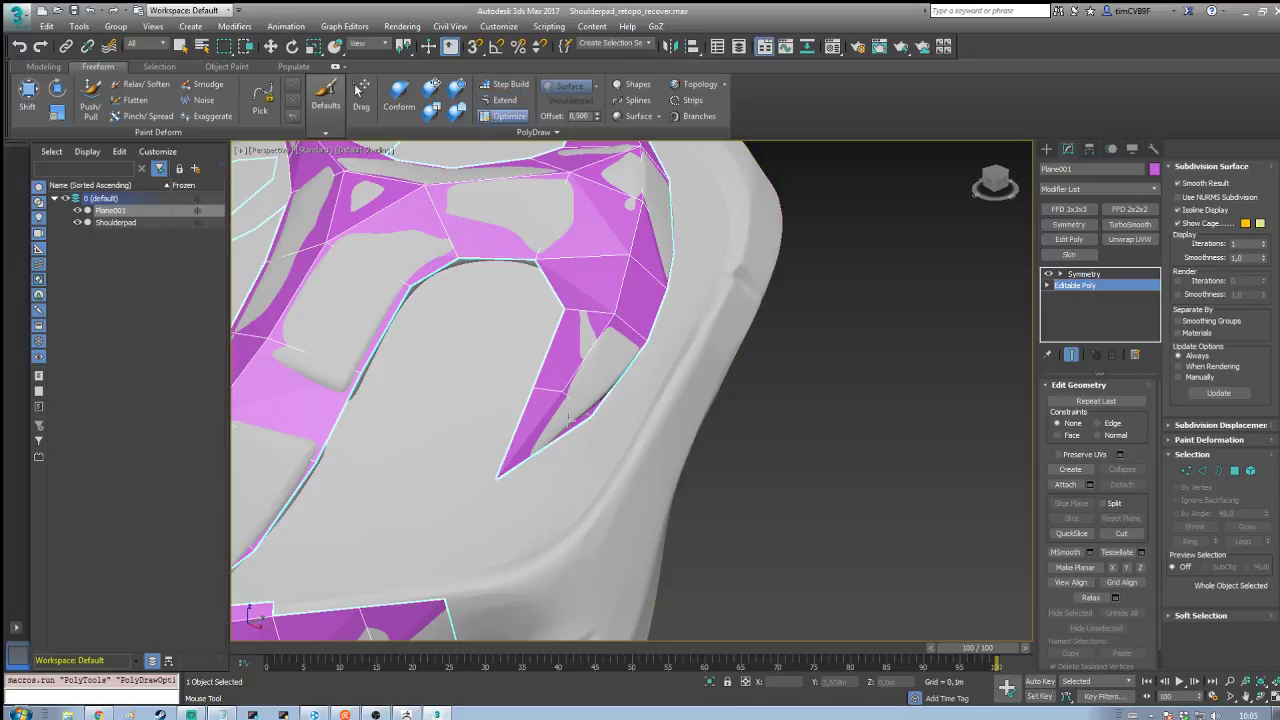
left_click(504, 100)
middle_click_drag(506, 240, 548, 277)
scroll(600, 298, "down", 3)
middle_click_drag(608, 314, 549, 368, "alt")
scroll(549, 368, "up", 2)
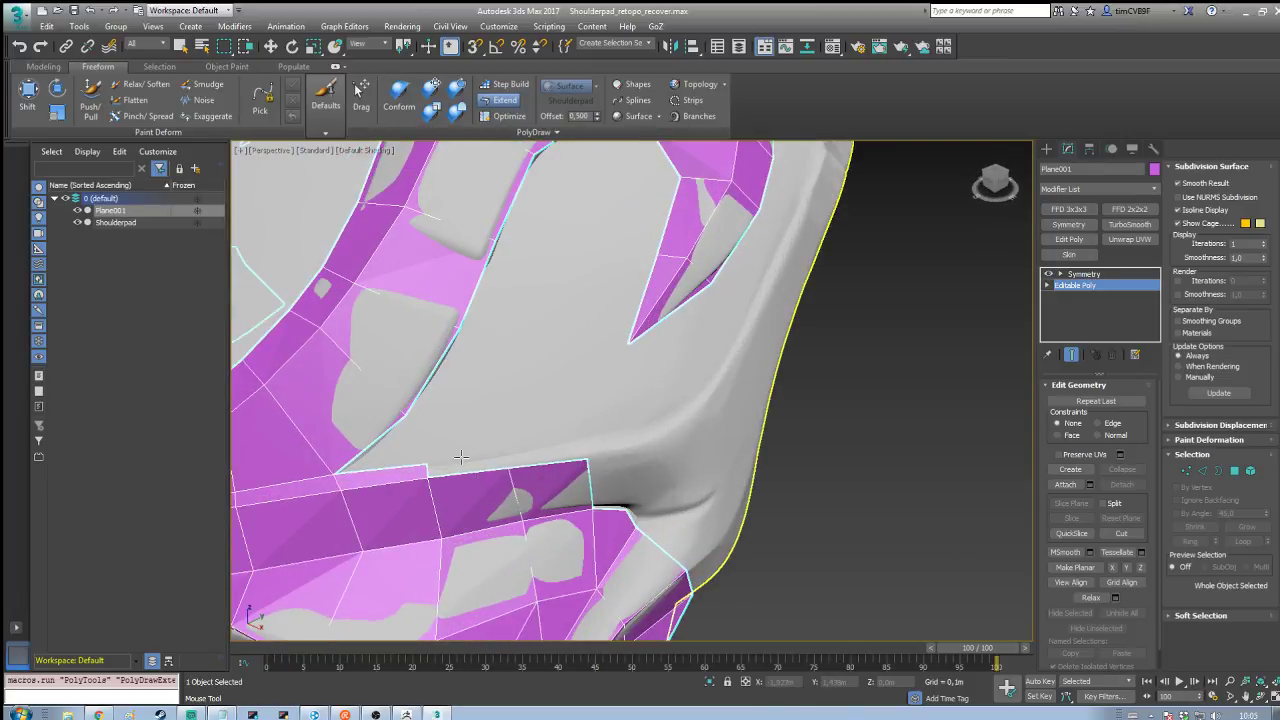
left_click_drag(430, 476, 580, 440)
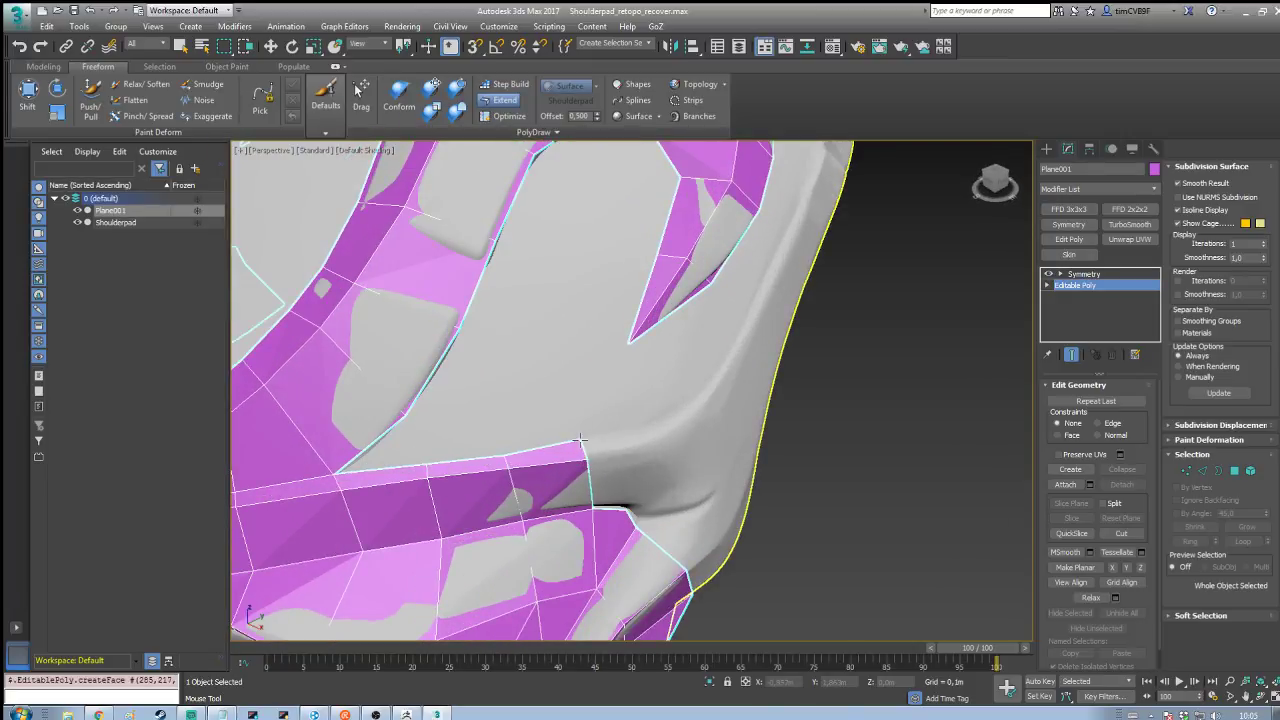
middle_click_drag(642, 457, 672, 493)
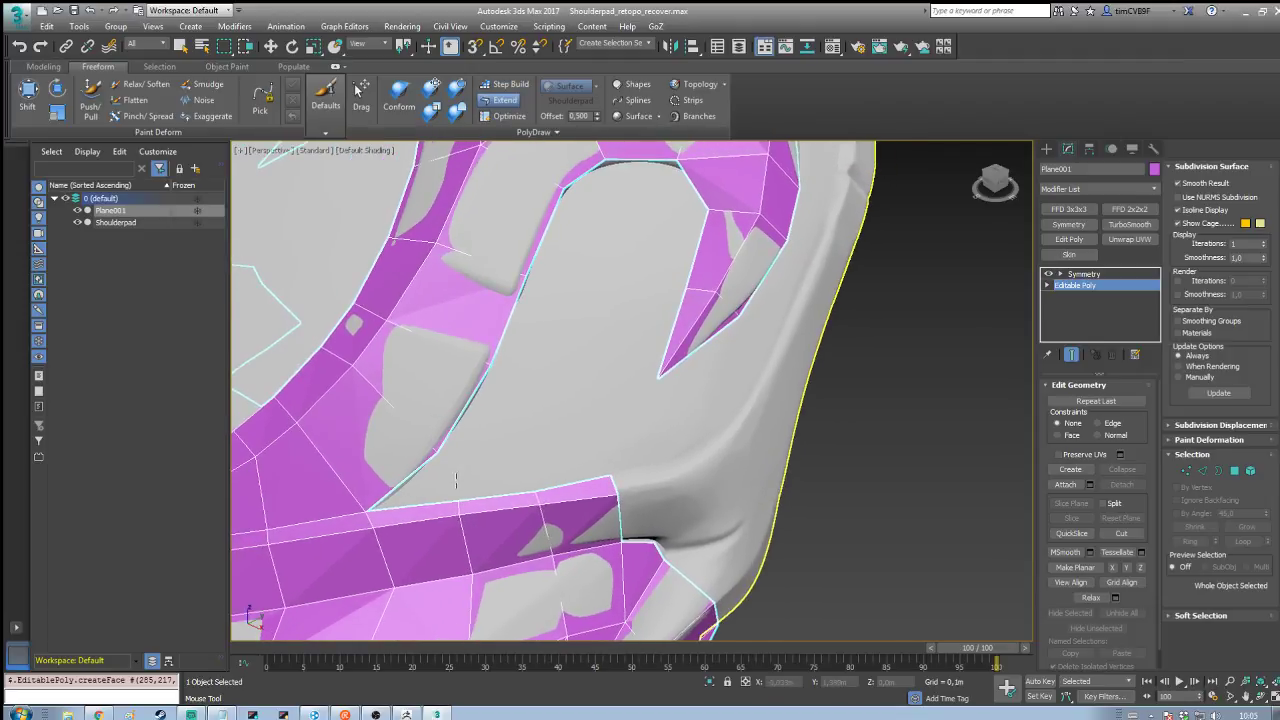
left_click_drag(418, 469, 431, 503)
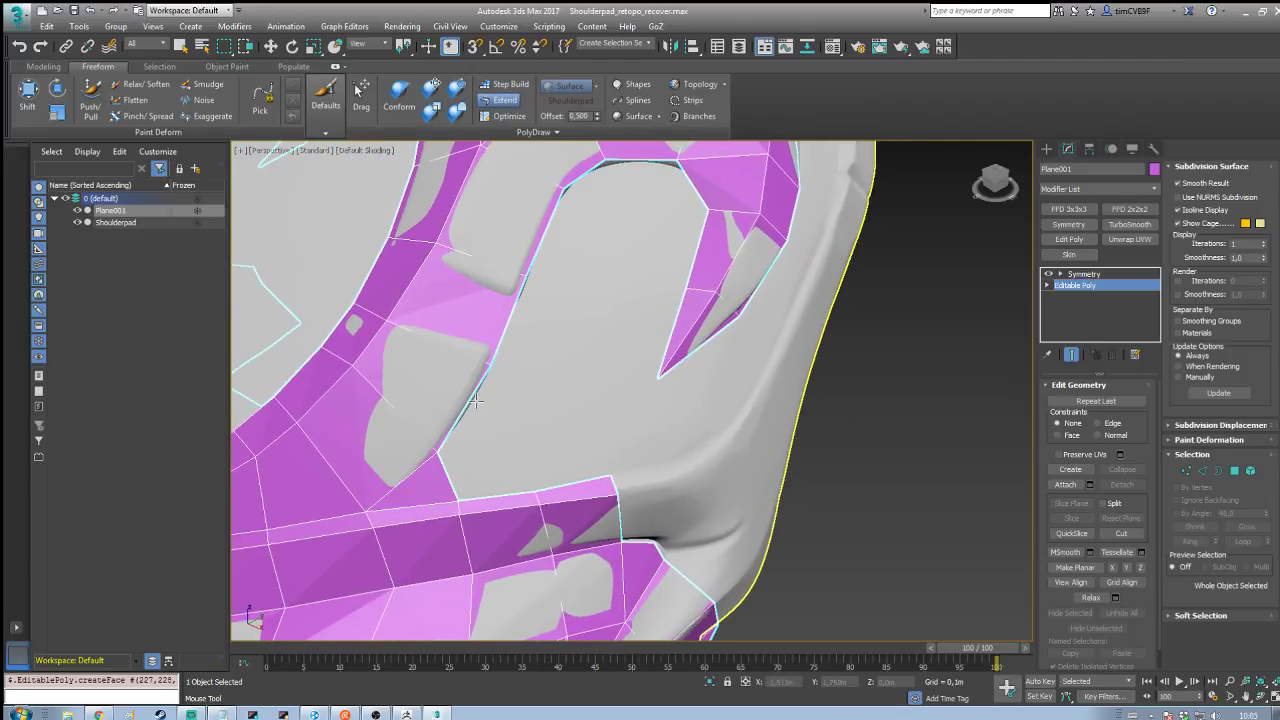
Step: Build a row of three polygons above the ledge strip with PolyDraw Extend, reaching past the strip's outer end
left_click_drag(470, 490, 516, 435)
left_click_drag(603, 475, 595, 419)
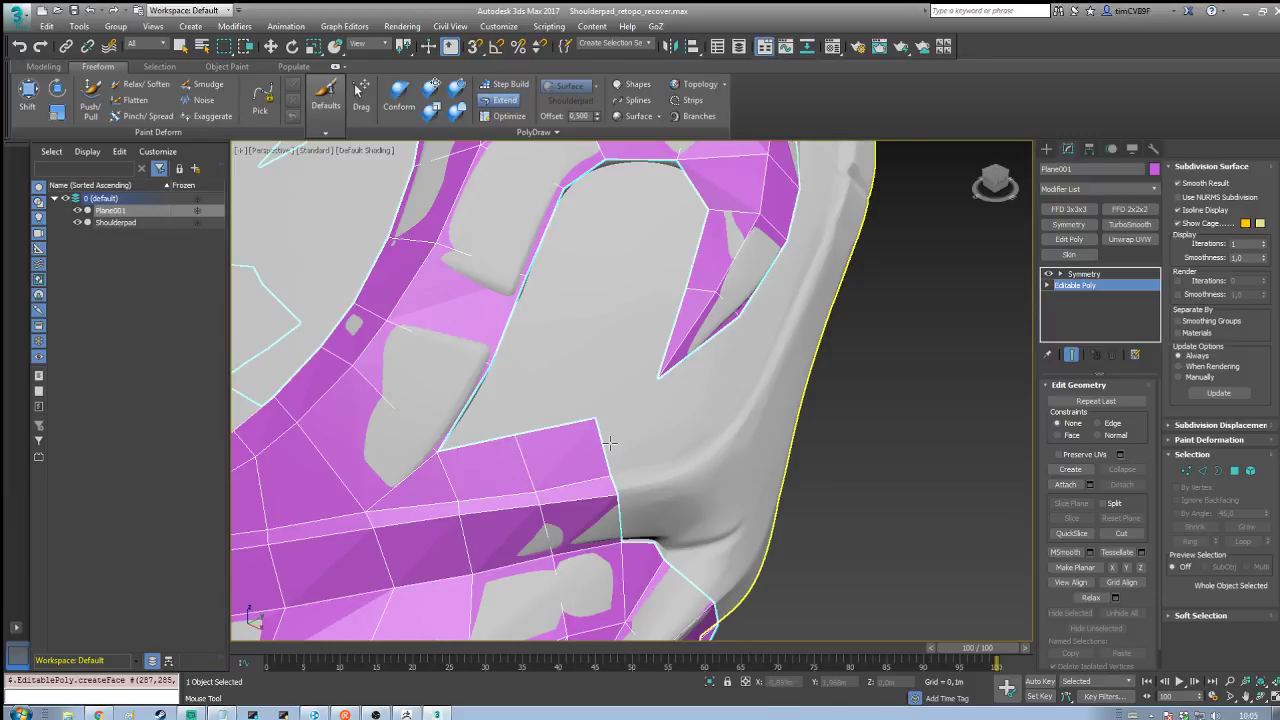
middle_click_drag(615, 440, 448, 400)
left_click_drag(421, 393, 422, 400)
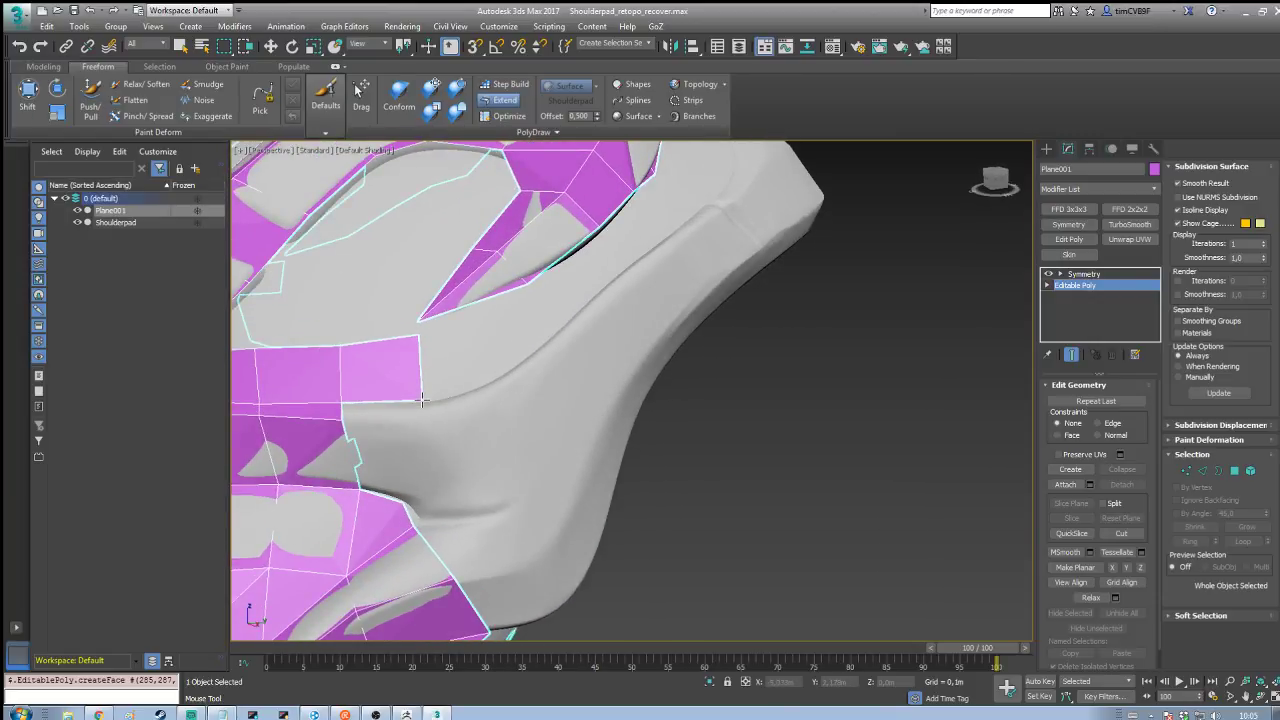
Step: Use PolyDraw Optimize to weld the new row's upper outer corner to the pointed tip of the ridge polygons
middle_click_drag(431, 386, 495, 431)
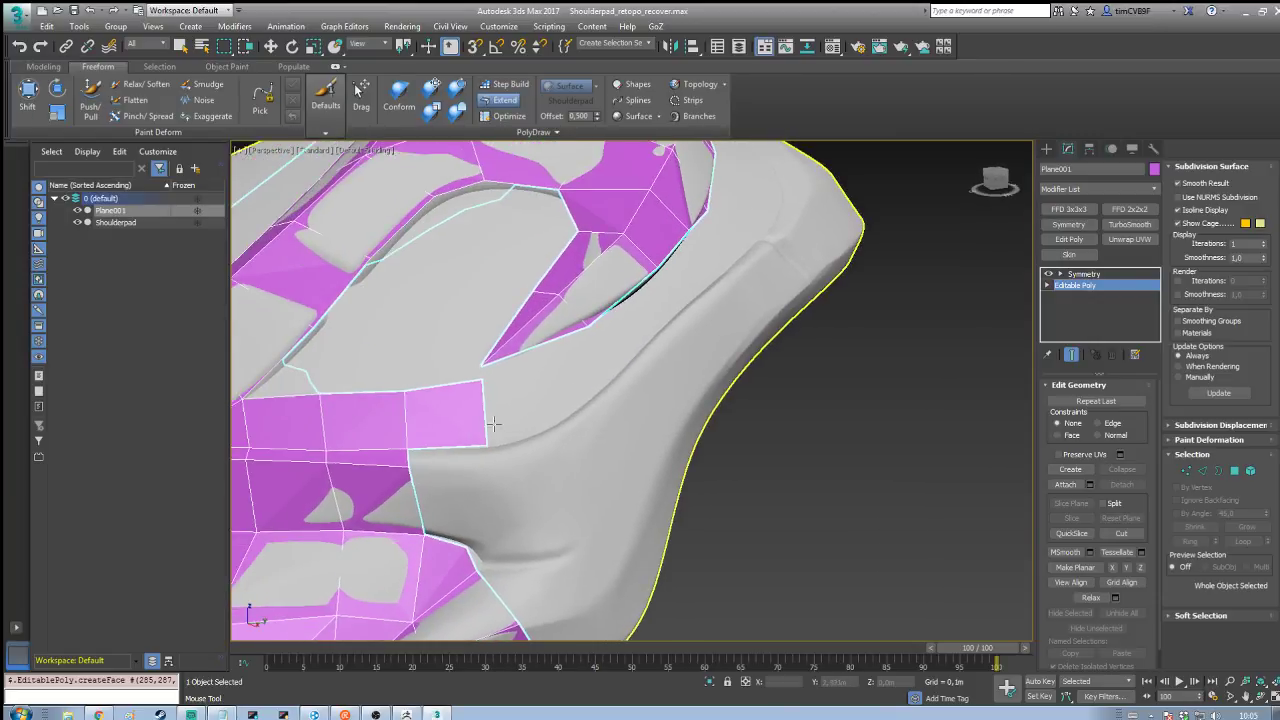
left_click(501, 120)
left_click_drag(482, 381, 482, 369)
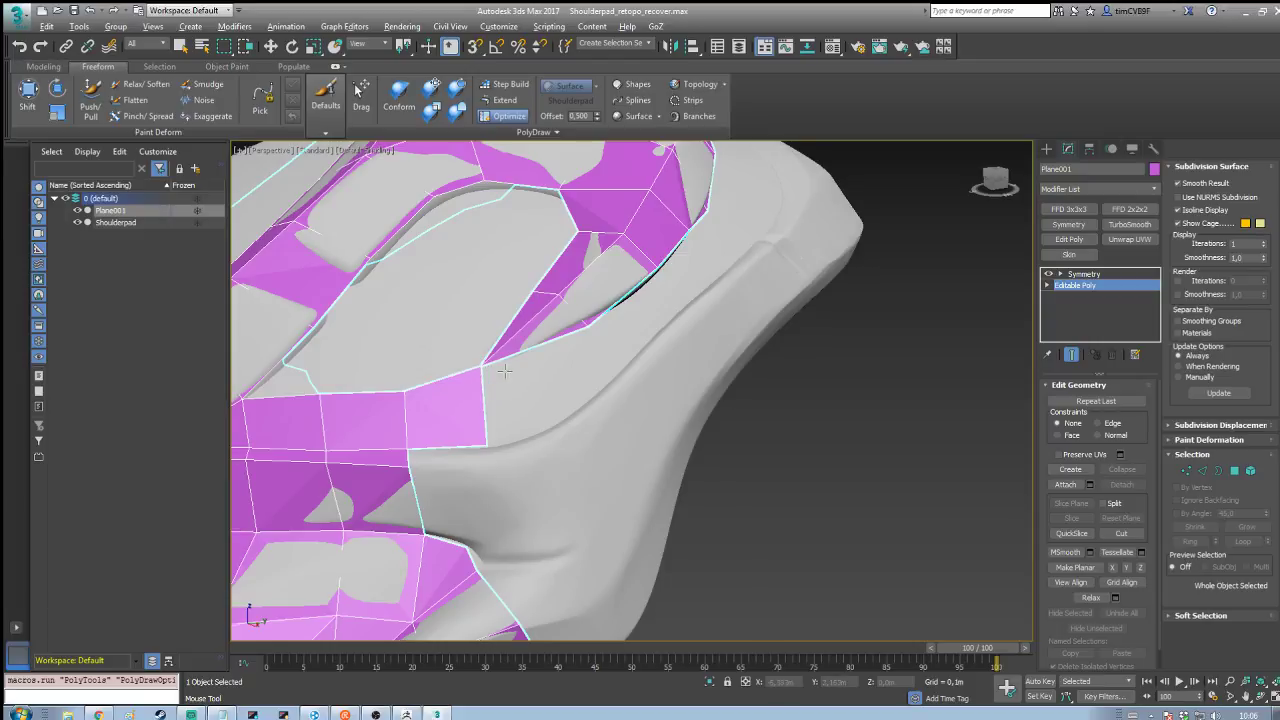
Step: Extend polygons across the open recess from its inner edge to the ridge and close the gap at the recess's upper end
middle_click_drag(505, 371, 494, 341, "alt")
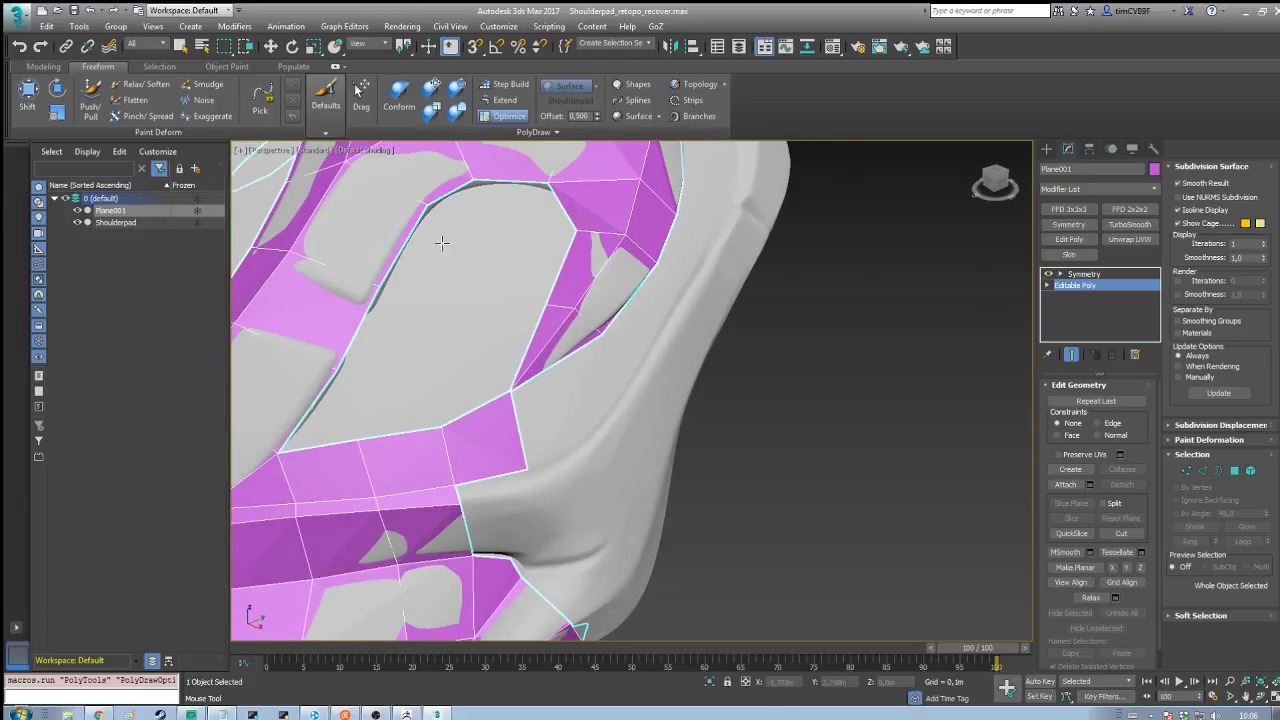
left_click(503, 103)
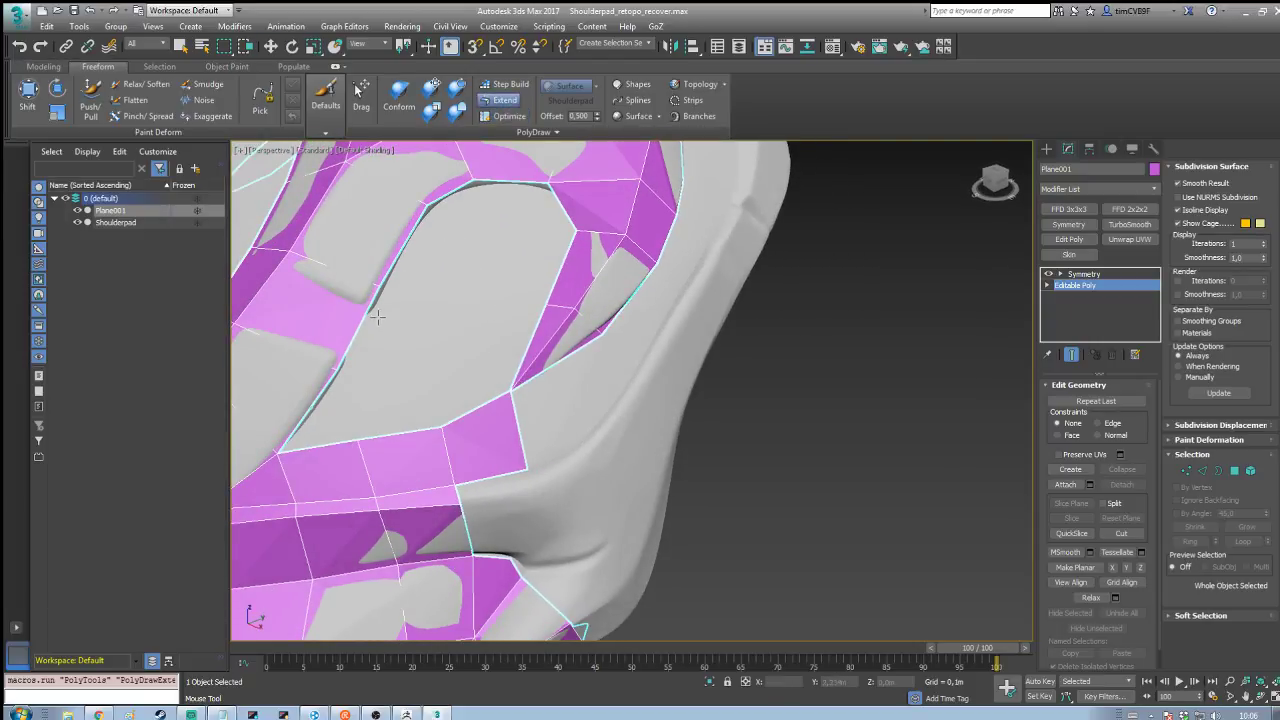
left_click_drag(359, 330, 460, 293, "shift")
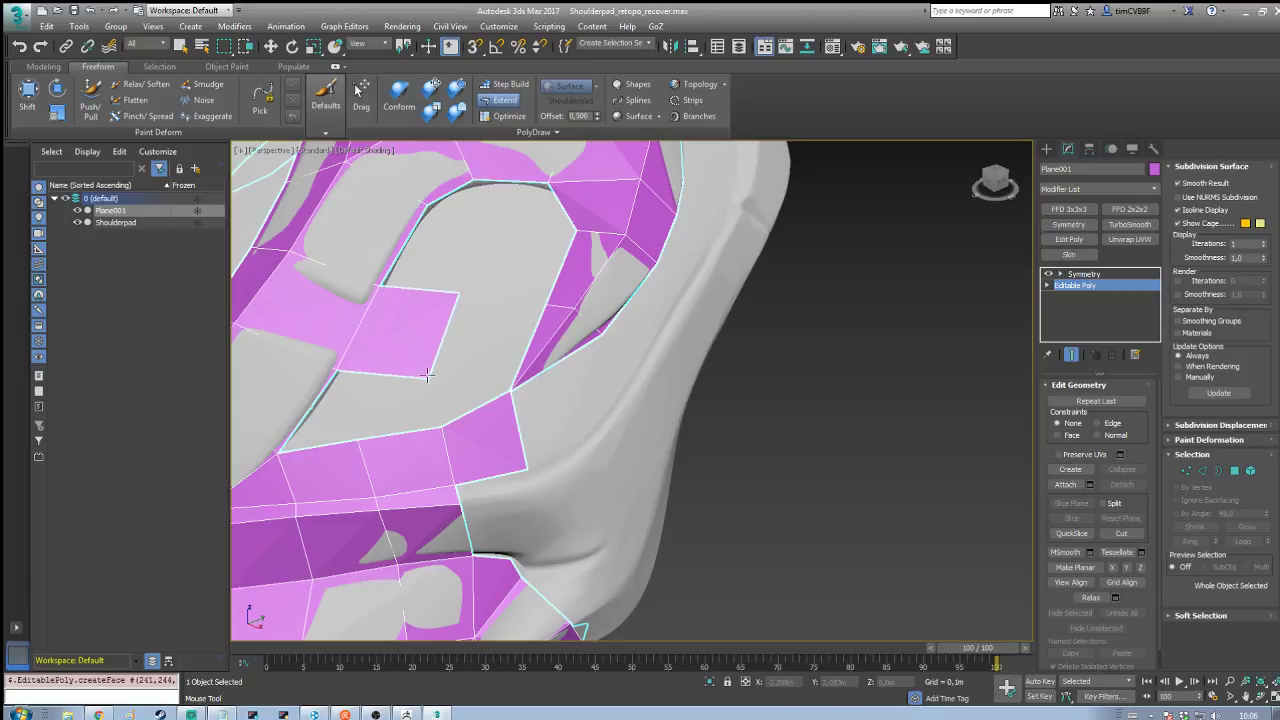
left_click_drag(428, 377, 530, 345, "ctrl+alt+shift")
middle_click_drag(527, 307, 541, 375)
left_click_drag(399, 354, 583, 325)
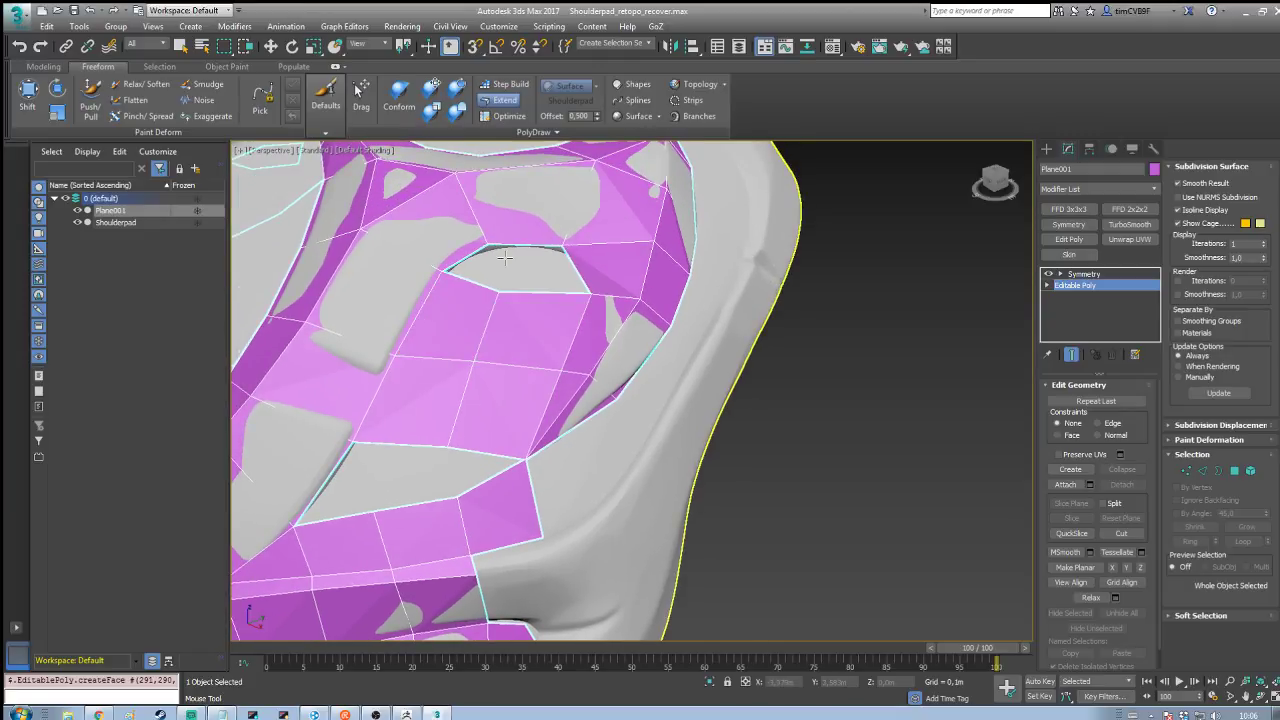
middle_click_drag(497, 268, 493, 318)
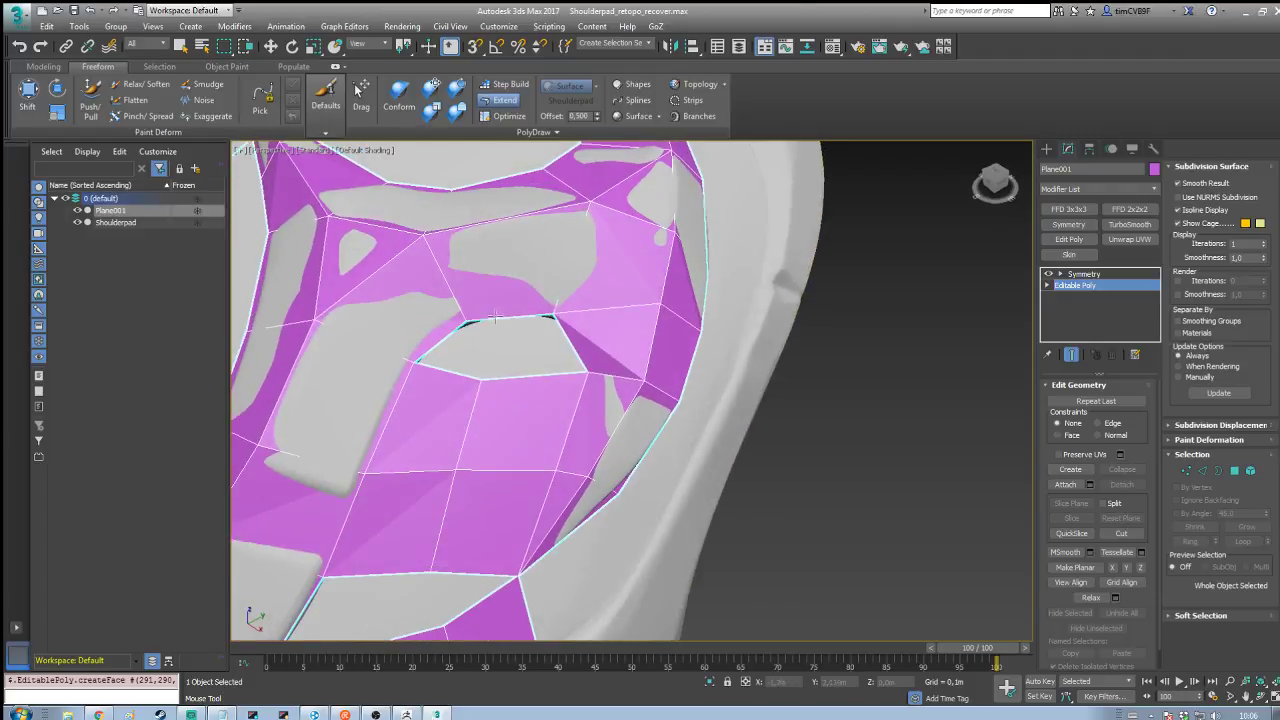
left_click_drag(476, 341, 537, 370, "ctrl+alt")
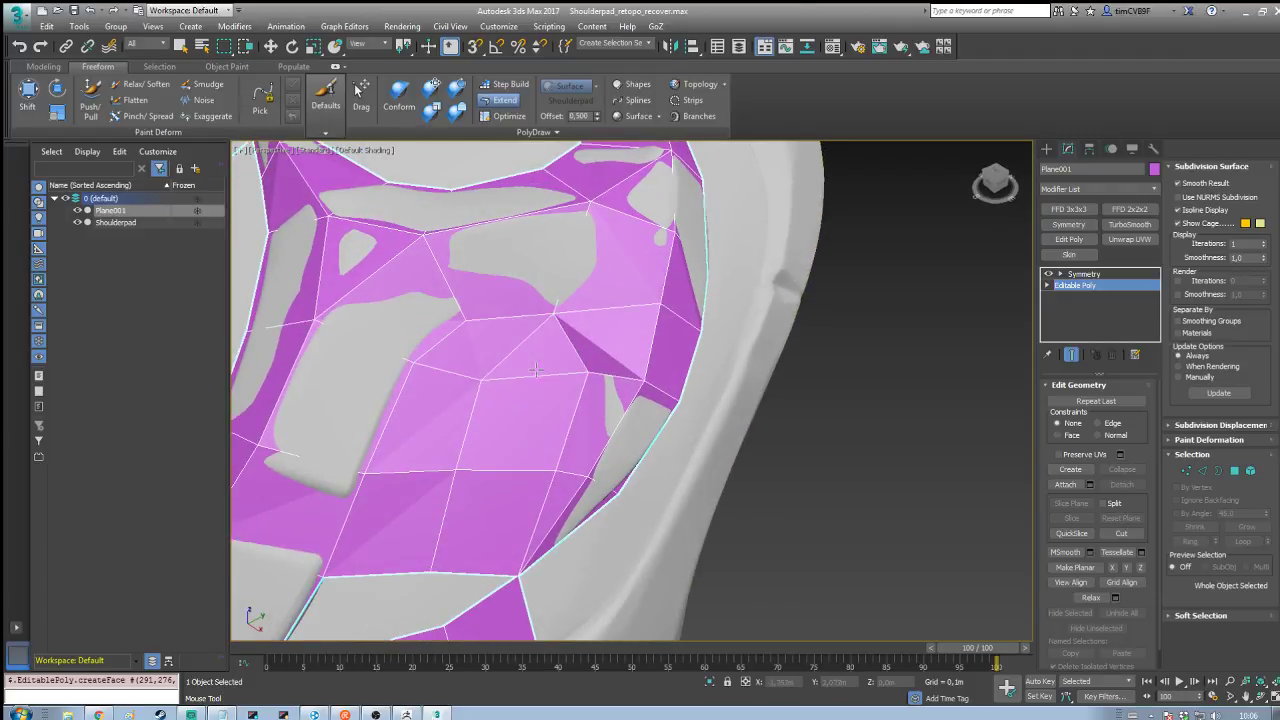
Step: Fill the remaining gap between the recess polygons and the row above the ledge with two quads and a triangle
left_click(505, 116)
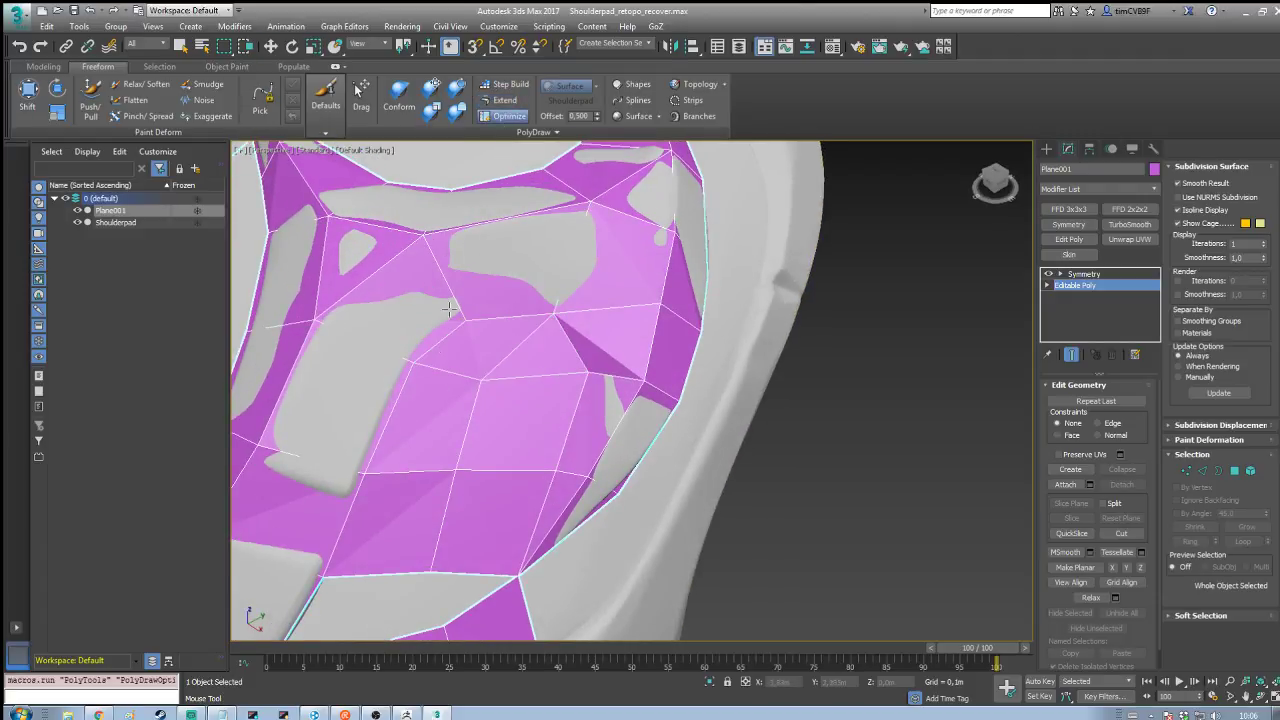
middle_click_drag(498, 464, 615, 322)
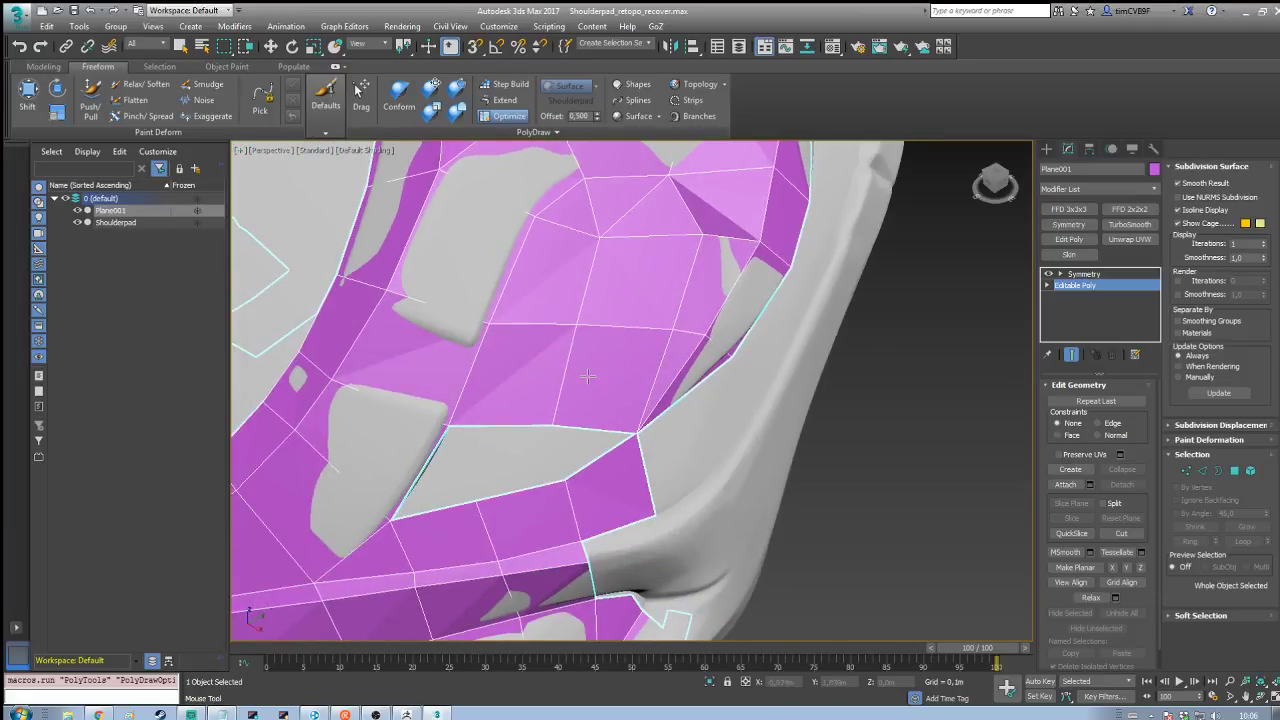
middle_click_drag(517, 468, 549, 358)
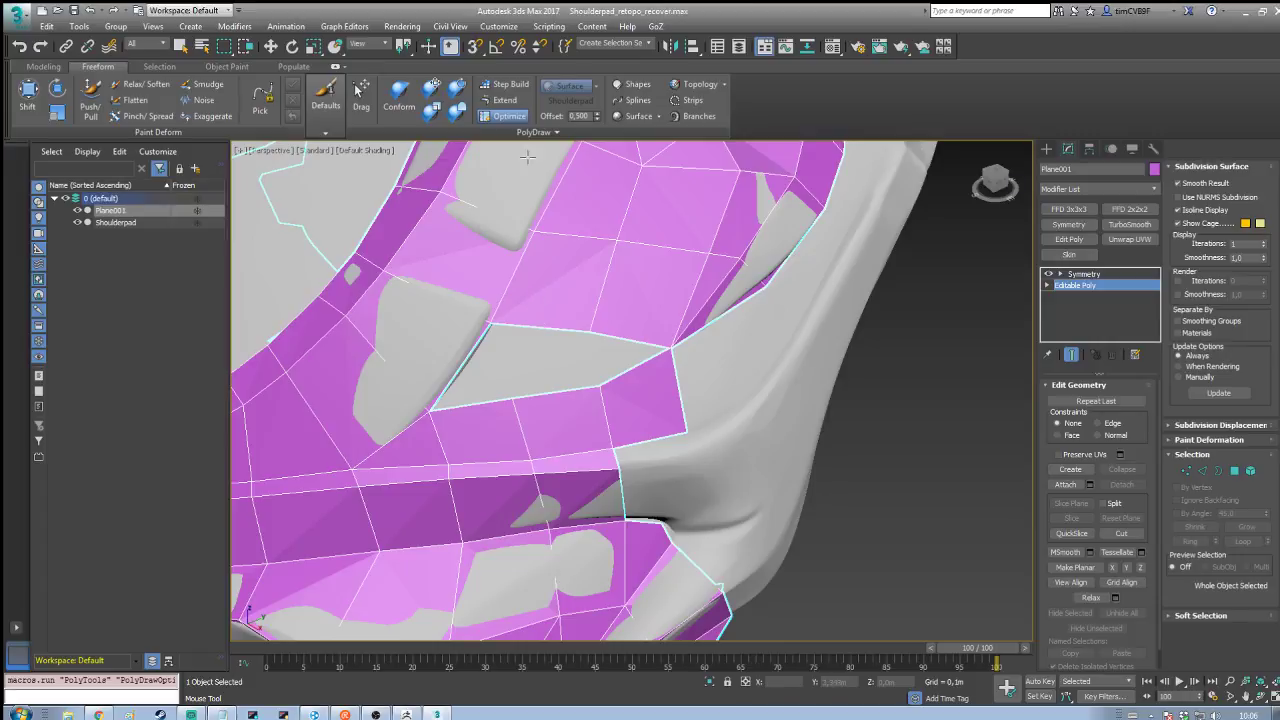
left_click(503, 100)
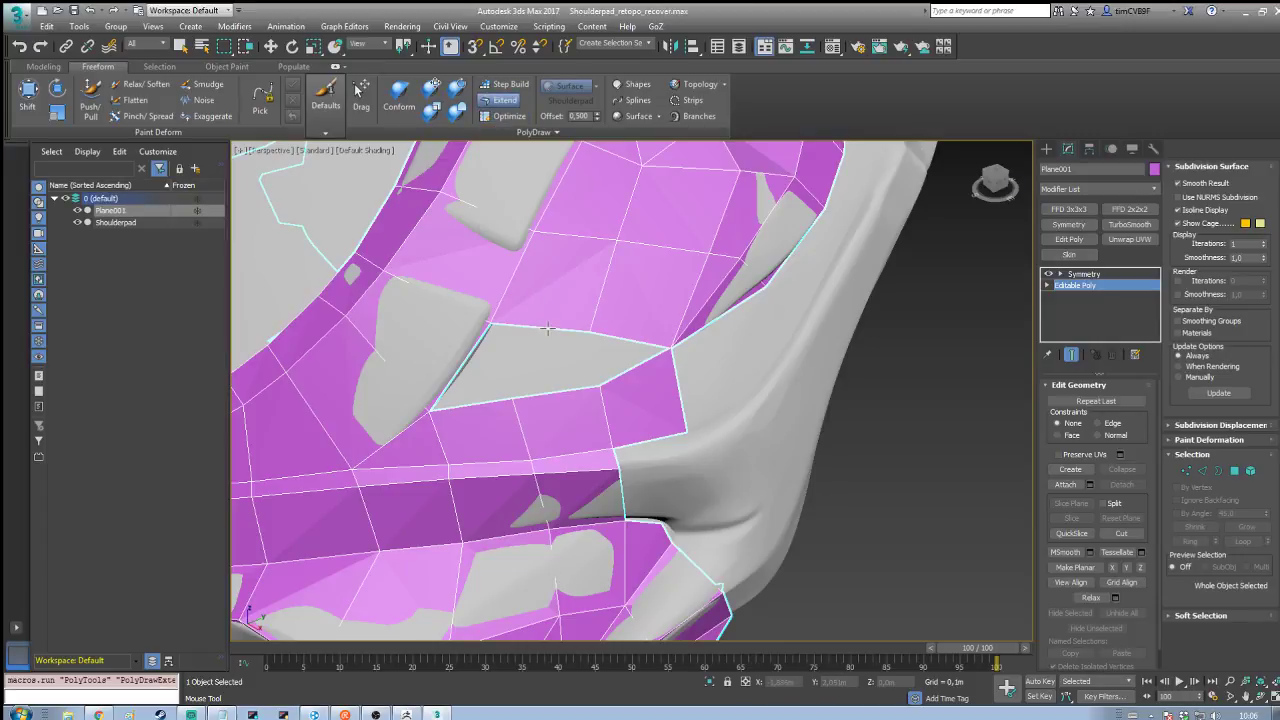
left_click_drag(548, 328, 560, 400, "ctrl+alt")
left_click_drag(503, 364, 484, 408, "ctrl+alt")
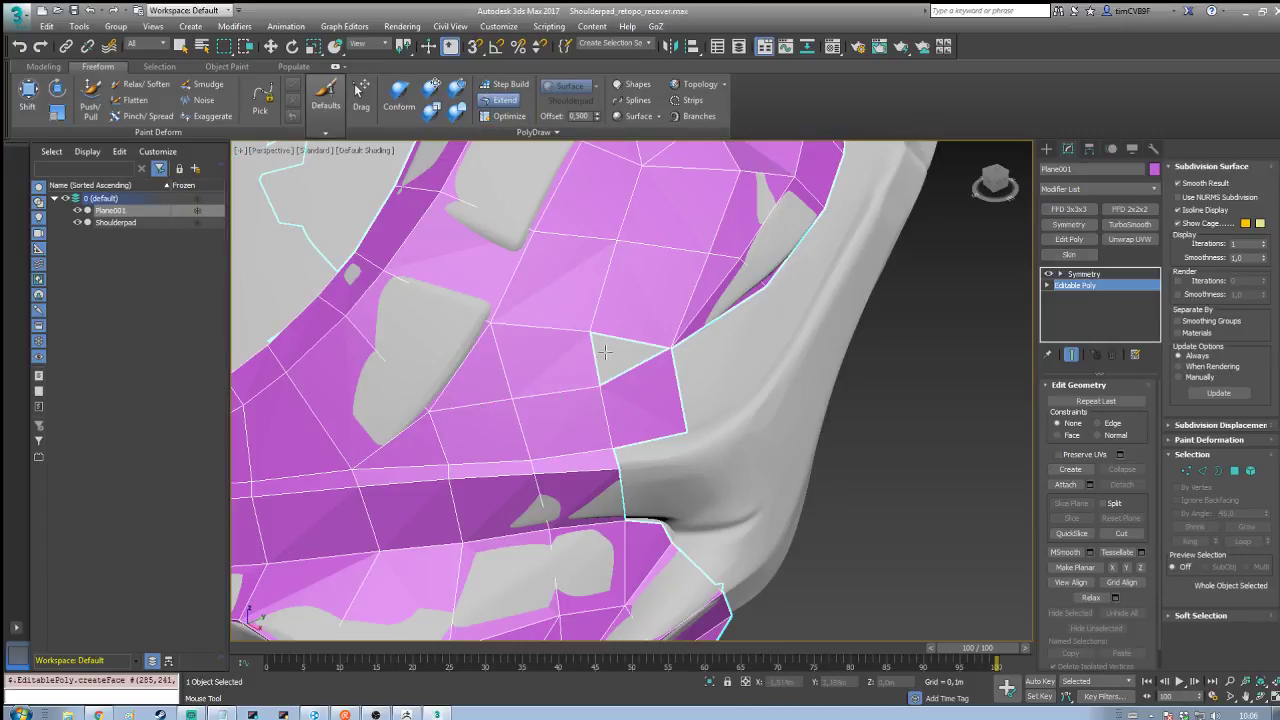
left_click_drag(613, 340, 630, 375, "ctrl+alt")
Step: Save the shoulder pad retopology scene
middle_click_drag(681, 379, 651, 383)
scroll(692, 367, "down", 5)
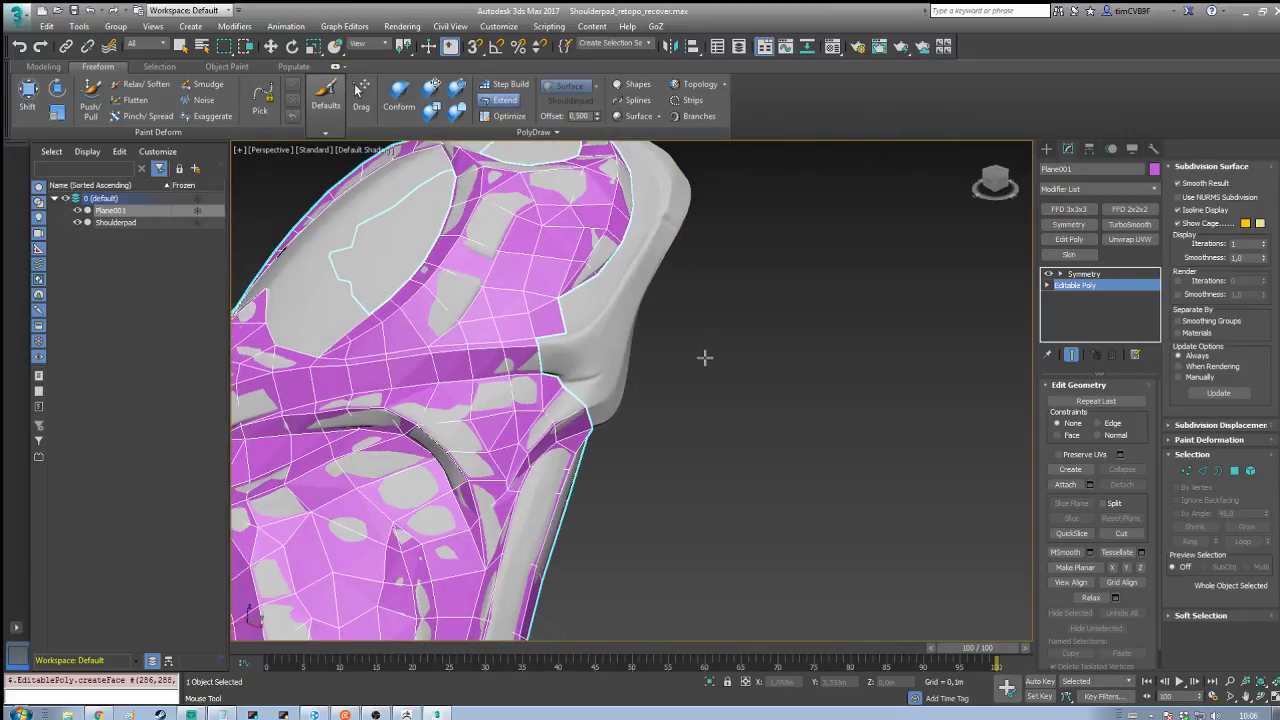
key("ctrl+s")
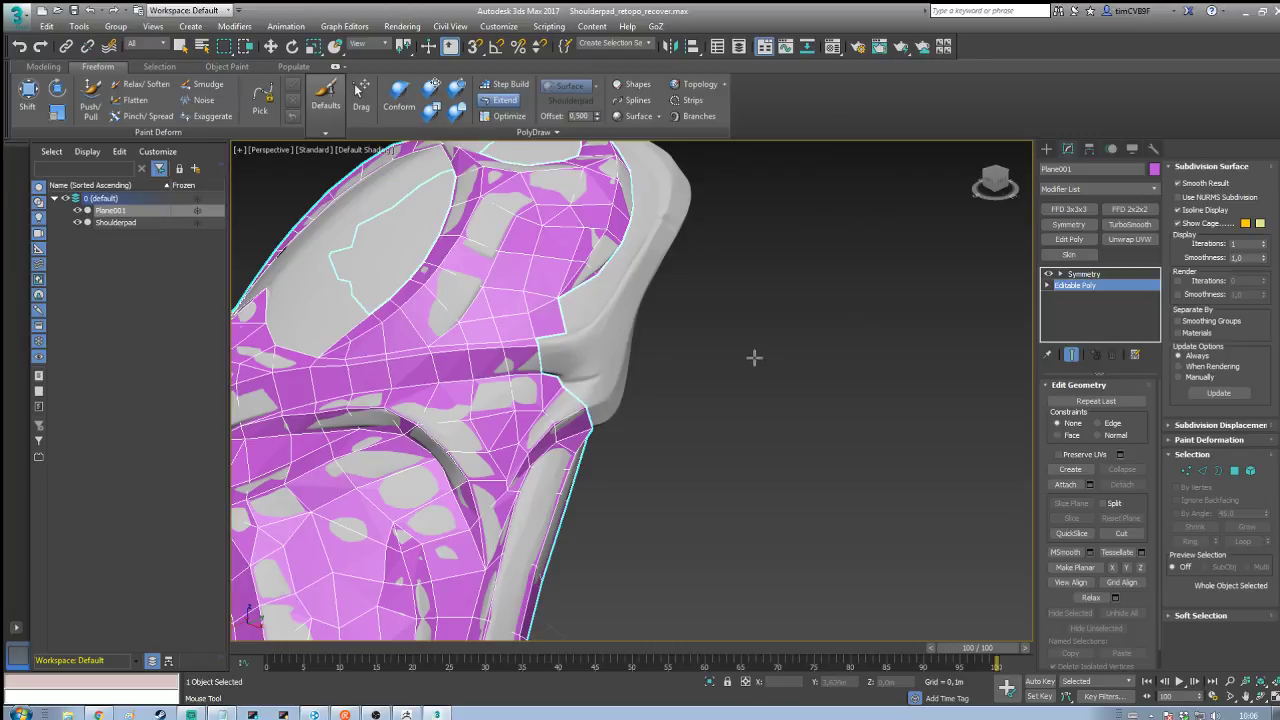
Step: Extend the groove polygons below the ledge towards the outer rim and fill the narrow slot between them and the ledge row
scroll(740, 365, "down", 5)
middle_click_drag(765, 346, 732, 329, "alt")
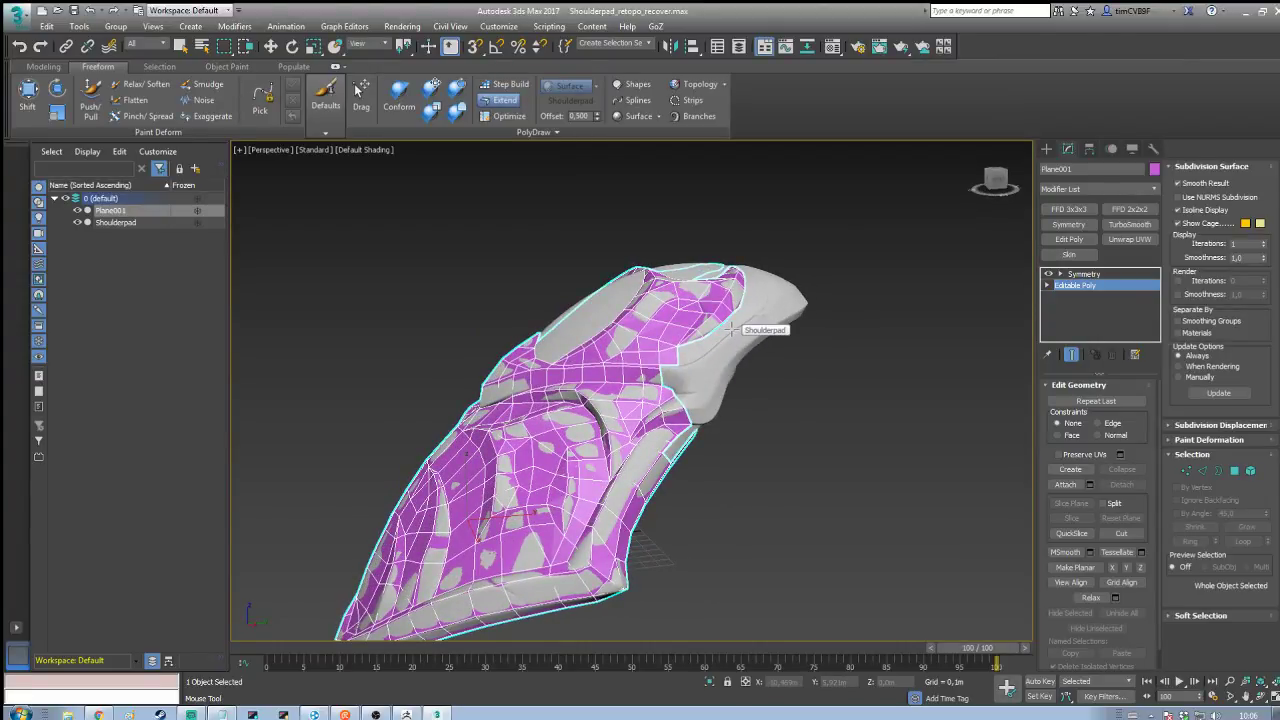
middle_click_drag(732, 329, 944, 383, "alt")
scroll(784, 326, "up", 3)
scroll(766, 367, "up", 3)
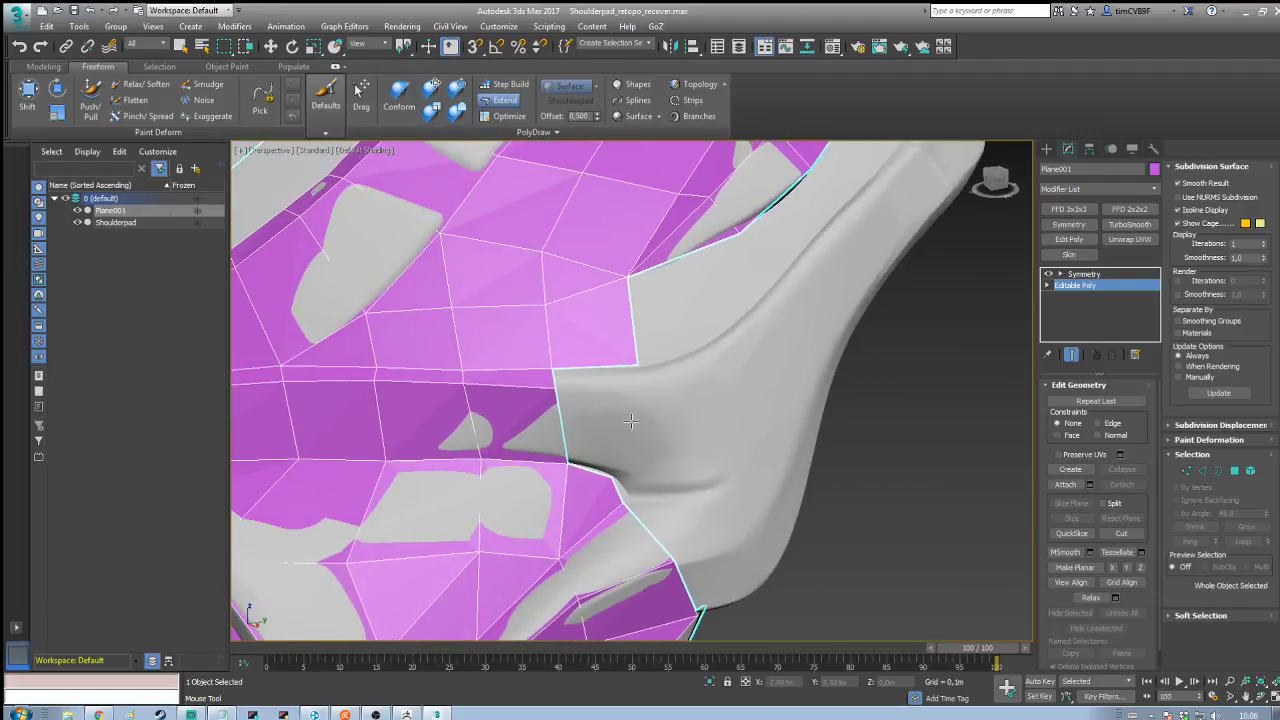
left_click_drag(566, 464, 638, 386)
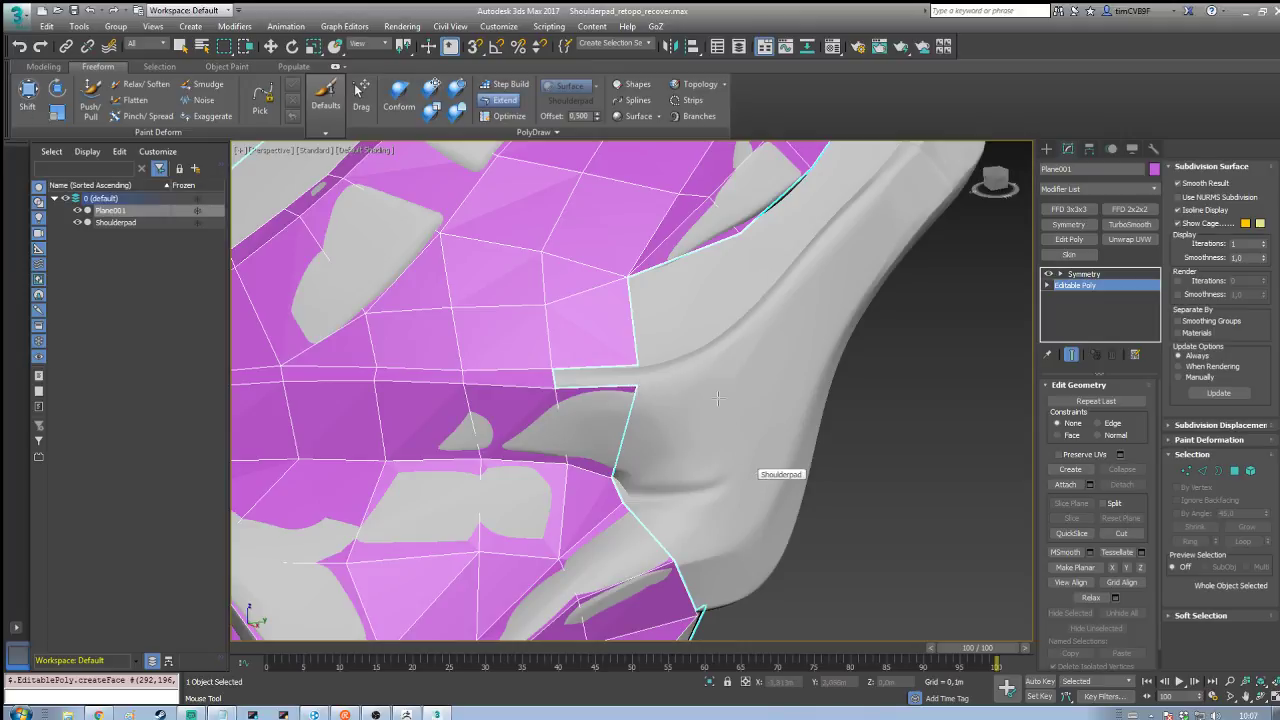
left_click_drag(595, 367, 610, 381, "shift")
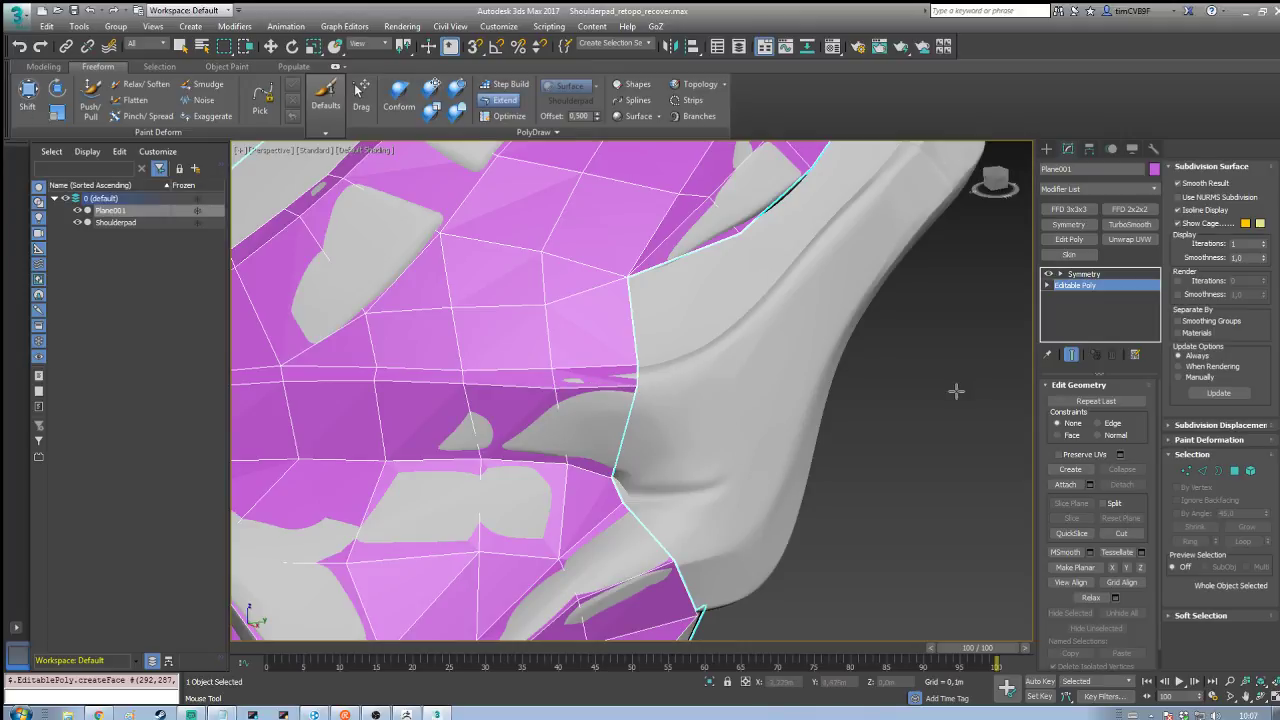
Step: Extend polygons from the mesh's open border outwards to the crease on the rim, working upwards beside the groove
middle_click_drag(956, 391, 880, 420)
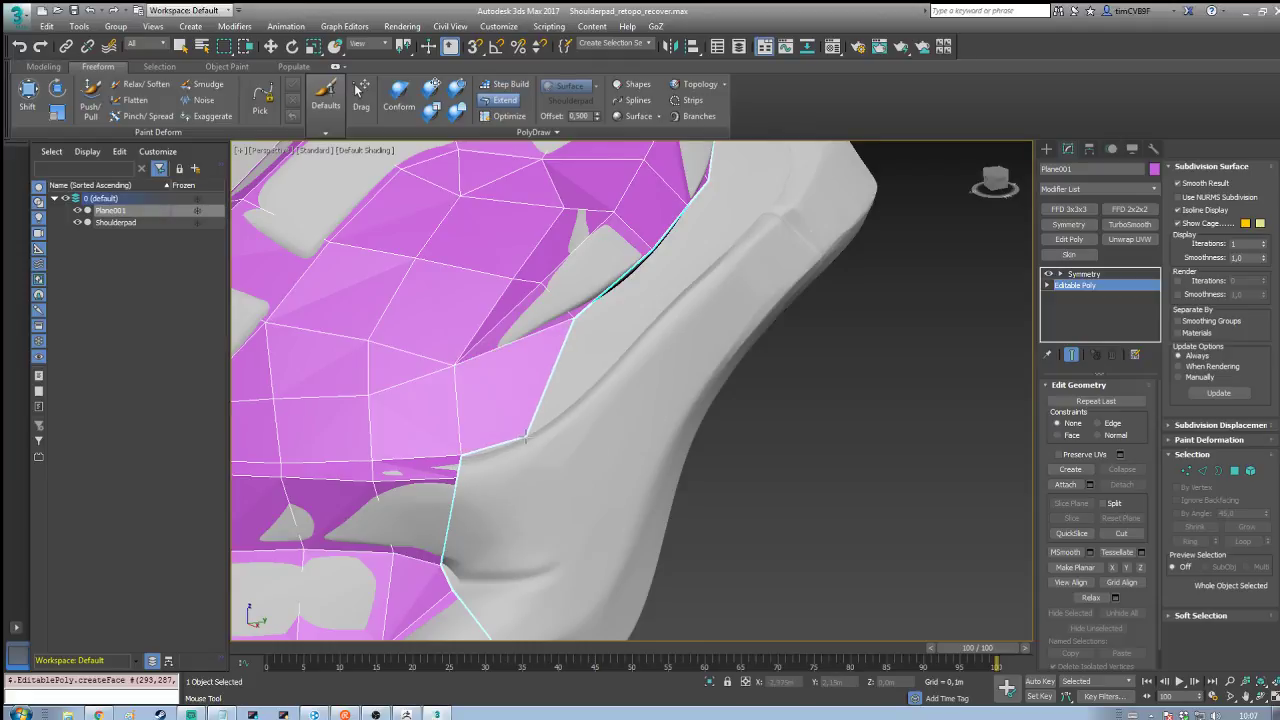
middle_click_drag(807, 372, 717, 393)
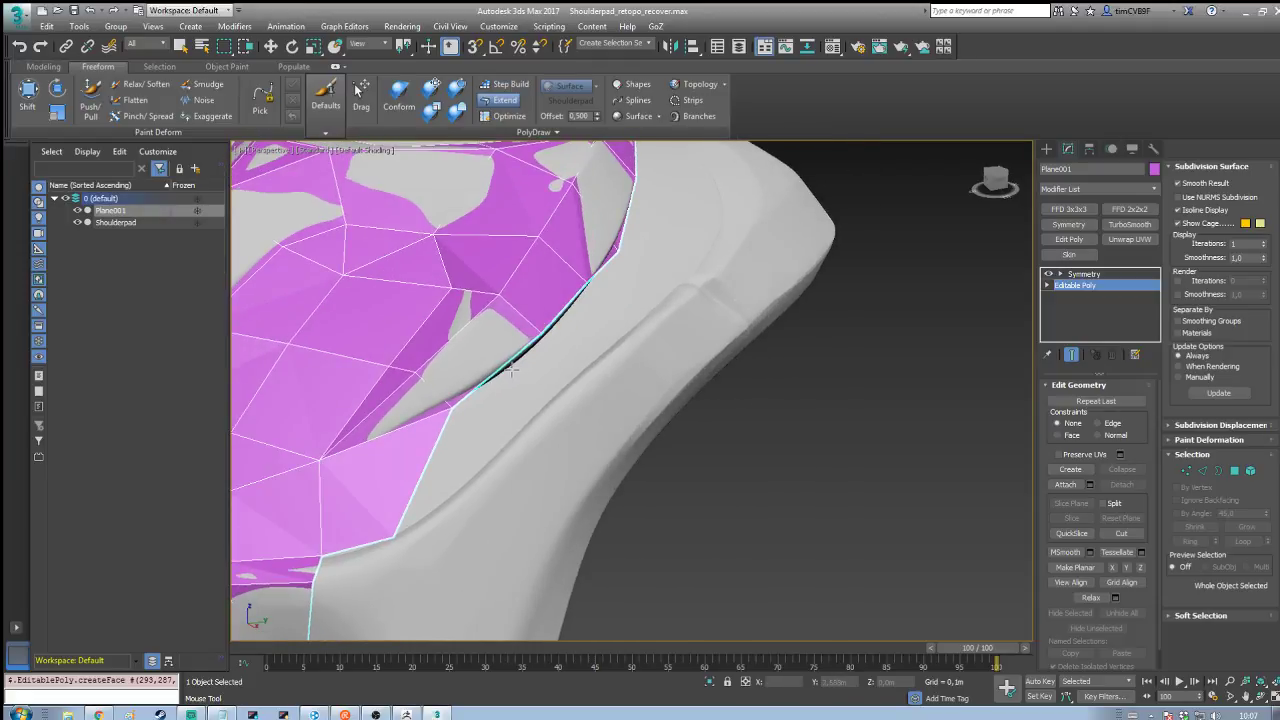
left_click_drag(541, 334, 584, 372, "ctrl+alt+shift")
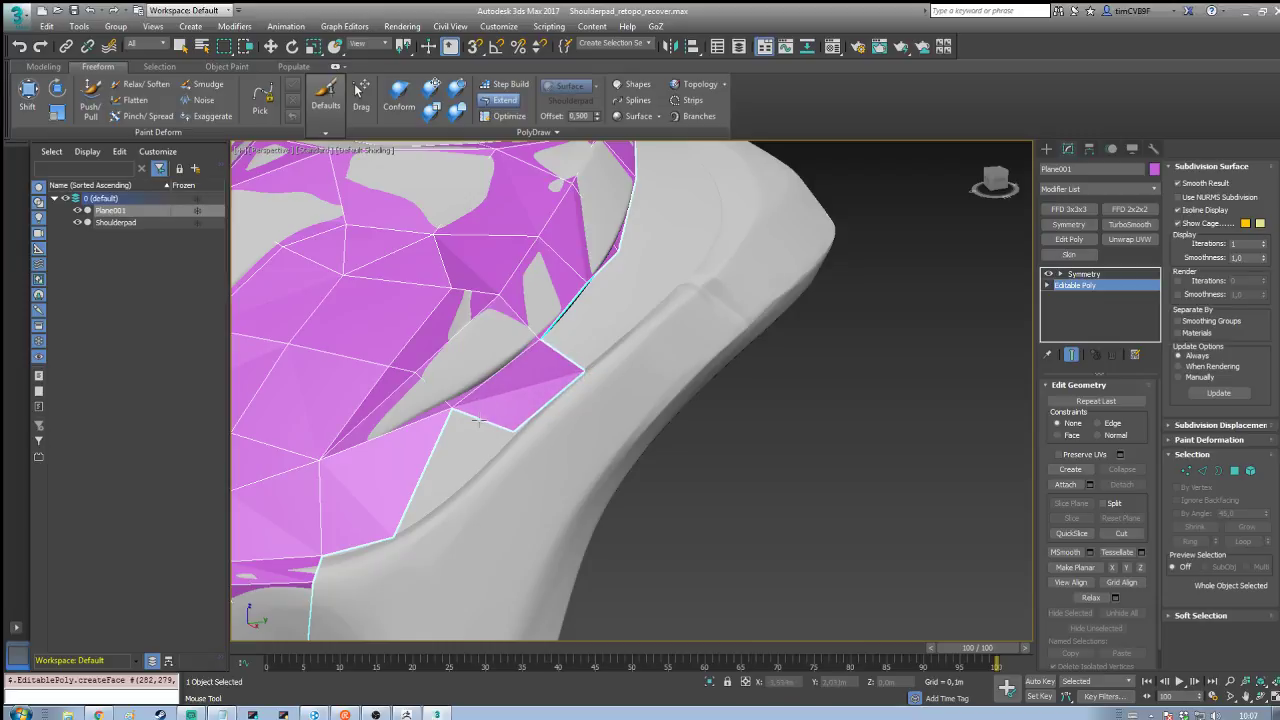
mouse_move(460, 438)
middle_mouse_down("alt")
mouse_move(552, 438)
mouse_move(546, 425)
middle_mouse_up("alt")
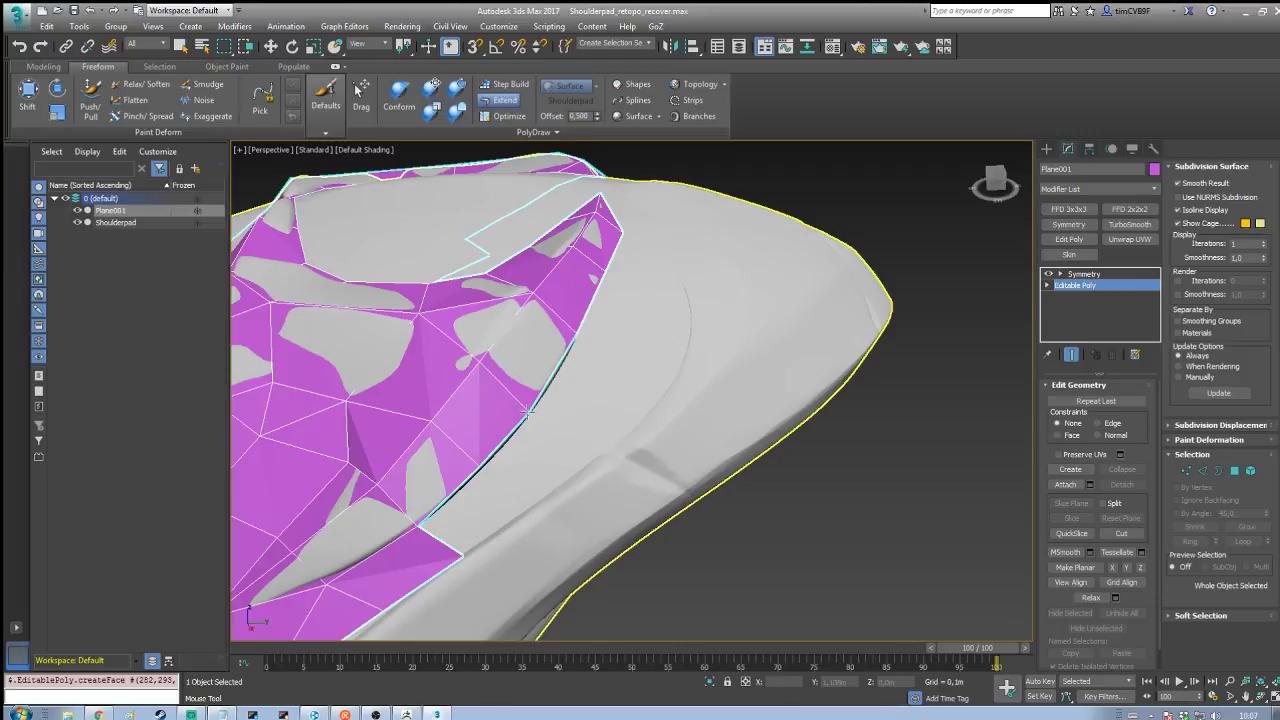
left_click_drag(482, 463, 487, 465, "ctrl+alt+shift")
left_click_drag(420, 524, 604, 445)
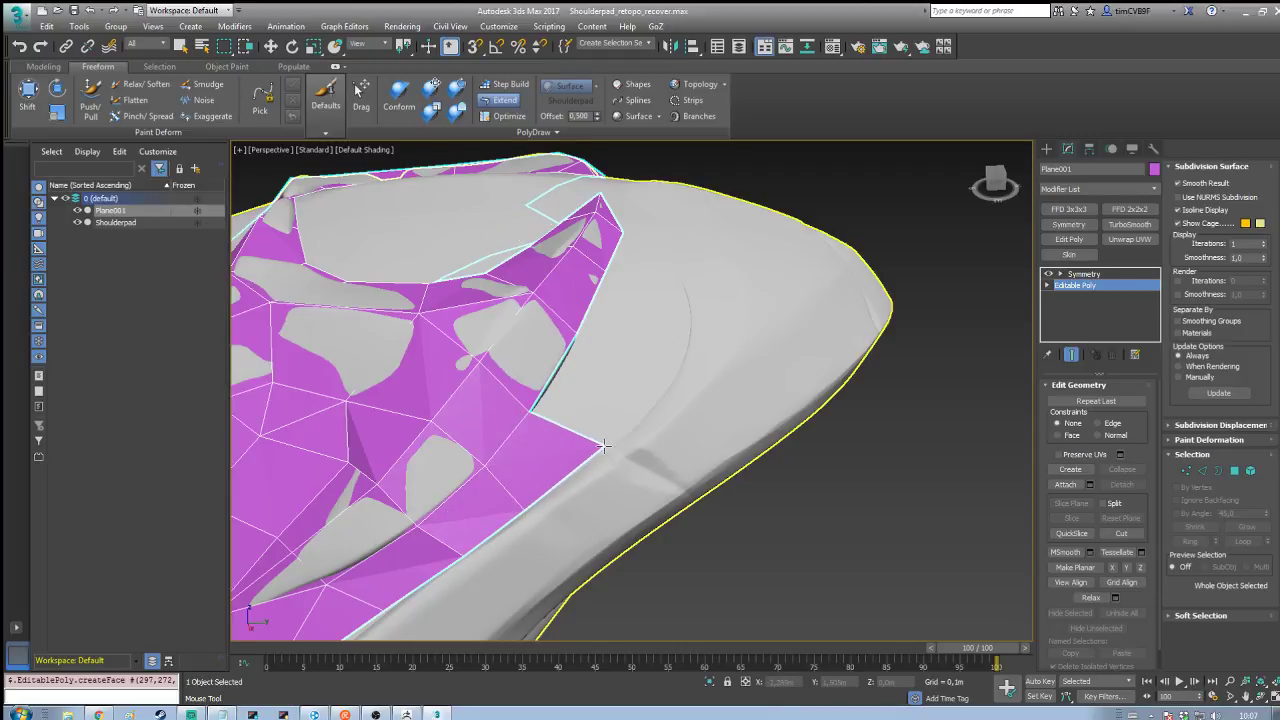
Step: Continue the rim row of polygons around the pad's upper end and join it at the centre line
middle_click_drag(604, 445, 558, 396, "alt")
middle_click_drag(597, 325, 579, 420, "alt")
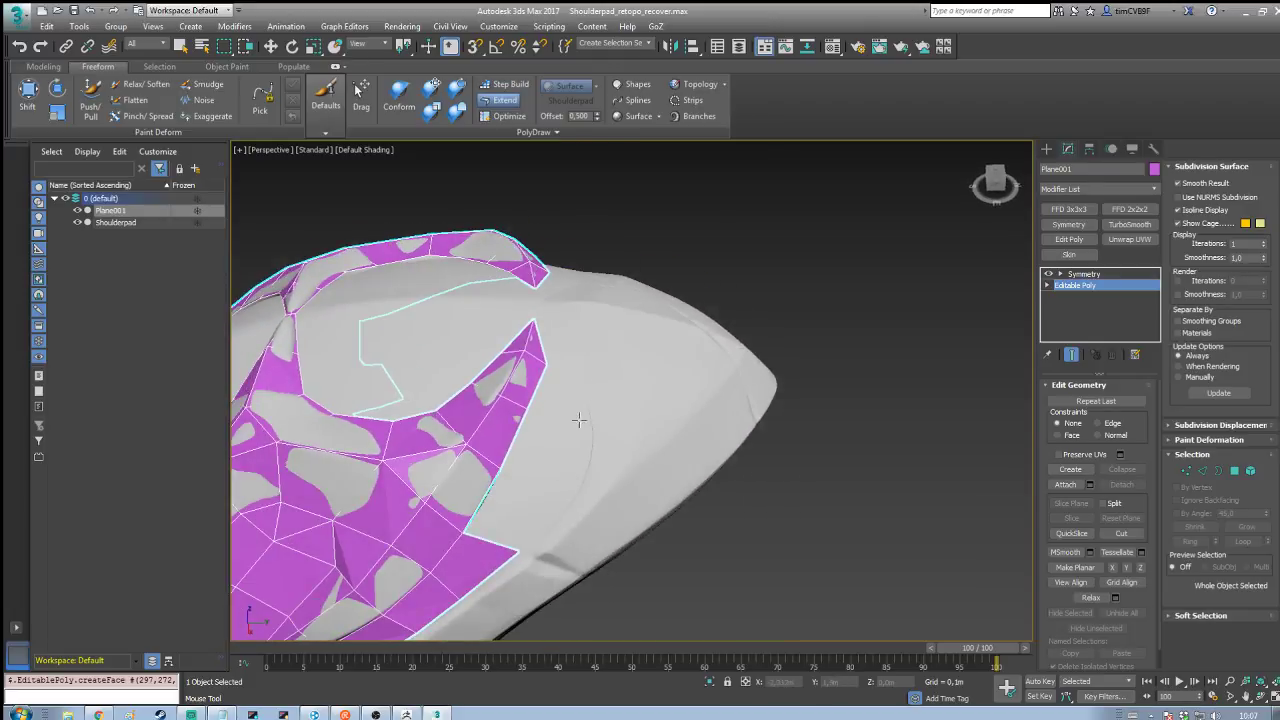
left_click_drag(512, 498, 569, 499, "shift")
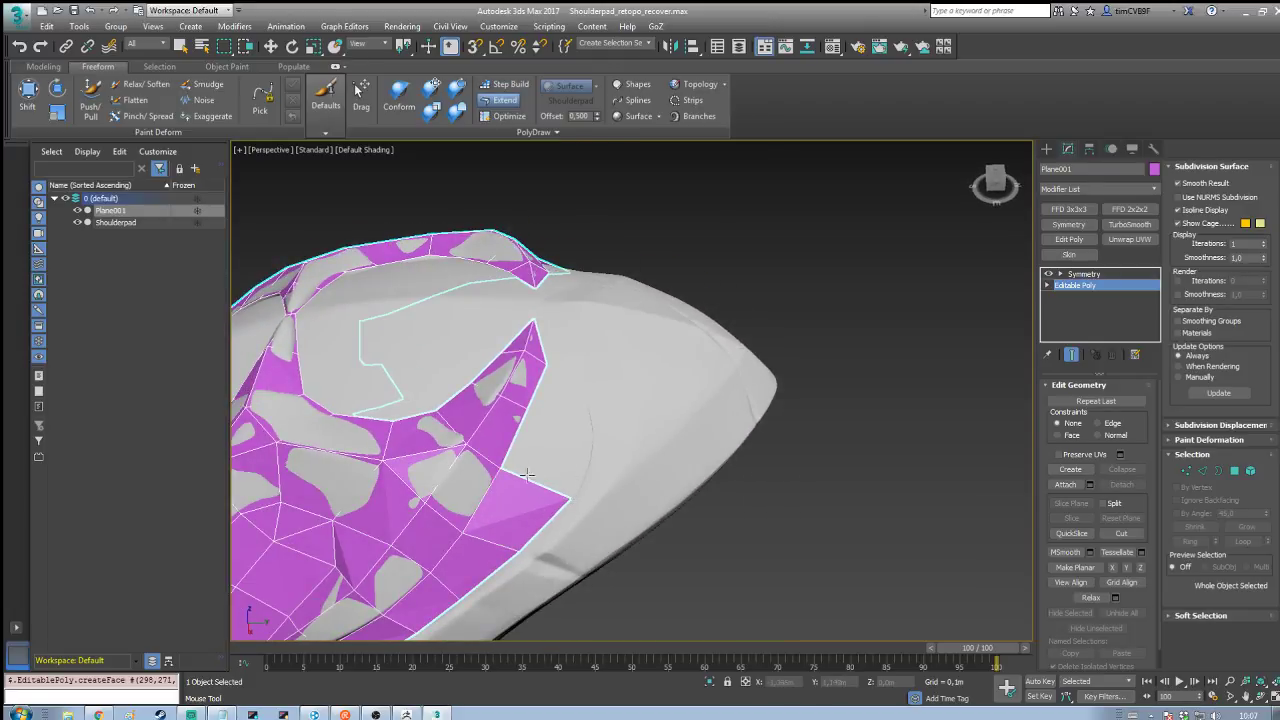
middle_click_drag(592, 414, 559, 518, "alt")
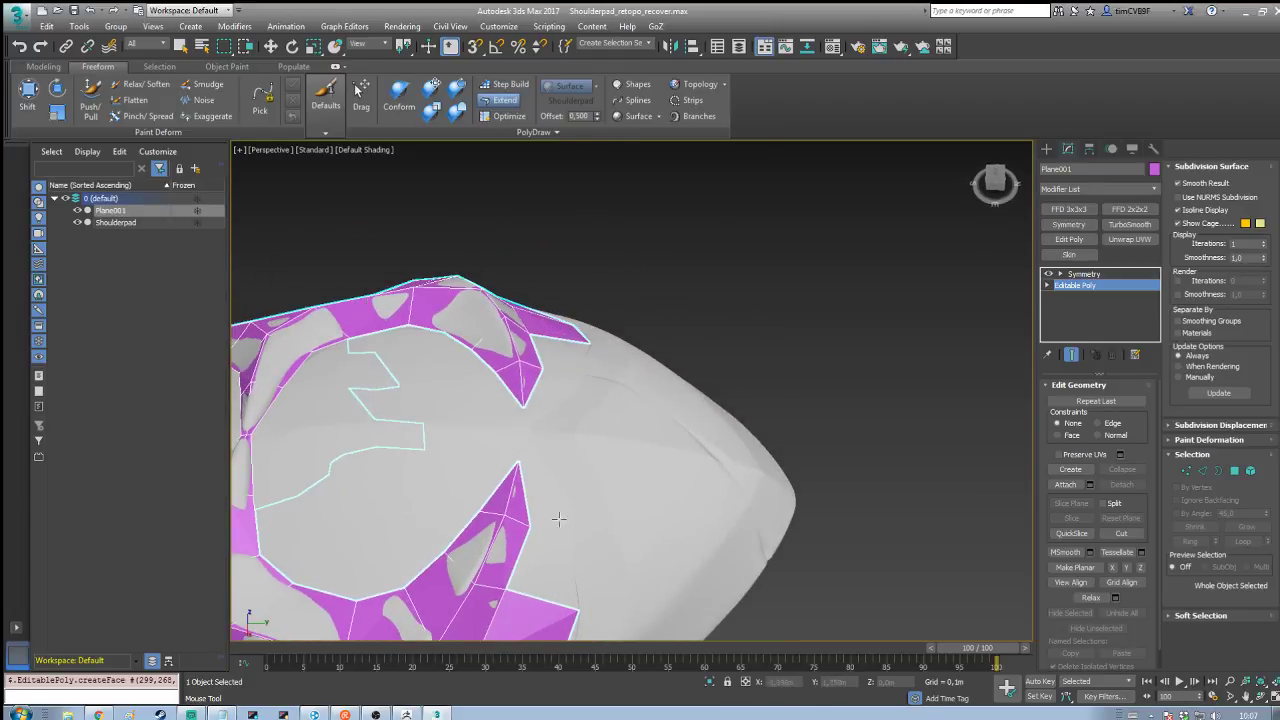
left_click_drag(509, 588, 508, 431)
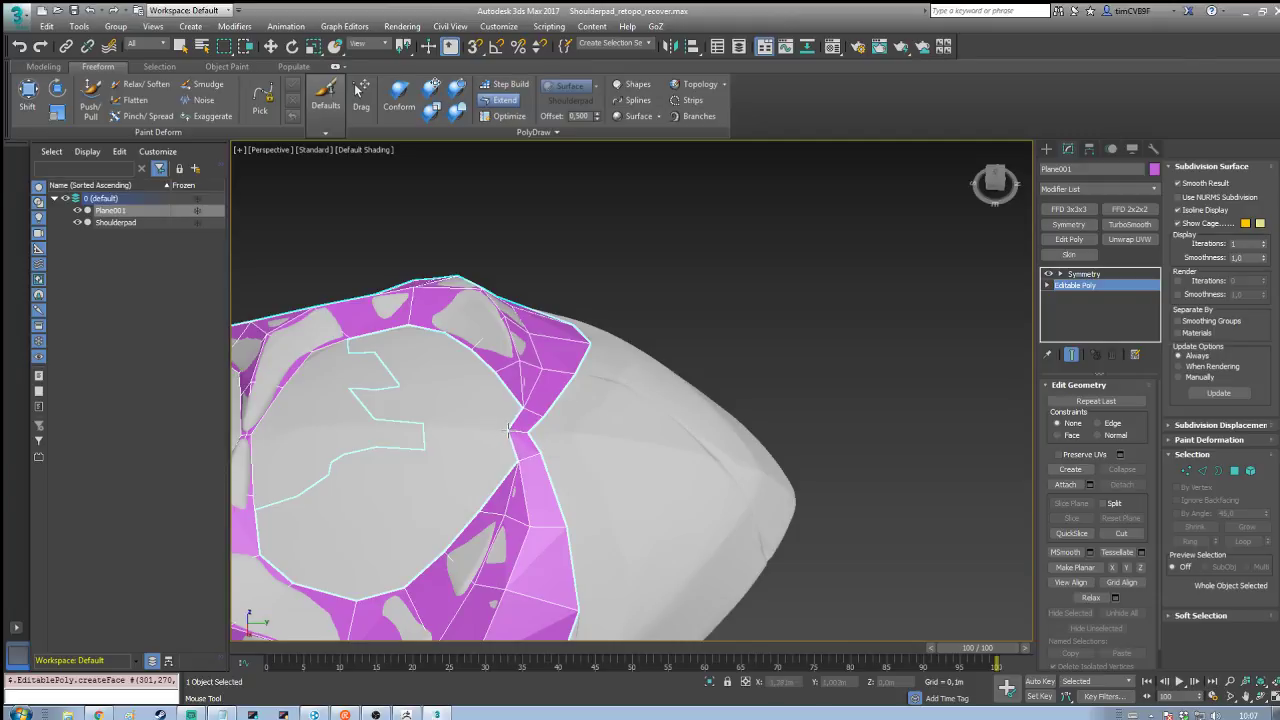
Step: Save the shoulder pad retopology scene
middle_click_drag(512, 440, 764, 385, "alt")
mouse_move(793, 339)
middle_mouse_down()
mouse_move(732, 311)
mouse_move(780, 306)
mouse_move(801, 324)
mouse_move(791, 340)
middle_mouse_up()
key("ctrl+s")
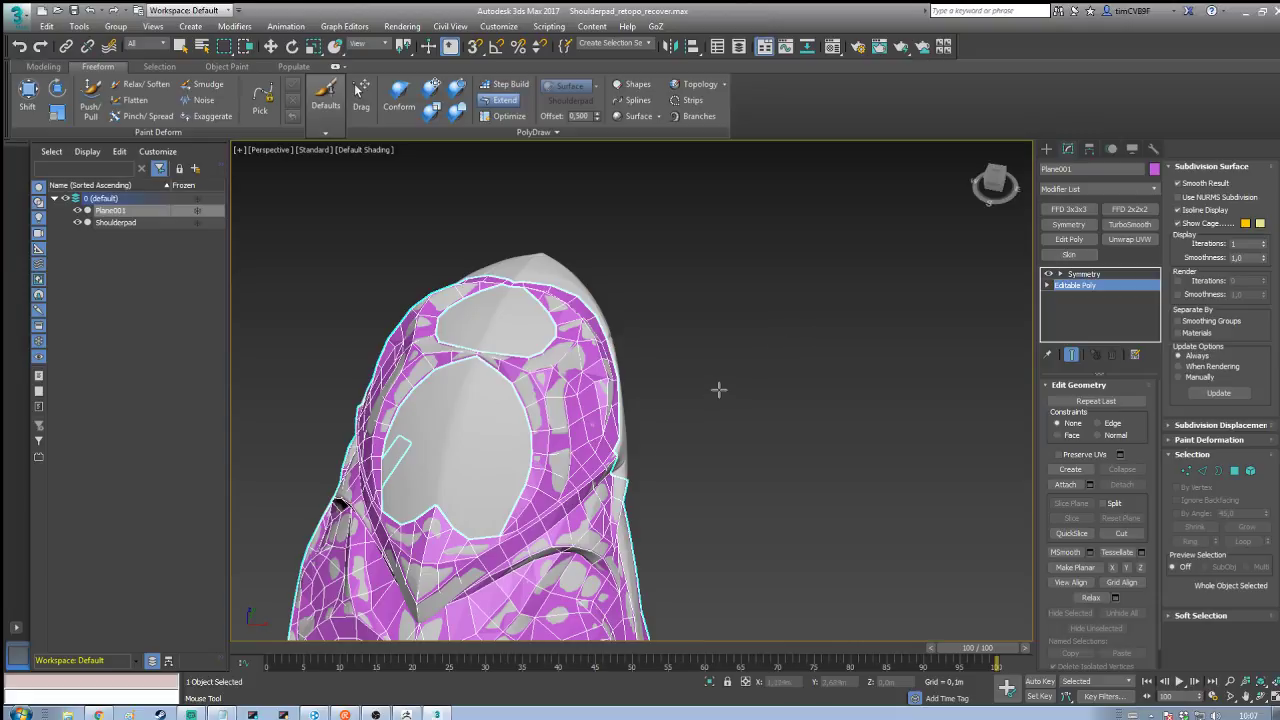
Step: Extend a strip of polygons along the centre line of the large oval hole and join it to the hole's upper edge
middle_click_drag(720, 386, 857, 306, "alt")
scroll(879, 331, "up", 5)
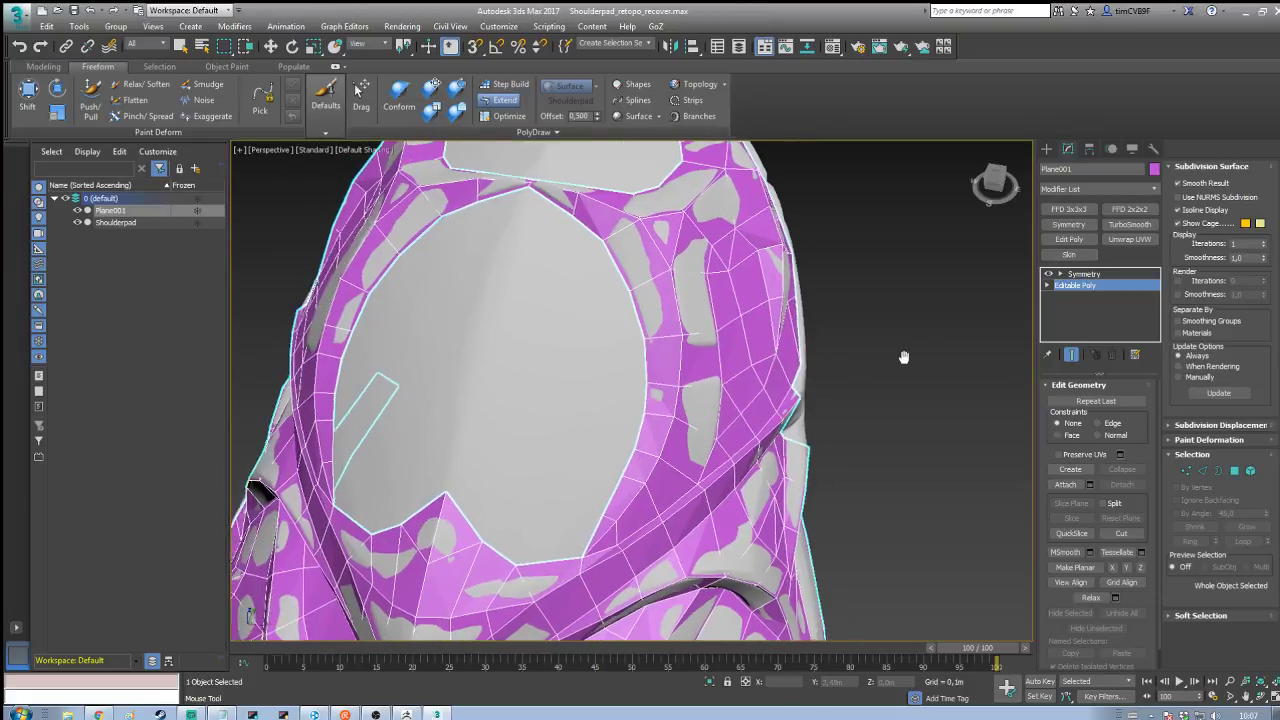
left_click_drag(504, 510, 547, 328, "shift")
mouse_move(547, 328)
middle_mouse_down("alt")
mouse_move(566, 262)
mouse_move(559, 342)
middle_mouse_up("alt")
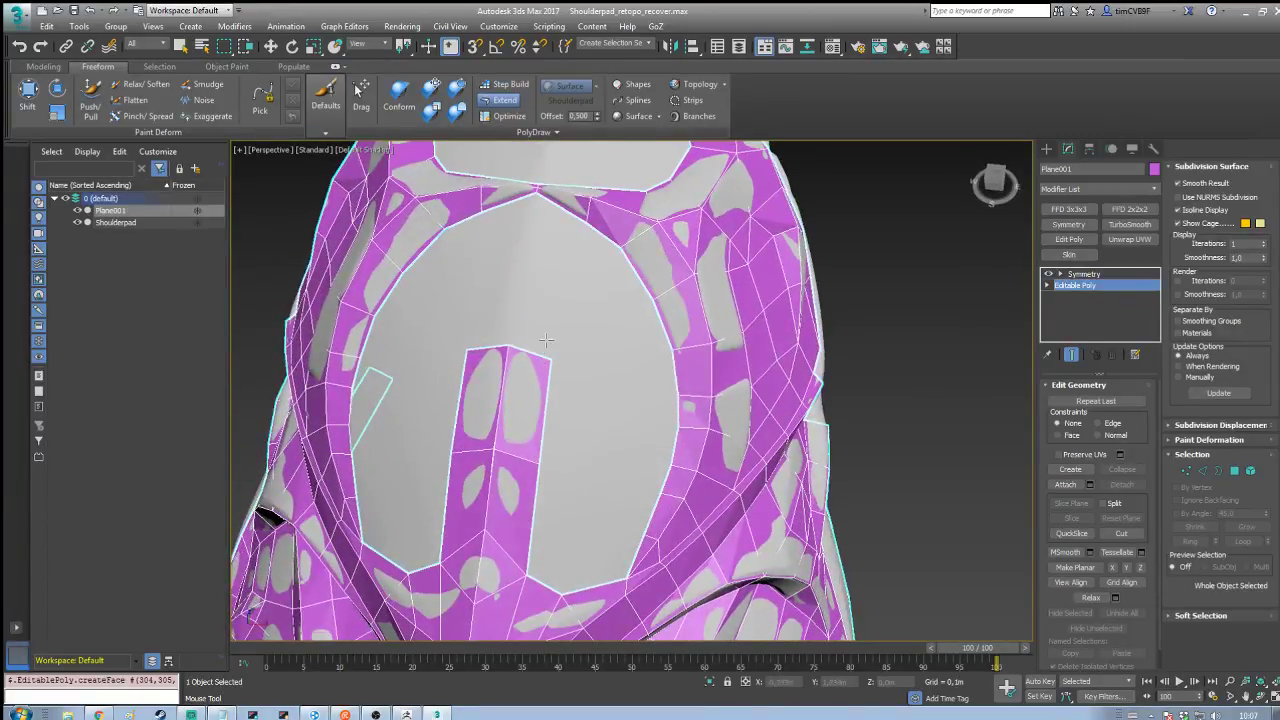
left_click_drag(524, 350, 551, 271, "shift")
middle_click_drag(589, 326, 543, 310, "alt")
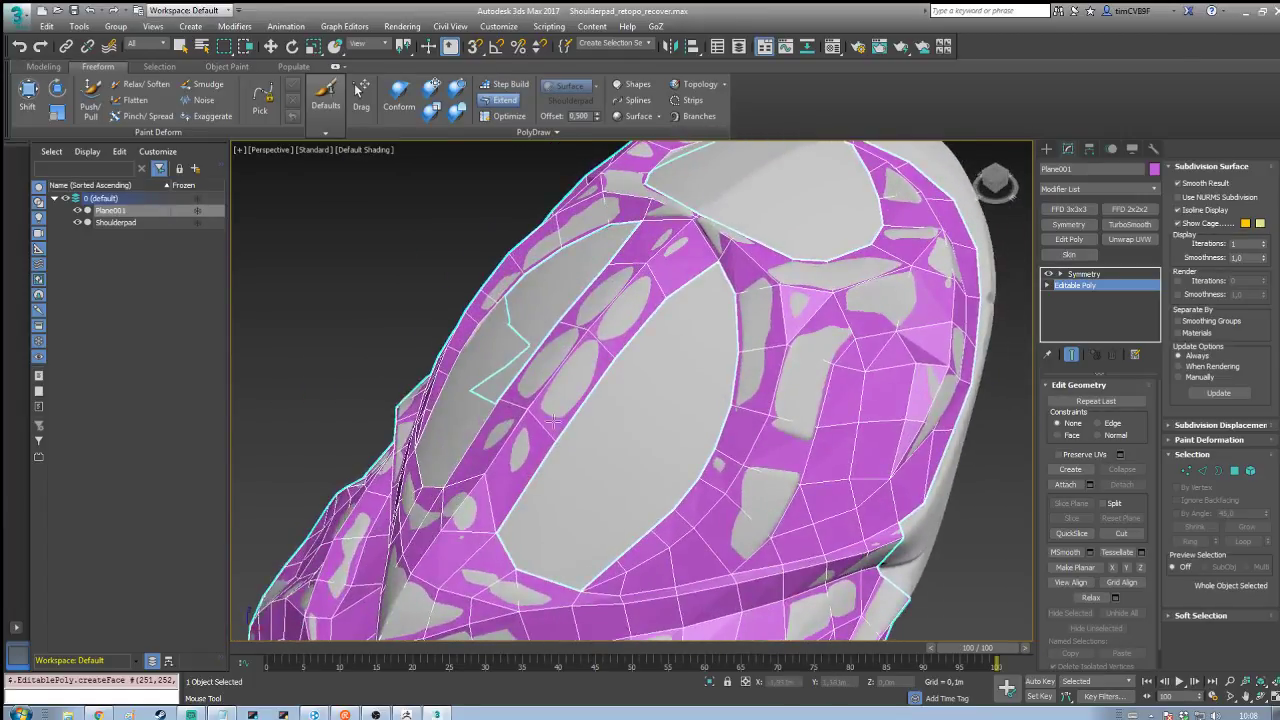
Step: Move the vertices of the centre strip down the surface to space its polygon rows more evenly
left_click_drag(545, 446, 543, 464, "ctrl+alt+shift")
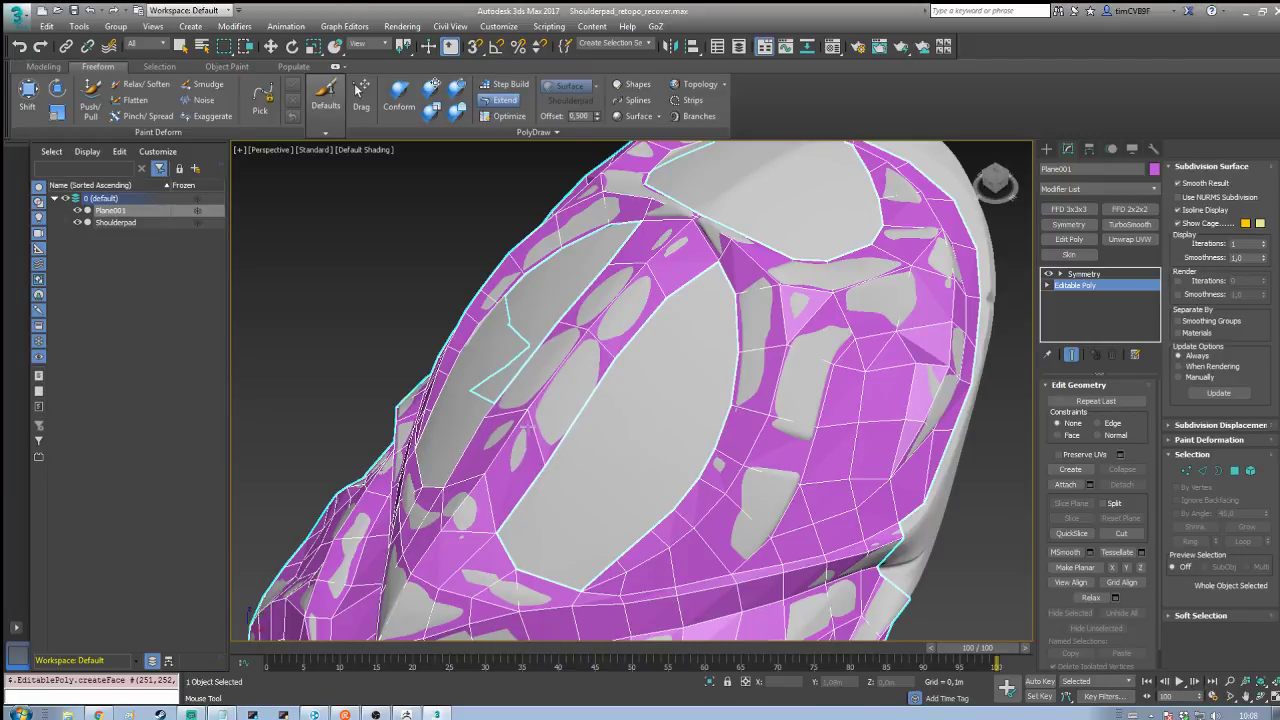
mouse_move(523, 419)
left_mouse_down("ctrl+alt+shift")
mouse_move(516, 435)
mouse_move(514, 424)
left_mouse_up("ctrl+alt+shift")
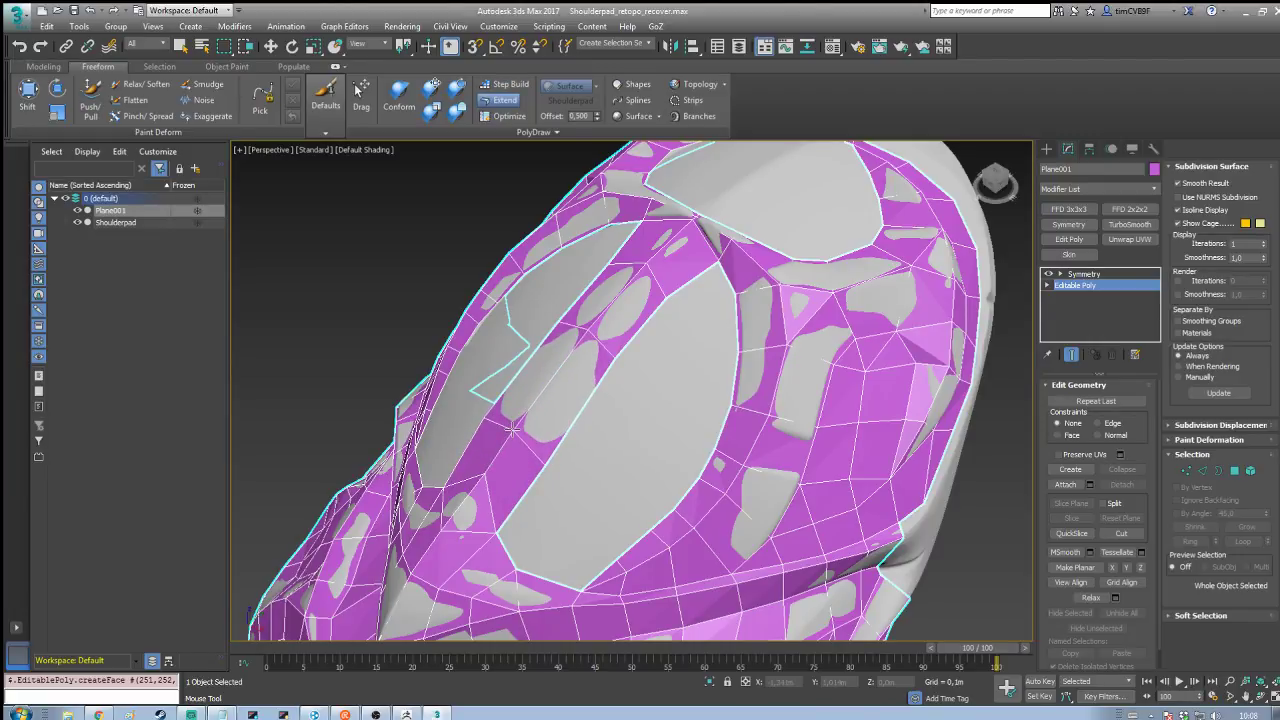
left_click_drag(610, 359, 602, 373, "ctrl+alt+shift")
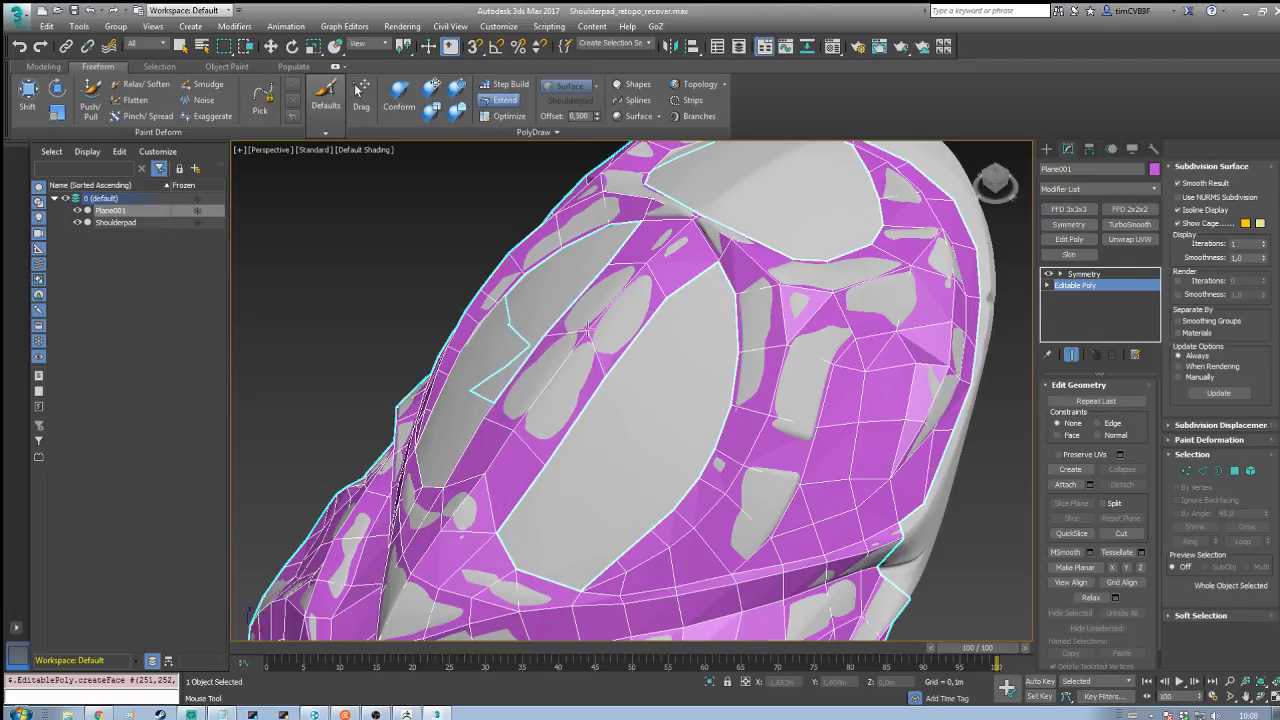
left_click_drag(587, 329, 572, 349, "ctrl+alt+shift")
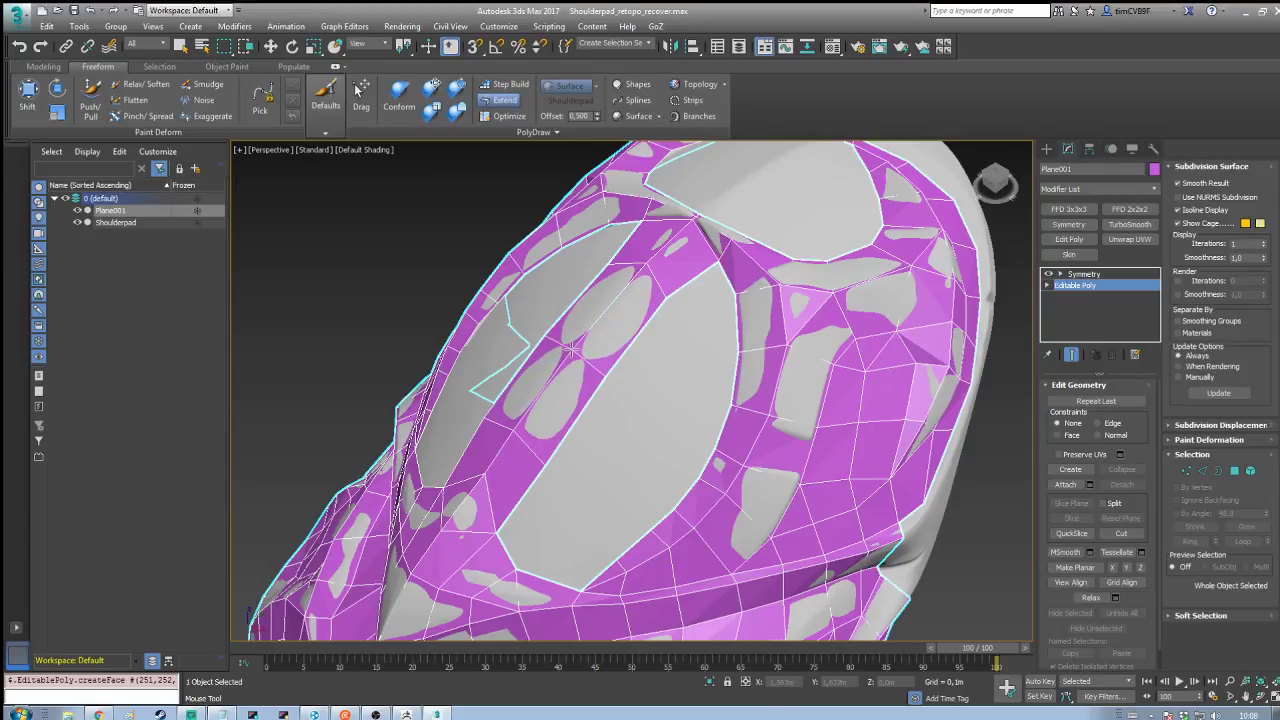
middle_click_drag(641, 331, 592, 473, "alt")
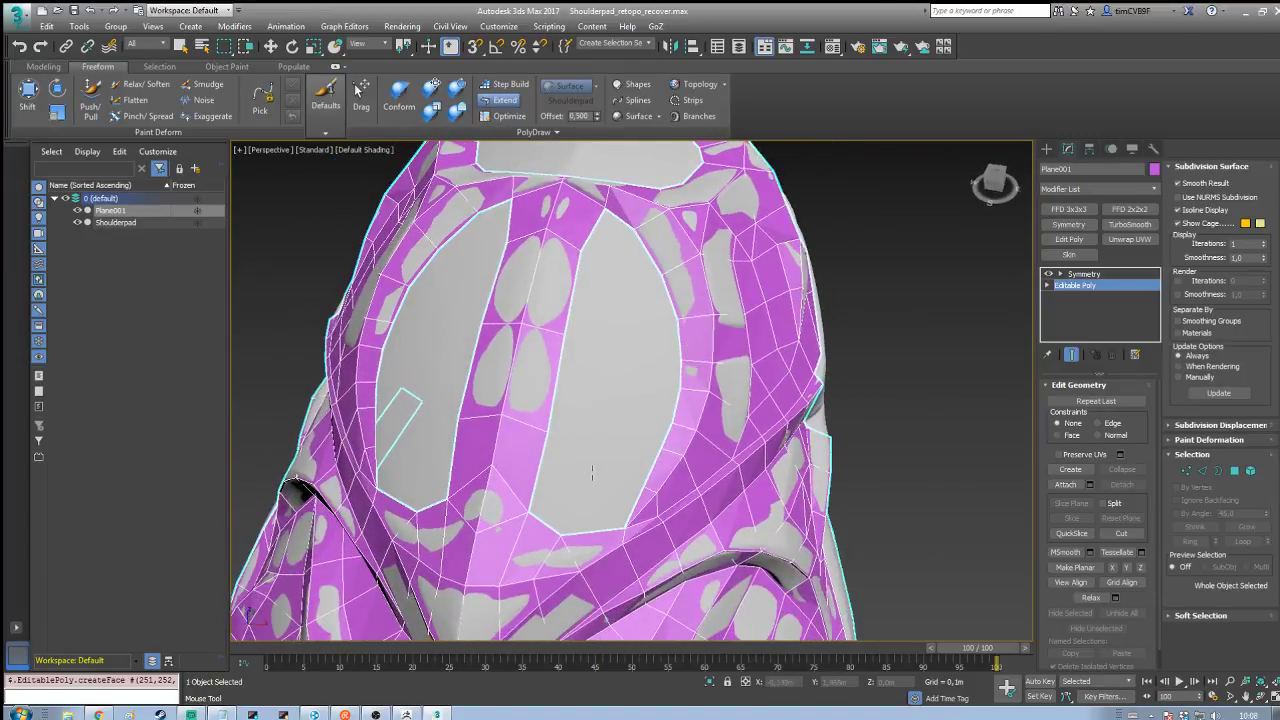
Step: Fill the lower end of the oval hole and add a column of polygons along the side of the centre strip
left_click_drag(531, 513, 632, 507)
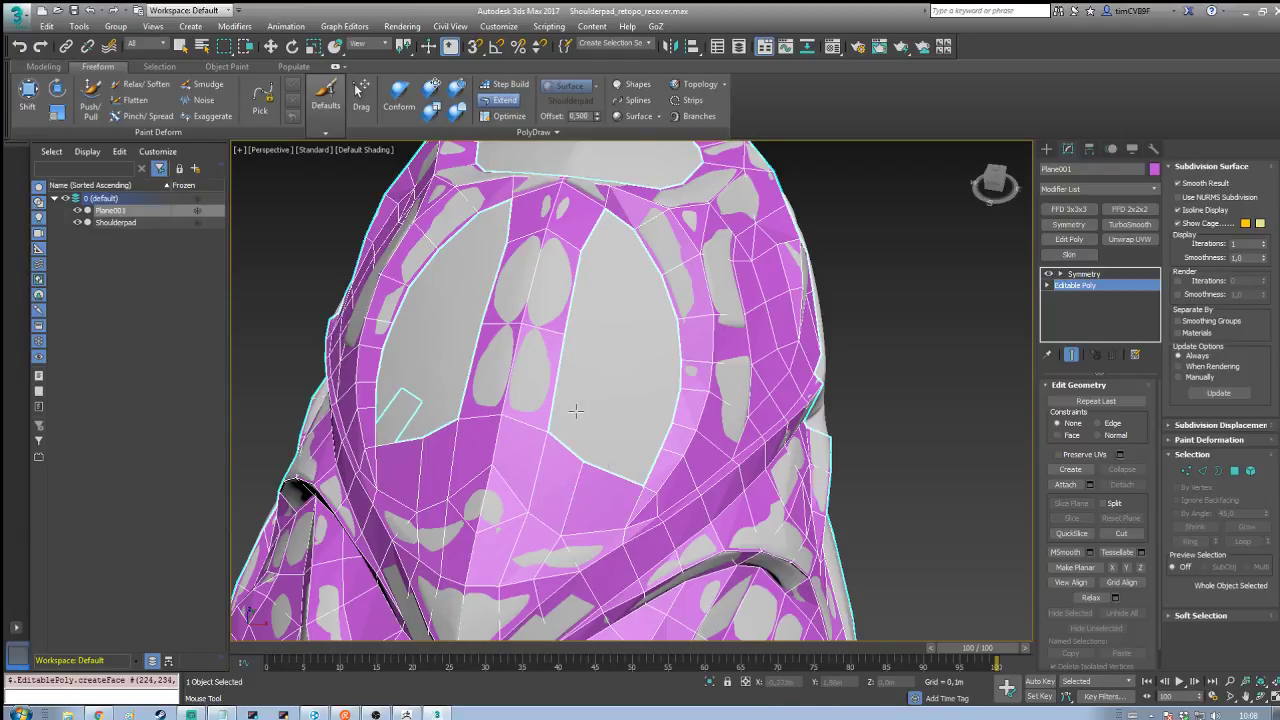
left_click_drag(550, 431, 616, 354)
middle_click_drag(616, 354, 598, 322, "alt")
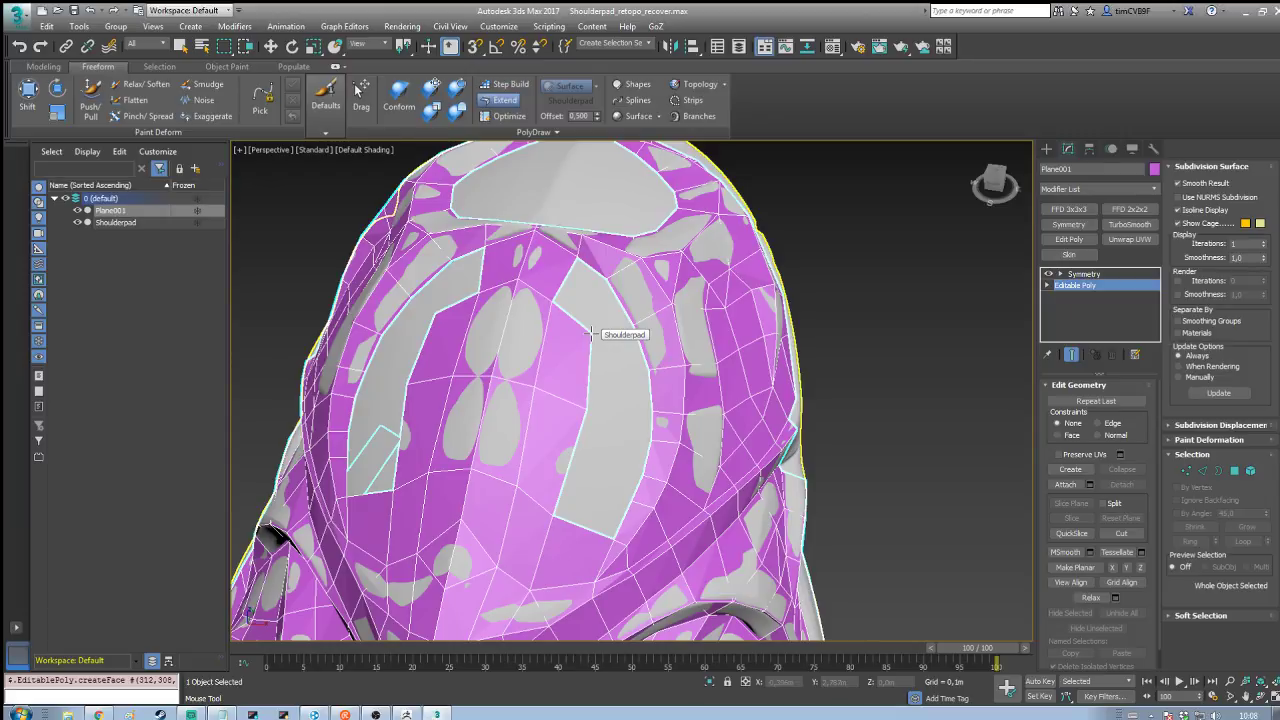
Step: Fill the upper part of the remaining curved gap with quads and a triangle, joining the centre polygons to the hole's outer edge
middle_click_drag(675, 310, 619, 313, "alt")
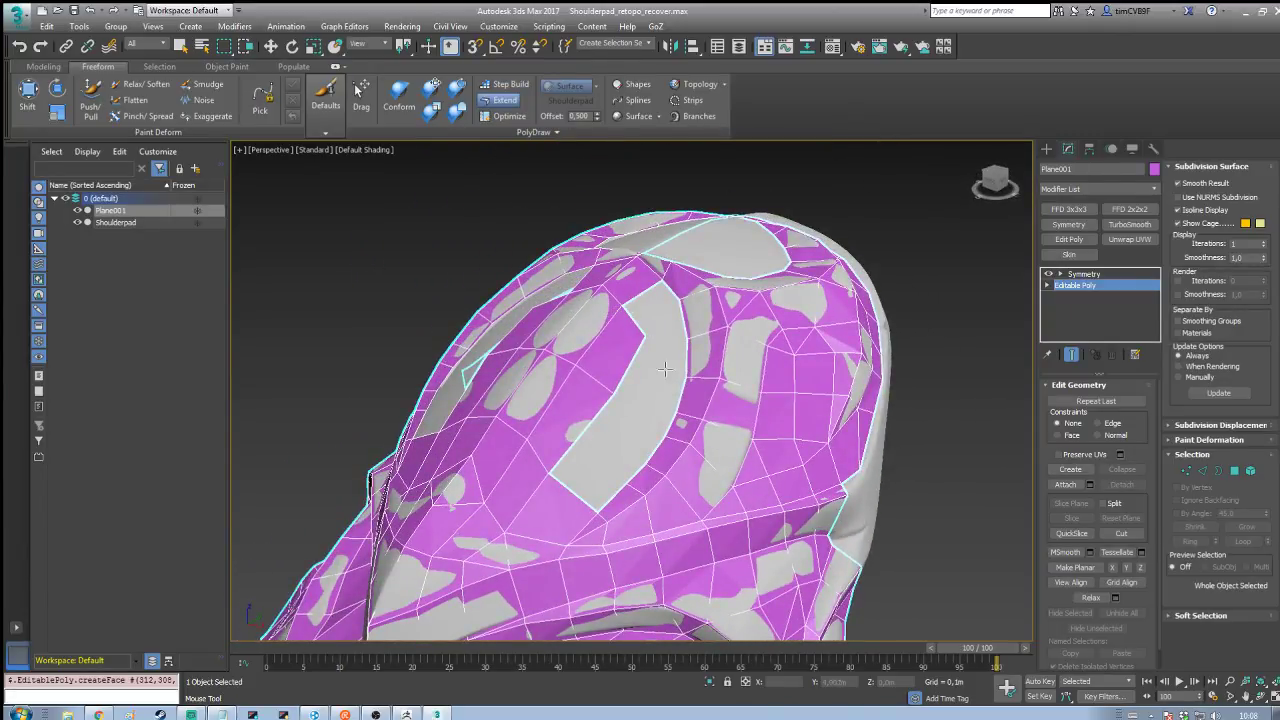
scroll(641, 410, "up", 4)
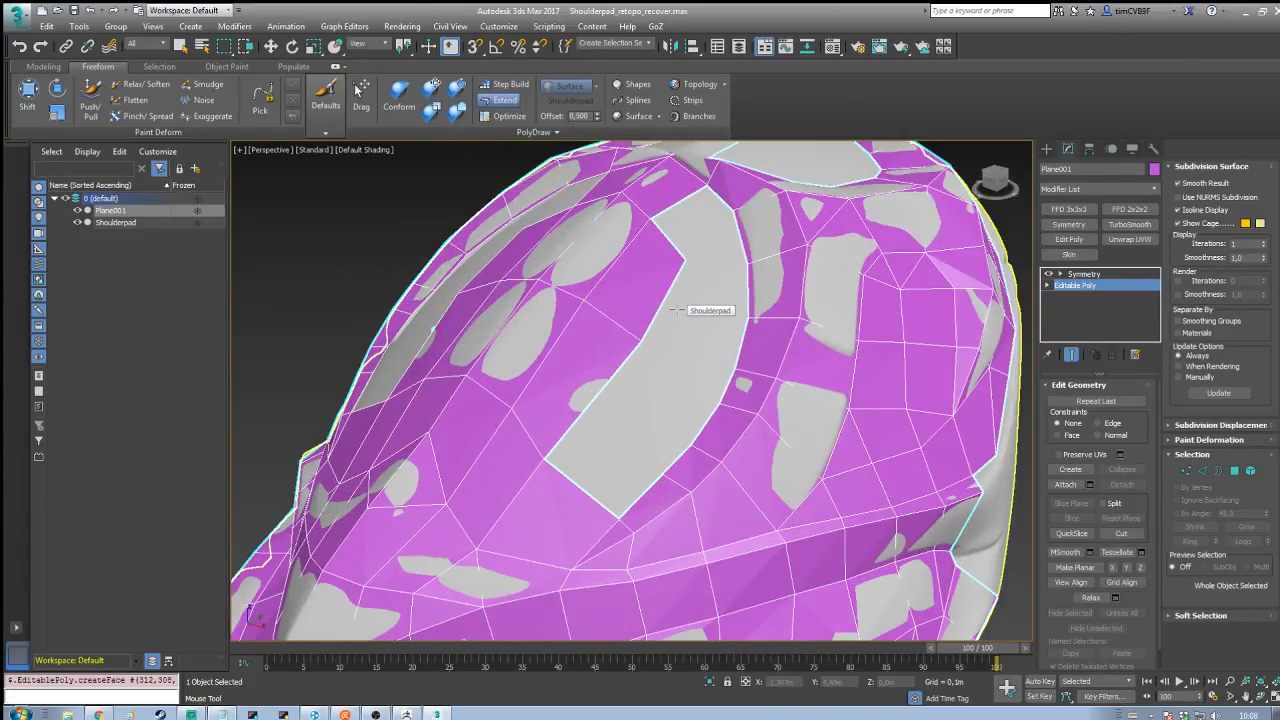
middle_click_drag(674, 415, 691, 287, "alt")
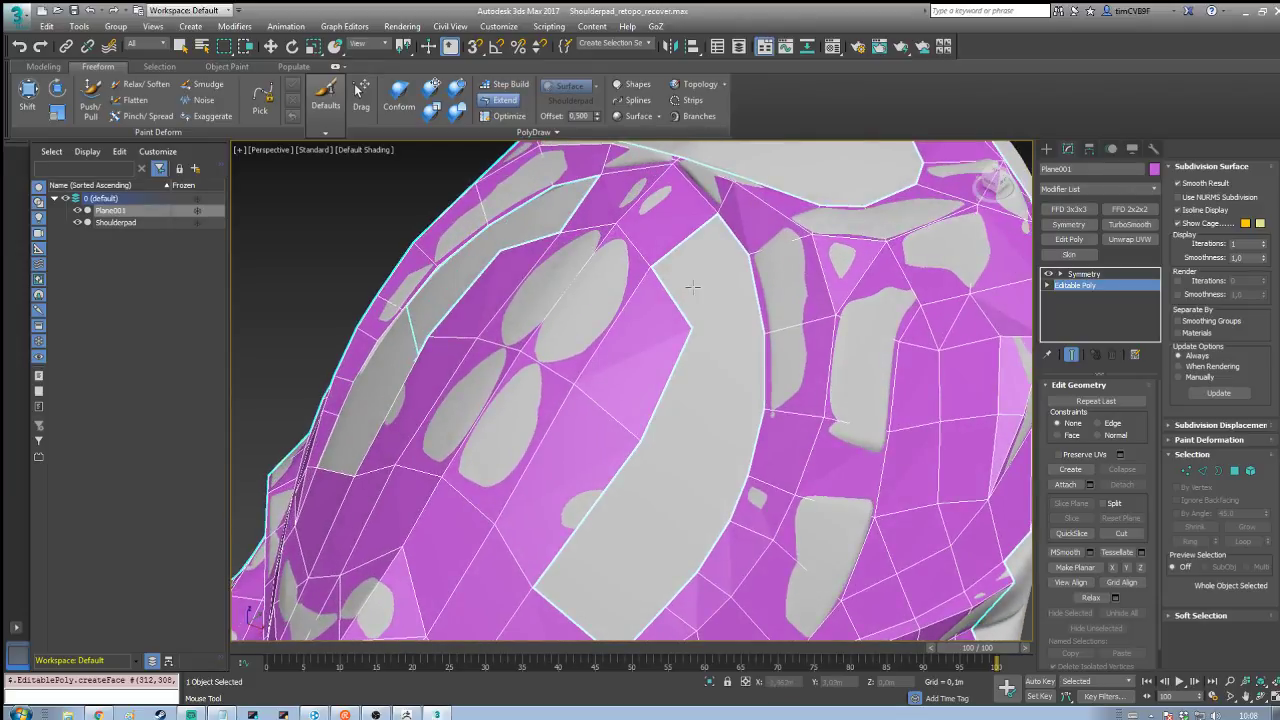
left_click_drag(690, 326, 761, 300)
left_click(698, 232, "shift")
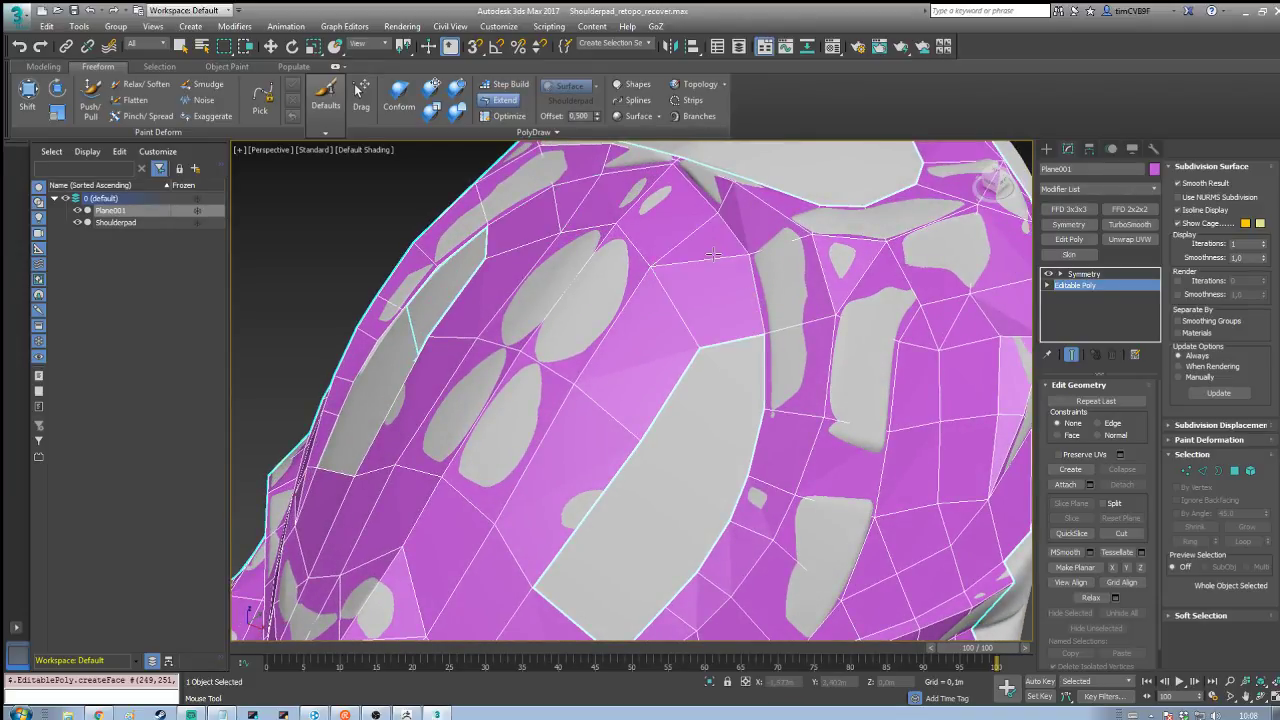
left_click(683, 403, "shift")
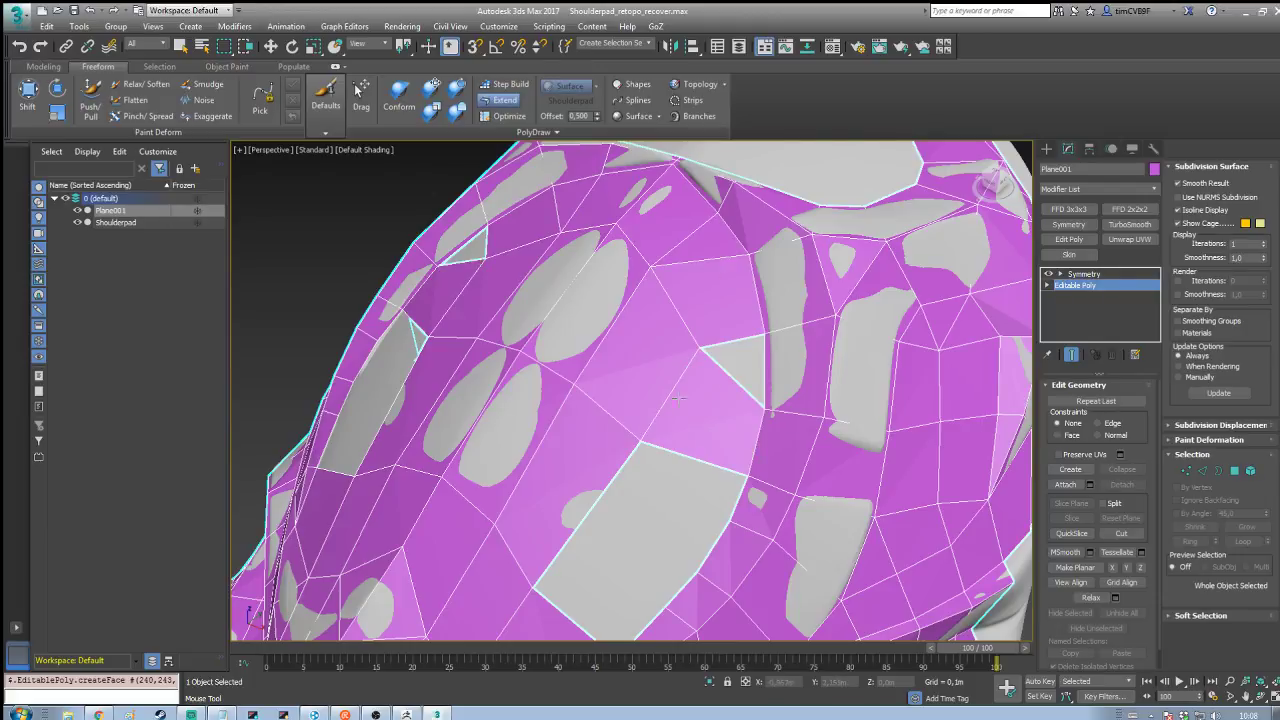
left_click(741, 388, "shift")
middle_click_drag(741, 380, 731, 317, "alt")
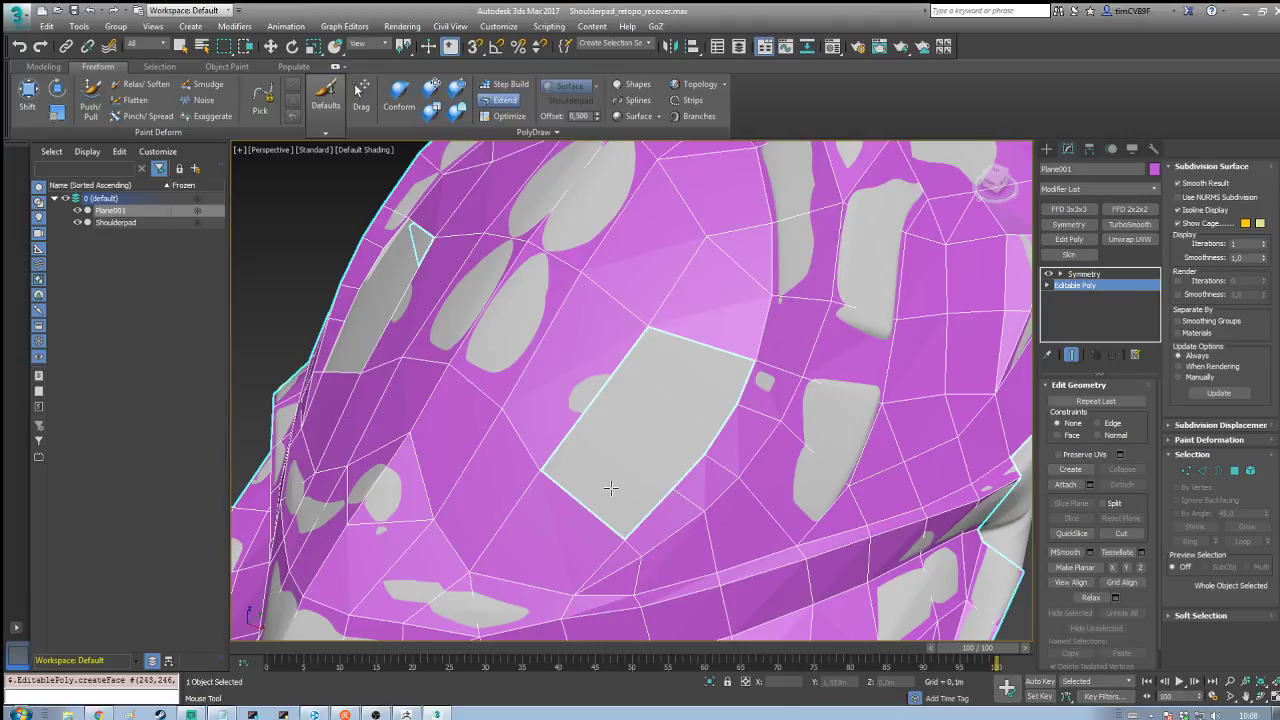
Step: Close the last four-sided gap in the oval area with a quad and a triangle at each end
left_click_drag(623, 398, 725, 427, "ctrl+alt")
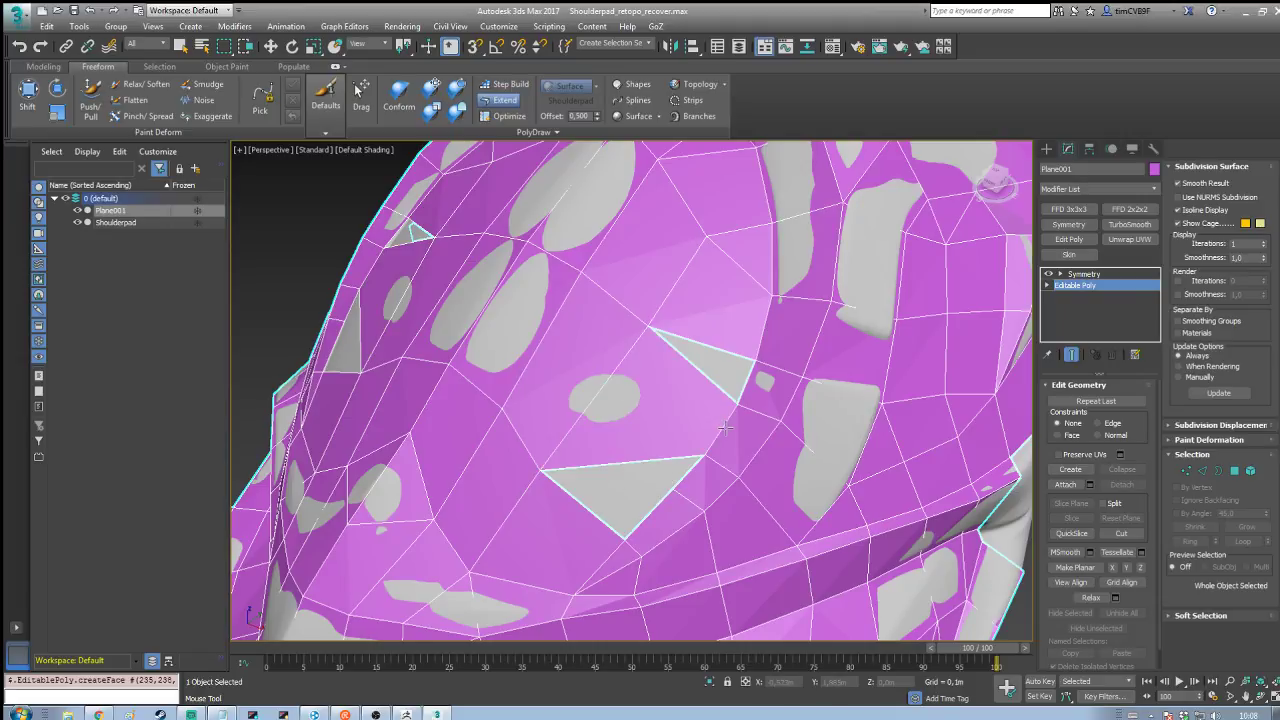
left_click_drag(734, 363, 719, 384, "ctrl+alt")
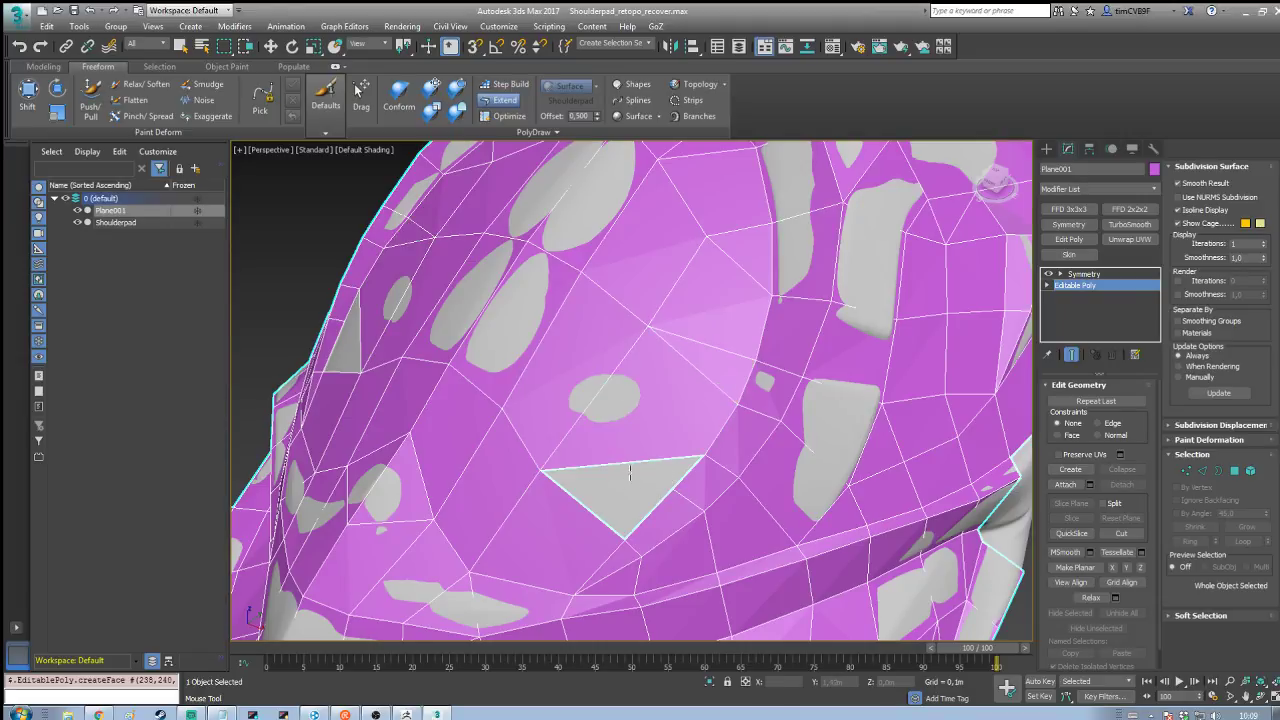
left_click_drag(632, 485, 649, 512, "ctrl+alt")
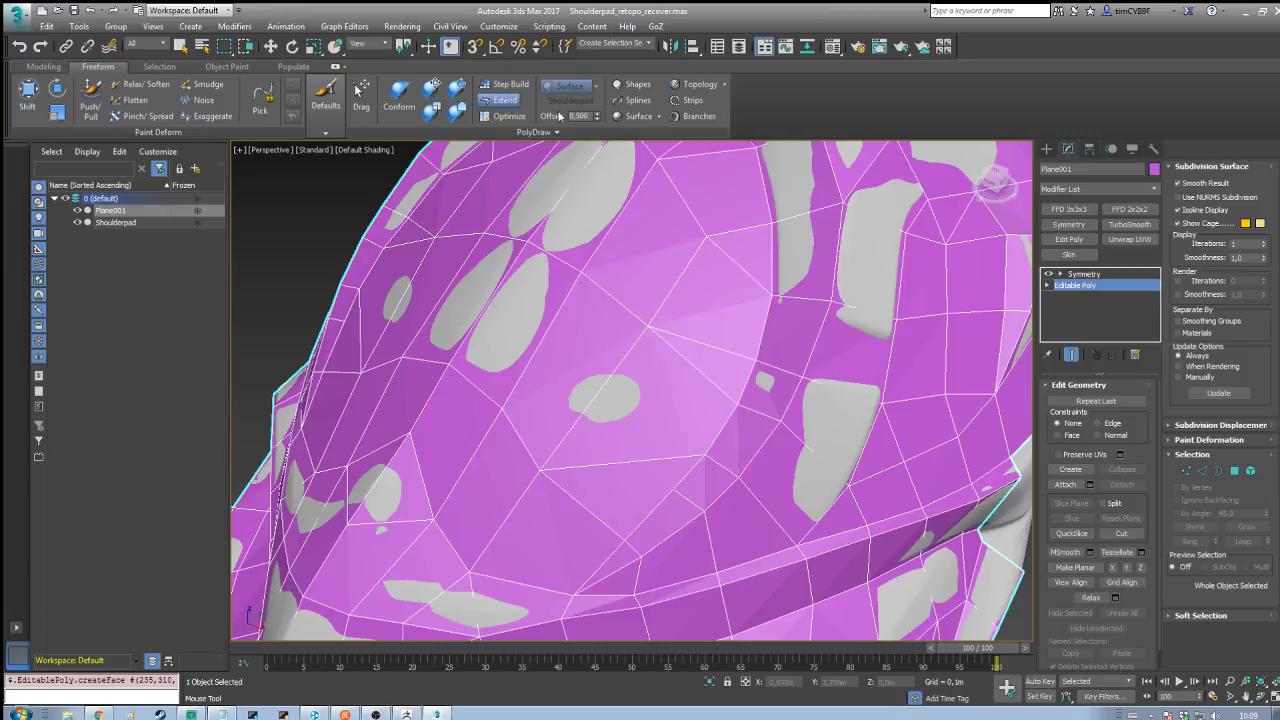
Step: Use PolyDraw Optimize to connect vertices and clean up the triangles in the newly filled oval area
left_click(509, 116)
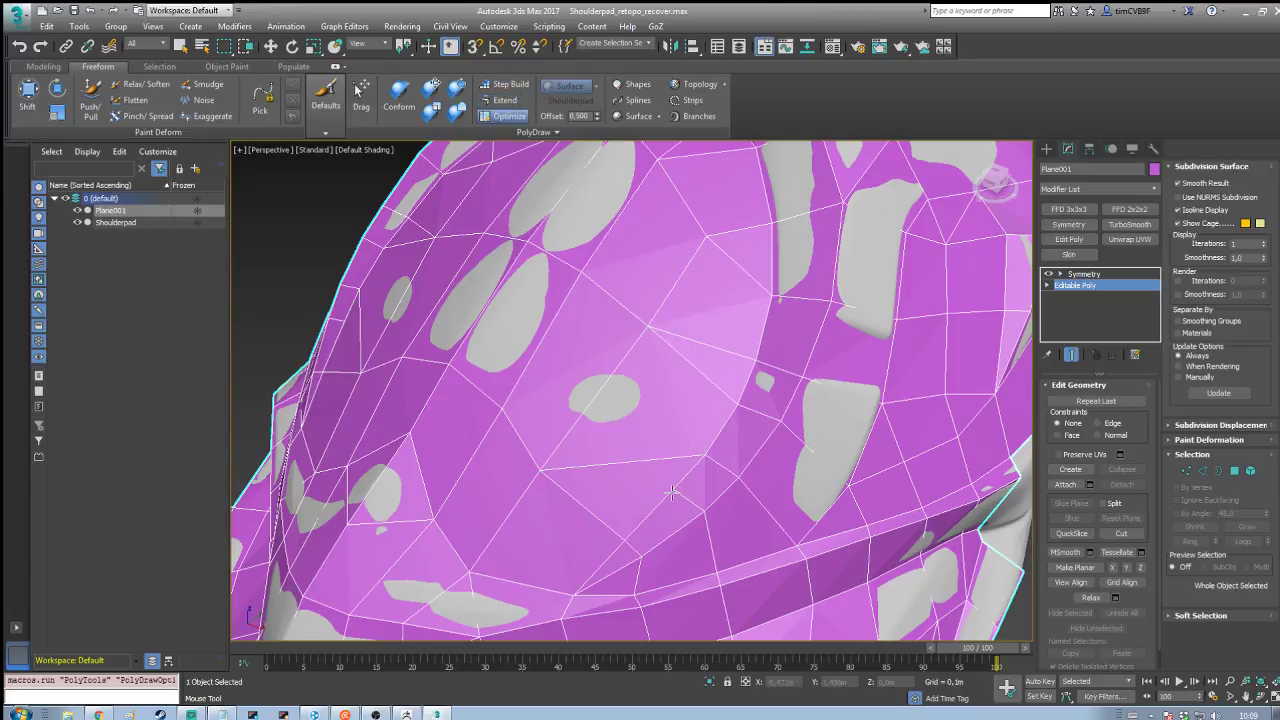
left_click_drag(672, 491, 536, 473, "ctrl")
middle_click_drag(653, 399, 561, 371, "alt")
scroll(561, 371, "up", 2)
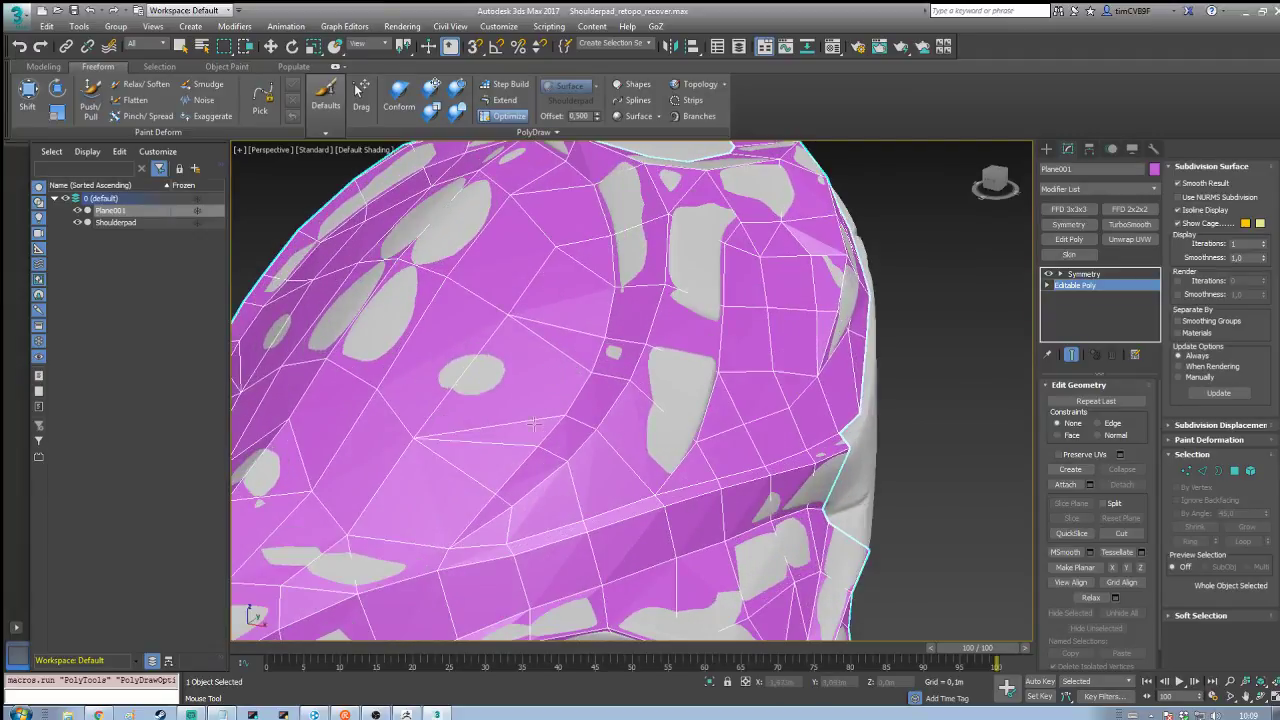
left_click_drag(518, 336, 508, 316, "ctrl")
left_click(505, 117)
scroll(572, 380, "down", 3)
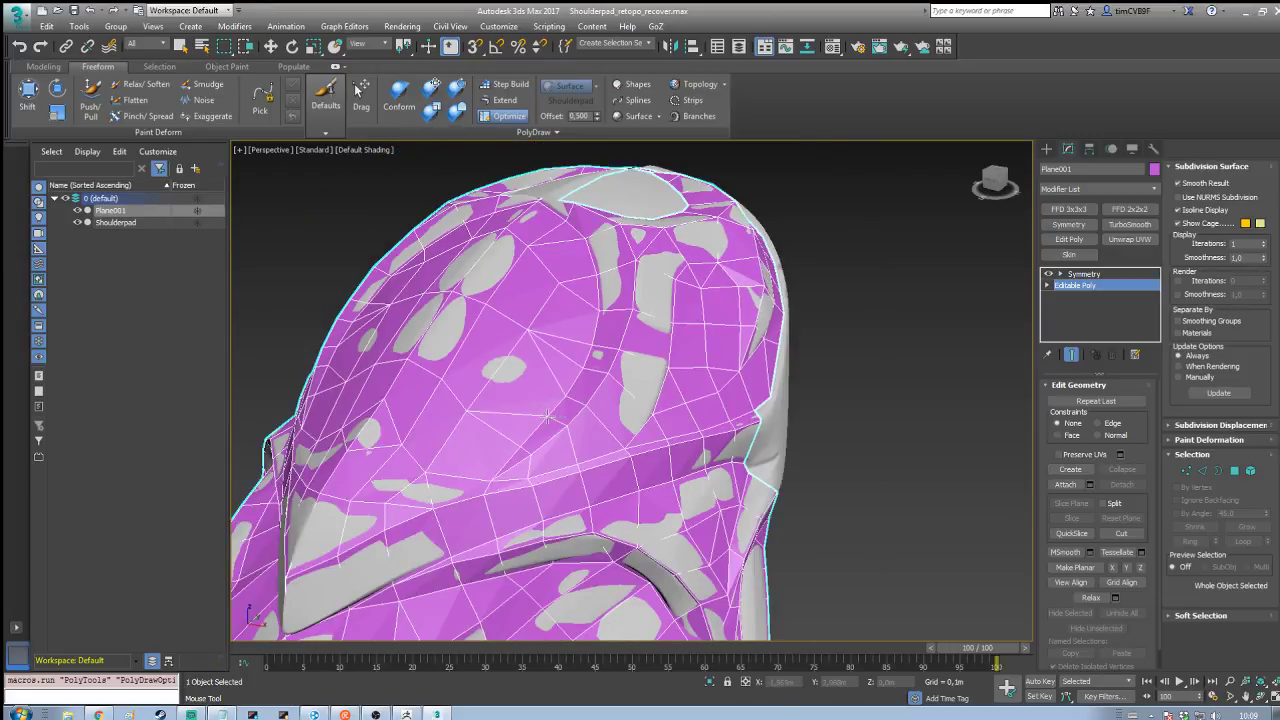
left_click_drag(548, 416, 530, 324)
middle_click_drag(560, 324, 607, 351, "alt")
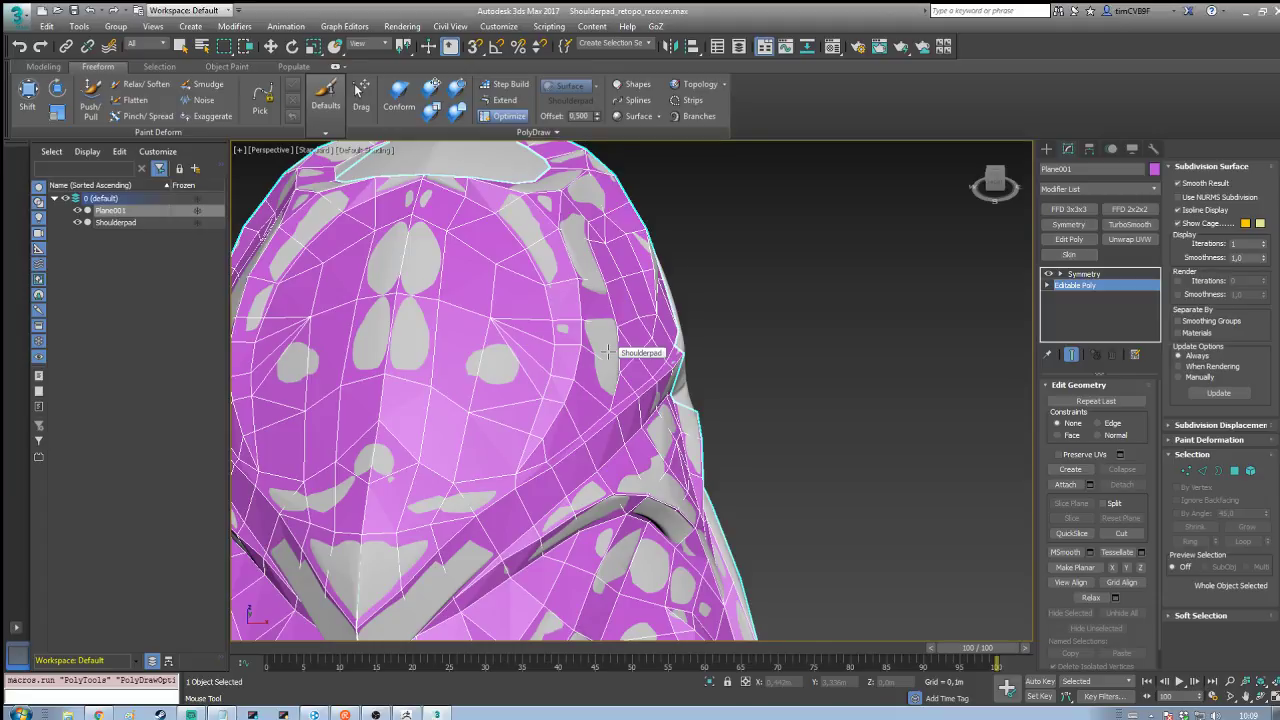
Step: Extend the near edge of the top opening with a pair of mirrored polygons at the centre line
scroll(723, 363, "down", 5)
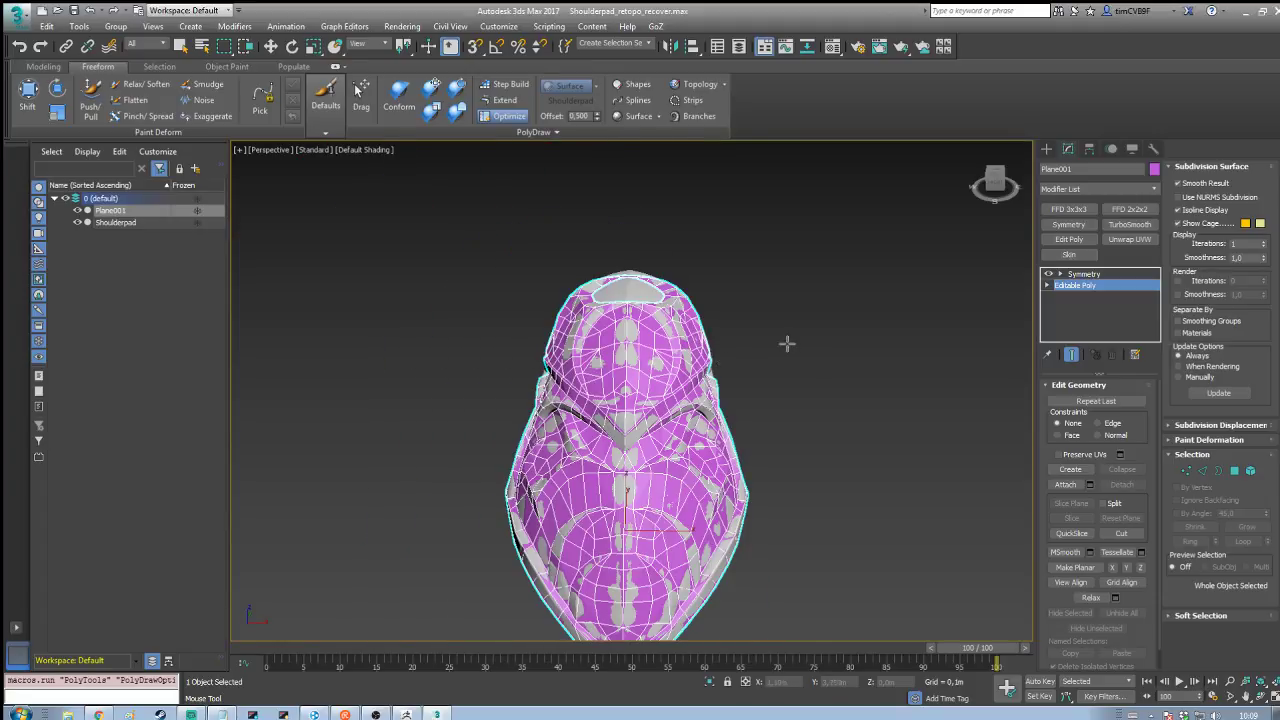
middle_click_drag(786, 346, 812, 372, "alt")
scroll(697, 349, "up", 6)
left_click(503, 100)
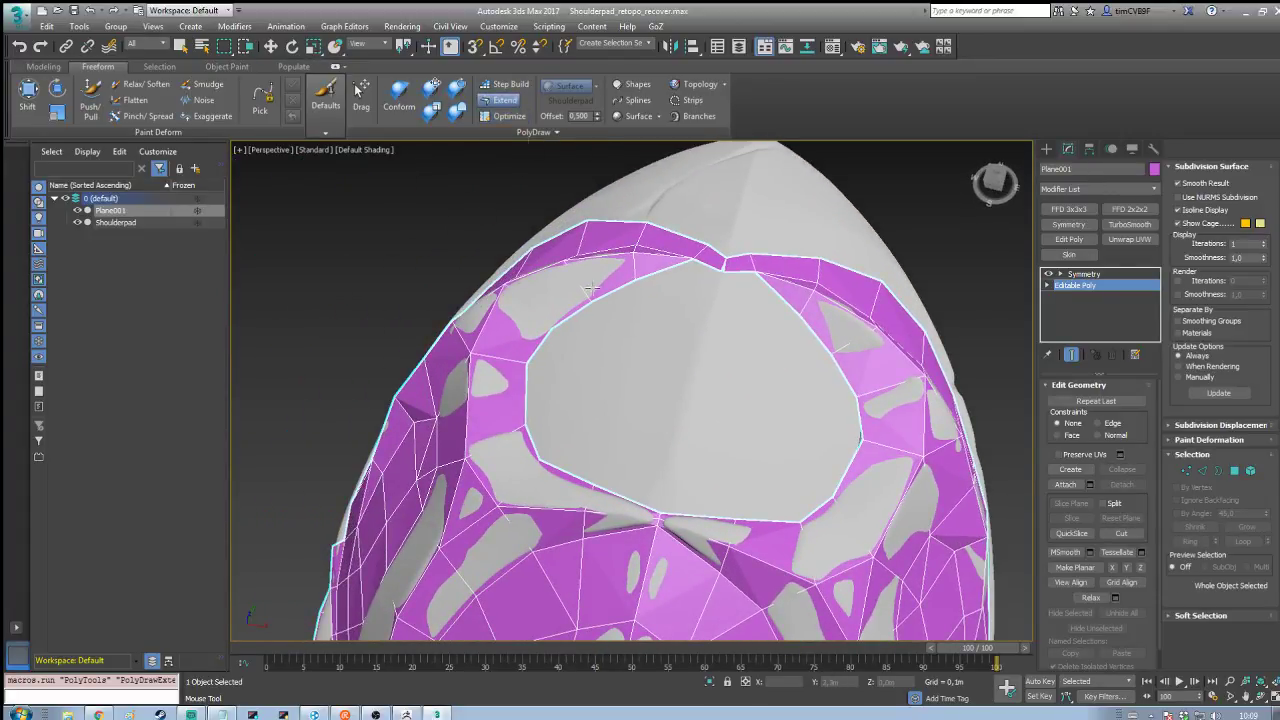
left_click_drag(690, 512, 716, 447, "shift")
middle_click_drag(753, 378, 641, 360)
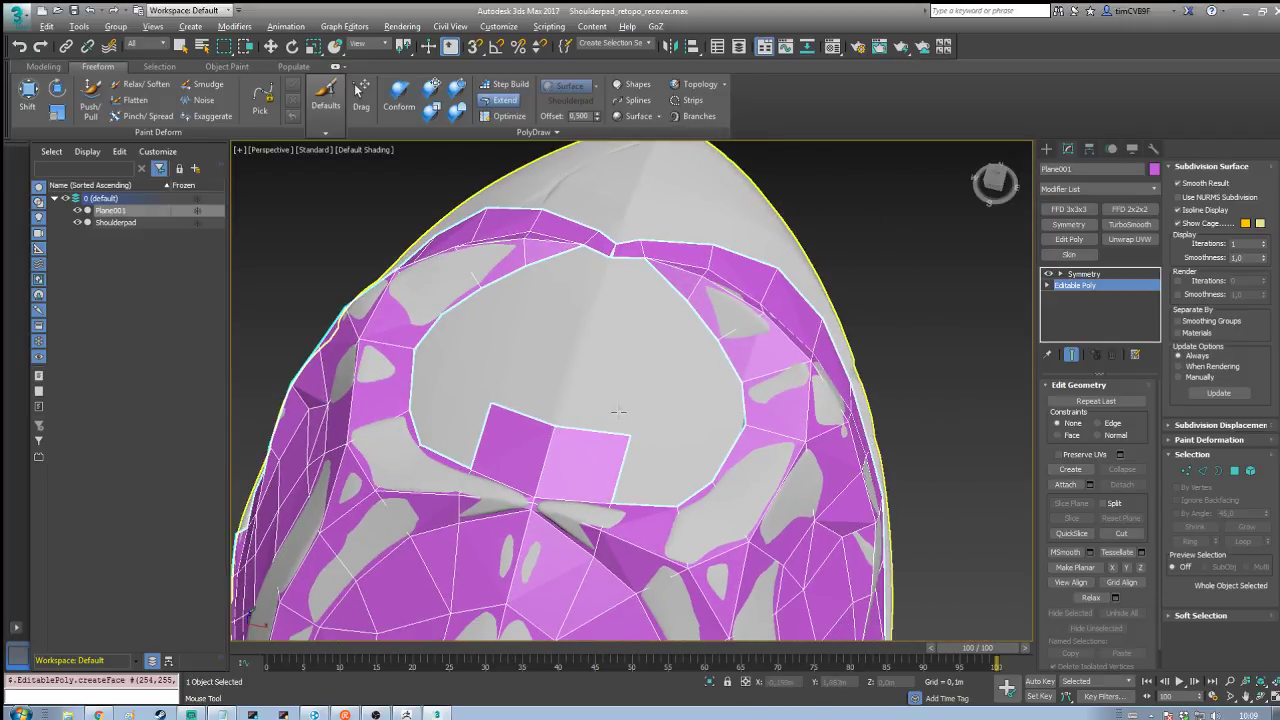
Step: Extend the centre strip with a second row of polygons toward the far rim of the top opening
middle_click_drag(618, 412, 646, 412, "alt")
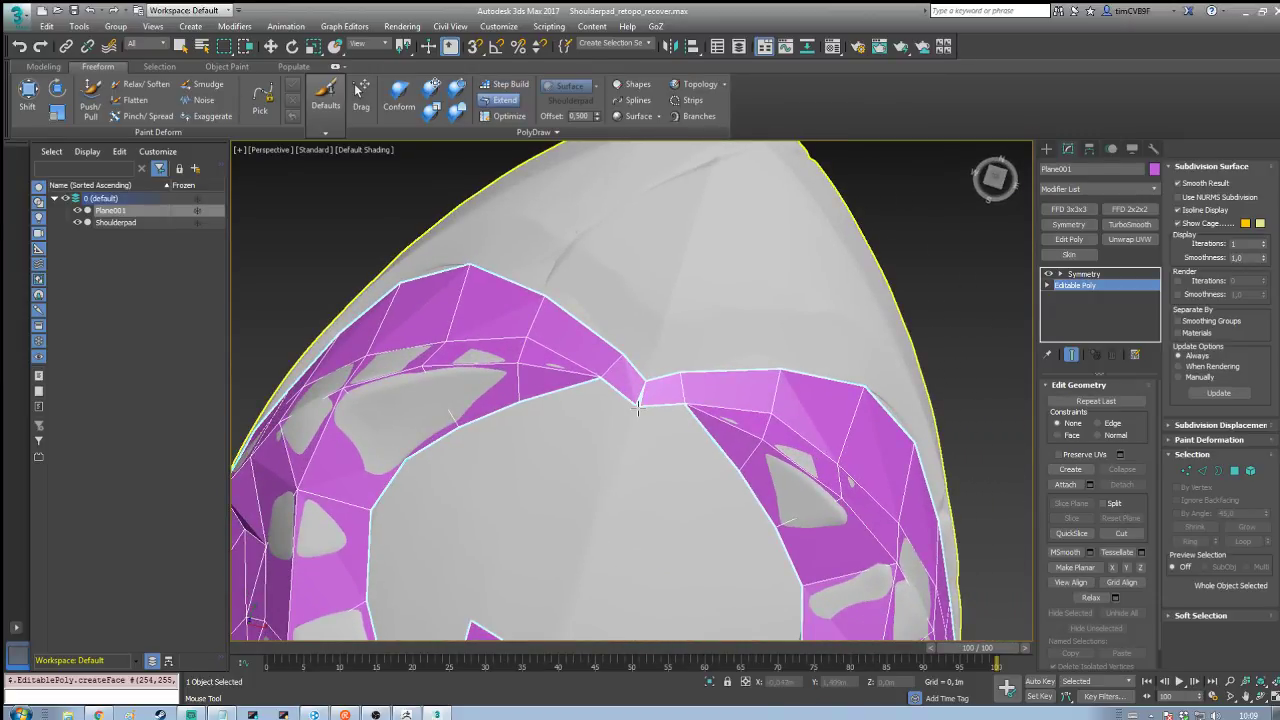
left_click(638, 407)
middle_click_drag(621, 526, 589, 428)
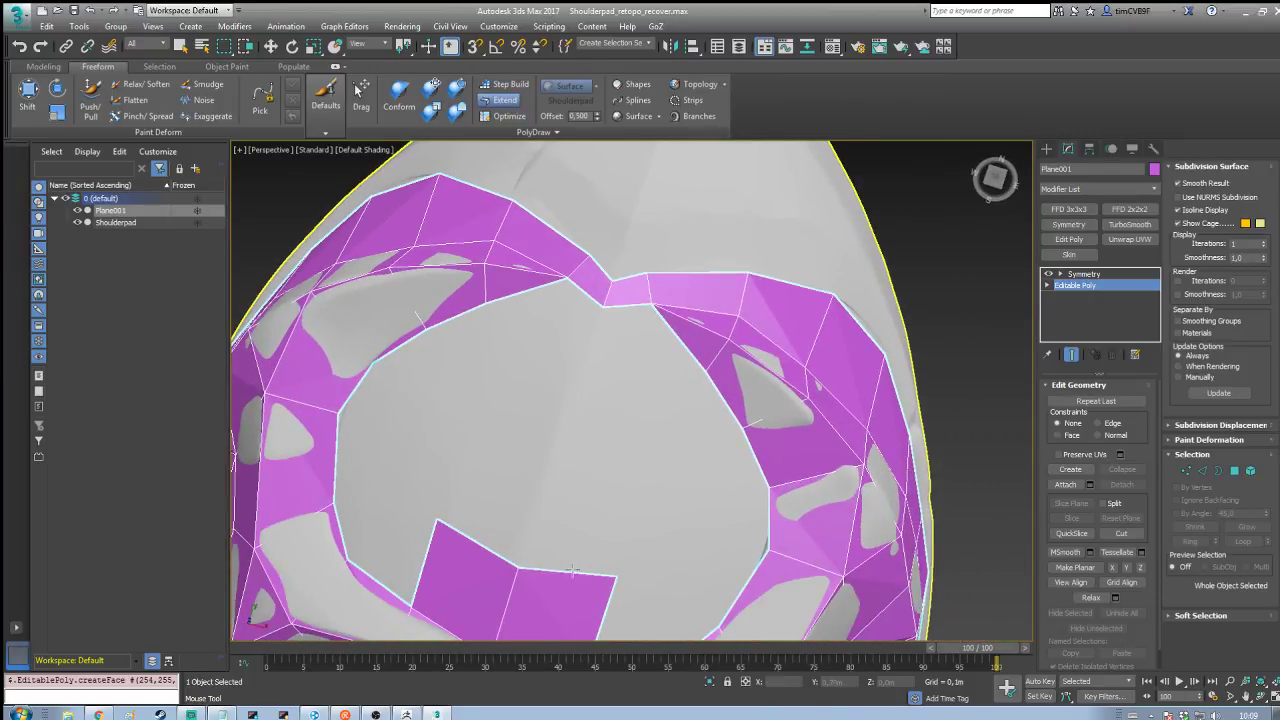
left_click_drag(573, 571, 607, 451, "ctrl+shift")
middle_click_drag(607, 451, 591, 437, "alt")
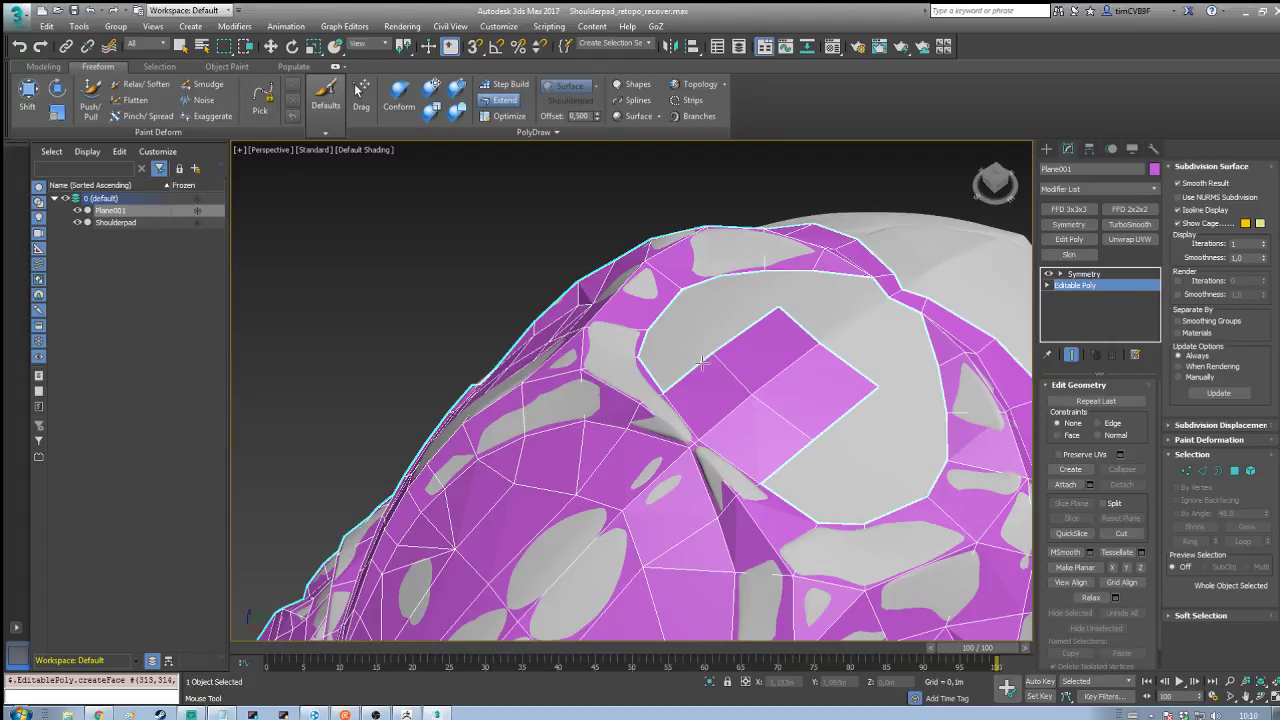
Step: Bridge the centre strip to the far rim of the opening with a third row and merge its outer corner into the rim
middle_click_drag(716, 373, 604, 436)
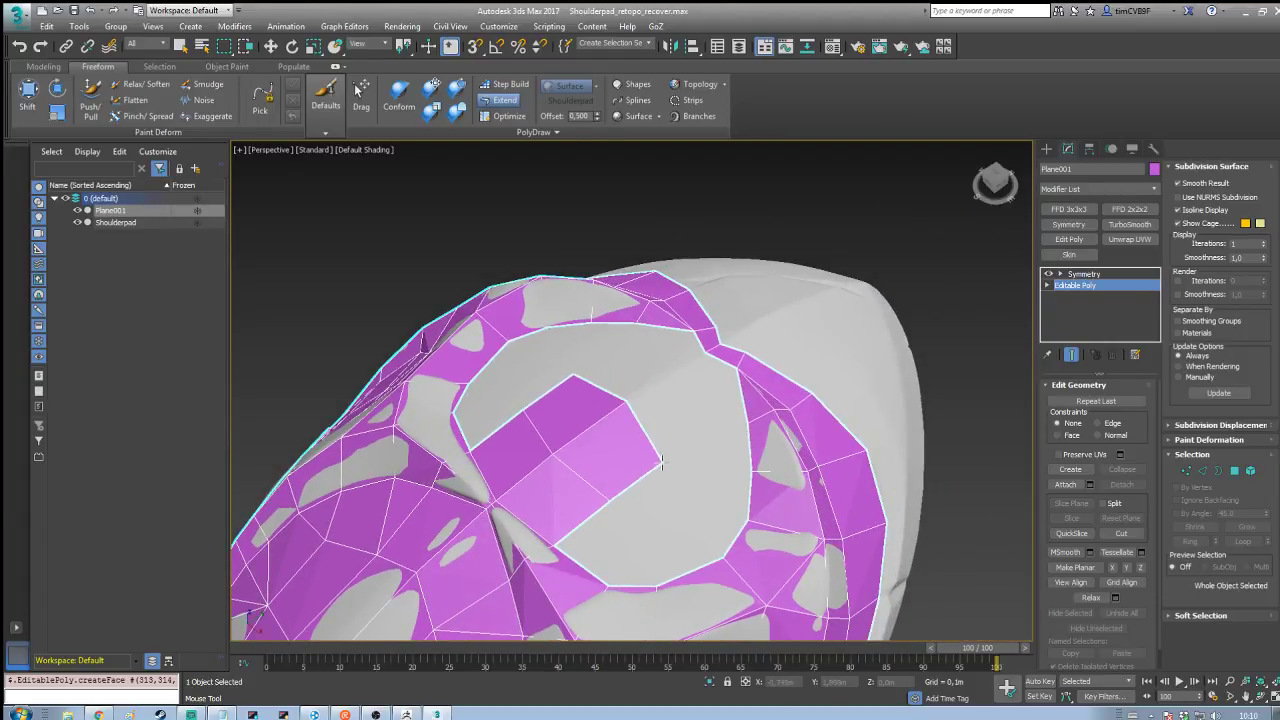
middle_click_drag(666, 458, 662, 463, "alt")
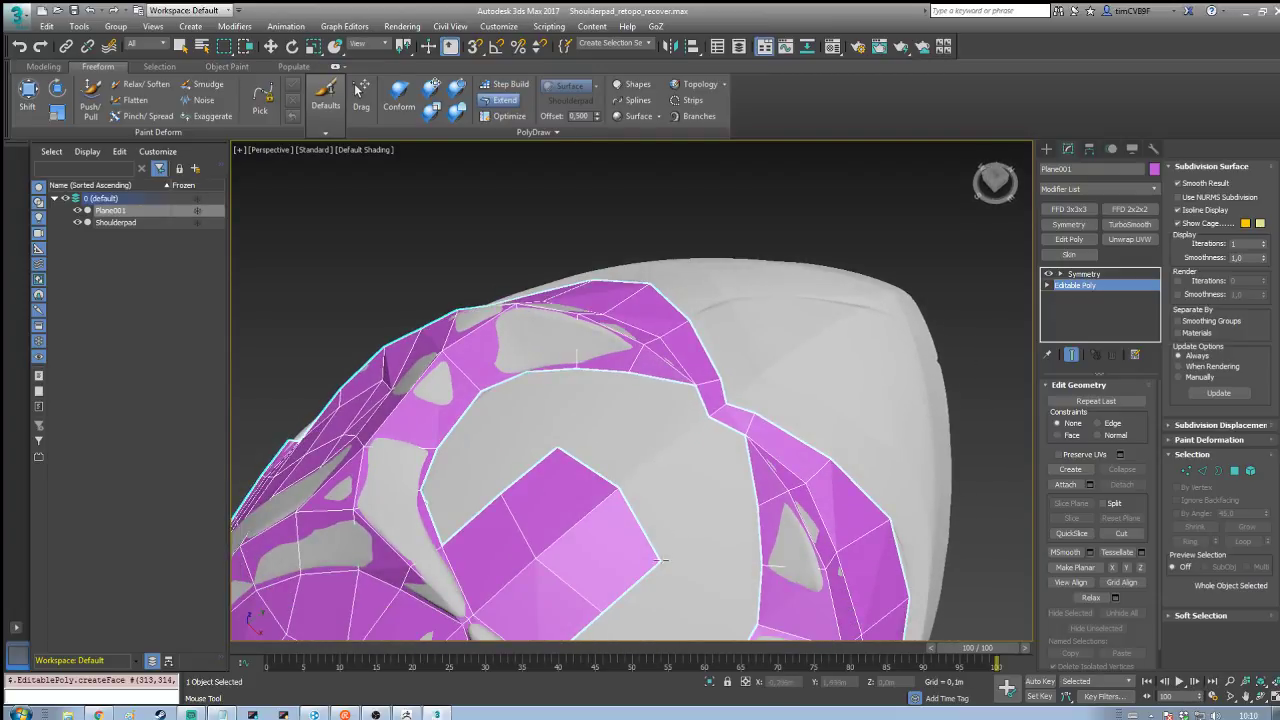
left_click_drag(661, 559, 712, 416)
left_click(508, 116)
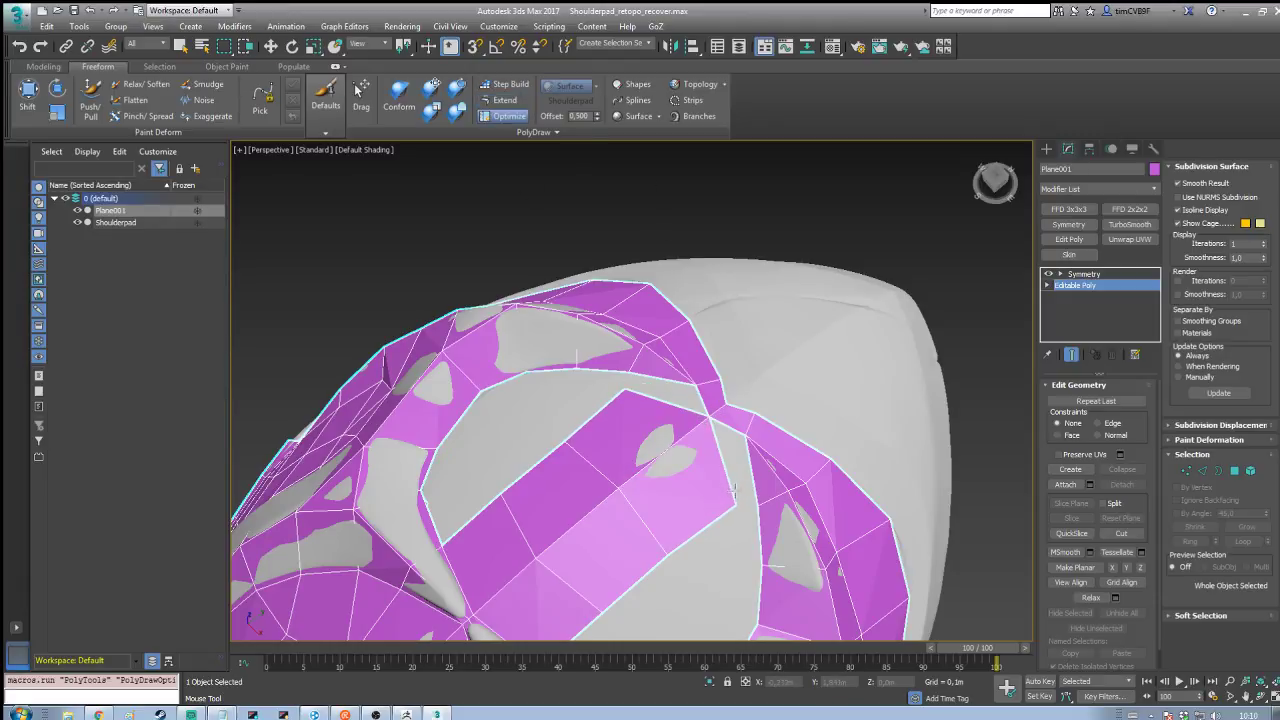
left_click_drag(737, 506, 746, 440)
middle_click_drag(712, 531, 651, 429)
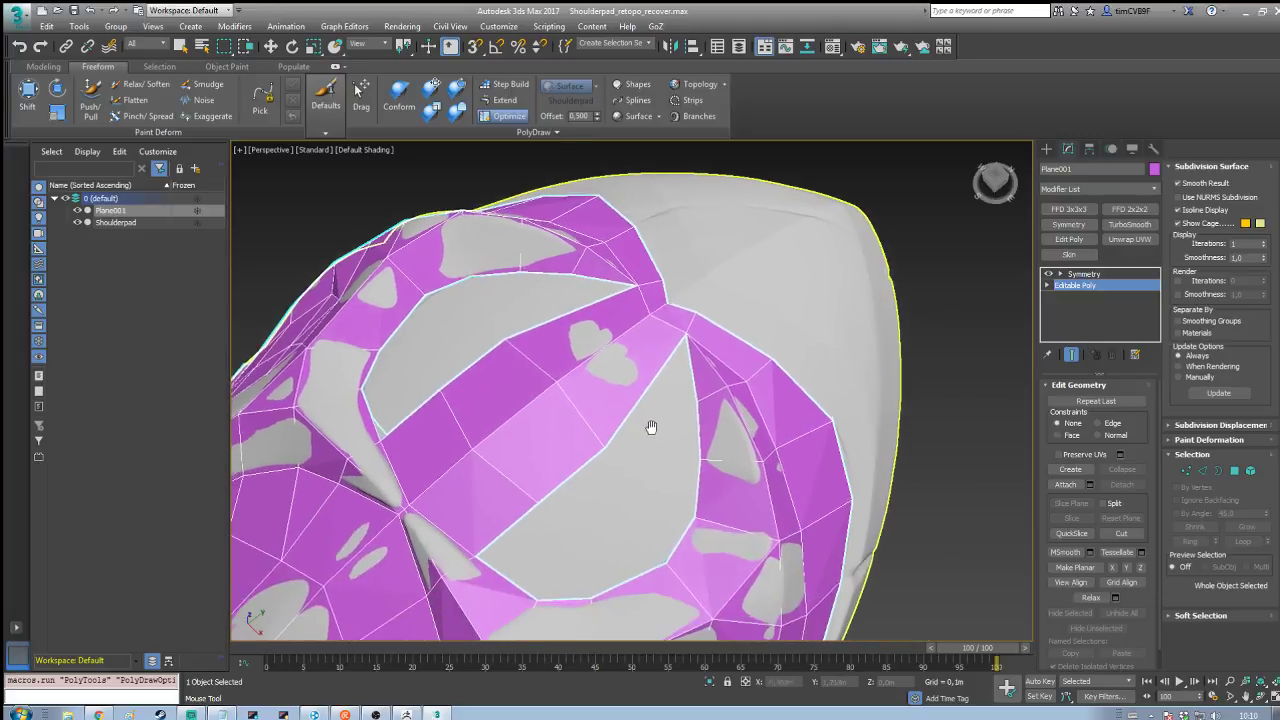
Step: Fill the remaining gaps on both sides of the centre strip with PolyDraw Extend polygons up to the opening's rim
left_click(503, 100)
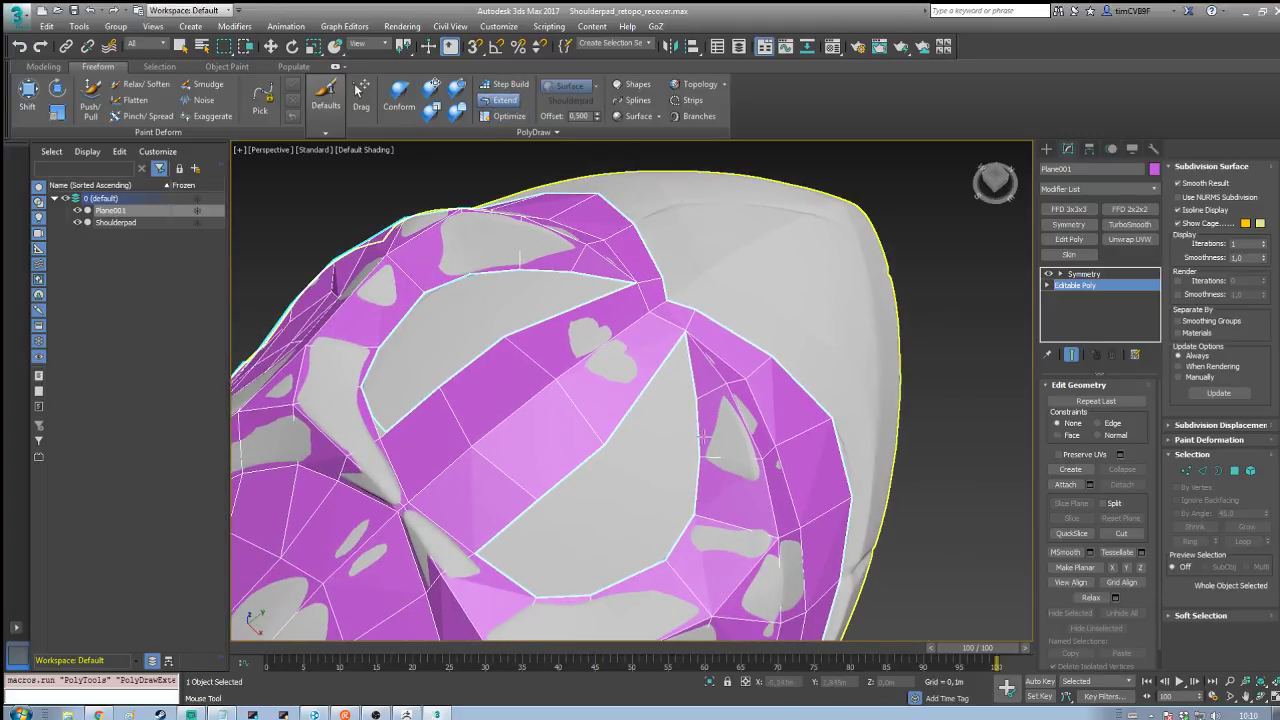
left_click_drag(702, 436, 643, 400, "ctrl+alt")
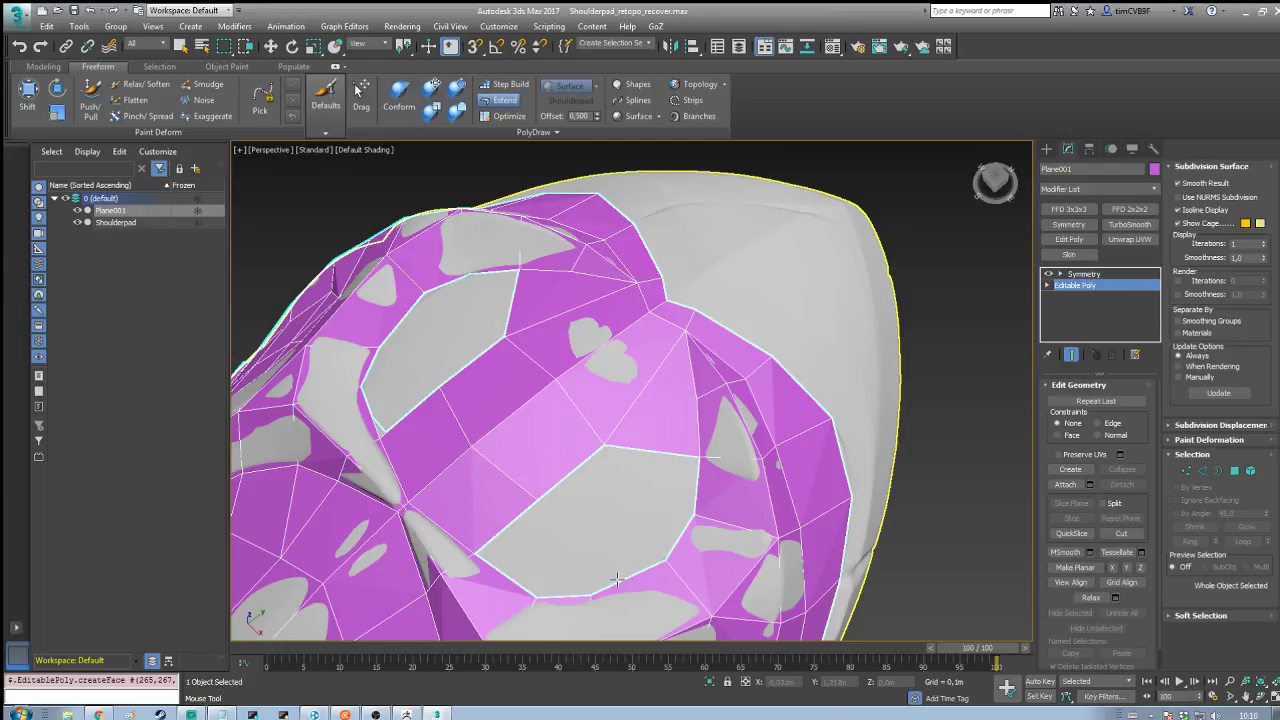
left_click_drag(621, 559, 578, 550, "ctrl+alt")
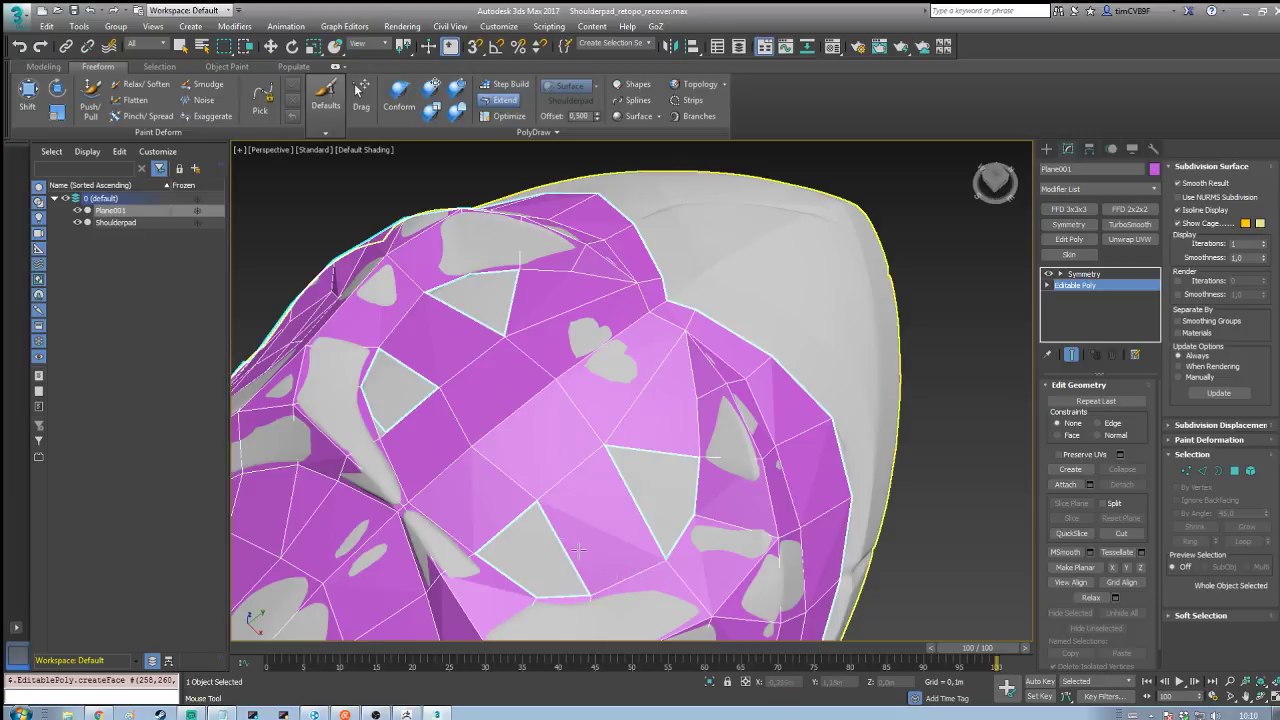
left_click_drag(513, 521, 566, 599, "ctrl+alt")
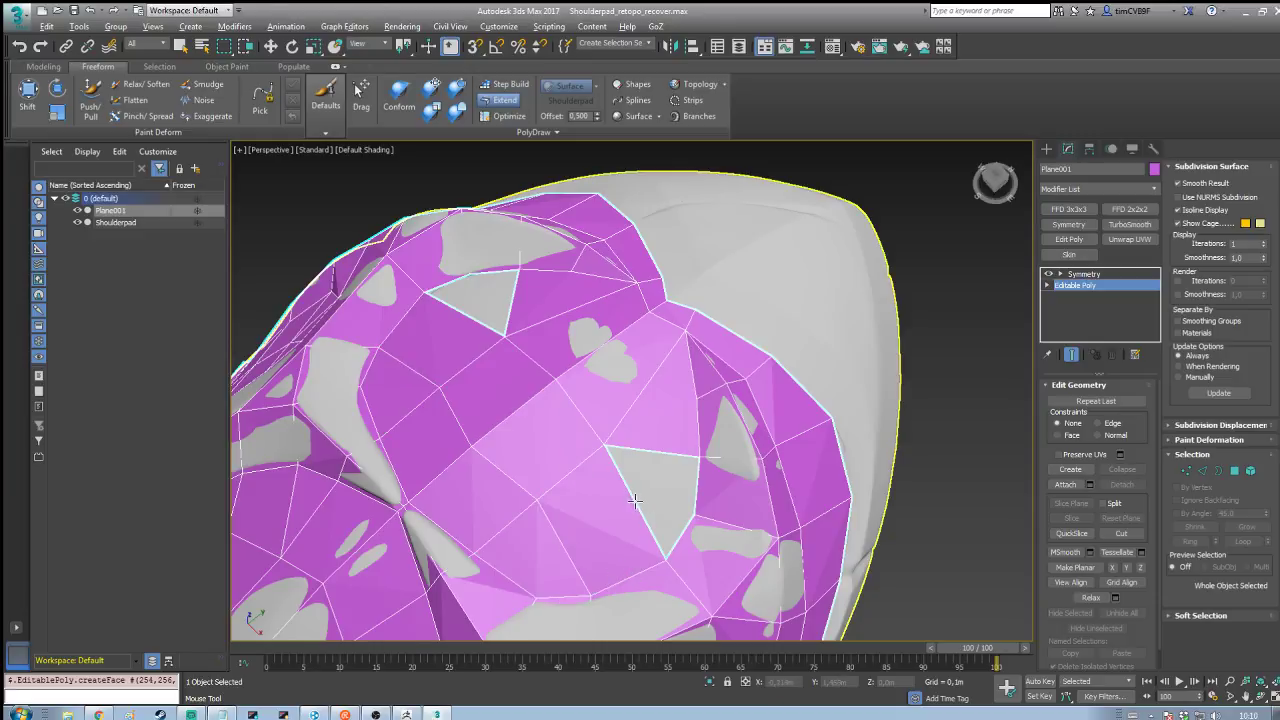
left_click_drag(637, 501, 694, 487, "ctrl+alt")
Step: Save the scene with the closed top opening
middle_click_drag(692, 486, 671, 443)
scroll(700, 455, "down", 5)
scroll(733, 474, "down", 4)
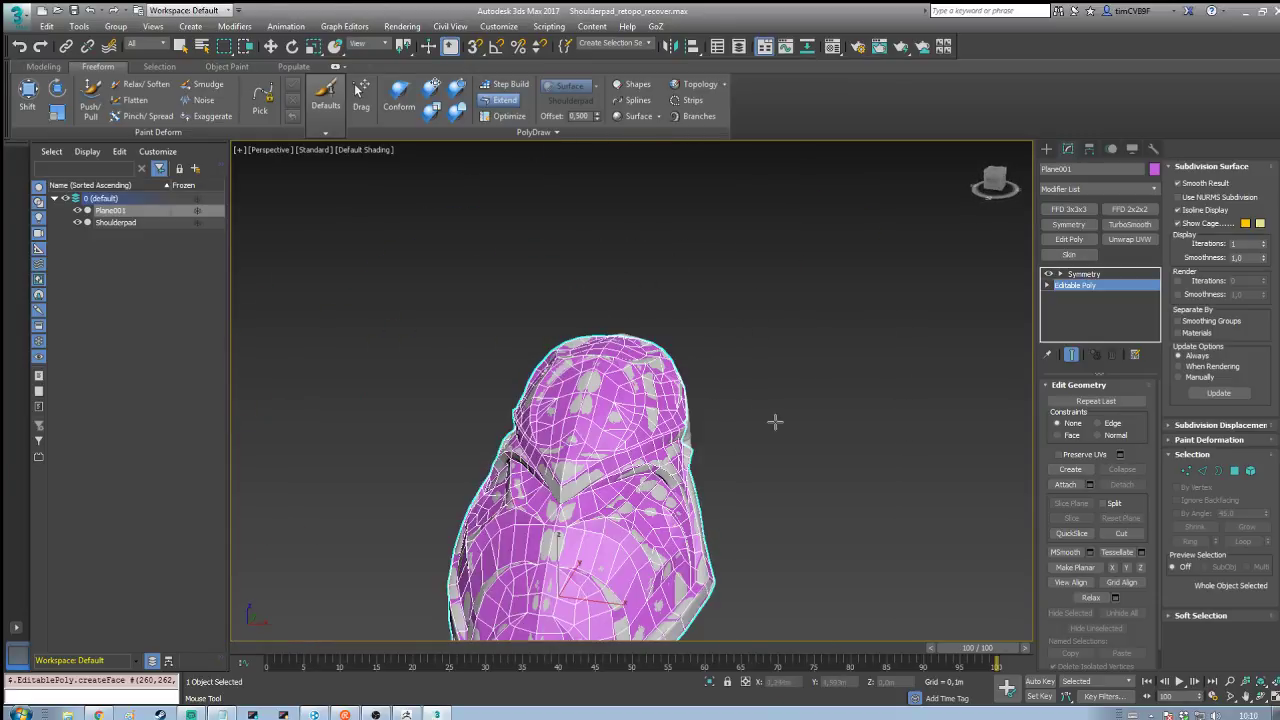
middle_click_drag(743, 329, 761, 357, "alt")
key("ctrl+s")
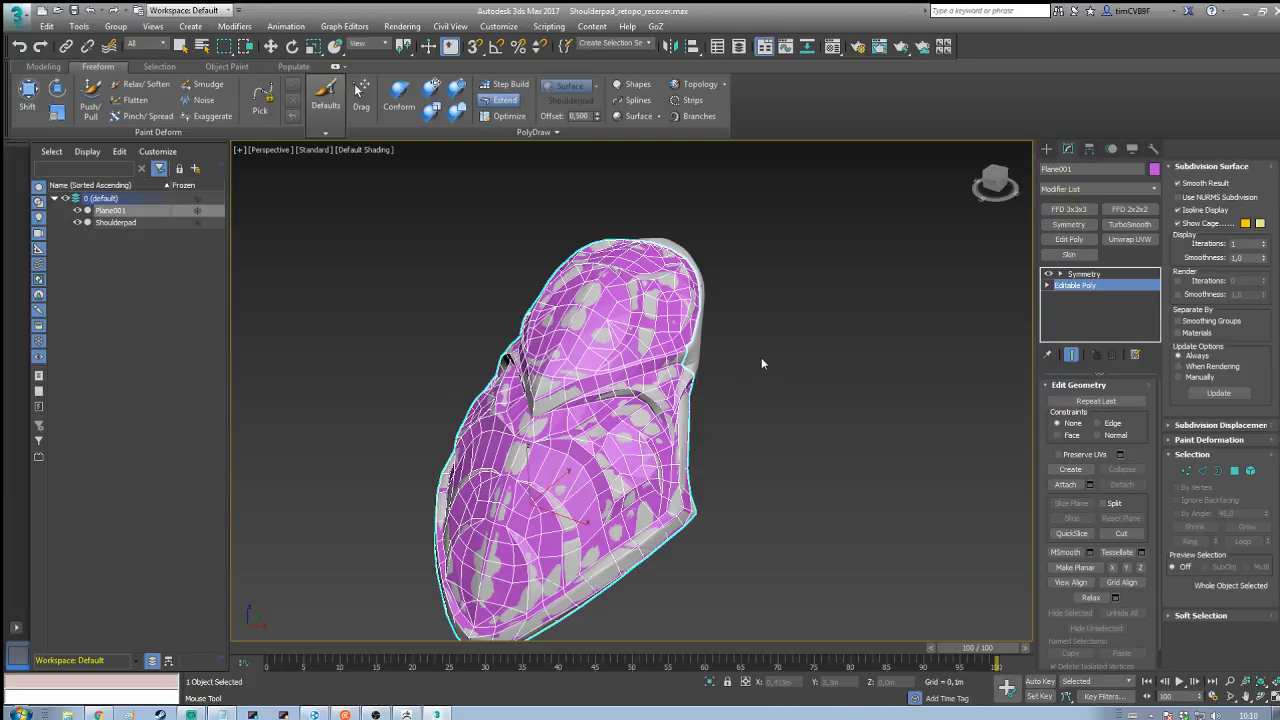
Step: Start a narrow strip of polygons along the upper plate's outer side border, beginning at its lower corner
middle_click_drag(786, 314, 780, 260, "alt")
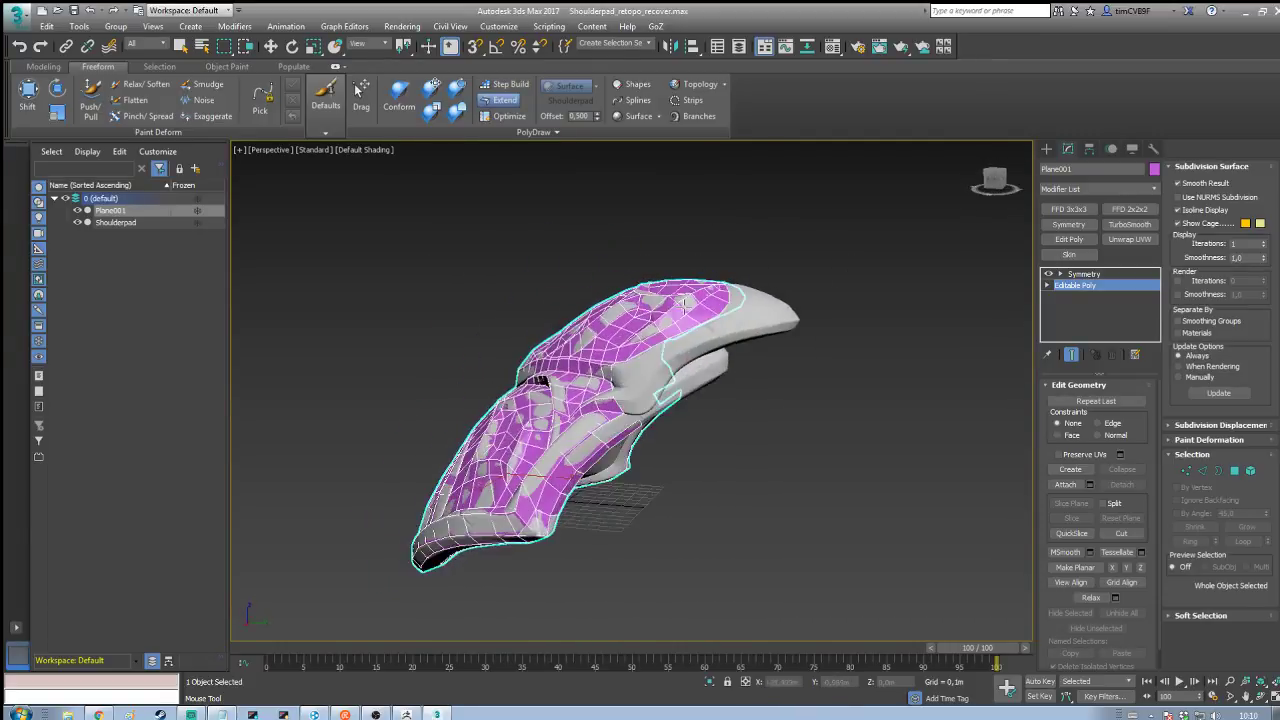
scroll(745, 427, "up", 4)
middle_click_drag(806, 351, 958, 477)
scroll(876, 452, "up", 5)
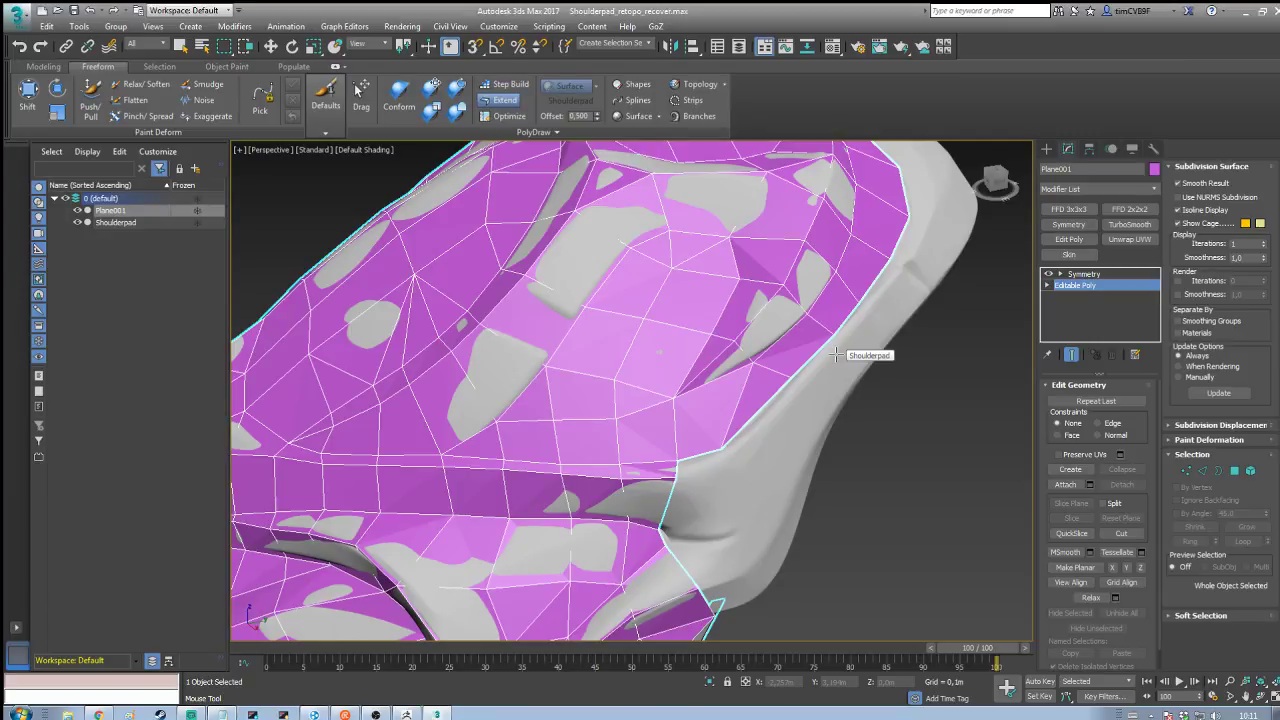
middle_click_drag(877, 471, 870, 471, "alt")
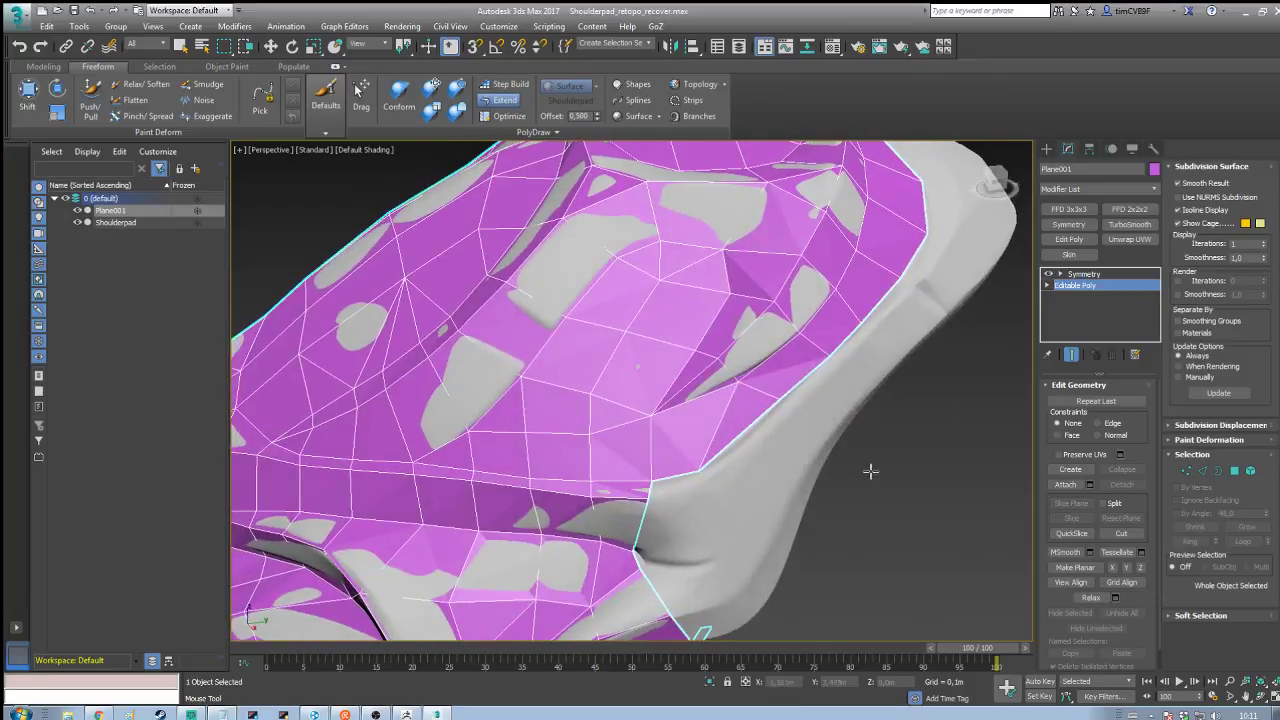
left_click(505, 116)
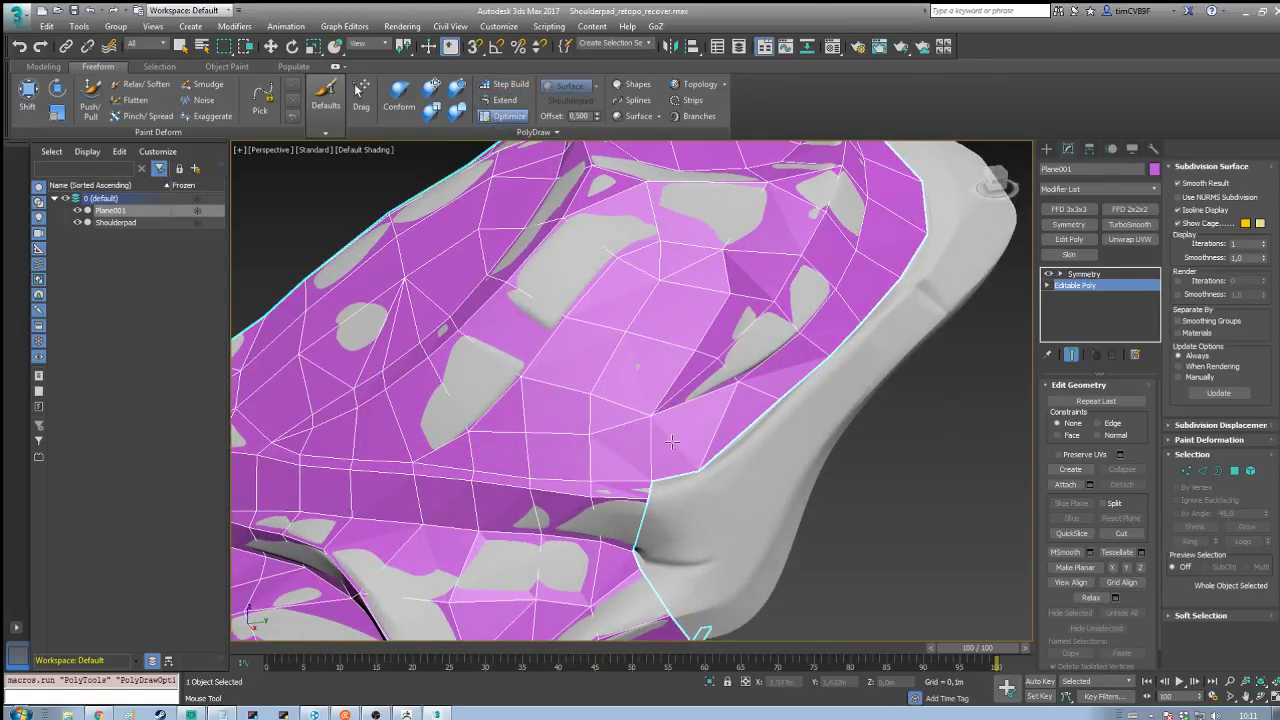
left_click(503, 100)
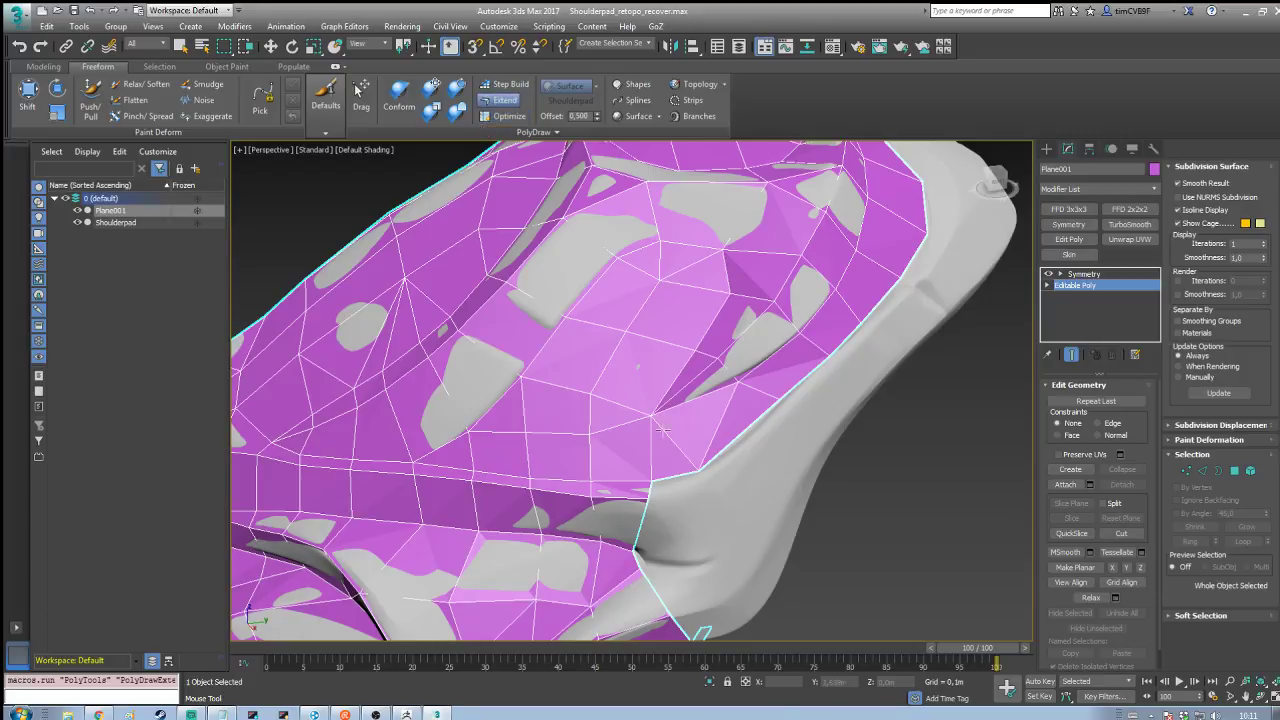
left_click_drag(695, 483, 789, 404)
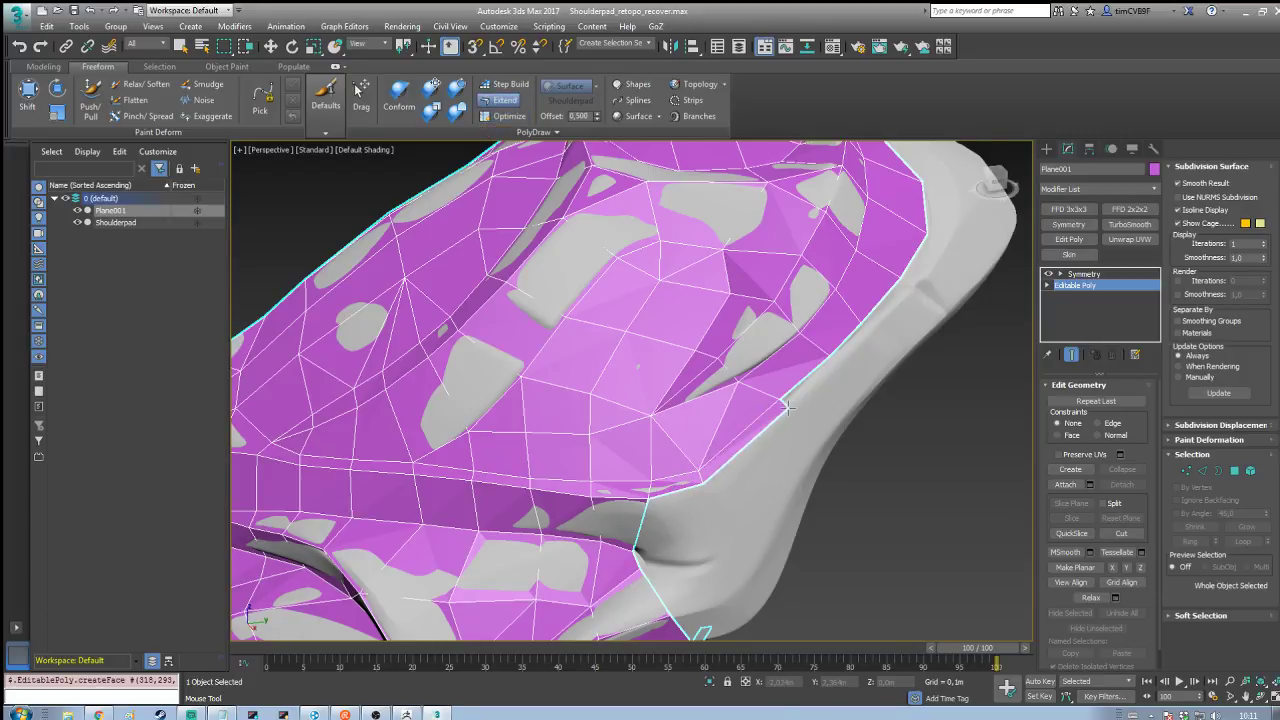
Step: Continue the narrow strip along the upper plate's side border toward the tip, undoing the misplaced extensions
middle_click_drag(1000, 420, 885, 515)
left_click_drag(641, 511, 783, 382)
key("ctrl+z")
key("ctrl+z")
left_click_drag(731, 423, 788, 380)
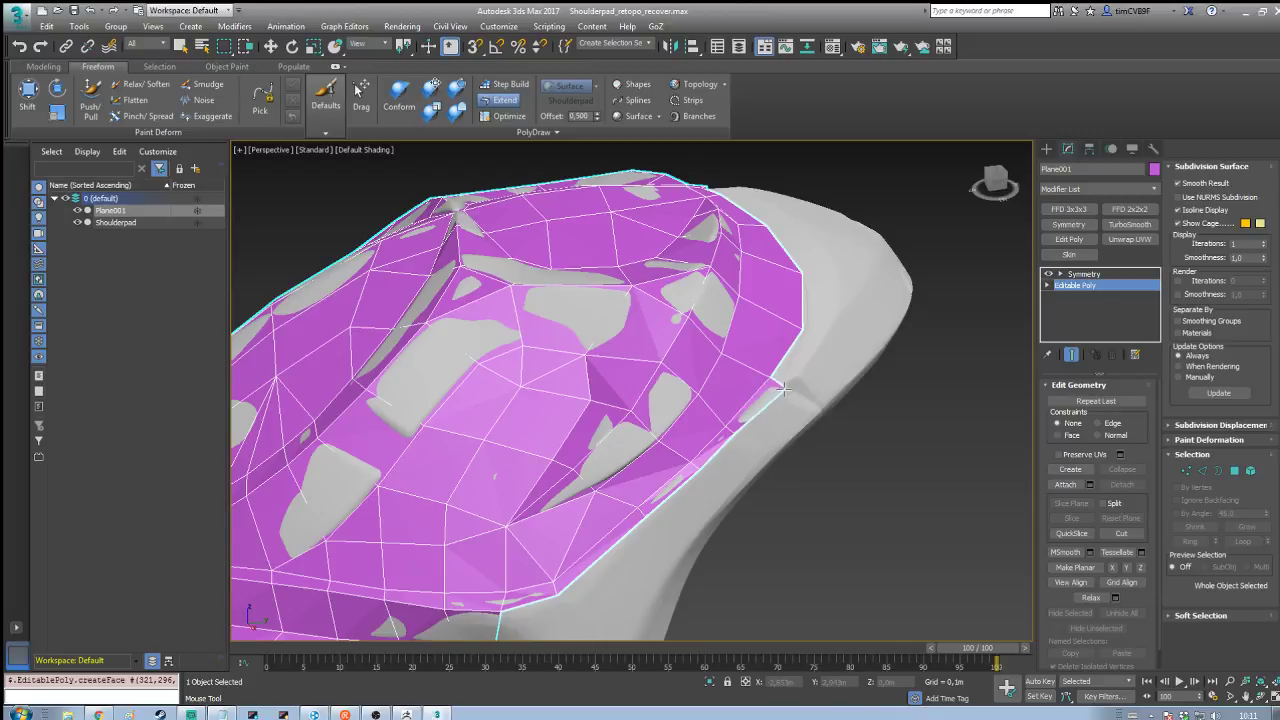
middle_click_drag(790, 385, 765, 456)
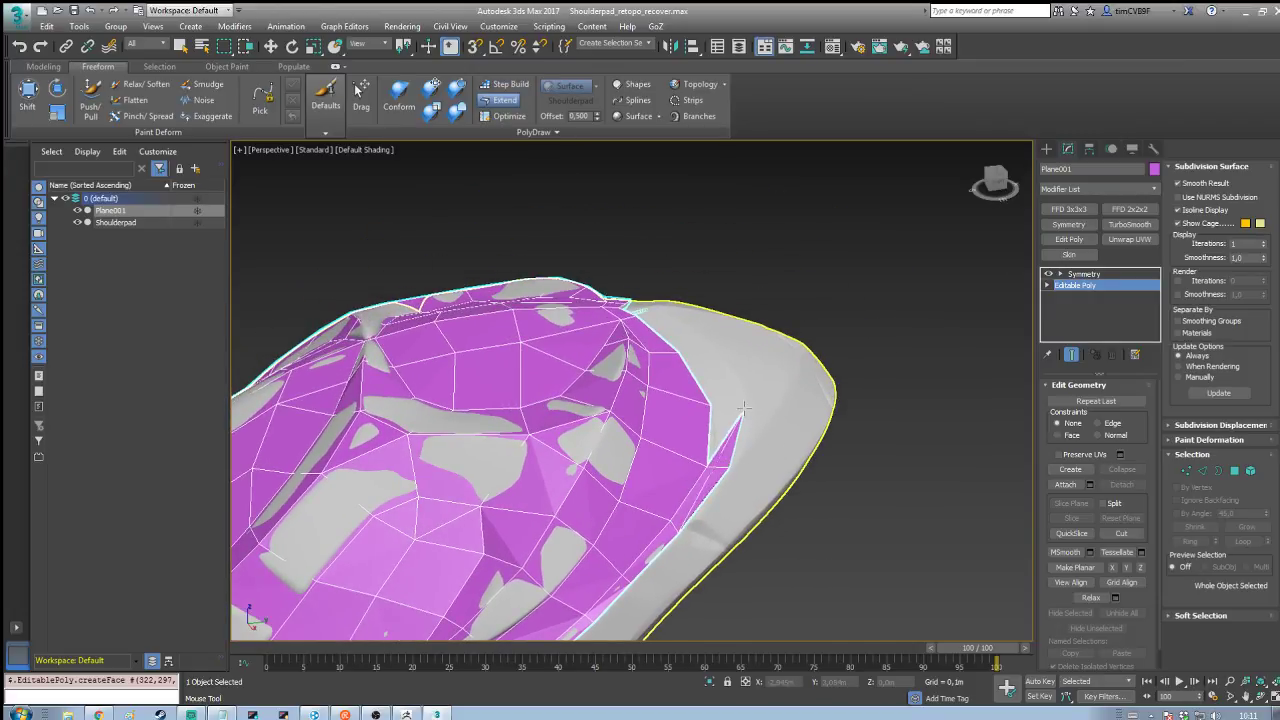
Step: Undo the last misshapen polygon and carry the border strip around the curve near the tip, adjusting its end corner
key("ctrl+z")
left_click_drag(738, 410, 746, 405)
middle_click_drag(746, 403, 739, 448, "alt")
left_click_drag(727, 500, 767, 452)
middle_click_drag(767, 452, 675, 386, "alt")
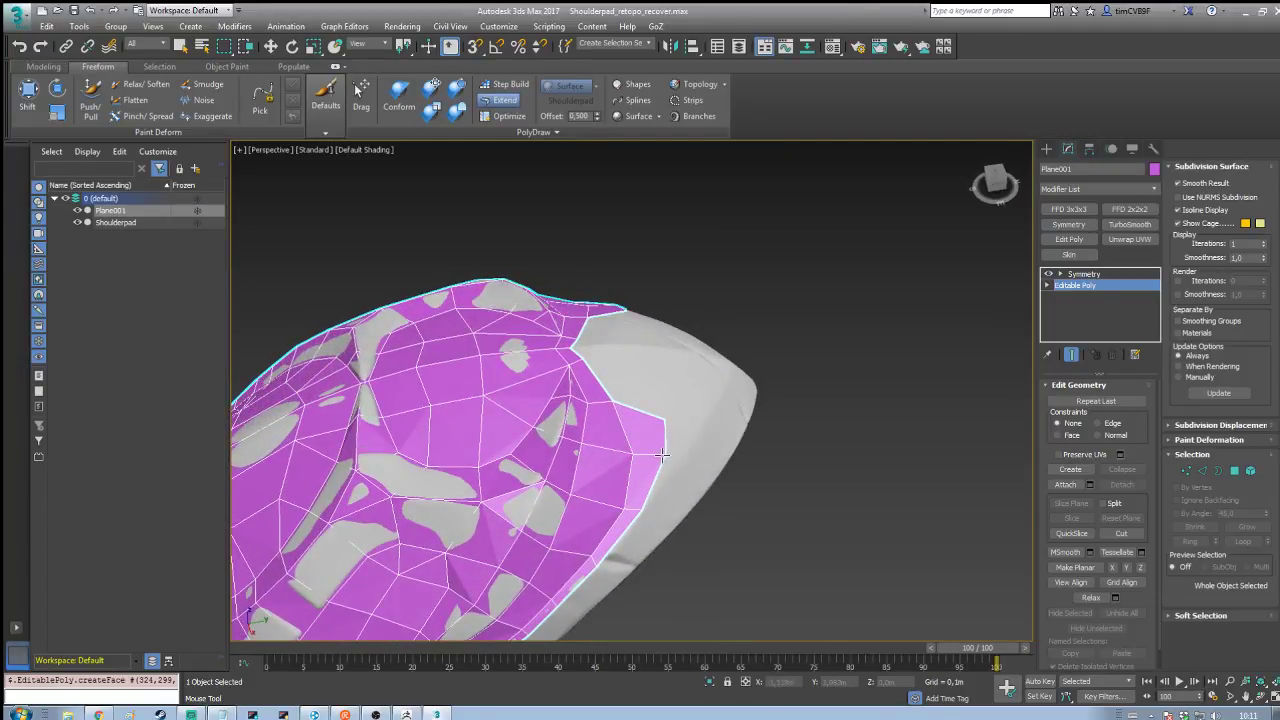
left_click_drag(661, 455, 659, 403)
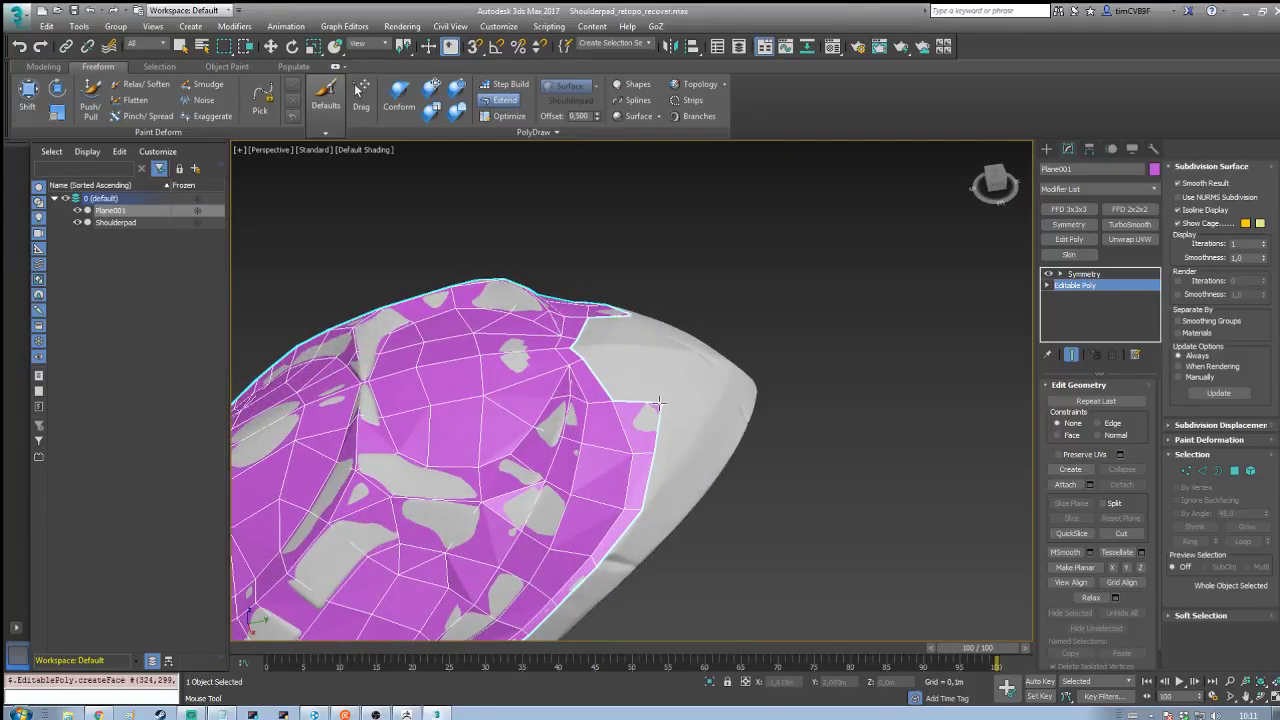
Step: Fill the notch in the middle of the tip-side border with polygons joining the two mirrored strips
middle_click_drag(659, 403, 656, 431, "alt")
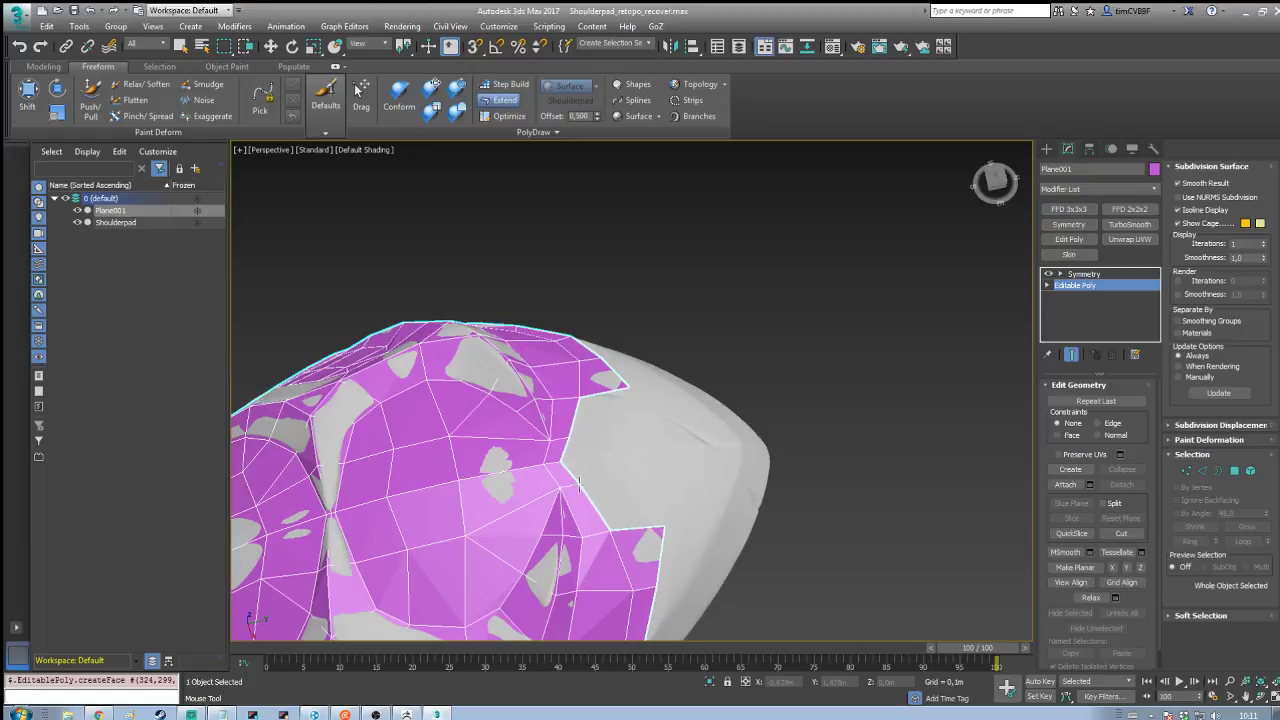
left_click_drag(584, 493, 659, 484)
left_click_drag(587, 491, 650, 447)
middle_click_drag(776, 517, 723, 484, "alt")
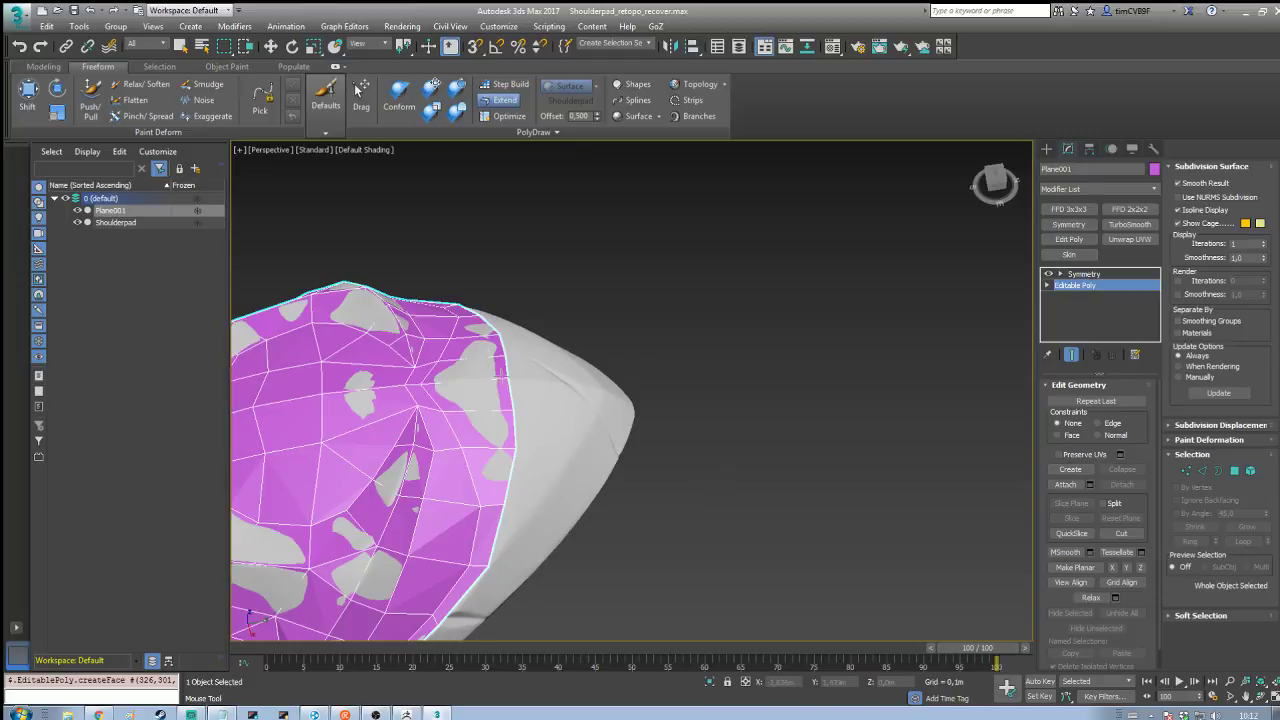
Step: Extend another row of polygons toward the tip and down the side, merging its end vertex into the existing border with Optimize
left_click_drag(508, 390, 598, 392)
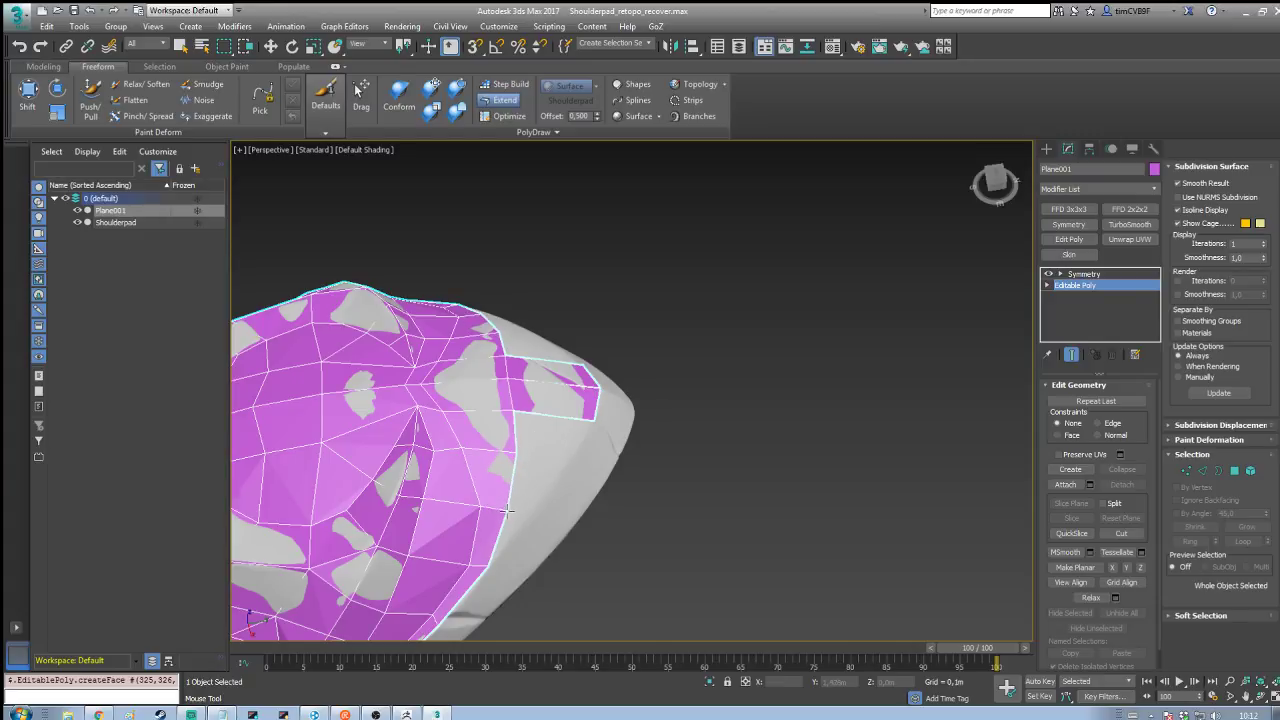
left_click_drag(515, 412, 528, 516)
scroll(572, 552, "up", 2)
middle_click_drag(572, 552, 721, 402)
scroll(631, 451, "up", 3)
scroll(721, 402, "down", 2)
left_click_drag(626, 354, 655, 450)
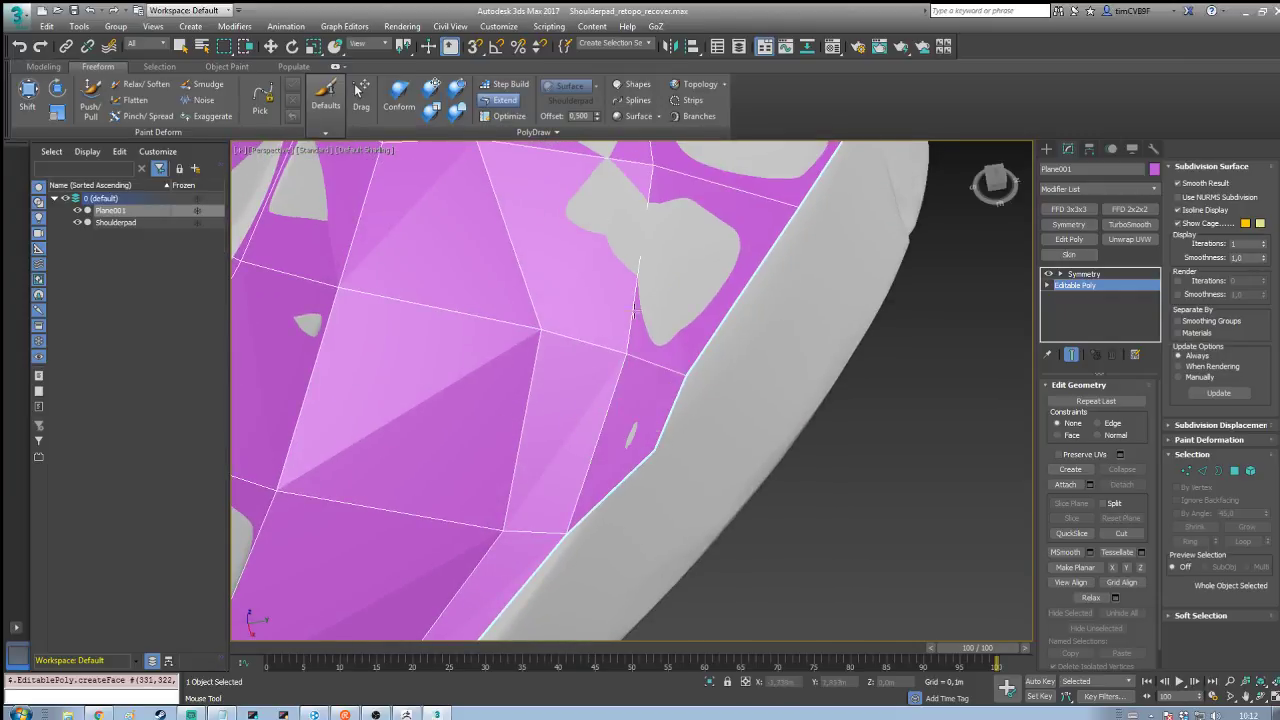
left_click(514, 119)
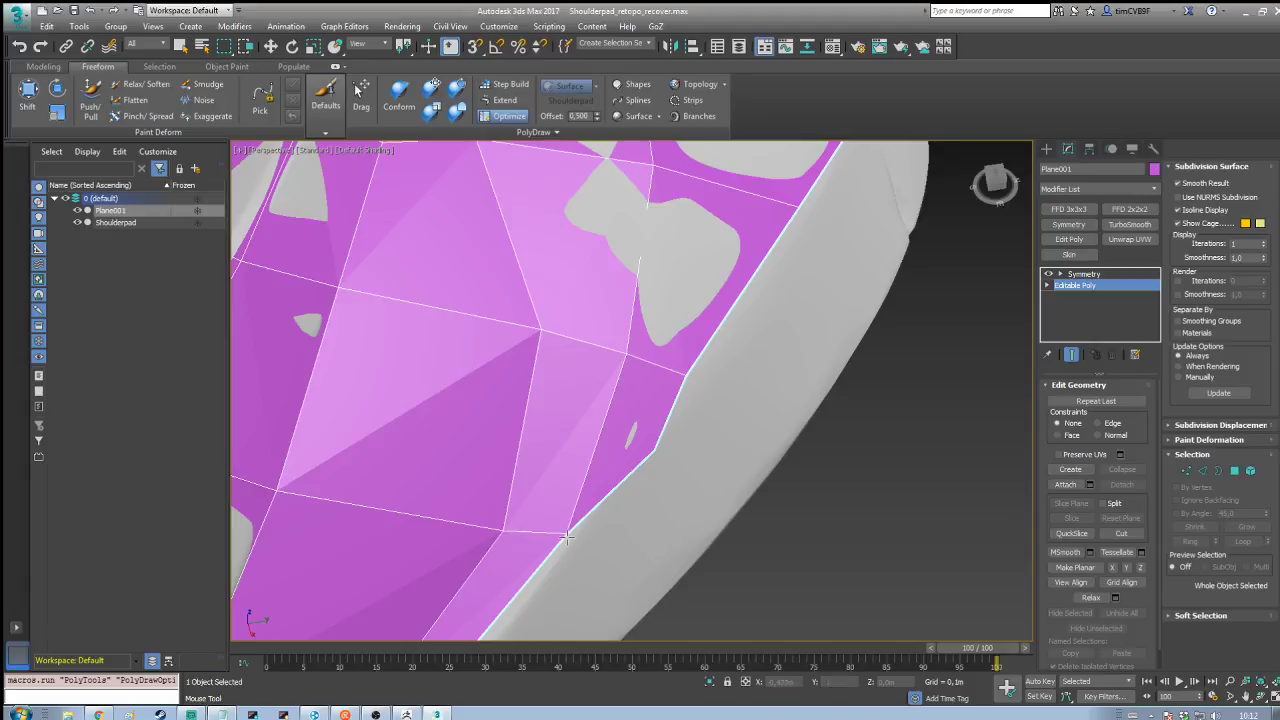
scroll(733, 375, "down", 5)
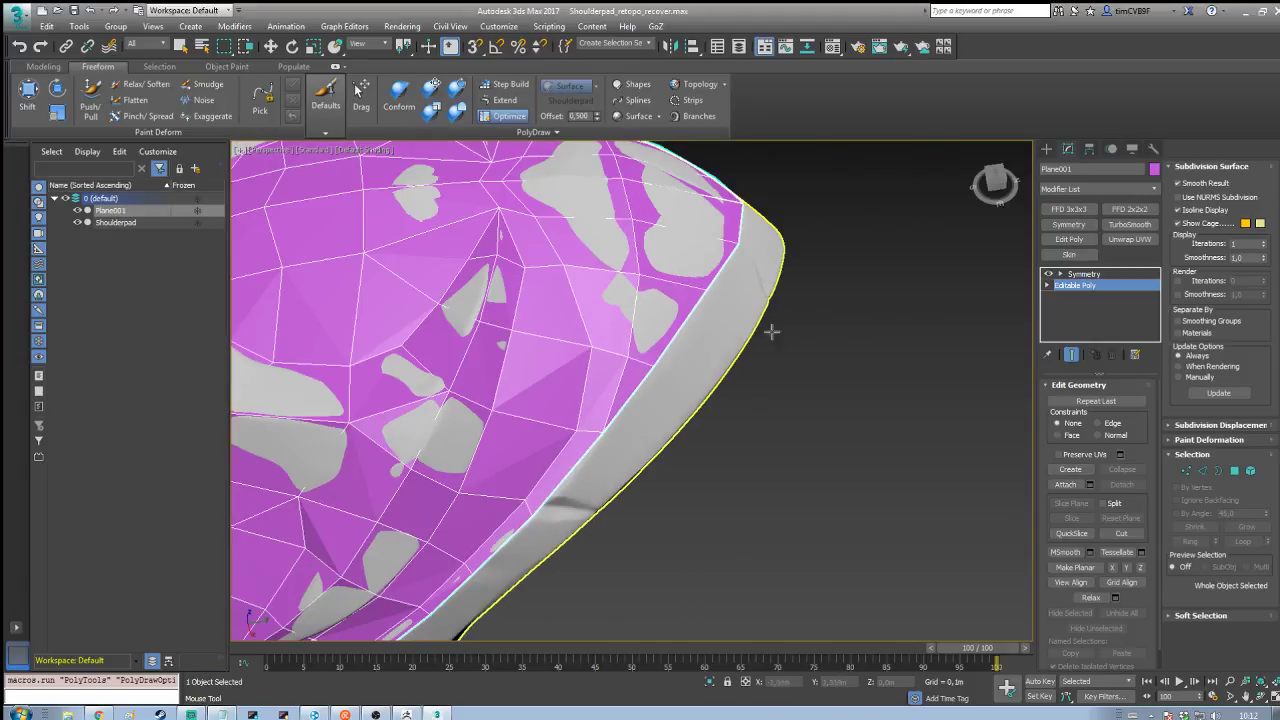
Step: Merge the neighbouring border vertices at the upper end of the lower plate's rim strip with Optimize
middle_click_drag(771, 331, 815, 388, "alt")
scroll(670, 347, "up", 5)
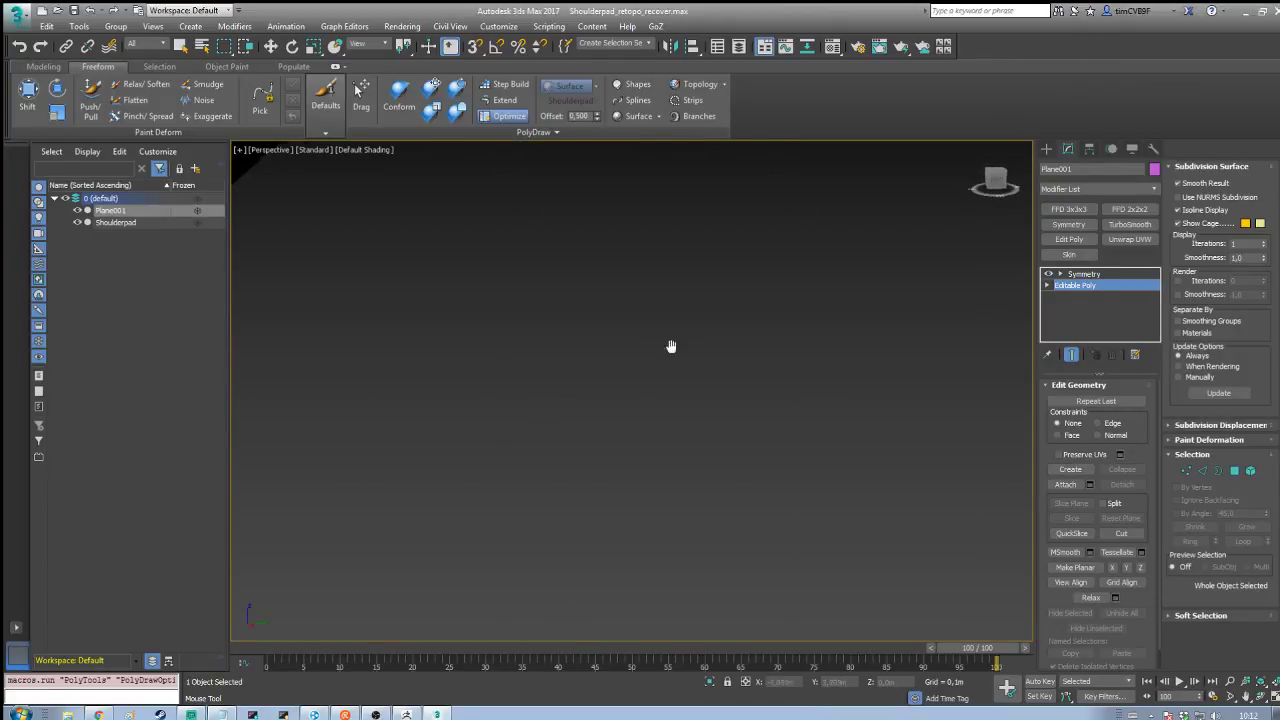
scroll(798, 400, "up", 2)
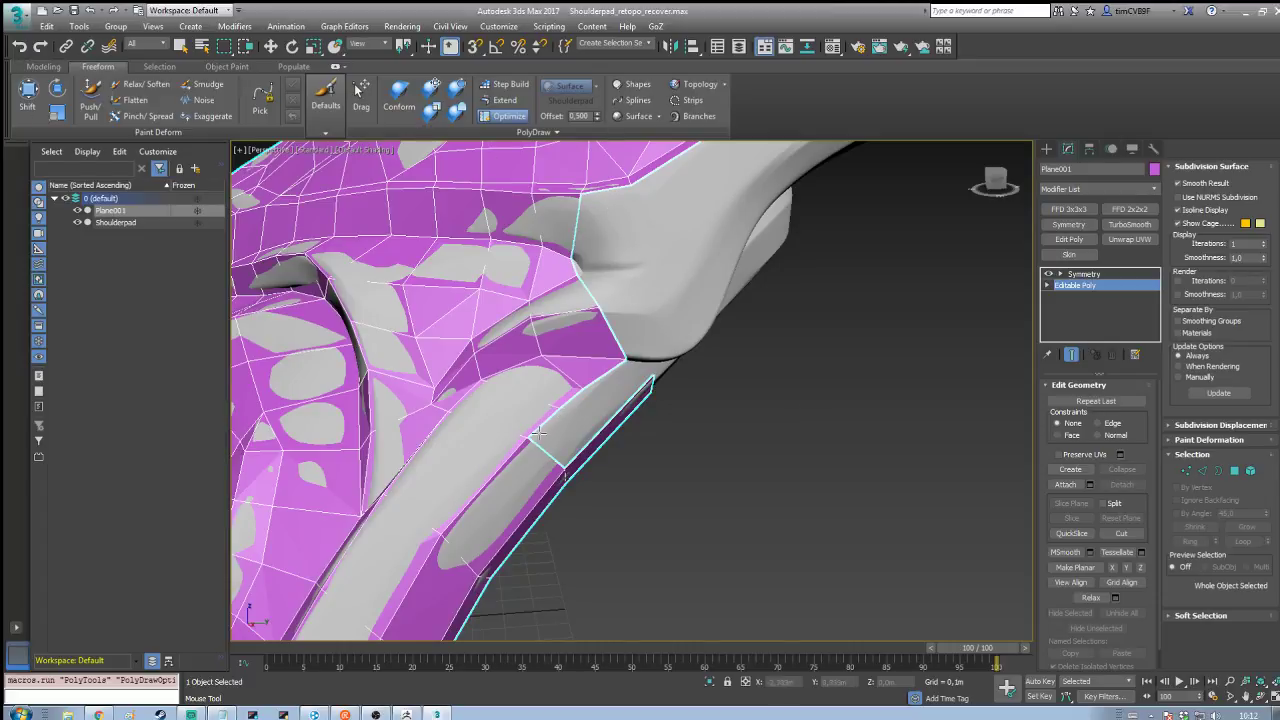
left_click_drag(538, 432, 524, 436)
middle_click_drag(692, 449, 663, 430, "alt")
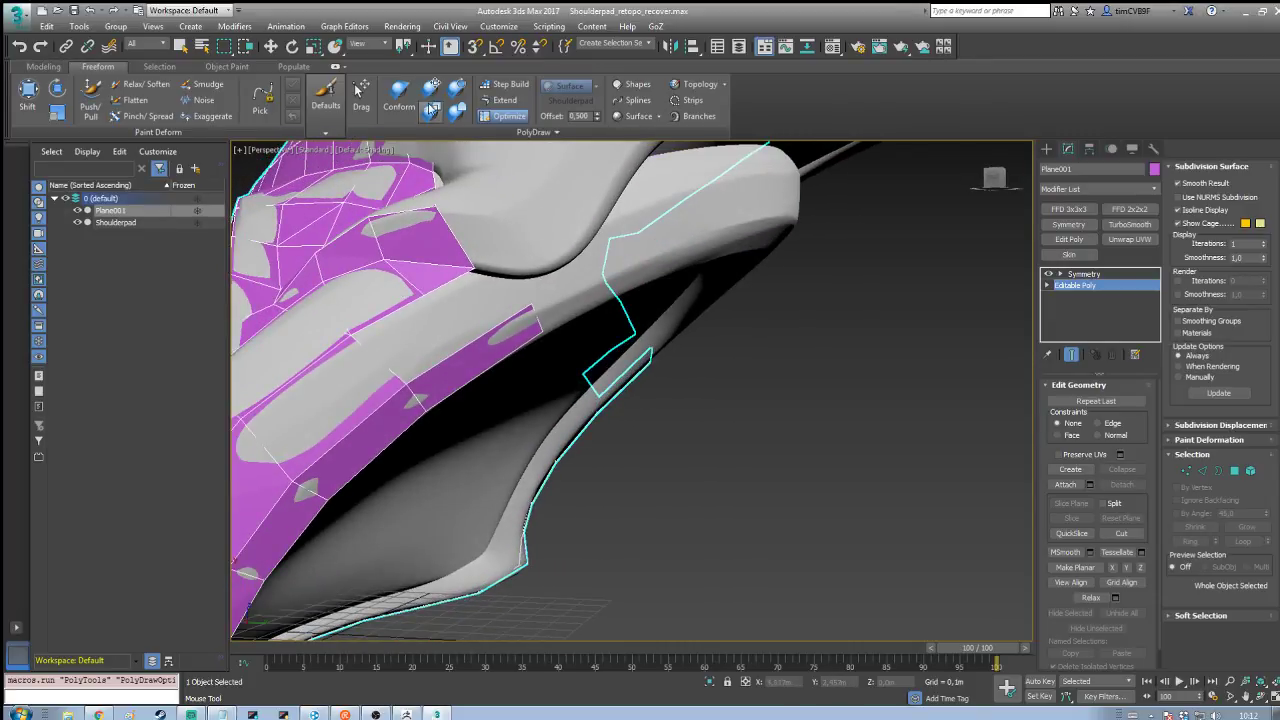
Step: Fill the open strip along the lower plate's rim with Extend and add polygons on the upper plate's lower lip
left_click(504, 100)
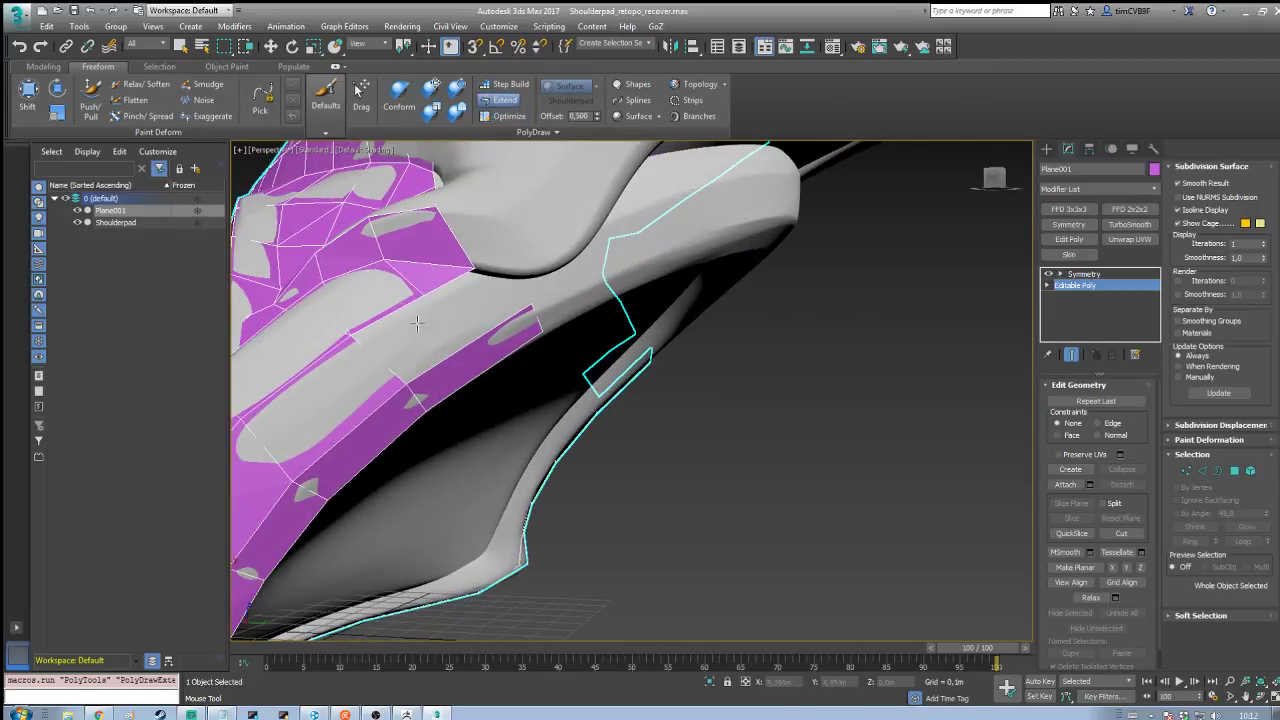
left_click_drag(417, 323, 471, 352, "ctrl+alt")
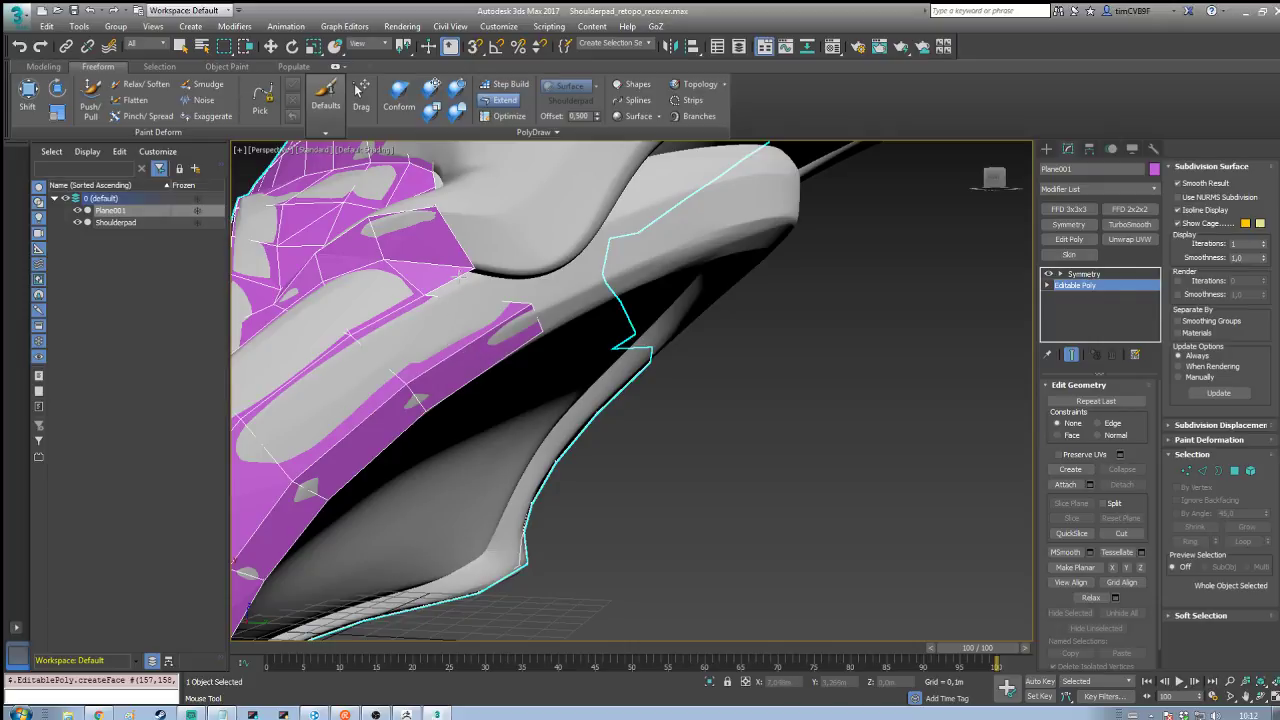
left_click_drag(461, 273, 511, 214, "ctrl+alt")
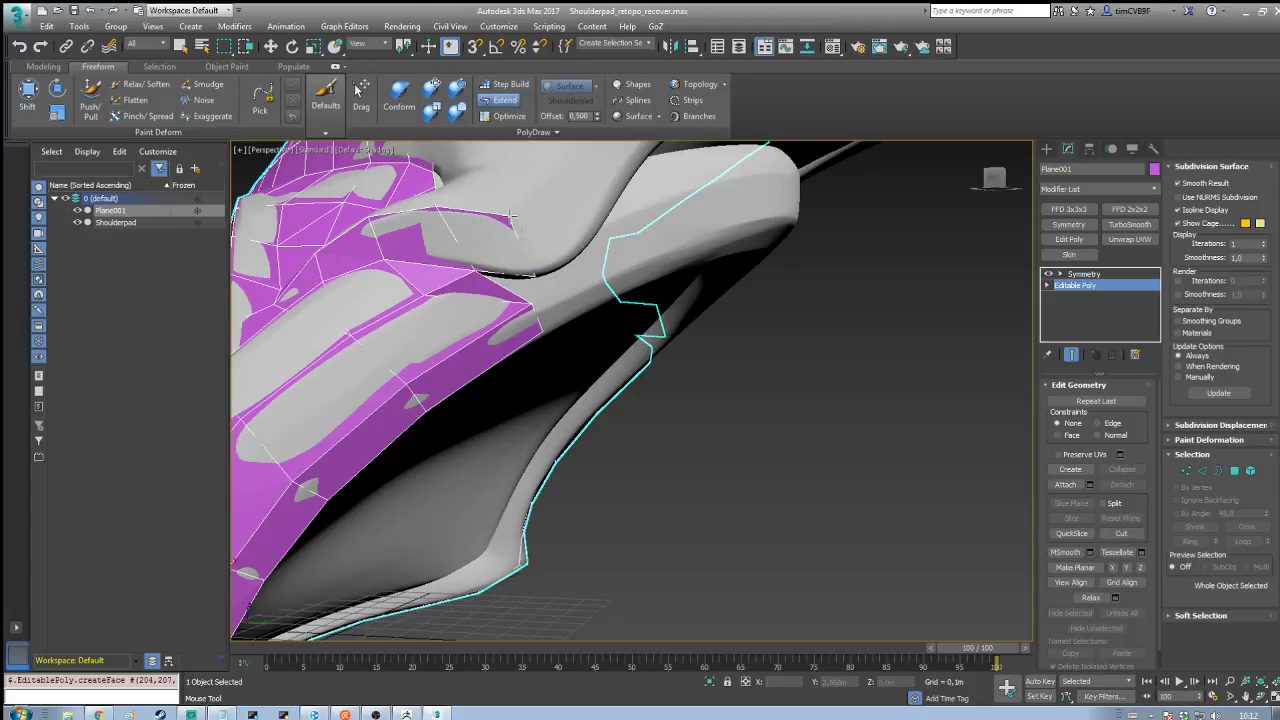
Step: Extend polygons from the upper plate's lower lip across the recess to meet the border of the upper plate
left_click_drag(530, 277, 549, 300, "ctrl+alt+shift")
key("ctrl+z")
middle_click_drag(510, 281, 556, 365, "alt")
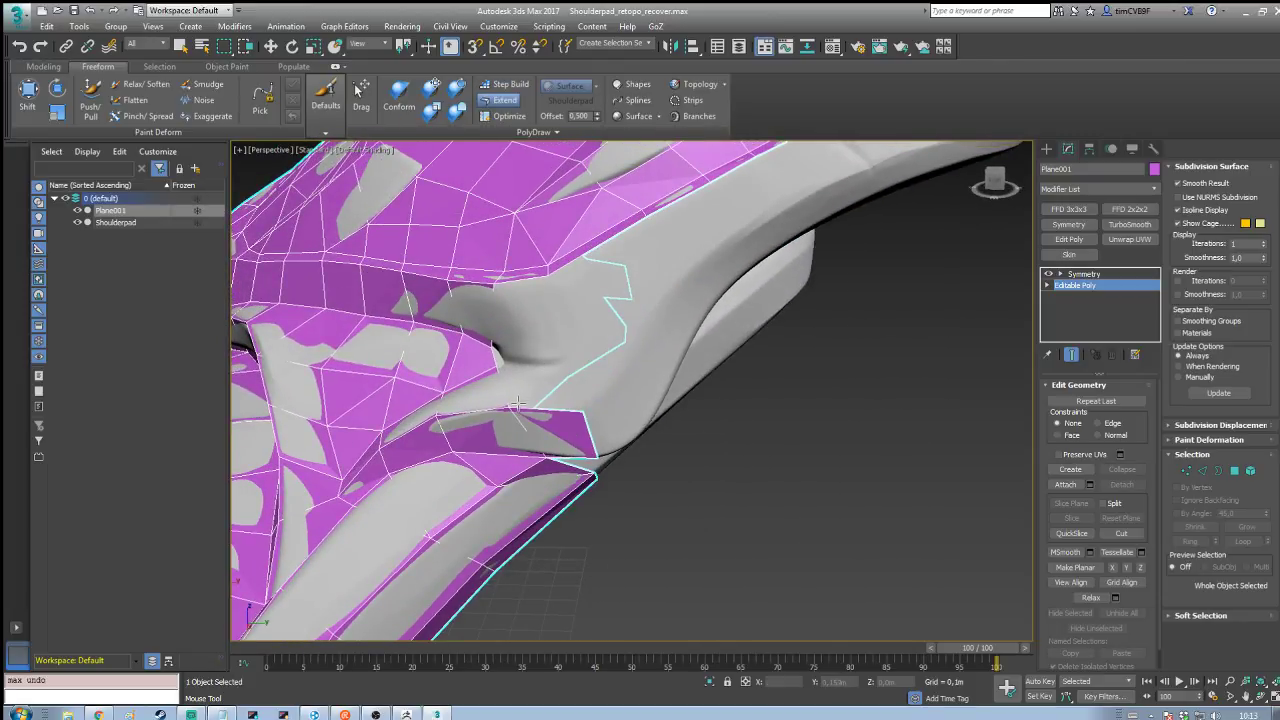
left_click_drag(518, 403, 562, 336)
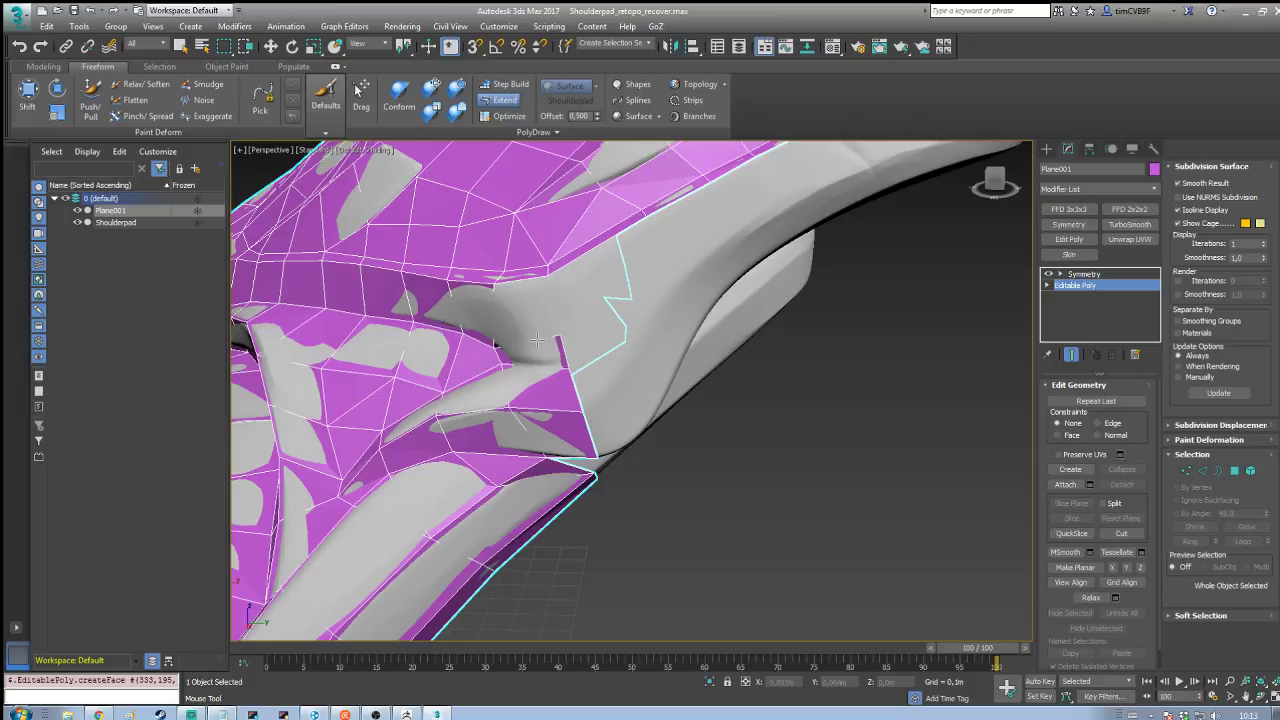
left_click_drag(538, 285, 538, 277)
scroll(568, 326, "down", 3)
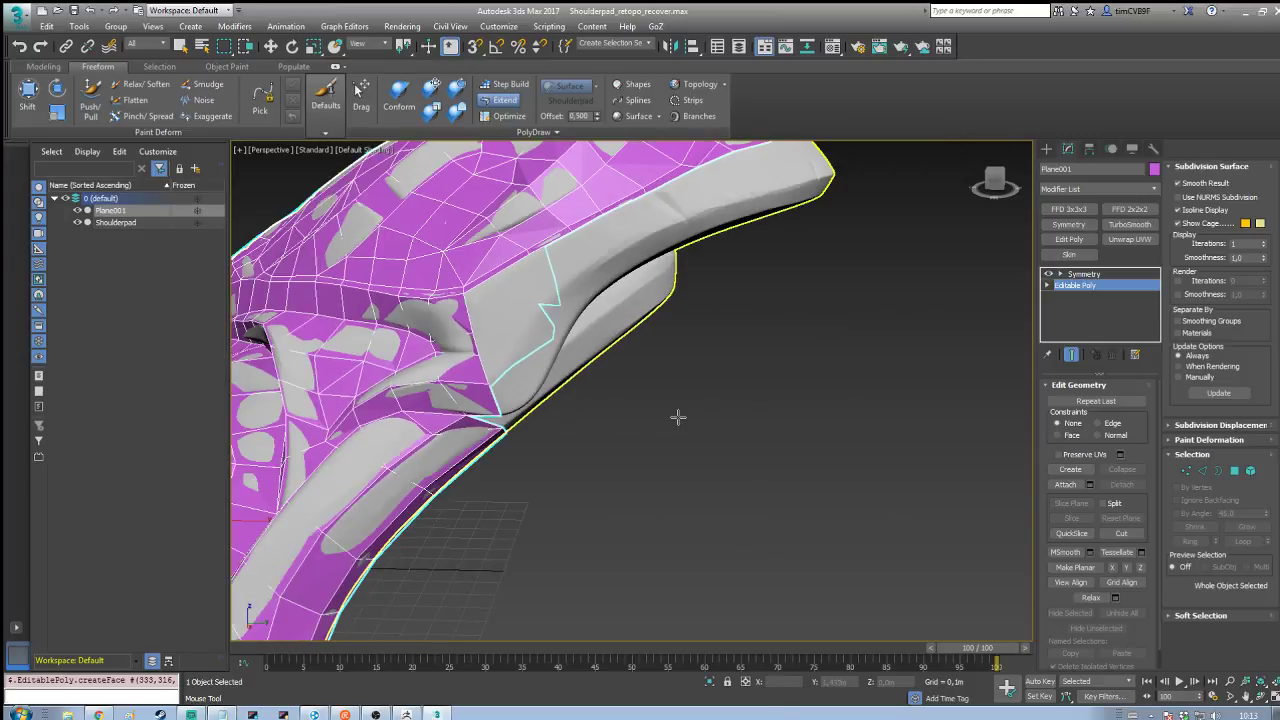
Step: Move the outer end vertex of the lower plate's rim strip so the strip follows the edge of the rim
middle_click_drag(677, 417, 760, 362, "alt")
scroll(749, 434, "down", 3)
middle_click_drag(749, 434, 812, 454, "alt")
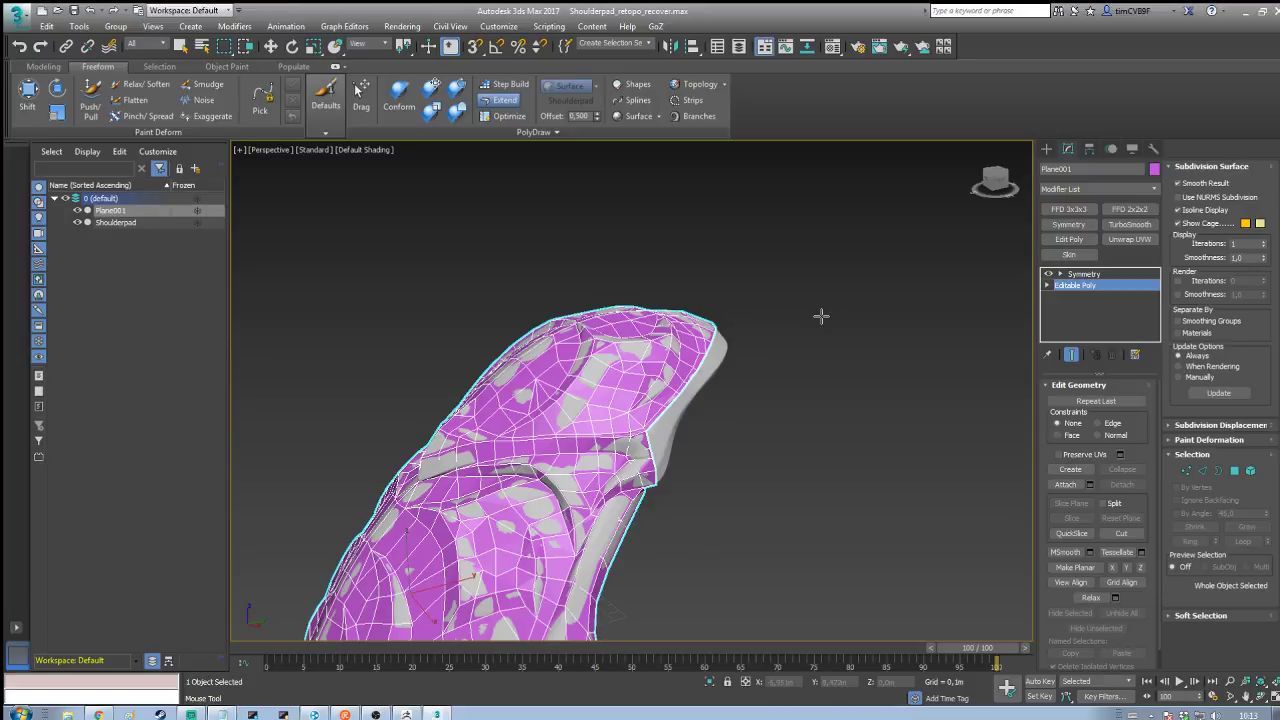
middle_click_drag(737, 434, 946, 437, "alt")
scroll(744, 411, "up", 3)
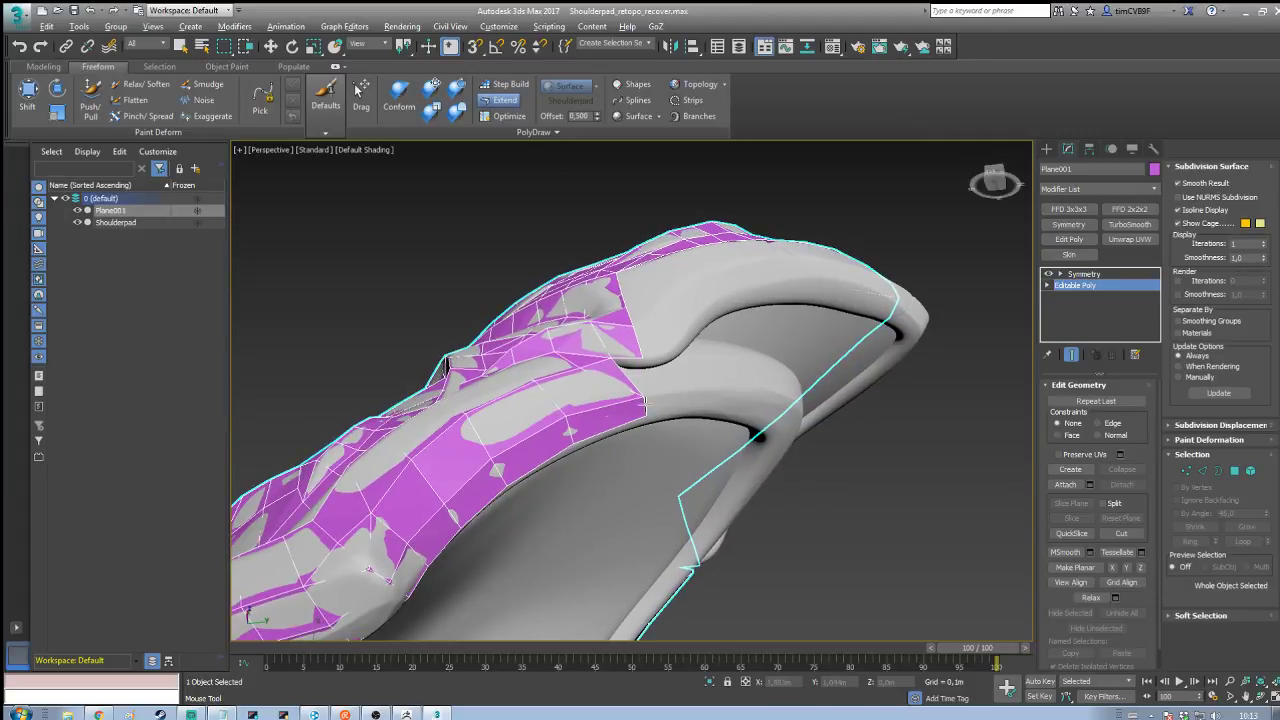
left_click_drag(645, 403, 630, 427, "ctrl+alt+shift")
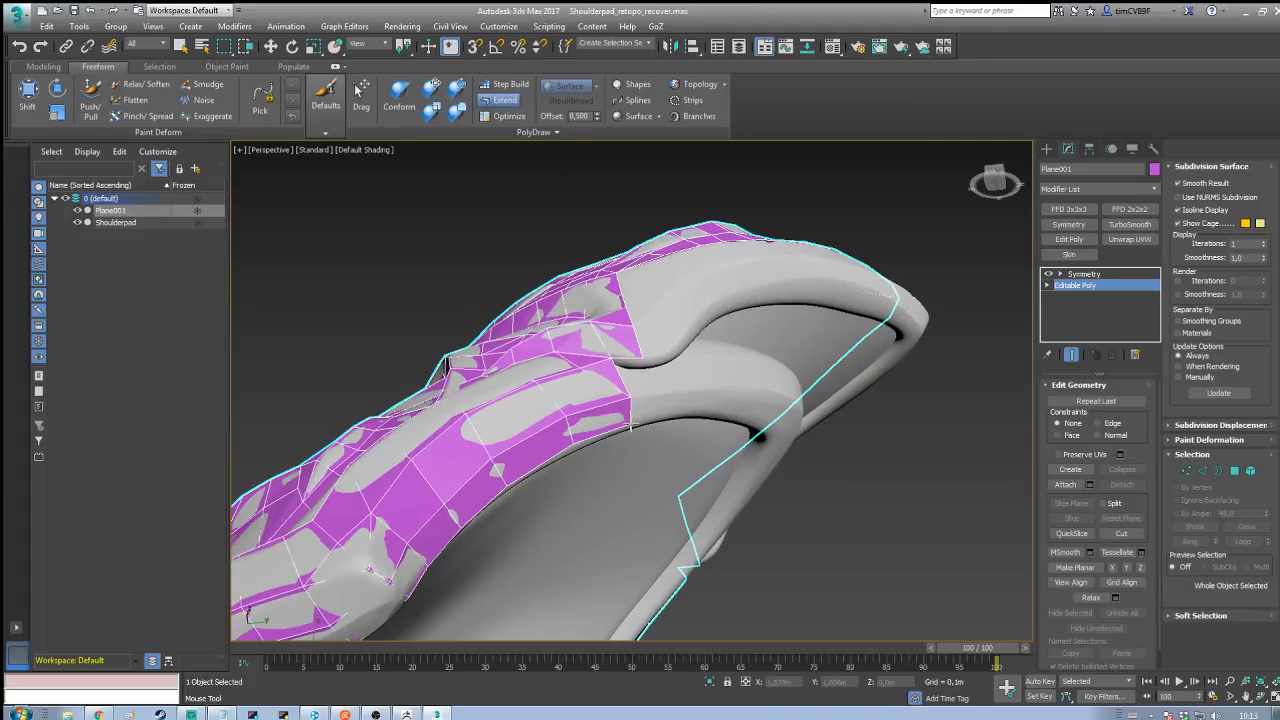
middle_click_drag(775, 405, 696, 452, "alt")
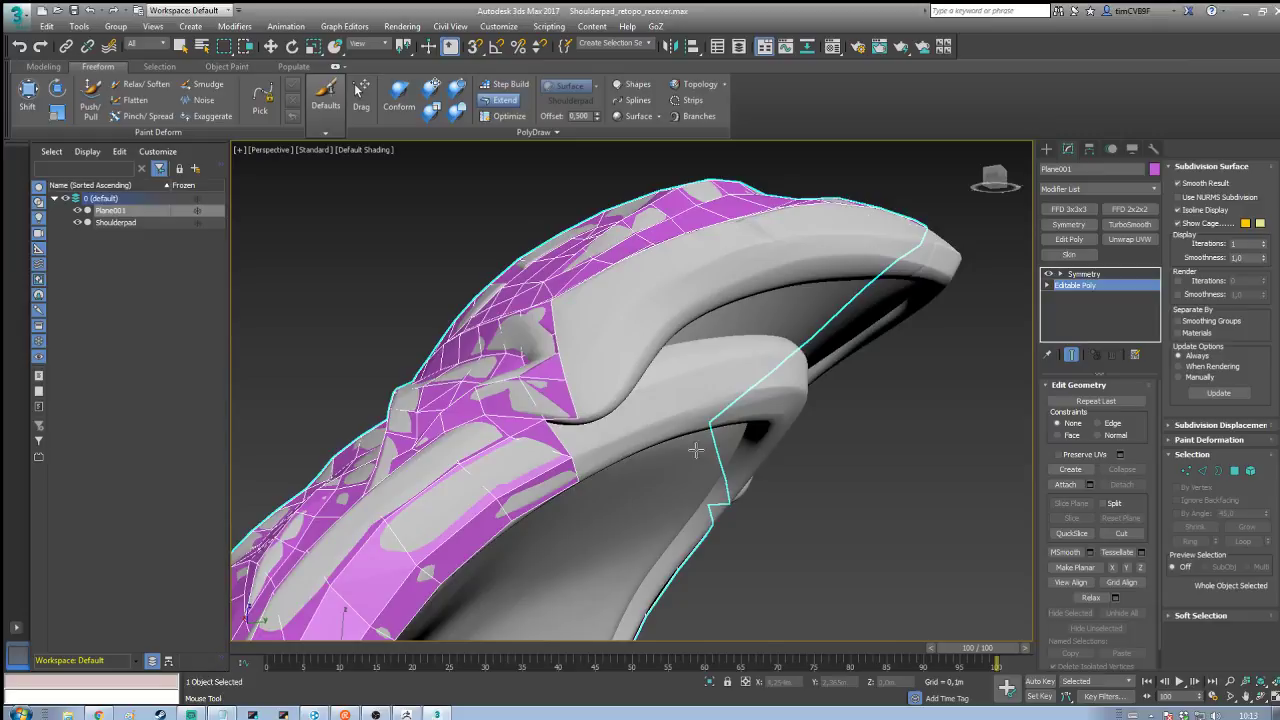
left_click(580, 440, "shift")
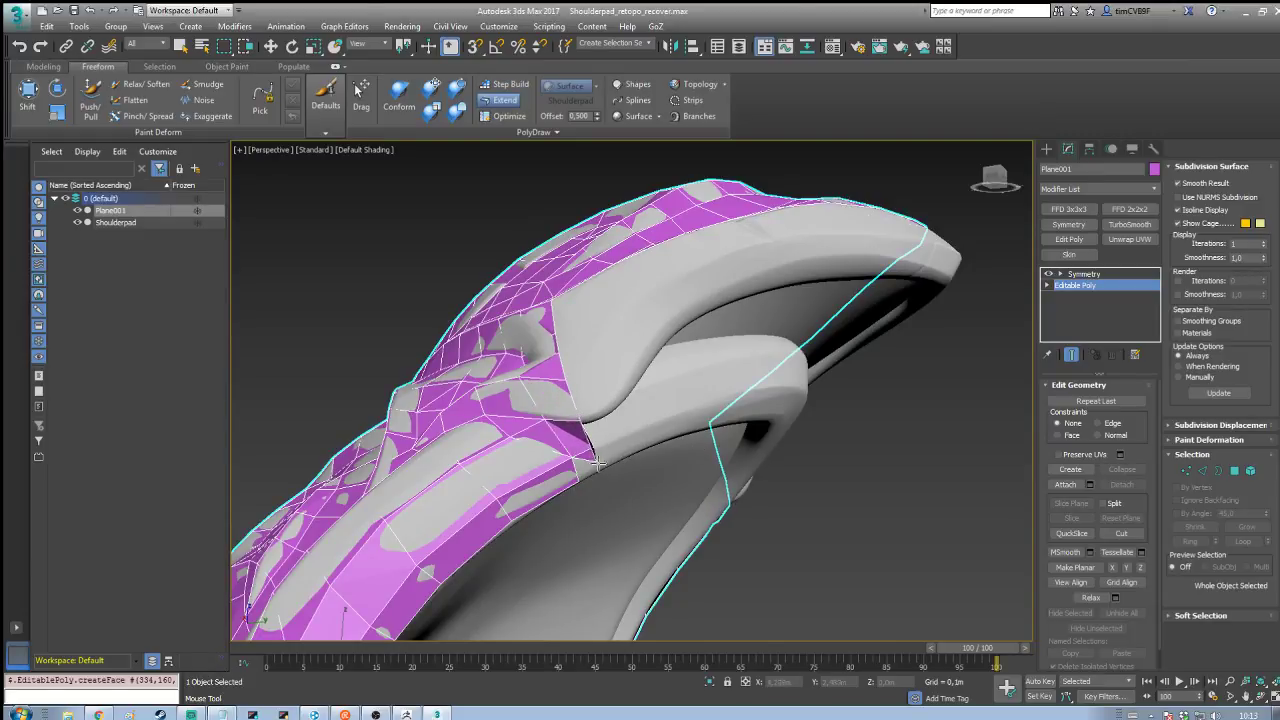
left_click(598, 460, "shift")
middle_click_drag(603, 466, 850, 382, "alt")
key("ctrl+z")
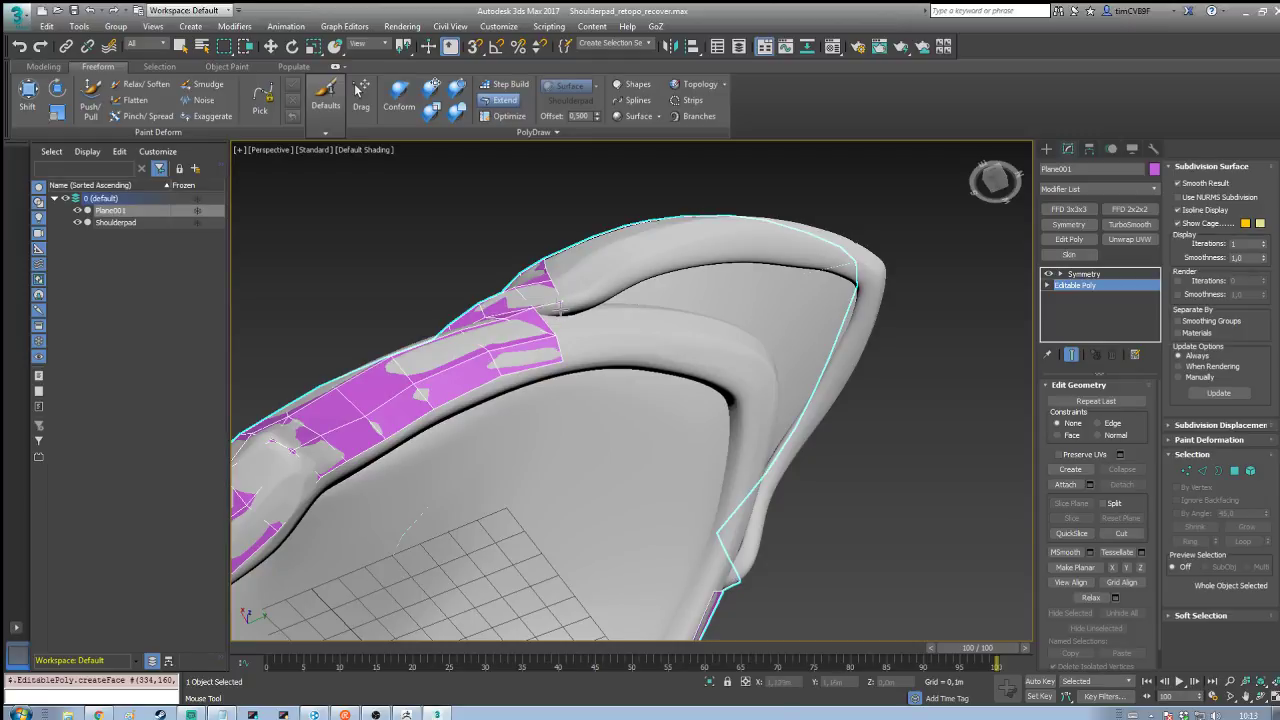
Step: Add a small polygon in the crease between the two plates and adjust its neighbouring vertices with Optimize
left_click(575, 313, "shift")
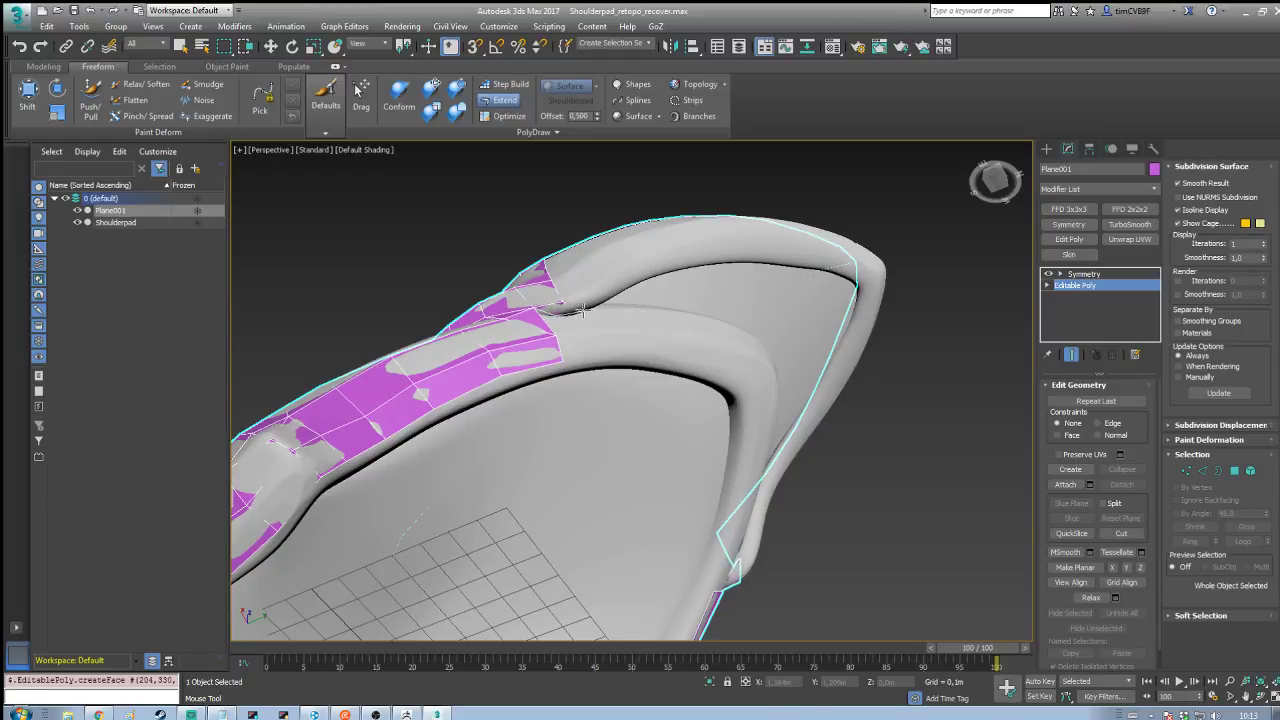
scroll(578, 305, "up", 4)
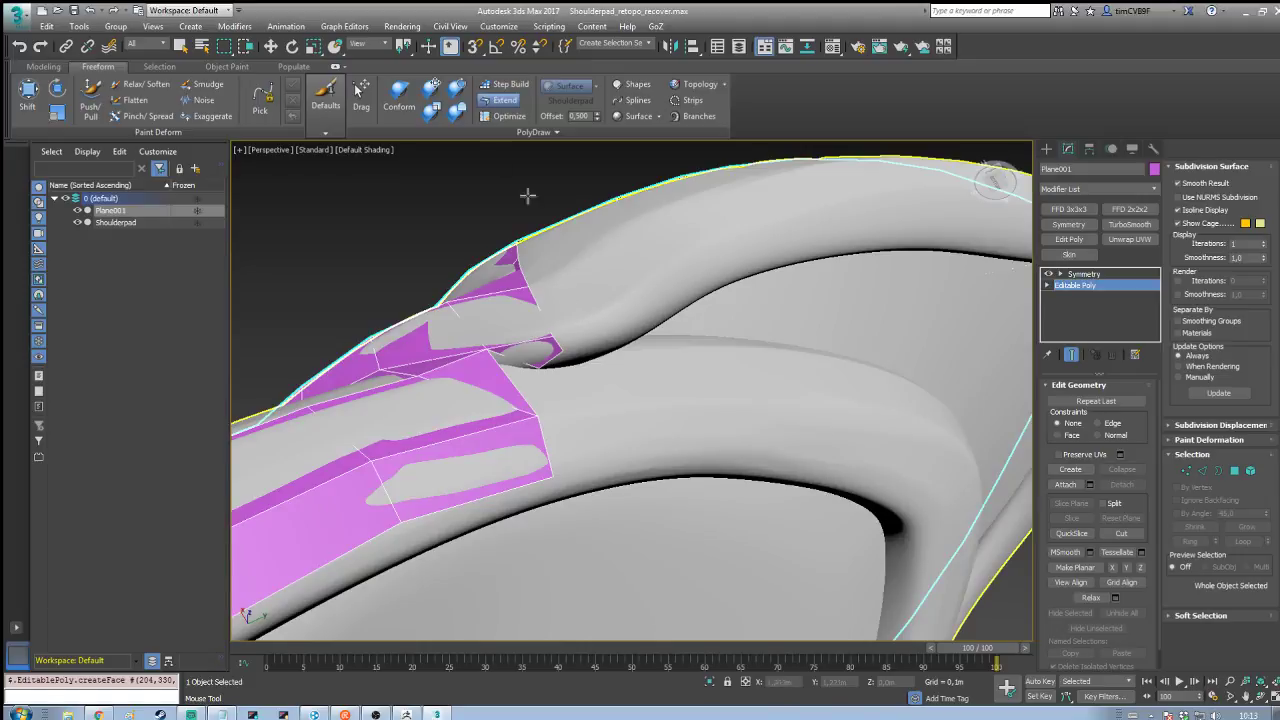
left_click(503, 116)
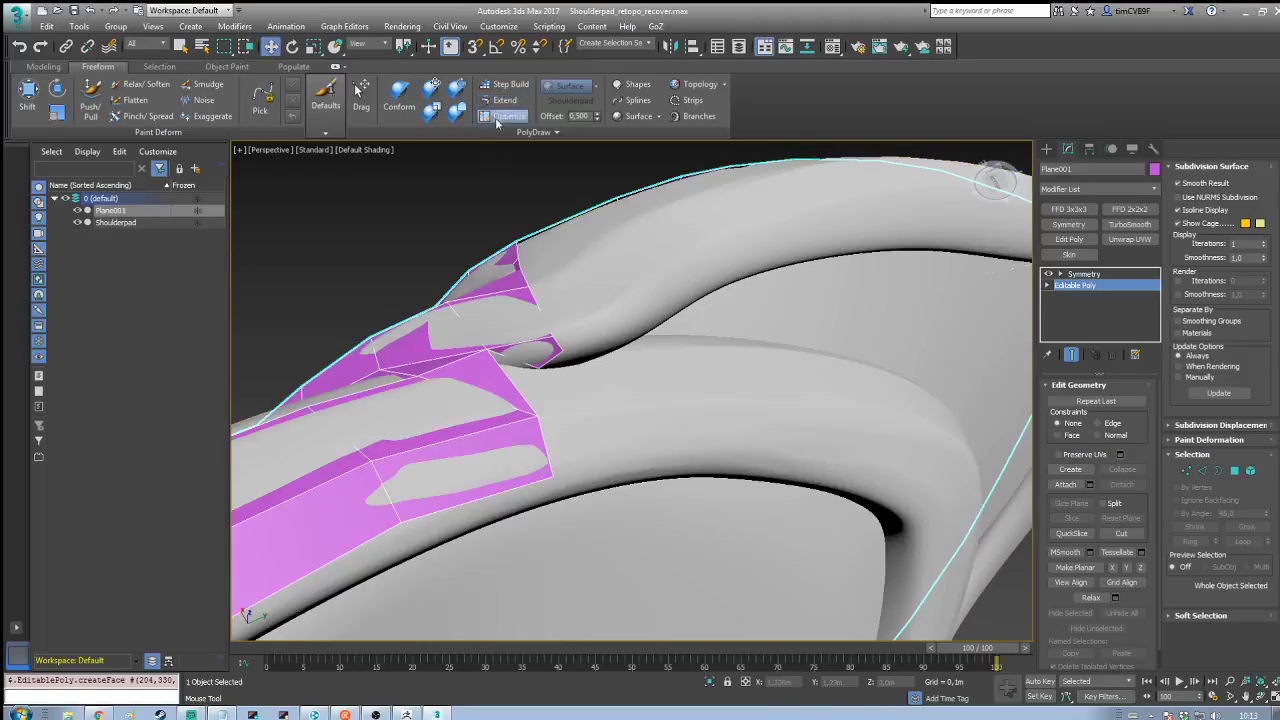
left_click(551, 364)
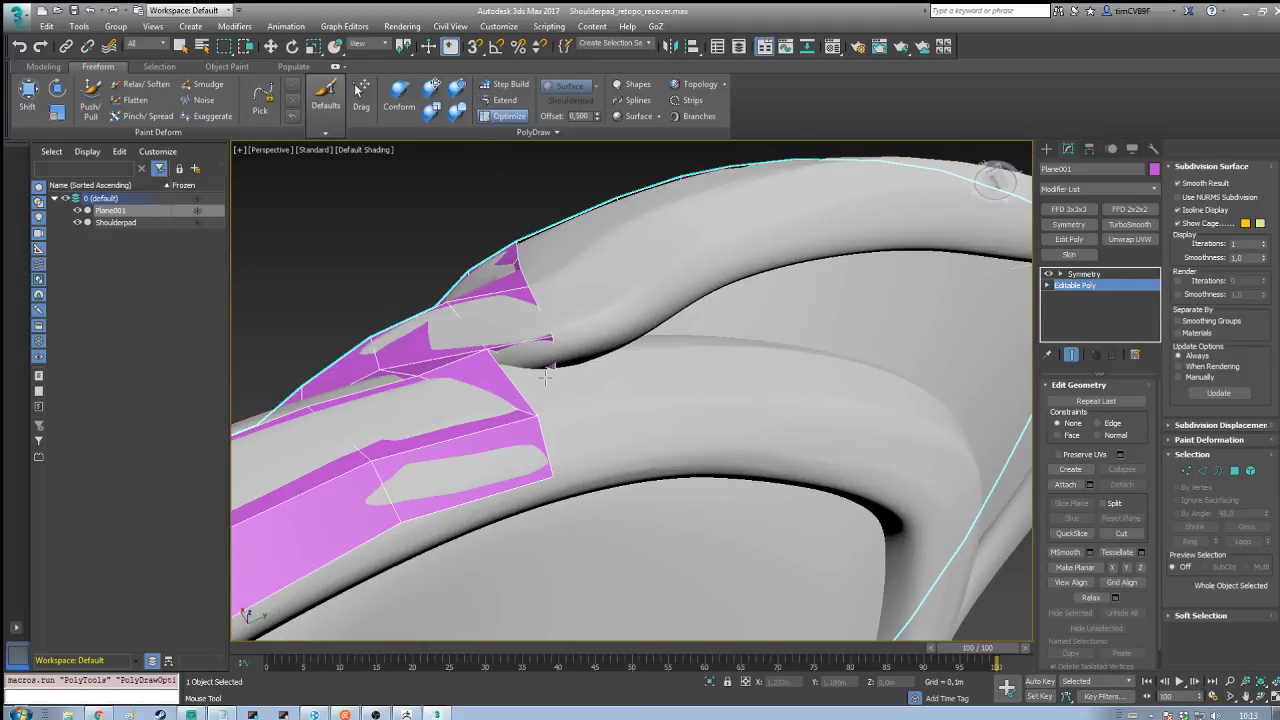
left_click(489, 354)
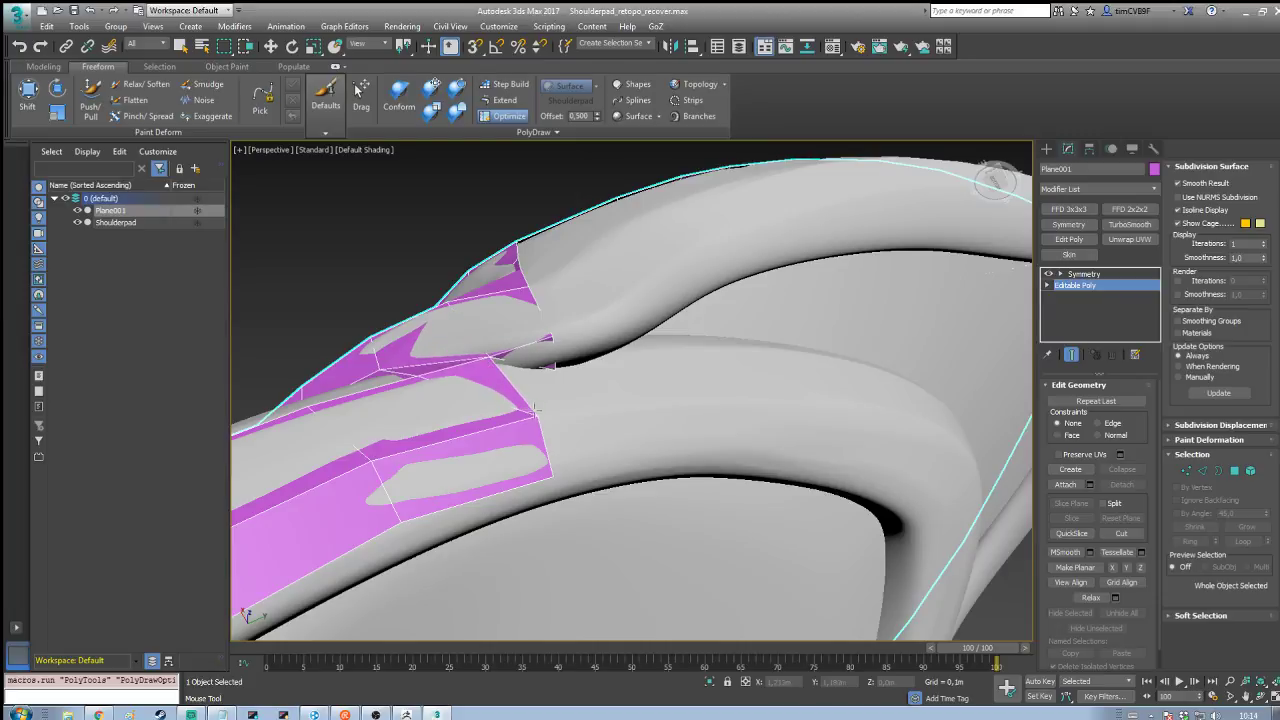
Step: Reposition the end and lower border vertices of the lower plate's rim strip to follow the sculpted edge
left_click_drag(535, 410, 516, 418)
left_click_drag(553, 476, 530, 487)
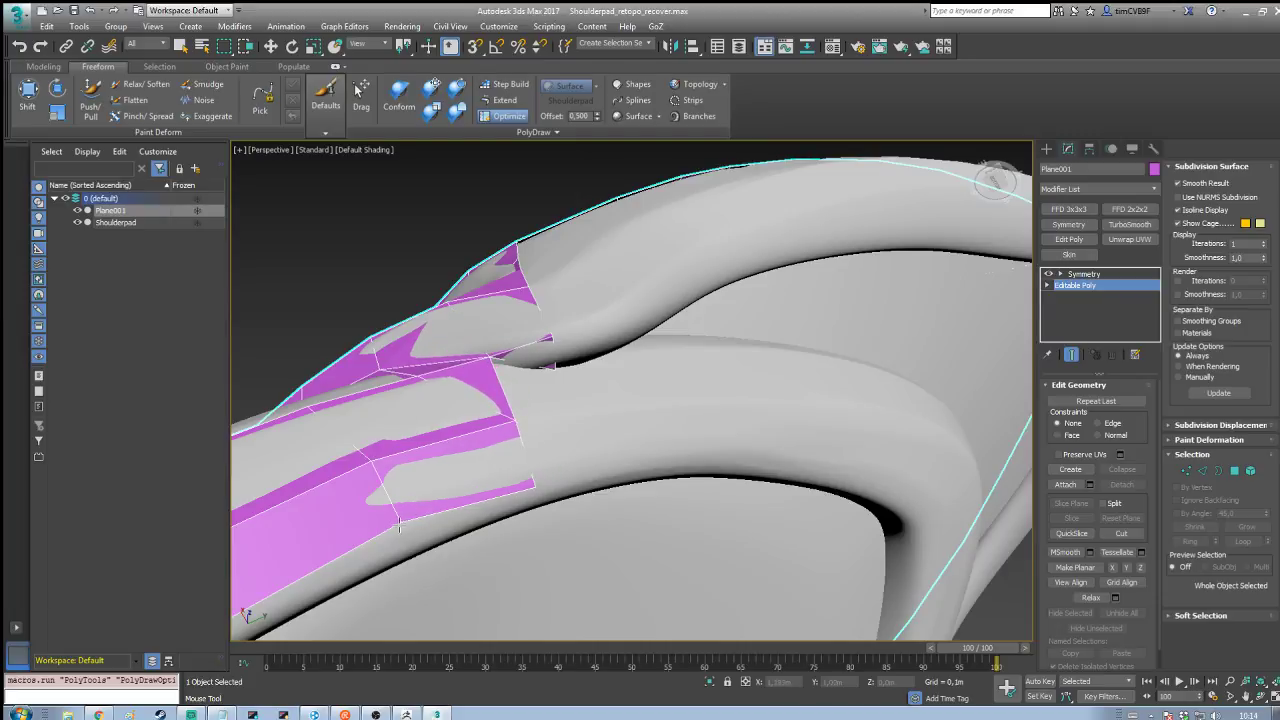
left_click_drag(399, 523, 399, 538)
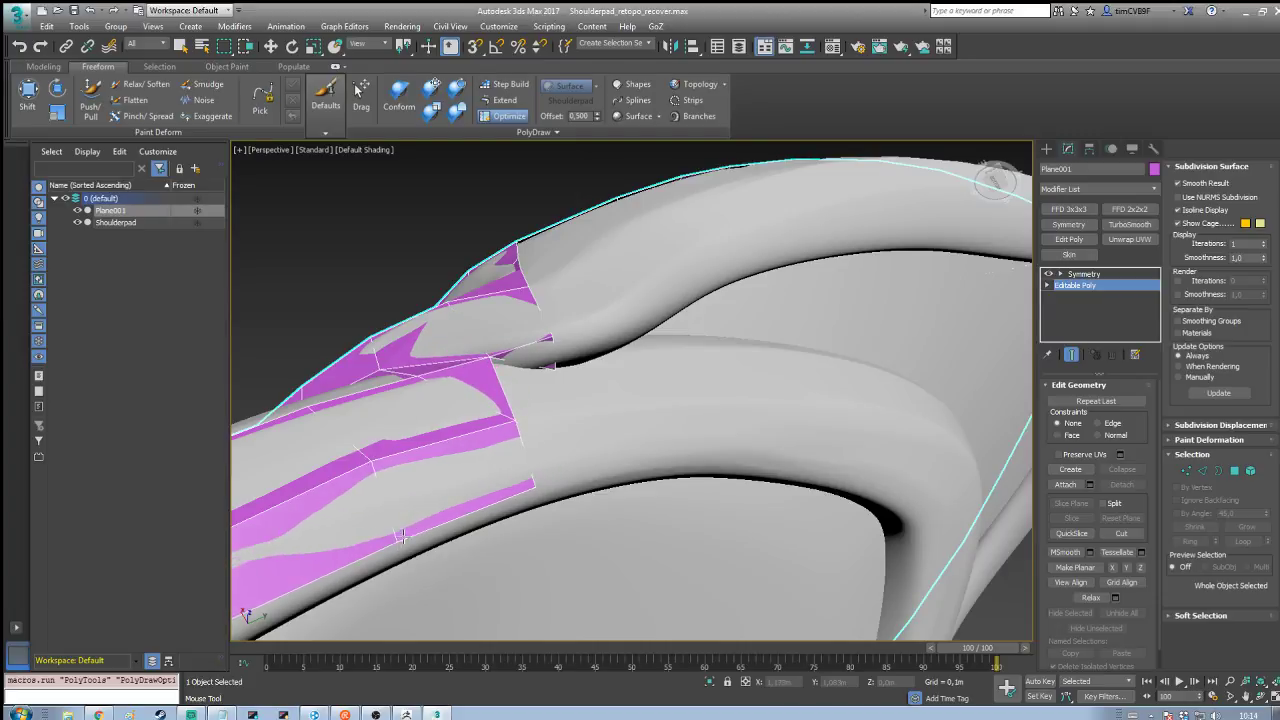
Step: Extend the end of the lower plate's rim strip with another row of polygons running under the upper plate
left_click(504, 101)
left_click_drag(492, 359, 556, 417)
key("ctrl+z")
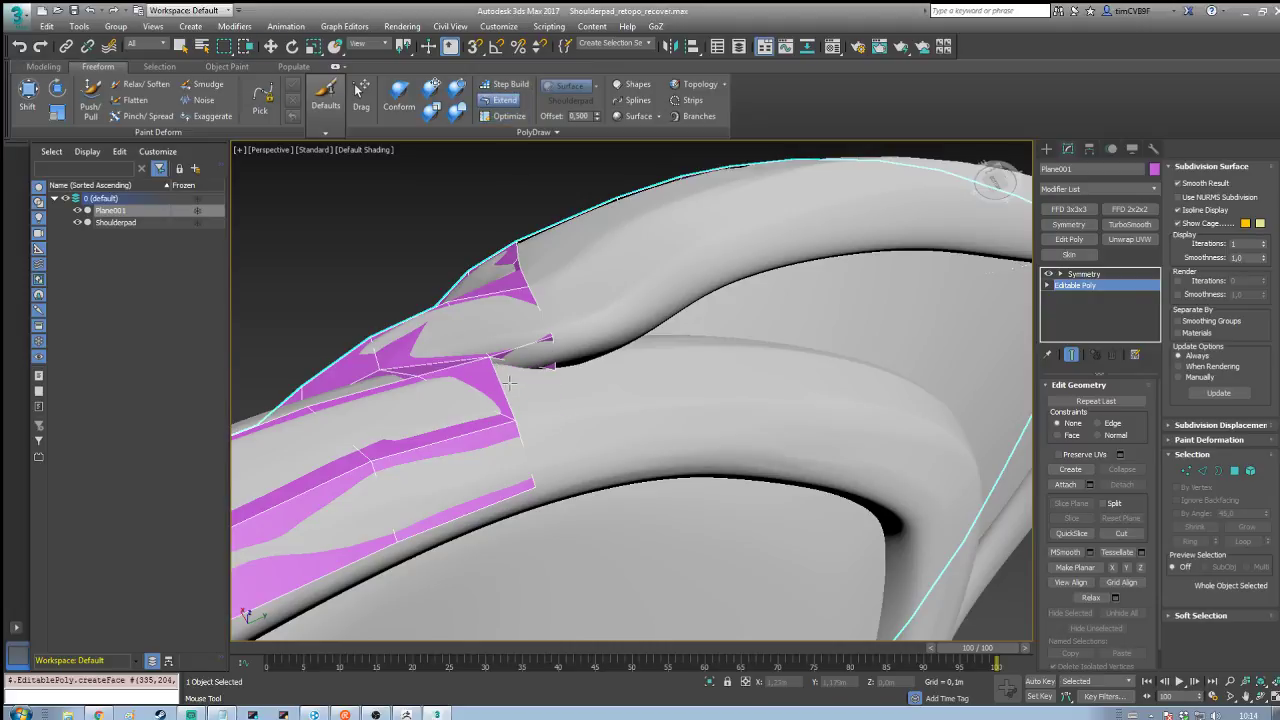
left_click_drag(492, 359, 577, 409)
left_click_drag(516, 421, 595, 474)
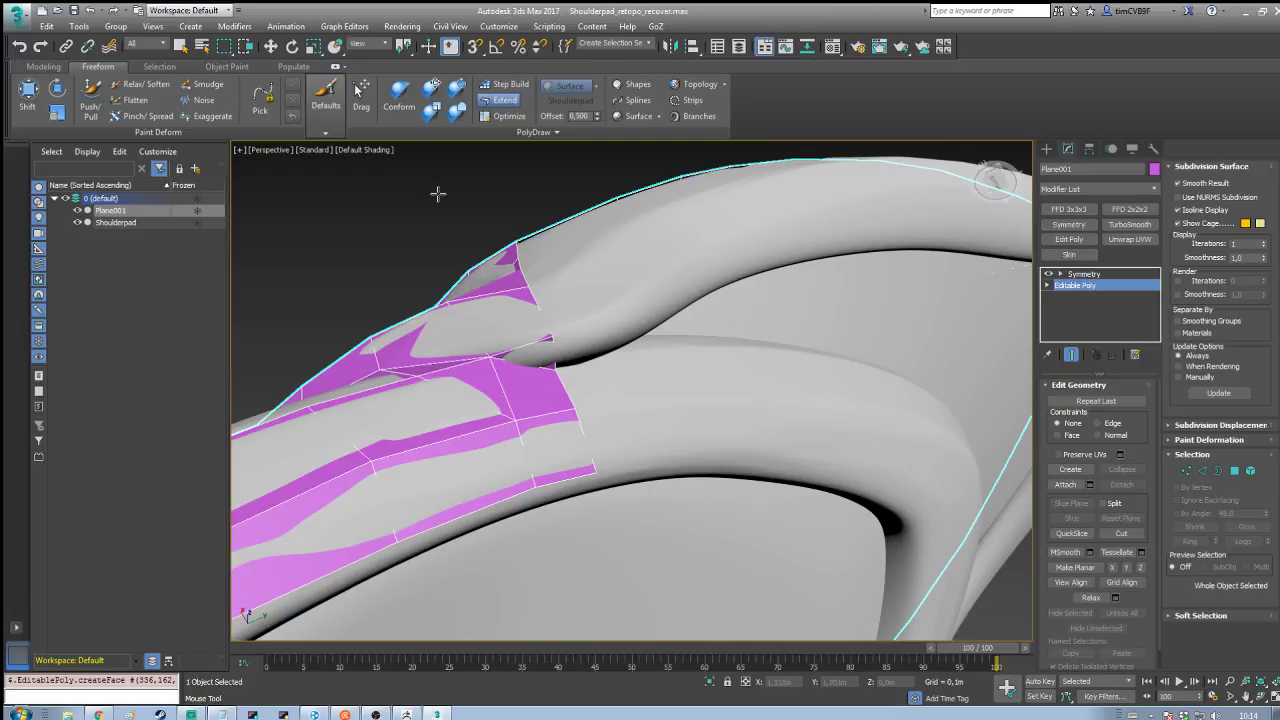
Step: Extend a row of polygons from the upper plate's side border over its outer rim toward the tip
middle_click_drag(439, 195, 609, 245)
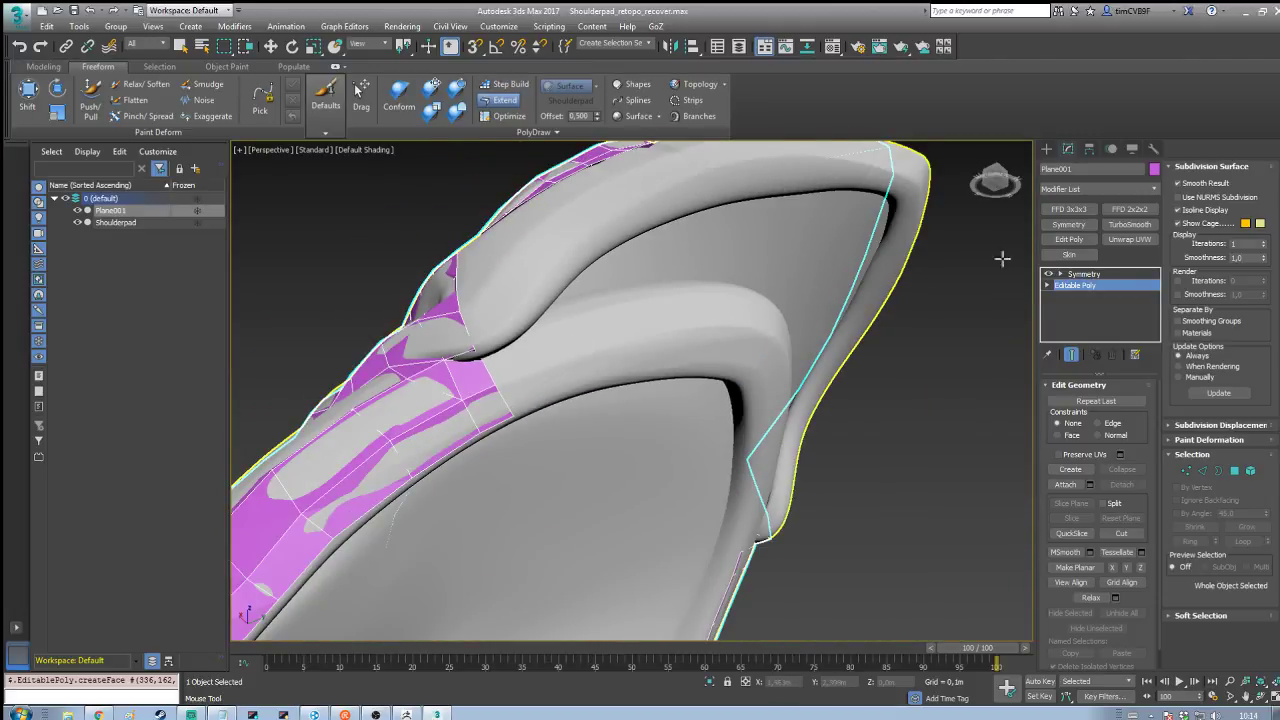
middle_click_drag(1003, 237, 1022, 372, "alt")
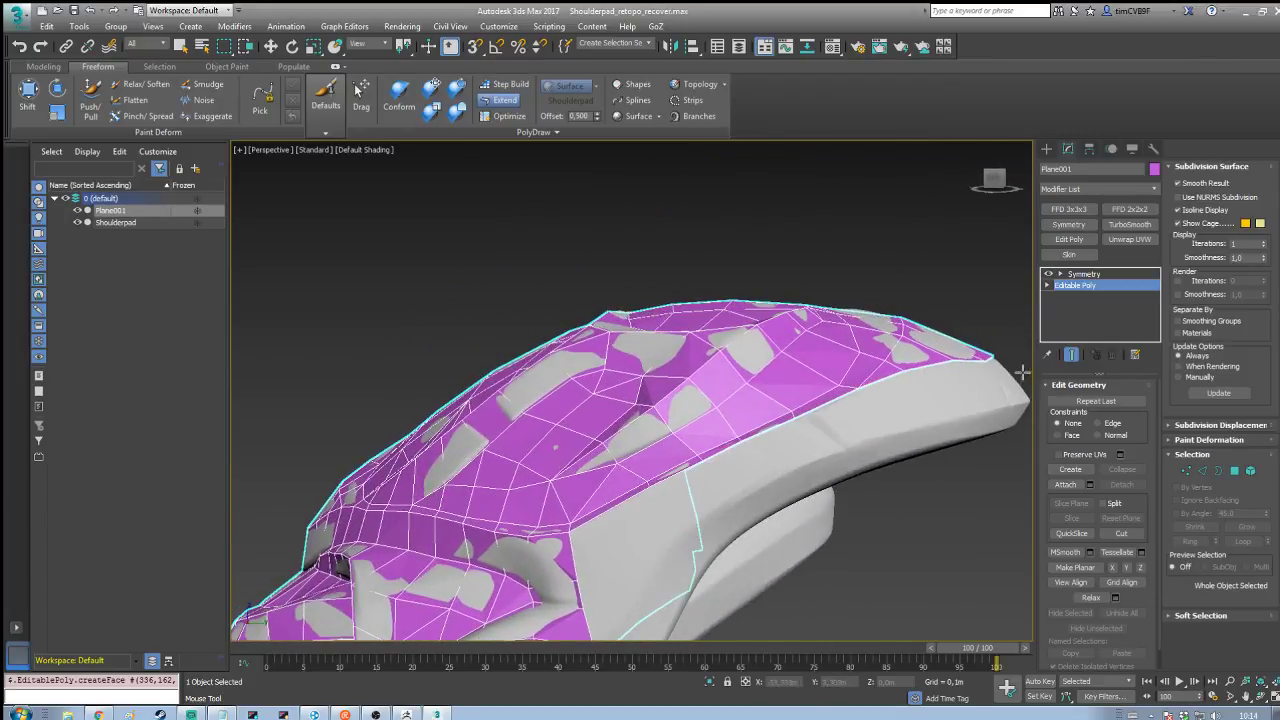
middle_click_drag(997, 311, 730, 324, "alt")
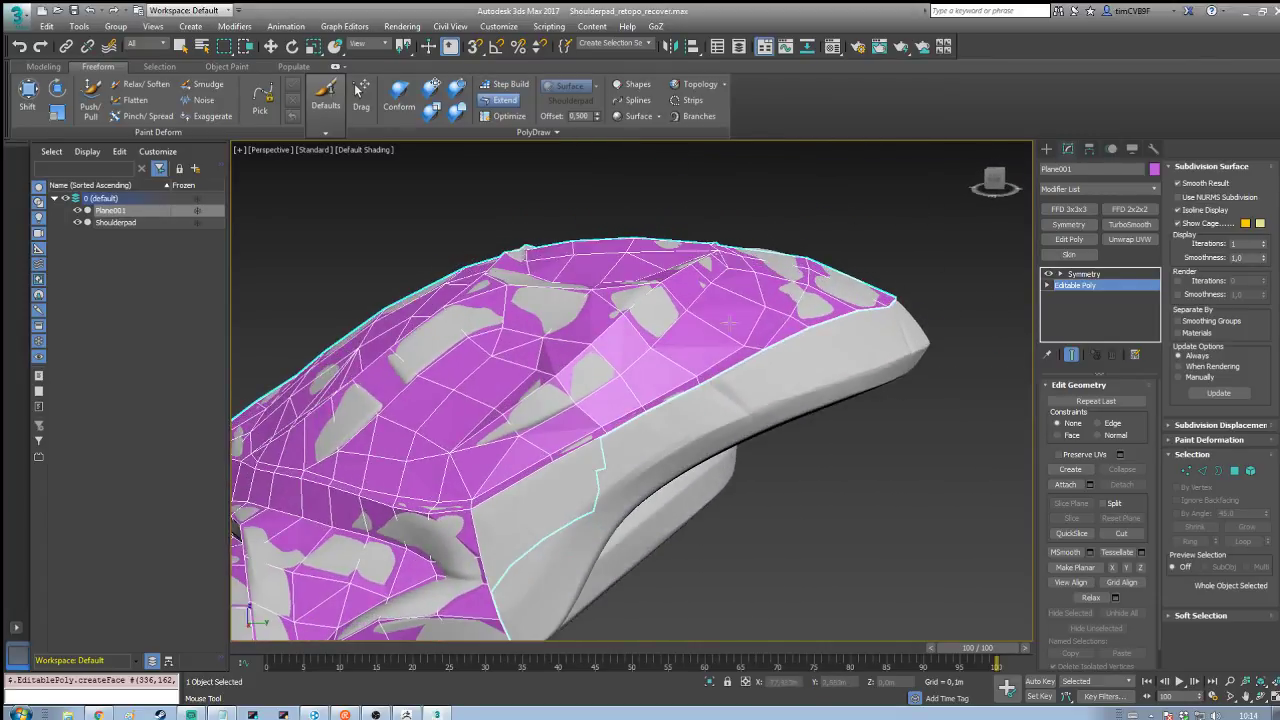
left_click_drag(479, 509, 569, 517)
middle_click_drag(877, 523, 850, 510, "alt")
left_click_drag(561, 488, 773, 396)
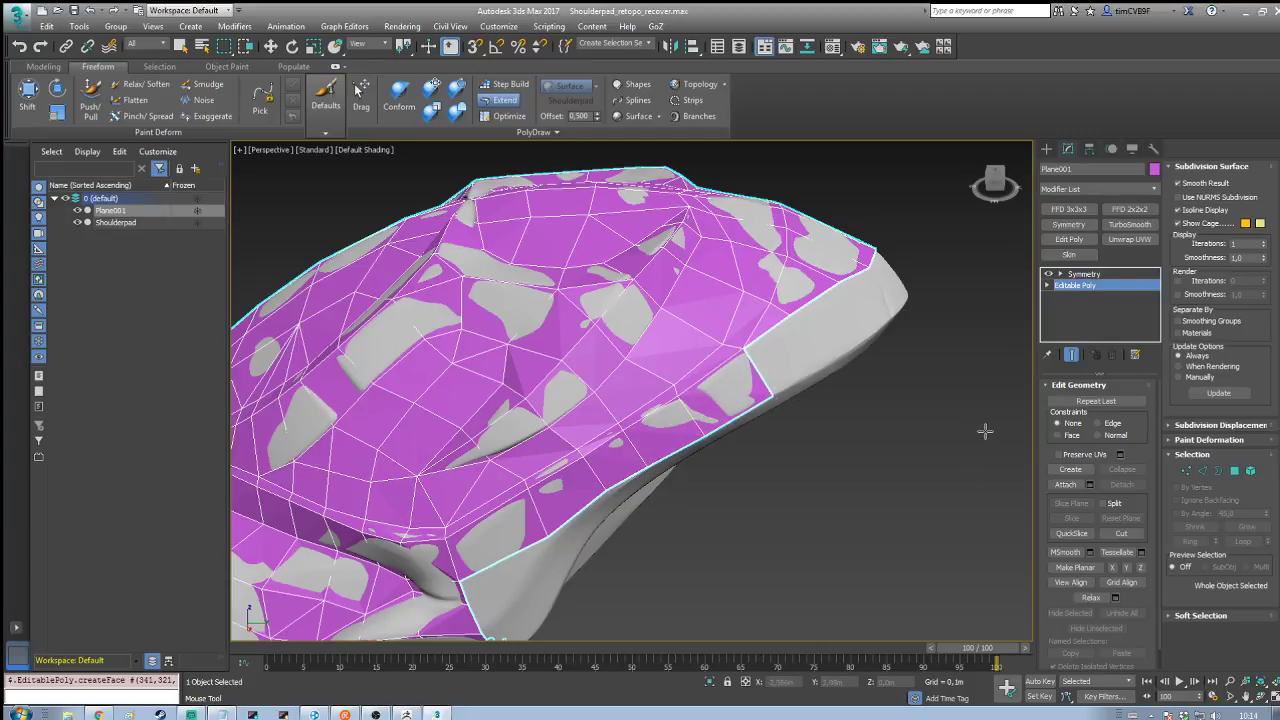
Step: Continue the outer rim row of polygons around to the tip of the upper plate
middle_click_drag(985, 431, 861, 470, "alt")
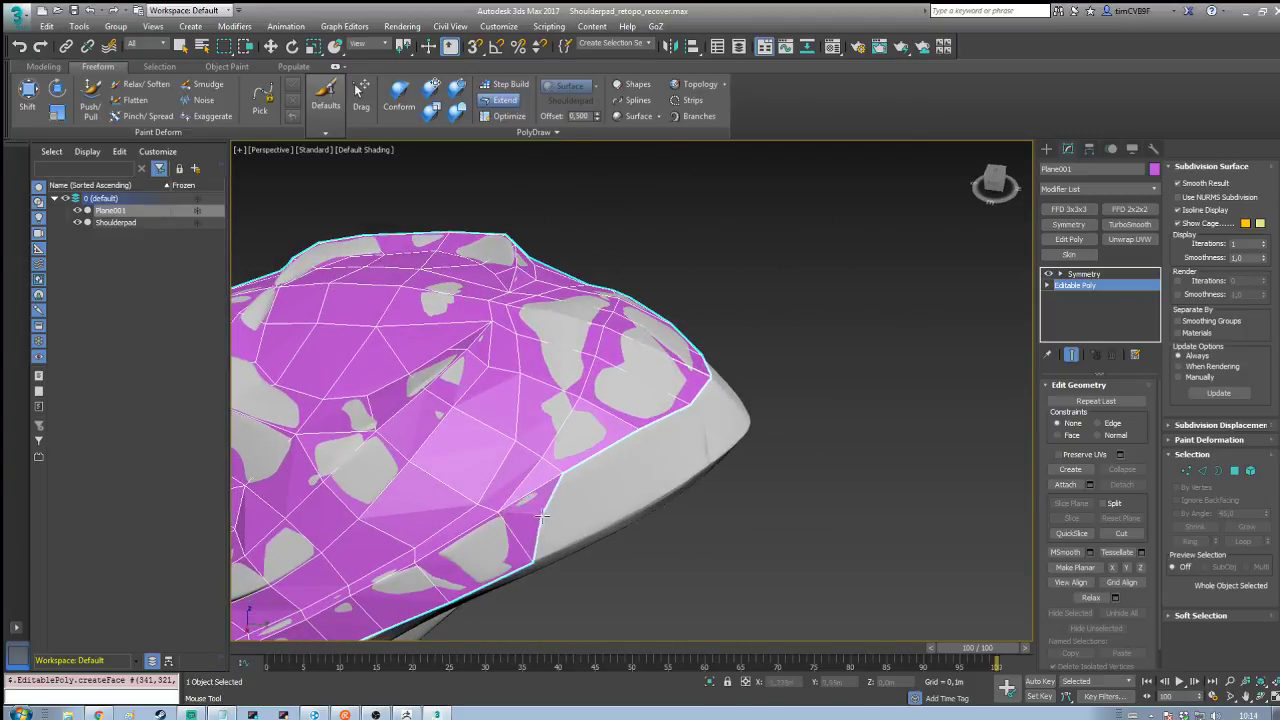
left_click_drag(541, 516, 677, 487)
middle_click_drag(761, 461, 733, 461, "alt")
left_click_drag(538, 500, 696, 518)
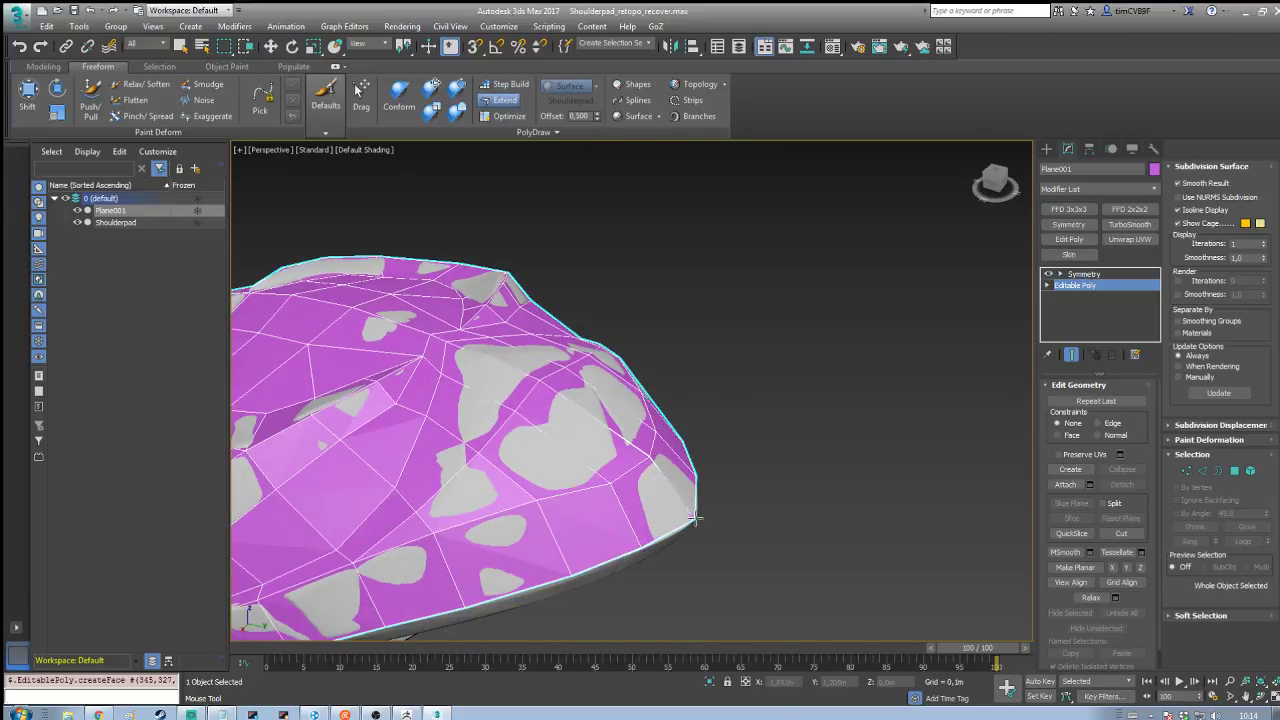
Step: Fill the corner between the upper plate's rim row and its lower lip, and connect vertices across it with Optimize
middle_click_drag(758, 495, 863, 434, "alt")
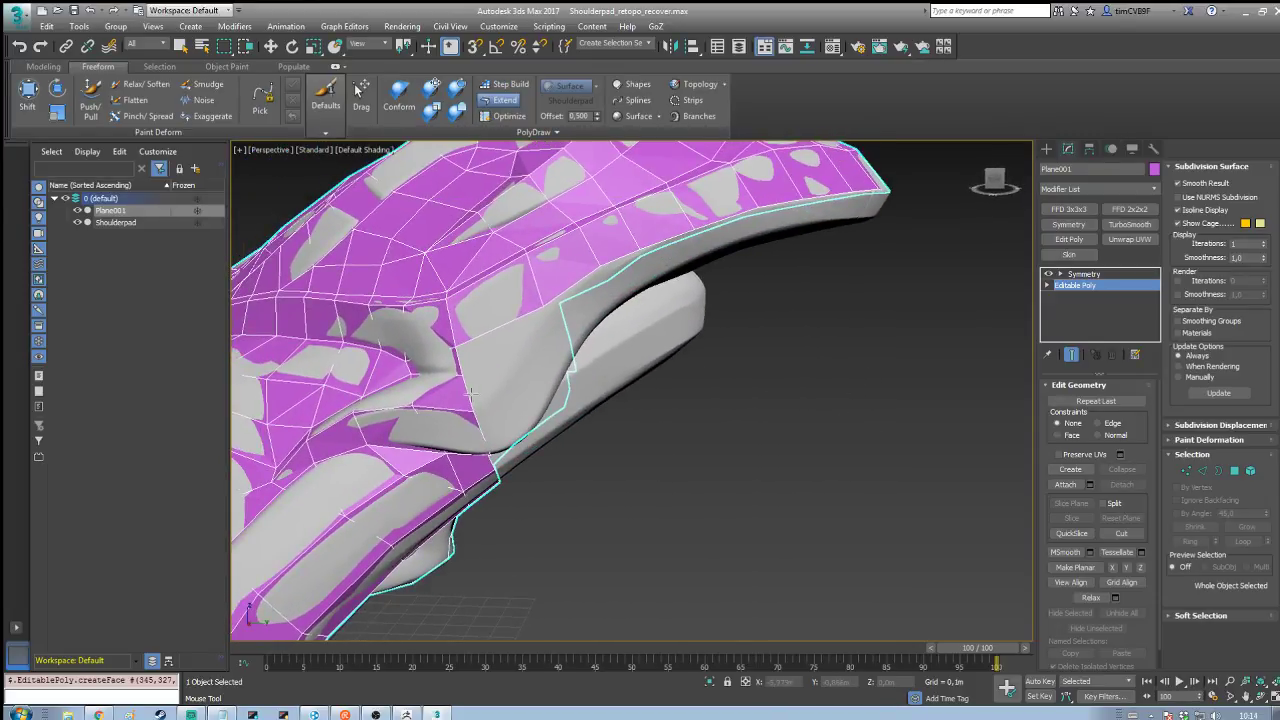
left_click_drag(467, 393, 500, 328)
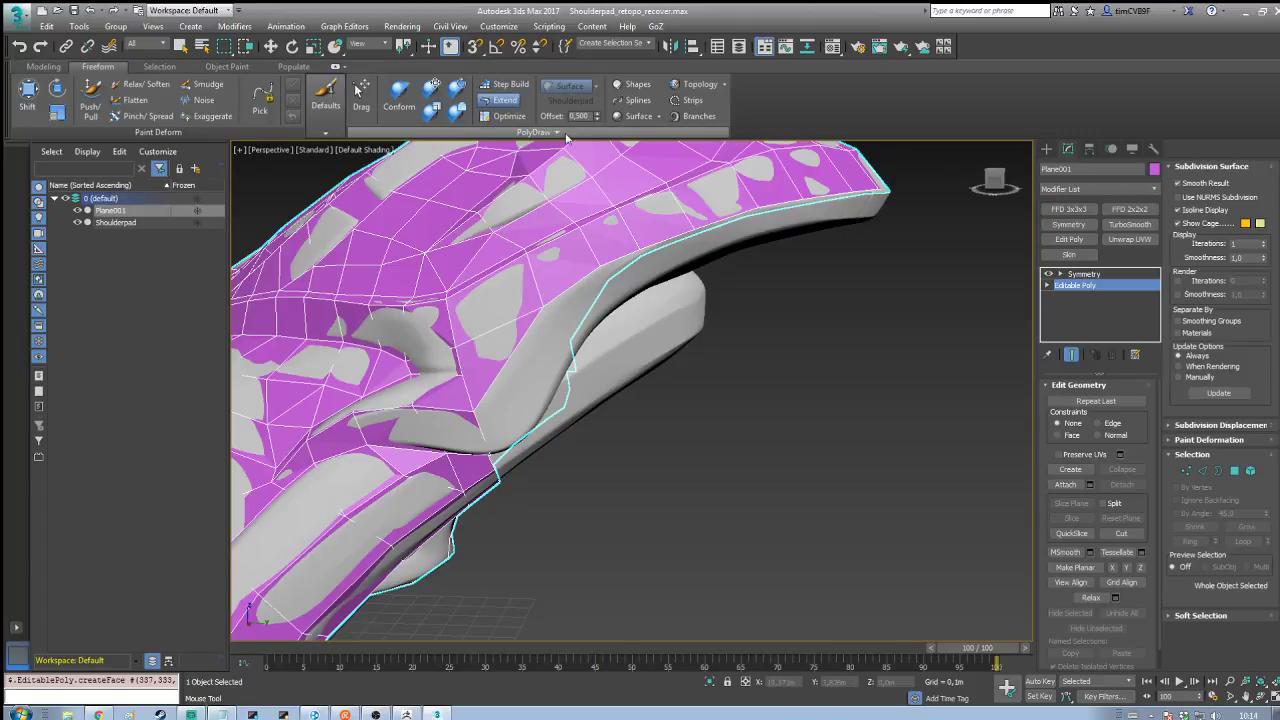
left_click(507, 116)
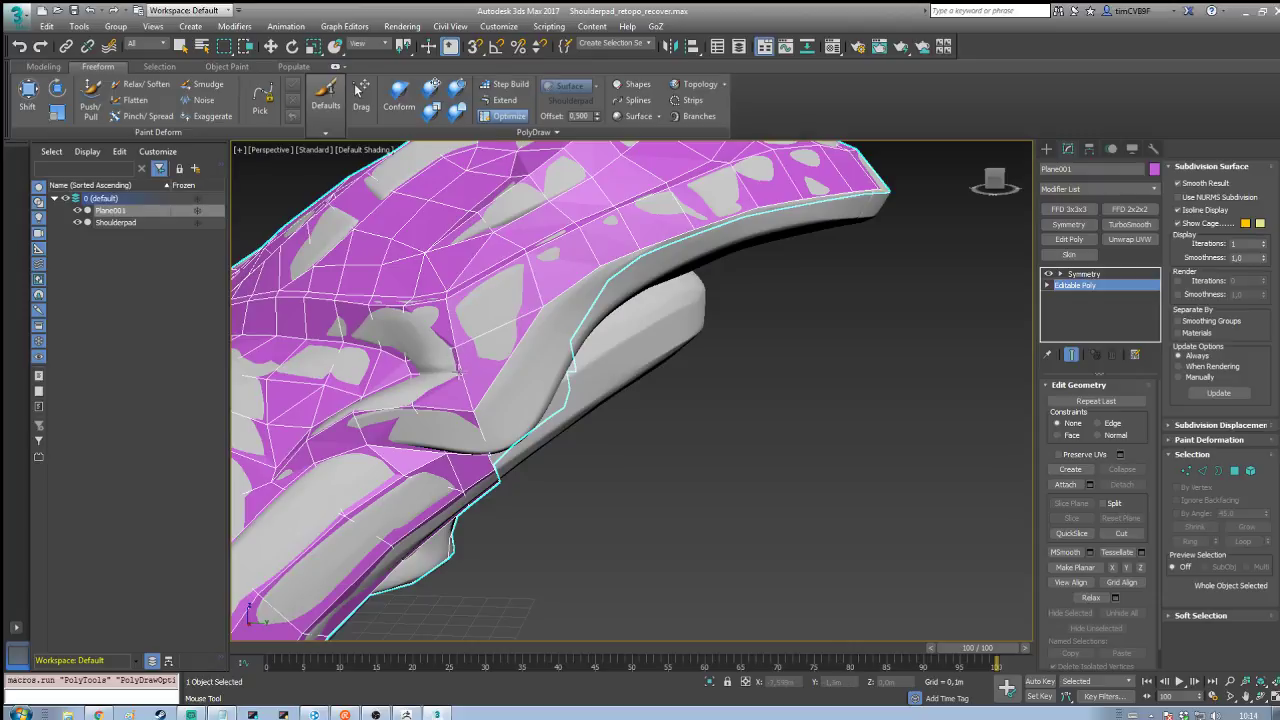
left_click(552, 304)
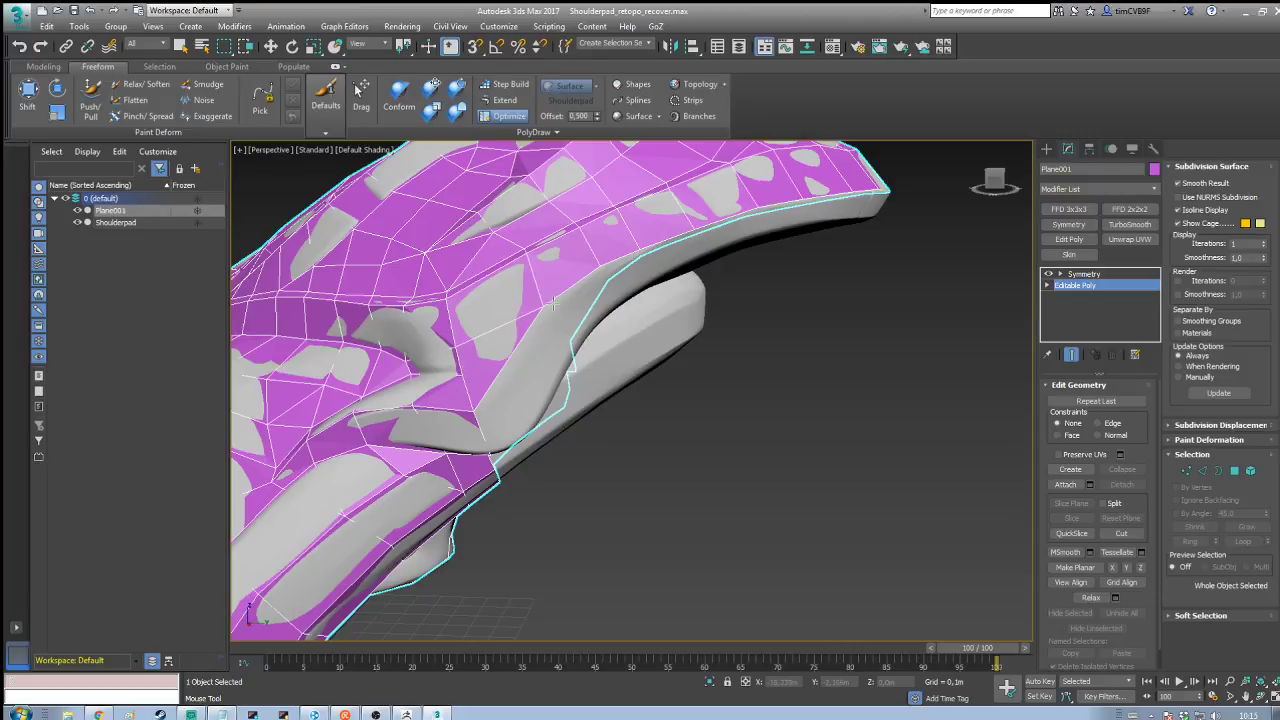
left_click_drag(460, 375, 543, 310, "shift")
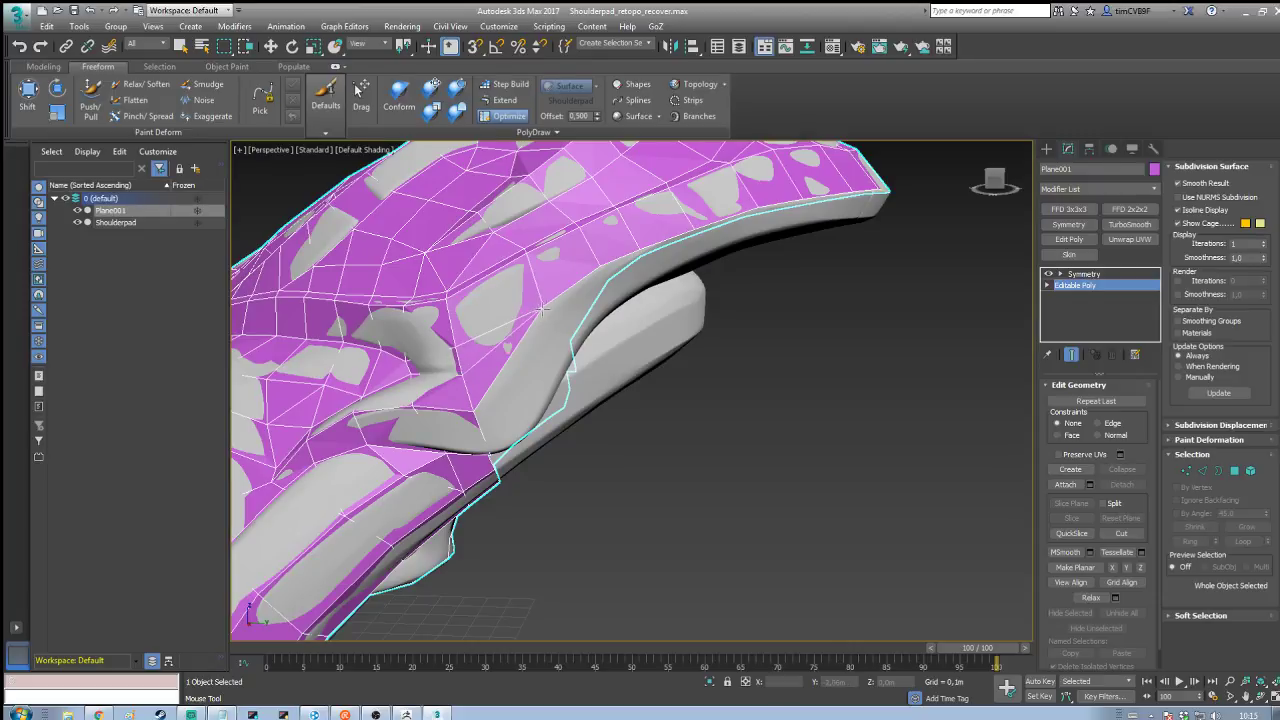
middle_click_drag(625, 405, 665, 413, "alt")
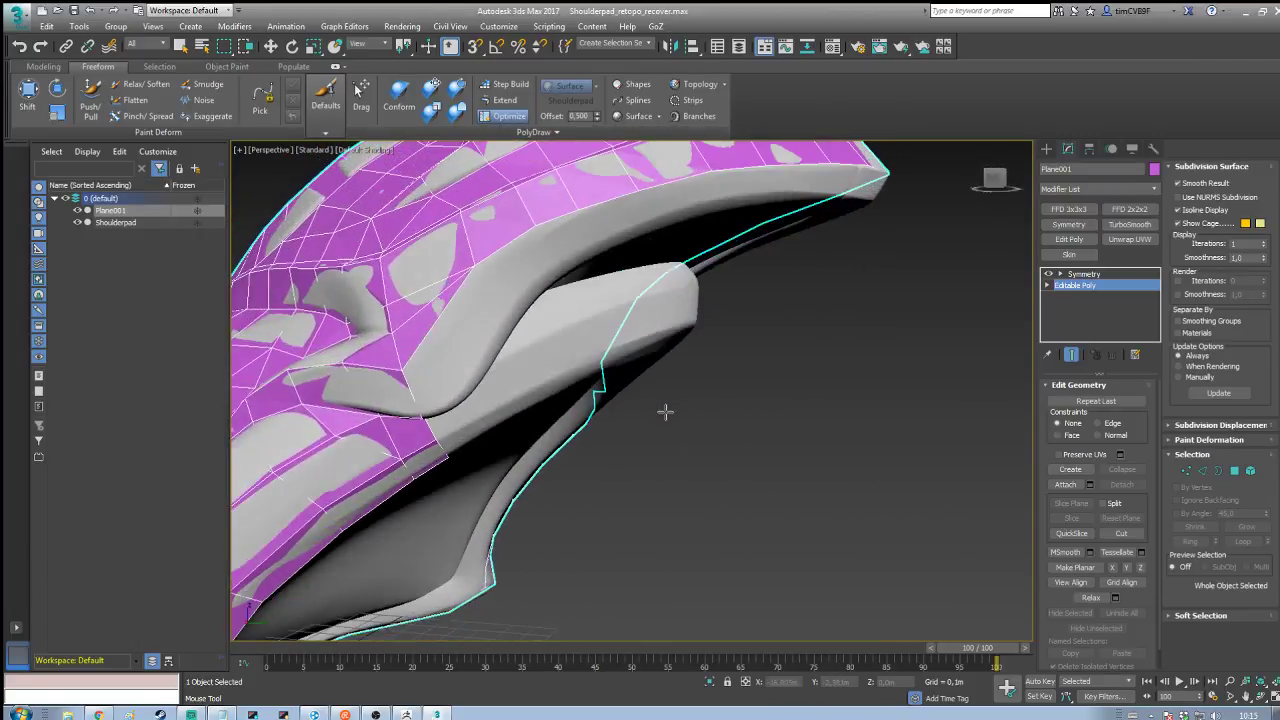
Step: Extend polygons from the crease corner along the upper plate's lower lip and connect vertices at the rim corner with Optimize
left_click(505, 100)
left_click_drag(404, 371, 461, 393)
middle_click_drag(469, 333, 500, 339, "alt")
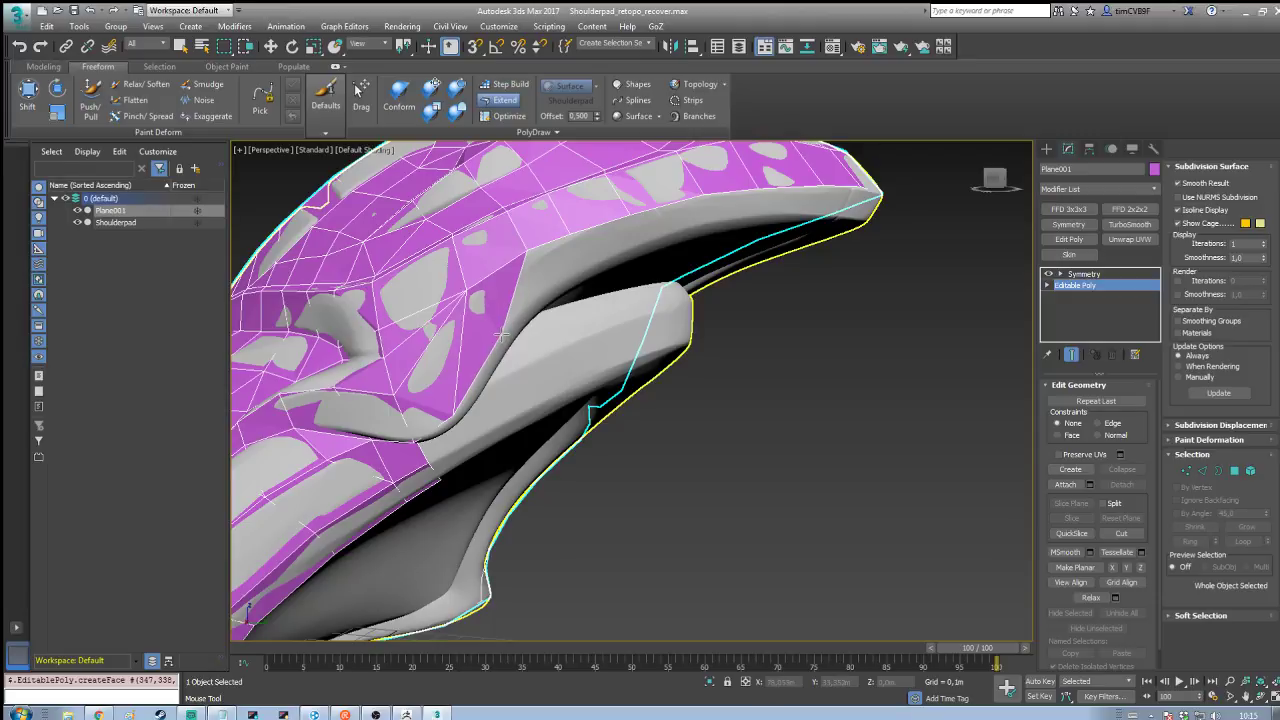
left_click_drag(529, 253, 575, 268)
left_click(503, 117)
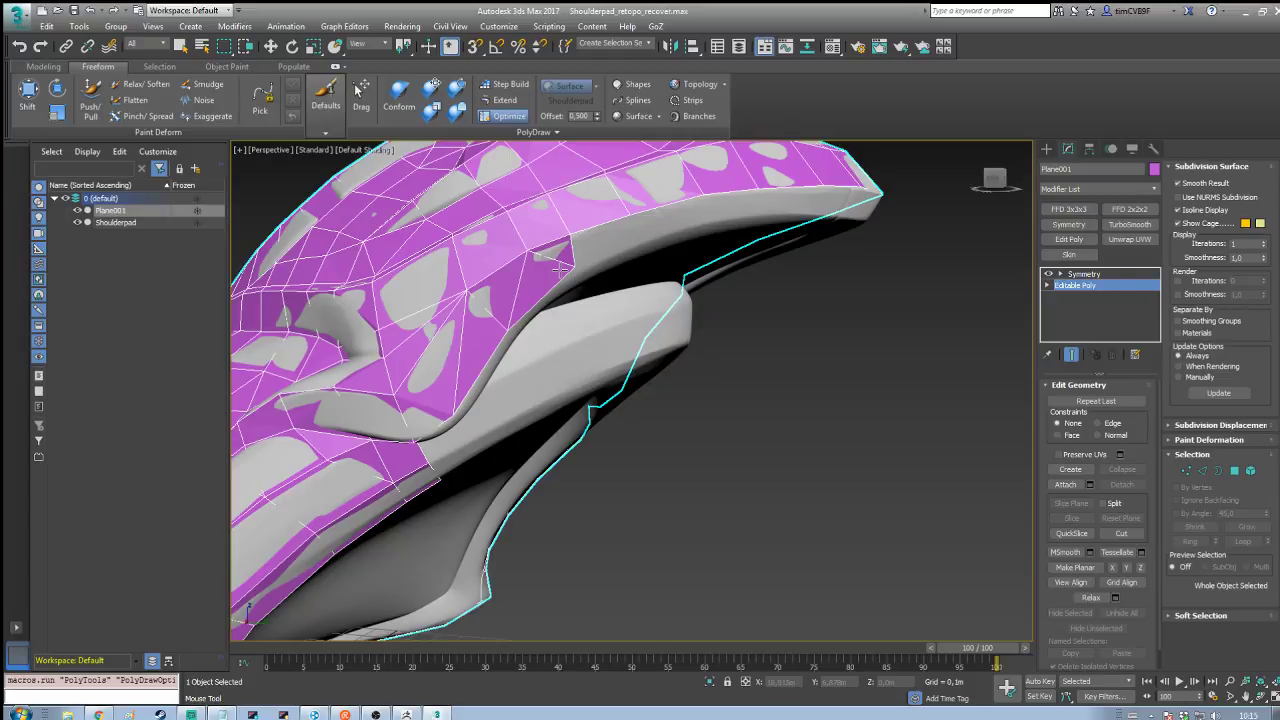
middle_click_drag(842, 306, 646, 298, "alt")
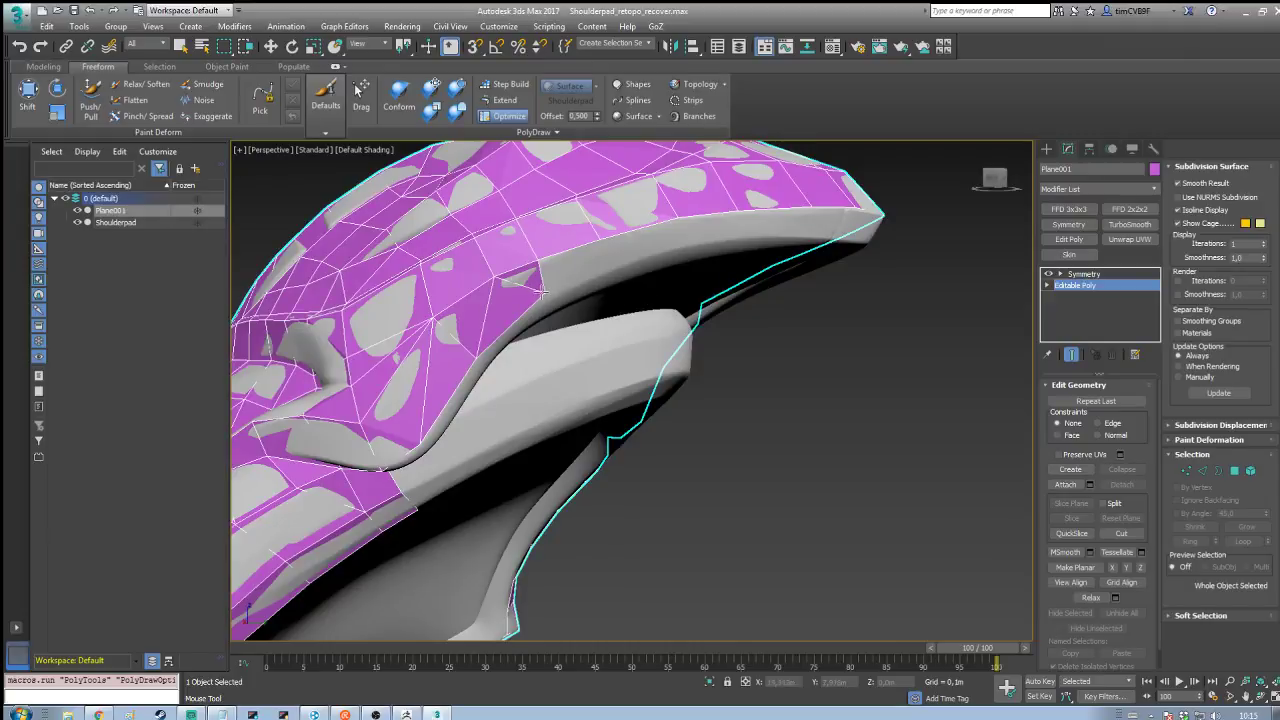
Step: Extend a row of polygons along the lower side of the upper plate's outer rim to the tip
left_click(502, 100)
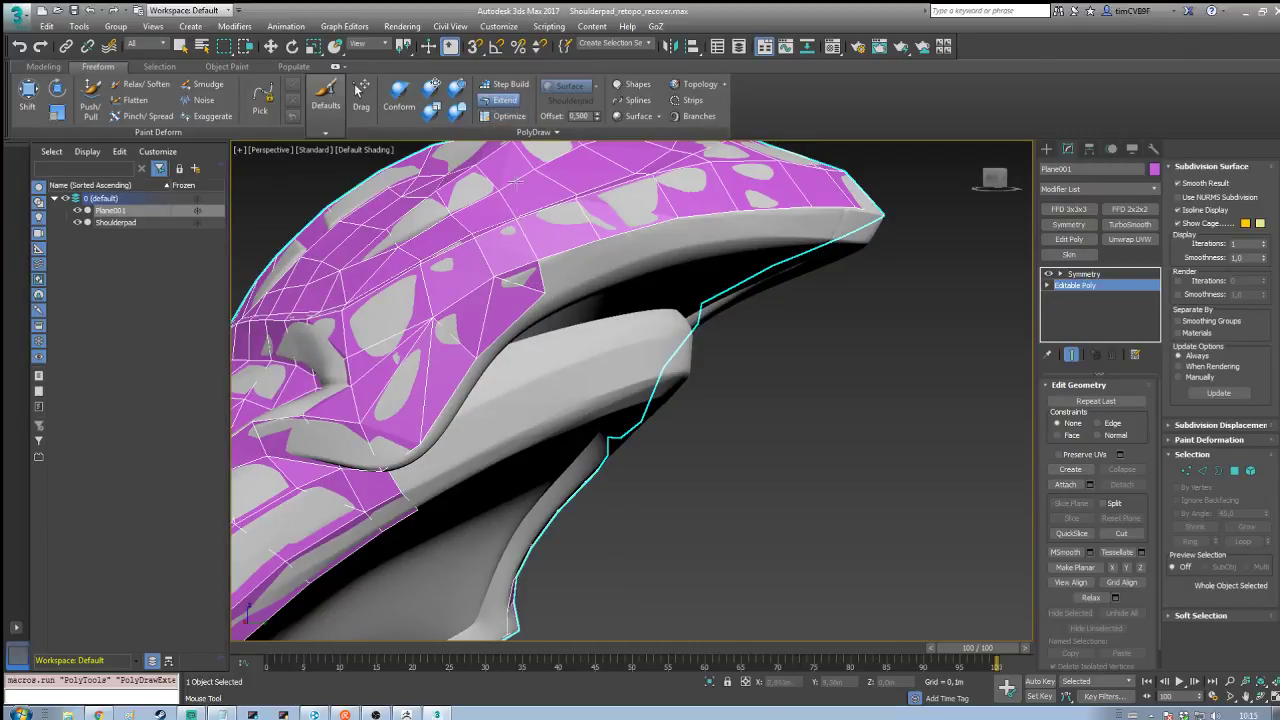
left_click_drag(543, 286, 607, 270, "shift")
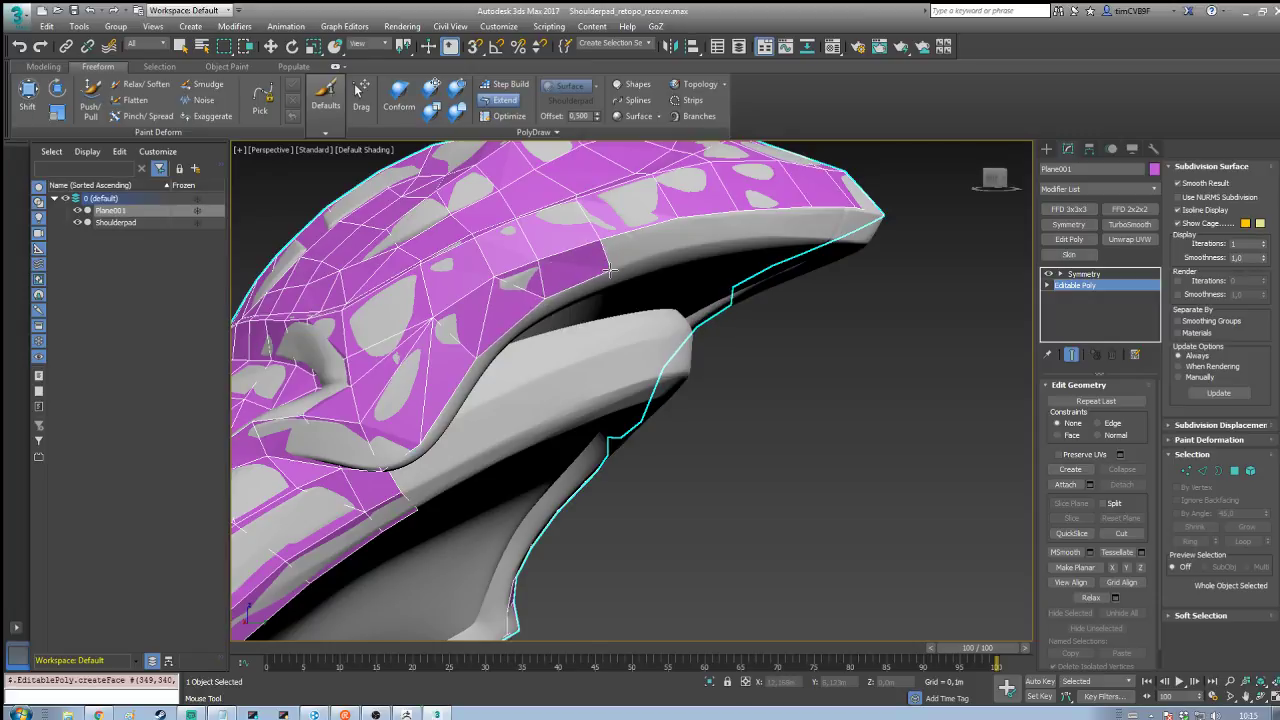
middle_click_drag(673, 269, 450, 316)
left_click_drag(373, 312, 537, 302)
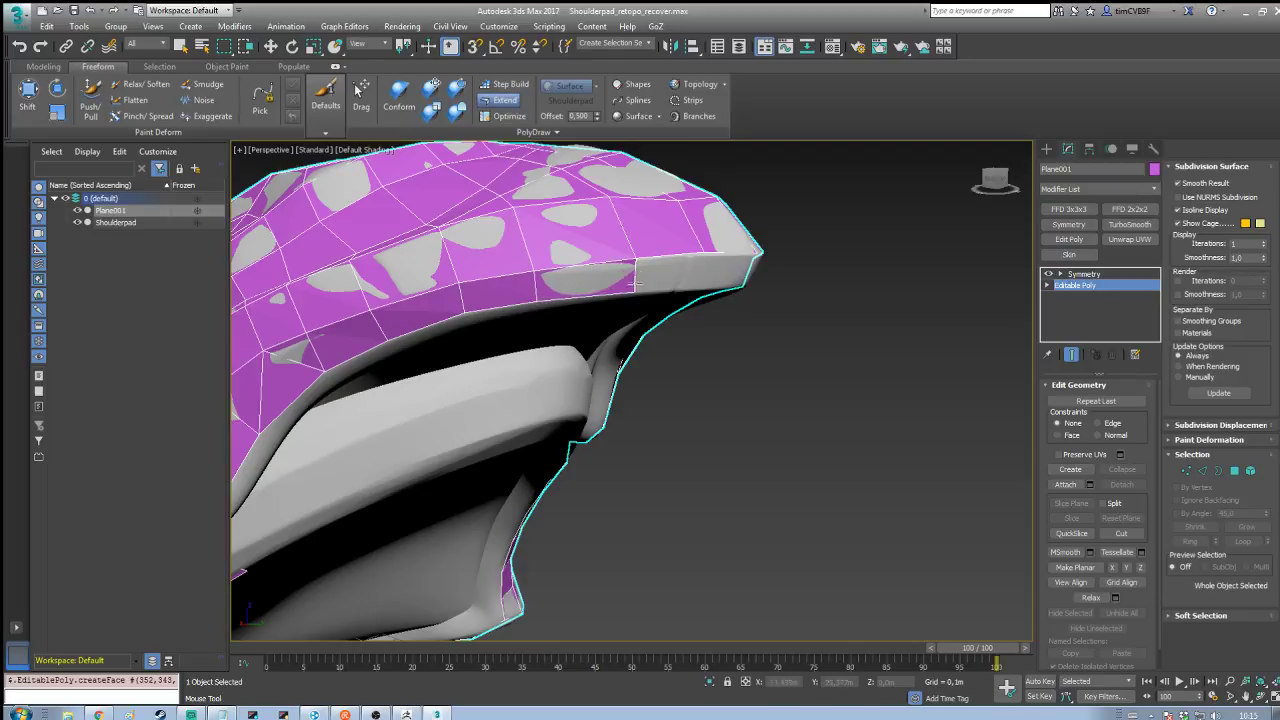
middle_click_drag(549, 270, 501, 312, "alt")
left_click_drag(460, 315, 615, 334)
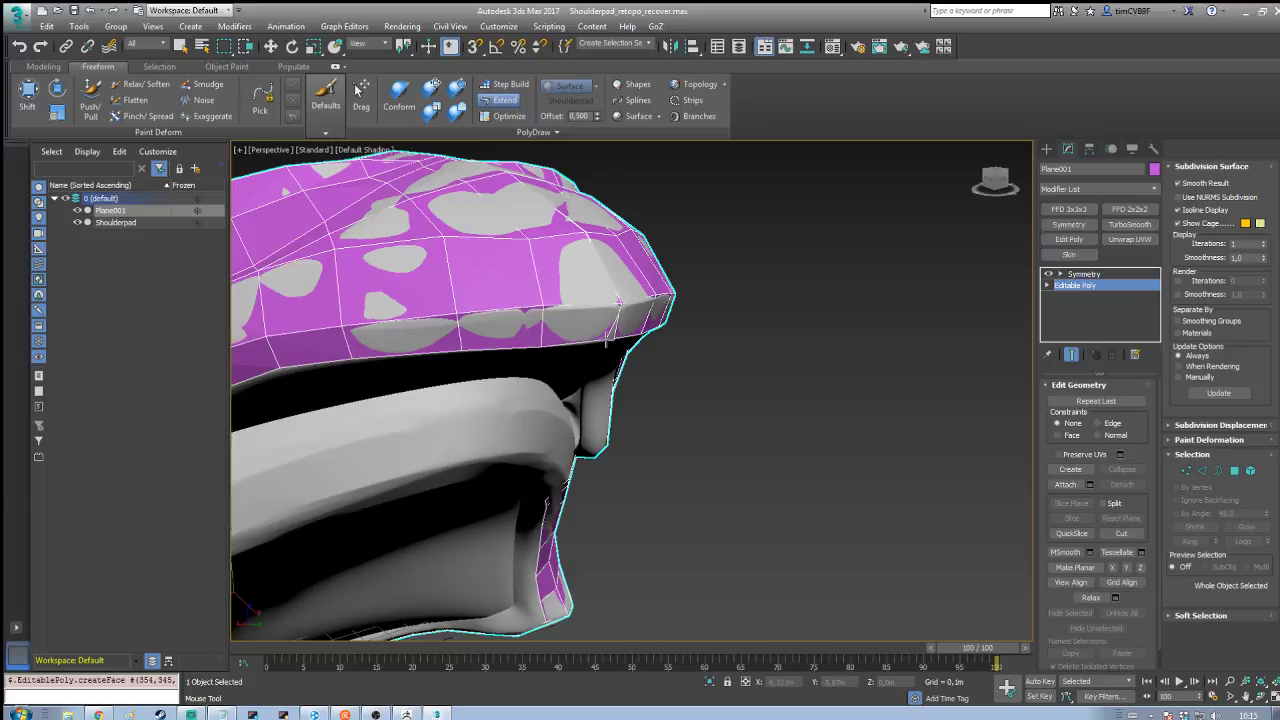
Step: Start an inner row of polygons on the underside of the upper plate's rim, from near the crease along the cavity edge
middle_click_drag(617, 341, 797, 385, "alt")
middle_click_drag(848, 469, 889, 446, "alt")
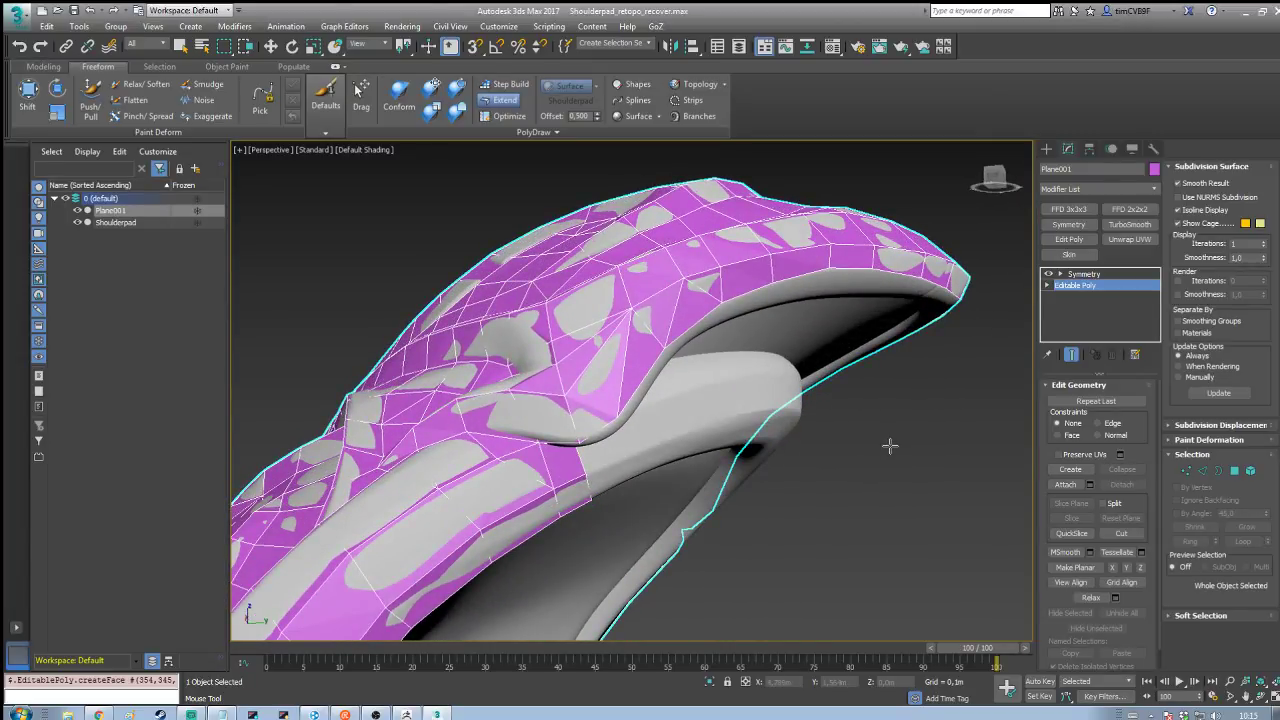
middle_click_drag(733, 493, 789, 436)
scroll(789, 436, "up", 4)
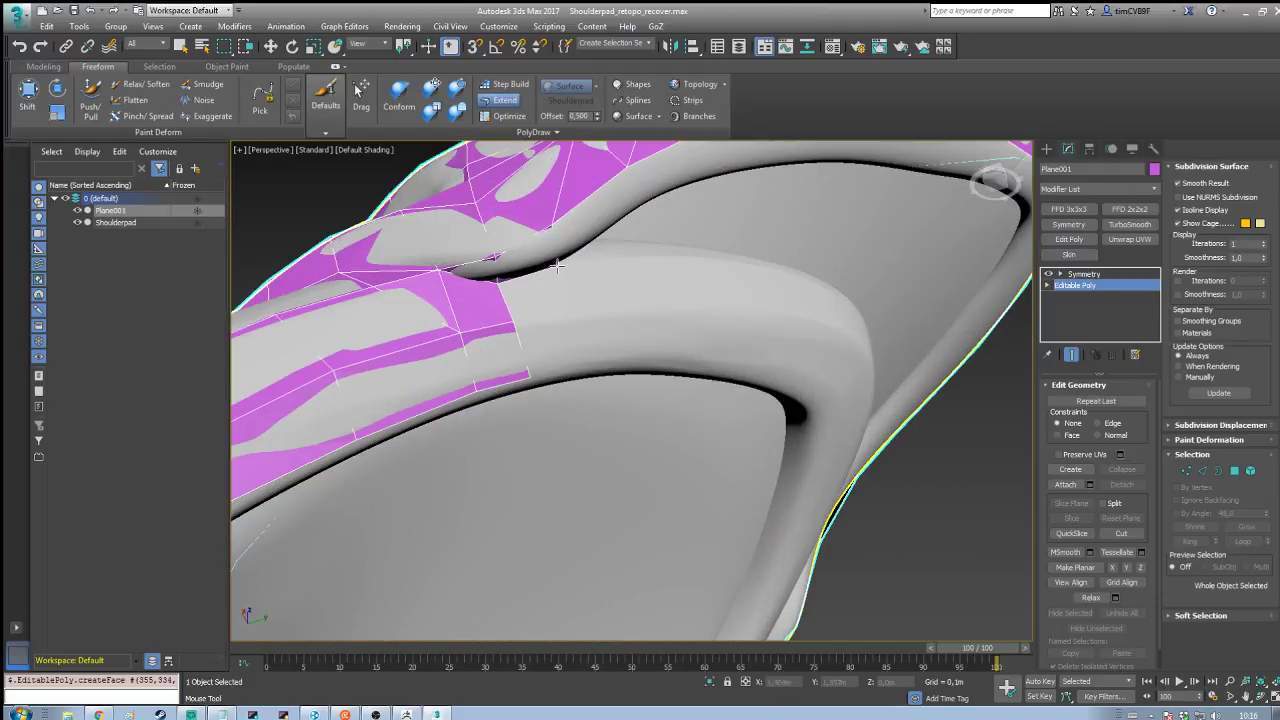
middle_click_drag(550, 262, 390, 315)
left_click_drag(376, 312, 384, 325, "ctrl+alt+shift")
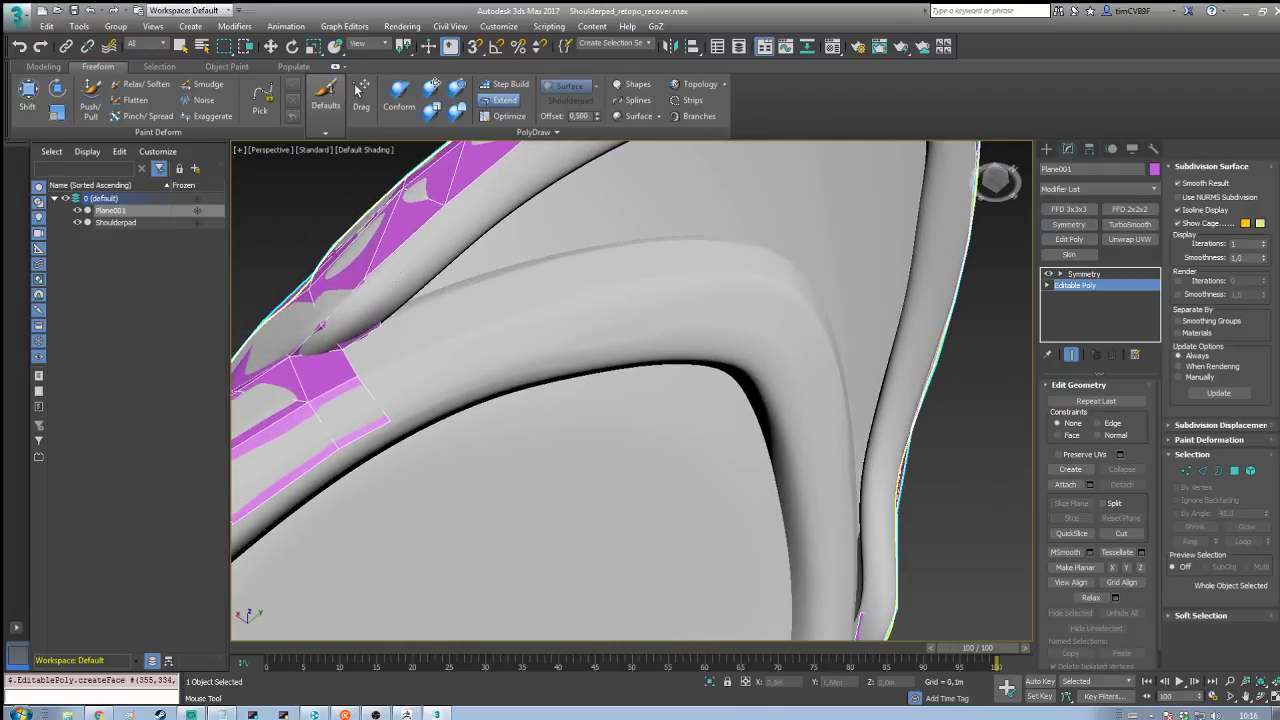
left_click_drag(367, 282, 466, 243)
middle_click_drag(470, 241, 420, 369)
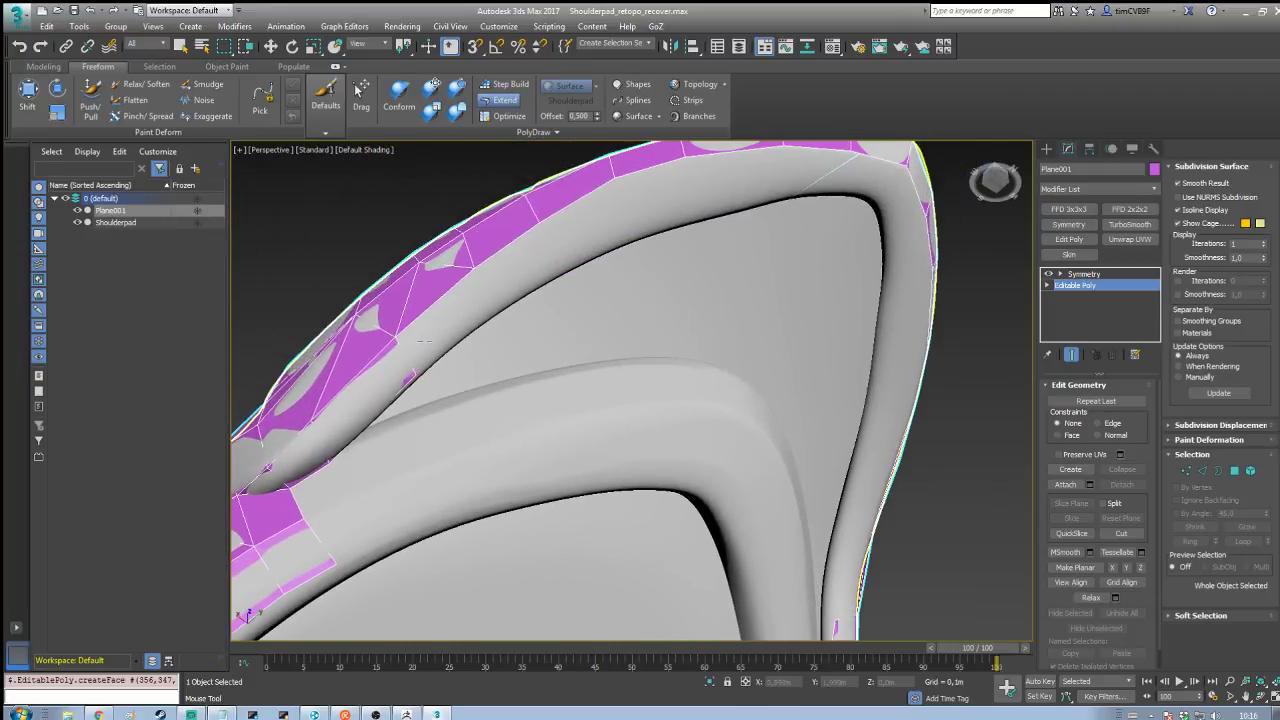
left_click_drag(396, 335, 491, 312)
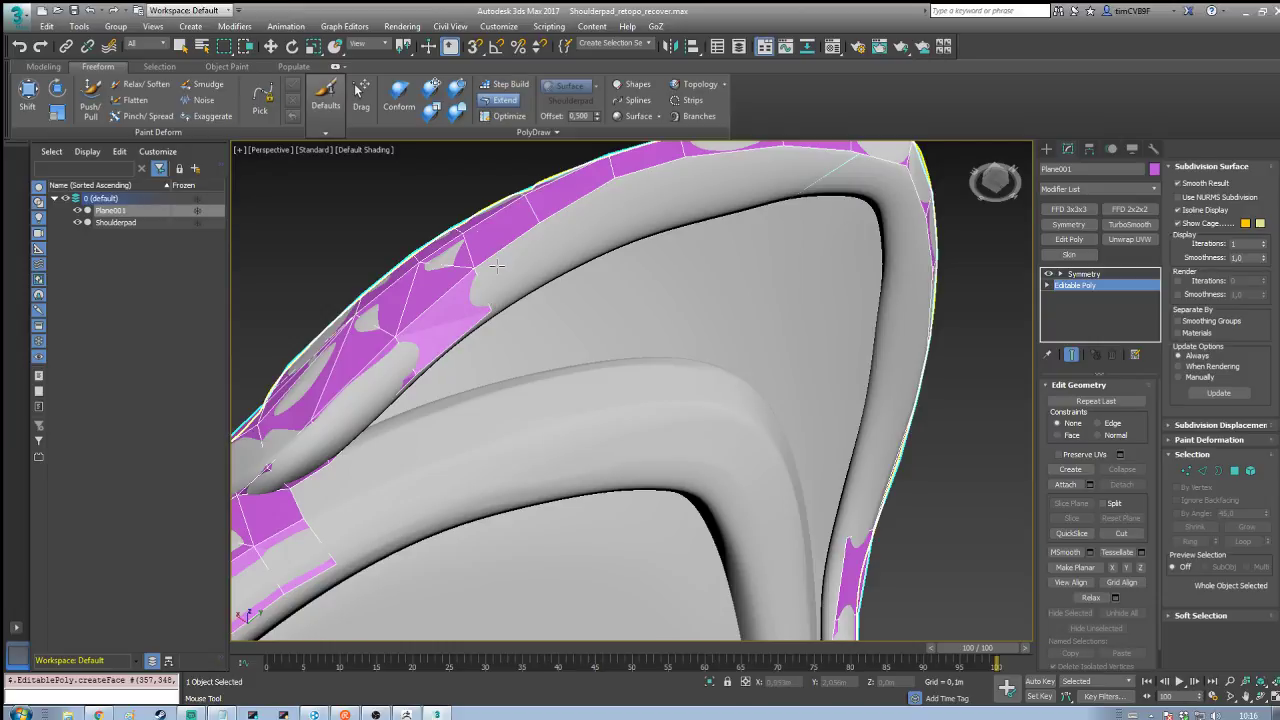
Step: Continue the inner rim row of polygons along the cavity edge to the centre line at the upper plate's tip
left_click_drag(475, 268, 563, 267)
middle_click_drag(559, 249, 506, 313)
left_click_drag(490, 297, 582, 300)
left_click_drag(562, 246, 644, 286)
left_click_drag(633, 230, 734, 256)
middle_click_drag(734, 258, 576, 240, "alt")
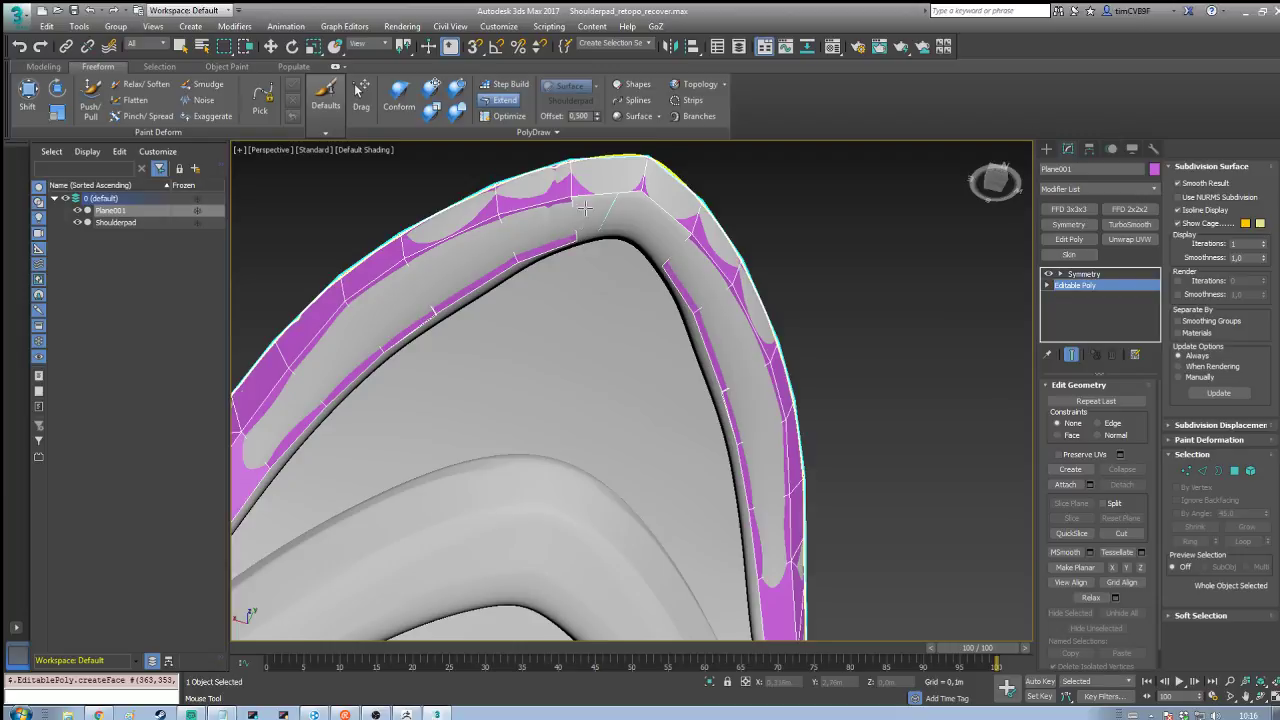
left_click_drag(576, 238, 629, 232)
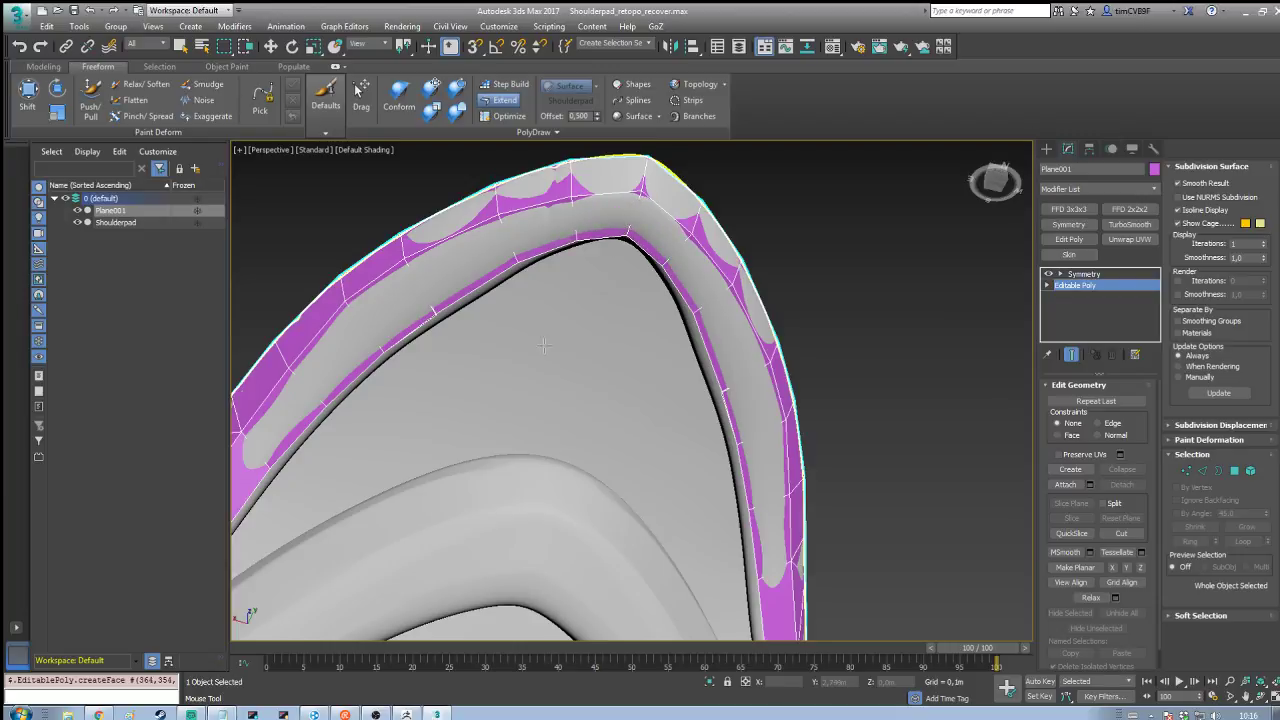
Step: Lengthen both polygon strips on the lower plate's underside rim by one polygon each past the crease
middle_click_drag(543, 345, 915, 405, "alt")
left_click_drag(475, 329, 526, 370)
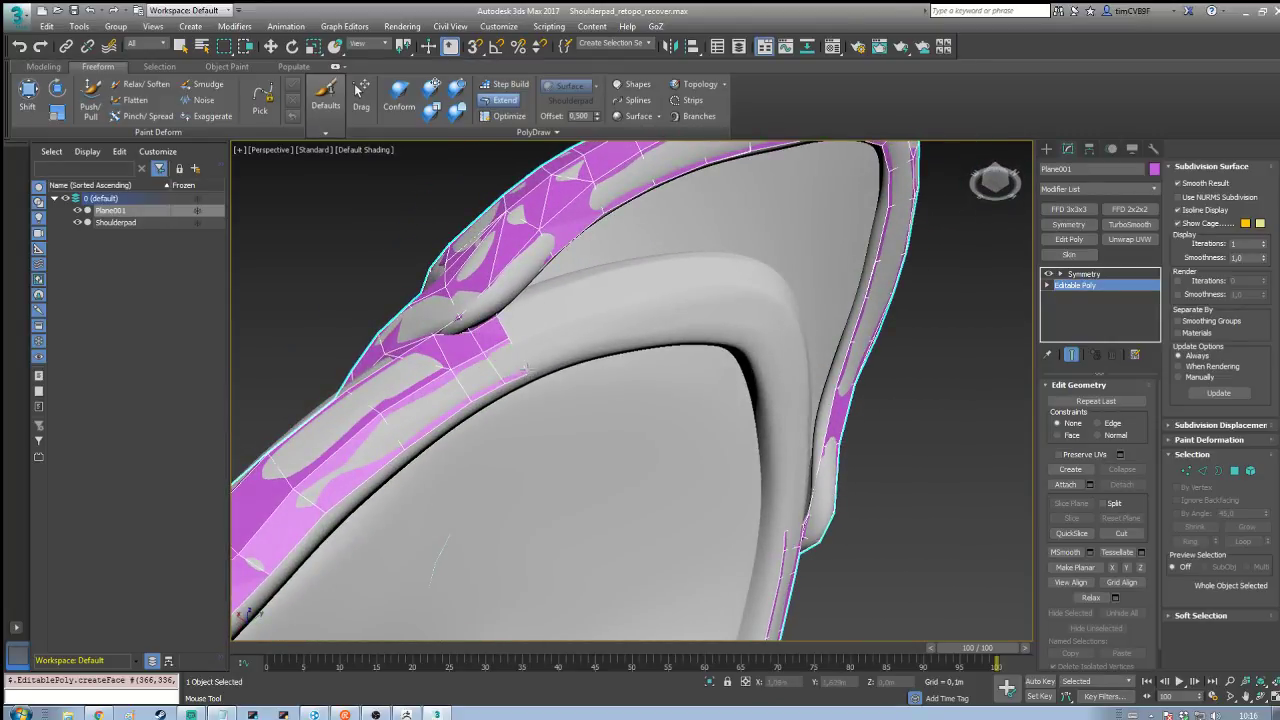
middle_click_drag(947, 402, 905, 470, "alt")
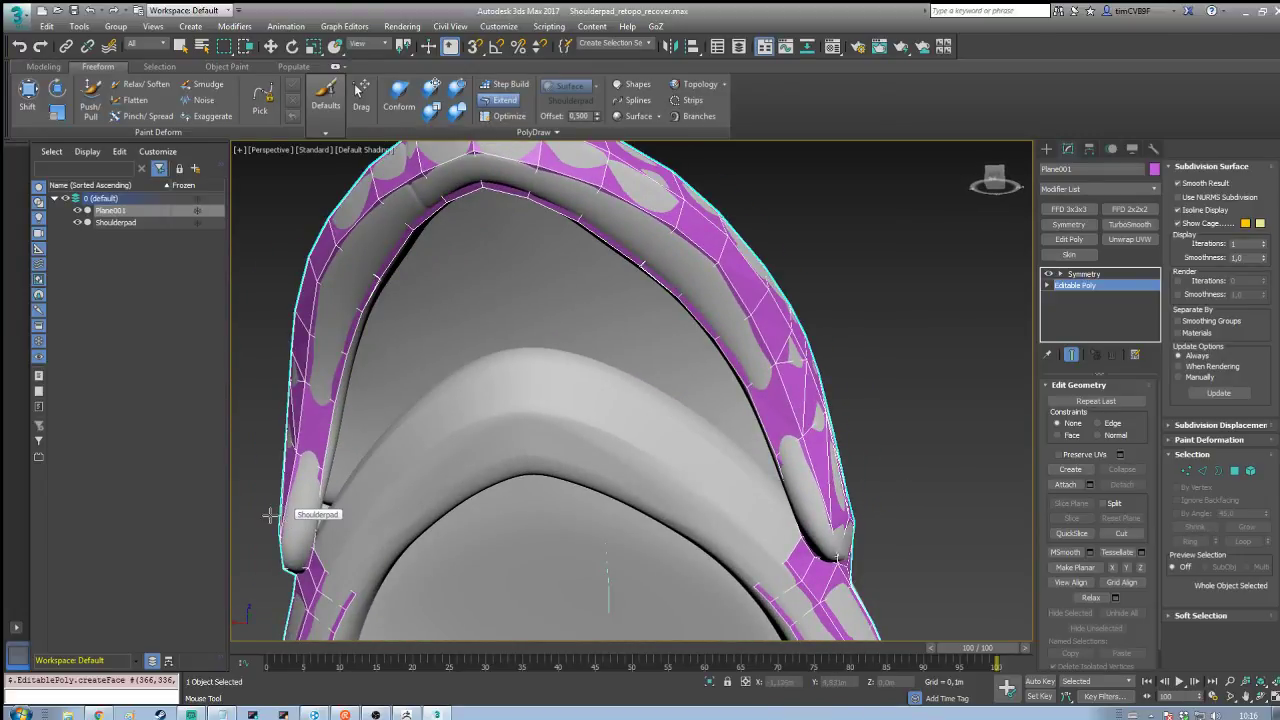
middle_click_drag(237, 434, 410, 456, "alt")
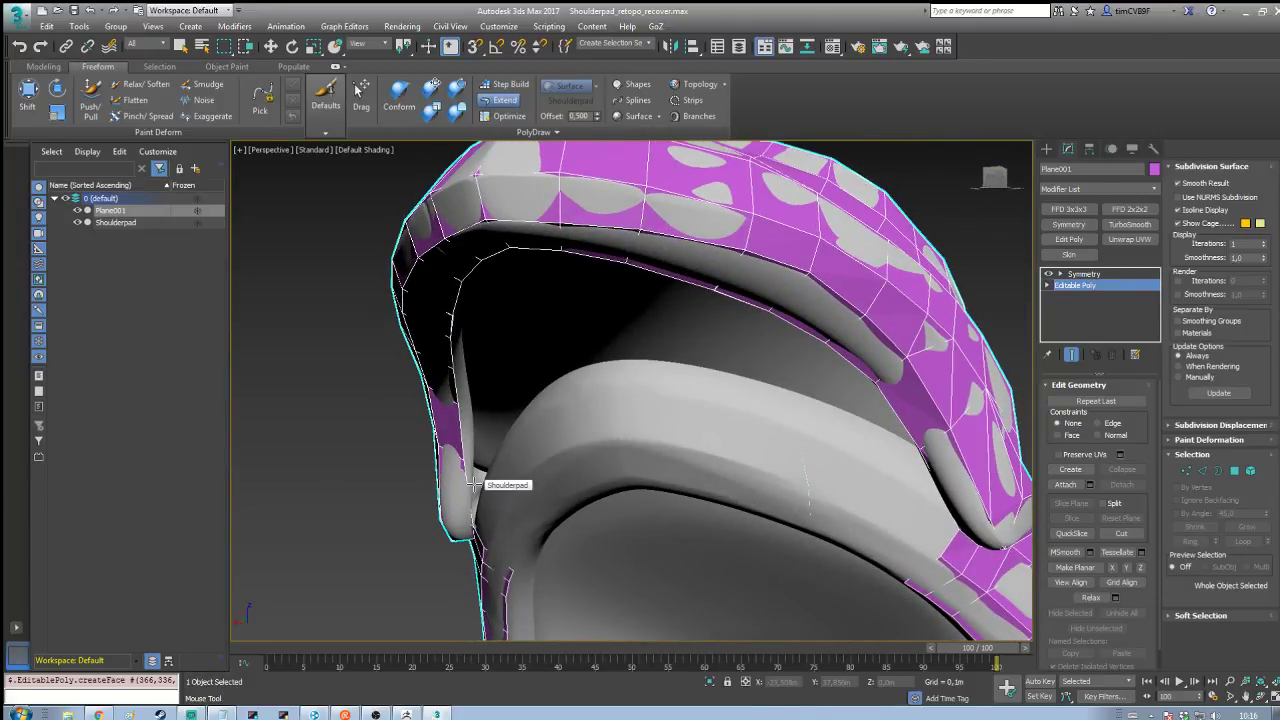
middle_click_drag(343, 423, 380, 380, "alt")
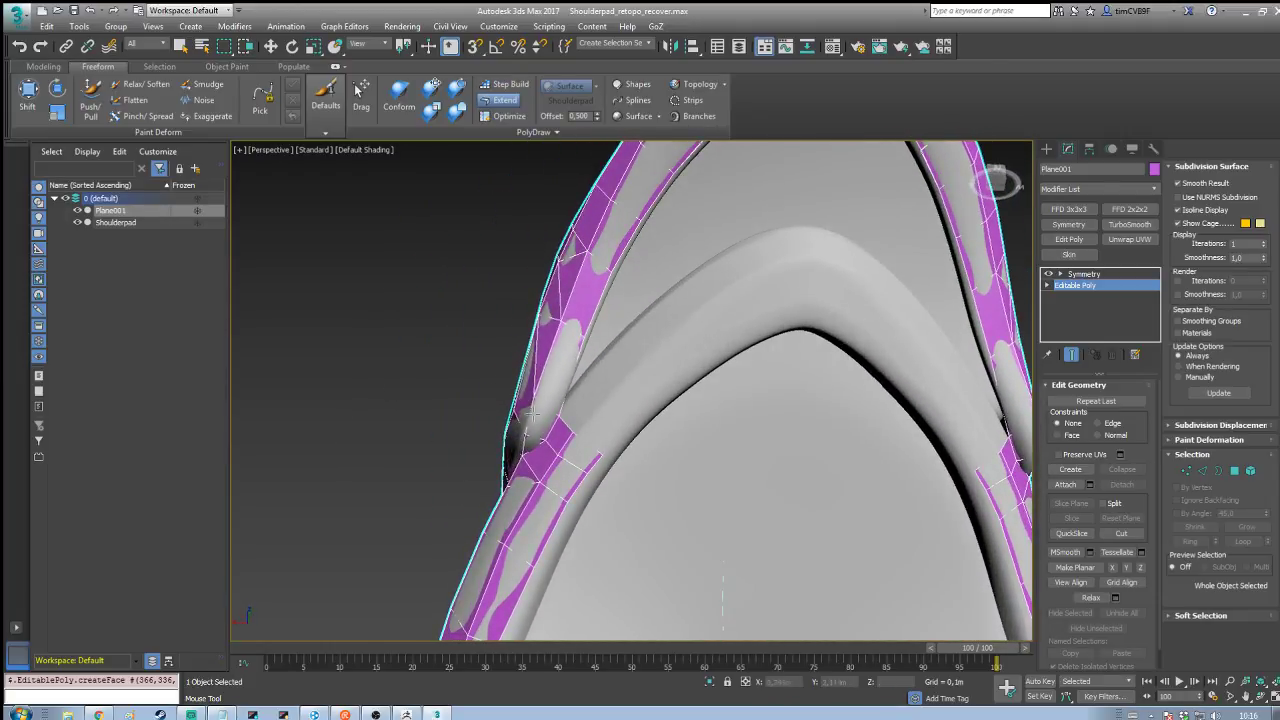
left_click_drag(567, 424, 624, 376, "shift")
left_click_drag(603, 422, 652, 401, "shift")
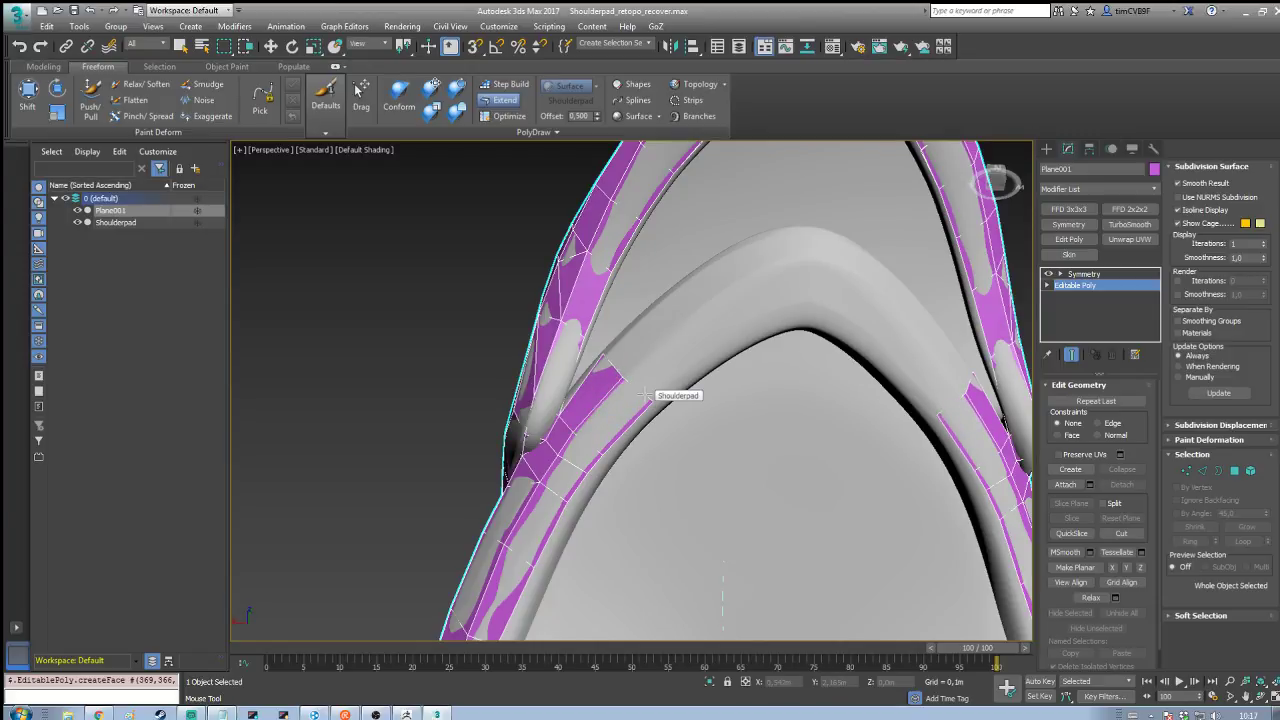
Step: Extend the lower plate's upper strip by another polygon and bridge the gap to the upper plate's inner rim row
middle_click_drag(483, 317, 436, 329, "alt")
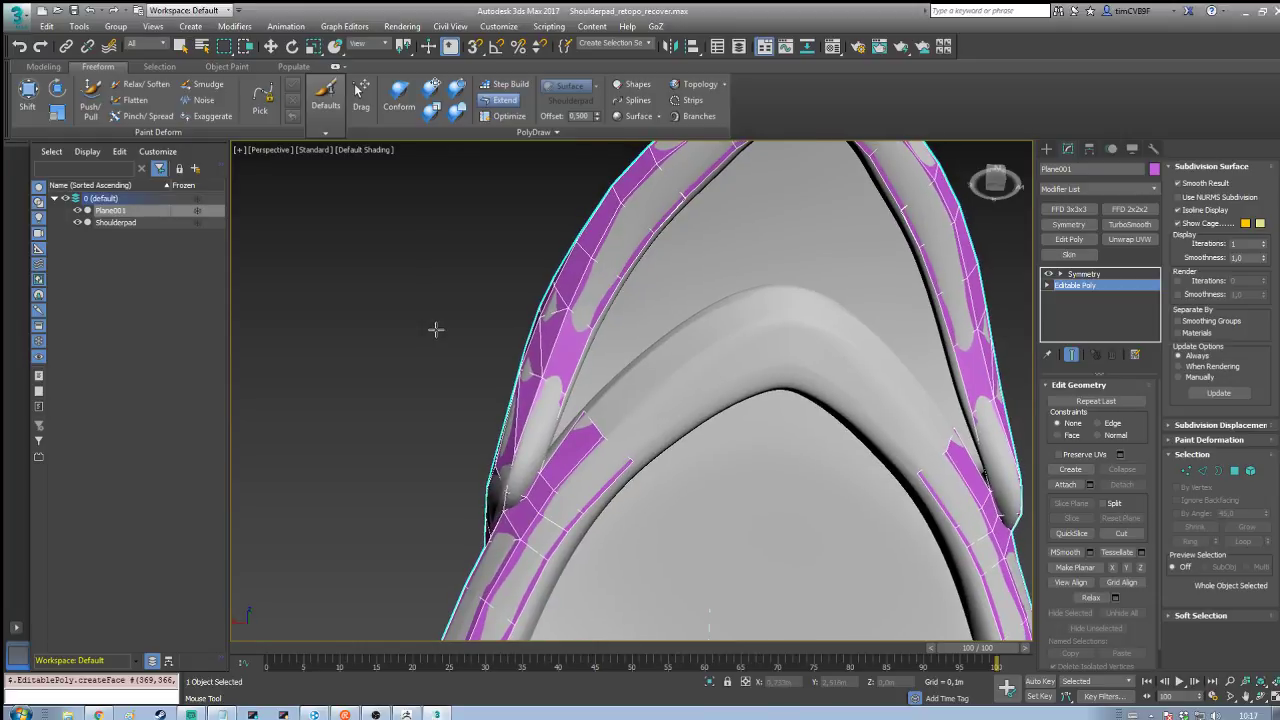
left_click_drag(585, 410, 624, 372, "ctrl+alt+shift")
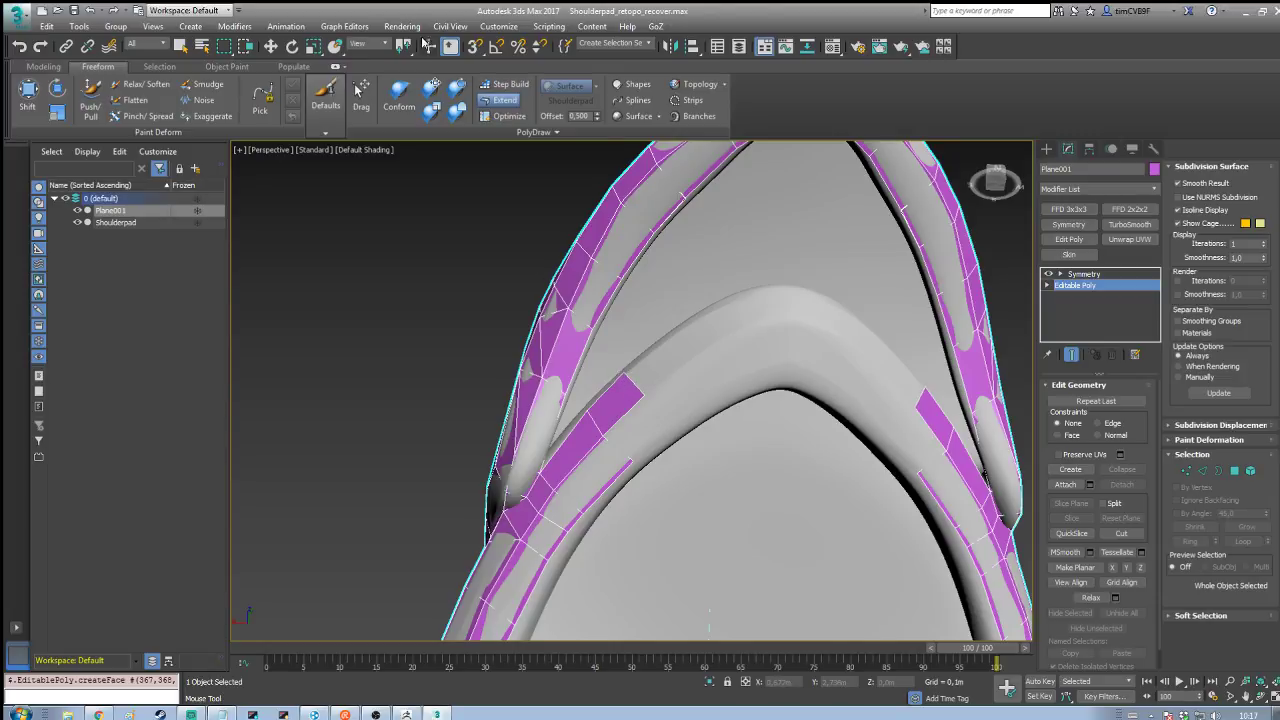
left_click(592, 384, "shift")
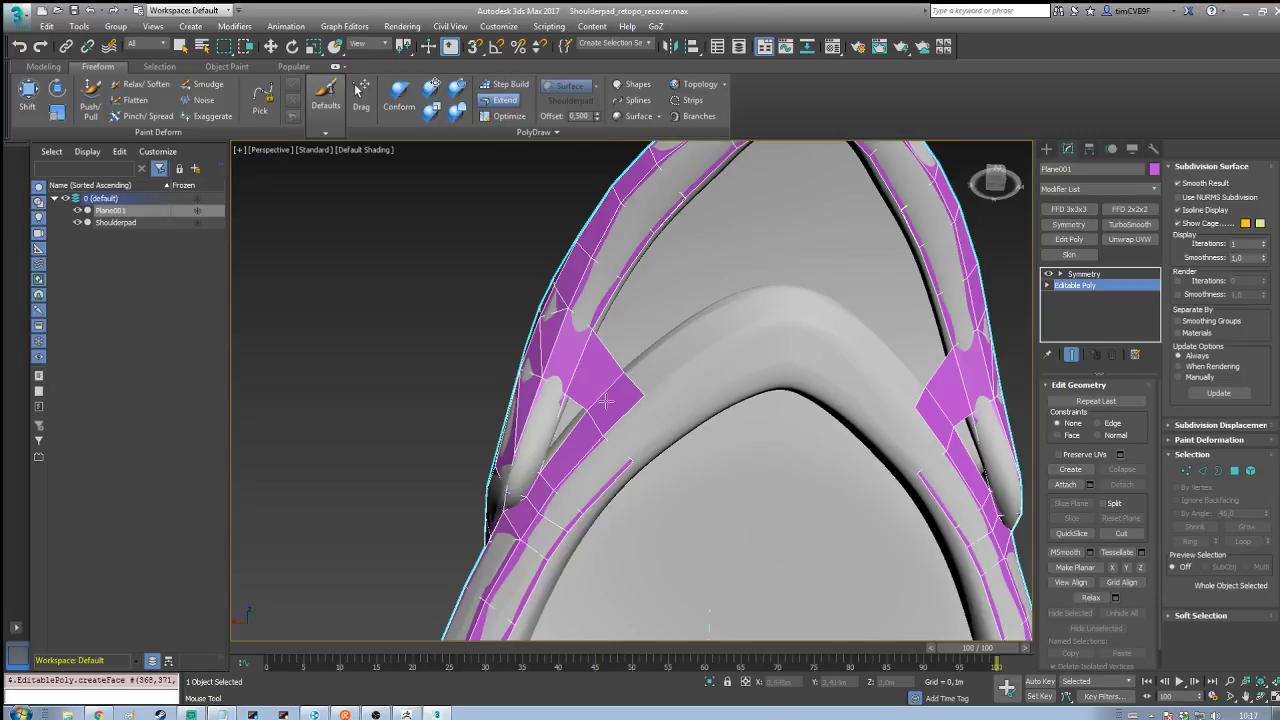
middle_click_drag(563, 405, 505, 355)
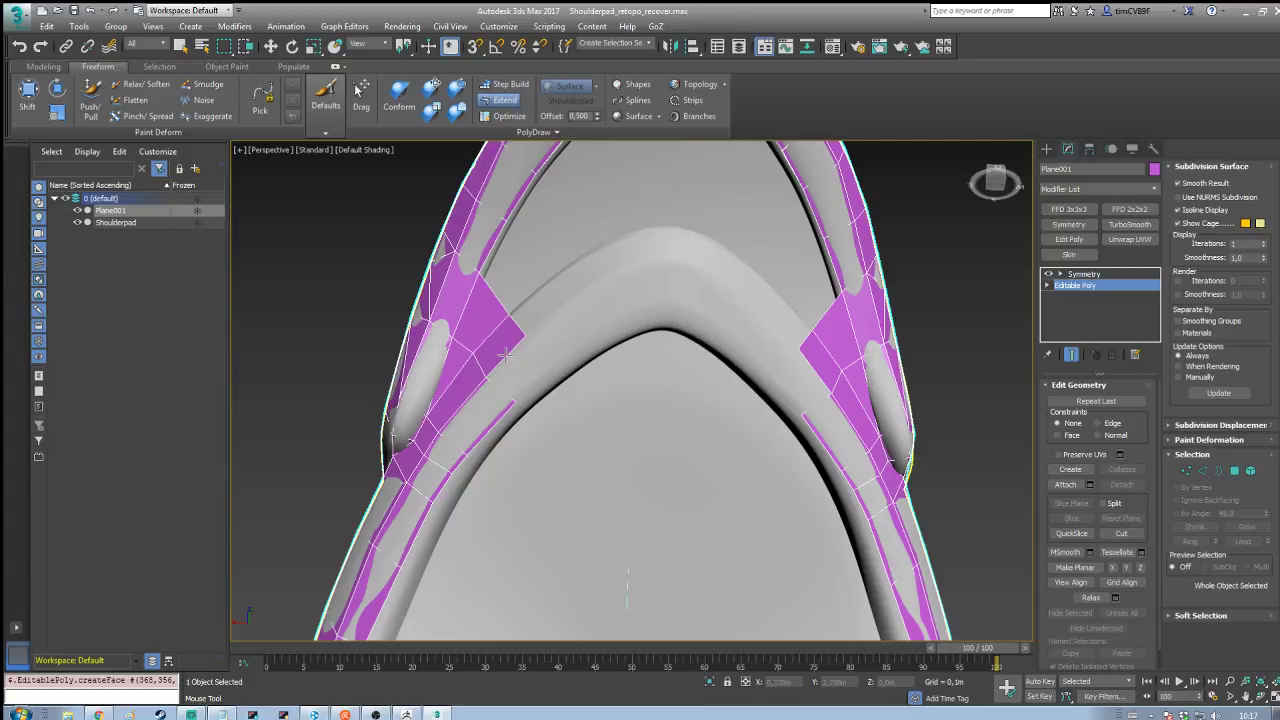
middle_click_drag(540, 344, 570, 402)
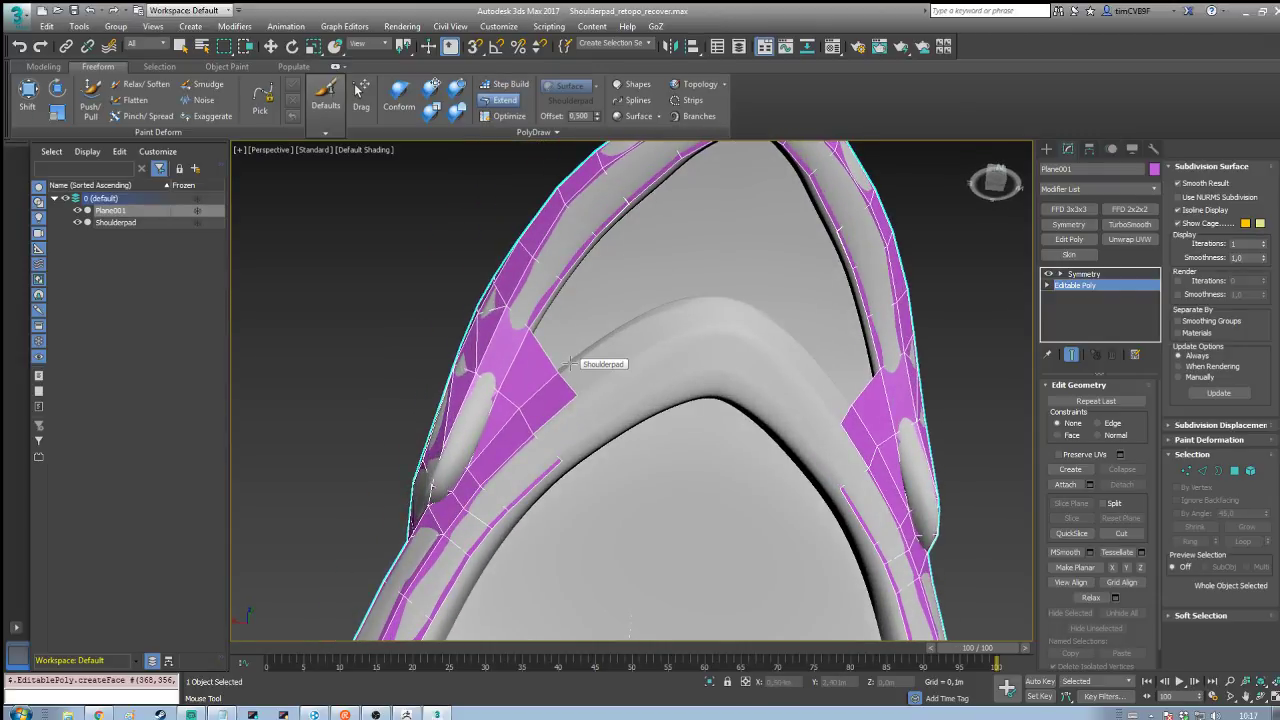
middle_click_drag(583, 346, 563, 398)
left_click_drag(531, 376, 605, 416)
Step: Extend the lower plate's rim row to the centre line and adjust its upper vertices to follow the rounded edge
middle_click_drag(623, 400, 576, 355, "alt")
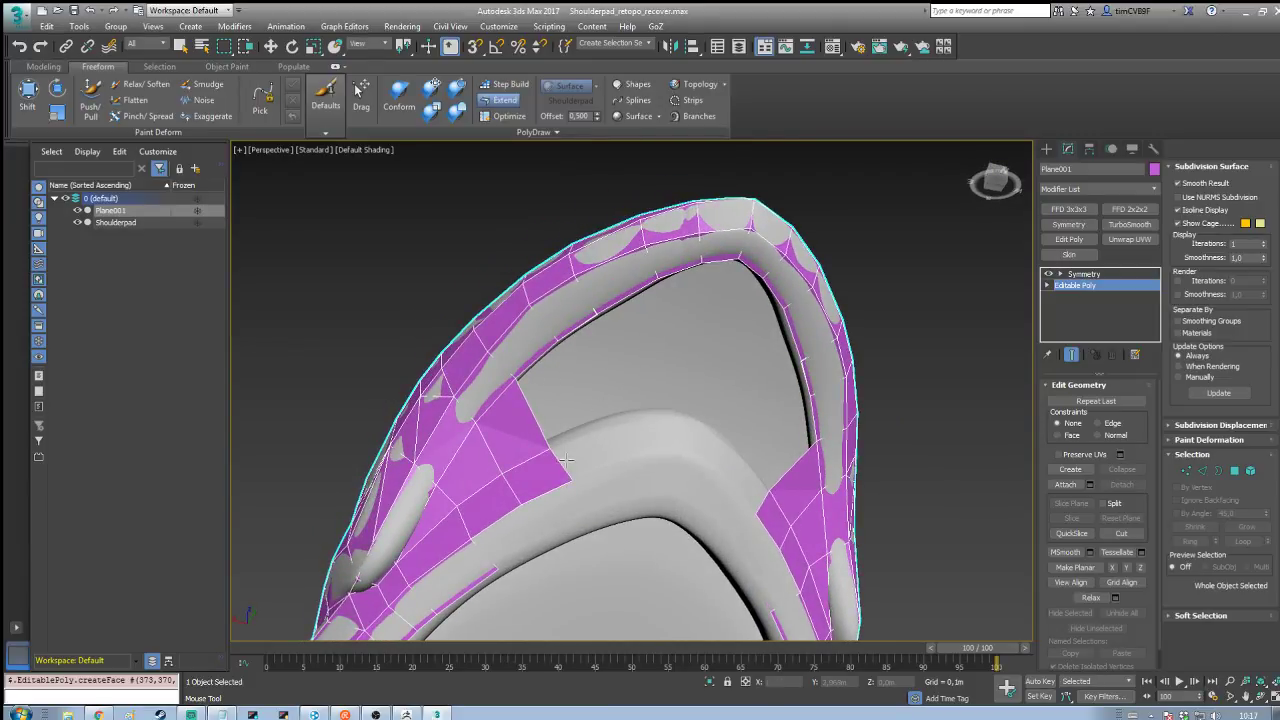
left_click_drag(558, 462, 622, 441, "shift")
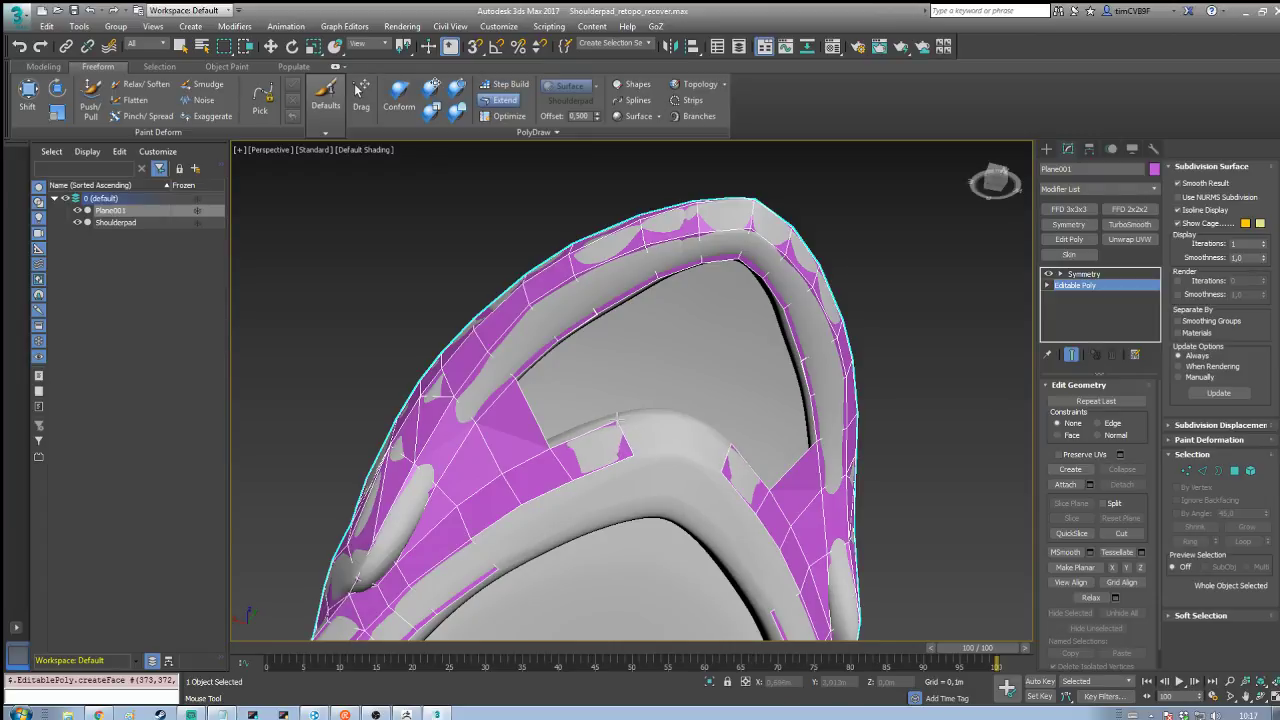
middle_click_drag(614, 430, 621, 501, "alt")
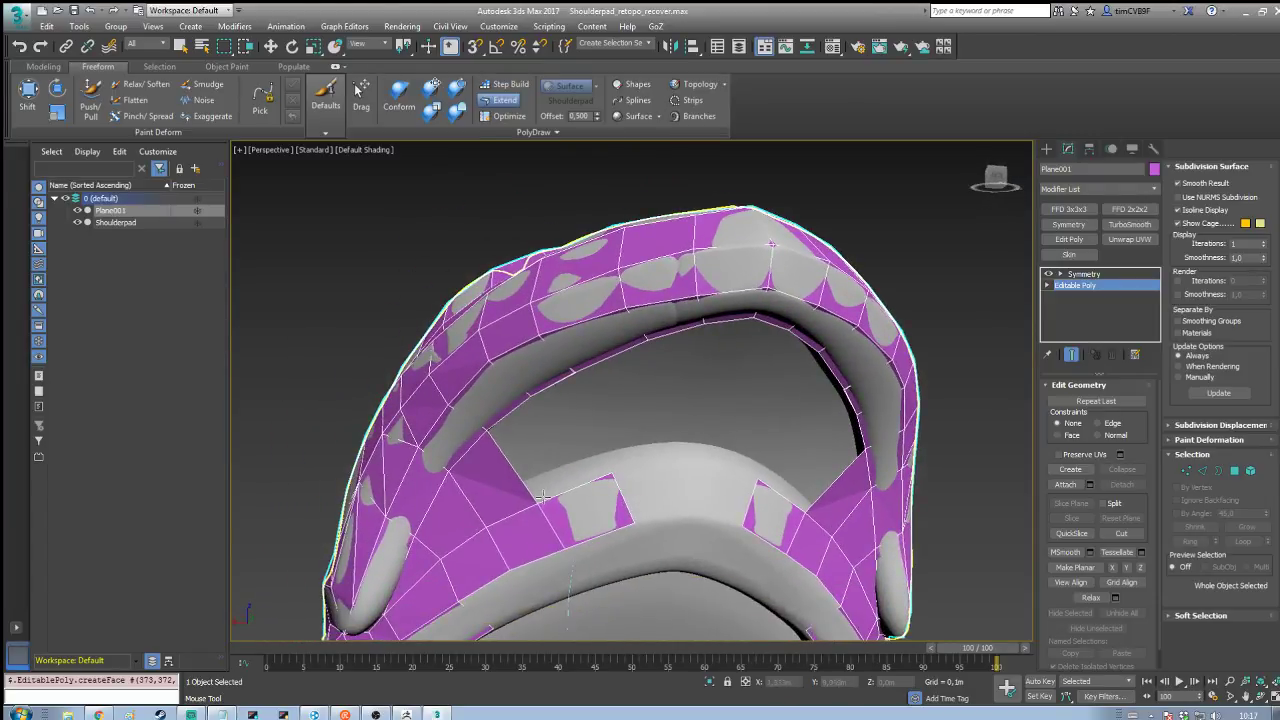
left_click_drag(540, 500, 532, 497, "ctrl+alt+shift")
left_click_drag(613, 474, 620, 466, "ctrl+alt+shift")
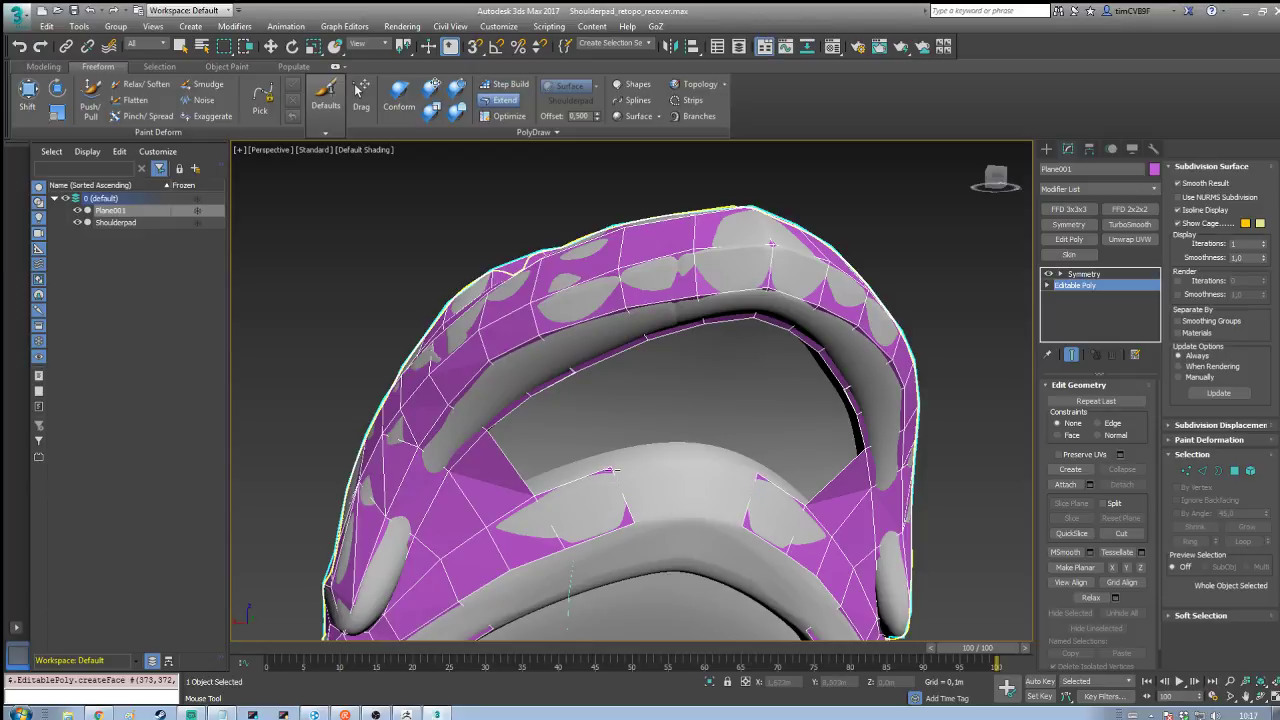
left_click_drag(633, 523, 688, 458, "ctrl+alt+shift")
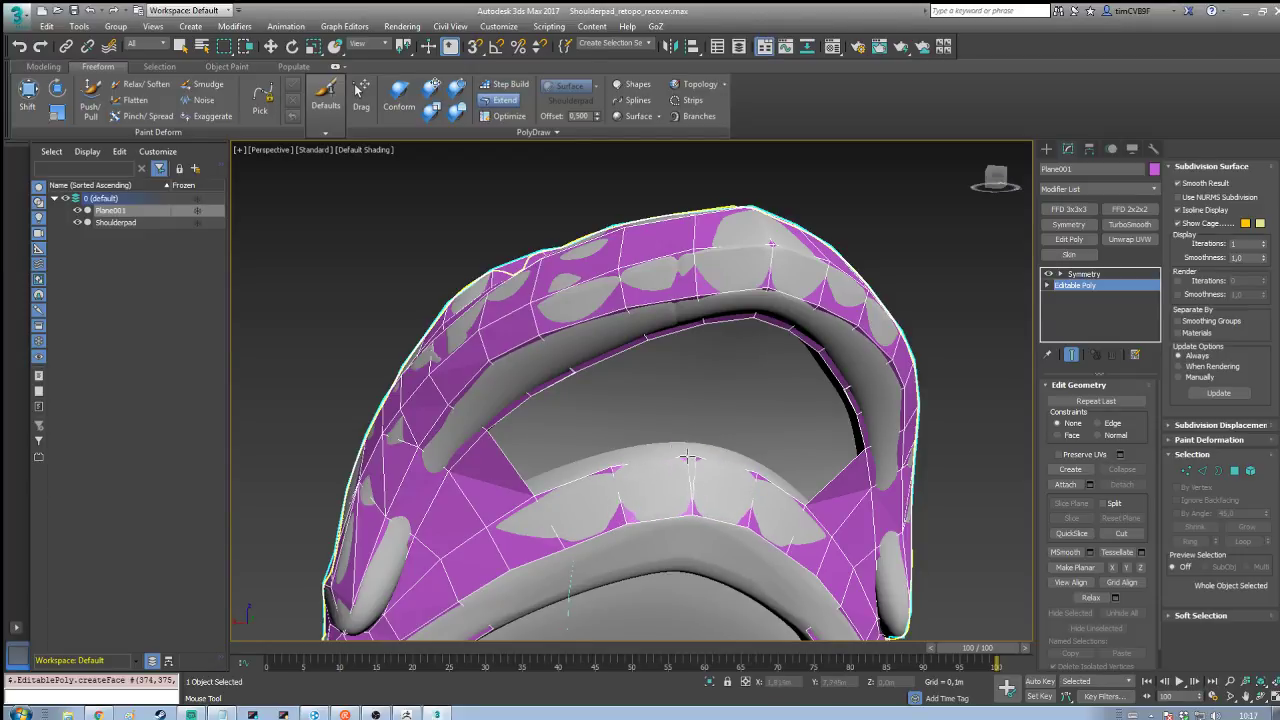
Step: Extend a row of polygons from the lower plate's rim into the upper plate's cavity, spanning to the centre line
middle_click_drag(679, 456, 560, 411, "alt")
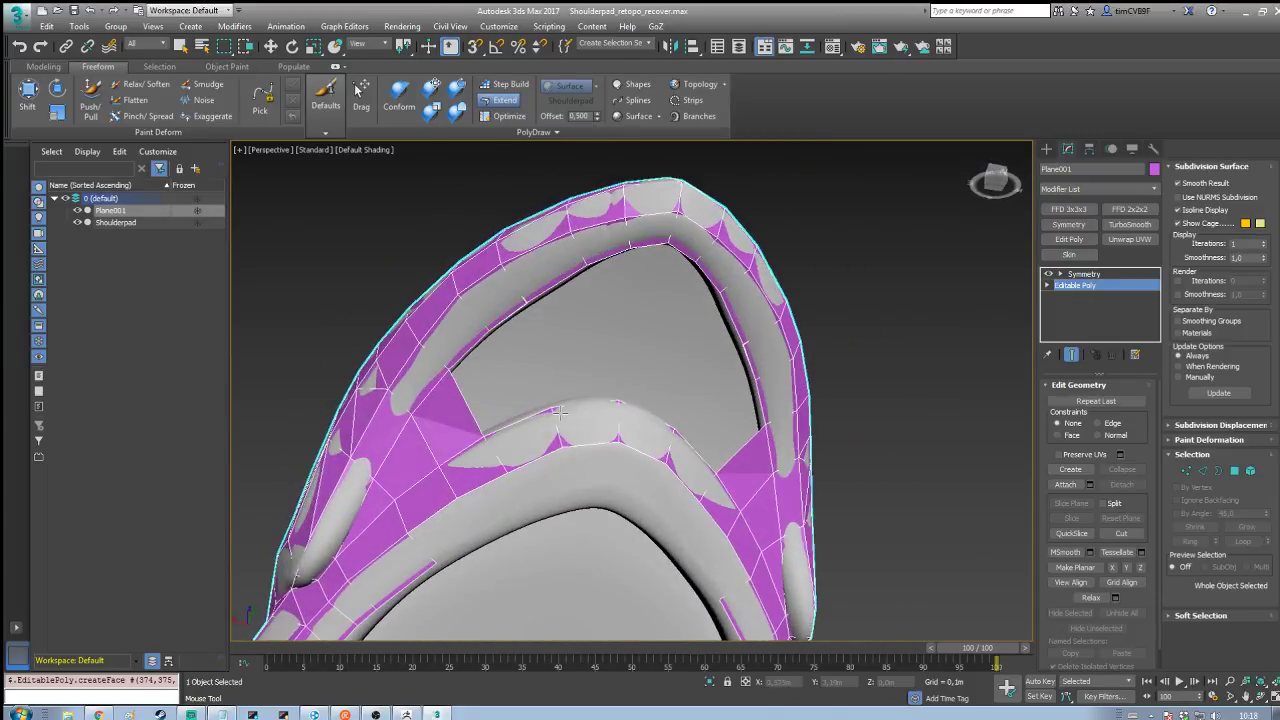
left_click_drag(515, 415, 545, 359)
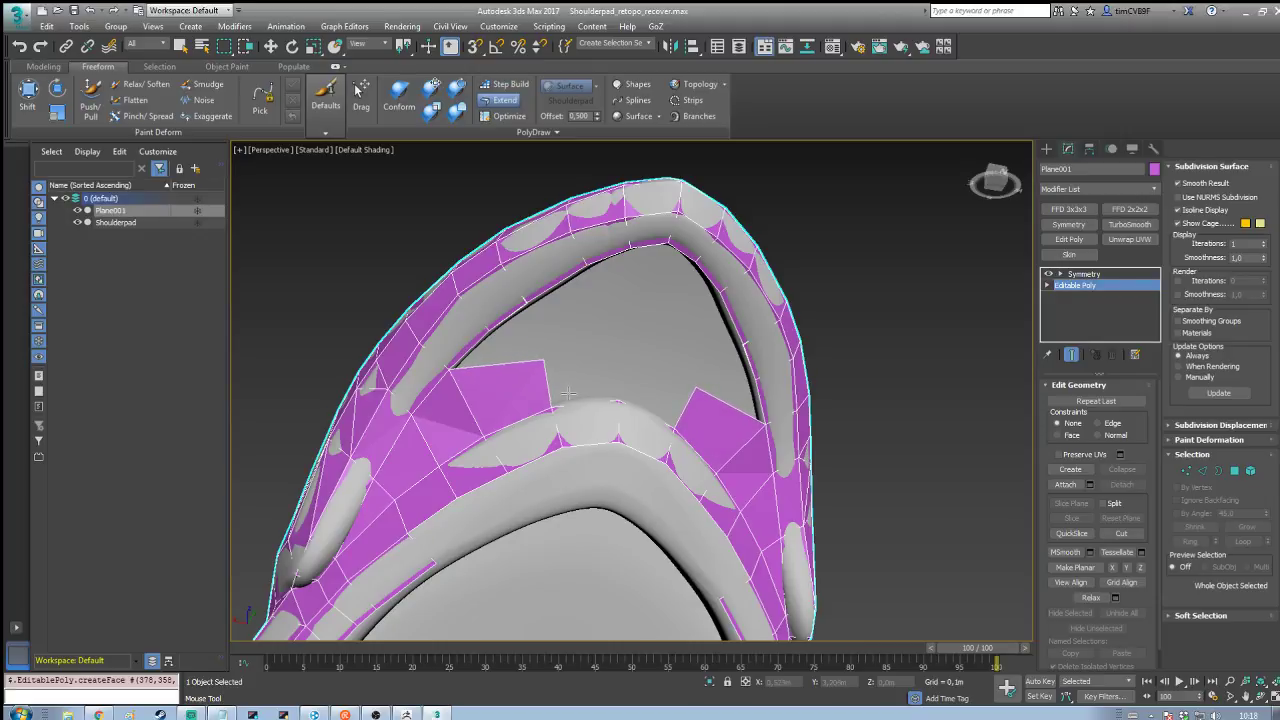
left_click_drag(554, 409, 632, 344)
left_click_drag(562, 364, 540, 355)
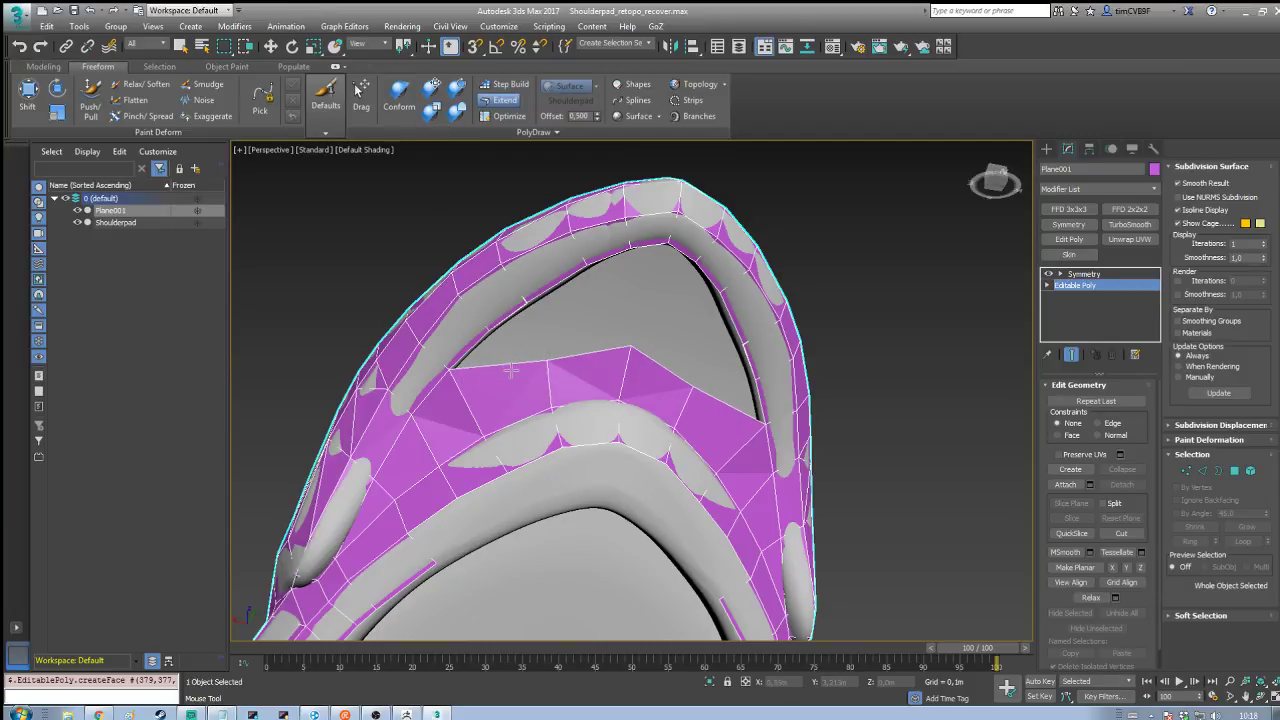
middle_click_drag(557, 320, 597, 357, "alt")
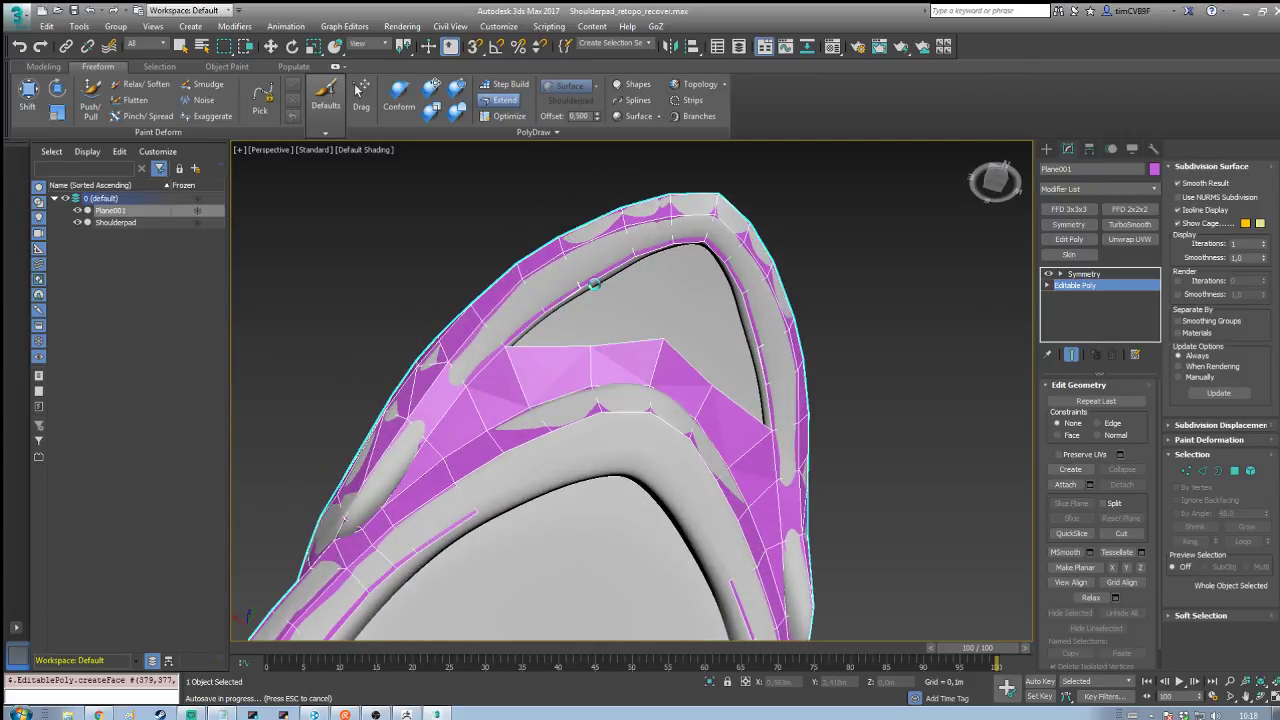
scroll(594, 284, "up", 2)
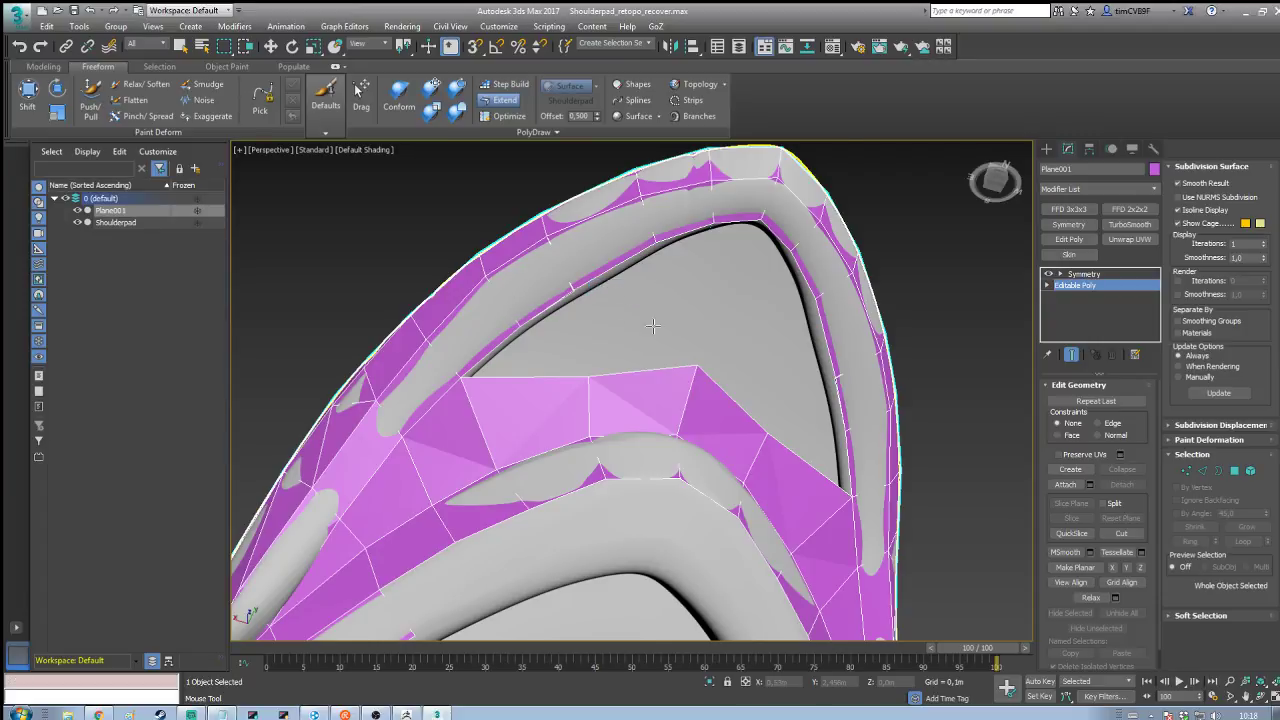
scroll(651, 323, "up", 2)
scroll(735, 355, "up", 1)
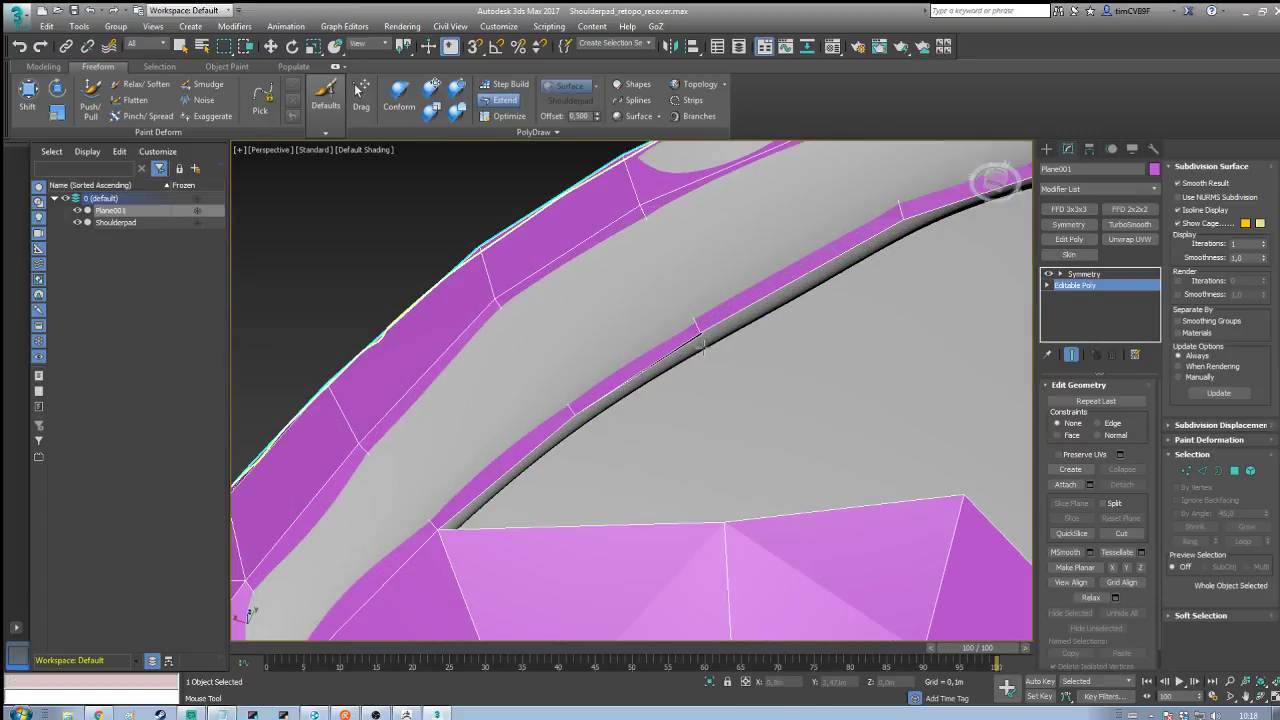
left_click(694, 339, "ctrl")
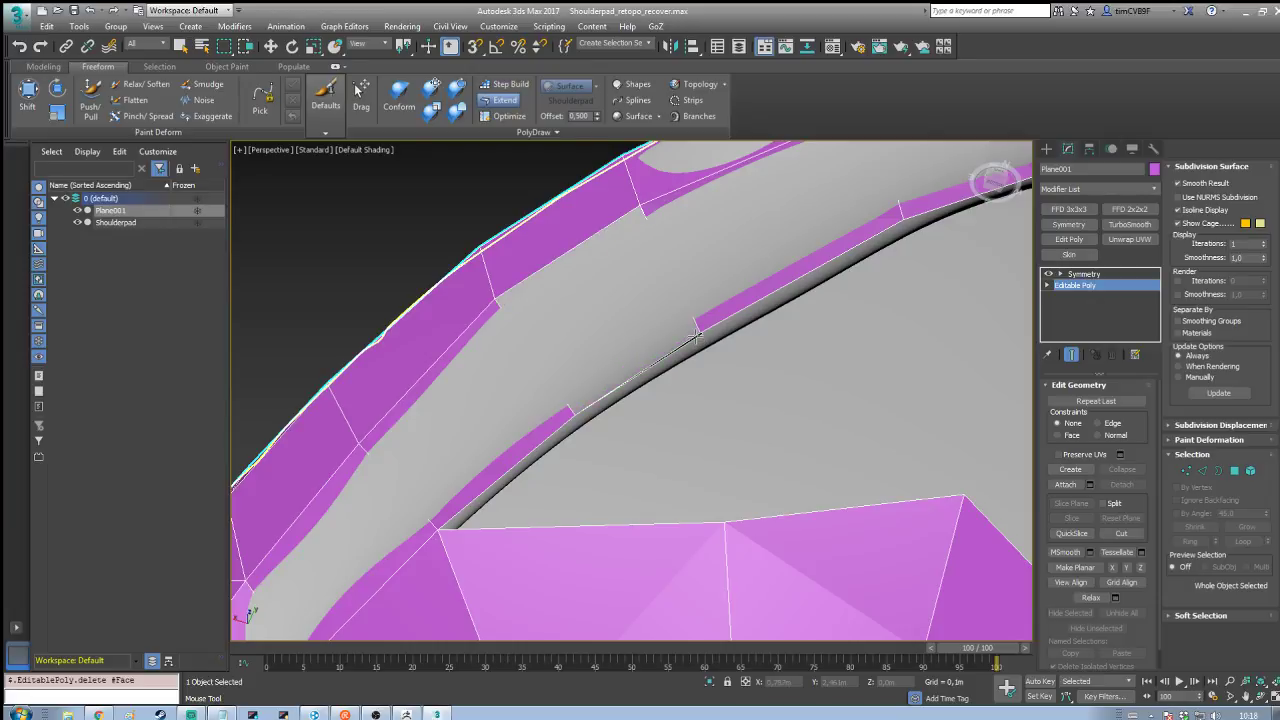
left_click(697, 337, "ctrl")
key("ctrl+z")
left_click(697, 337, "ctrl")
left_click(699, 334, "ctrl")
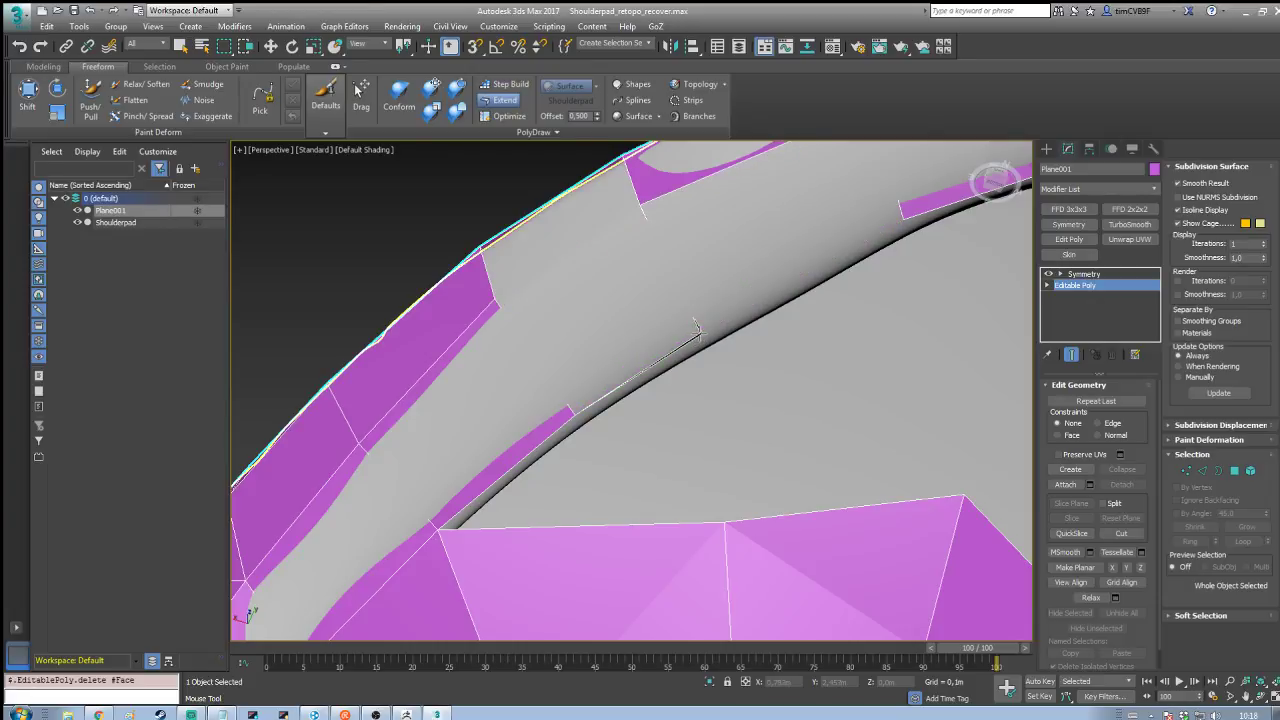
scroll(700, 340, "up", 3)
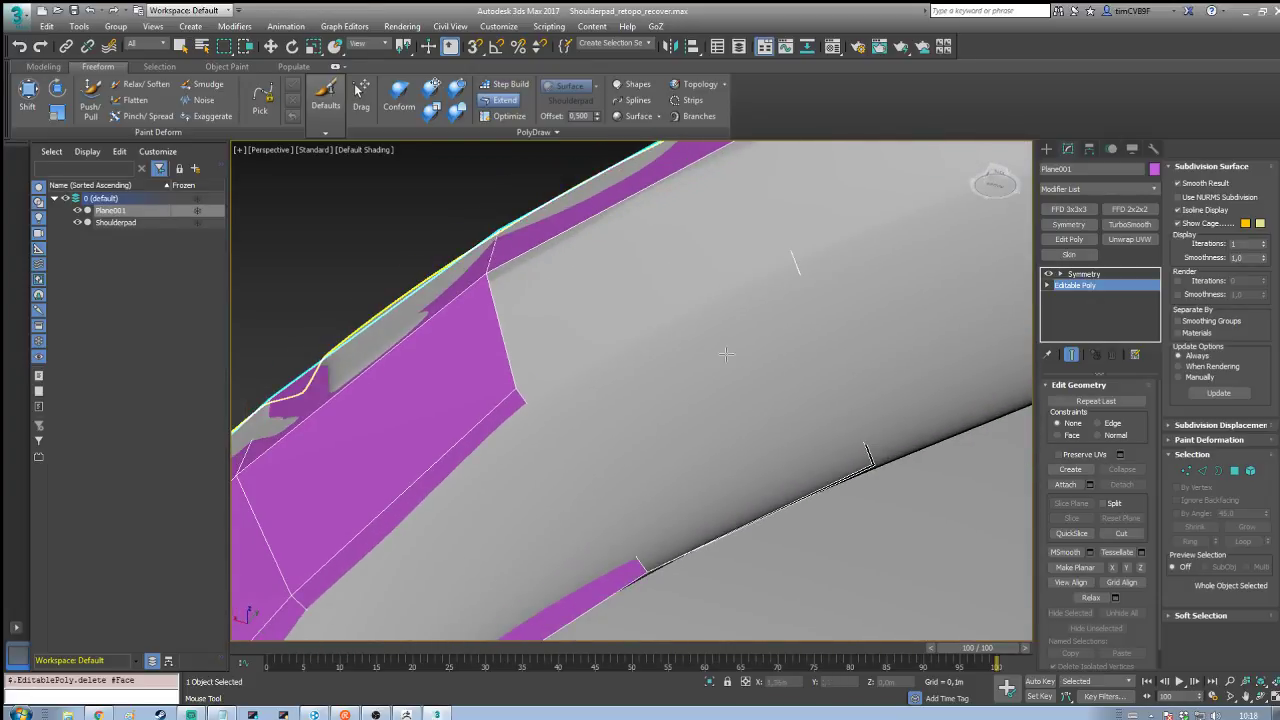
scroll(726, 354, "down", 4)
key("ctrl+z")
key("ctrl+z")
key("ctrl+z")
key("ctrl+z")
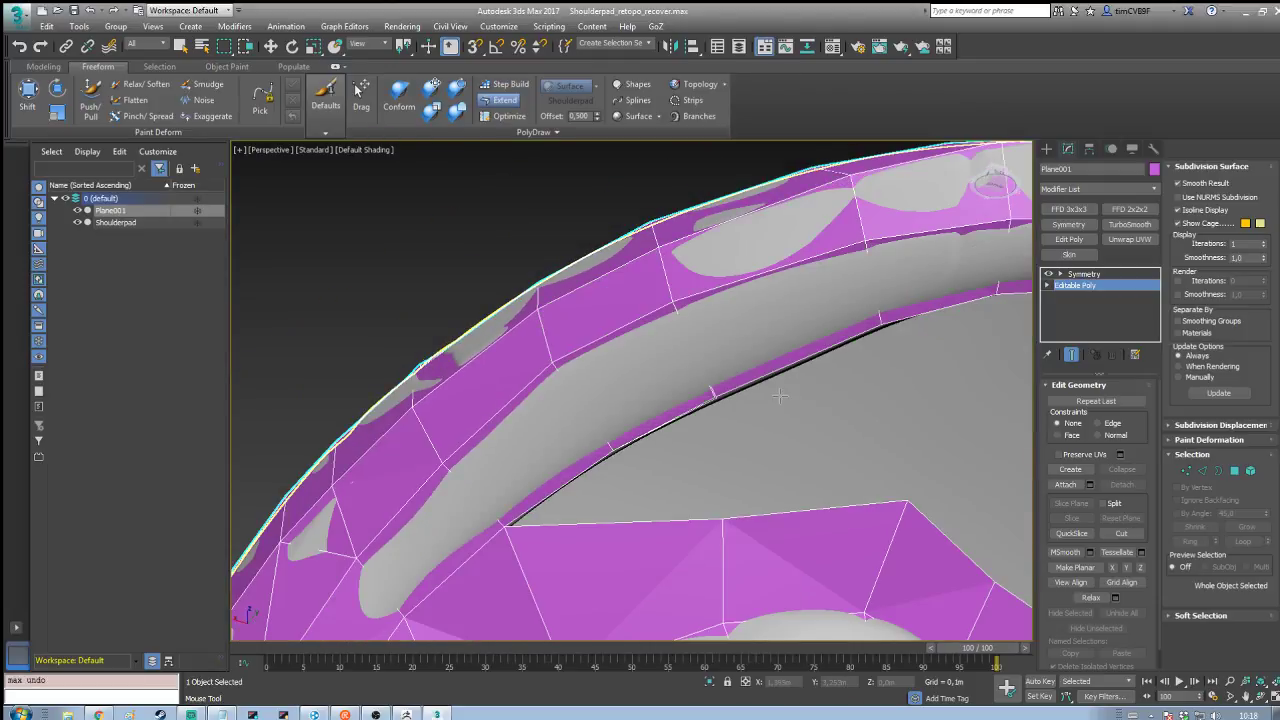
scroll(761, 405, "down", 2)
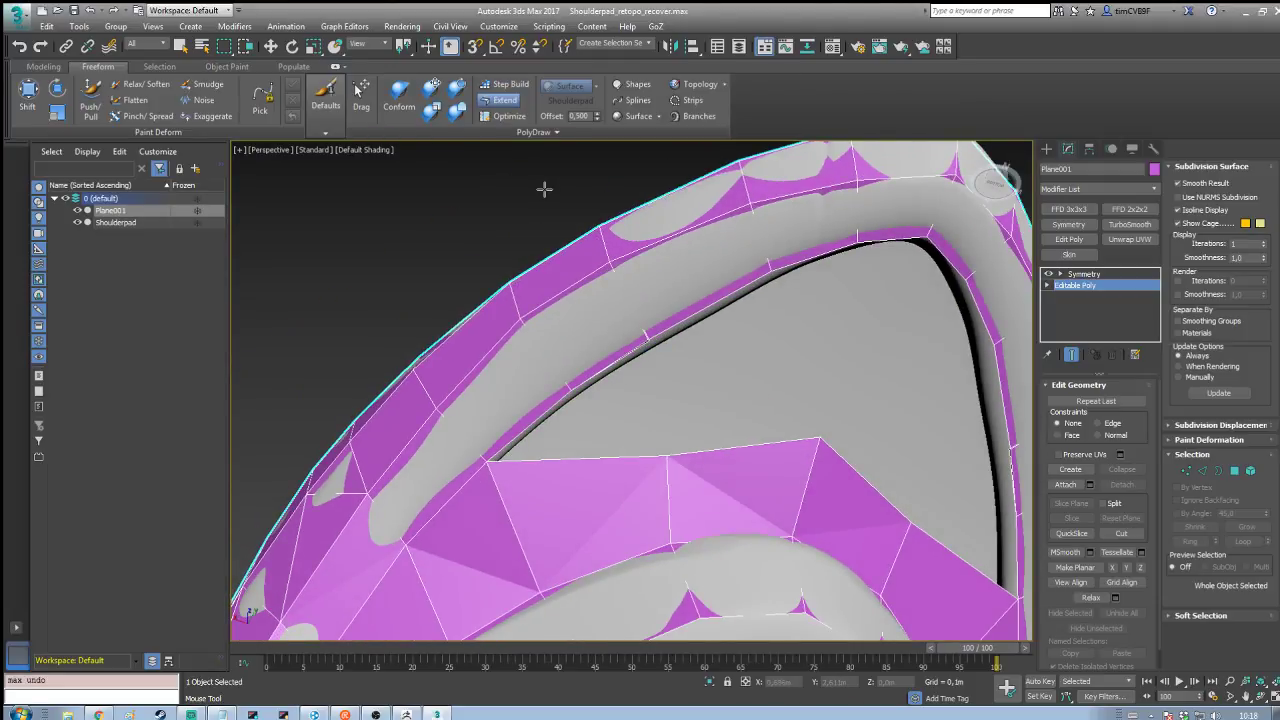
Step: Delete the tiny sliver polygon in the strip along the upper plate's inner rim
left_click(505, 100)
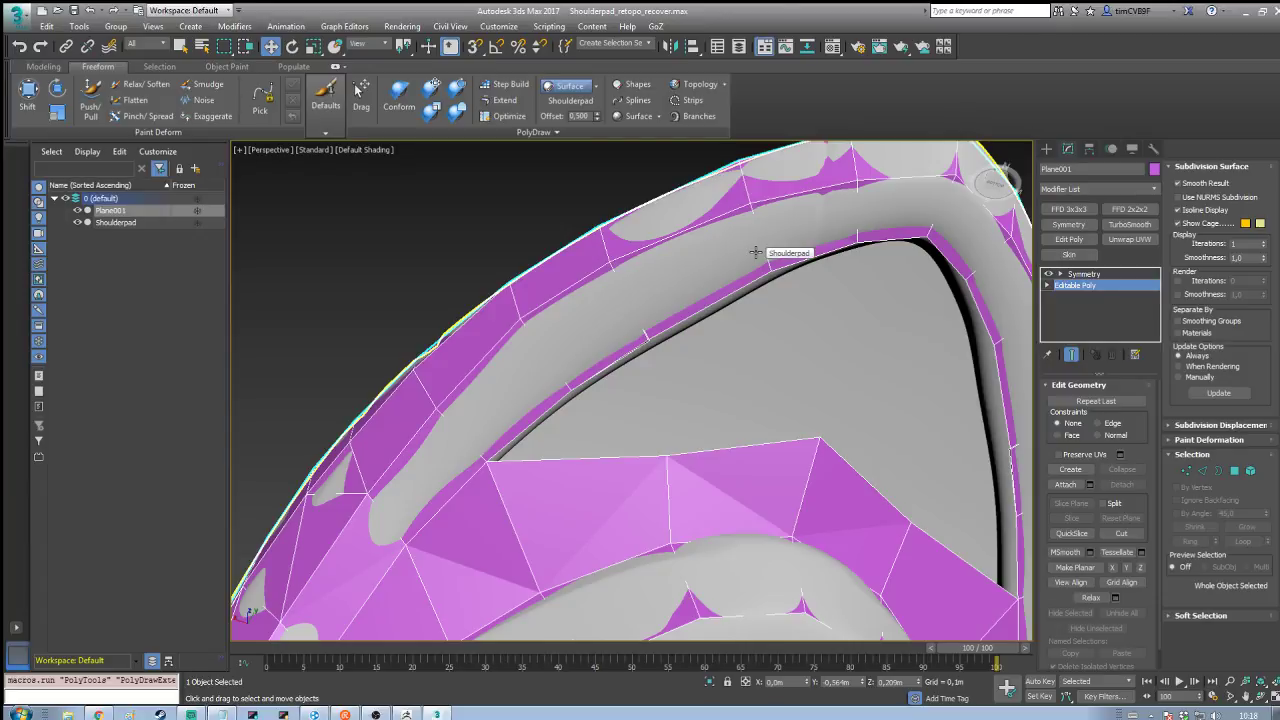
key("4")
left_click(646, 341)
left_click(647, 343)
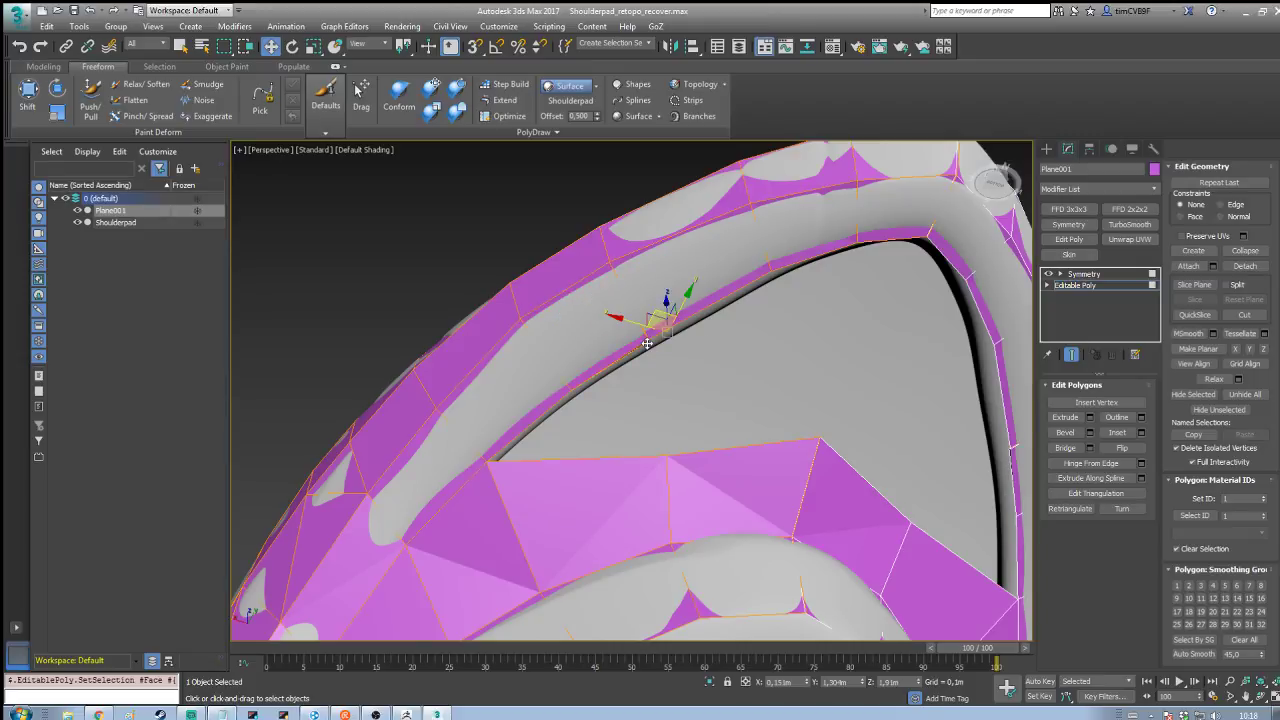
middle_click_drag(699, 336, 722, 373, "alt")
left_click(617, 436)
key("Delete")
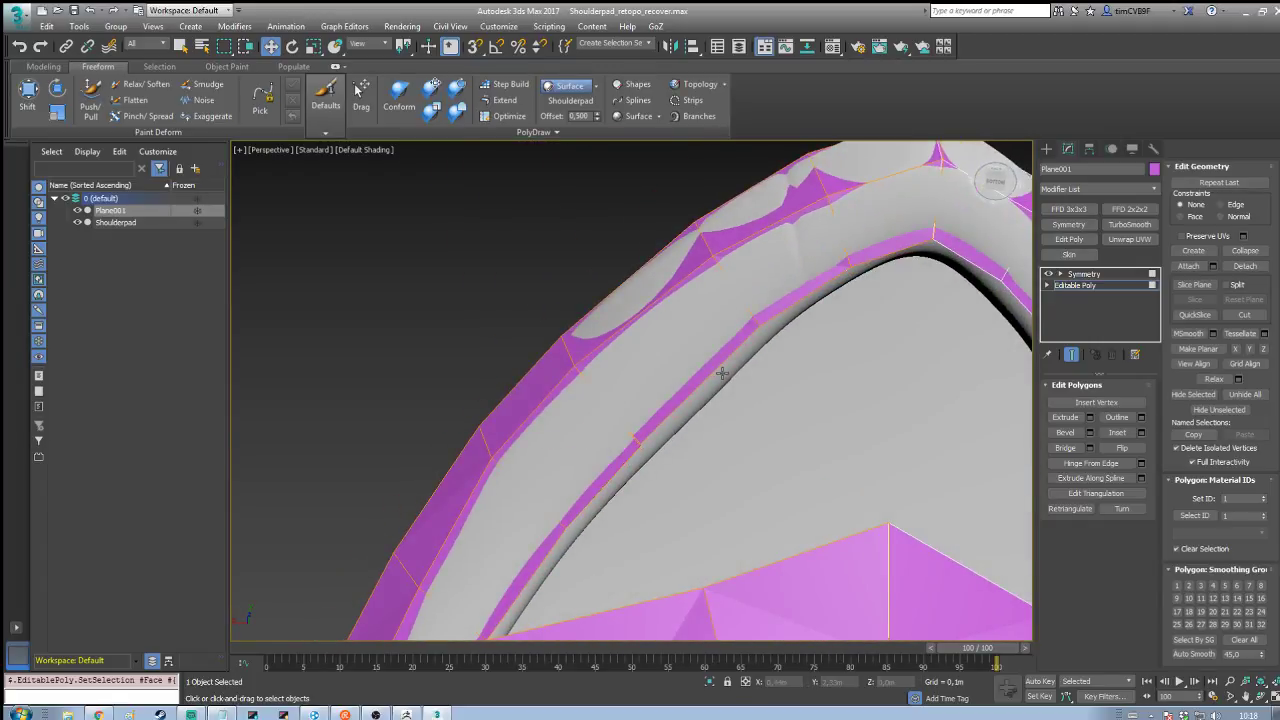
Step: Collapse the tiny leftover edges in the upper plate's inner rim strip with Optimize so its neighbouring polygons join
scroll(648, 412, "up", 3)
scroll(651, 404, "up", 3)
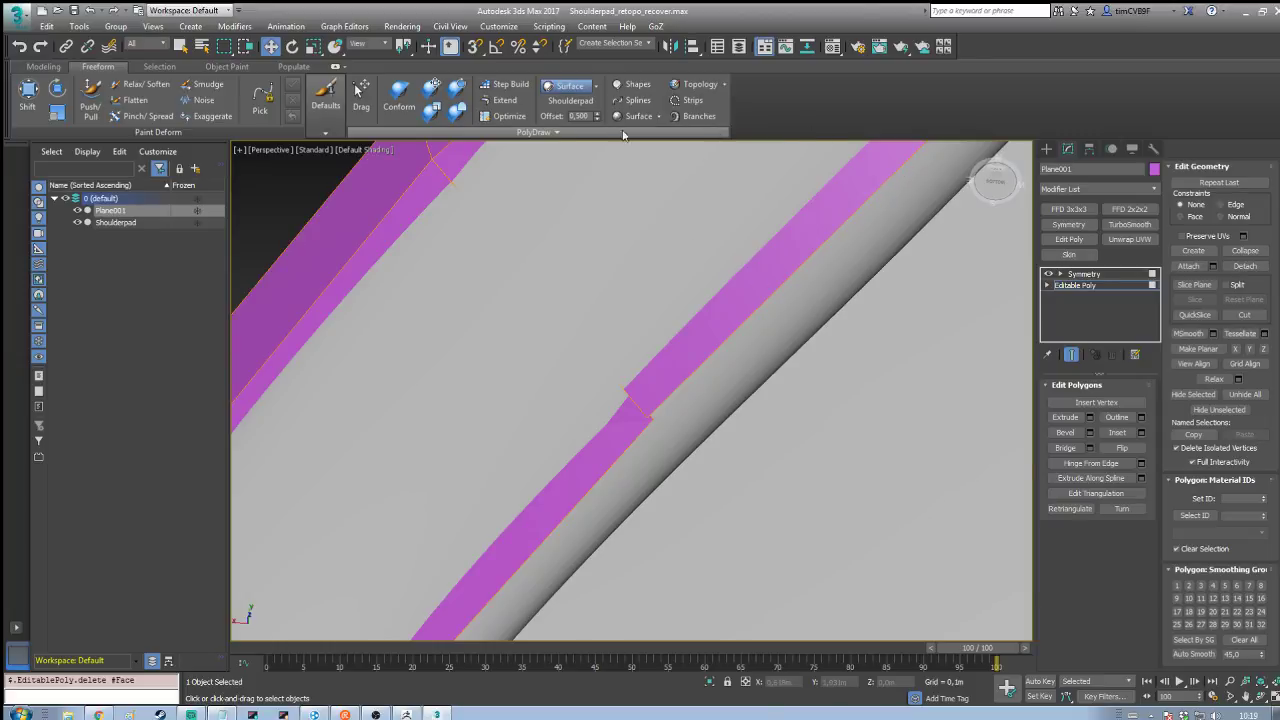
left_click(507, 117)
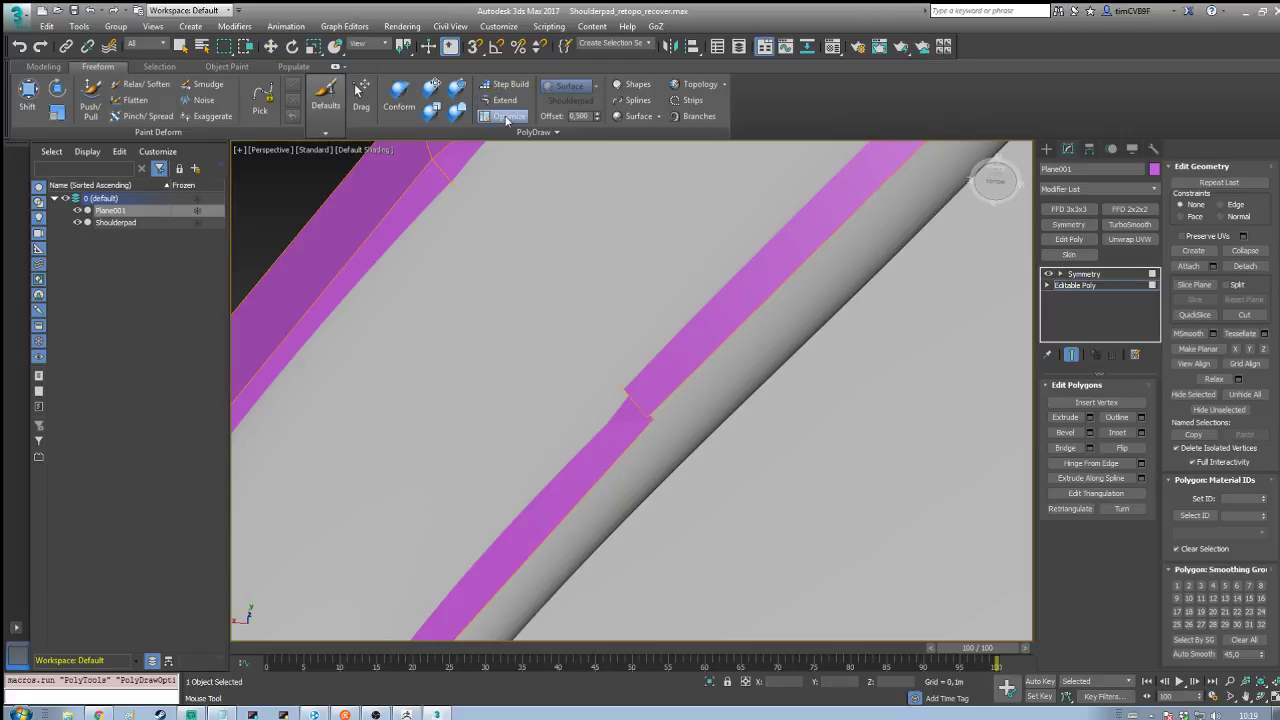
left_click(506, 117)
left_click(648, 418)
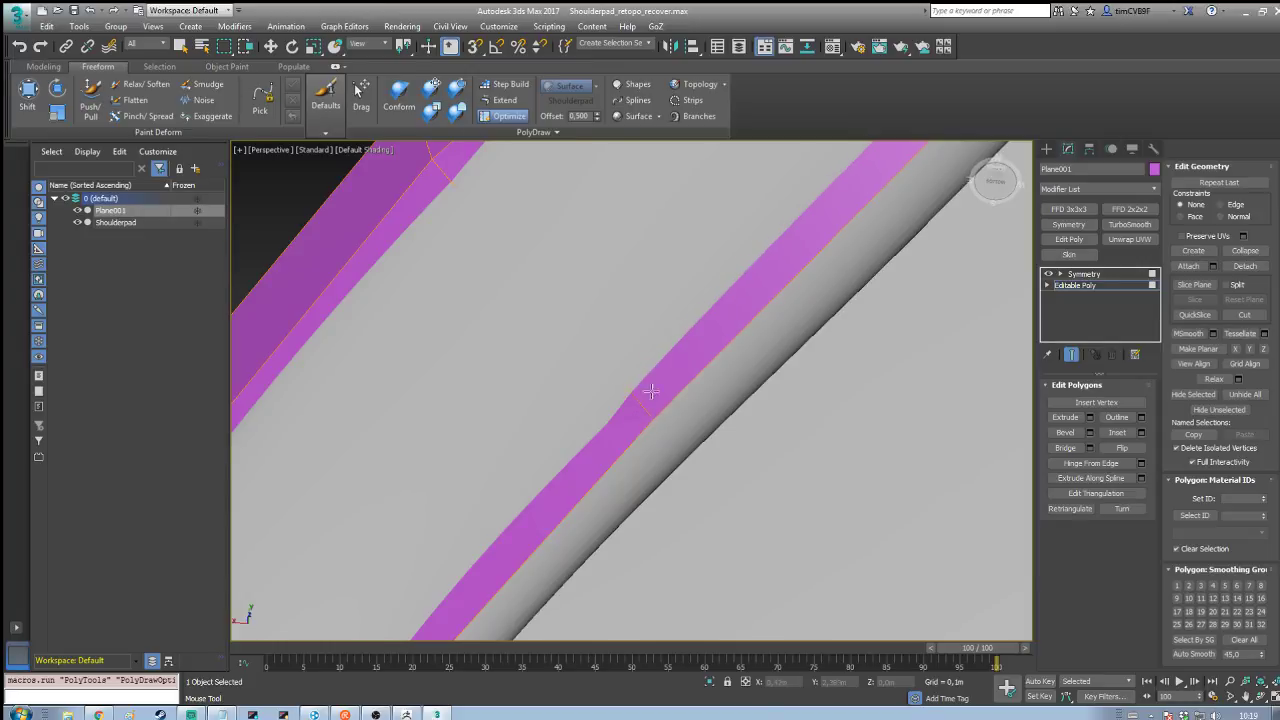
middle_click_drag(651, 392, 622, 356, "alt")
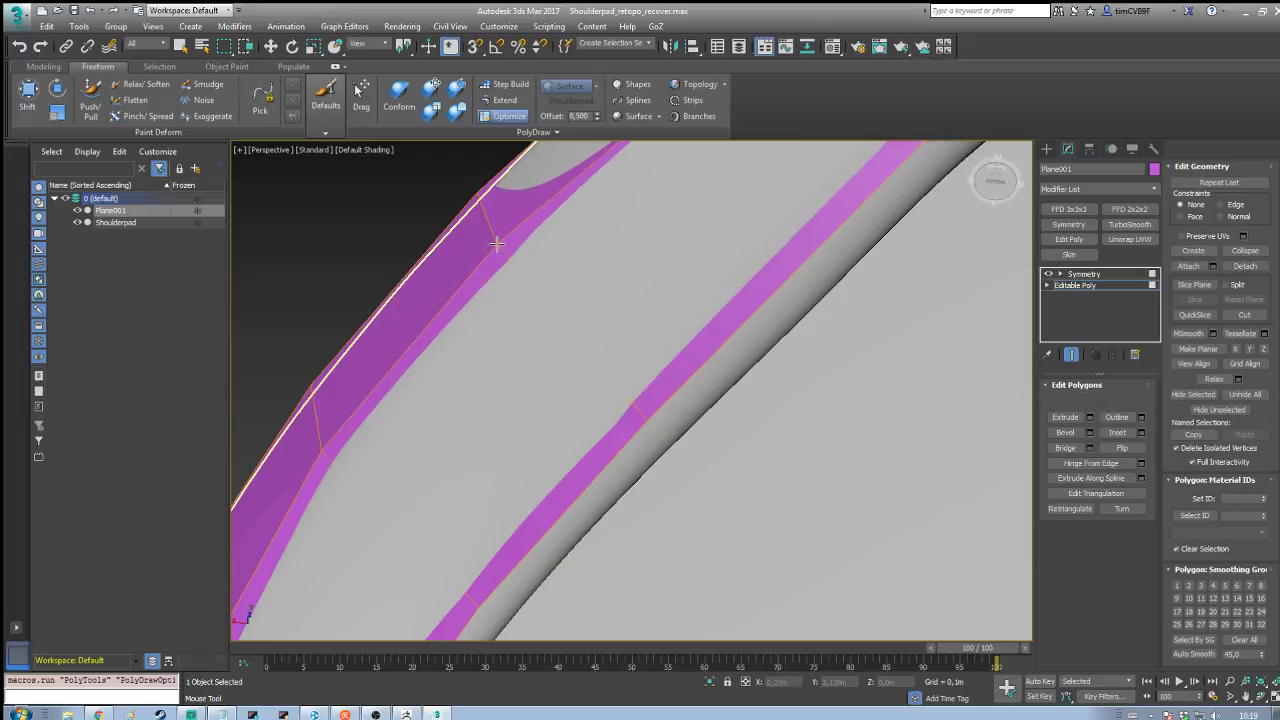
Step: Bridge the side corner between the upper plate's inner rim and the cavity row with one Extend polygon
scroll(680, 350, "down", 5)
mouse_move(745, 368)
middle_mouse_down()
mouse_move(717, 372)
mouse_move(735, 378)
middle_mouse_up()
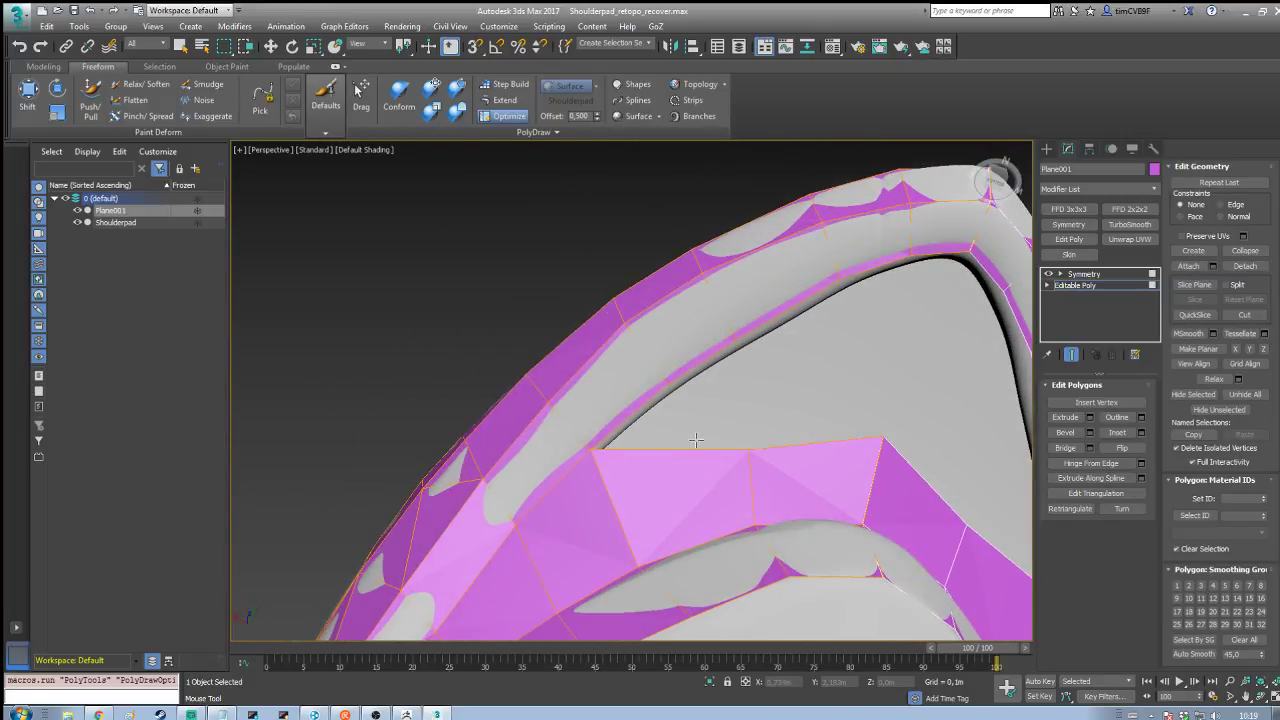
middle_click_drag(700, 455, 575, 285, "alt")
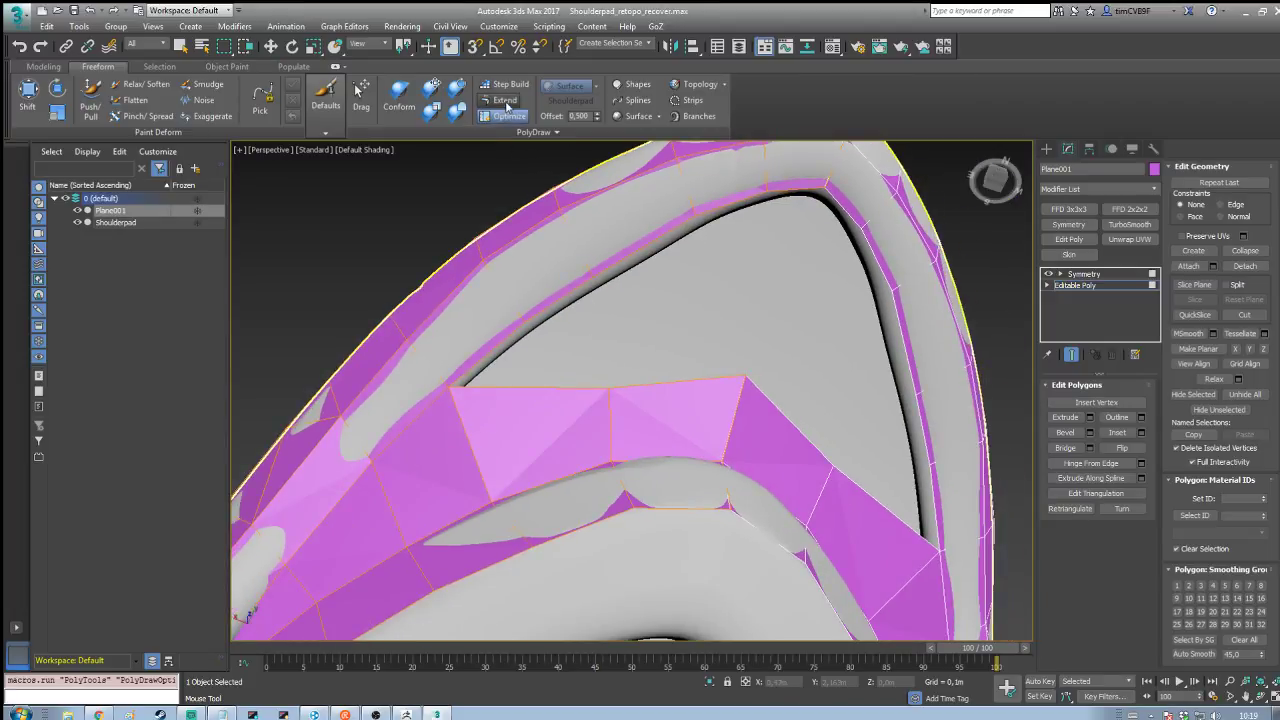
left_click_drag(562, 302, 565, 393)
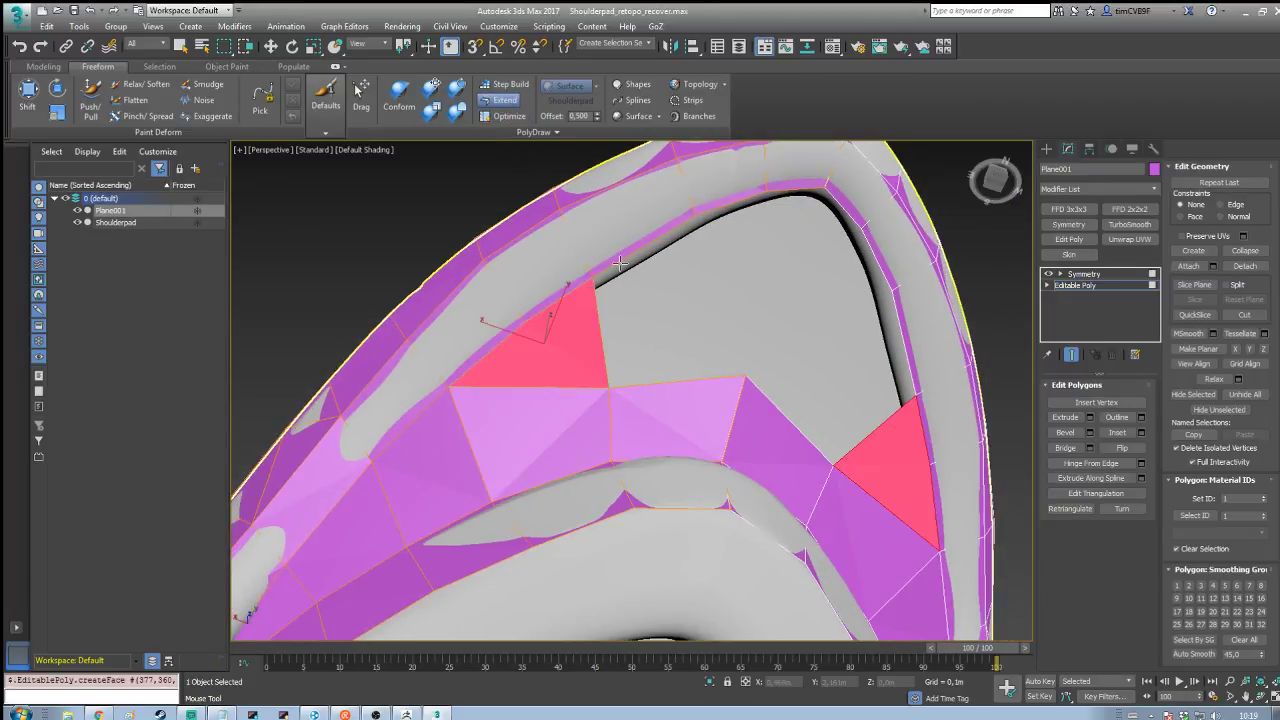
left_click(667, 368, "shift")
middle_click_drag(667, 368, 624, 345, "alt")
scroll(624, 345, "down", 4)
scroll(624, 292, "up", 2)
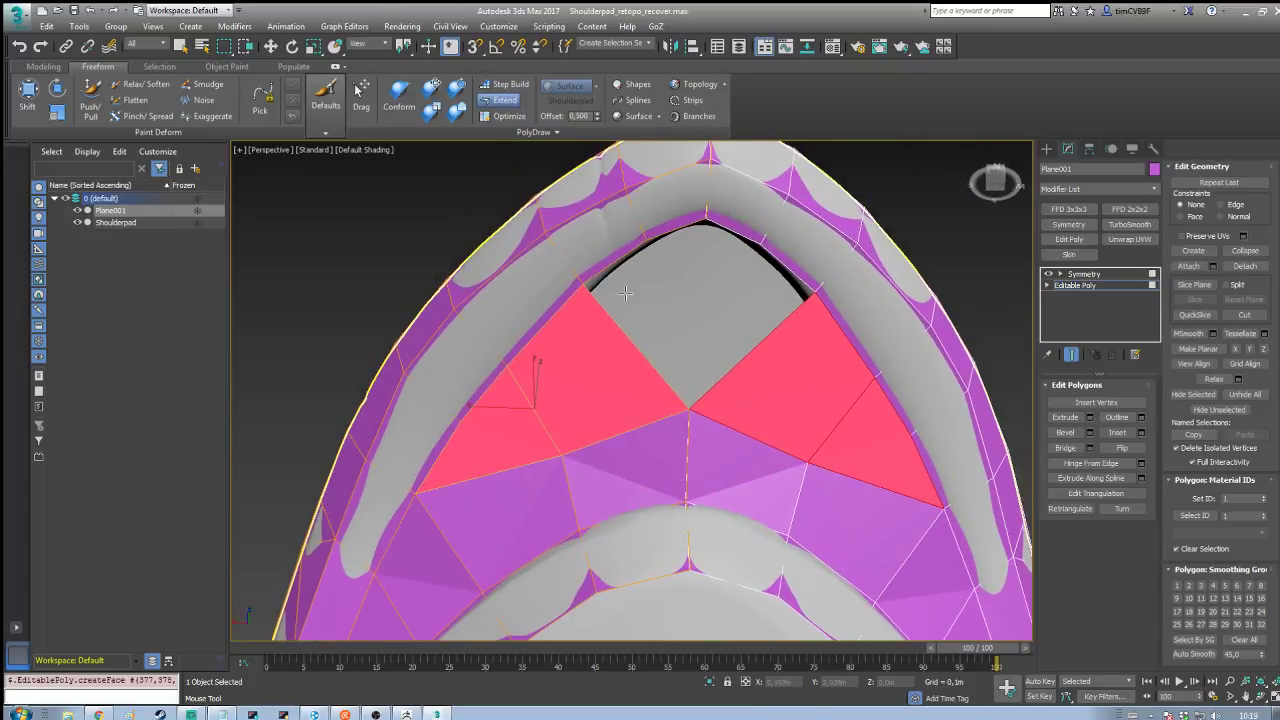
left_click_drag(703, 228, 678, 325)
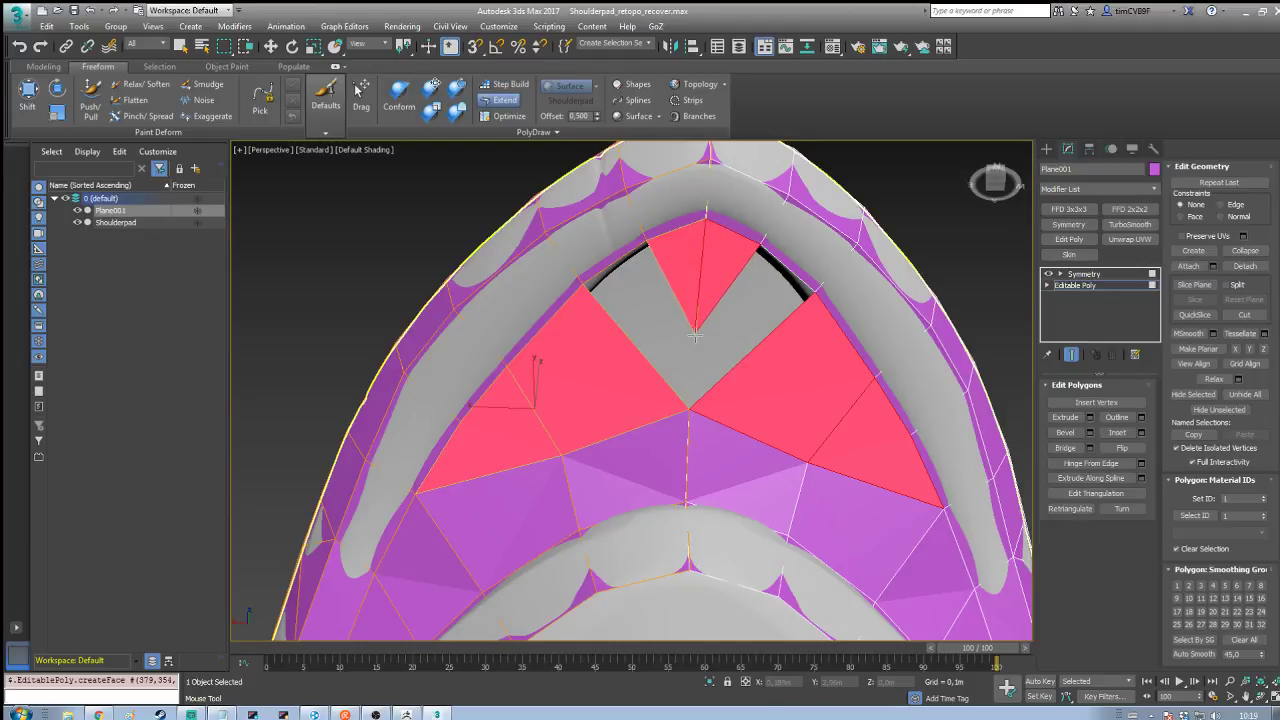
left_click_drag(682, 308, 649, 366)
scroll(671, 317, "down", 3)
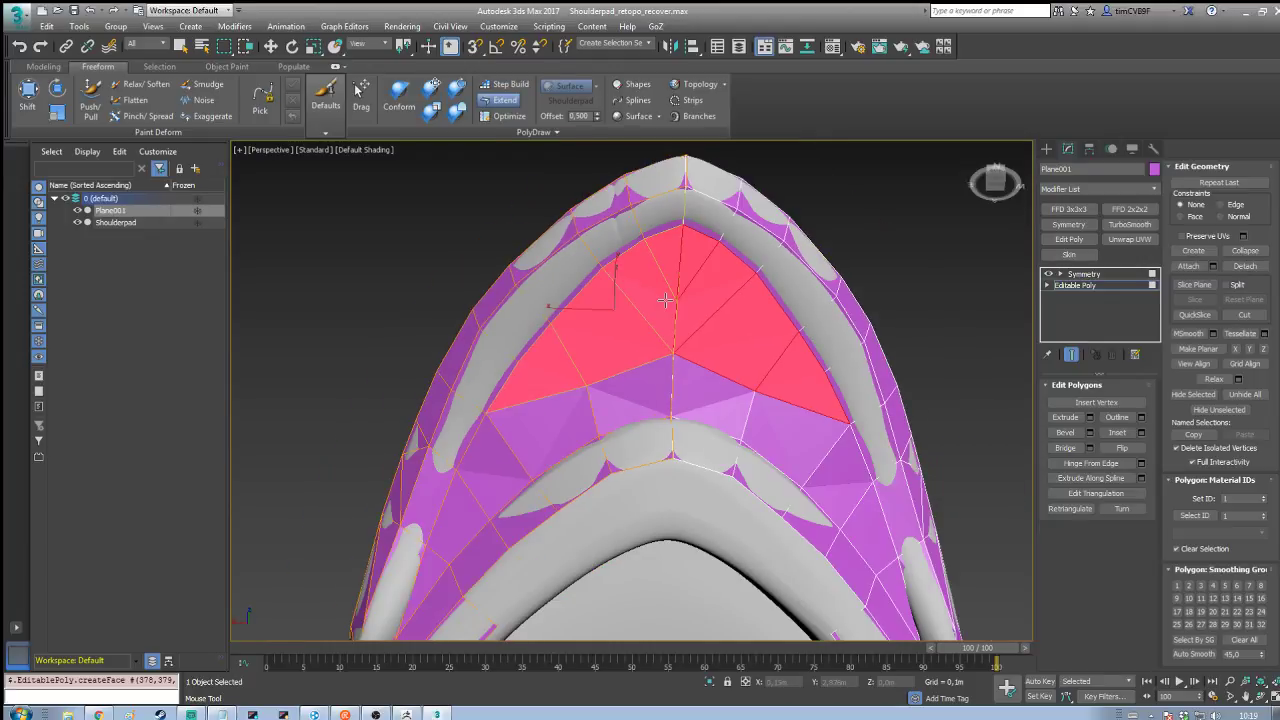
middle_click_drag(667, 297, 691, 360, "alt")
scroll(664, 300, "up", 3)
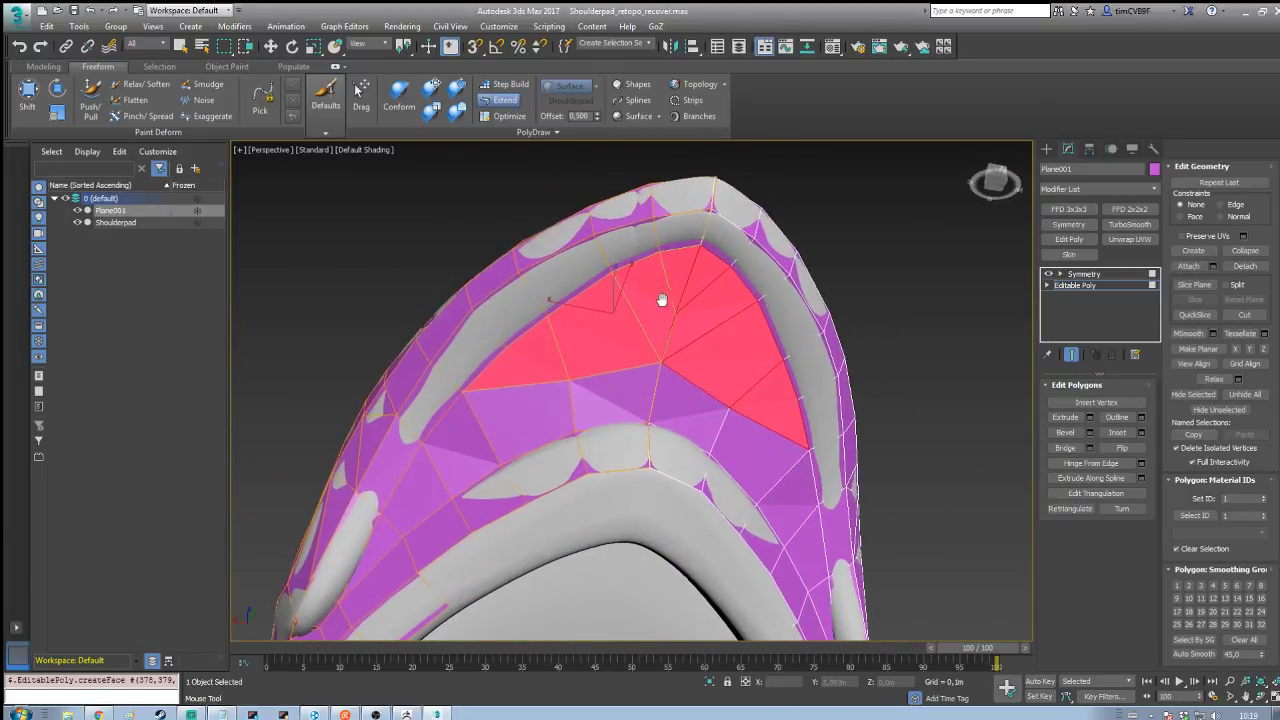
middle_click_drag(657, 320, 680, 348, "alt")
scroll(690, 335, "down", 4)
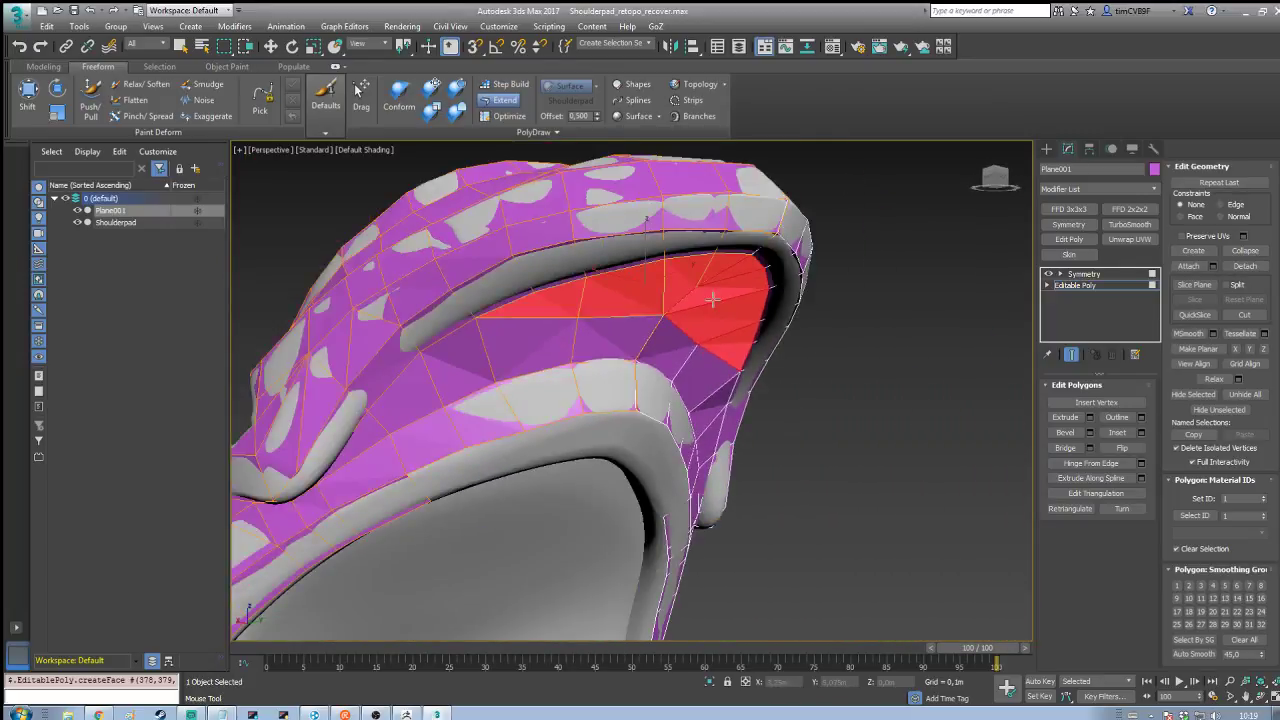
mouse_move(720, 300)
middle_mouse_down("alt")
mouse_move(682, 308)
mouse_move(705, 320)
middle_mouse_up("alt")
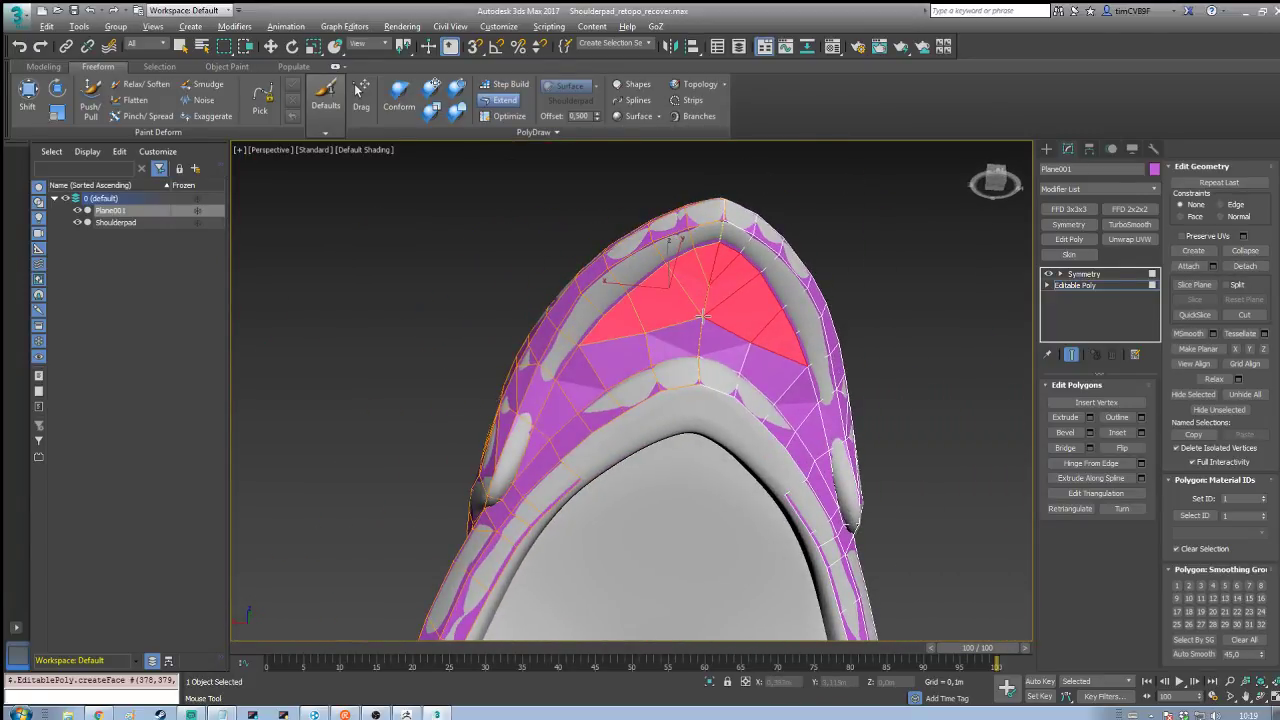
left_click_drag(702, 321, 700, 328)
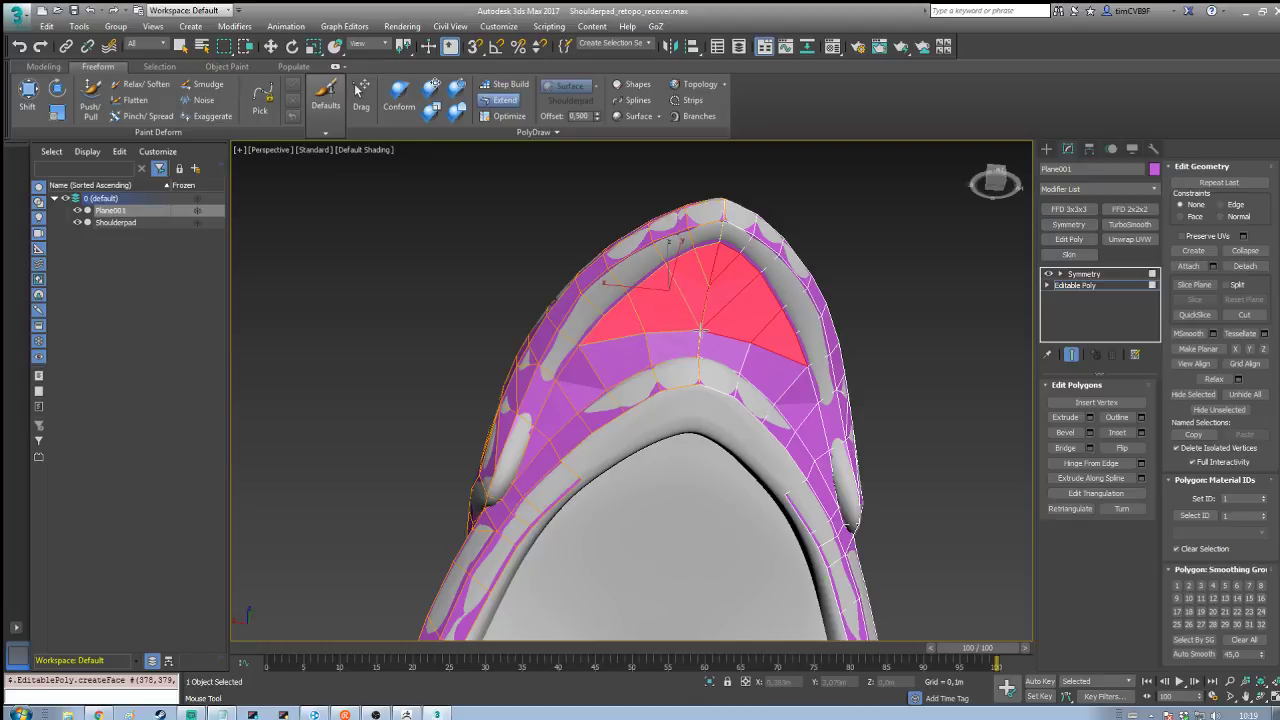
scroll(703, 321, "up", 3)
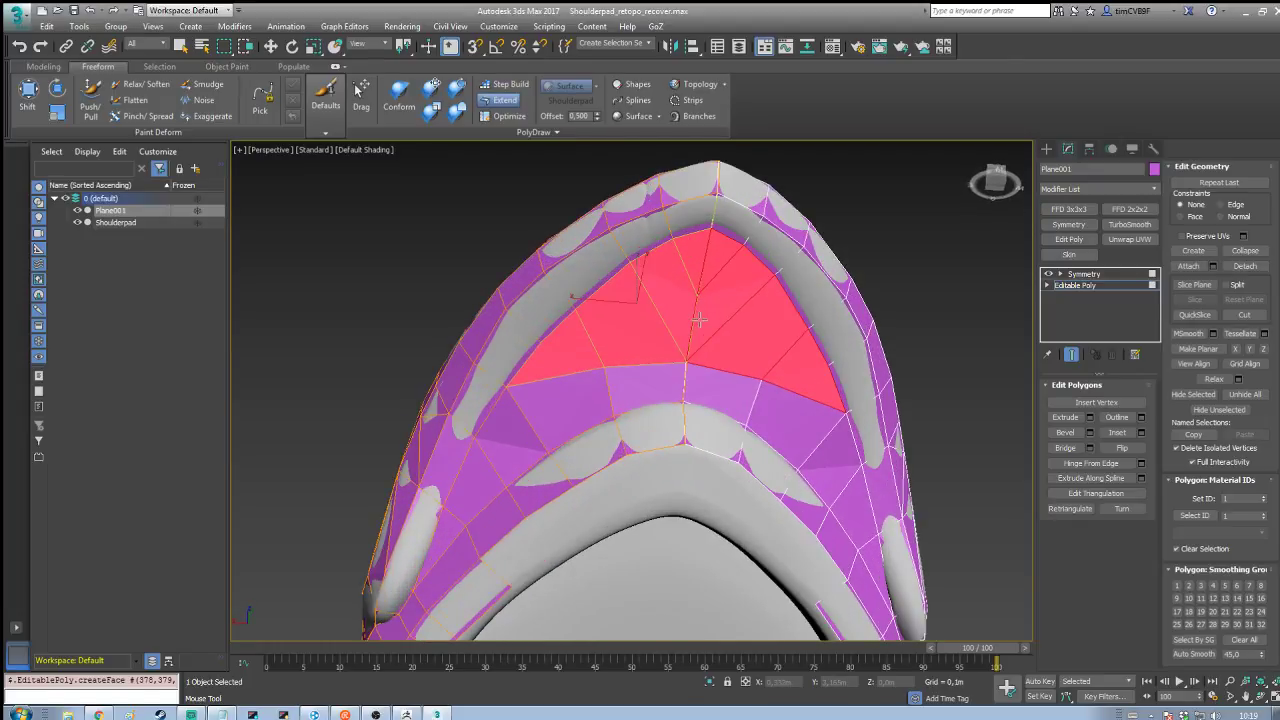
scroll(698, 318, "up", 2)
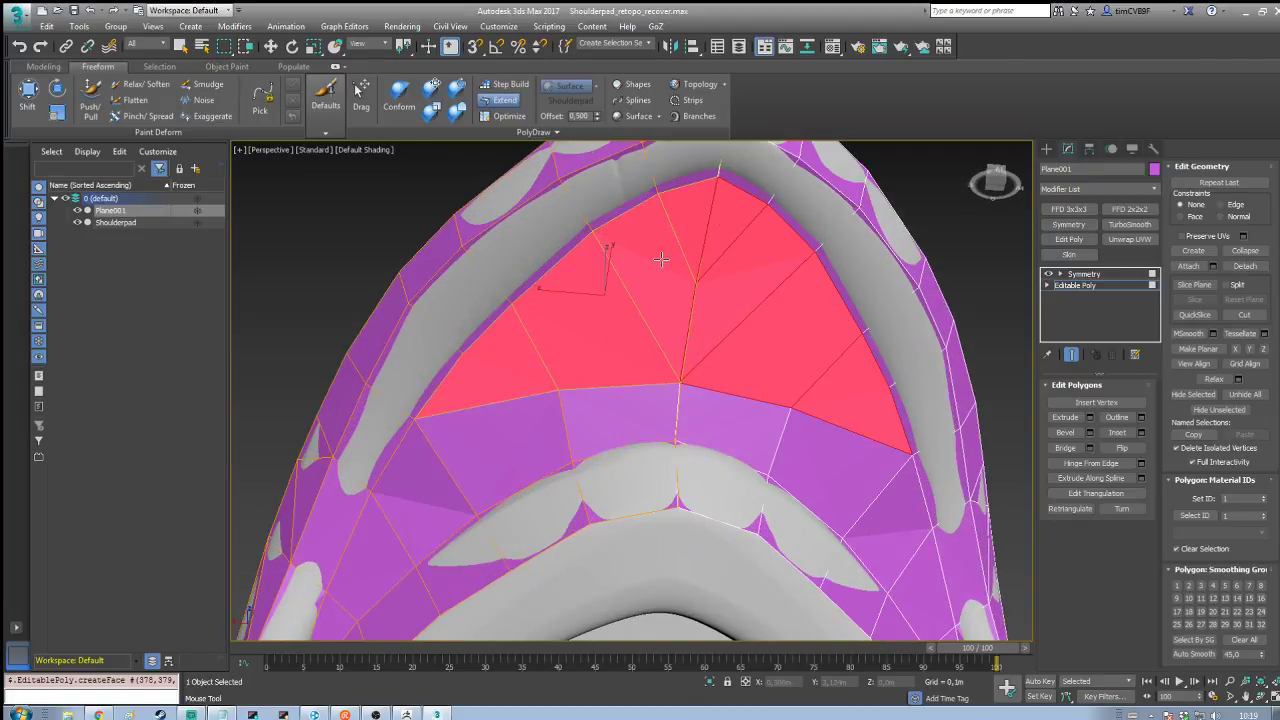
key("ctrl+z")
key("ctrl+z")
key("ctrl+z")
key("ctrl+z")
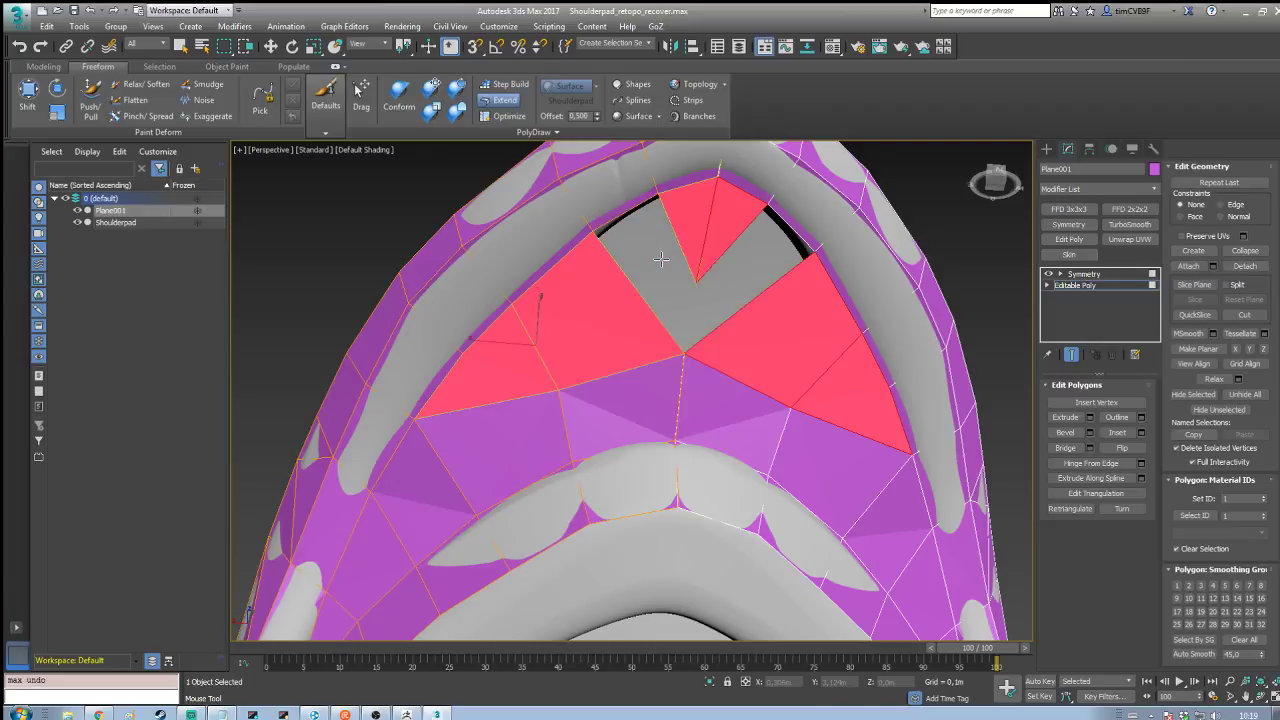
Step: Shift the cavity row's centre vertex towards the lower plate, fill the remaining cavity to the tip with Extend polygons, and leave polygon editing
left_click_drag(682, 356, 680, 384)
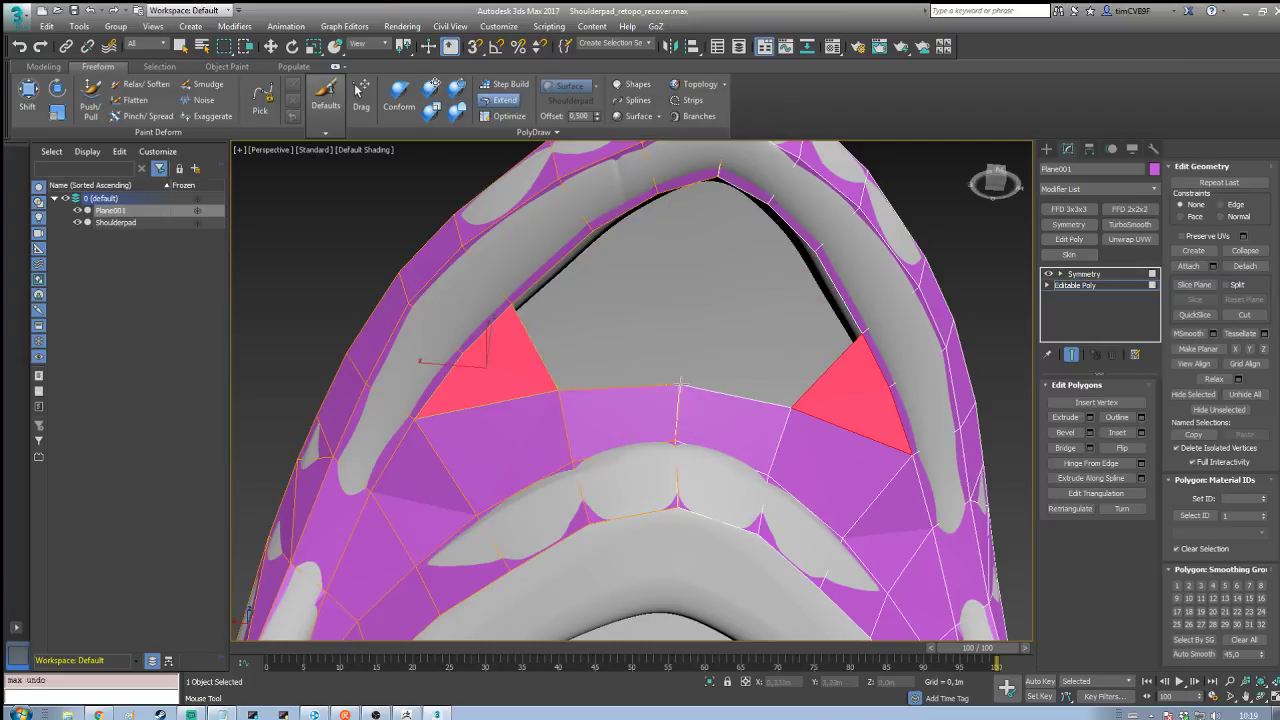
left_click_drag(558, 389, 688, 297)
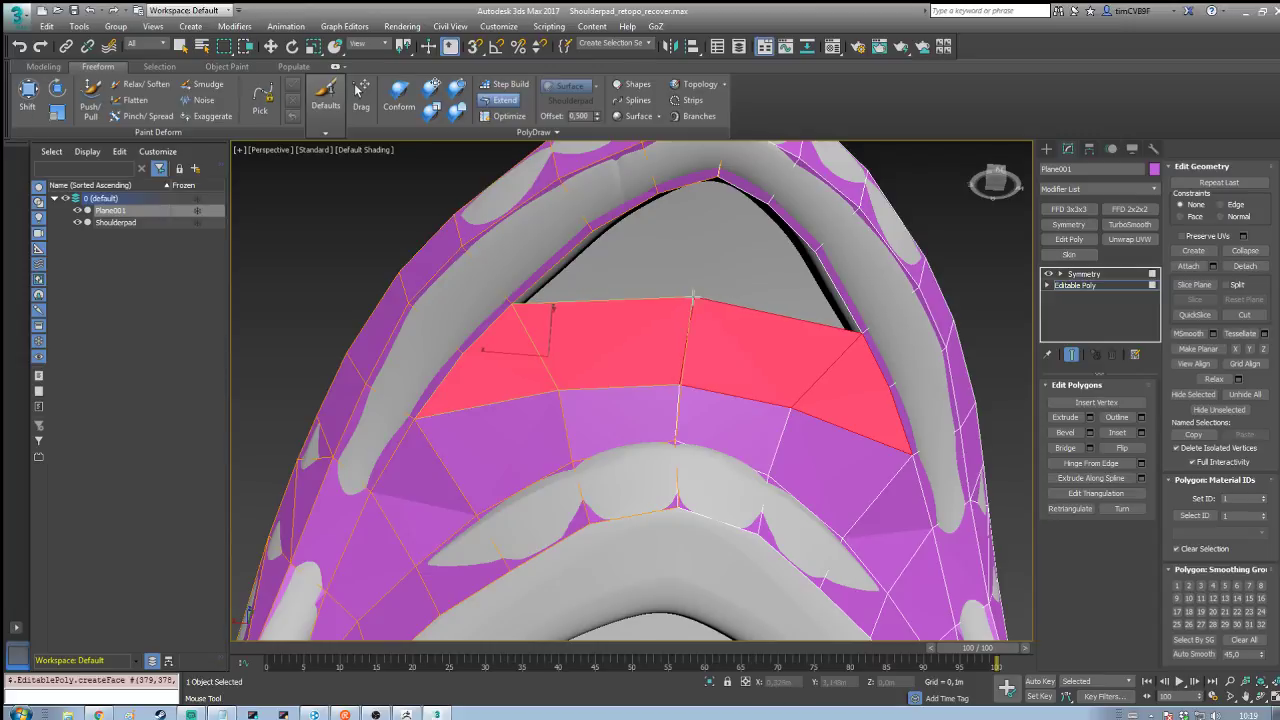
left_click_drag(590, 230, 680, 262)
key("ctrl+z")
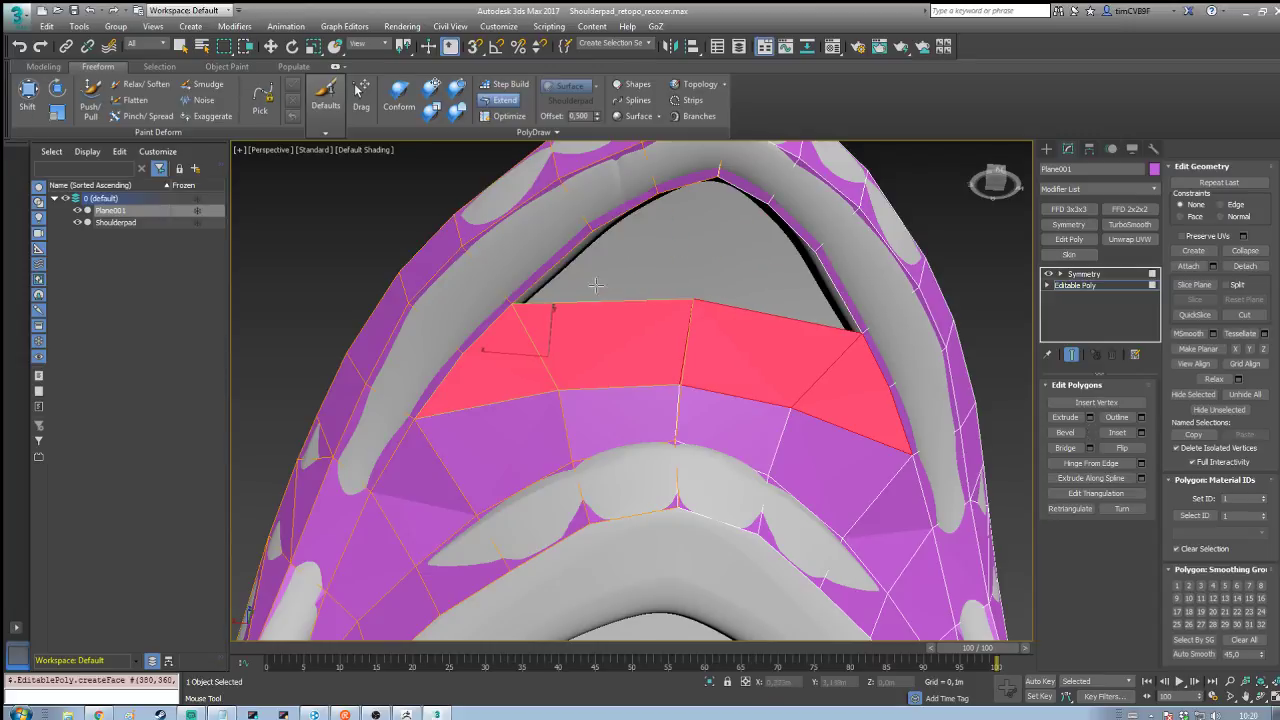
left_click_drag(514, 303, 703, 244)
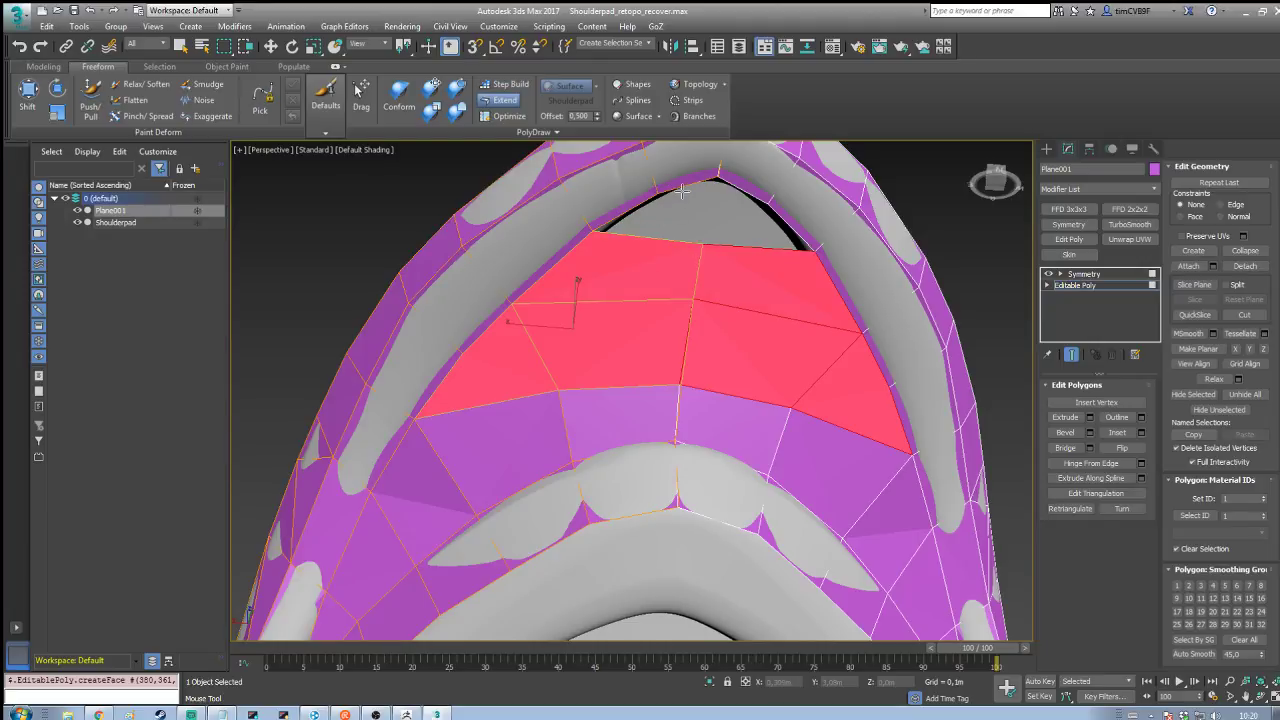
left_click(671, 234)
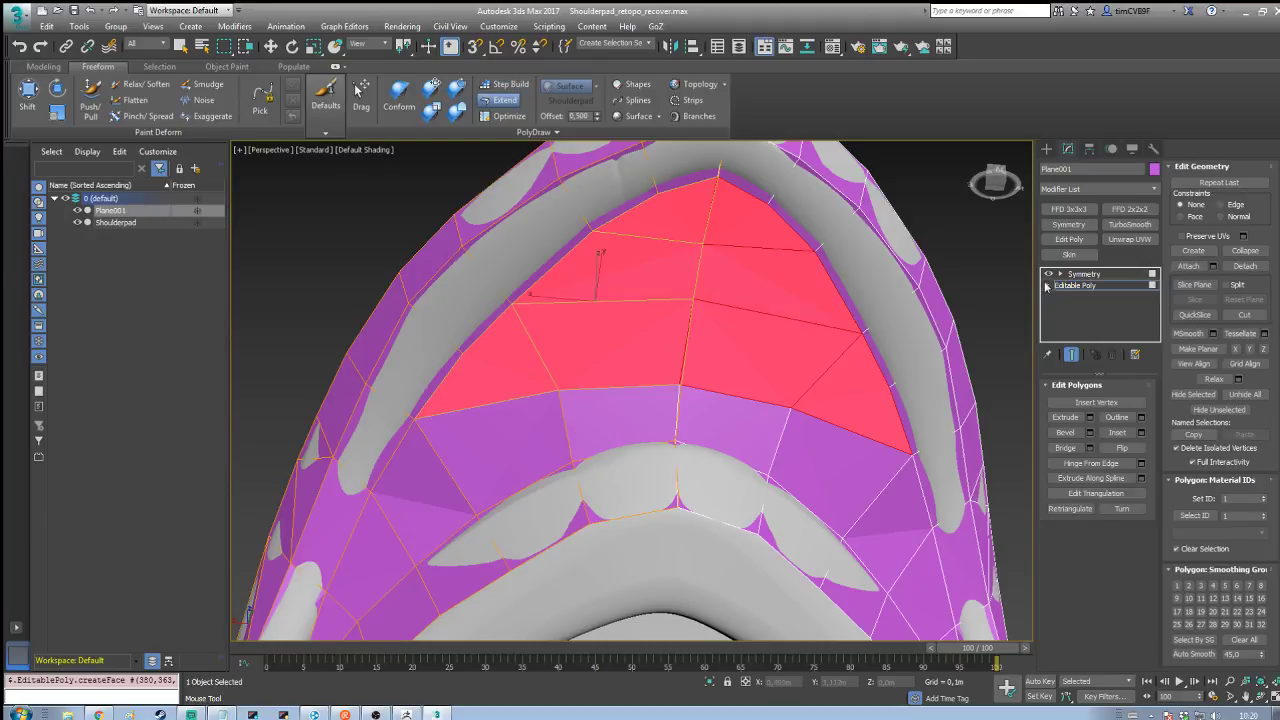
left_click(1047, 286)
left_click(1080, 287)
left_click(1048, 287)
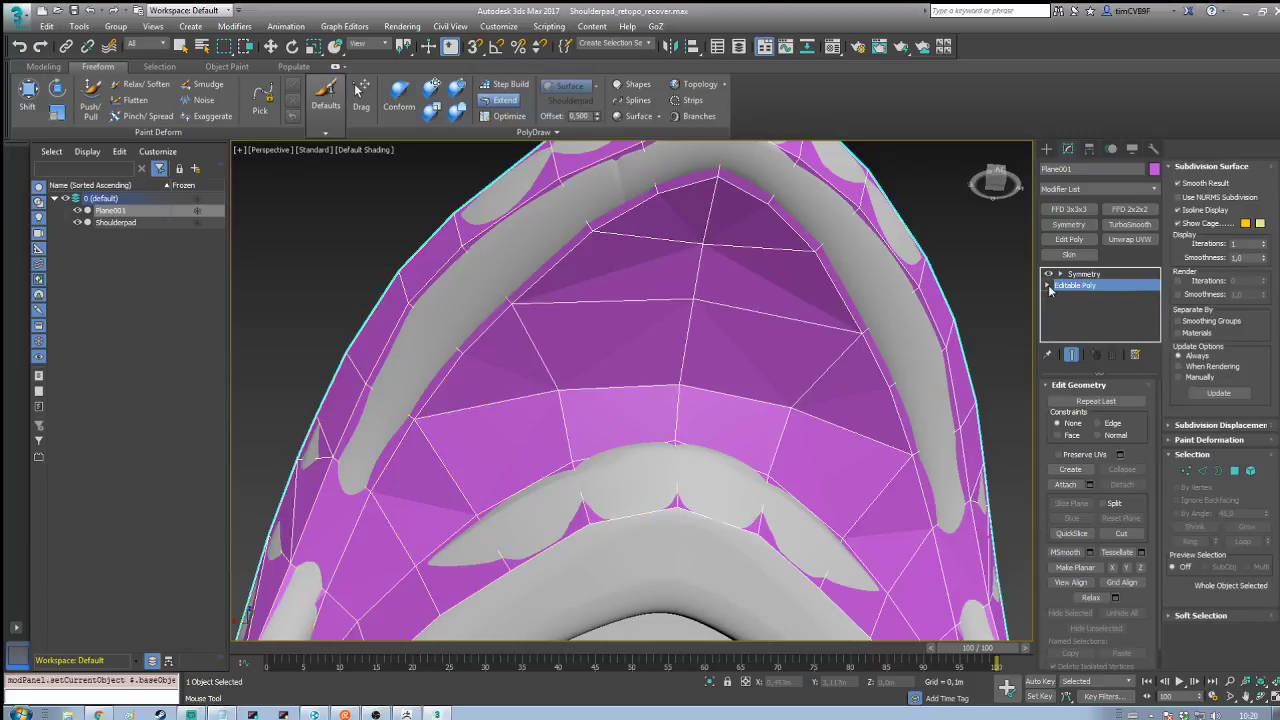
Step: Close the gap in the strip around the lower plate's inner rim with Extend polygons across its upper tip
scroll(730, 272, "down", 6)
middle_click_drag(711, 275, 829, 412, "alt")
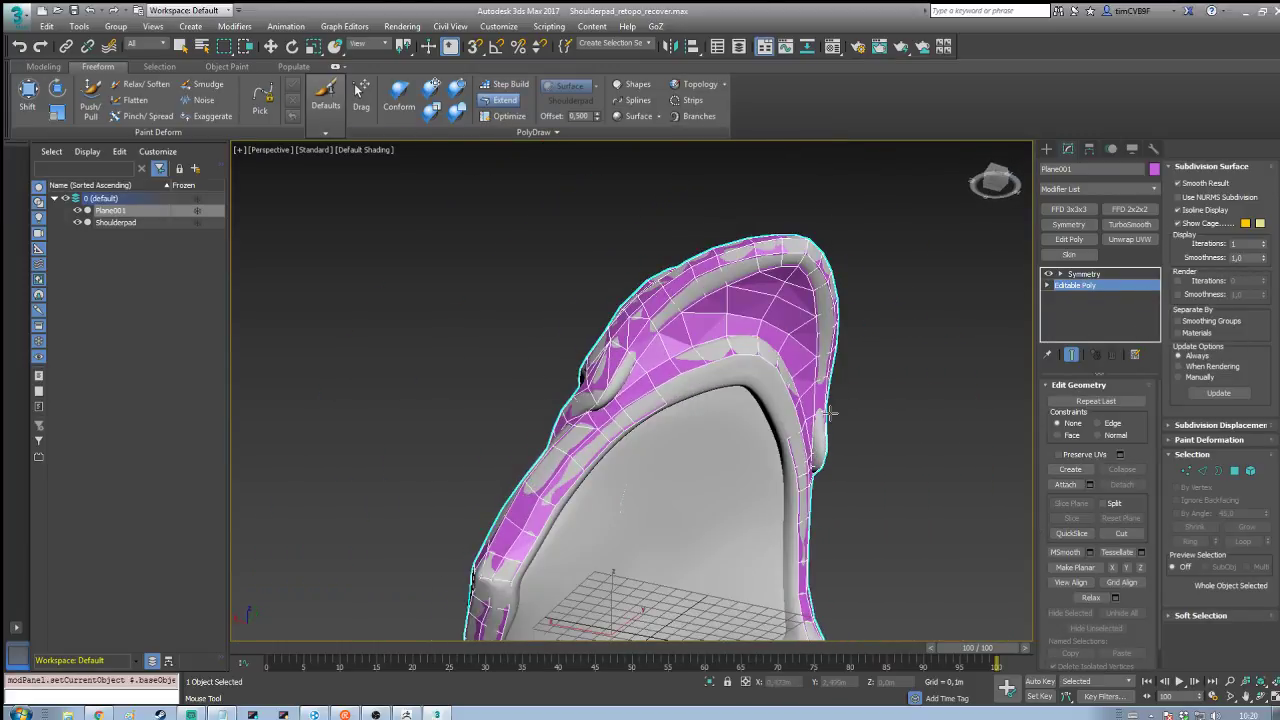
scroll(844, 402, "up", 5)
left_click(508, 116)
middle_click_drag(643, 298, 569, 150)
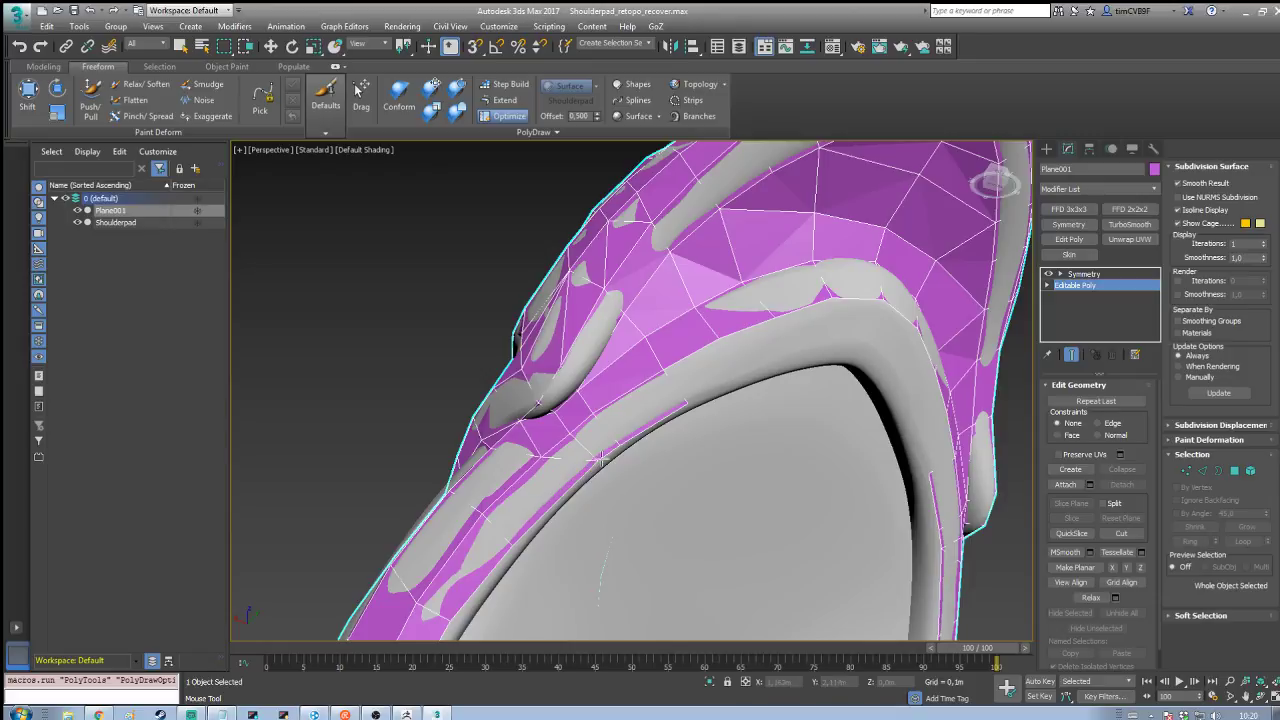
middle_click_drag(631, 403, 538, 368, "alt")
scroll(543, 357, "down", 3)
scroll(538, 368, "up", 3)
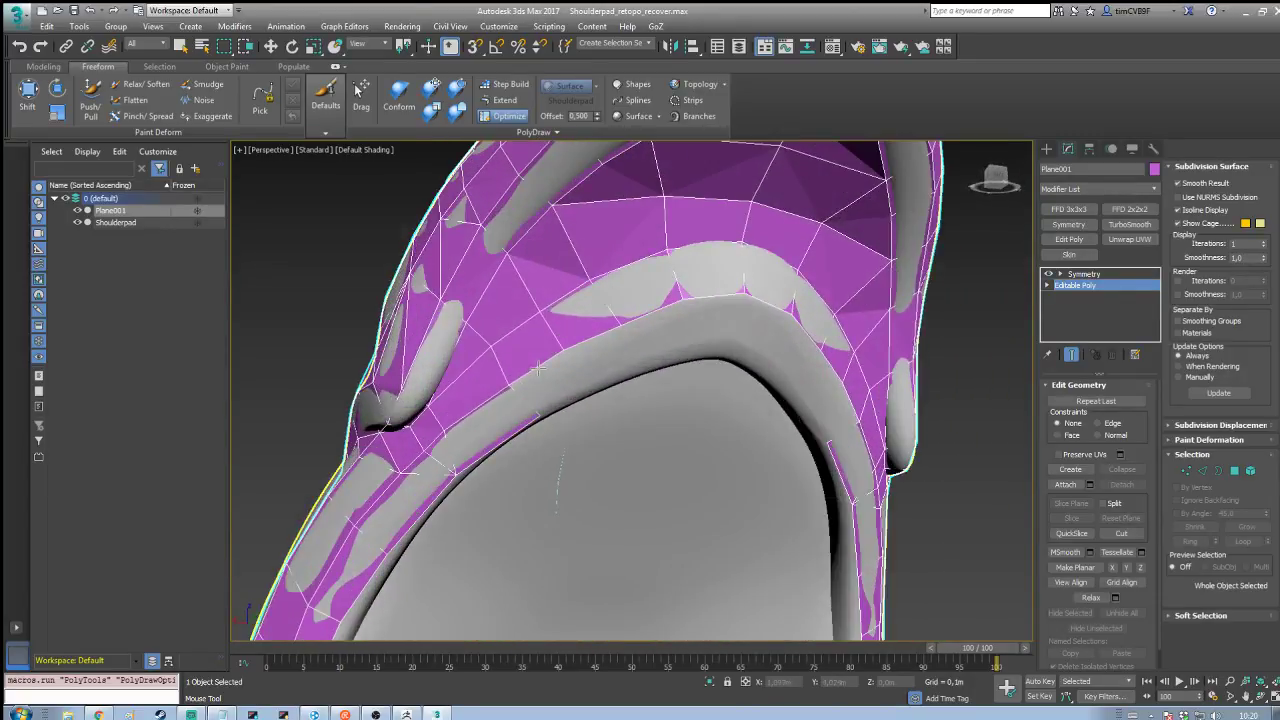
left_click(505, 100)
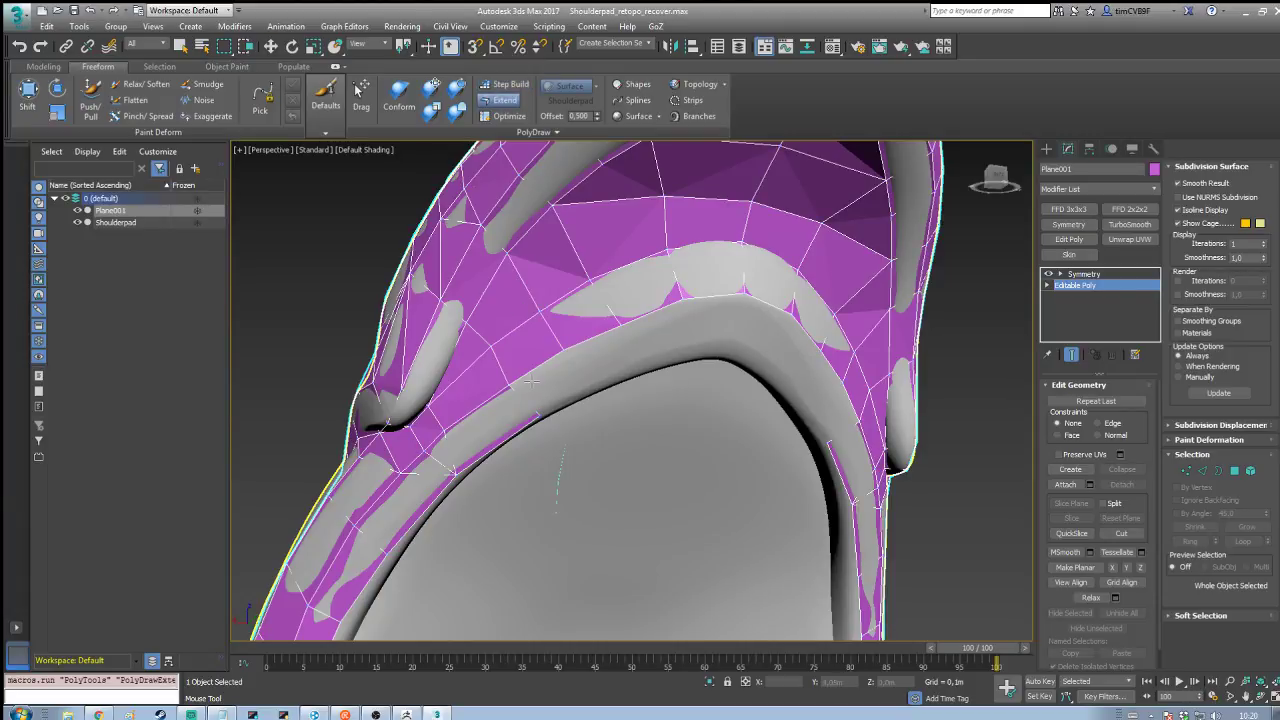
left_click_drag(572, 381, 733, 346)
scroll(694, 380, "down", 6)
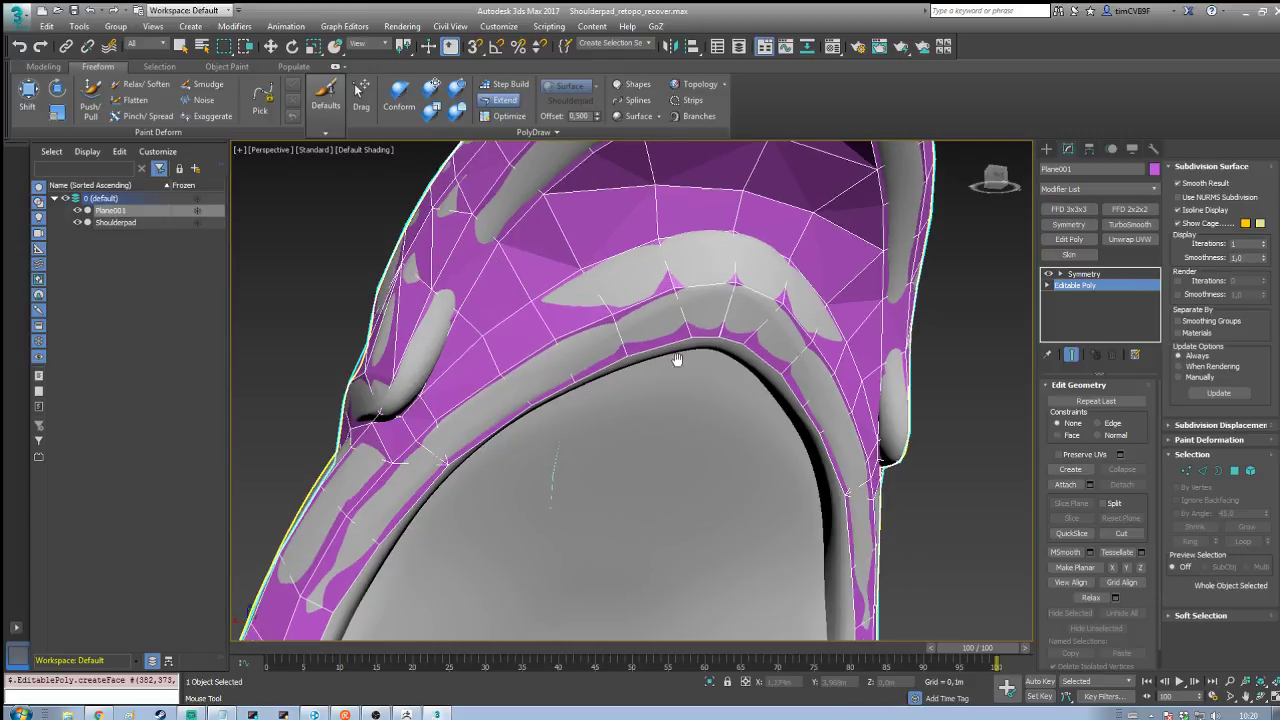
middle_click_drag(694, 380, 851, 424, "alt")
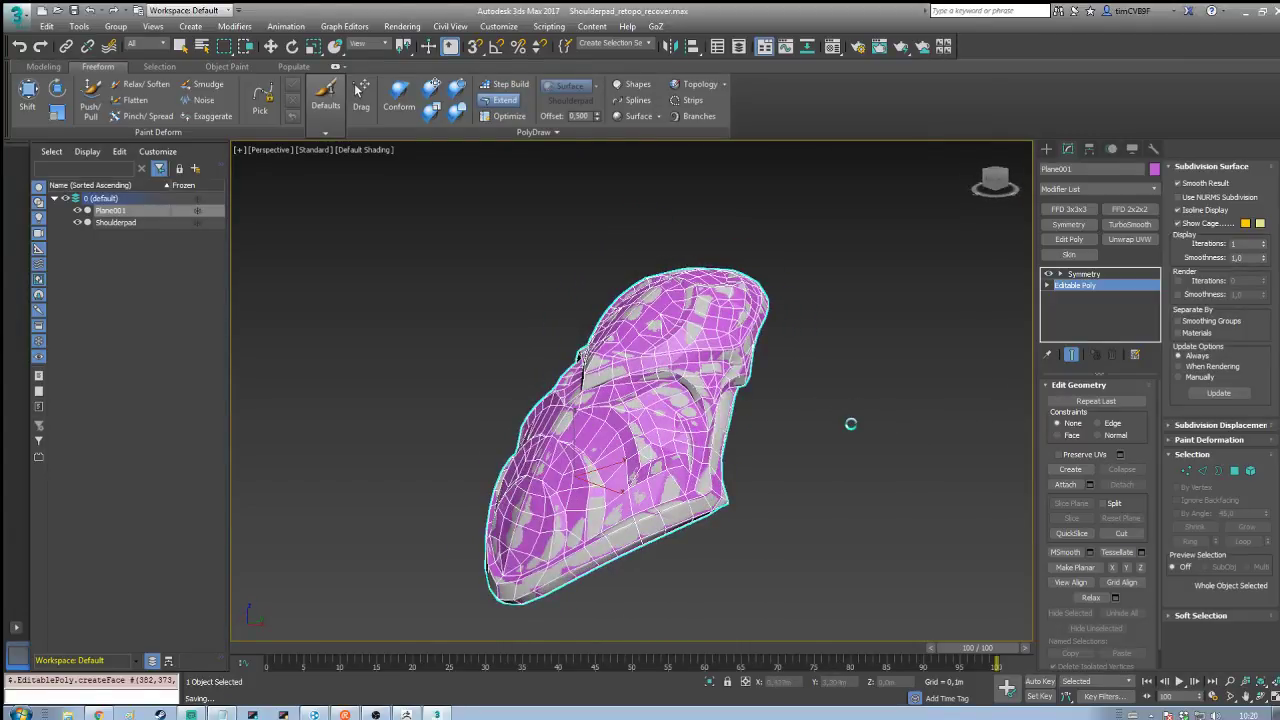
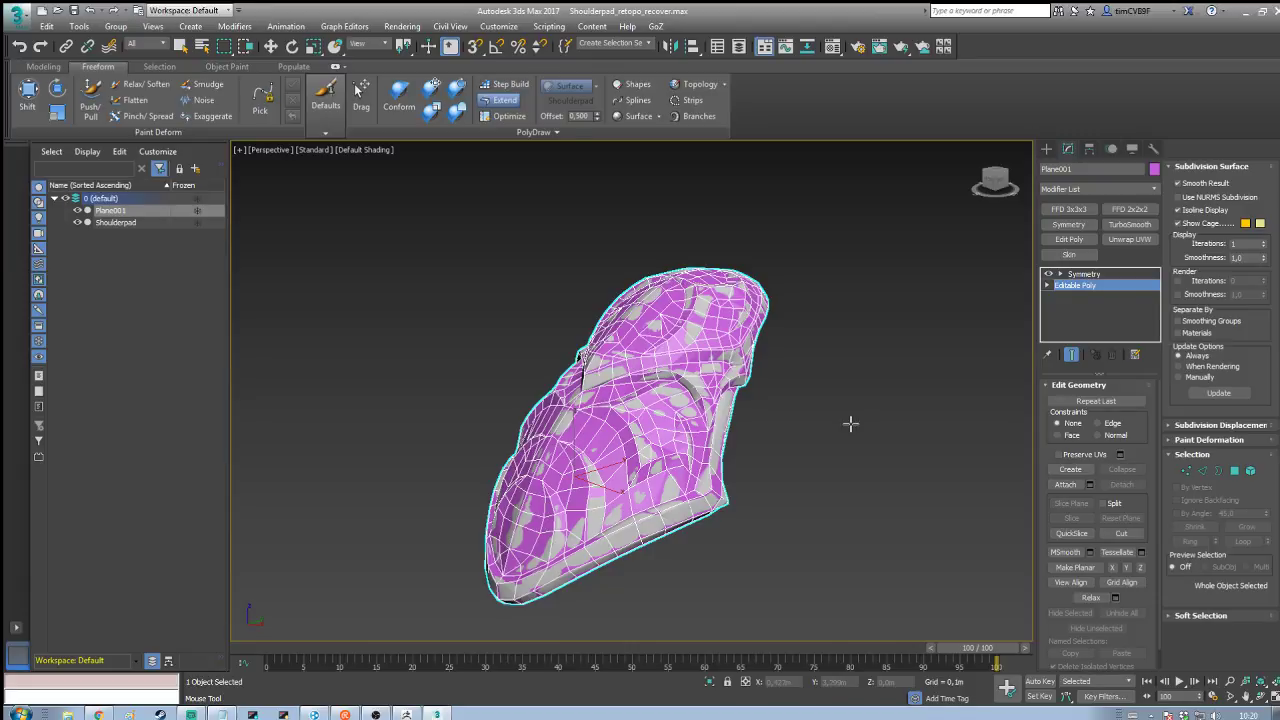
Step: Start an inner wall strip at the lower plate's upper tip by extending the rim edge into the hollow, and adjust its placement
middle_click_drag(853, 385, 763, 282, "alt")
scroll(763, 282, "up", 5)
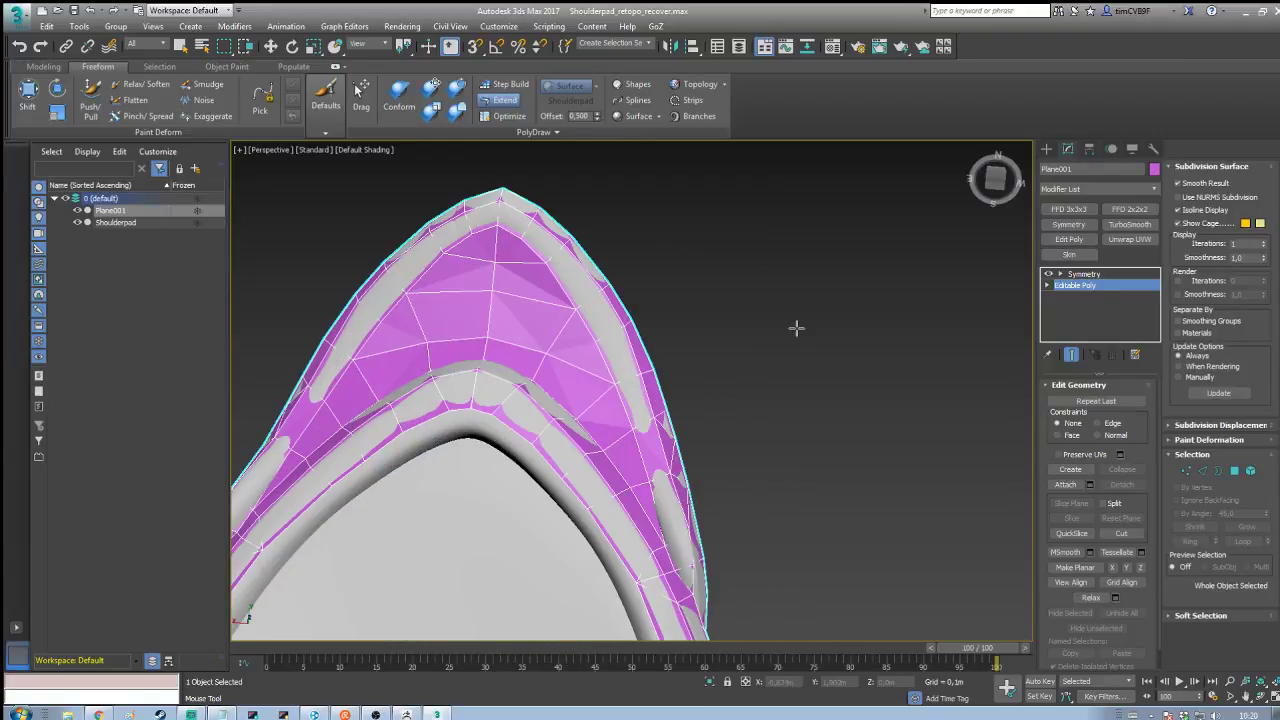
scroll(863, 256, "up", 3)
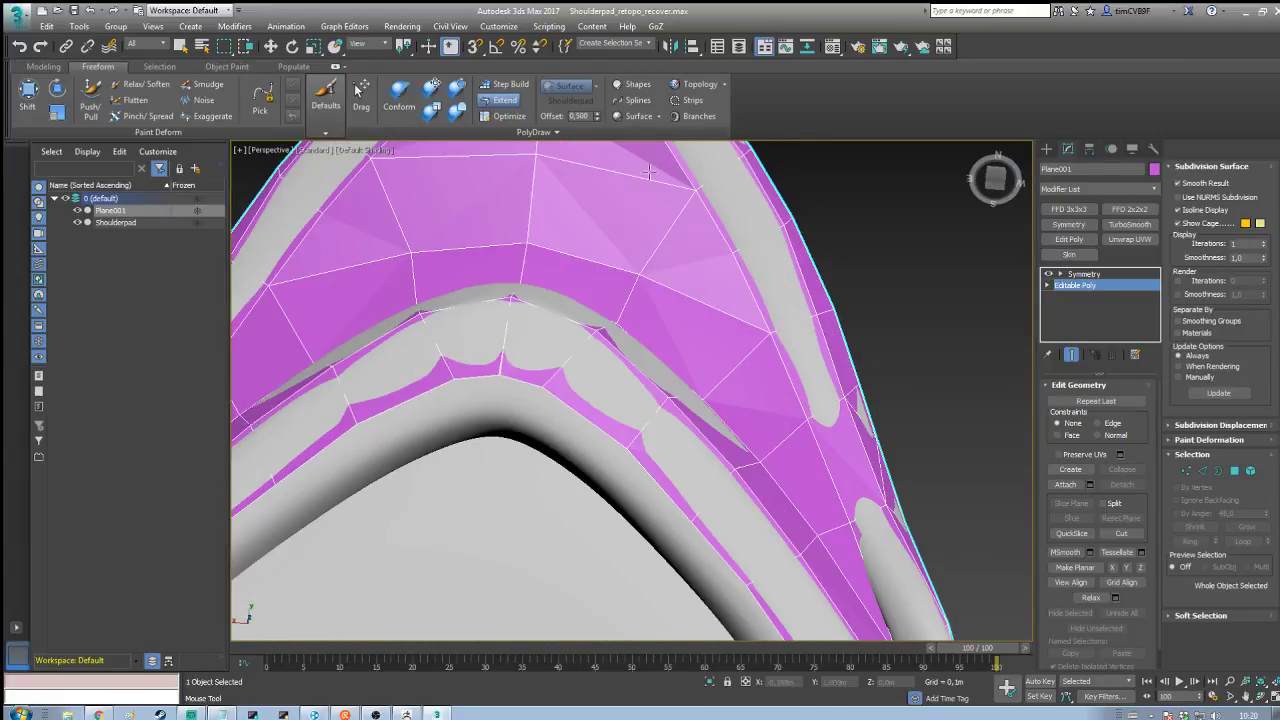
left_click_drag(476, 379, 477, 446, "shift")
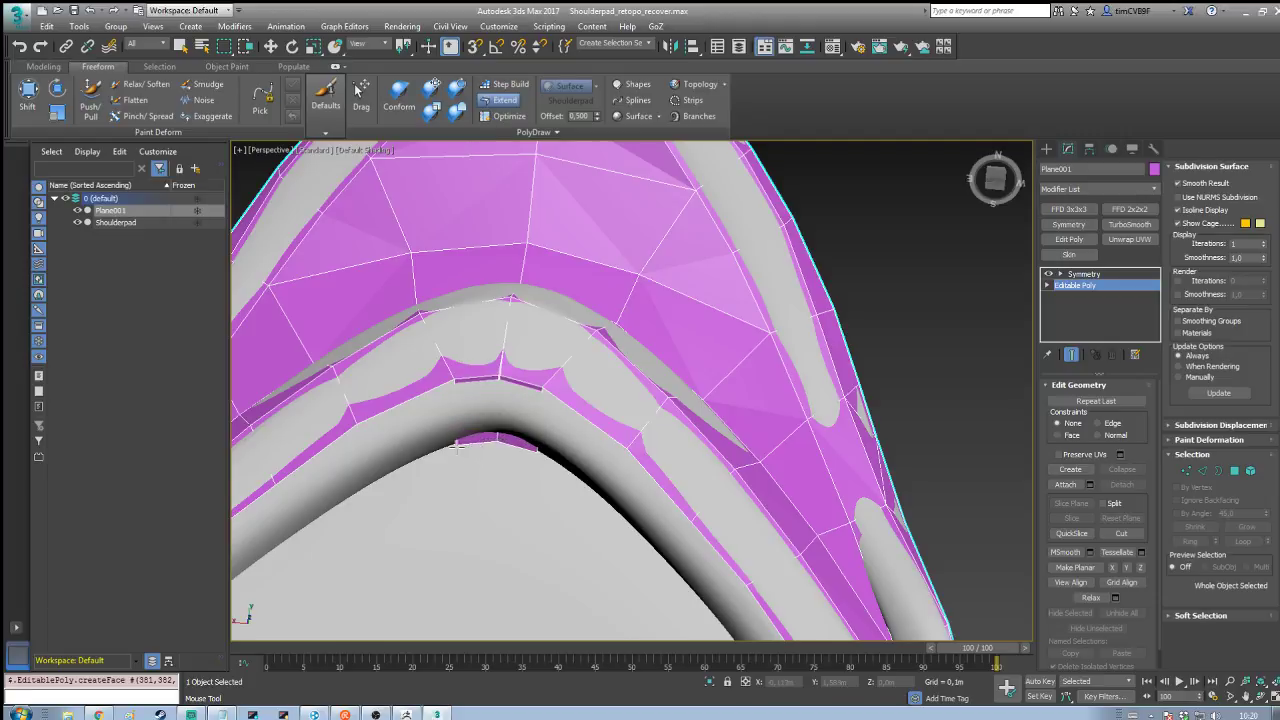
middle_click_drag(463, 447, 585, 421, "alt")
left_click_drag(594, 311, 590, 357, "ctrl+alt+shift")
middle_click_drag(590, 357, 616, 336, "alt")
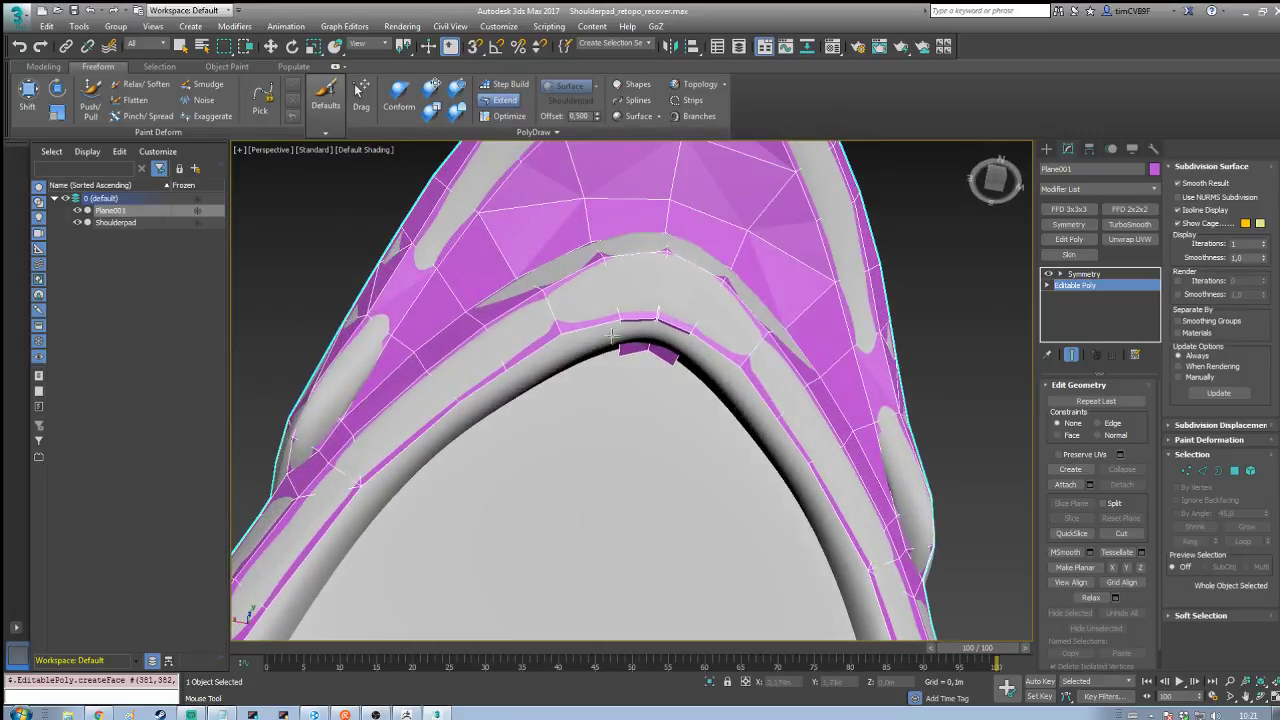
Step: Continue the inner wall strip from the upper tip down the curved side of the lower plate with Extend polygons
left_click_drag(620, 321, 518, 405)
middle_click_drag(518, 405, 647, 331)
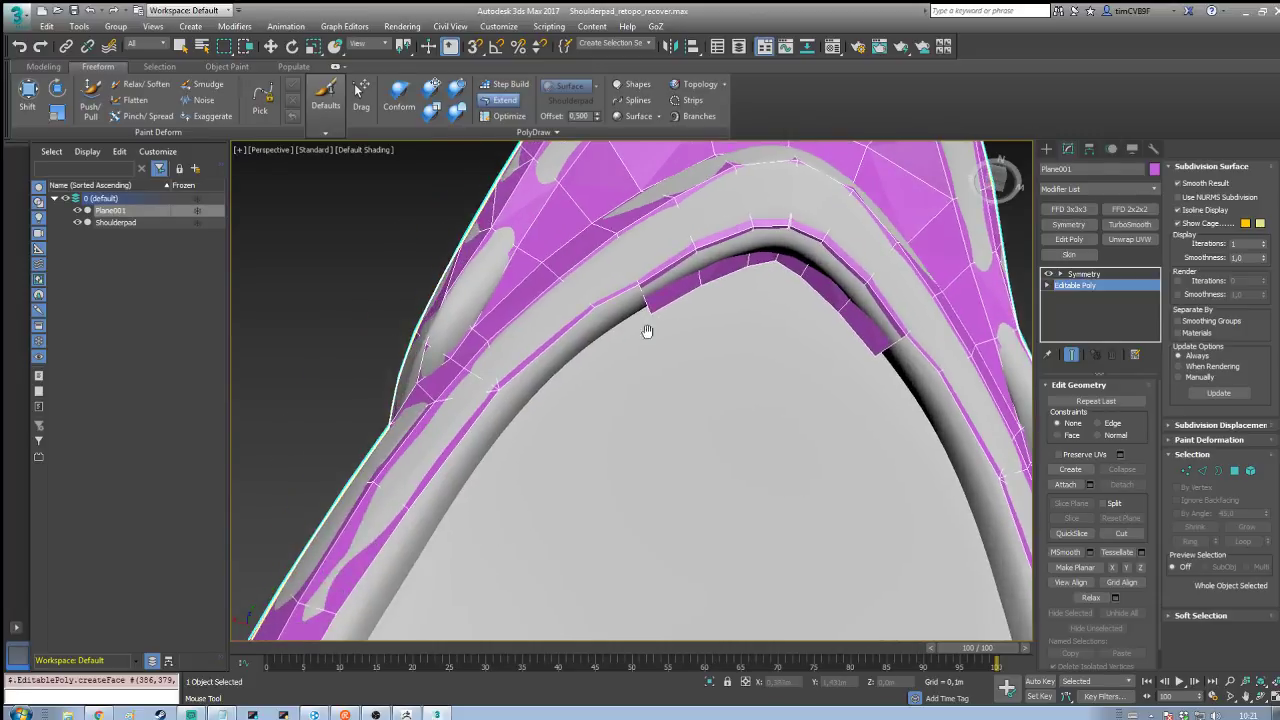
left_click_drag(591, 308, 524, 416)
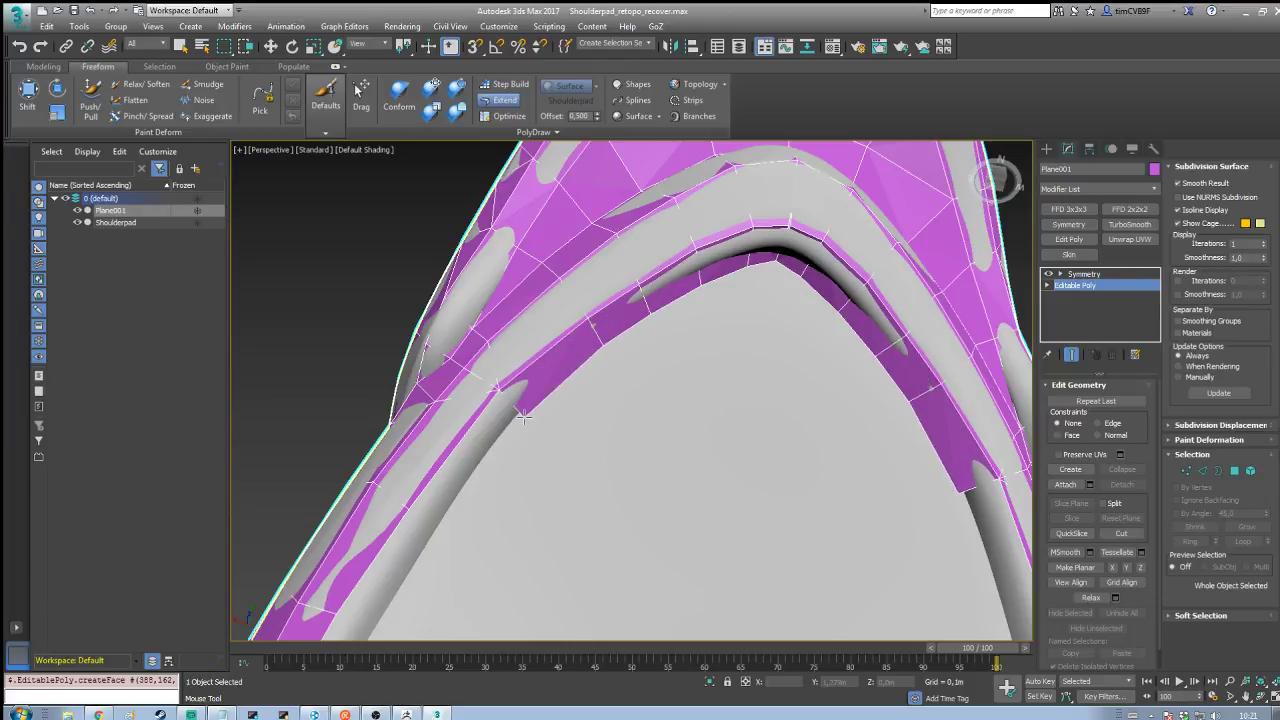
Step: Reposition the rim vertices beside the lower plate's upper tip so the rim edge curves evenly
middle_click_drag(524, 416, 734, 230)
scroll(734, 230, "up", 2)
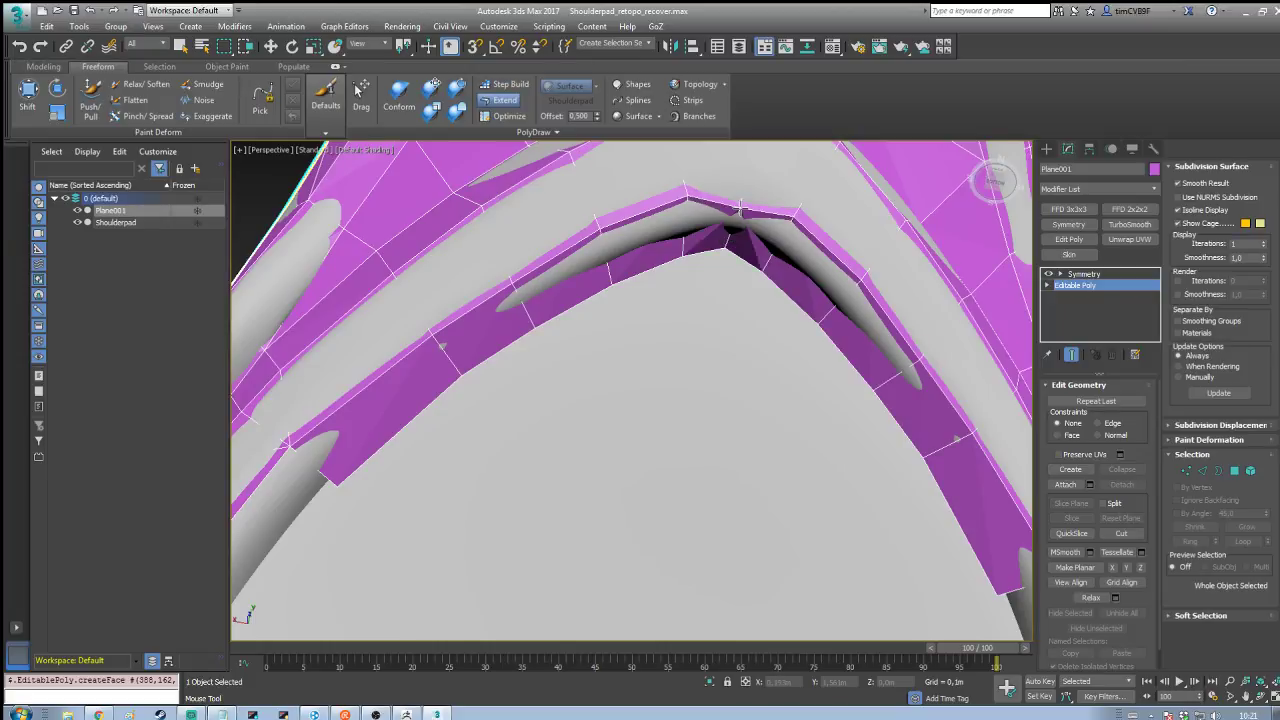
middle_click_drag(740, 195, 706, 301)
left_click_drag(655, 285, 654, 299, "ctrl+alt+shift")
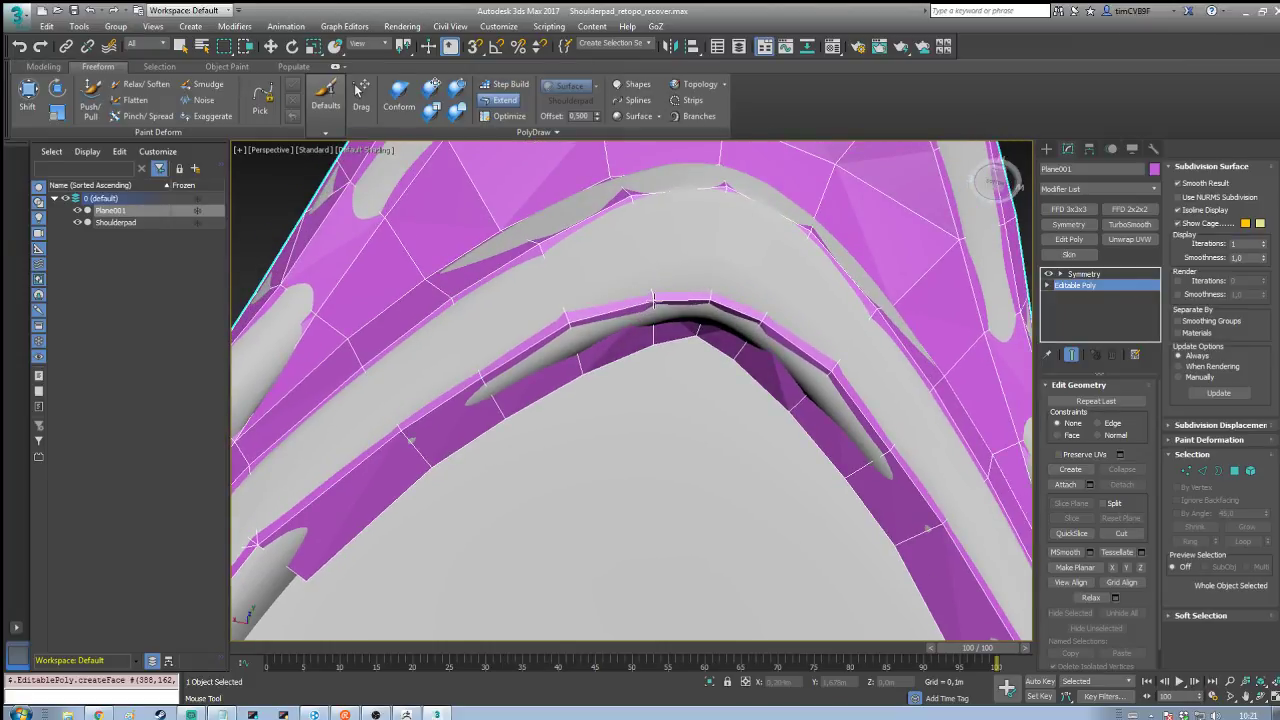
left_click_drag(564, 324, 573, 329, "ctrl+alt+shift")
scroll(590, 340, "down", 3)
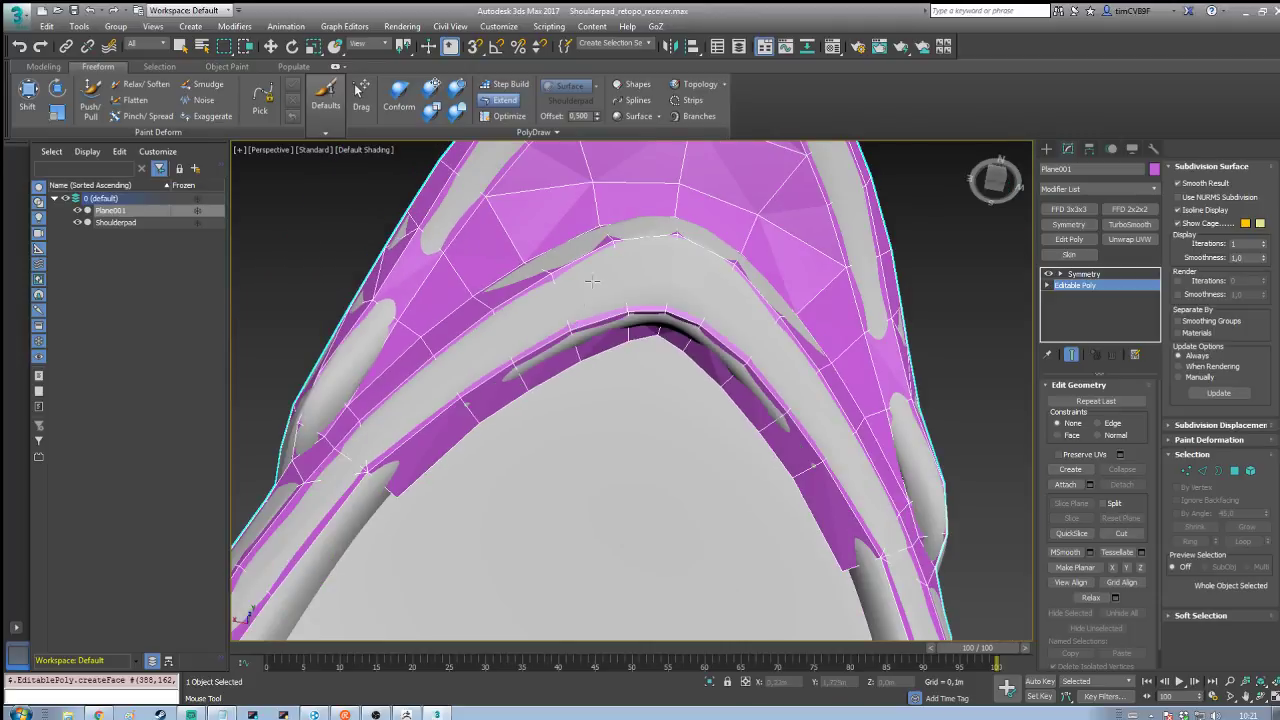
Step: Extend the inner wall strip down the lower plate's long side towards the side corner, undoing the misplaced first polygon
middle_click_drag(572, 486, 817, 266)
left_click_drag(626, 258, 607, 345)
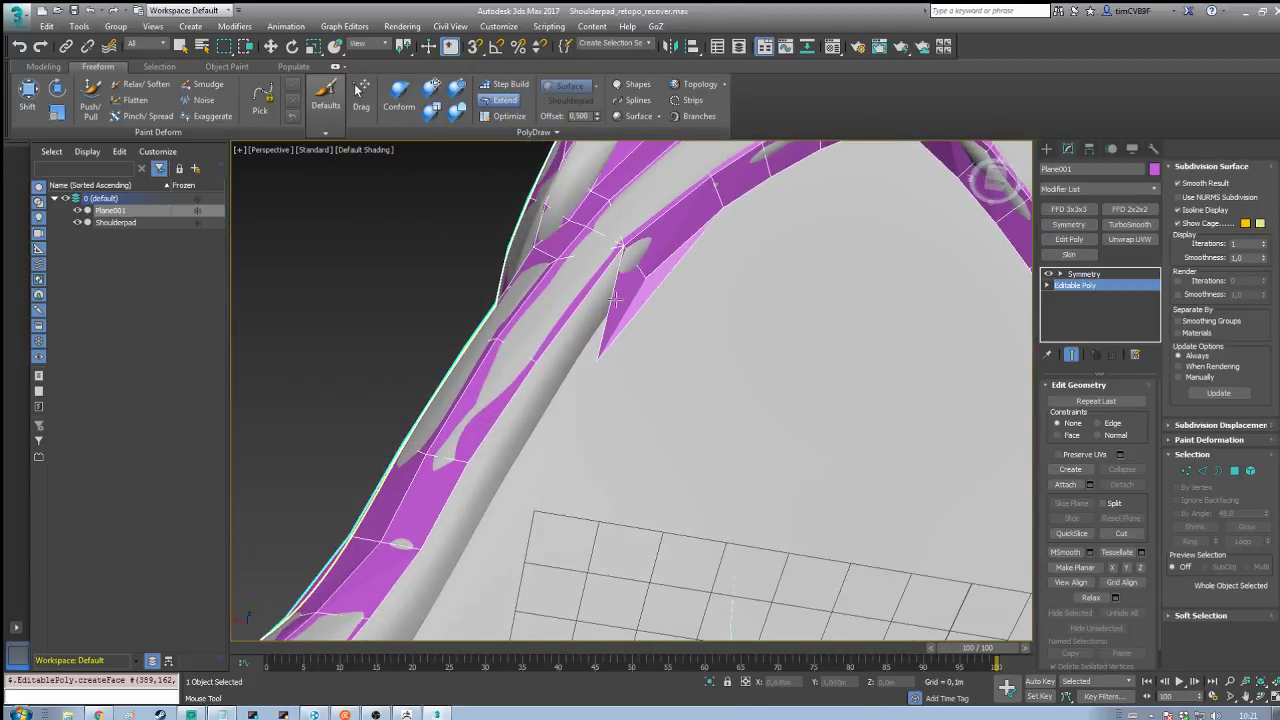
key("ctrl+z")
left_click_drag(620, 252, 566, 389)
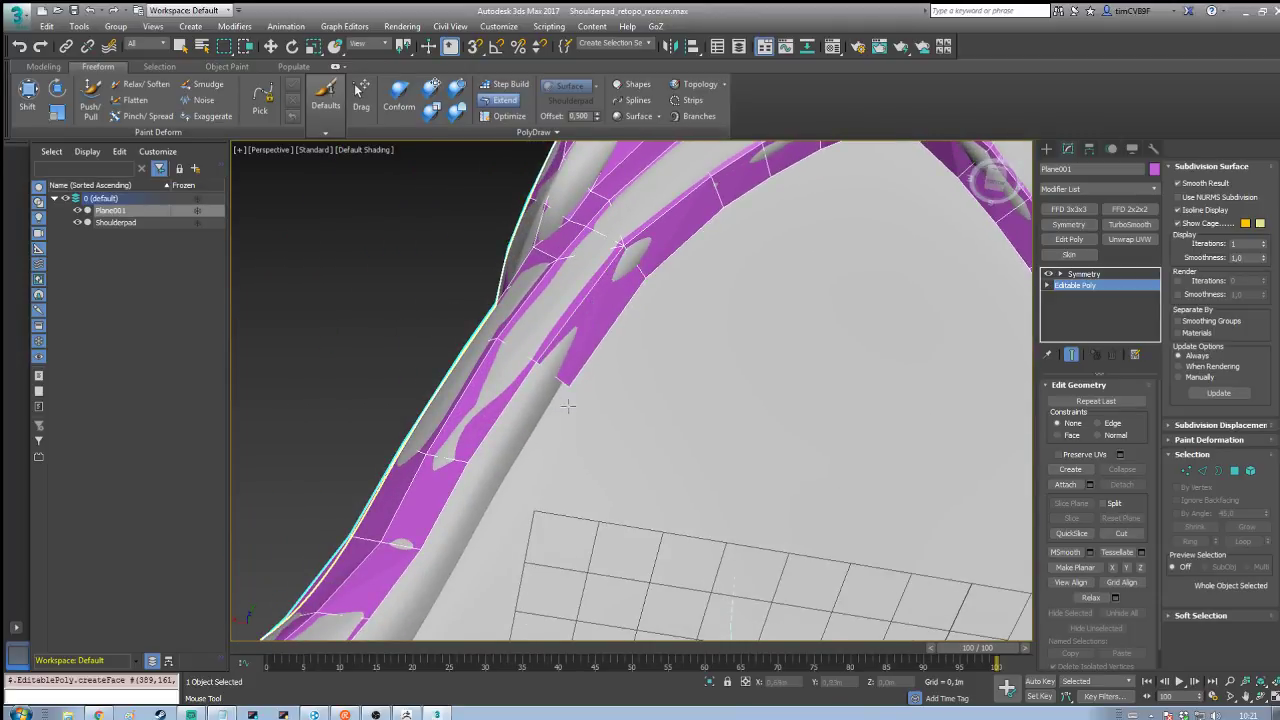
middle_click_drag(550, 404, 621, 305)
left_click_drag(607, 265, 579, 390)
middle_click_drag(574, 402, 614, 332)
left_click_drag(582, 312, 585, 375)
middle_click_drag(577, 392, 608, 338)
middle_click_drag(620, 416, 615, 372, "alt")
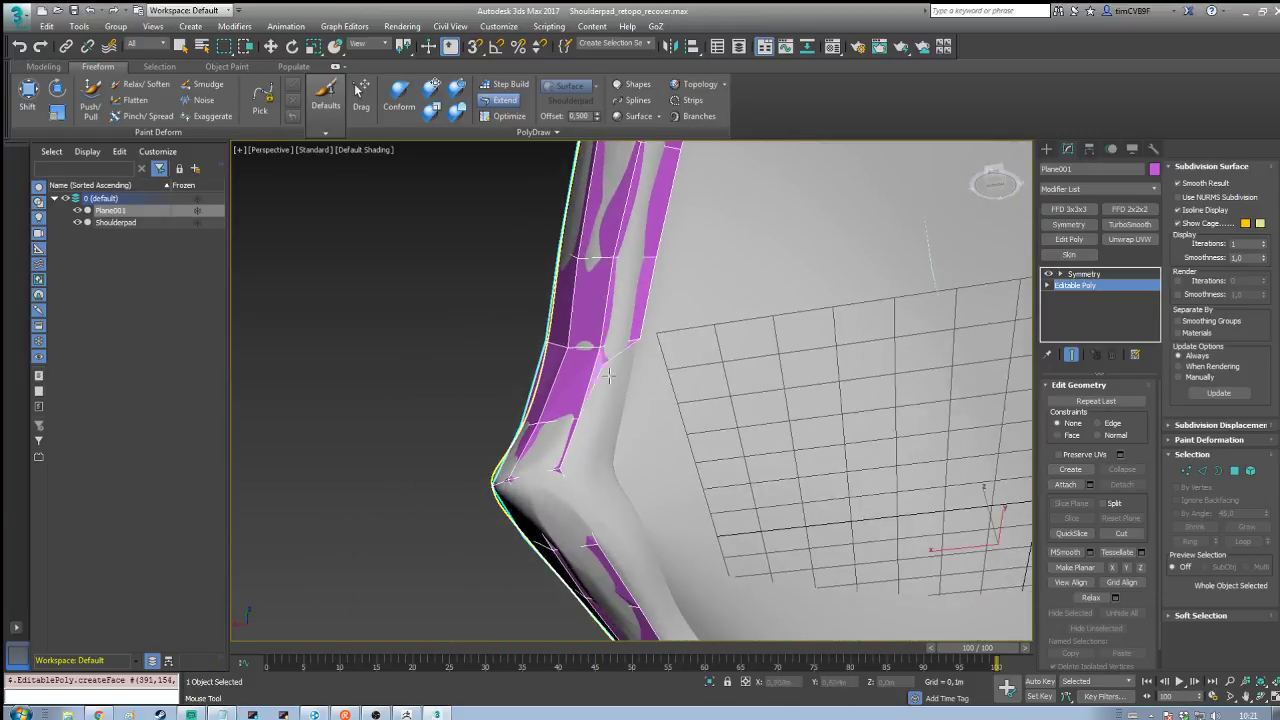
Step: Carry the inner wall strip around the side corner and along the lower edge to the bottom tip, undoing the misplaced corner polygon
left_click_drag(590, 430, 633, 510)
key("ctrl+z")
middle_click_drag(630, 503, 509, 314)
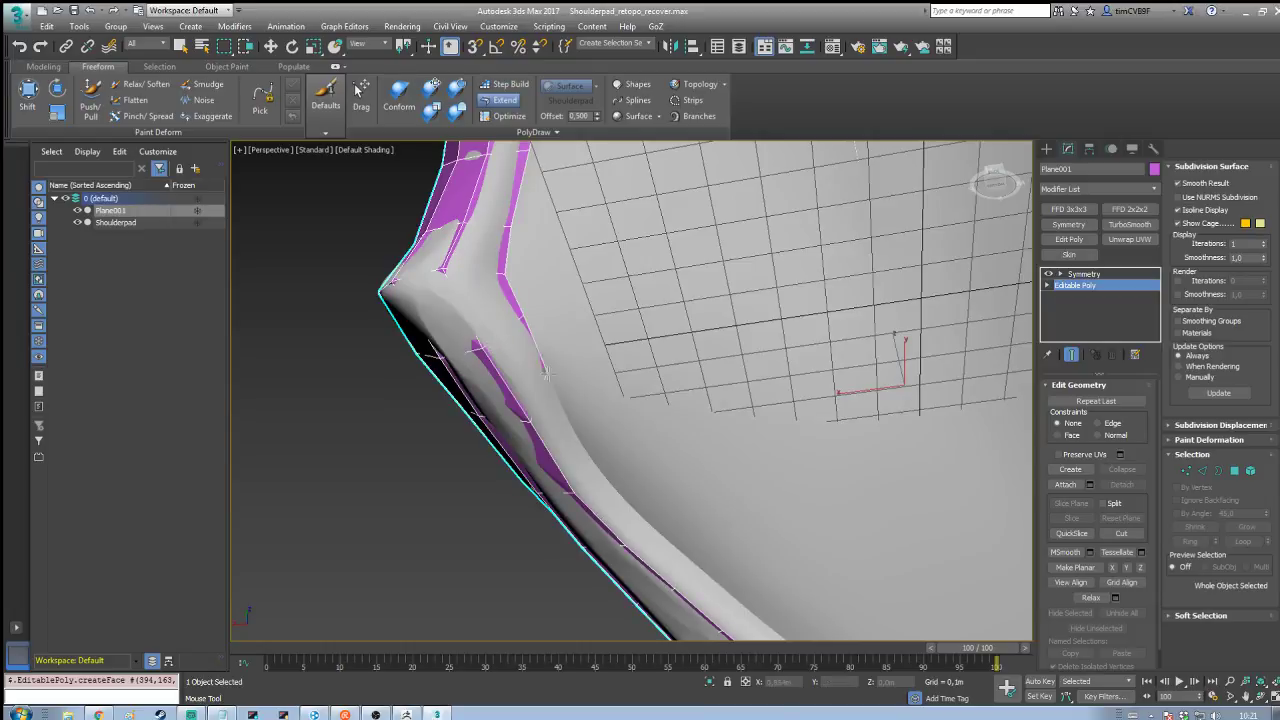
left_click_drag(546, 373, 565, 398)
middle_click_drag(563, 400, 571, 429, "alt")
left_click_drag(618, 437, 718, 484)
middle_click_drag(717, 490, 562, 411)
left_click_drag(579, 427, 770, 480)
middle_click_drag(770, 480, 638, 422)
left_click_drag(638, 422, 861, 457)
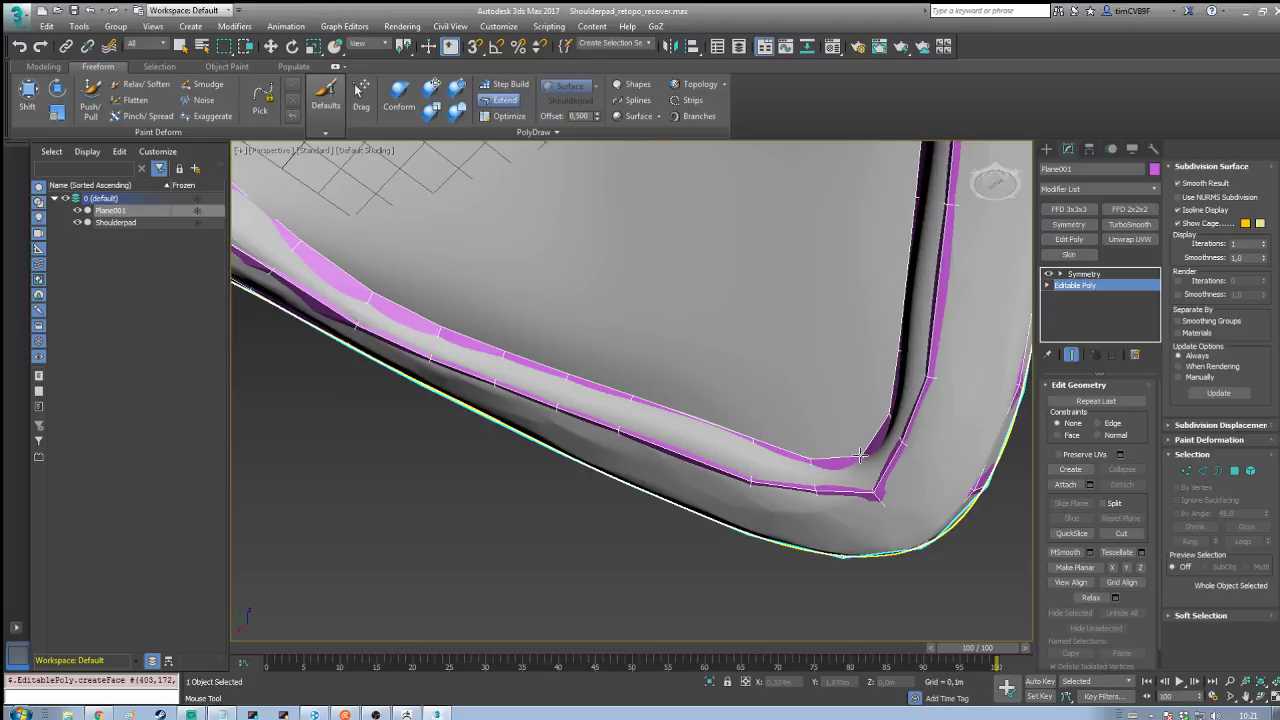
Step: Fill the upper tip of the lower plate's hollow with two rows of Extend polygons joined at the centre line
middle_click_drag(827, 426, 817, 457)
scroll(768, 341, "down", 4)
middle_click_drag(754, 237, 716, 418)
scroll(716, 418, "down", 3)
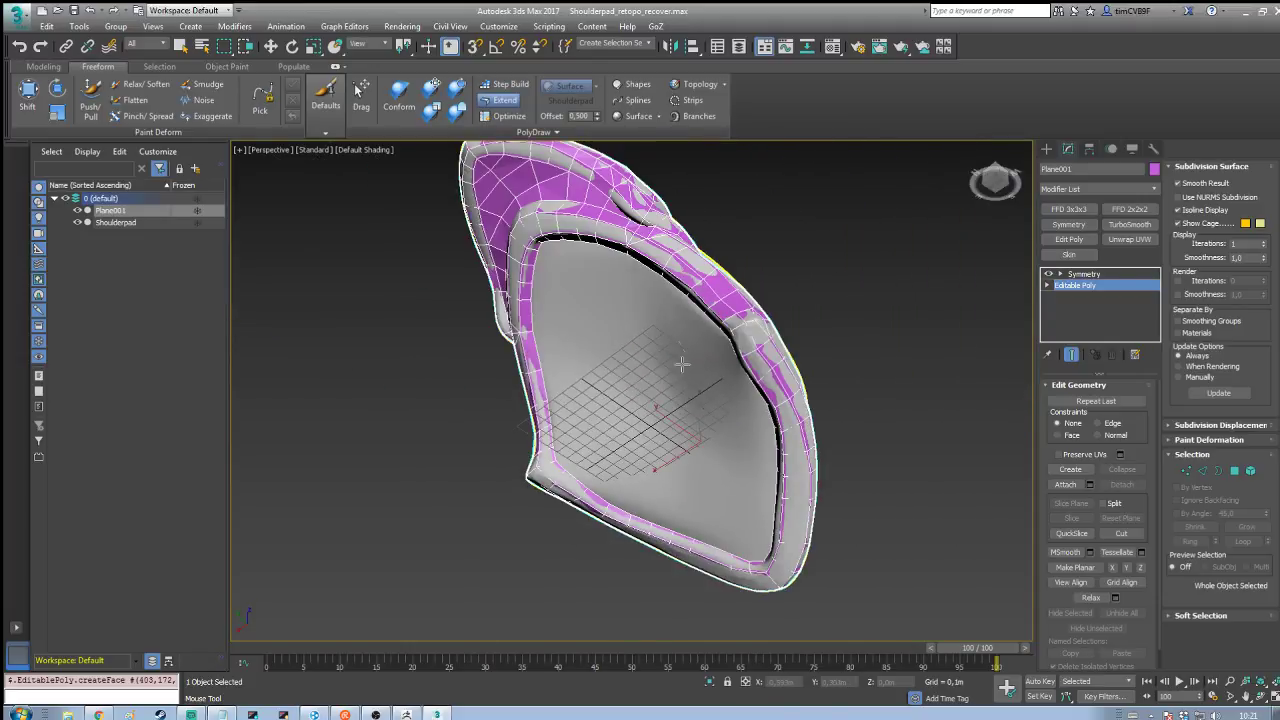
middle_click_drag(683, 366, 791, 286, "alt")
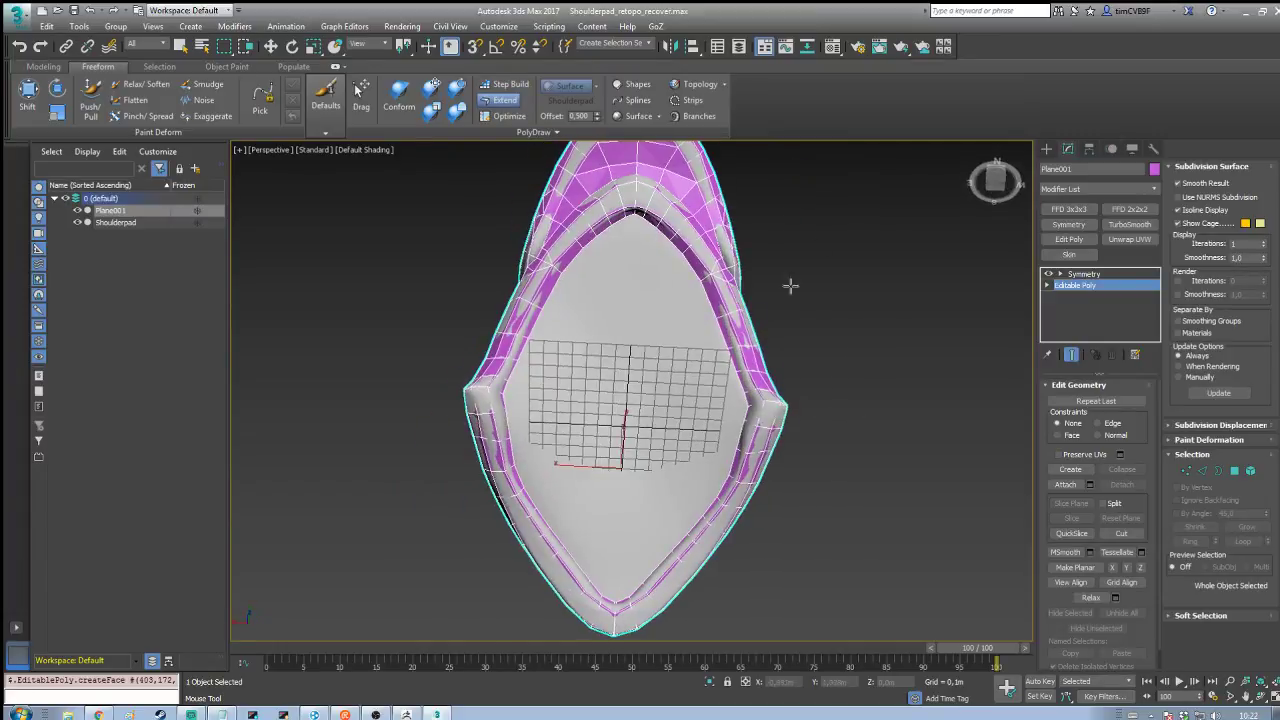
middle_click_drag(825, 231, 834, 257)
scroll(830, 250, "up", 4)
middle_click_drag(822, 240, 964, 236)
scroll(815, 290, "up", 4)
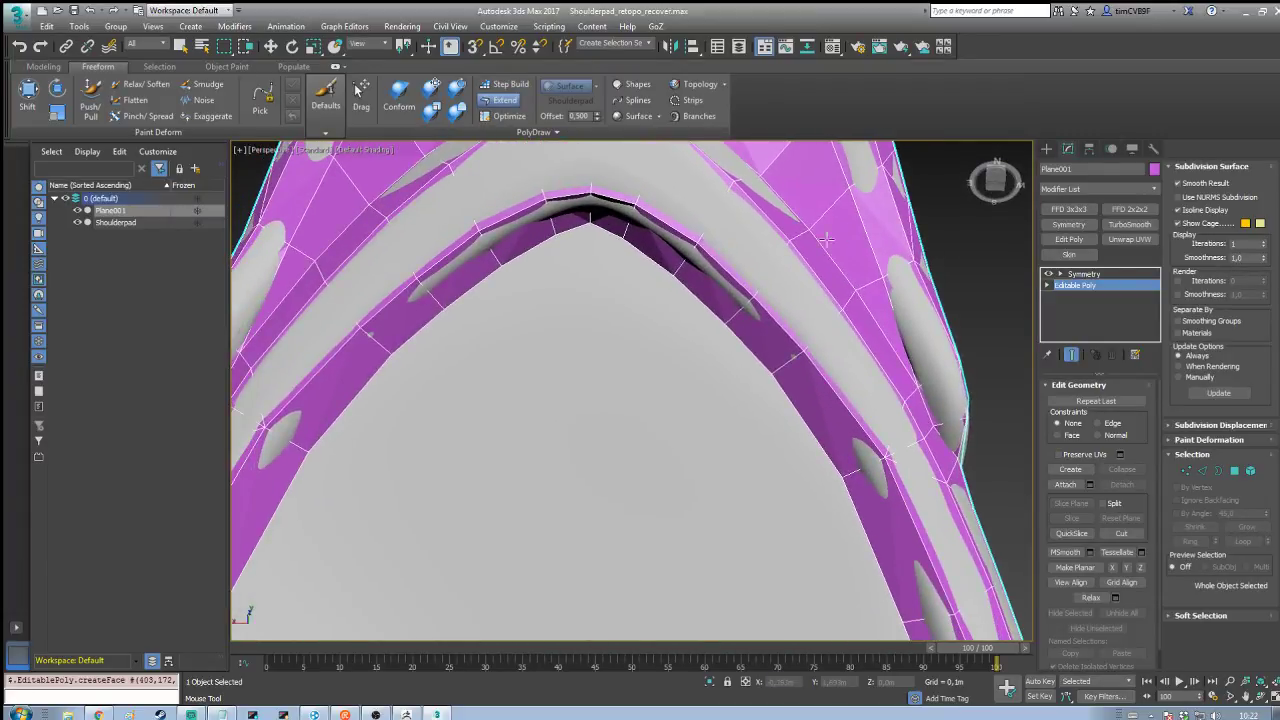
left_click(578, 272, "shift")
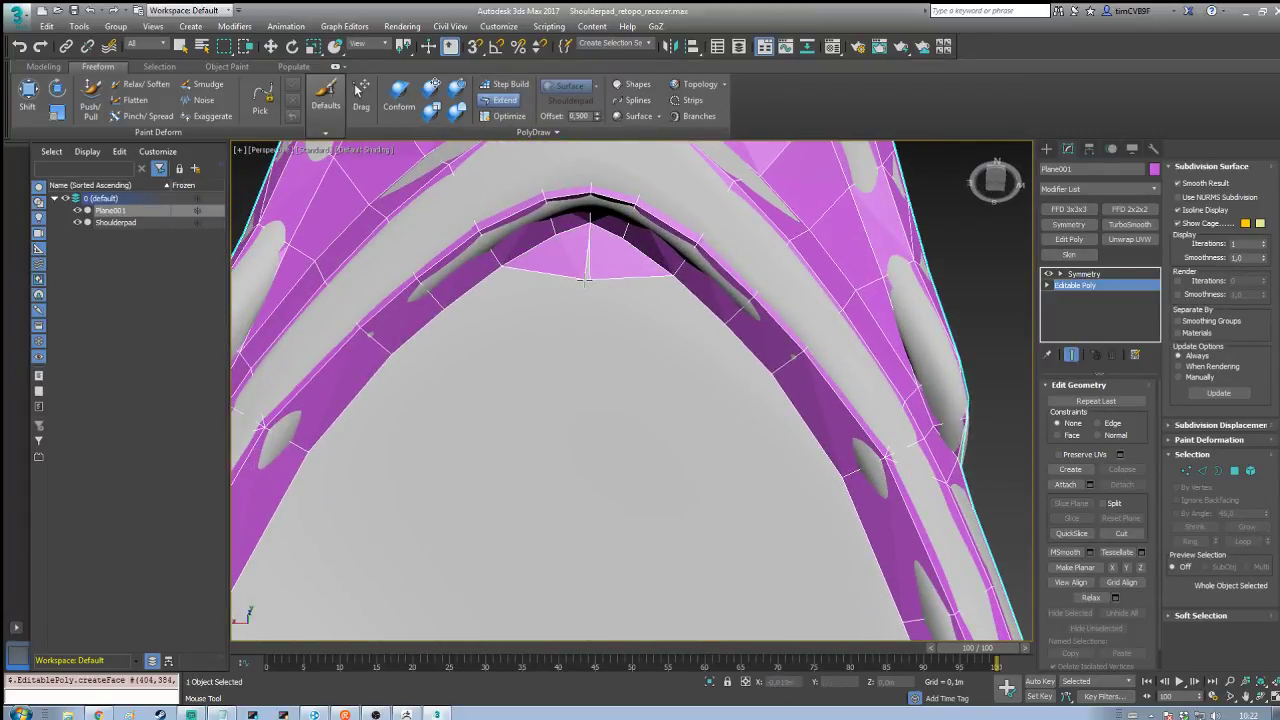
left_click(467, 310, "shift")
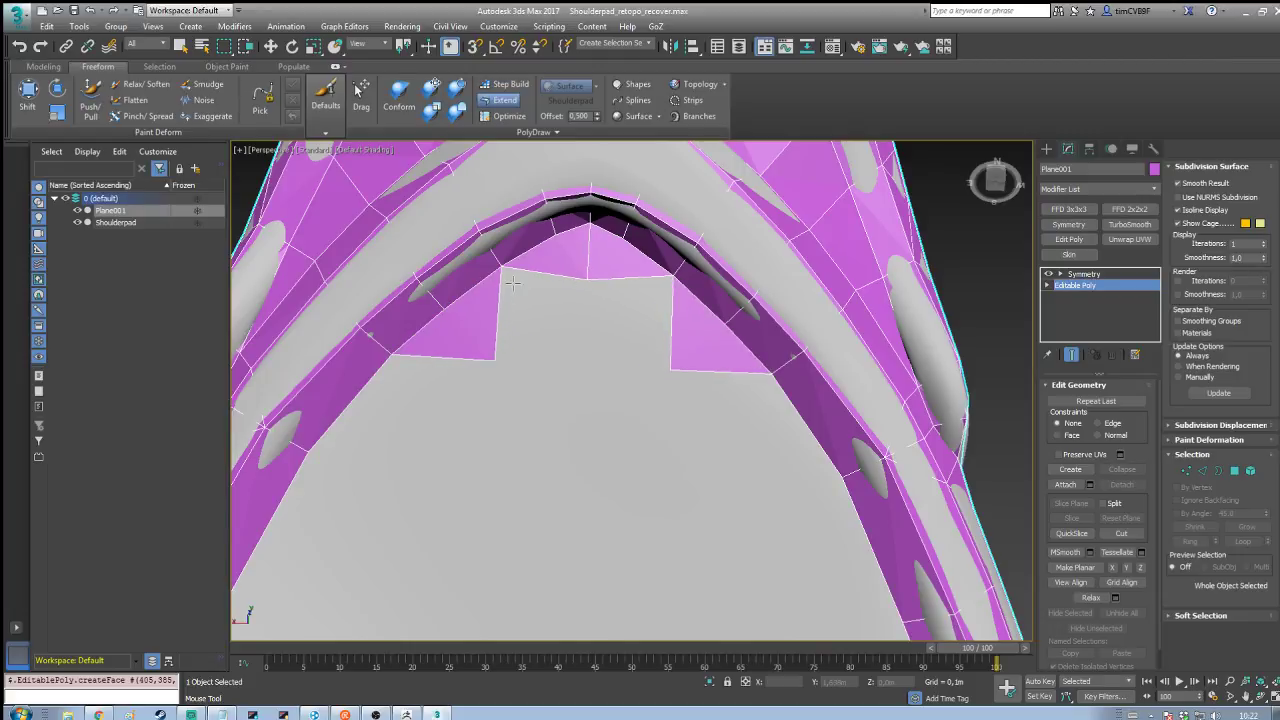
left_click(578, 345, "shift")
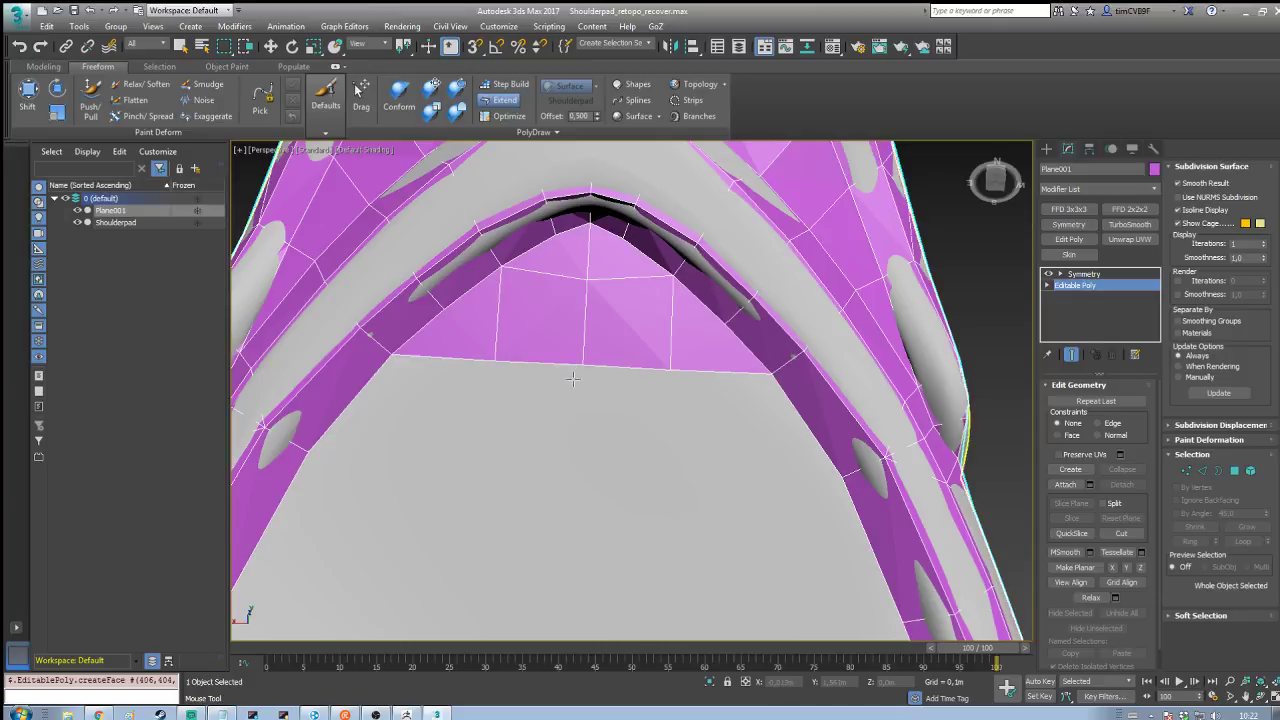
Step: Add two more rows of Extend polygons across the lower plate's hollow, nudging a vertex of the row above sideways
middle_click_drag(573, 379, 666, 289)
scroll(664, 286, "down", 2)
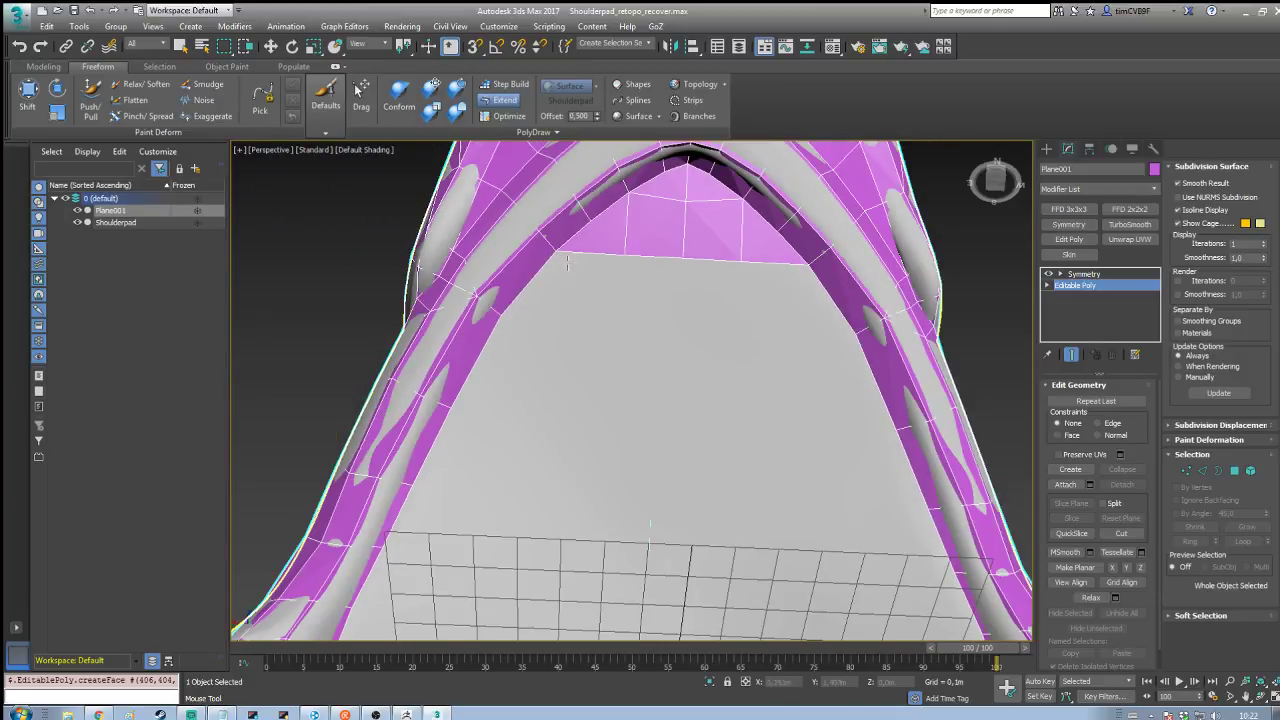
left_click(590, 290, "shift")
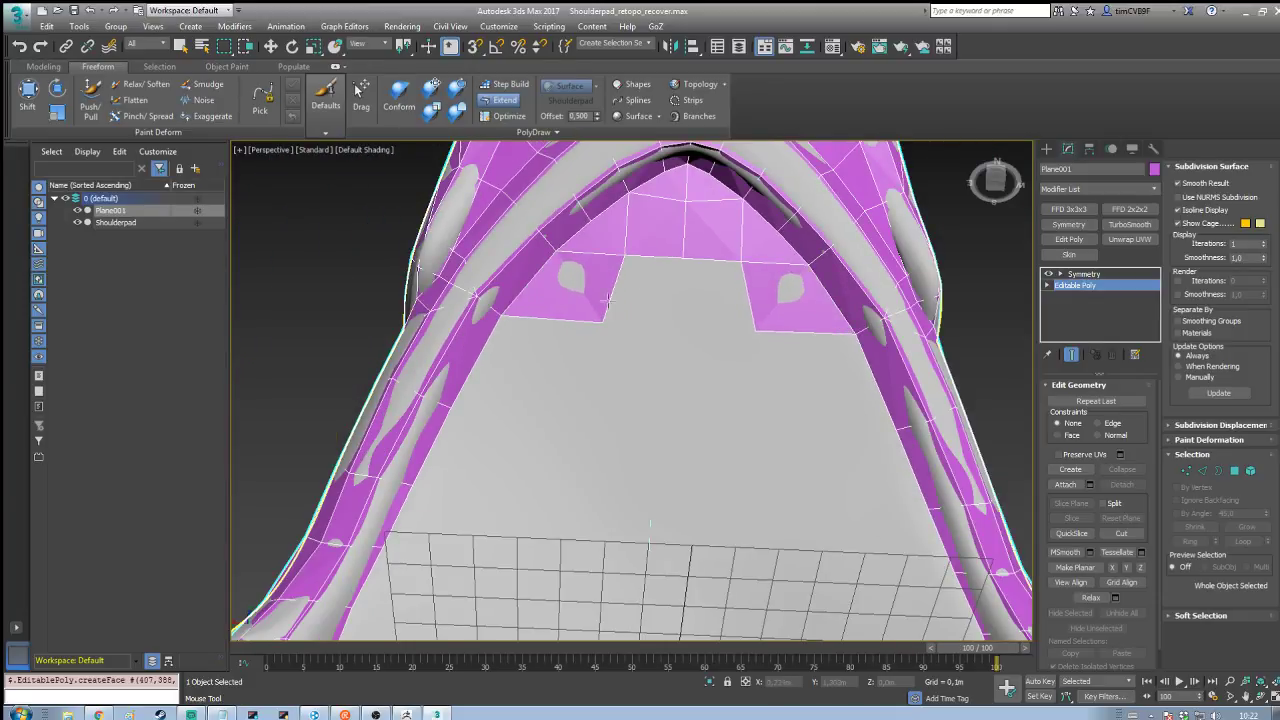
left_click_drag(625, 256, 617, 253)
left_click(640, 288, "shift")
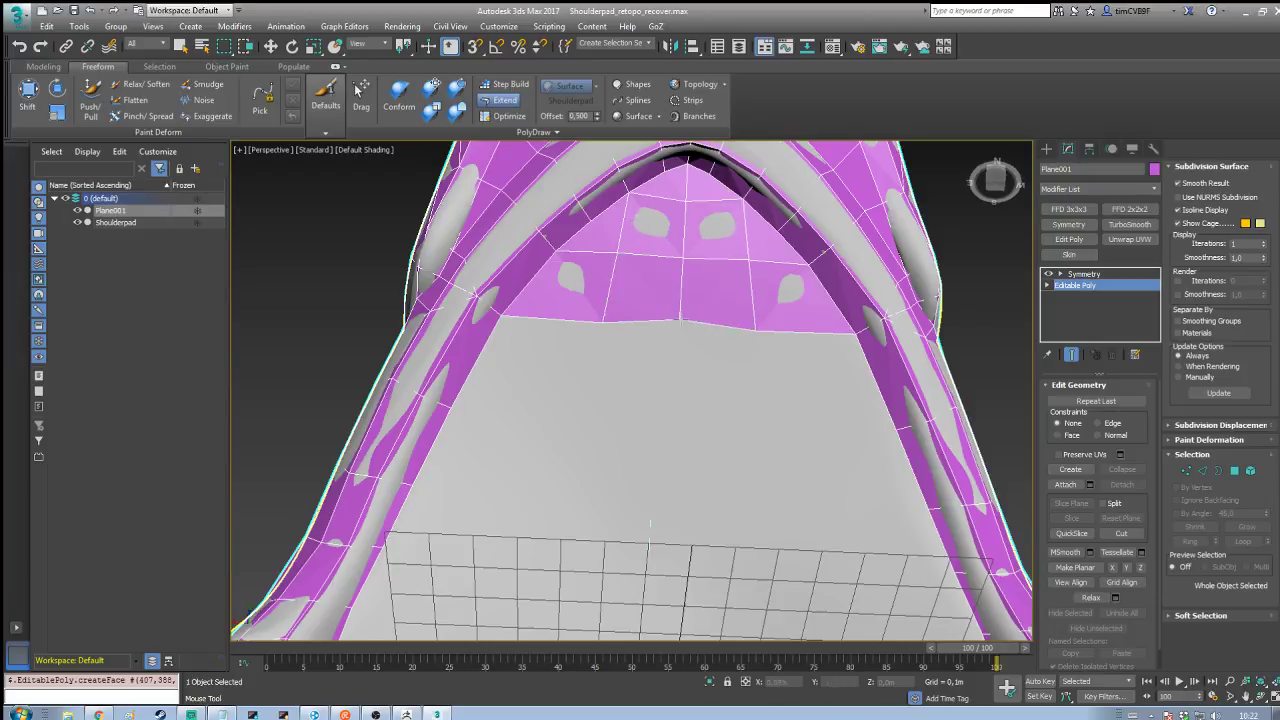
left_click(519, 332, "shift")
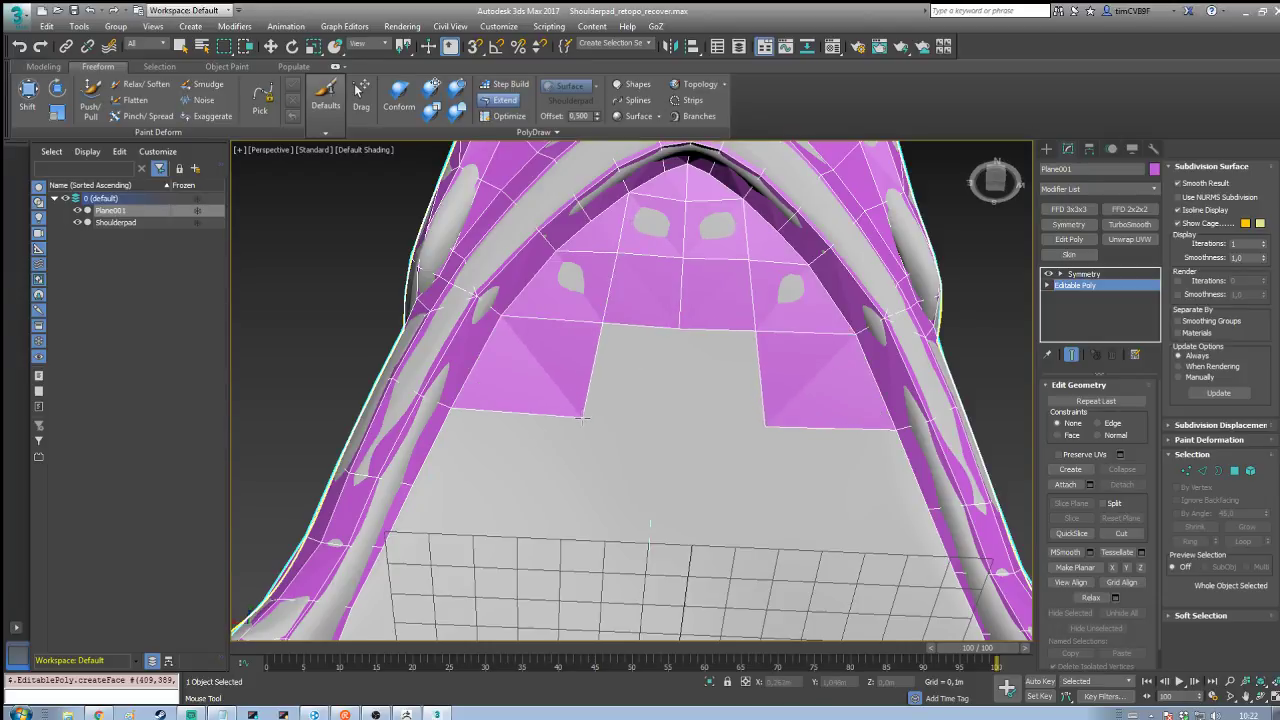
left_click(608, 363, "shift")
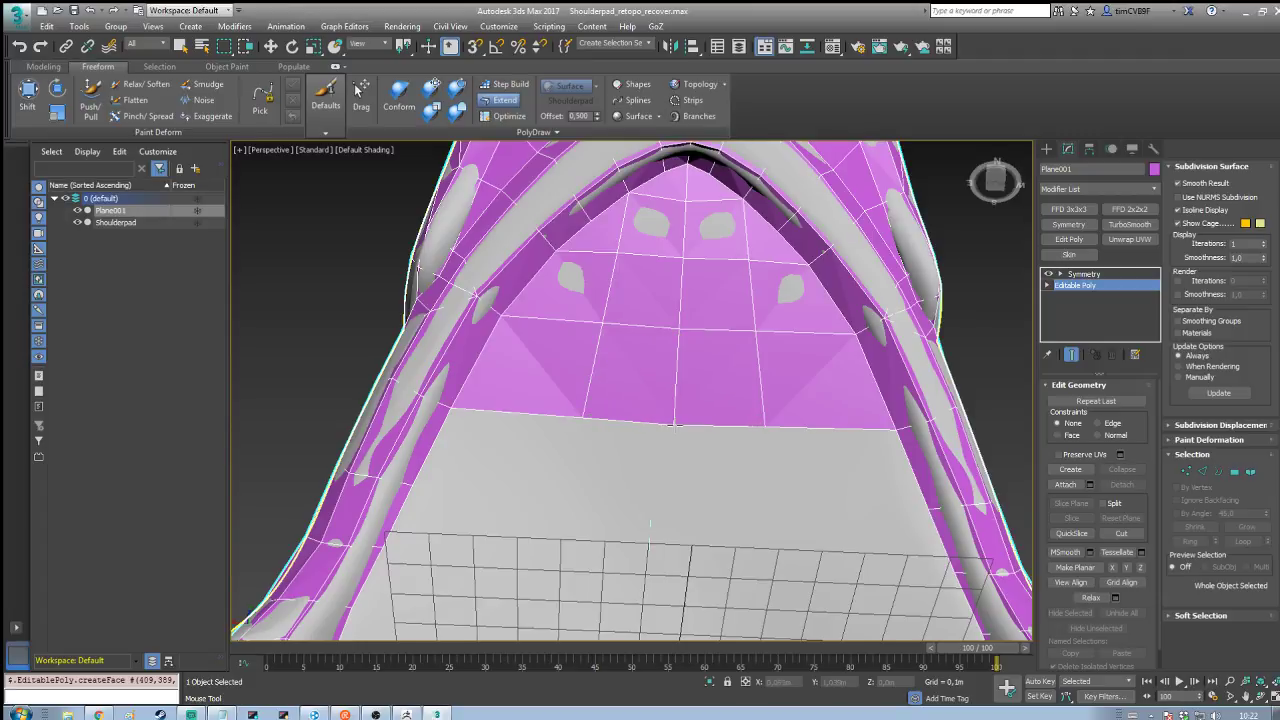
Step: Add another row of Extend polygons across the lower plate's hollow, joined at the centre line, and hide the viewport grid
scroll(672, 420, "down", 5)
middle_click_drag(672, 420, 654, 303)
scroll(656, 303, "up", 4)
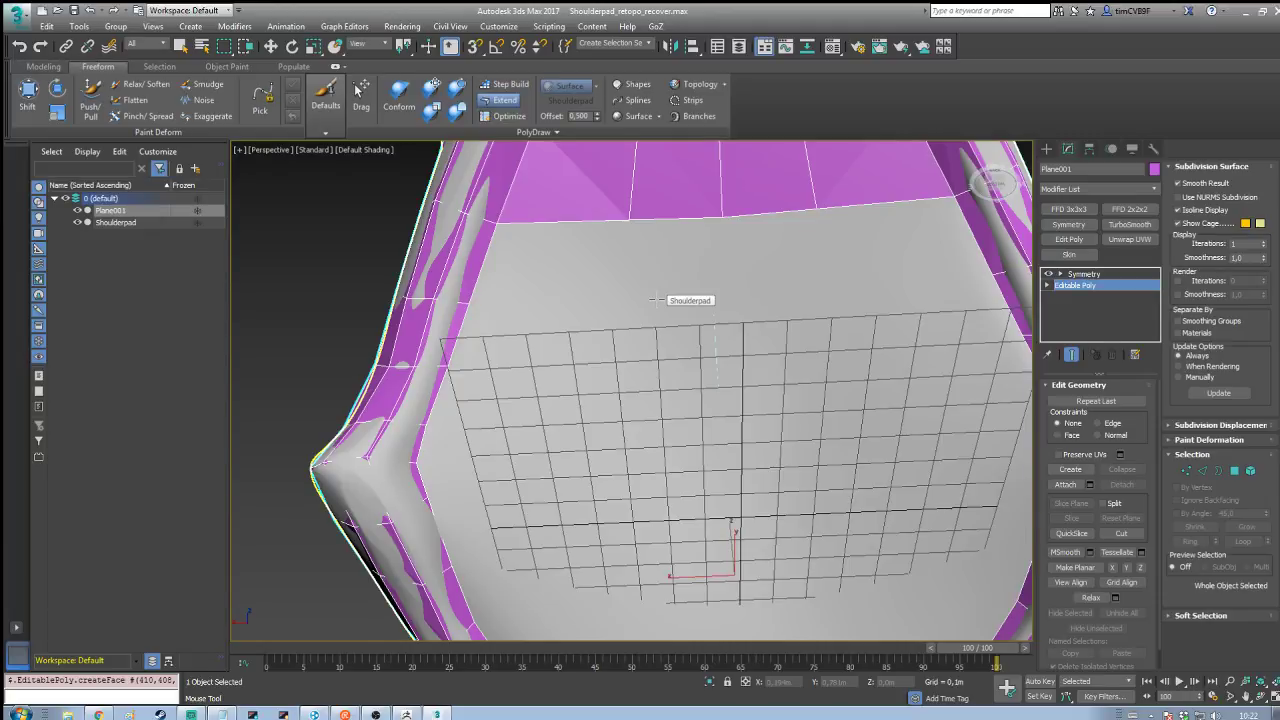
middle_click_drag(656, 300, 520, 230, "alt")
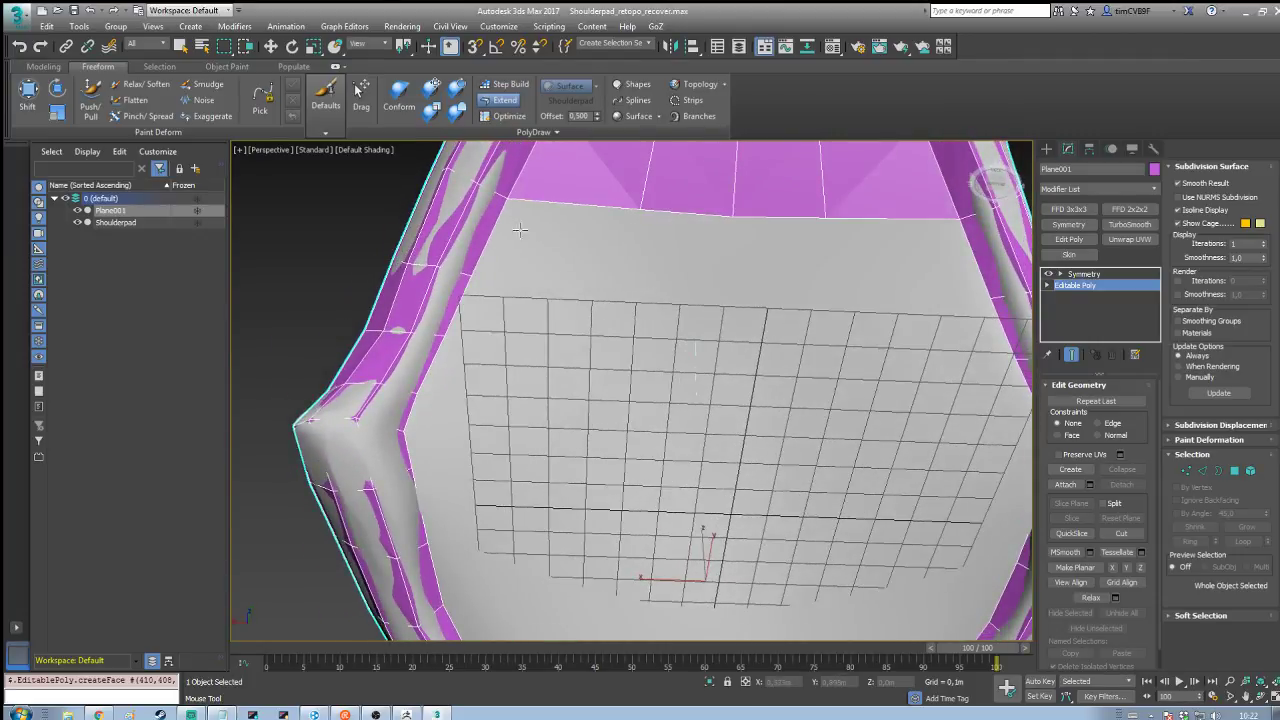
left_click_drag(510, 202, 607, 291)
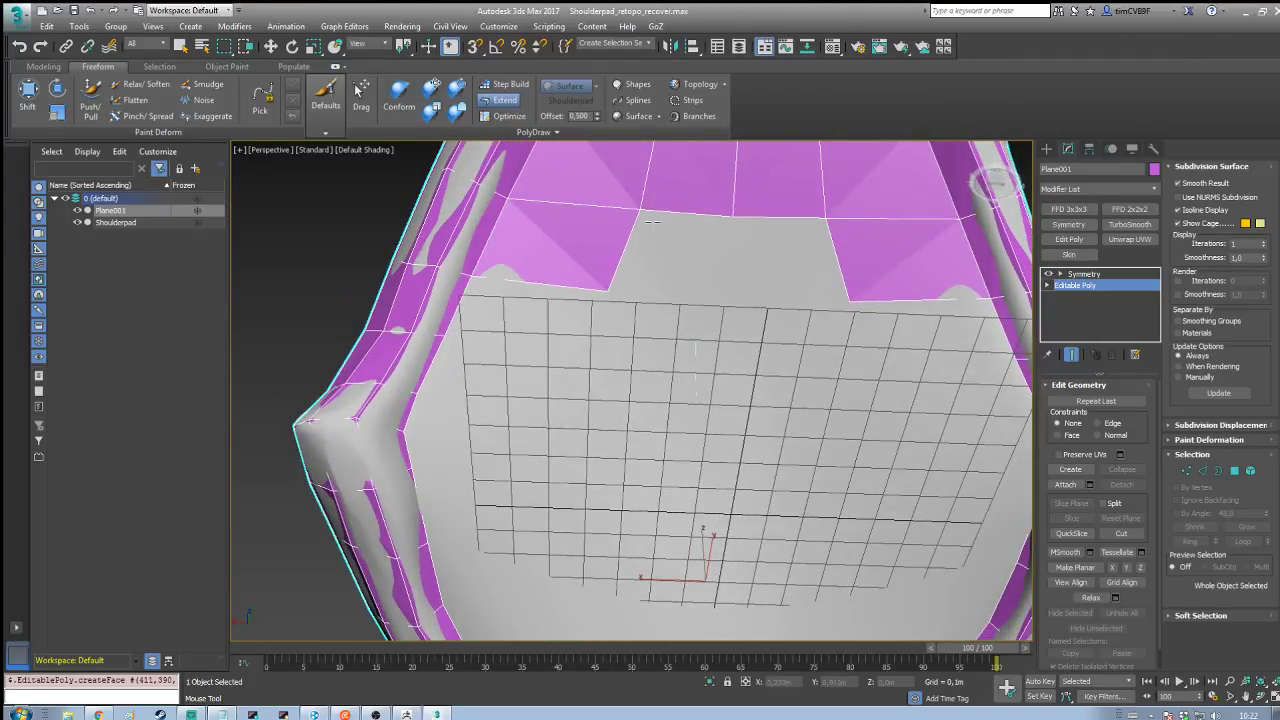
left_click_drag(652, 222, 728, 303)
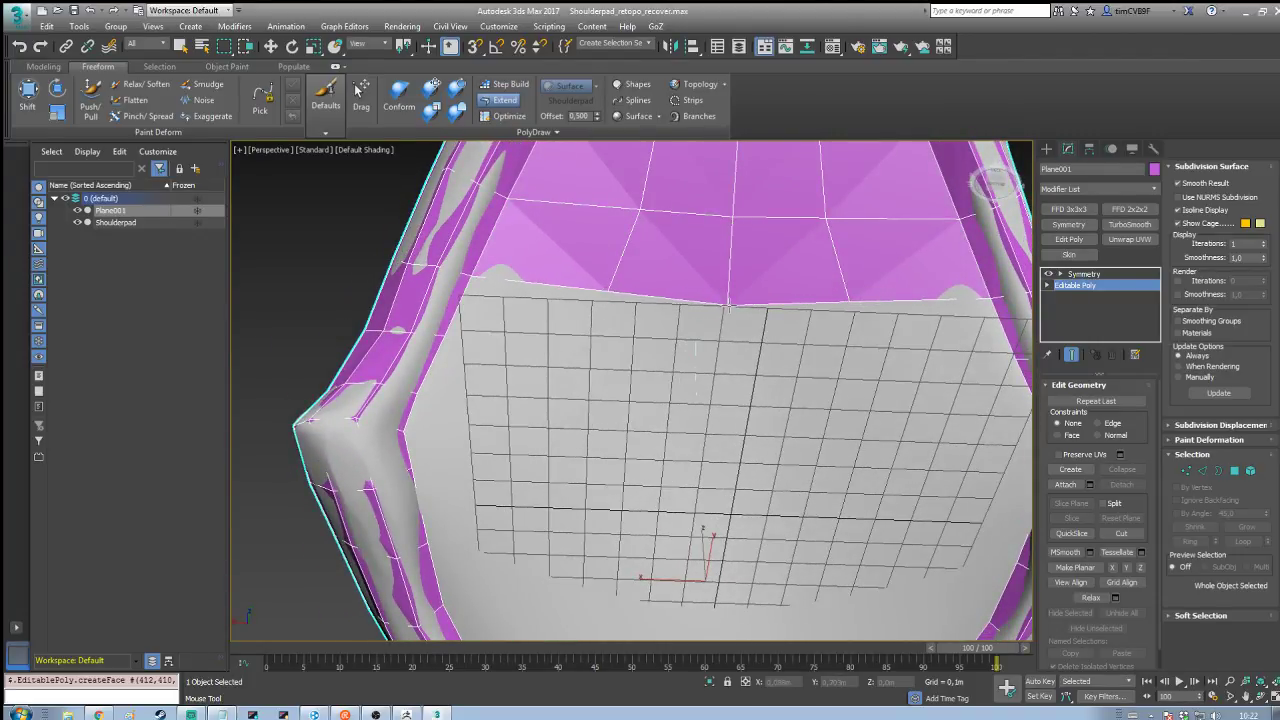
key("g")
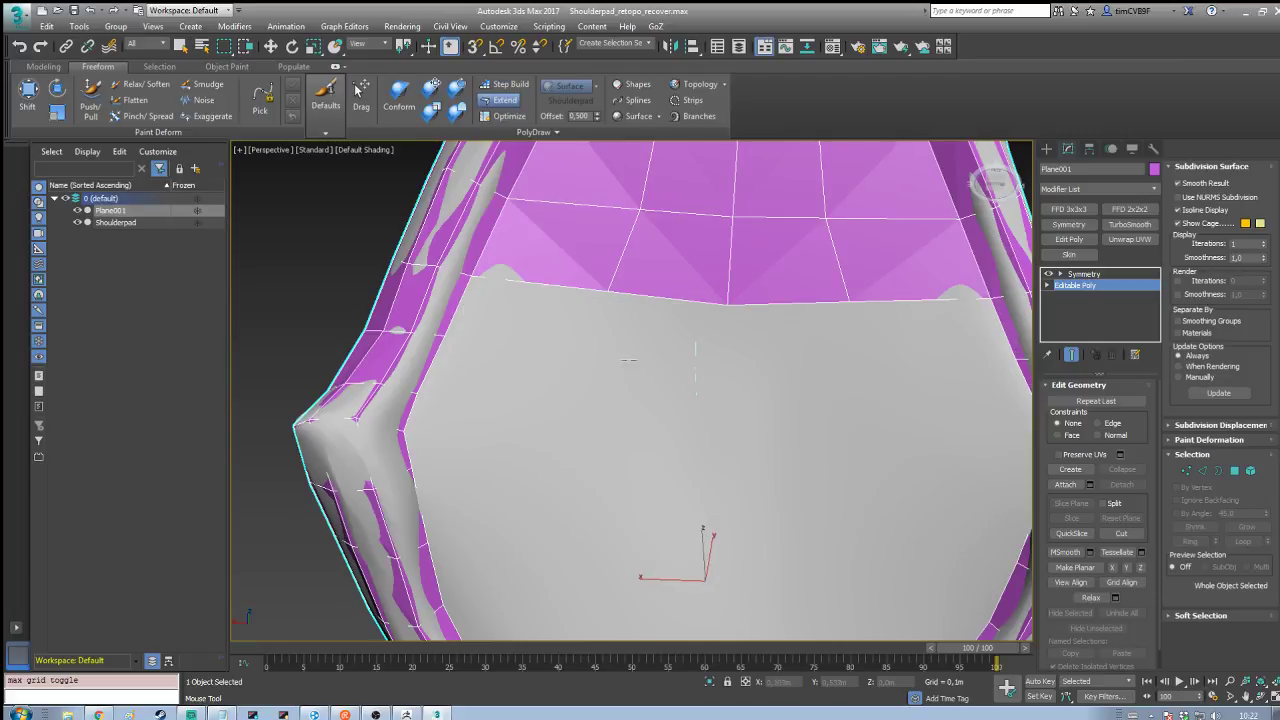
middle_click_drag(629, 360, 692, 300)
left_click_drag(543, 214, 663, 301)
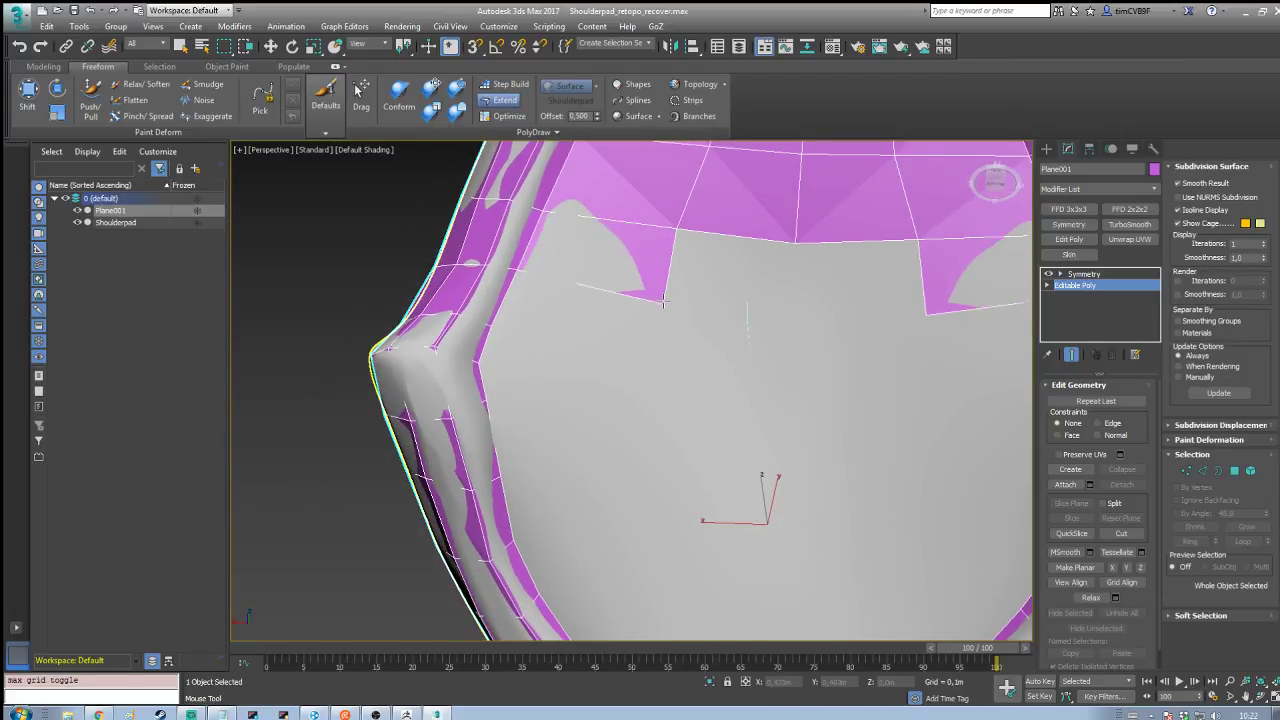
key("ctrl+z")
key("ctrl+z")
key("ctrl+z")
Step: Add a two-polygon Extend row beneath the current lower border of the hollow, from the side strip to the centre line
middle_click_drag(613, 322, 648, 368)
scroll(575, 357, "down", 4)
scroll(648, 369, "up", 3)
left_click_drag(569, 299, 637, 349)
left_click_drag(653, 291, 738, 361)
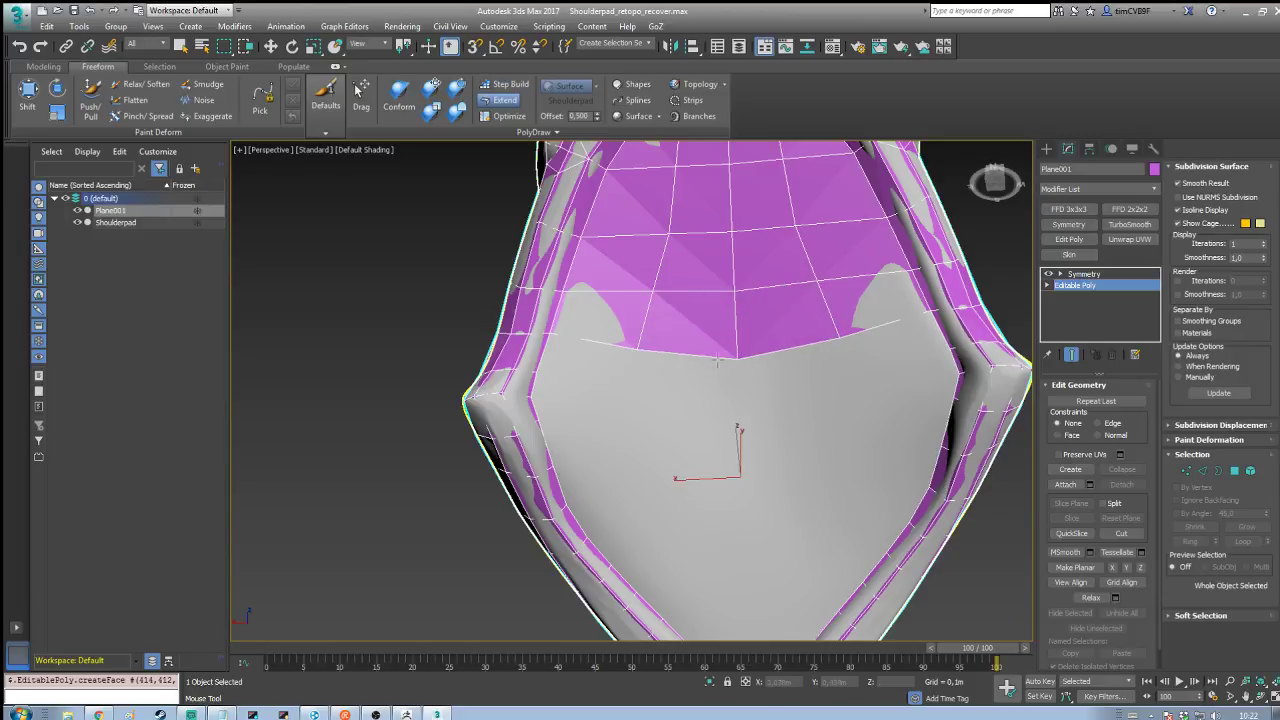
Step: Extend one more polygon row from the inner wall strip just above the side corner across to the centre line
mouse_move(718, 378)
middle_mouse_down("alt")
mouse_move(714, 420)
mouse_move(714, 360)
middle_mouse_up("alt")
middle_click_drag(613, 359, 652, 357)
scroll(652, 356, "up", 3)
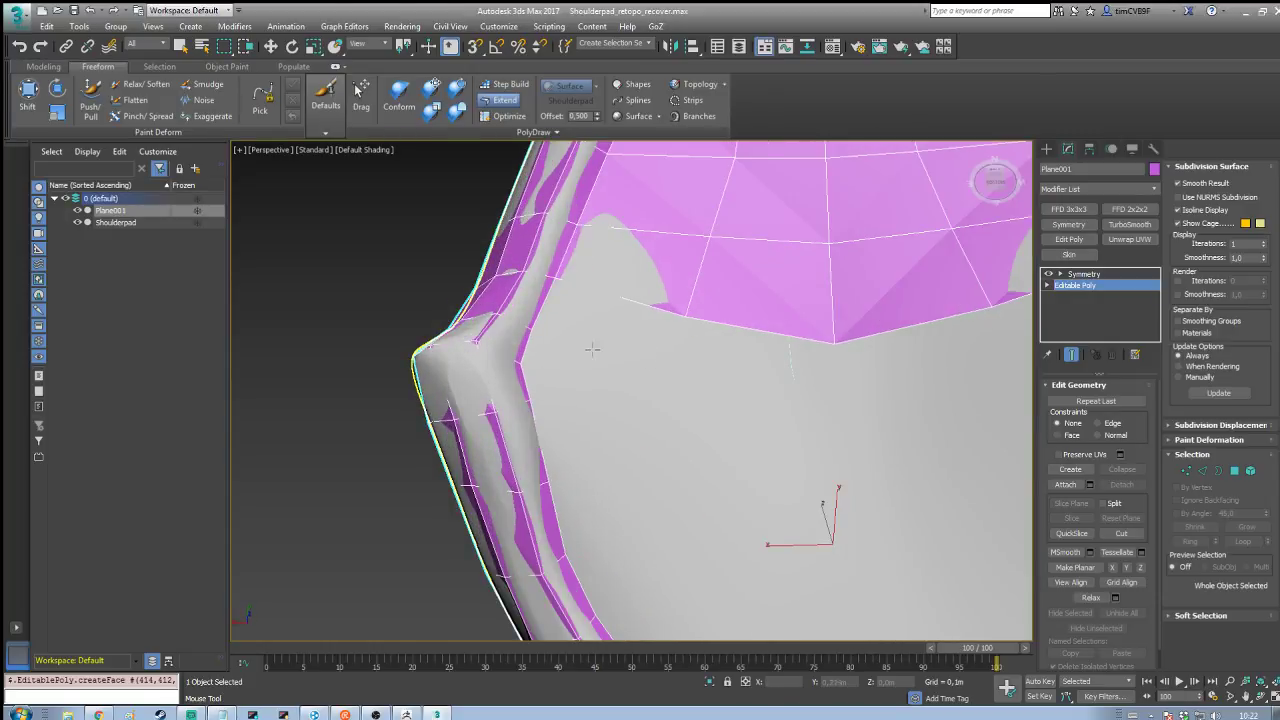
left_click_drag(563, 289, 643, 392)
left_click_drag(686, 317, 841, 431)
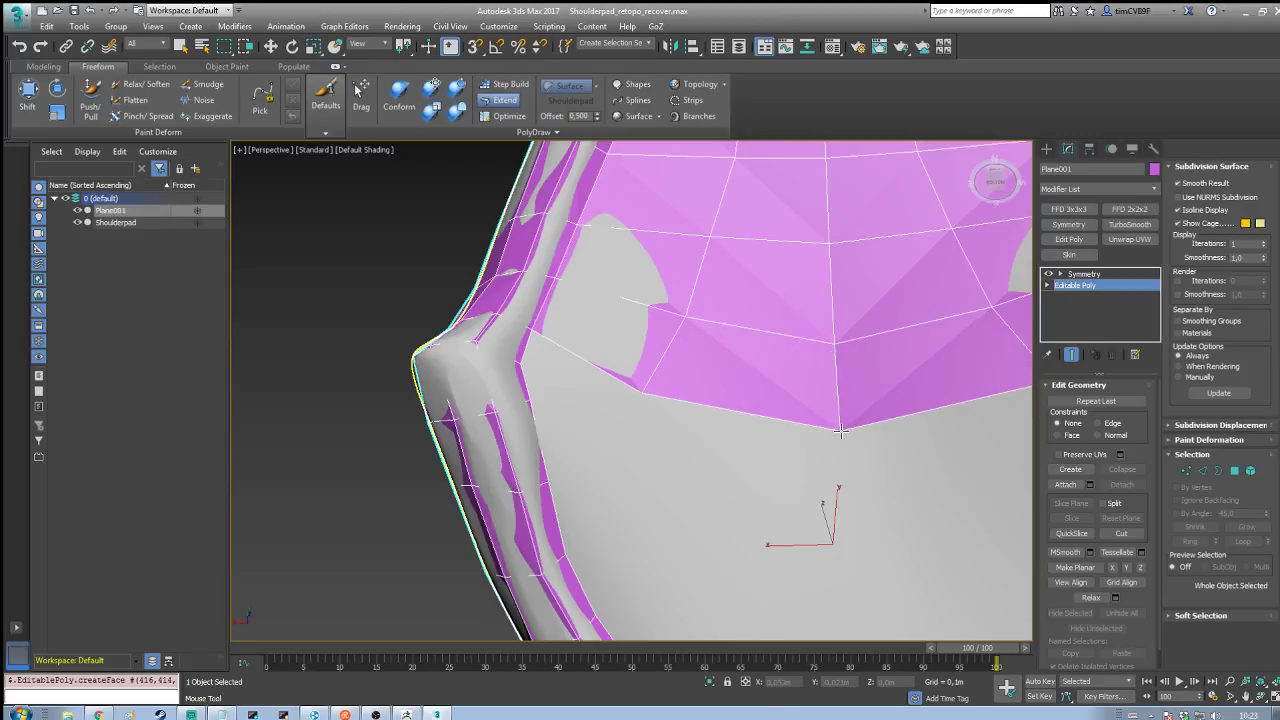
Step: Bridge the gap between the row's outer end and the side corner strip, and add the next Extend row to the centre line
middle_click_drag(623, 444, 656, 400)
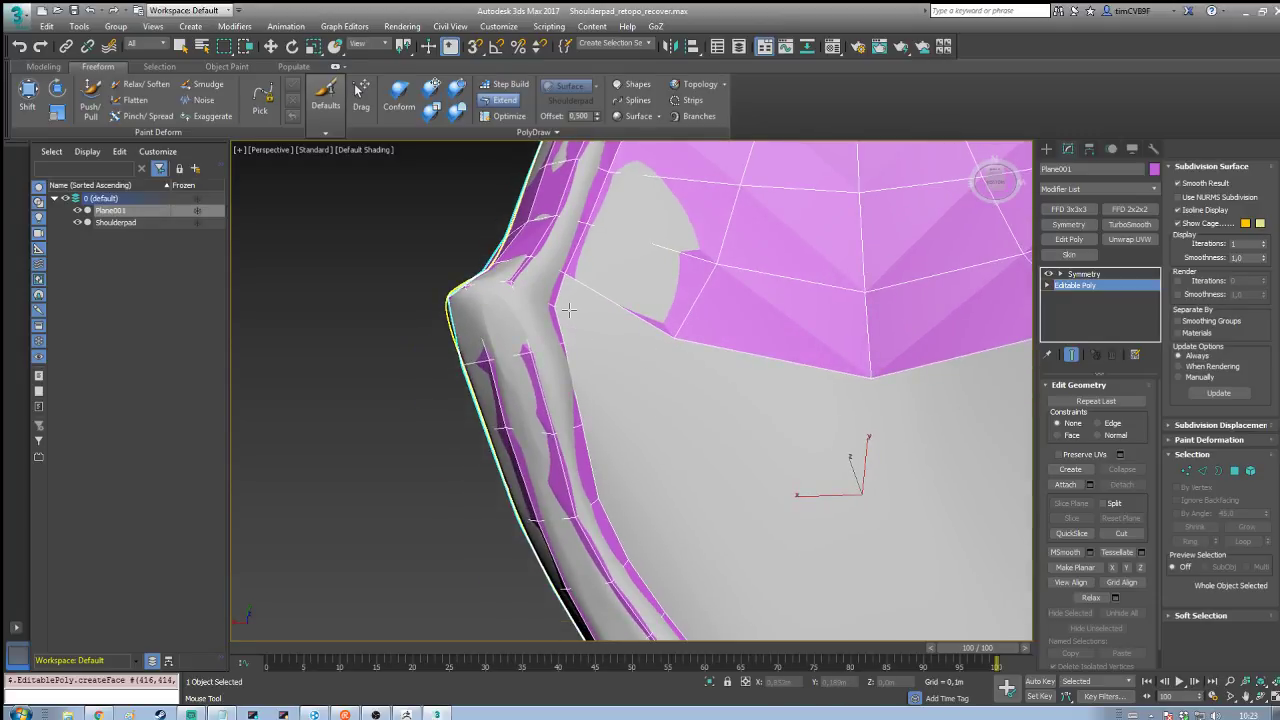
left_click_drag(563, 323, 616, 306, "ctrl+alt")
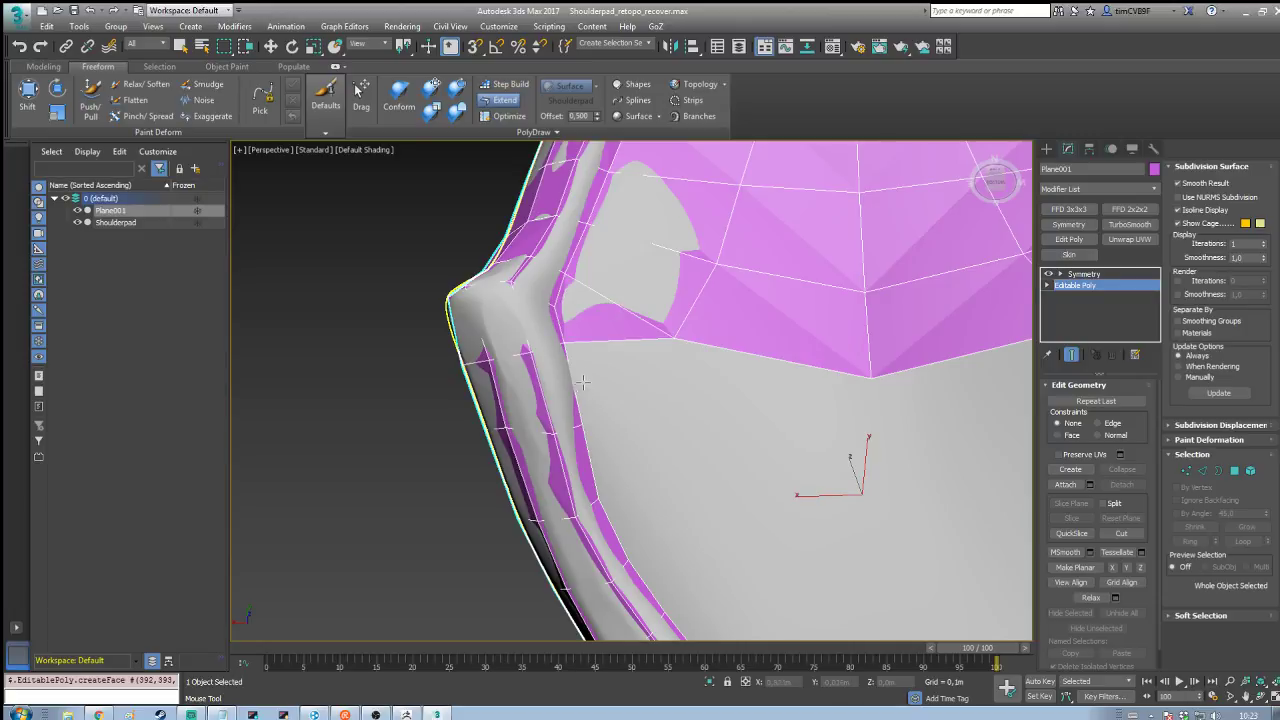
left_click_drag(575, 388, 615, 342, "ctrl+alt")
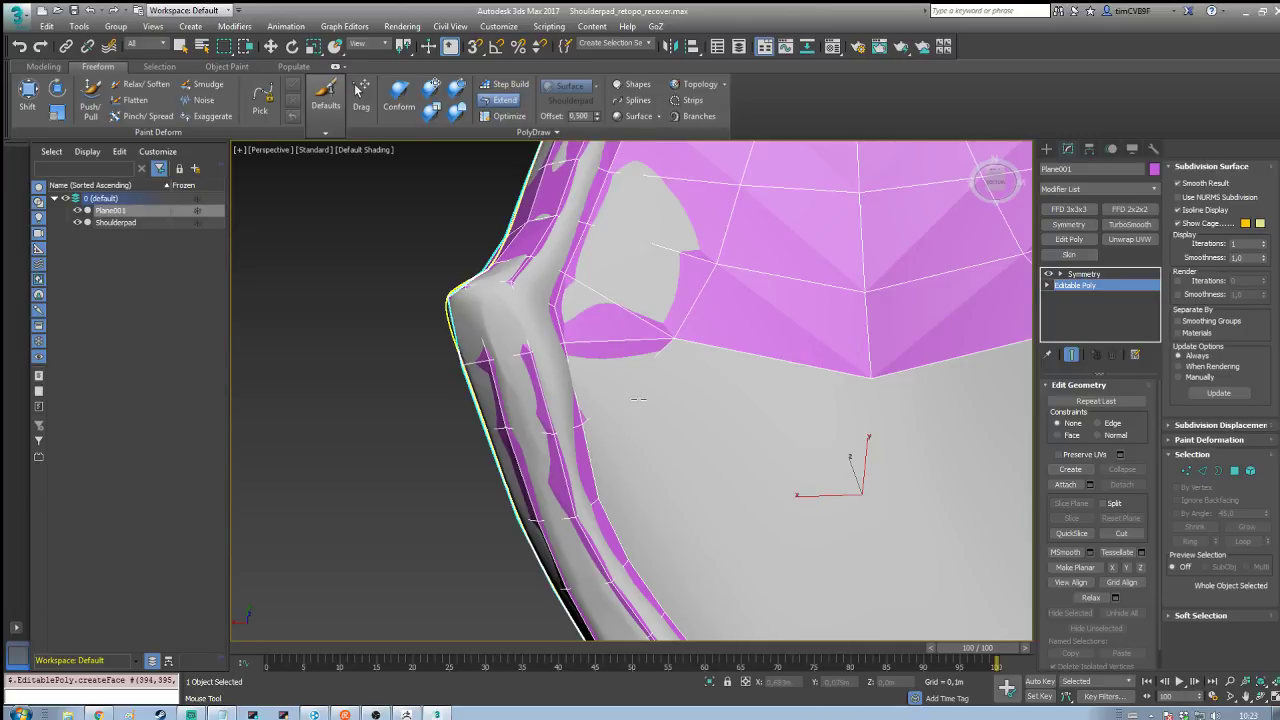
left_click_drag(607, 429, 707, 464)
middle_click_drag(707, 464, 644, 354, "alt")
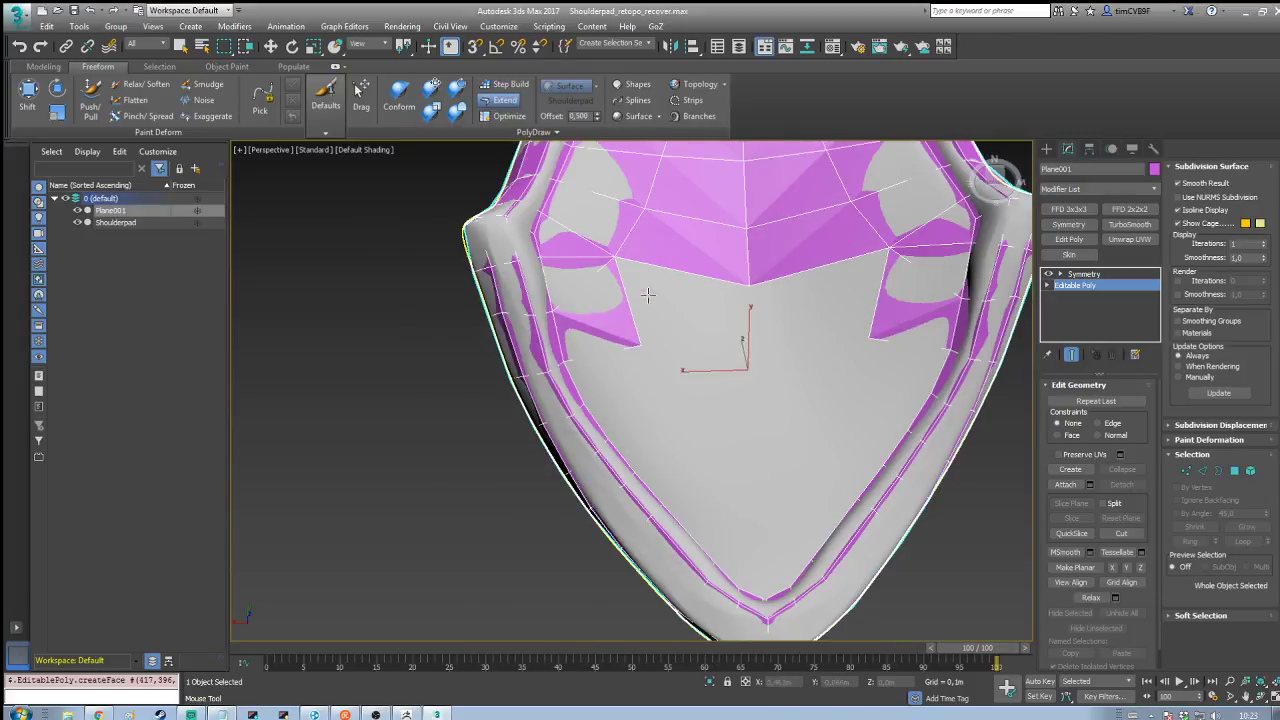
left_click_drag(648, 295, 754, 363)
Step: Add a polygon row below the side corner up to the centre line, undoing the misplaced polygon at the side strip
middle_click_drag(702, 359, 695, 311)
scroll(695, 311, "up", 3)
left_click_drag(605, 290, 617, 295)
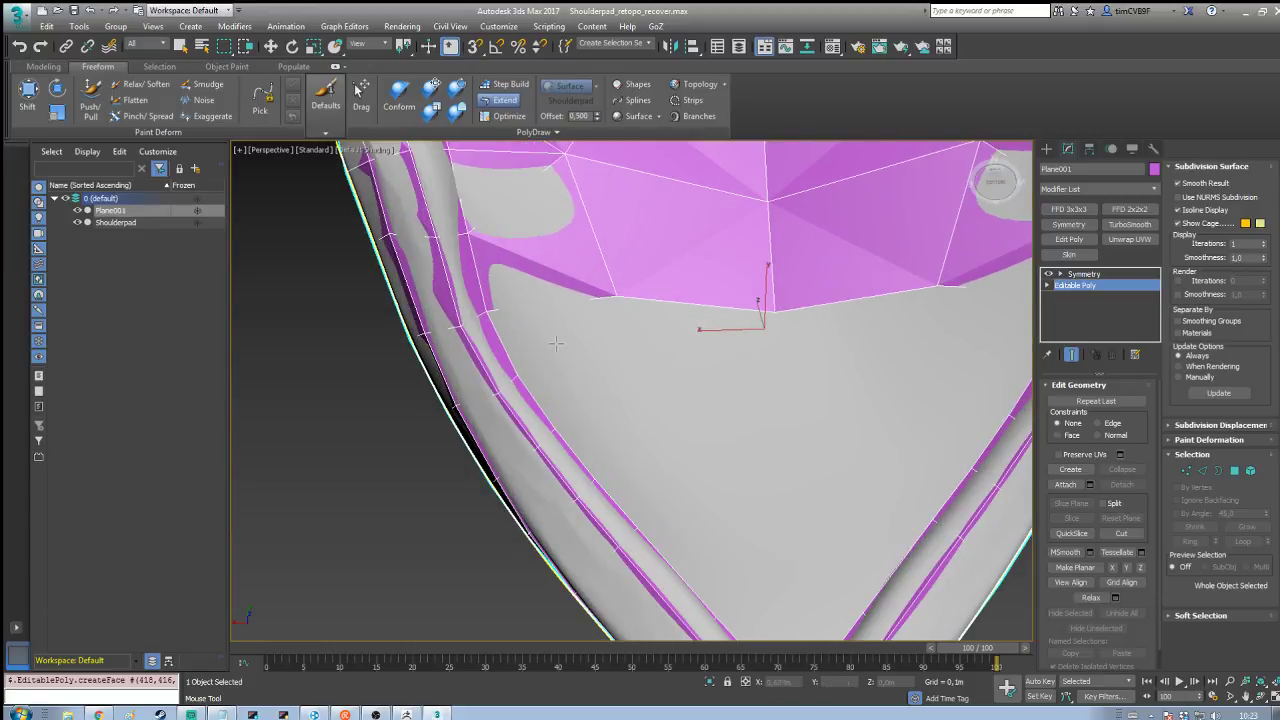
left_click_drag(514, 377, 612, 324)
key("ctrl+z")
left_click_drag(489, 312, 637, 368)
left_click_drag(618, 296, 778, 380)
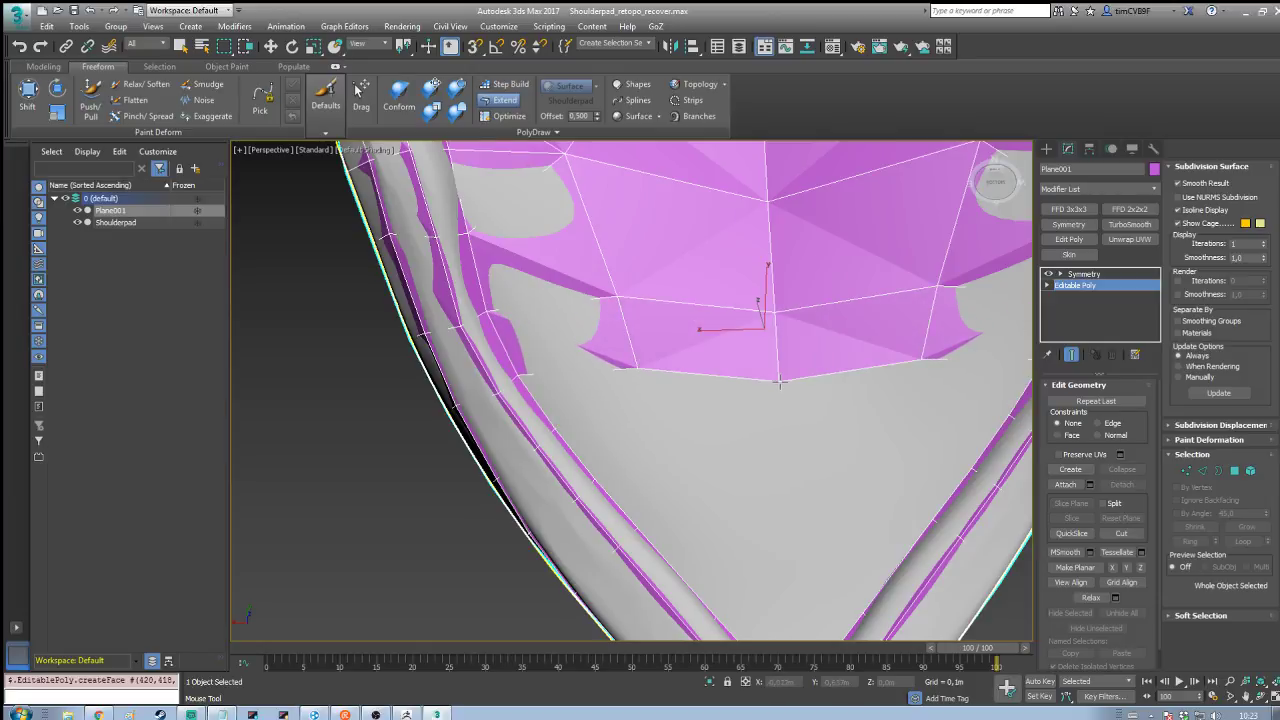
Step: Extend the centre polygon down another row and fill the side gaps to the inner wall strip, undoing the misplaced polygon
middle_click_drag(704, 414, 670, 349)
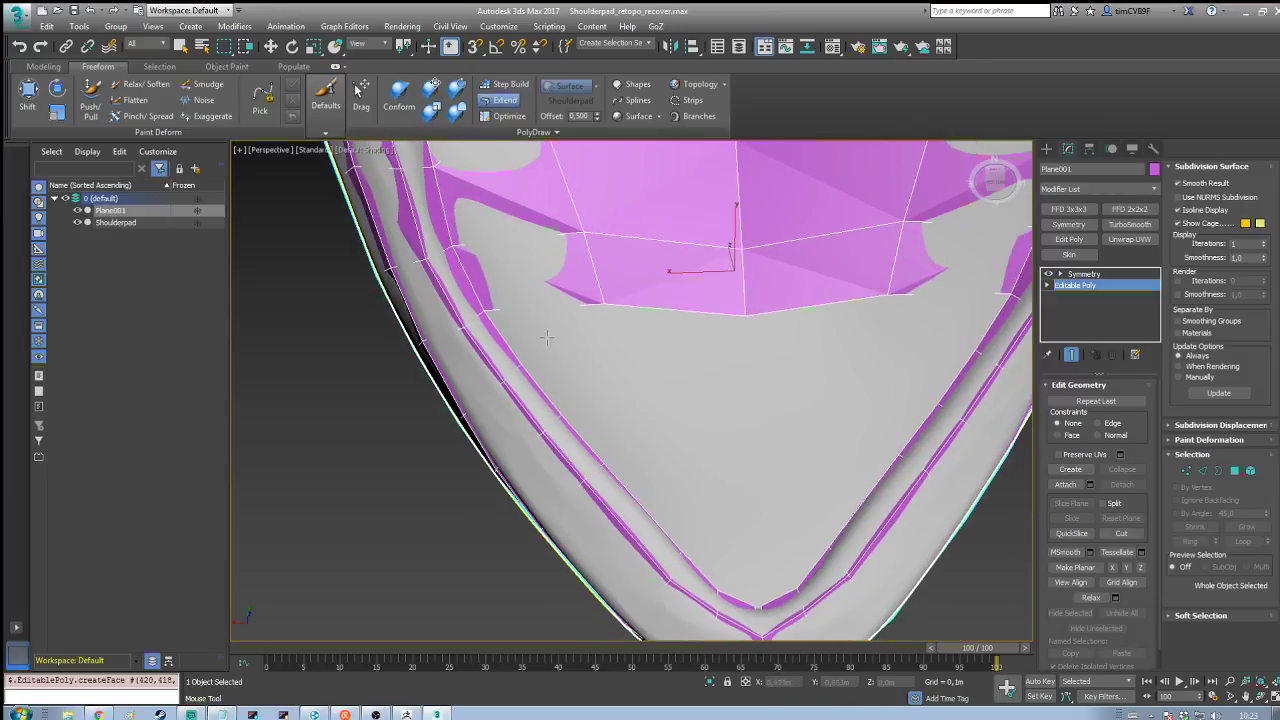
left_click_drag(494, 313, 624, 376)
key("ctrl+z")
key("ctrl+z")
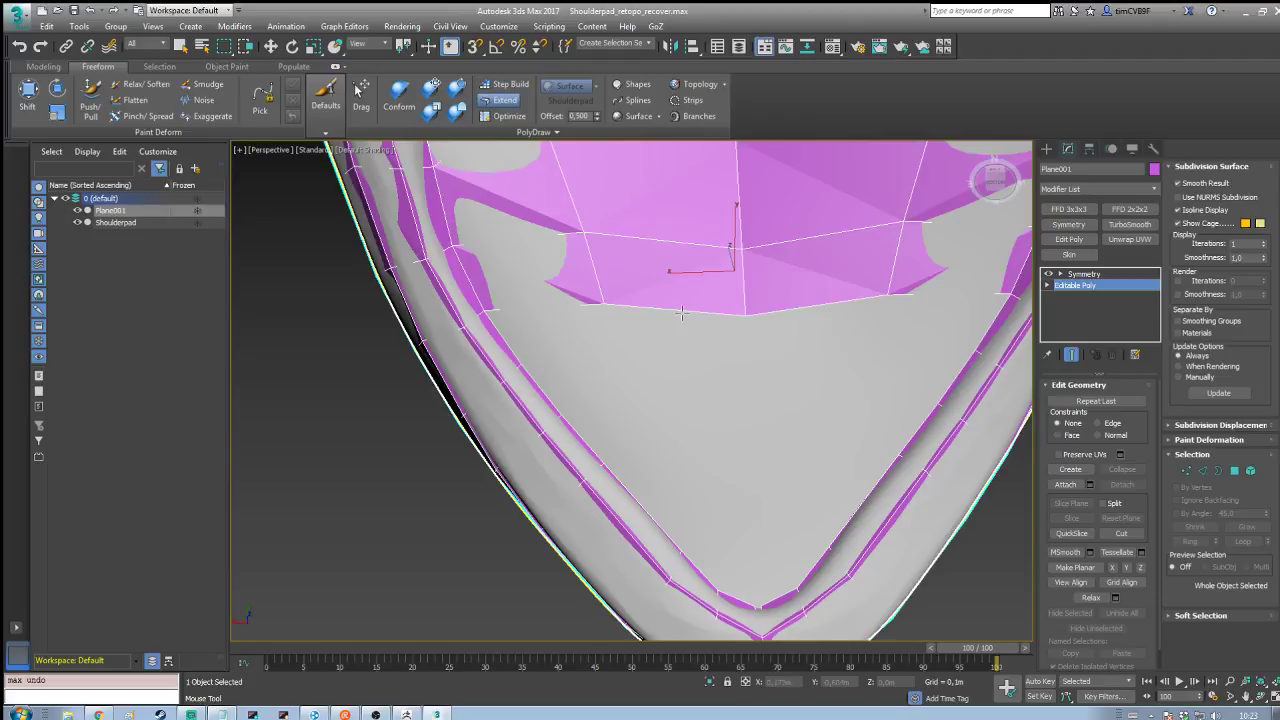
left_click_drag(680, 311, 626, 394)
left_click_drag(606, 352, 543, 388, "ctrl+alt")
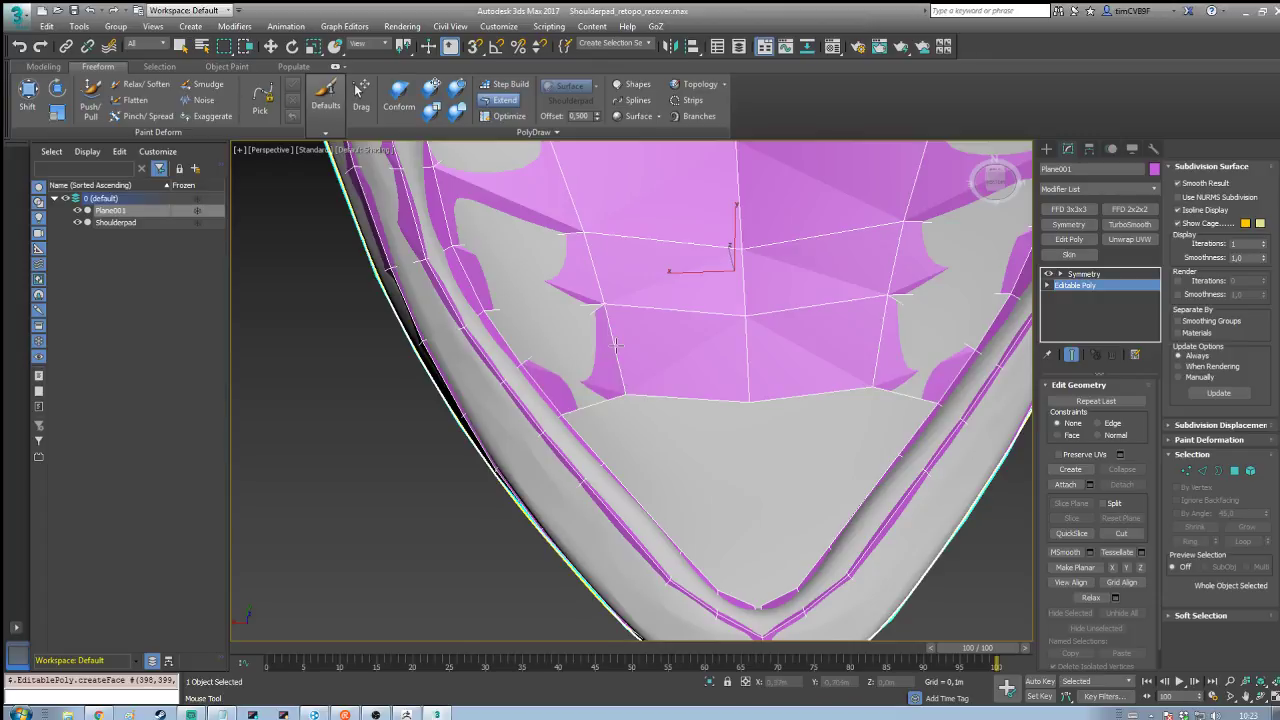
left_click_drag(536, 310, 553, 341, "ctrl+alt")
Step: Extend the row's bottom edges down towards the lower tip and bridge the new row's outer end to the side strip
middle_click_drag(629, 424, 546, 312)
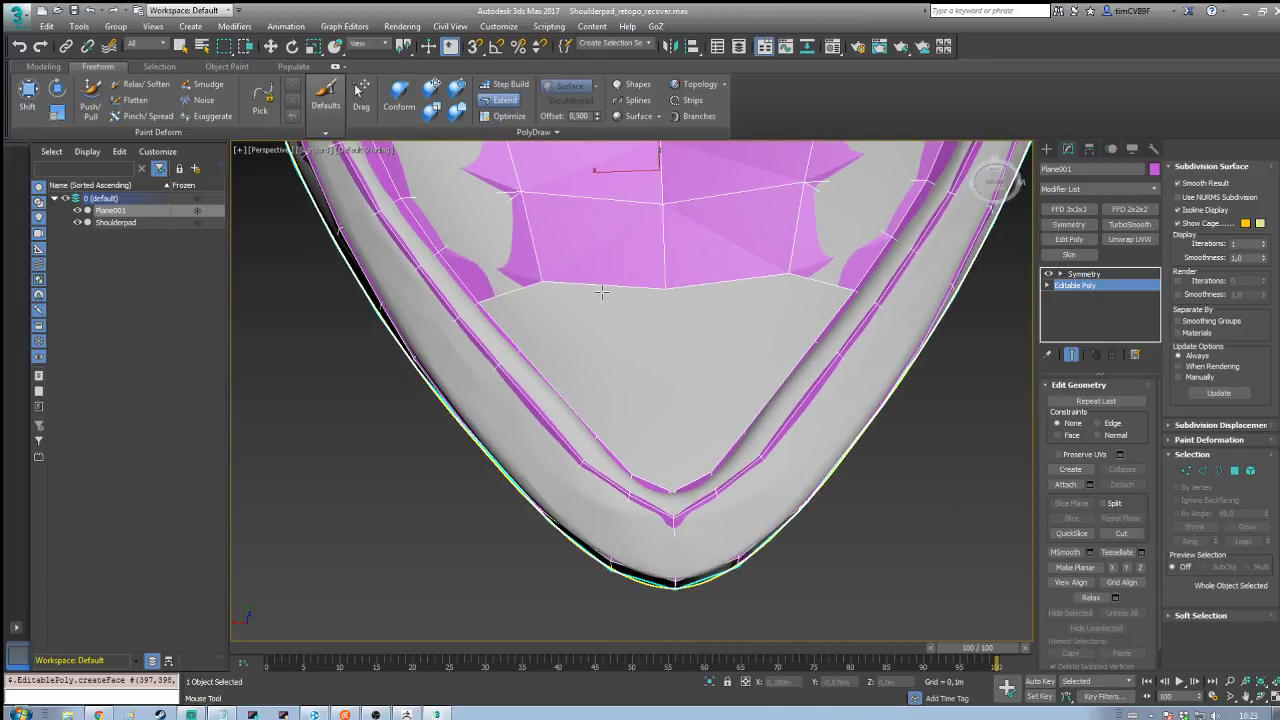
left_click_drag(576, 286, 607, 366, "shift")
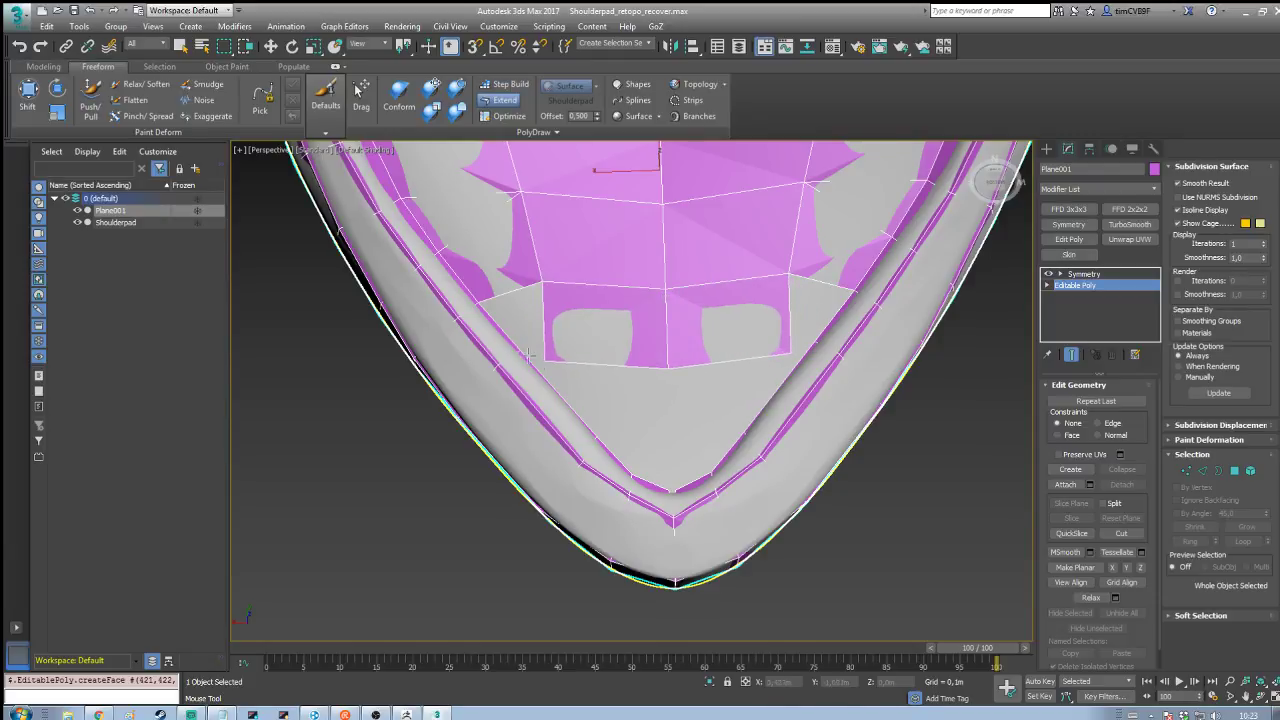
left_click_drag(503, 327, 564, 320, "ctrl+alt")
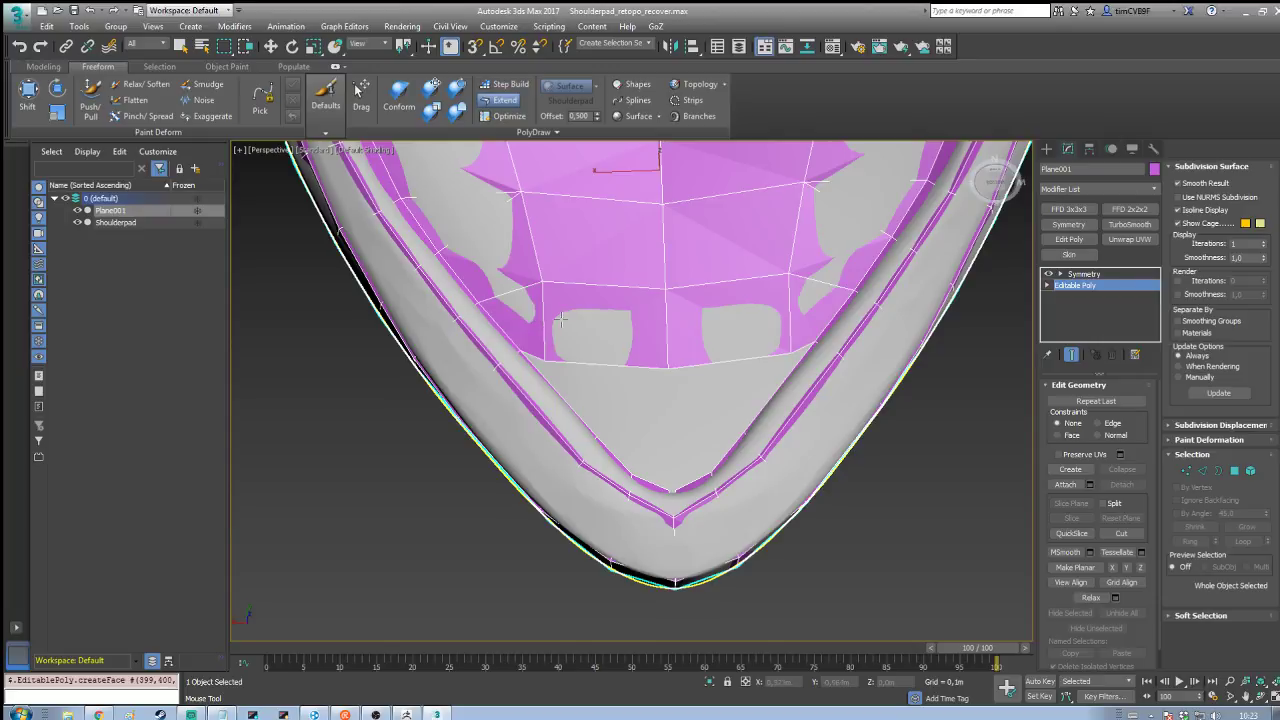
Step: Collapse the short edge between the lowest row and the side strip with Optimize, and try to undo the collapse
left_click(505, 116)
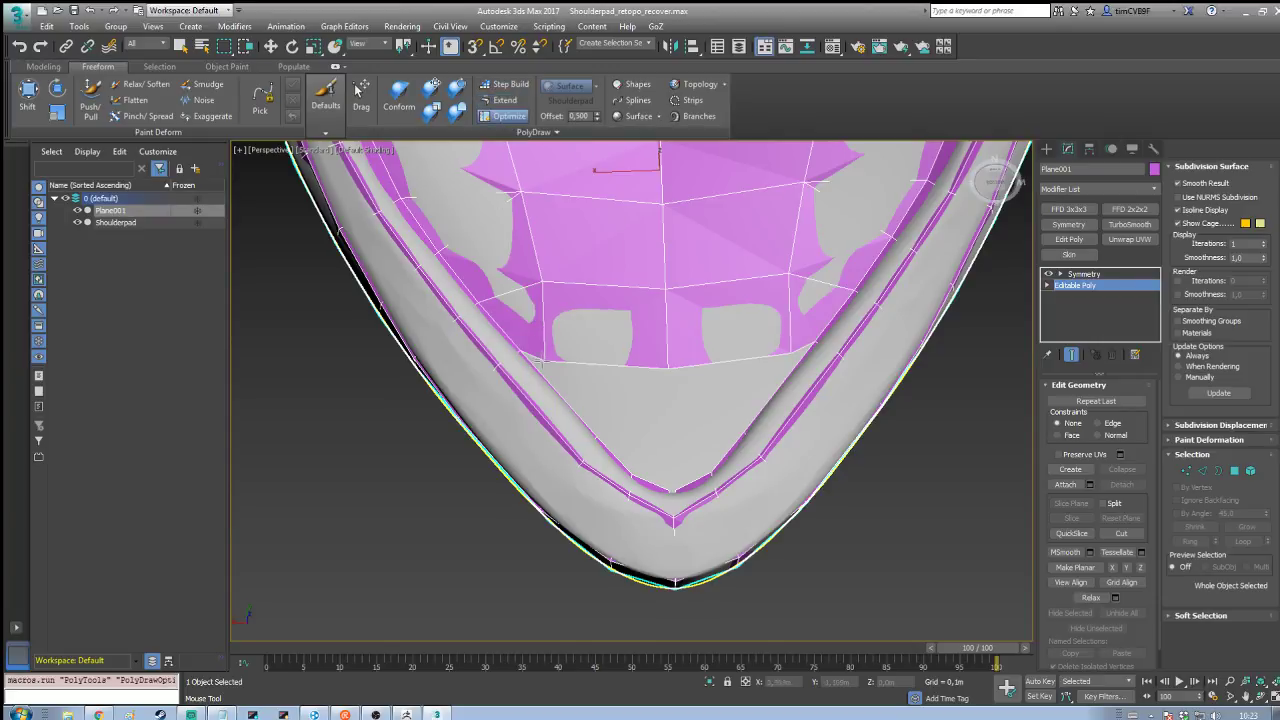
left_click(530, 352)
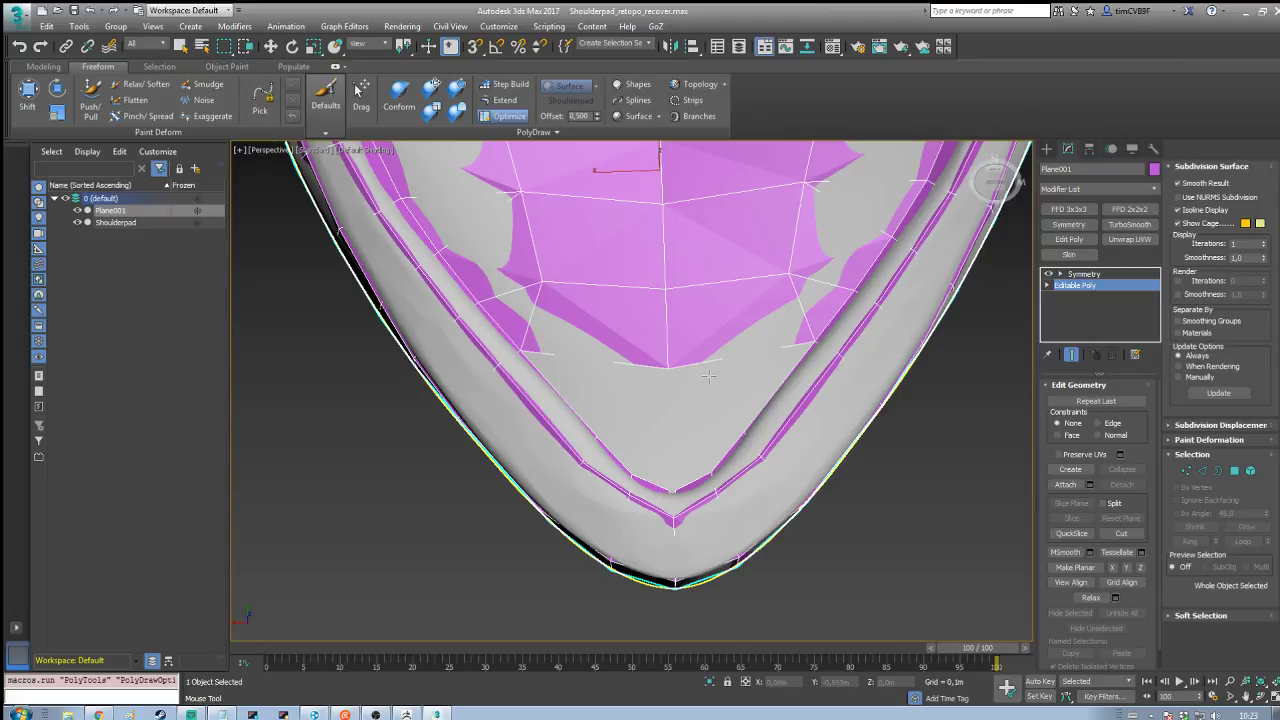
key("ctrl+z")
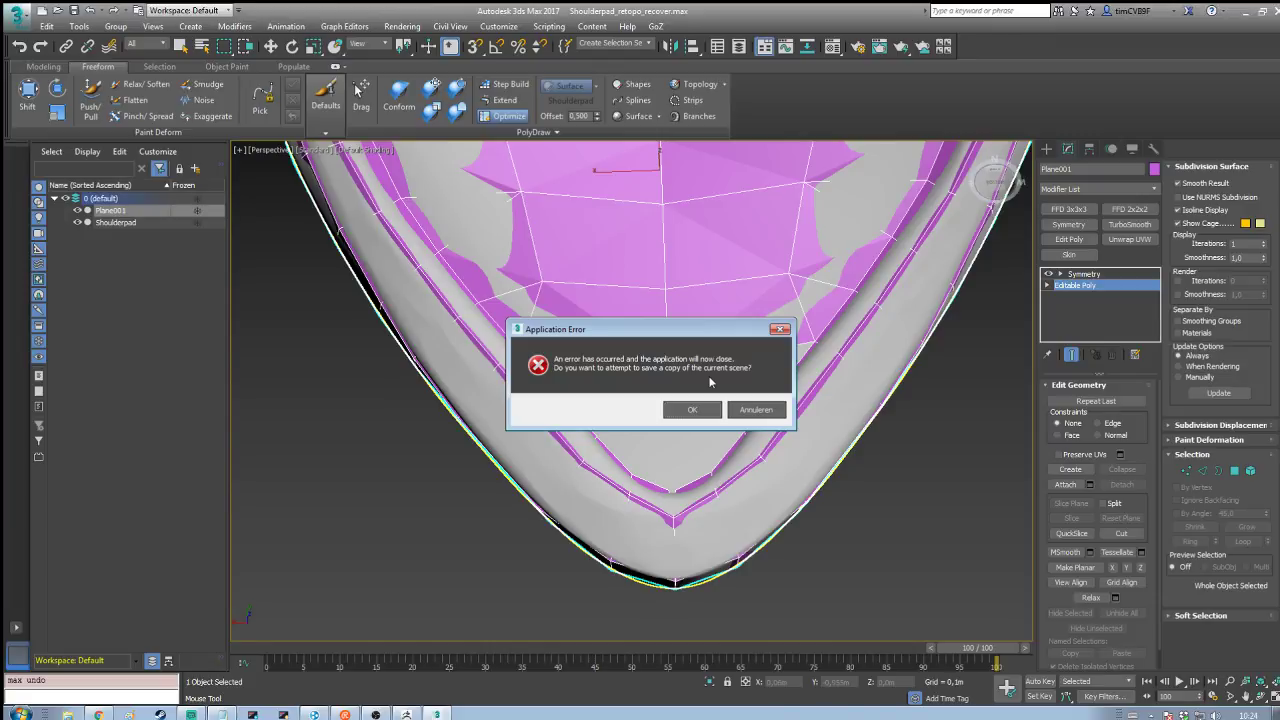
Step: Save a recovery copy of the scene from the application error and dismiss the error report without sending it
left_click_drag(629, 329, 753, 230)
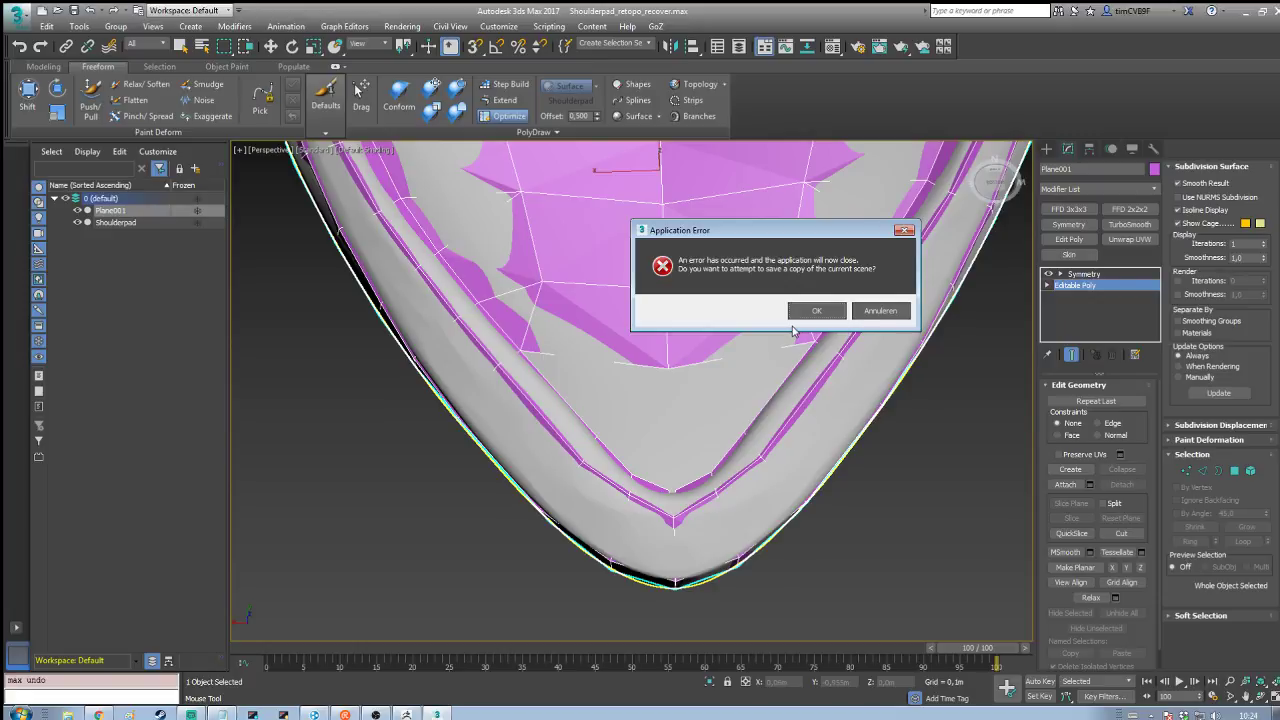
left_click(828, 312)
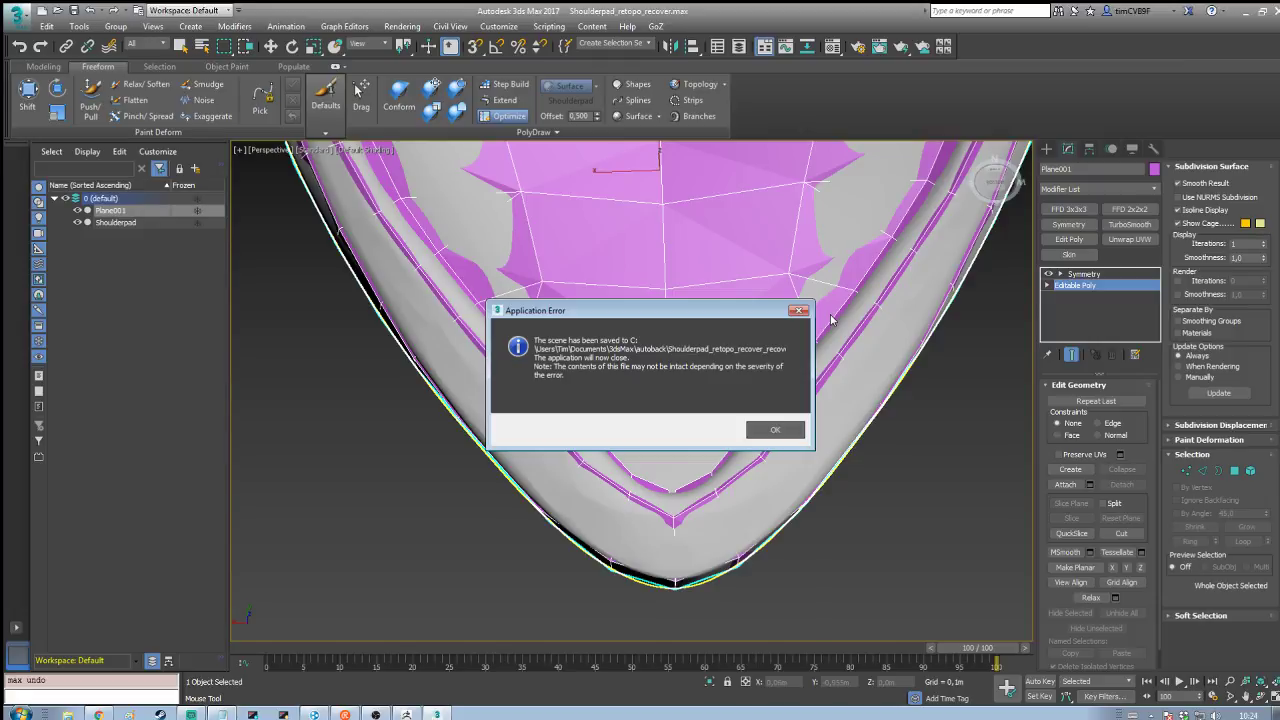
left_click(774, 432)
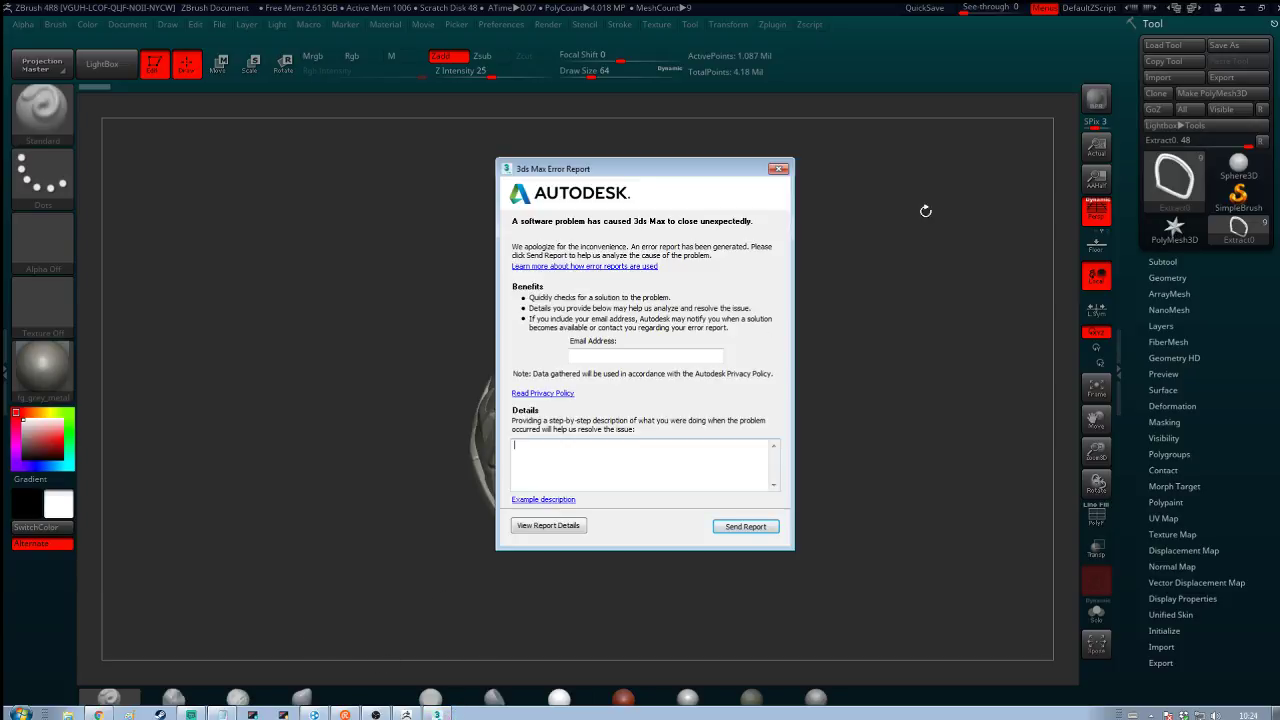
left_click(778, 168)
left_click(751, 390)
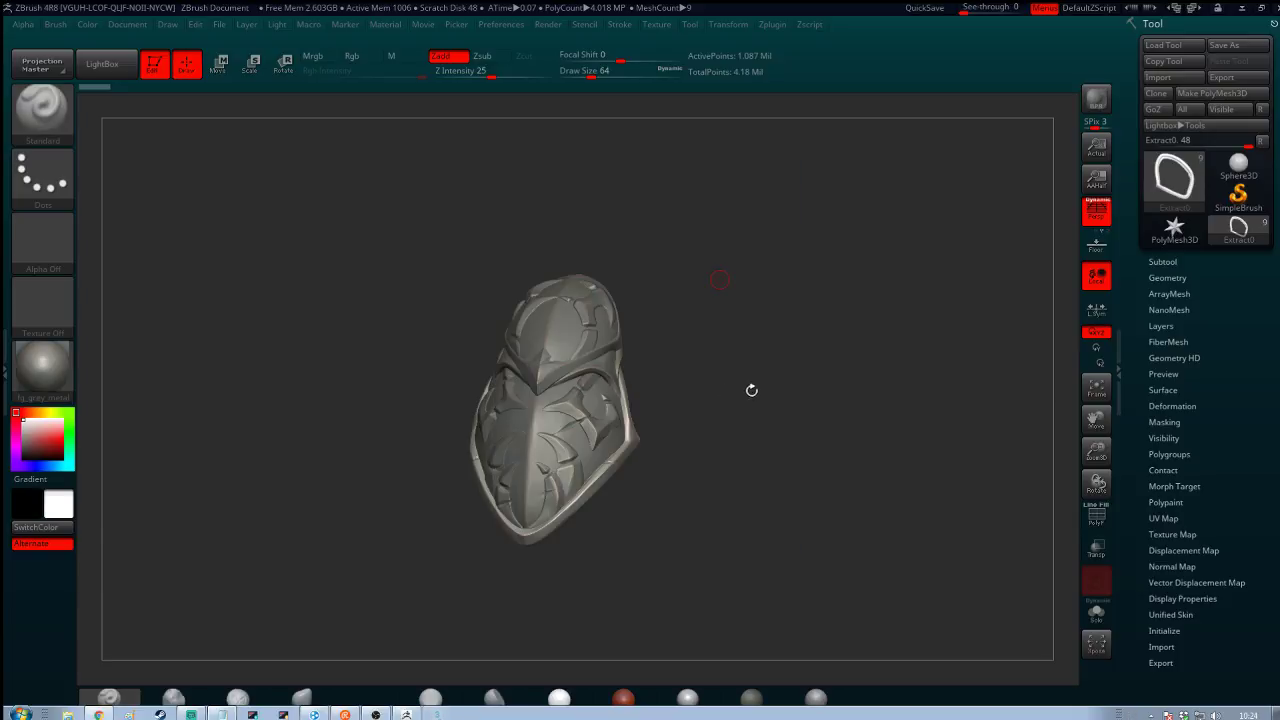
Step: Restart 3ds Max 2017, dismiss the startup script error and close the MAXScript editor showing Macro_GoZ.ms
left_click(20, 713)
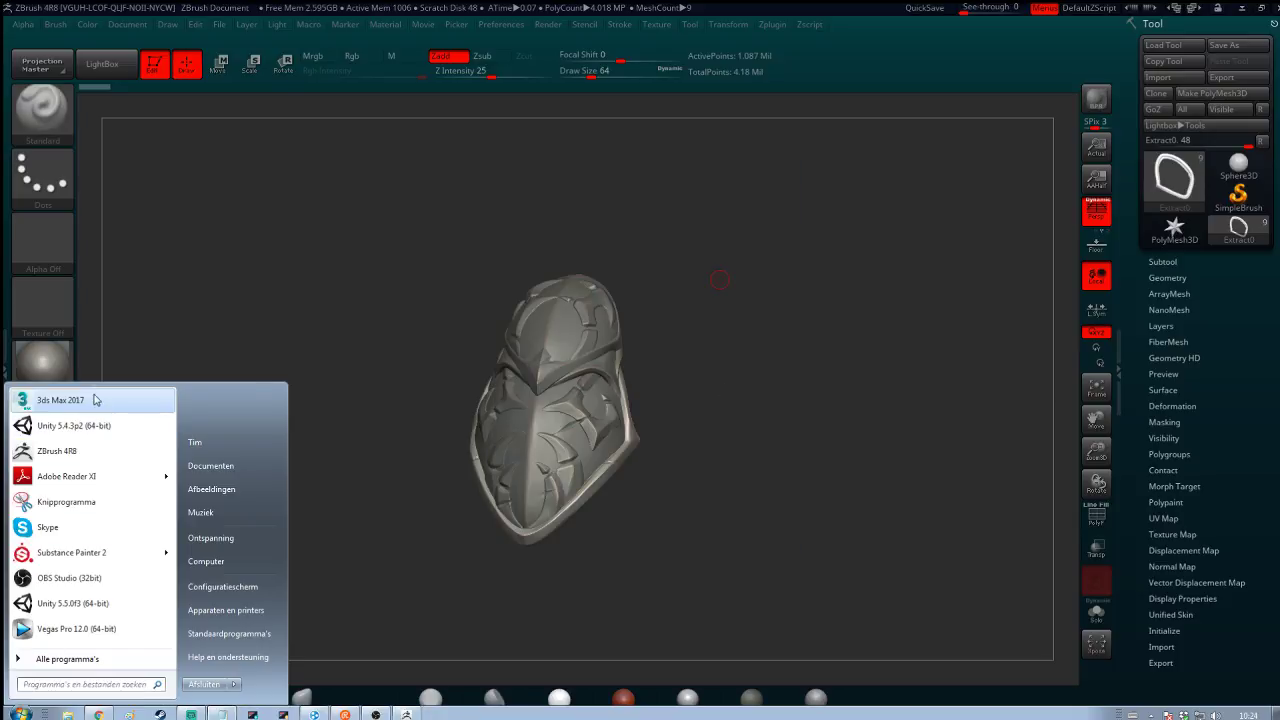
left_click(95, 399)
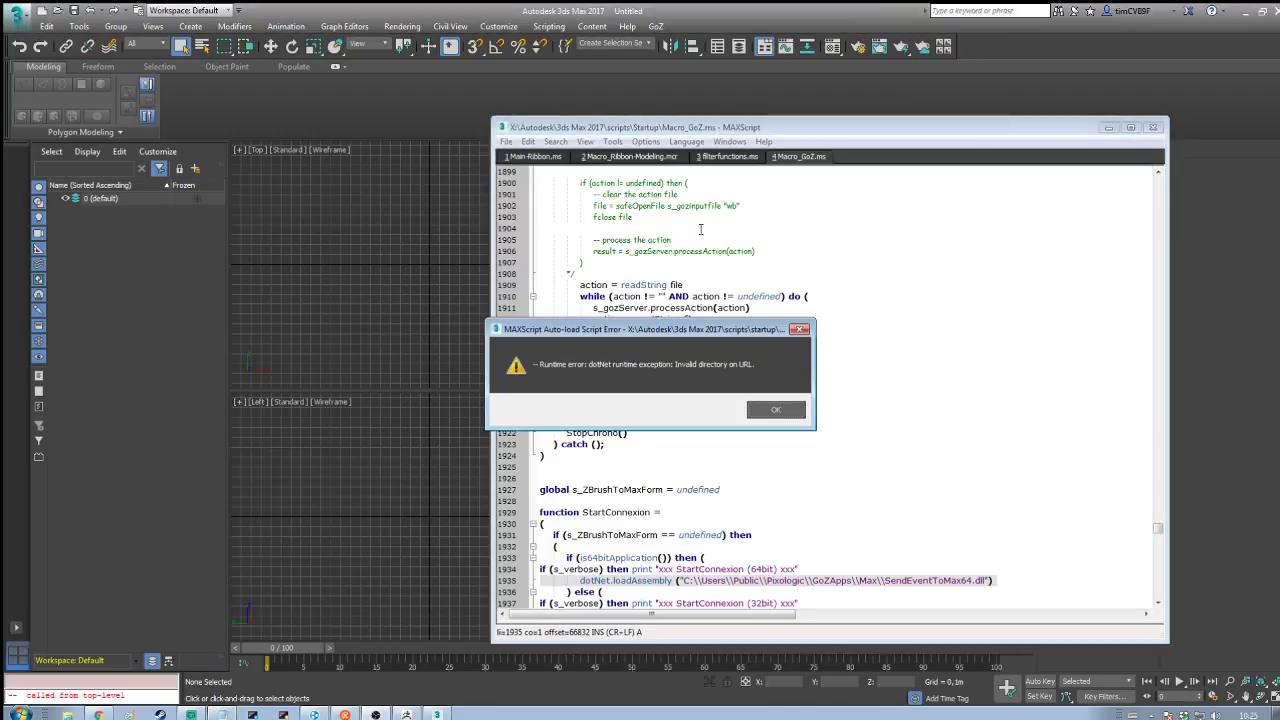
left_click(775, 409)
left_click(1152, 127)
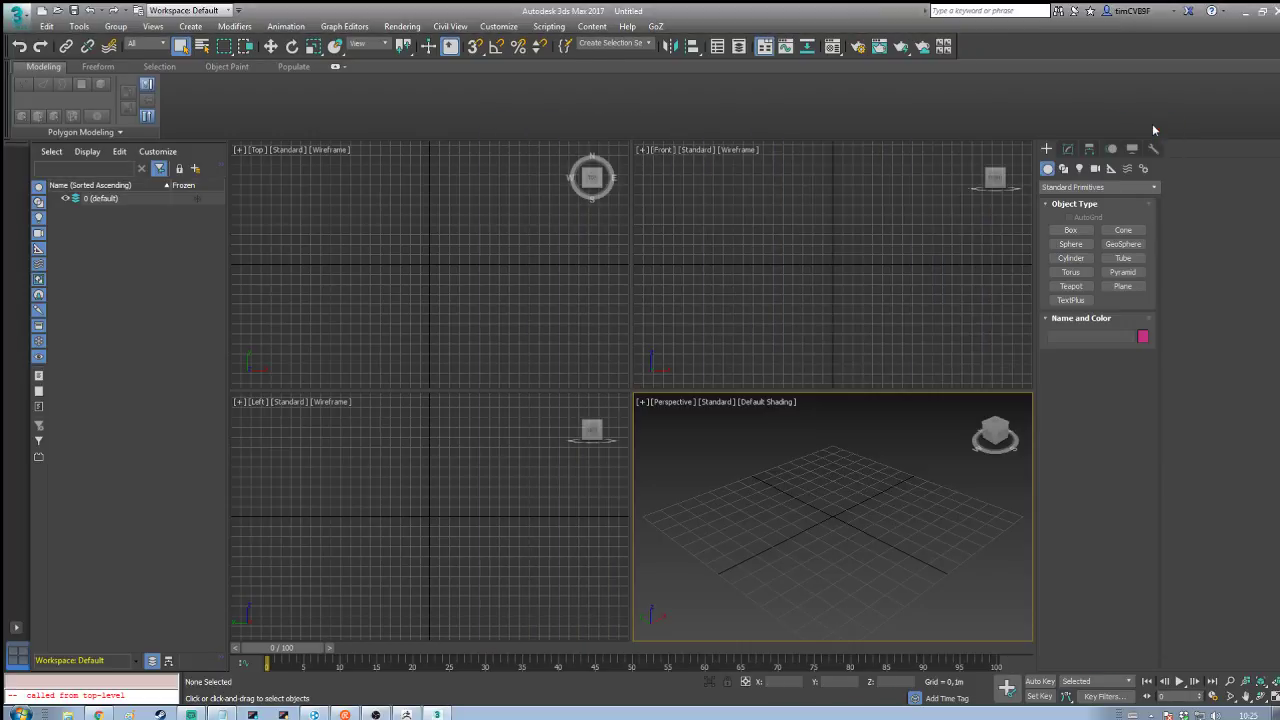
Step: Open the recovered scene Shoulderpad_retopo_recover_recover.max and select the Plane001 retopology mesh
left_click(17, 17)
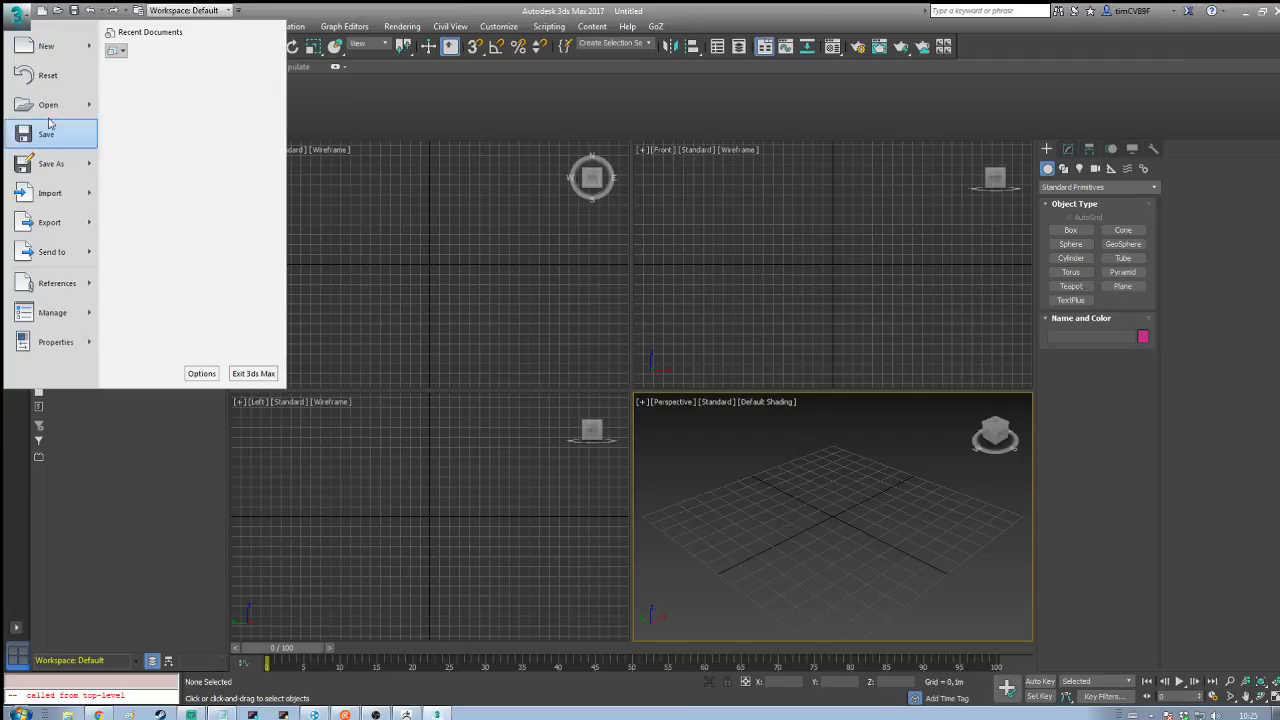
left_click(50, 105)
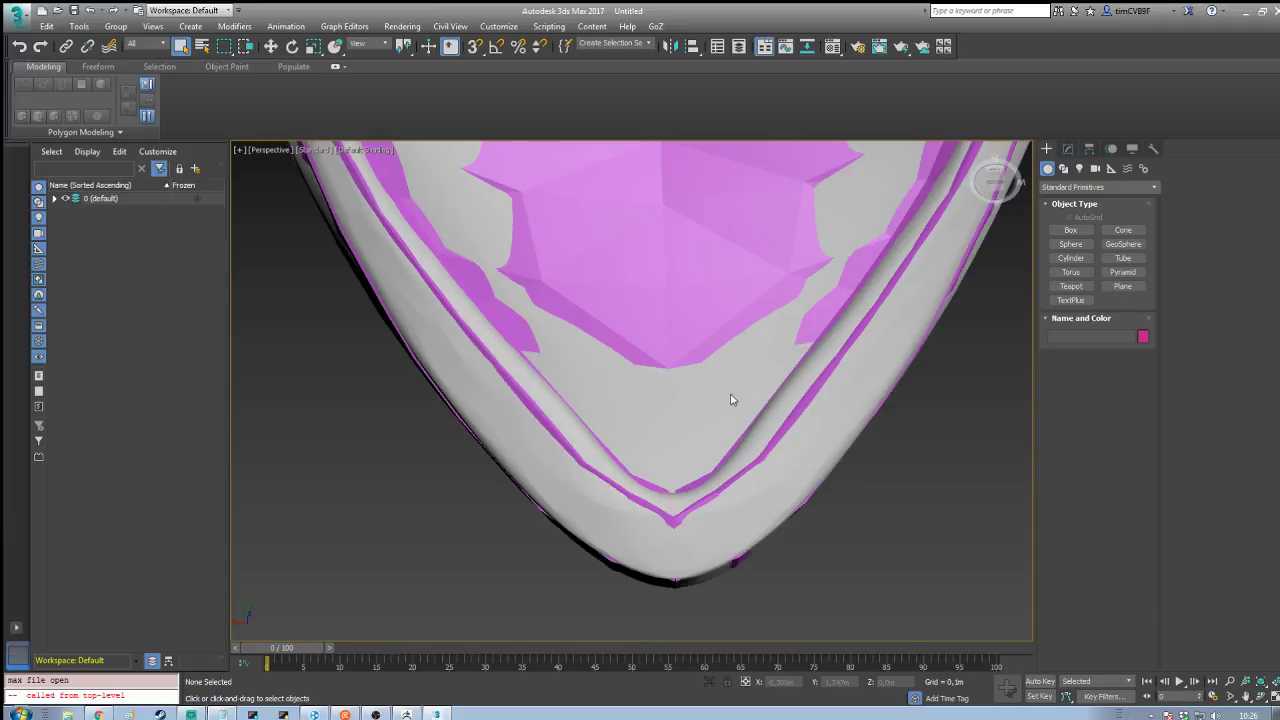
left_click(657, 289)
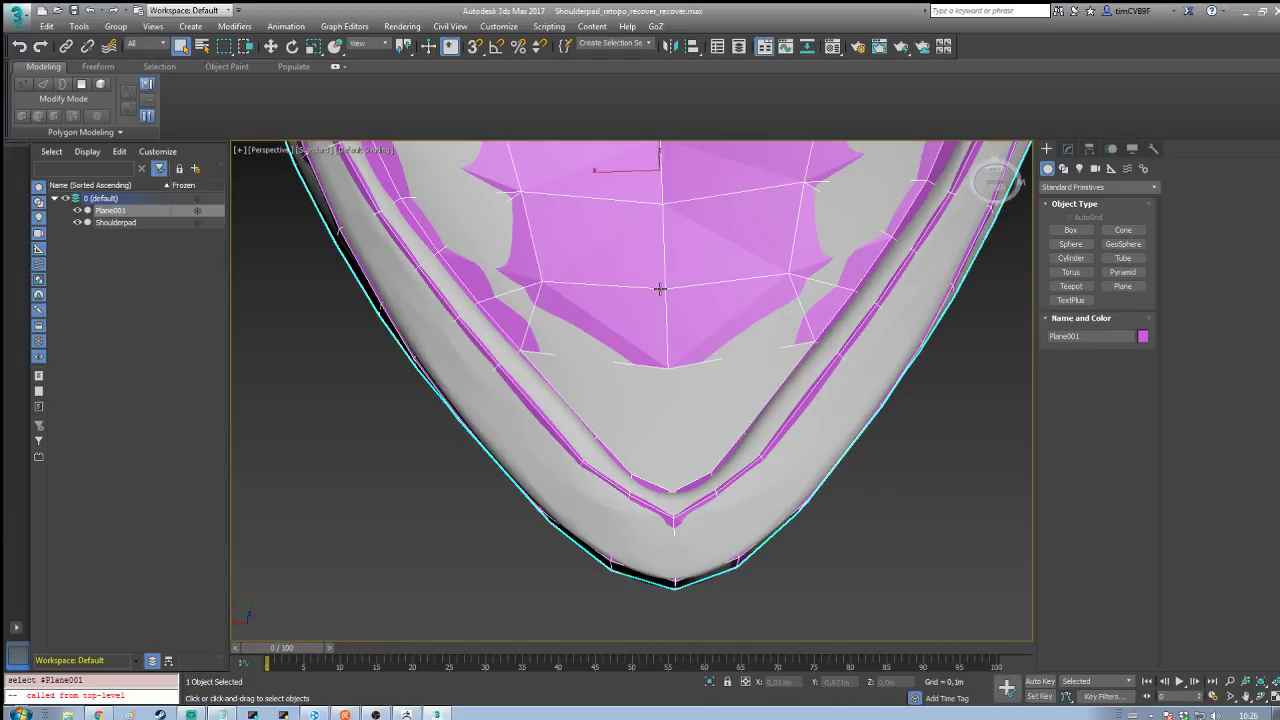
middle_click_drag(789, 391, 863, 429)
scroll(900, 460, "down", 4)
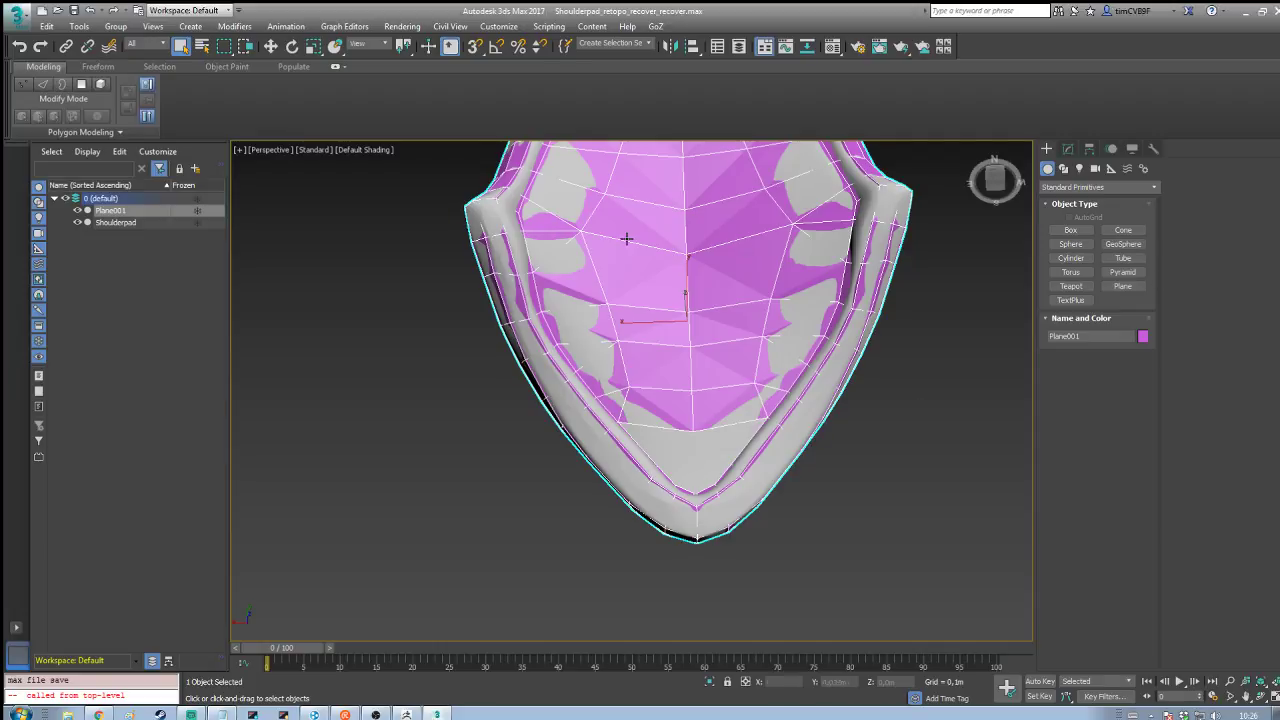
Step: Go to the Editable Poly level of Plane001 beneath its Symmetry modifier, with the mirrored end result shown
left_click(663, 363)
left_click(1067, 148)
left_click(1068, 224)
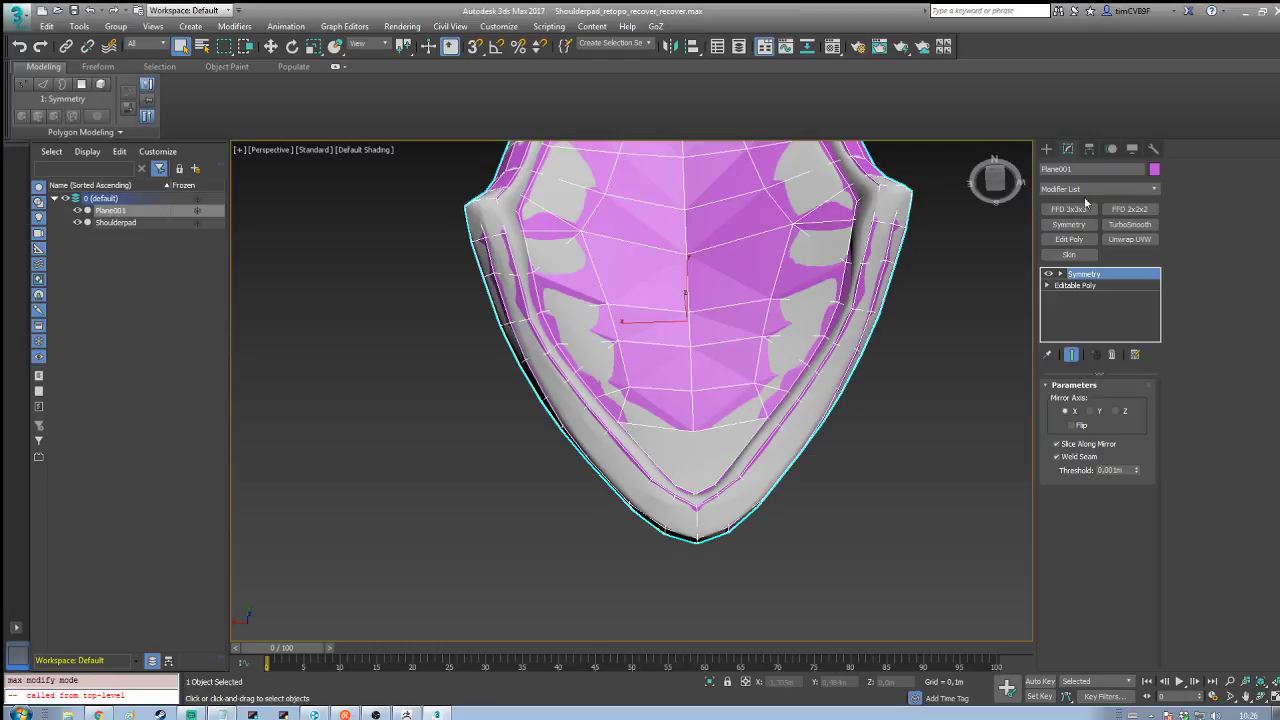
left_click(1075, 287)
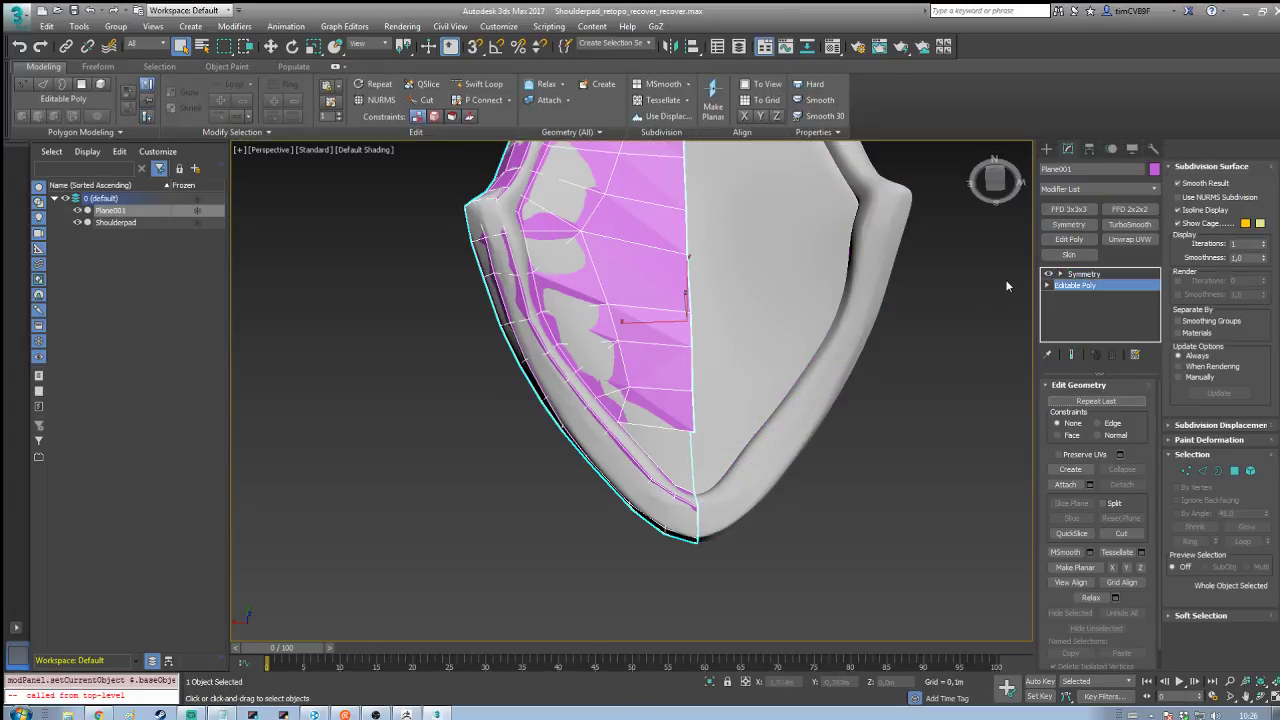
left_click(1071, 354)
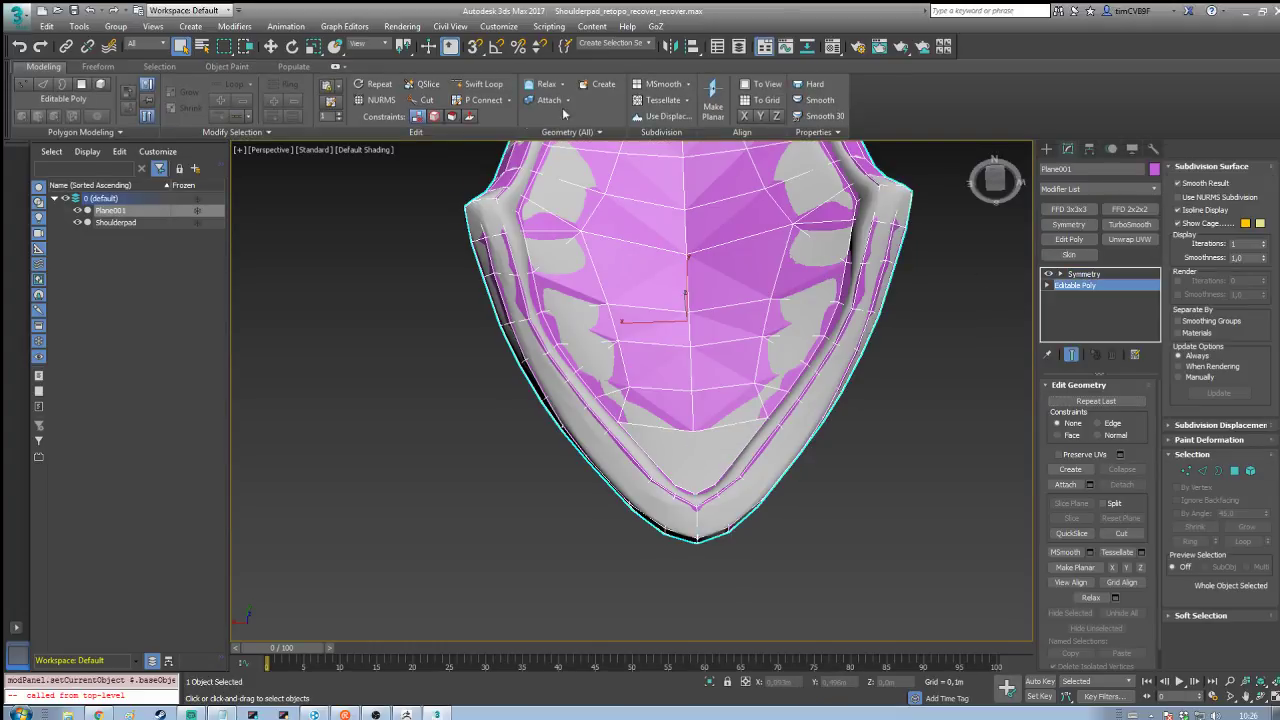
Step: Set PolyDraw to draw on the Shoulderpad surface with an offset of 0,5
left_click(98, 66)
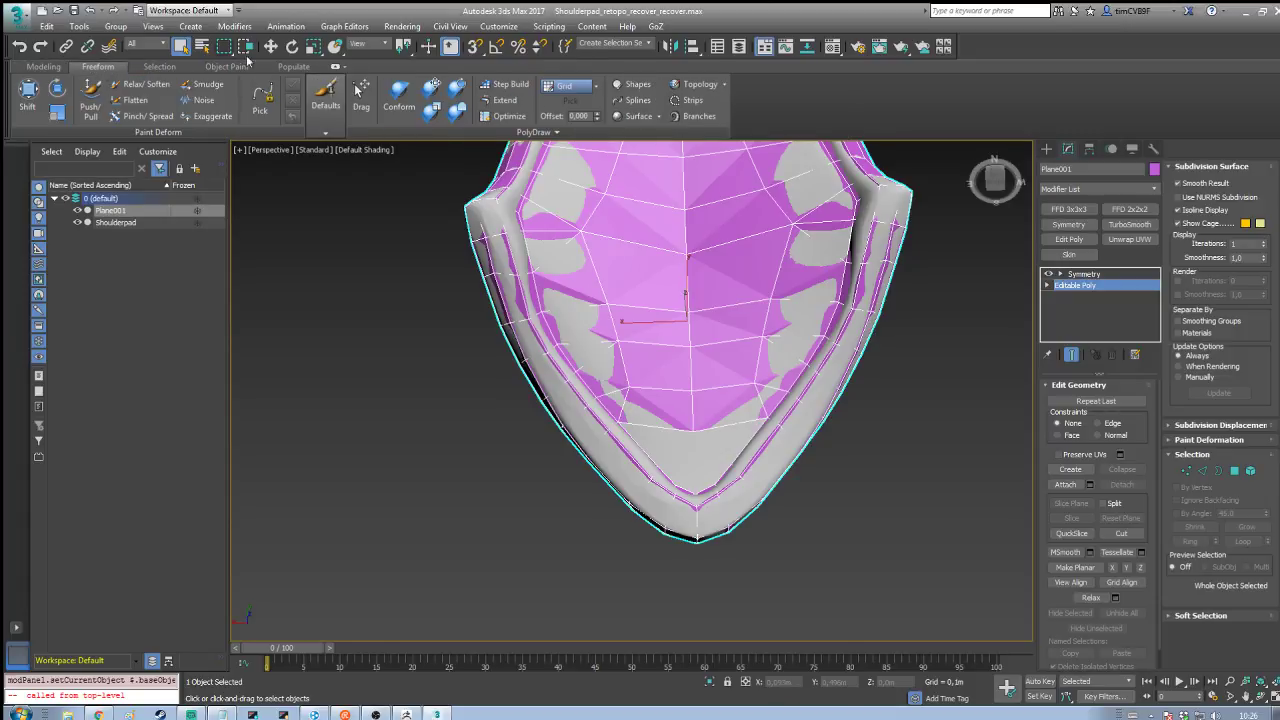
left_click(598, 90)
left_click(565, 112)
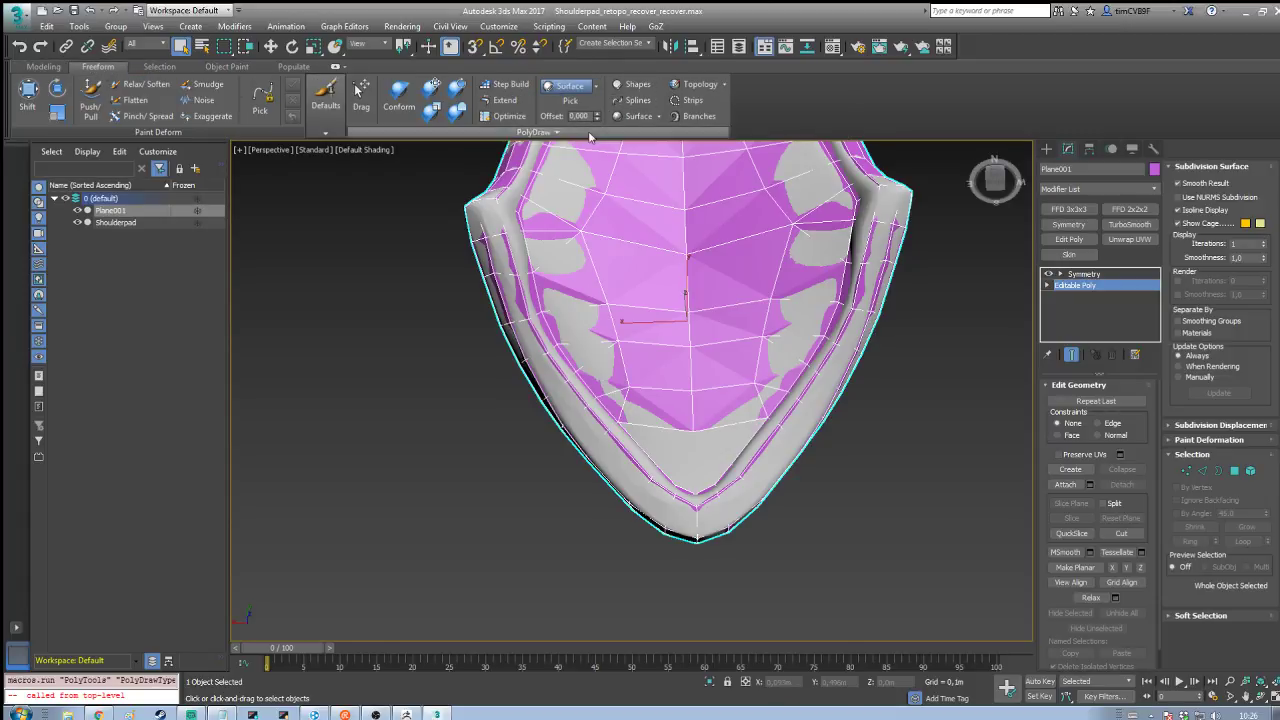
left_click(730, 452)
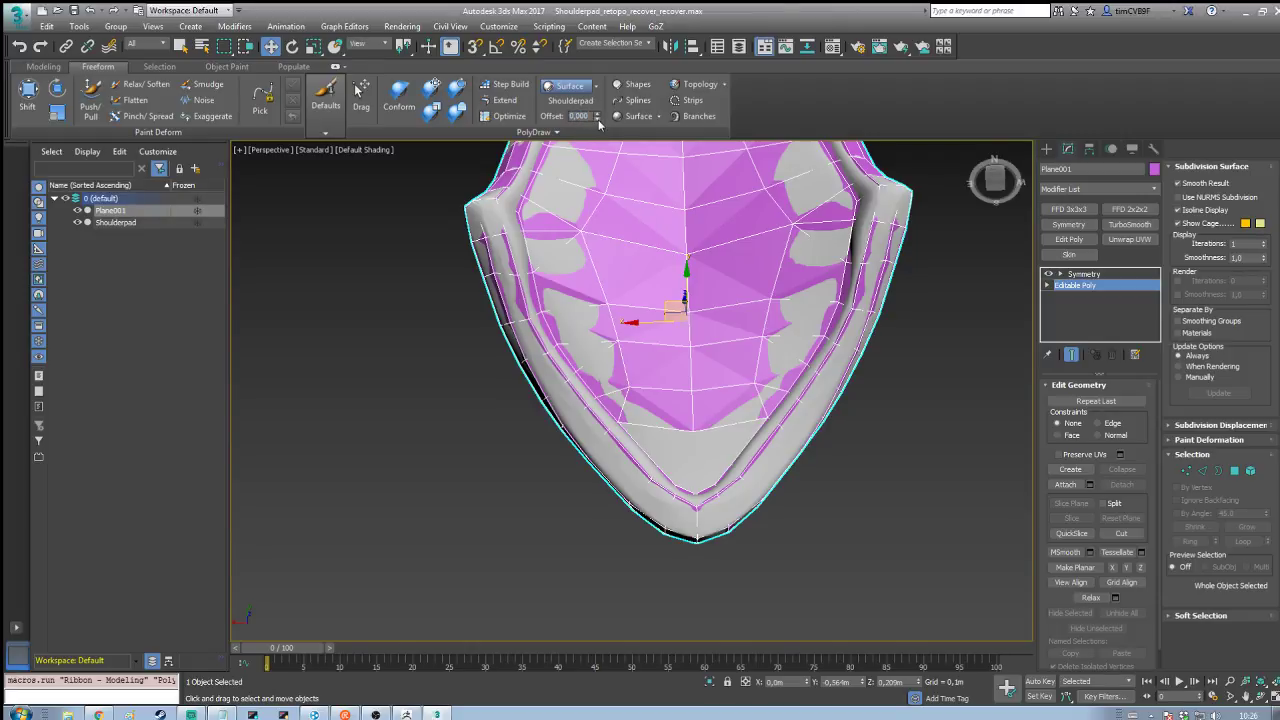
type("0,5")
key("Return")
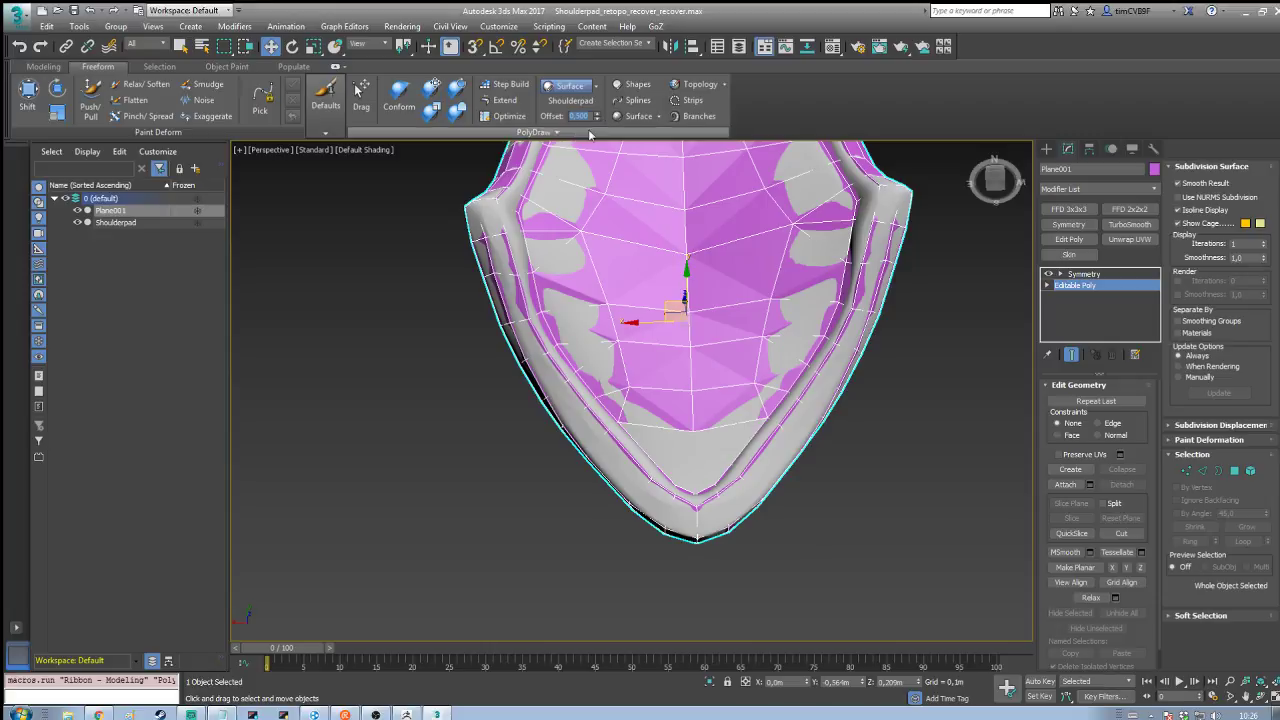
Step: Extend a new face upward from the centre vertex at the inner tip of the lower plate with PolyDraw Extend
left_click(505, 100)
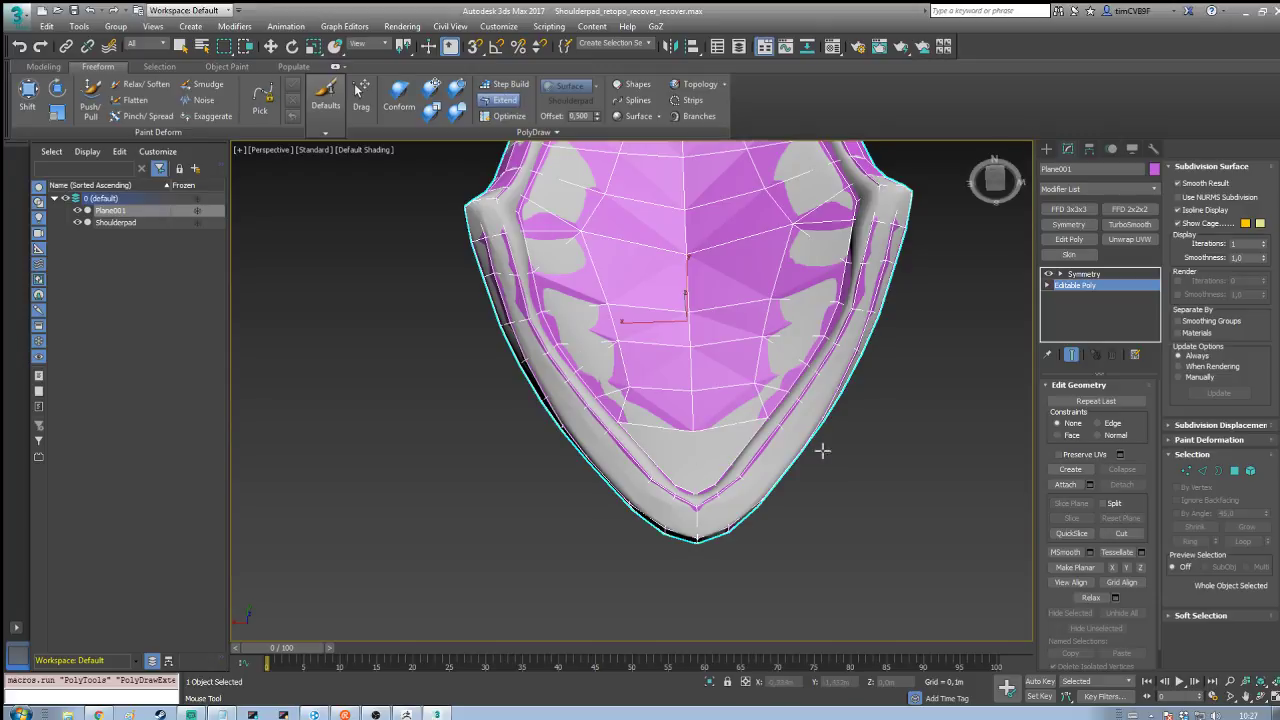
middle_click_drag(820, 449, 906, 354)
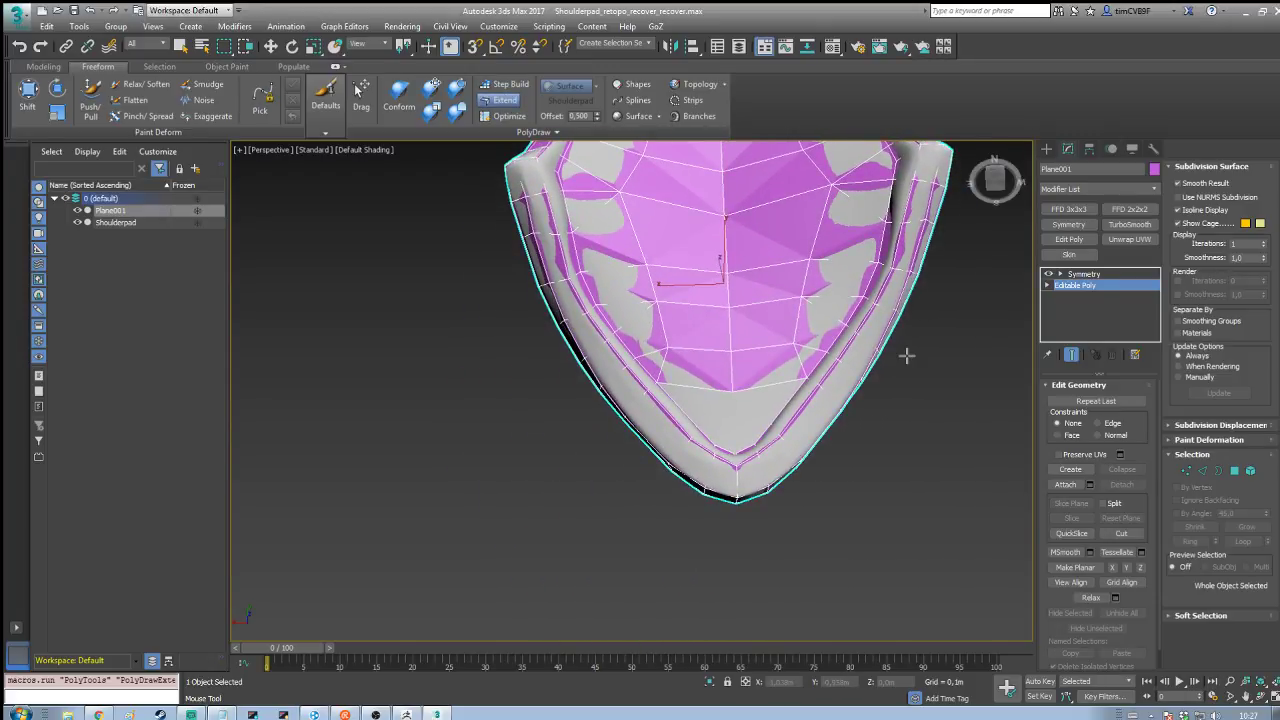
scroll(906, 354, "up", 2)
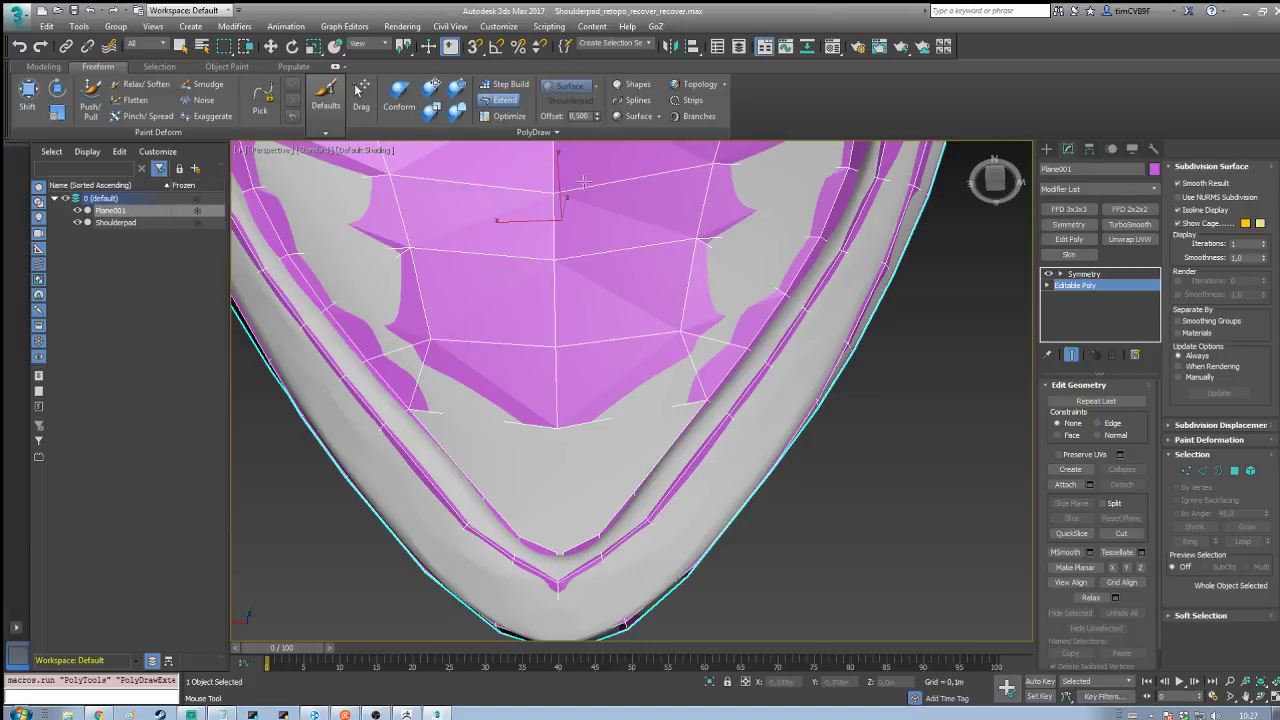
left_click_drag(558, 553, 558, 501, "ctrl+alt+shift")
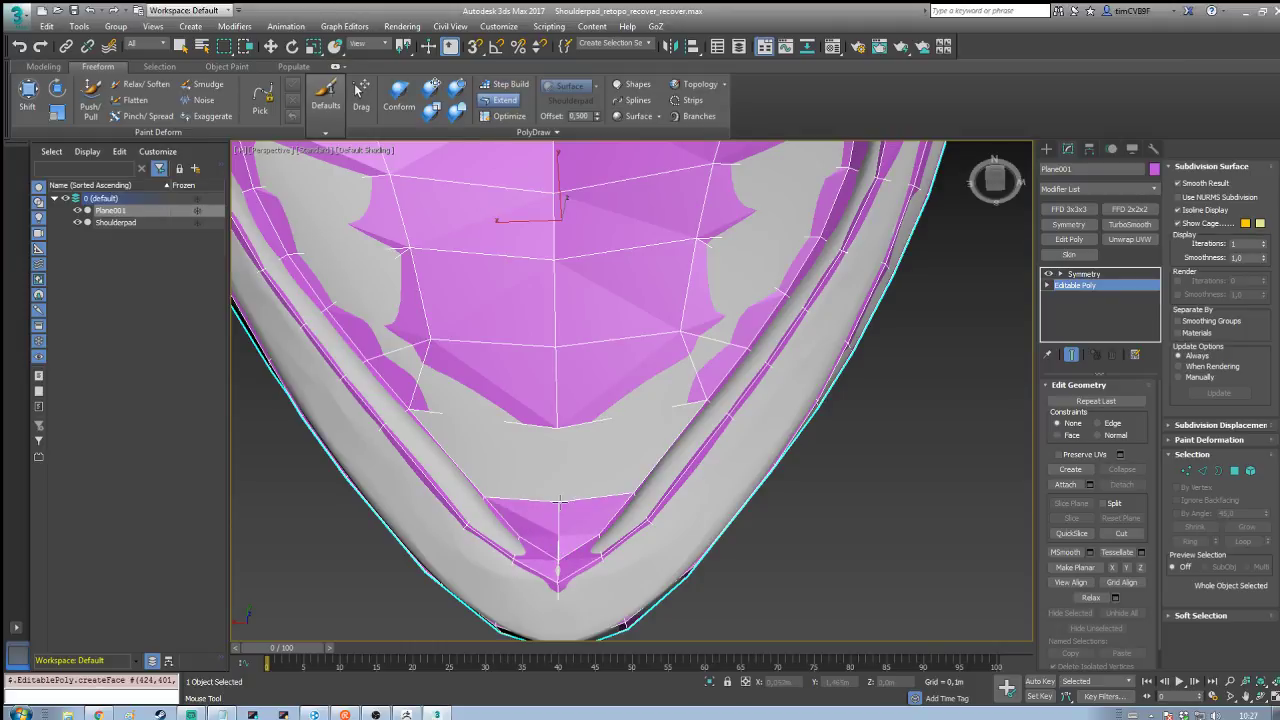
Step: Delete the lowest face of the centre rows above the gap near the tip
middle_click_drag(511, 399, 515, 406)
scroll(588, 478, "down", 3)
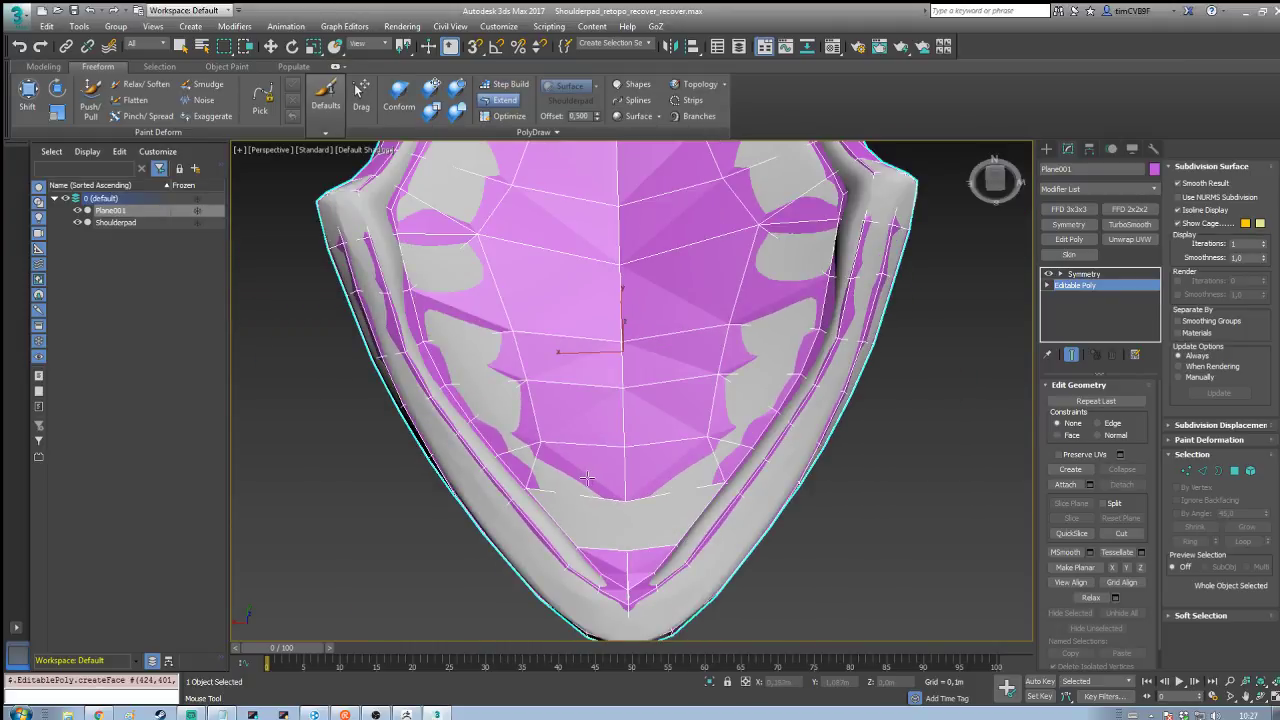
scroll(586, 478, "up", 2)
scroll(586, 478, "down", 2)
left_click(605, 475, "ctrl+alt")
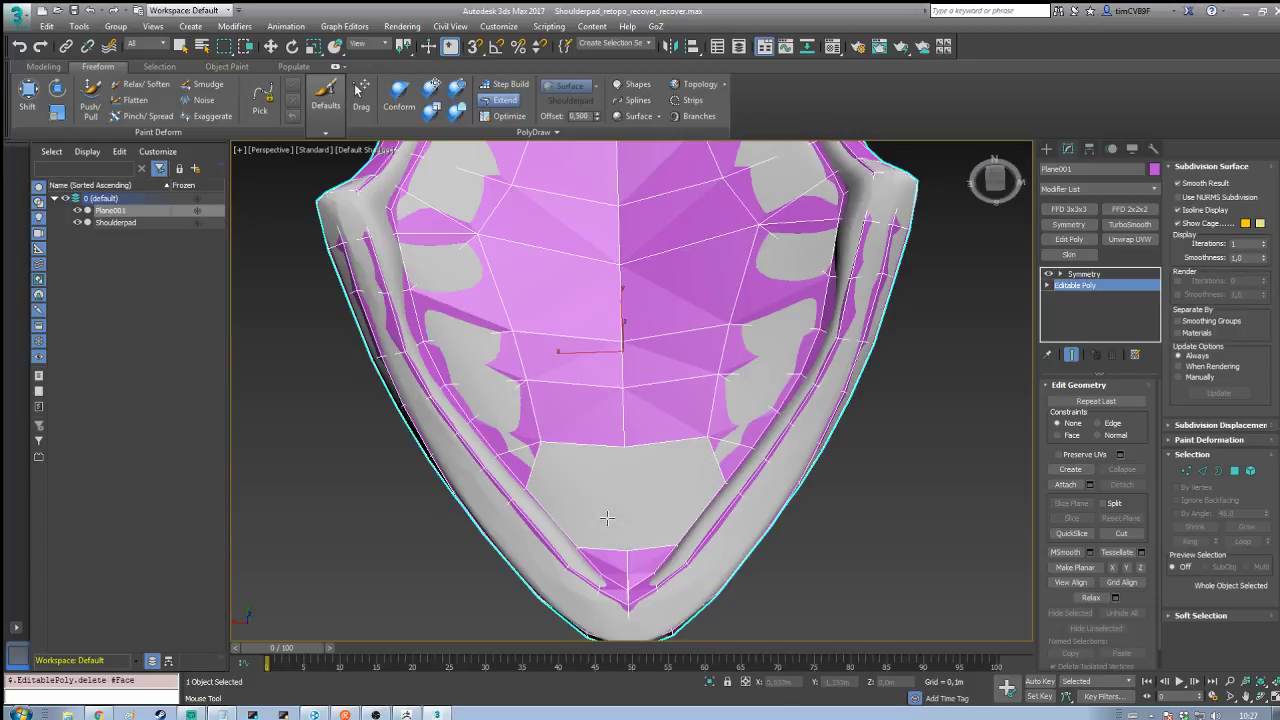
Step: Extend another face up from the tip faces, nudge the side vertex above it outward, and fill the remaining hole with a face
left_click_drag(580, 547, 622, 493)
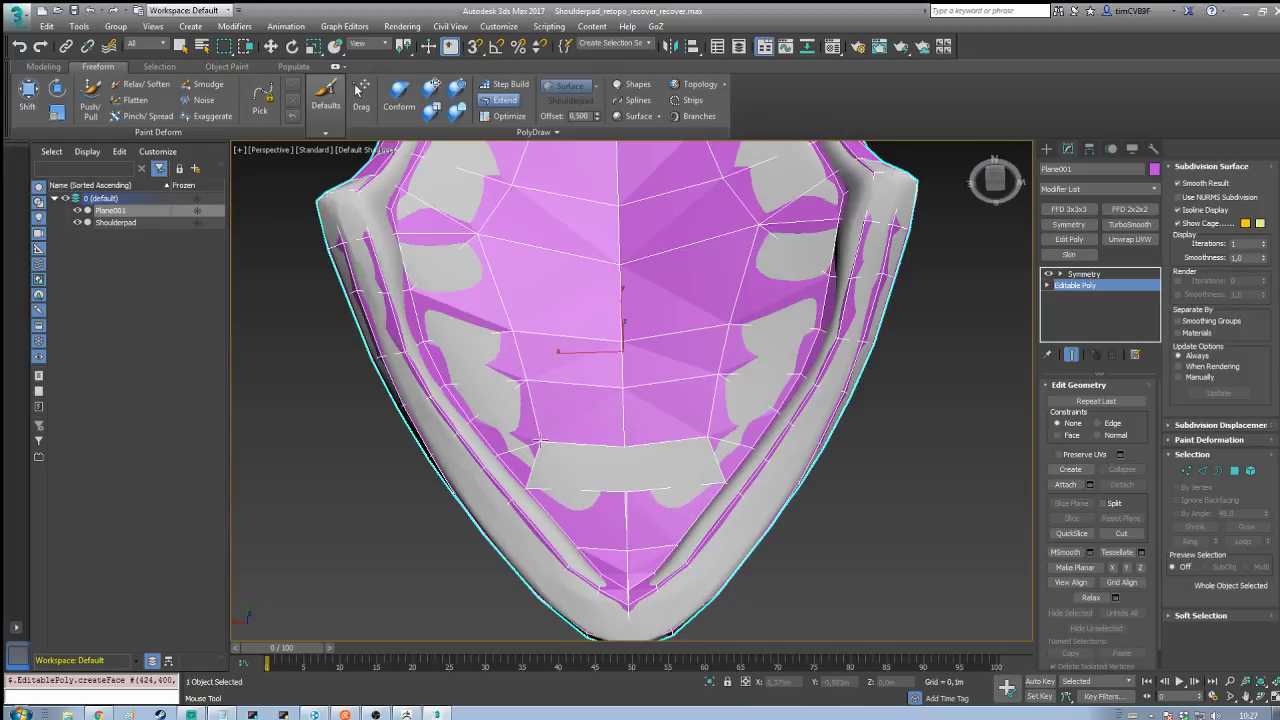
left_click_drag(540, 444, 534, 441, "ctrl+alt+shift")
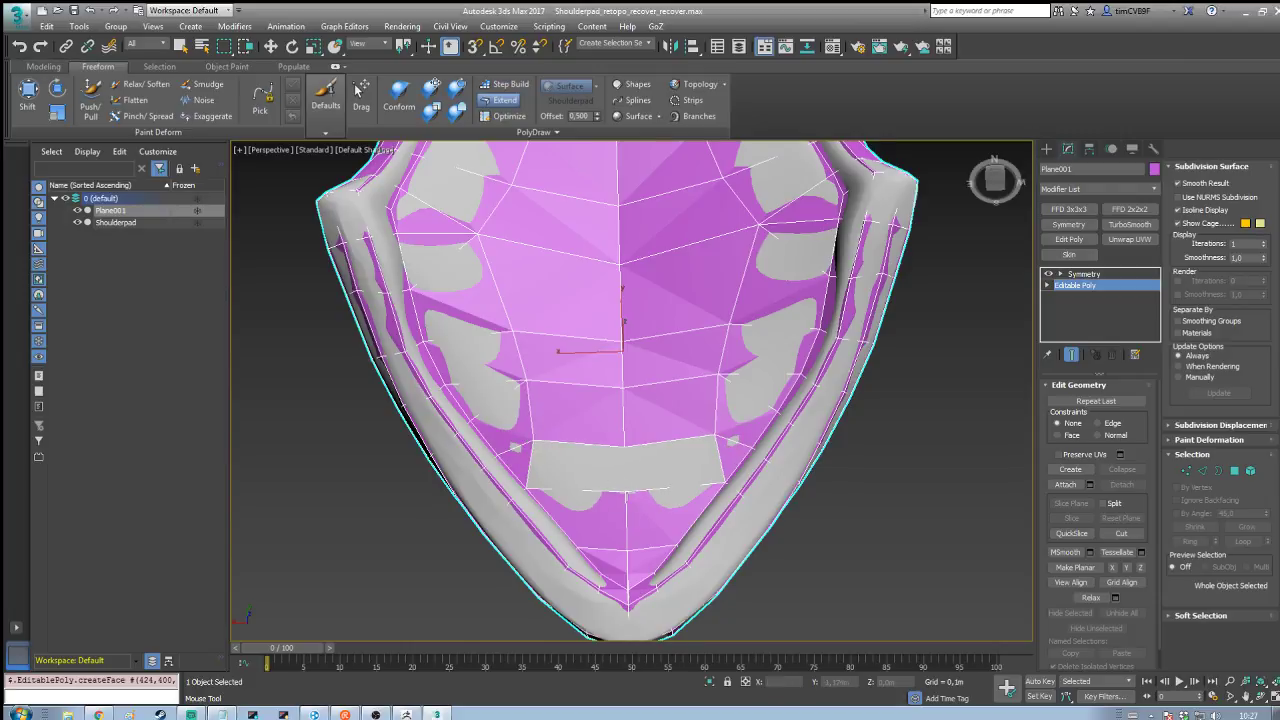
left_click_drag(600, 449, 609, 493, "ctrl+alt")
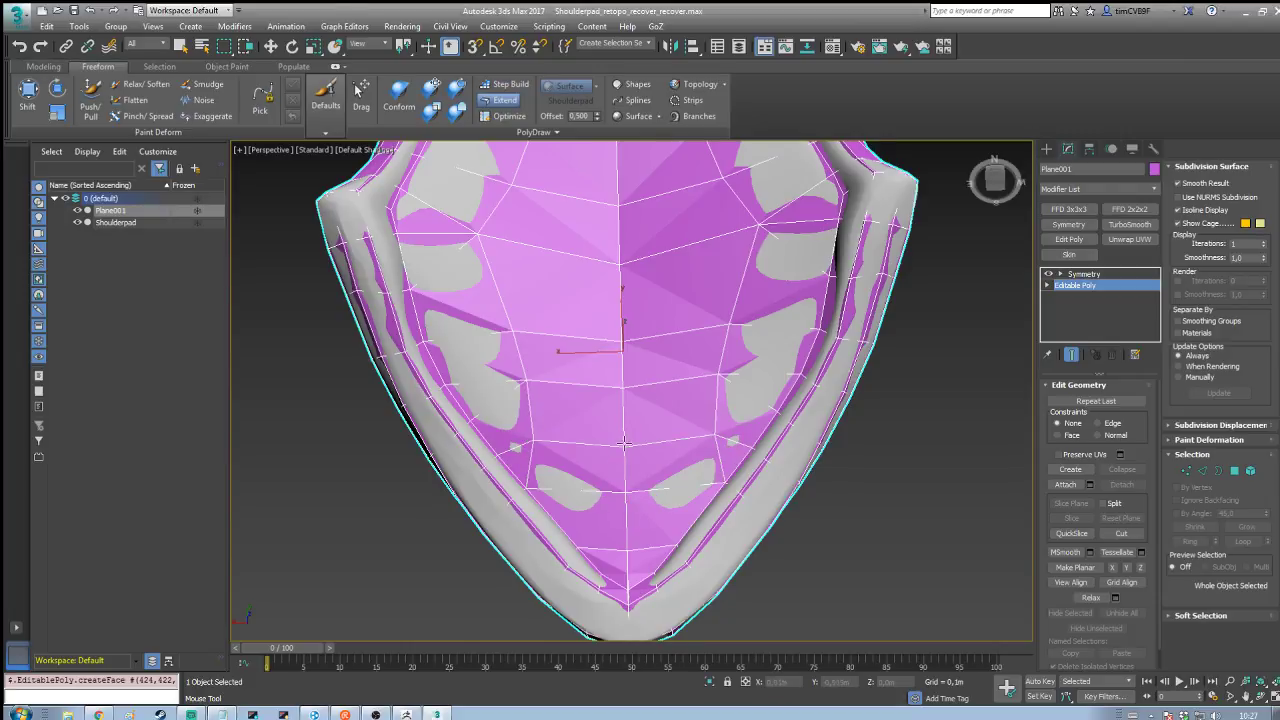
Step: Save the scene with the completed retopology mesh
scroll(629, 420, "down", 3)
middle_click_drag(629, 420, 905, 508)
scroll(628, 453, "down", 4)
key("ctrl+s")
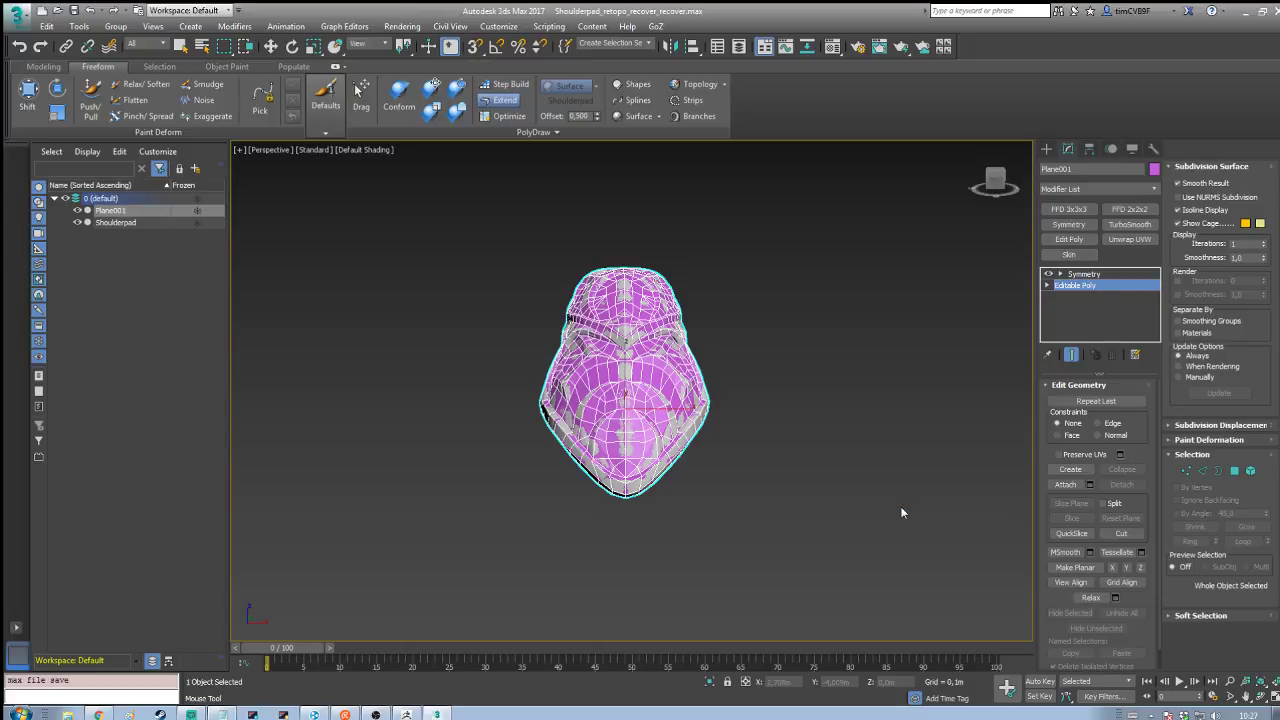
Step: Rename the retopology mesh as Shoulder_low
left_click(1060, 169)
type("Shoulder_low")
key("Return")
left_click(1046, 149)
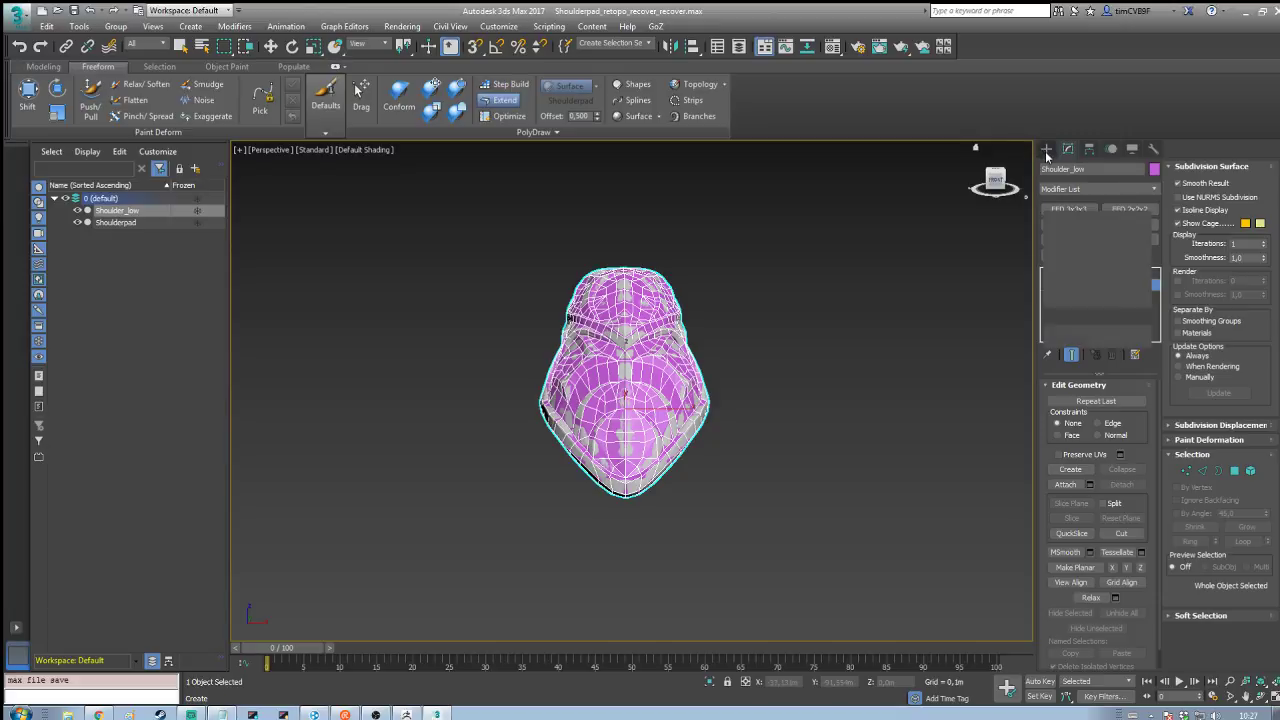
Step: Move the Shoulderpad sculpt about 2.6 m along X so it stands beside the low-poly mesh, and deselect it
left_click(889, 246)
left_click(695, 429)
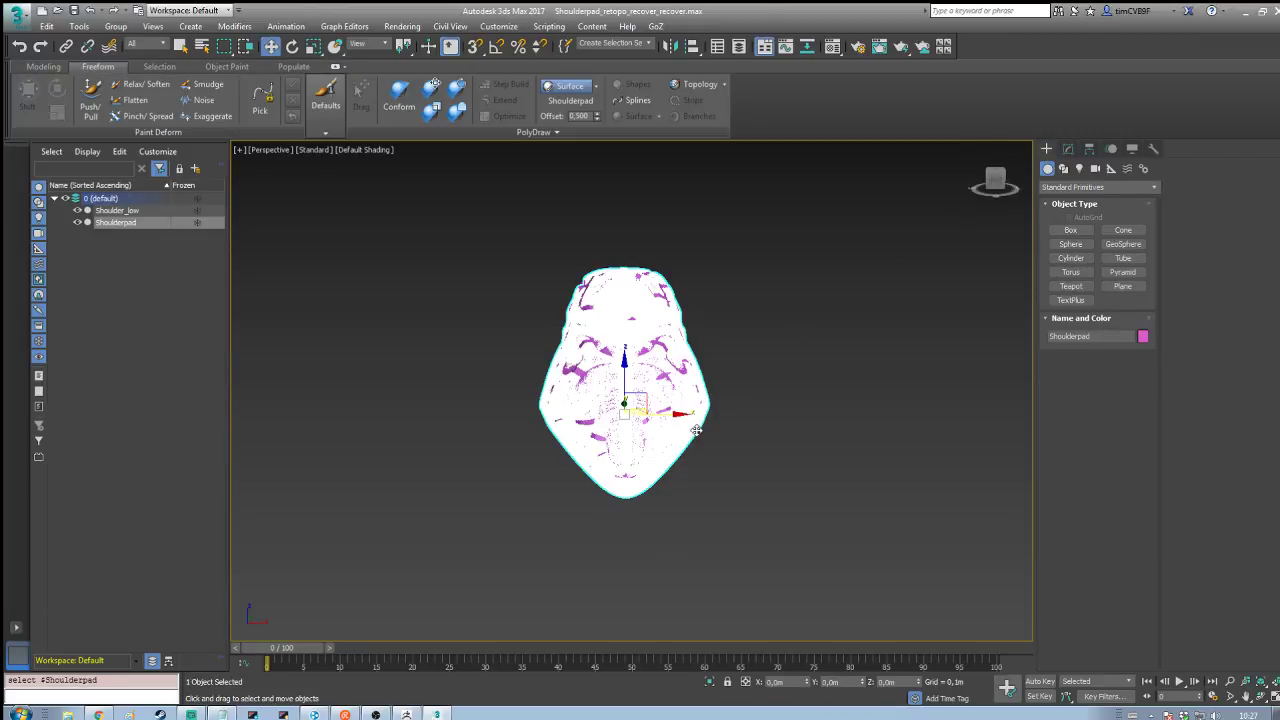
left_click_drag(672, 414, 847, 408)
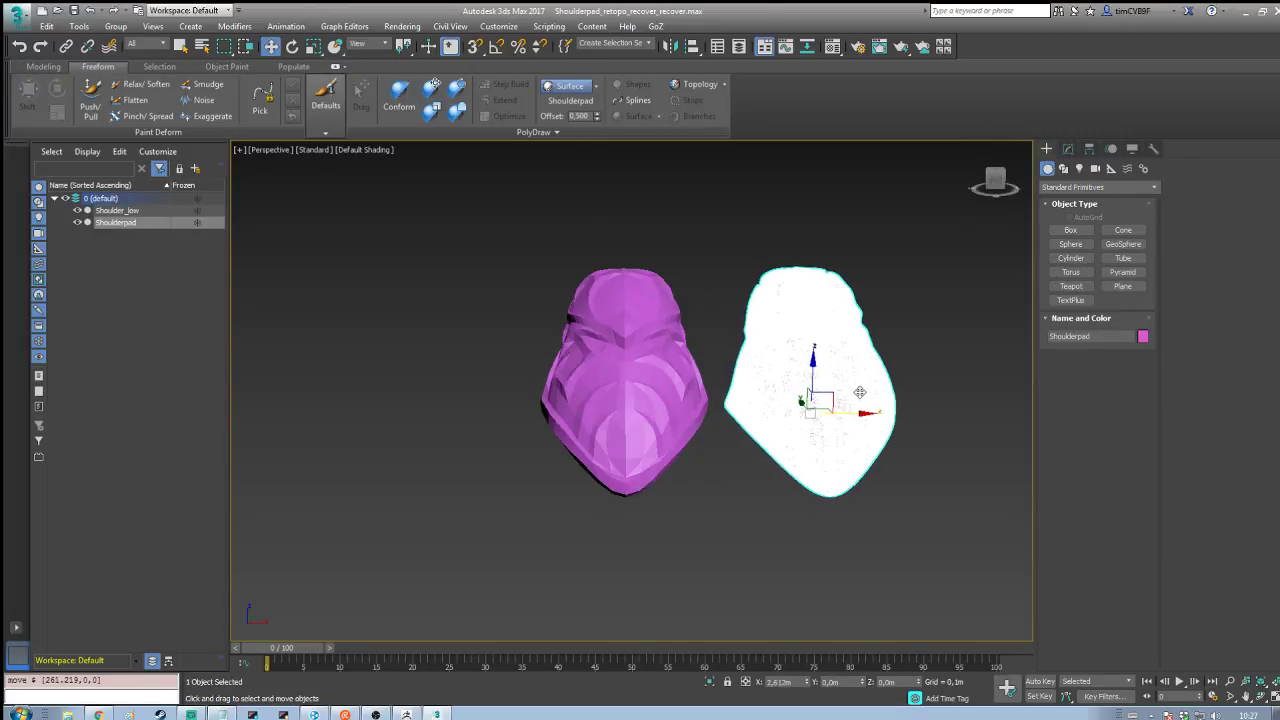
left_click(772, 236)
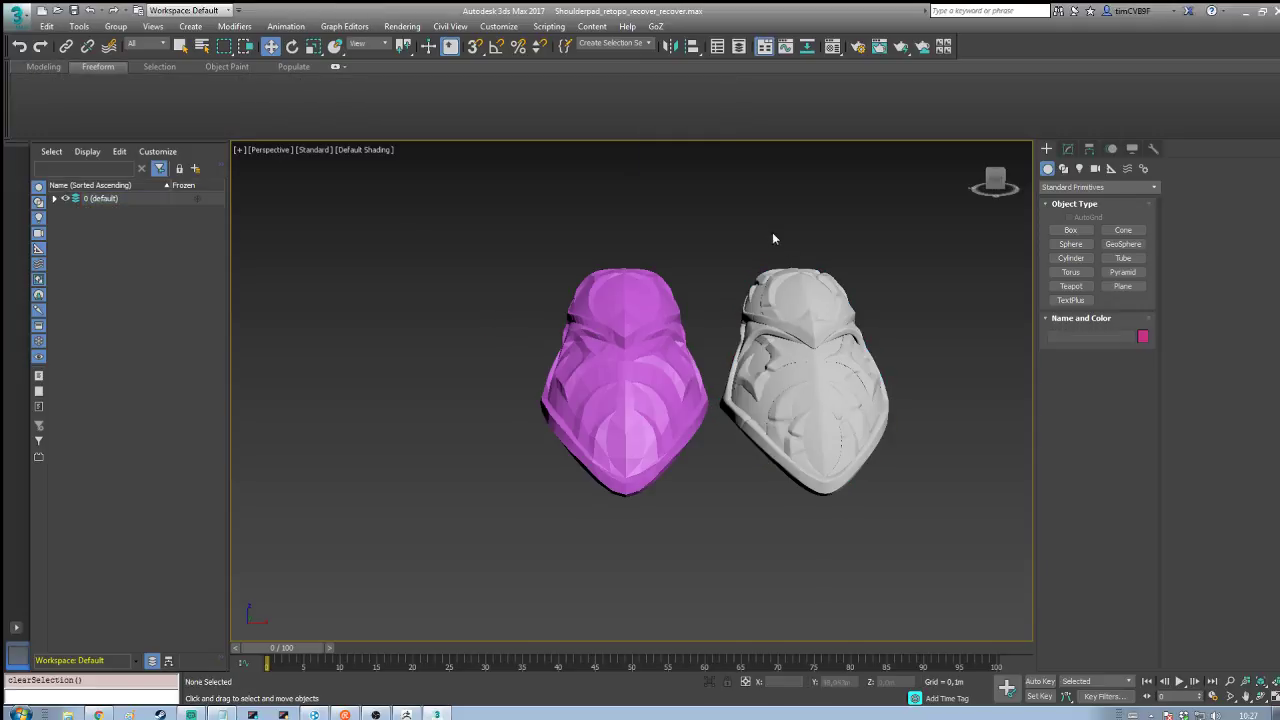
Step: Compare the wireframe density and plain shading of the low-poly mesh and the sculpt side by side
middle_click_drag(772, 236, 860, 224, "alt")
scroll(878, 273, "up", 3)
key("F4")
key("F4")
key("F4")
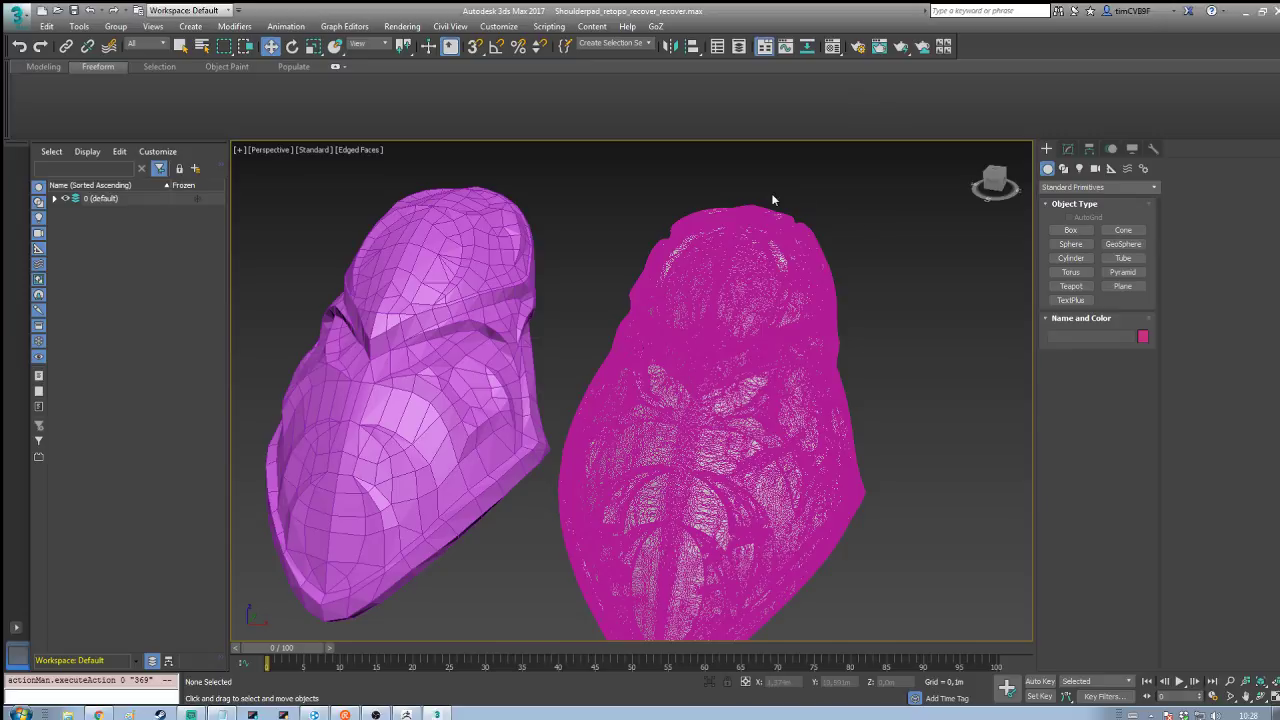
scroll(626, 185, "down", 4)
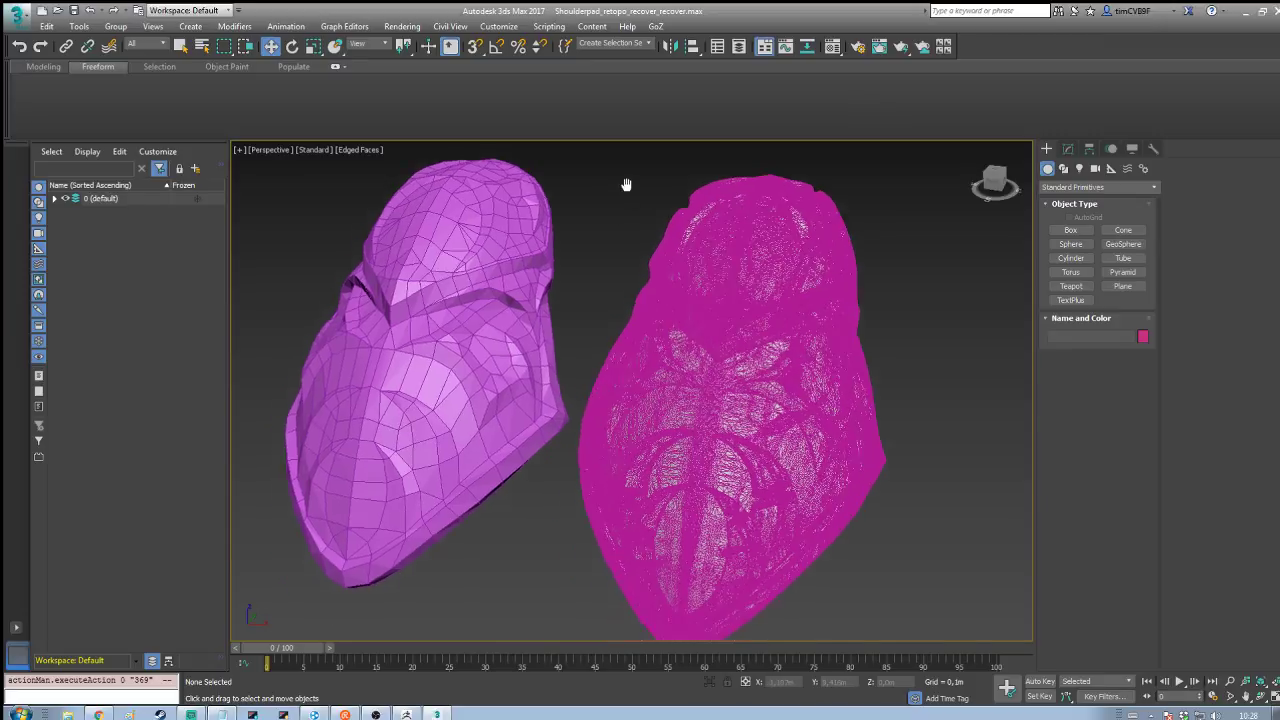
key("F3")
key("F4")
key("F3")
scroll(808, 212, "up", 4)
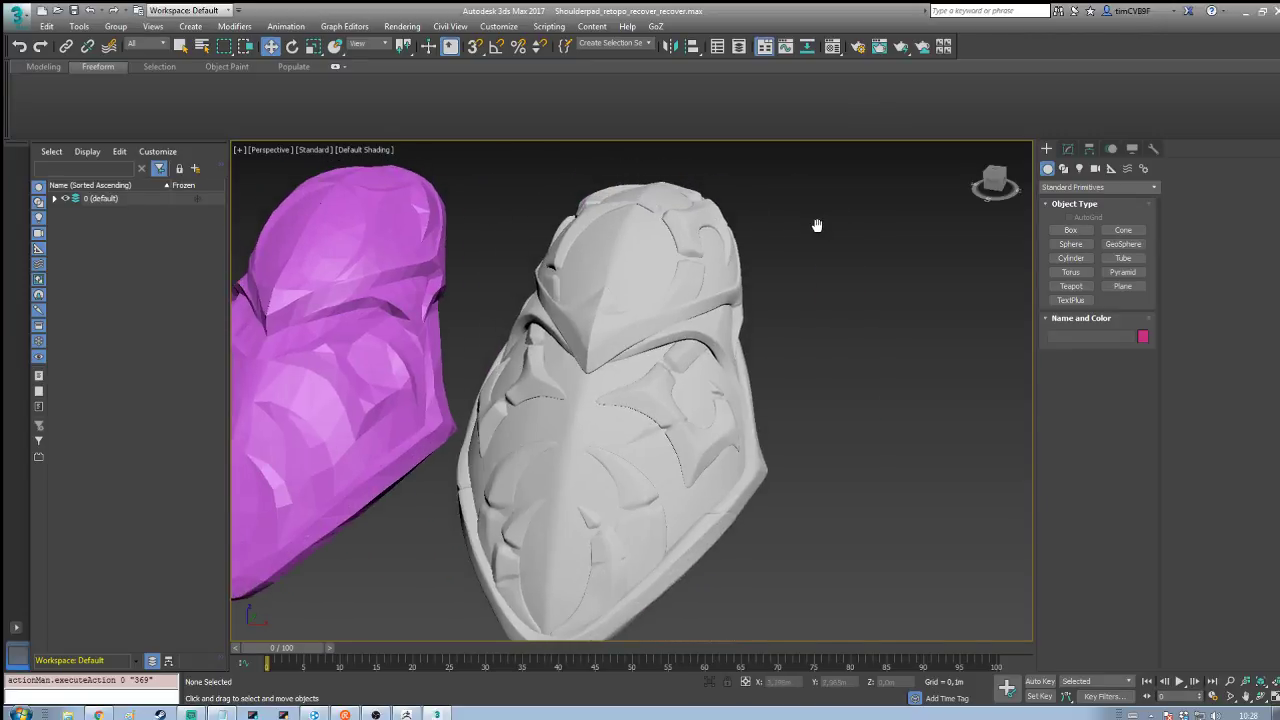
middle_click_drag(817, 226, 967, 234)
Step: Assign the grey default material to Shoulder_low and close the Material Editor
left_click(504, 376)
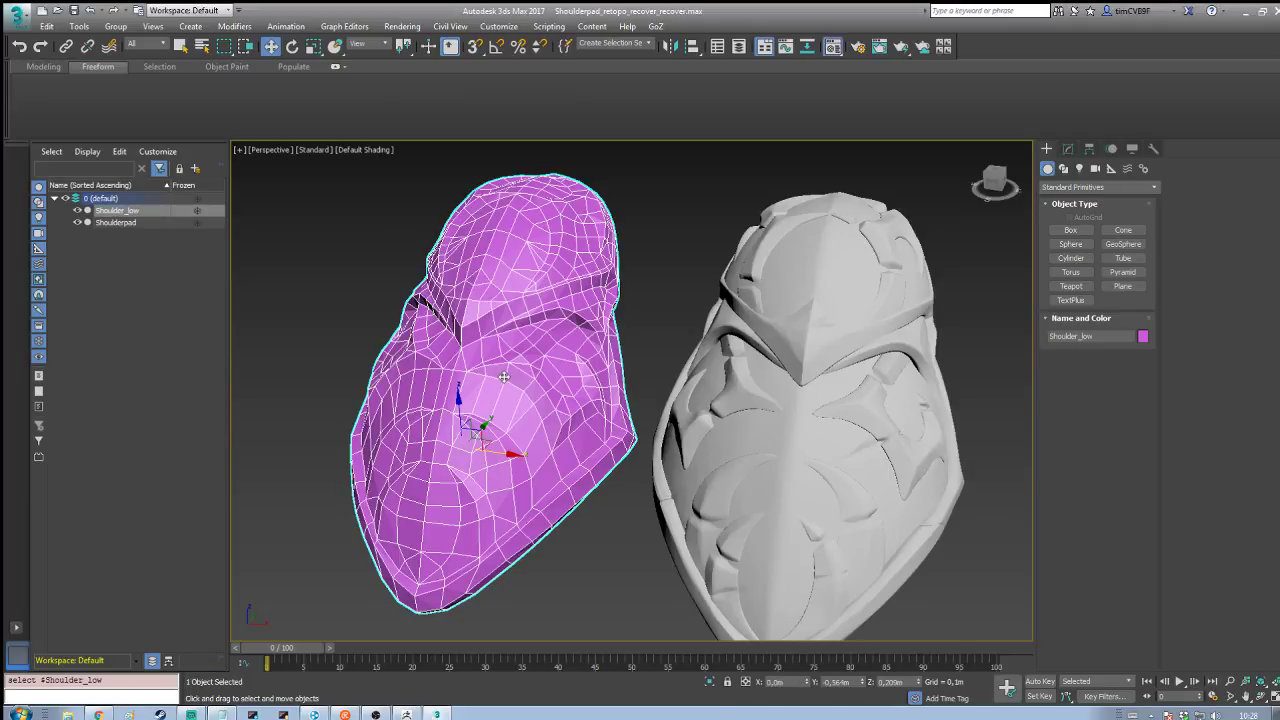
key("m")
left_click_drag(952, 160, 560, 283)
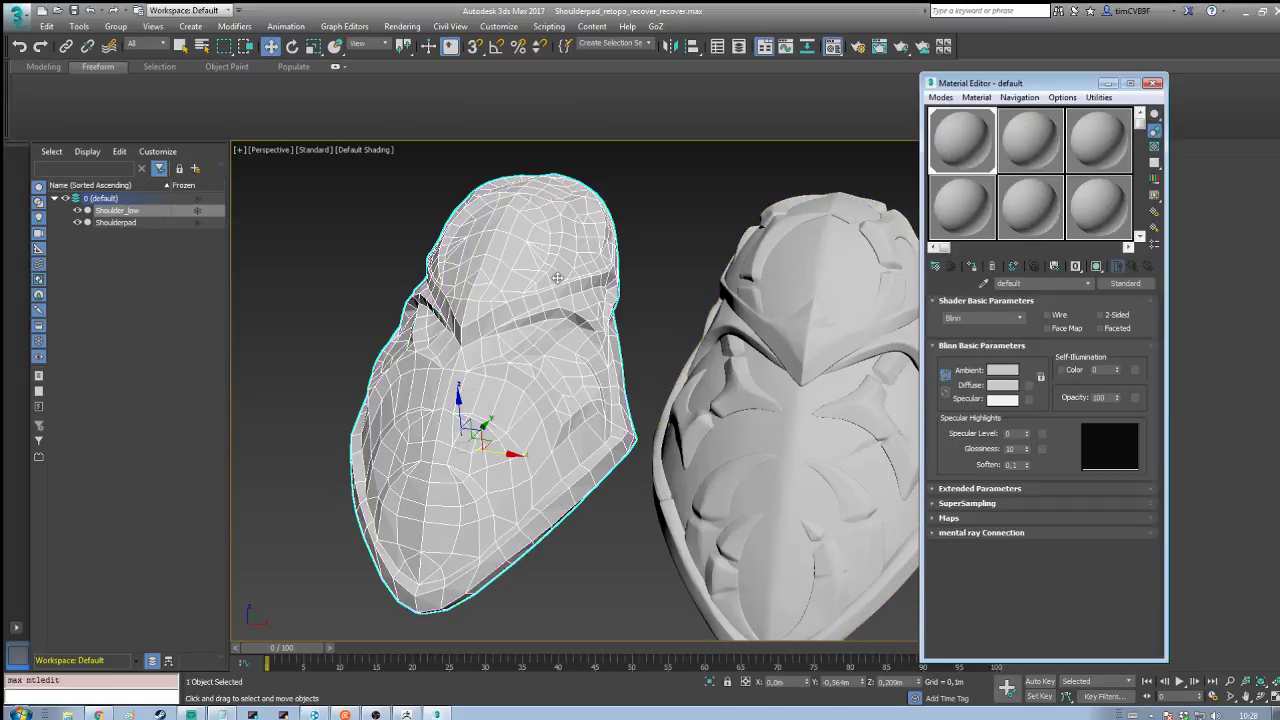
left_click(1152, 83)
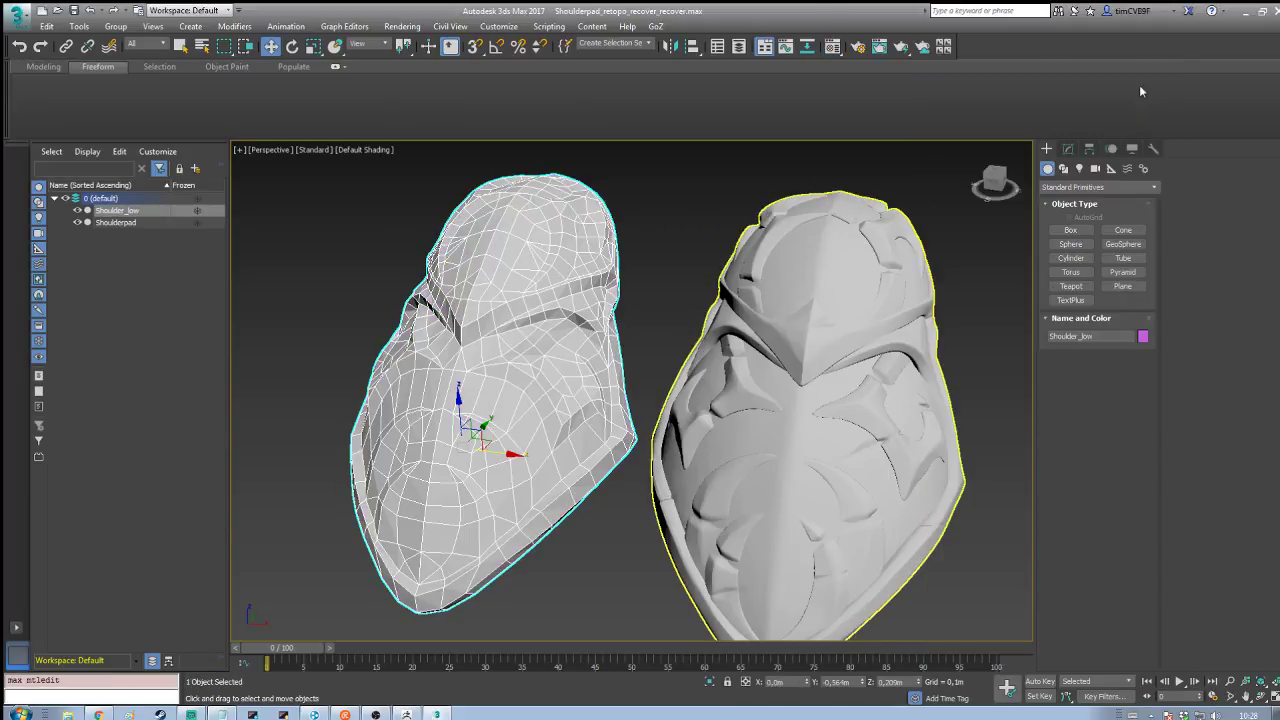
Step: Set the object colour of Shoulder_low to black and reselect the mesh
left_click(1143, 336)
left_click(748, 387)
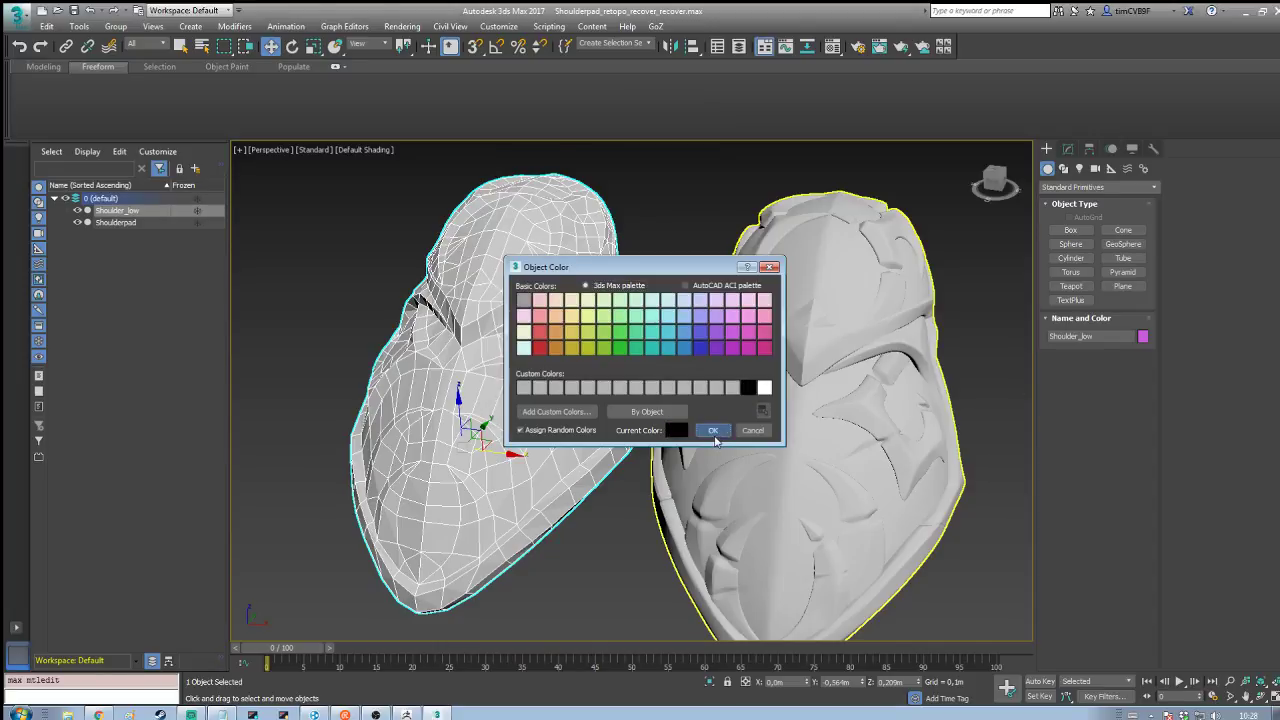
left_click(713, 430)
left_click(656, 242)
left_click(583, 343)
Step: Examine Shoulder_low beside the sculpt from several angles, both with its wireframe and with plain shading
mouse_move(613, 320)
middle_mouse_down("alt")
mouse_move(749, 266)
mouse_move(809, 265)
mouse_move(580, 299)
mouse_move(633, 318)
middle_mouse_up("alt")
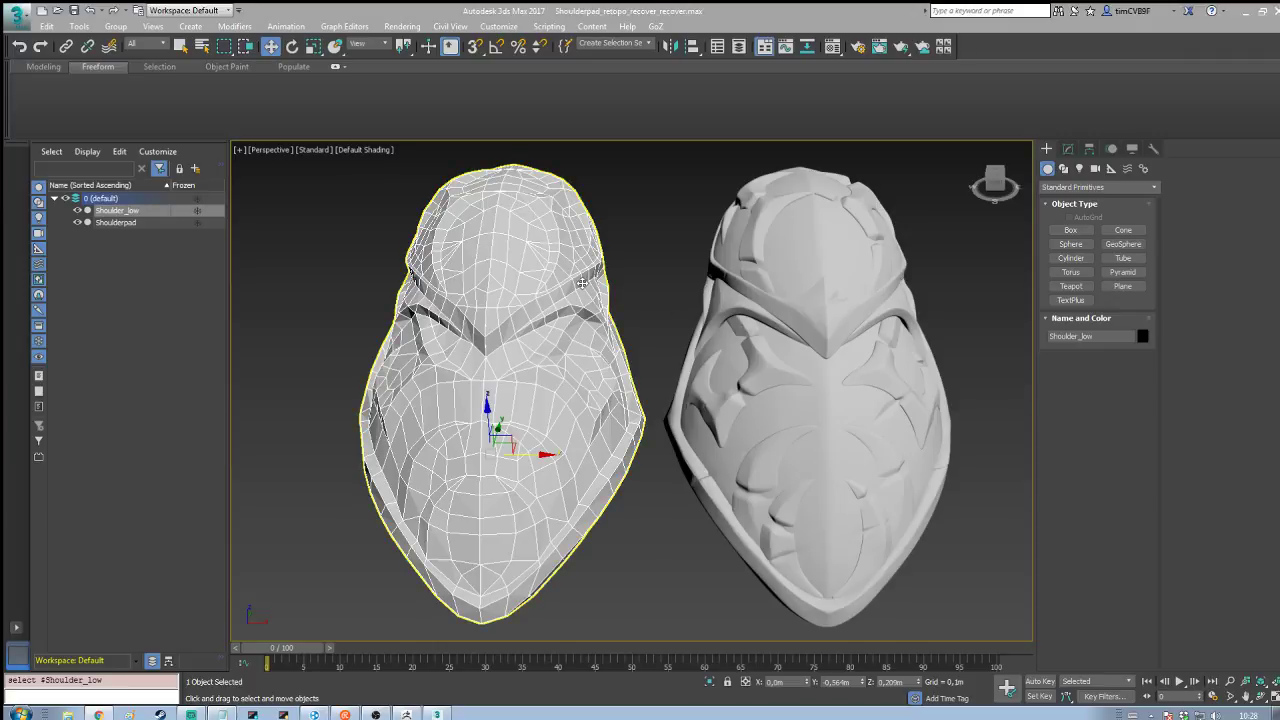
middle_click_drag(581, 284, 884, 282, "alt")
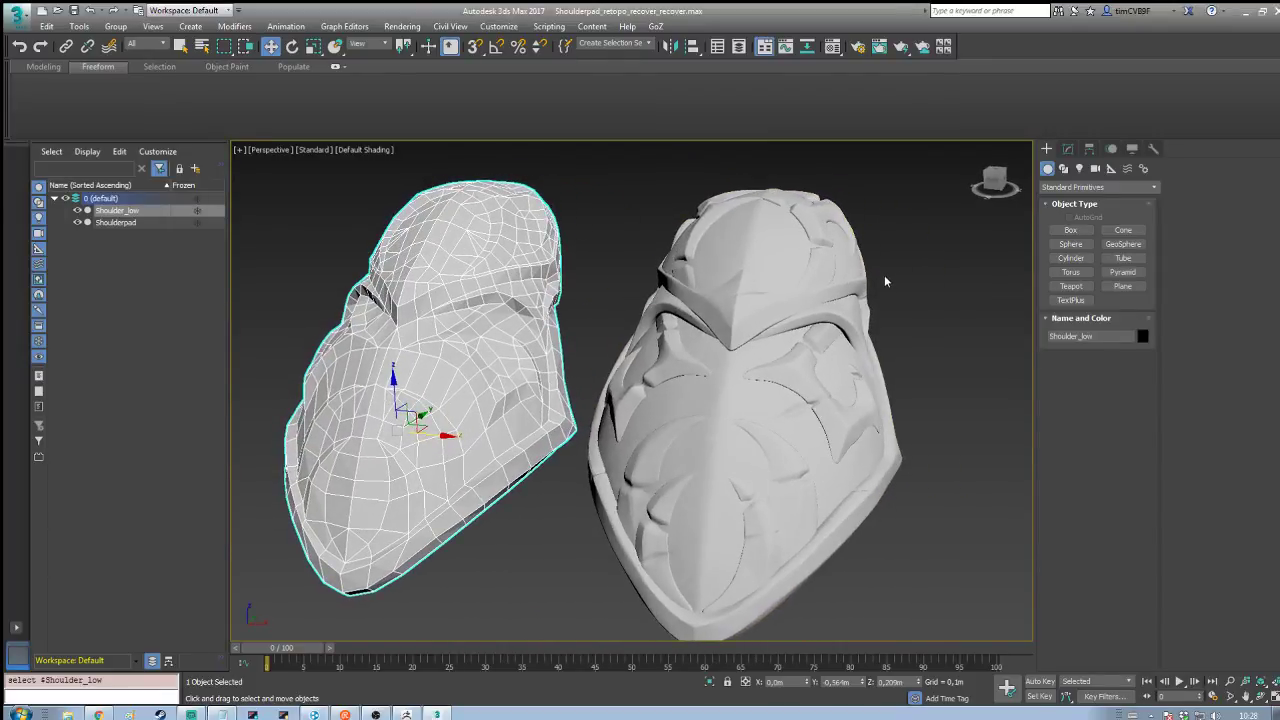
scroll(884, 275, "down", 6)
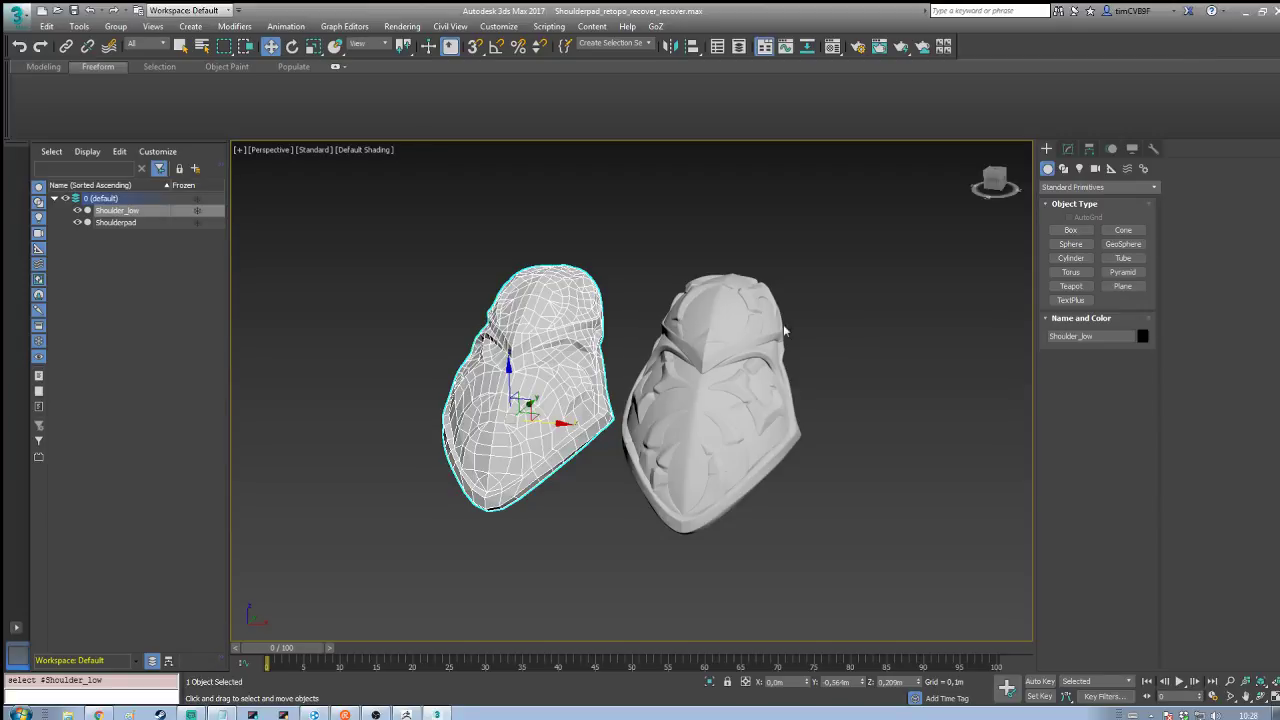
middle_click_drag(624, 400, 614, 367, "alt")
scroll(589, 382, "up", 3)
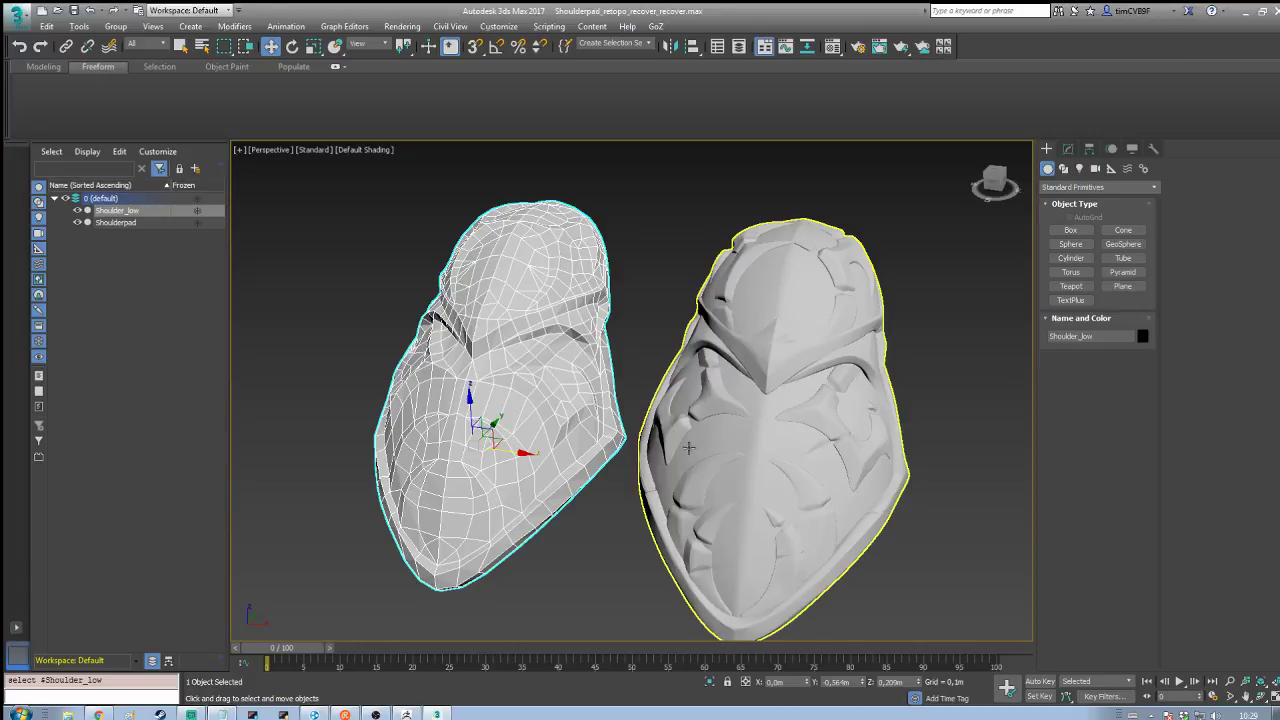
middle_click_drag(689, 449, 664, 426, "alt")
middle_click_drag(717, 434, 661, 343, "alt")
scroll(661, 345, "up", 5)
scroll(662, 349, "down", 8)
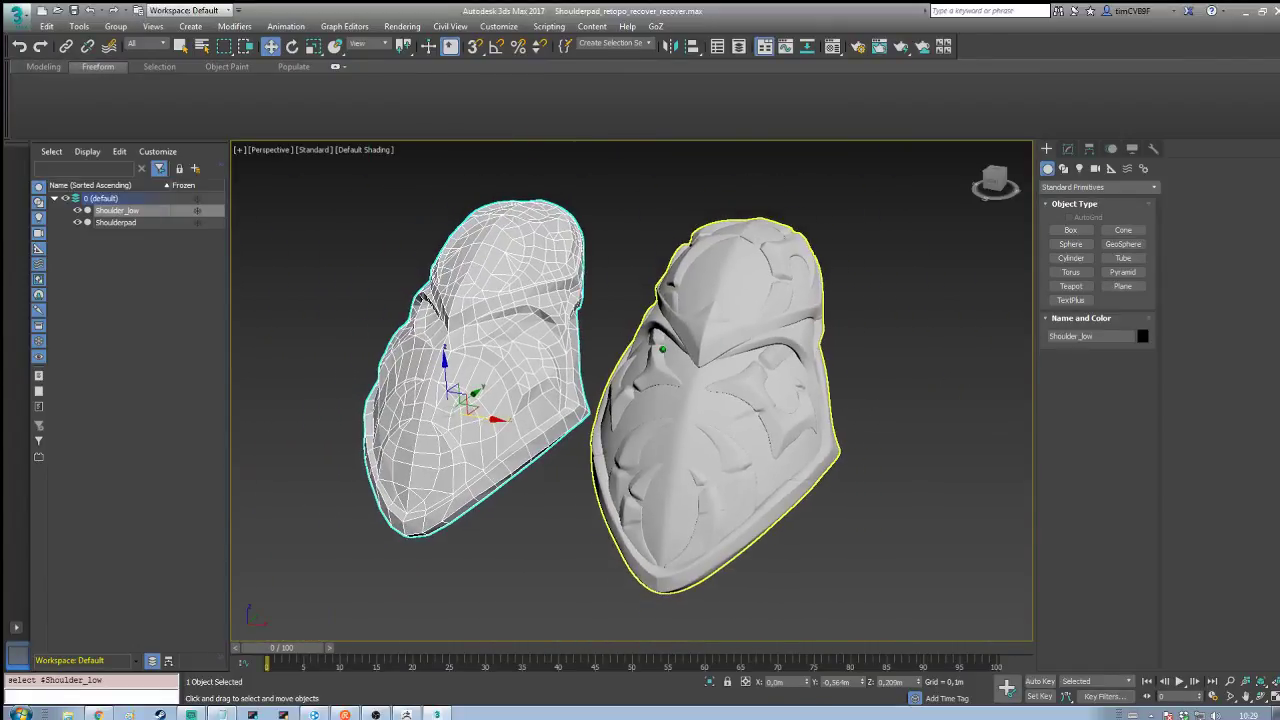
left_click(917, 286)
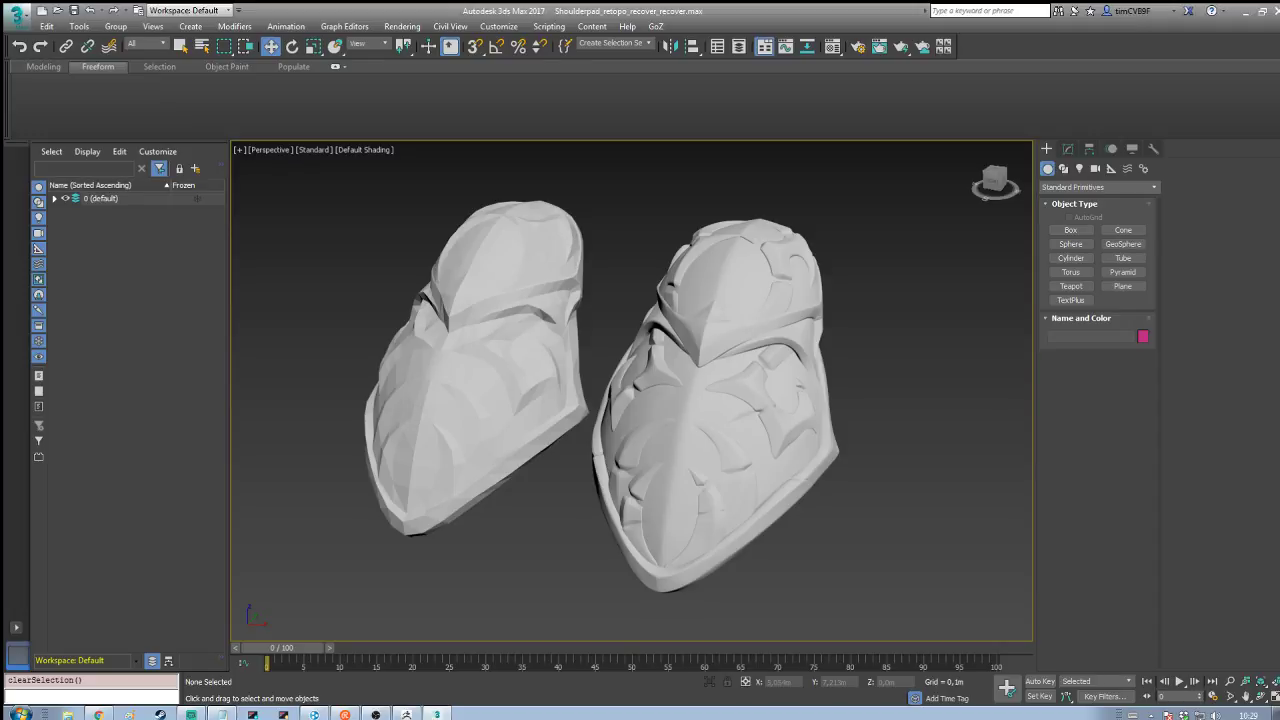
left_click(560, 360)
scroll(621, 357, "up", 3)
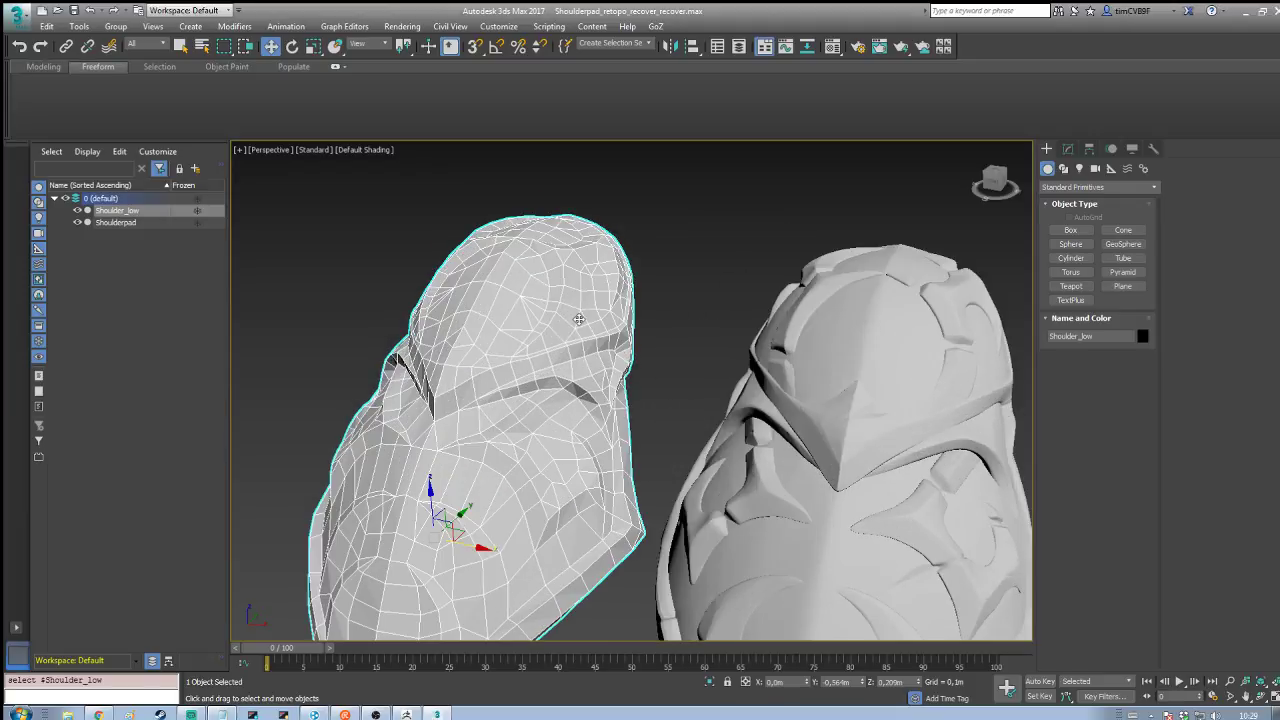
middle_click_drag(621, 357, 652, 352, "alt")
scroll(652, 352, "down", 4)
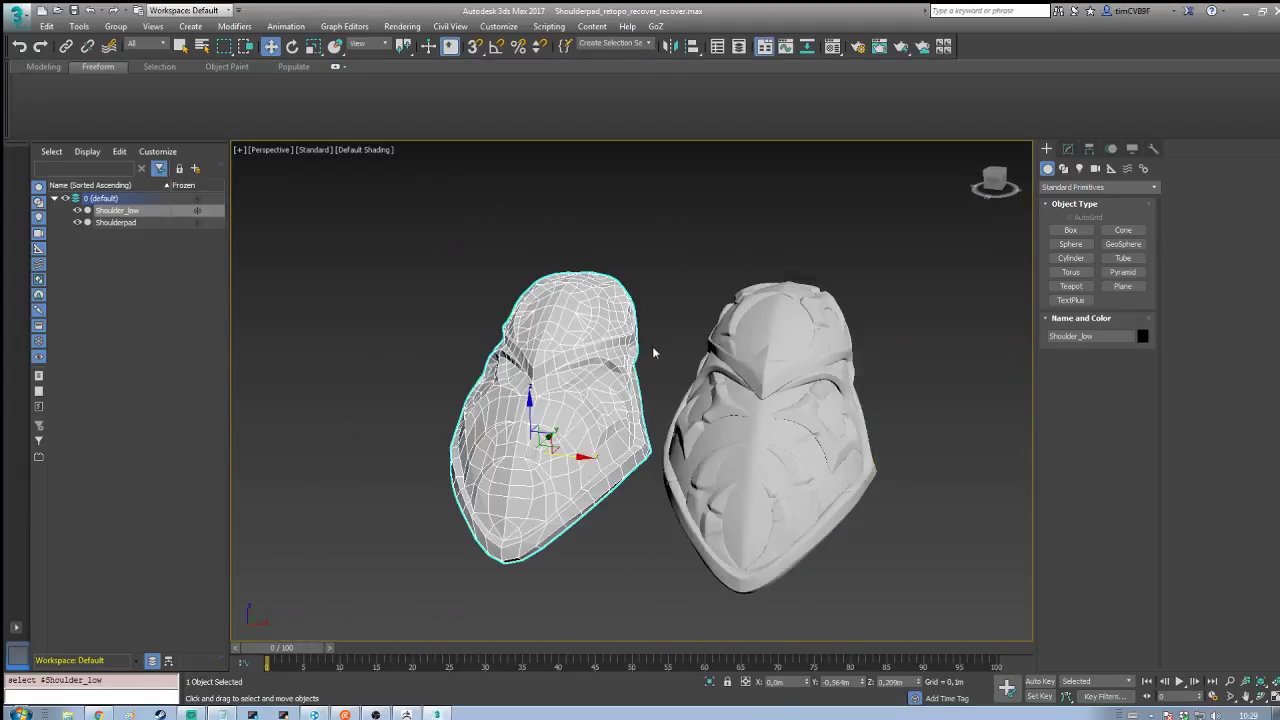
middle_click_drag(729, 320, 676, 318, "alt")
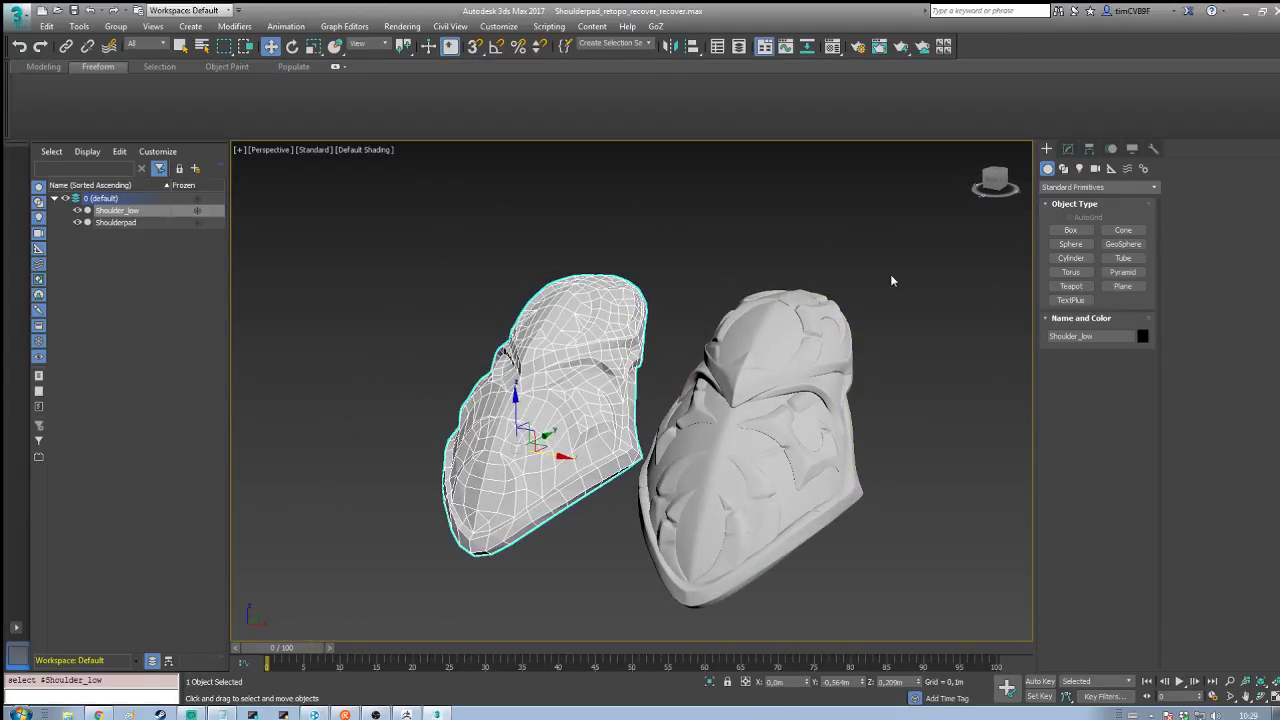